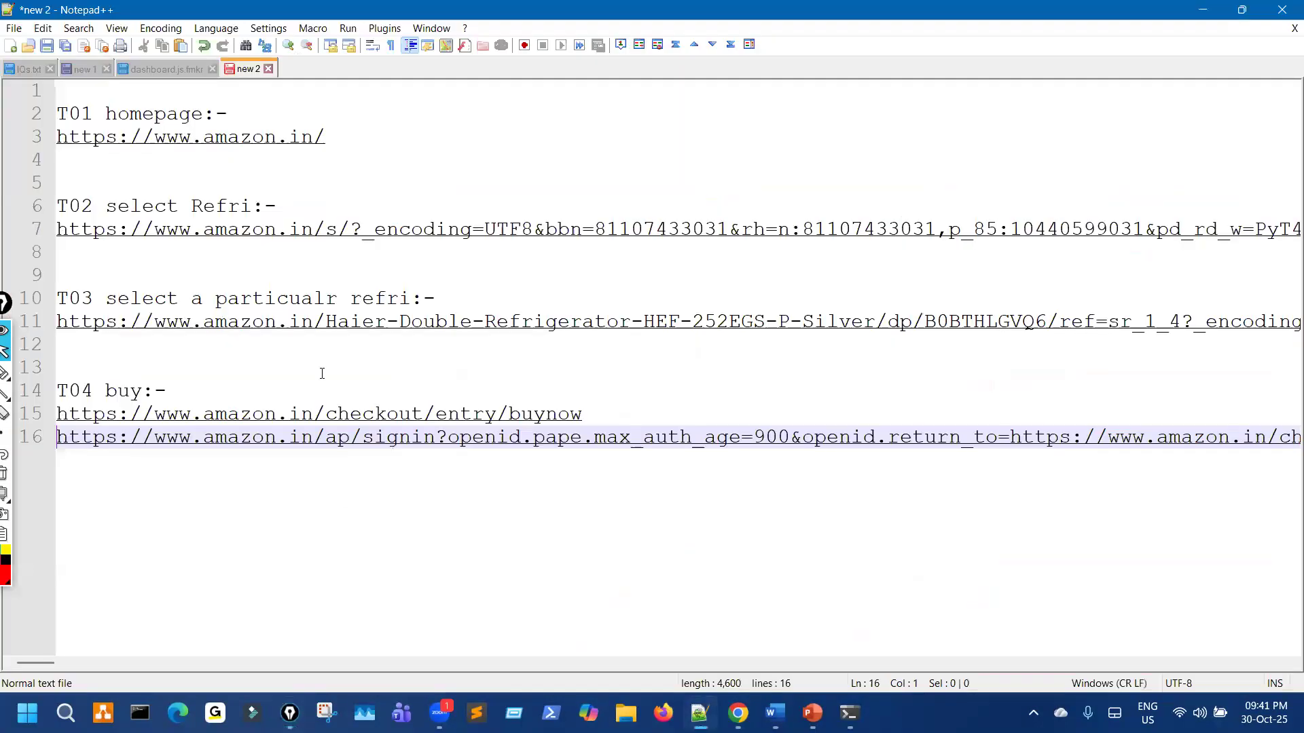
Step: Show the Notepad++ 'new 1' notes listing the PS01PB test plan path and result-file names, then switch to File Explorer
{"action": "key", "text": "ctrl+Tab"}
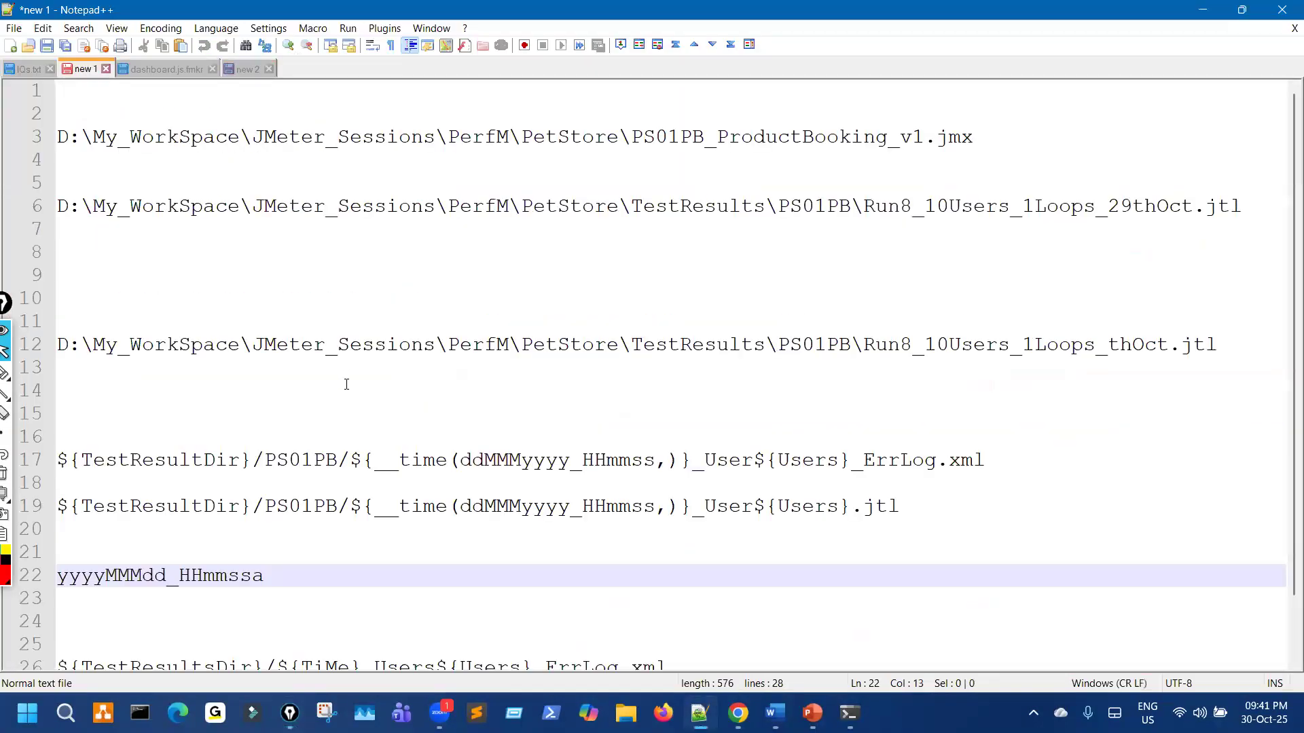
{"action": "scroll", "coordinate": [495, 437], "scroll_direction": "down", "scroll_amount": 2}
{"action": "key", "text": "ctrl+shift+3"}
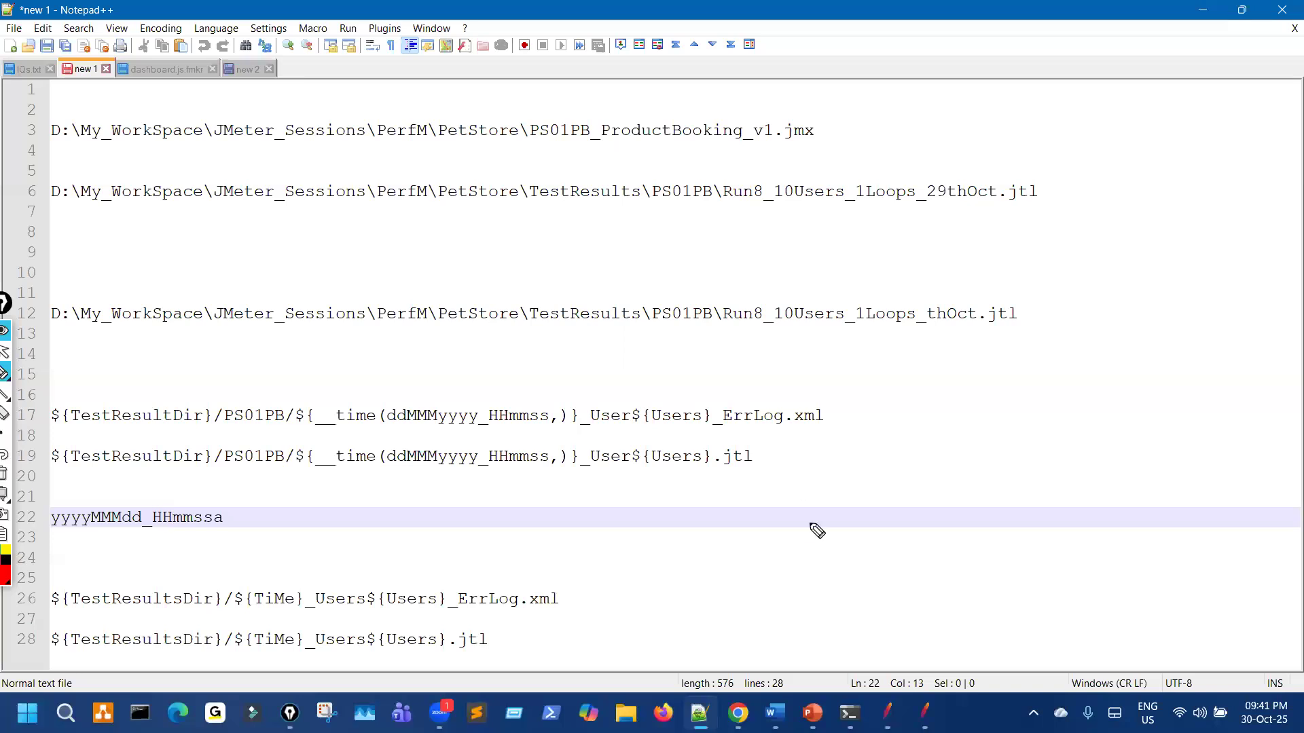
{"action": "key", "text": "ctrl+shift+2"}
{"action": "key", "text": "super+e"}
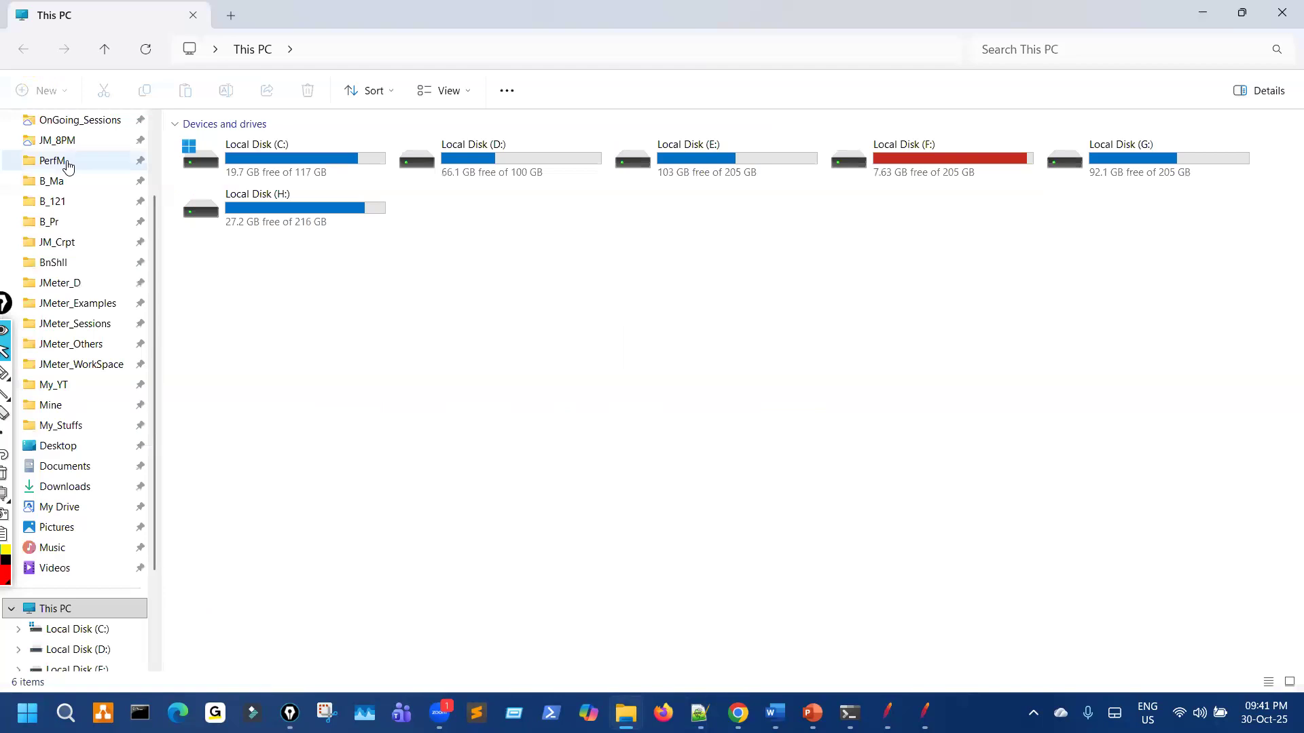
Step: Browse PerfM > PetStore > TestResults and check the PS01PB results folder
{"action": "left_click", "coordinate": [66, 163]}
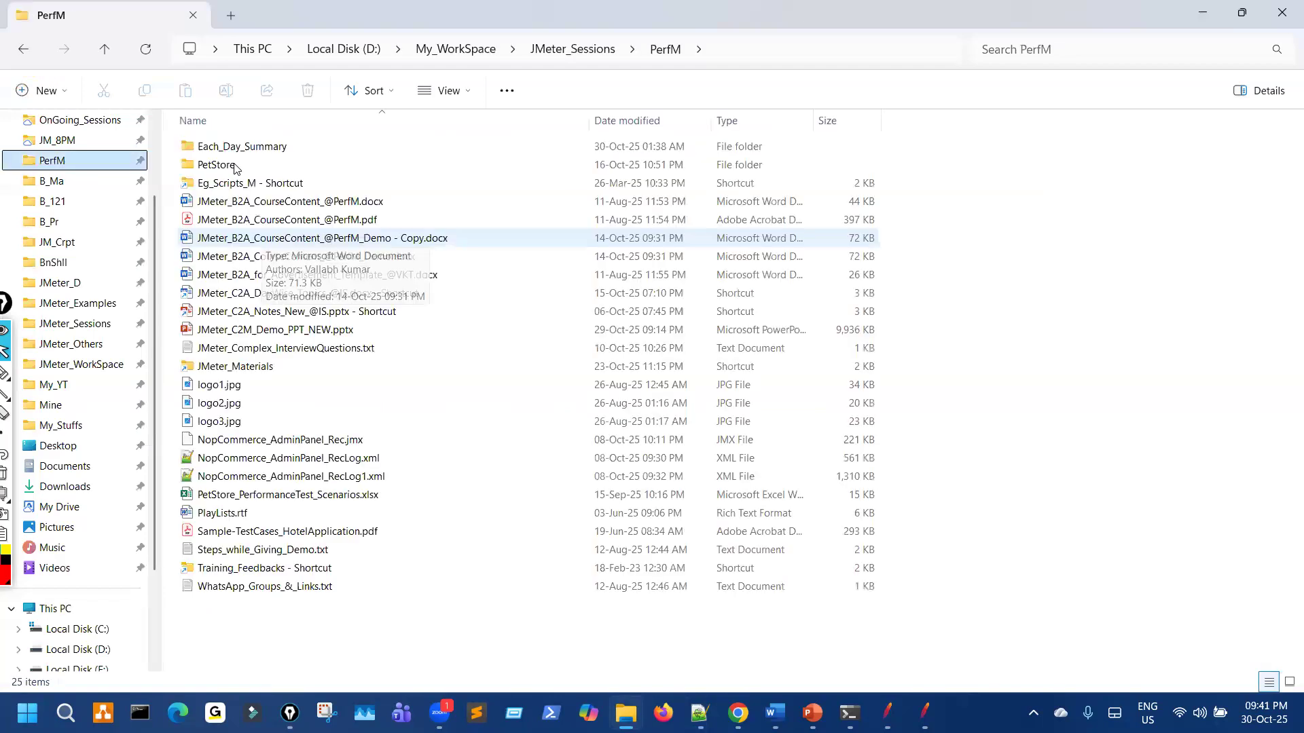
{"action": "double_click", "coordinate": [231, 164]}
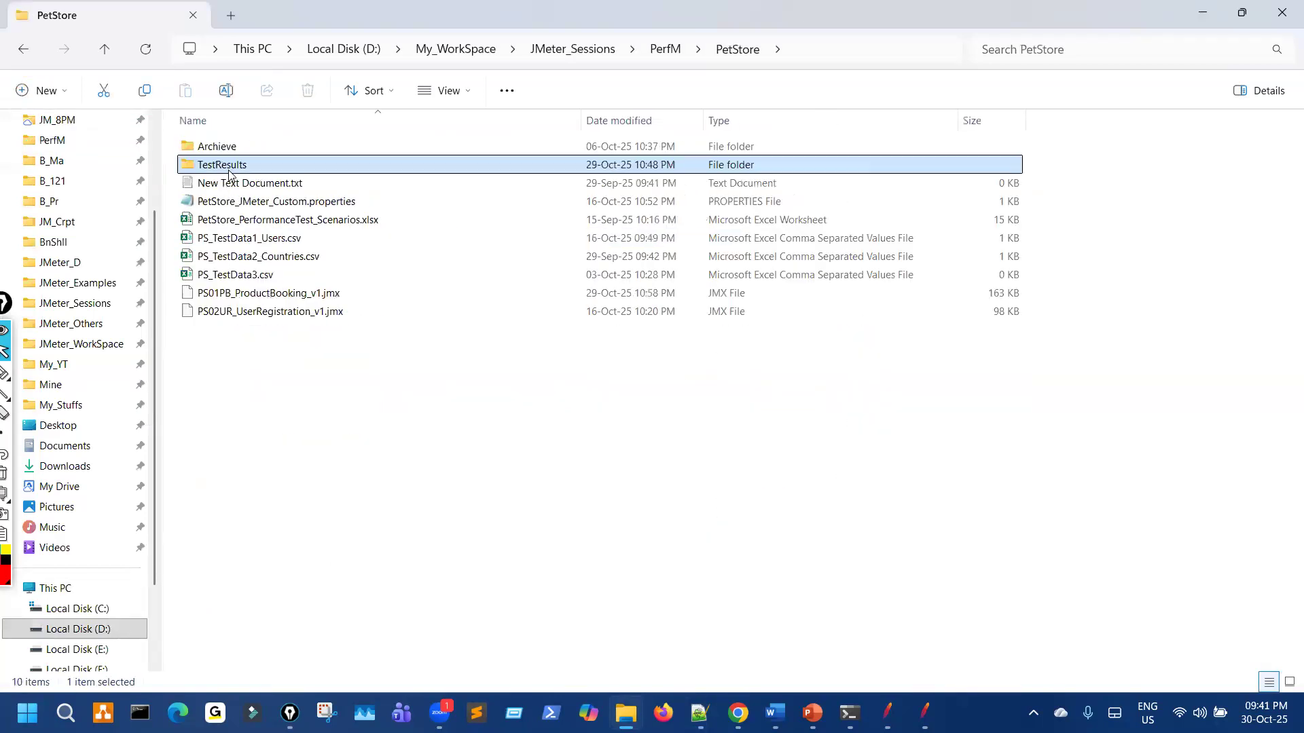
{"action": "double_click", "coordinate": [231, 165]}
{"action": "double_click", "coordinate": [211, 146]}
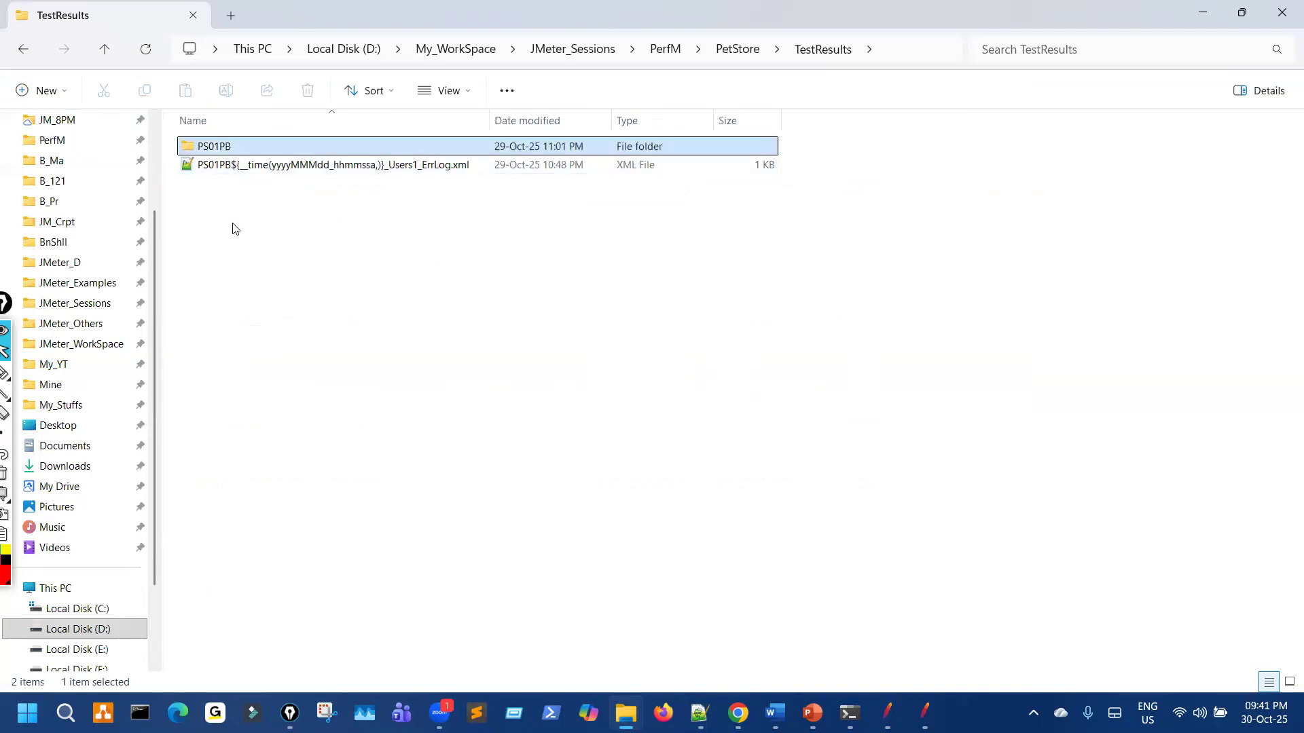
{"action": "left_click", "coordinate": [20, 45]}
Step: Delete the stray ErrLog XML file from TestResults and return to the PetStore folder
{"action": "key", "text": "Down"}
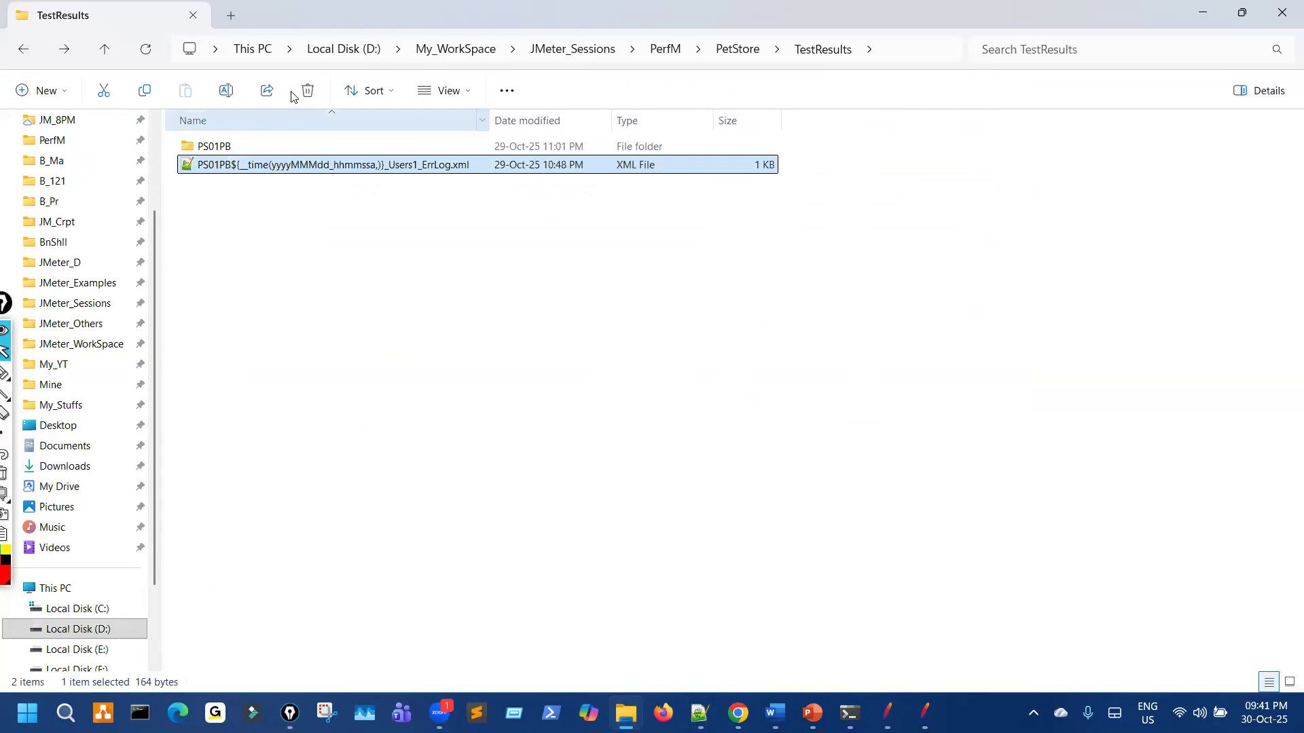
{"action": "key", "text": "Delete"}
{"action": "key", "text": "ctrl+shift+3"}
{"action": "left_click_drag", "start_coordinate": [823, 72], "coordinate": [861, 57]}
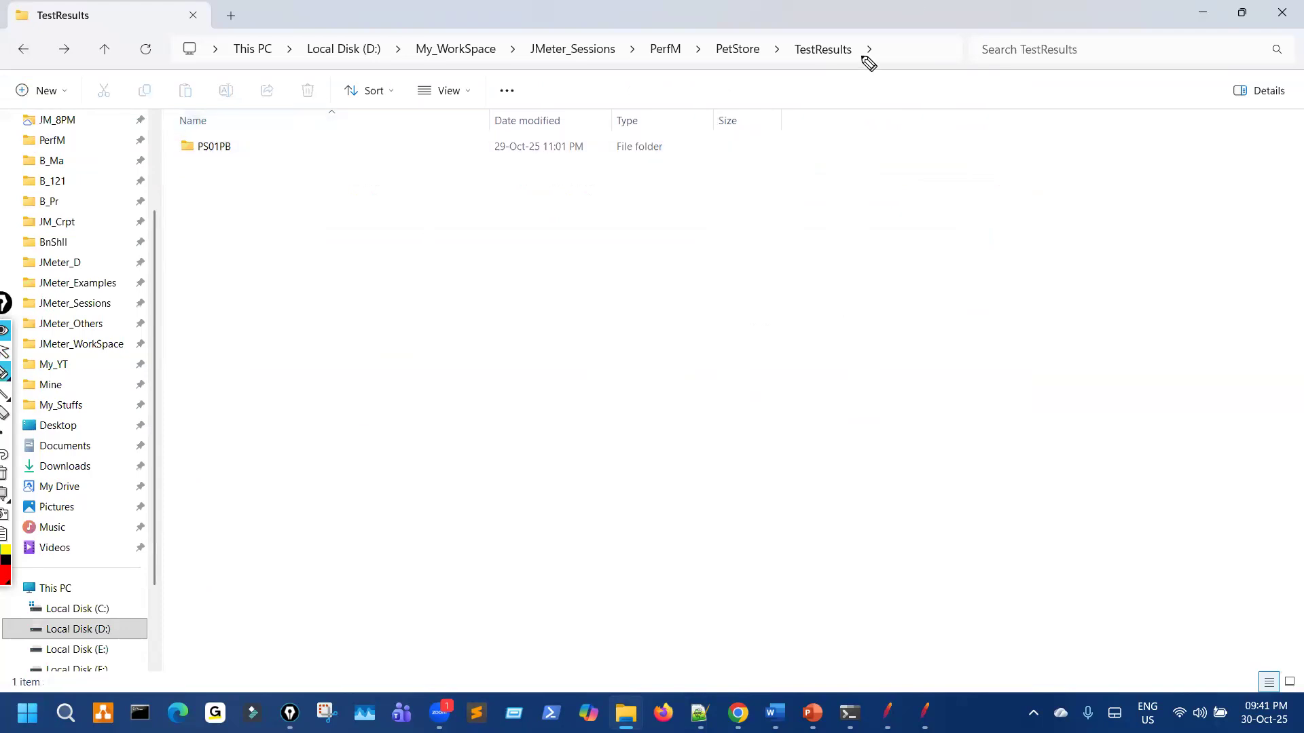
{"action": "key", "text": "ctrl+shift+7"}
{"action": "key", "text": "ctrl+shift+2"}
{"action": "left_click", "coordinate": [26, 53]}
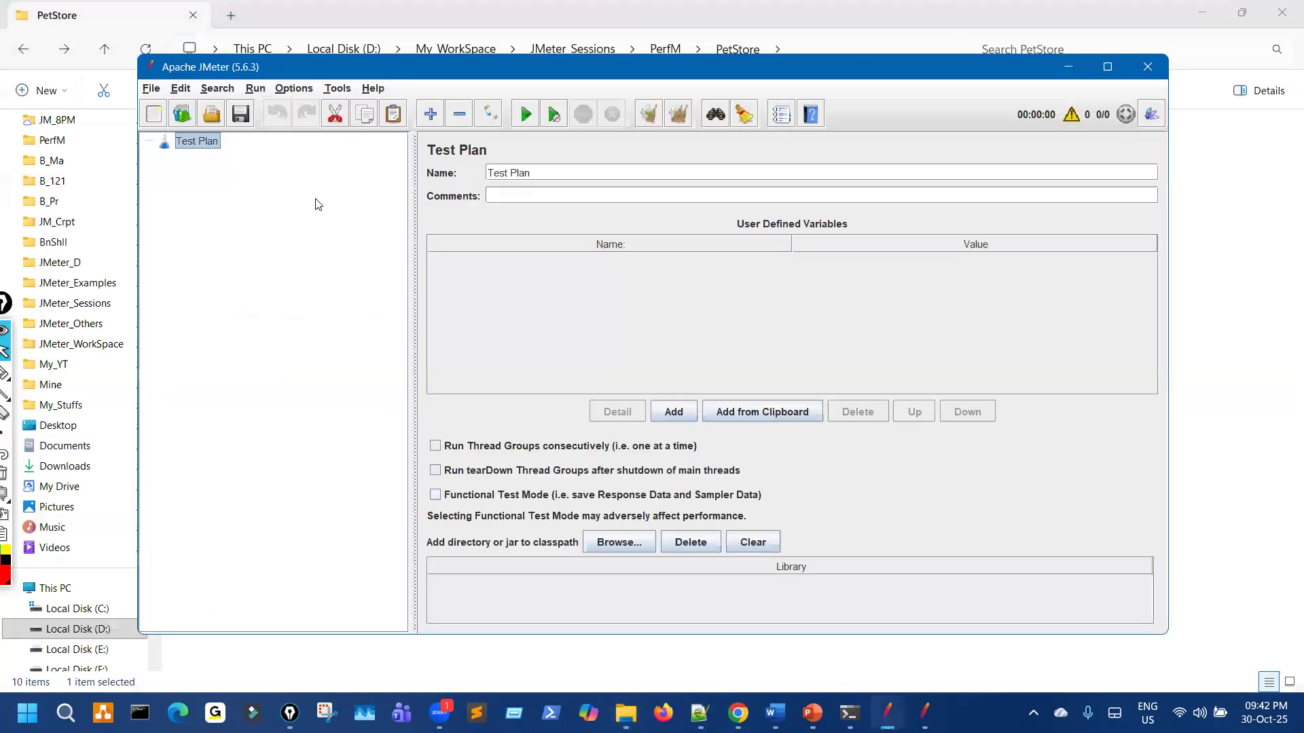
Step: Enlarge JMeter's interface fonts three times with Options > Zoom In
{"action": "left_click", "coordinate": [293, 88]}
{"action": "left_click", "coordinate": [326, 233]}
{"action": "left_click", "coordinate": [306, 89]}
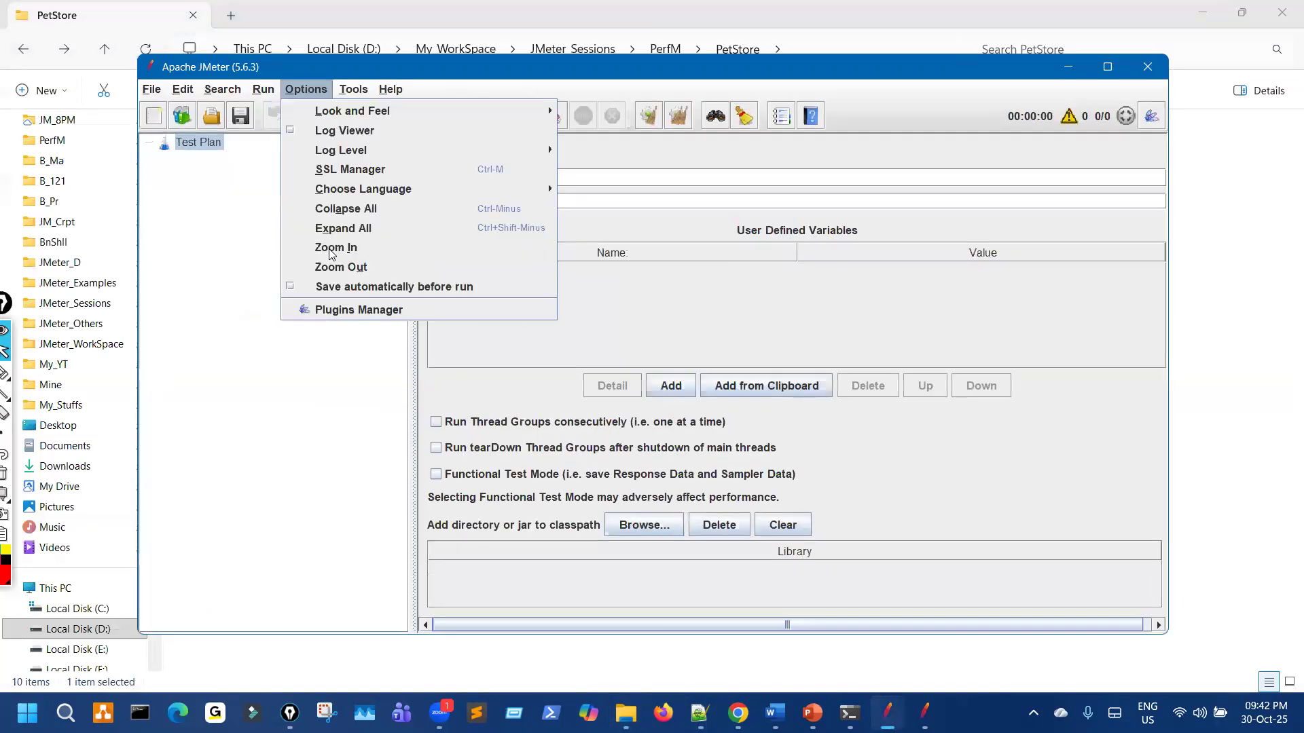
{"action": "left_click", "coordinate": [339, 246]}
{"action": "left_click", "coordinate": [314, 90]}
{"action": "left_click", "coordinate": [349, 243]}
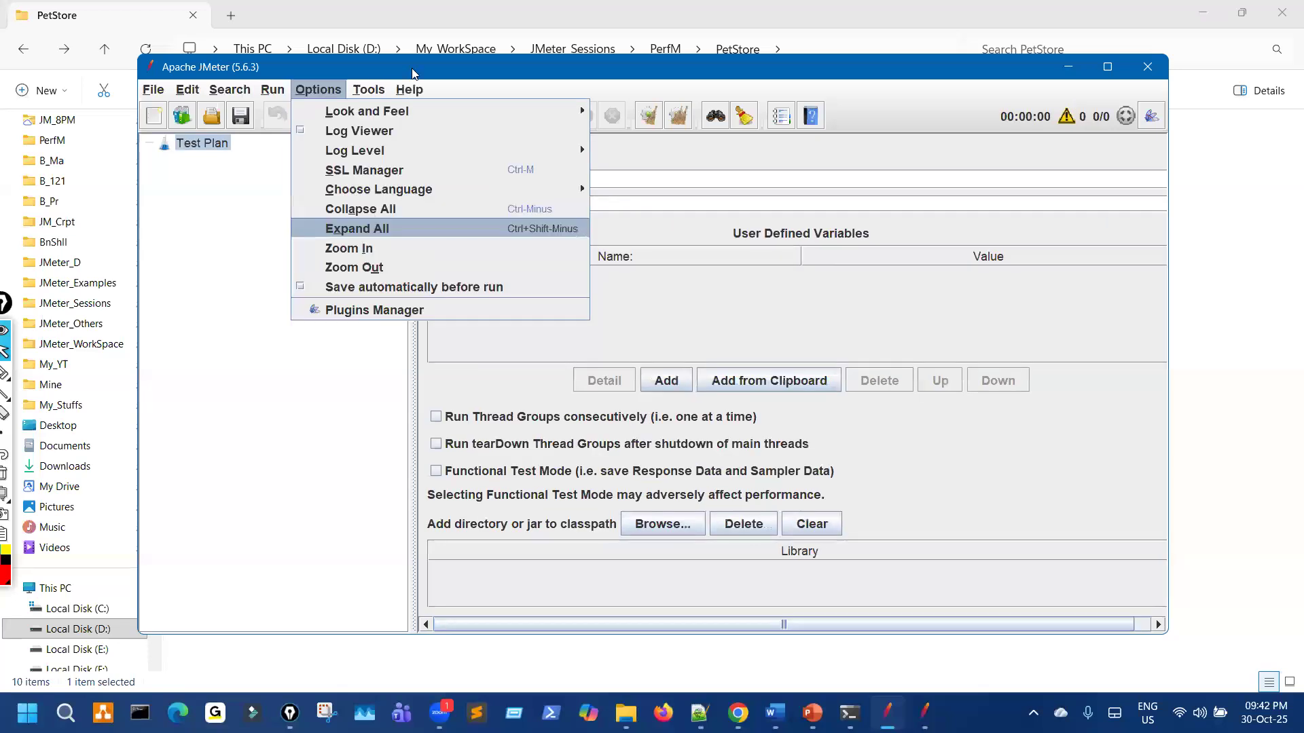
Step: Load PS01PB_ProductBooking_v1.jmx and review the CSV Data Set Config_Users settings
{"action": "left_click_drag", "start_coordinate": [255, 287], "coordinate": [475, 291]}
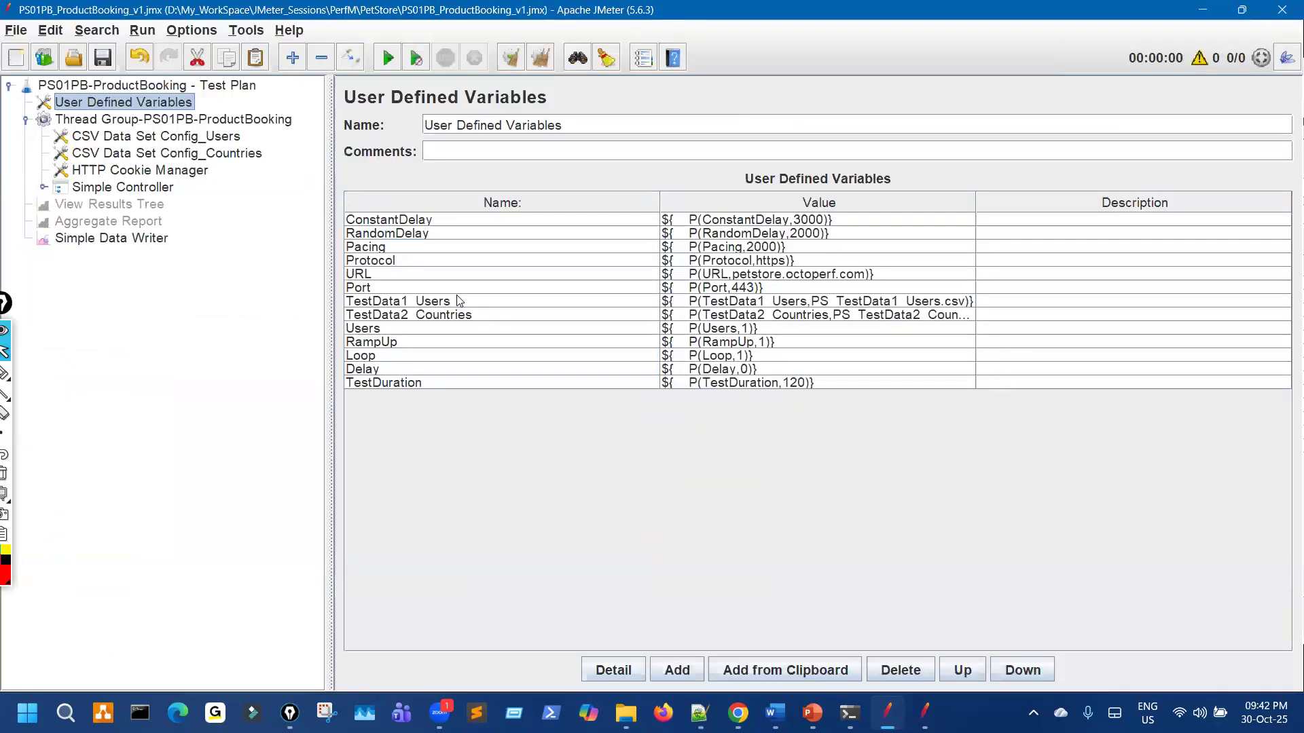
{"action": "key", "text": "ctrl+shift+3"}
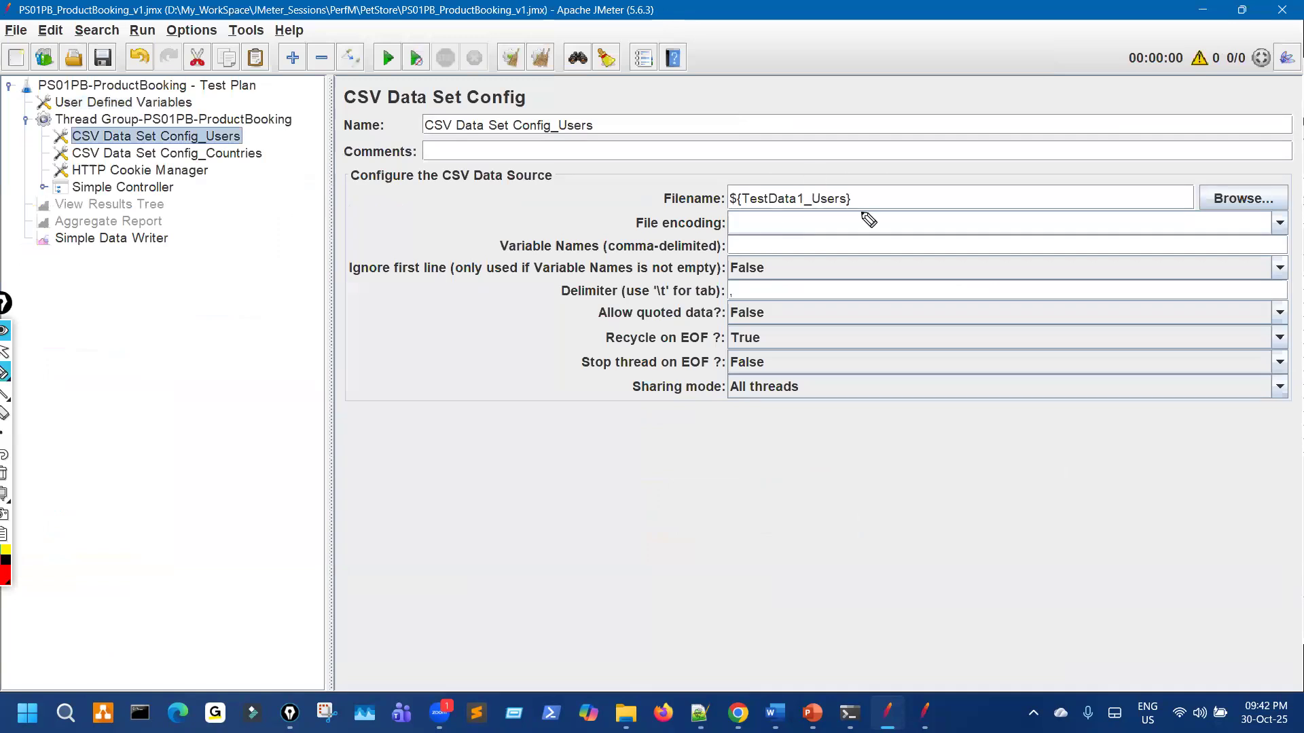
{"action": "left_click_drag", "start_coordinate": [806, 169], "coordinate": [787, 183]}
{"action": "mouse_move", "coordinate": [491, 426]}
{"action": "left_mouse_down"}
{"action": "mouse_move", "coordinate": [480, 488]}
{"action": "mouse_move", "coordinate": [636, 494]}
{"action": "left_mouse_up"}
{"action": "mouse_move", "coordinate": [699, 429]}
{"action": "left_mouse_down"}
{"action": "mouse_move", "coordinate": [690, 410]}
{"action": "mouse_move", "coordinate": [705, 449]}
{"action": "mouse_move", "coordinate": [834, 446]}
{"action": "mouse_move", "coordinate": [845, 417]}
{"action": "left_mouse_up"}
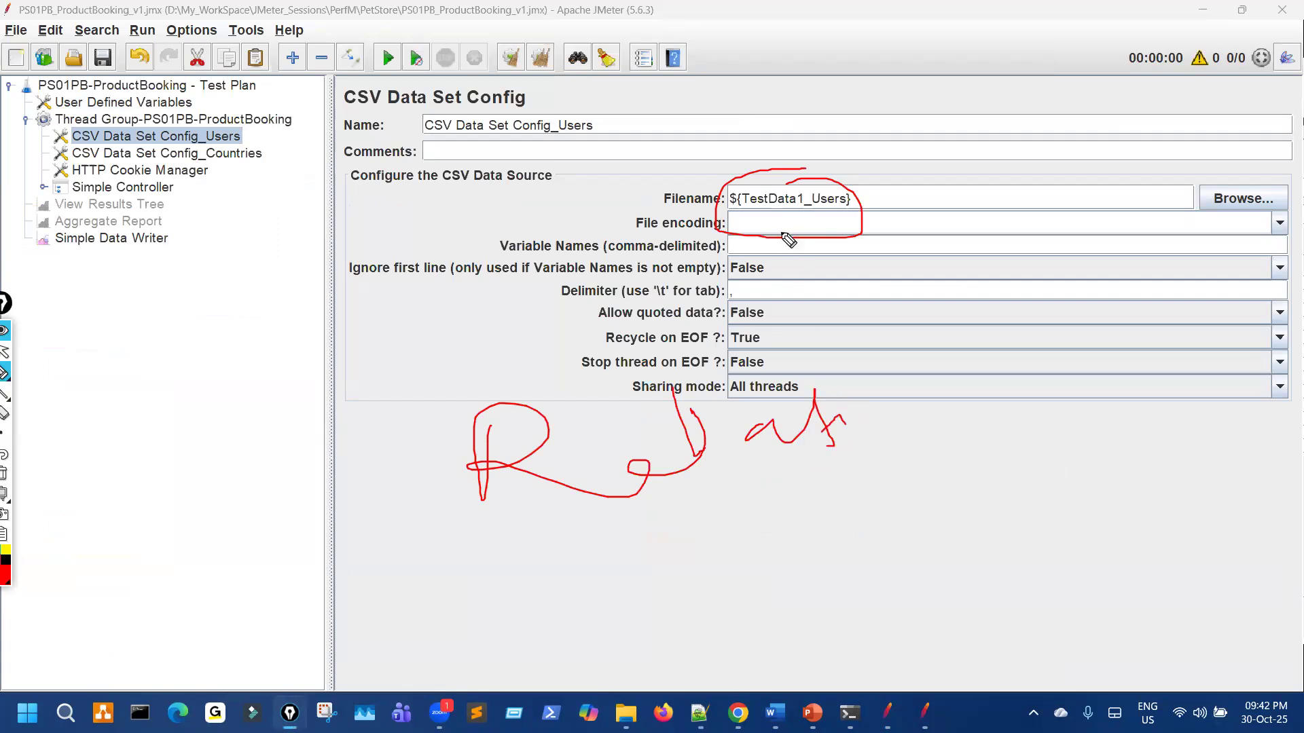
{"action": "key", "text": "Escape"}
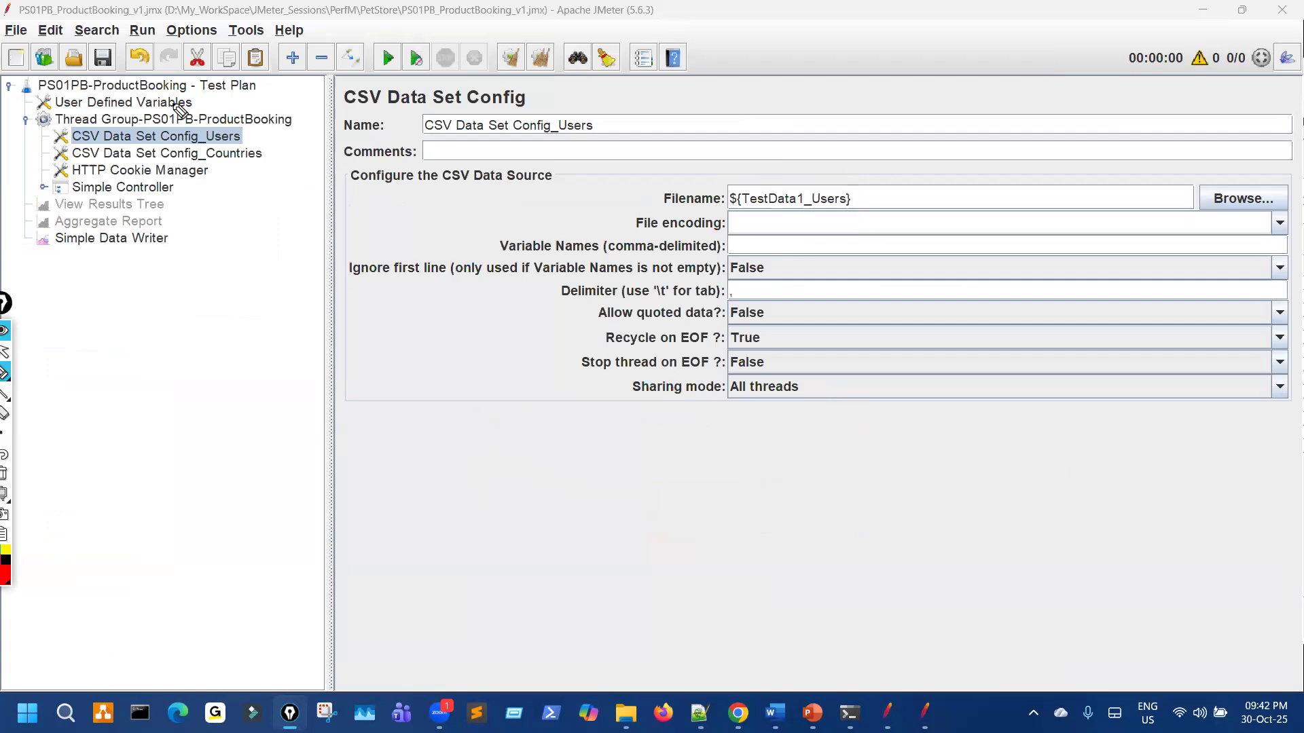
Step: Show User Defined Variables with a wider Value column revealing the __P property values
{"action": "left_click", "coordinate": [173, 108]}
{"action": "left_click_drag", "start_coordinate": [1086, 196], "coordinate": [1165, 197]}
{"action": "left_click_drag", "start_coordinate": [963, 318], "coordinate": [1016, 305]}
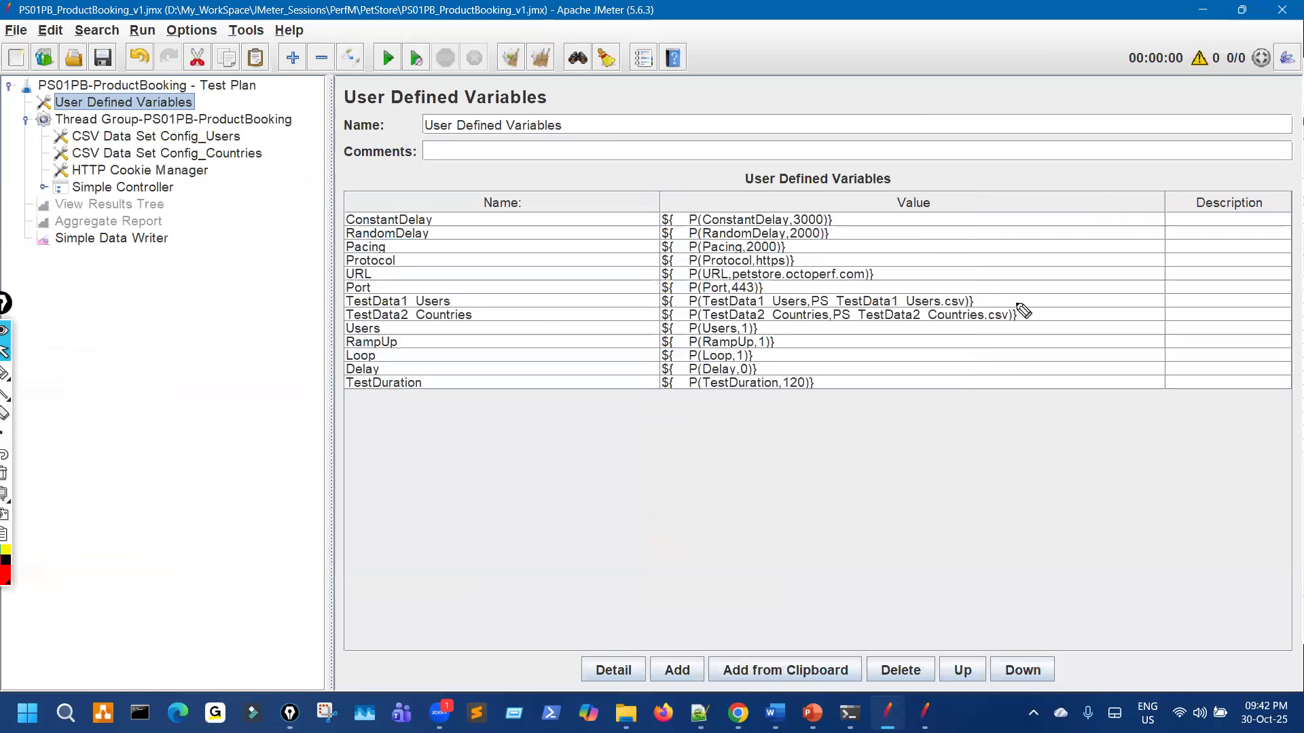
Step: Widen the Simple Data Writer panel to show errors-only logging to TestResults\PS01PB\..._ErrLog.xml
{"action": "left_click", "coordinate": [158, 242]}
{"action": "left_click_drag", "start_coordinate": [331, 258], "coordinate": [2, 207]}
{"action": "key", "text": "ctrl+shift+3"}
{"action": "mouse_move", "coordinate": [191, 209]}
{"action": "left_mouse_down"}
{"action": "mouse_move", "coordinate": [459, 216]}
{"action": "mouse_move", "coordinate": [122, 182]}
{"action": "mouse_move", "coordinate": [264, 219]}
{"action": "left_mouse_up"}
{"action": "left_click_drag", "start_coordinate": [271, 438], "coordinate": [319, 263]}
{"action": "mouse_move", "coordinate": [305, 270]}
{"action": "left_mouse_down"}
{"action": "mouse_move", "coordinate": [329, 261]}
{"action": "mouse_move", "coordinate": [332, 294]}
{"action": "left_mouse_up"}
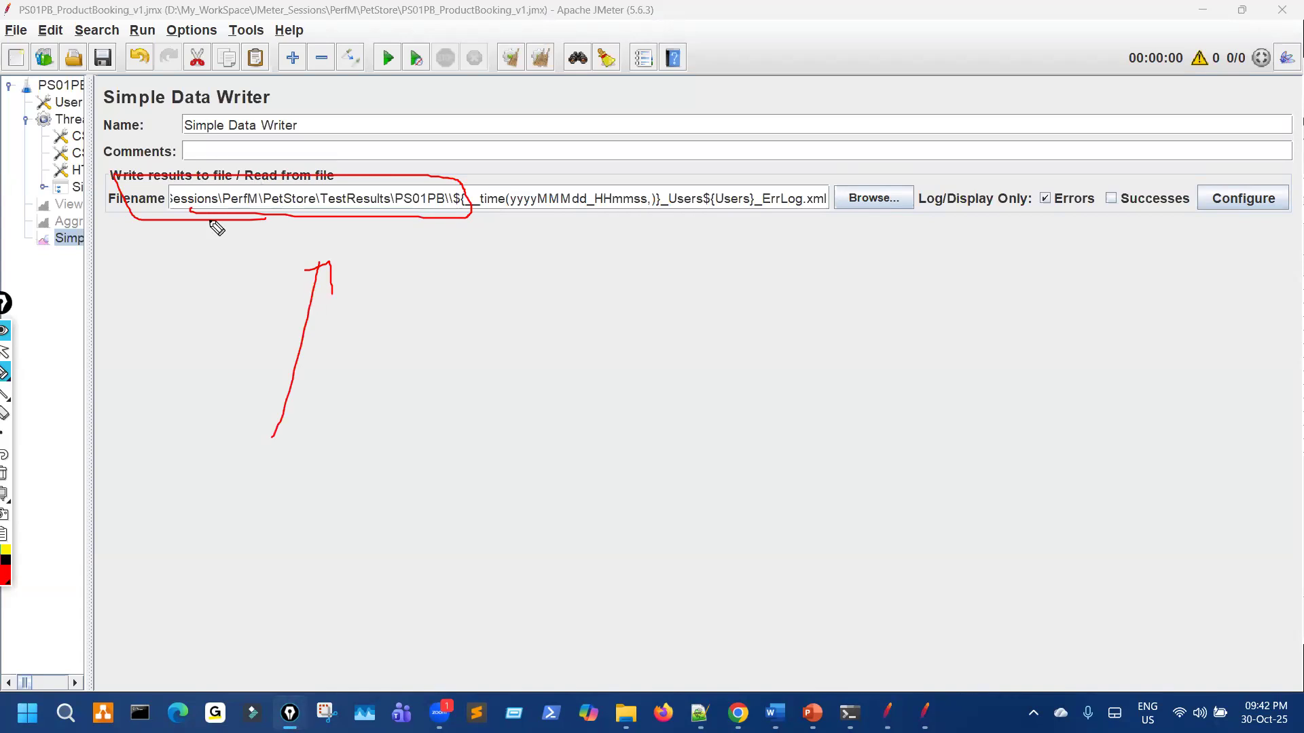
{"action": "left_click_drag", "start_coordinate": [141, 314], "coordinate": [195, 245]}
{"action": "mouse_move", "coordinate": [212, 292]}
{"action": "left_mouse_down"}
{"action": "mouse_move", "coordinate": [218, 21]}
{"action": "mouse_move", "coordinate": [239, 29]}
{"action": "left_mouse_up"}
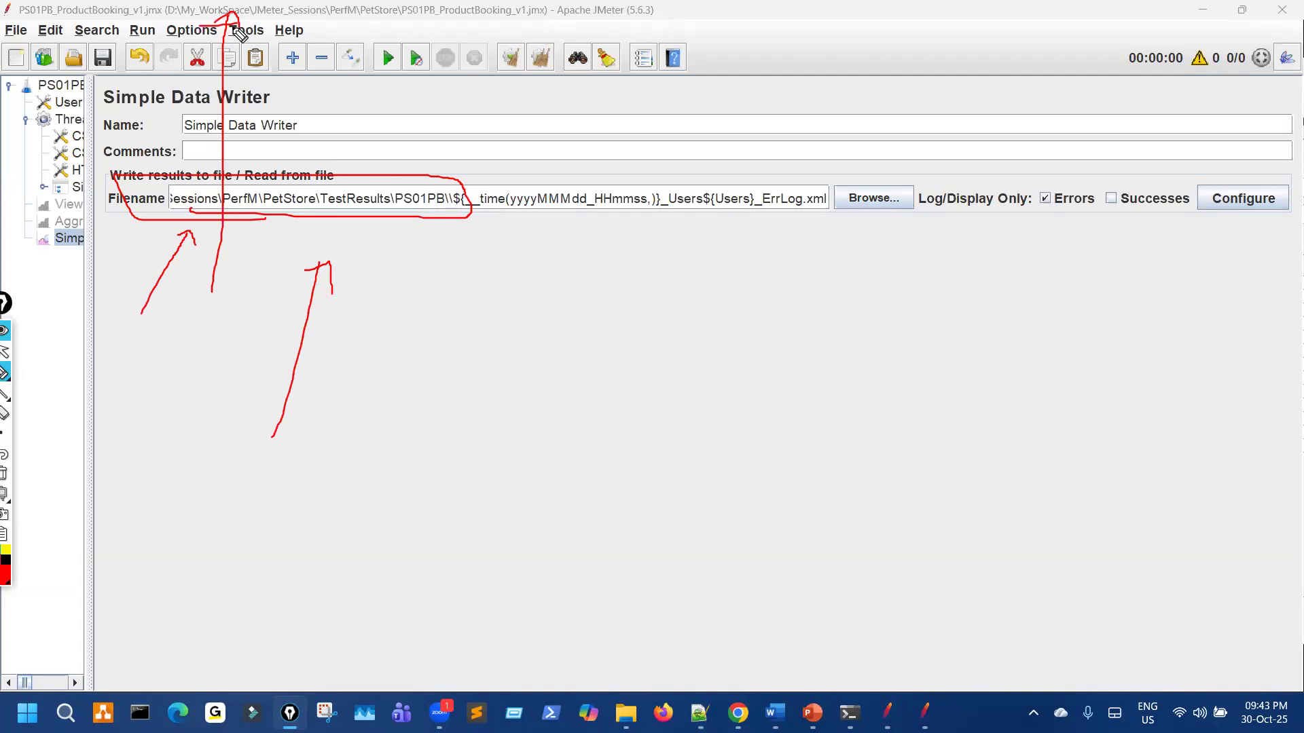
{"action": "key", "text": "ctrl+shift+7"}
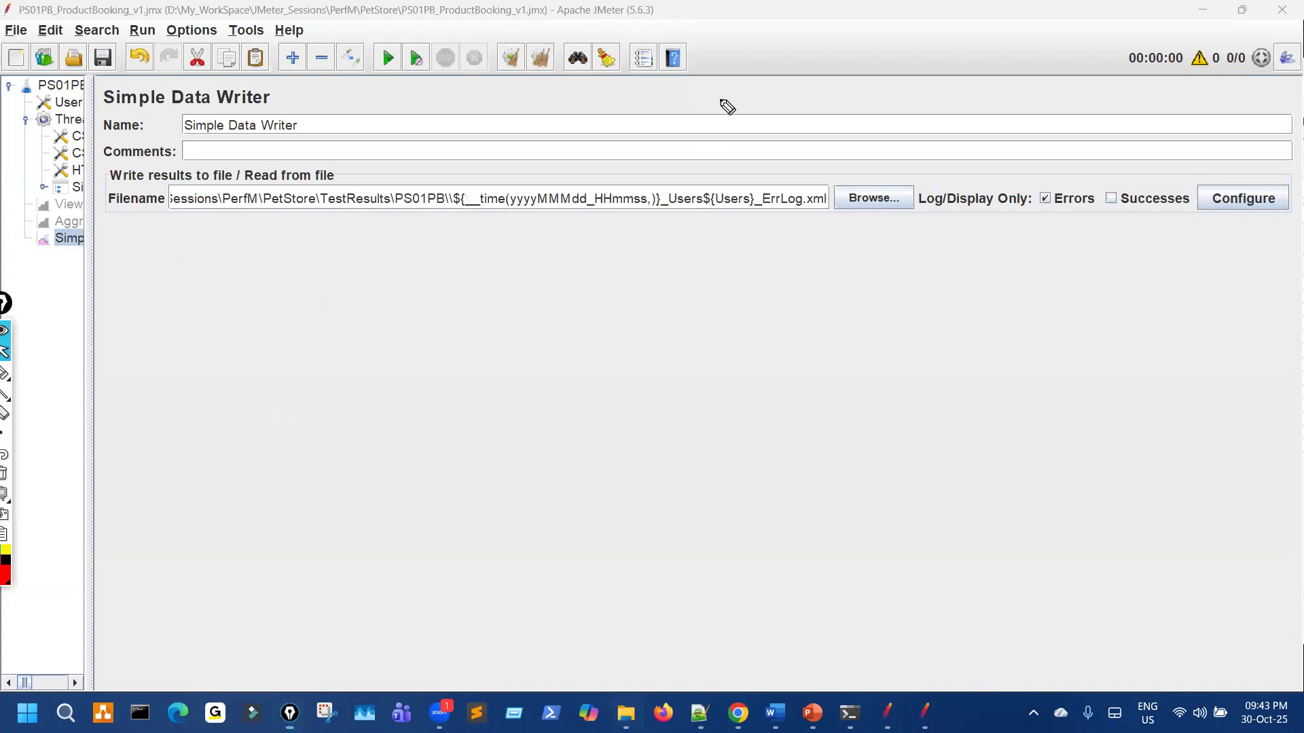
{"action": "key", "text": "alt+Tab"}
Step: Highlight PS01PB_ProductBooking_v1.jmx in the PetStore folder, then bring the JMeter test plan back
{"action": "left_click_drag", "start_coordinate": [719, 70], "coordinate": [766, 40]}
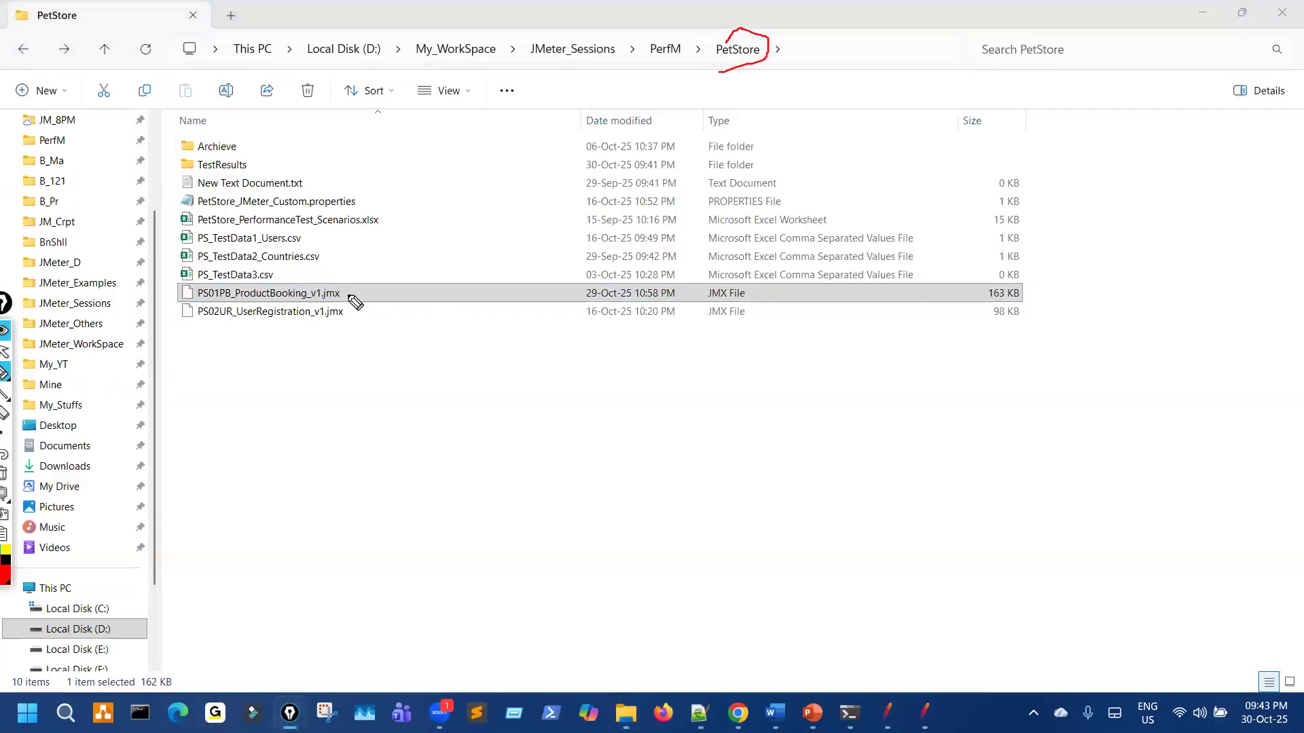
{"action": "mouse_move", "coordinate": [376, 262]}
{"action": "left_mouse_down"}
{"action": "mouse_move", "coordinate": [345, 295]}
{"action": "mouse_move", "coordinate": [358, 294]}
{"action": "left_mouse_up"}
{"action": "left_click_drag", "start_coordinate": [272, 68], "coordinate": [652, 68]}
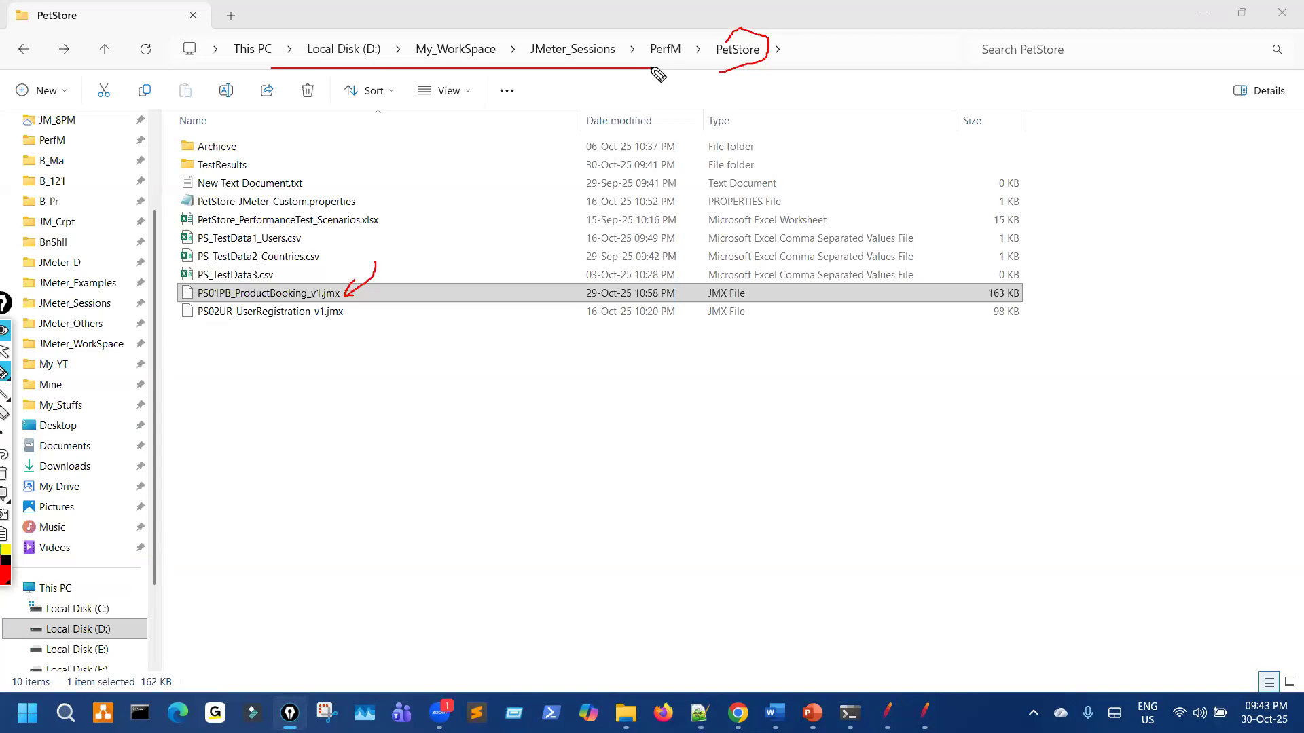
{"action": "key", "text": "Escape"}
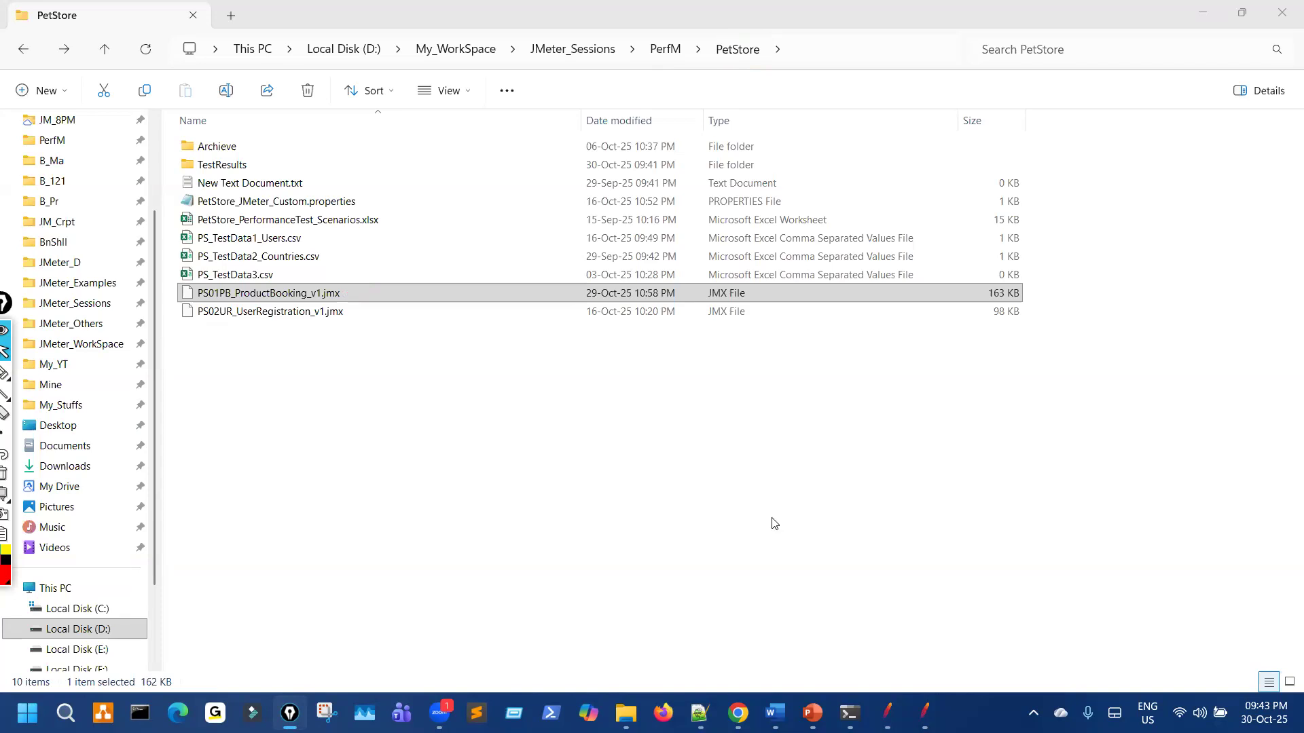
{"action": "left_click", "coordinate": [888, 713]}
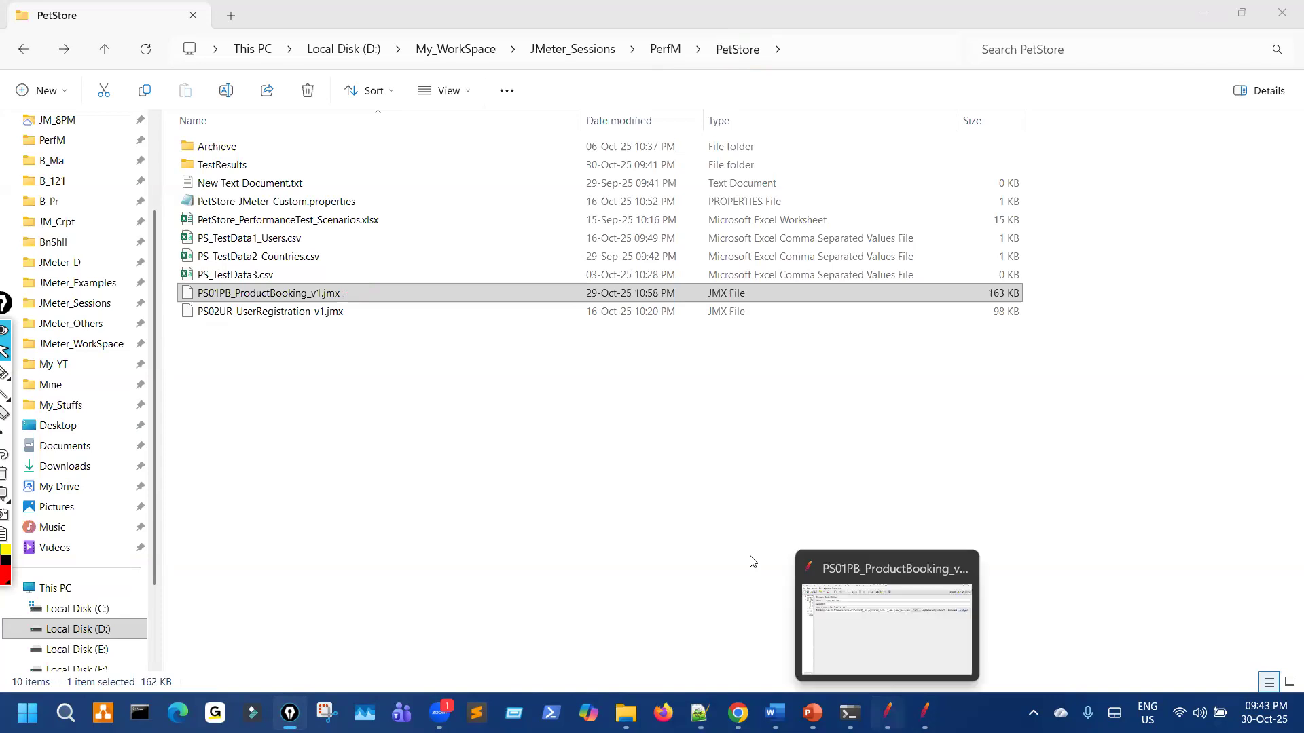
{"action": "left_click_drag", "start_coordinate": [517, 276], "coordinate": [448, 277]}
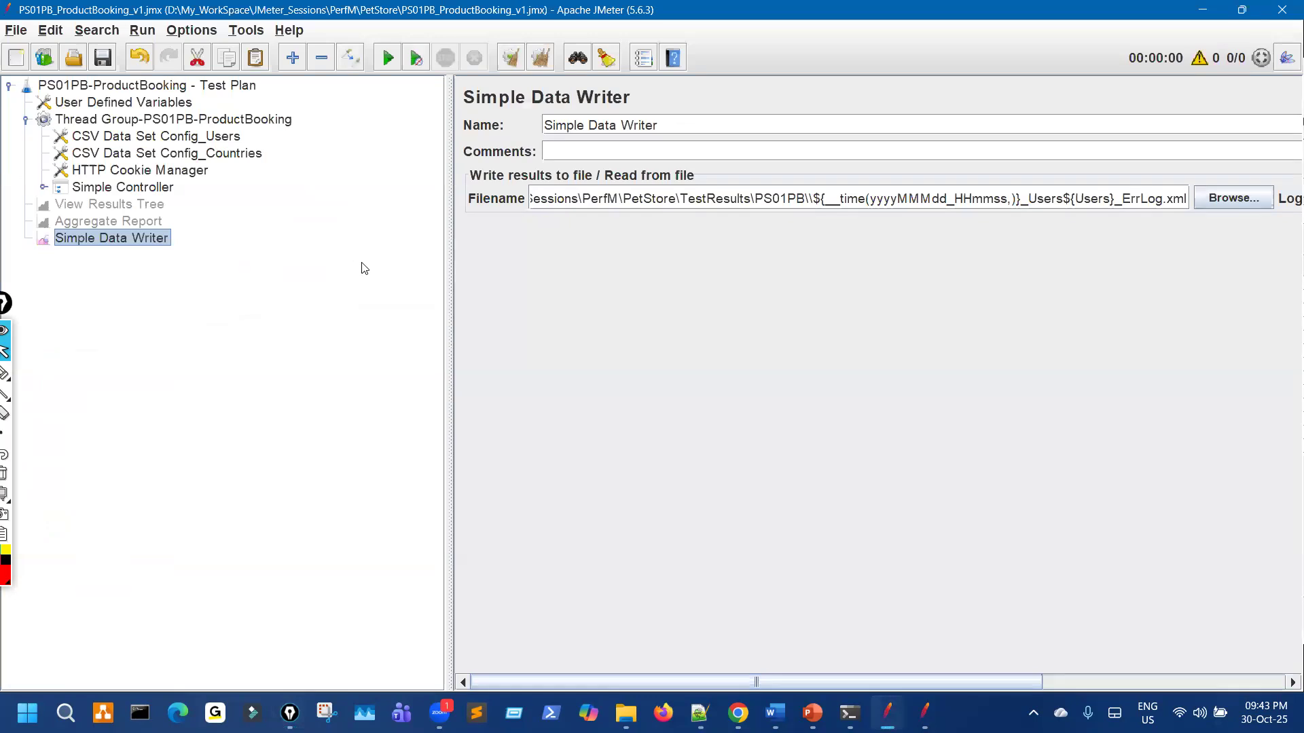
Step: Narrow the tree and mark up the Simple Data Writer's error-log settings
{"action": "left_click_drag", "start_coordinate": [449, 219], "coordinate": [386, 216]}
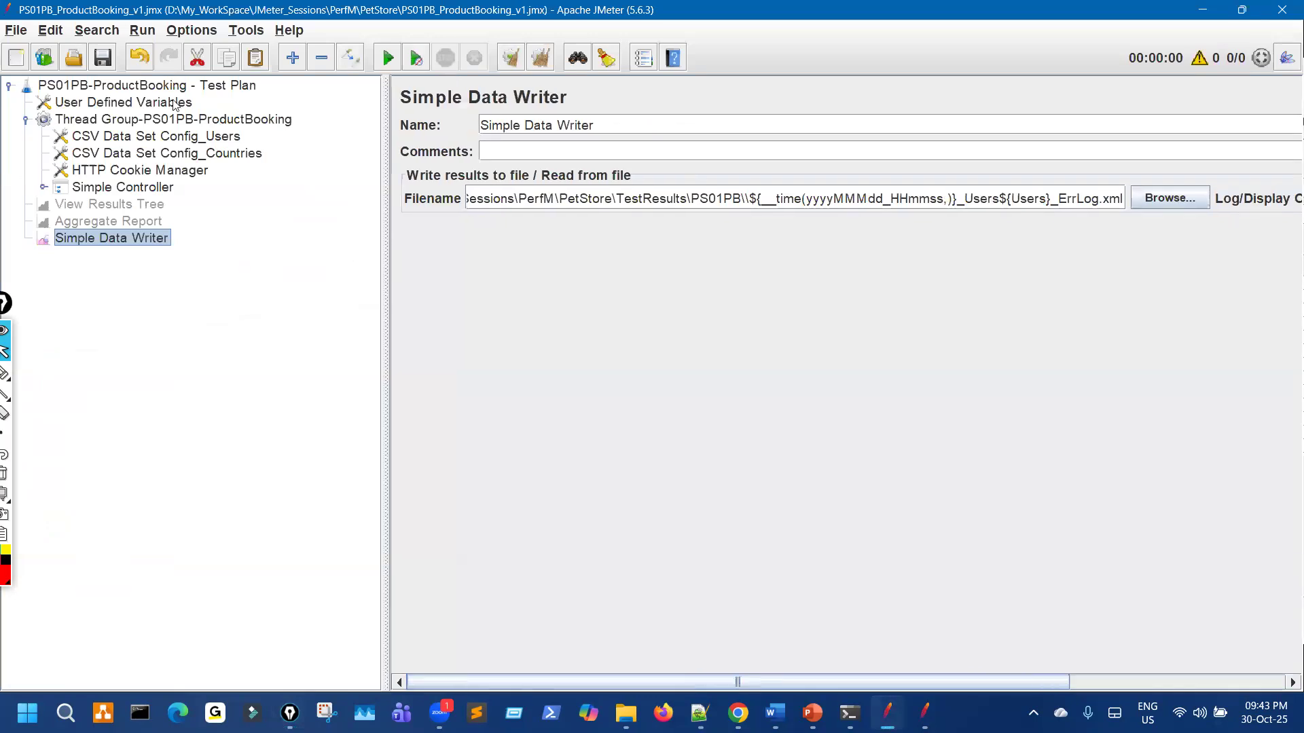
{"action": "key", "text": "ctrl+shift+3"}
{"action": "mouse_move", "coordinate": [711, 214]}
{"action": "left_mouse_down"}
{"action": "mouse_move", "coordinate": [709, 473]}
{"action": "mouse_move", "coordinate": [940, 281]}
{"action": "mouse_move", "coordinate": [722, 218]}
{"action": "left_mouse_up"}
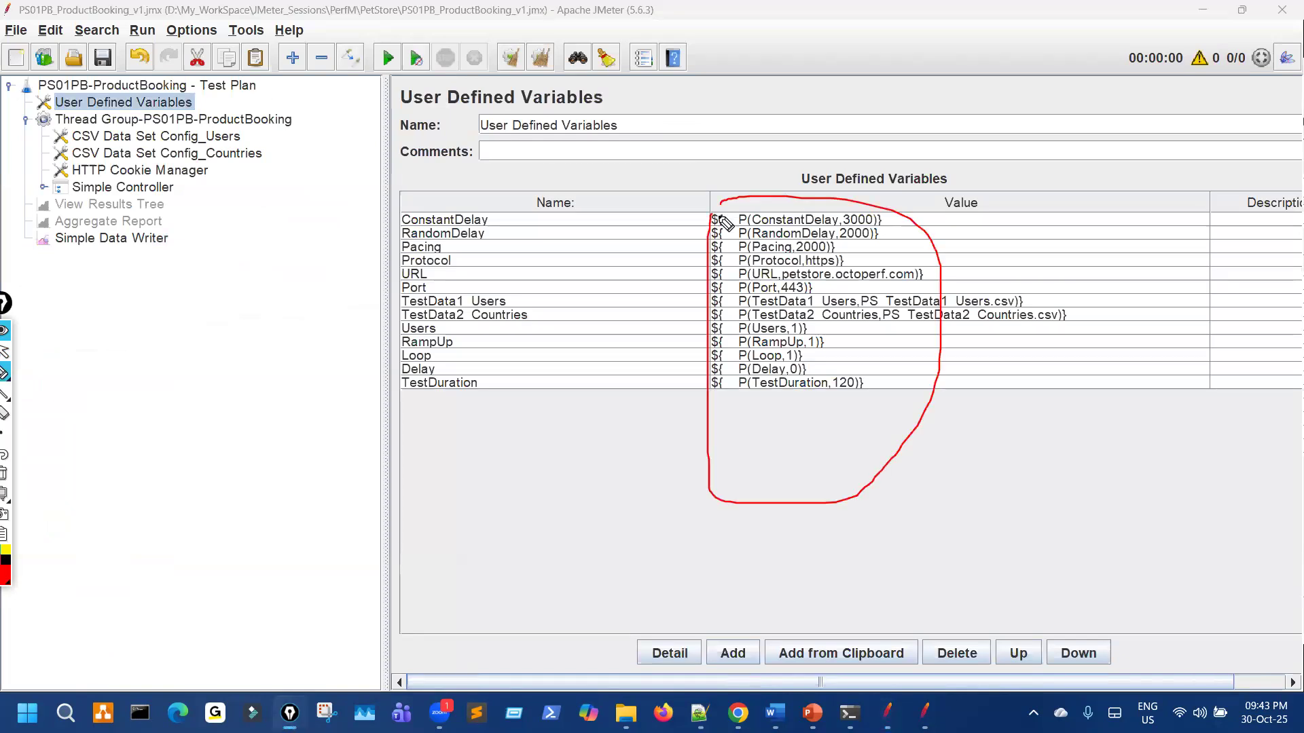
{"action": "left_click_drag", "start_coordinate": [545, 610], "coordinate": [579, 590]}
{"action": "left_click_drag", "start_coordinate": [621, 506], "coordinate": [730, 439]}
{"action": "left_click_drag", "start_coordinate": [682, 462], "coordinate": [690, 559]}
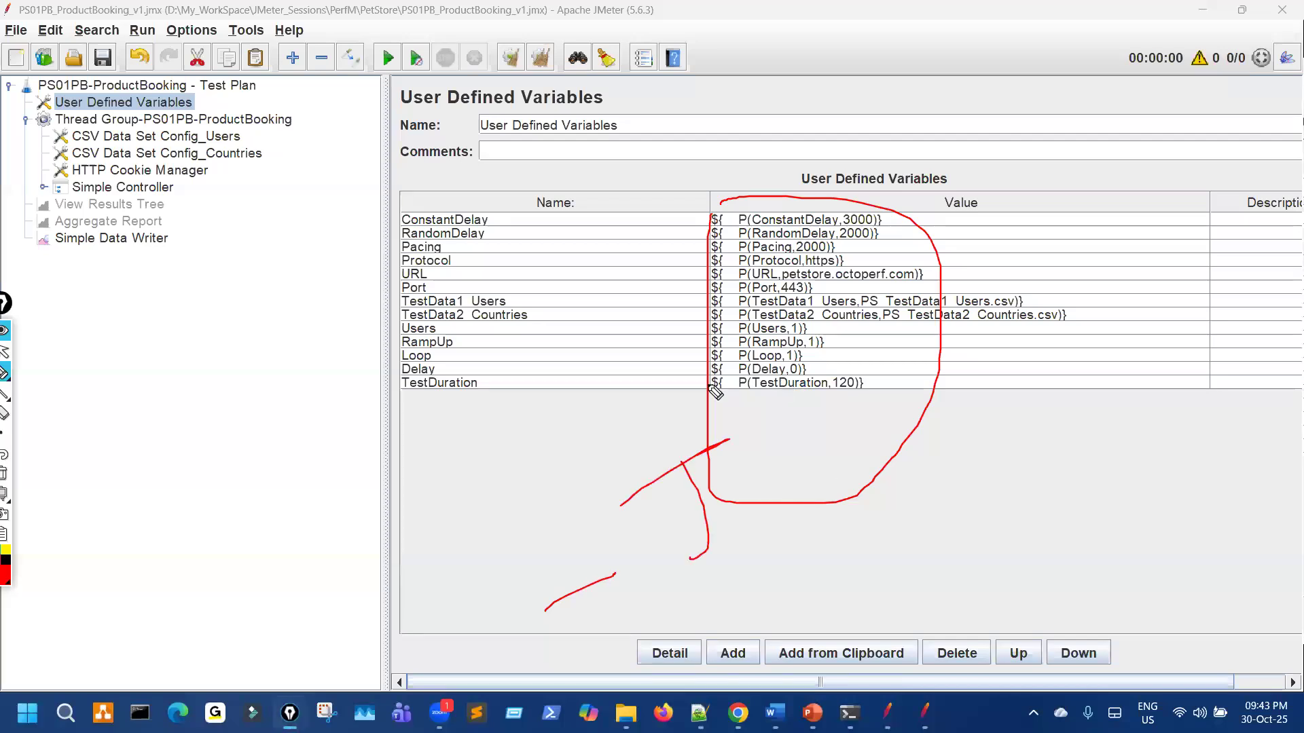
{"action": "key", "text": "Escape"}
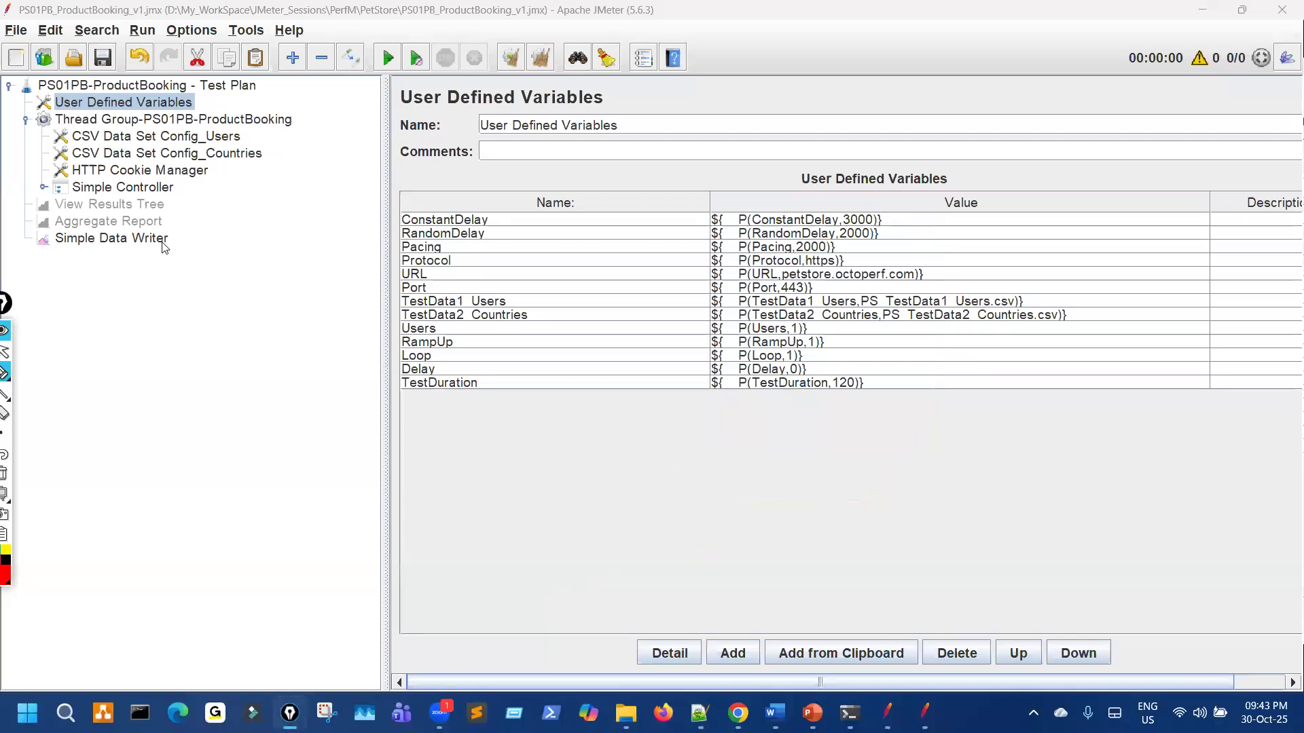
Step: Reselect Simple Data Writer with a widened panel, then bring the PetStore folder forward in File Explorer
{"action": "left_click", "coordinate": [162, 241]}
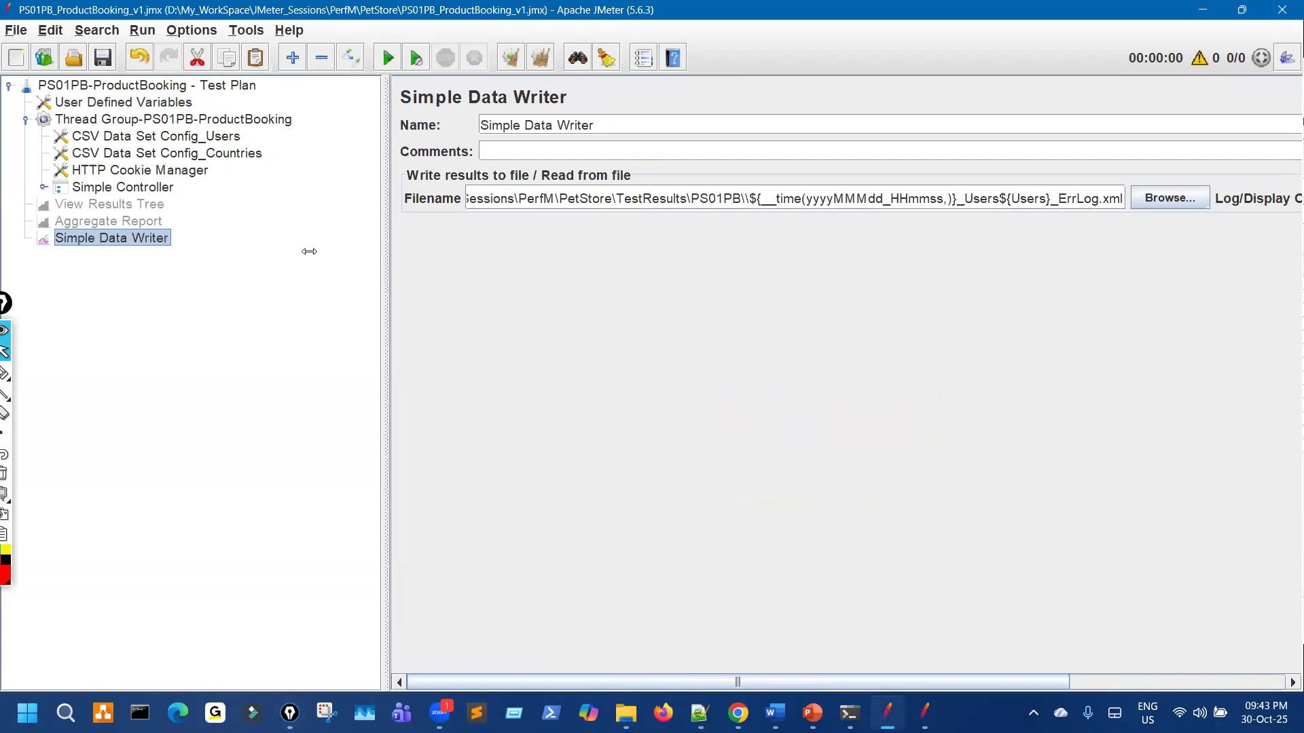
{"action": "left_click_drag", "start_coordinate": [309, 251], "coordinate": [309, 251]}
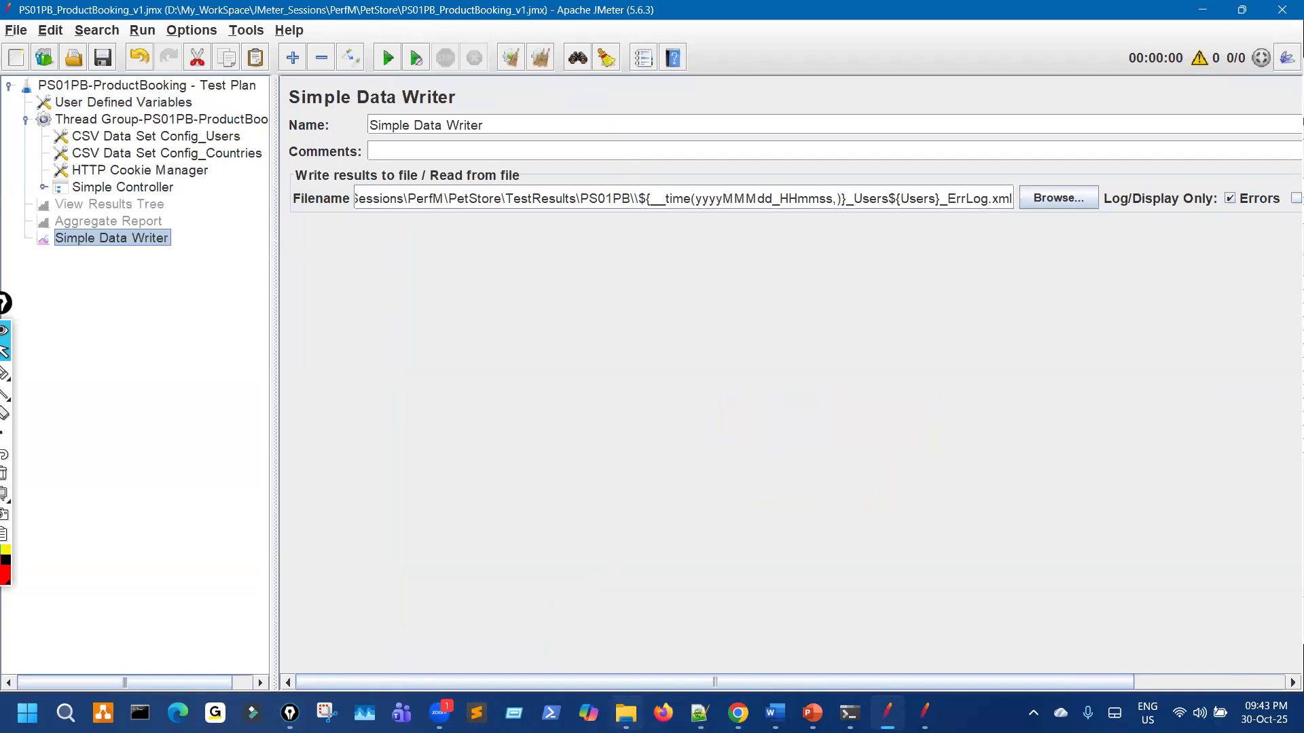
{"action": "left_click", "coordinate": [626, 713]}
{"action": "scroll", "coordinate": [63, 204], "scroll_direction": "up", "scroll_amount": 1}
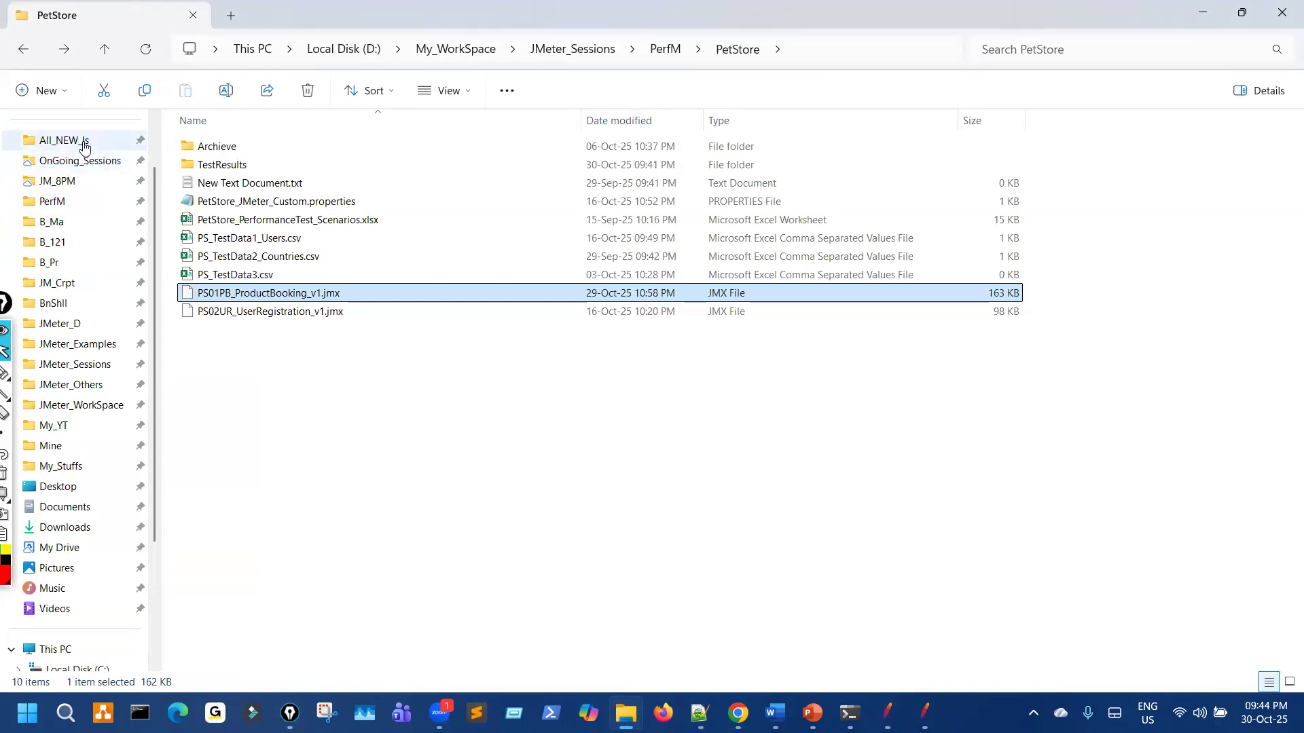
Step: Open the All_NEW_Is > PetStore_Imp folder and enlarge the empty JMeter window's fonts
{"action": "left_click", "coordinate": [84, 144]}
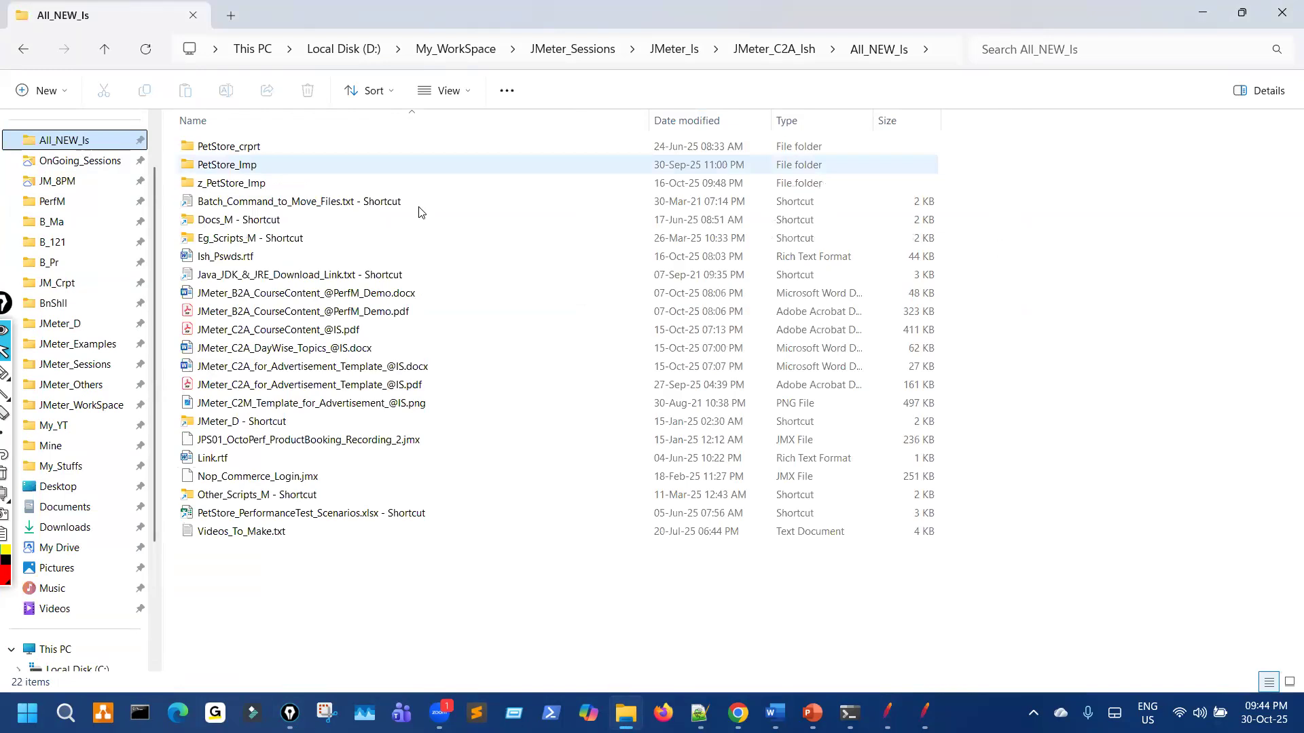
{"action": "double_click", "coordinate": [235, 165]}
{"action": "left_click", "coordinate": [925, 714]}
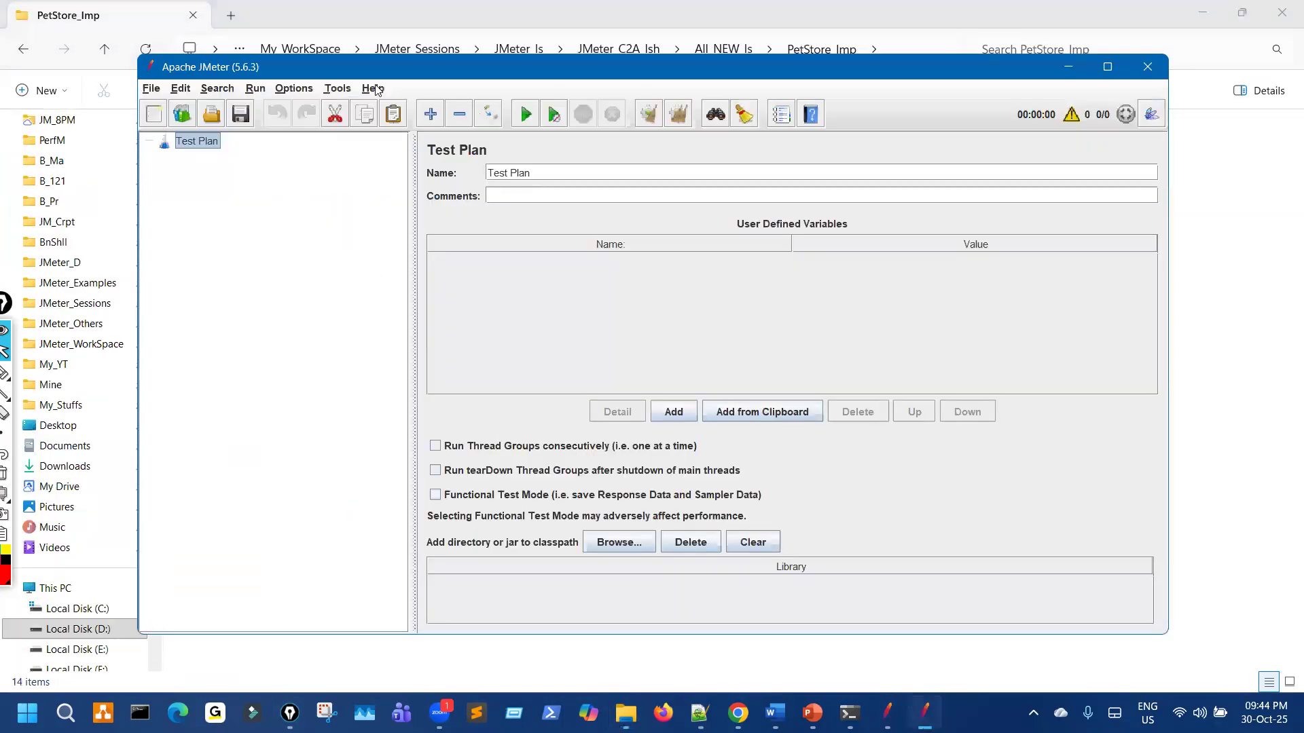
{"action": "left_click", "coordinate": [373, 88]}
{"action": "left_click", "coordinate": [596, 81]}
{"action": "left_click_drag", "start_coordinate": [506, 71], "coordinate": [718, 54]}
{"action": "key", "text": "ctrl+plus"}
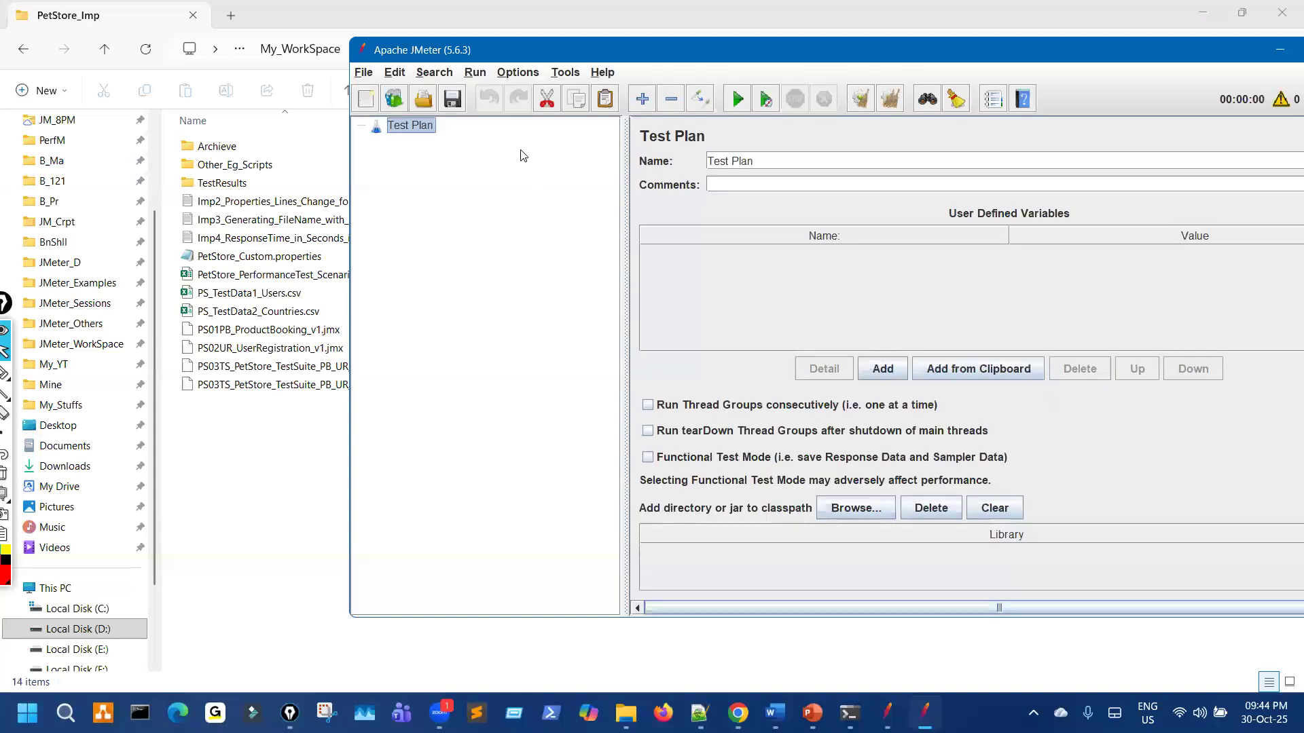
{"action": "key", "text": "alt+o"}
{"action": "key", "text": "i"}
{"action": "key", "text": "alt+o"}
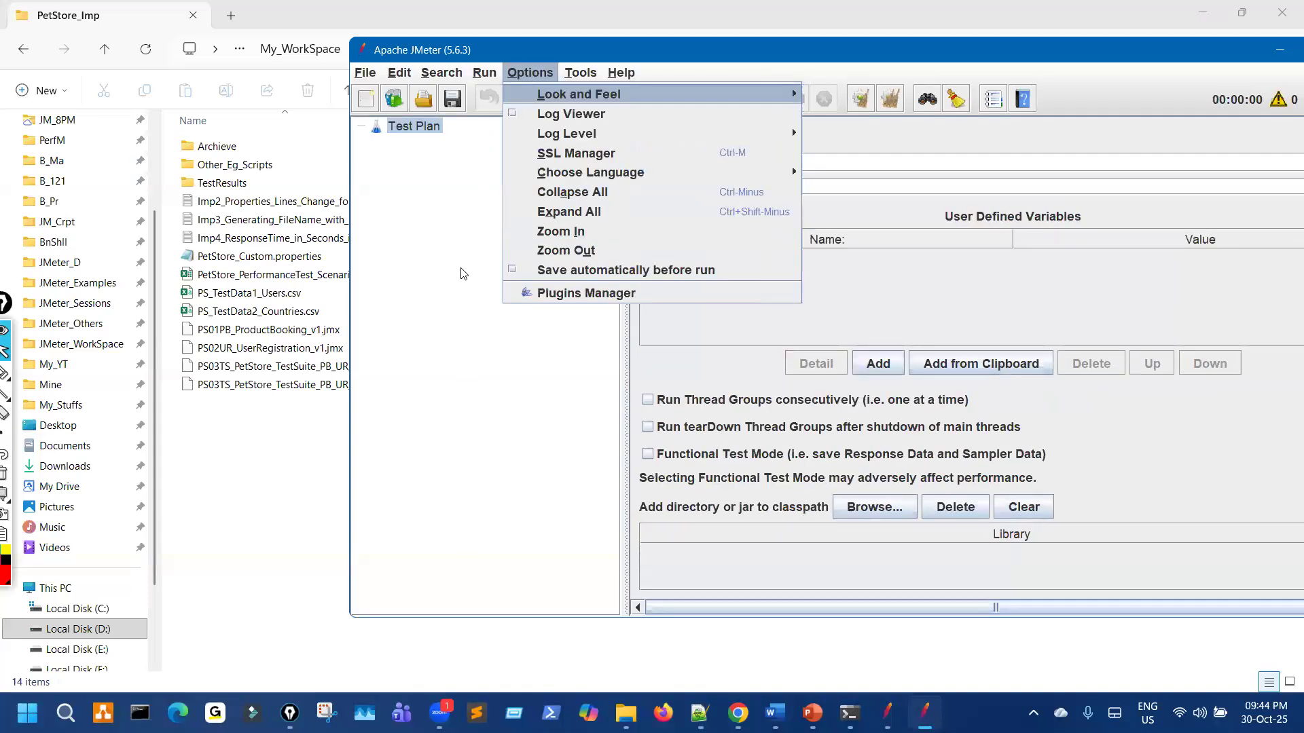
Step: Load PetStore_Imp's PS01PB_ProductBooking_v1.jmx into that window, maximized with a narrower tree
{"action": "left_click_drag", "start_coordinate": [297, 333], "coordinate": [511, 297]}
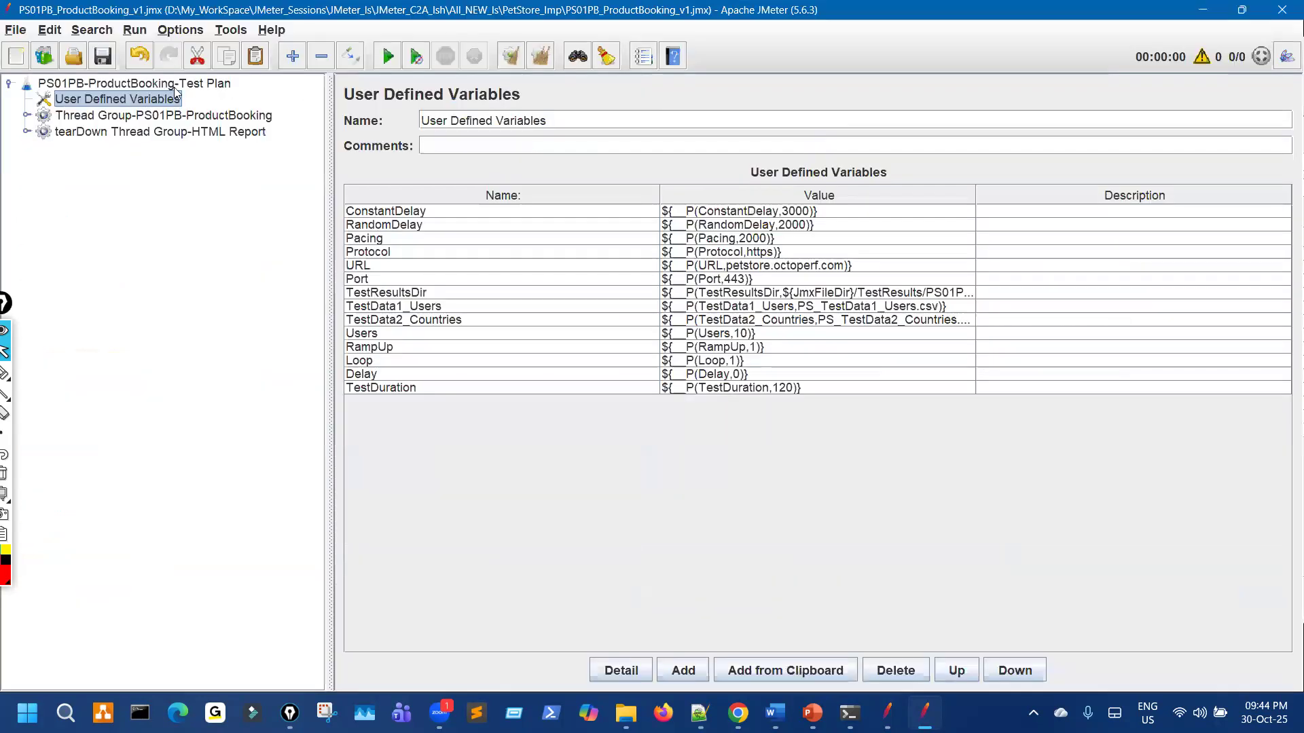
{"action": "left_click", "coordinate": [174, 86]}
{"action": "left_click_drag", "start_coordinate": [327, 160], "coordinate": [171, 159]}
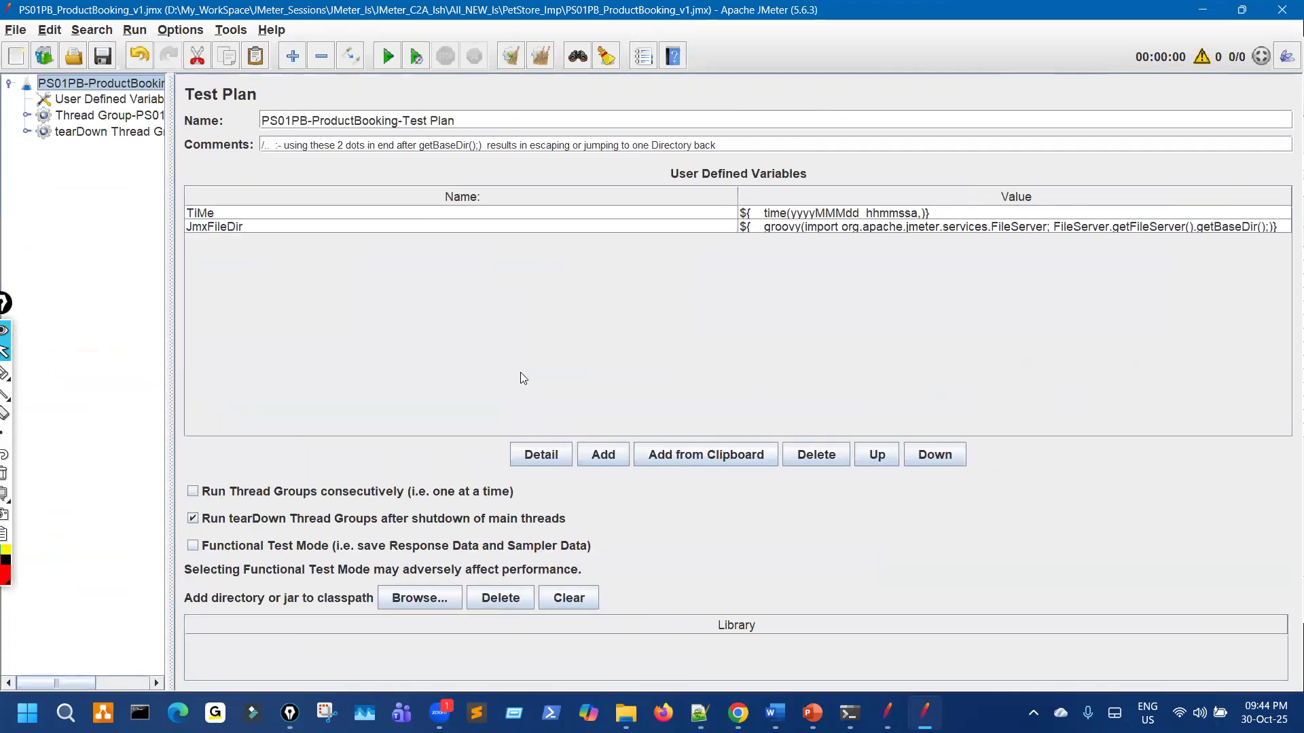
Step: Widen the Value column and highlight the JmxFileDir groovy expression
{"action": "left_click_drag", "start_coordinate": [739, 192], "coordinate": [353, 198]}
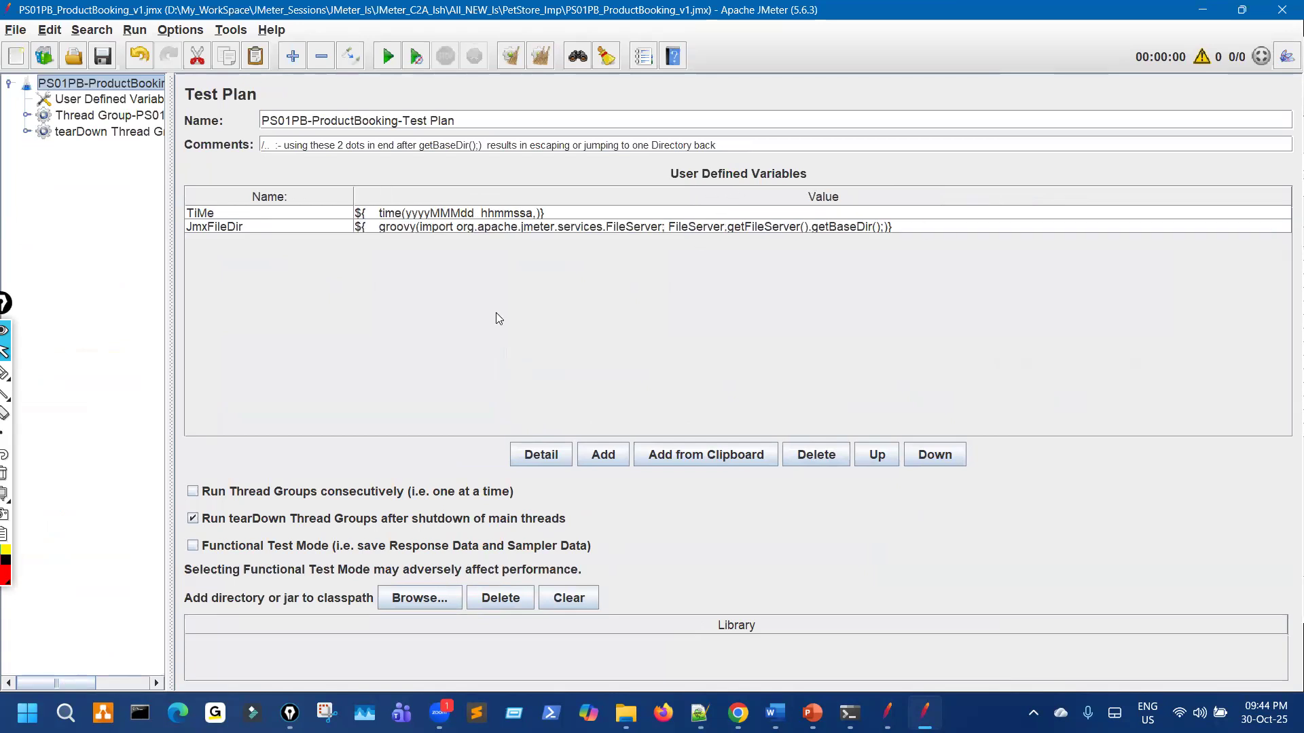
{"action": "left_click_drag", "start_coordinate": [392, 241], "coordinate": [845, 246]}
{"action": "mouse_move", "coordinate": [930, 222]}
{"action": "left_mouse_down"}
{"action": "mouse_move", "coordinate": [394, 224]}
{"action": "mouse_move", "coordinate": [362, 247]}
{"action": "mouse_move", "coordinate": [424, 246]}
{"action": "left_mouse_up"}
{"action": "left_click_drag", "start_coordinate": [473, 386], "coordinate": [535, 256]}
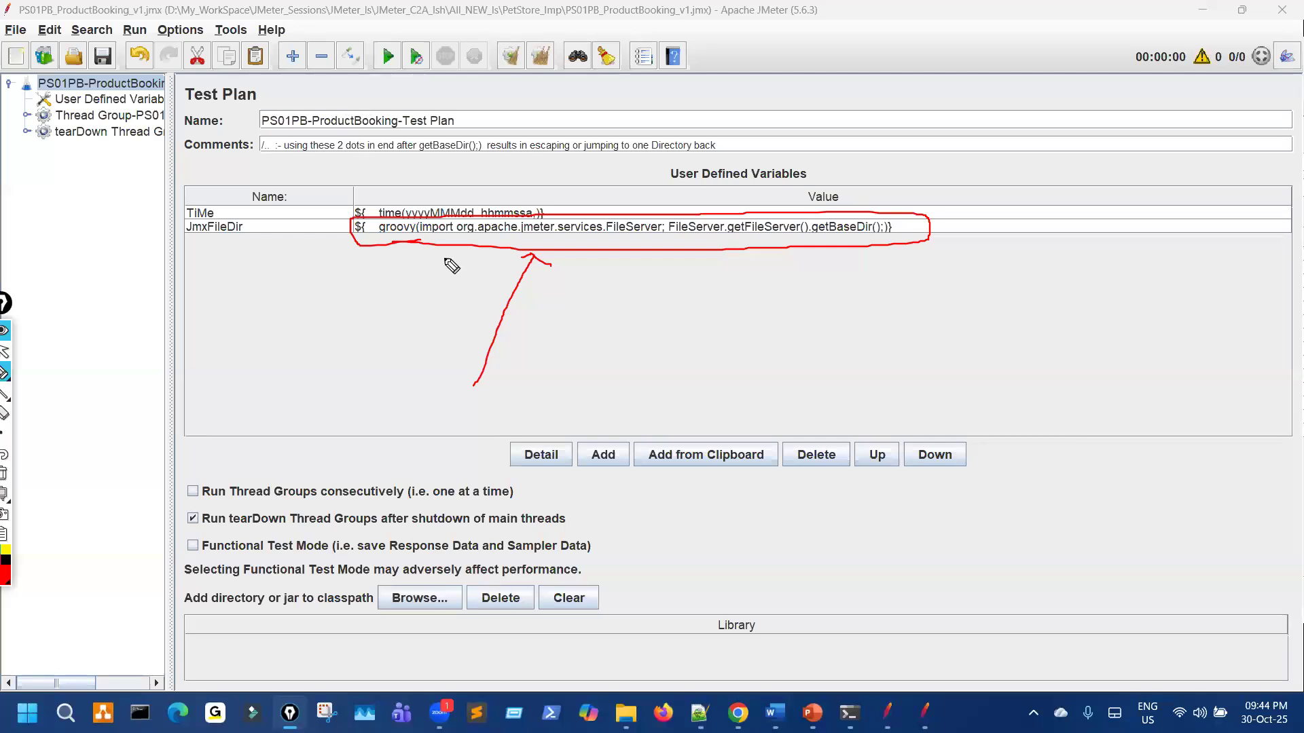
{"action": "left_click_drag", "start_coordinate": [392, 346], "coordinate": [423, 246]}
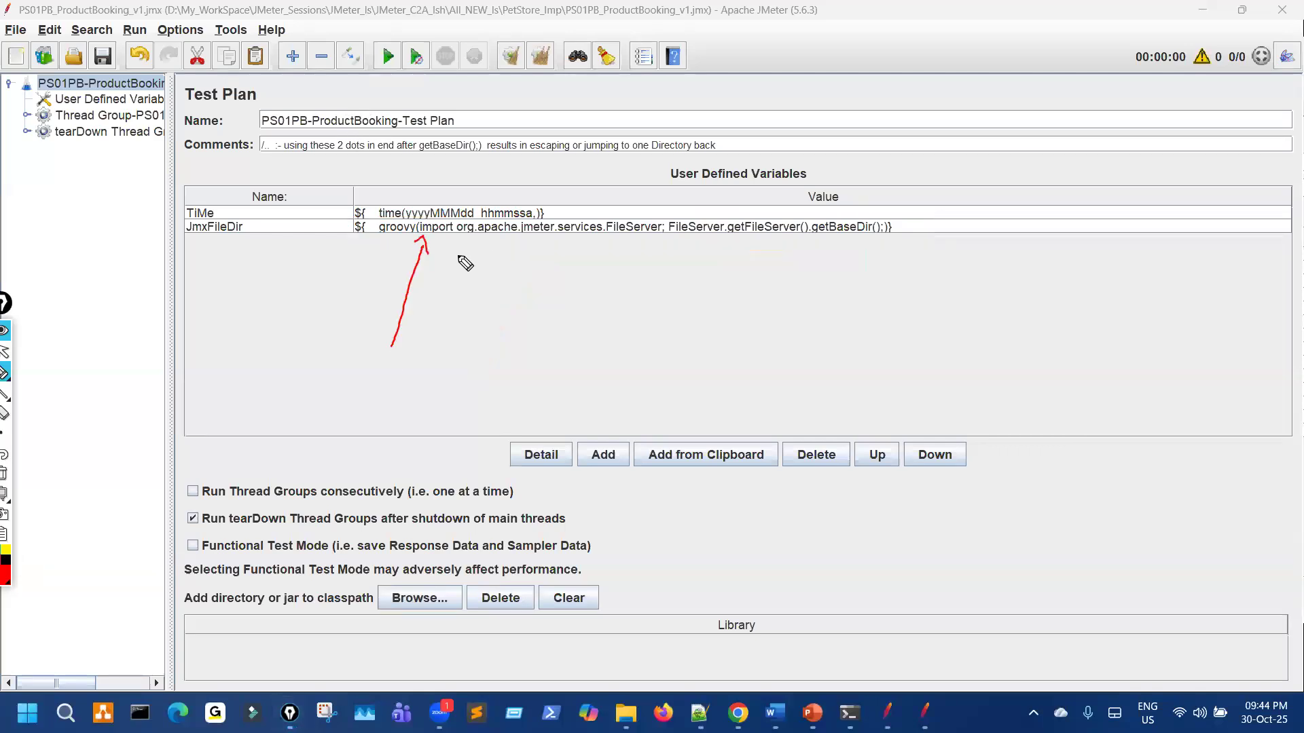
{"action": "key", "text": "ctrl+shift+7"}
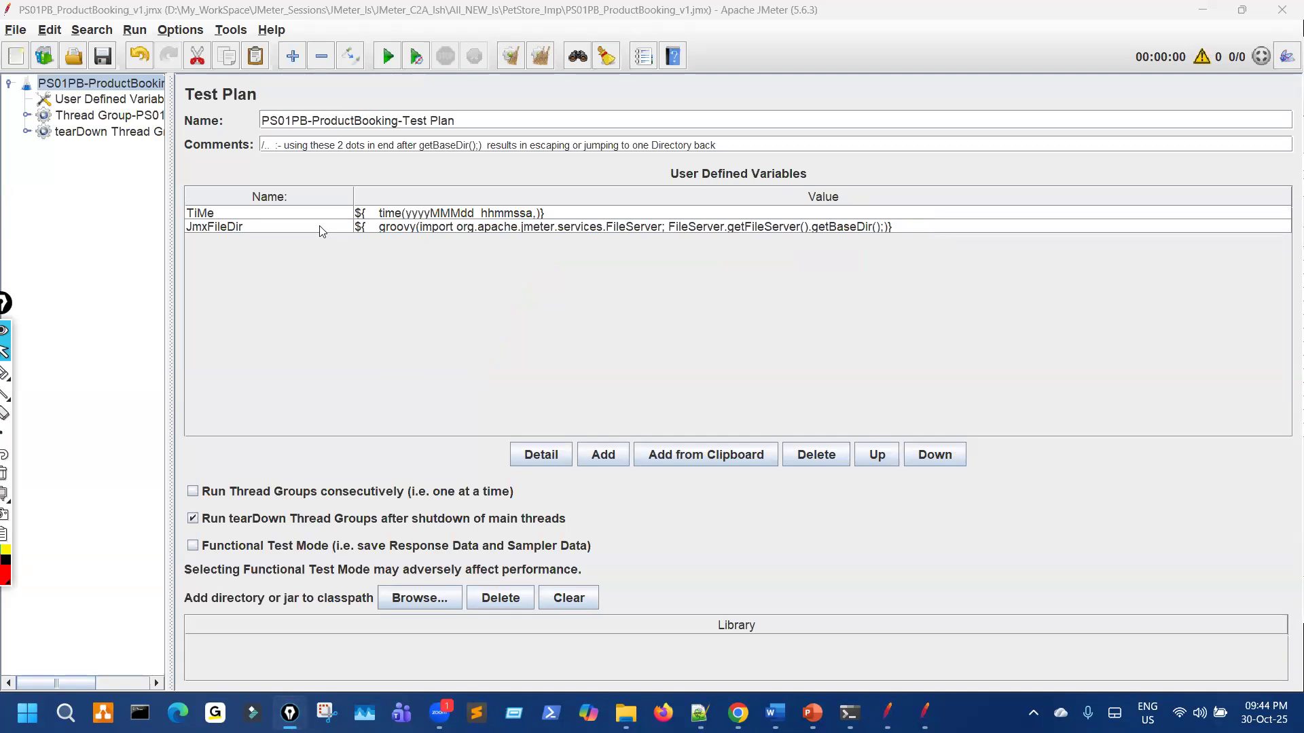
Step: Bring the PerfM PetStore plan's JMeter window forward and restore it over the other plan
{"action": "left_click", "coordinate": [888, 713]}
{"action": "left_click_drag", "start_coordinate": [304, 15], "coordinate": [323, 209]}
{"action": "key", "text": "ctrl+shift+3"}
{"action": "left_click_drag", "start_coordinate": [638, 277], "coordinate": [670, 309]}
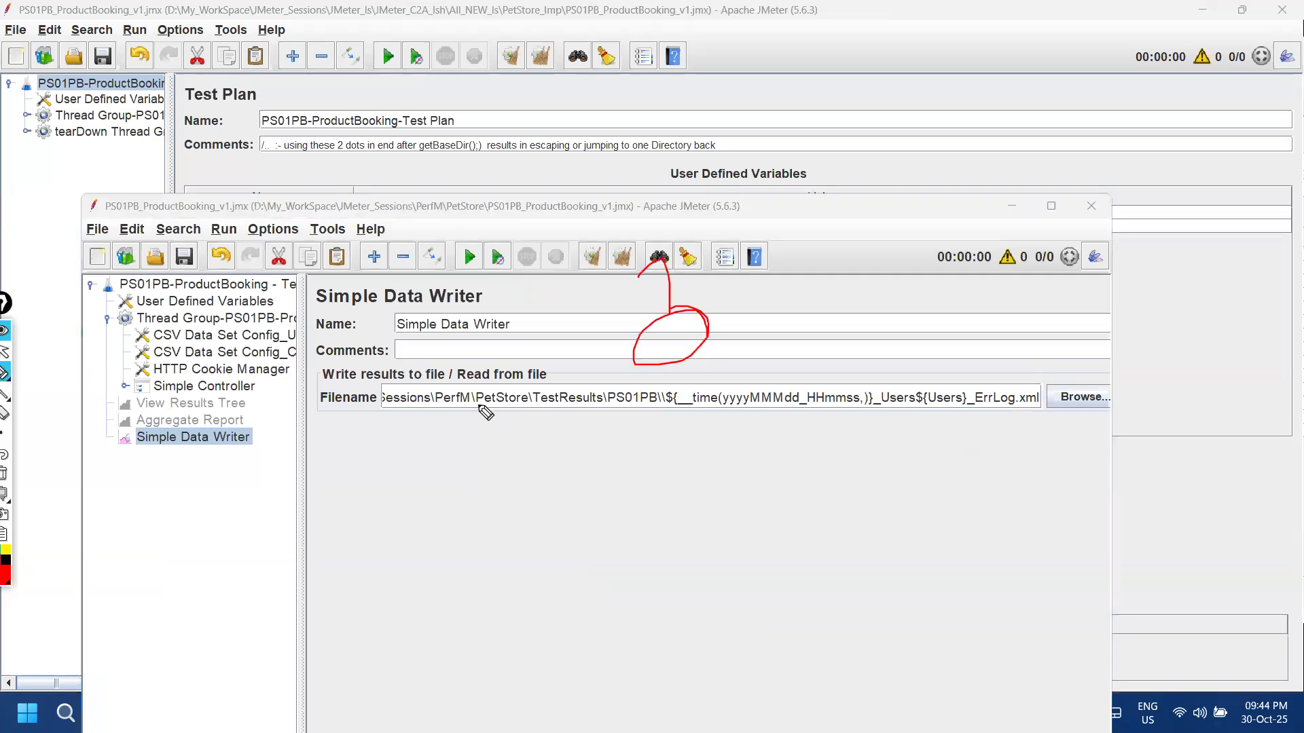
Step: Maximize the PerfM plan's window and mark up its User Defined Variables element
{"action": "left_click", "coordinate": [244, 289]}
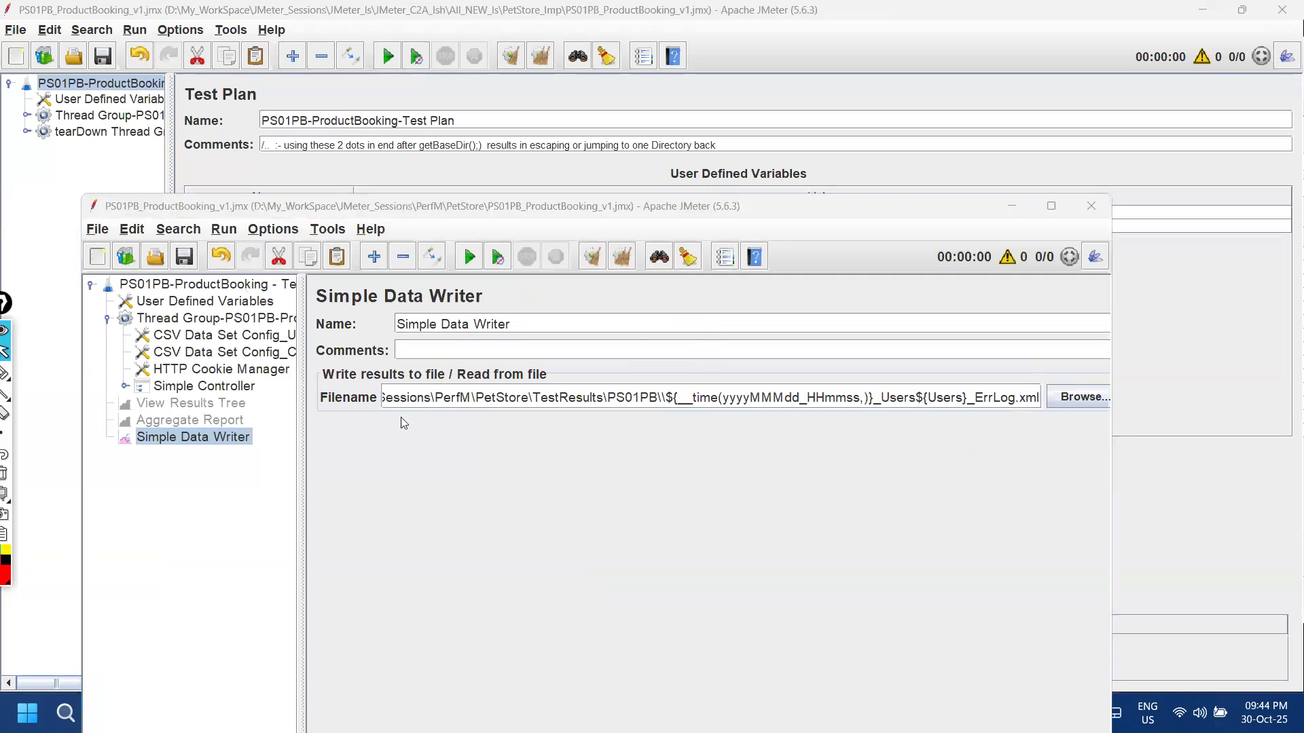
{"action": "left_click", "coordinate": [1052, 206]}
{"action": "left_click", "coordinate": [145, 107]}
{"action": "key", "text": "ctrl+shift+3"}
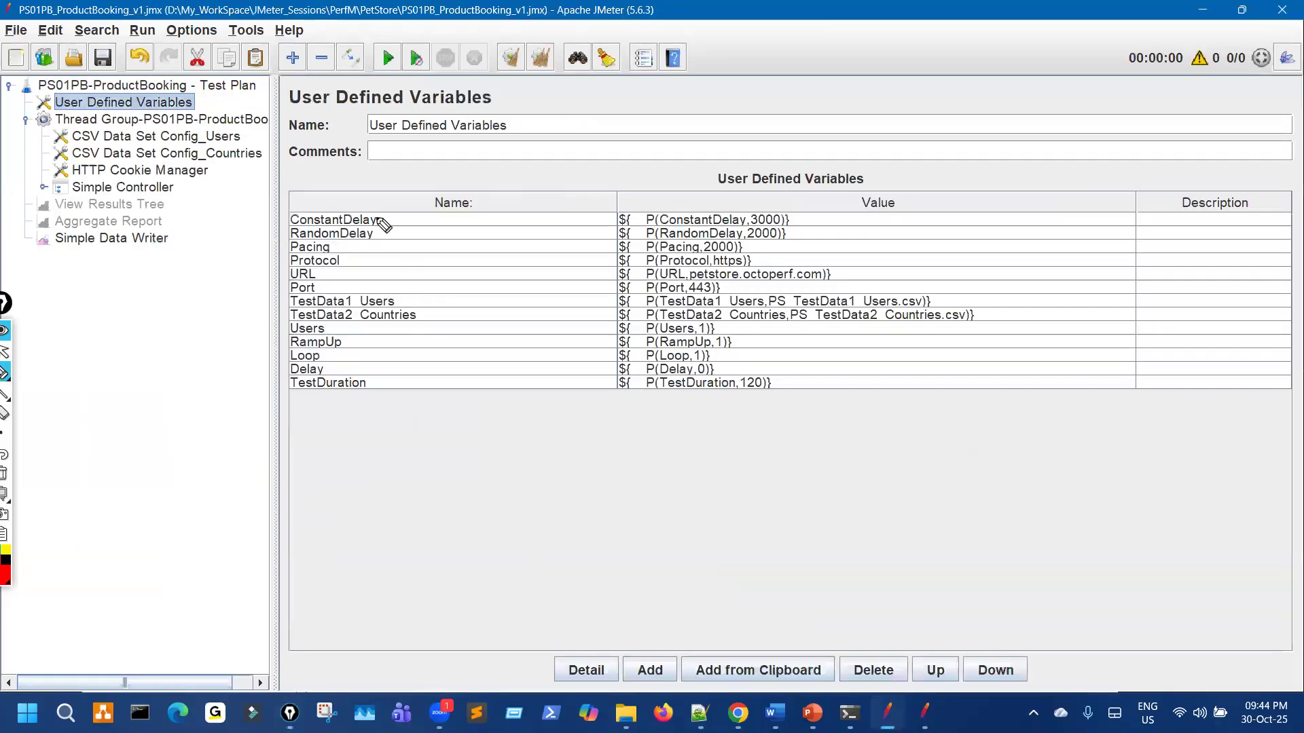
{"action": "left_click_drag", "start_coordinate": [310, 128], "coordinate": [427, 117]}
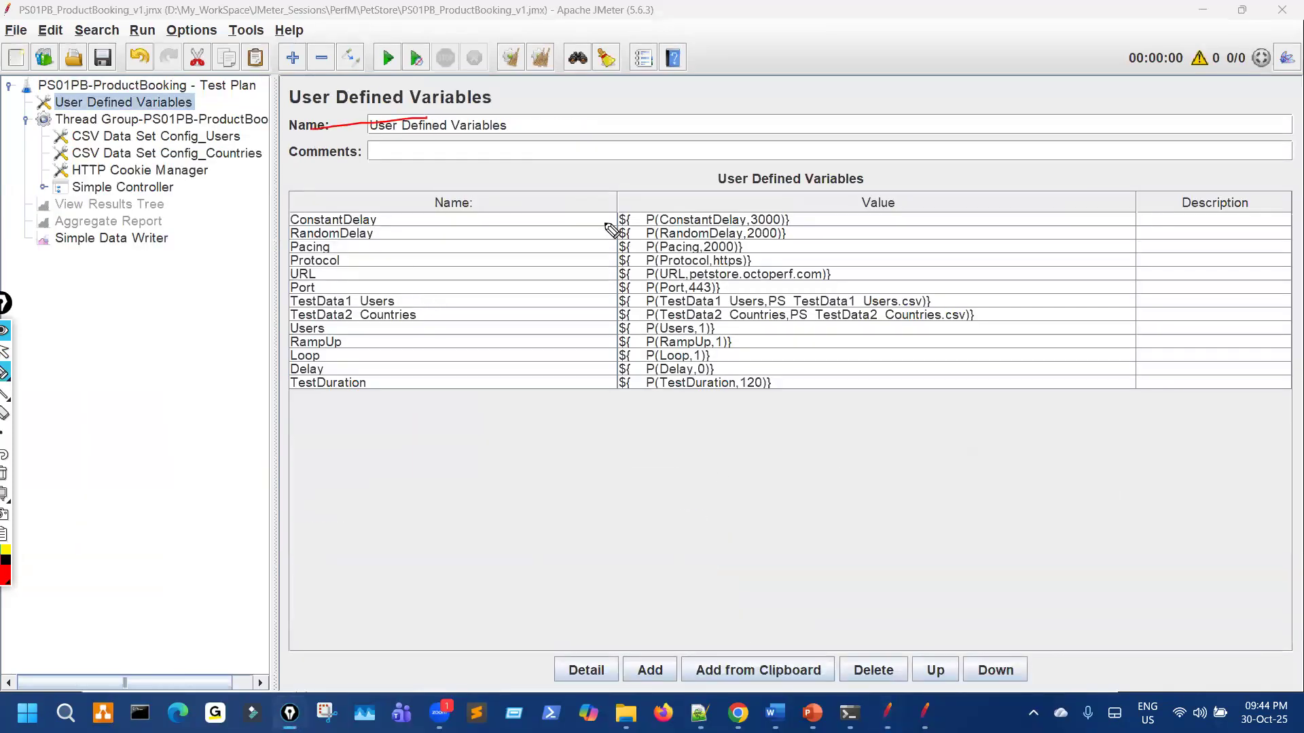
{"action": "mouse_move", "coordinate": [435, 169]}
{"action": "left_mouse_down"}
{"action": "mouse_move", "coordinate": [416, 207]}
{"action": "mouse_move", "coordinate": [664, 123]}
{"action": "mouse_move", "coordinate": [508, 157]}
{"action": "left_mouse_up"}
{"action": "key", "text": "Escape"}
Step: Show the PerfM Test Plan settings with their empty User Defined Variables table
{"action": "left_click", "coordinate": [201, 81]}
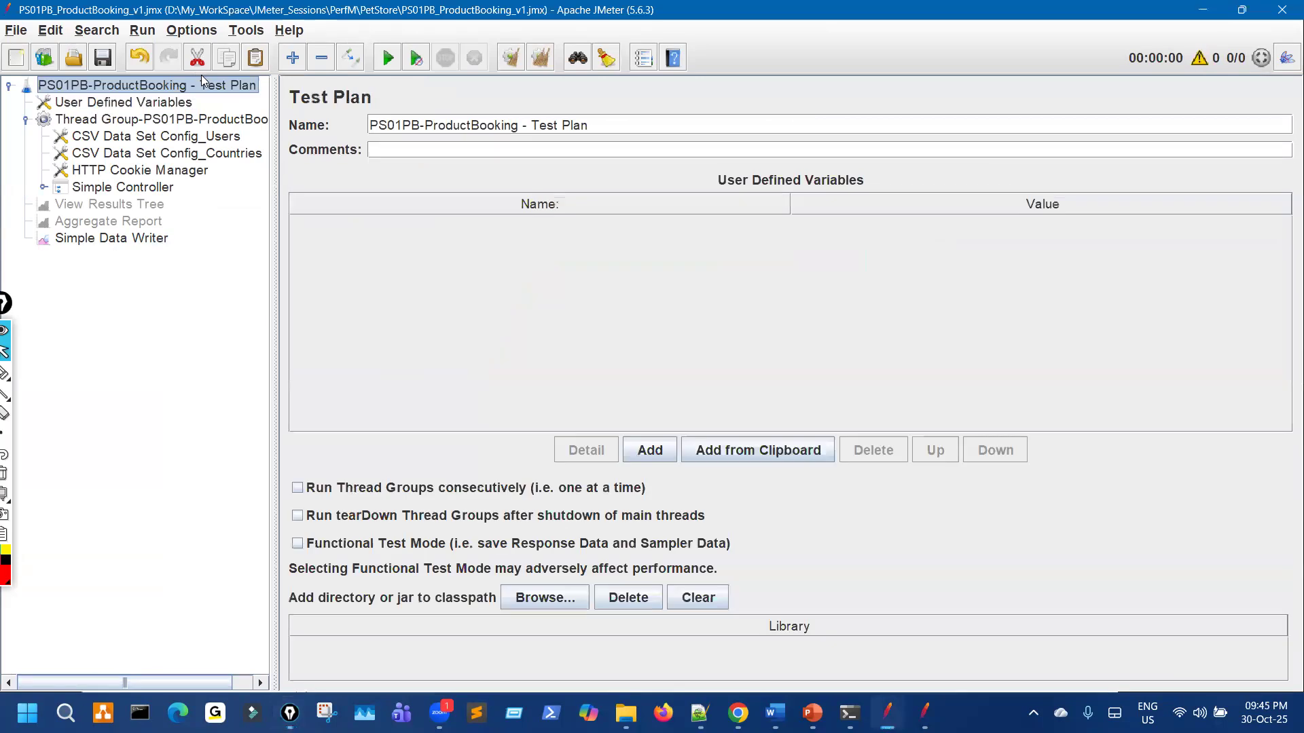
{"action": "key", "text": "ctrl+shift+3"}
{"action": "key", "text": "Escape"}
{"action": "key", "text": "ctrl+shift+3"}
Step: Highlight the Test Plan node and its empty User Defined Variables table
{"action": "left_click_drag", "start_coordinate": [228, 69], "coordinate": [220, 66]}
{"action": "left_click_drag", "start_coordinate": [600, 218], "coordinate": [744, 201]}
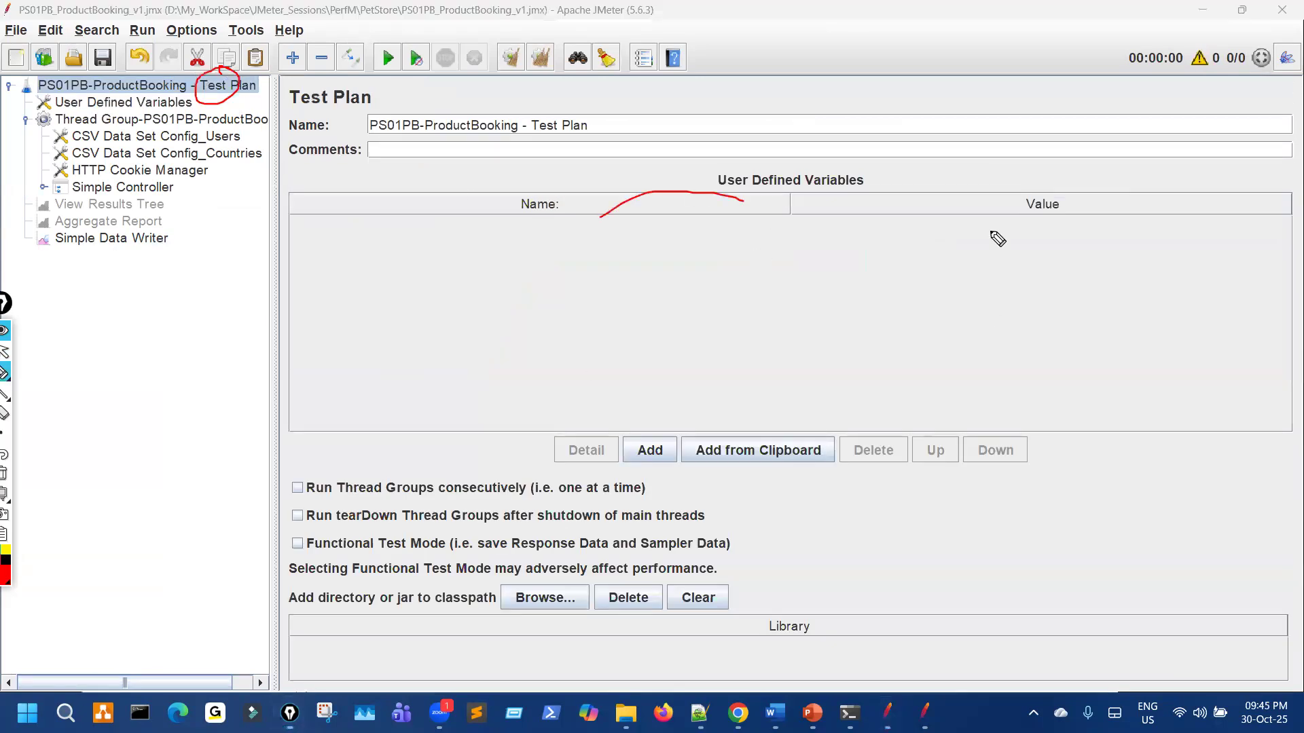
{"action": "mouse_move", "coordinate": [749, 151]}
{"action": "left_mouse_down"}
{"action": "mouse_move", "coordinate": [872, 156]}
{"action": "mouse_move", "coordinate": [814, 146]}
{"action": "left_mouse_up"}
{"action": "key", "text": "Escape"}
{"action": "key", "text": "ctrl+shift+3"}
{"action": "mouse_move", "coordinate": [229, 84]}
{"action": "left_mouse_down"}
{"action": "mouse_move", "coordinate": [303, 45]}
{"action": "mouse_move", "coordinate": [239, 81]}
{"action": "left_mouse_up"}
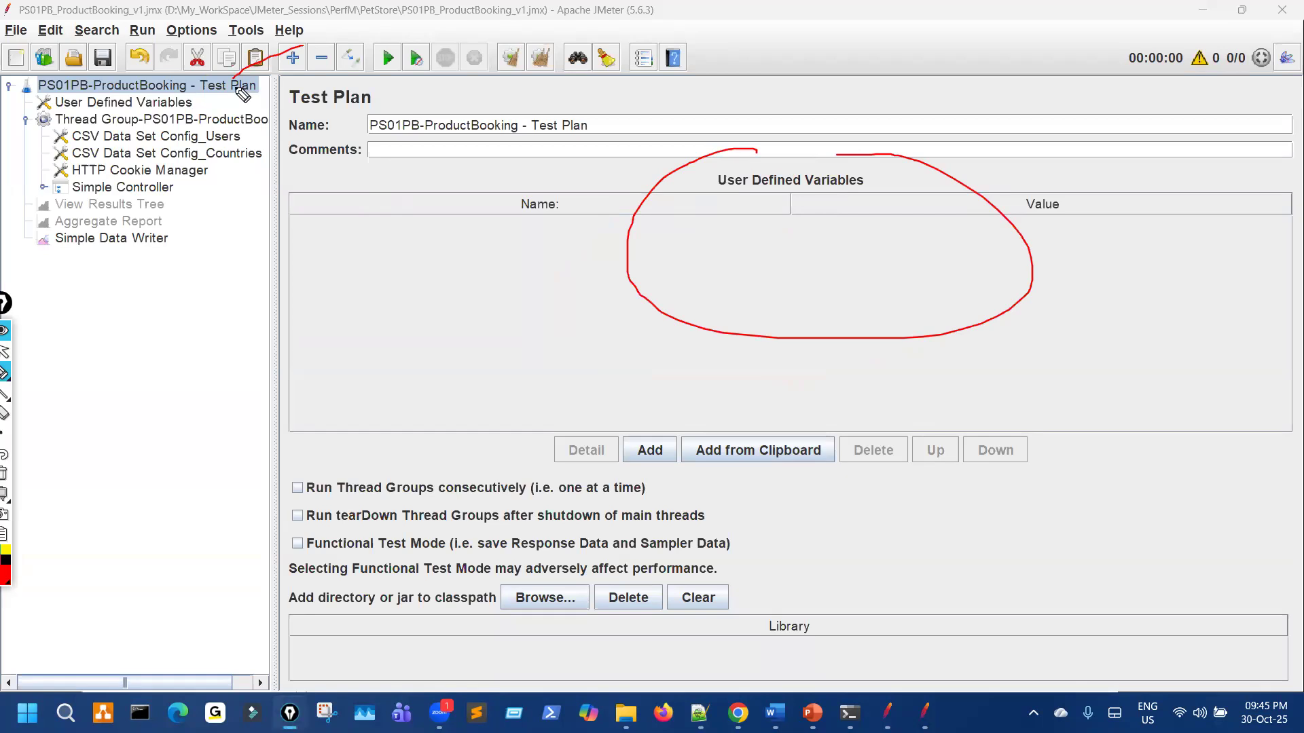
{"action": "key", "text": "Escape"}
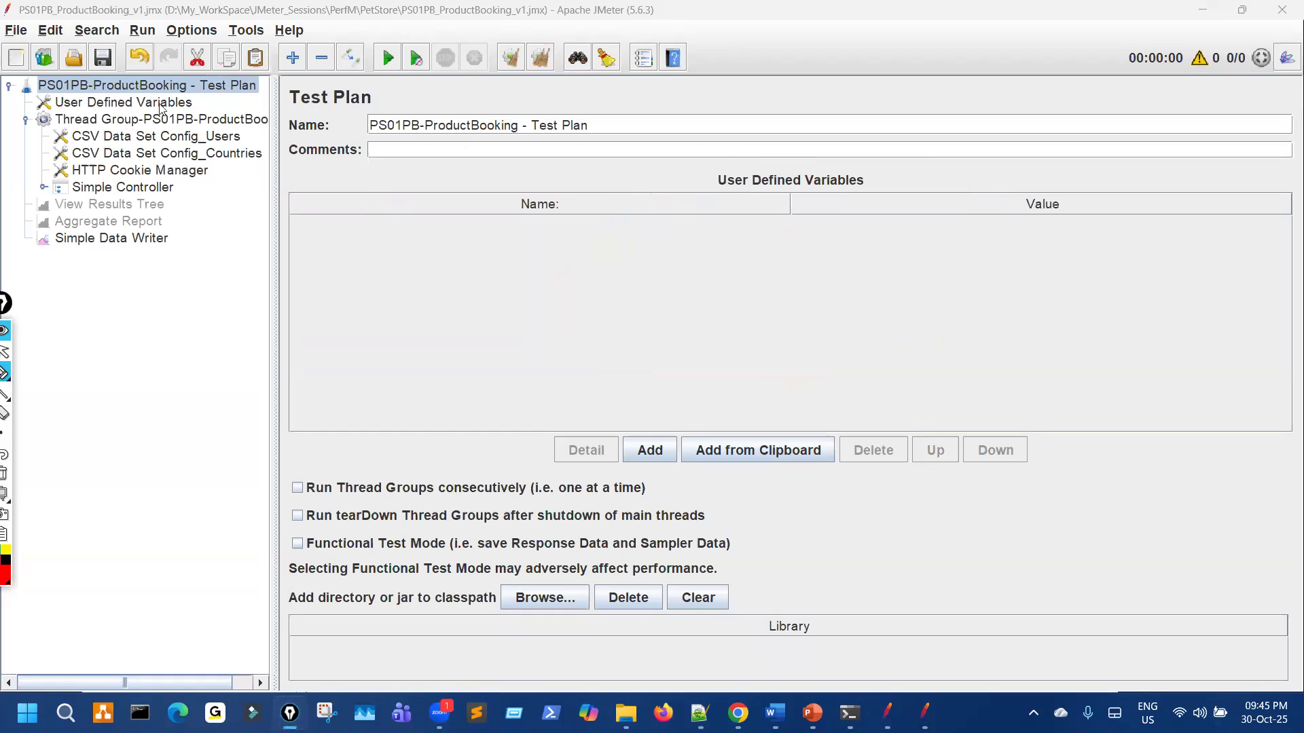
Step: Check the User Defined Variables element, return to Test Plan, and reveal the other plan's JmxFileDir variable
{"action": "left_click", "coordinate": [157, 104]}
{"action": "key", "text": "ctrl+shift+3"}
{"action": "left_click_drag", "start_coordinate": [189, 110], "coordinate": [238, 106]}
{"action": "key", "text": "Escape"}
{"action": "left_click", "coordinate": [239, 93]}
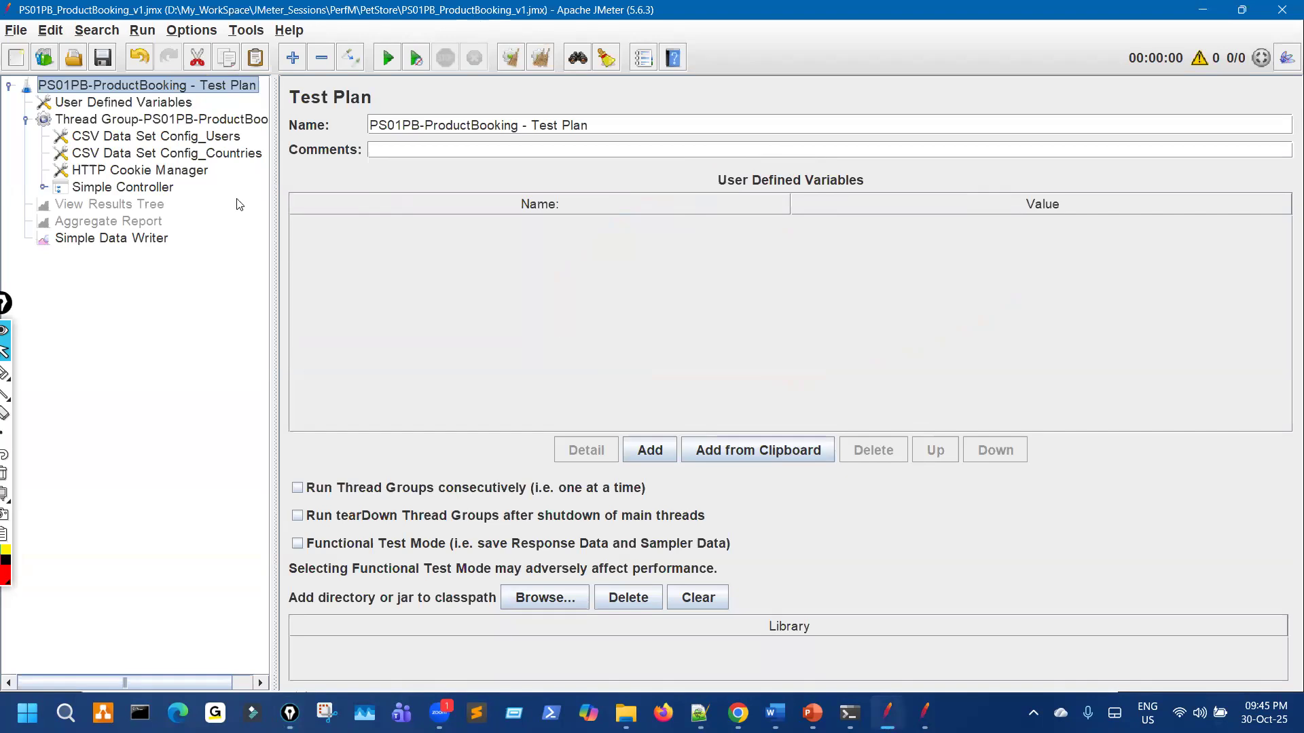
{"action": "key", "text": "ctrl+shift+3"}
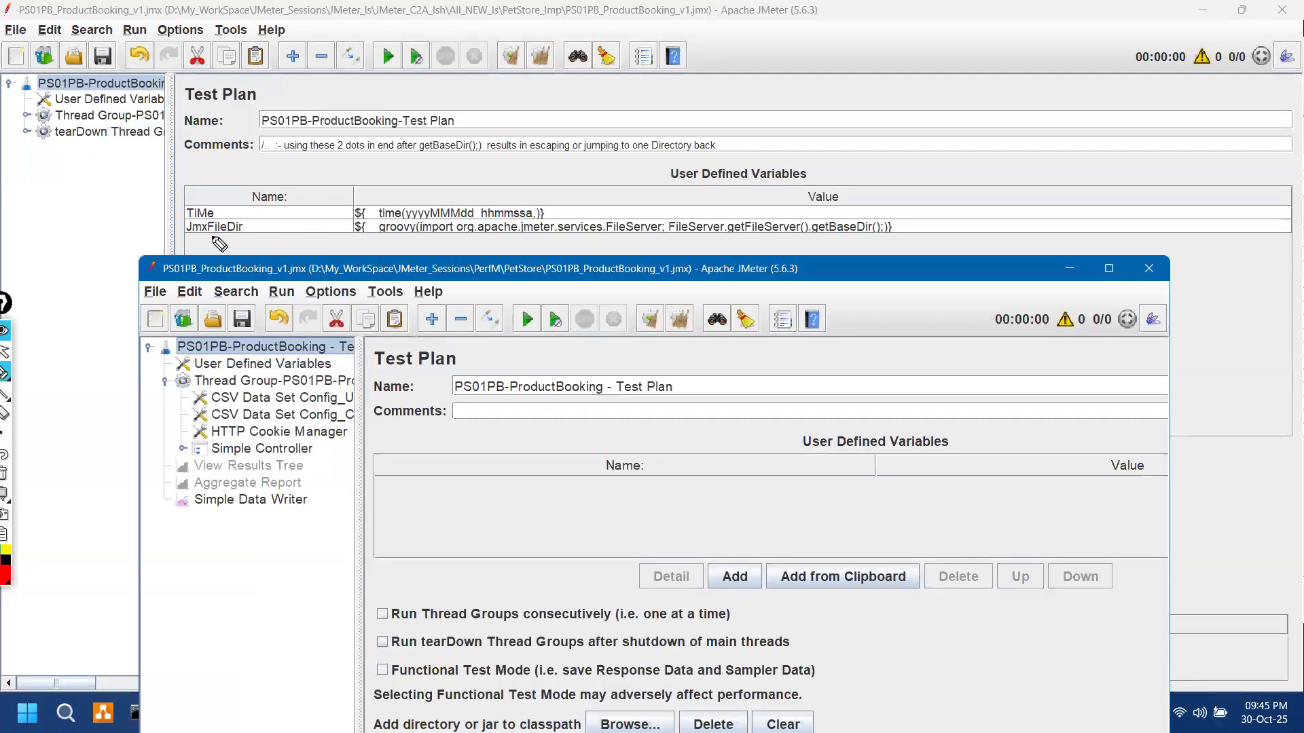
{"action": "mouse_move", "coordinate": [212, 239]}
{"action": "left_mouse_down"}
{"action": "mouse_move", "coordinate": [260, 235]}
{"action": "mouse_move", "coordinate": [245, 193]}
{"action": "left_mouse_up"}
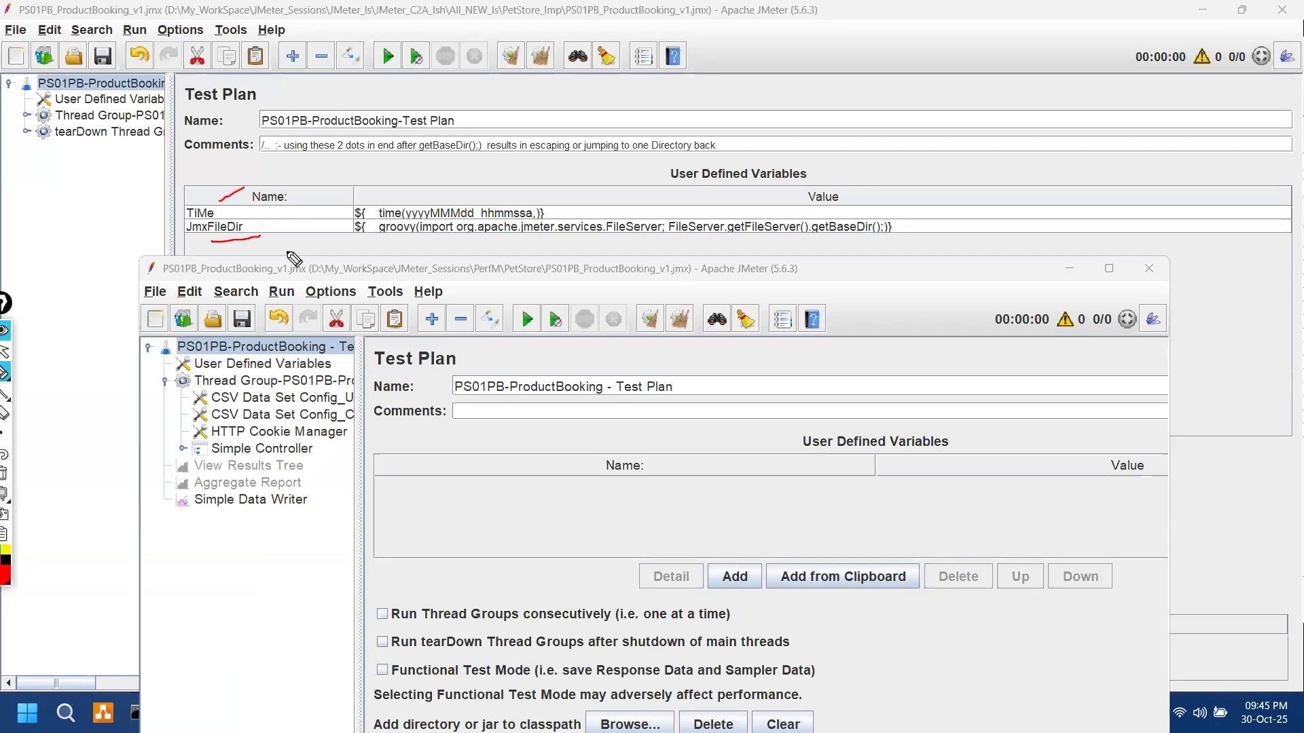
Step: Add a JmxFileDir variable row to the PerfM plan, with the name copied from the PetStore_Imp plan
{"action": "key", "text": "ctrl+shift+1"}
{"action": "left_click", "coordinate": [461, 231]}
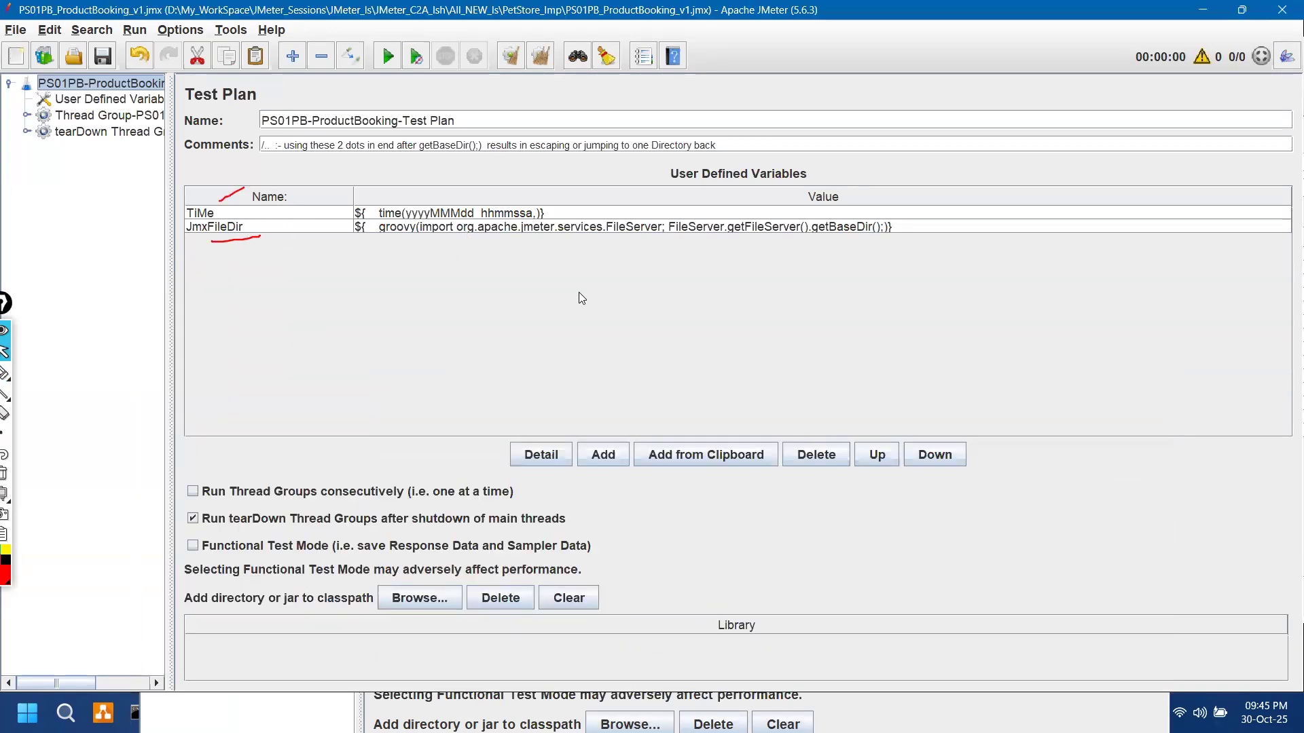
{"action": "left_click", "coordinate": [877, 454]}
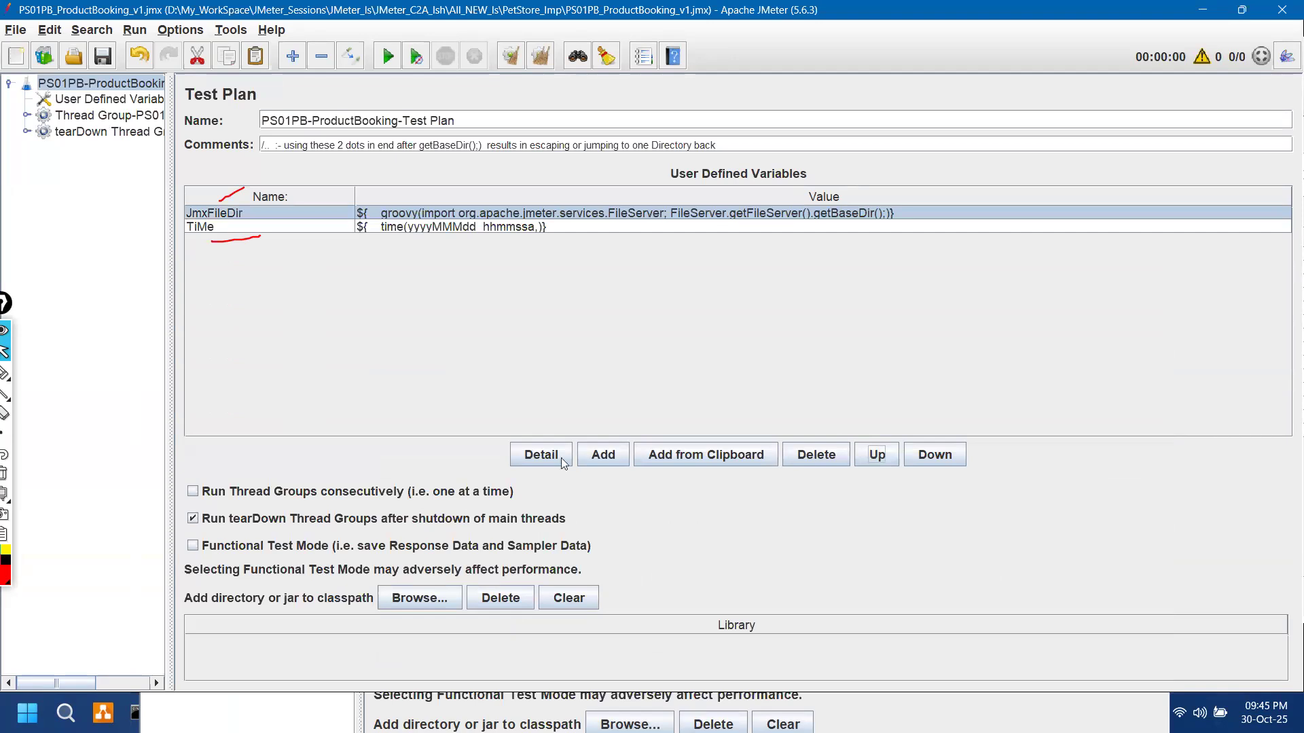
{"action": "left_click", "coordinate": [889, 705]}
{"action": "left_click", "coordinate": [737, 577]}
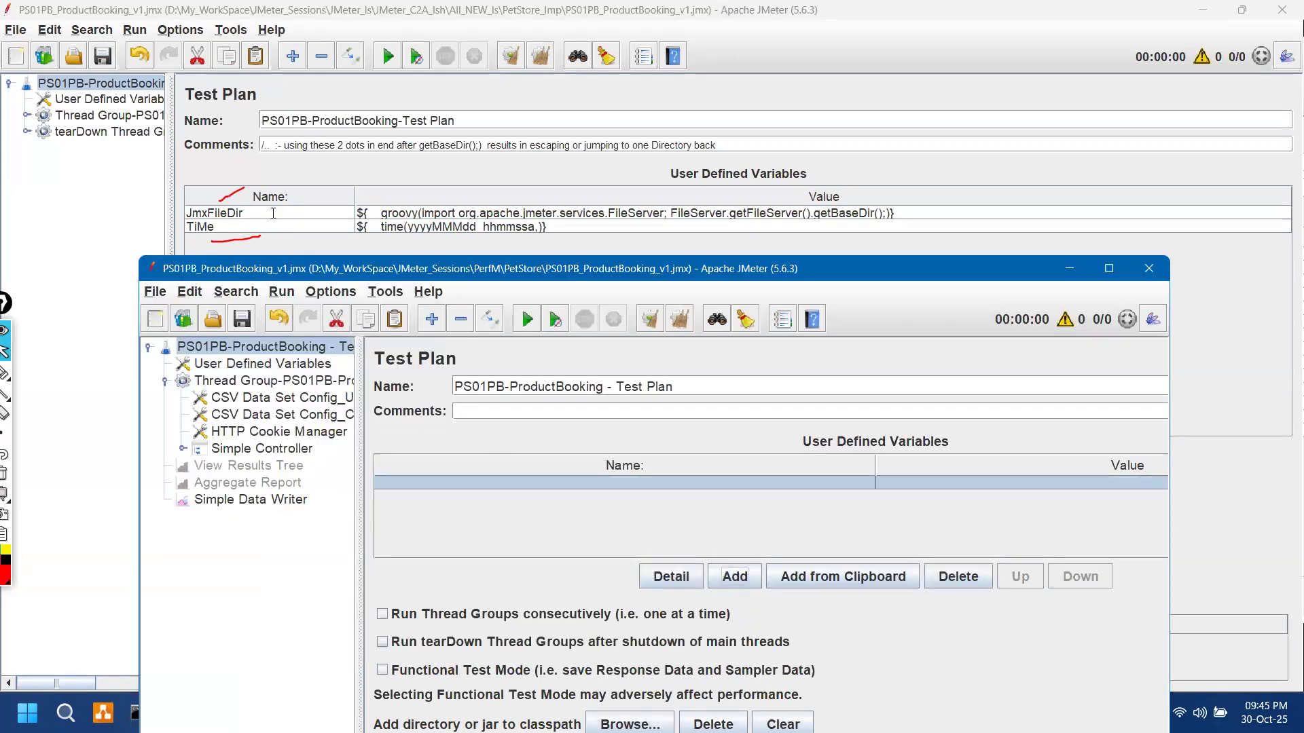
{"action": "double_click", "coordinate": [273, 213]}
{"action": "double_click", "coordinate": [273, 213]}
{"action": "key", "text": "ctrl+c"}
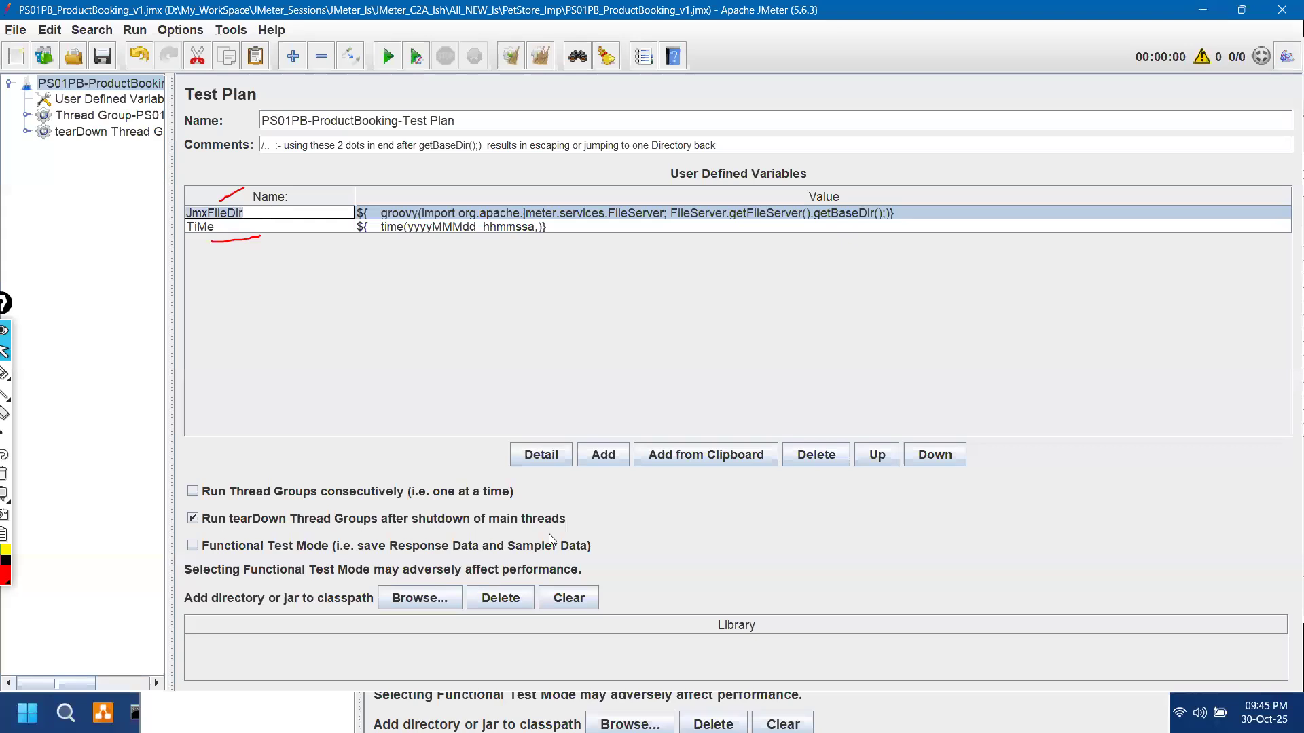
{"action": "key", "text": "alt+Tab"}
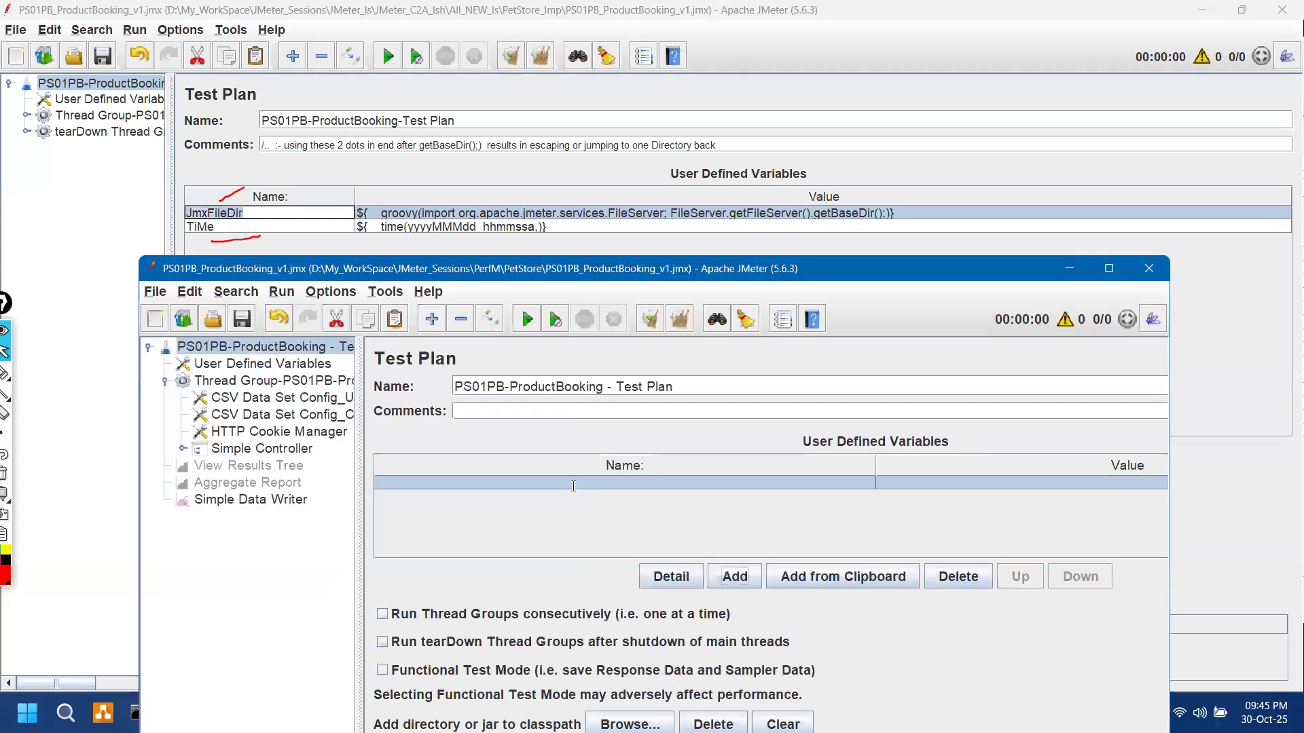
{"action": "key", "text": "ctrl+v"}
{"action": "left_click_drag", "start_coordinate": [878, 464], "coordinate": [514, 465]}
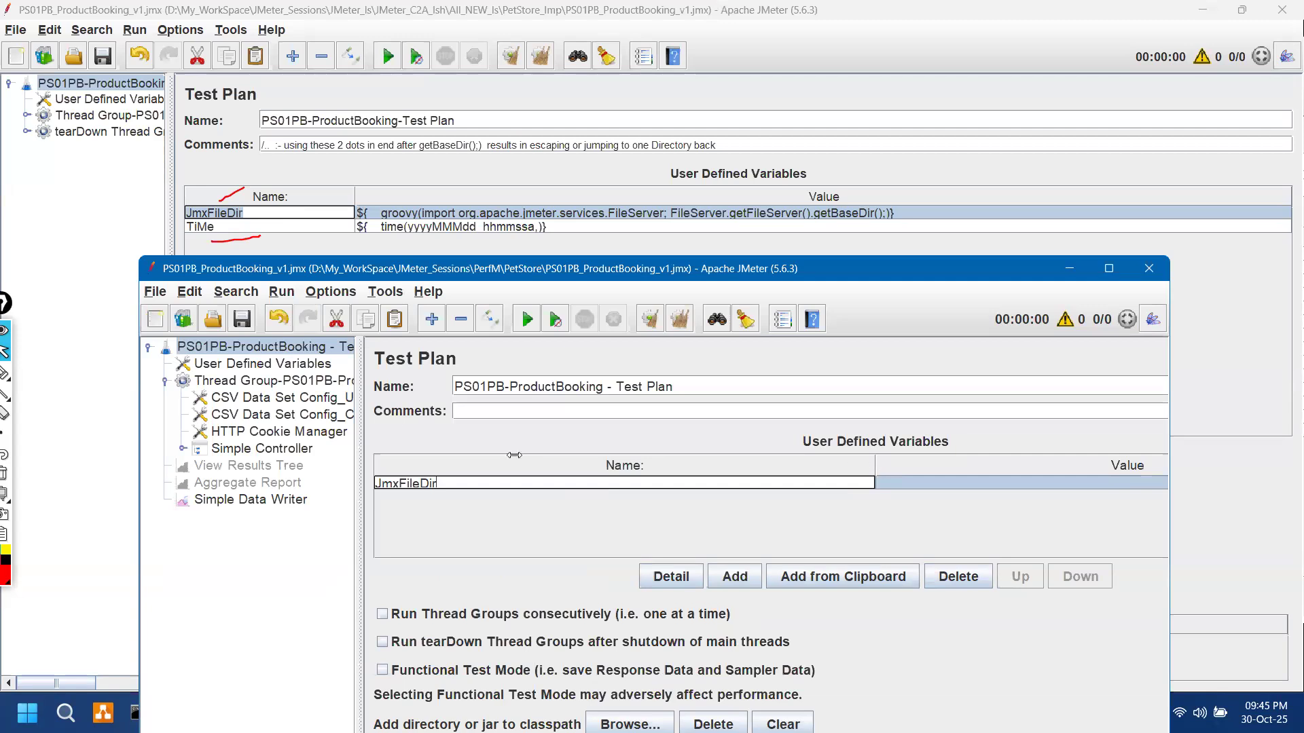
Step: Copy the ${__groovy(...getBaseDir();)} expression from the PetStore_Imp plan into JmxFileDir's value
{"action": "left_click", "coordinate": [920, 209]}
{"action": "double_click", "coordinate": [921, 210]}
{"action": "key", "text": "ctrl+c"}
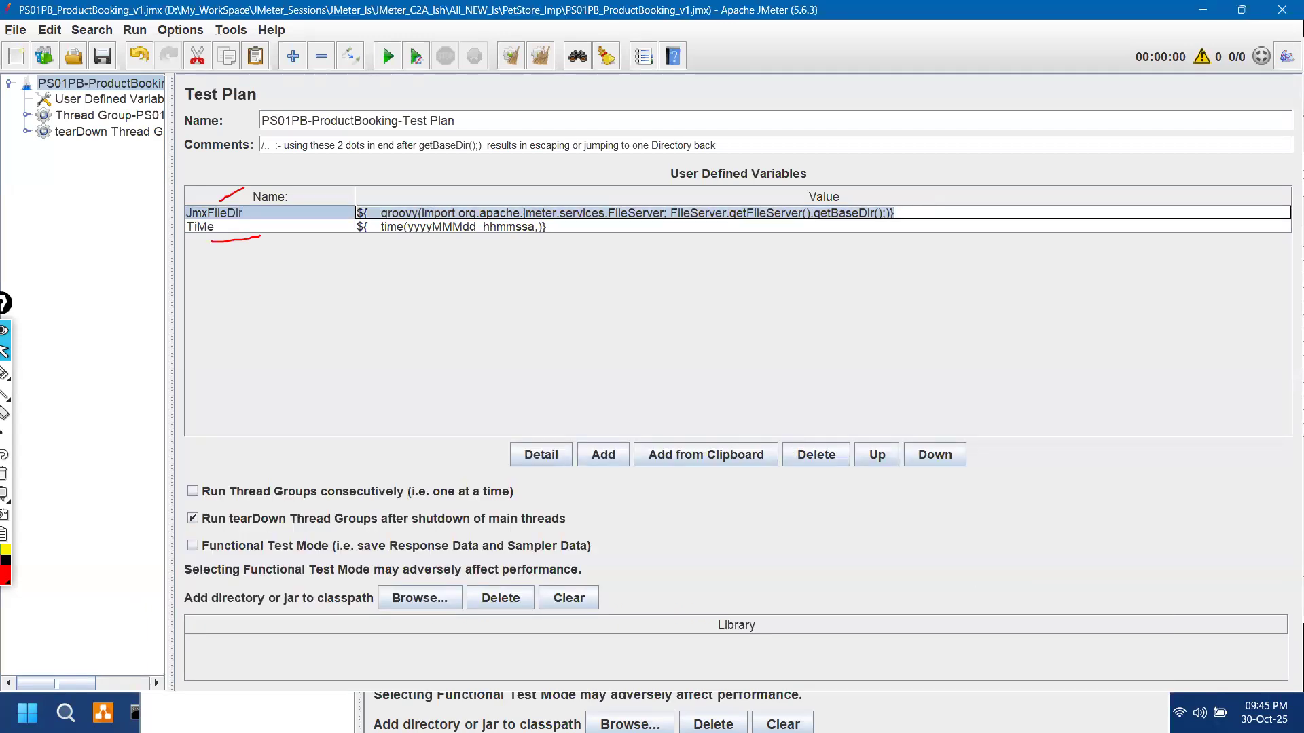
{"action": "key", "text": "alt+Tab"}
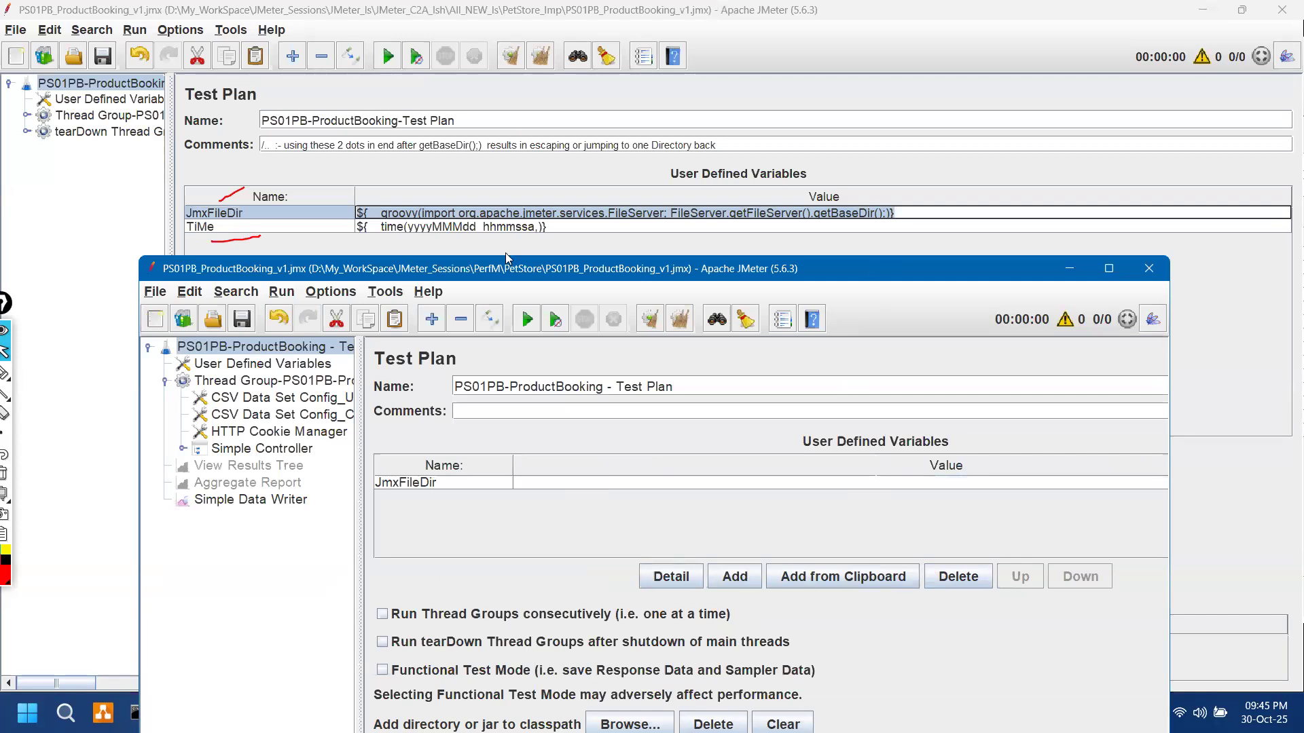
{"action": "key", "text": "super+Up"}
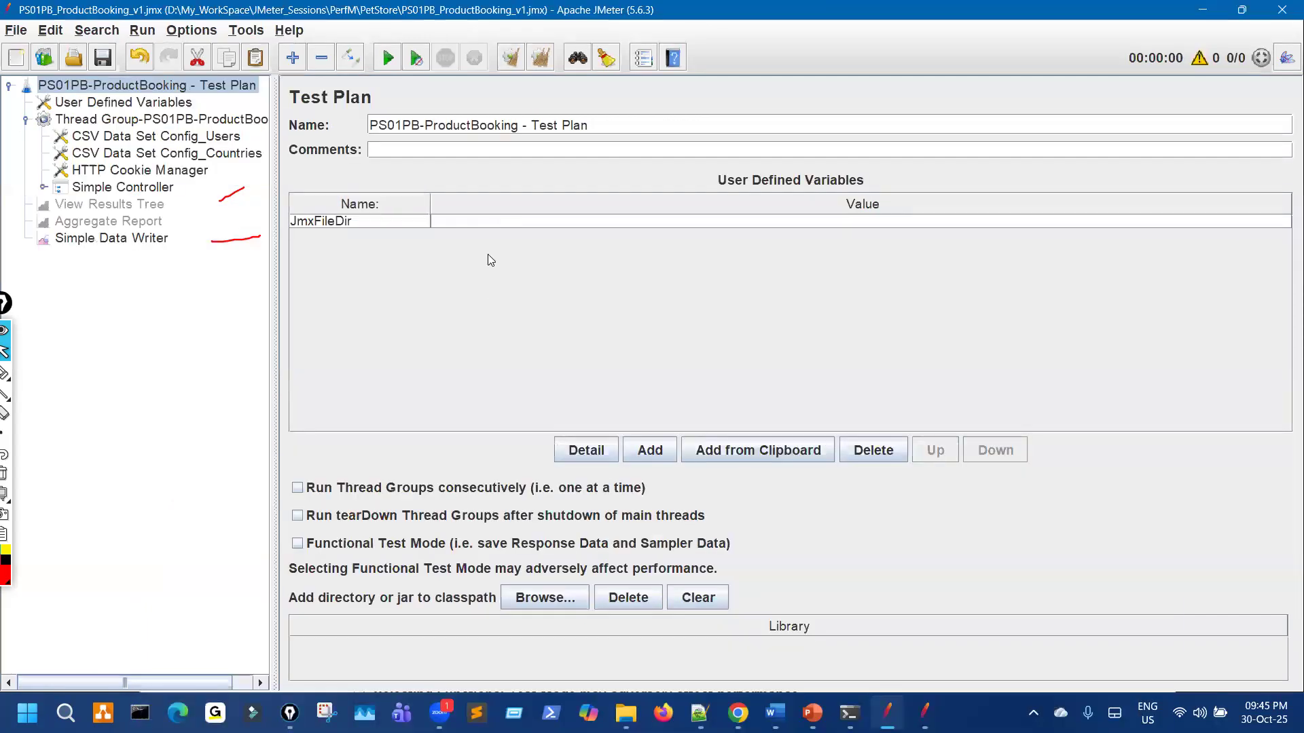
{"action": "double_click", "coordinate": [485, 224]}
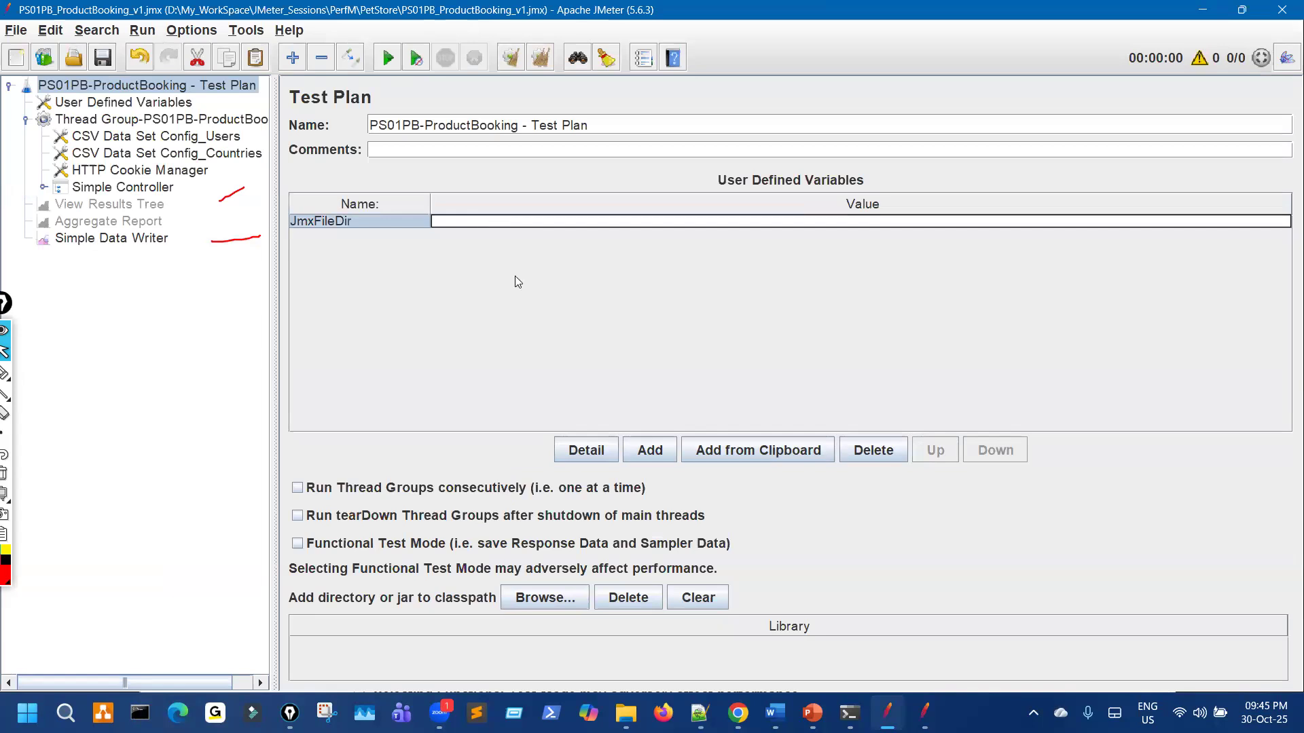
{"action": "key", "text": "ctrl+v"}
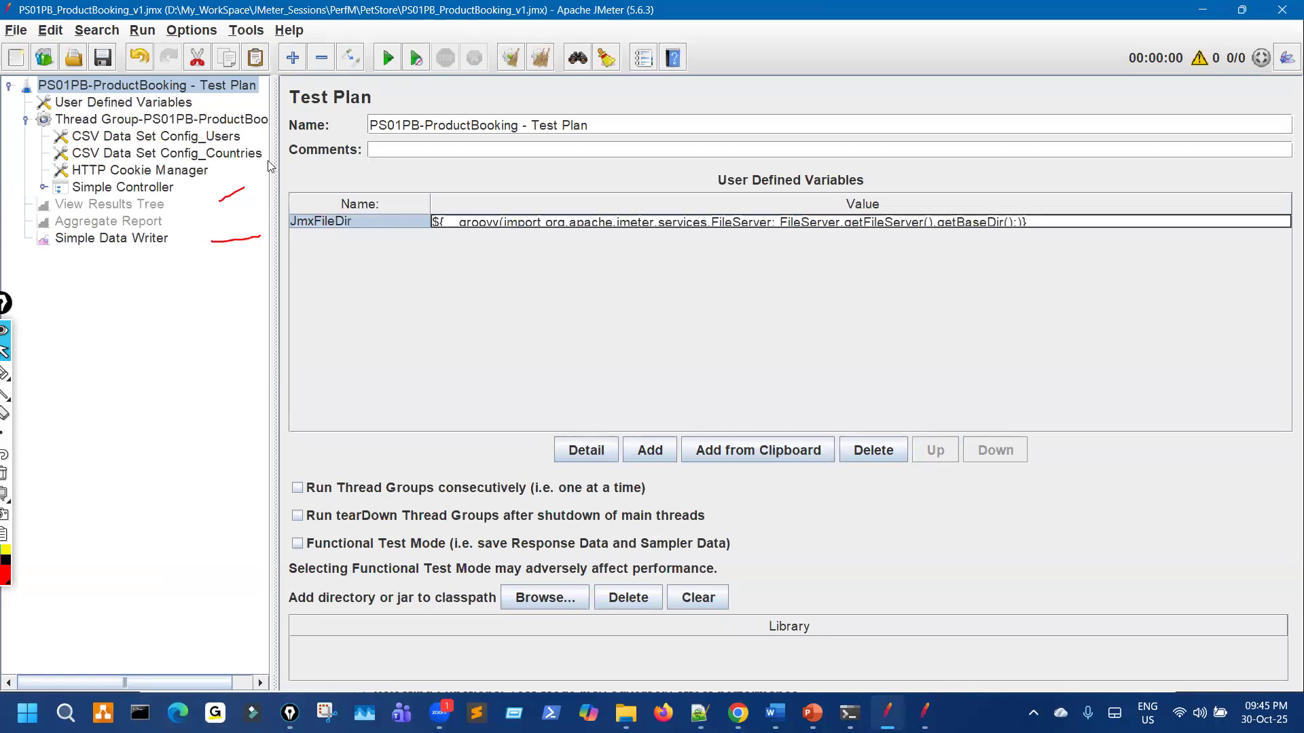
{"action": "left_click", "coordinate": [105, 66]}
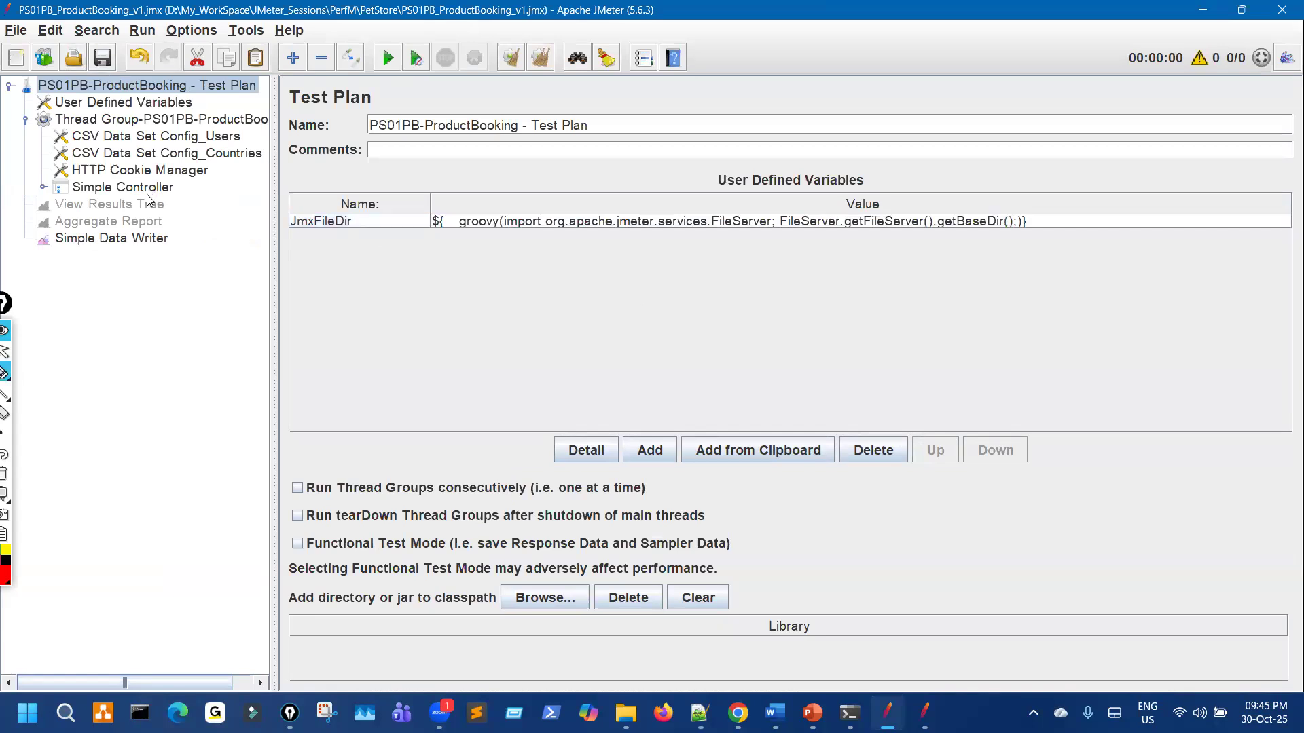
Step: Add an HTTP Request sampler to the Thread Group and disable the Simple Controller
{"action": "right_click", "coordinate": [140, 124]}
{"action": "mouse_move", "coordinate": [326, 138]}
{"action": "mouse_move", "coordinate": [475, 138]}
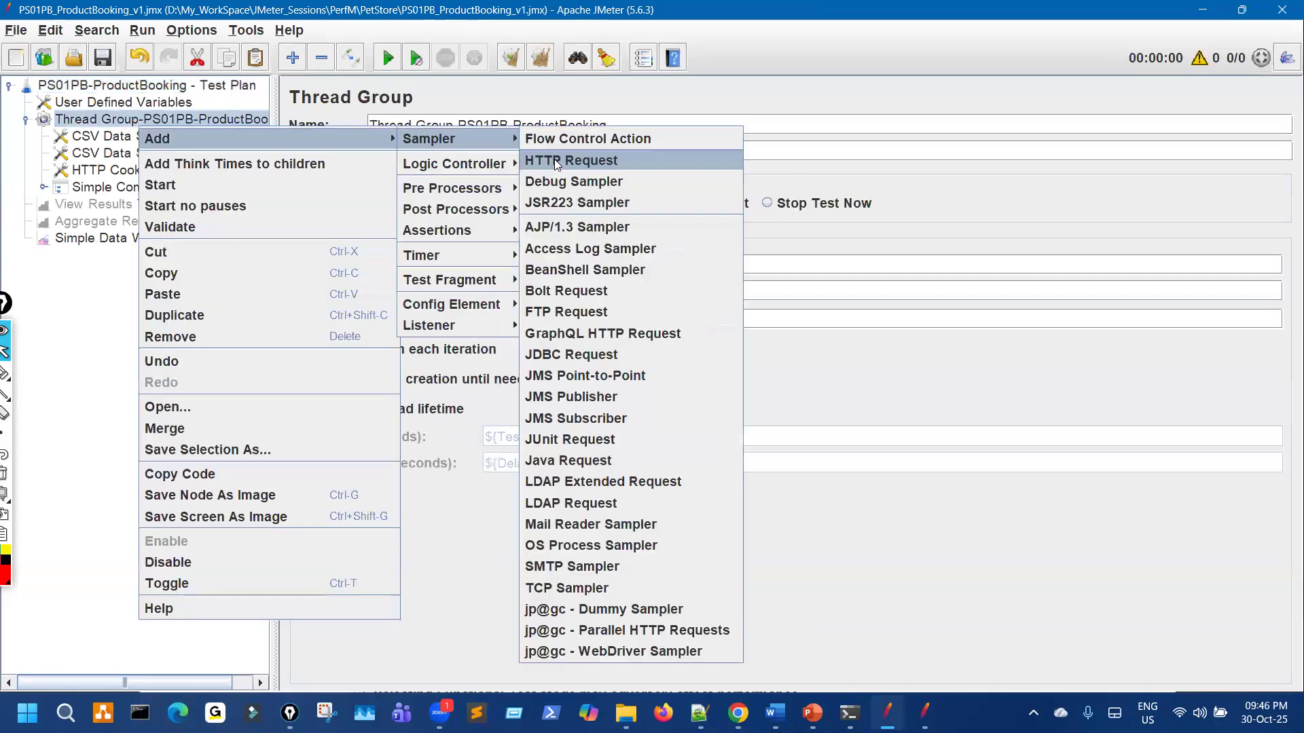
{"action": "key", "text": "Return"}
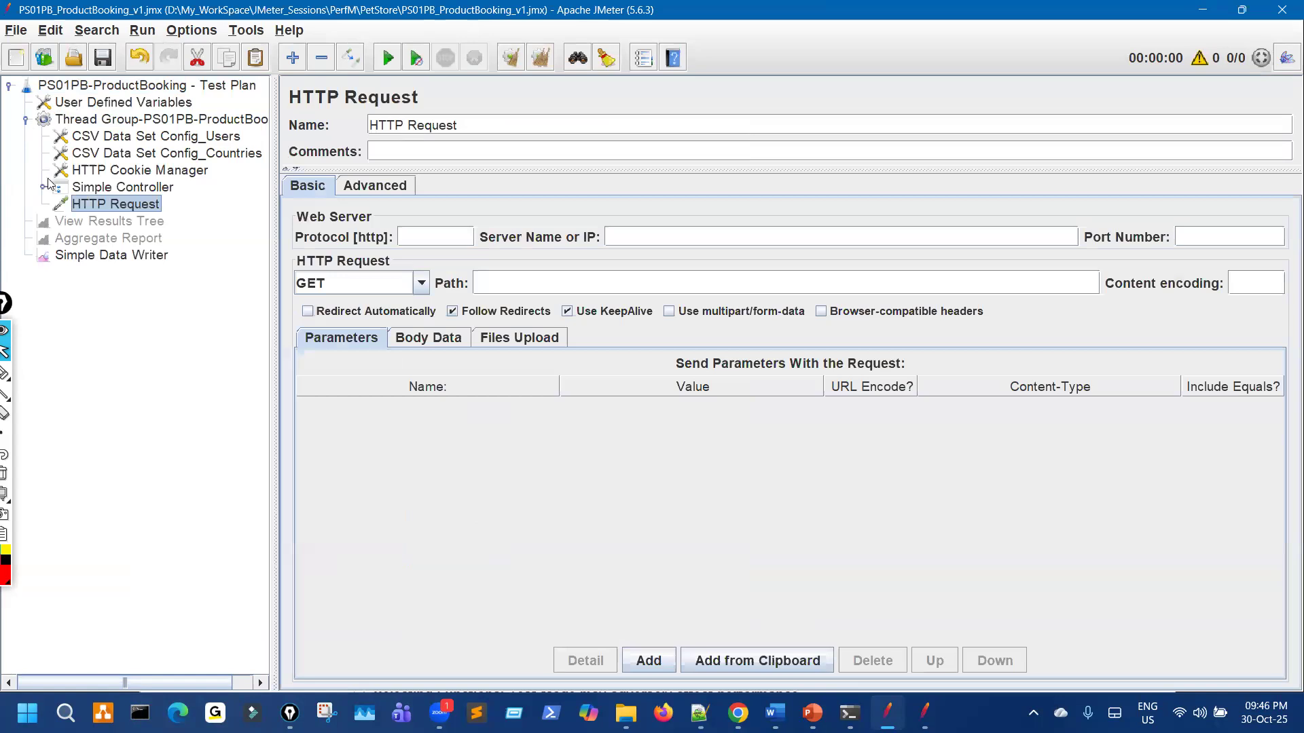
{"action": "left_click", "coordinate": [139, 188]}
{"action": "key", "text": "ctrl+t"}
Step: Rename the new sampler to HTTP Request__${JmxFileDir} using the copied variable name
{"action": "left_click", "coordinate": [195, 88]}
{"action": "double_click", "coordinate": [358, 220]}
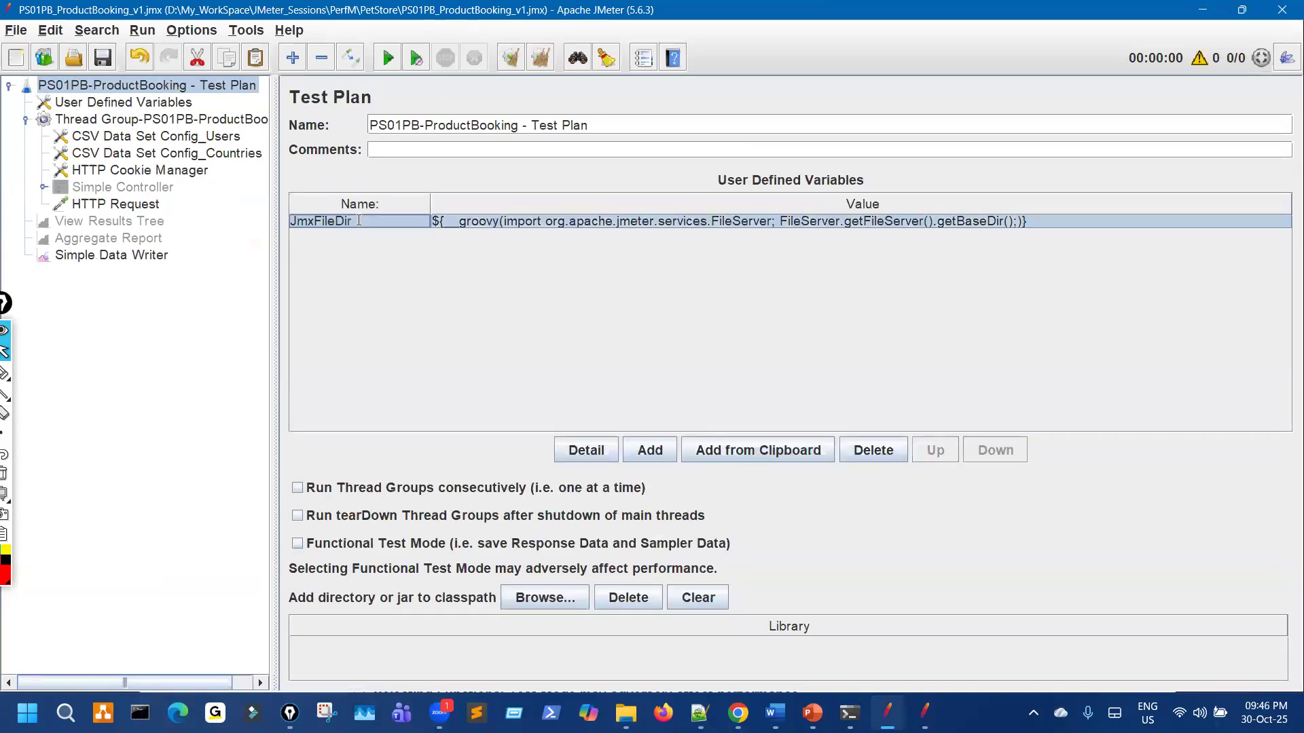
{"action": "key", "text": "ctrl+a"}
{"action": "key", "text": "ctrl+c"}
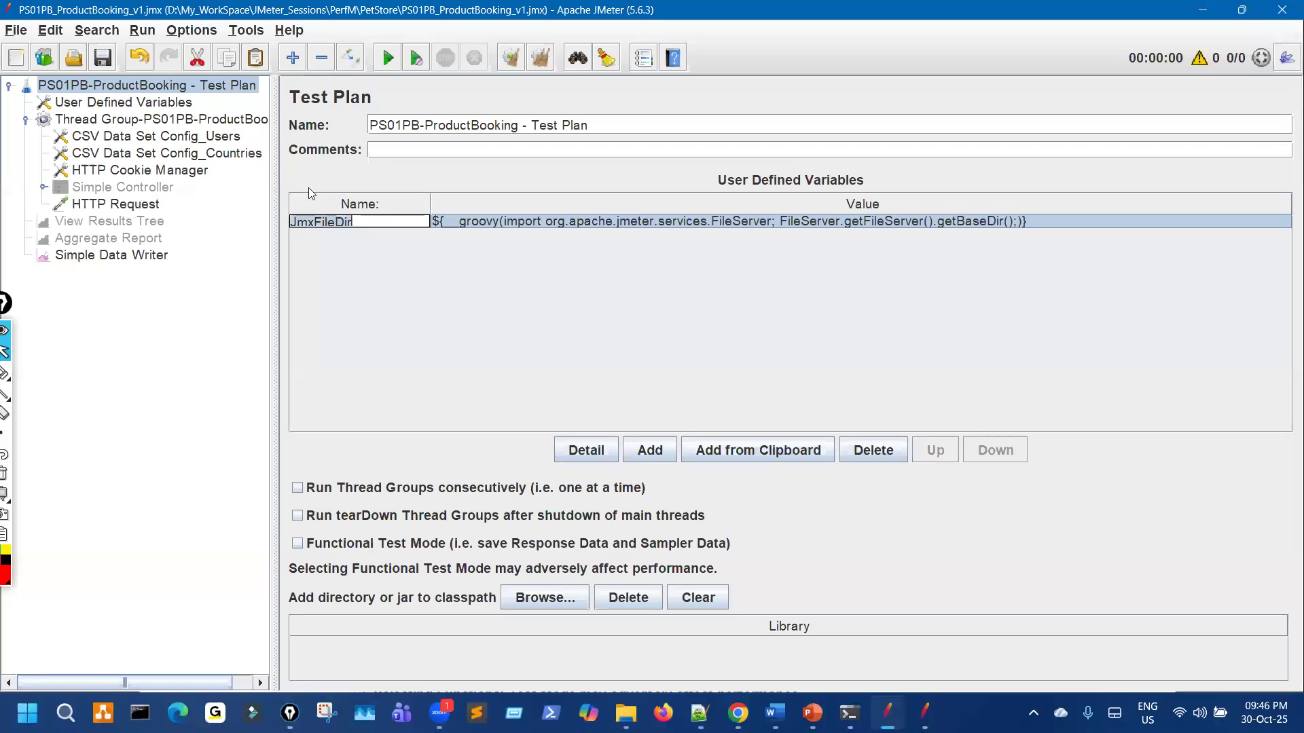
{"action": "left_click", "coordinate": [160, 204]}
{"action": "left_click", "coordinate": [548, 124]}
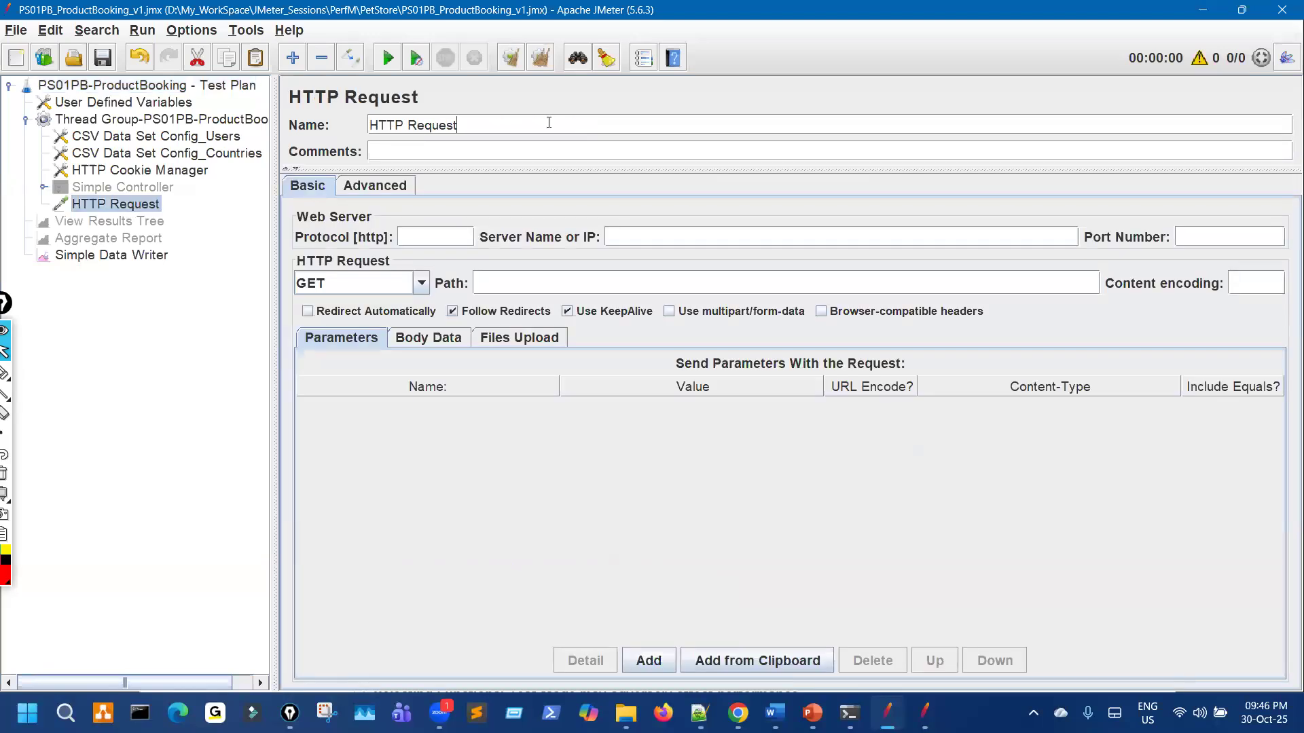
{"action": "type", "text": "__${"}
{"action": "key", "text": "ctrl+v"}
{"action": "left_click_drag", "start_coordinate": [476, 125], "coordinate": [552, 125]}
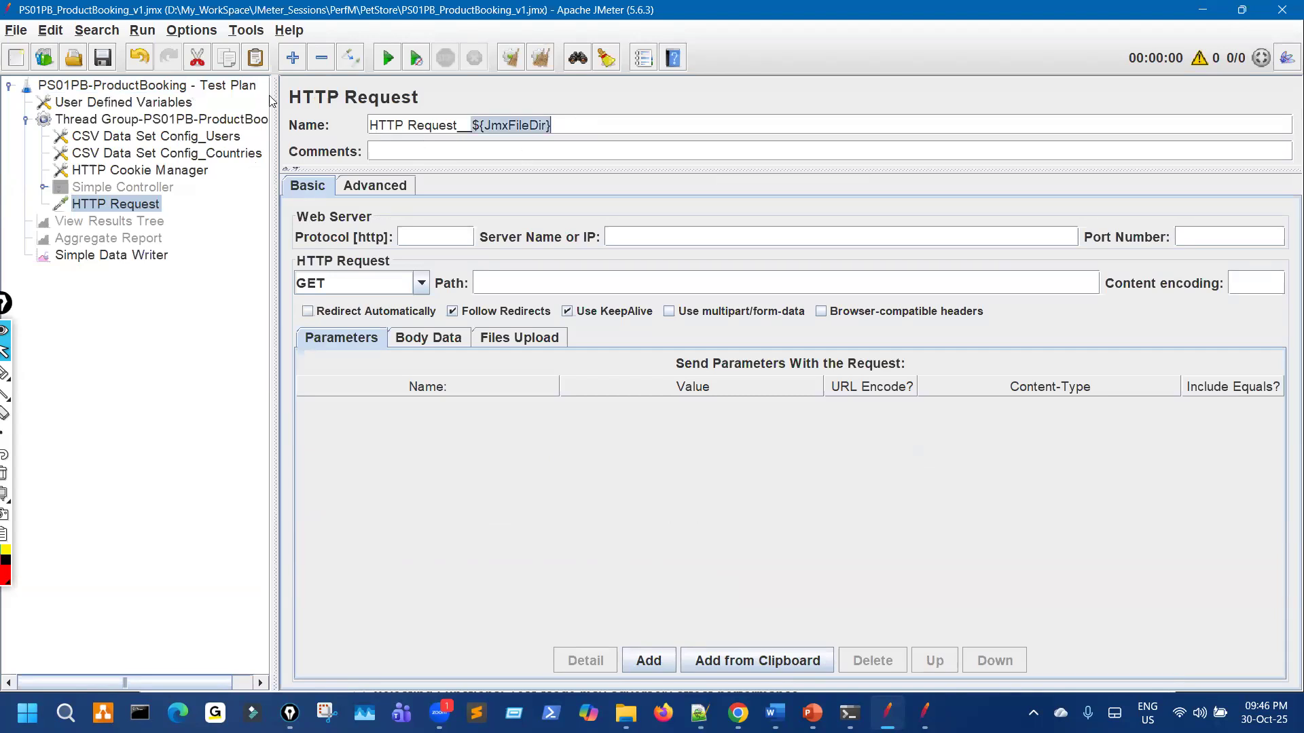
Step: Compare the Test Plan's JmxFileDir variable with the renamed HTTP Request__${JmxFileDir} sampler
{"action": "left_click", "coordinate": [193, 88]}
{"action": "key", "text": "ctrl+shift+3"}
{"action": "mouse_move", "coordinate": [326, 210]}
{"action": "left_mouse_down"}
{"action": "mouse_move", "coordinate": [331, 243]}
{"action": "mouse_move", "coordinate": [331, 208]}
{"action": "left_mouse_up"}
{"action": "key", "text": "ctrl+shift+7"}
{"action": "key", "text": "ctrl+shift+2"}
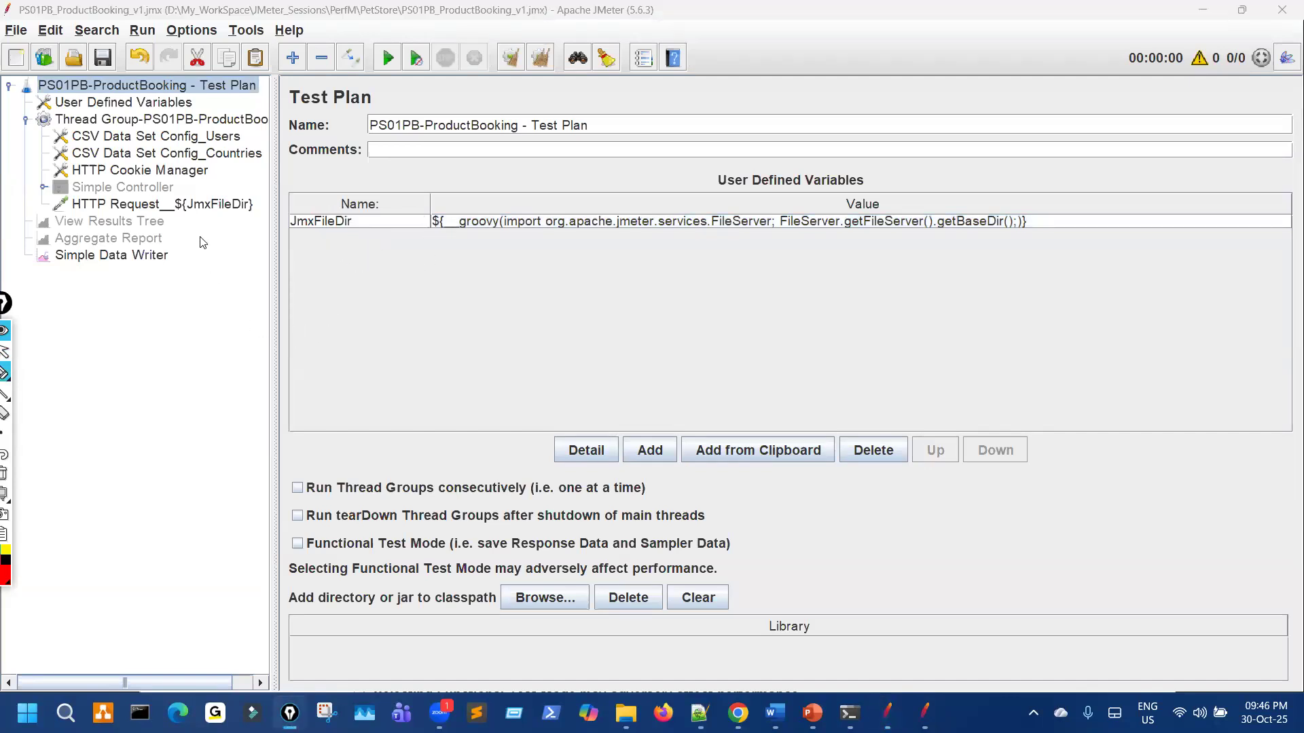
{"action": "left_click", "coordinate": [202, 206]}
{"action": "key", "text": "ctrl+shift+3"}
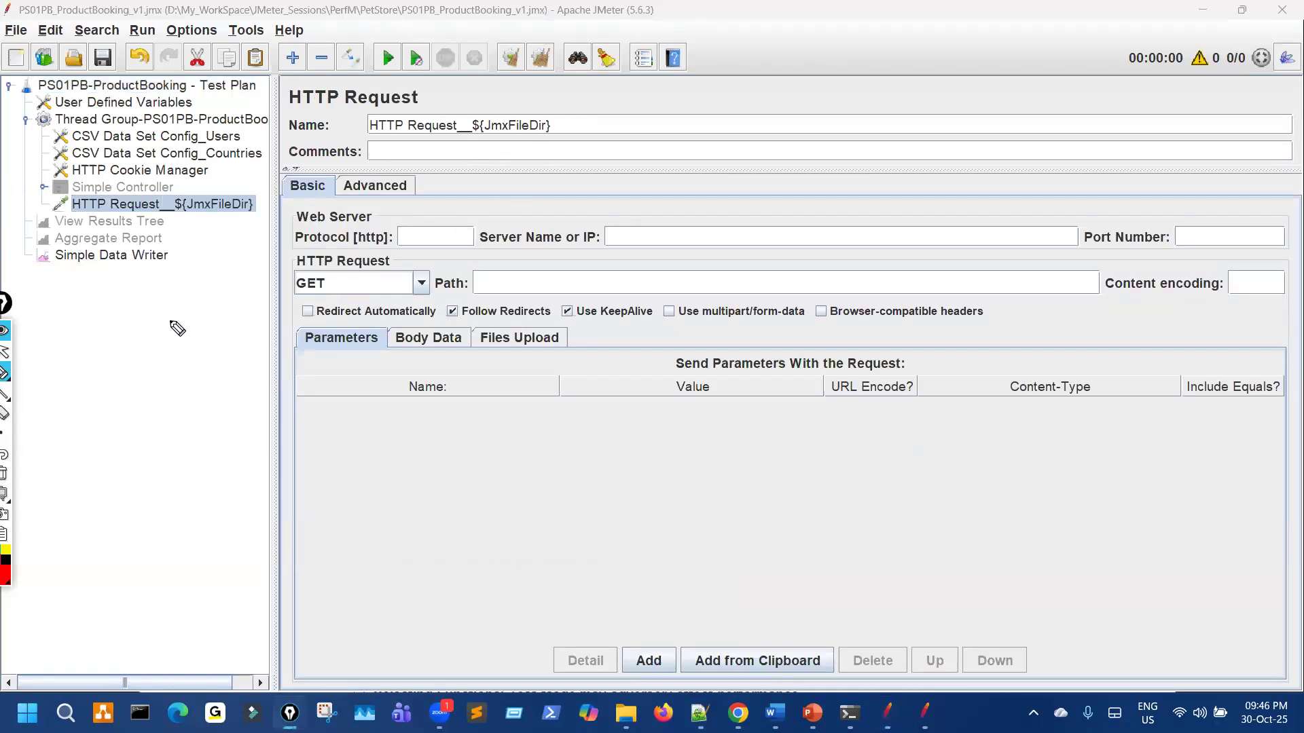
{"action": "key", "text": "ctrl+shift+2"}
{"action": "left_click", "coordinate": [139, 262]}
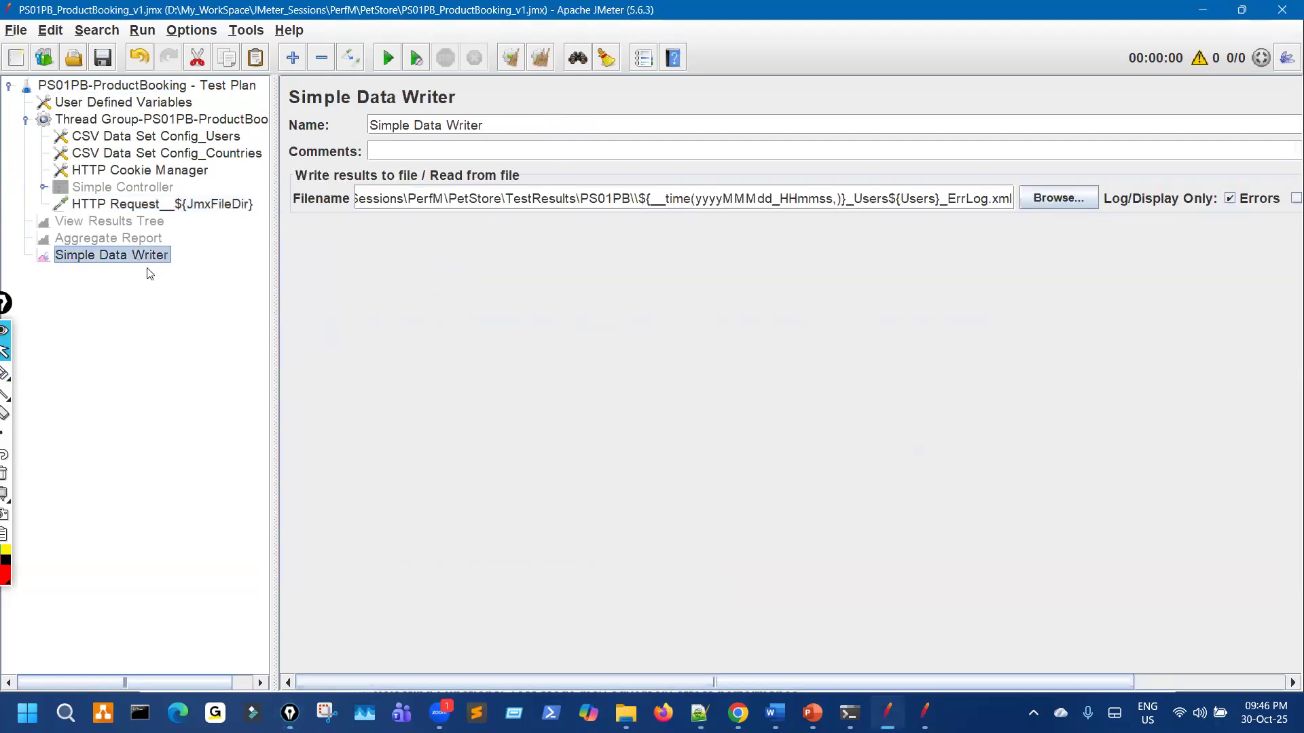
Step: Disable the Simple Data Writer, re-enable View Results Tree and clear its output Filename
{"action": "key", "text": "ctrl+t"}
{"action": "left_click", "coordinate": [149, 227]}
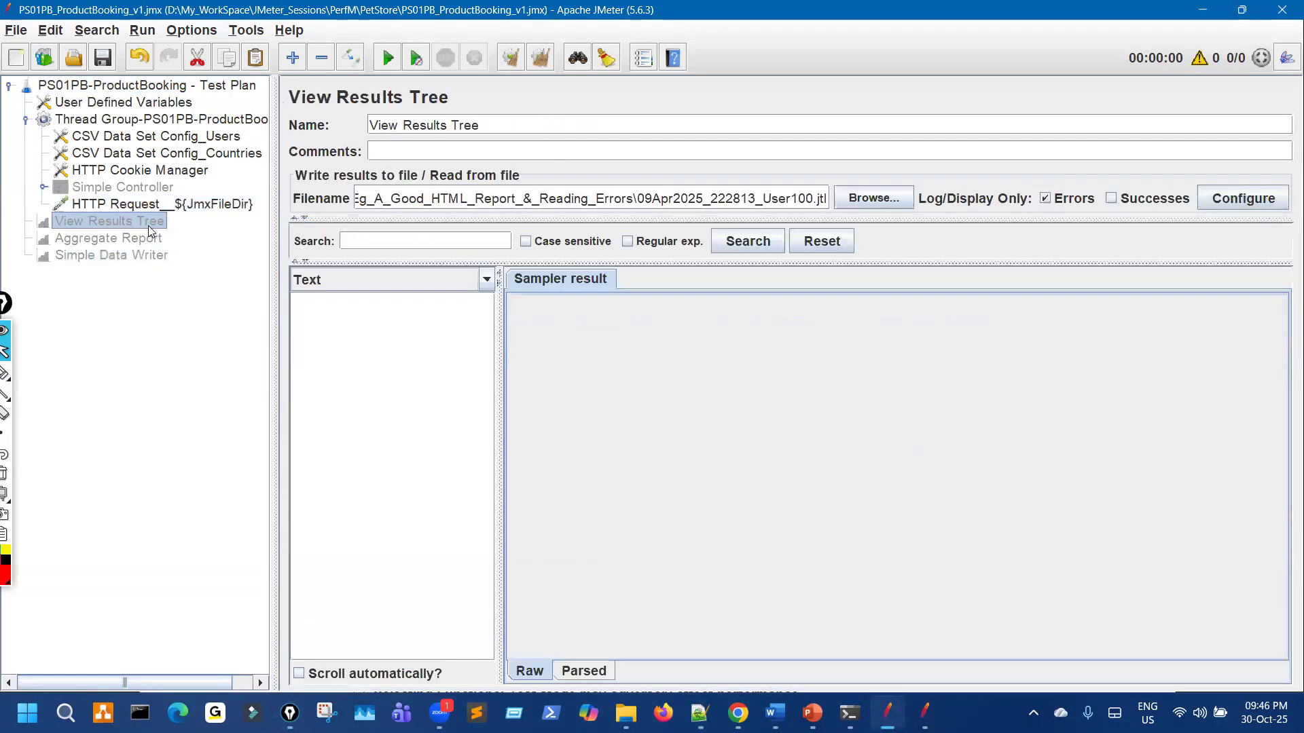
{"action": "key", "text": "ctrl+t"}
{"action": "left_click_drag", "start_coordinate": [275, 278], "coordinate": [250, 277]}
{"action": "left_click_drag", "start_coordinate": [477, 353], "coordinate": [817, 335]}
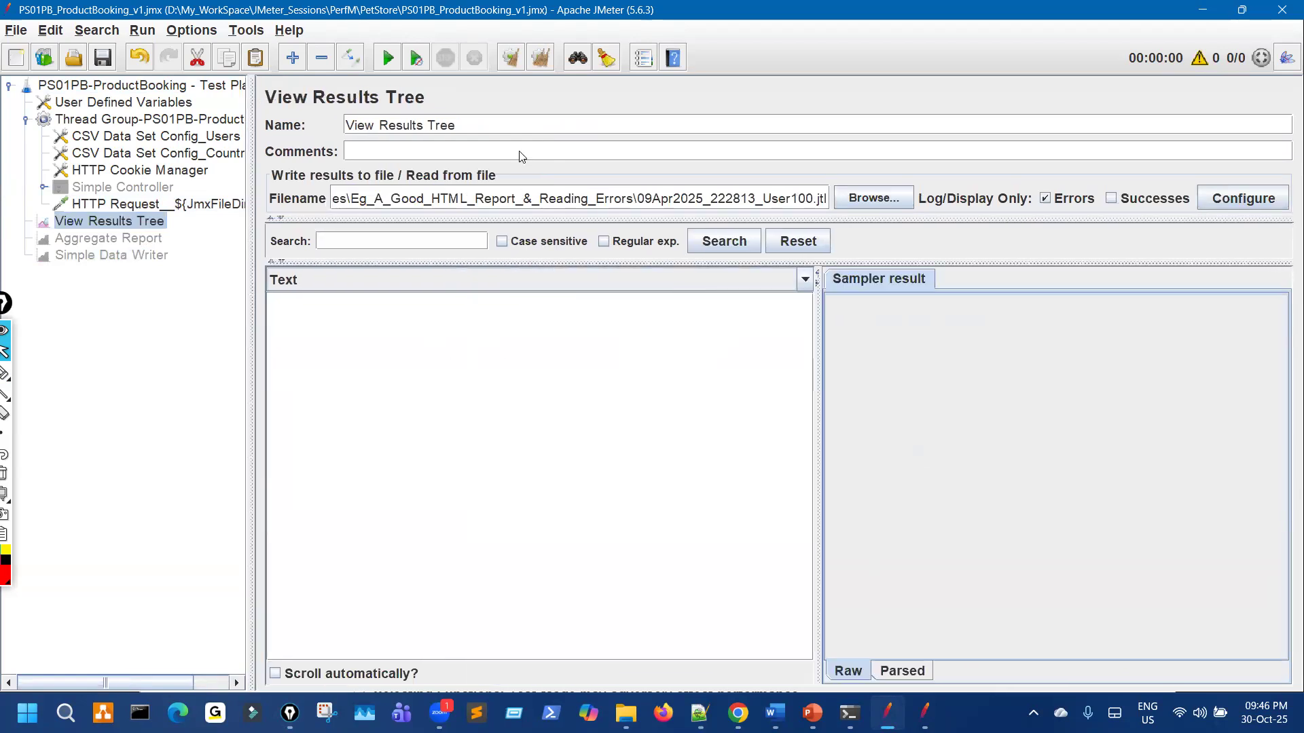
{"action": "key", "text": "ctrl+a"}
{"action": "key", "text": "BackSpace"}
Step: Check View Results Tree for the request name showing the resolved PetStore path, then go to File Explorer
{"action": "left_click", "coordinate": [144, 240]}
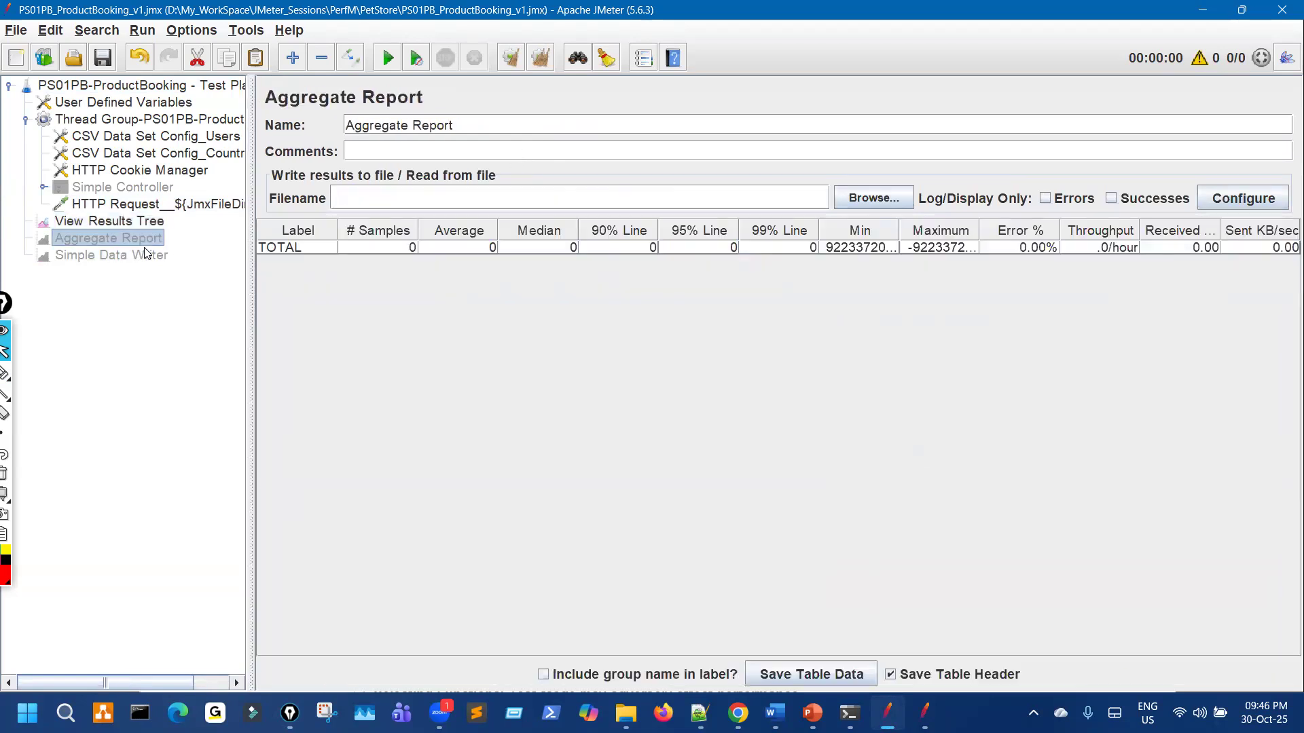
{"action": "key", "text": "Down"}
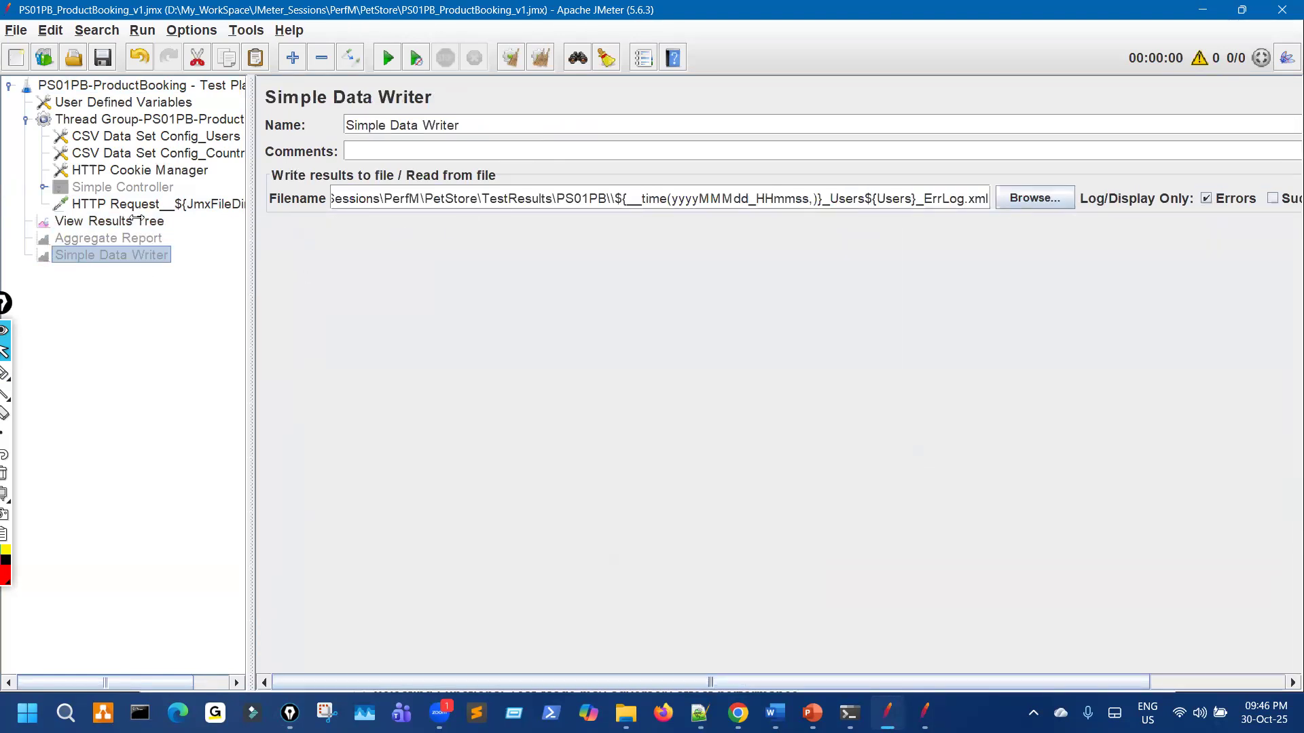
{"action": "left_click", "coordinate": [136, 220]}
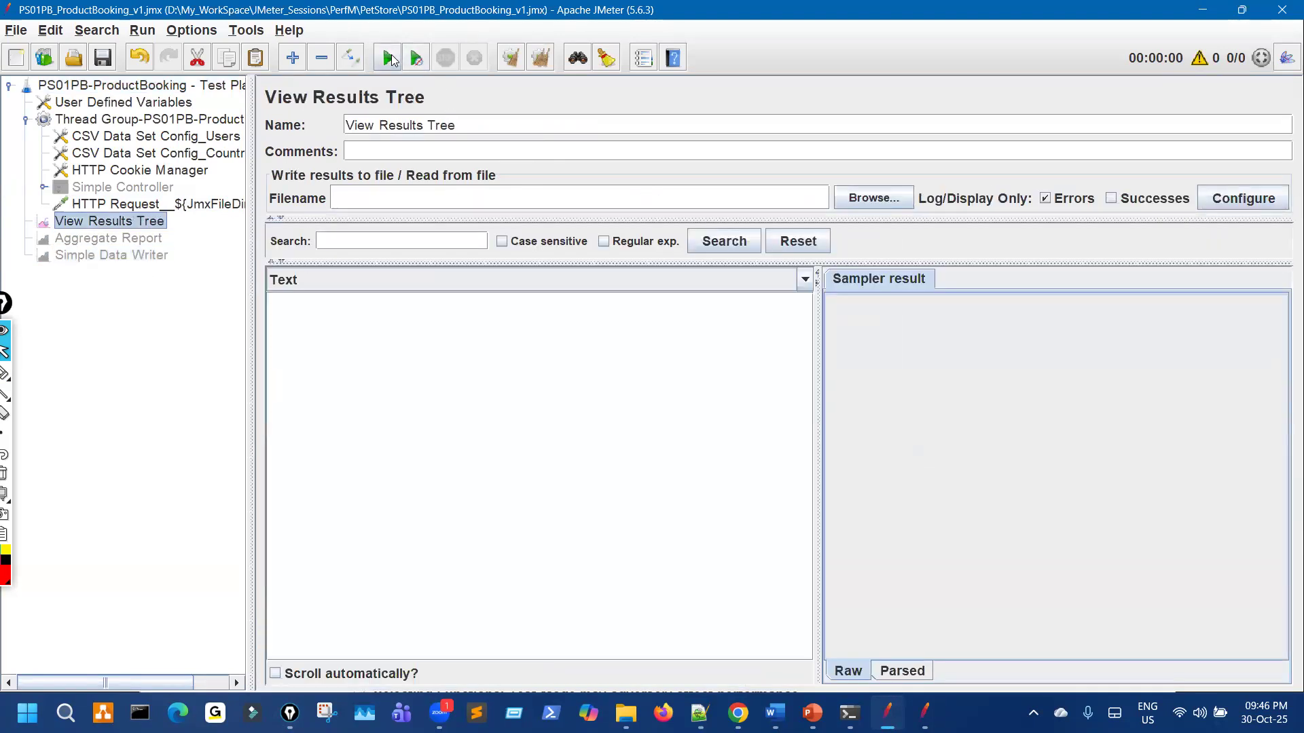
{"action": "key", "text": "ctrl+shift+3"}
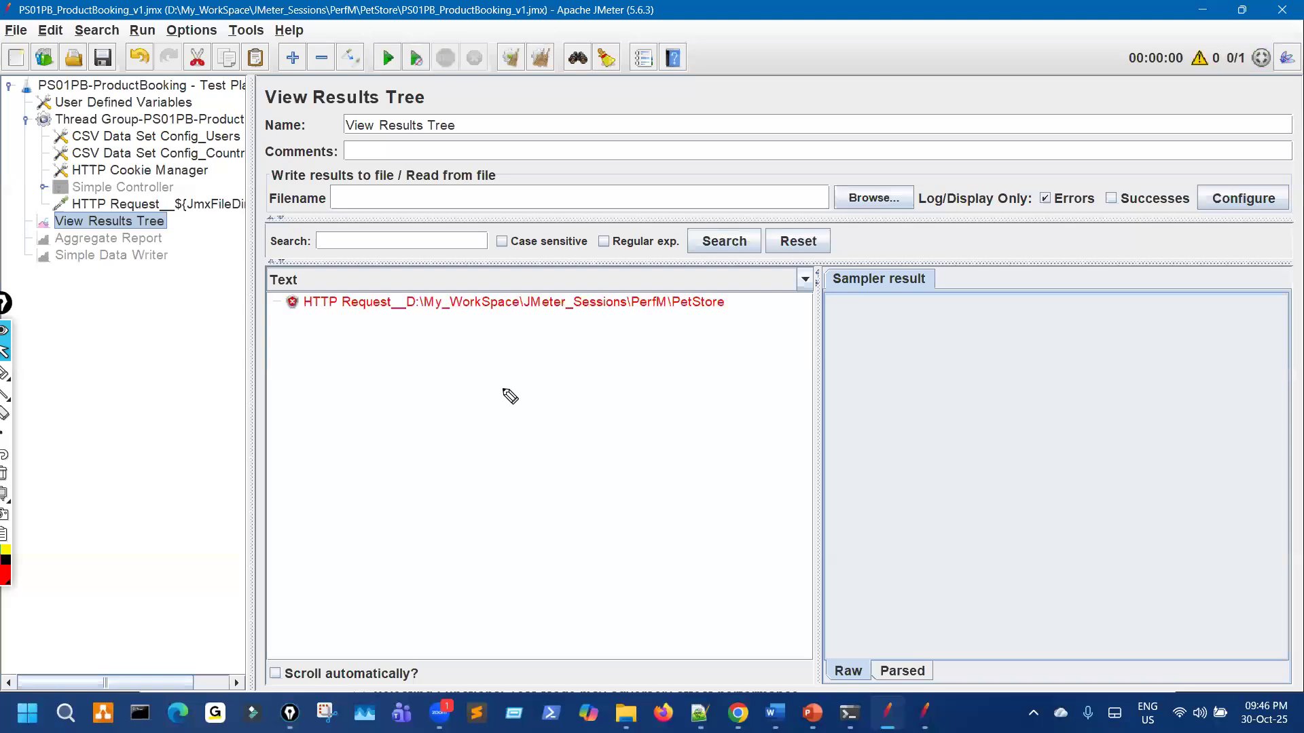
{"action": "mouse_move", "coordinate": [414, 313]}
{"action": "left_mouse_down"}
{"action": "mouse_move", "coordinate": [724, 304]}
{"action": "mouse_move", "coordinate": [445, 285]}
{"action": "mouse_move", "coordinate": [406, 311]}
{"action": "left_mouse_up"}
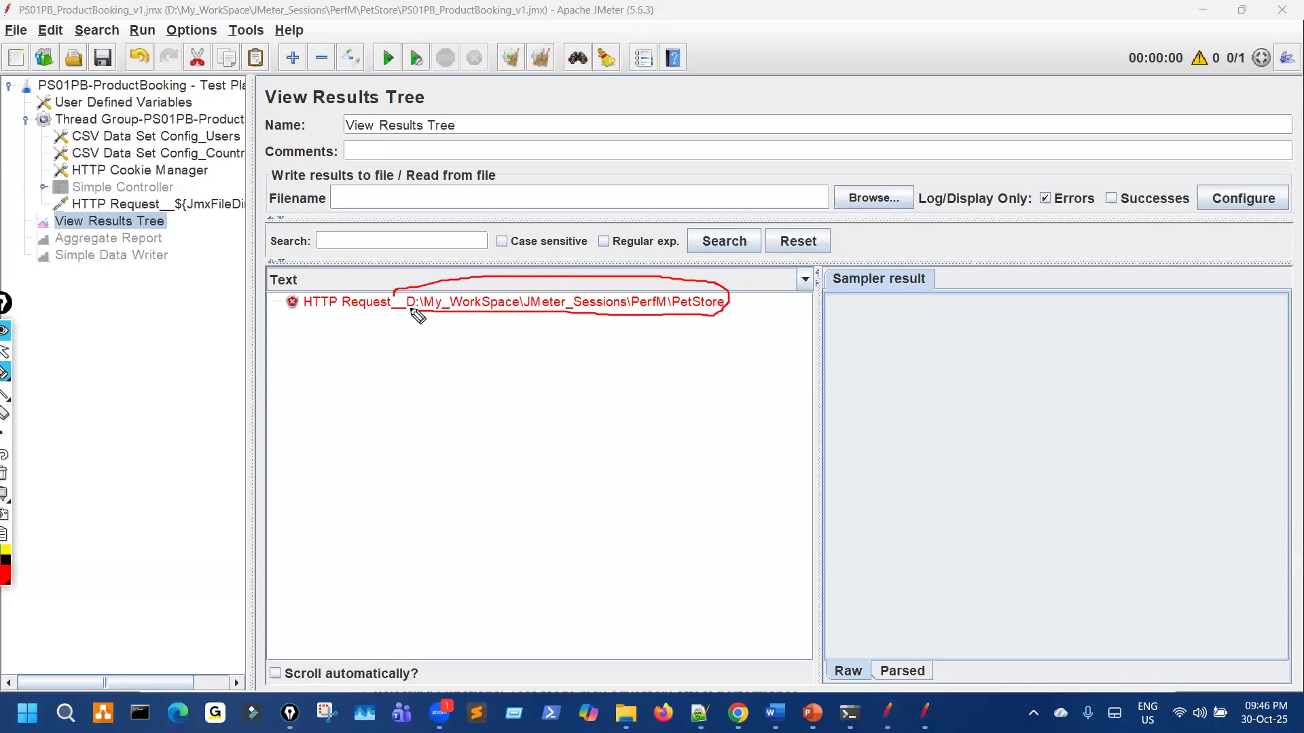
{"action": "left_click_drag", "start_coordinate": [523, 344], "coordinate": [504, 451]}
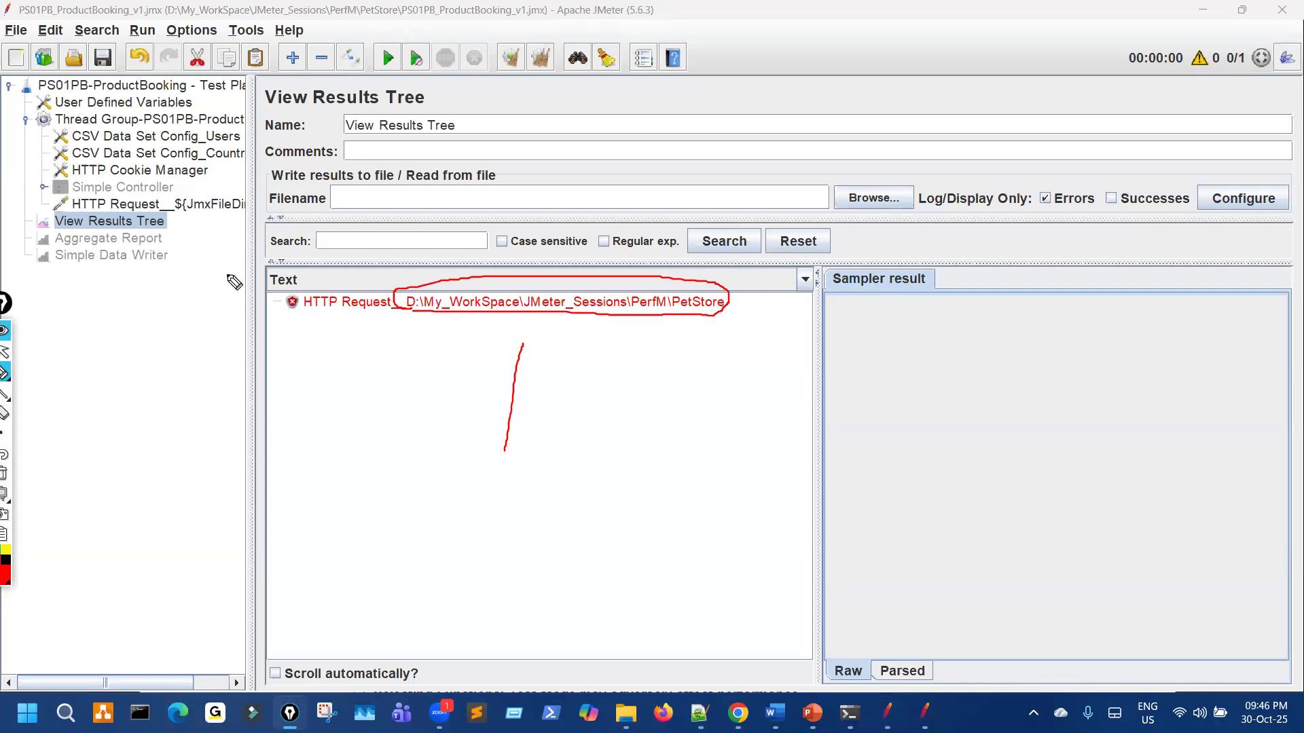
{"action": "key", "text": "ctrl+shift+7"}
{"action": "key", "text": "ctrl+shift+2"}
{"action": "left_click", "coordinate": [626, 713]}
{"action": "key", "text": "ctrl+shift+3"}
Step: Confirm PS01PB_ProductBooking_v1.jmx lives in PetStore_Imp, then return to JMeter's HTTP Request__D:\...\PetStore result
{"action": "left_click_drag", "start_coordinate": [326, 335], "coordinate": [401, 335]}
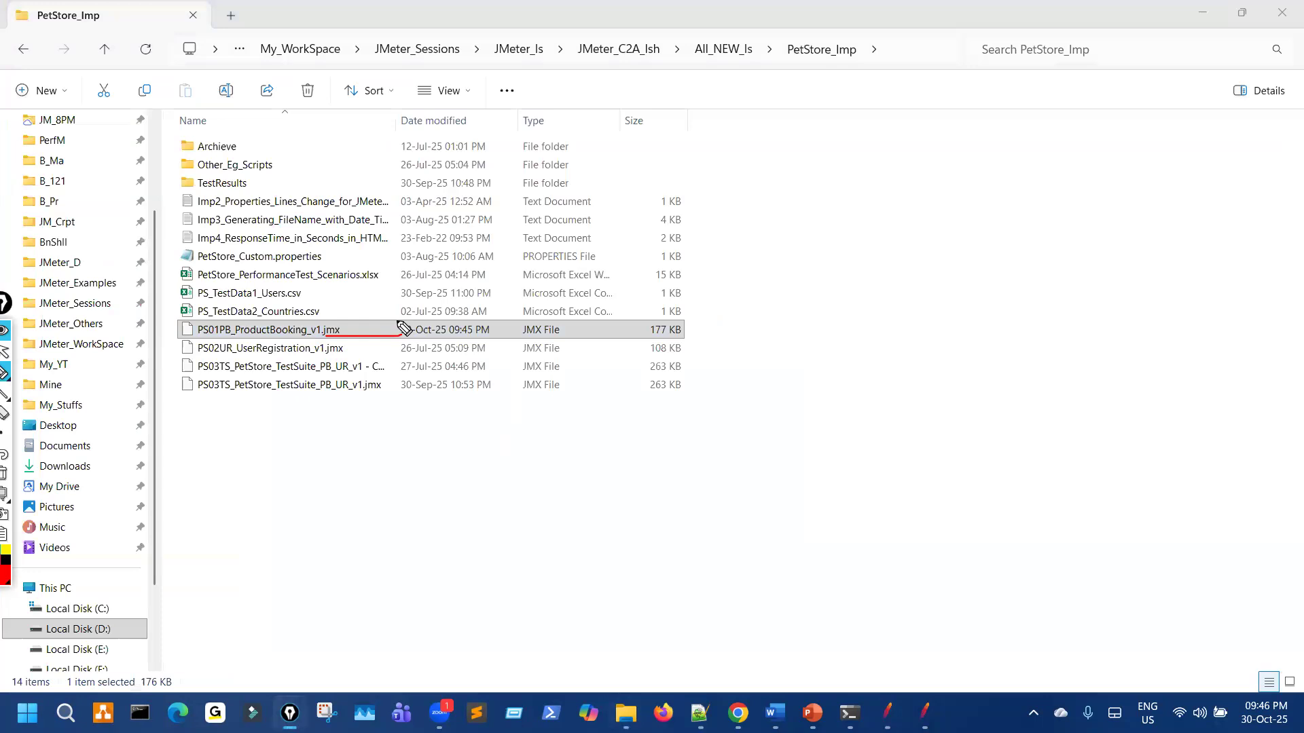
{"action": "left_click_drag", "start_coordinate": [345, 64], "coordinate": [771, 76]}
{"action": "key", "text": "ctrl+shift+7"}
{"action": "key", "text": "ctrl+shift+2"}
{"action": "left_click", "coordinate": [887, 713]}
{"action": "key", "text": "ctrl+shift+3"}
{"action": "mouse_move", "coordinate": [399, 323]}
{"action": "left_mouse_down"}
{"action": "mouse_move", "coordinate": [758, 293]}
{"action": "mouse_move", "coordinate": [472, 267]}
{"action": "left_mouse_up"}
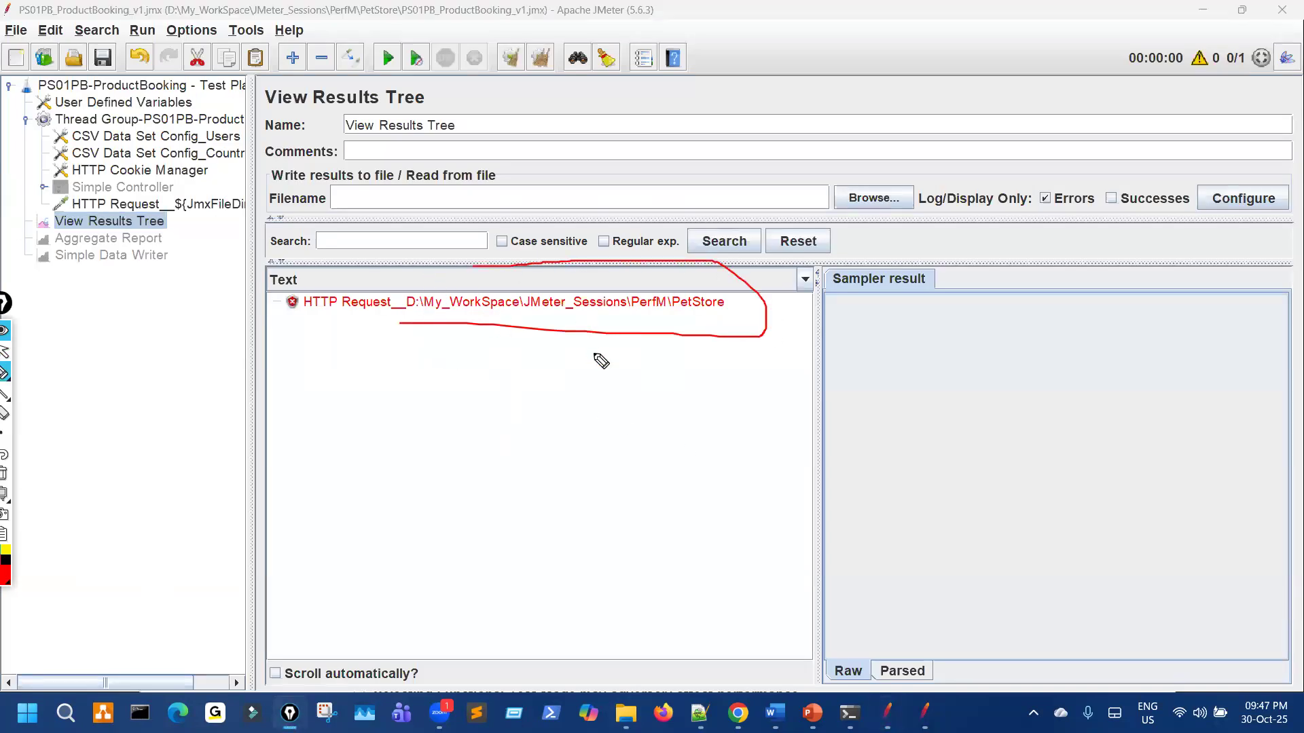
Step: Review the working plan's HTTP Request, Test Plan and View Results Tree elements
{"action": "key", "text": "ctrl+shift+7"}
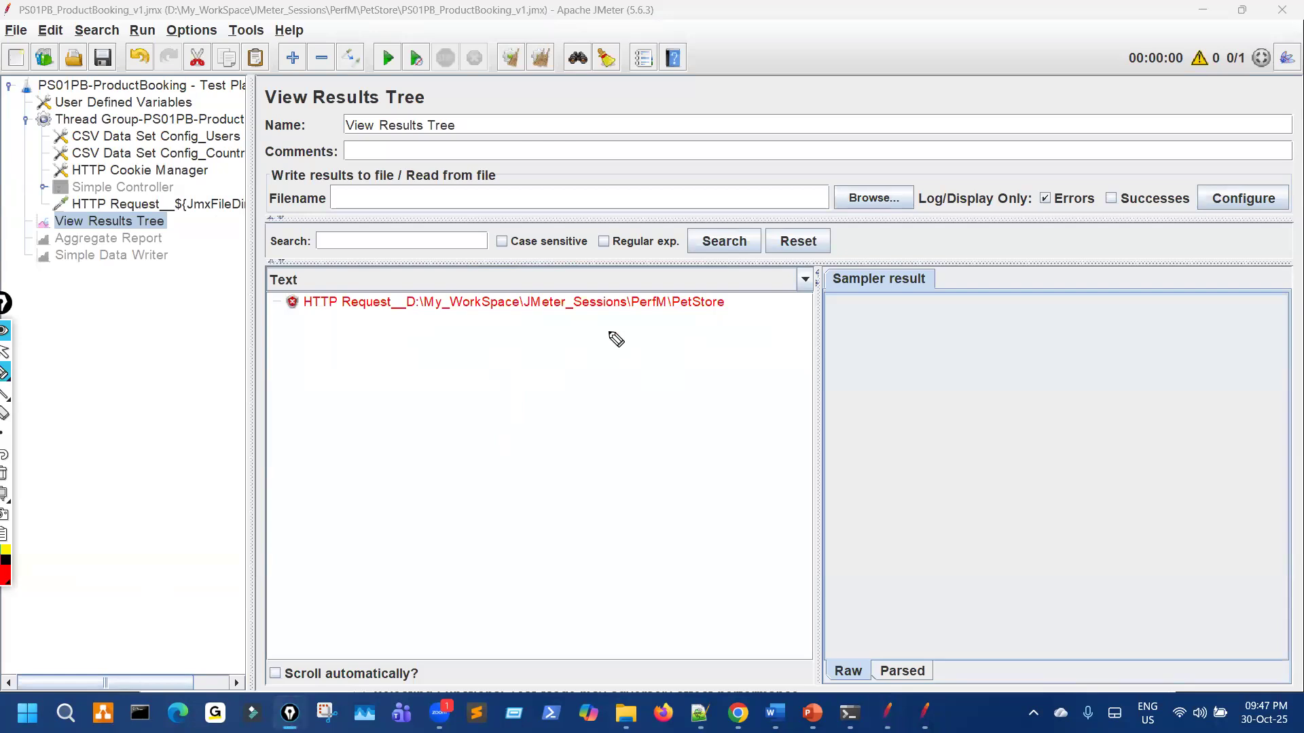
{"action": "key", "text": "ctrl+shift+2"}
{"action": "left_click", "coordinate": [202, 205]}
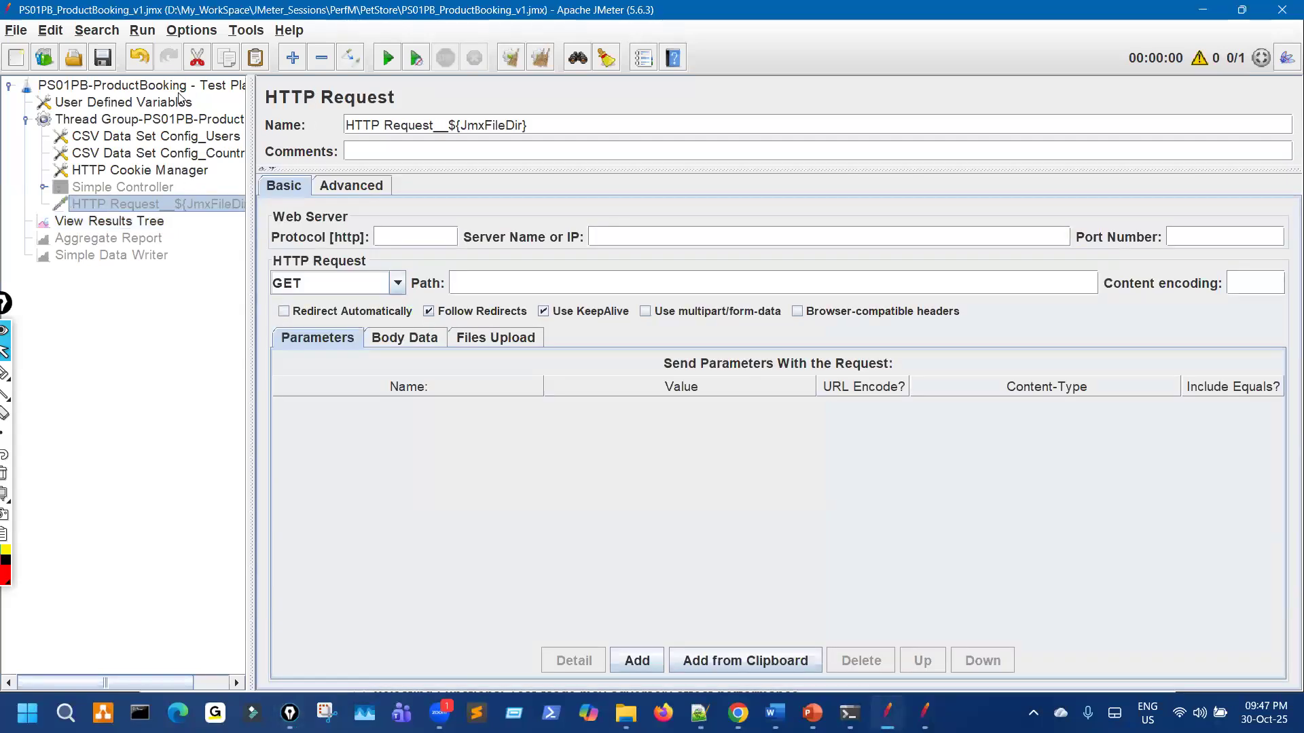
{"action": "left_click", "coordinate": [178, 86]}
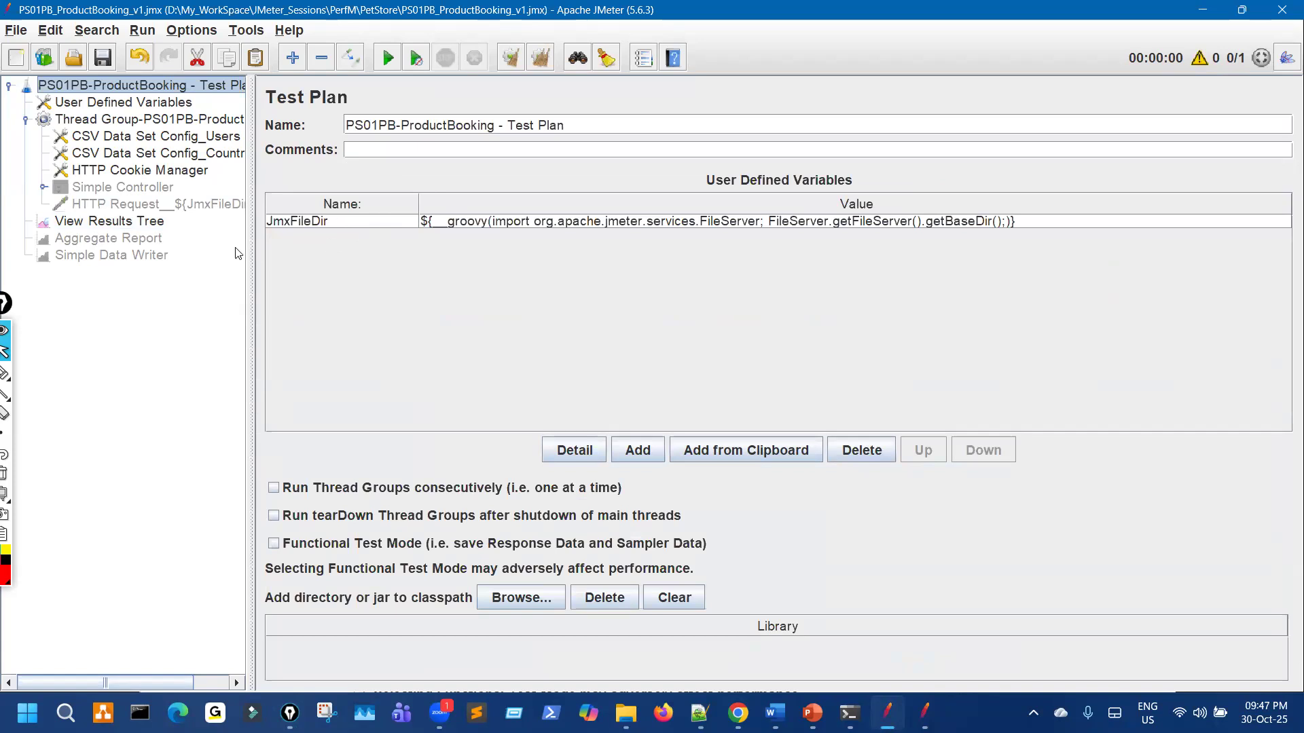
{"action": "left_click", "coordinate": [152, 222]}
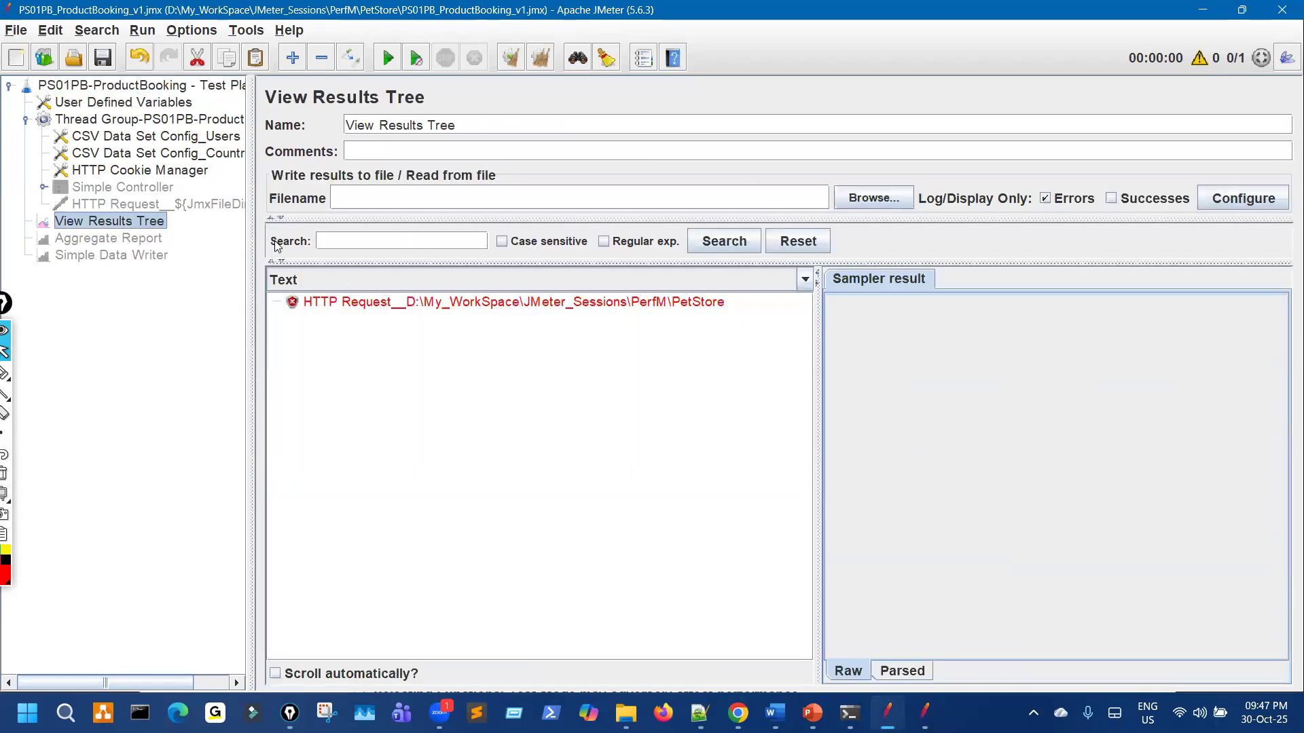
Step: Look over the User Defined Variables, then bring the PetStore_Imp copy of the plan forward
{"action": "left_click", "coordinate": [190, 106]}
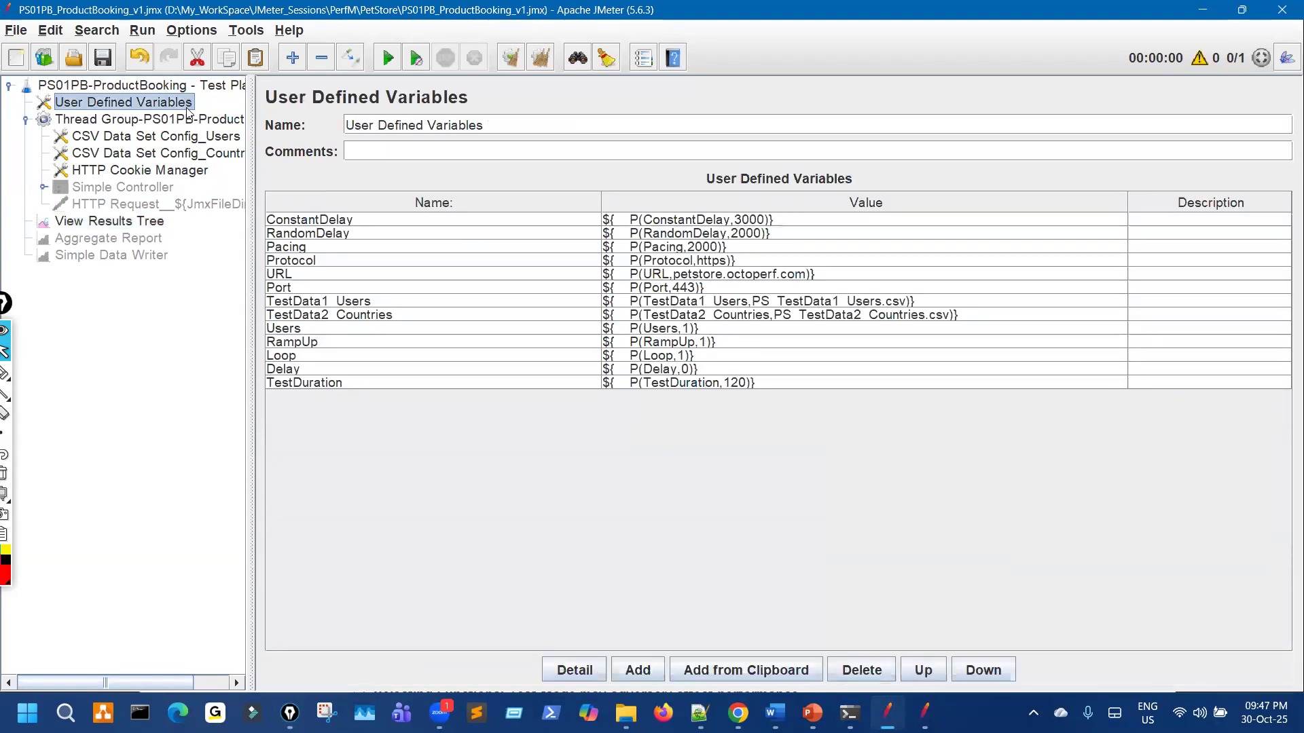
{"action": "left_click", "coordinate": [198, 86]}
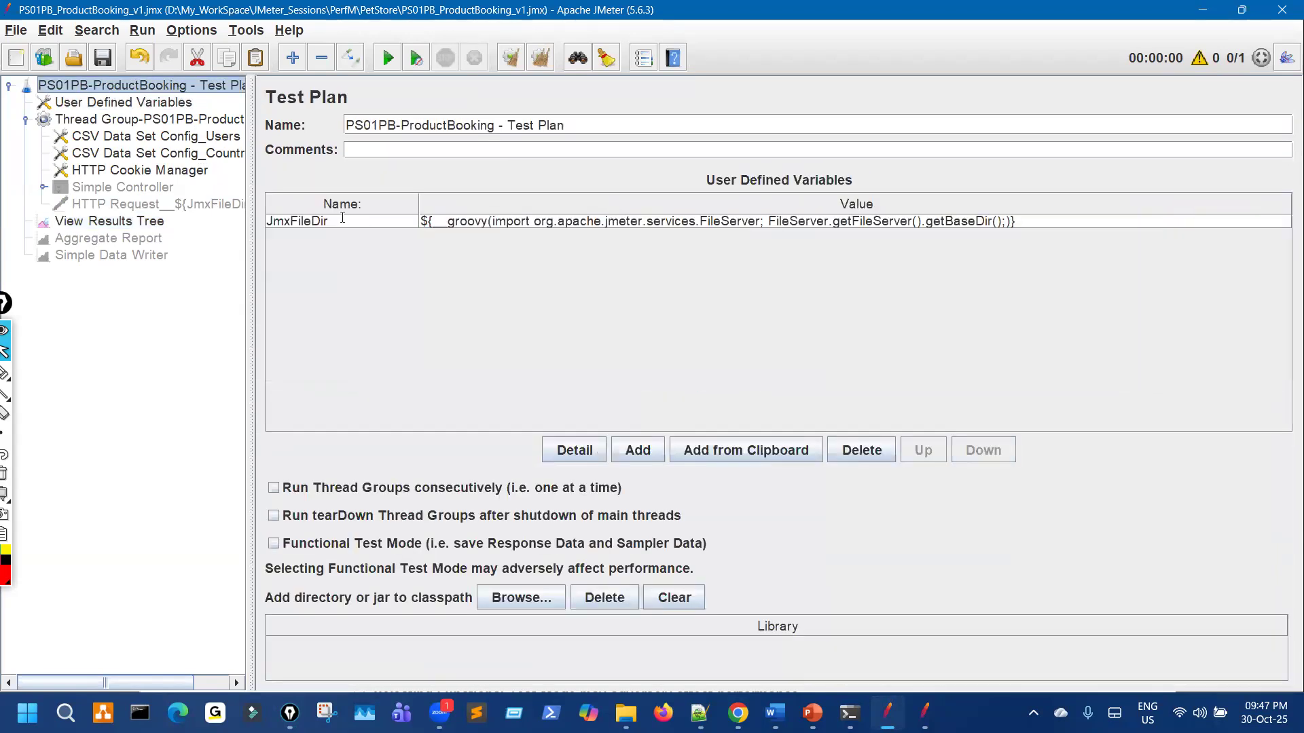
{"action": "double_click", "coordinate": [342, 221]}
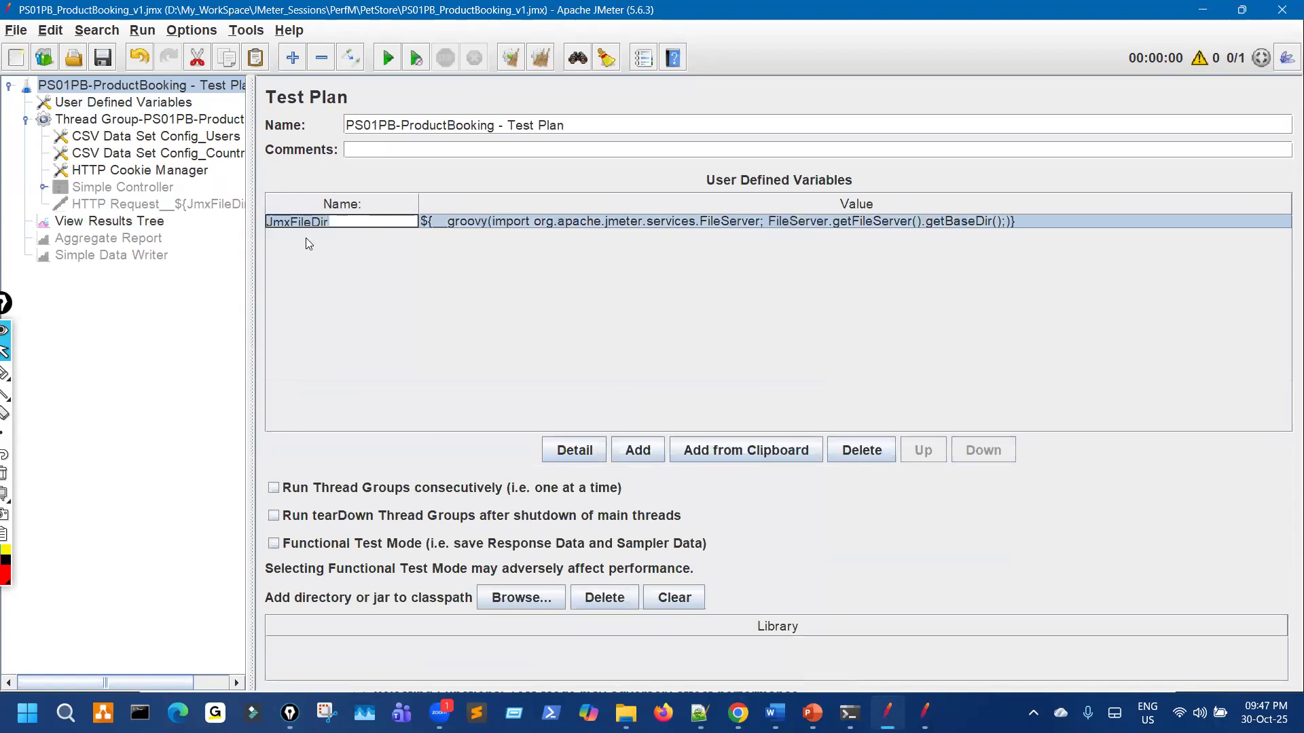
{"action": "left_click", "coordinate": [128, 103]}
{"action": "left_click_drag", "start_coordinate": [255, 223], "coordinate": [207, 212]}
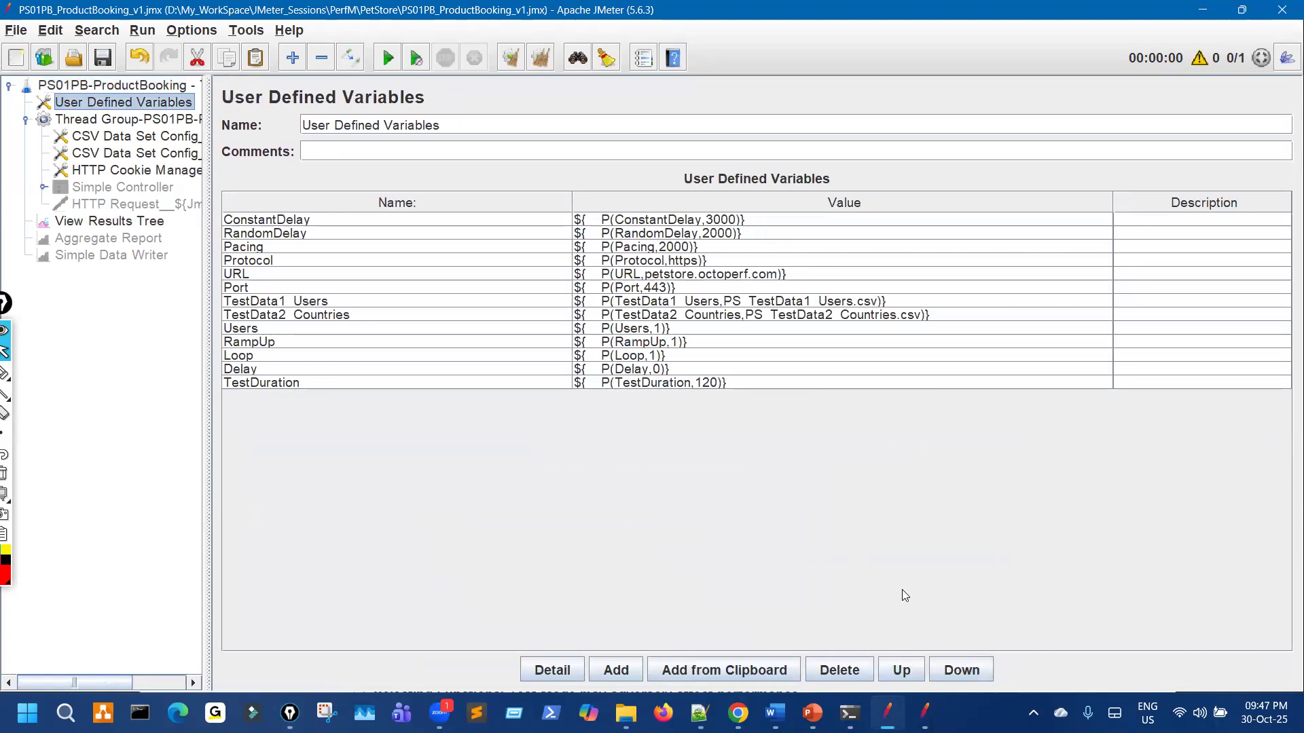
{"action": "left_click", "coordinate": [925, 713]}
{"action": "double_click", "coordinate": [478, 12]}
Step: Widen the PetStore_Imp plan's Value column to read TestResultsDir, then return to the PerfM Test Plan
{"action": "left_click", "coordinate": [269, 500]}
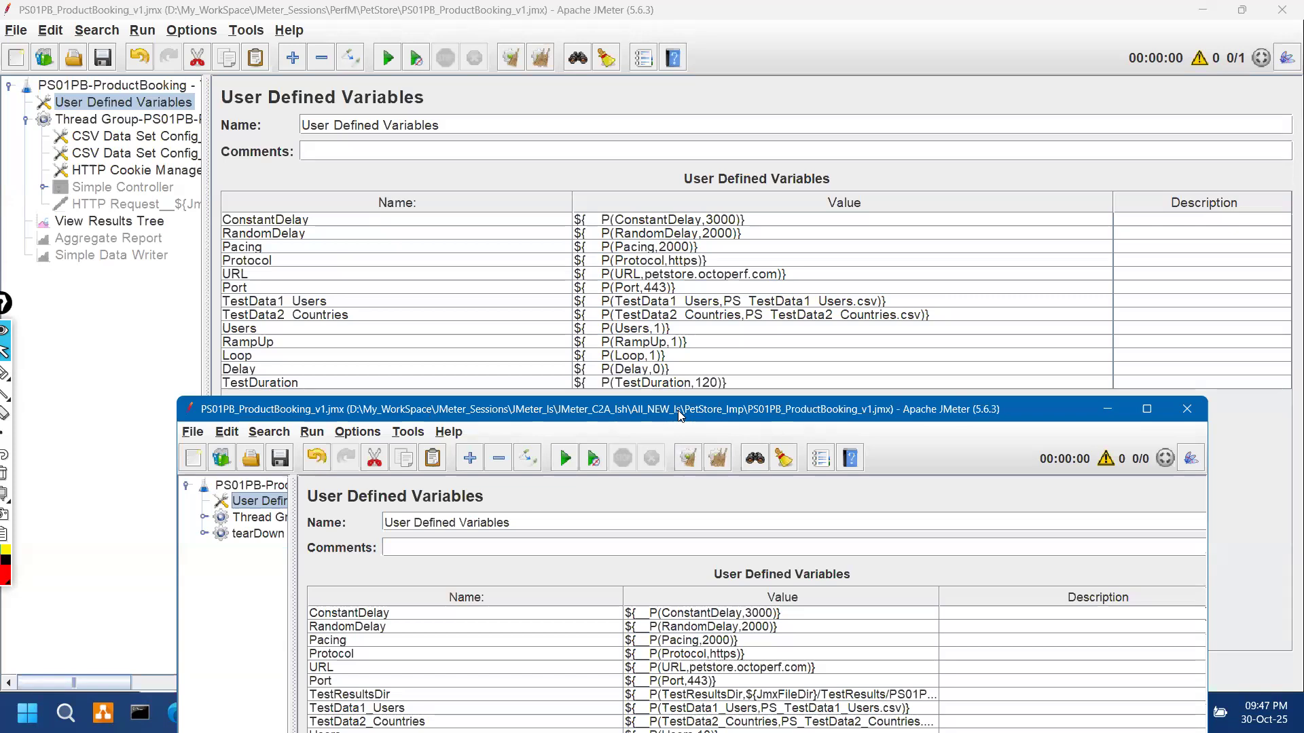
{"action": "left_click_drag", "start_coordinate": [679, 415], "coordinate": [697, 203]}
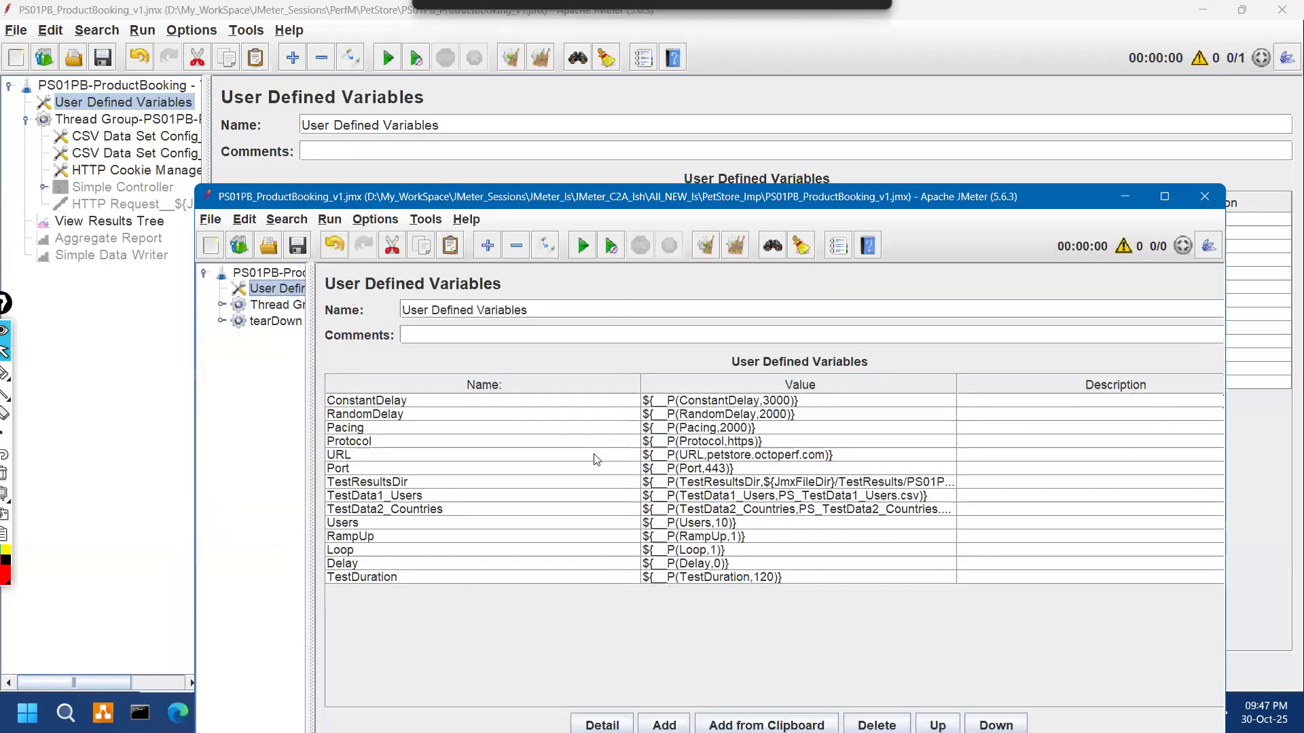
{"action": "left_click", "coordinate": [445, 482]}
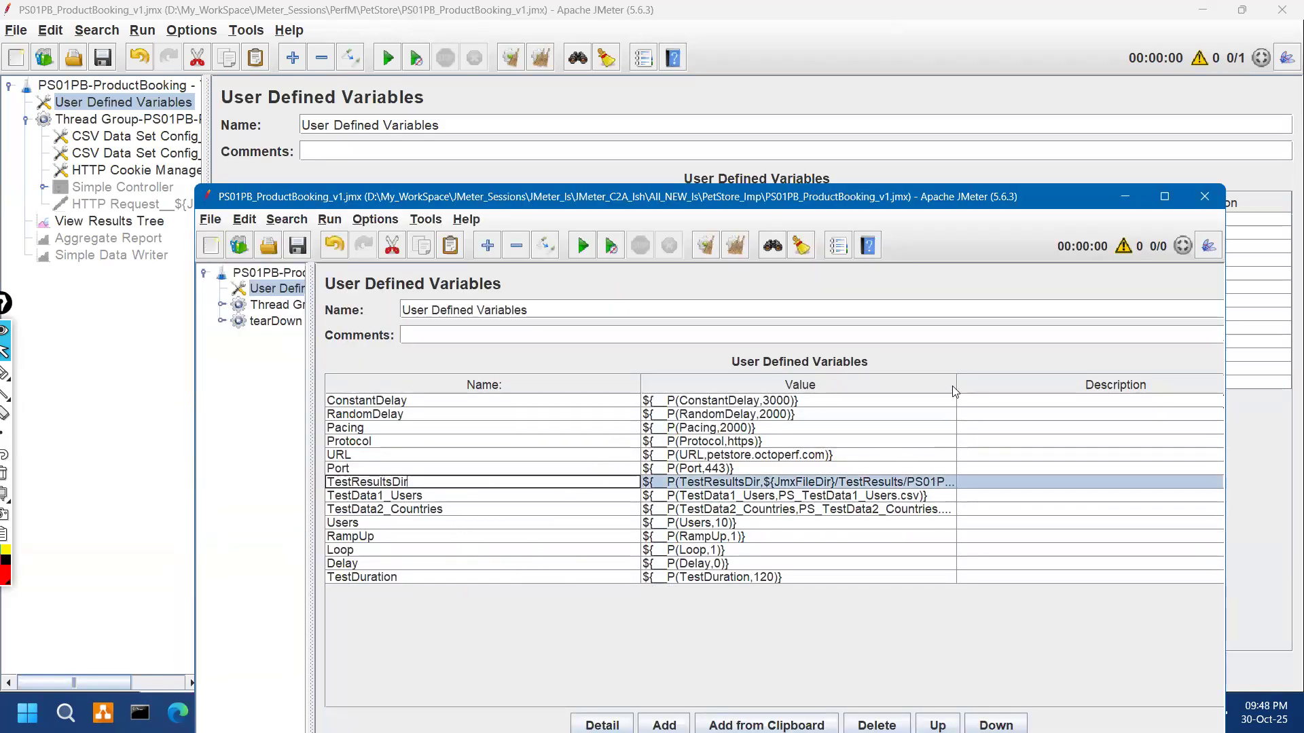
{"action": "left_click_drag", "start_coordinate": [956, 384], "coordinate": [1052, 372]}
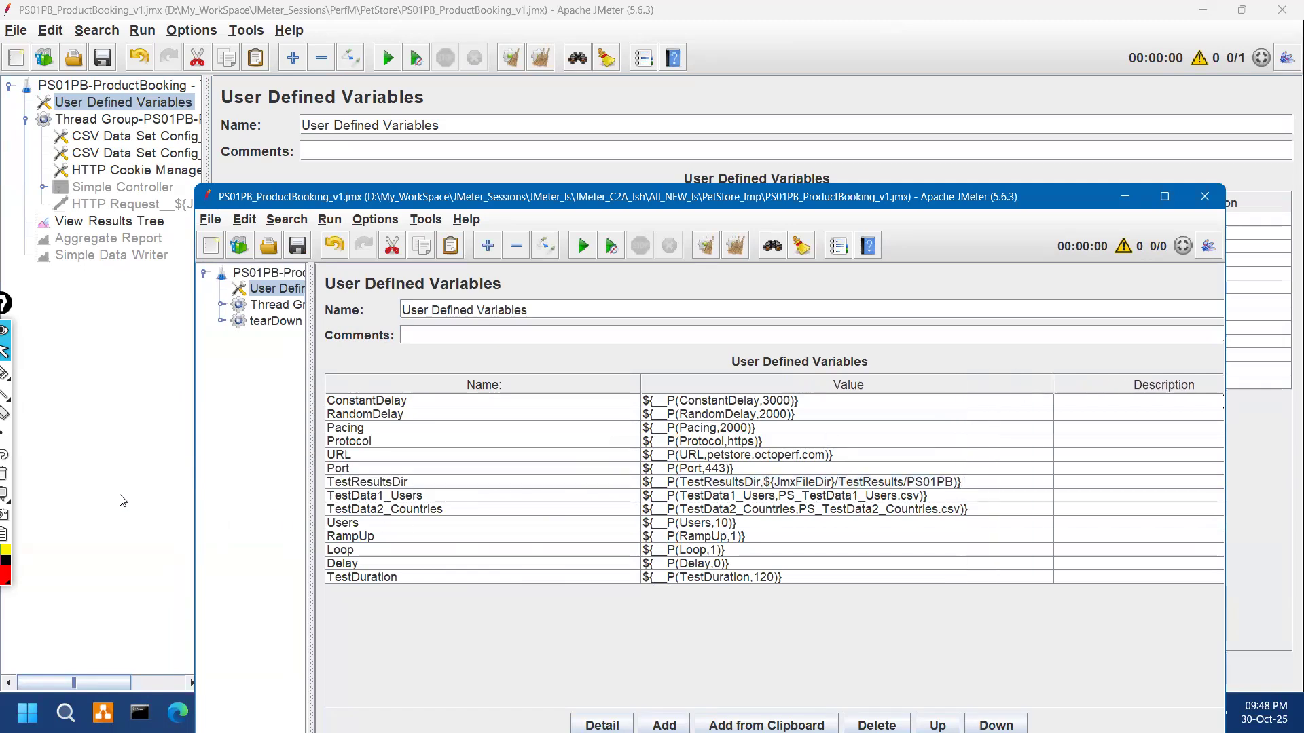
{"action": "left_click", "coordinate": [147, 469]}
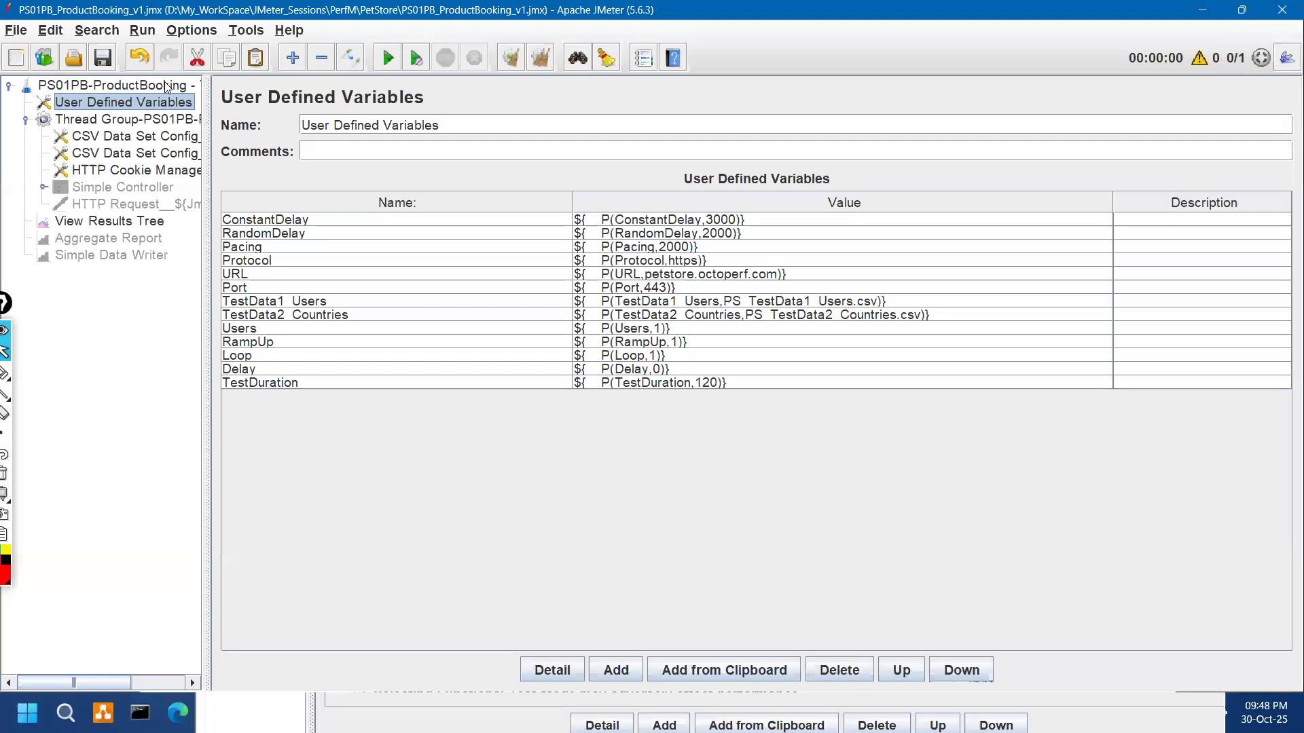
{"action": "key", "text": "Up"}
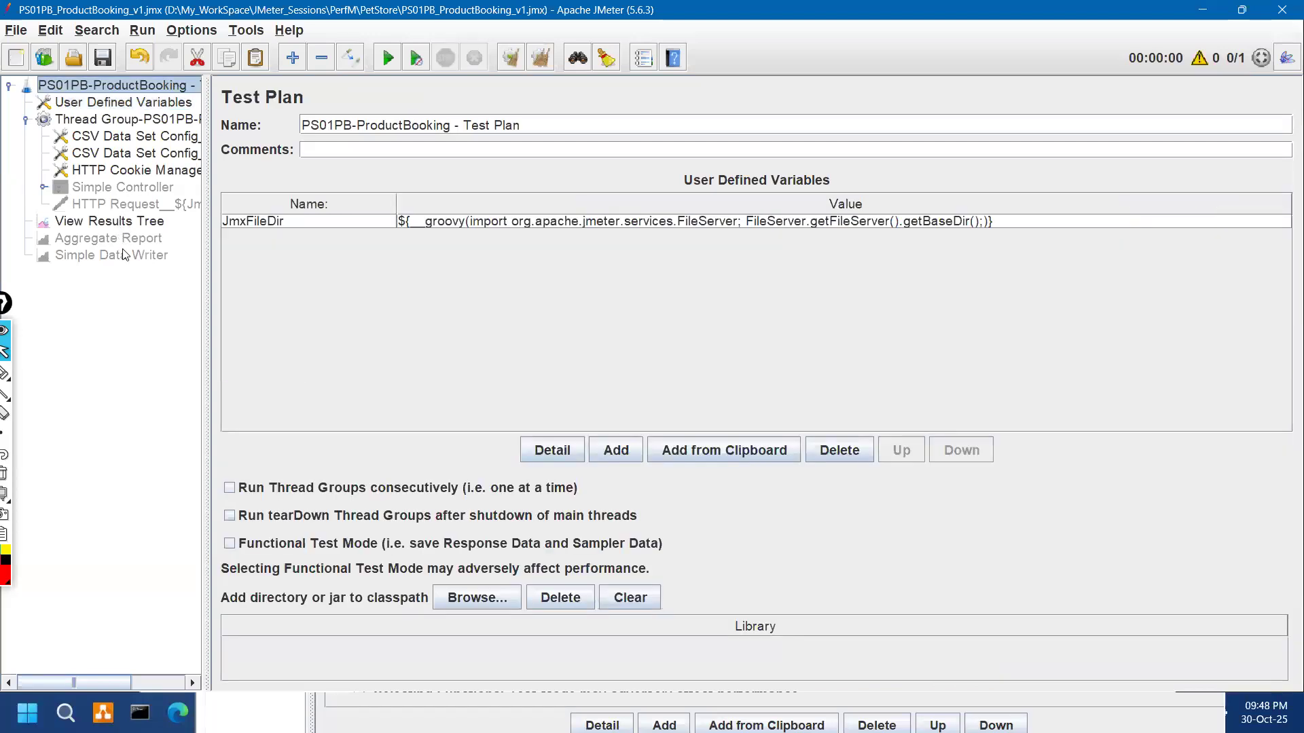
Step: Select the Simple Data Writer and enable it
{"action": "key", "text": "End"}
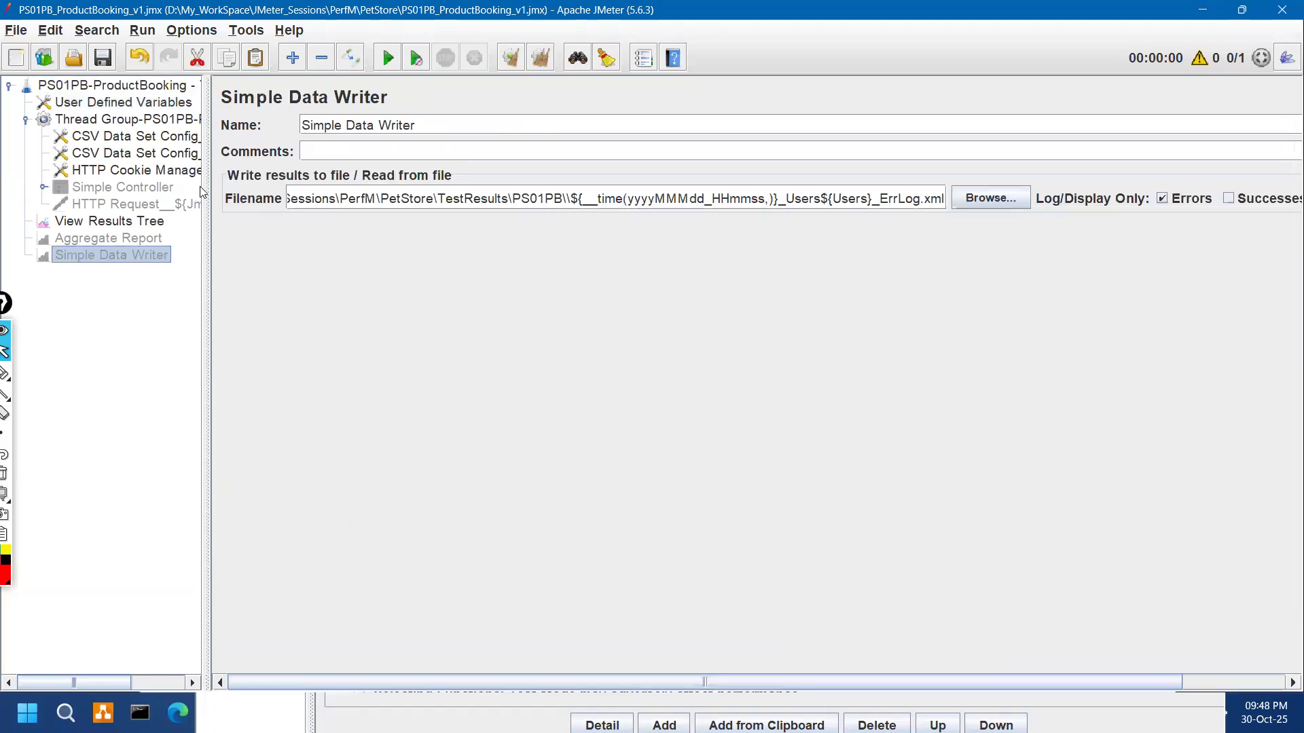
{"action": "left_click_drag", "start_coordinate": [144, 177], "coordinate": [89, 207]}
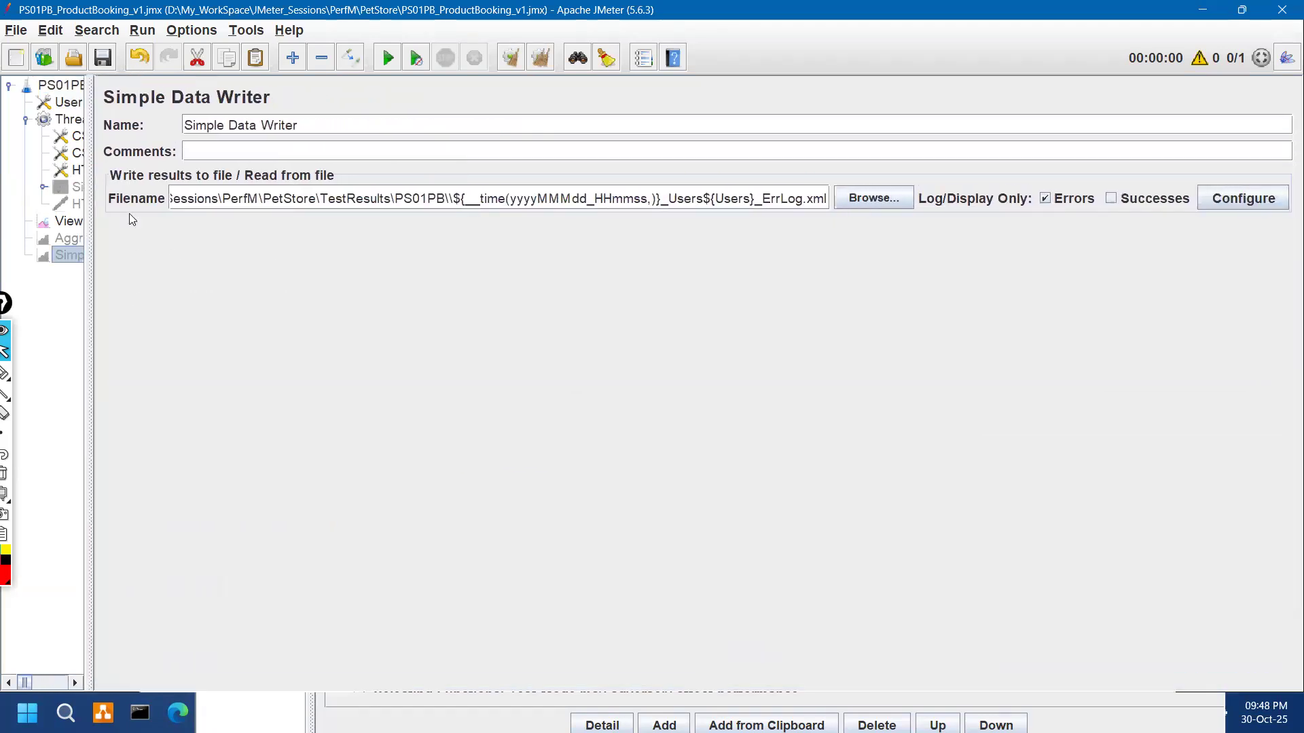
{"action": "left_click", "coordinate": [78, 224]}
{"action": "left_click", "coordinate": [71, 257]}
{"action": "left_click", "coordinate": [356, 60]}
{"action": "key", "text": "ctrl+shift+3"}
{"action": "left_click_drag", "start_coordinate": [729, 216], "coordinate": [808, 212]}
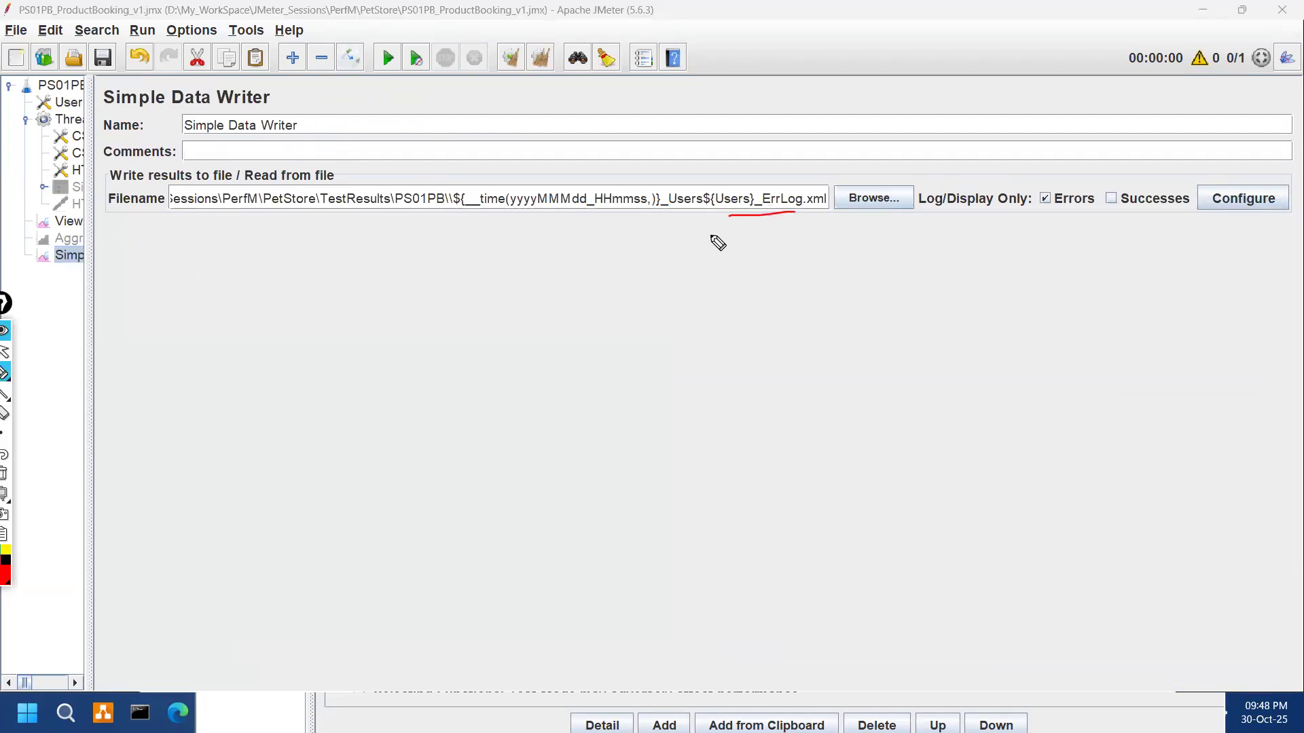
{"action": "key", "text": "ctrl+shift+7"}
{"action": "key", "text": "ctrl+shift+1"}
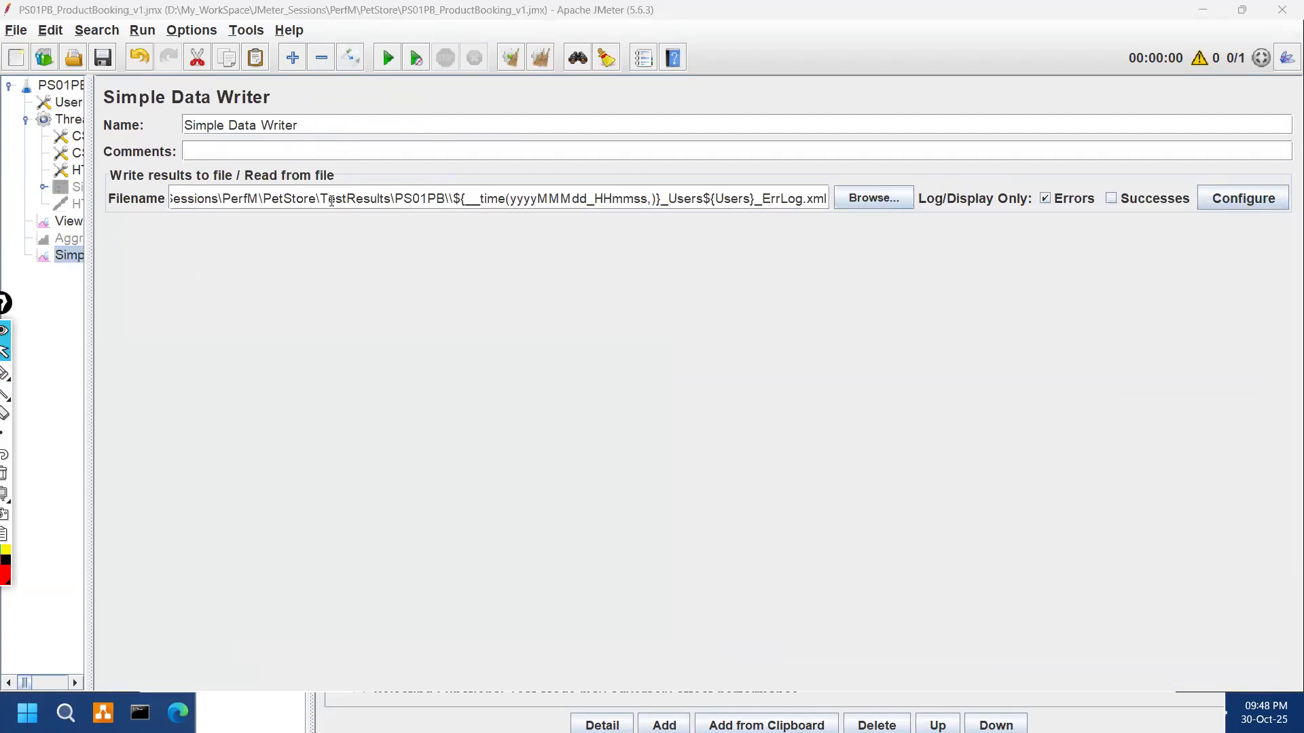
Step: Replace the hard-coded D:\...\PetStore prefix in the writer's Filename with ${JmxFileDir}
{"action": "left_click_drag", "start_coordinate": [301, 198], "coordinate": [102, 193]}
{"action": "key", "text": "BackSpace"}
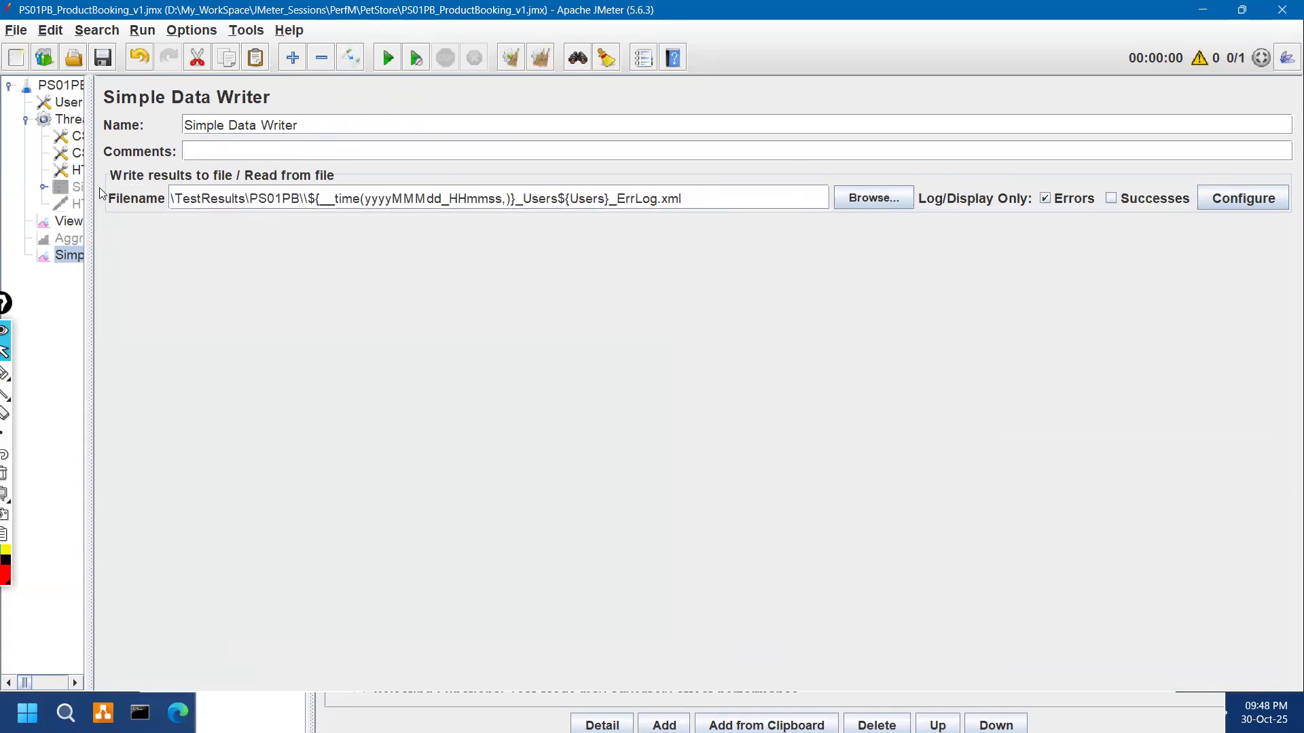
{"action": "type", "text": "${JmxFileDir}"}
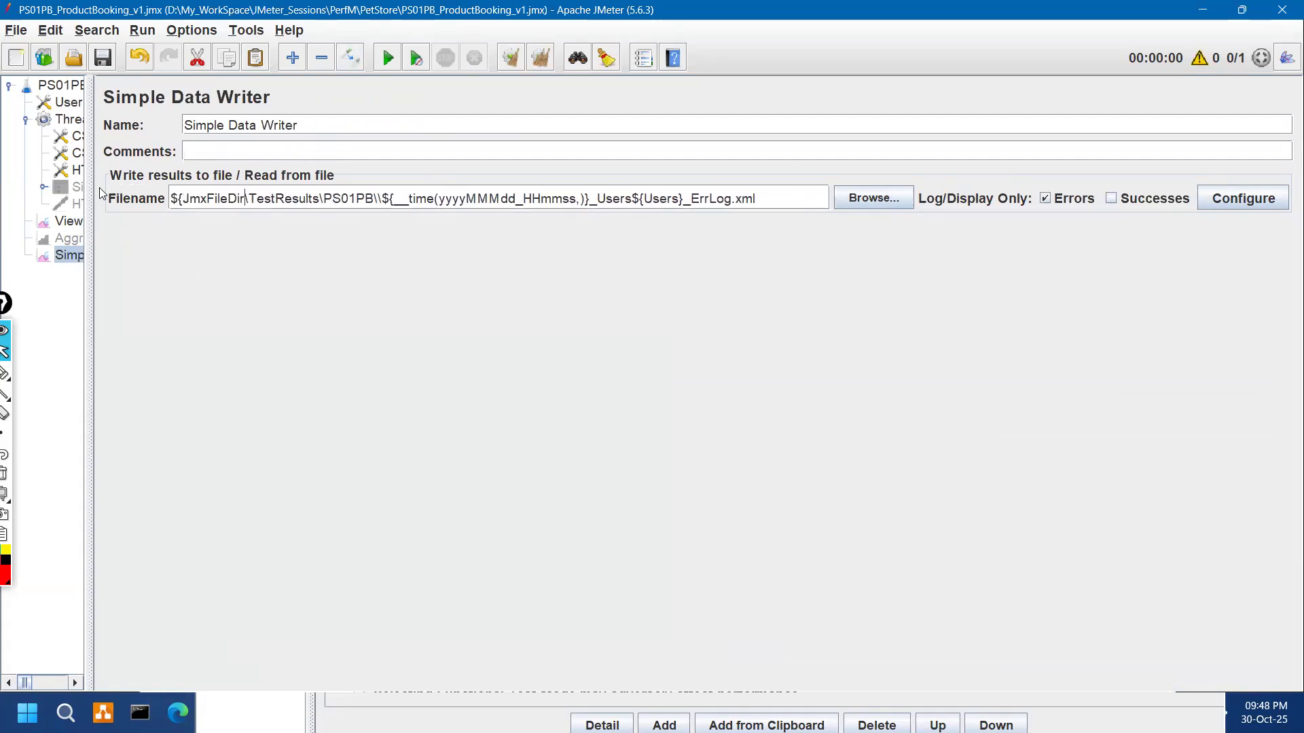
{"action": "key", "text": "ctrl+shift+3"}
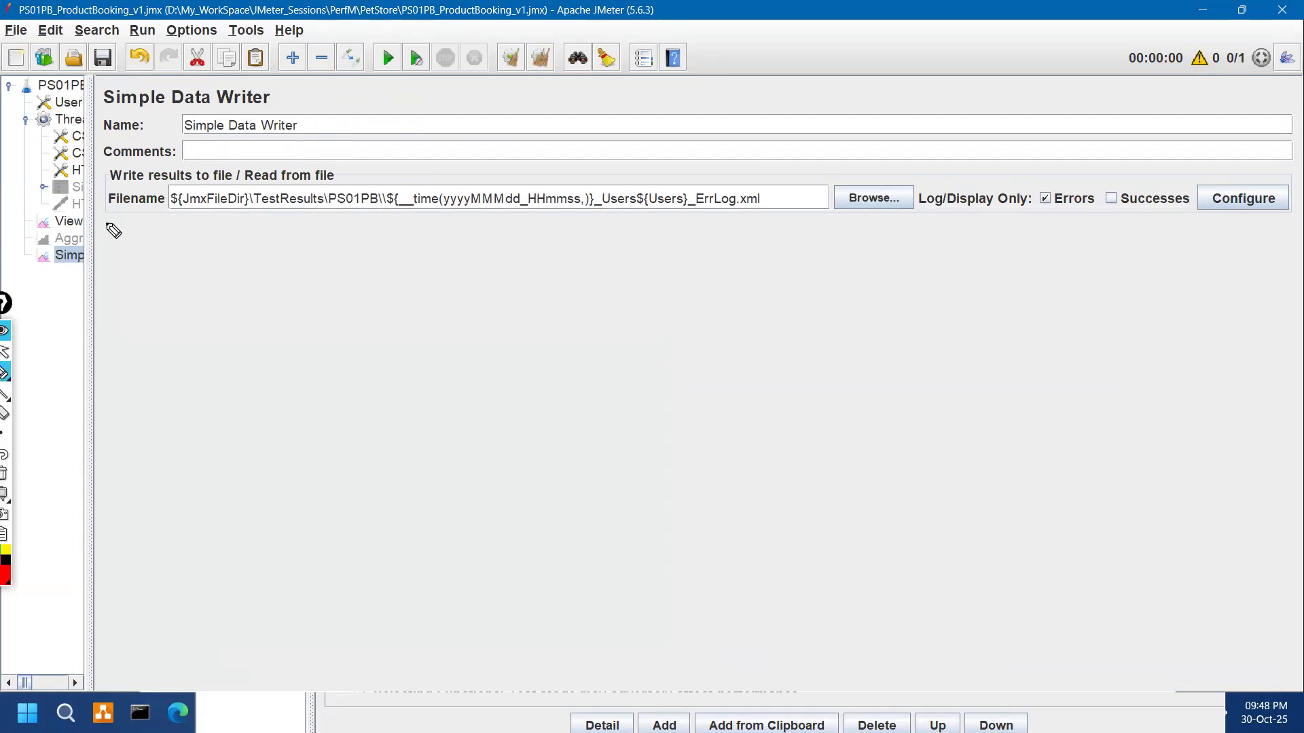
{"action": "left_click_drag", "start_coordinate": [184, 215], "coordinate": [210, 209]}
{"action": "mouse_move", "coordinate": [191, 146]}
{"action": "left_mouse_down"}
{"action": "mouse_move", "coordinate": [215, 182]}
{"action": "mouse_move", "coordinate": [330, 208]}
{"action": "left_mouse_up"}
{"action": "mouse_move", "coordinate": [462, 225]}
{"action": "left_mouse_down"}
{"action": "mouse_move", "coordinate": [672, 226]}
{"action": "mouse_move", "coordinate": [781, 173]}
{"action": "mouse_move", "coordinate": [426, 165]}
{"action": "mouse_move", "coordinate": [424, 190]}
{"action": "left_mouse_up"}
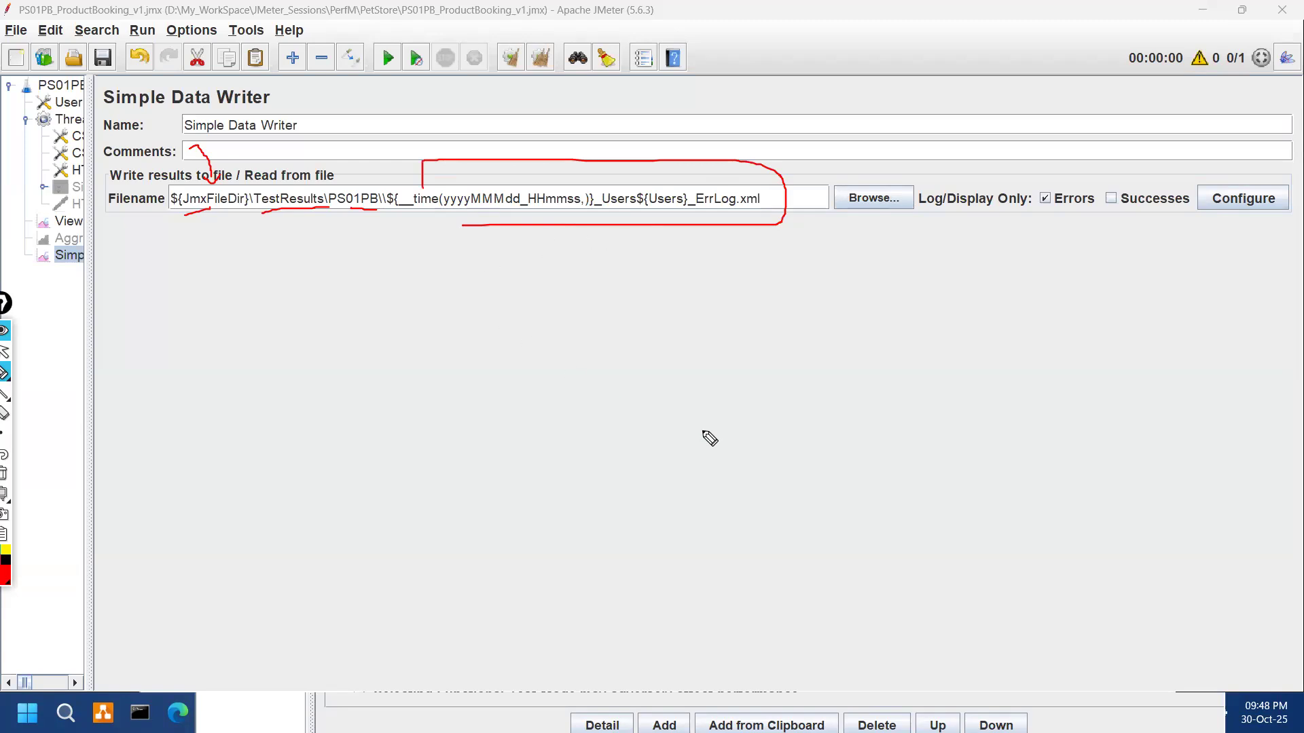
{"action": "key", "text": "ctrl+shift+7"}
{"action": "key", "text": "ctrl+shift+2"}
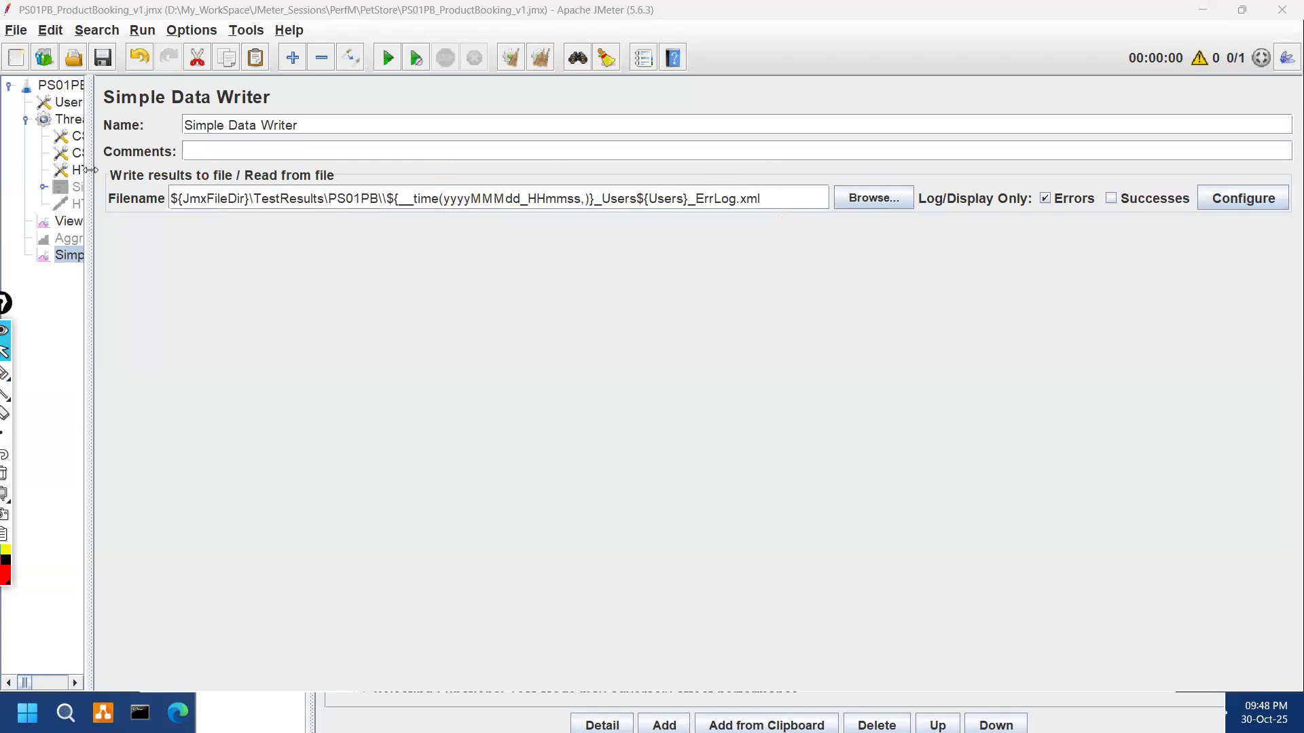
Step: Review the new ${JmxFileDir}\TestResults\PS01PB\\ filename, then go to User Defined Variables
{"action": "left_click_drag", "start_coordinate": [170, 155], "coordinate": [173, 155]}
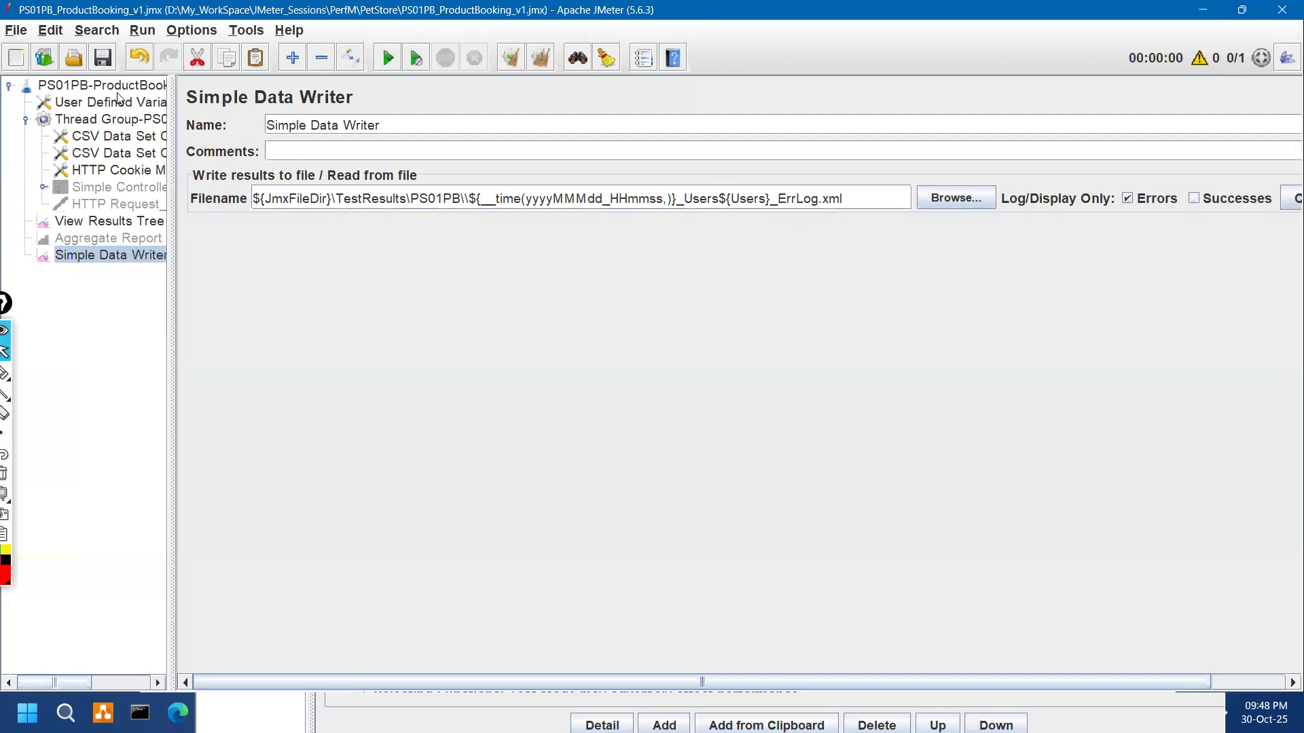
{"action": "key", "text": "ctrl+shift+3"}
{"action": "mouse_move", "coordinate": [254, 211]}
{"action": "left_mouse_down"}
{"action": "mouse_move", "coordinate": [484, 204]}
{"action": "mouse_move", "coordinate": [273, 174]}
{"action": "left_mouse_up"}
{"action": "left_click_drag", "start_coordinate": [318, 300], "coordinate": [343, 239]}
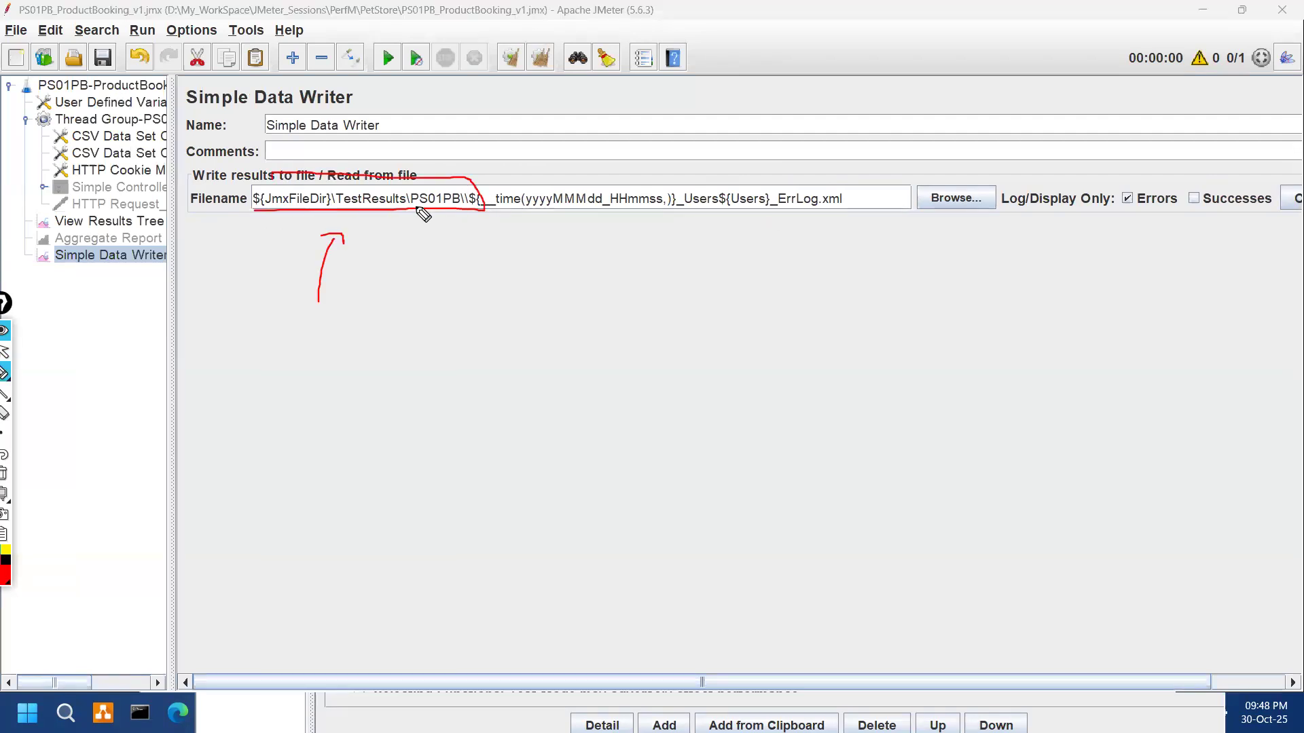
{"action": "key", "text": "ctrl+shift+7"}
{"action": "key", "text": "ctrl+shift+2"}
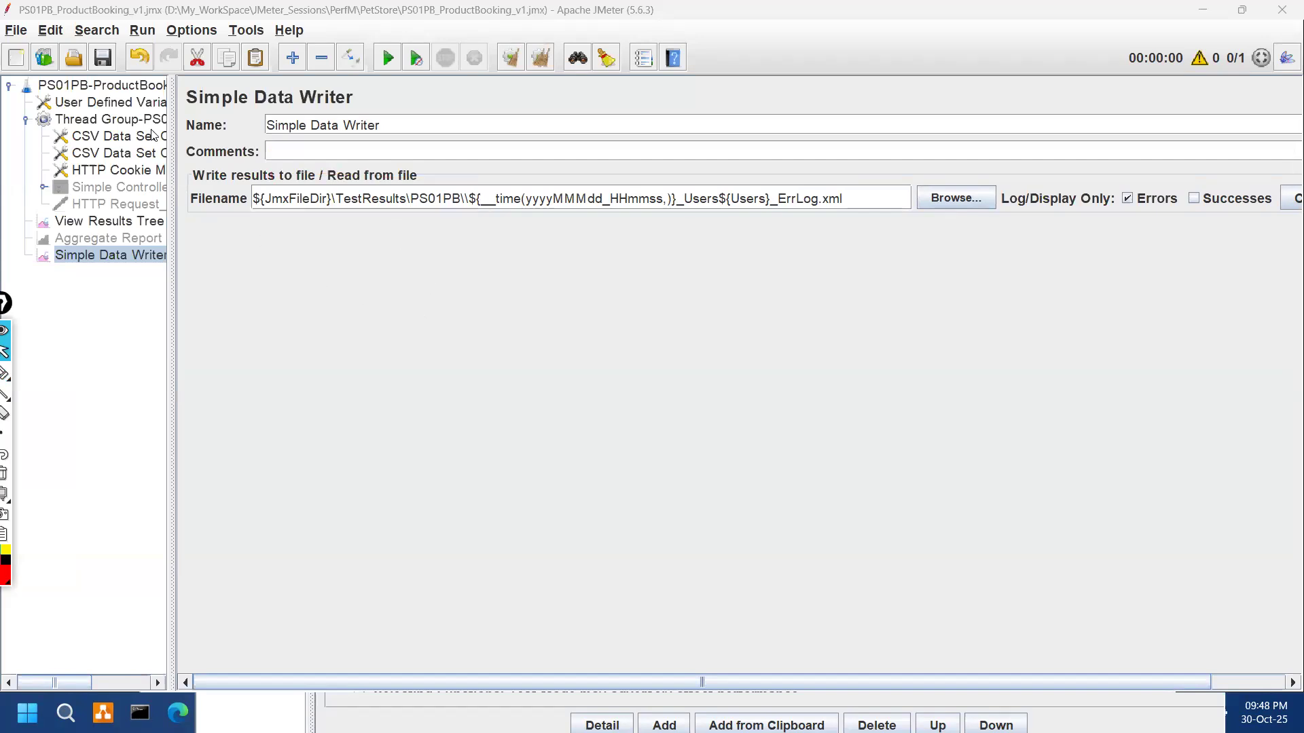
{"action": "left_click", "coordinate": [109, 102]}
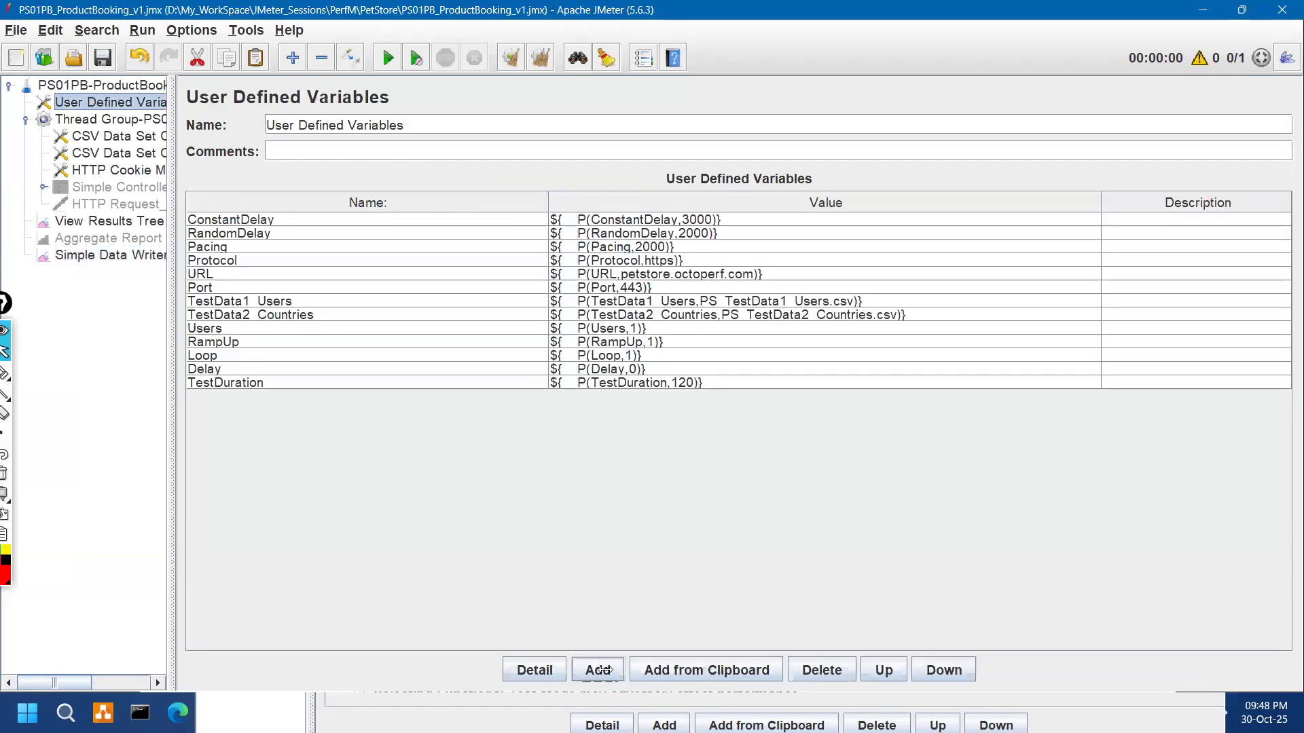
Step: Add a new variable row named TestResultsDir, copying the name from the reference plan
{"action": "left_click", "coordinate": [597, 669]}
{"action": "key", "text": "alt+Tab"}
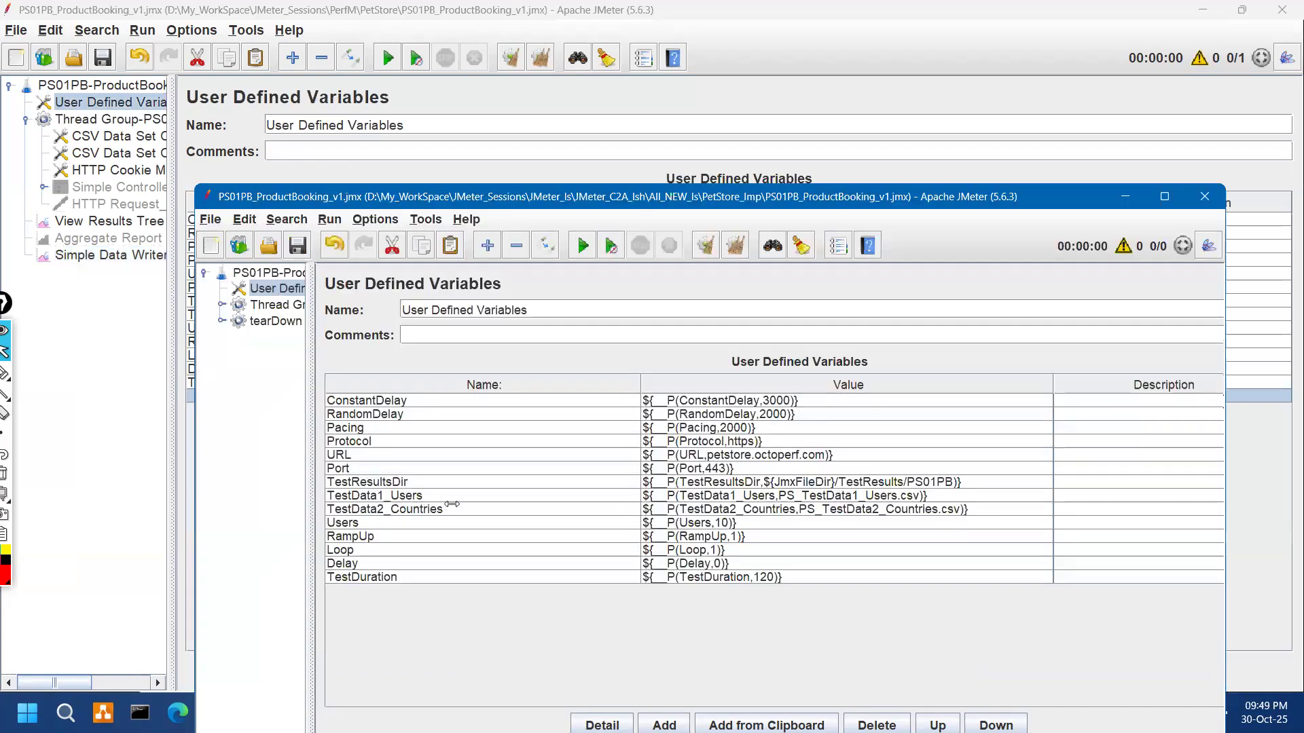
{"action": "left_click", "coordinate": [447, 483]}
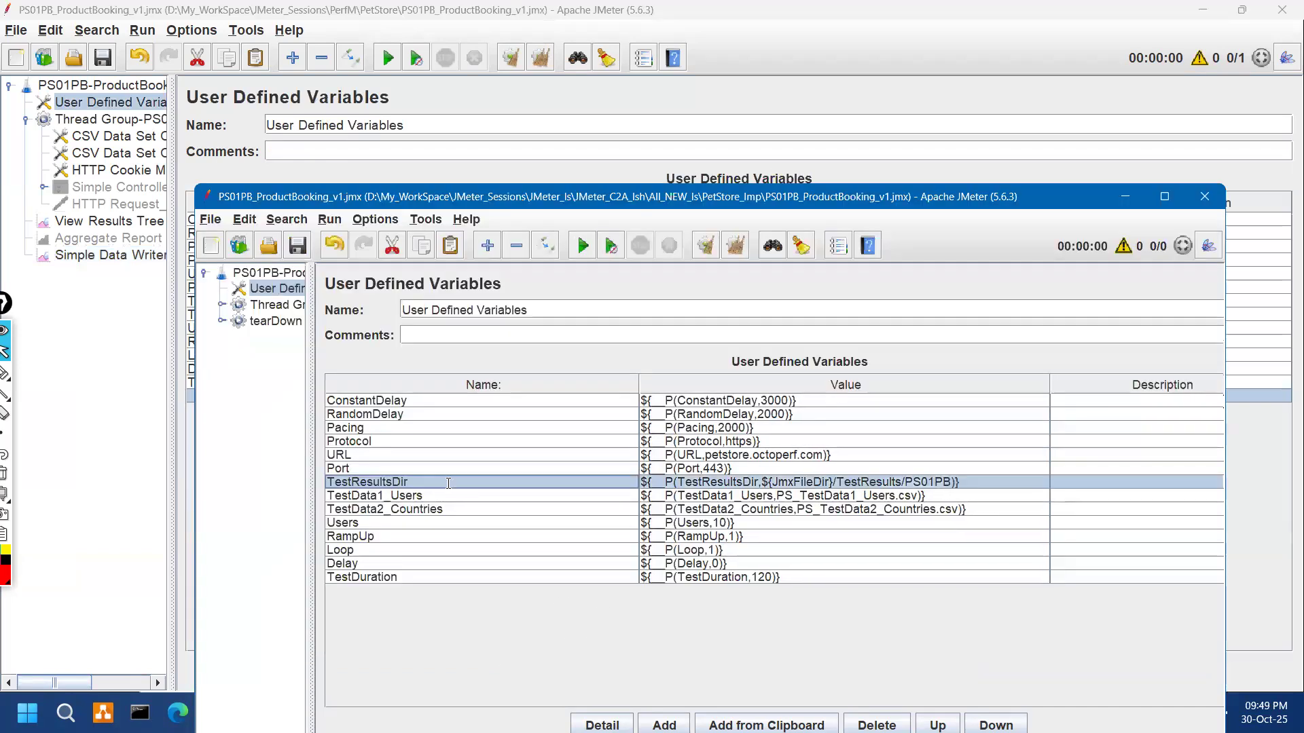
{"action": "key", "text": "alt+Tab"}
{"action": "double_click", "coordinate": [258, 395]}
{"action": "type", "text": "TestResultsDir"}
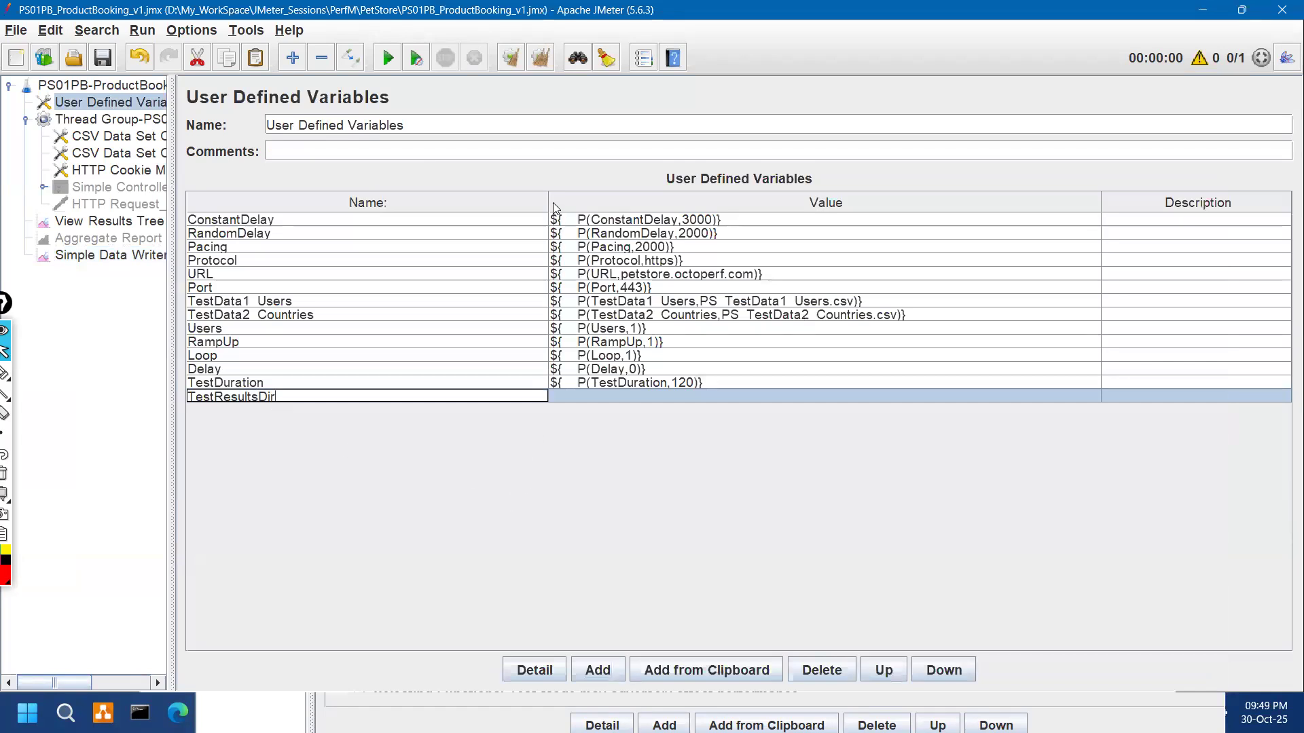
{"action": "left_click_drag", "start_coordinate": [547, 200], "coordinate": [436, 378]}
Step: Set TestResultsDir's value to ${JmxFileDir} and minimize the reference plan window
{"action": "double_click", "coordinate": [455, 396]}
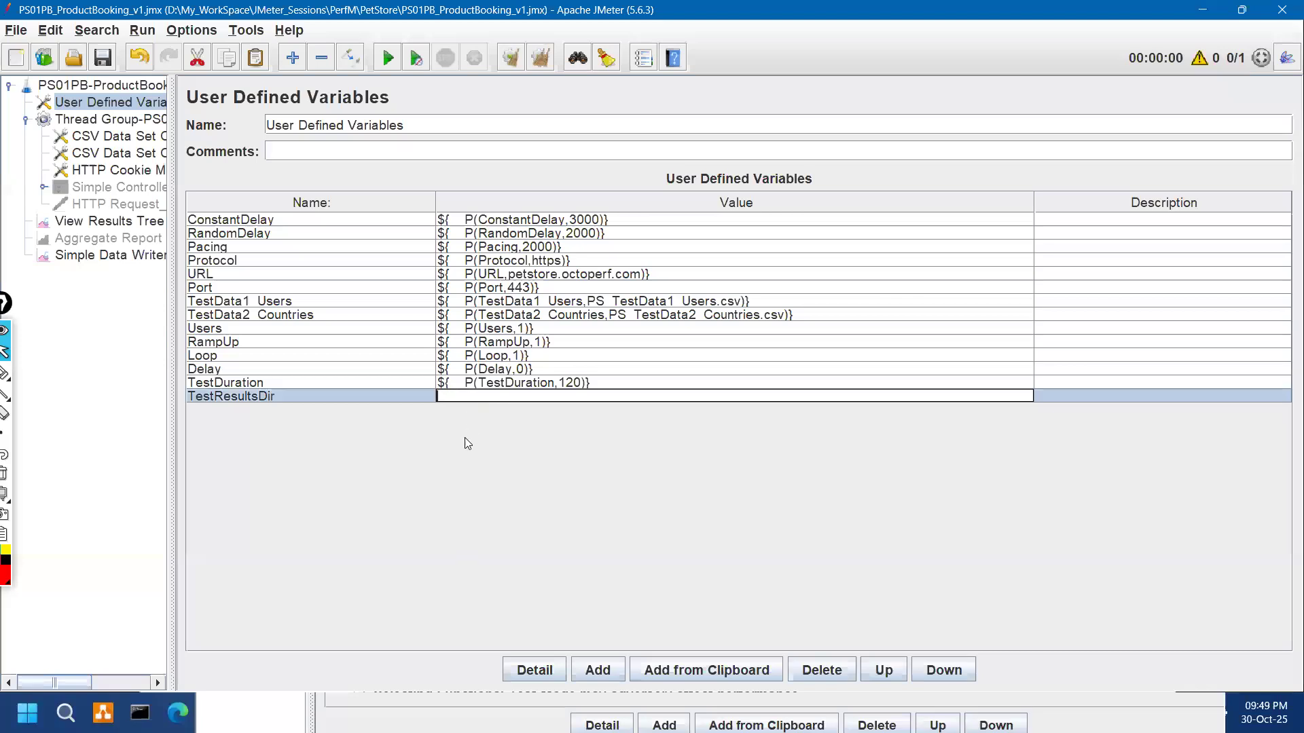
{"action": "type", "text": "${v"}
{"action": "key", "text": "BackSpace"}
{"action": "type", "text": "TestResultsDir"}
{"action": "type", "text": "}"}
{"action": "left_click", "coordinate": [126, 87]}
{"action": "left_click", "coordinate": [281, 219]}
{"action": "double_click", "coordinate": [282, 218]}
{"action": "key", "text": "ctrl+c"}
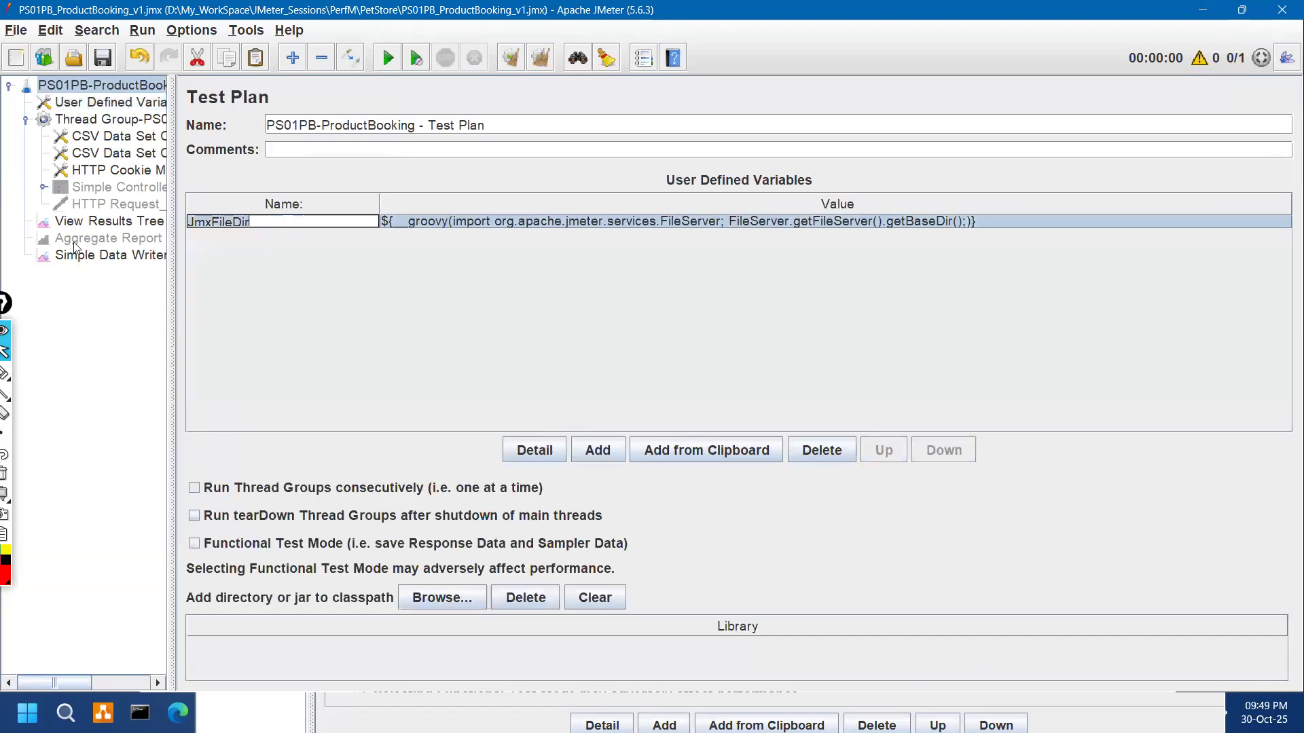
{"action": "left_click", "coordinate": [107, 223]}
{"action": "left_click", "coordinate": [147, 105]}
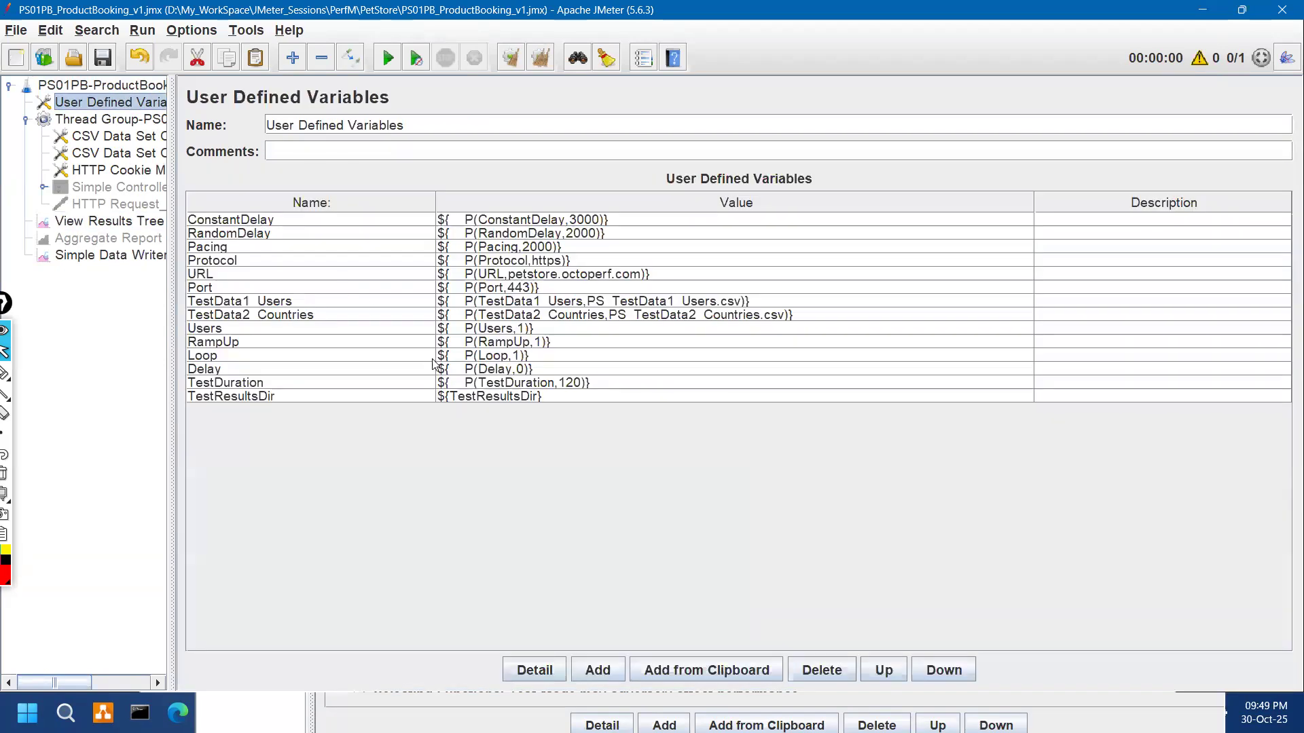
{"action": "double_click", "coordinate": [491, 395]}
{"action": "key", "text": "ctrl+v"}
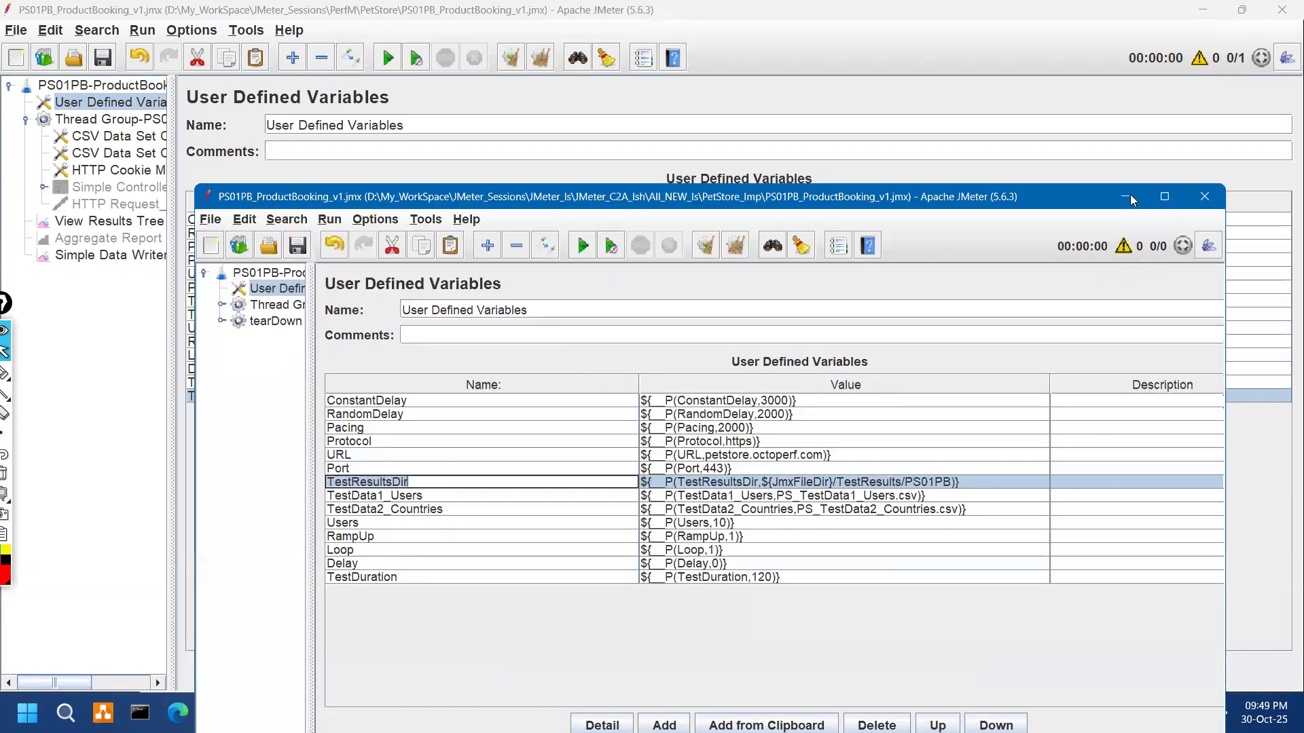
{"action": "left_click", "coordinate": [1129, 195]}
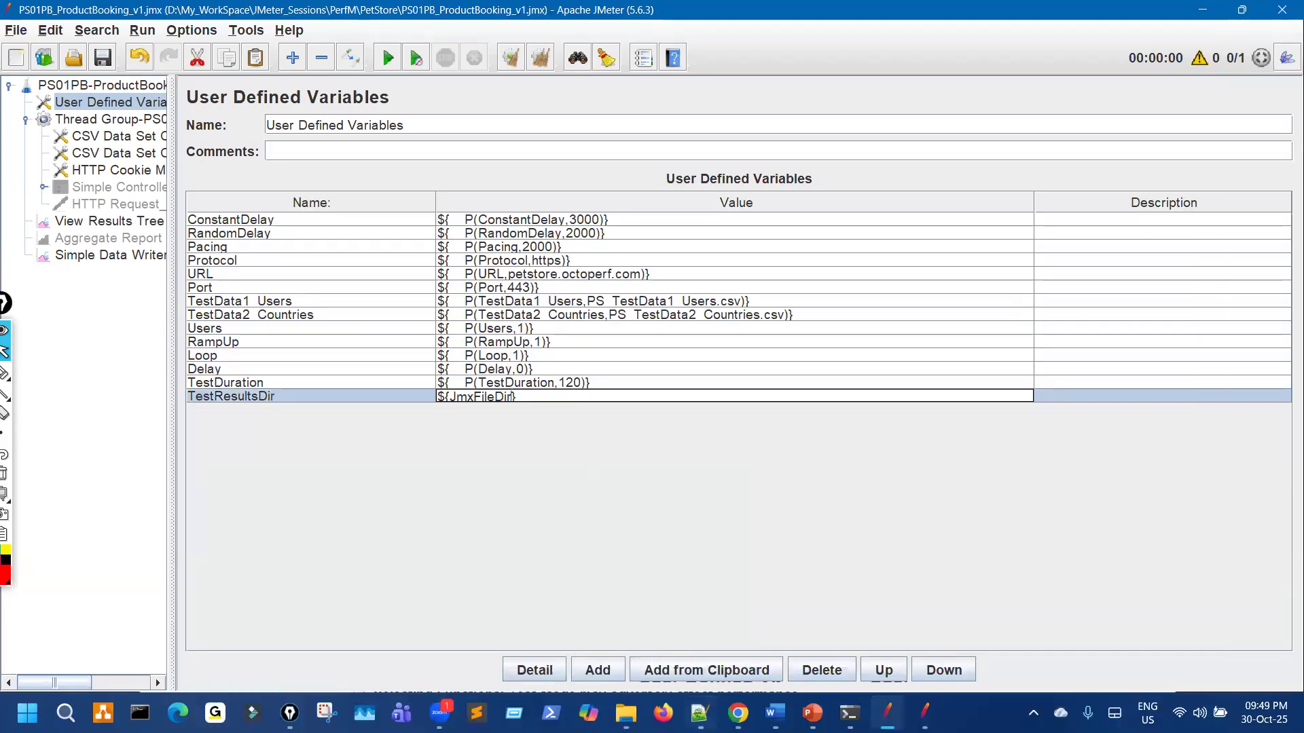
Step: Browse to PerfM\PetStore\TestResults in File Explorer to find the PS01PB subfolder, then return to JMeter
{"action": "key", "text": "alt+Tab"}
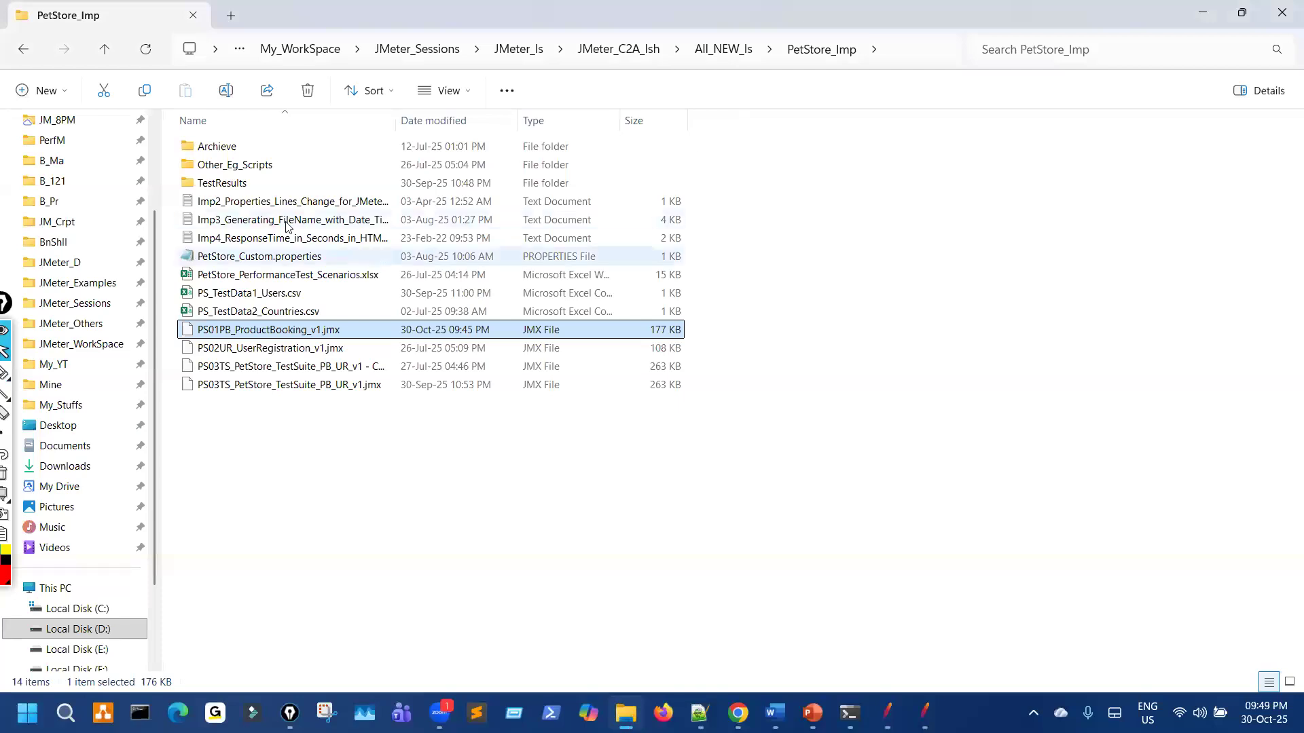
{"action": "left_click", "coordinate": [70, 144]}
{"action": "double_click", "coordinate": [227, 163]}
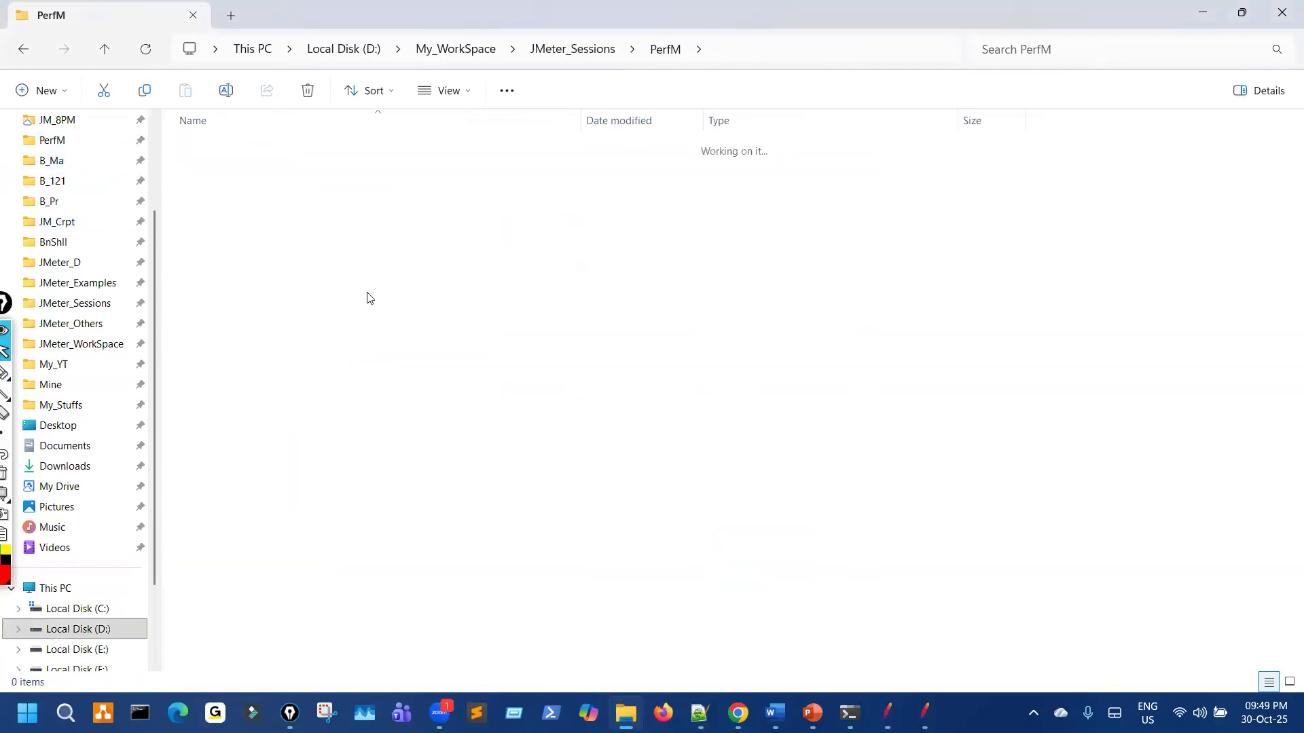
{"action": "left_click_drag", "start_coordinate": [715, 63], "coordinate": [772, 54]}
{"action": "left_click_drag", "start_coordinate": [314, 297], "coordinate": [372, 288]}
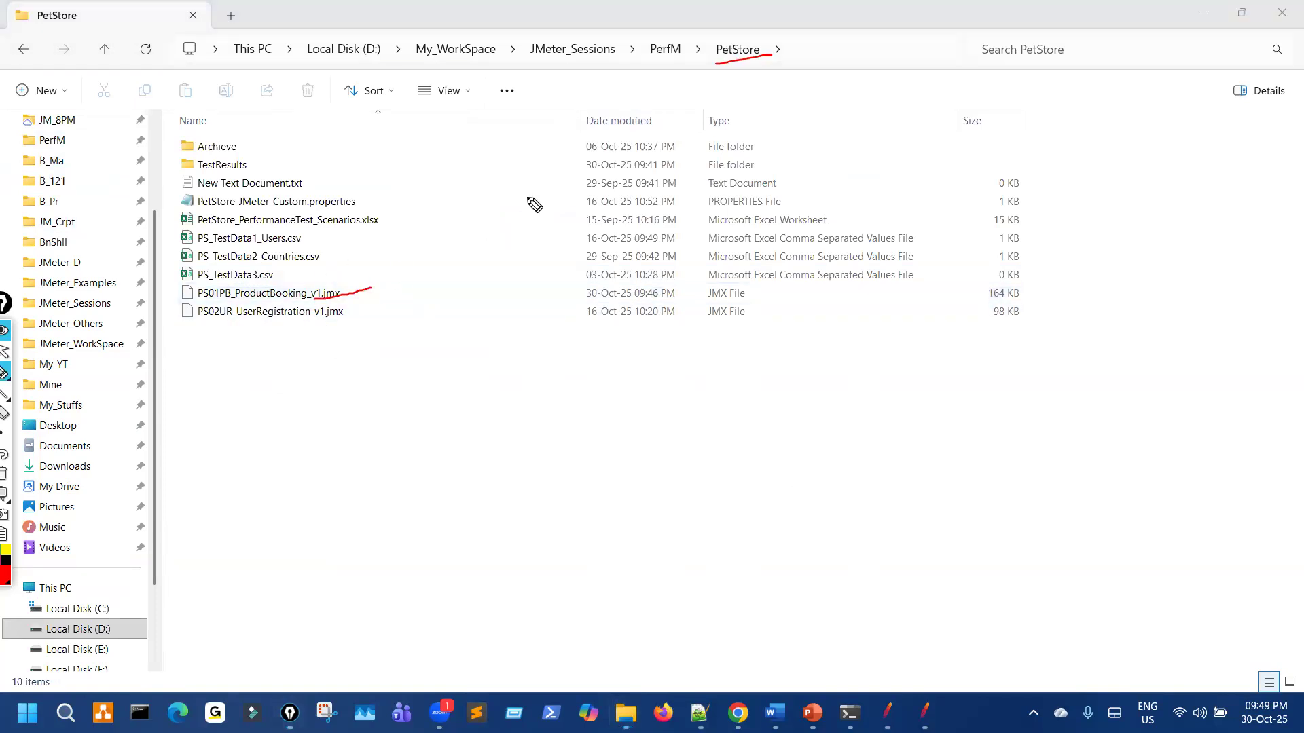
{"action": "left_click_drag", "start_coordinate": [294, 65], "coordinate": [759, 53]}
{"action": "mouse_move", "coordinate": [350, 283]}
{"action": "left_mouse_down"}
{"action": "mouse_move", "coordinate": [365, 285]}
{"action": "mouse_move", "coordinate": [351, 290]}
{"action": "left_mouse_up"}
{"action": "mouse_move", "coordinate": [207, 160]}
{"action": "left_mouse_down"}
{"action": "mouse_move", "coordinate": [195, 179]}
{"action": "mouse_move", "coordinate": [231, 161]}
{"action": "left_mouse_up"}
{"action": "key", "text": "ctrl+shift+7"}
{"action": "key", "text": "ctrl+shift+2"}
{"action": "left_click", "coordinate": [226, 169]}
{"action": "double_click", "coordinate": [226, 169]}
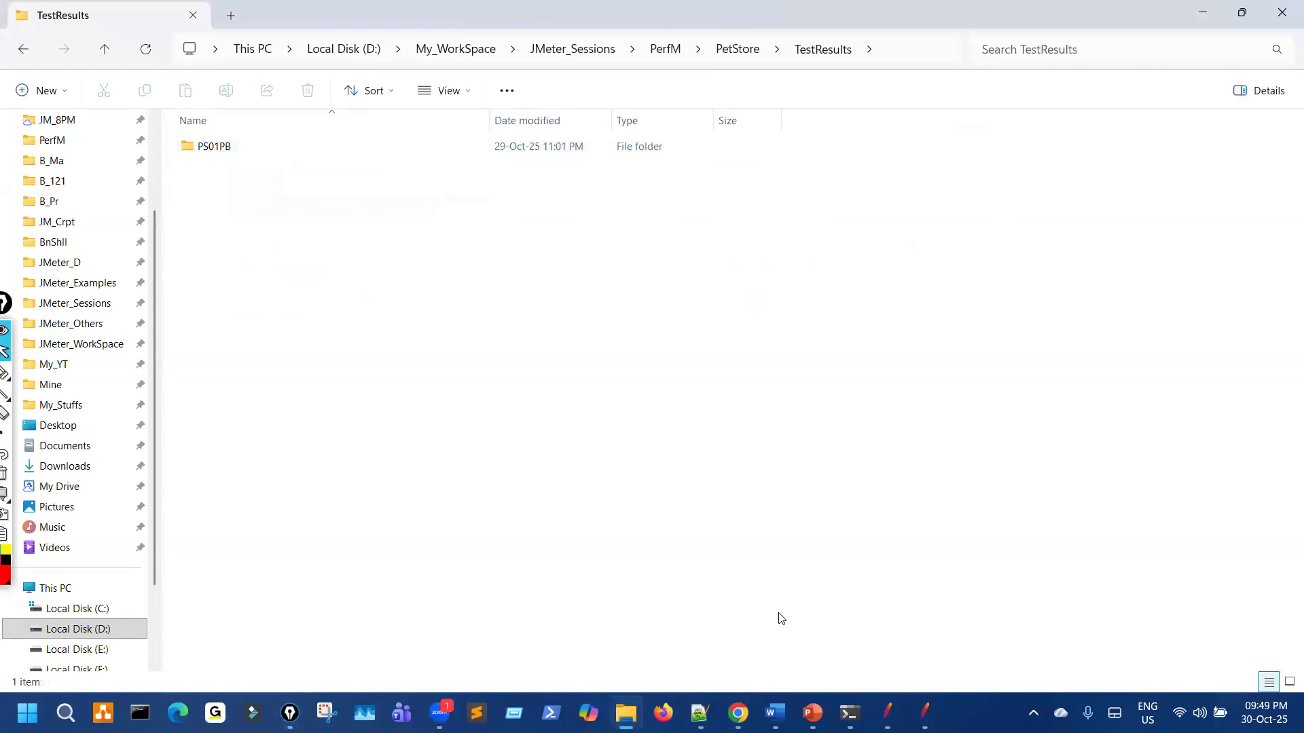
{"action": "key", "text": "alt+Tab"}
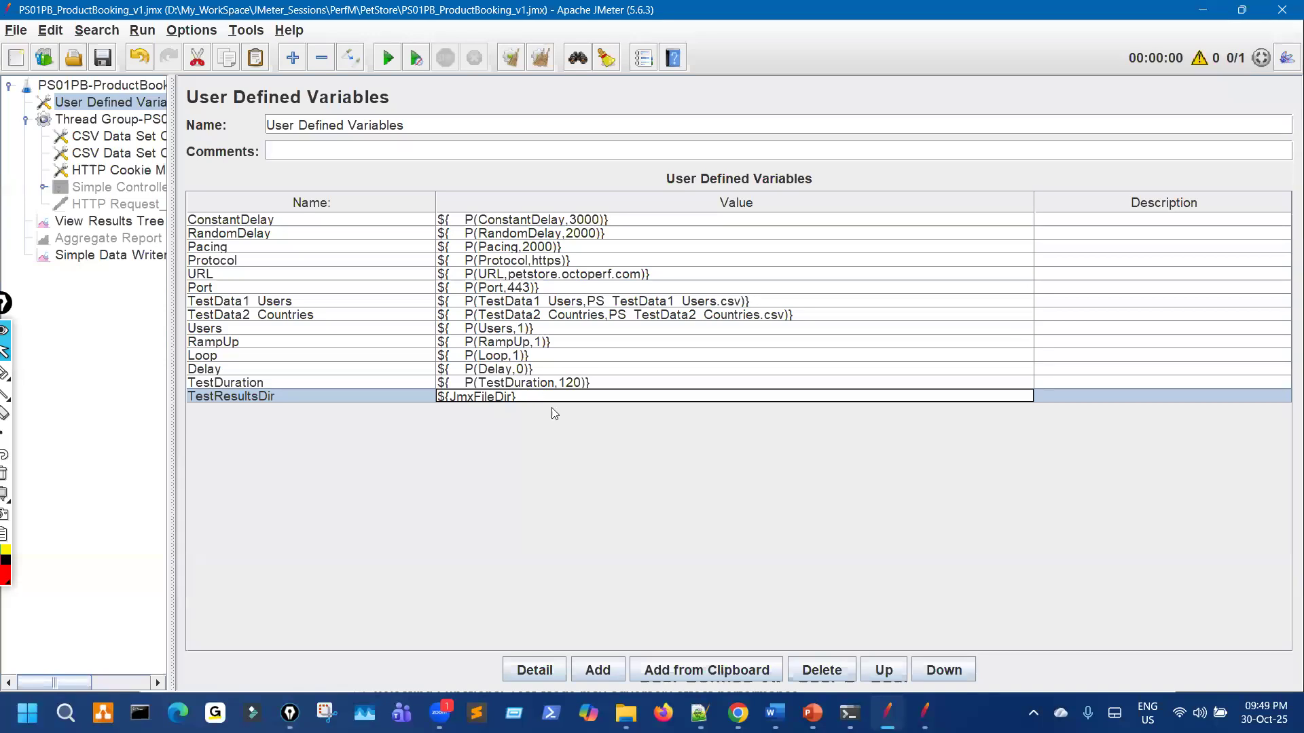
Step: Append \TestResults\PS01PB from the Simple Data Writer filename to TestResultsDir's ${JmxFileDir} value
{"action": "left_click", "coordinate": [144, 257]}
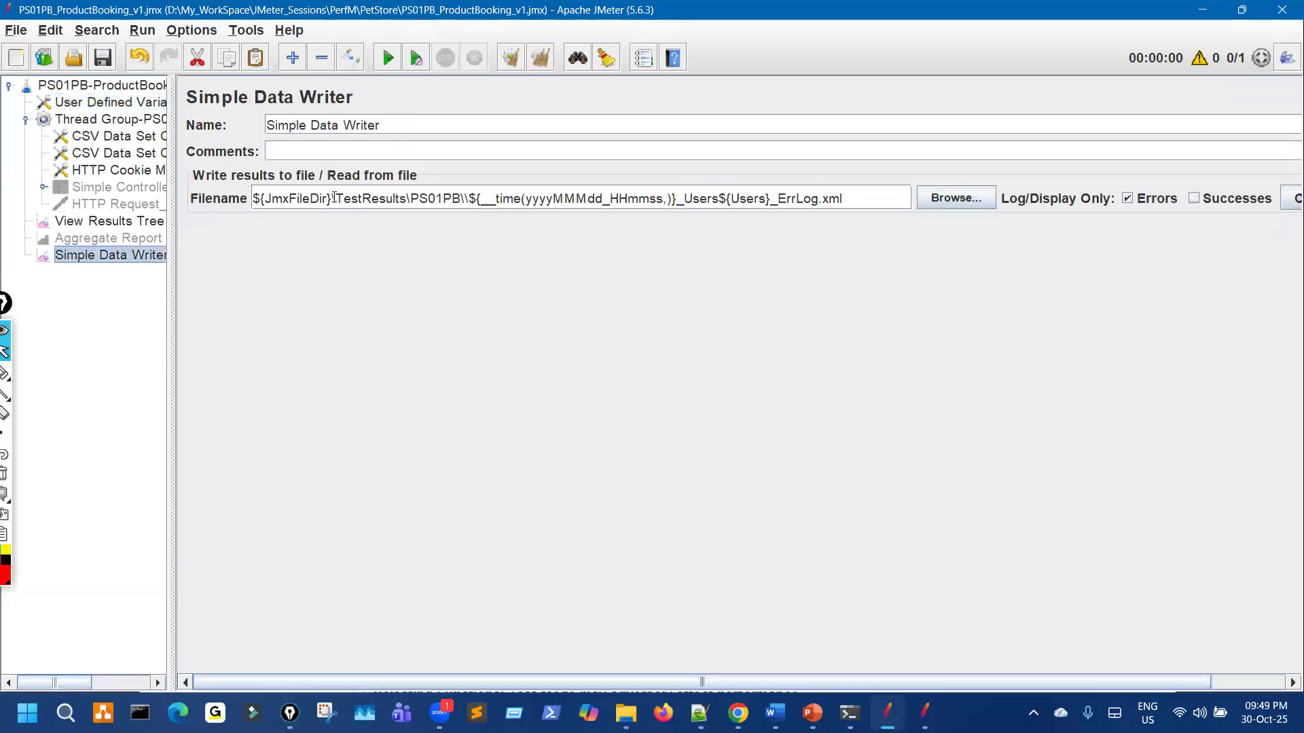
{"action": "left_click_drag", "start_coordinate": [331, 198], "coordinate": [460, 197]}
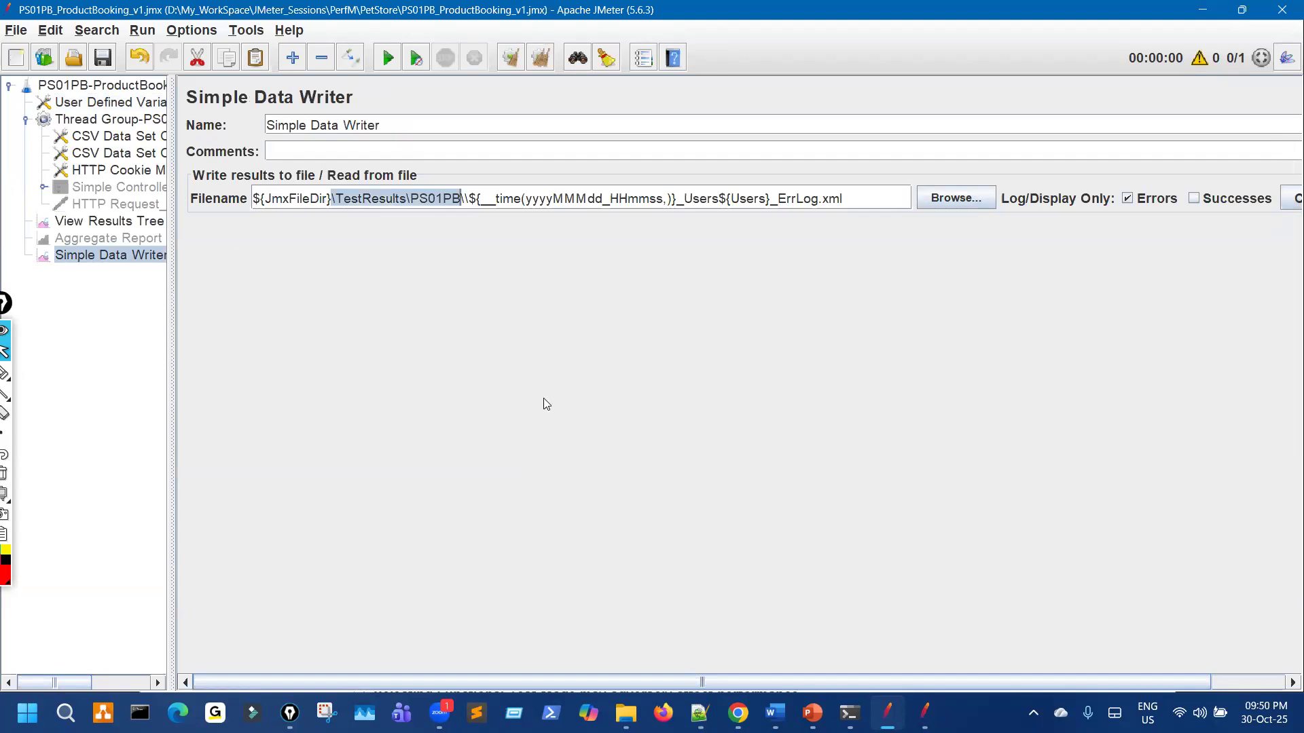
{"action": "type", "text": "\\TestResults\\PS01PB"}
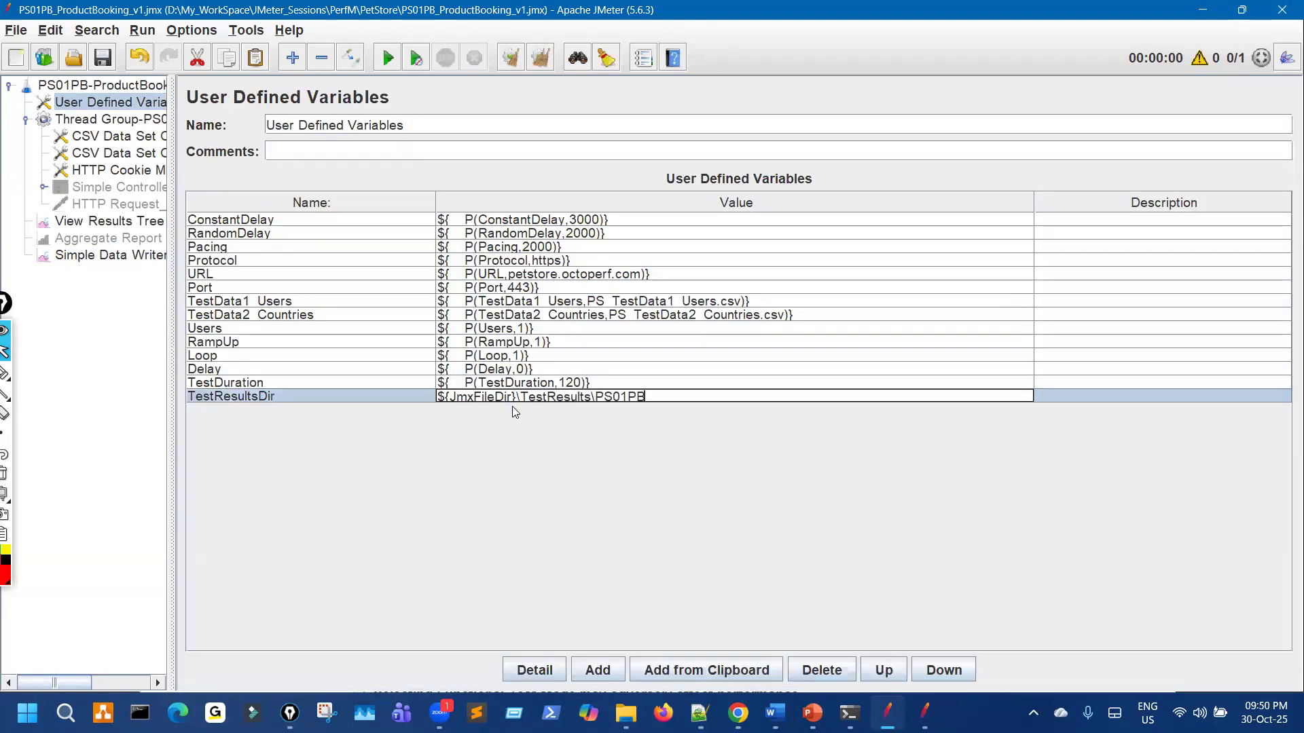
{"action": "mouse_move", "coordinate": [484, 419]}
{"action": "left_mouse_down"}
{"action": "mouse_move", "coordinate": [637, 416]}
{"action": "mouse_move", "coordinate": [657, 396]}
{"action": "mouse_move", "coordinate": [578, 380]}
{"action": "mouse_move", "coordinate": [447, 416]}
{"action": "left_mouse_up"}
{"action": "mouse_move", "coordinate": [501, 526]}
{"action": "left_mouse_down"}
{"action": "mouse_move", "coordinate": [520, 425]}
{"action": "mouse_move", "coordinate": [542, 445]}
{"action": "left_mouse_up"}
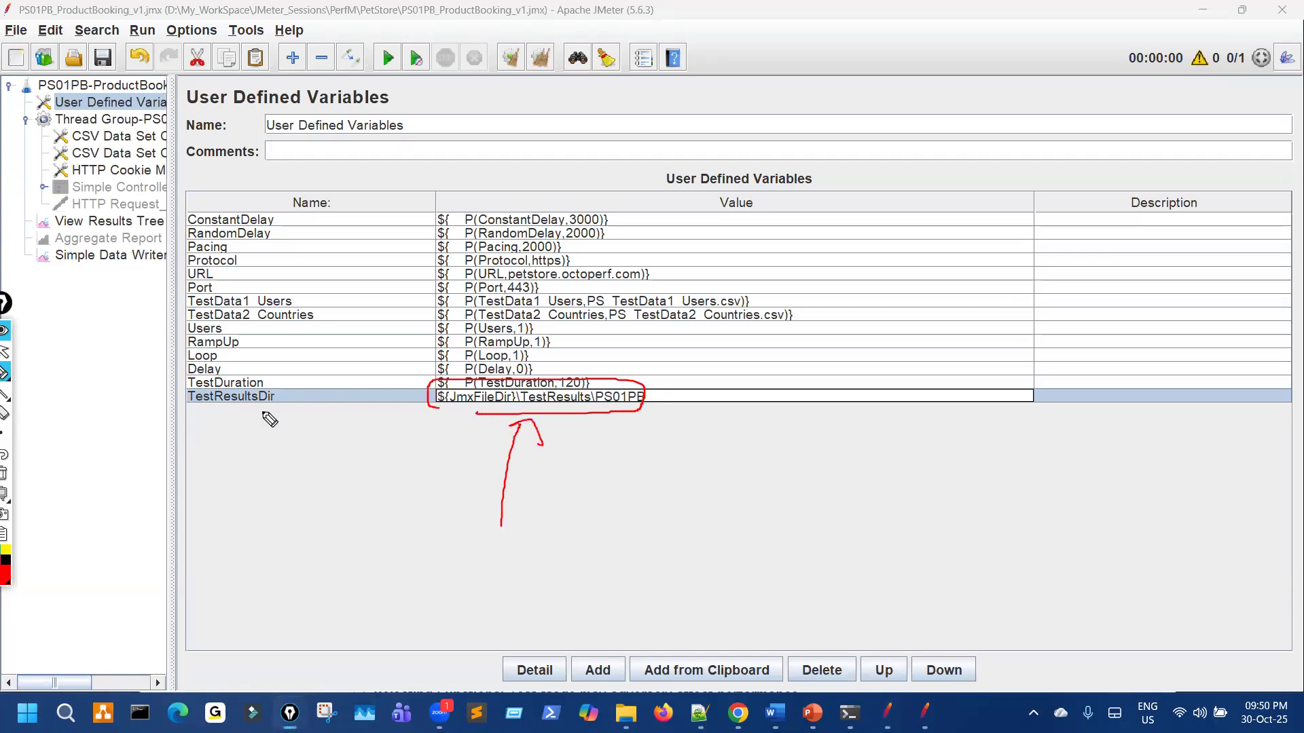
{"action": "left_click", "coordinate": [415, 224]}
{"action": "left_click_drag", "start_coordinate": [415, 224], "coordinate": [444, 208]}
{"action": "key", "text": "ctrl+shift+7"}
{"action": "left_click_drag", "start_coordinate": [529, 414], "coordinate": [633, 414]}
{"action": "key", "text": "ctrl+shift+7"}
{"action": "key", "text": "ctrl+shift+2"}
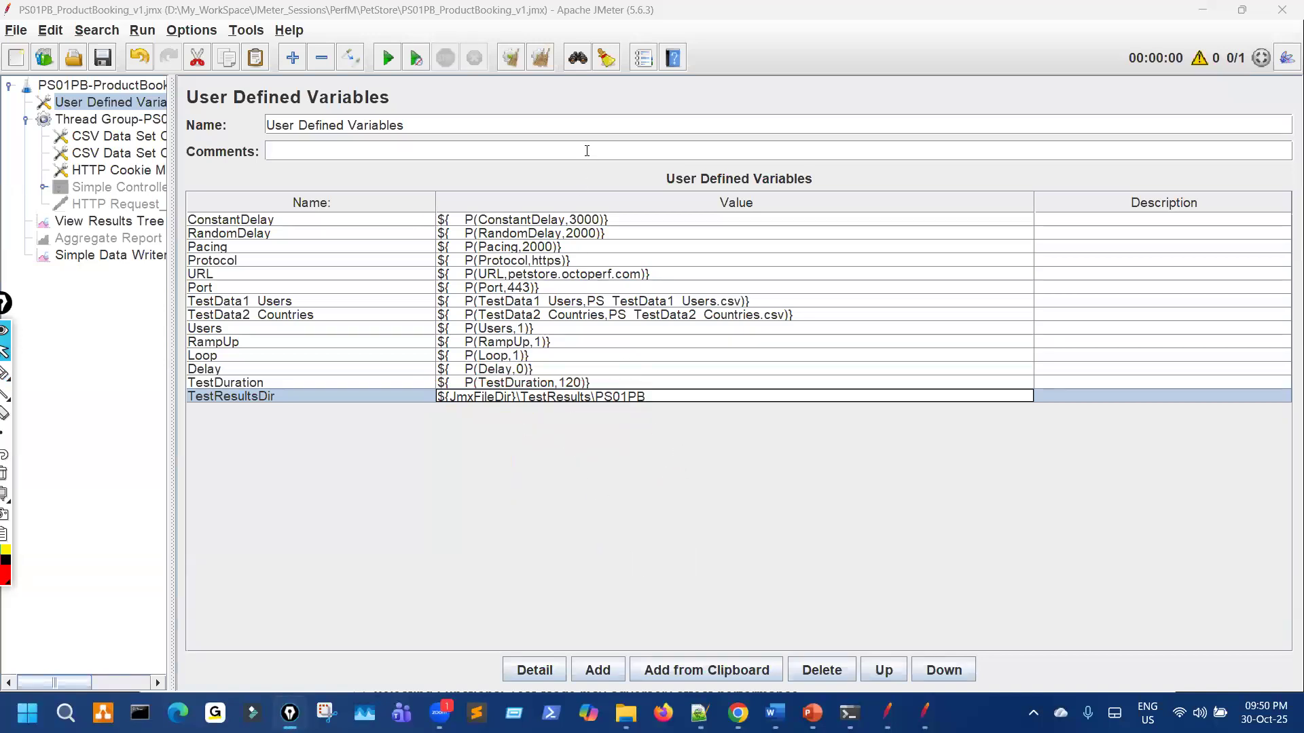
Step: Select the __P property function in the Function Helper
{"action": "left_click", "coordinate": [642, 60]}
{"action": "left_click", "coordinate": [707, 158]}
{"action": "scroll", "coordinate": [631, 265], "scroll_direction": "down", "scroll_amount": 2}
{"action": "scroll", "coordinate": [632, 264], "scroll_direction": "down", "scroll_amount": 3}
{"action": "scroll", "coordinate": [601, 207], "scroll_direction": "down", "scroll_amount": 2}
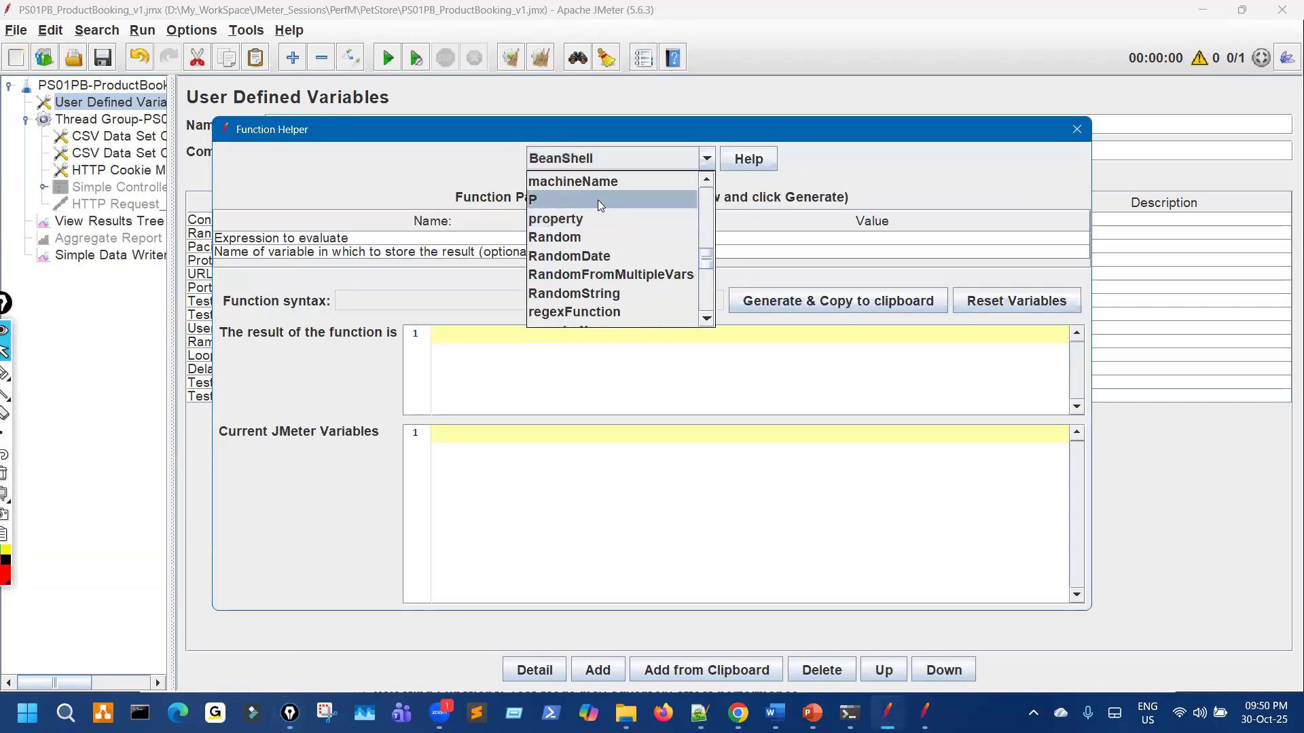
{"action": "left_click", "coordinate": [598, 200]}
{"action": "left_click_drag", "start_coordinate": [631, 129], "coordinate": [849, 205]}
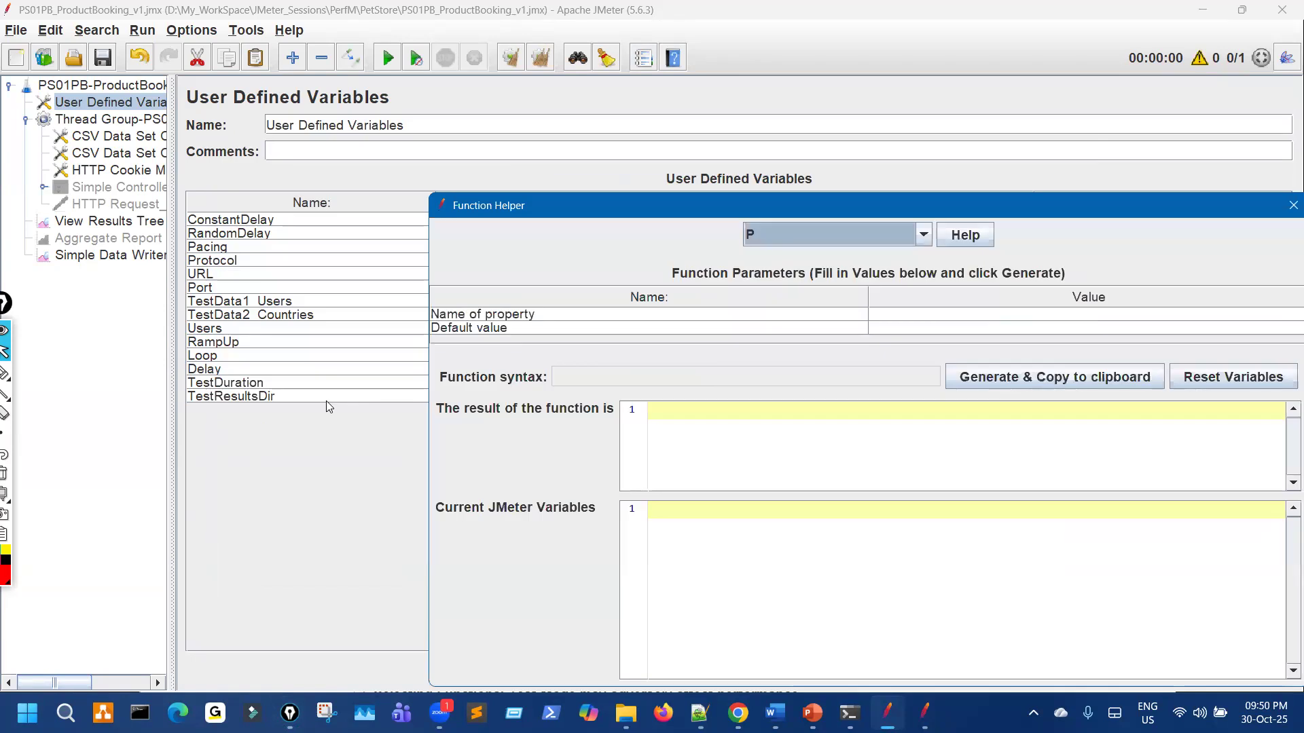
Step: Enter TestResultsDir as the __P property name
{"action": "double_click", "coordinate": [328, 400]}
{"action": "double_click", "coordinate": [336, 392]}
{"action": "key", "text": "ctrl+c"}
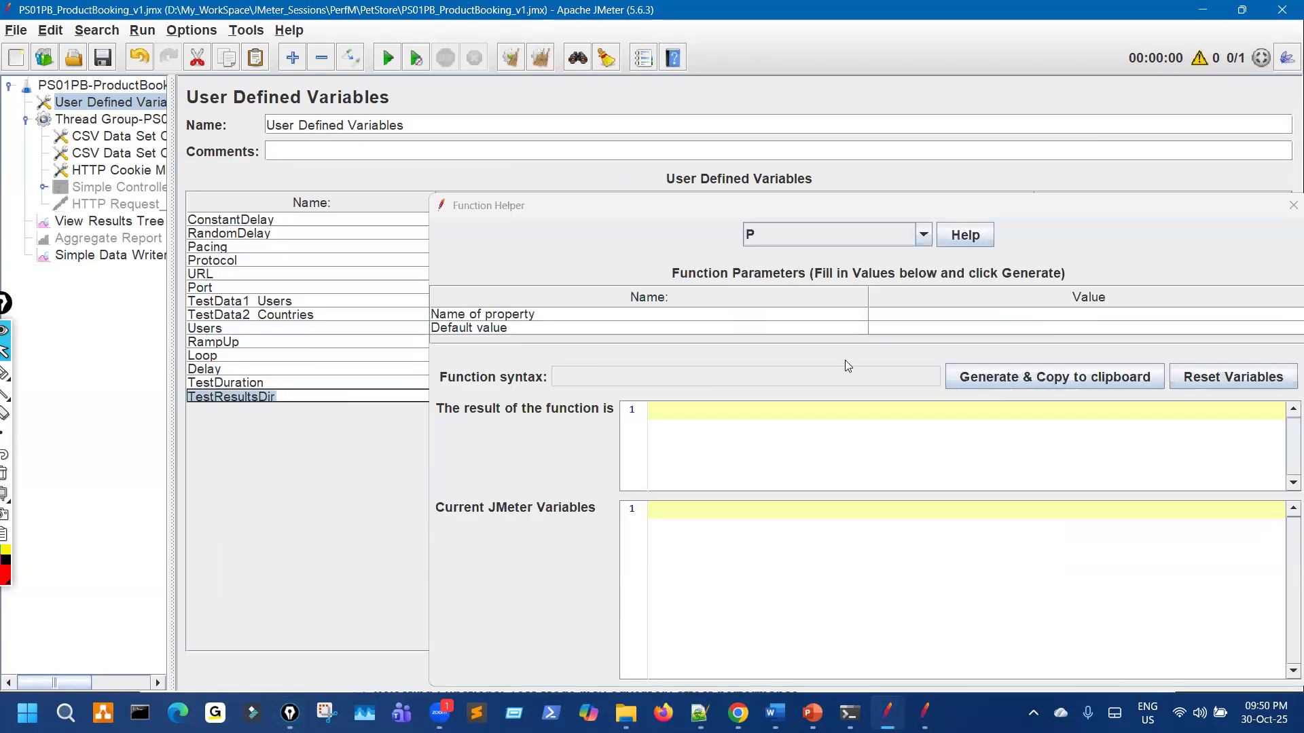
{"action": "left_click", "coordinate": [896, 317]}
{"action": "key", "text": "ctrl+v"}
{"action": "left_click_drag", "start_coordinate": [823, 210], "coordinate": [674, 476]}
Step: Default it to ${JmxFileDir}\TestResults\PS01PB, generate, and paste the __P call into TestResultsDir
{"action": "double_click", "coordinate": [676, 399]}
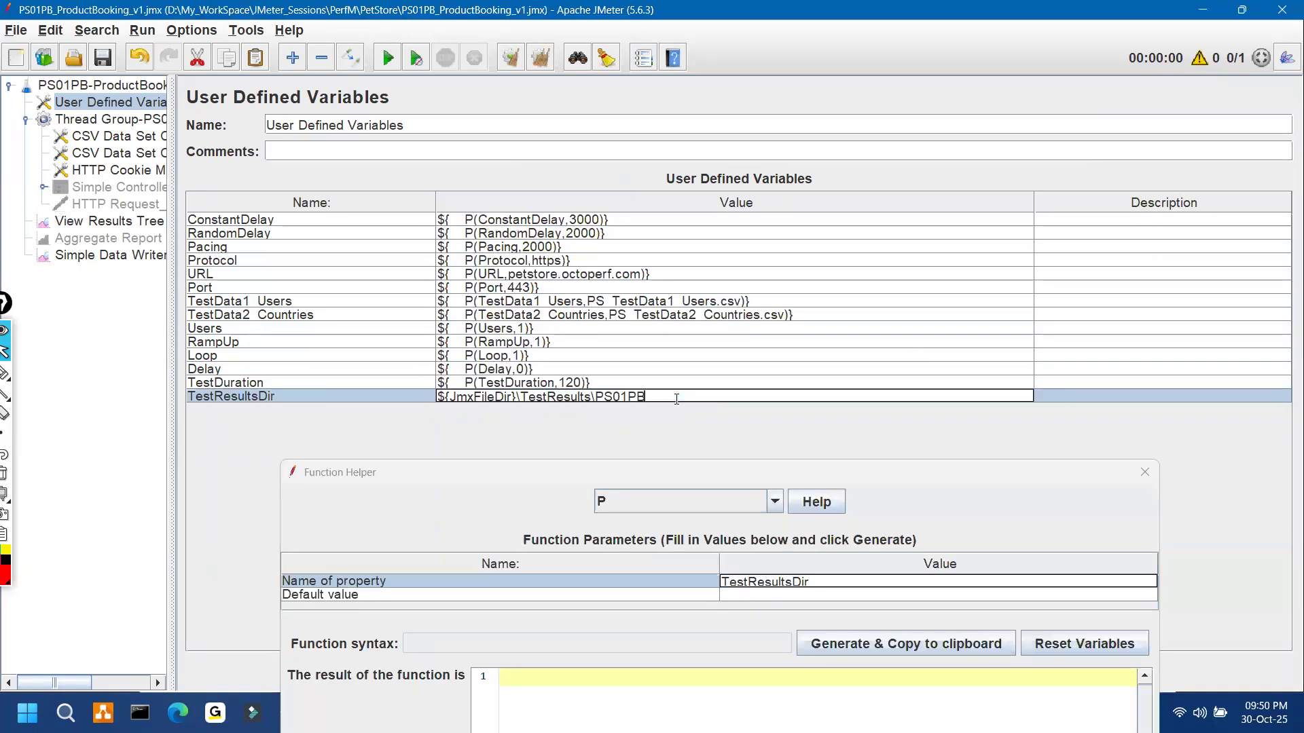
{"action": "key", "text": "ctrl+a"}
{"action": "key", "text": "ctrl+c"}
{"action": "left_click", "coordinate": [773, 596]}
{"action": "type", "text": "v"}
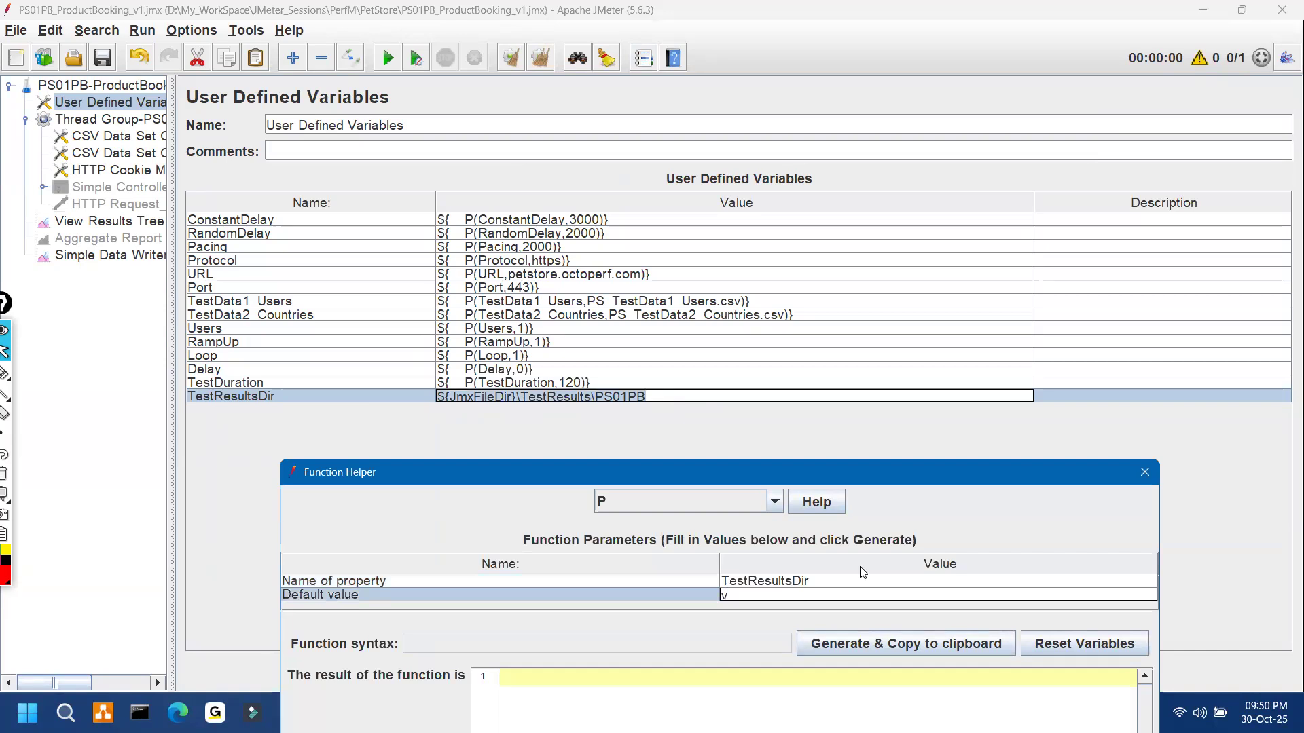
{"action": "key", "text": "ctrl+v"}
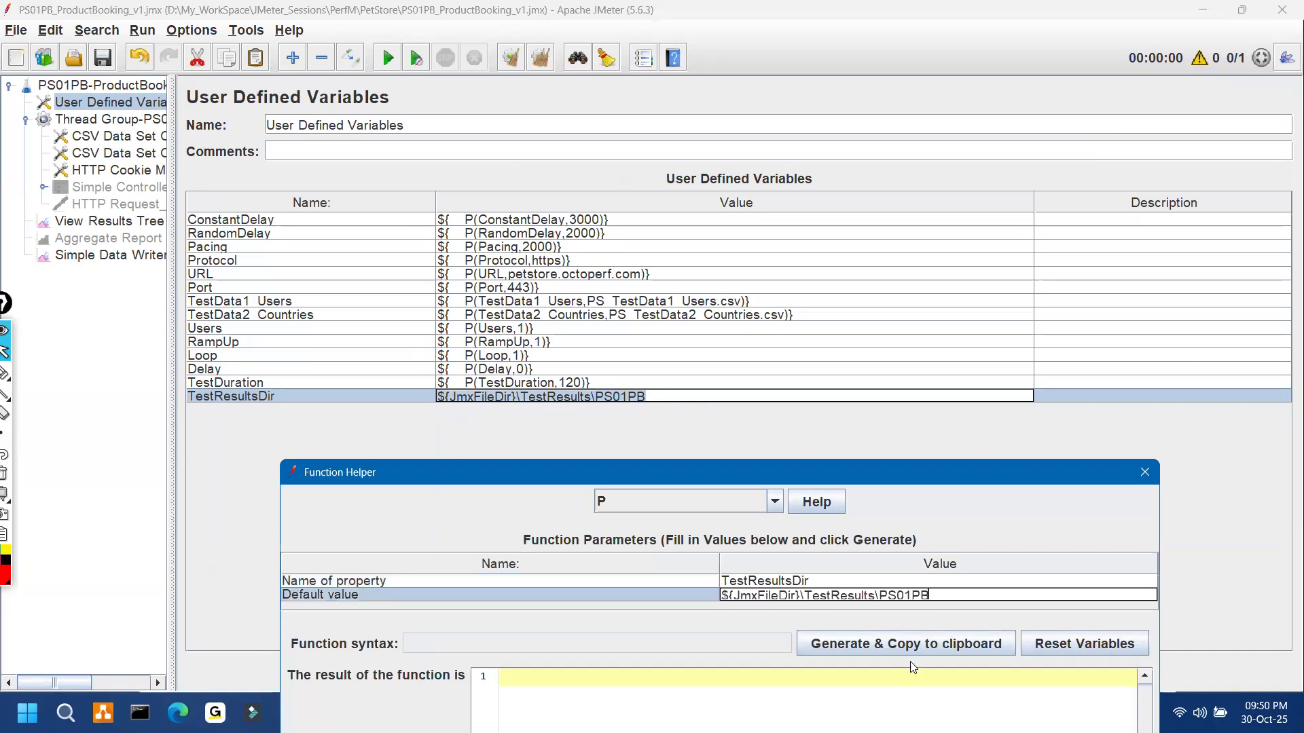
{"action": "left_click", "coordinate": [912, 652]}
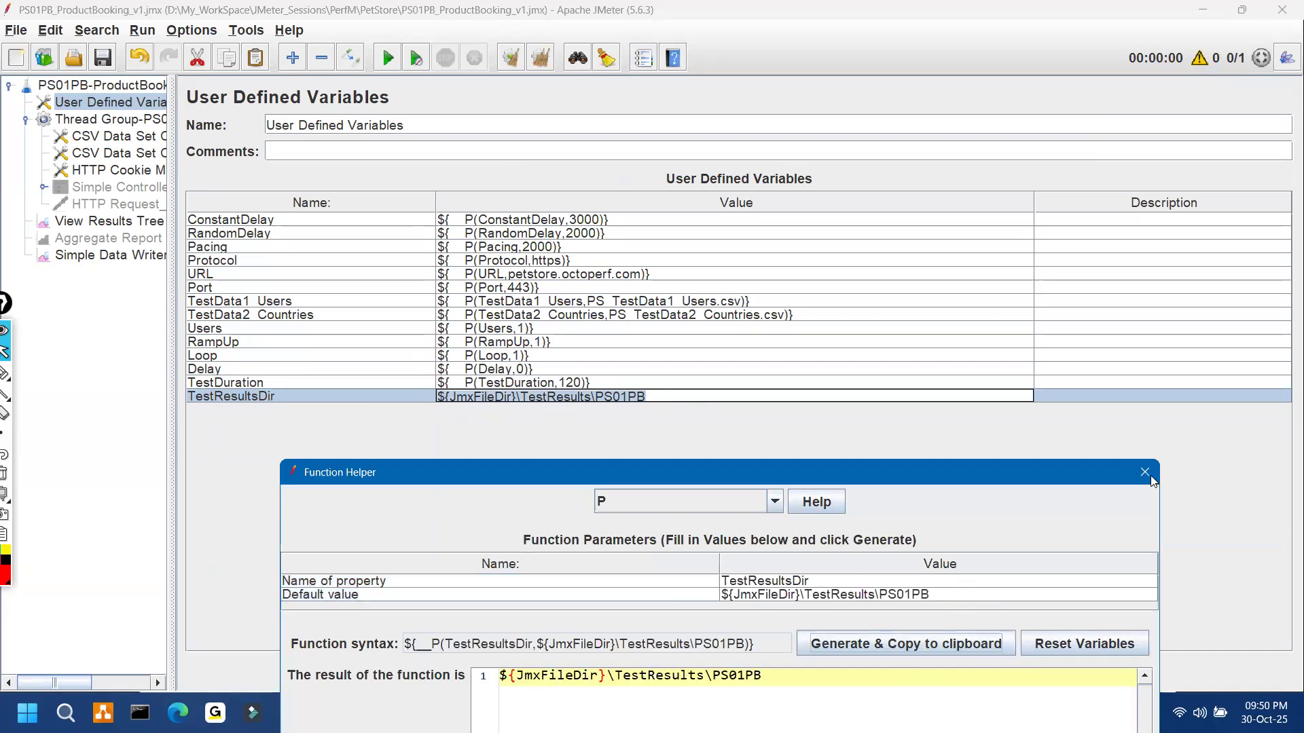
{"action": "left_click", "coordinate": [671, 396]}
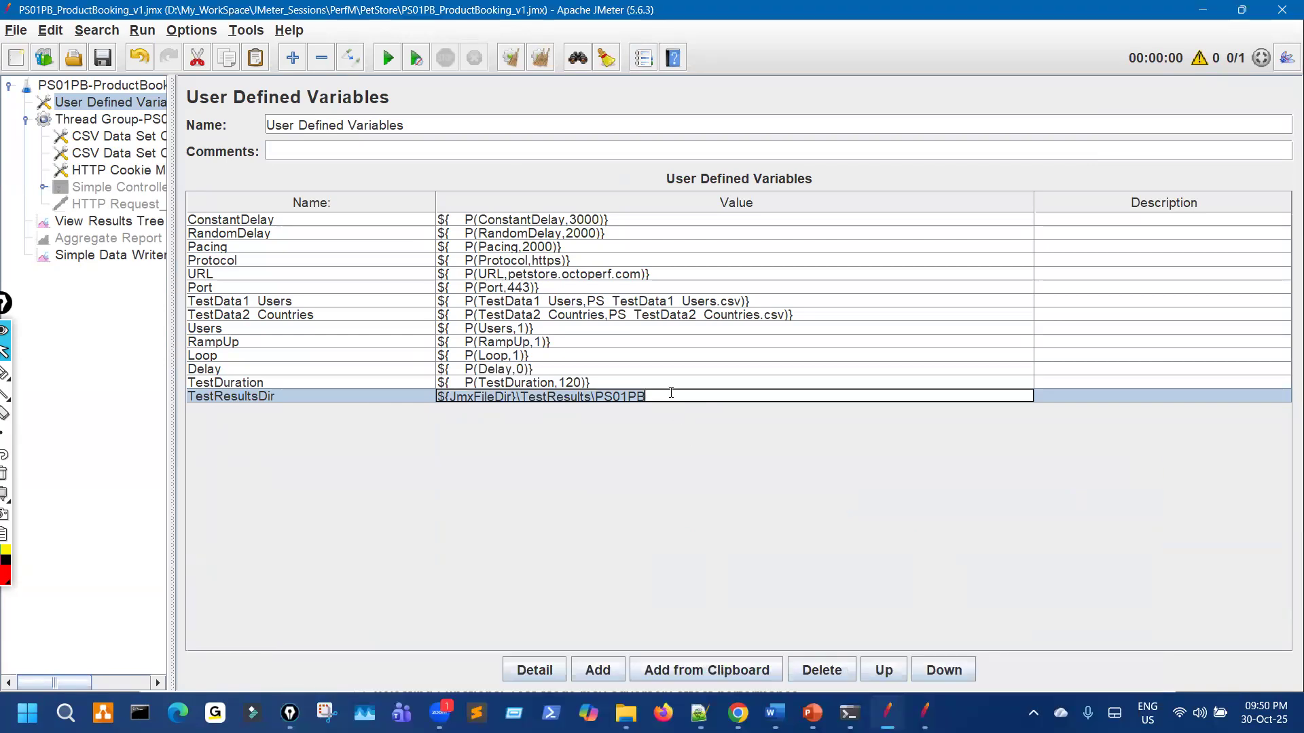
{"action": "key", "text": "ctrl+a"}
{"action": "type", "text": "${__P(TestResultsDir,${JmxFileDir}\\TestResults\\PS01PB)}"}
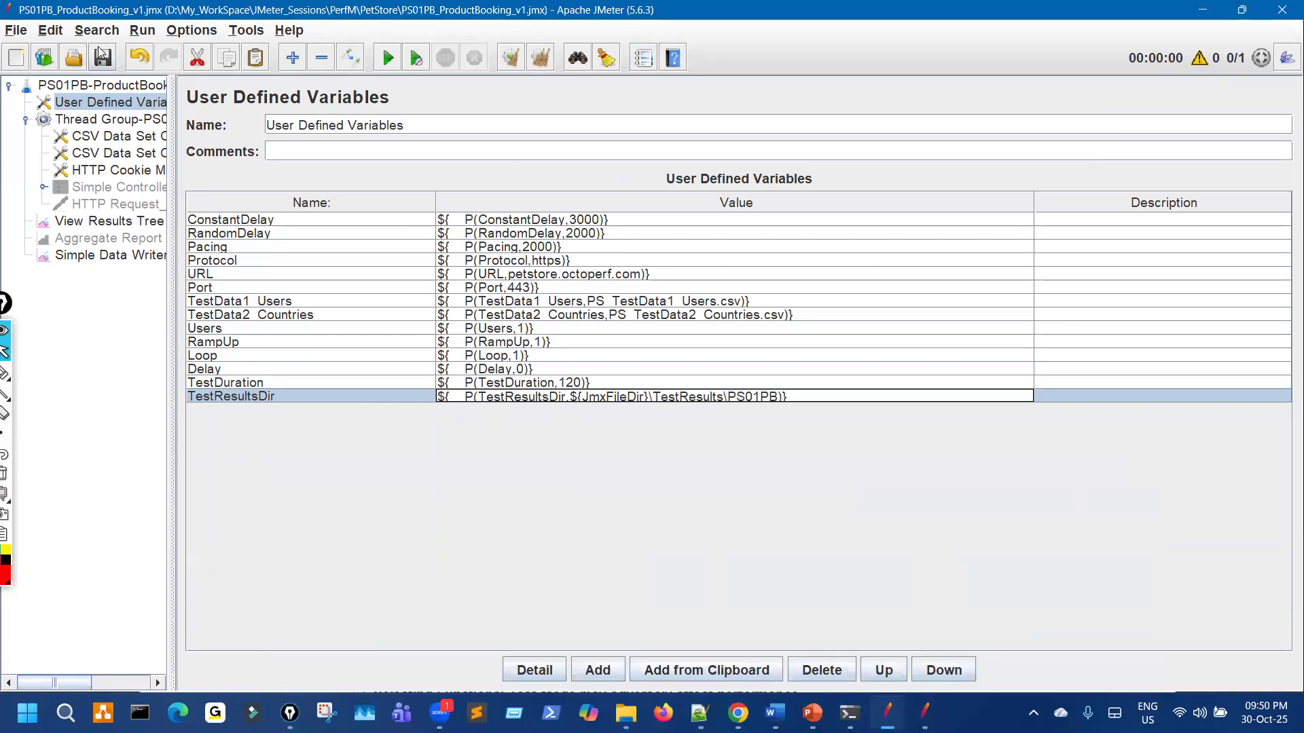
Step: Commit the TestResultsDir value and compare it against the PetStore_Imp plan copy
{"action": "left_click", "coordinate": [775, 634]}
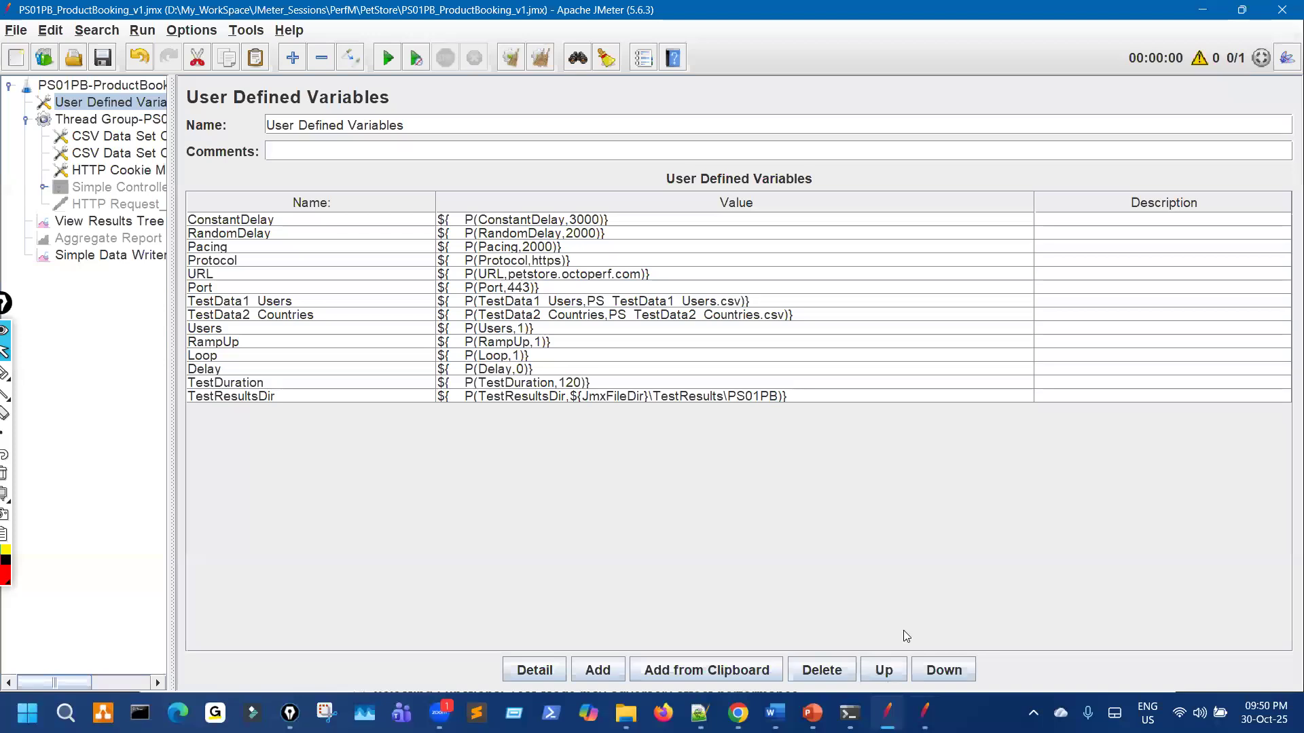
{"action": "left_click", "coordinate": [923, 711]}
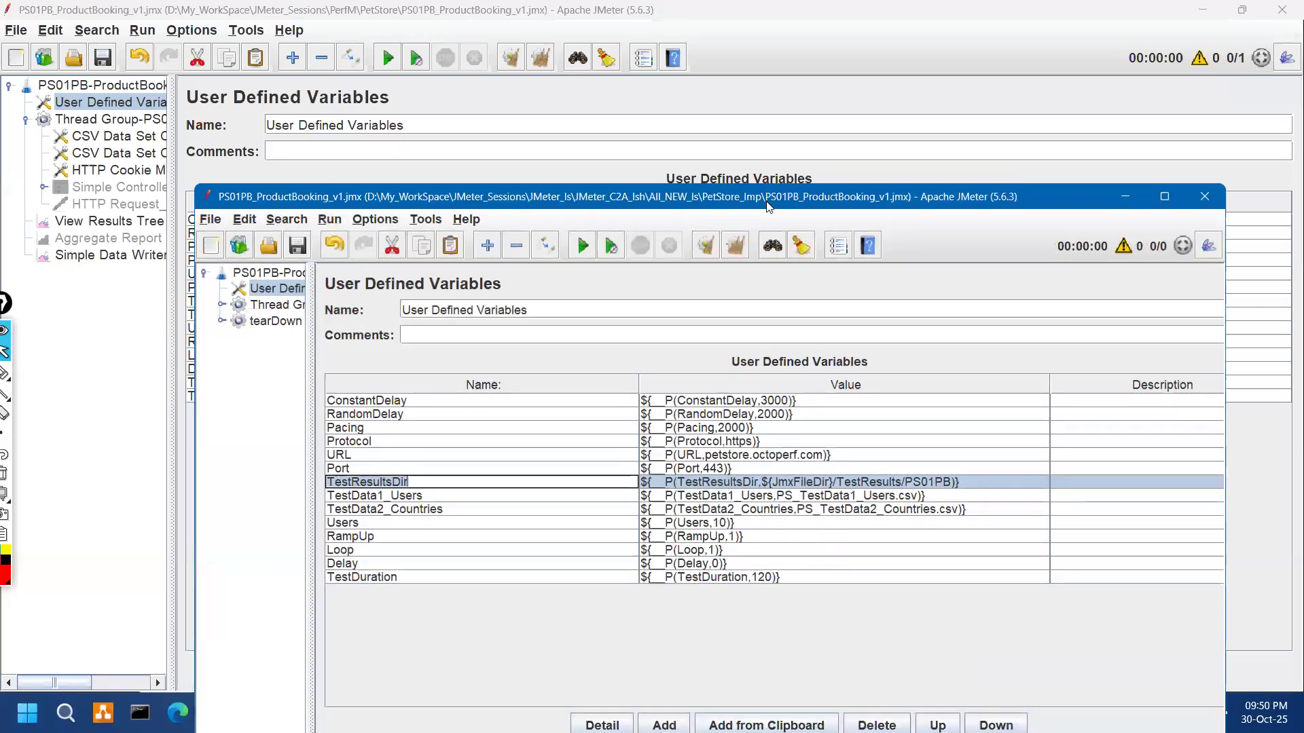
{"action": "left_click_drag", "start_coordinate": [706, 196], "coordinate": [688, 420]}
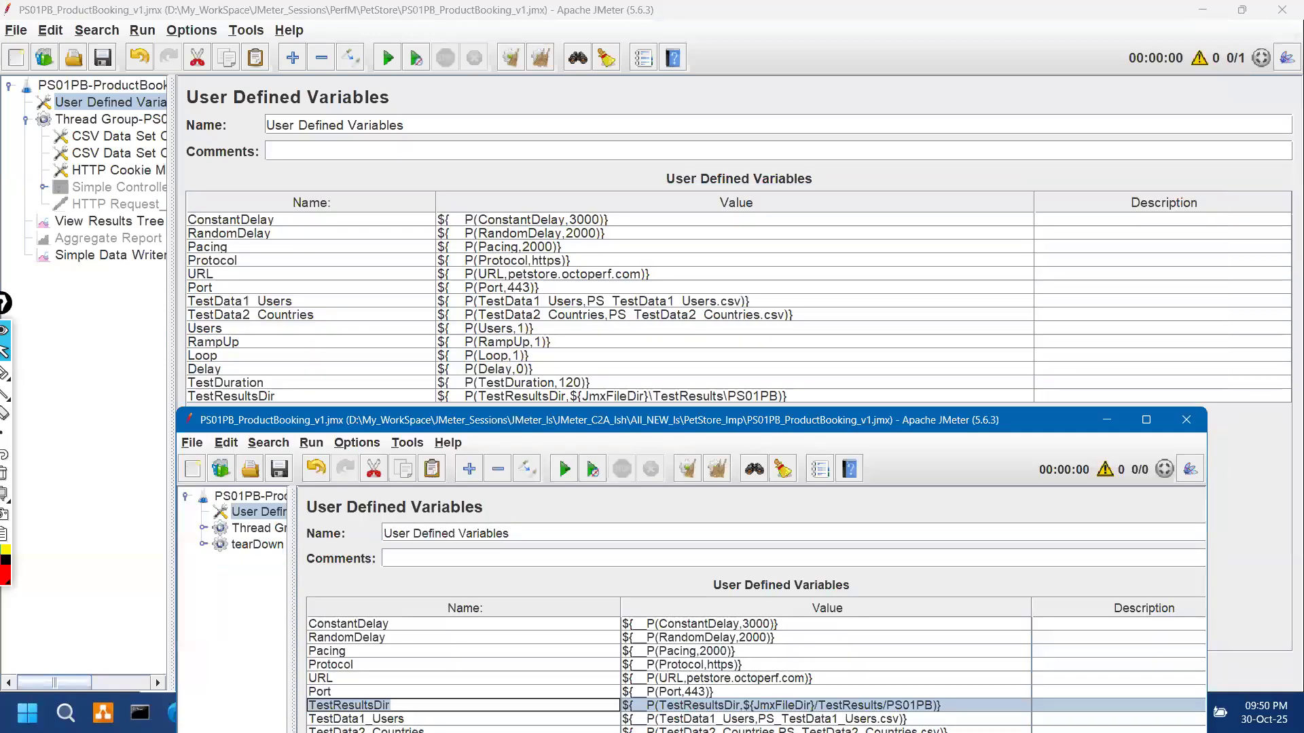
{"action": "key", "text": "ctrl+shift+3"}
{"action": "mouse_move", "coordinate": [720, 720]}
{"action": "left_mouse_down"}
{"action": "mouse_move", "coordinate": [954, 706]}
{"action": "mouse_move", "coordinate": [840, 684]}
{"action": "mouse_move", "coordinate": [741, 708]}
{"action": "left_mouse_up"}
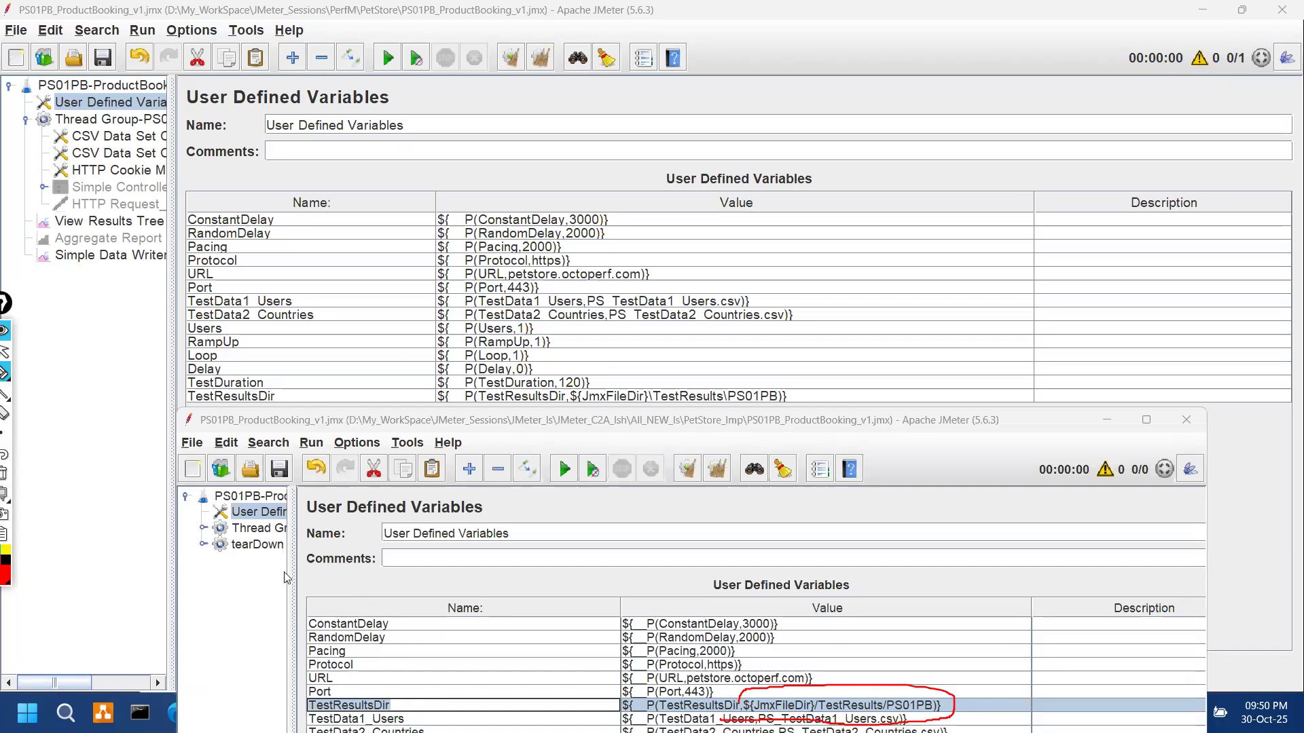
{"action": "key", "text": "ctrl+shift+7"}
{"action": "key", "text": "ctrl+shift+2"}
Step: Minimize the PetStore_Imp plan copy and switch to the Notepad++ notes
{"action": "left_click", "coordinate": [118, 496]}
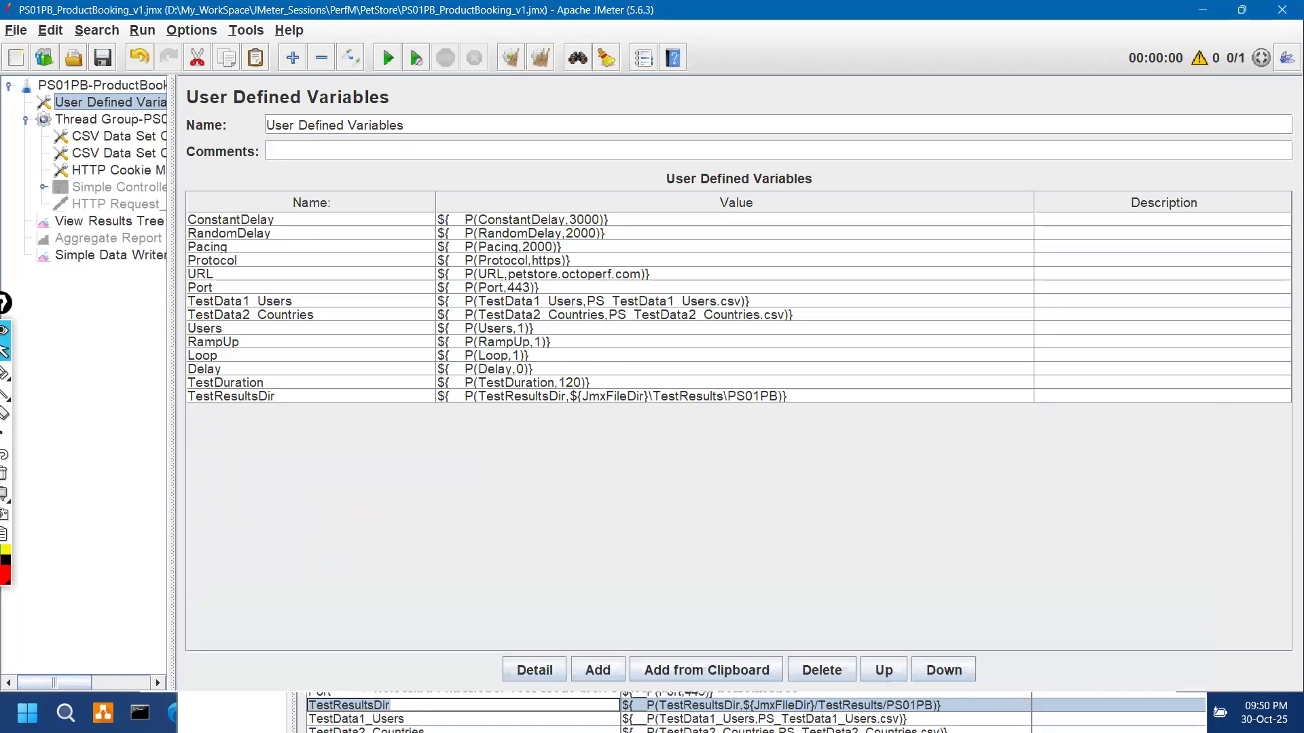
{"action": "key", "text": "alt+Tab"}
{"action": "left_click", "coordinate": [1102, 419]}
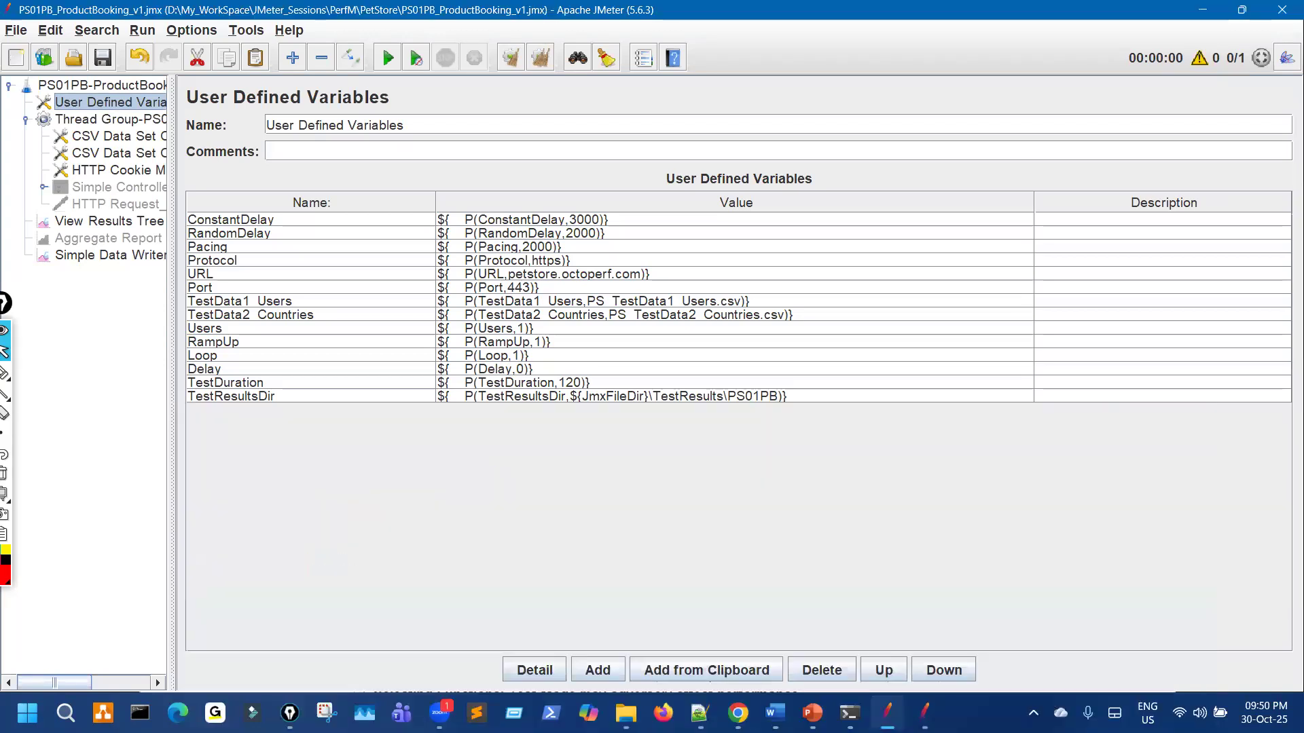
{"action": "key", "text": "alt+Tab"}
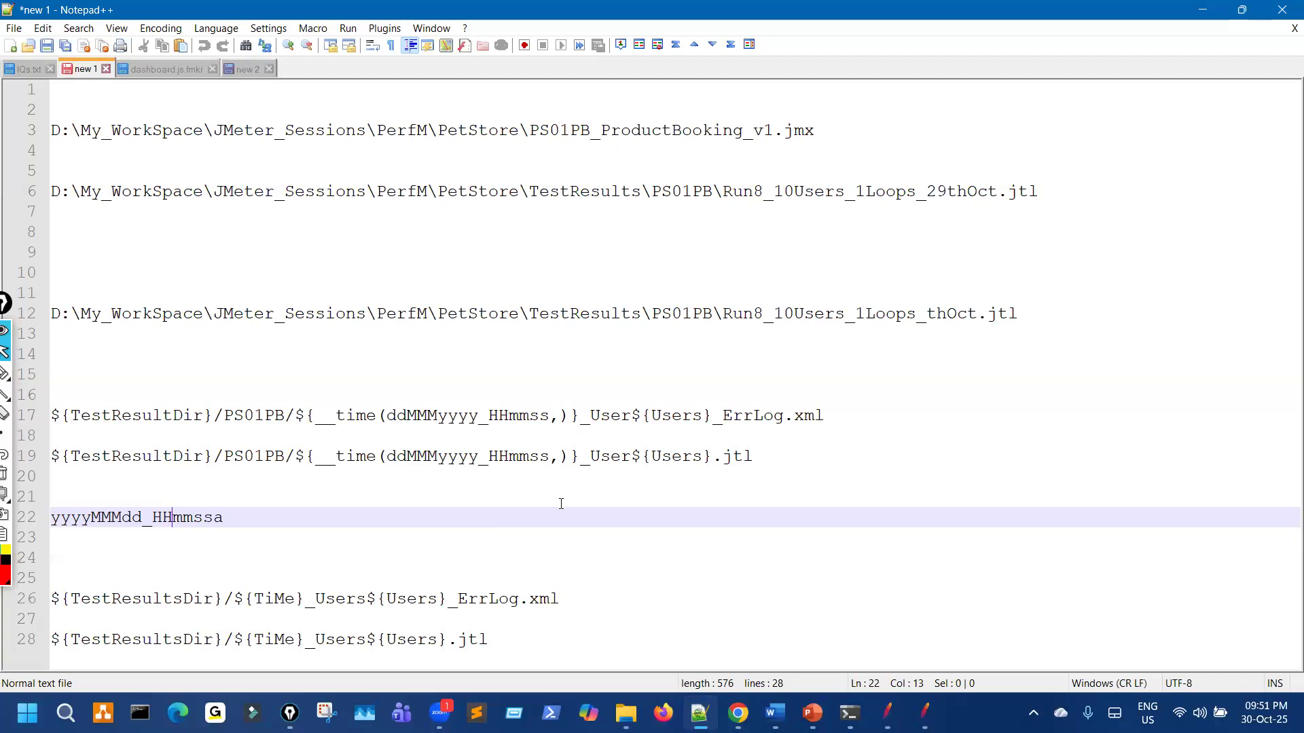
{"action": "key", "text": "ctrl+shift+1"}
{"action": "left_click_drag", "start_coordinate": [647, 371], "coordinate": [709, 392]}
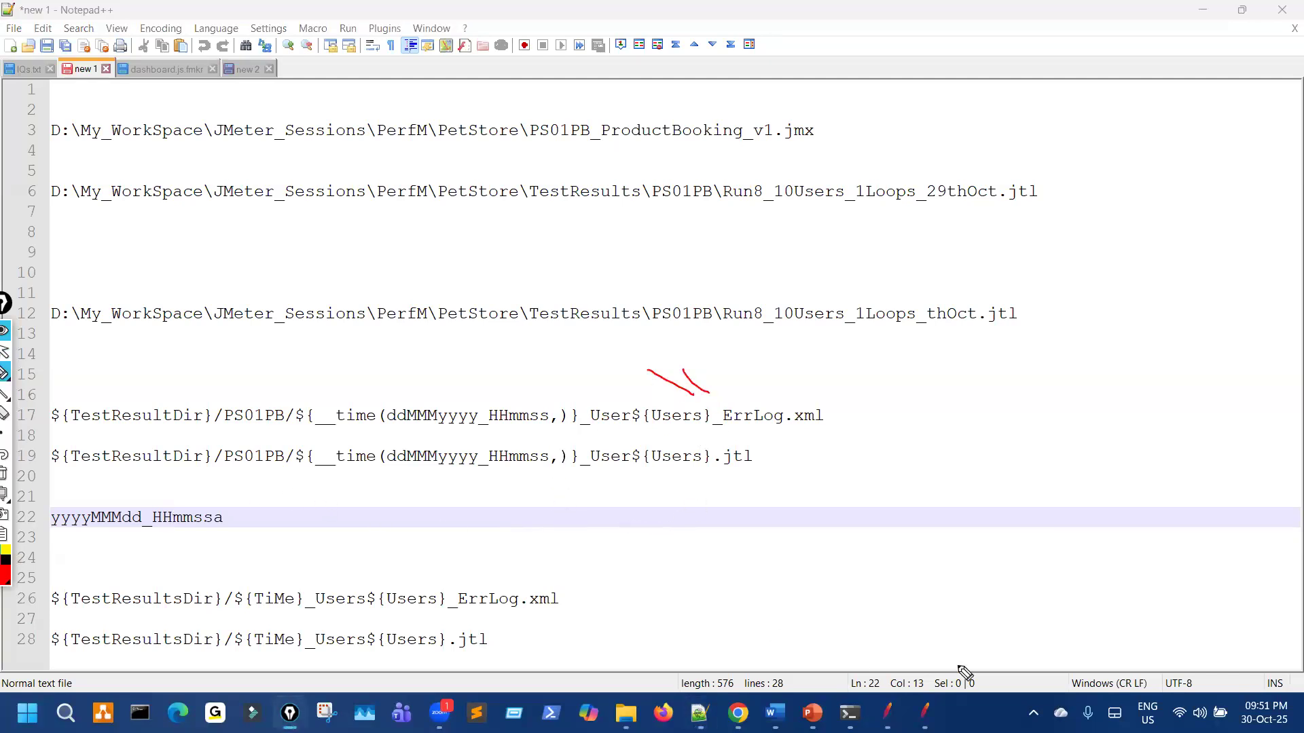
{"action": "key", "text": "ctrl+shift+7"}
{"action": "key", "text": "ctrl+shift+2"}
{"action": "left_click", "coordinate": [889, 713]}
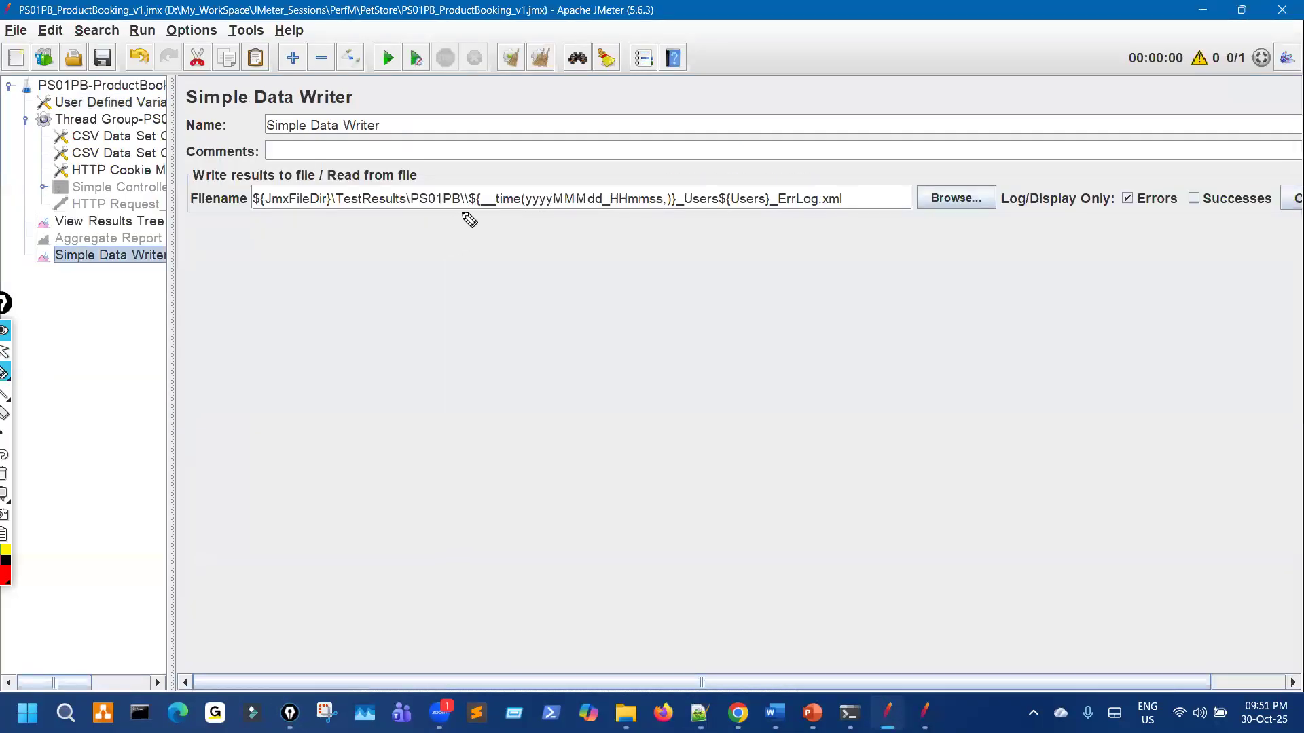
Step: Annotate the Simple Data Writer's error-log path on screen
{"action": "left_click_drag", "start_coordinate": [453, 247], "coordinate": [543, 288]}
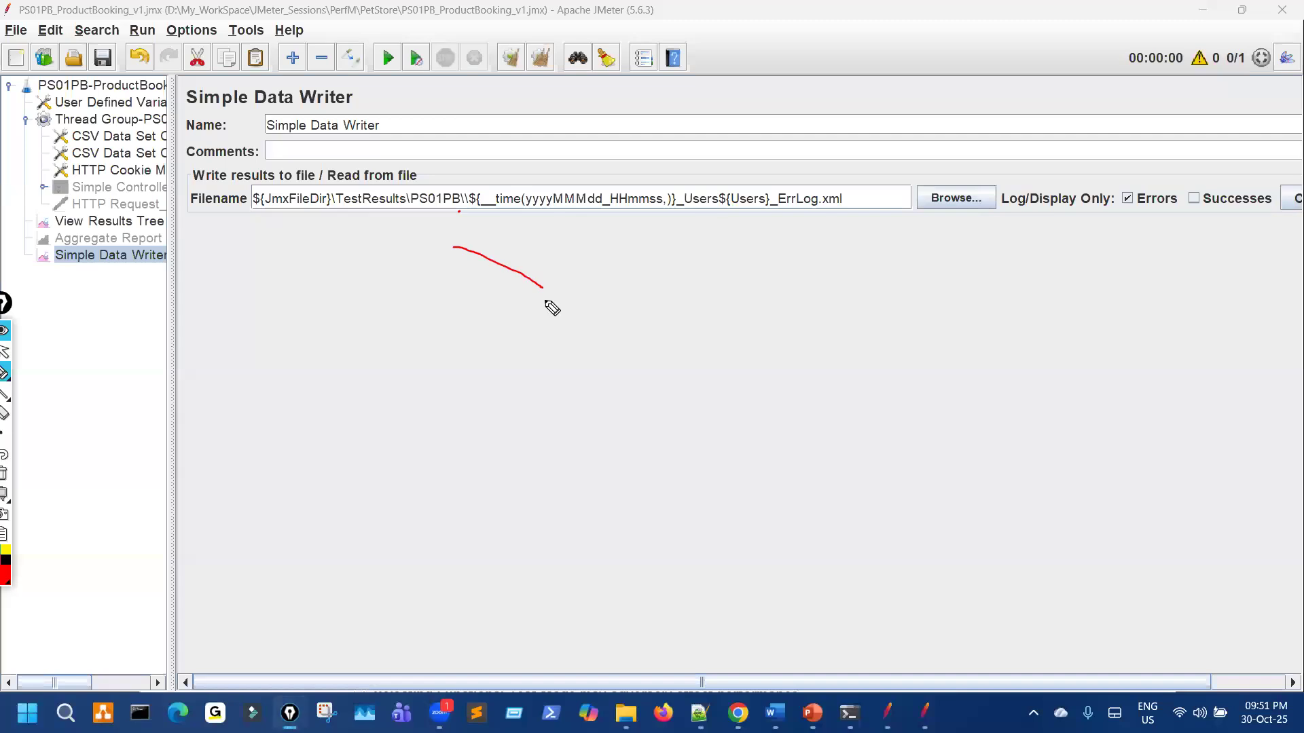
{"action": "left_click_drag", "start_coordinate": [470, 189], "coordinate": [472, 209]}
{"action": "left_click_drag", "start_coordinate": [478, 240], "coordinate": [562, 268]}
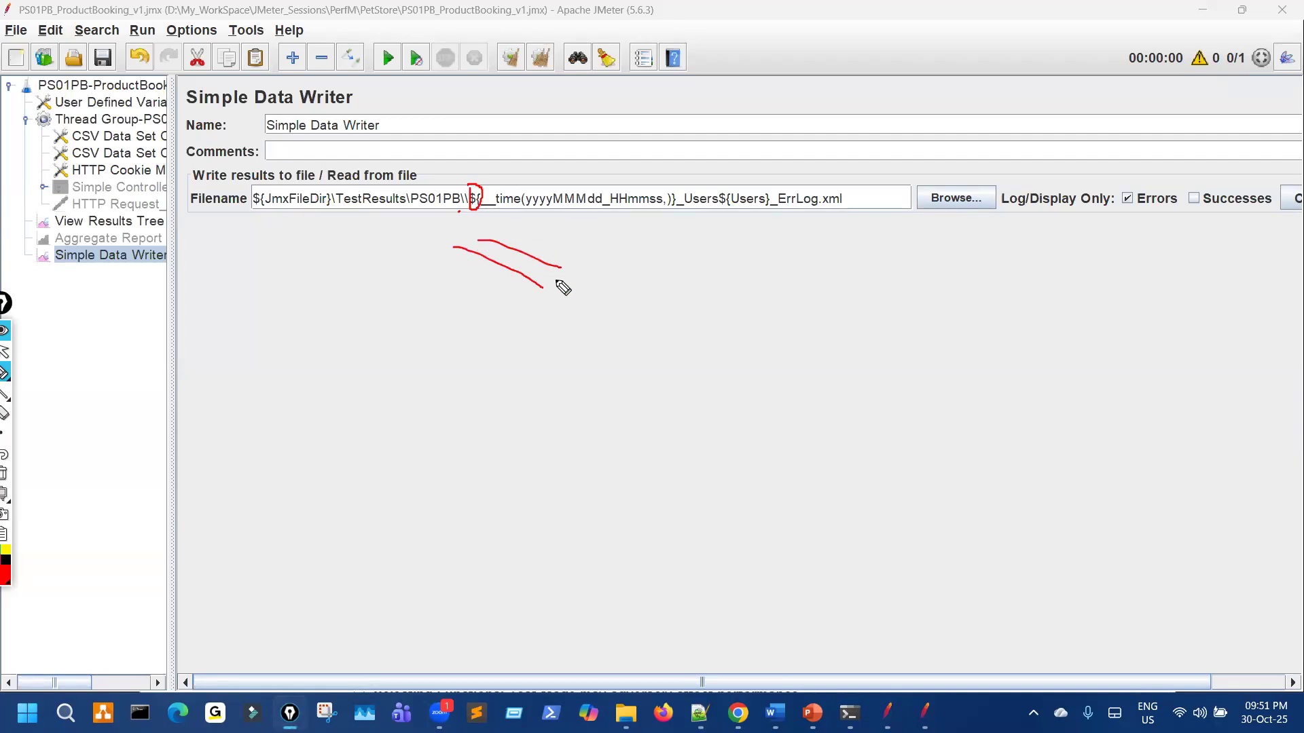
{"action": "left_click_drag", "start_coordinate": [489, 241], "coordinate": [567, 281]}
{"action": "left_click_drag", "start_coordinate": [471, 280], "coordinate": [525, 322]}
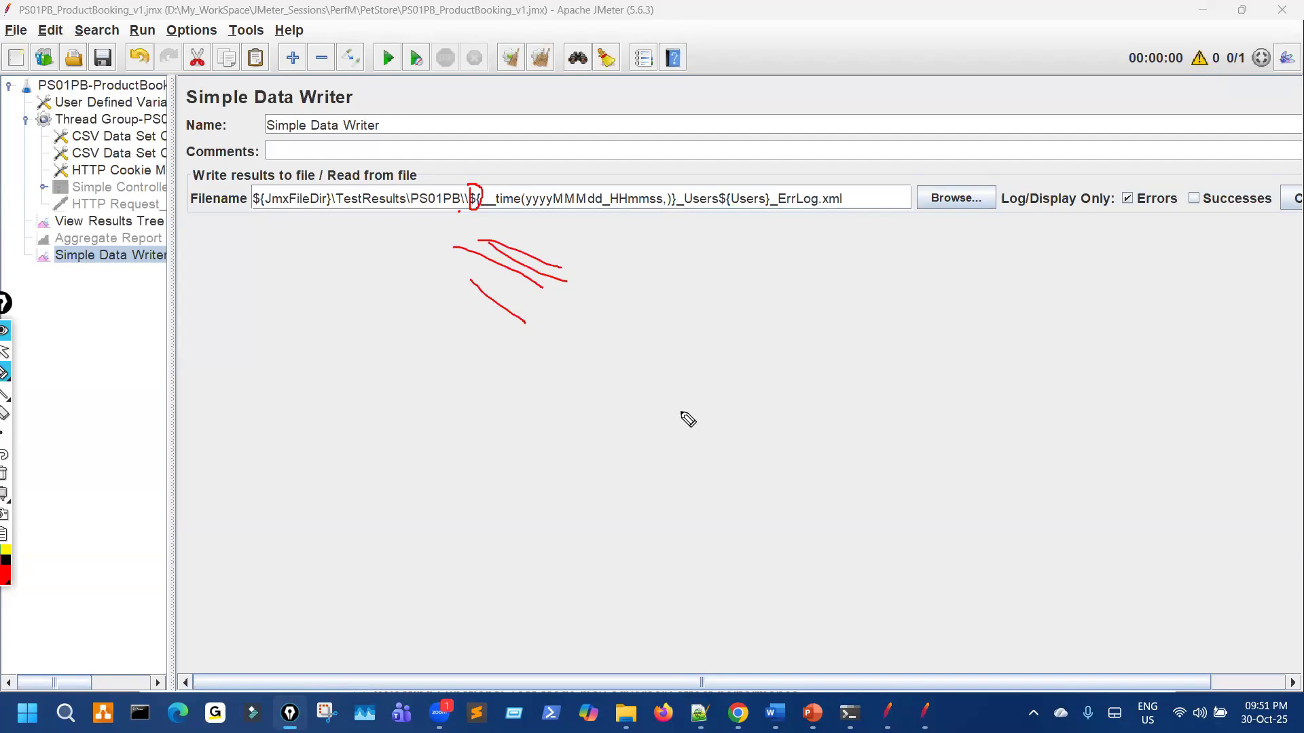
{"action": "left_click_drag", "start_coordinate": [668, 324], "coordinate": [866, 454]}
{"action": "mouse_move", "coordinate": [708, 277]}
{"action": "left_mouse_down"}
{"action": "mouse_move", "coordinate": [925, 468]}
{"action": "mouse_move", "coordinate": [881, 346]}
{"action": "mouse_move", "coordinate": [969, 296]}
{"action": "left_mouse_up"}
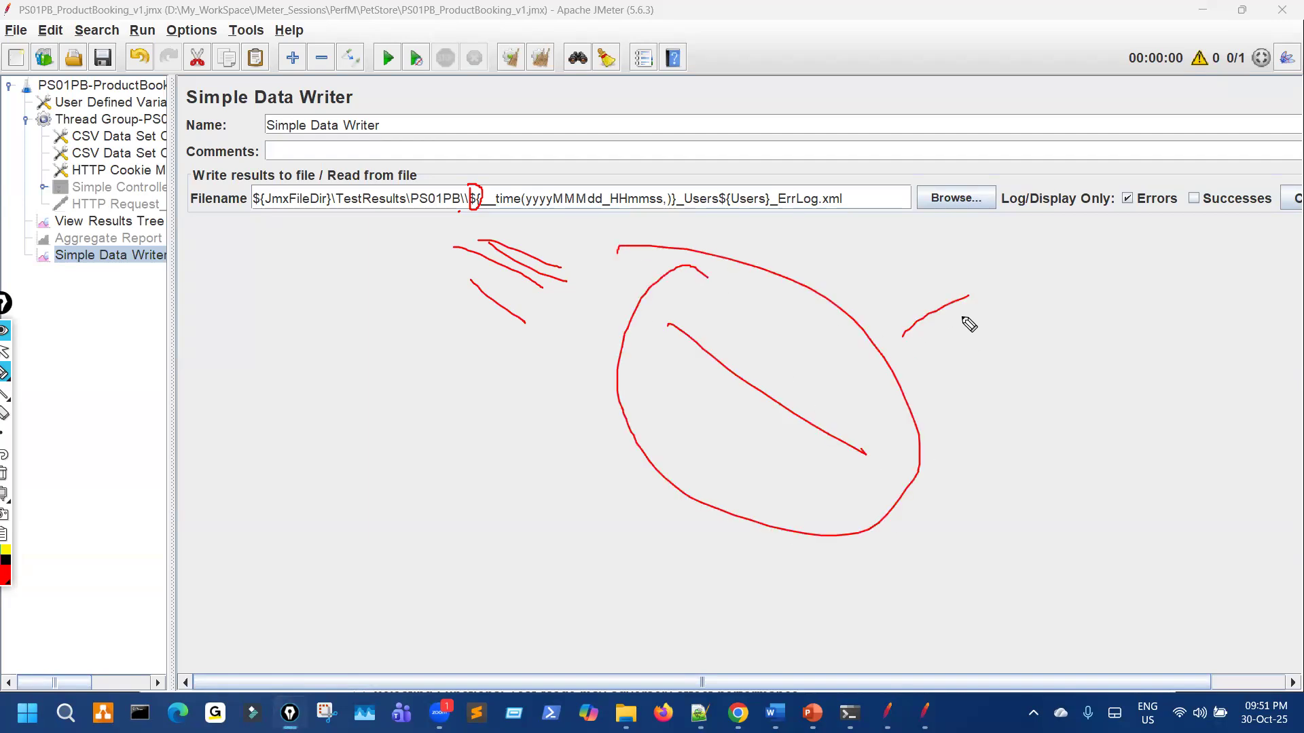
{"action": "left_click_drag", "start_coordinate": [700, 319], "coordinate": [898, 454]}
Step: Finish the annotations and bring the TestResults folder in File Explorer forward
{"action": "left_click_drag", "start_coordinate": [330, 174], "coordinate": [369, 224]}
{"action": "left_click_drag", "start_coordinate": [404, 167], "coordinate": [456, 214]}
{"action": "left_click_drag", "start_coordinate": [461, 173], "coordinate": [489, 196]}
{"action": "left_click_drag", "start_coordinate": [478, 364], "coordinate": [301, 576]}
{"action": "mouse_move", "coordinate": [256, 368]}
{"action": "left_mouse_down"}
{"action": "mouse_move", "coordinate": [351, 422]}
{"action": "mouse_move", "coordinate": [361, 404]}
{"action": "left_mouse_up"}
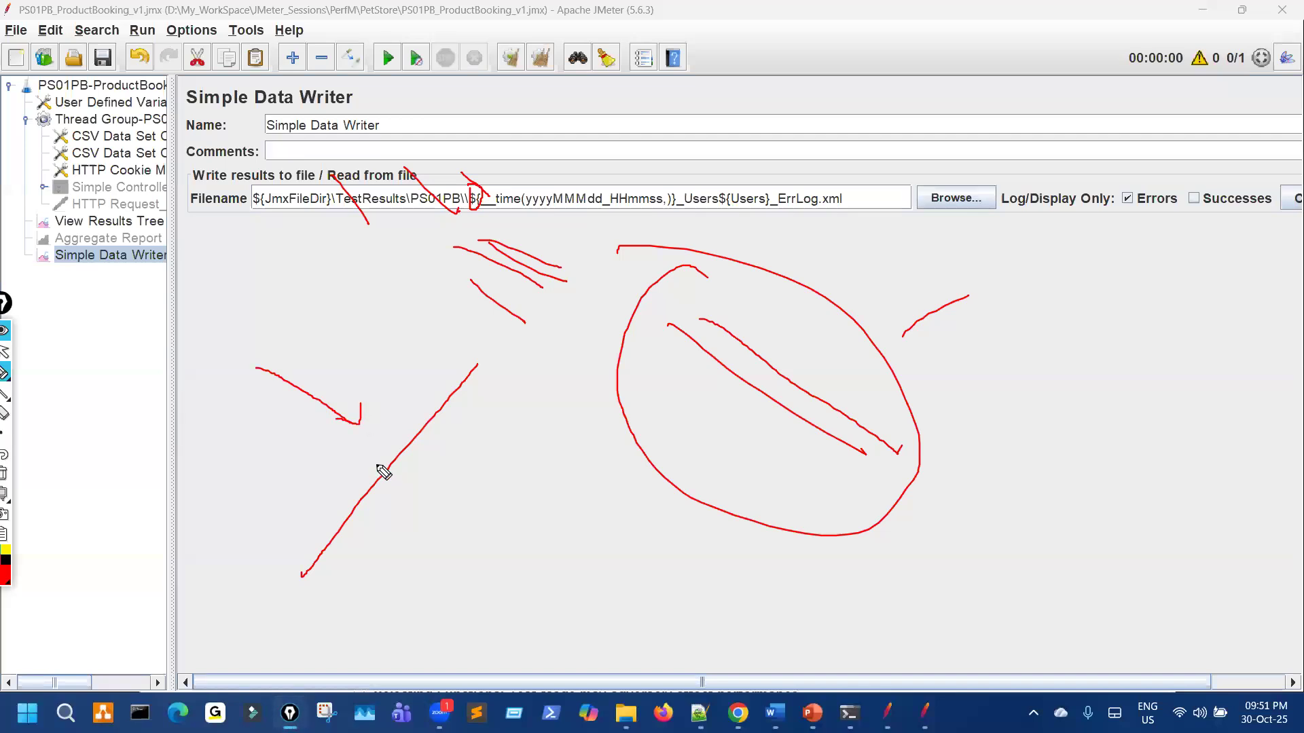
{"action": "key", "text": "ctrl+shift+7"}
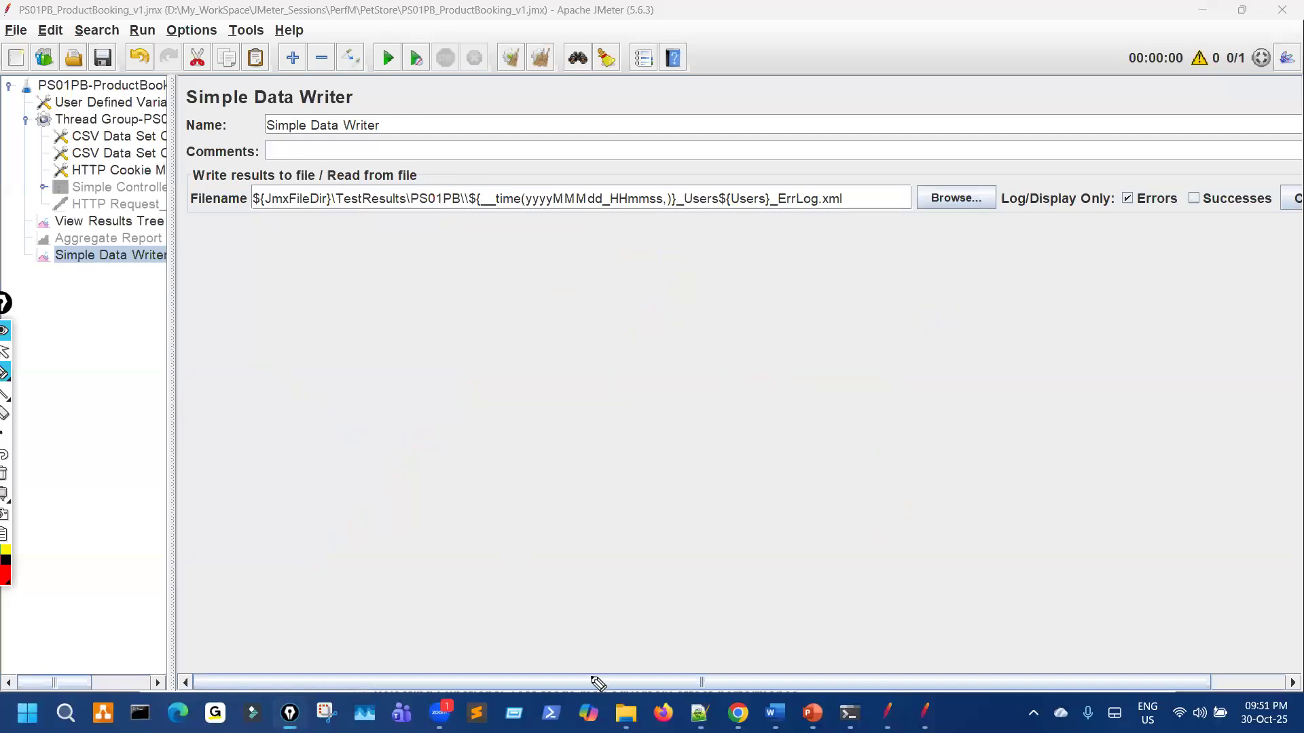
{"action": "left_click", "coordinate": [626, 713]}
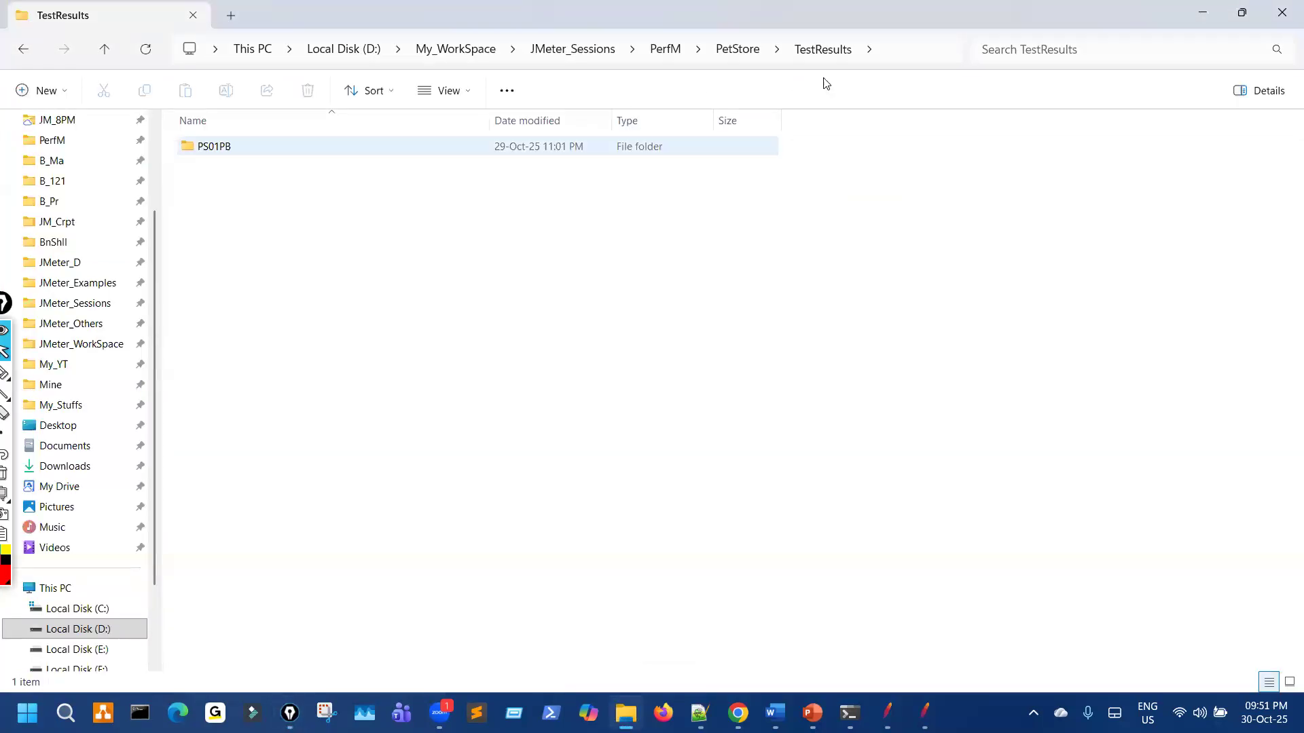
Step: Check the folder path D:\My_WorkSpace\JMeter_Sessions\PerfM\PetStore\TestResults, then return to JMeter
{"action": "left_click", "coordinate": [891, 57]}
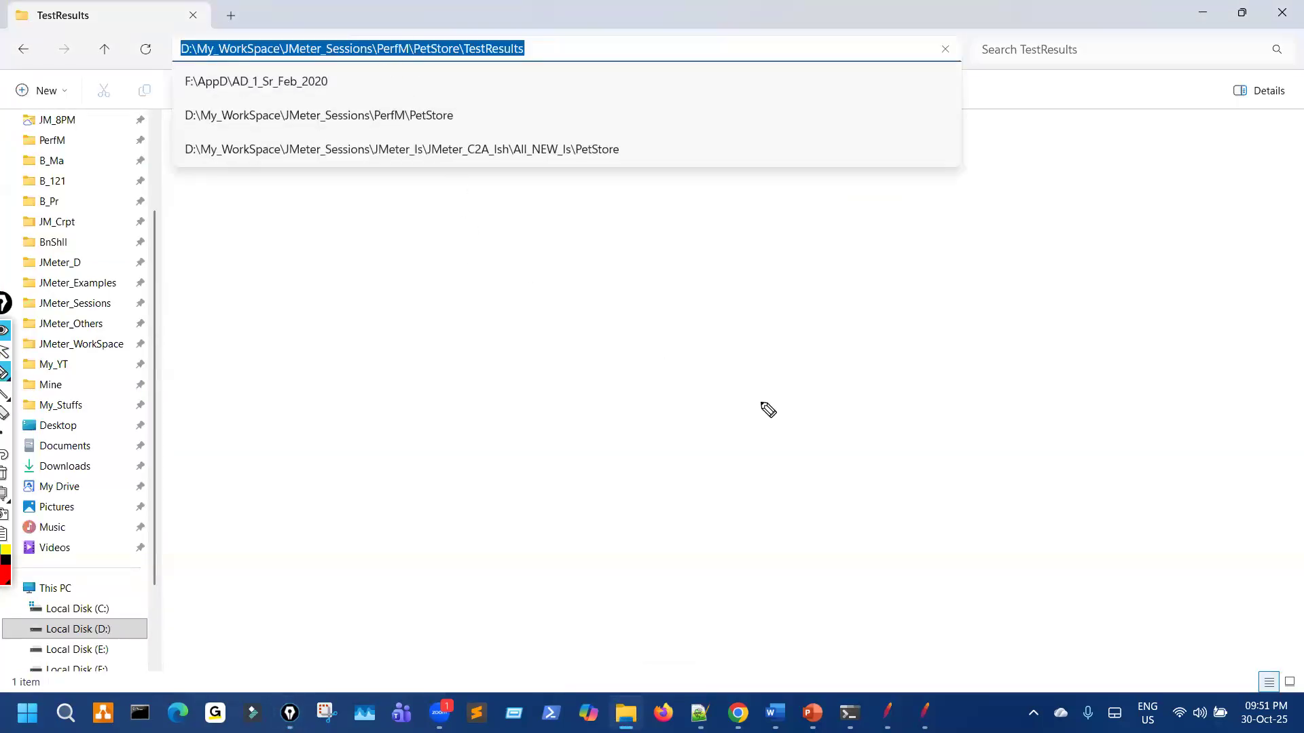
{"action": "left_click_drag", "start_coordinate": [692, 185], "coordinate": [901, 299]}
{"action": "key", "text": "ctrl+shift+1"}
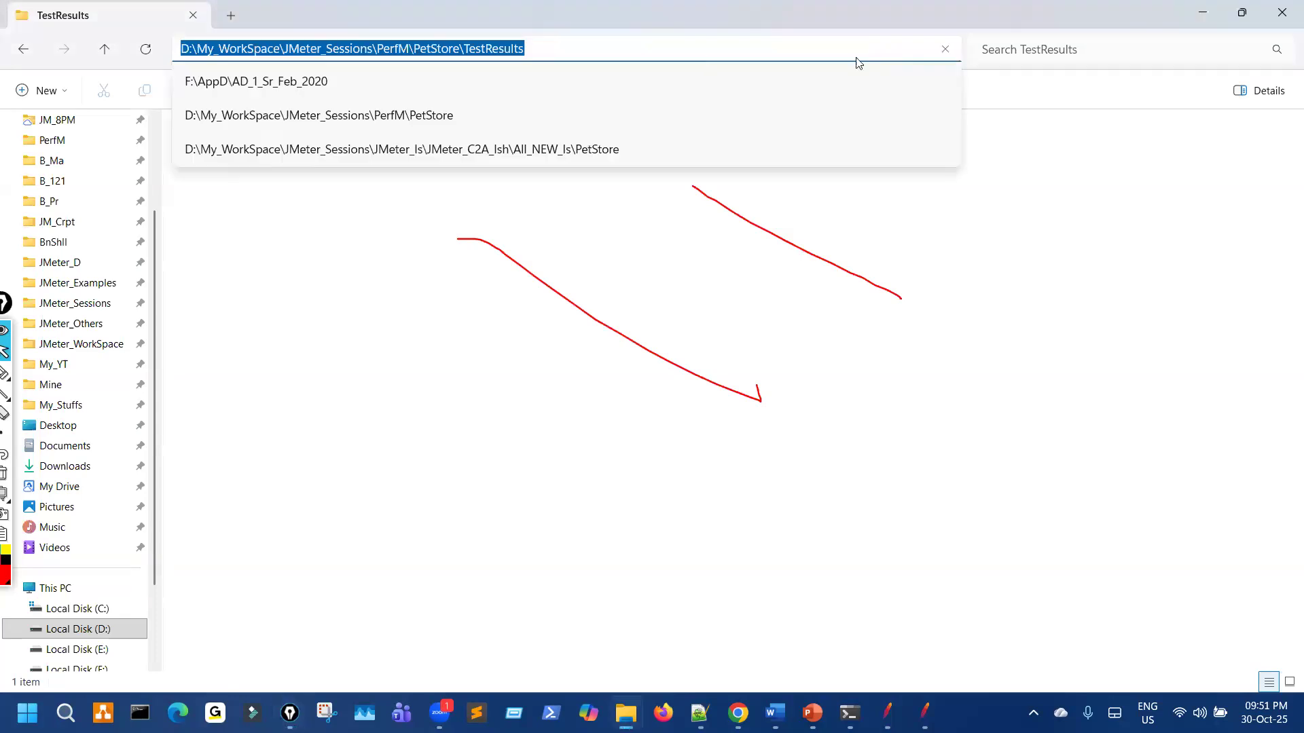
{"action": "left_click", "coordinate": [437, 416]}
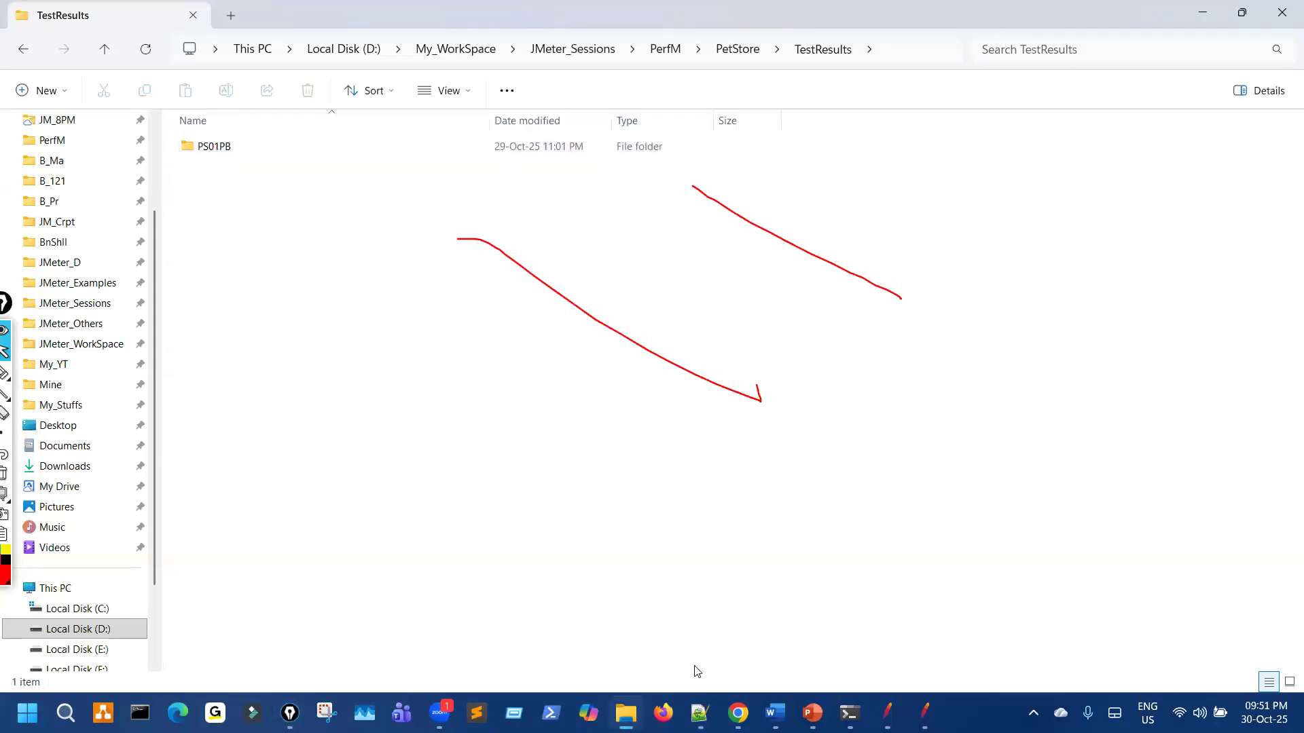
{"action": "key", "text": "ctrl+shift+7"}
{"action": "left_click", "coordinate": [884, 711]}
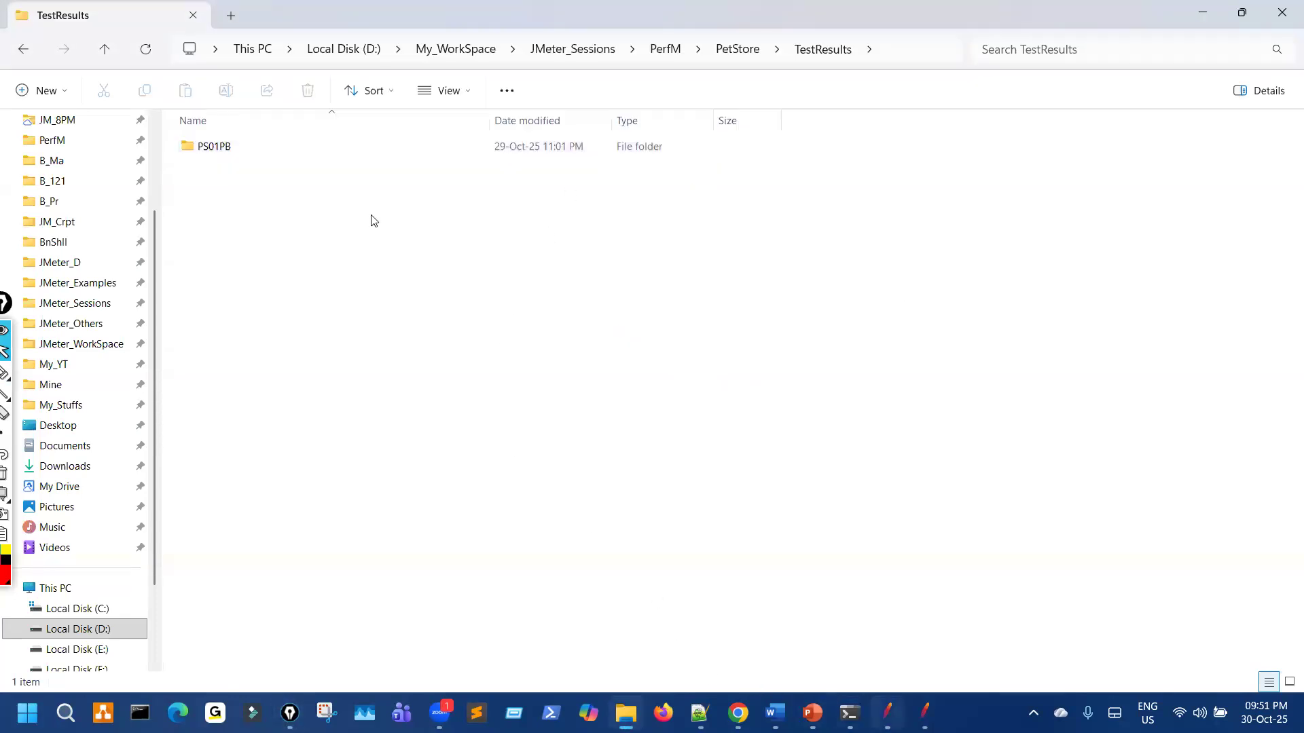
Step: In User Defined Variables, replace both backslashes in TestResultsDir's path with '/'
{"action": "left_click", "coordinate": [125, 102]}
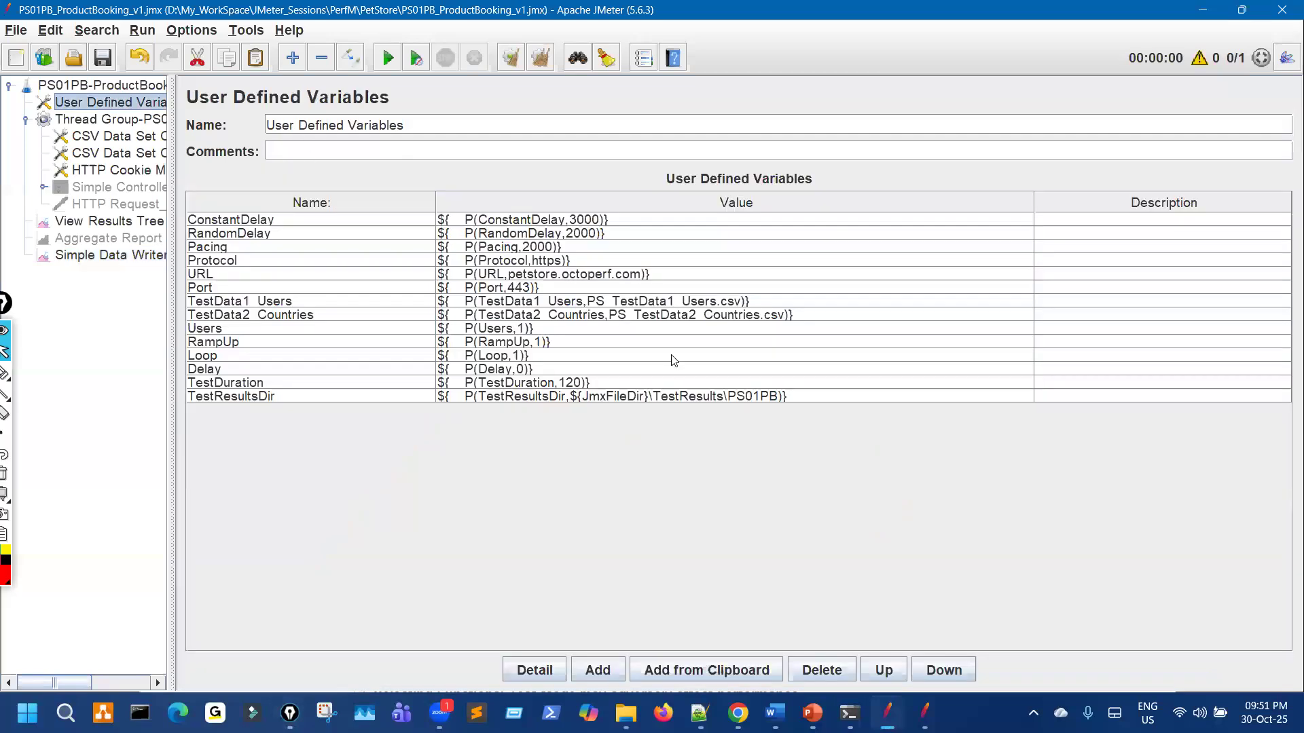
{"action": "left_click_drag", "start_coordinate": [645, 406], "coordinate": [741, 415]}
{"action": "left_click_drag", "start_coordinate": [960, 425], "coordinate": [870, 532]}
{"action": "left_click_drag", "start_coordinate": [1133, 435], "coordinate": [1095, 496]}
{"action": "key", "text": "ctrl+shift+7"}
{"action": "key", "text": "ctrl+shift+2"}
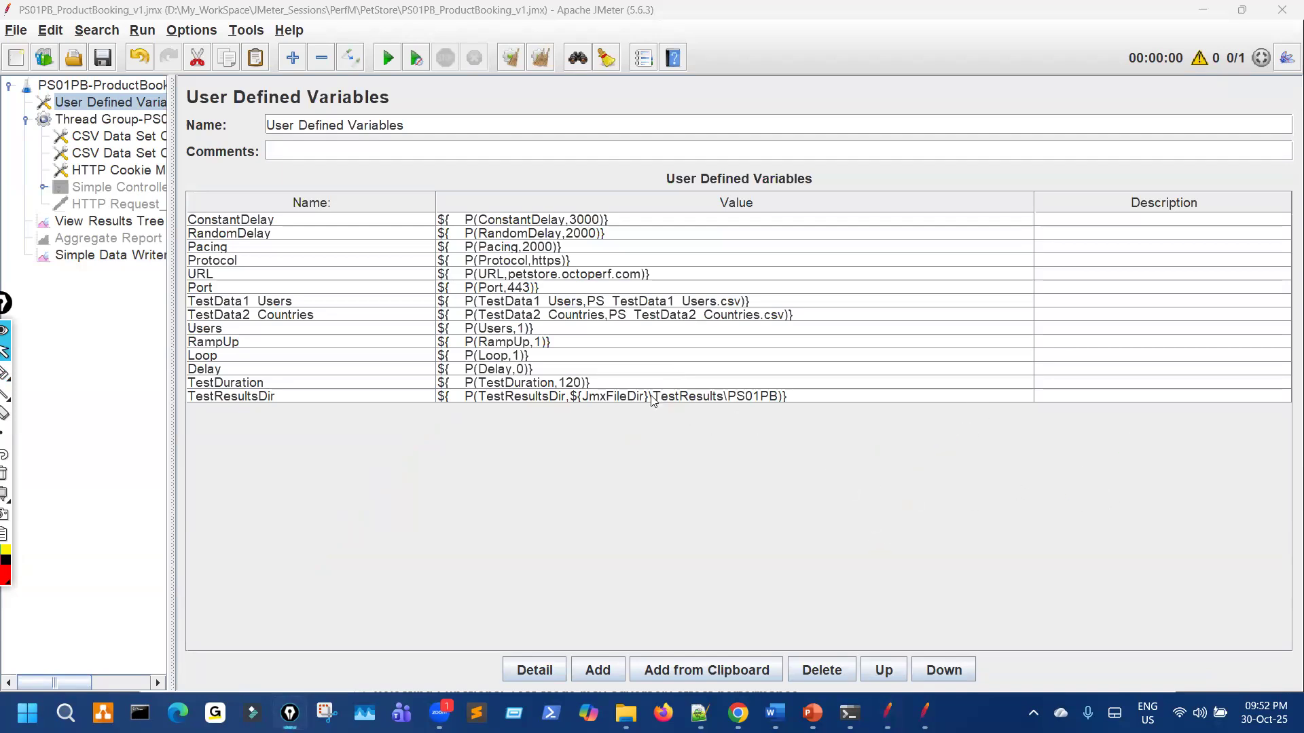
{"action": "left_click", "coordinate": [656, 395]}
{"action": "key", "text": "BackSpace"}
{"action": "type", "text": "/"}
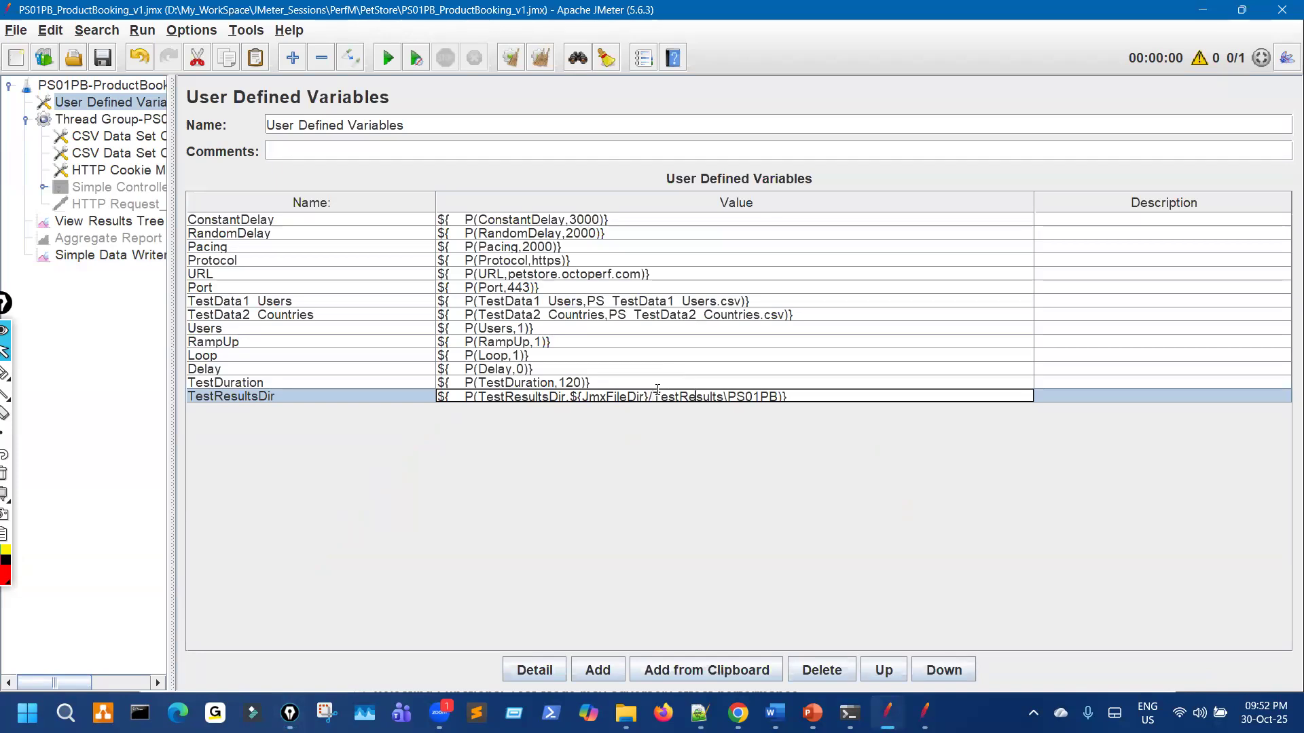
{"action": "key", "text": "BackSpace"}
{"action": "type", "text": "/"}
Step: Open the PS01PB folder in File Explorer to check its full path, then return to JMeter
{"action": "left_click", "coordinate": [625, 713]}
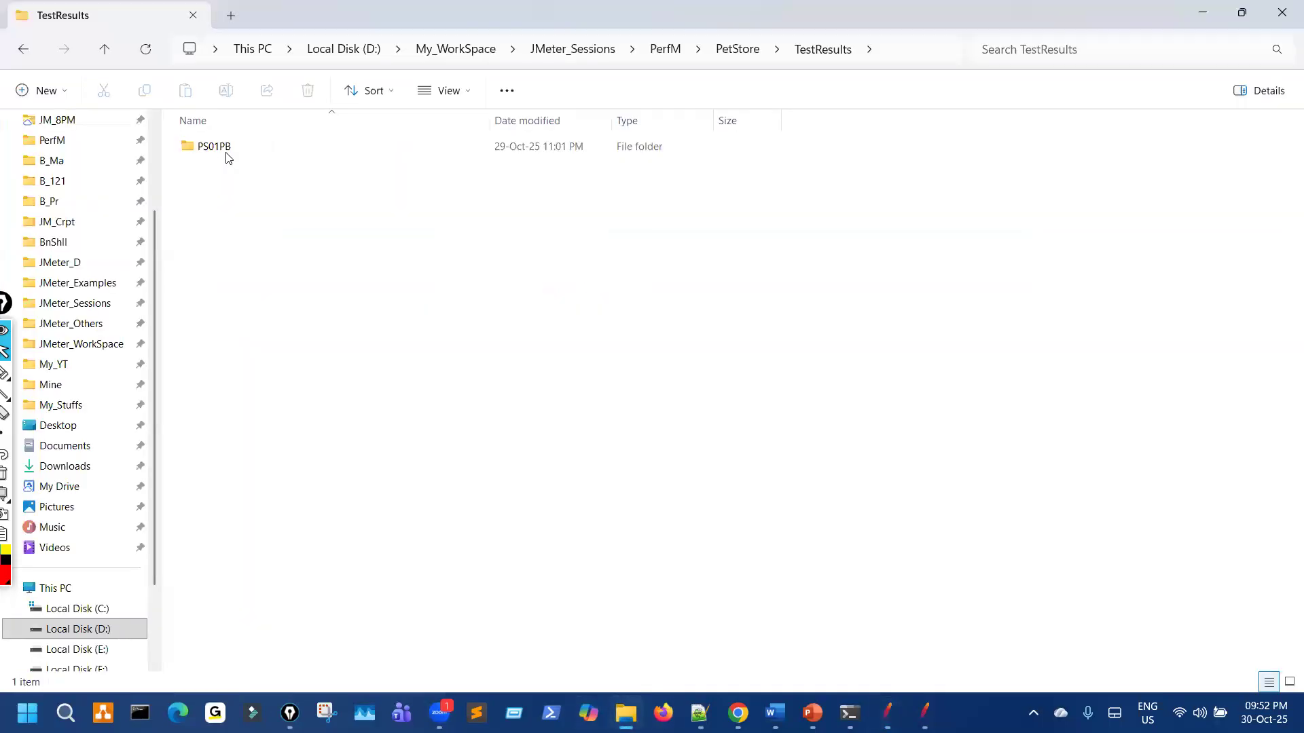
{"action": "double_click", "coordinate": [227, 153]}
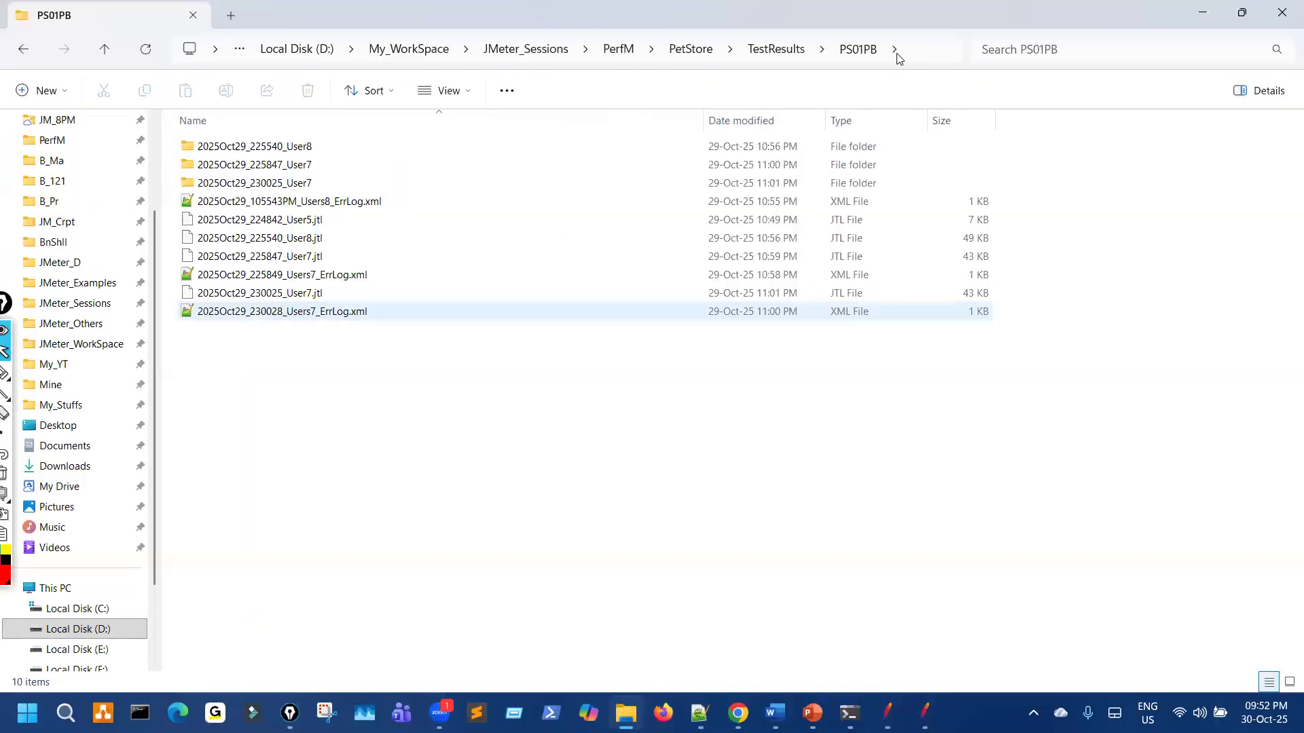
{"action": "left_click", "coordinate": [907, 51]}
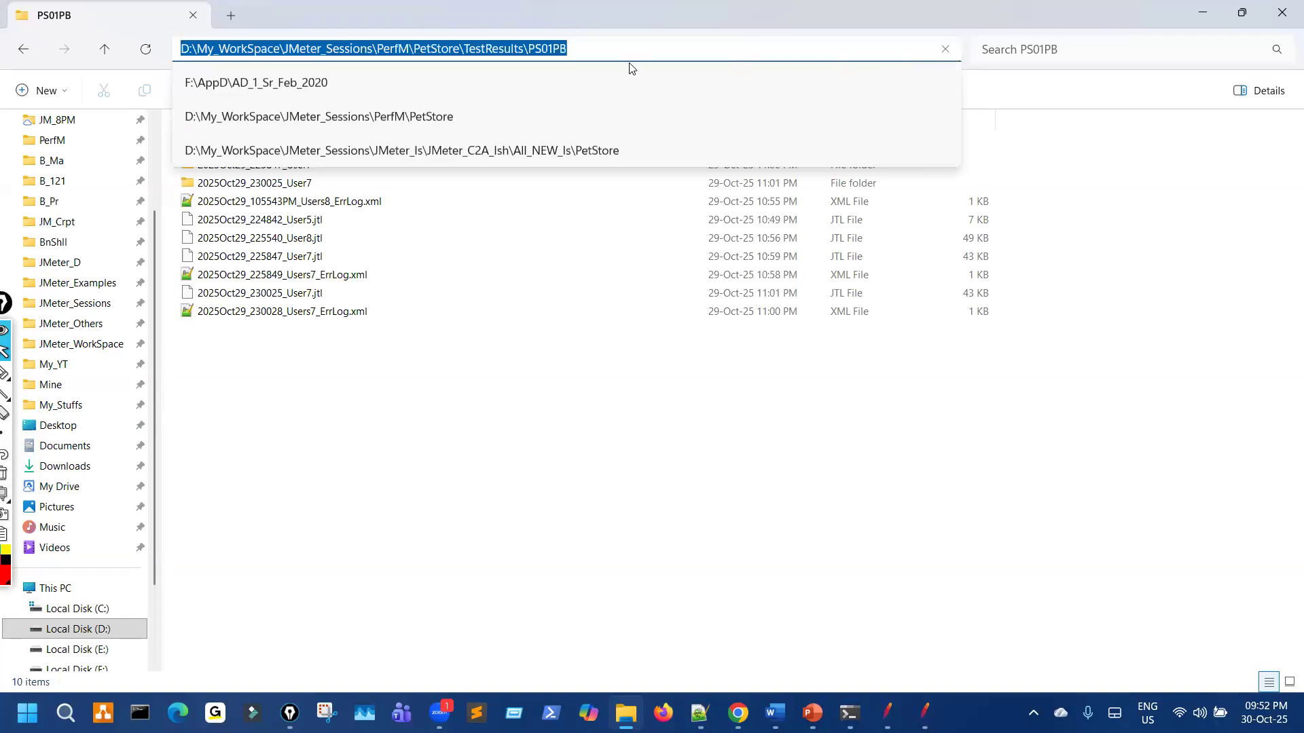
{"action": "left_click", "coordinate": [887, 713]}
{"action": "mouse_move", "coordinate": [200, 417]}
{"action": "left_mouse_down"}
{"action": "mouse_move", "coordinate": [253, 385]}
{"action": "mouse_move", "coordinate": [271, 414]}
{"action": "left_mouse_up"}
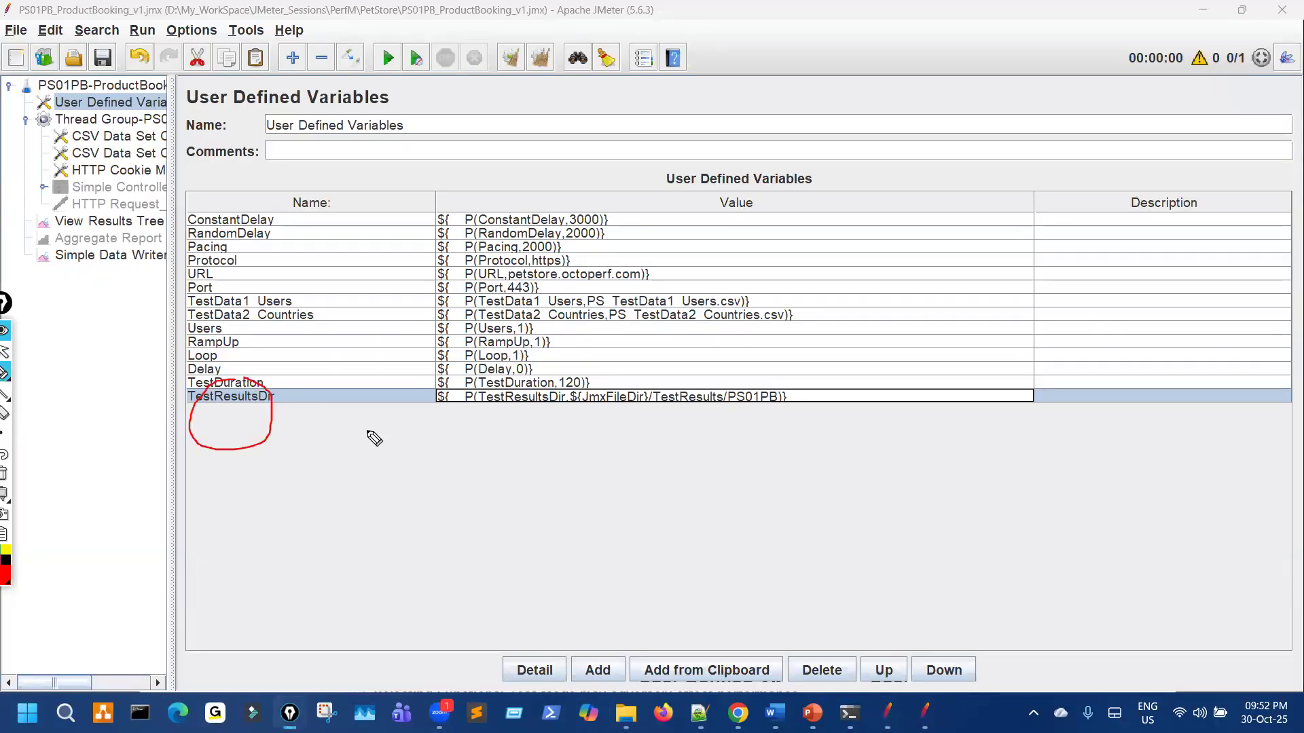
Step: Replace the Simple Data Writer Filename's folder prefix with ${TestResultsDir}/
{"action": "double_click", "coordinate": [302, 397]}
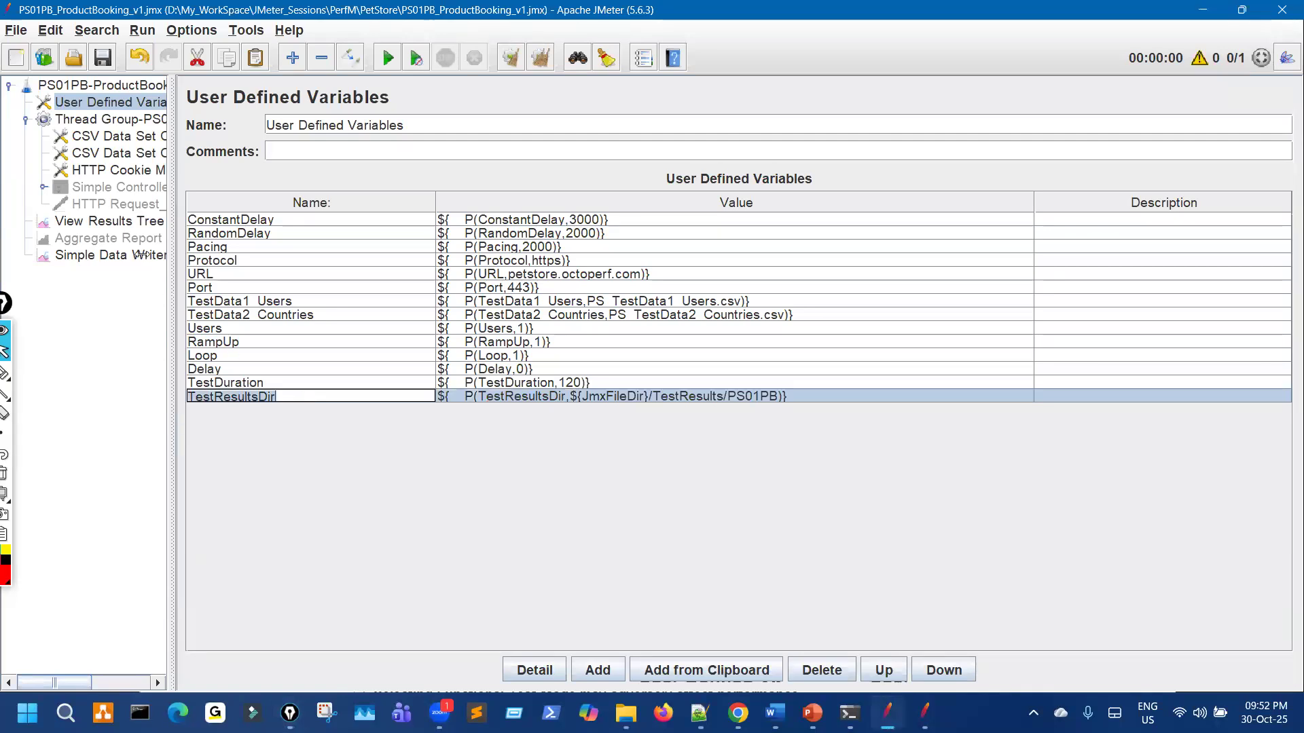
{"action": "left_click", "coordinate": [142, 256]}
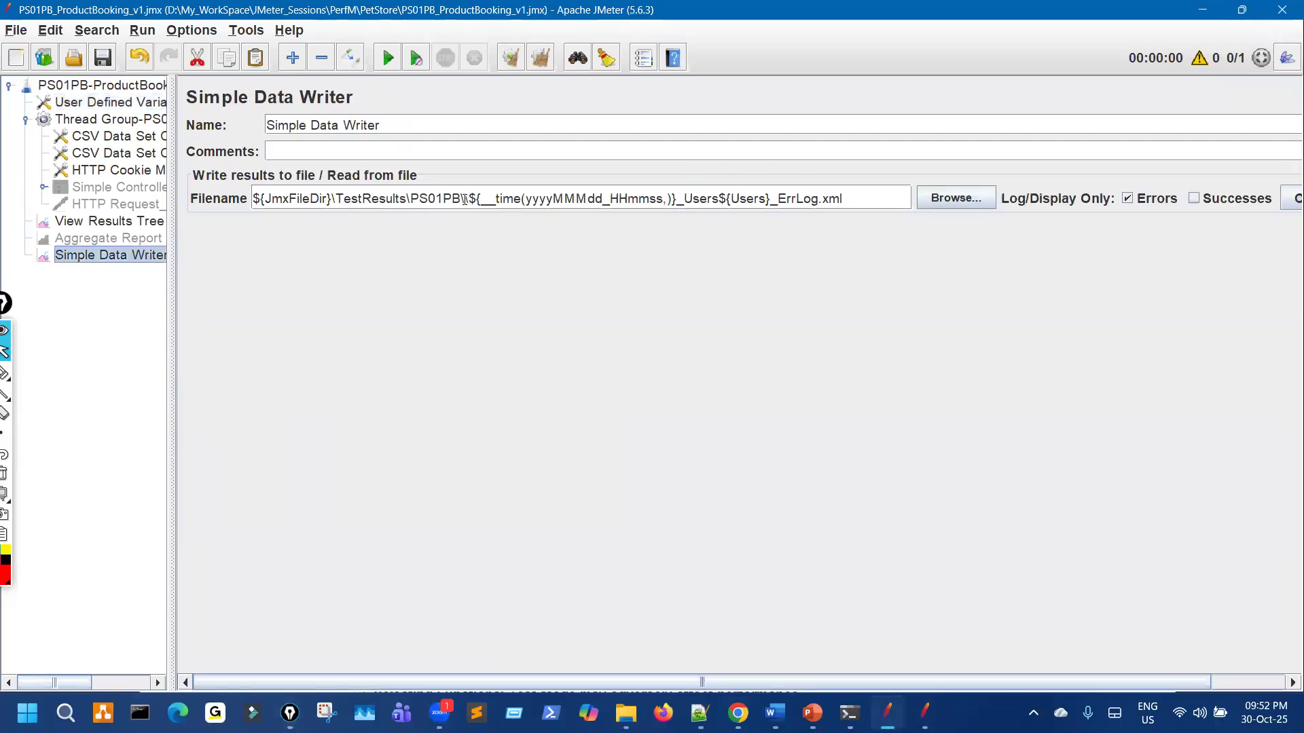
{"action": "left_click_drag", "start_coordinate": [464, 199], "coordinate": [257, 179]}
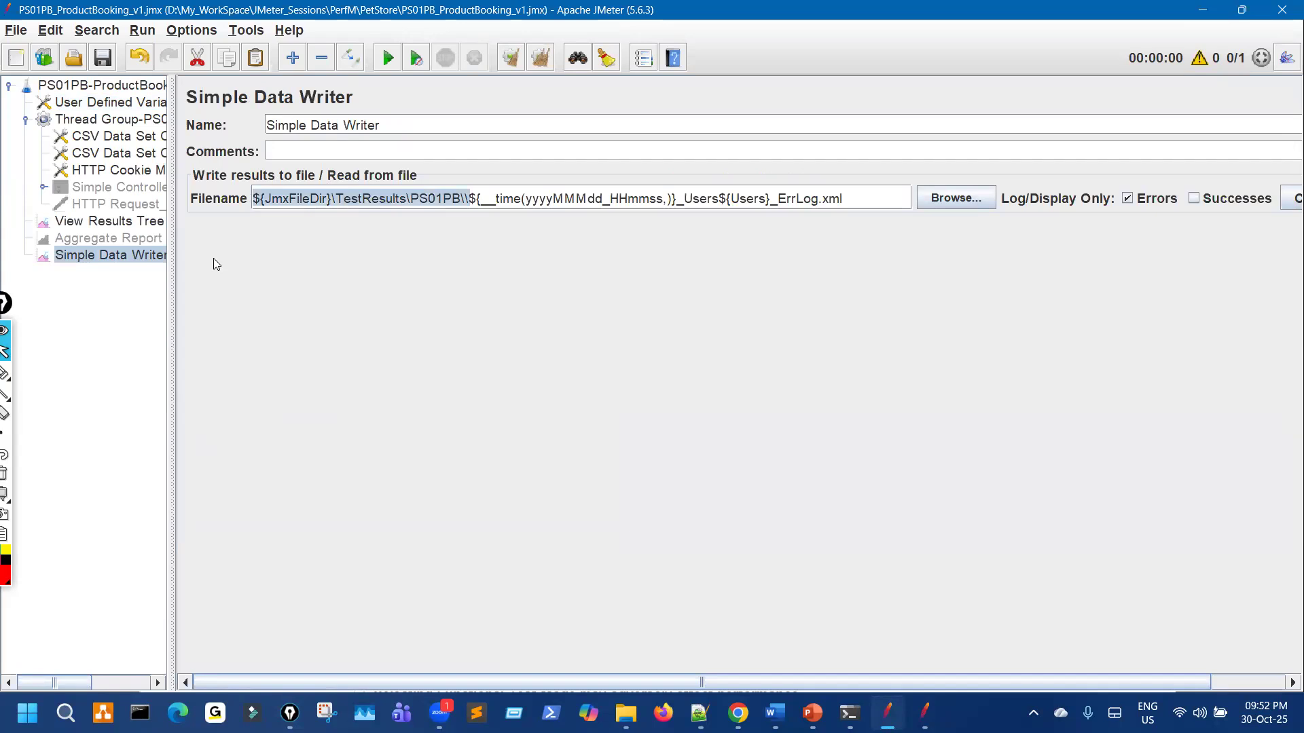
{"action": "type", "text": "${v"}
{"action": "key", "text": "BackSpace"}
{"action": "type", "text": "TestResultsDir}/"}
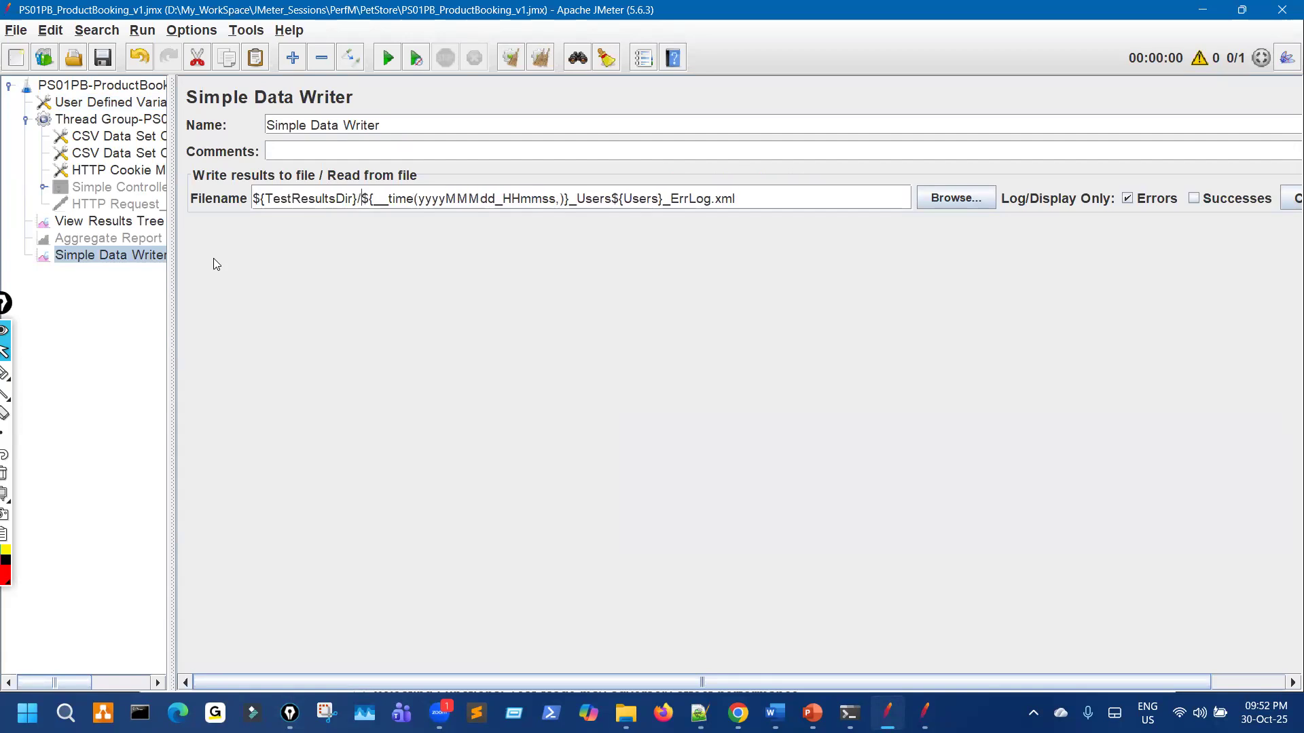
Step: Save the test plan and bring up the reference PetStore_Imp plan
{"action": "key", "text": "ctrl+shift+3"}
{"action": "left_click_drag", "start_coordinate": [425, 208], "coordinate": [287, 391]}
{"action": "mouse_move", "coordinate": [365, 186]}
{"action": "left_mouse_down"}
{"action": "mouse_move", "coordinate": [355, 212]}
{"action": "mouse_move", "coordinate": [373, 180]}
{"action": "left_mouse_up"}
{"action": "left_click_drag", "start_coordinate": [360, 232], "coordinate": [591, 230]}
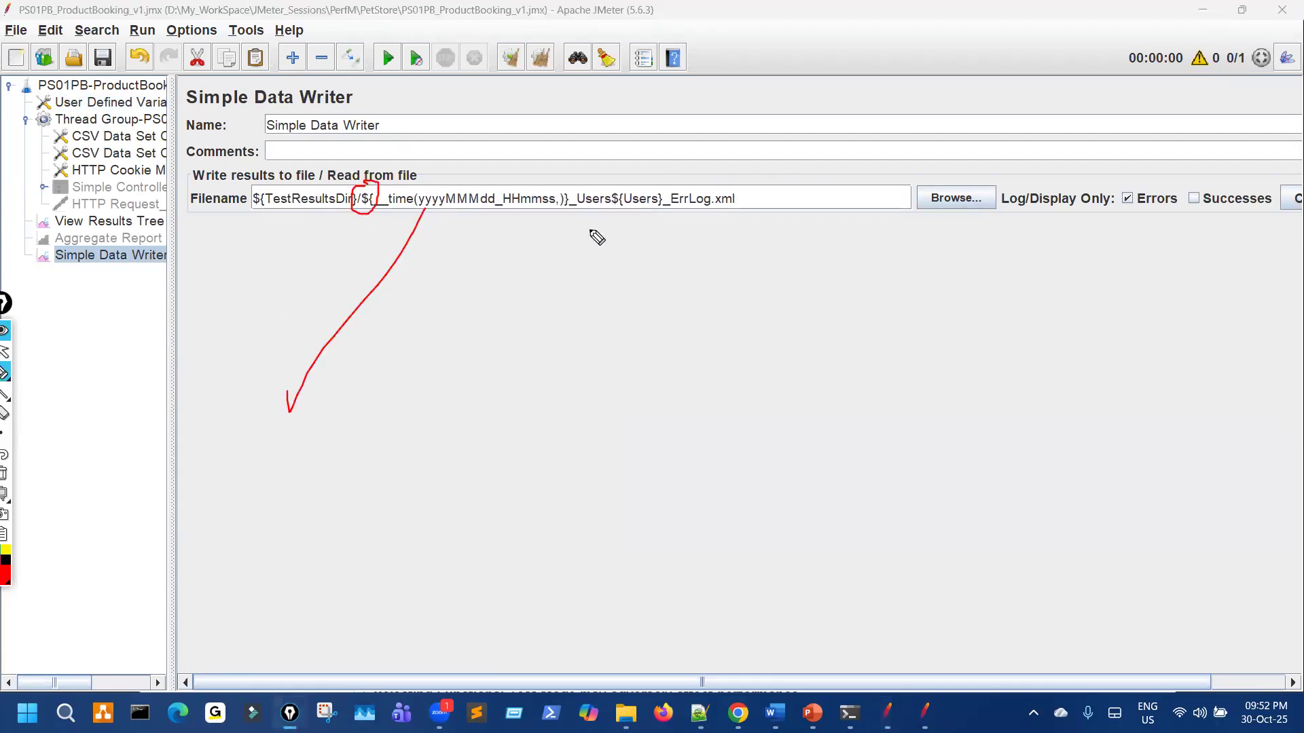
{"action": "key", "text": "ctrl+shift+7"}
{"action": "key", "text": "ctrl+shift+2"}
{"action": "left_click", "coordinate": [104, 56]}
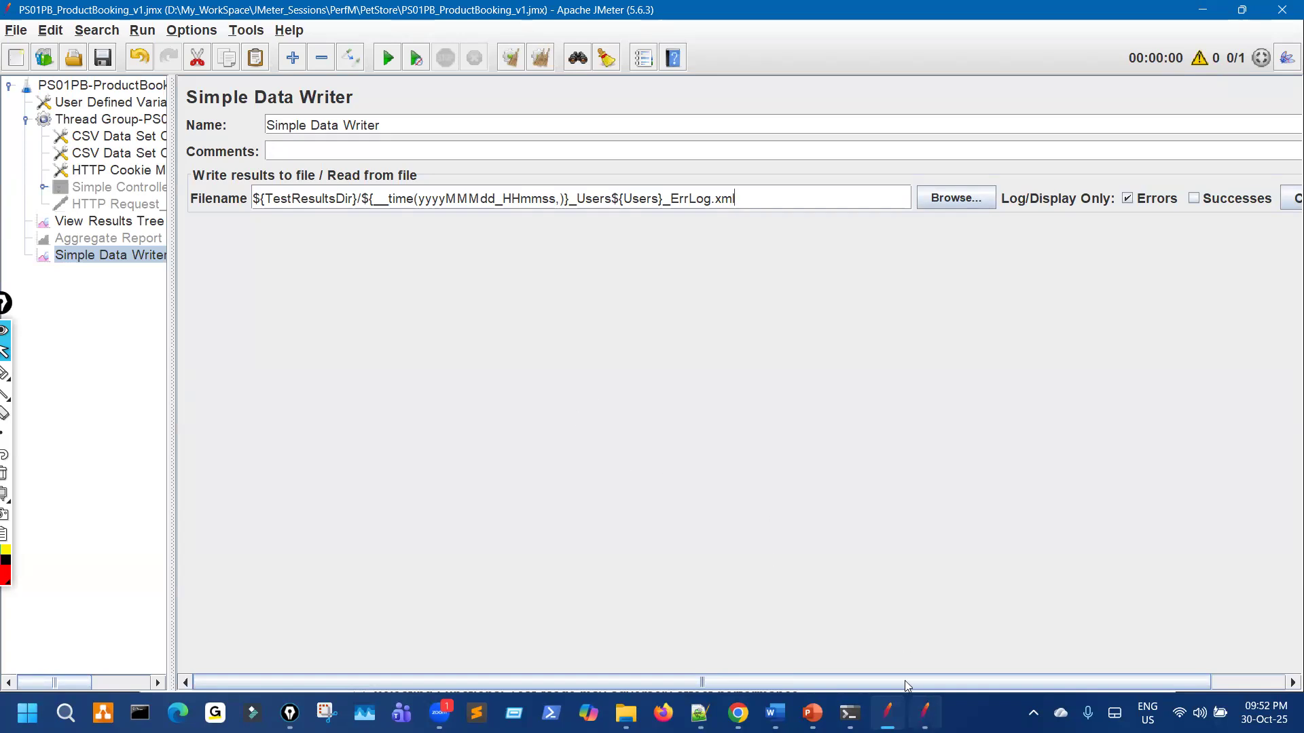
{"action": "key", "text": "alt+Tab"}
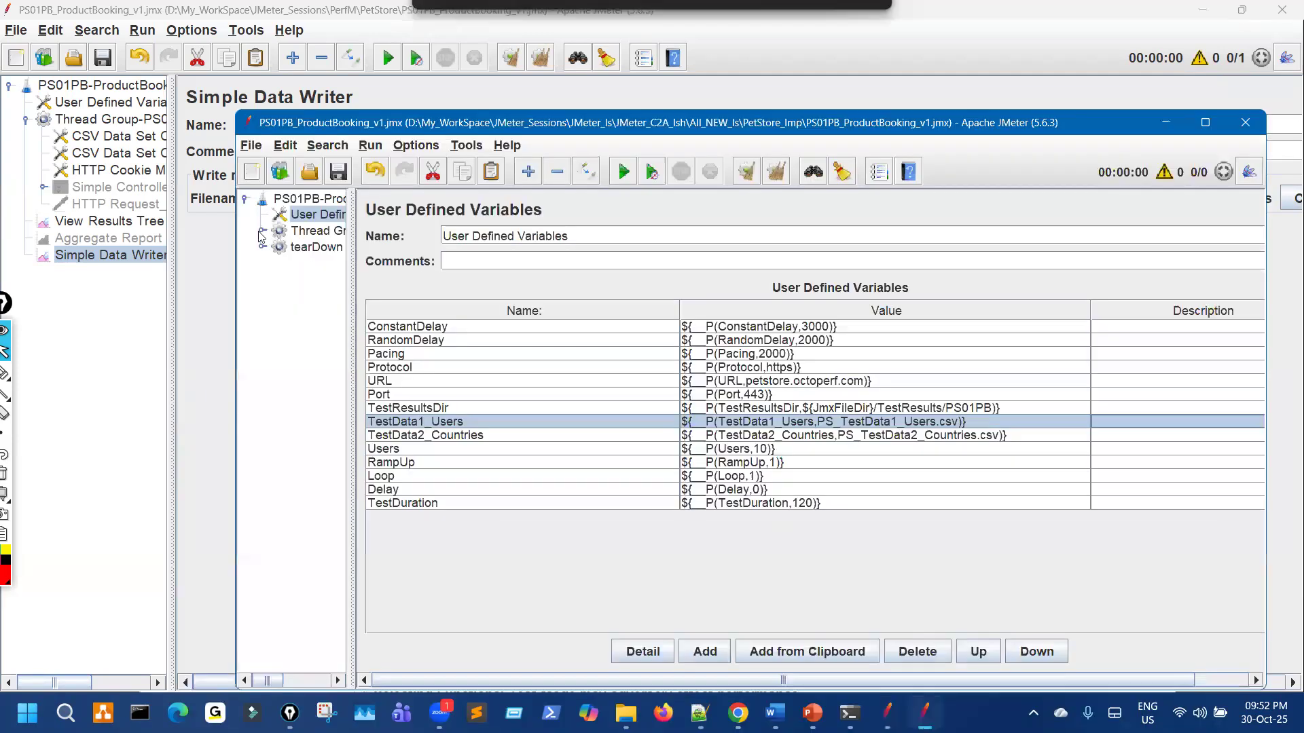
Step: Expand the reference plan's Thread Group and view its JTL and ErrLog data writers
{"action": "left_click", "coordinate": [261, 232]}
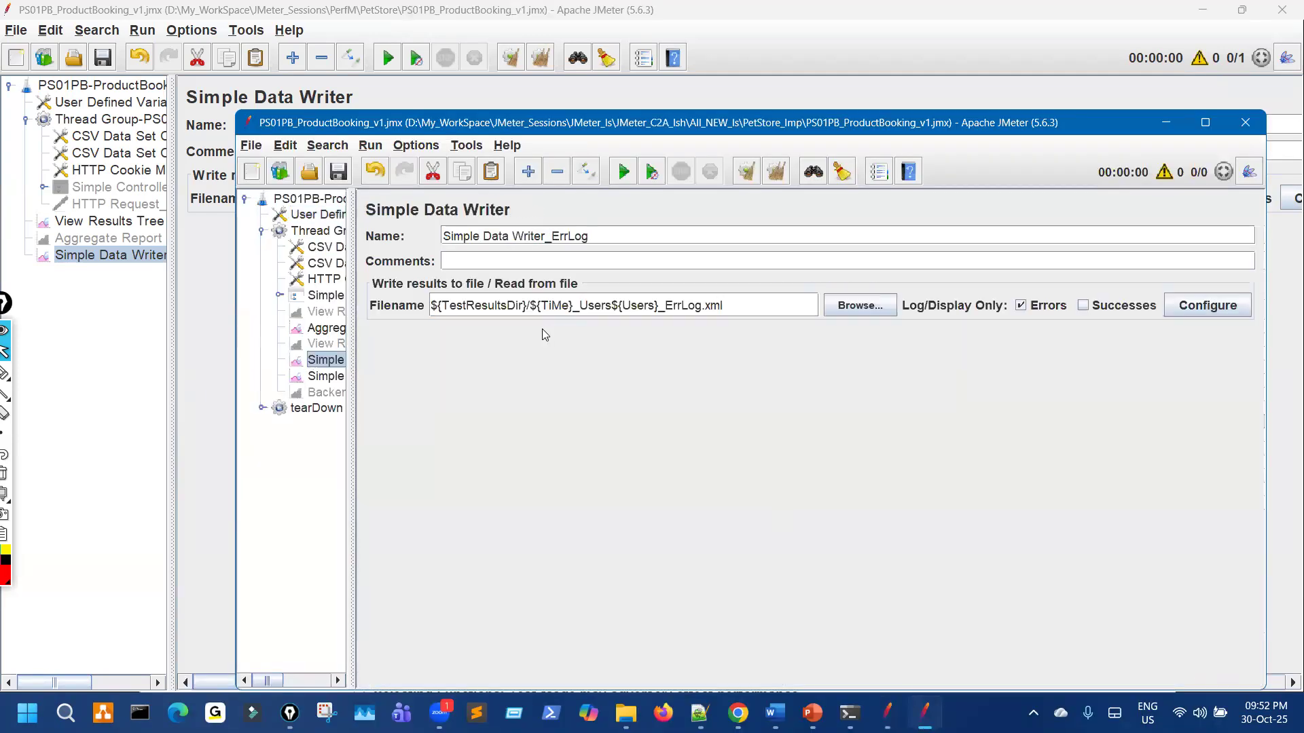
{"action": "left_click", "coordinate": [339, 382]}
{"action": "left_click", "coordinate": [317, 361]}
{"action": "left_click", "coordinate": [324, 378]}
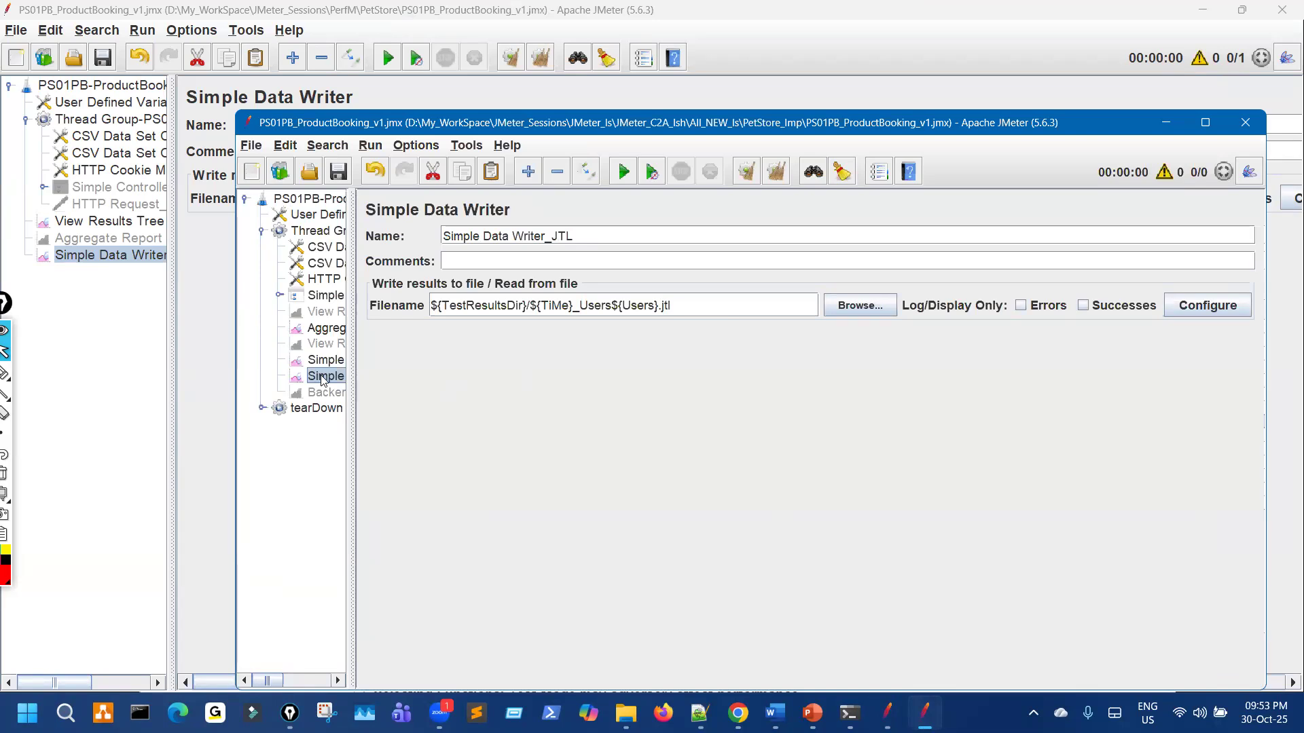
{"action": "left_click", "coordinate": [318, 362]}
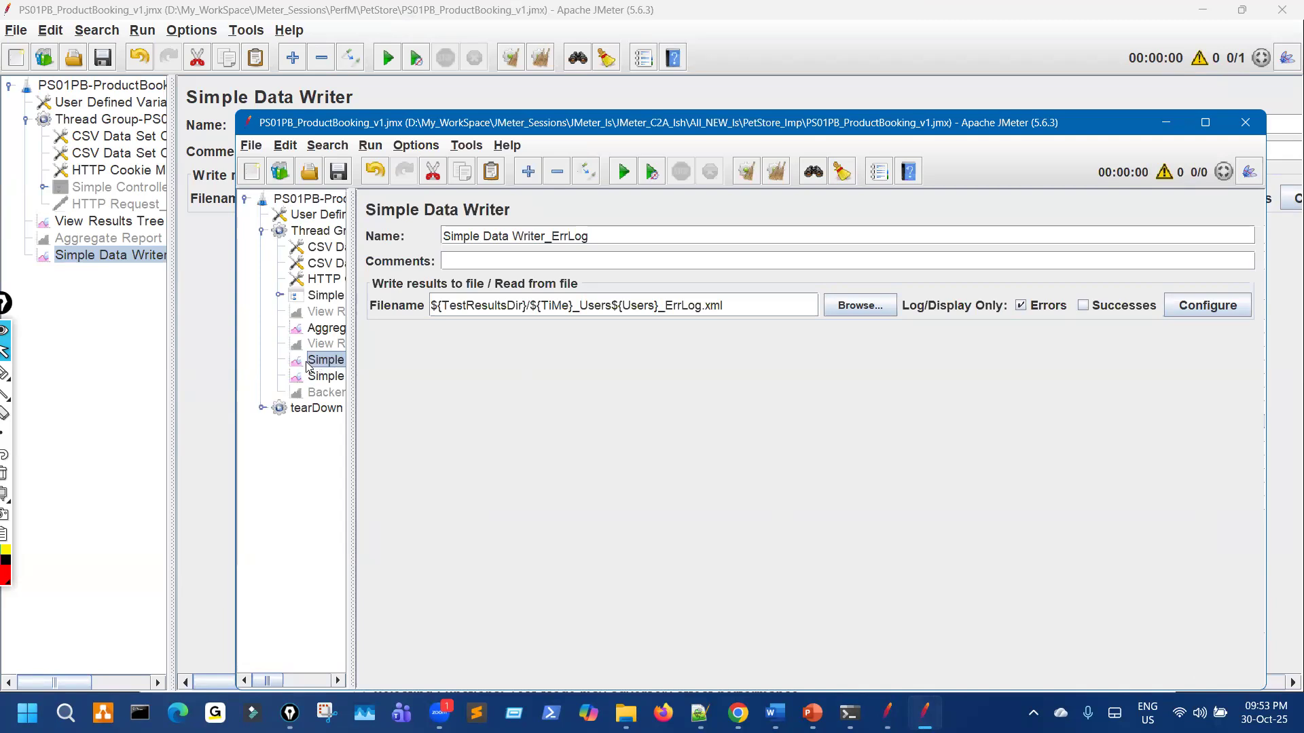
Step: Examine the ${TiMe} part of the reference filenames, then open the main plan's User Defined Variables
{"action": "left_click", "coordinate": [538, 305]}
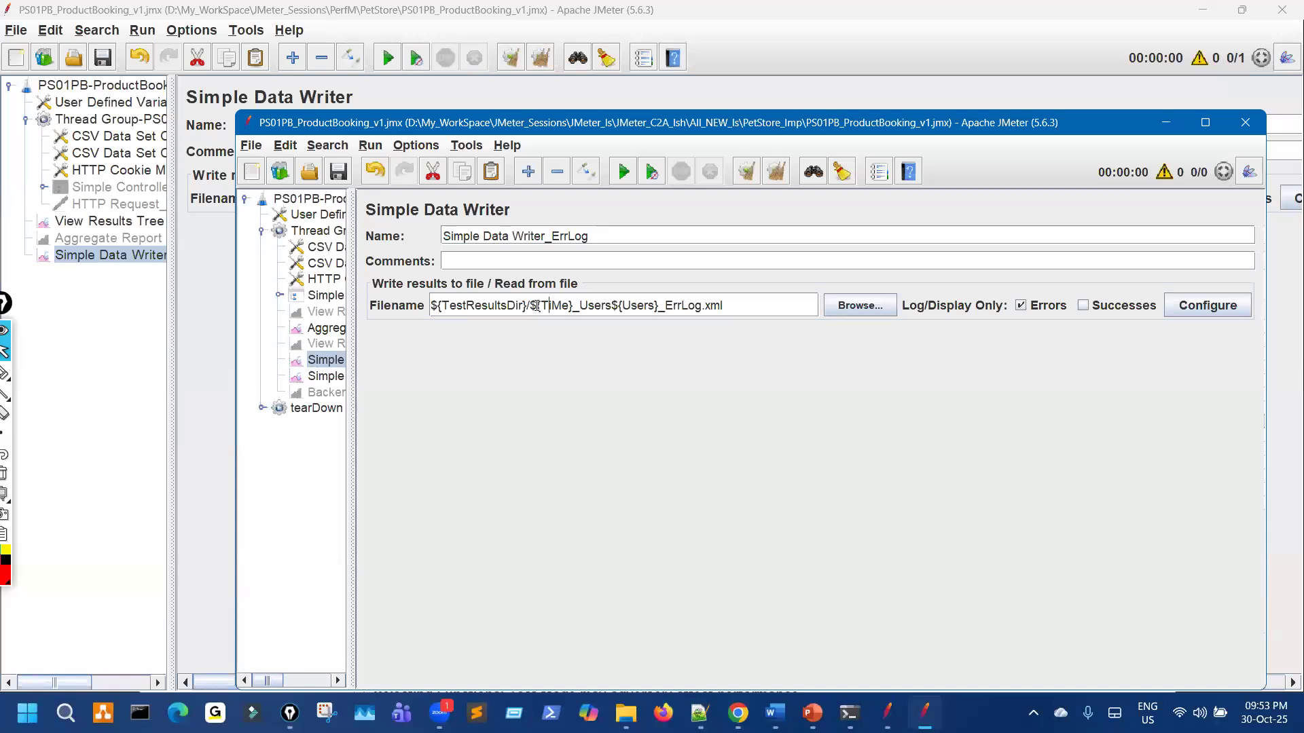
{"action": "left_click", "coordinate": [326, 377]}
{"action": "left_click", "coordinate": [338, 366]}
{"action": "left_click", "coordinate": [333, 378]}
{"action": "left_click", "coordinate": [128, 362]}
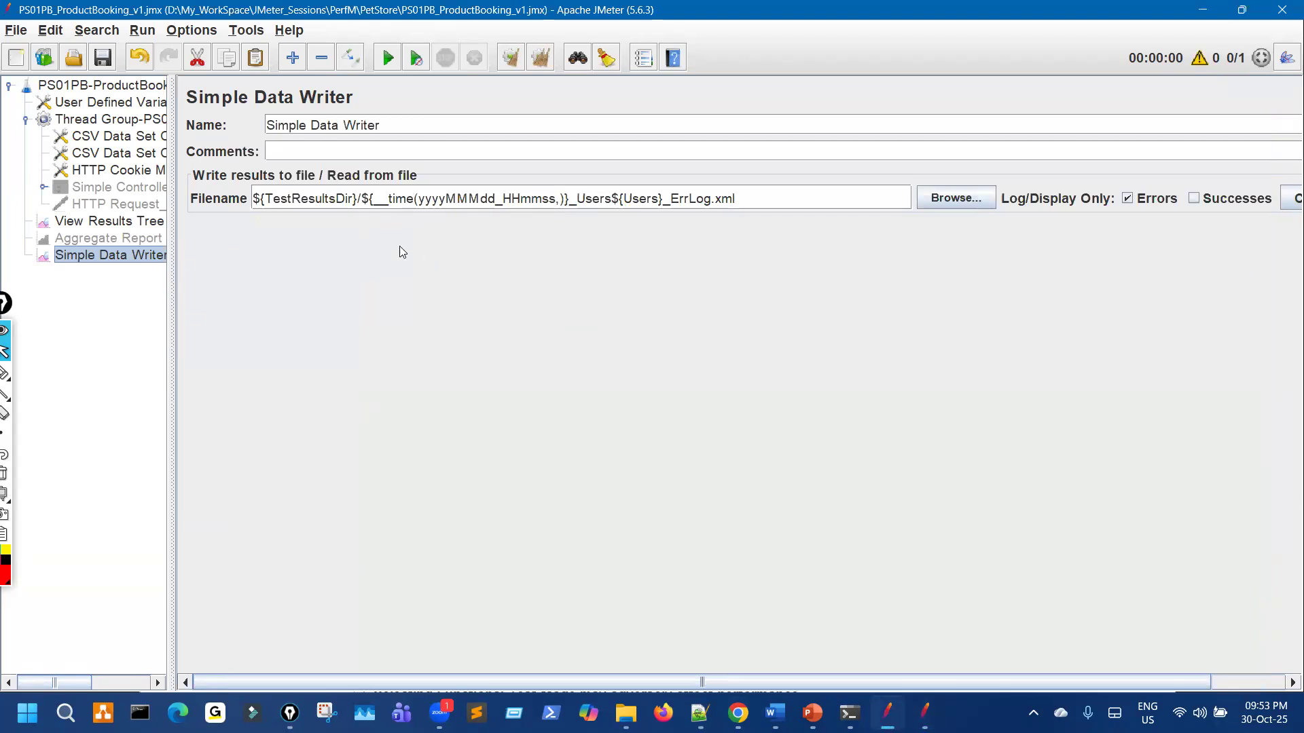
{"action": "left_click", "coordinate": [135, 106]}
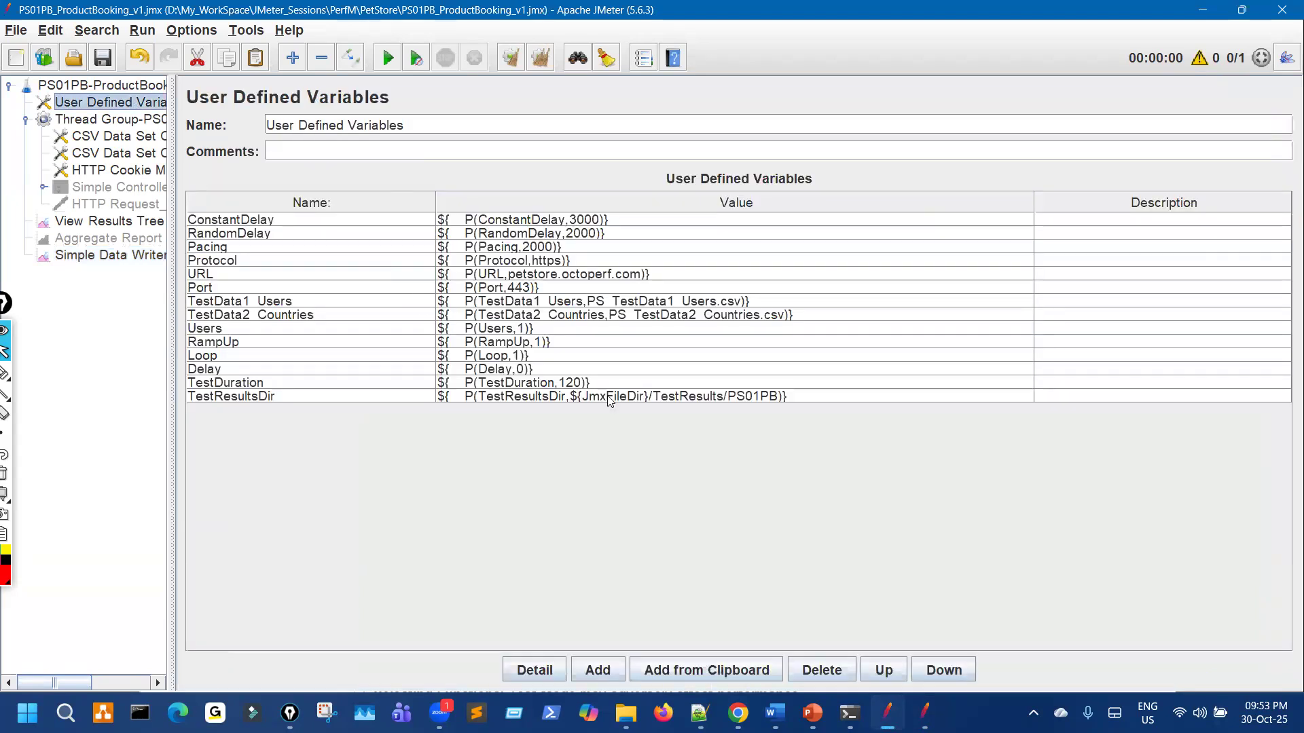
Step: Move the TestResultsDir variable up the list to sit just below Port
{"action": "left_click", "coordinate": [832, 593]}
{"action": "left_click", "coordinate": [892, 672]}
{"action": "left_click", "coordinate": [892, 672]}
{"action": "left_click", "coordinate": [892, 672]}
{"action": "left_click", "coordinate": [893, 672]}
{"action": "left_click", "coordinate": [892, 672]}
{"action": "left_click", "coordinate": [892, 672]}
{"action": "left_click", "coordinate": [892, 673]}
{"action": "left_click", "coordinate": [892, 672]}
{"action": "left_click", "coordinate": [934, 676]}
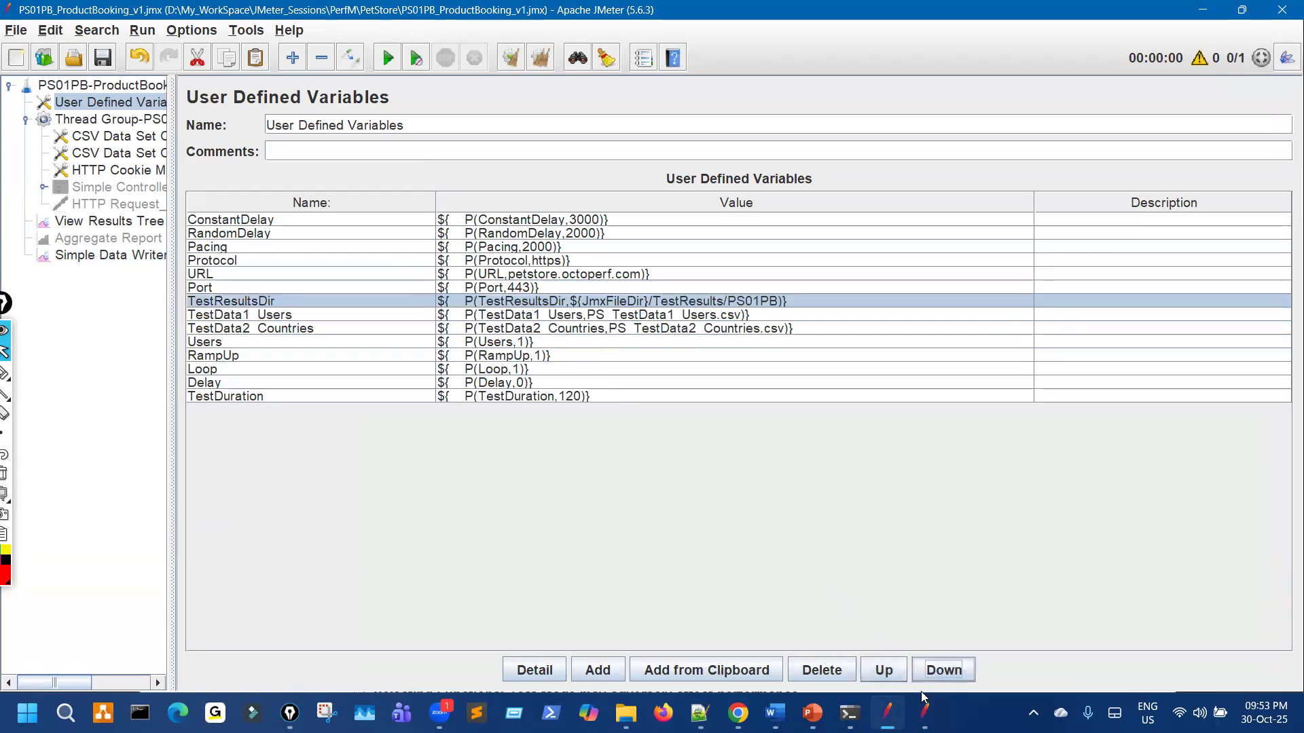
Step: Compare with the reference plan's User Defined Variables, then minimize that second window
{"action": "left_click", "coordinate": [925, 713]}
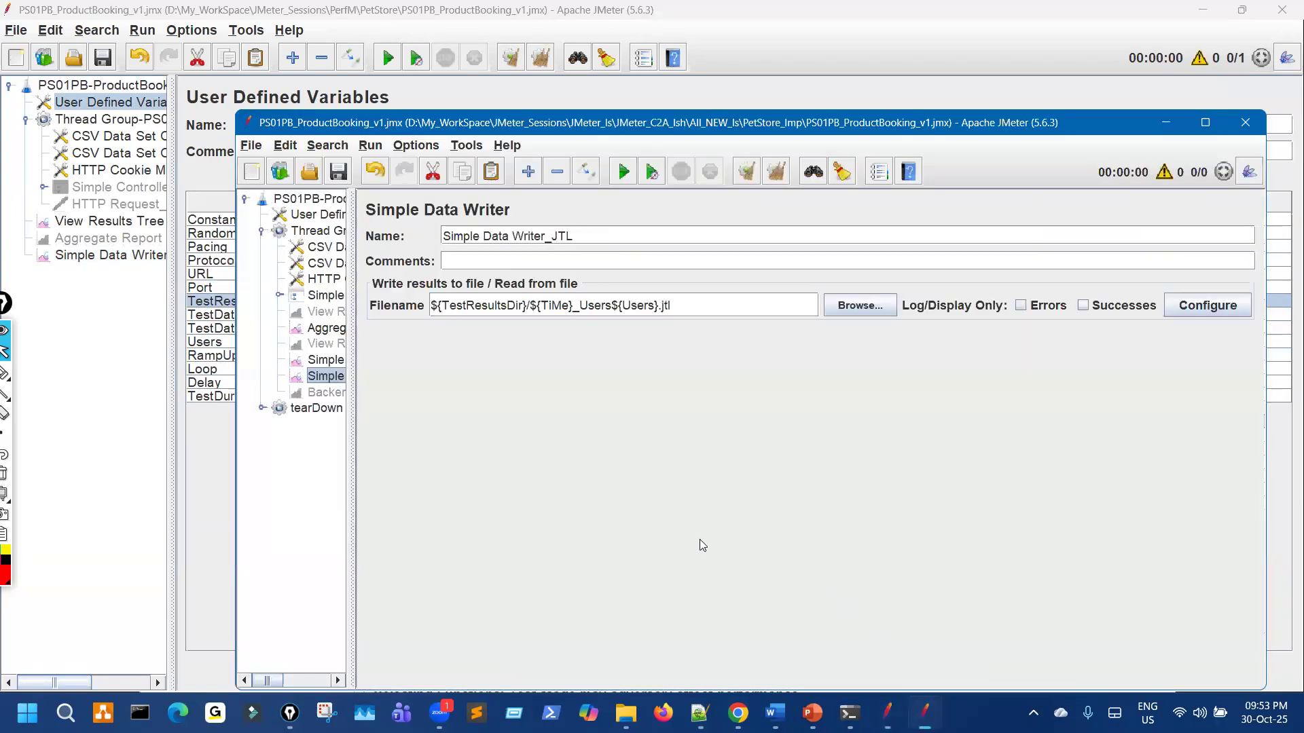
{"action": "left_click", "coordinate": [338, 216]}
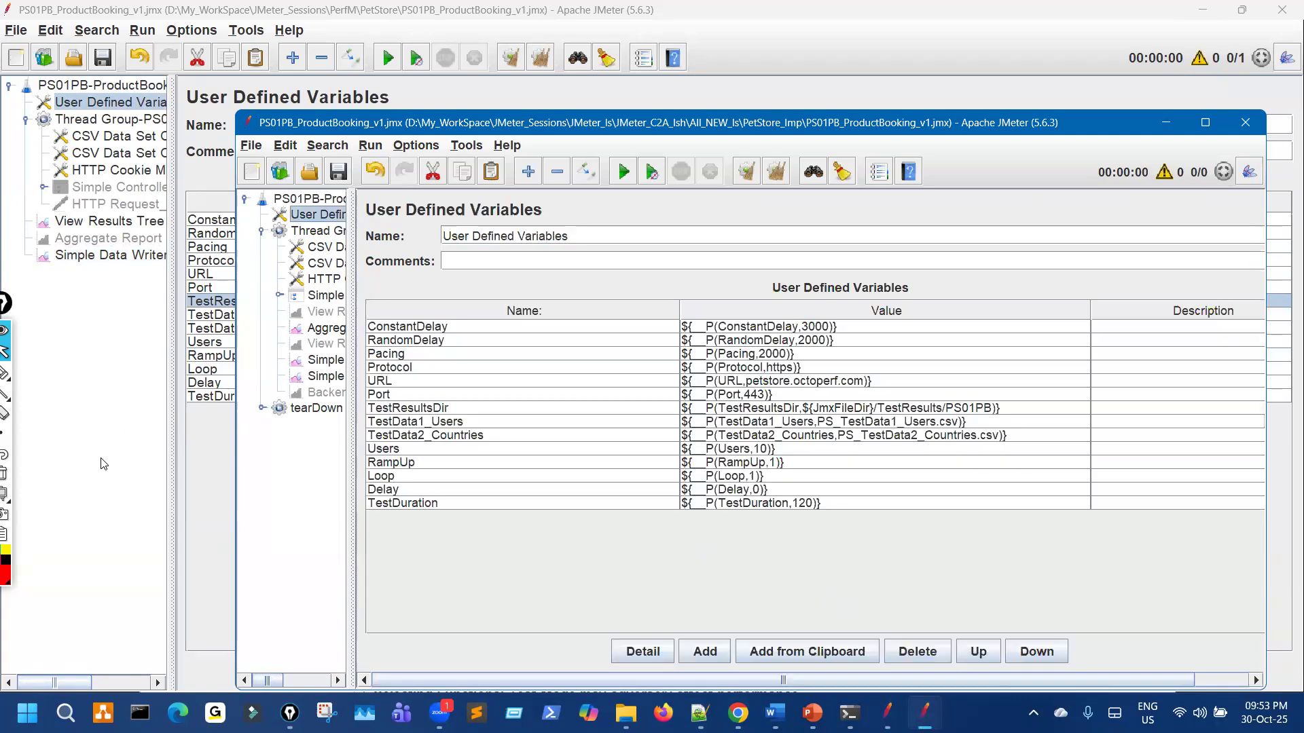
{"action": "left_click", "coordinate": [183, 491]}
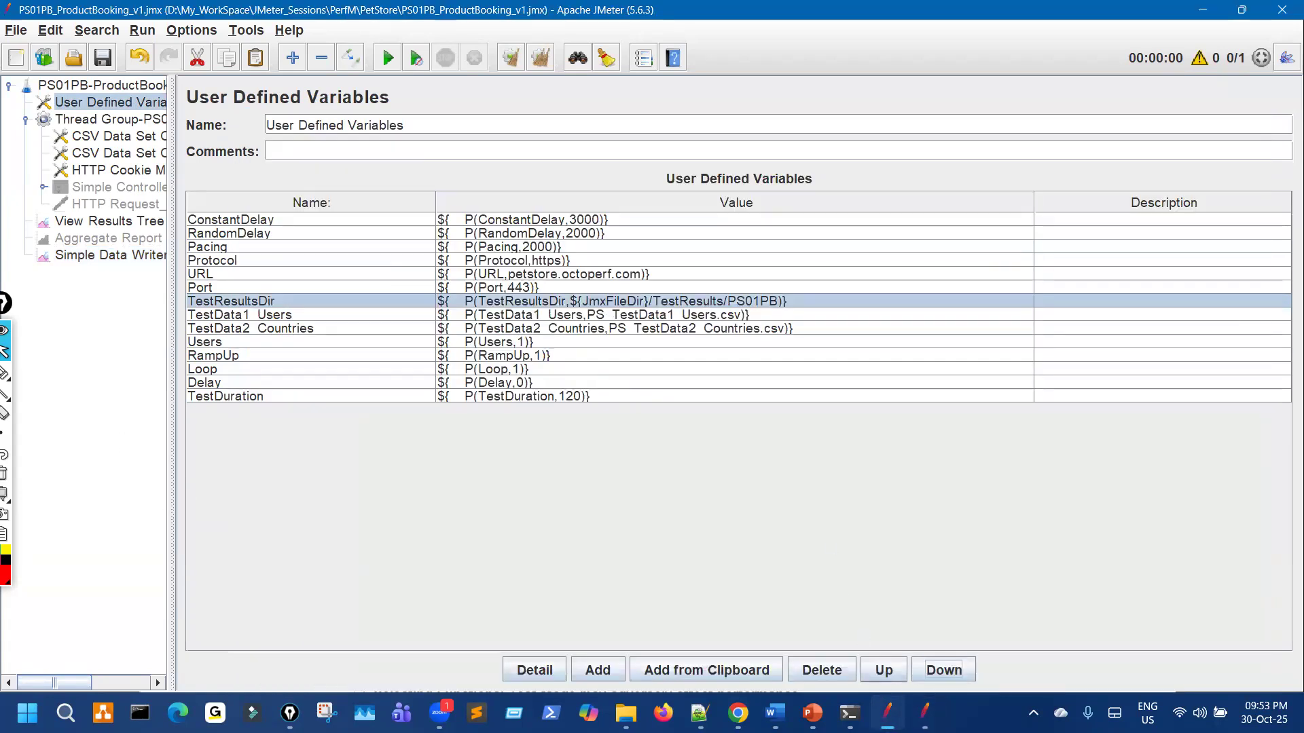
{"action": "left_click", "coordinate": [924, 713]}
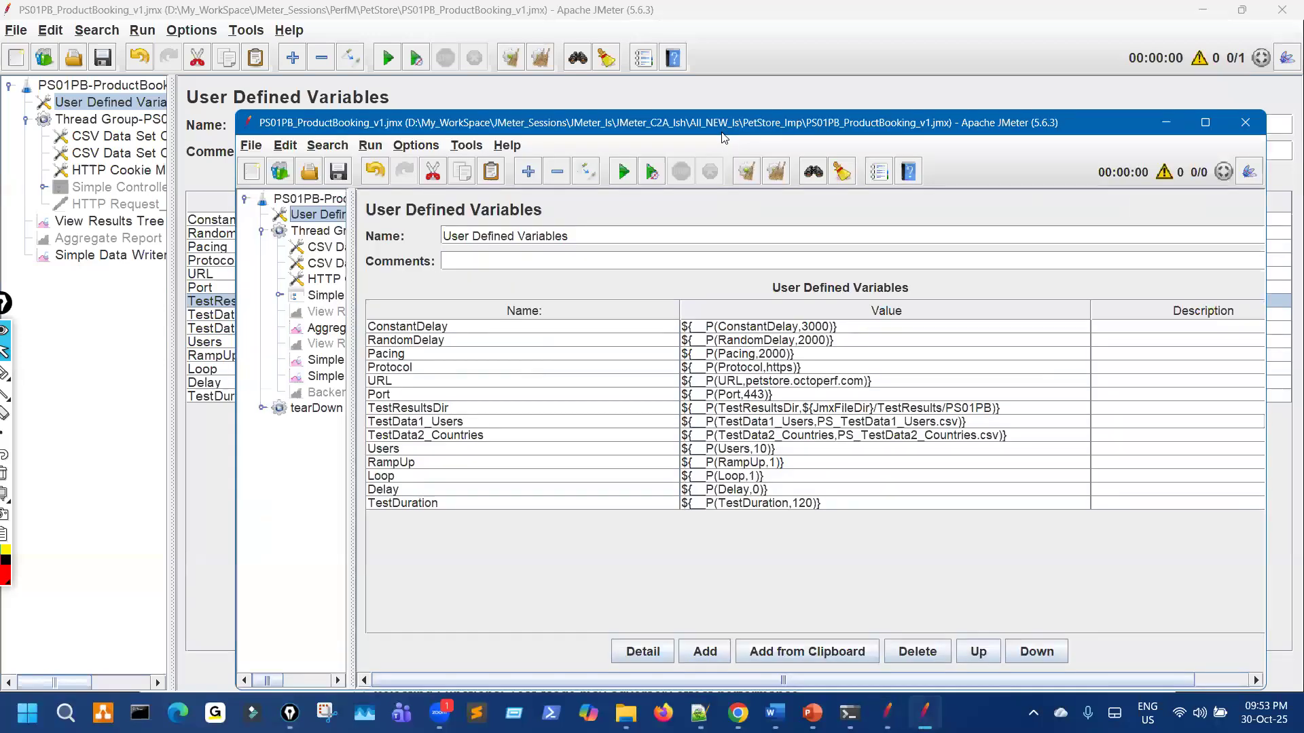
{"action": "left_click_drag", "start_coordinate": [722, 133], "coordinate": [671, 423]}
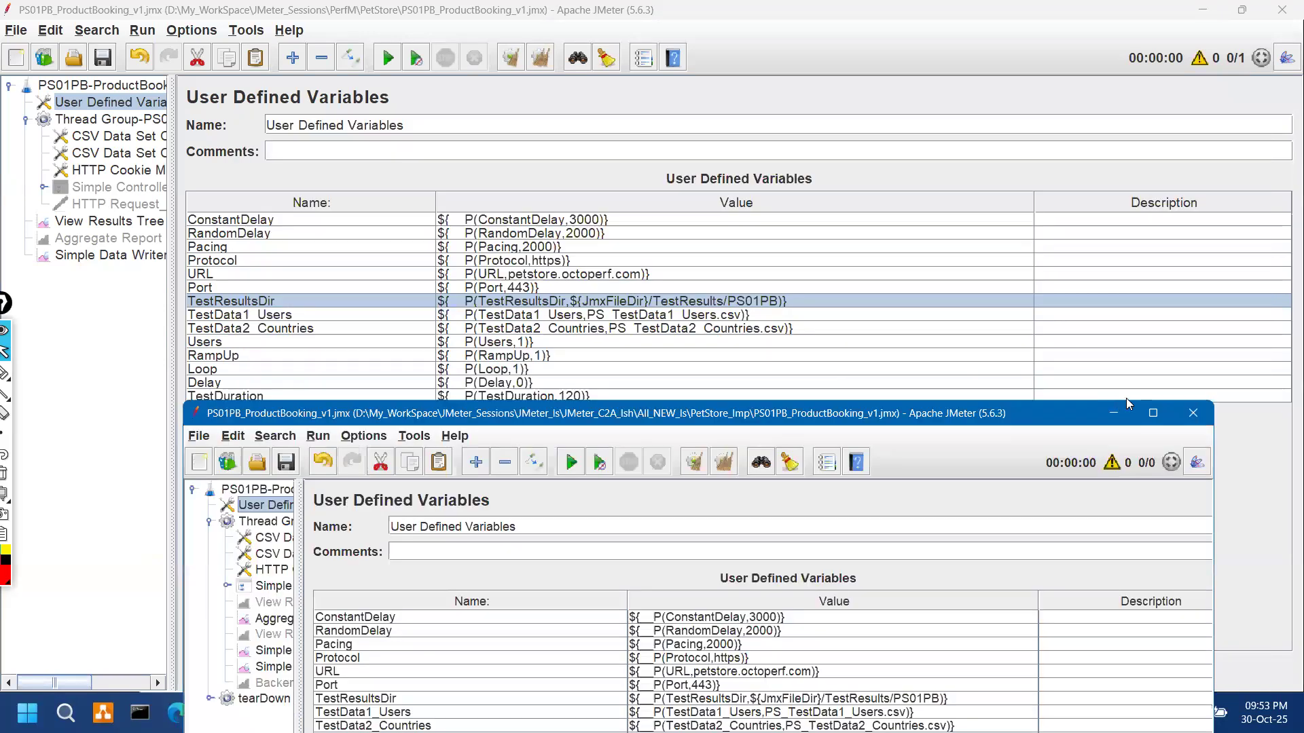
{"action": "left_click", "coordinate": [1119, 415]}
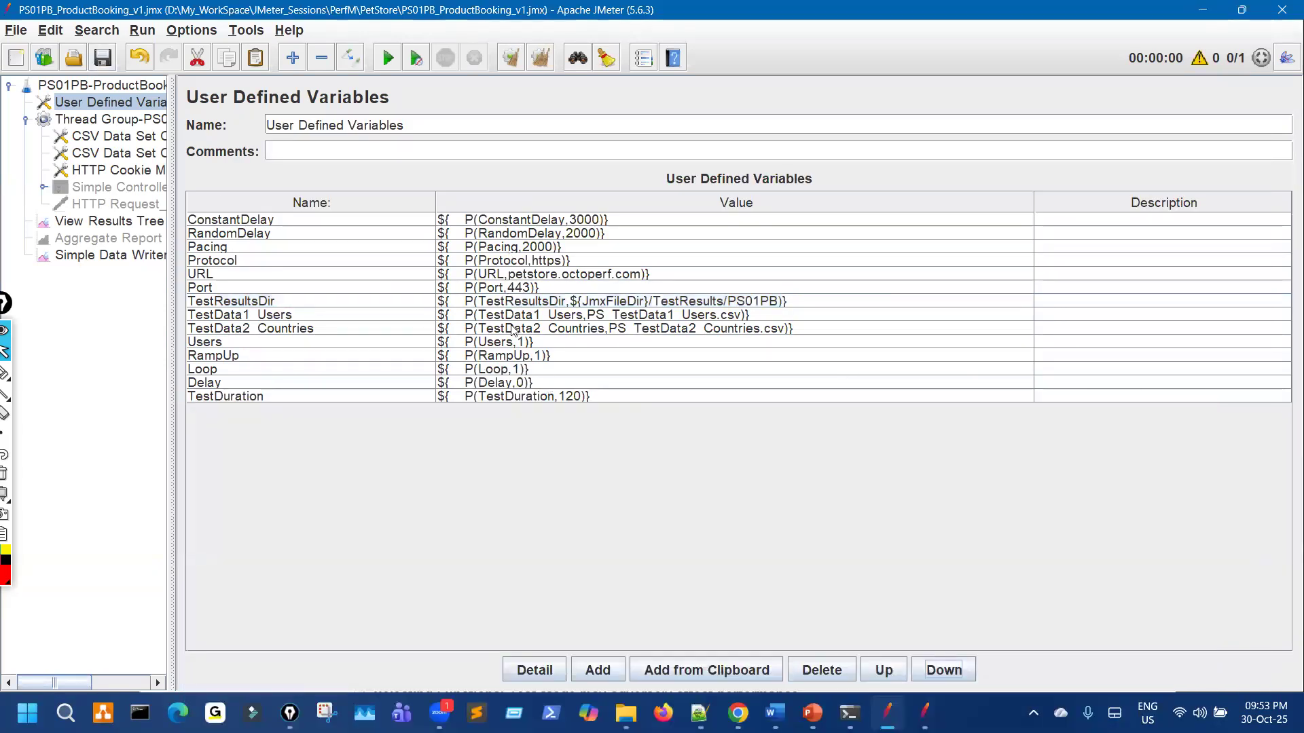
Step: Save the PetStore test plan
{"action": "left_click", "coordinate": [5, 372]}
{"action": "left_click_drag", "start_coordinate": [610, 197], "coordinate": [647, 328]}
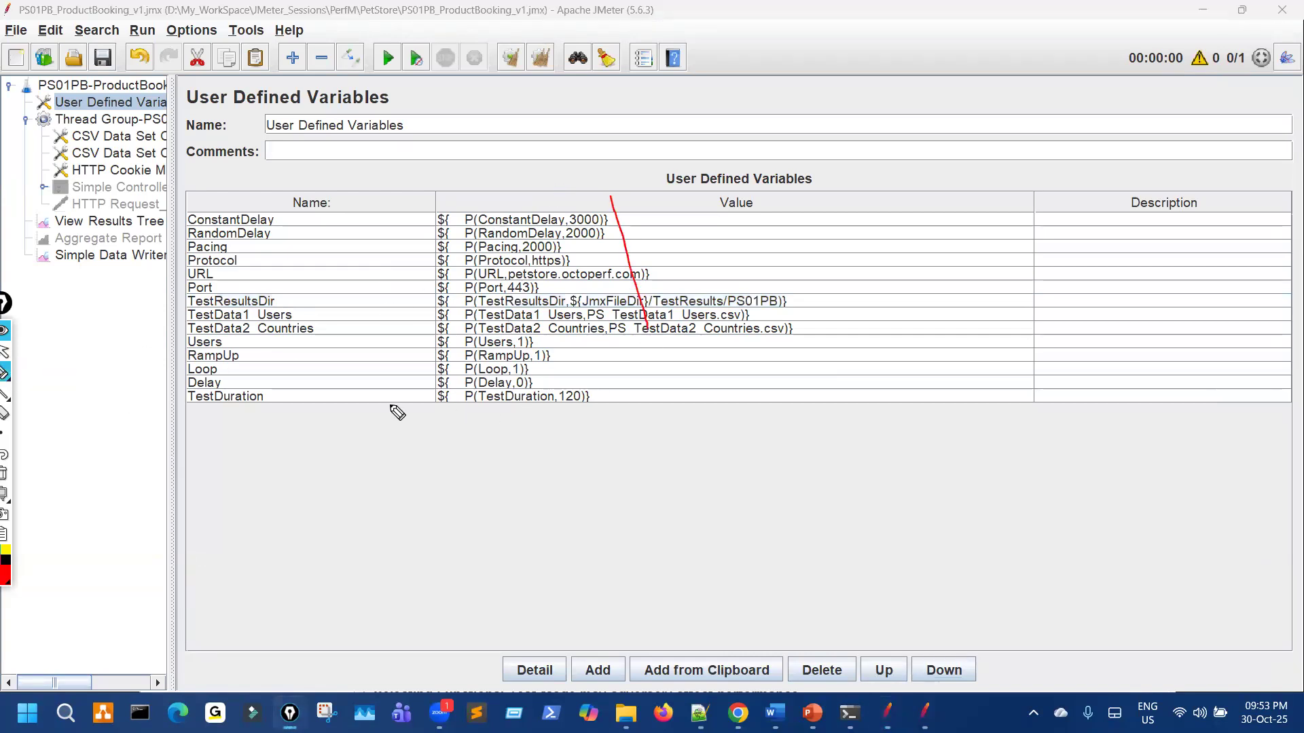
{"action": "mouse_move", "coordinate": [453, 339]}
{"action": "left_mouse_down"}
{"action": "mouse_move", "coordinate": [479, 412]}
{"action": "mouse_move", "coordinate": [575, 349]}
{"action": "mouse_move", "coordinate": [474, 343]}
{"action": "left_mouse_up"}
{"action": "mouse_move", "coordinate": [558, 316]}
{"action": "left_mouse_down"}
{"action": "mouse_move", "coordinate": [666, 239]}
{"action": "mouse_move", "coordinate": [556, 282]}
{"action": "left_mouse_up"}
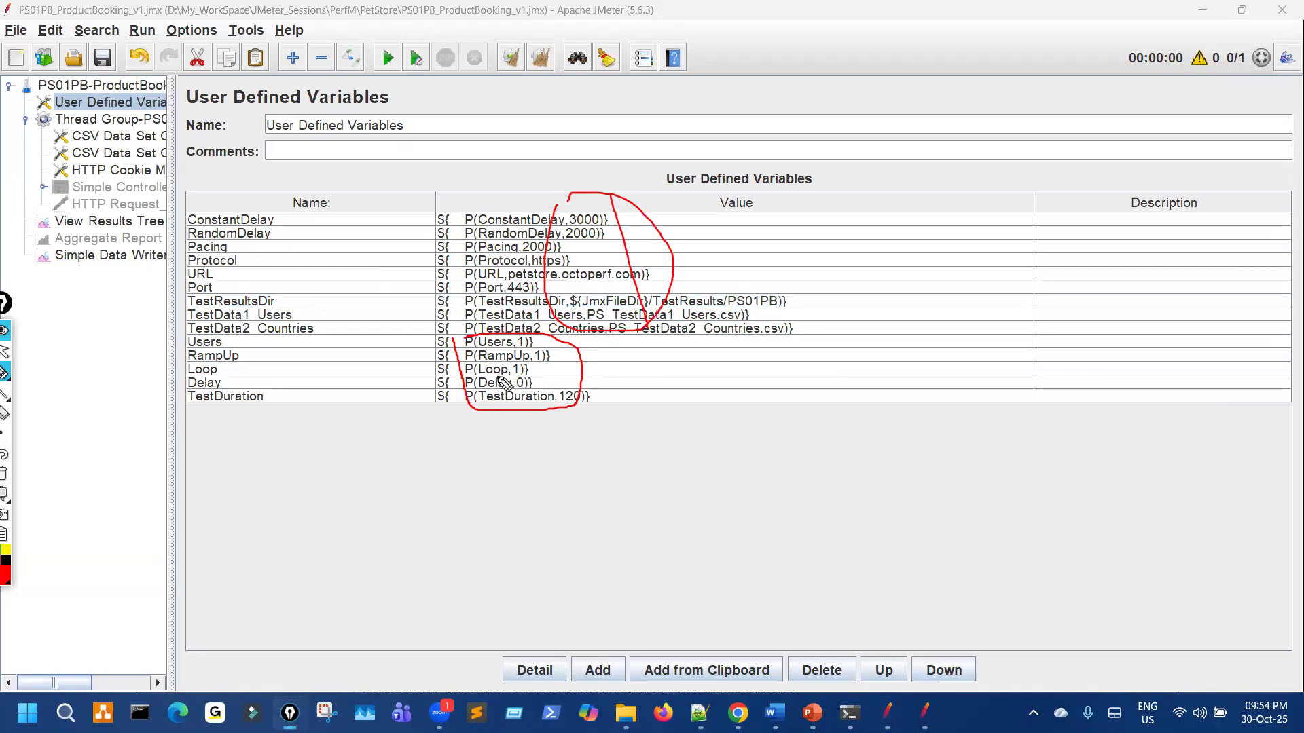
{"action": "key", "text": "Escape"}
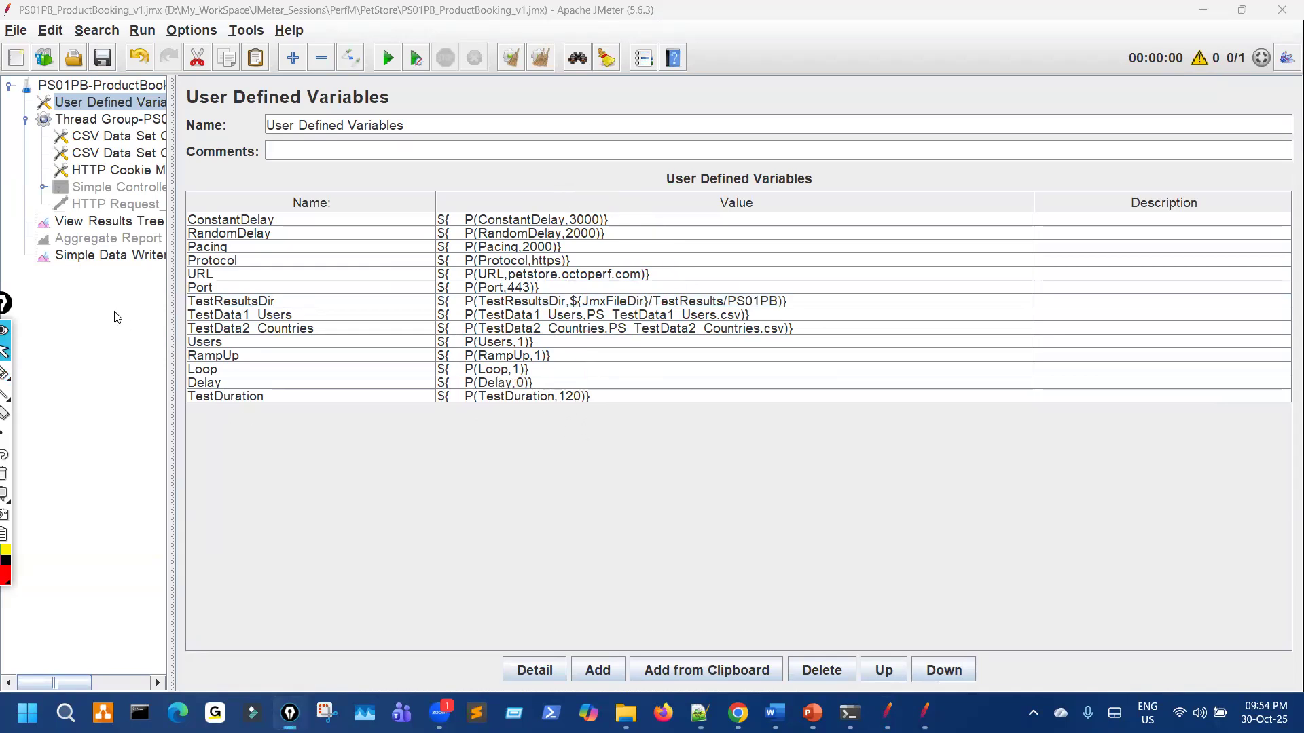
{"action": "left_click", "coordinate": [100, 63]}
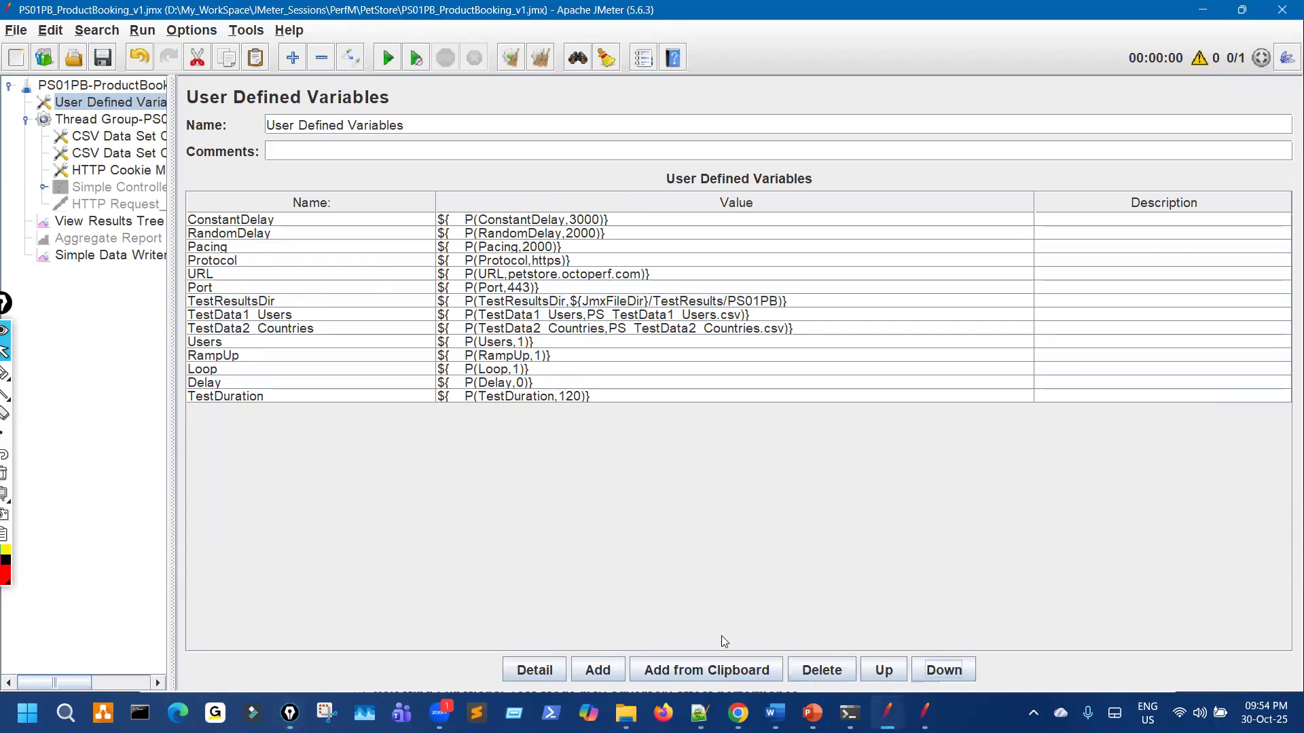
Step: Highlight the yyyyMMM time format in the Simple Data Writer's Filename
{"action": "left_click", "coordinate": [155, 257]}
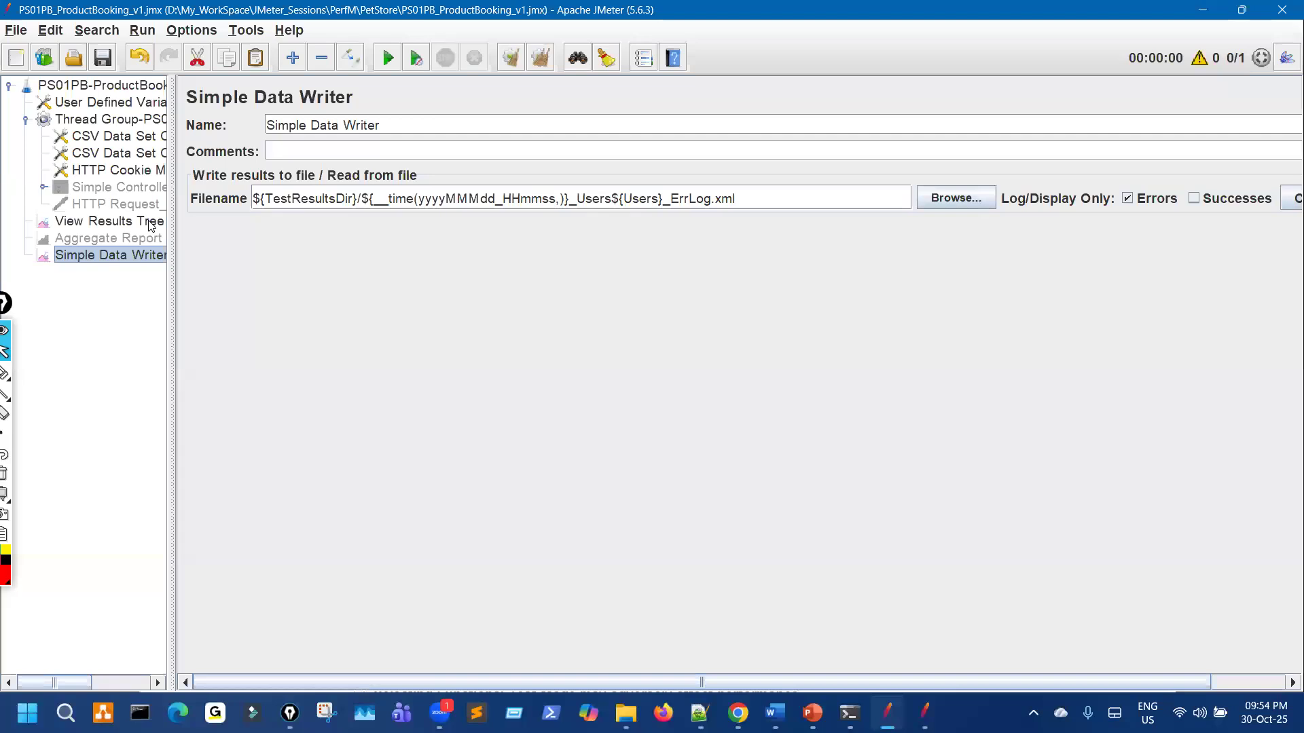
{"action": "key", "text": "ctrl+shift+3"}
{"action": "mouse_move", "coordinate": [392, 225]}
{"action": "left_mouse_down"}
{"action": "mouse_move", "coordinate": [576, 223]}
{"action": "mouse_move", "coordinate": [348, 186]}
{"action": "mouse_move", "coordinate": [379, 224]}
{"action": "left_mouse_up"}
{"action": "key", "text": "ctrl+shift+7"}
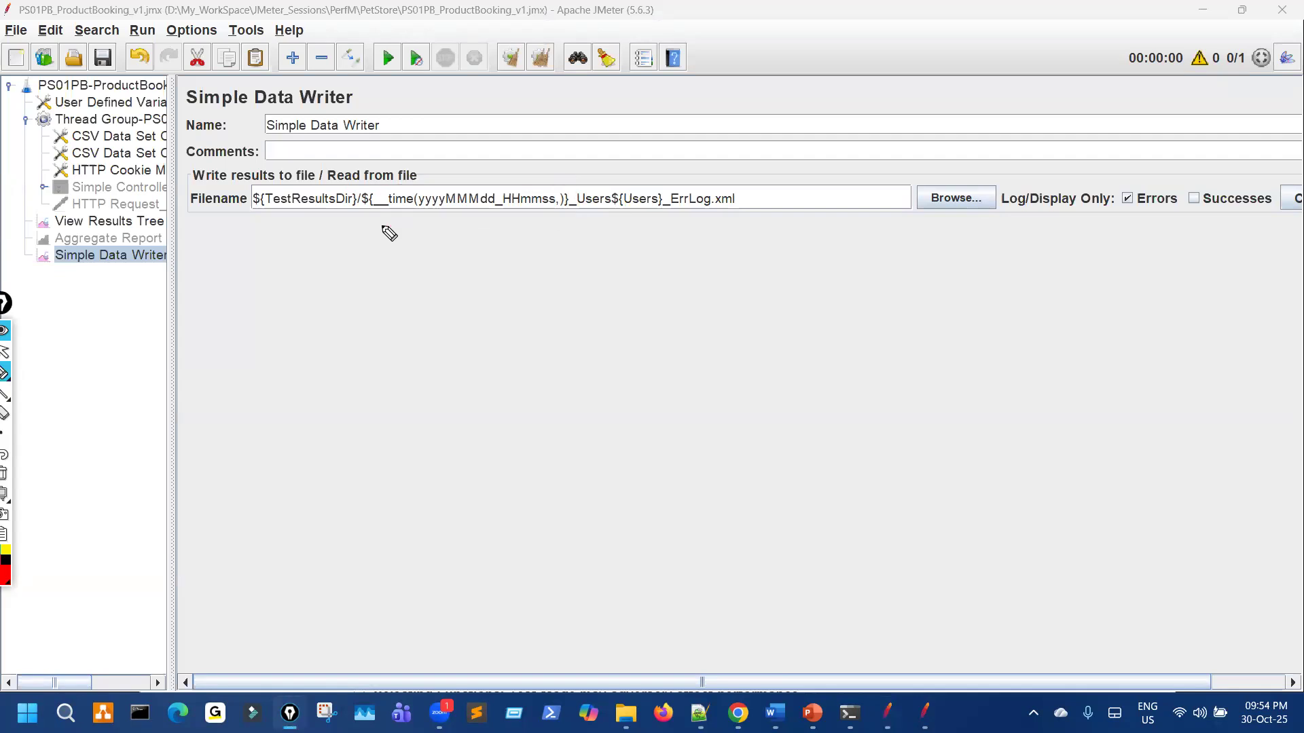
{"action": "key", "text": "ctrl+shift+2"}
{"action": "left_click_drag", "start_coordinate": [435, 194], "coordinate": [489, 197]}
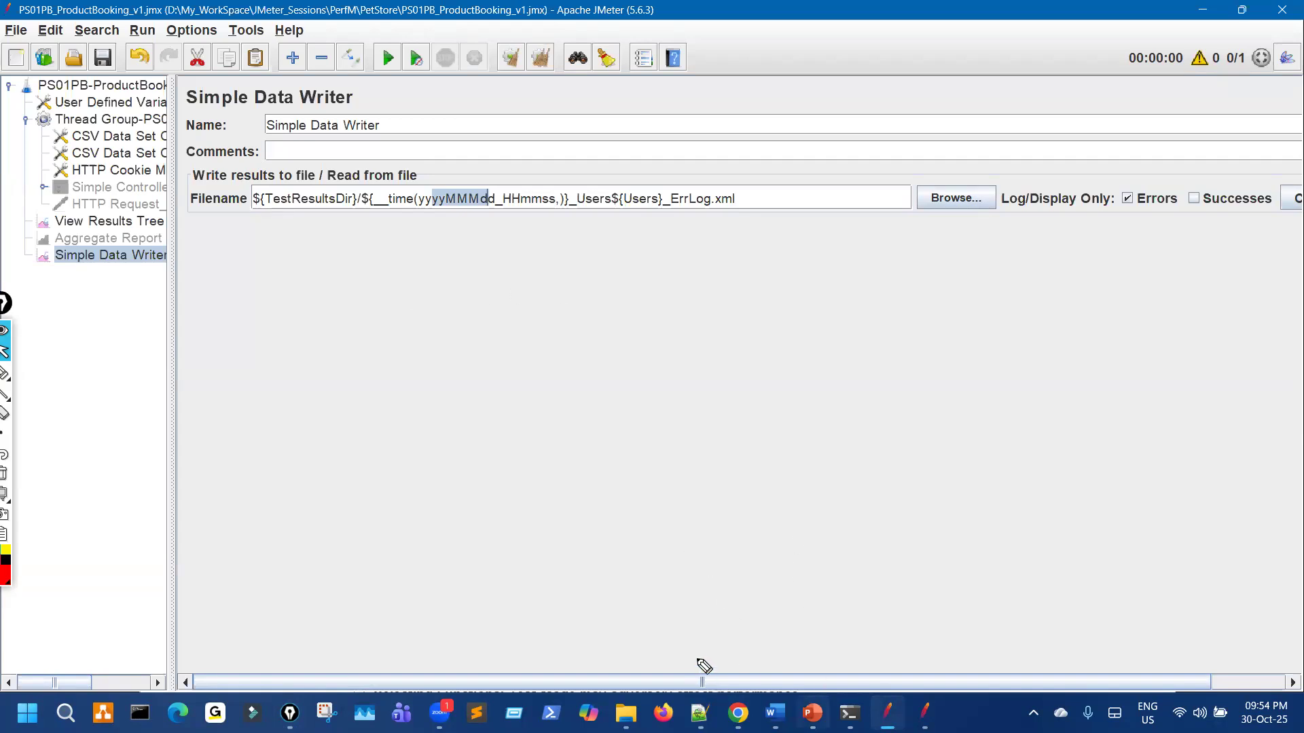
Step: Switch to PowerPoint slide 115 on reading the JMX file directory
{"action": "key", "text": "alt+Tab"}
{"action": "left_click_drag", "start_coordinate": [918, 559], "coordinate": [935, 550]}
{"action": "mouse_move", "coordinate": [951, 530]}
{"action": "left_mouse_down"}
{"action": "mouse_move", "coordinate": [986, 542]}
{"action": "mouse_move", "coordinate": [1017, 622]}
{"action": "left_mouse_up"}
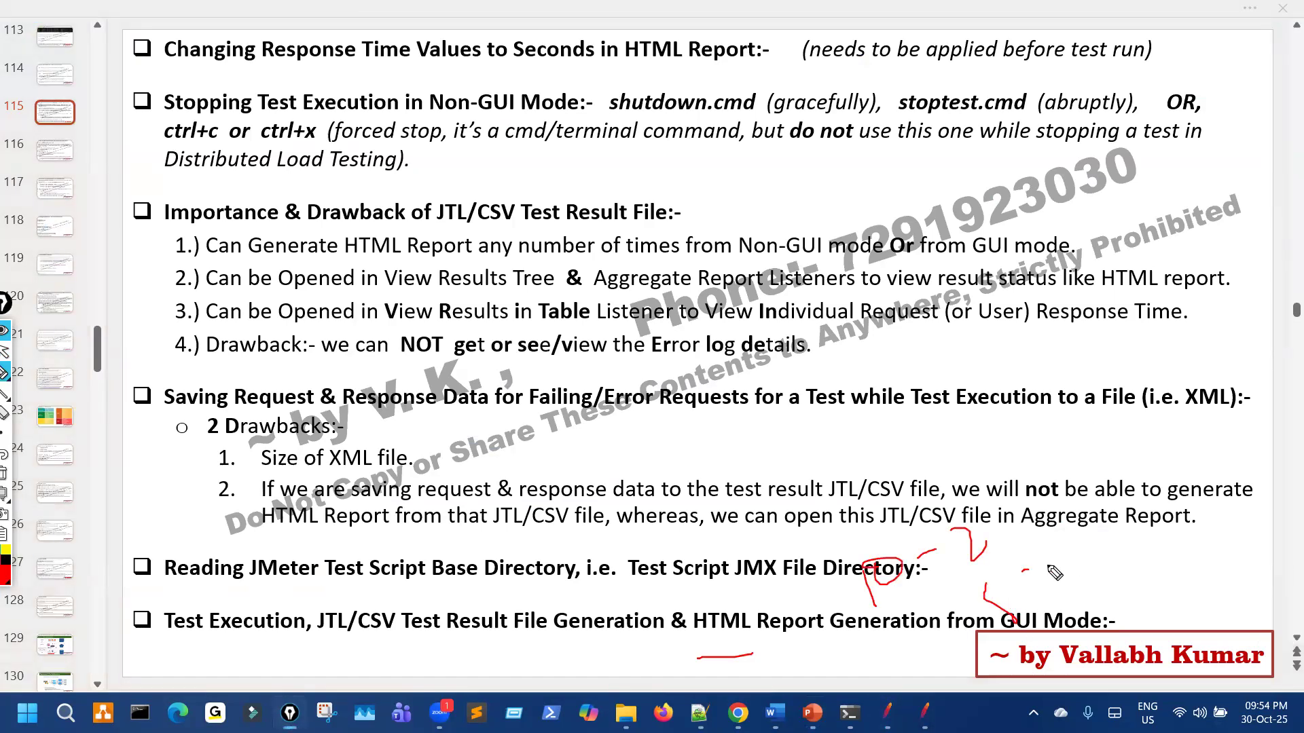
{"action": "left_click_drag", "start_coordinate": [1022, 572], "coordinate": [1031, 569]}
{"action": "mouse_move", "coordinate": [826, 356]}
{"action": "left_mouse_down"}
{"action": "mouse_move", "coordinate": [807, 433]}
{"action": "mouse_move", "coordinate": [837, 476]}
{"action": "left_mouse_up"}
{"action": "mouse_move", "coordinate": [858, 388]}
{"action": "left_mouse_down"}
{"action": "mouse_move", "coordinate": [905, 368]}
{"action": "mouse_move", "coordinate": [939, 434]}
{"action": "left_mouse_up"}
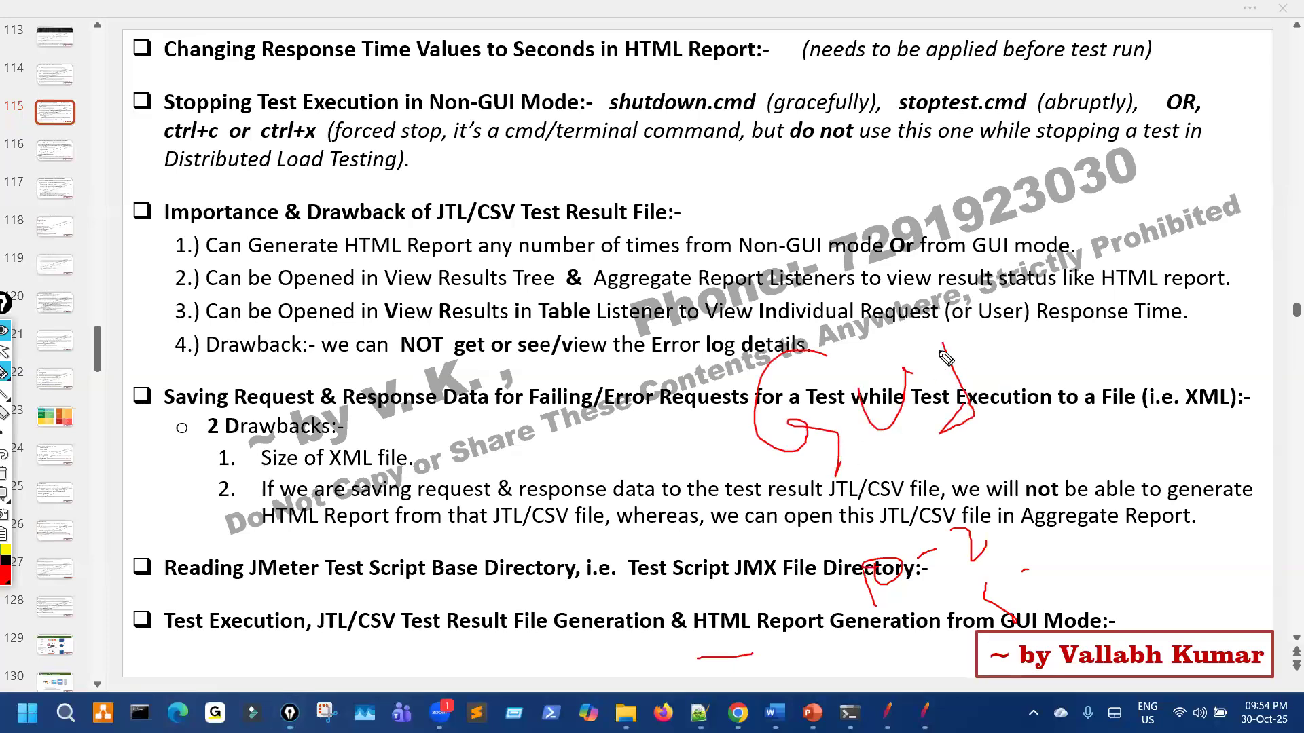
{"action": "left_click_drag", "start_coordinate": [463, 612], "coordinate": [451, 630]}
{"action": "left_click_drag", "start_coordinate": [642, 651], "coordinate": [756, 644]}
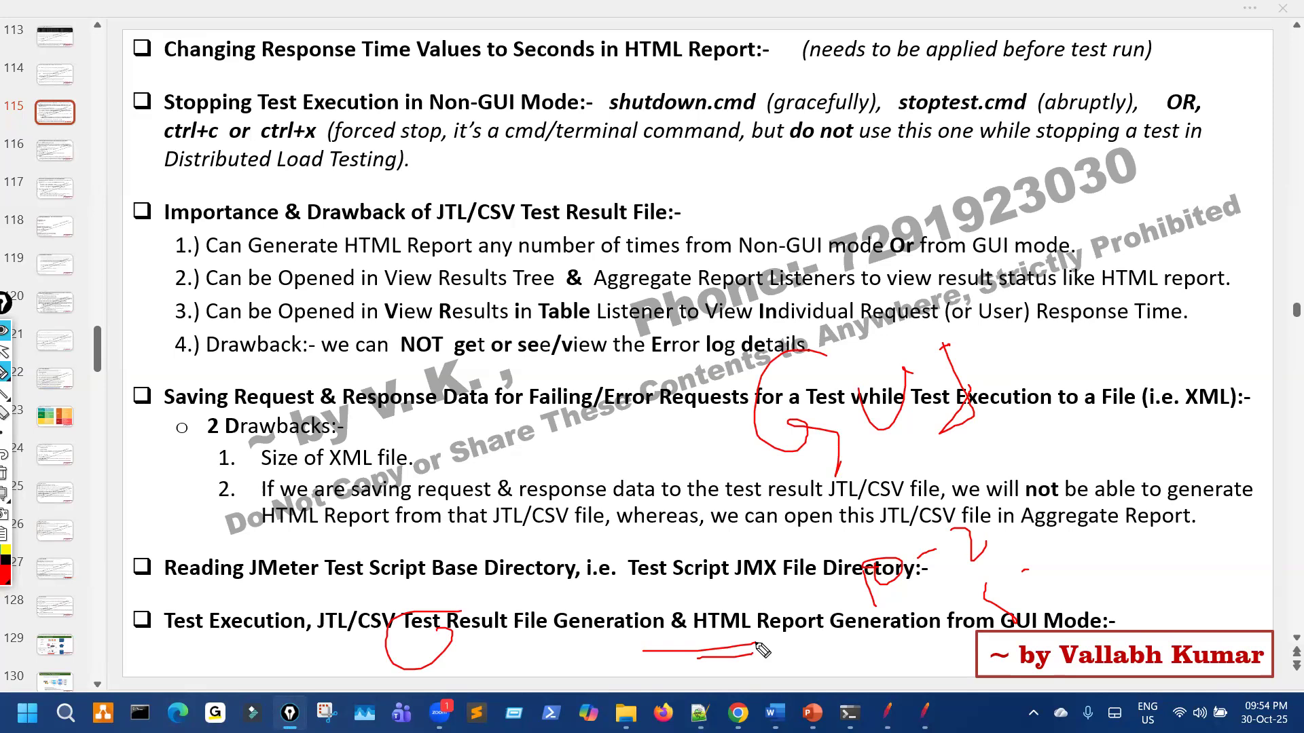
{"action": "key", "text": "ctrl+shift+7"}
Step: Bring the JMeter test plan window back to the front
{"action": "key", "text": "ctrl+shift+2"}
{"action": "left_click", "coordinate": [887, 713]}
{"action": "key", "text": "ctrl+shift+3"}
{"action": "left_click_drag", "start_coordinate": [378, 45], "coordinate": [410, 80]}
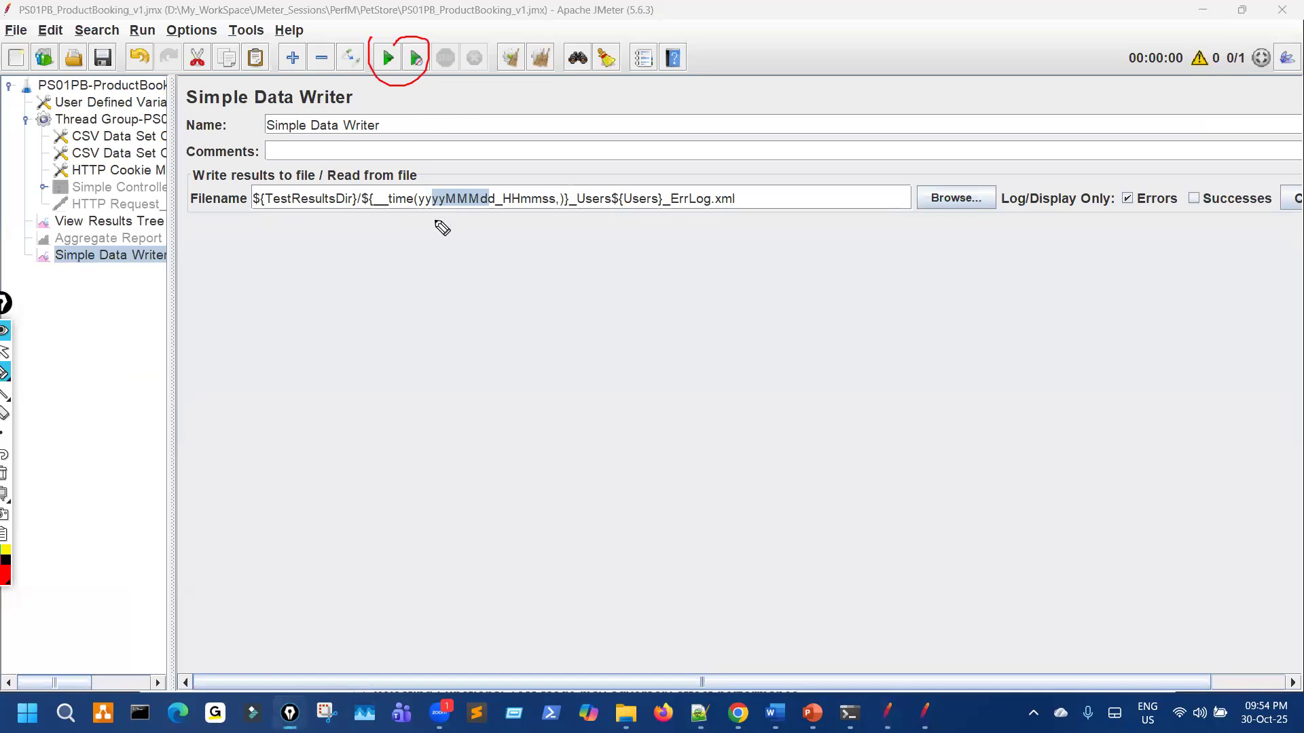
{"action": "left_click_drag", "start_coordinate": [634, 318], "coordinate": [657, 380]}
{"action": "mouse_move", "coordinate": [682, 275]}
{"action": "left_mouse_down"}
{"action": "mouse_move", "coordinate": [699, 355]}
{"action": "mouse_move", "coordinate": [694, 334]}
{"action": "left_mouse_up"}
{"action": "left_click_drag", "start_coordinate": [752, 285], "coordinate": [794, 388]}
{"action": "mouse_move", "coordinate": [808, 304]}
{"action": "left_mouse_down"}
{"action": "mouse_move", "coordinate": [812, 348]}
{"action": "mouse_move", "coordinate": [830, 346]}
{"action": "left_mouse_up"}
{"action": "left_click_drag", "start_coordinate": [656, 241], "coordinate": [701, 265]}
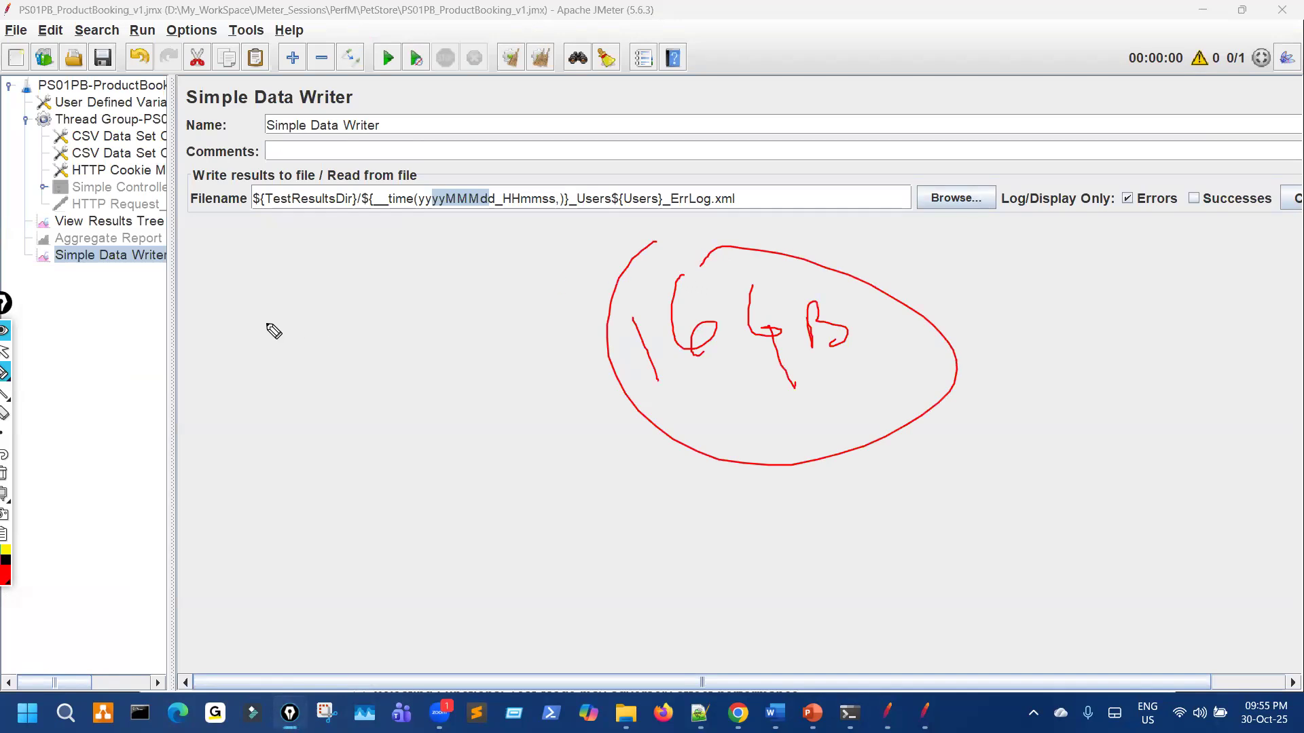
Step: Widen the test plan tree so the full element names are readable
{"action": "left_click_drag", "start_coordinate": [397, 390], "coordinate": [418, 439]}
{"action": "left_click_drag", "start_coordinate": [439, 388], "coordinate": [491, 378]}
{"action": "left_click_drag", "start_coordinate": [603, 434], "coordinate": [655, 483]}
{"action": "left_click_drag", "start_coordinate": [671, 421], "coordinate": [713, 514]}
{"action": "left_click_drag", "start_coordinate": [722, 430], "coordinate": [728, 491]}
{"action": "left_click_drag", "start_coordinate": [660, 550], "coordinate": [727, 510]}
{"action": "left_click_drag", "start_coordinate": [656, 535], "coordinate": [757, 479]}
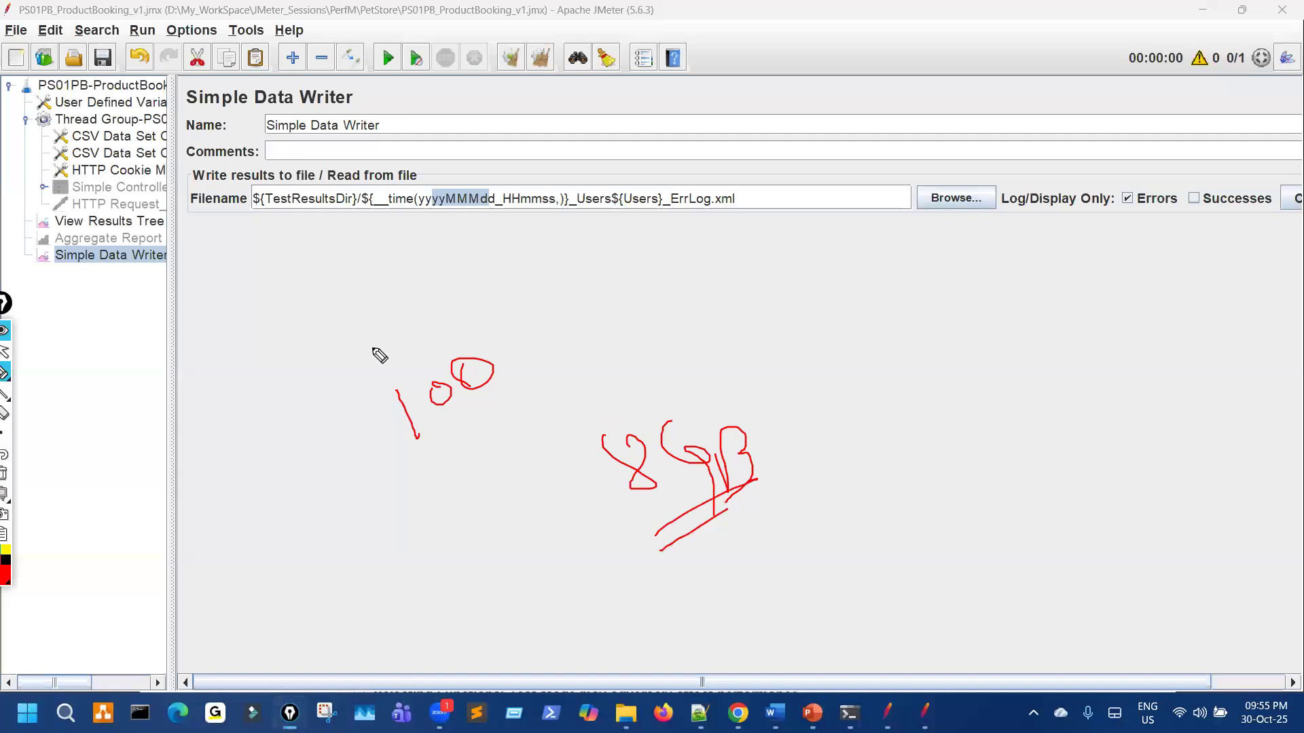
{"action": "left_click_drag", "start_coordinate": [144, 192], "coordinate": [224, 149]}
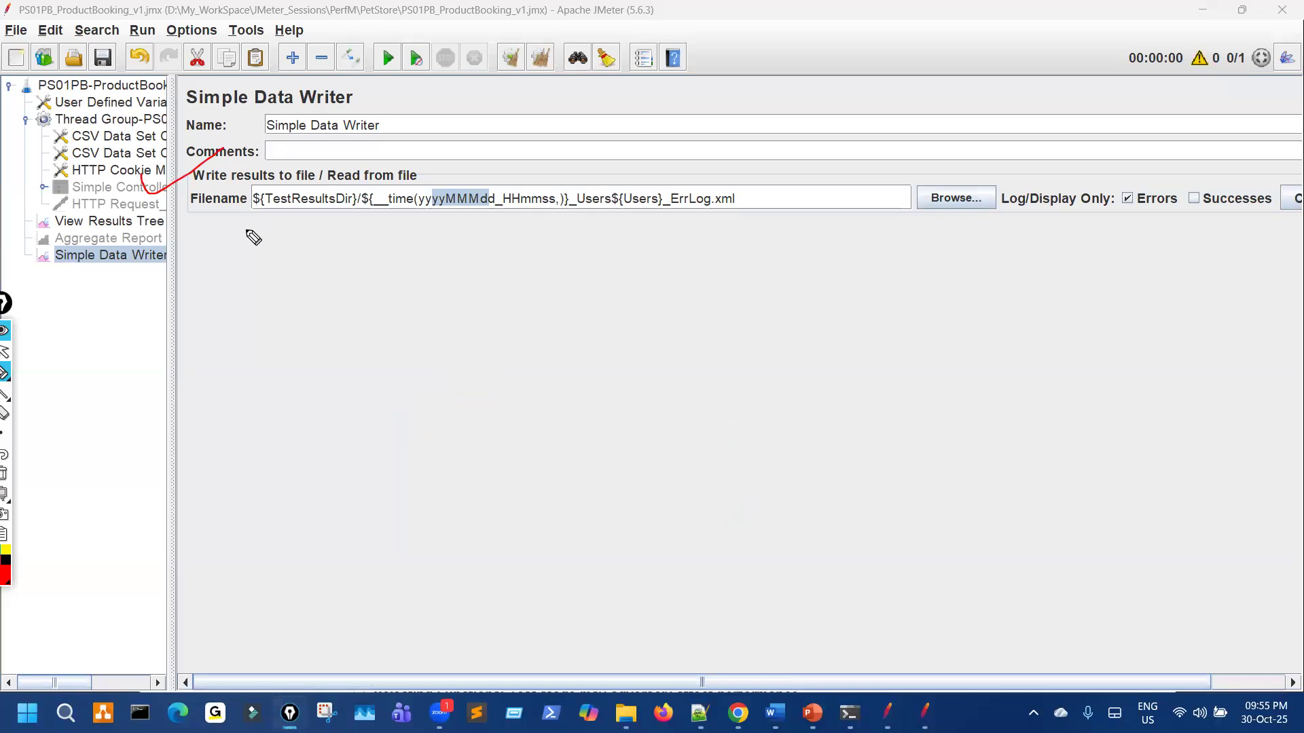
{"action": "left_click_drag", "start_coordinate": [173, 207], "coordinate": [286, 213]}
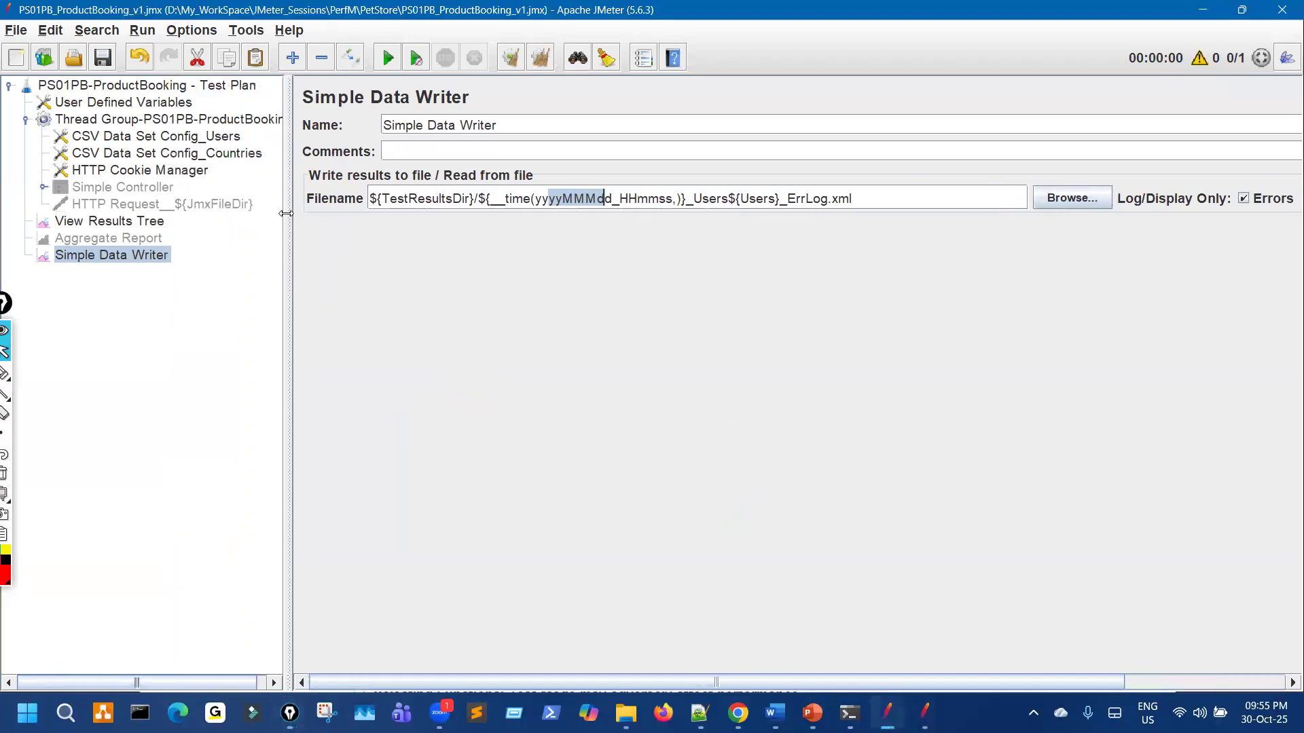
Step: Disable the View Results Tree listener with Ctrl+T
{"action": "left_click", "coordinate": [162, 227]}
{"action": "key", "text": "ctrl+t"}
{"action": "key", "text": "ctrl+shift+3"}
{"action": "left_click_drag", "start_coordinate": [145, 212], "coordinate": [147, 221]}
{"action": "left_click_drag", "start_coordinate": [435, 325], "coordinate": [500, 352]}
{"action": "mouse_move", "coordinate": [411, 109]}
{"action": "left_mouse_down"}
{"action": "mouse_move", "coordinate": [480, 107]}
{"action": "mouse_move", "coordinate": [427, 139]}
{"action": "left_mouse_up"}
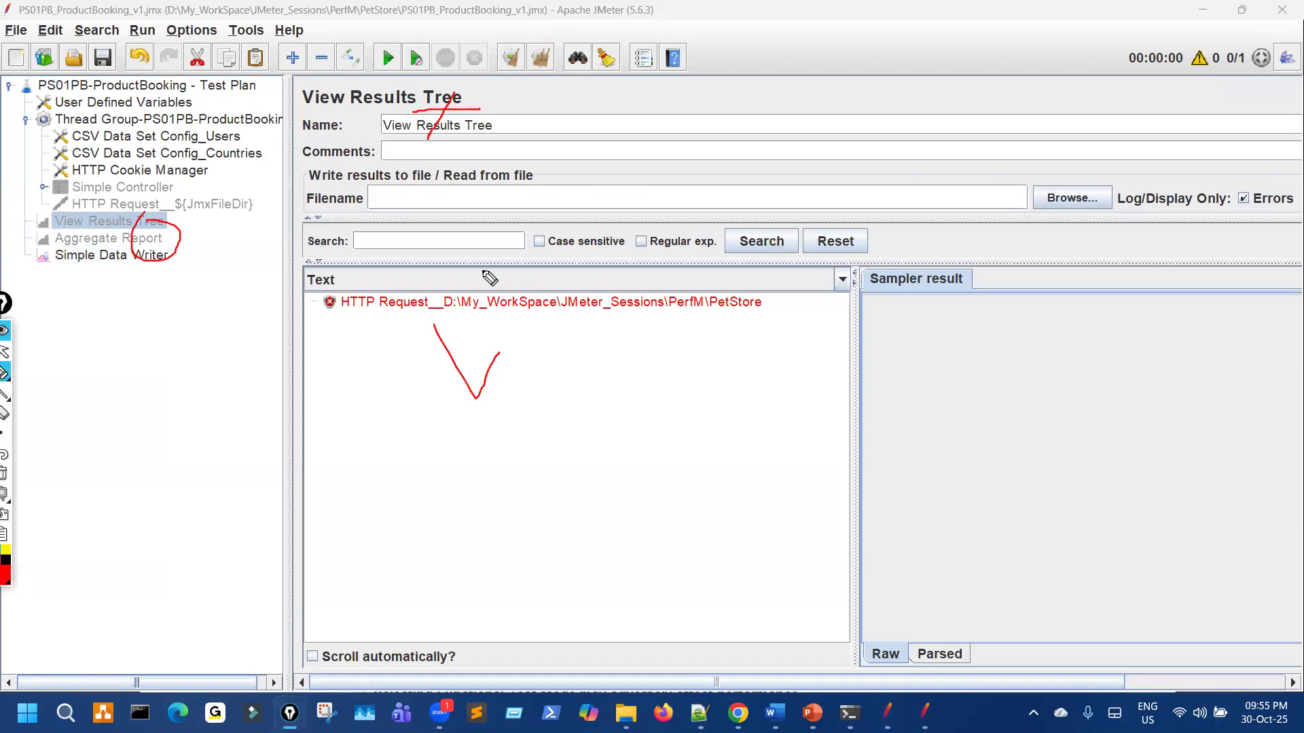
Step: Reselect the Simple Data Writer to show its settings again
{"action": "key", "text": "ctrl+shift+7"}
{"action": "key", "text": "ctrl+shift+2"}
{"action": "left_click", "coordinate": [112, 256]}
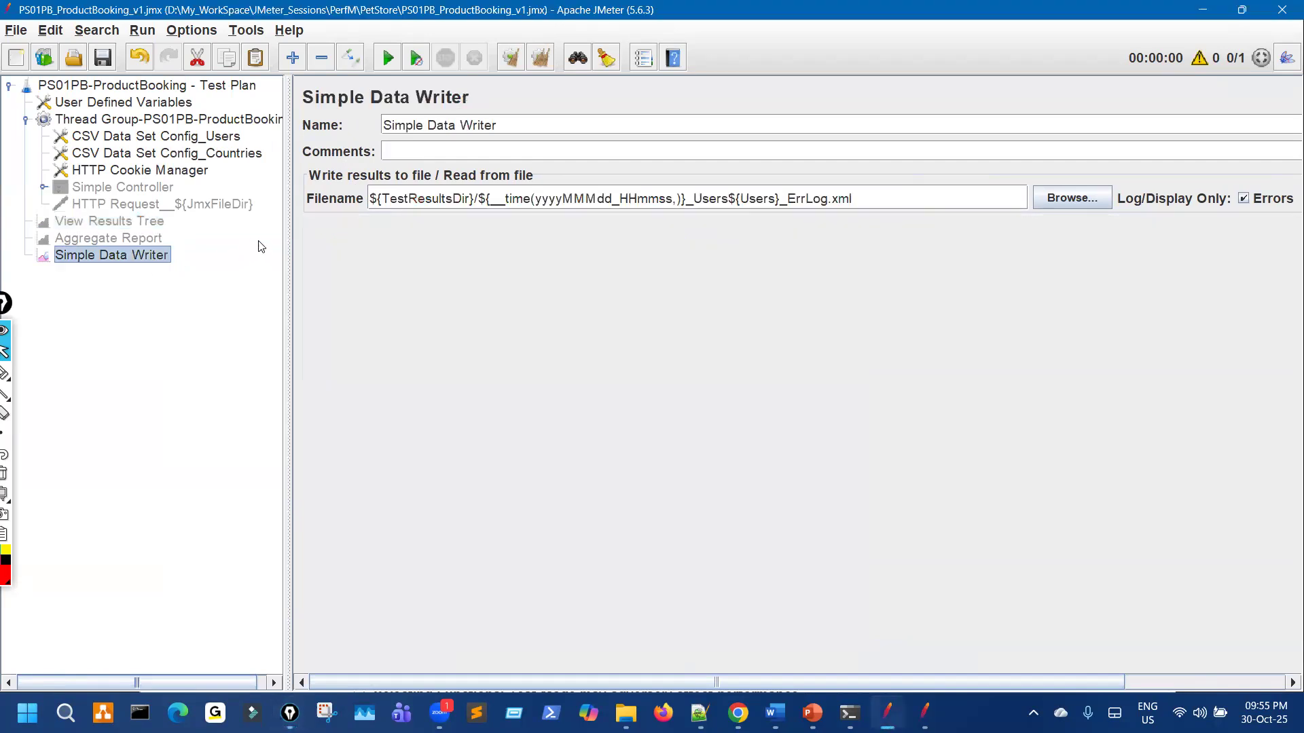
Step: Narrow the tree, review the ErrLog.xml filename, and open the writer's Configure save options
{"action": "left_click_drag", "start_coordinate": [291, 219], "coordinate": [225, 214]}
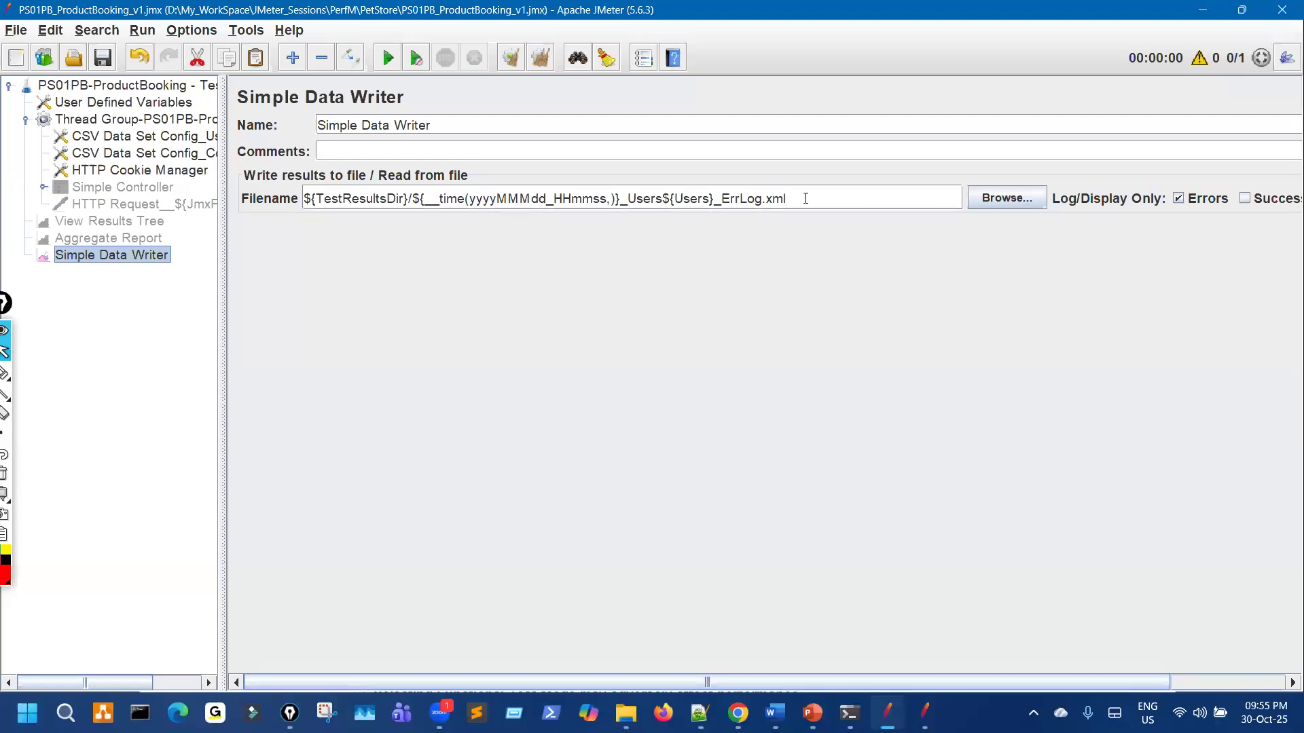
{"action": "left_click_drag", "start_coordinate": [805, 199], "coordinate": [456, 198]}
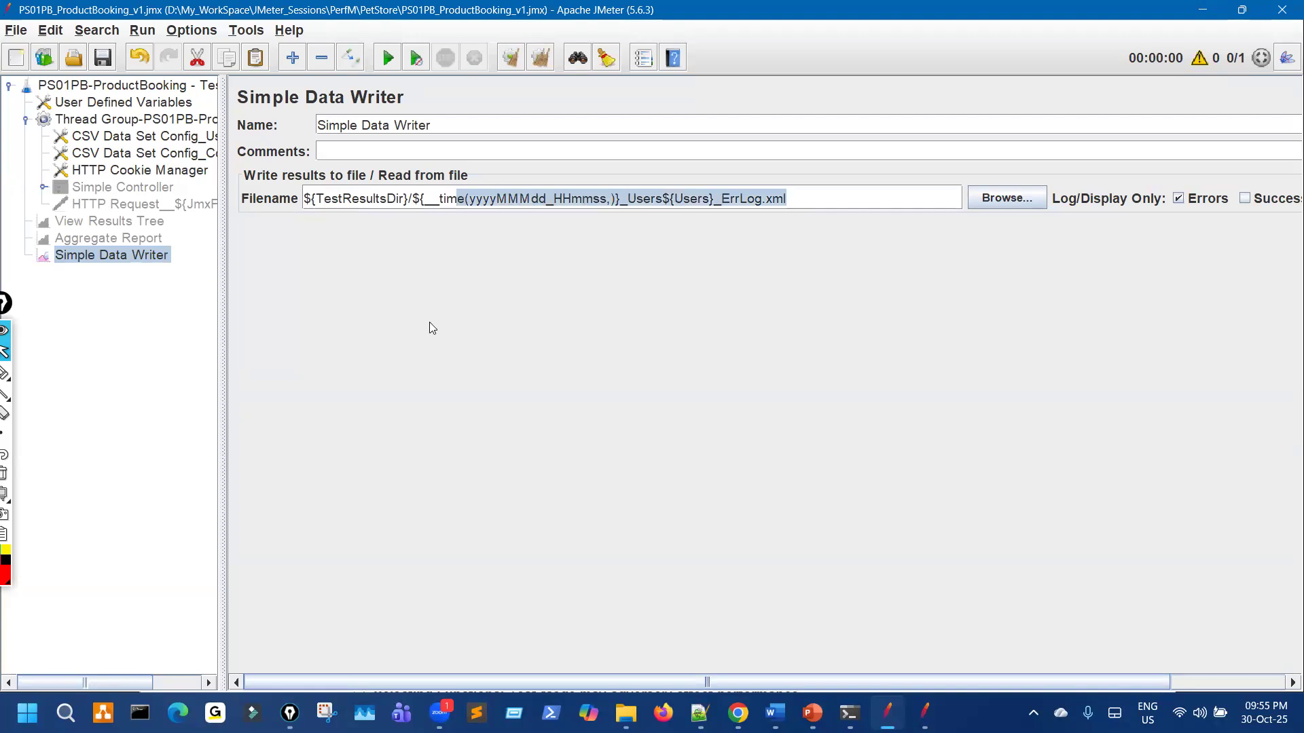
{"action": "left_click_drag", "start_coordinate": [156, 266], "coordinate": [187, 256]}
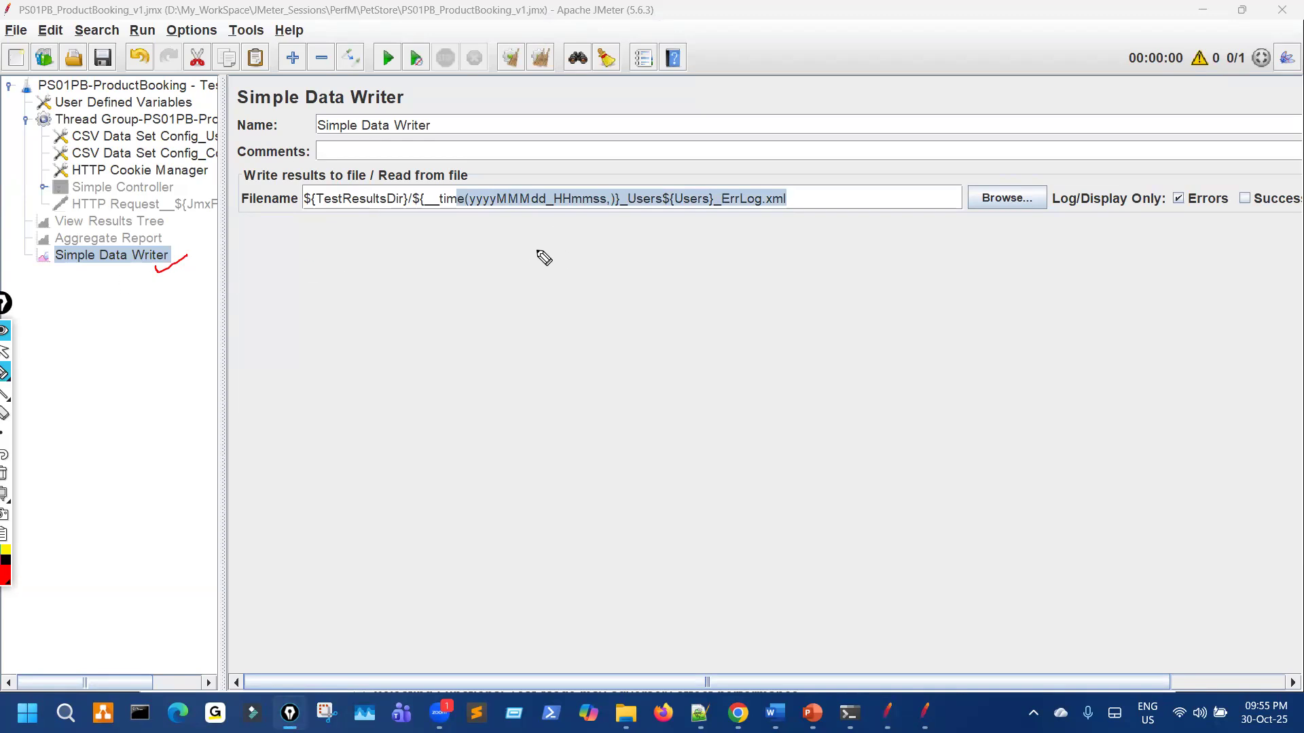
{"action": "mouse_move", "coordinate": [699, 230]}
{"action": "left_mouse_down"}
{"action": "mouse_move", "coordinate": [800, 200]}
{"action": "mouse_move", "coordinate": [780, 185]}
{"action": "left_mouse_up"}
{"action": "key", "text": "ctrl+shift+2"}
{"action": "left_click_drag", "start_coordinate": [224, 301], "coordinate": [95, 301]}
{"action": "mouse_move", "coordinate": [630, 231]}
{"action": "left_mouse_down"}
{"action": "mouse_move", "coordinate": [642, 176]}
{"action": "mouse_move", "coordinate": [643, 216]}
{"action": "left_mouse_up"}
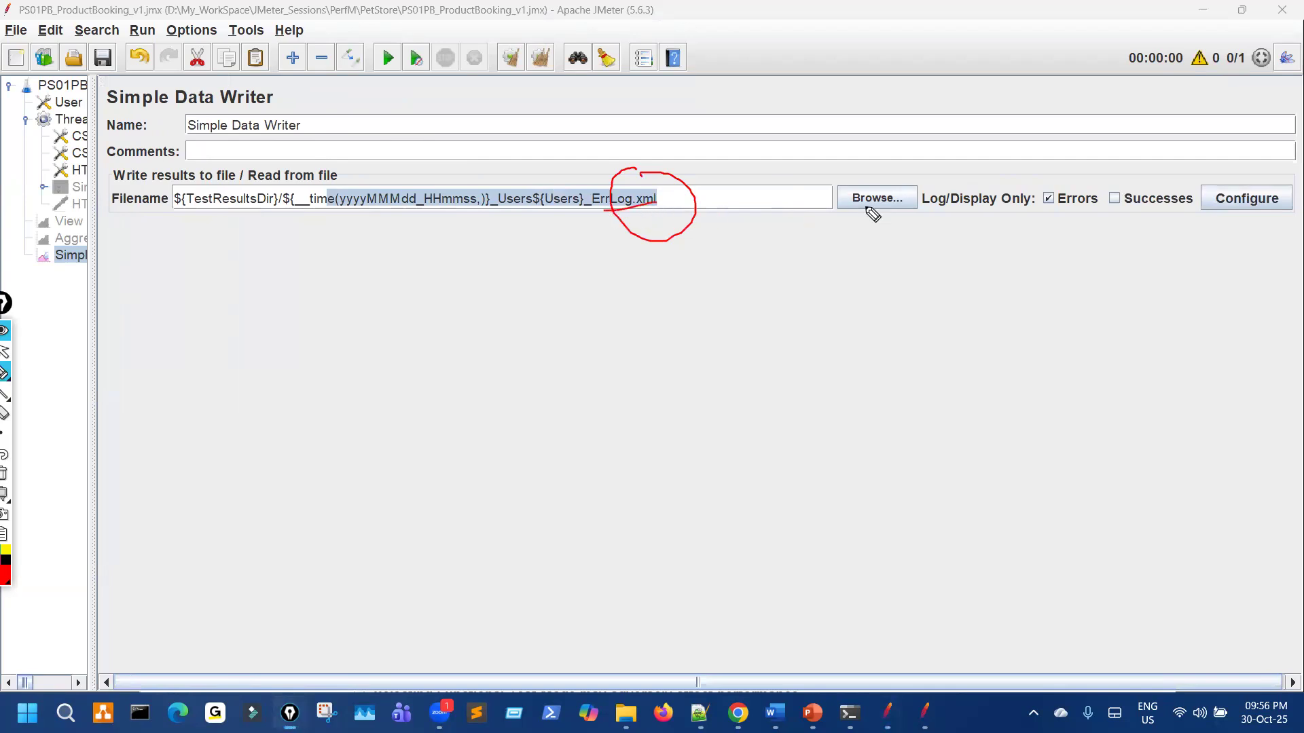
{"action": "left_click_drag", "start_coordinate": [1041, 176], "coordinate": [1087, 151]}
{"action": "key", "text": "Escape"}
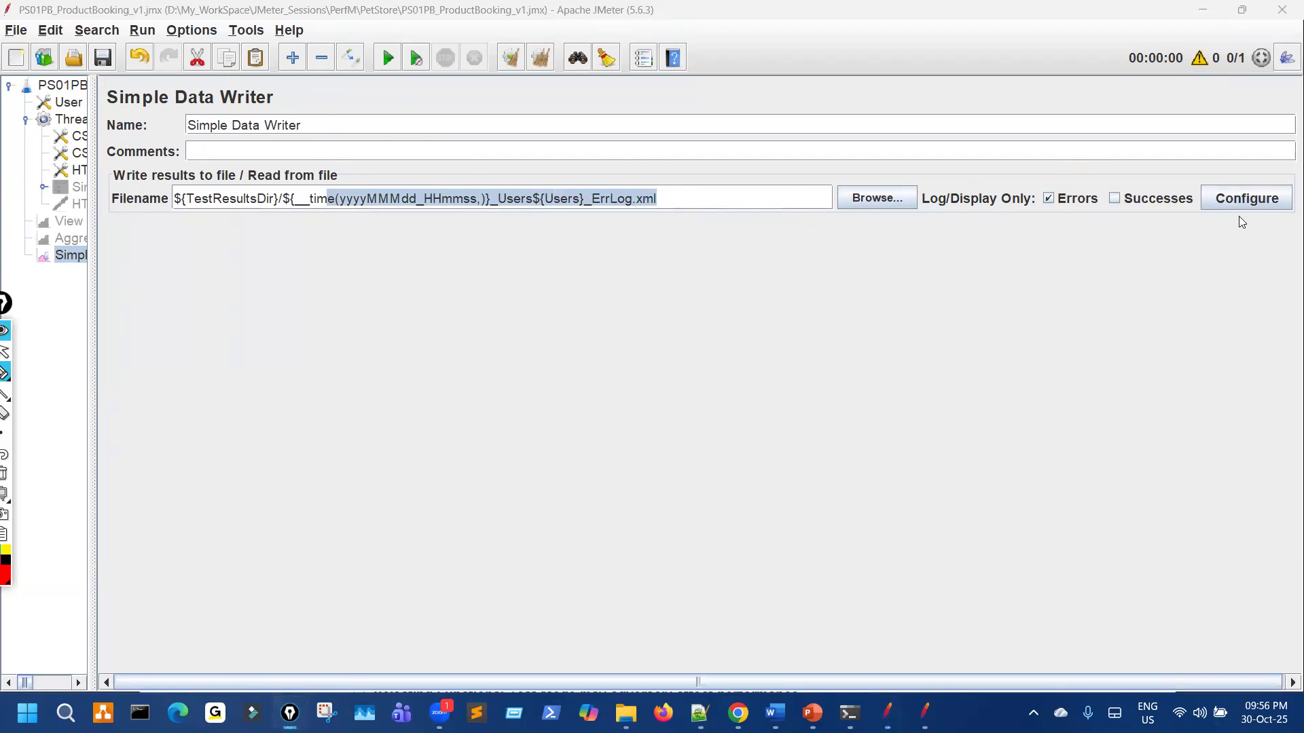
Step: Also save response filename, encoding, headers, sample/error counts, response data, hostname and sampler data
{"action": "key", "text": "ctrl+shift+3"}
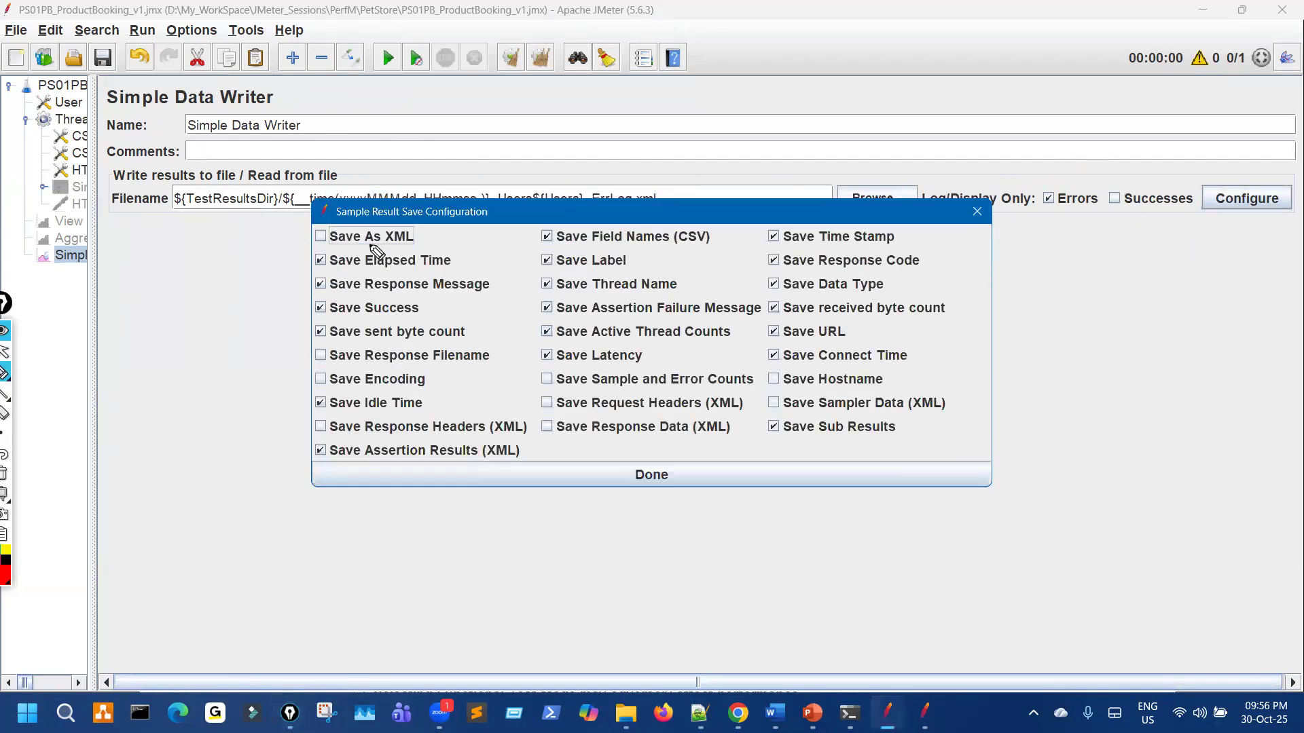
{"action": "key", "text": "ctrl+shift+1"}
{"action": "left_click", "coordinate": [321, 356]}
{"action": "left_click", "coordinate": [321, 379]}
{"action": "left_click", "coordinate": [320, 427]}
{"action": "key", "text": "ctrl+shift+3"}
{"action": "mouse_move", "coordinate": [338, 229]}
{"action": "left_mouse_down"}
{"action": "mouse_move", "coordinate": [380, 189]}
{"action": "mouse_move", "coordinate": [418, 193]}
{"action": "left_mouse_up"}
{"action": "key", "text": "ctrl+shift+1"}
{"action": "left_click", "coordinate": [550, 379]}
{"action": "left_click", "coordinate": [550, 403]}
{"action": "left_click", "coordinate": [550, 427]}
{"action": "left_click", "coordinate": [781, 381]}
{"action": "left_click", "coordinate": [778, 404]}
Step: Confirm the full-detail save configuration with every result field enabled
{"action": "key", "text": "ctrl+shift+3"}
{"action": "left_click_drag", "start_coordinate": [815, 222], "coordinate": [832, 424]}
{"action": "left_click_drag", "start_coordinate": [630, 212], "coordinate": [626, 393]}
{"action": "left_click_drag", "start_coordinate": [434, 263], "coordinate": [403, 446]}
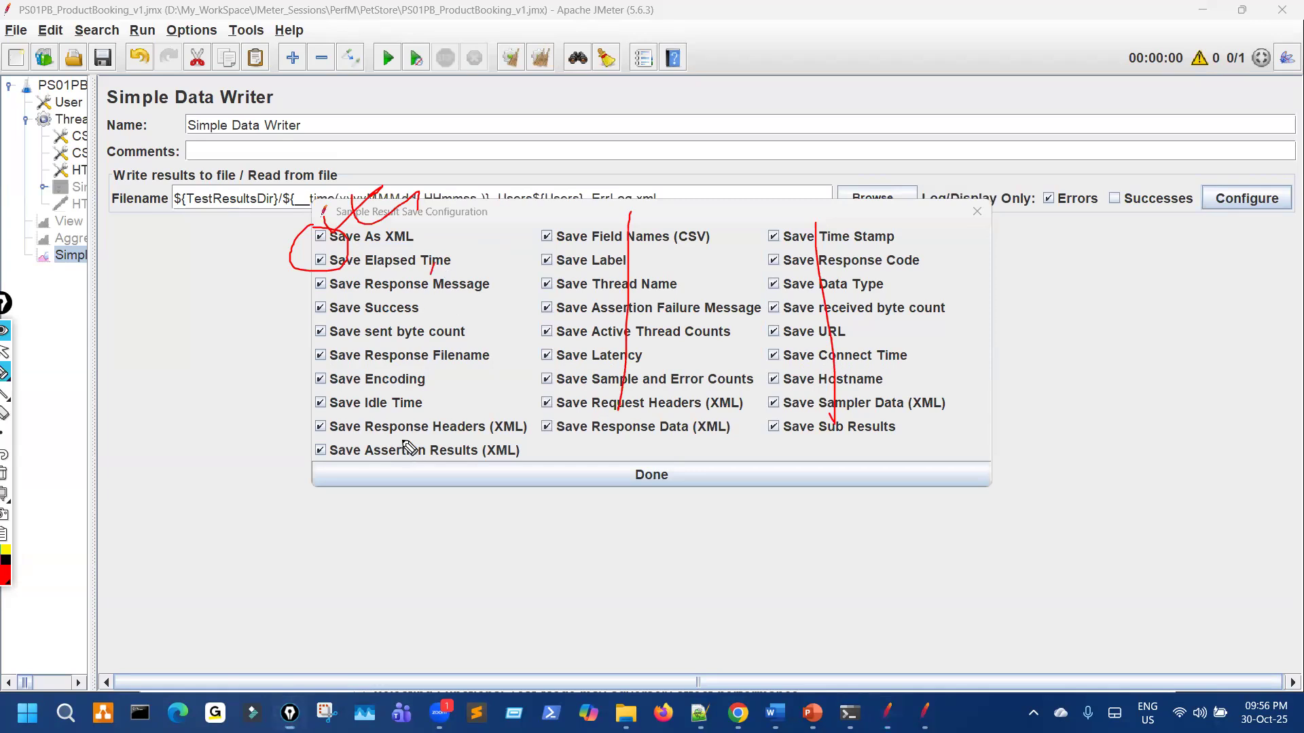
{"action": "mouse_move", "coordinate": [308, 219]}
{"action": "left_mouse_down"}
{"action": "mouse_move", "coordinate": [386, 217]}
{"action": "mouse_move", "coordinate": [304, 224]}
{"action": "mouse_move", "coordinate": [355, 240]}
{"action": "mouse_move", "coordinate": [339, 257]}
{"action": "mouse_move", "coordinate": [320, 211]}
{"action": "mouse_move", "coordinate": [444, 167]}
{"action": "mouse_move", "coordinate": [493, 195]}
{"action": "mouse_move", "coordinate": [479, 228]}
{"action": "mouse_move", "coordinate": [561, 184]}
{"action": "mouse_move", "coordinate": [620, 199]}
{"action": "left_mouse_up"}
{"action": "key", "text": "ctrl+shift+7"}
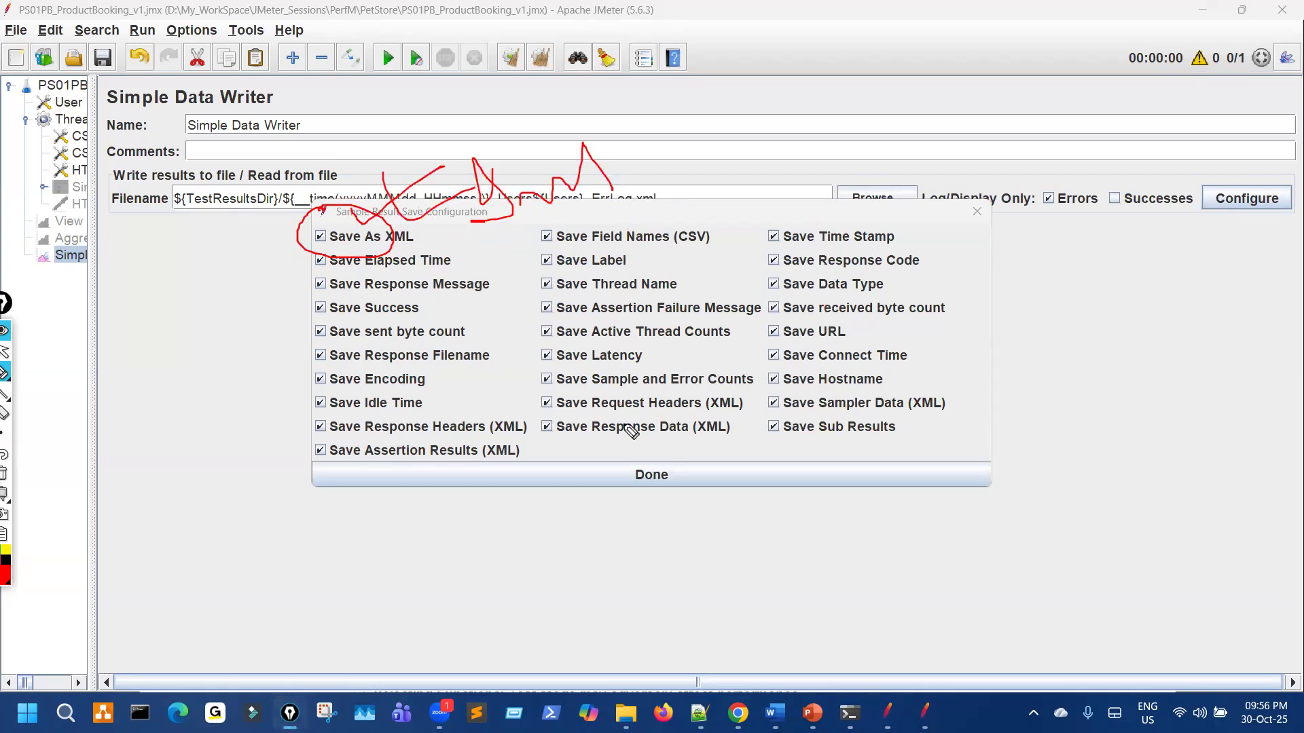
{"action": "key", "text": "ctrl+shift+7"}
{"action": "key", "text": "ctrl+shift+2"}
{"action": "left_click", "coordinate": [655, 478]}
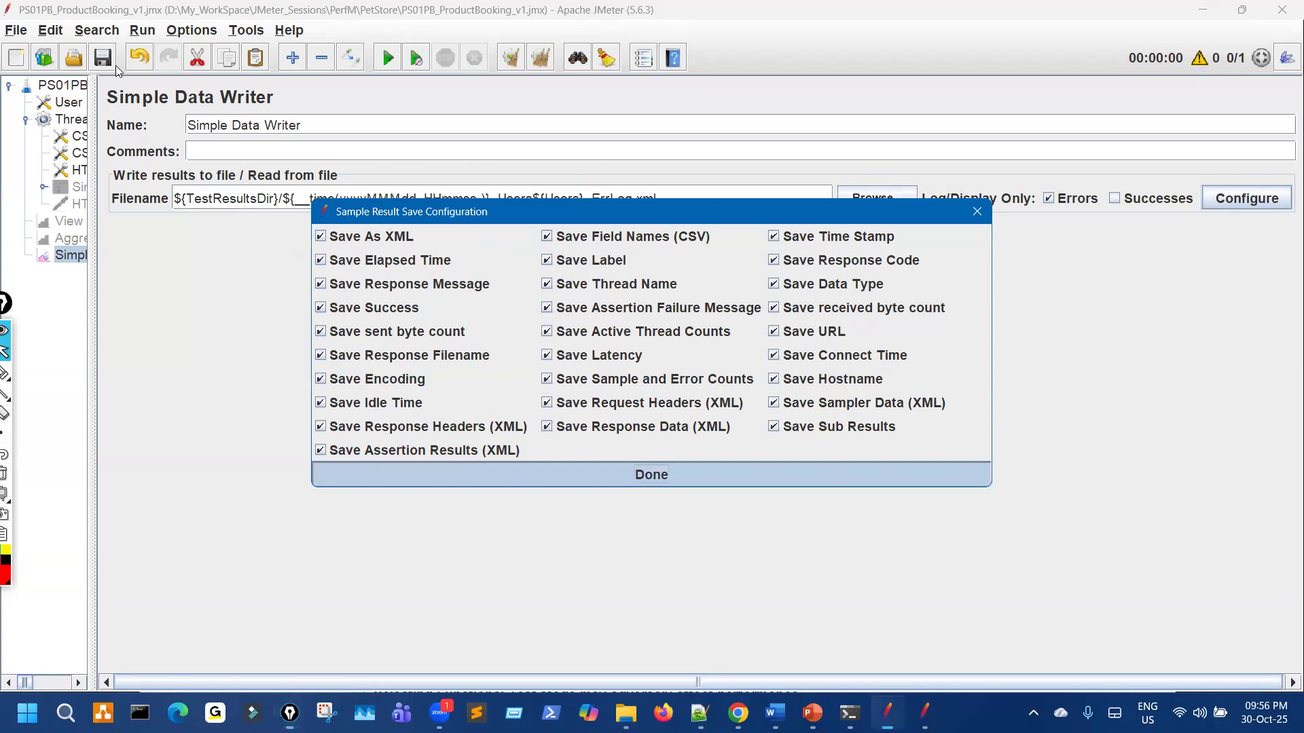
Step: Verify the save configuration, close it, and widen the tree to show full names
{"action": "left_click", "coordinate": [1234, 200]}
{"action": "key", "text": "ctrl+shift+3"}
{"action": "left_click_drag", "start_coordinate": [416, 209], "coordinate": [435, 443]}
{"action": "mouse_move", "coordinate": [327, 207]}
{"action": "left_mouse_down"}
{"action": "mouse_move", "coordinate": [396, 218]}
{"action": "mouse_move", "coordinate": [364, 201]}
{"action": "left_mouse_up"}
{"action": "key", "text": "ctrl+shift+7"}
{"action": "key", "text": "ctrl+shift+2"}
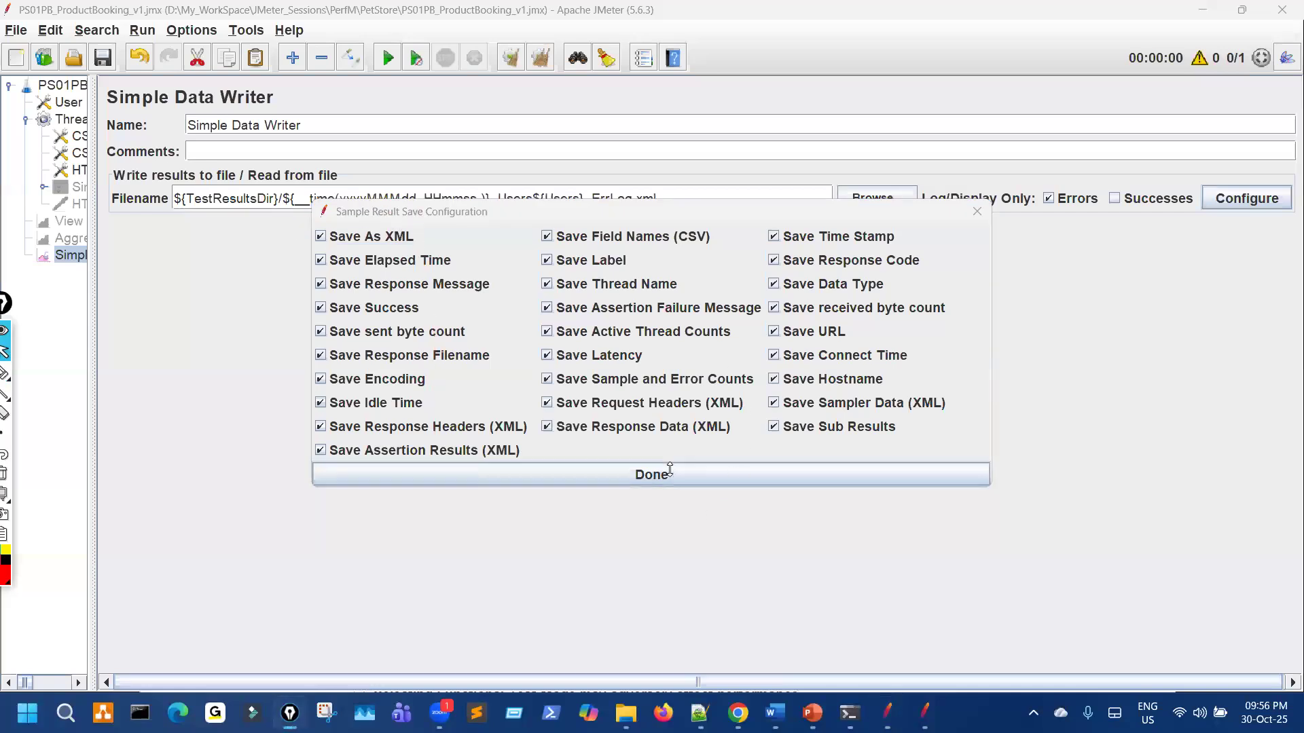
{"action": "key", "text": "ctrl+shift+3"}
{"action": "mouse_move", "coordinate": [1067, 168]}
{"action": "left_mouse_down"}
{"action": "mouse_move", "coordinate": [1040, 211]}
{"action": "mouse_move", "coordinate": [1079, 179]}
{"action": "left_mouse_up"}
{"action": "key", "text": "ctrl+shift+7"}
{"action": "key", "text": "ctrl+shift+2"}
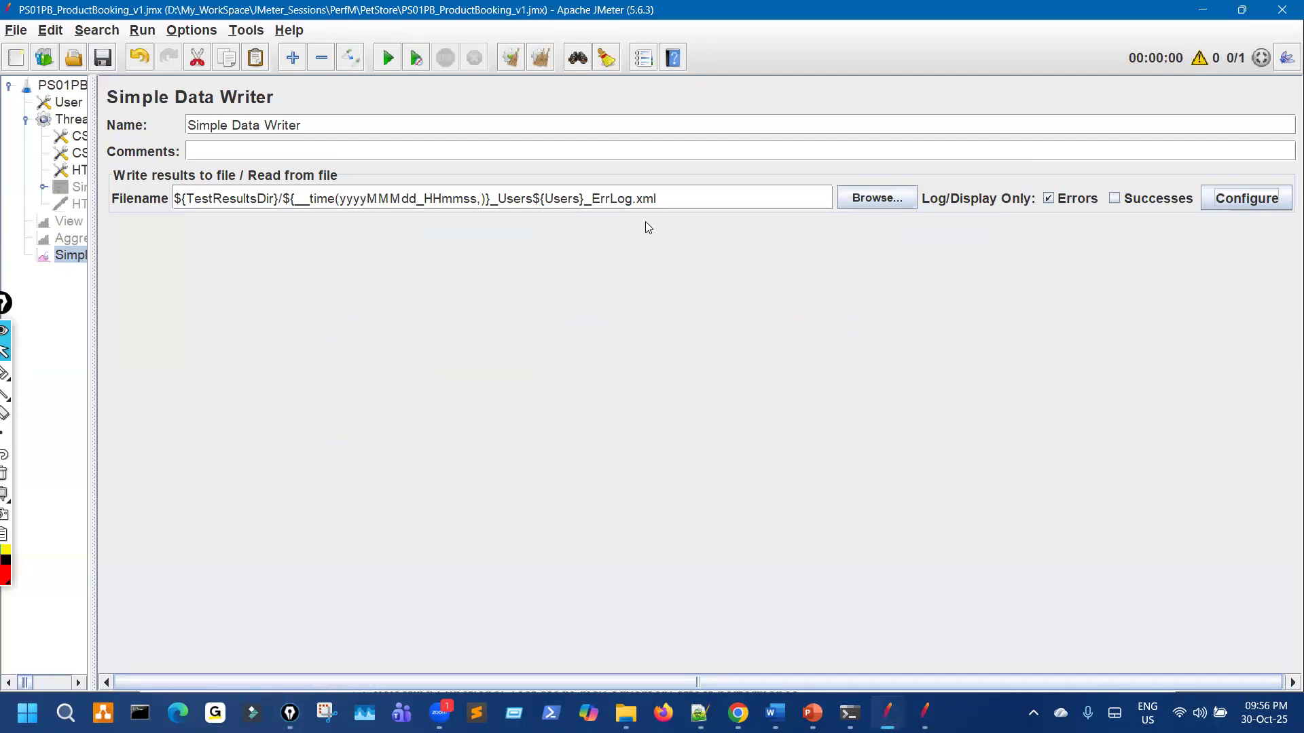
{"action": "left_click_drag", "start_coordinate": [94, 214], "coordinate": [205, 215]}
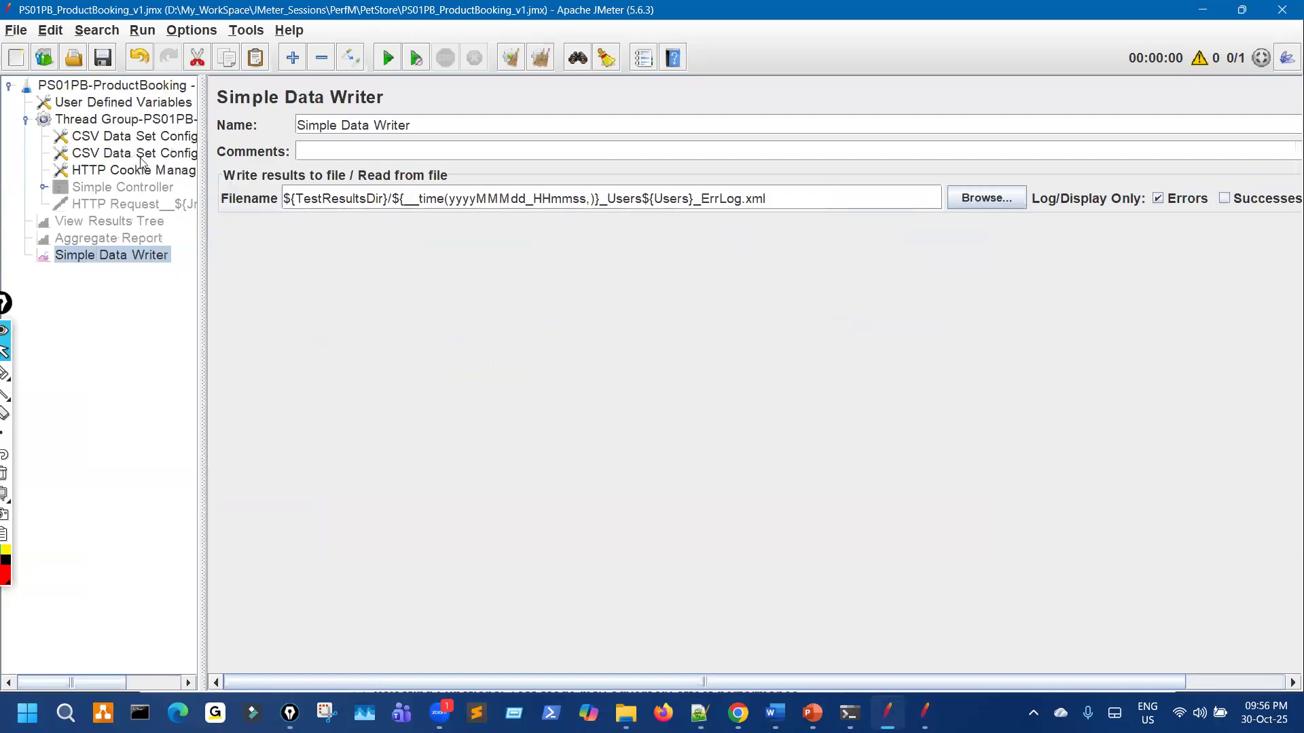
Step: Add a second Simple Data Writer listener under the Test Plan root
{"action": "right_click", "coordinate": [147, 90]}
{"action": "mouse_move", "coordinate": [175, 96]}
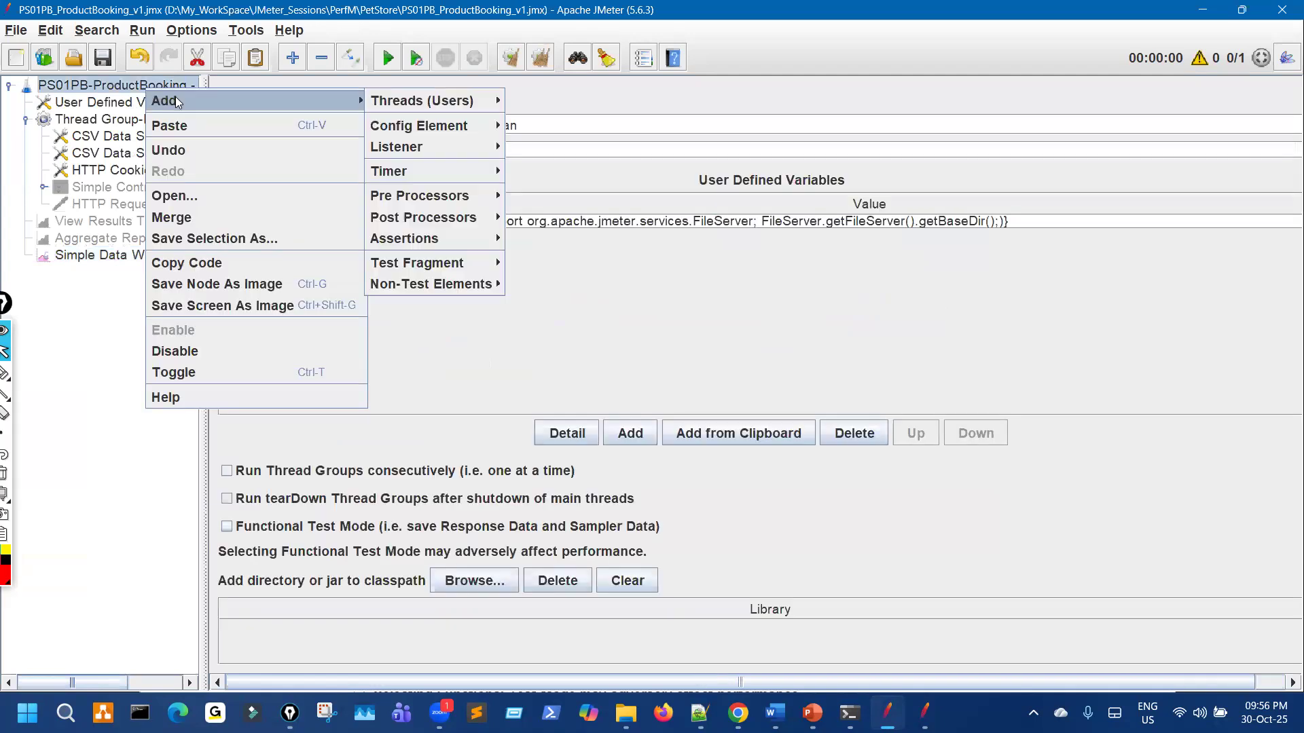
{"action": "mouse_move", "coordinate": [407, 147]}
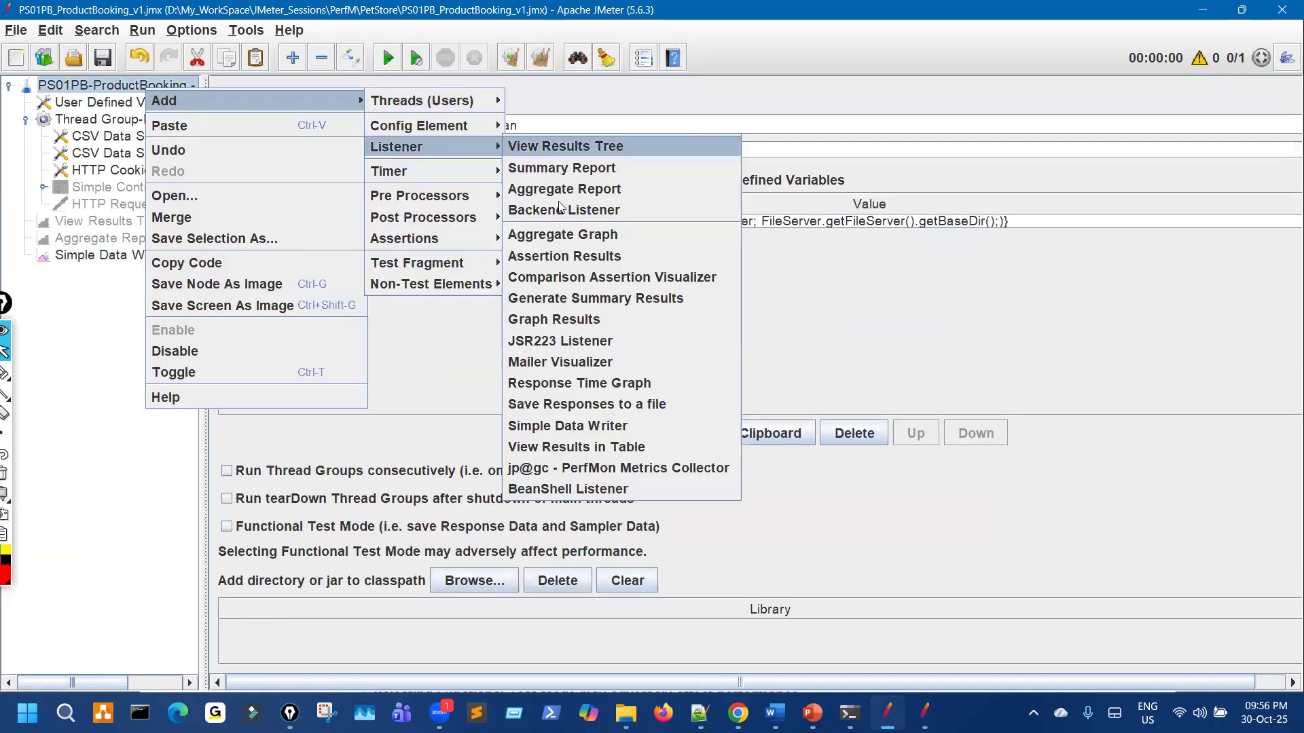
{"action": "key", "text": "Return"}
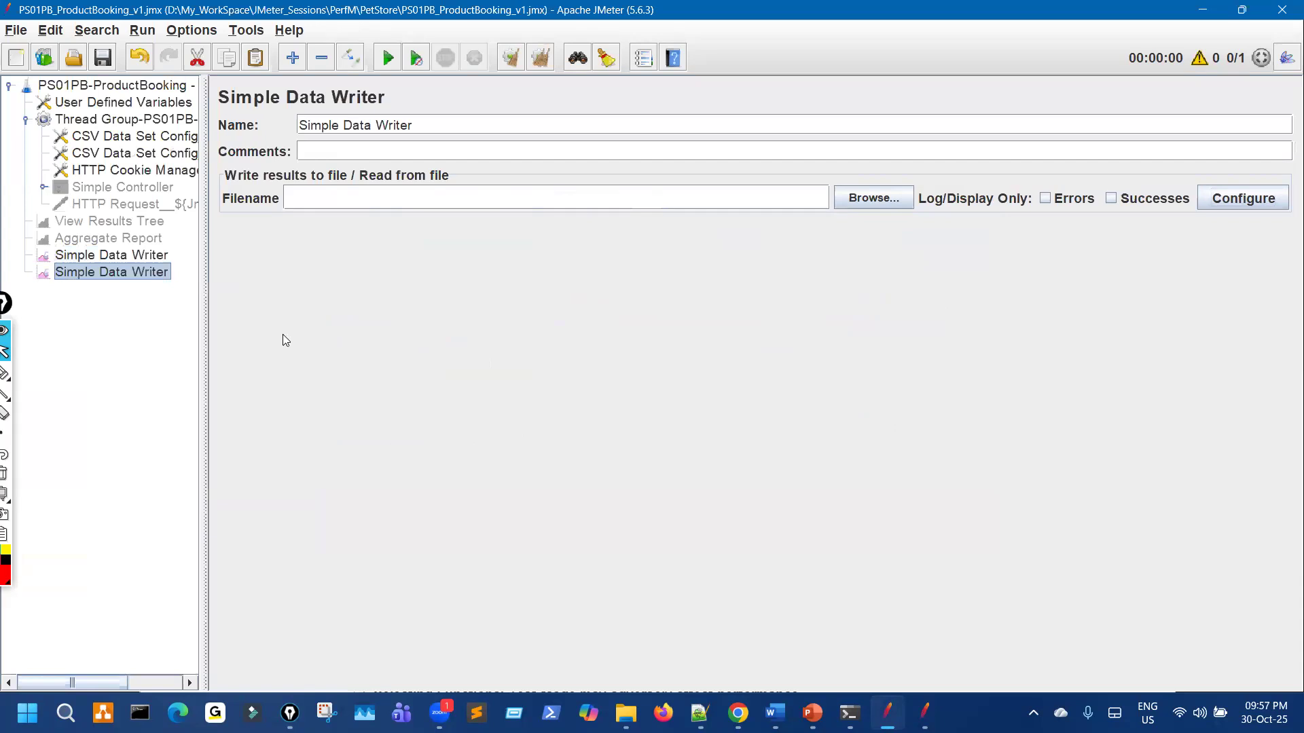
Step: Copy the first writer's ErrLog.xml filename path and select the new writer's Filename field
{"action": "left_click", "coordinate": [163, 204]}
{"action": "left_click", "coordinate": [199, 58]}
{"action": "left_click", "coordinate": [163, 190]}
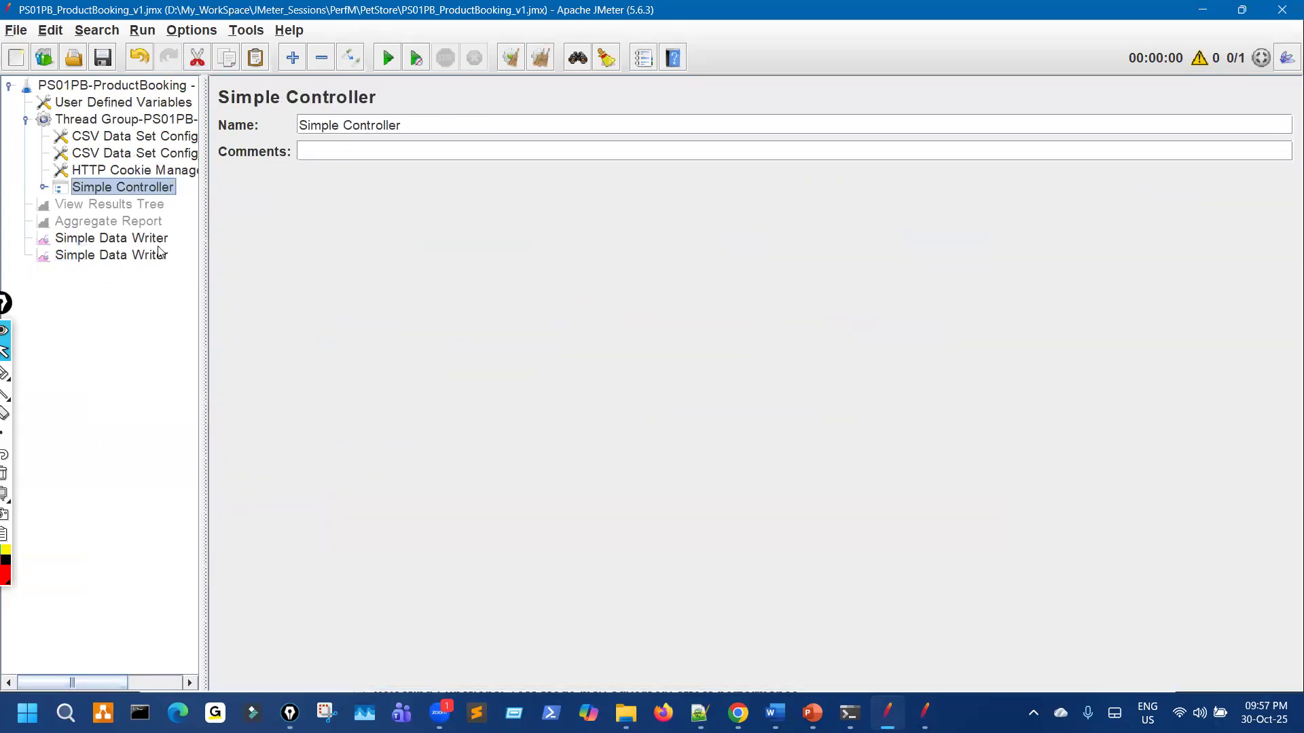
{"action": "left_click", "coordinate": [158, 255]}
{"action": "left_click", "coordinate": [184, 237]}
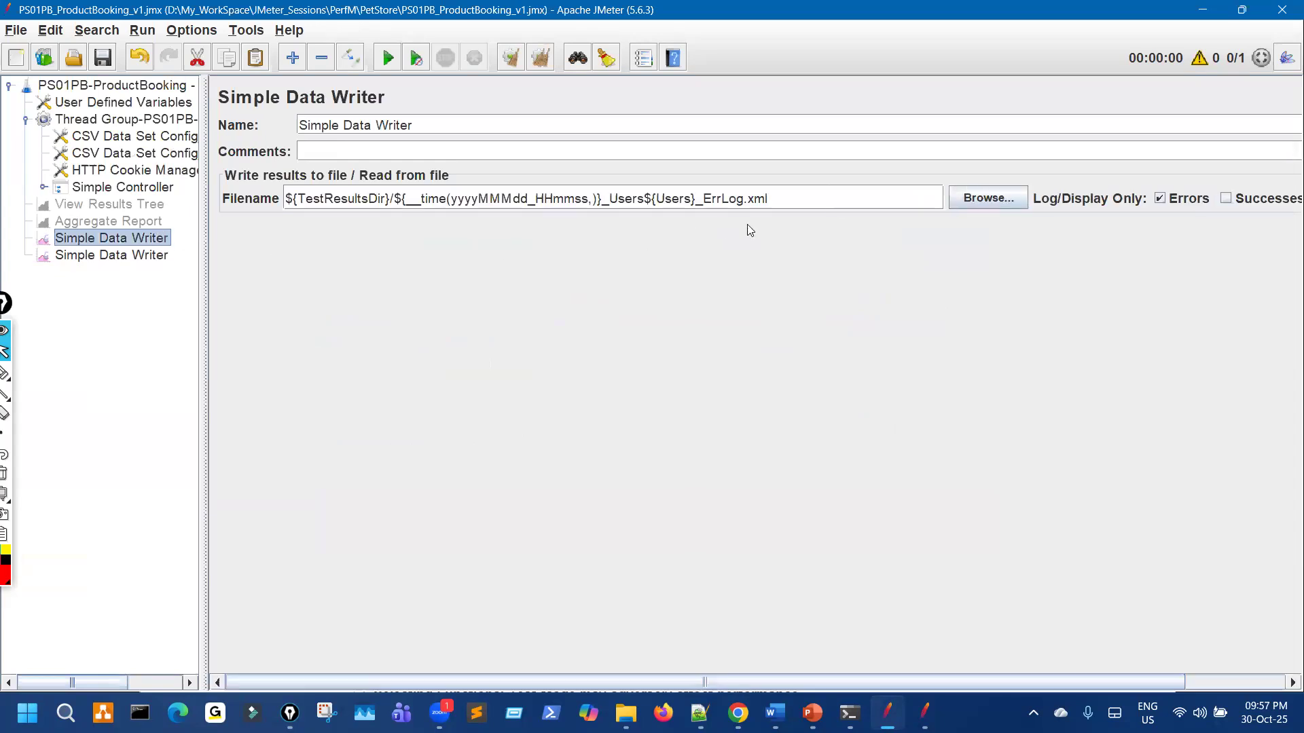
{"action": "left_click_drag", "start_coordinate": [771, 199], "coordinate": [299, 196]}
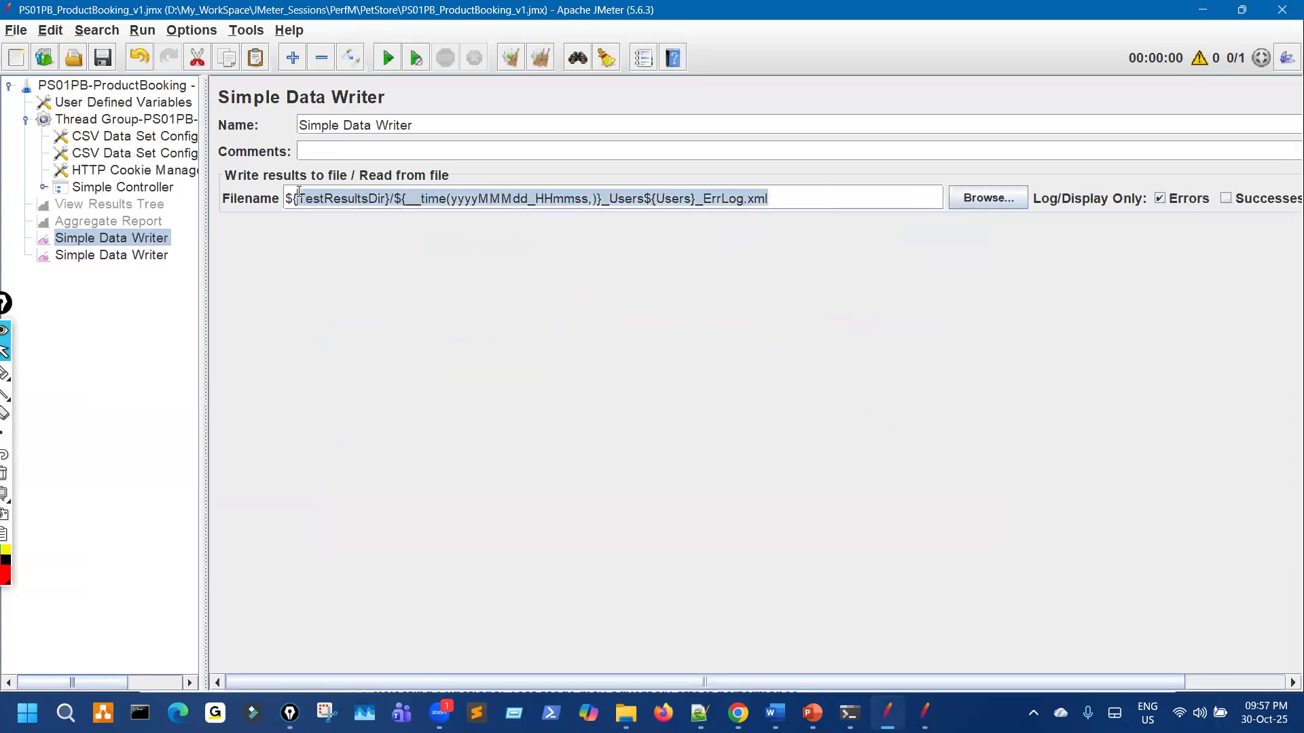
{"action": "left_click", "coordinate": [144, 255]}
{"action": "left_click", "coordinate": [375, 206]}
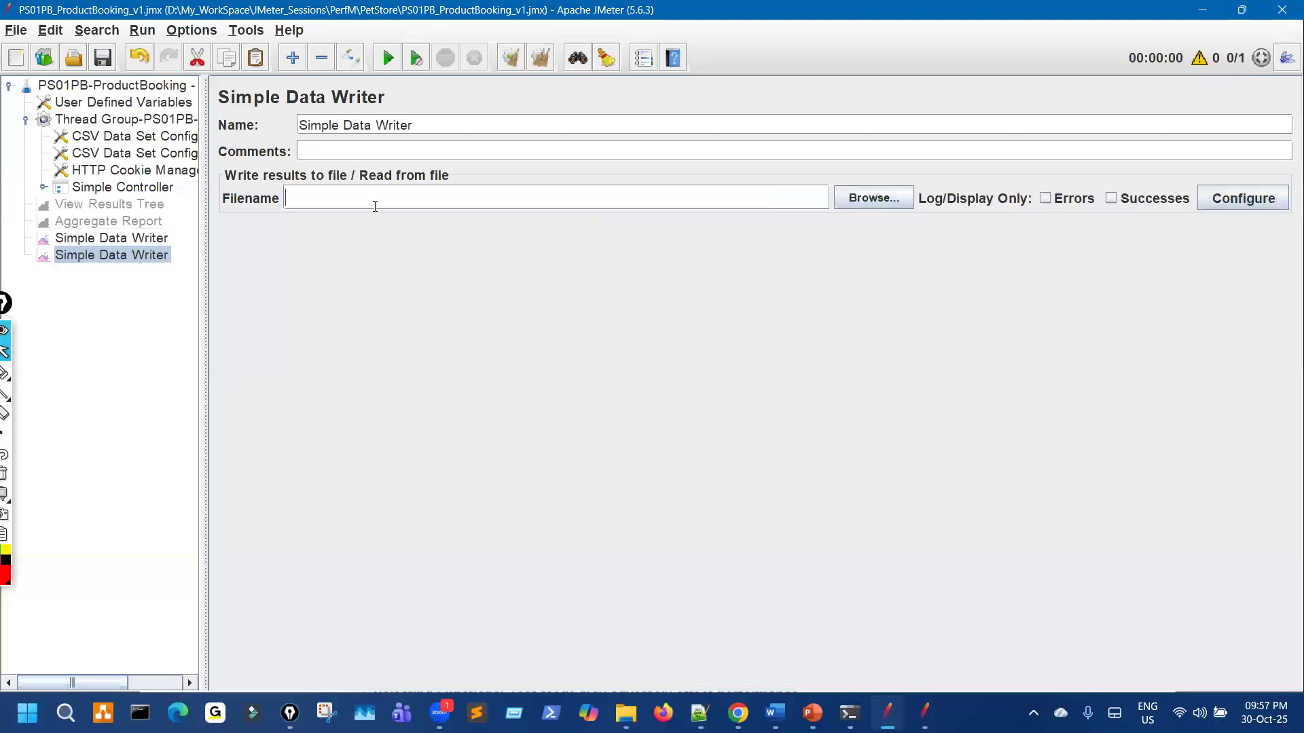
Step: Paste the copied path into the second writer's Filename and replace _ErrLog.xml with .jtl
{"action": "key", "text": "ctrl+v"}
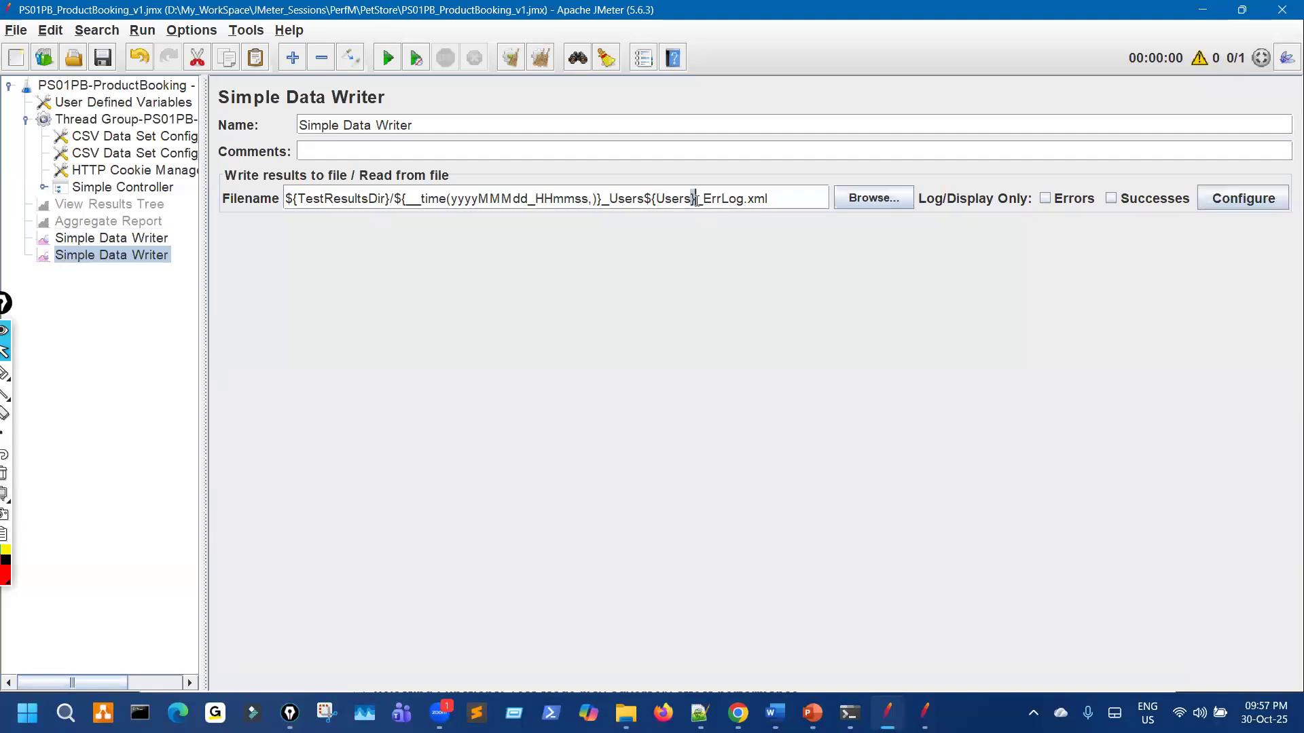
{"action": "left_click_drag", "start_coordinate": [719, 197], "coordinate": [792, 193]}
{"action": "type", "text": "."}
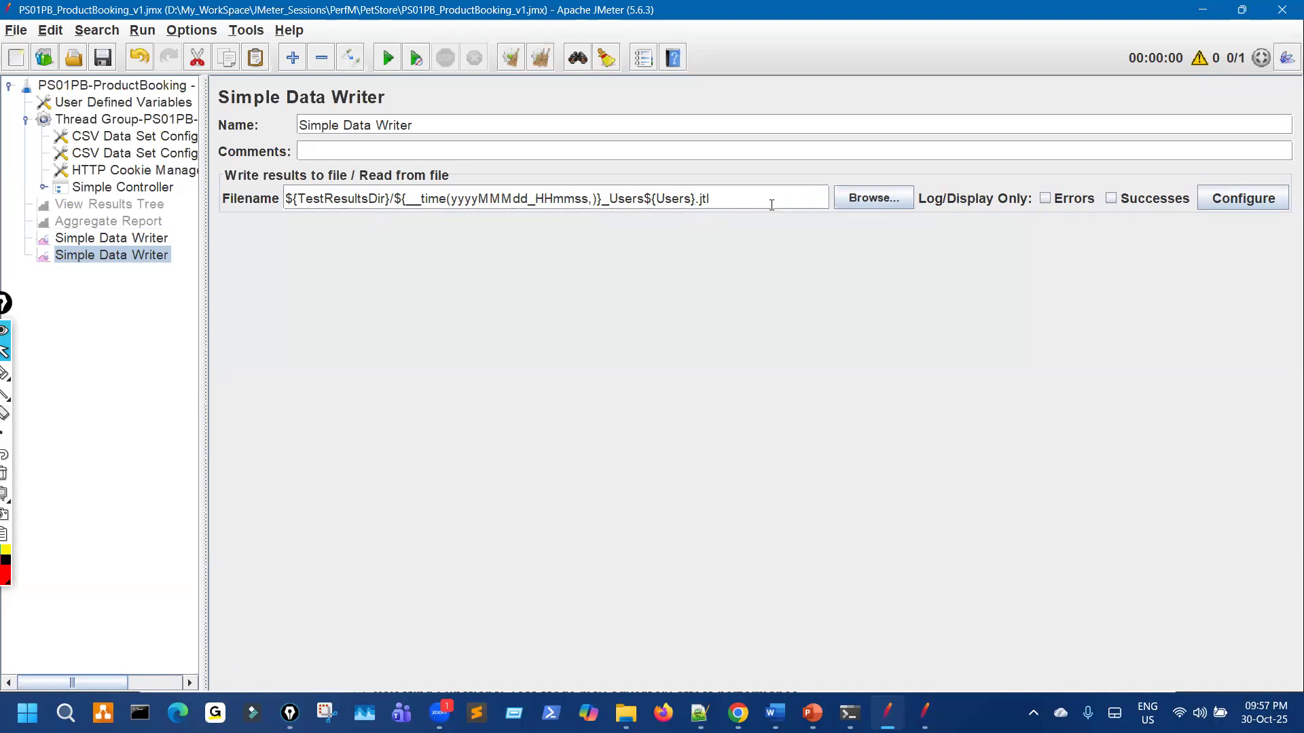
{"action": "mouse_move", "coordinate": [607, 220]}
{"action": "left_mouse_down"}
{"action": "mouse_move", "coordinate": [726, 217]}
{"action": "mouse_move", "coordinate": [644, 176]}
{"action": "mouse_move", "coordinate": [635, 205]}
{"action": "mouse_move", "coordinate": [687, 223]}
{"action": "mouse_move", "coordinate": [719, 206]}
{"action": "mouse_move", "coordinate": [711, 193]}
{"action": "mouse_move", "coordinate": [713, 215]}
{"action": "left_mouse_up"}
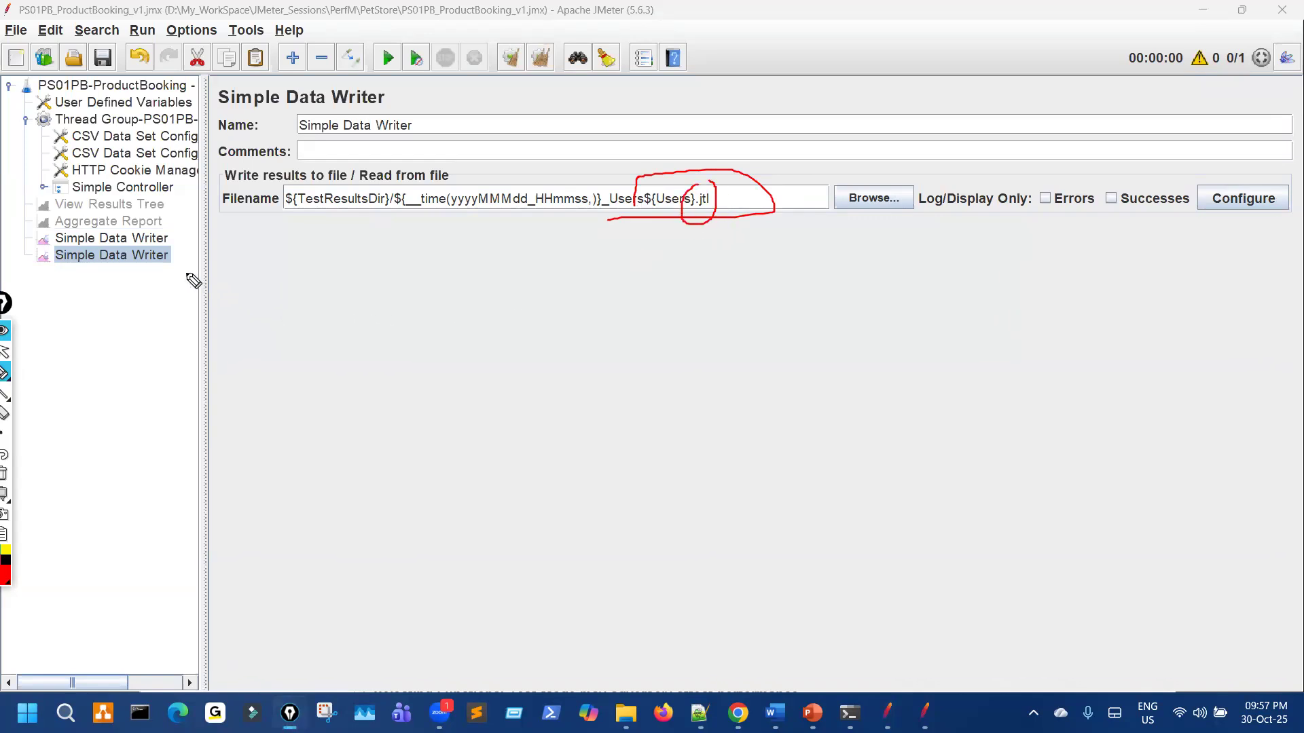
{"action": "left_click", "coordinate": [161, 240]}
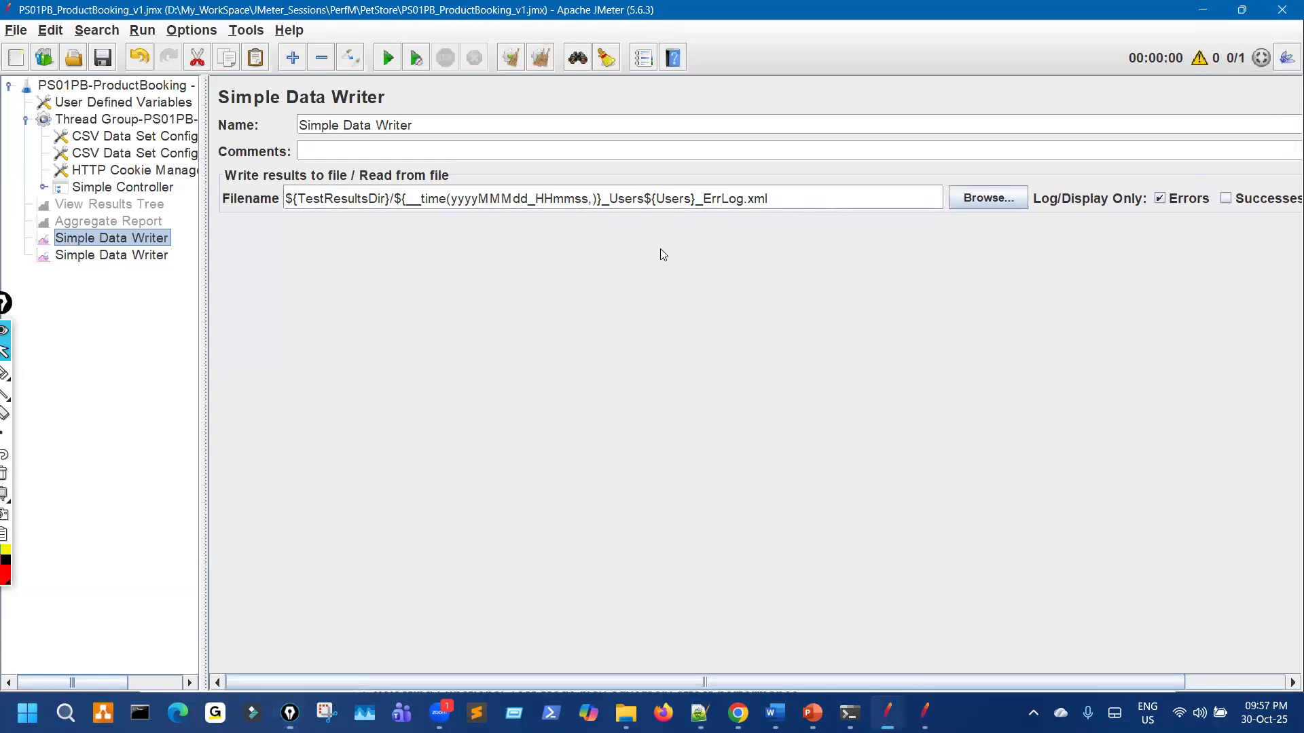
{"action": "mouse_move", "coordinate": [735, 181]}
{"action": "left_mouse_down"}
{"action": "mouse_move", "coordinate": [770, 214]}
{"action": "mouse_move", "coordinate": [775, 178]}
{"action": "left_mouse_up"}
{"action": "left_click_drag", "start_coordinate": [1158, 194], "coordinate": [1215, 163]}
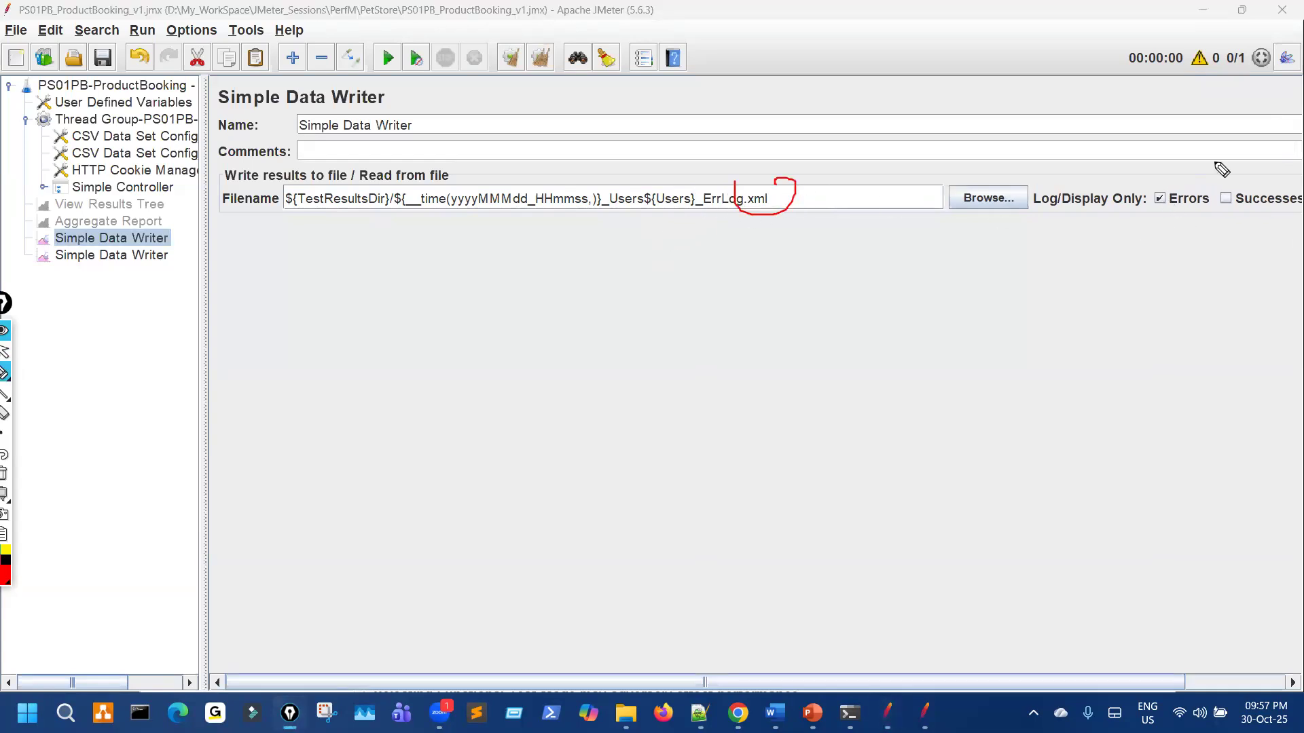
{"action": "key", "text": "Escape"}
{"action": "left_click_drag", "start_coordinate": [1081, 680], "coordinate": [1189, 543]}
{"action": "left_click_drag", "start_coordinate": [331, 226], "coordinate": [391, 191]}
{"action": "mouse_move", "coordinate": [356, 211]}
{"action": "left_mouse_down"}
{"action": "mouse_move", "coordinate": [370, 245]}
{"action": "mouse_move", "coordinate": [451, 187]}
{"action": "left_mouse_up"}
{"action": "left_click_drag", "start_coordinate": [442, 347], "coordinate": [452, 478]}
{"action": "left_click_drag", "start_coordinate": [602, 301], "coordinate": [620, 418]}
{"action": "left_click_drag", "start_coordinate": [755, 332], "coordinate": [795, 415]}
{"action": "key", "text": "ctrl+shift+7"}
{"action": "left_click_drag", "start_coordinate": [294, 225], "coordinate": [308, 211]}
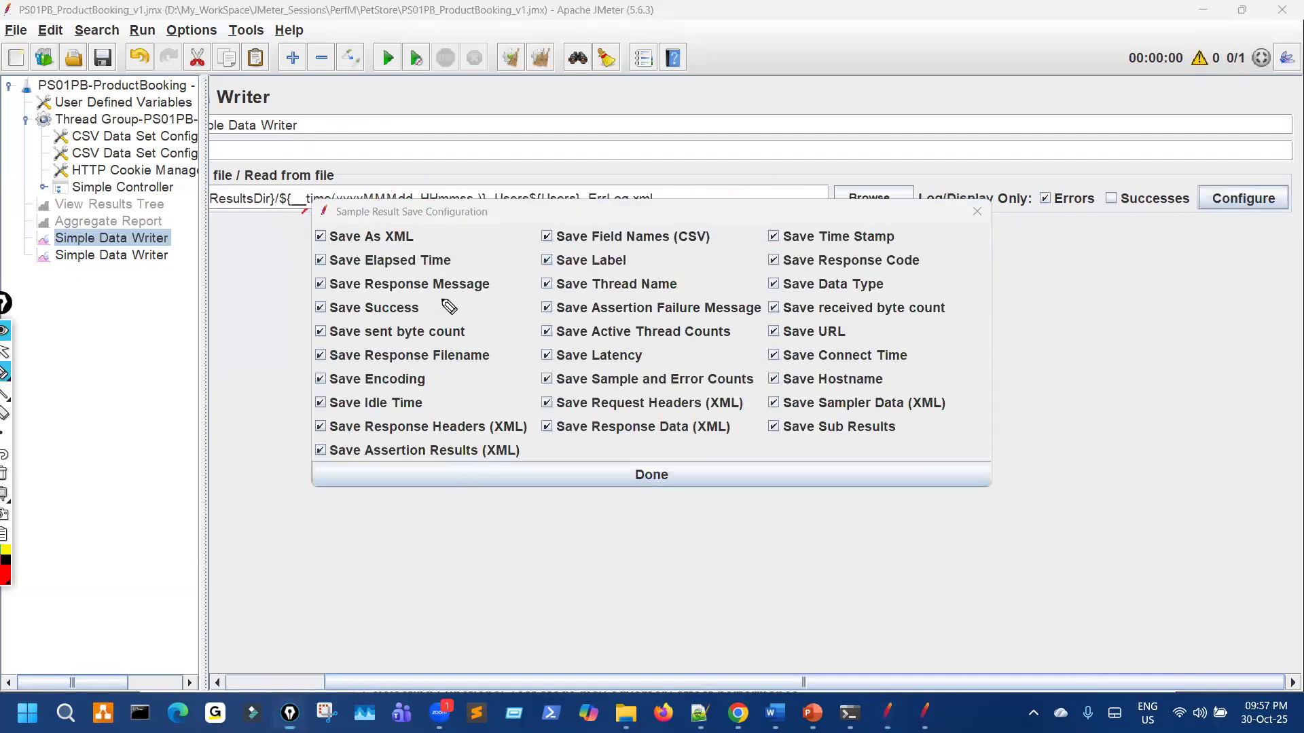
{"action": "key", "text": "ctrl+shift+2"}
{"action": "left_click", "coordinate": [651, 475]}
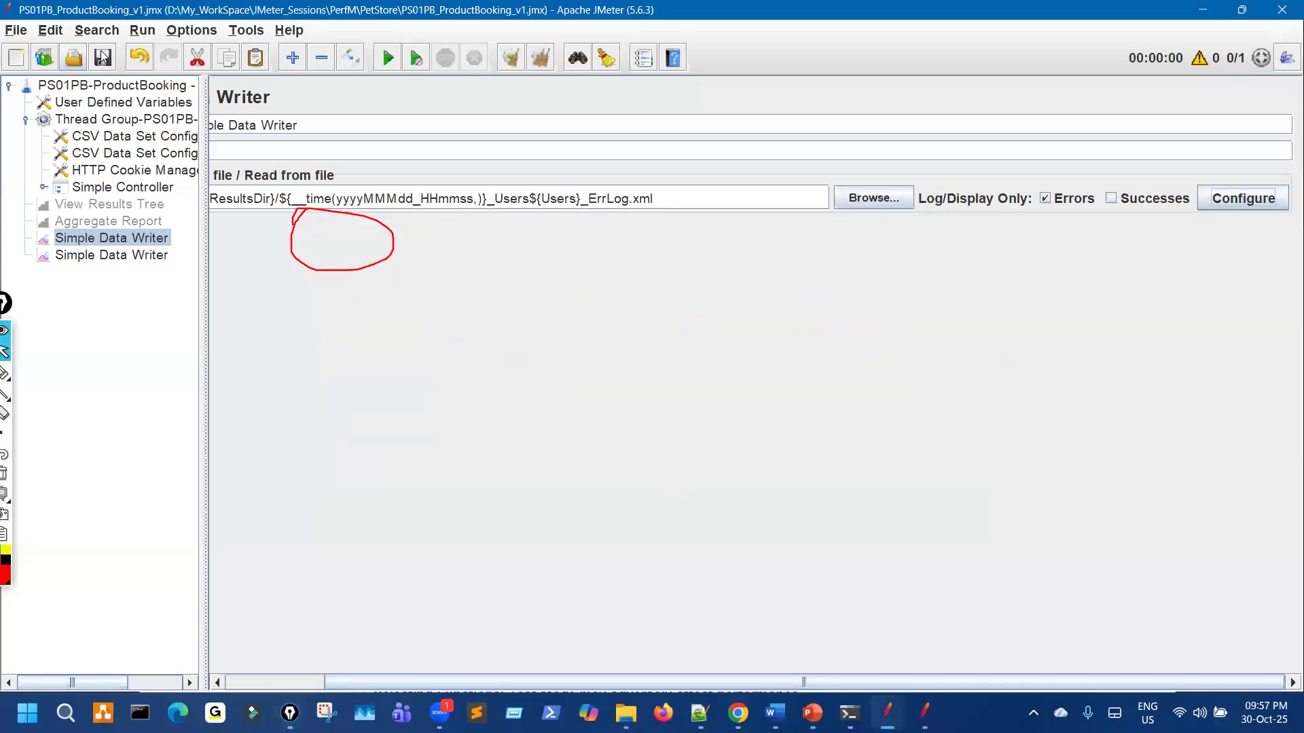
{"action": "mouse_move", "coordinate": [617, 178]}
{"action": "left_mouse_down"}
{"action": "mouse_move", "coordinate": [581, 218]}
{"action": "mouse_move", "coordinate": [628, 184]}
{"action": "left_mouse_up"}
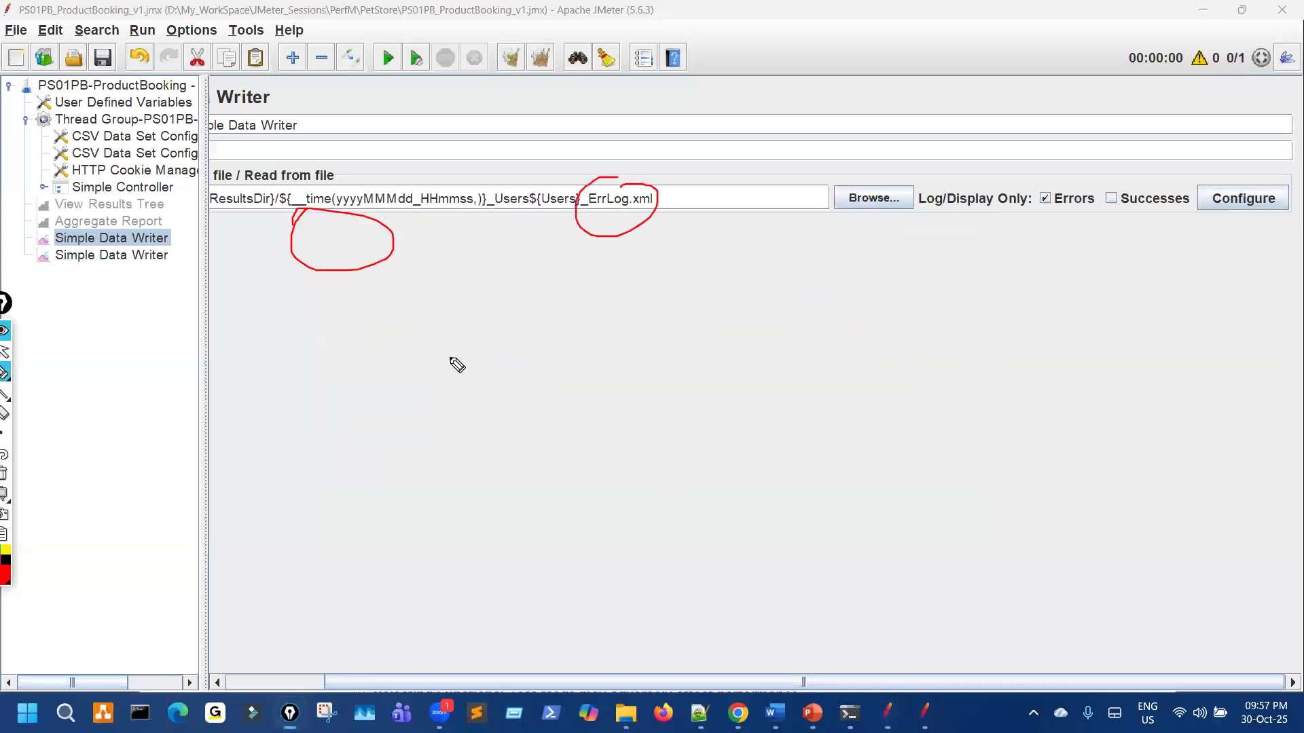
{"action": "key", "text": "ctrl+shift+7"}
{"action": "key", "text": "ctrl+shift+2"}
{"action": "left_click", "coordinate": [154, 256]}
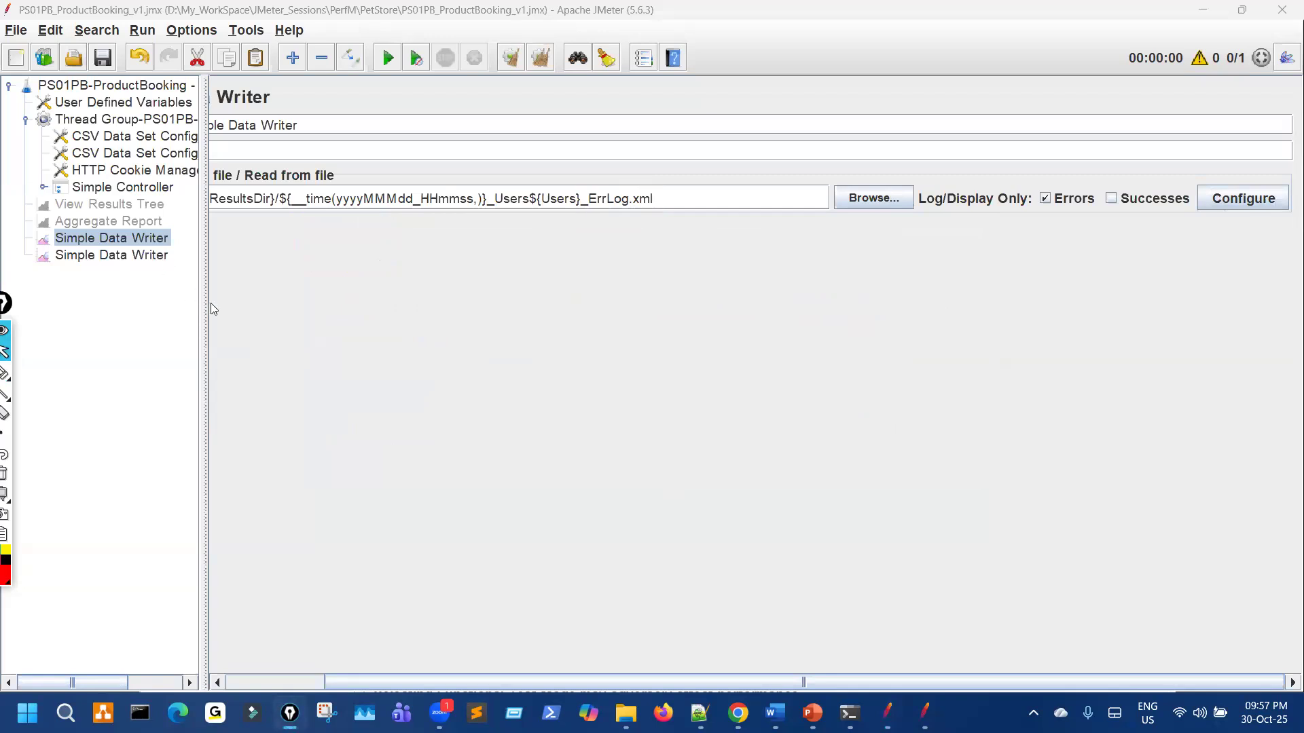
{"action": "key", "text": "ctrl+shift+3"}
{"action": "left_click_drag", "start_coordinate": [153, 272], "coordinate": [210, 254]}
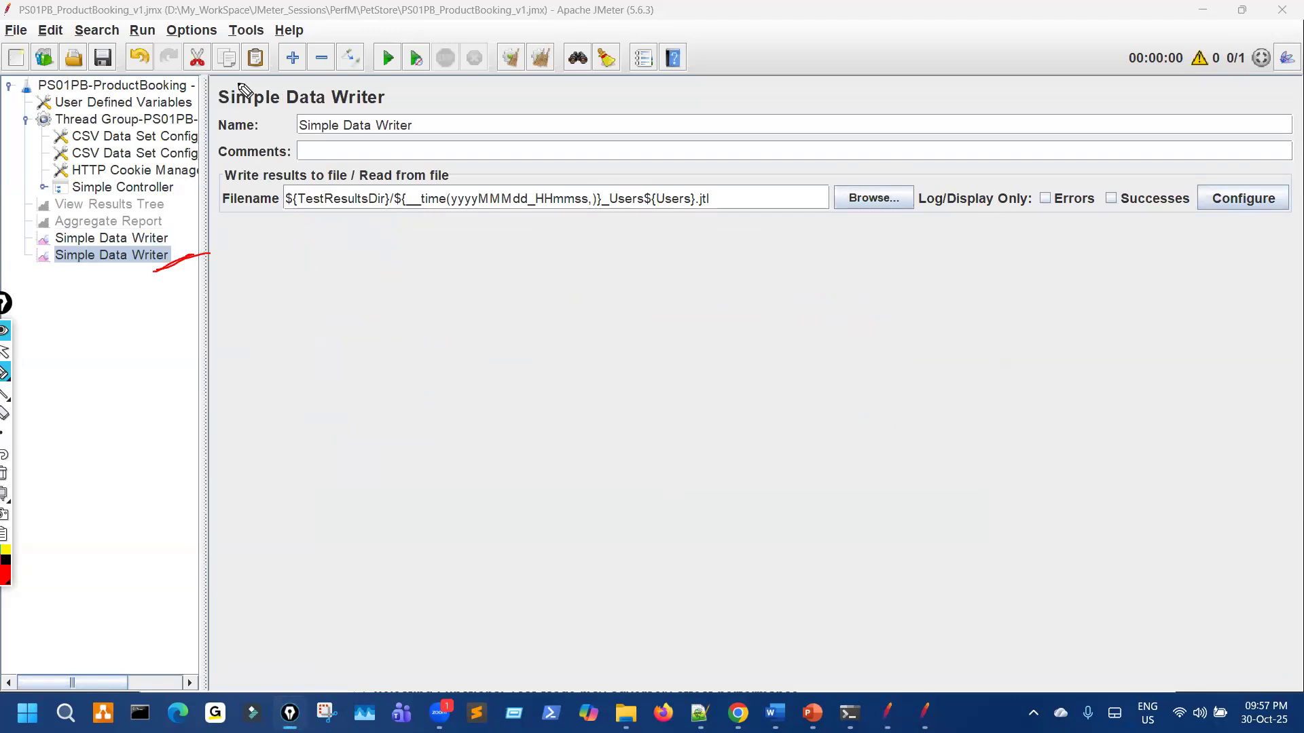
Step: Switch to the reference PS01PB_ProductBooking_v1 plan showing User Defined Variables like TestResultsDir
{"action": "key", "text": "ctrl+shift+7"}
{"action": "mouse_move", "coordinate": [703, 178]}
{"action": "left_mouse_down"}
{"action": "mouse_move", "coordinate": [744, 203]}
{"action": "mouse_move", "coordinate": [727, 238]}
{"action": "mouse_move", "coordinate": [698, 233]}
{"action": "left_mouse_up"}
{"action": "left_click_drag", "start_coordinate": [353, 216], "coordinate": [677, 228]}
{"action": "key", "text": "ctrl+shift+7"}
{"action": "mouse_move", "coordinate": [385, 179]}
{"action": "left_mouse_down"}
{"action": "mouse_move", "coordinate": [364, 219]}
{"action": "mouse_move", "coordinate": [543, 216]}
{"action": "left_mouse_up"}
{"action": "mouse_move", "coordinate": [616, 212]}
{"action": "left_mouse_down"}
{"action": "mouse_move", "coordinate": [684, 215]}
{"action": "mouse_move", "coordinate": [517, 178]}
{"action": "left_mouse_up"}
{"action": "left_click_drag", "start_coordinate": [698, 198], "coordinate": [707, 192]}
{"action": "left_click_drag", "start_coordinate": [1037, 172], "coordinate": [1085, 195]}
{"action": "left_click_drag", "start_coordinate": [1071, 171], "coordinate": [1057, 200]}
{"action": "mouse_move", "coordinate": [1180, 179]}
{"action": "left_mouse_down"}
{"action": "mouse_move", "coordinate": [1268, 201]}
{"action": "mouse_move", "coordinate": [1207, 226]}
{"action": "left_mouse_up"}
{"action": "key", "text": "ctrl+shift+7"}
{"action": "key", "text": "ctrl+shift+2"}
{"action": "left_click", "coordinate": [101, 57]}
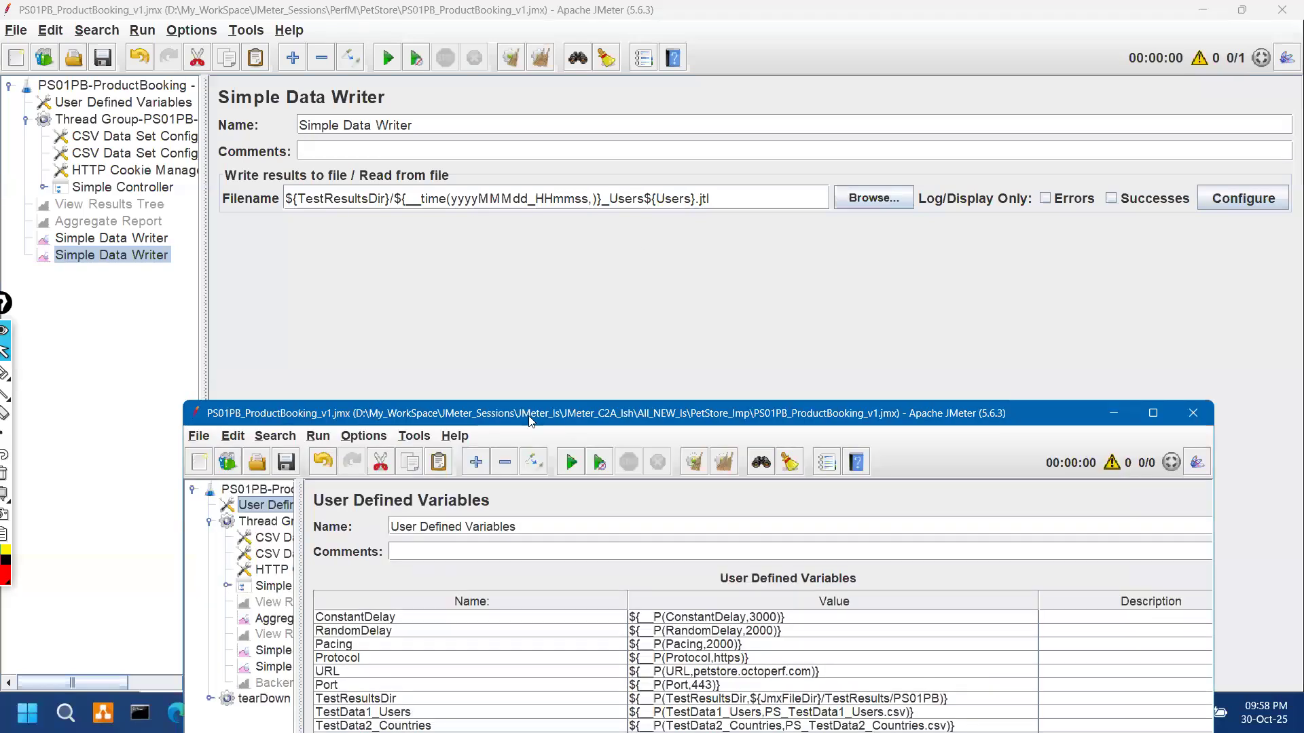
Step: Arrange the reference plan window and view its Simple Data Writer_ErrLog settings
{"action": "left_click_drag", "start_coordinate": [529, 416], "coordinate": [657, 194]}
{"action": "left_click_drag", "start_coordinate": [430, 392], "coordinate": [532, 369]}
{"action": "left_click", "coordinate": [513, 429]}
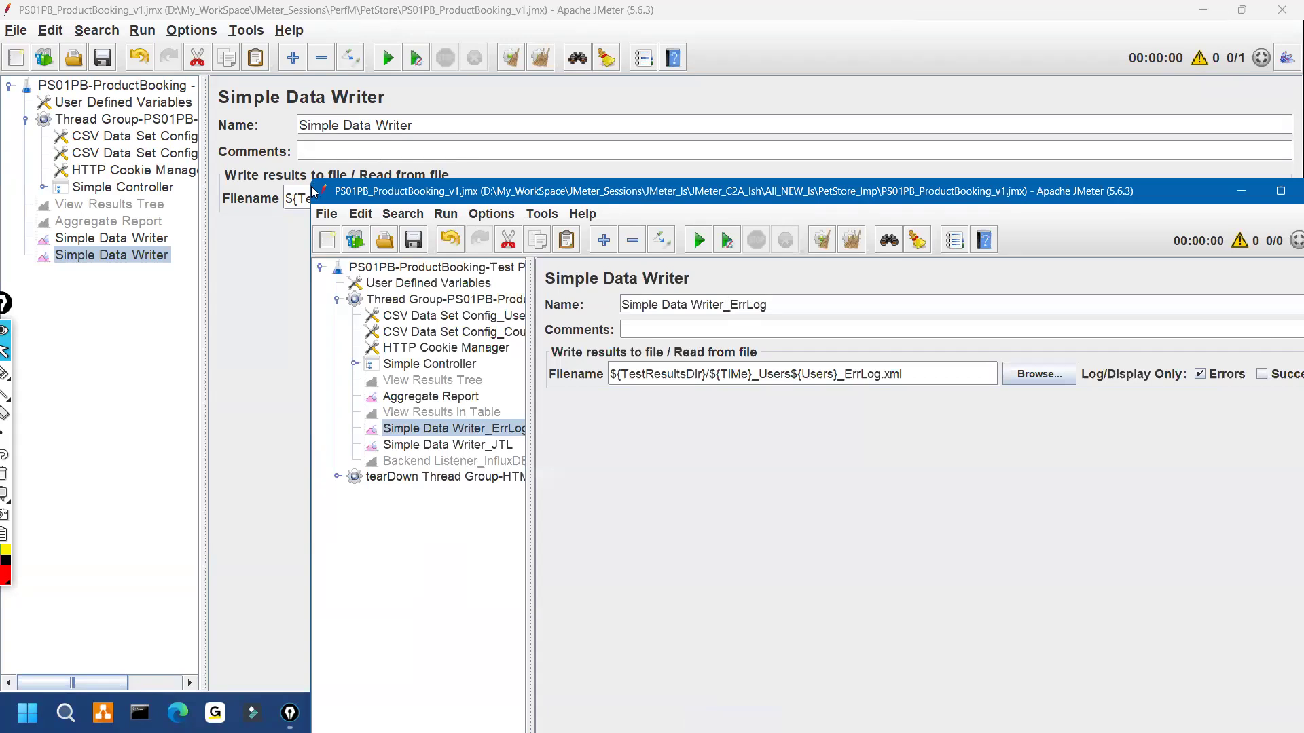
Step: Rename the first writer Simple Data Writer_ErrLog and begin renaming the second Simple Data Writer_JTL
{"action": "left_click", "coordinate": [163, 239]}
{"action": "left_click", "coordinate": [385, 126]}
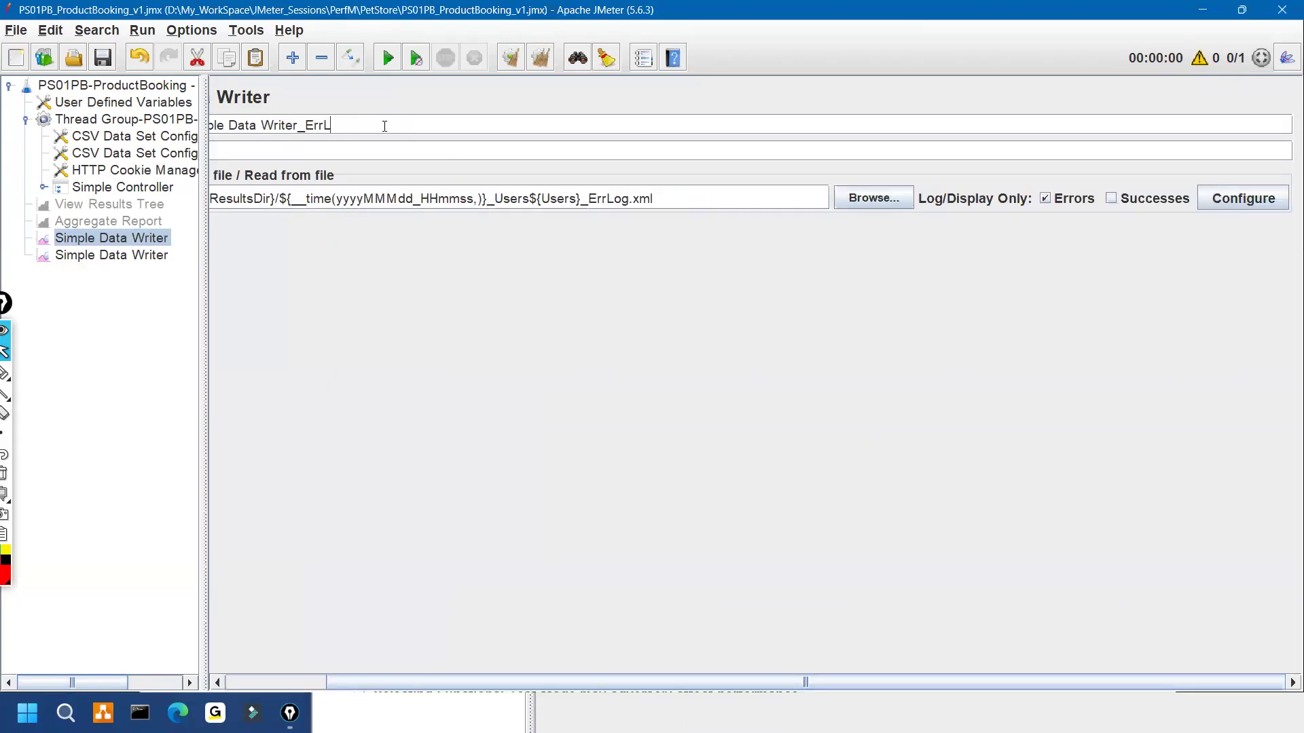
{"action": "left_click", "coordinate": [169, 253]}
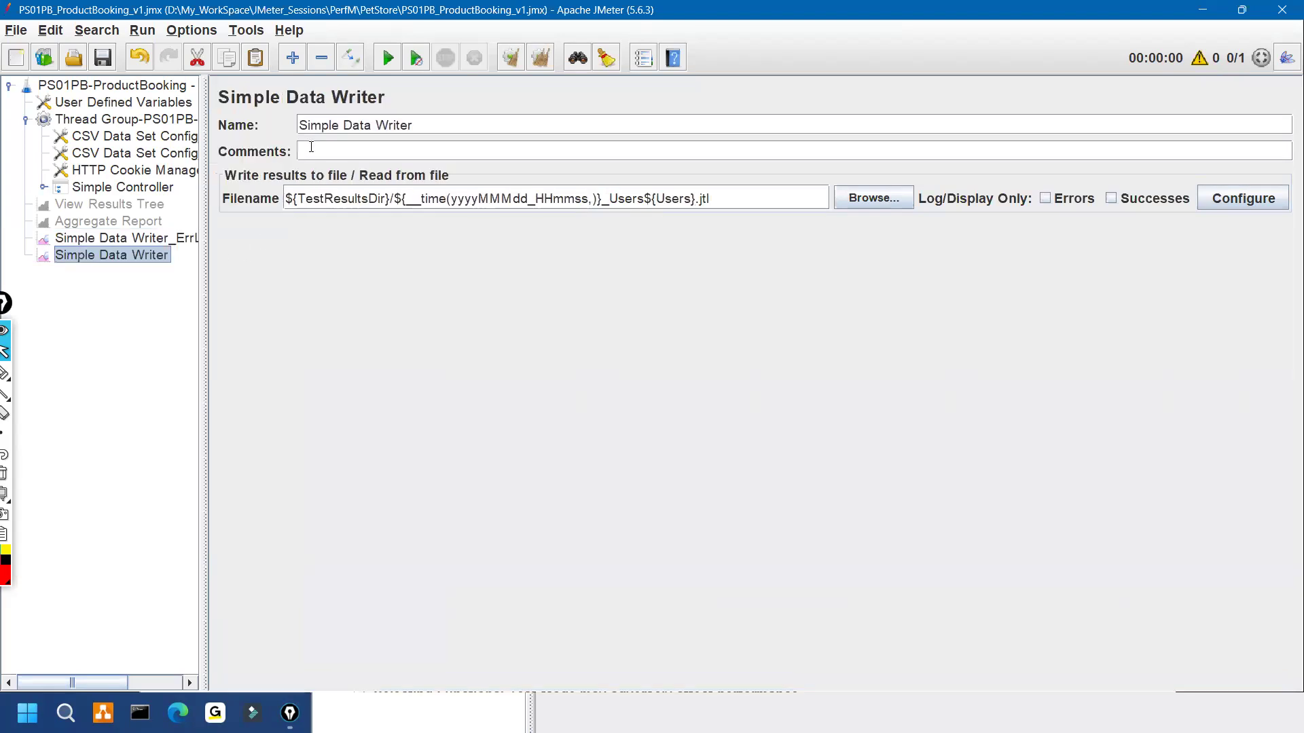
{"action": "left_click", "coordinate": [443, 124]}
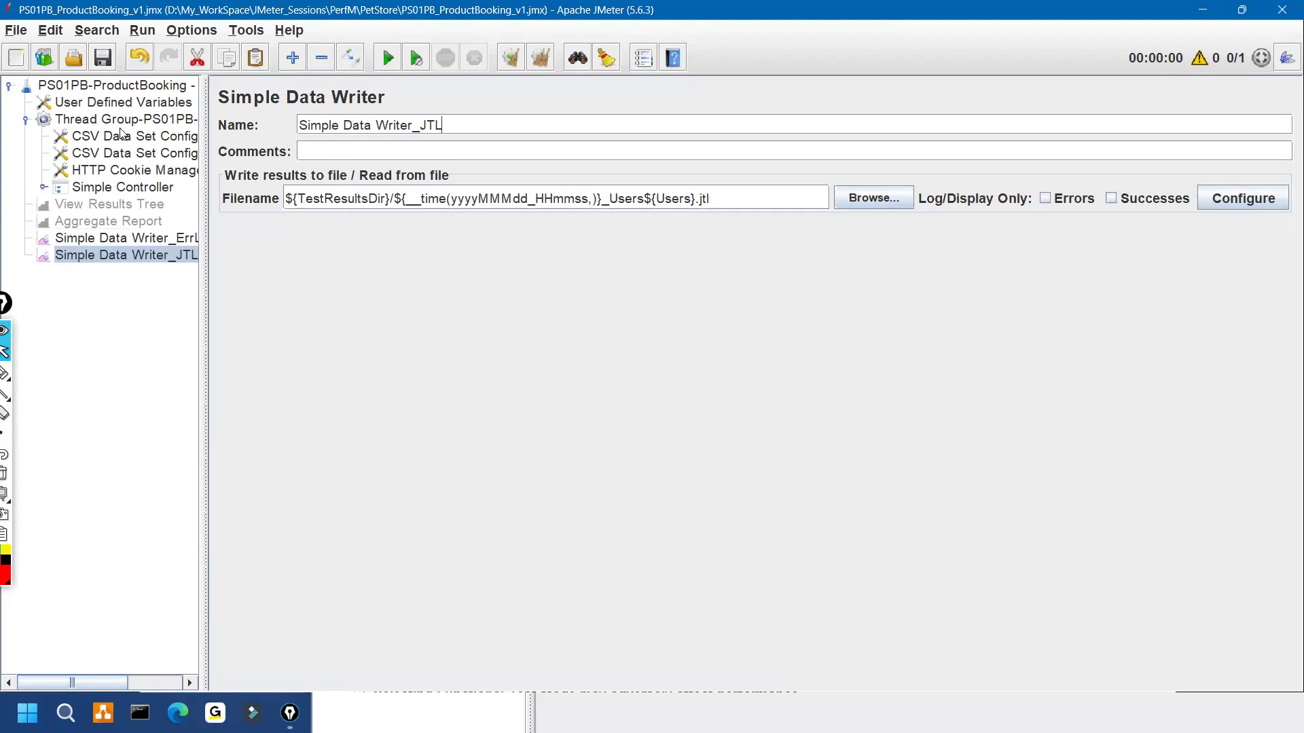
Step: Change the Users variable in User Defined Variables to ${__P(Users,10)} and look over the listeners
{"action": "left_click", "coordinate": [122, 102]}
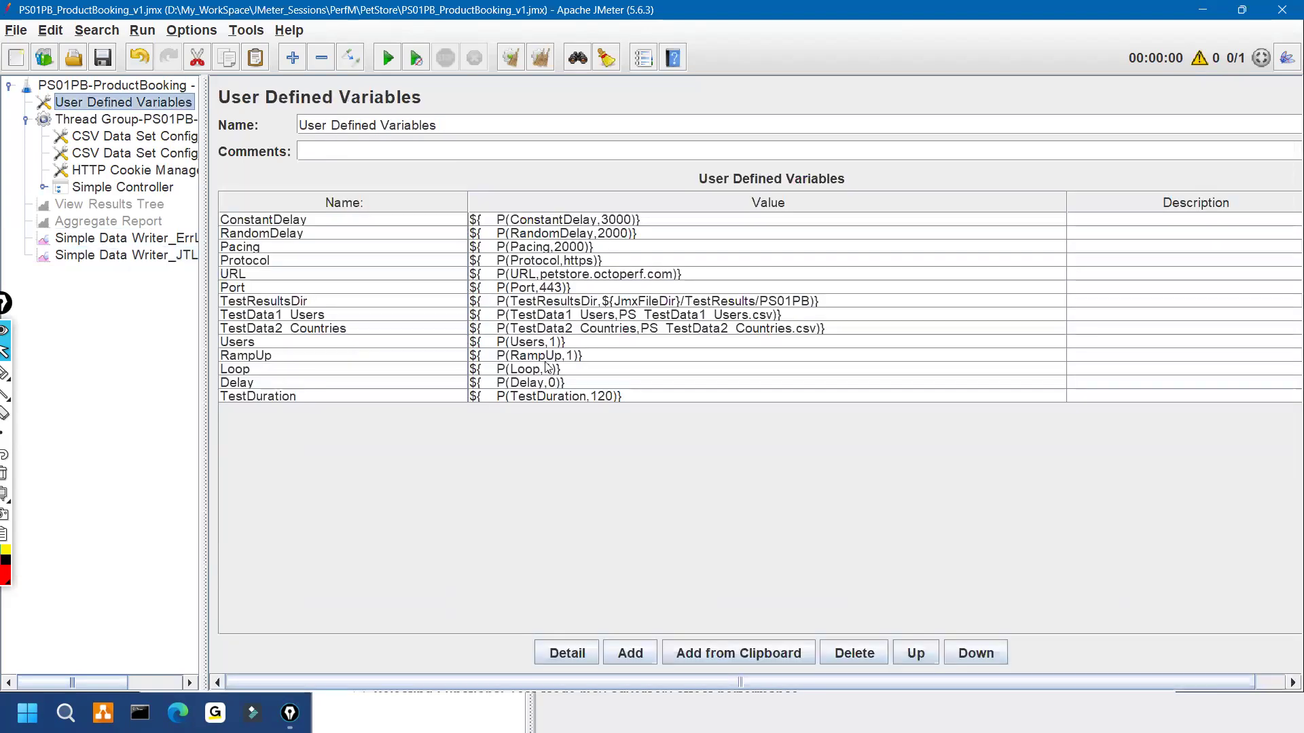
{"action": "left_click", "coordinate": [556, 343]}
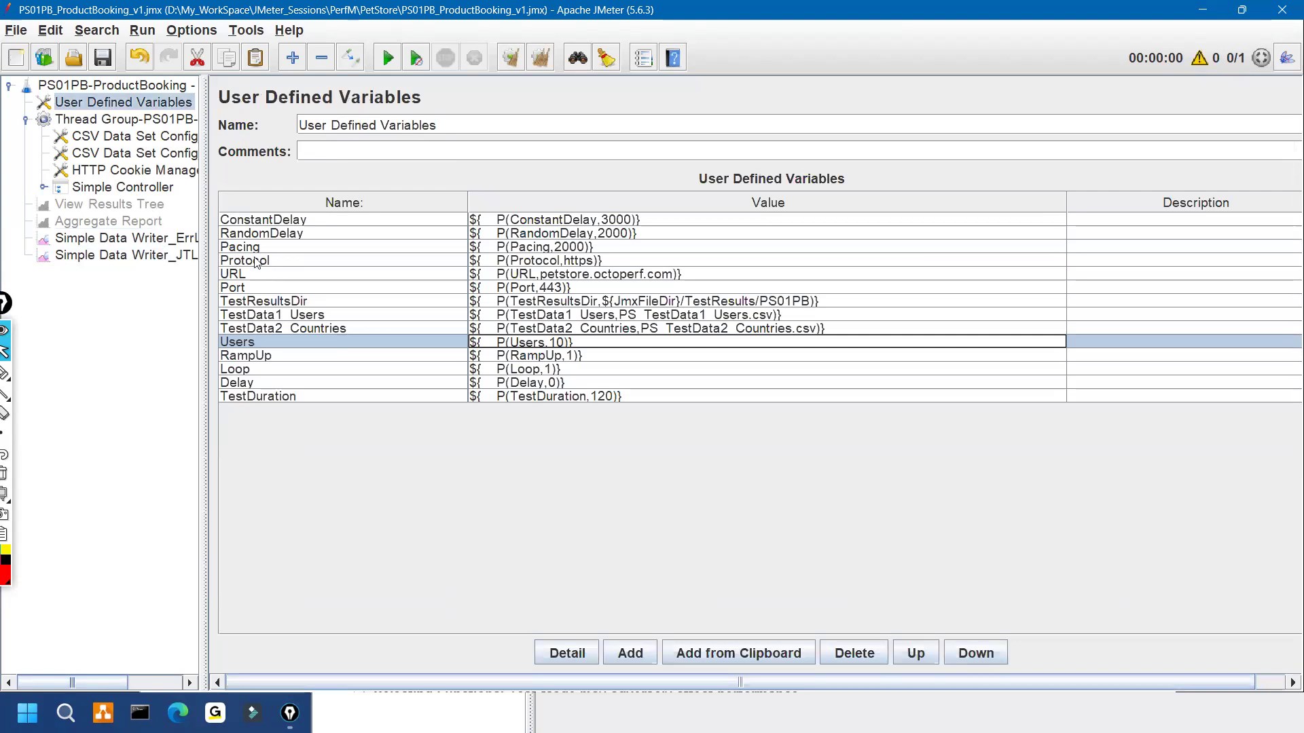
{"action": "left_click", "coordinate": [123, 205]}
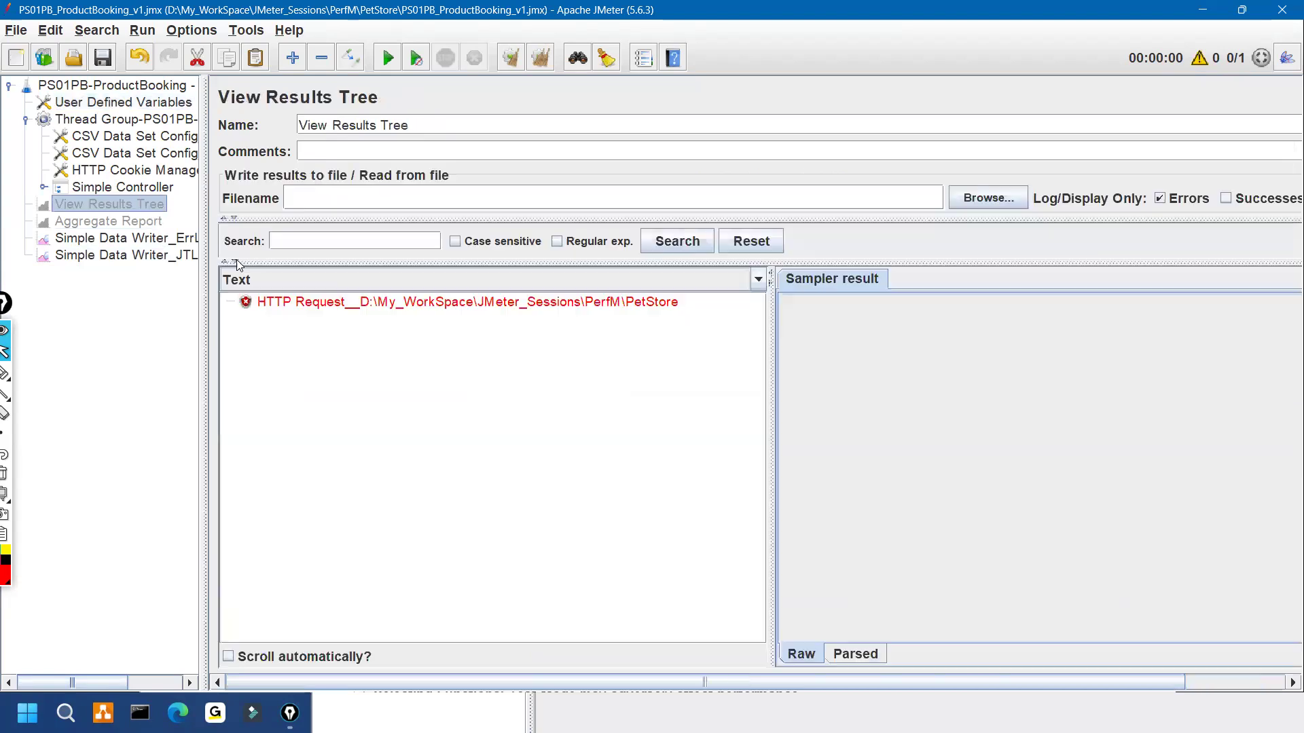
{"action": "left_click", "coordinate": [141, 223]}
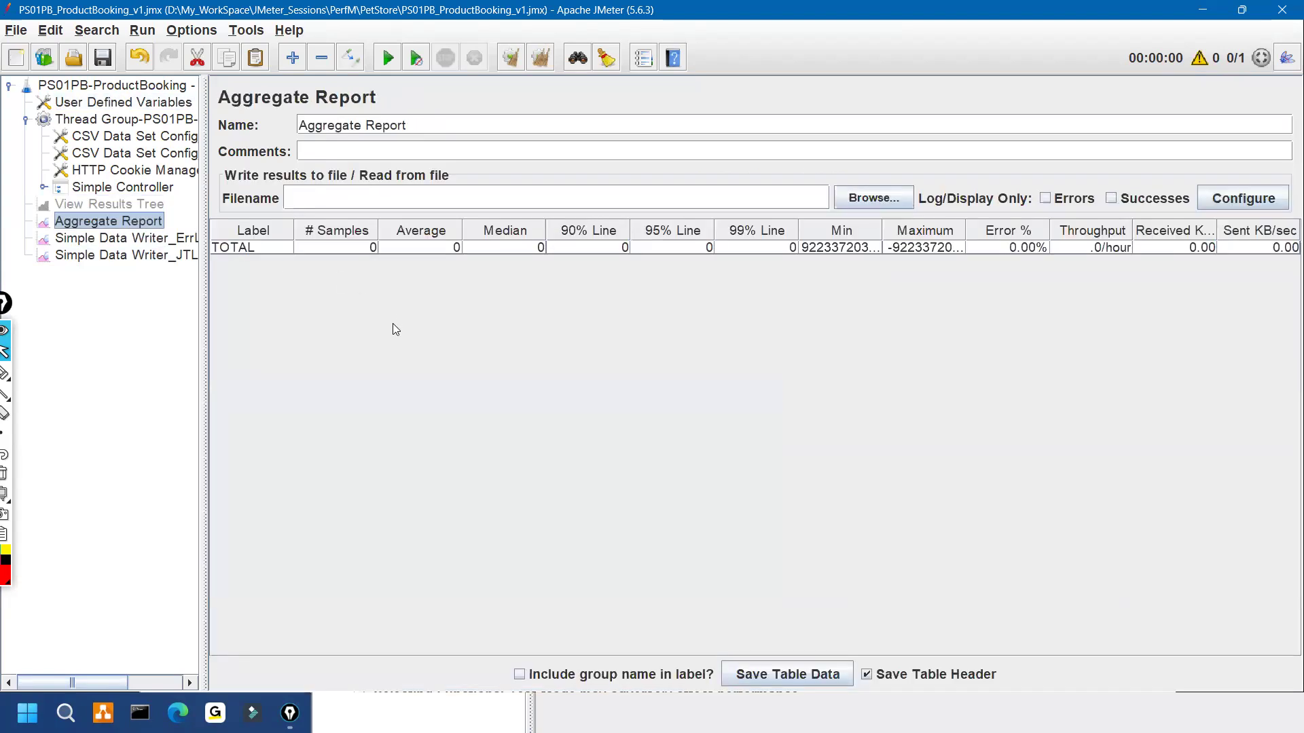
Step: Clear all previous results from the View Results Tree listener
{"action": "key", "text": "ctrl+shift+3"}
{"action": "left_click_drag", "start_coordinate": [669, 285], "coordinate": [764, 297]}
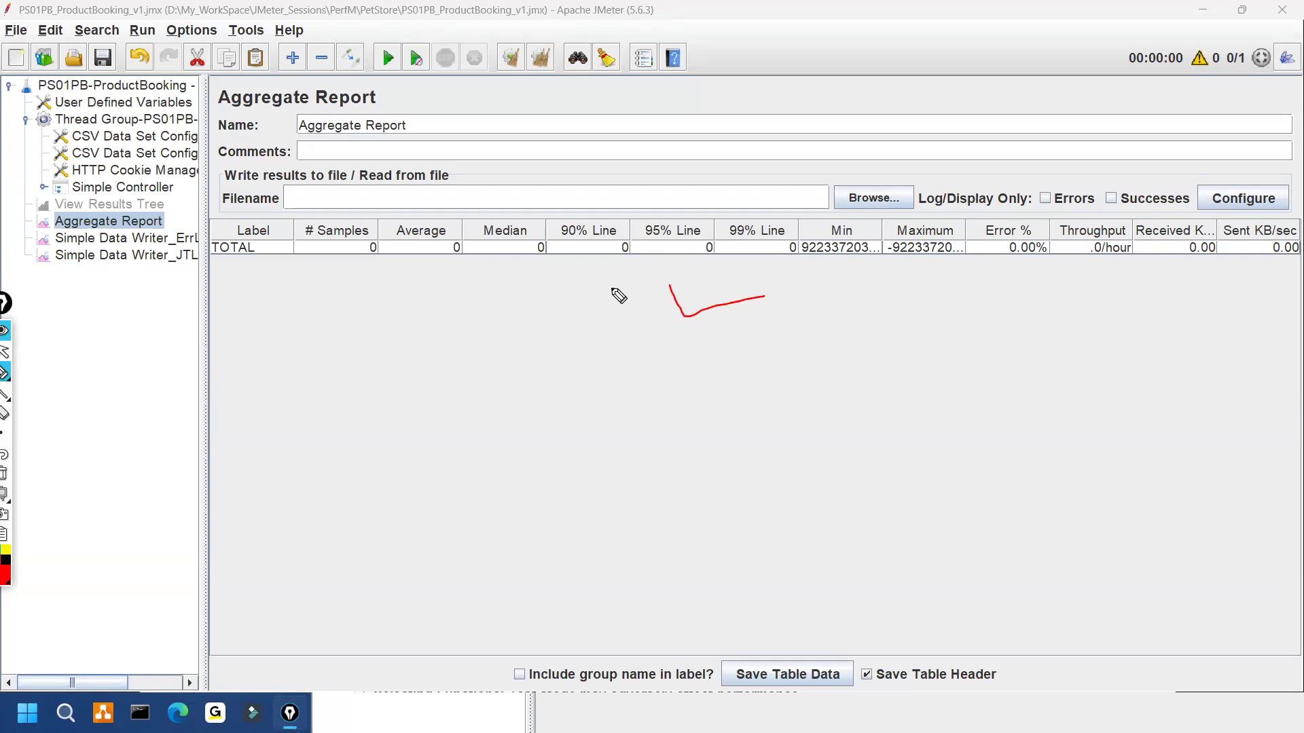
{"action": "mouse_move", "coordinate": [620, 277]}
{"action": "left_mouse_down"}
{"action": "mouse_move", "coordinate": [781, 287]}
{"action": "mouse_move", "coordinate": [805, 271]}
{"action": "left_mouse_up"}
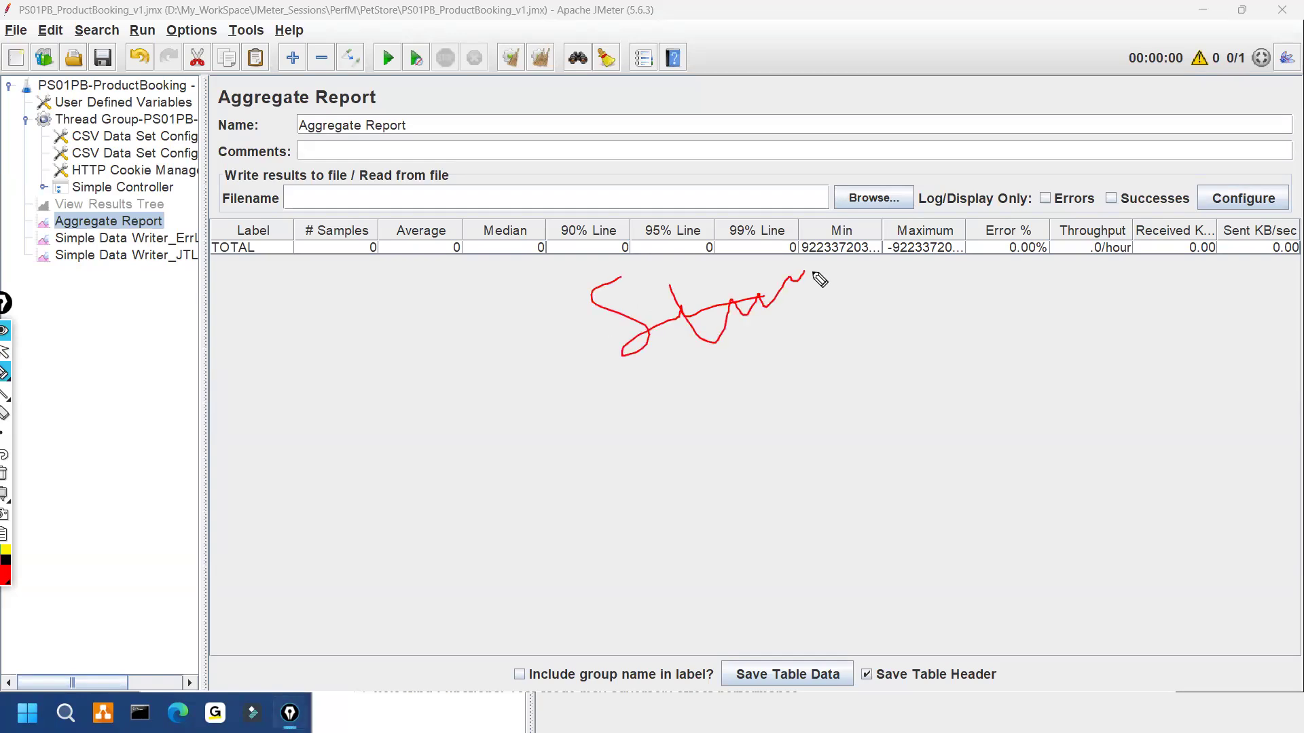
{"action": "key", "text": "Escape"}
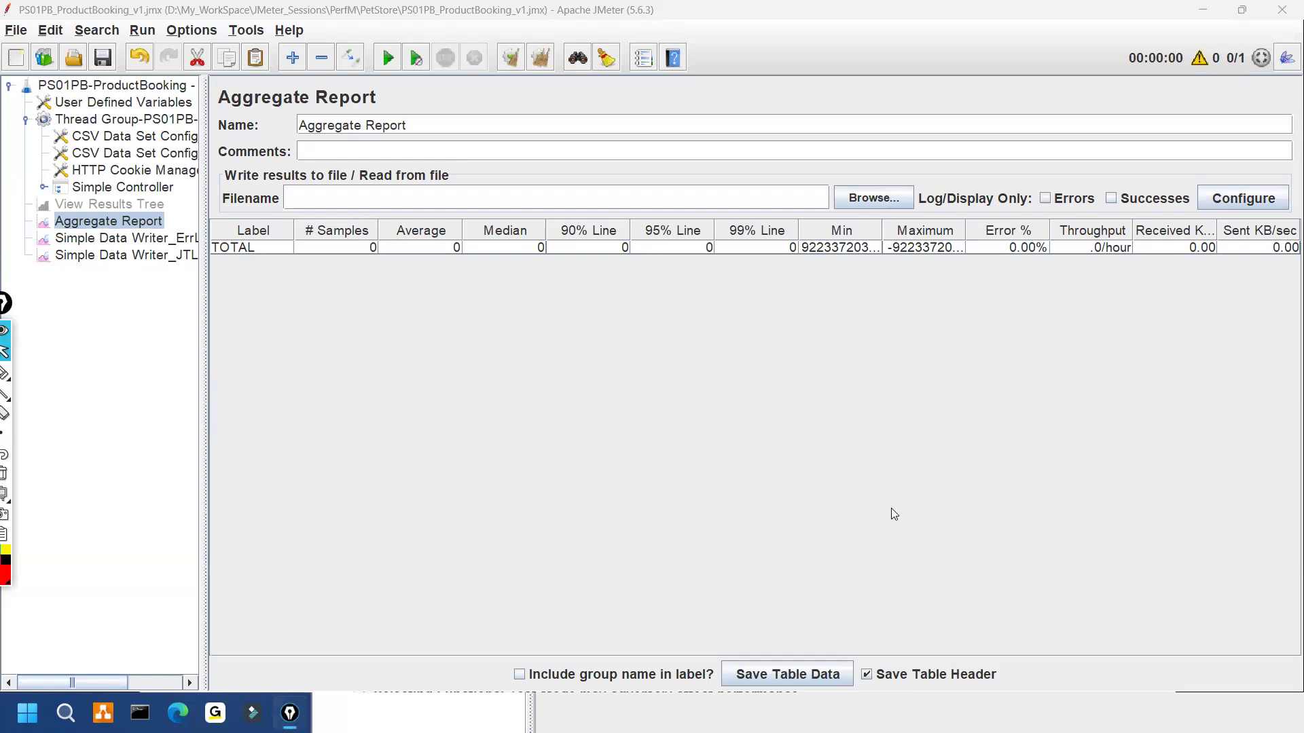
{"action": "left_click", "coordinate": [883, 712]}
{"action": "left_click", "coordinate": [1229, 192]}
{"action": "left_click_drag", "start_coordinate": [629, 288], "coordinate": [591, 305]}
{"action": "key", "text": "Escape"}
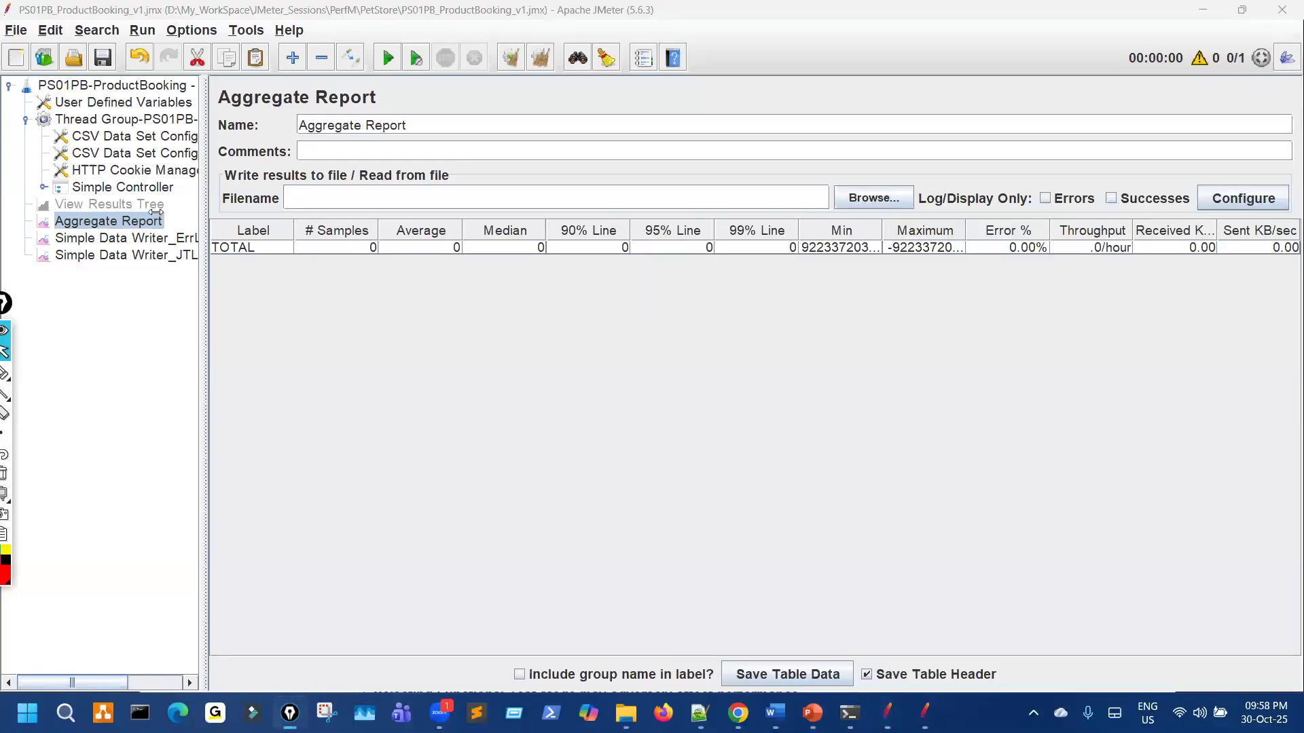
{"action": "left_click", "coordinate": [156, 209]}
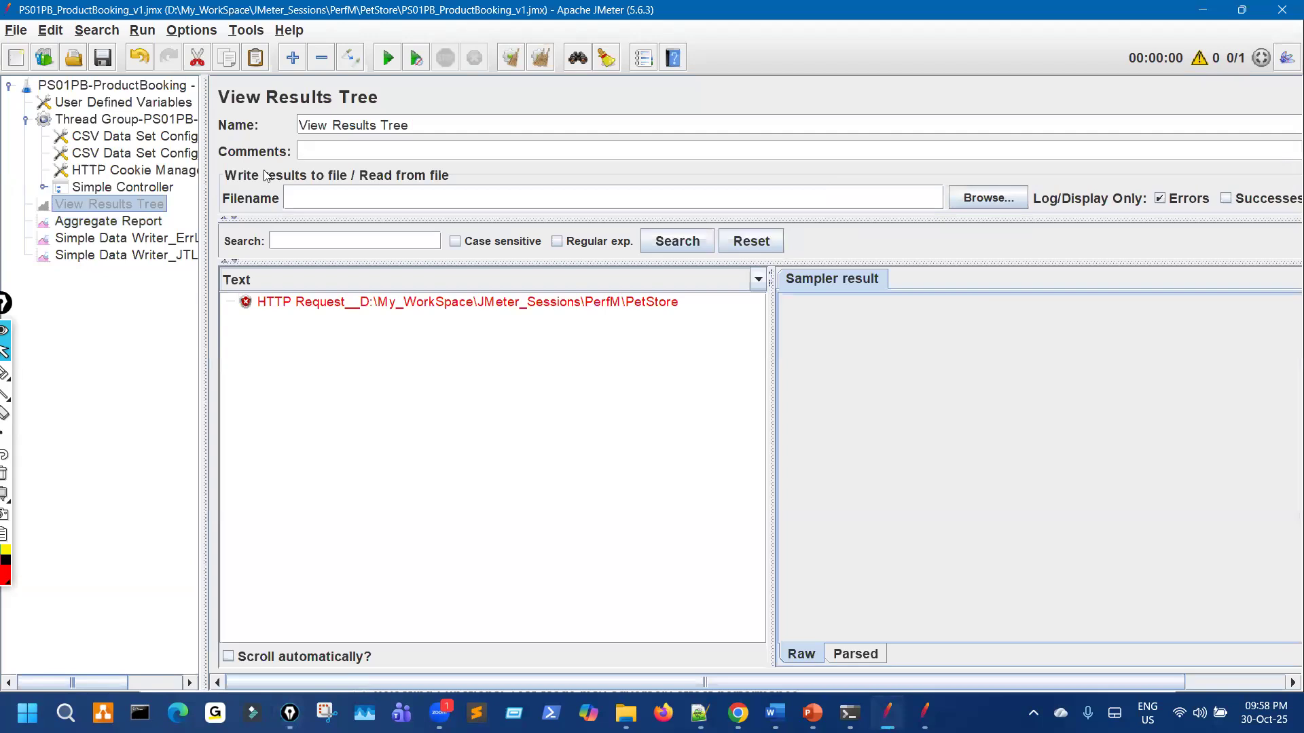
{"action": "left_click", "coordinate": [538, 59]}
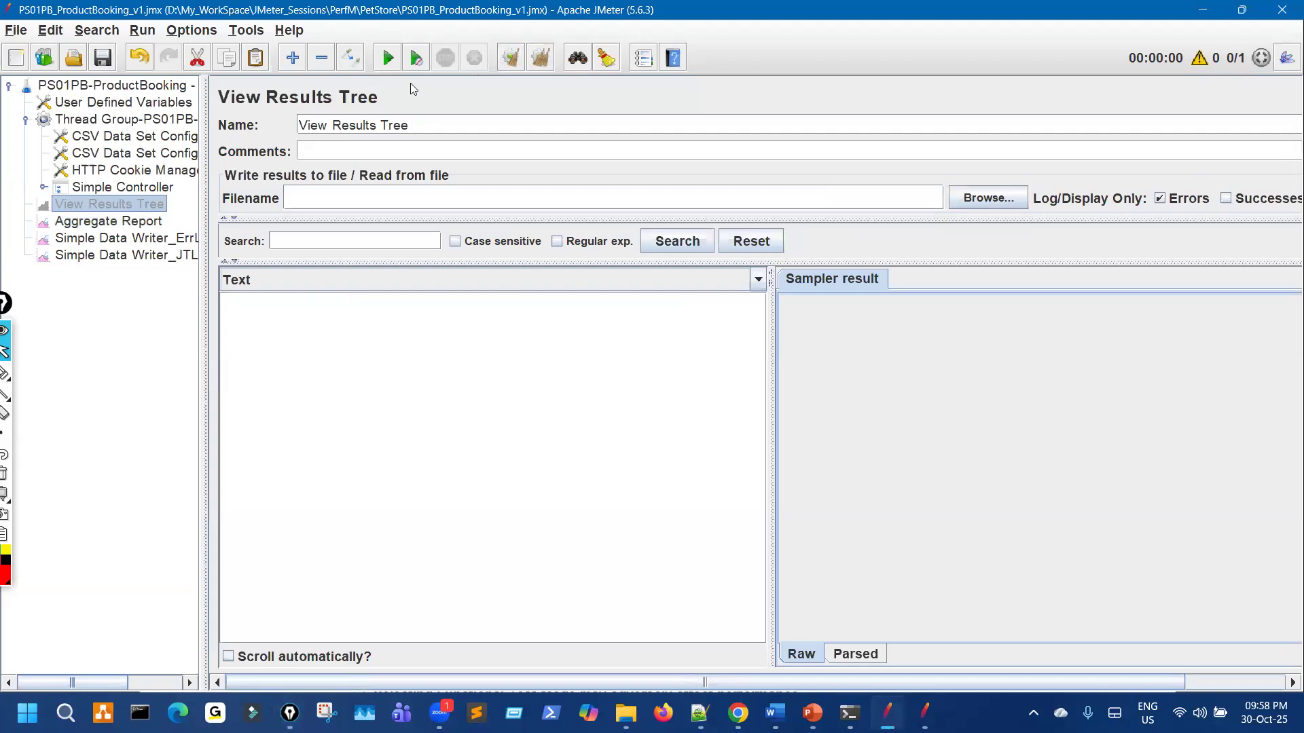
Step: Start the load test with JMeter restored beside the PS01PB results folder
{"action": "key", "text": "alt+Tab"}
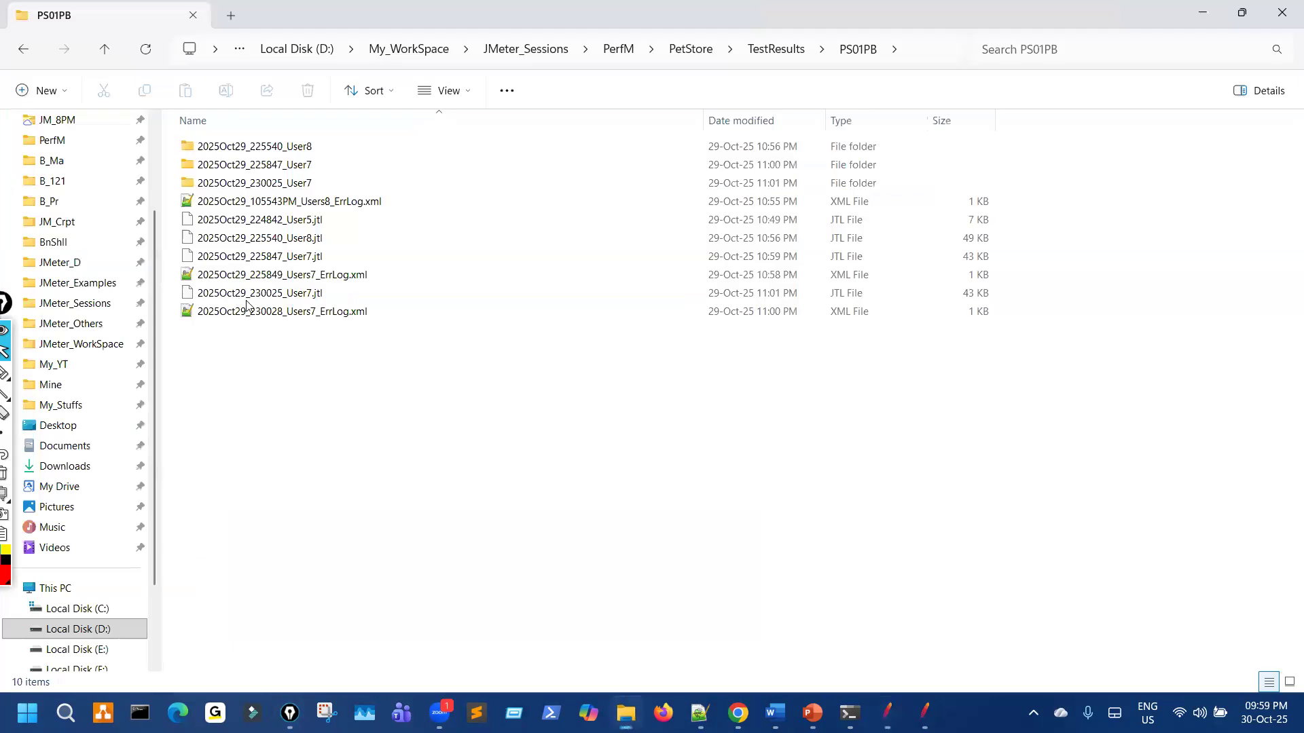
{"action": "mouse_move", "coordinate": [228, 330]}
{"action": "left_mouse_down"}
{"action": "mouse_move", "coordinate": [364, 334]}
{"action": "mouse_move", "coordinate": [221, 319]}
{"action": "left_mouse_up"}
{"action": "key", "text": "alt+Tab"}
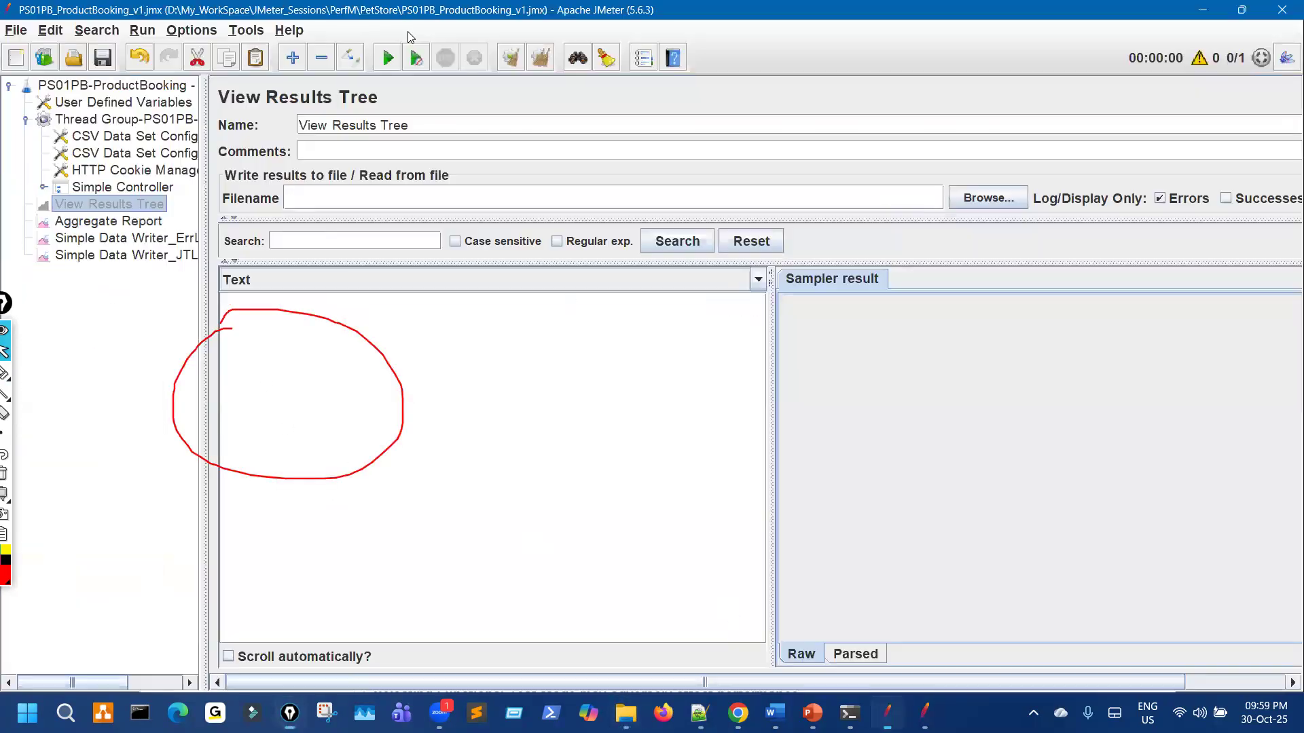
{"action": "double_click", "coordinate": [419, 12]}
{"action": "left_click", "coordinate": [765, 89]}
Step: Check the PS01PB folder for the new 2025Oct30_215908_Users10 .jtl and ErrLog.xml files
{"action": "key", "text": "ctrl+shift+3"}
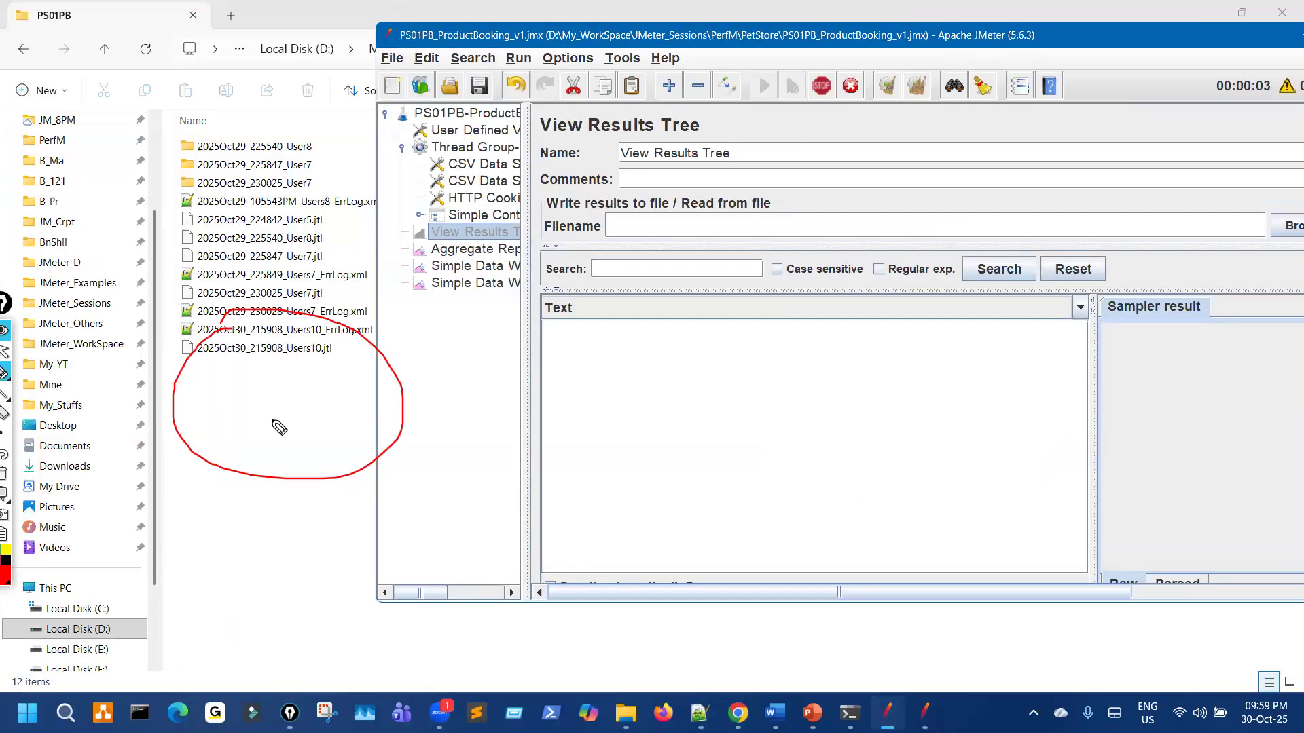
{"action": "left_click_drag", "start_coordinate": [223, 325], "coordinate": [225, 362]}
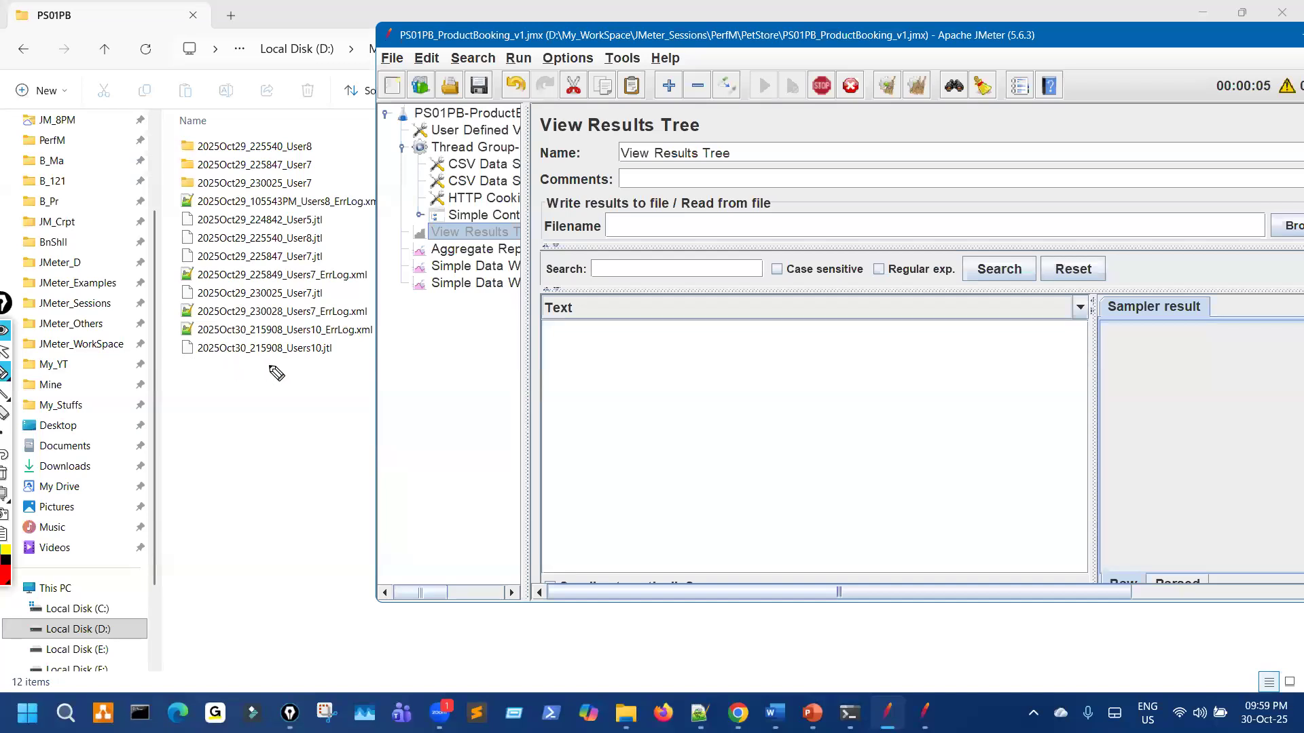
{"action": "left_click_drag", "start_coordinate": [360, 320], "coordinate": [217, 319]}
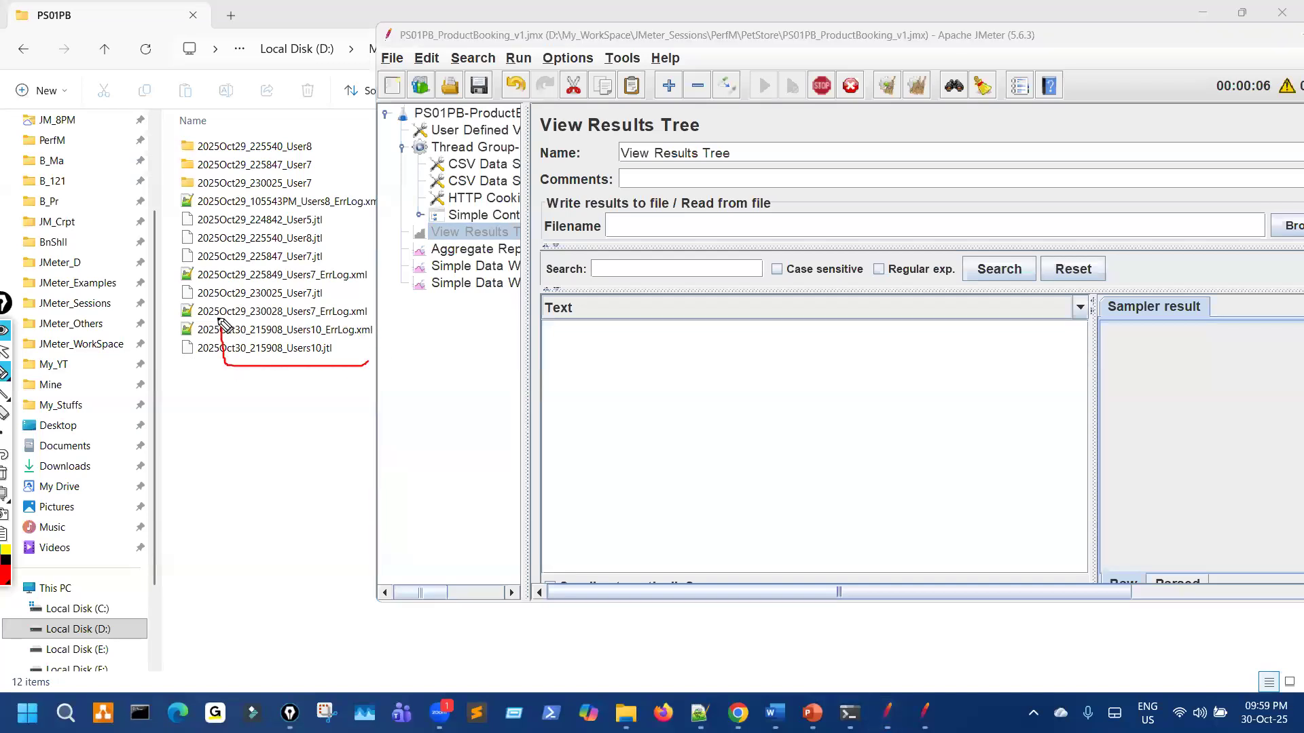
{"action": "key", "text": "ctrl+shift+7"}
{"action": "key", "text": "ctrl+shift+2"}
{"action": "left_click", "coordinate": [281, 447]}
{"action": "key", "text": "ctrl+shift+3"}
{"action": "left_click_drag", "start_coordinate": [705, 334], "coordinate": [827, 332]}
{"action": "left_click_drag", "start_coordinate": [691, 373], "coordinate": [761, 364]}
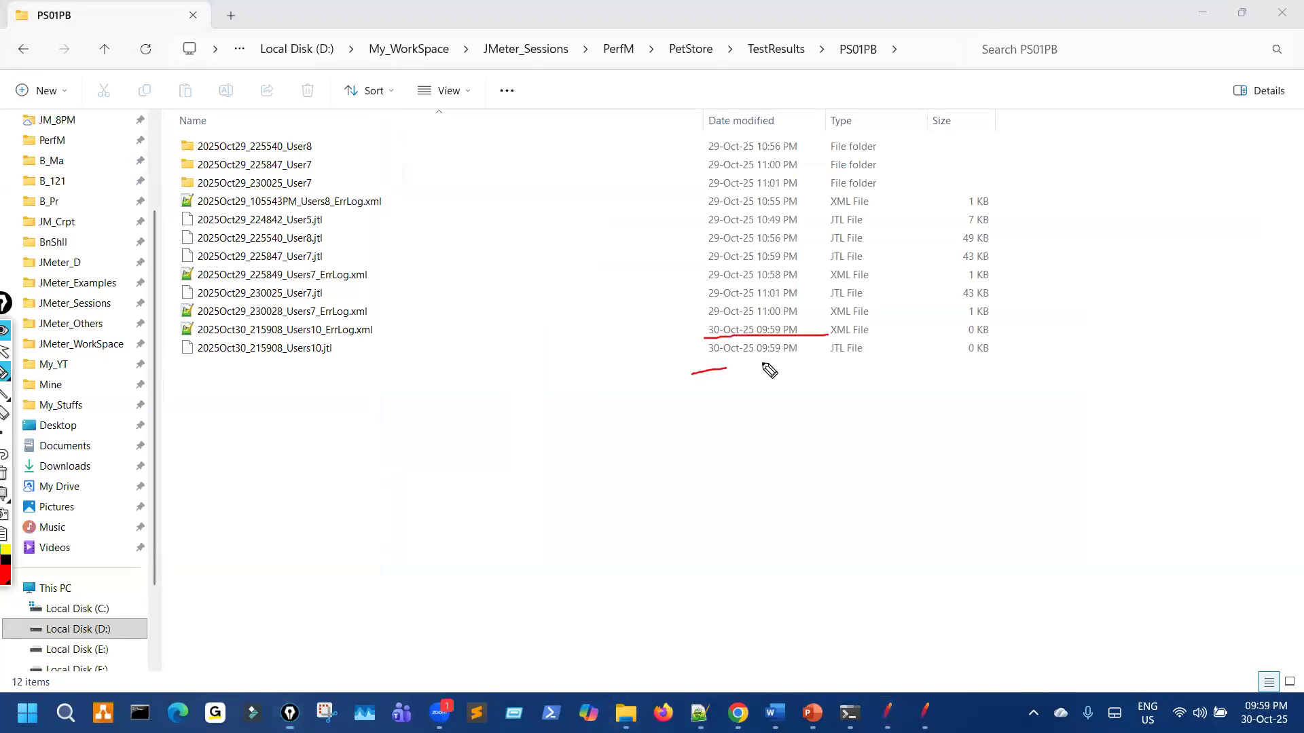
{"action": "mouse_move", "coordinate": [339, 337]}
{"action": "left_mouse_down"}
{"action": "mouse_move", "coordinate": [371, 328]}
{"action": "mouse_move", "coordinate": [361, 347]}
{"action": "left_mouse_up"}
{"action": "mouse_move", "coordinate": [975, 317]}
{"action": "left_mouse_down"}
{"action": "mouse_move", "coordinate": [957, 335]}
{"action": "mouse_move", "coordinate": [1003, 339]}
{"action": "mouse_move", "coordinate": [1016, 325]}
{"action": "left_mouse_up"}
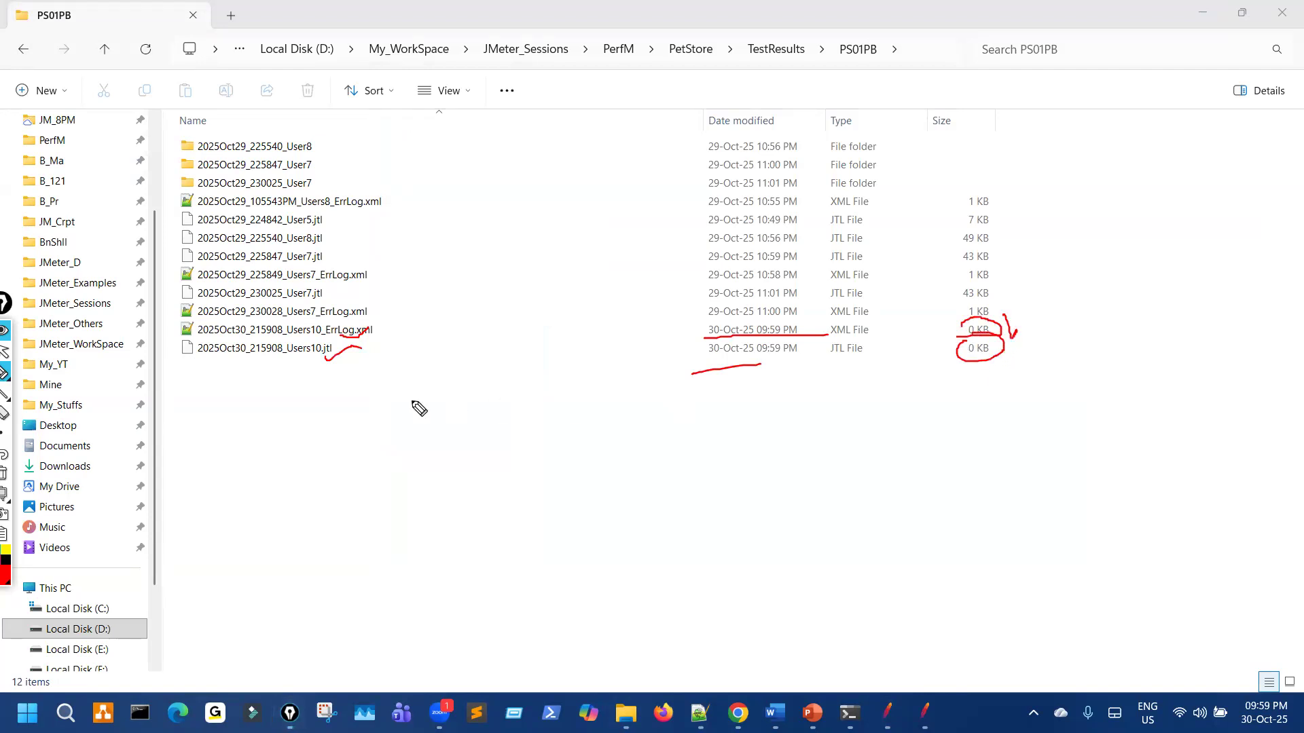
{"action": "left_click_drag", "start_coordinate": [381, 343], "coordinate": [406, 389]}
{"action": "left_click_drag", "start_coordinate": [357, 436], "coordinate": [338, 361]}
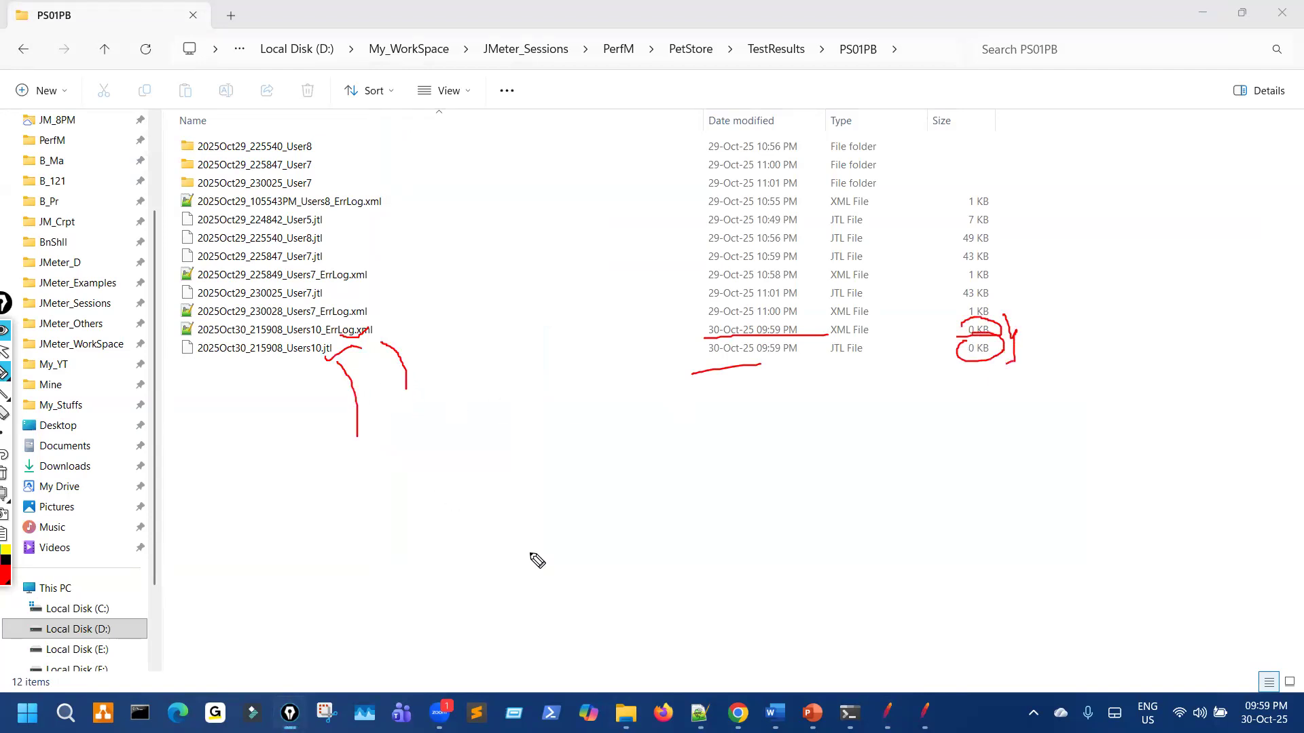
{"action": "key", "text": "ctrl+shift+7"}
{"action": "key", "text": "ctrl+shift+2"}
Step: Bring JMeter back over the folder and move it left, showing 10/10 threads running
{"action": "left_click", "coordinate": [886, 710]}
{"action": "key", "text": "ctrl+shift+3"}
{"action": "left_click_drag", "start_coordinate": [957, 319], "coordinate": [975, 333]}
{"action": "key", "text": "ctrl+shift+7"}
{"action": "key", "text": "ctrl+shift+2"}
{"action": "left_click", "coordinate": [890, 711]}
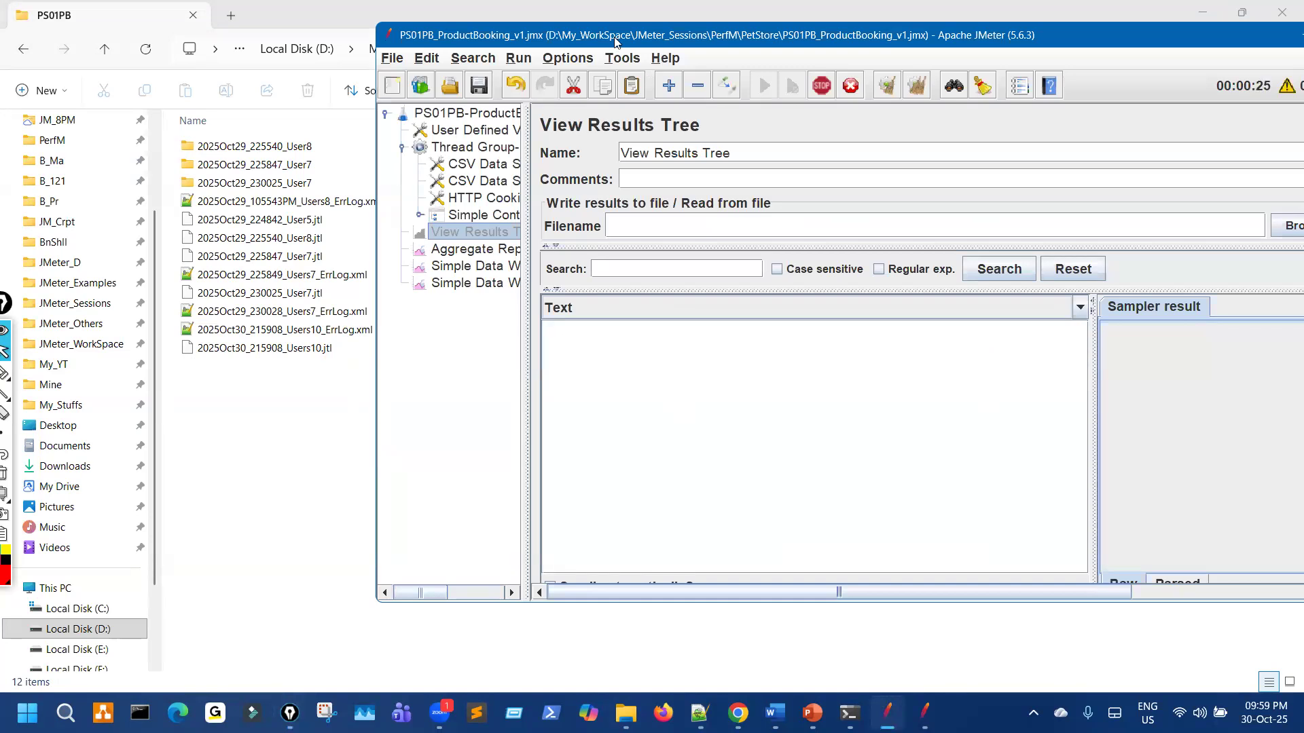
{"action": "left_click_drag", "start_coordinate": [686, 36], "coordinate": [419, 56]}
{"action": "key", "text": "ctrl+shift+3"}
{"action": "left_click_drag", "start_coordinate": [248, 257], "coordinate": [292, 237]}
{"action": "mouse_move", "coordinate": [420, 415]}
{"action": "left_mouse_down"}
{"action": "mouse_move", "coordinate": [482, 461]}
{"action": "mouse_move", "coordinate": [506, 416]}
{"action": "left_mouse_up"}
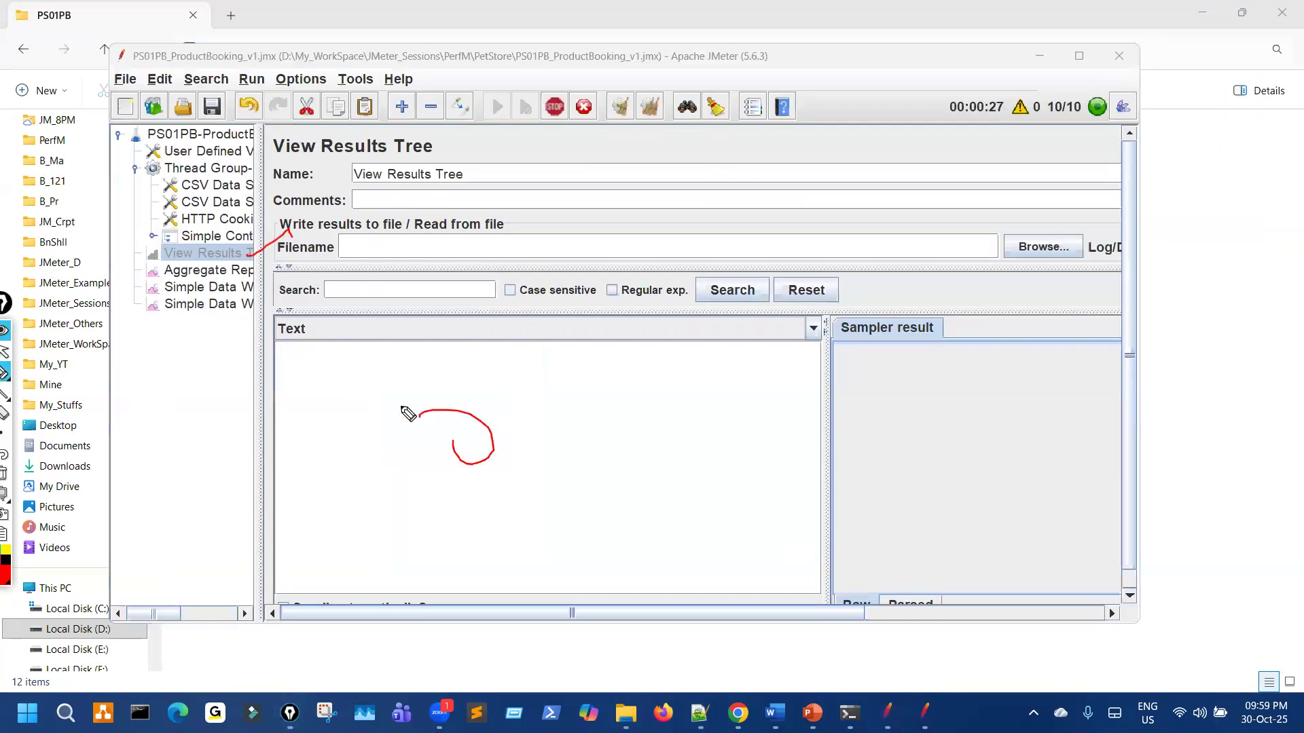
Step: Maximize JMeter on the Aggregate Report and widen the Label column to read request names
{"action": "key", "text": "ctrl+shift+2"}
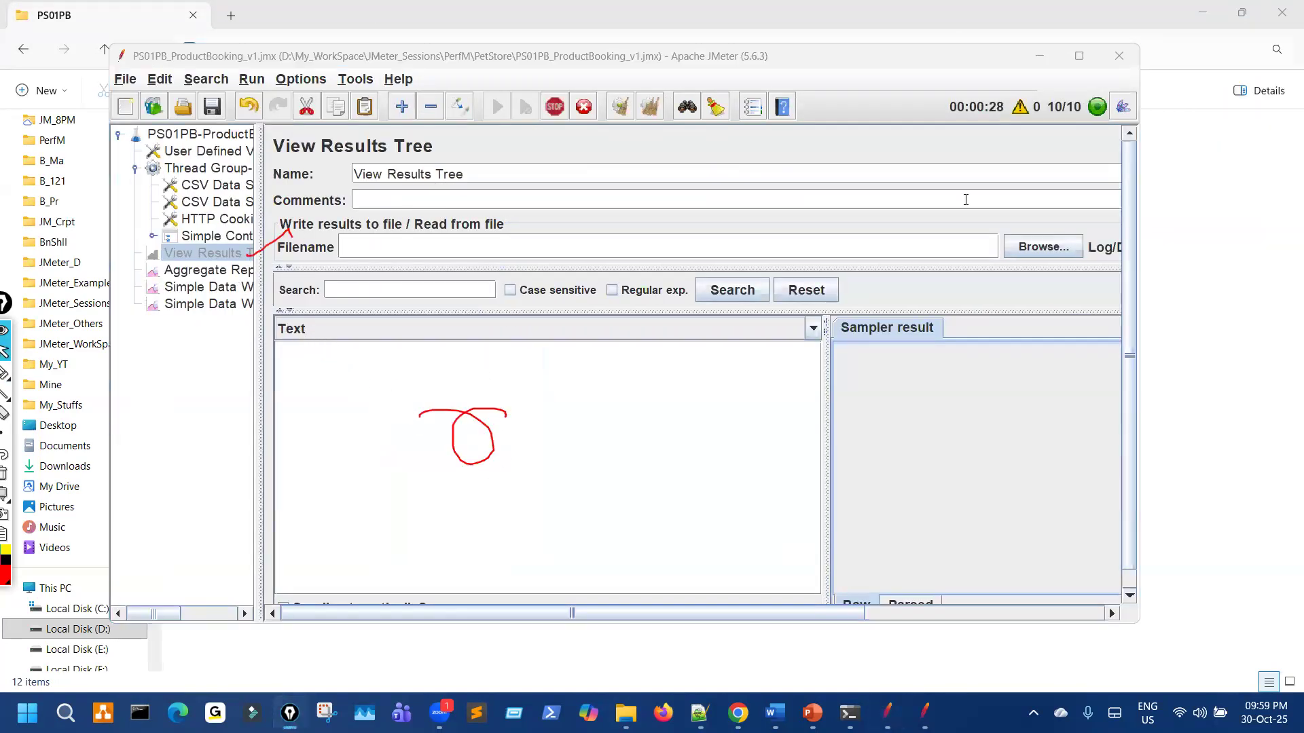
{"action": "key", "text": "Down"}
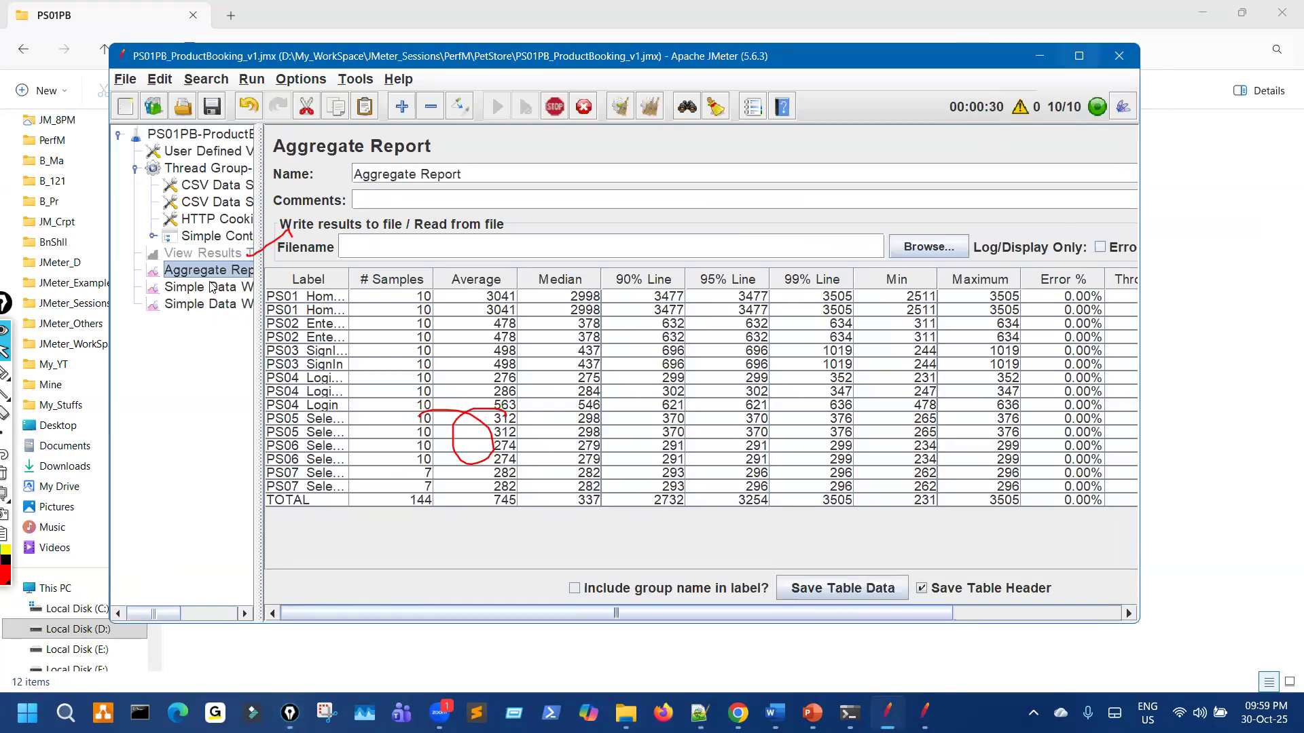
{"action": "key", "text": "super+Up"}
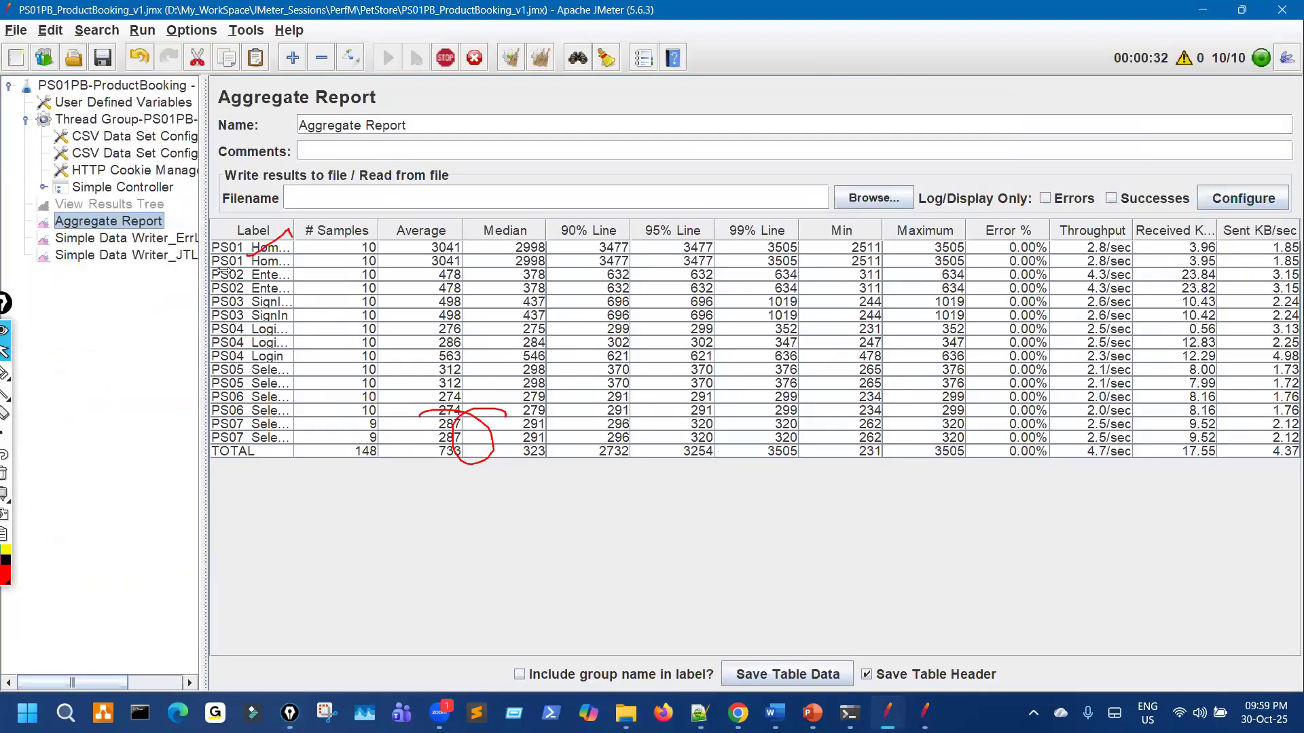
{"action": "left_click_drag", "start_coordinate": [252, 261], "coordinate": [210, 259]}
{"action": "left_click_drag", "start_coordinate": [299, 231], "coordinate": [591, 225]}
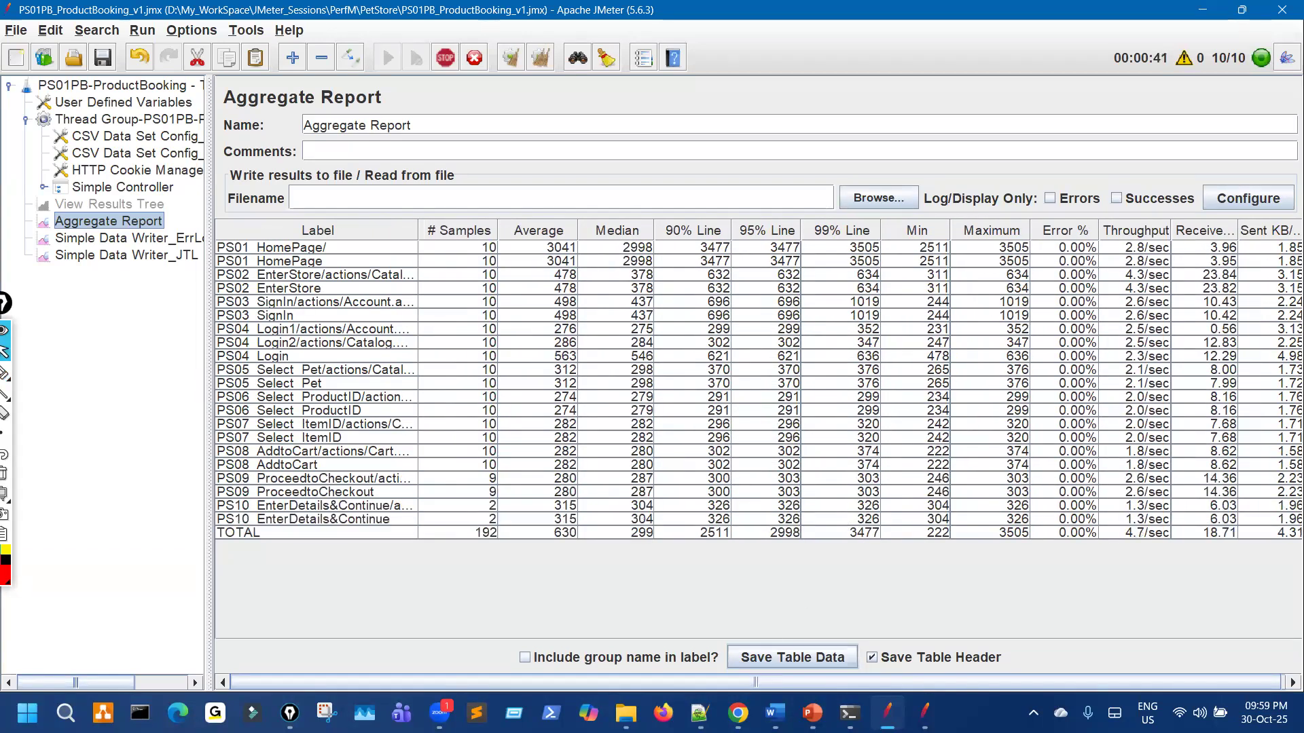
Step: Bring the PS01PB folder back in front, still listing both Users10 files at 0 KB
{"action": "mouse_move", "coordinate": [625, 713]}
{"action": "left_click", "coordinate": [594, 617]}
{"action": "key", "text": "ctrl+shift+3"}
{"action": "mouse_move", "coordinate": [286, 340]}
{"action": "left_mouse_down"}
{"action": "mouse_move", "coordinate": [324, 334]}
{"action": "mouse_move", "coordinate": [322, 357]}
{"action": "left_mouse_up"}
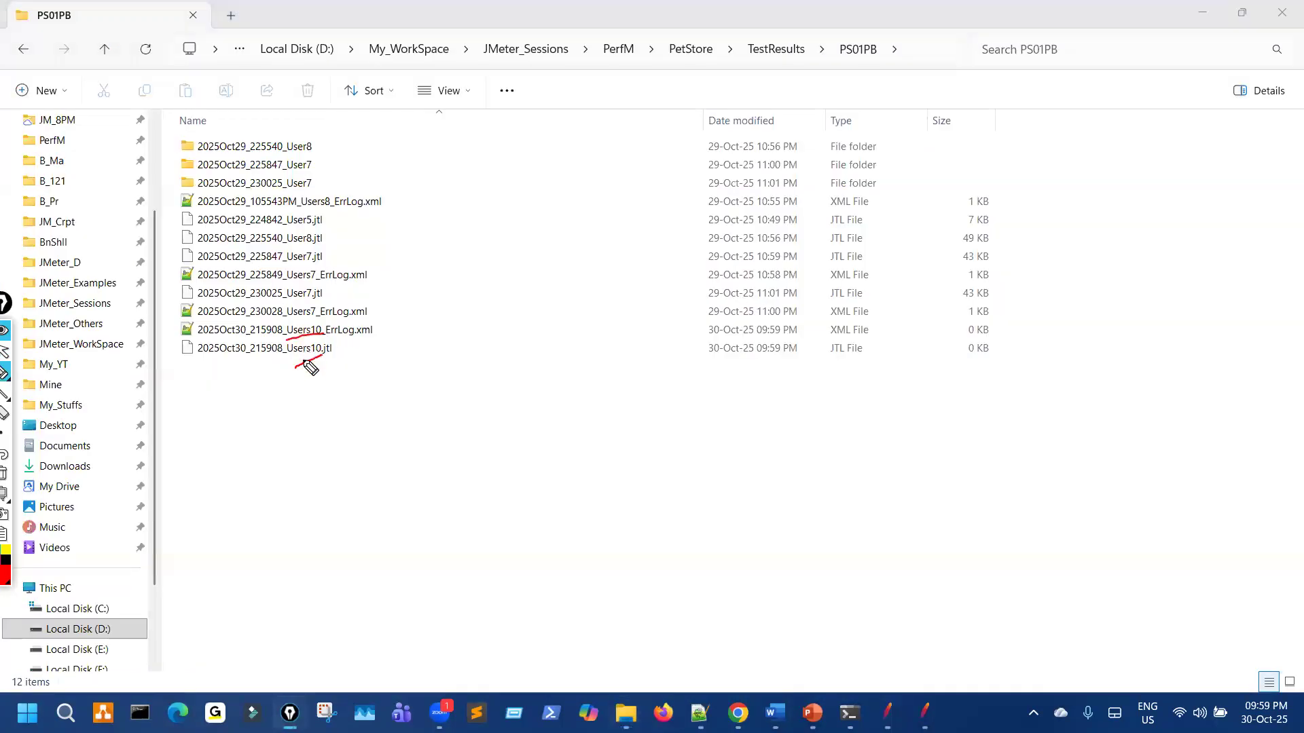
Step: Highlight the timestamp function in the Simple Data Writer filename pattern
{"action": "key", "text": "ctrl+shift+7"}
{"action": "key", "text": "ctrl+shift+2"}
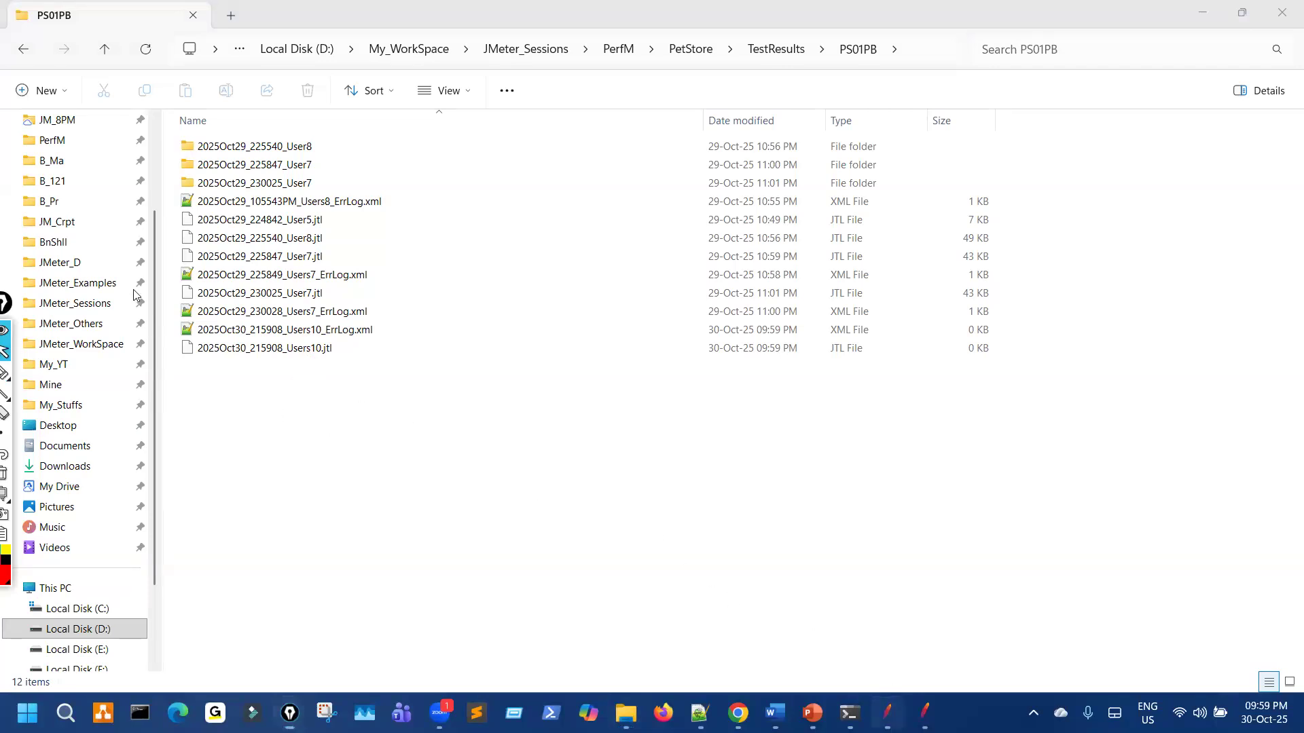
{"action": "key", "text": "Down"}
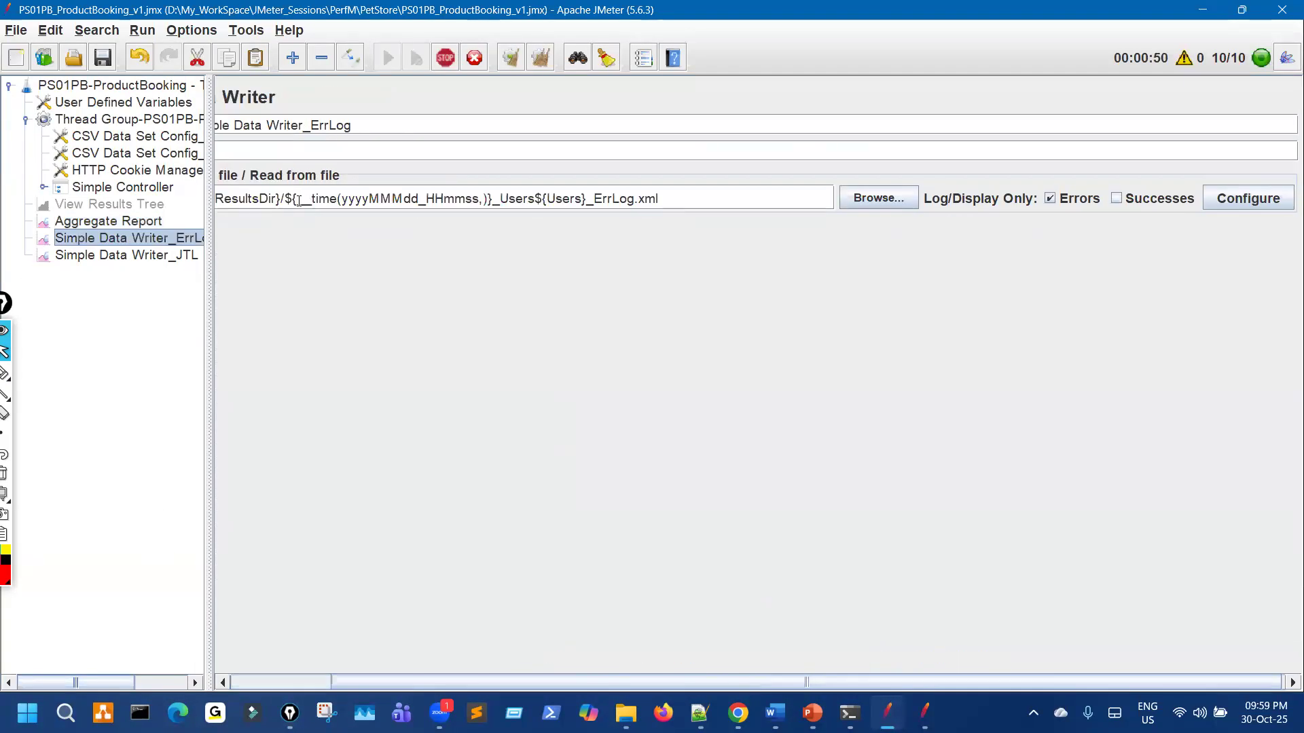
{"action": "left_click_drag", "start_coordinate": [284, 199], "coordinate": [473, 198]}
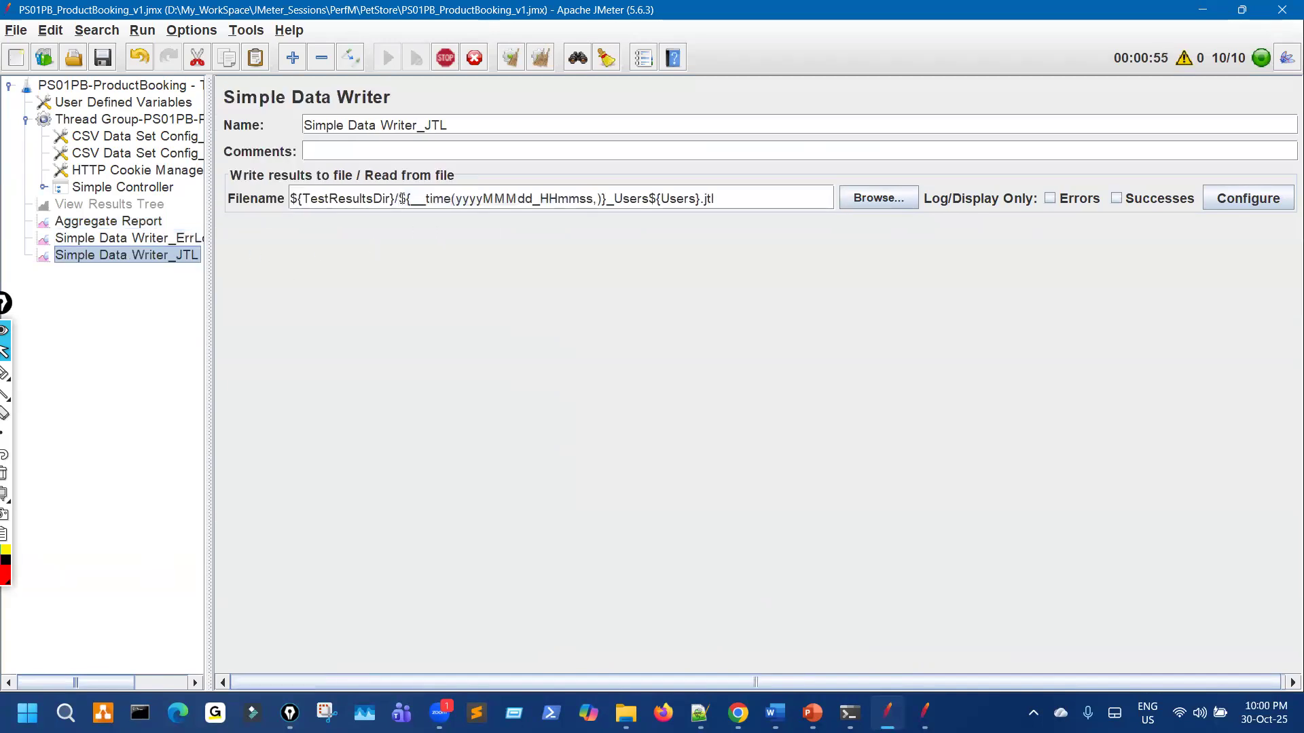
{"action": "left_click_drag", "start_coordinate": [398, 198], "coordinate": [595, 198]}
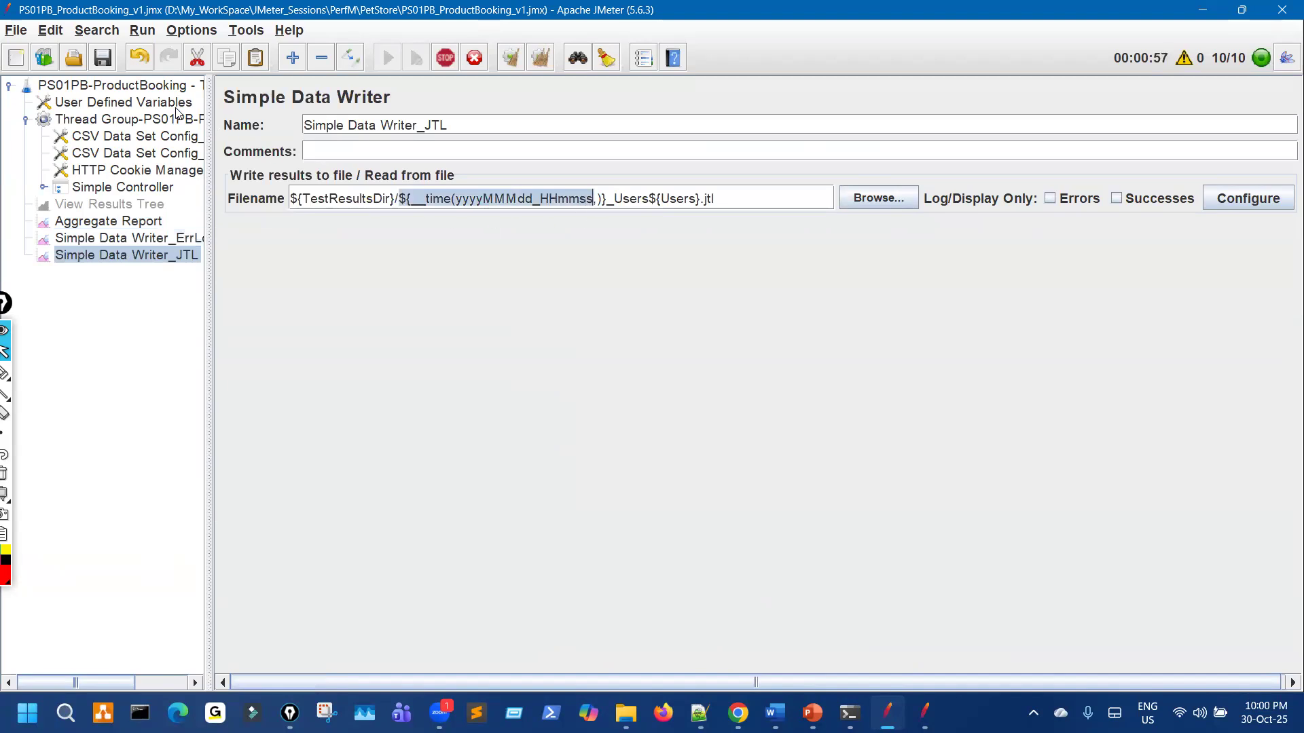
{"action": "key", "text": "ctrl+shift+3"}
{"action": "left_click_drag", "start_coordinate": [305, 246], "coordinate": [324, 237]}
{"action": "mouse_move", "coordinate": [466, 234]}
{"action": "left_mouse_down"}
{"action": "mouse_move", "coordinate": [478, 234]}
{"action": "mouse_move", "coordinate": [468, 238]}
{"action": "left_mouse_up"}
{"action": "key", "text": "ctrl+shift+7"}
{"action": "key", "text": "ctrl+shift+2"}
Step: Step through the ErrLog and JTL data writer settings back to the Aggregate Report table
{"action": "left_click", "coordinate": [165, 242]}
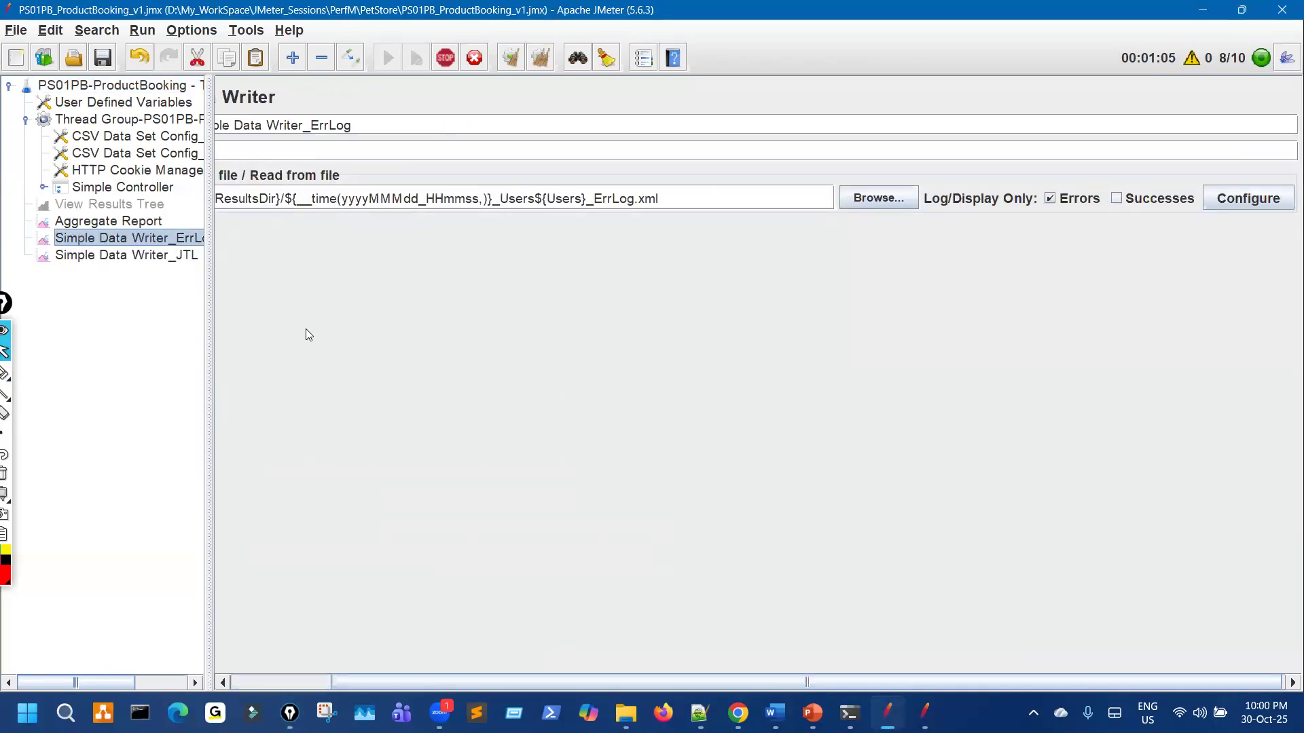
{"action": "key", "text": "Down"}
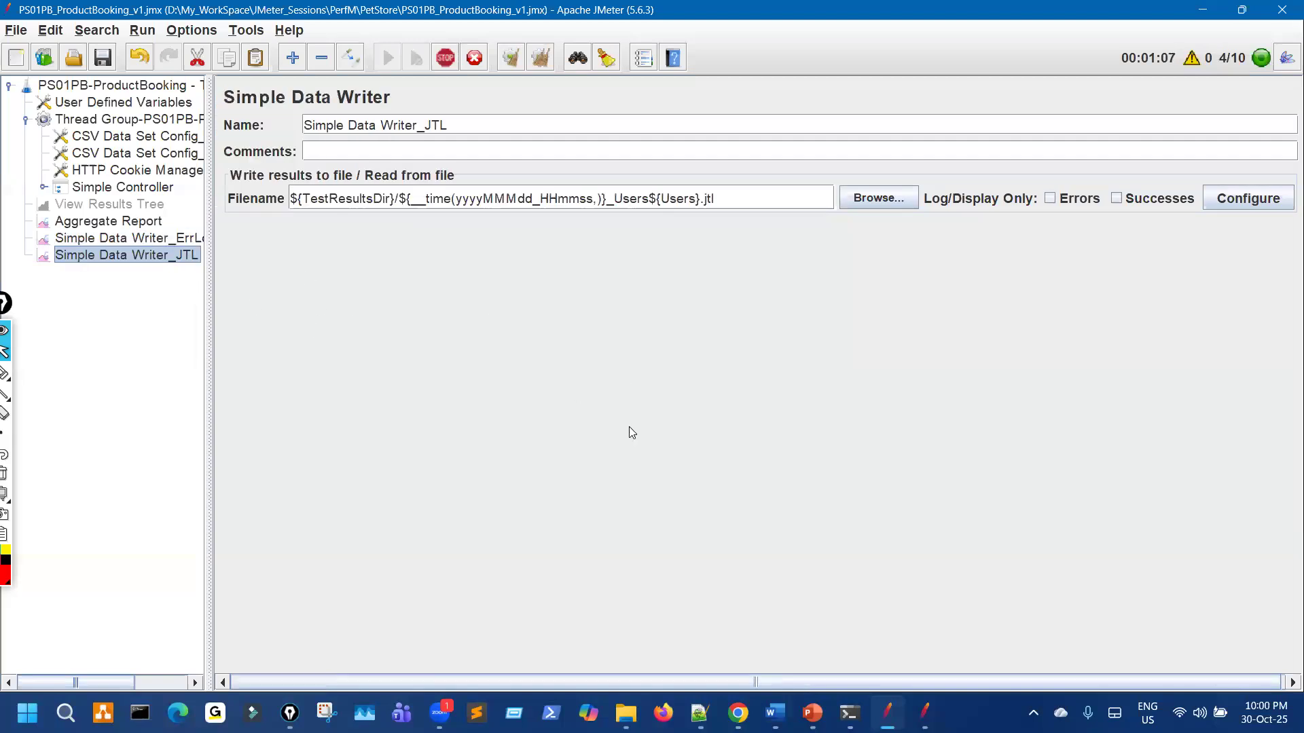
{"action": "key", "text": "Up"}
{"action": "key", "text": "Up"}
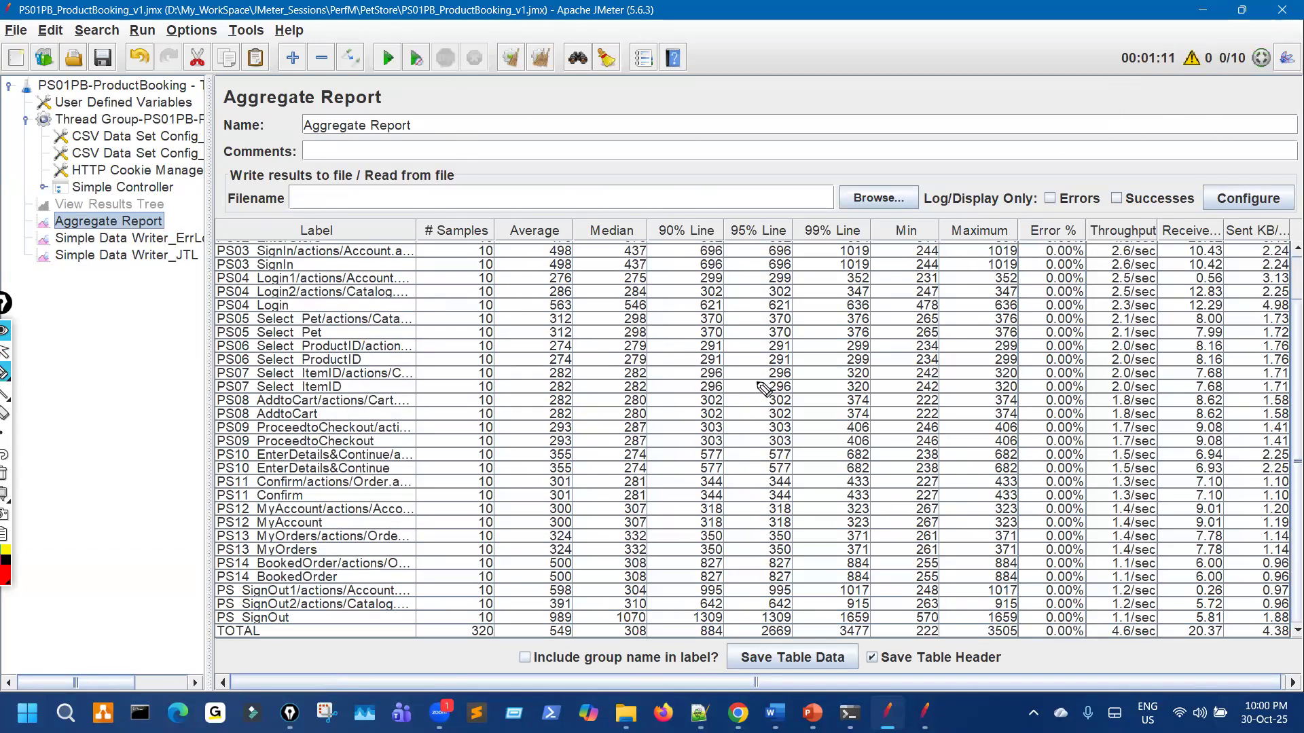
{"action": "left_click", "coordinate": [758, 382]}
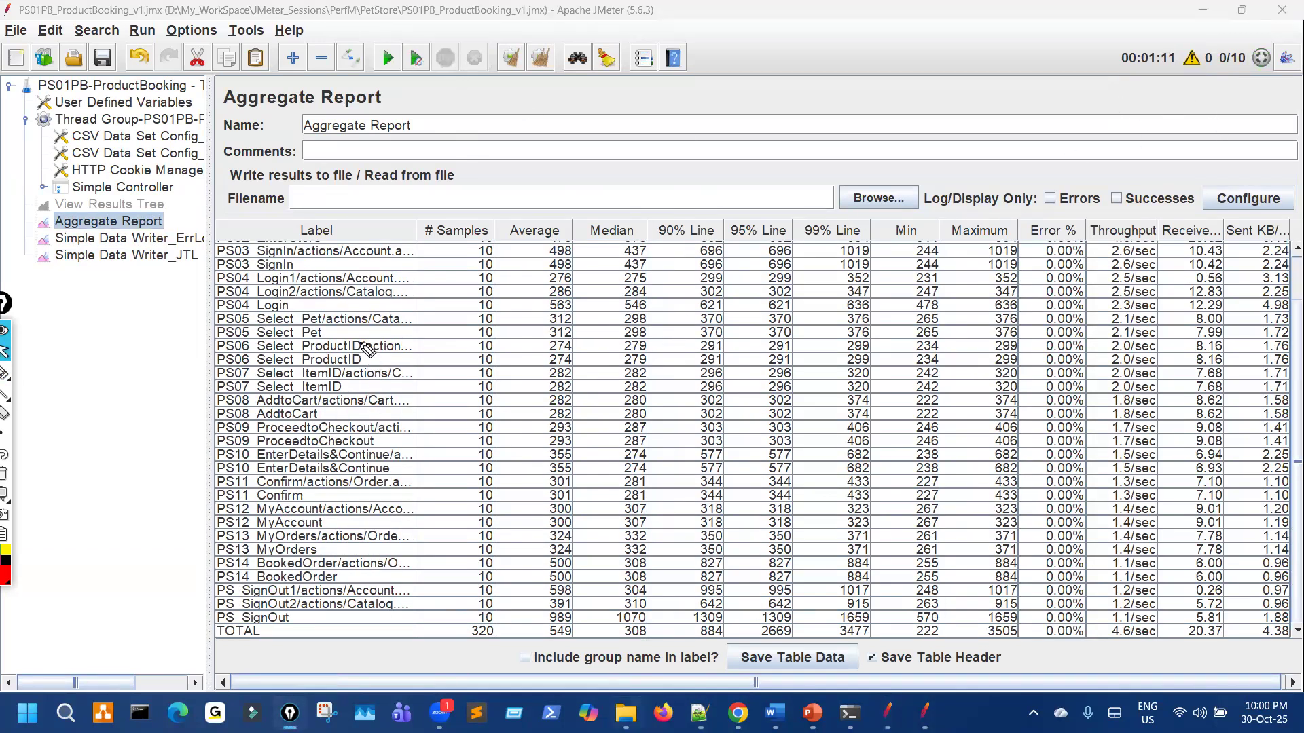
{"action": "left_click_drag", "start_coordinate": [358, 339], "coordinate": [631, 334]}
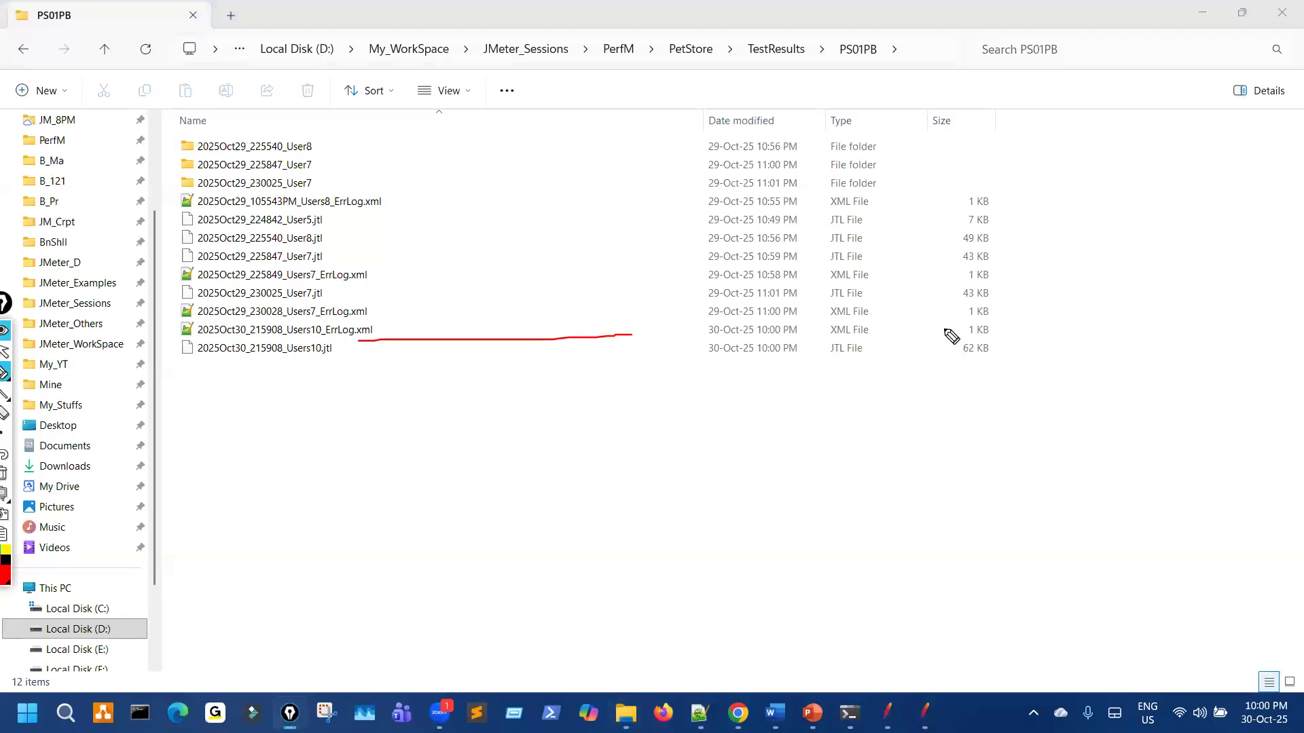
{"action": "mouse_move", "coordinate": [961, 344]}
{"action": "left_mouse_down"}
{"action": "mouse_move", "coordinate": [1007, 334]}
{"action": "mouse_move", "coordinate": [1015, 319]}
{"action": "mouse_move", "coordinate": [1024, 329]}
{"action": "left_mouse_up"}
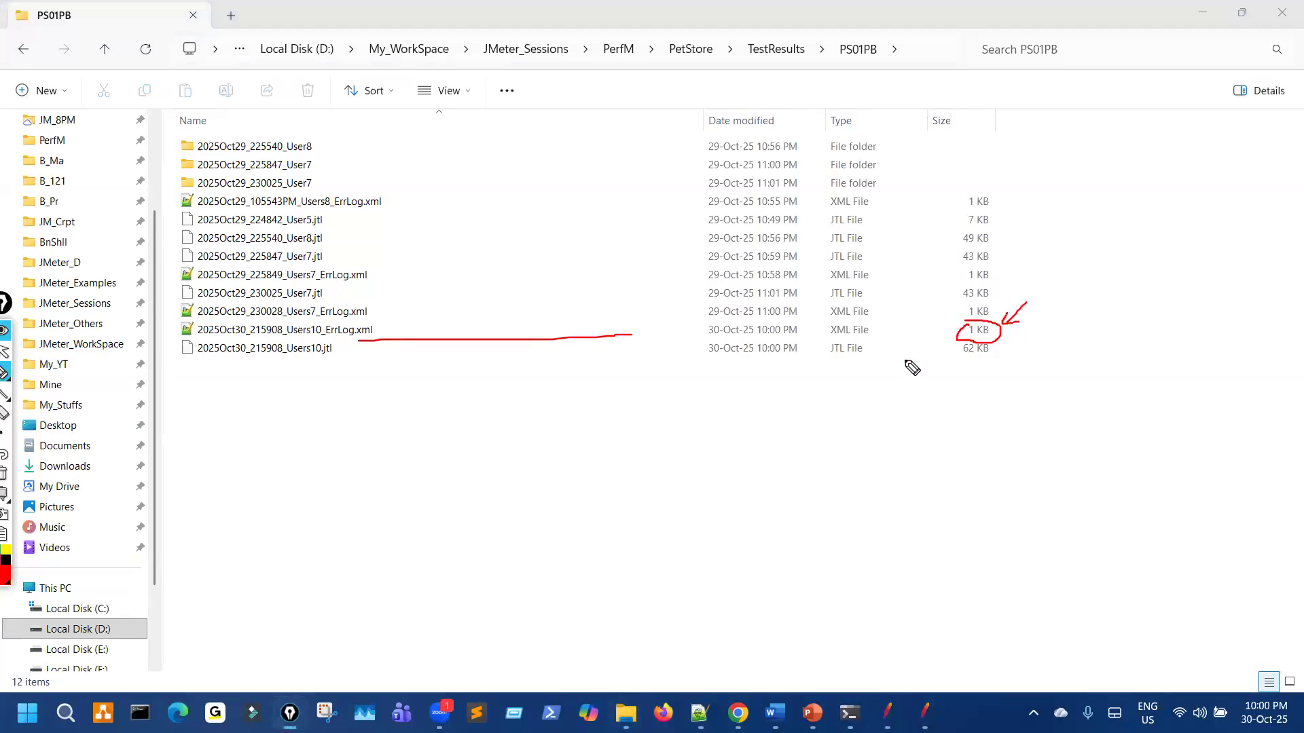
{"action": "left_click_drag", "start_coordinate": [448, 299], "coordinate": [372, 333]}
{"action": "left_click_drag", "start_coordinate": [373, 333], "coordinate": [390, 332]}
{"action": "left_click_drag", "start_coordinate": [299, 354], "coordinate": [378, 351]}
{"action": "mouse_move", "coordinate": [1004, 340]}
{"action": "left_mouse_down"}
{"action": "mouse_move", "coordinate": [988, 358]}
{"action": "mouse_move", "coordinate": [942, 343]}
{"action": "left_mouse_up"}
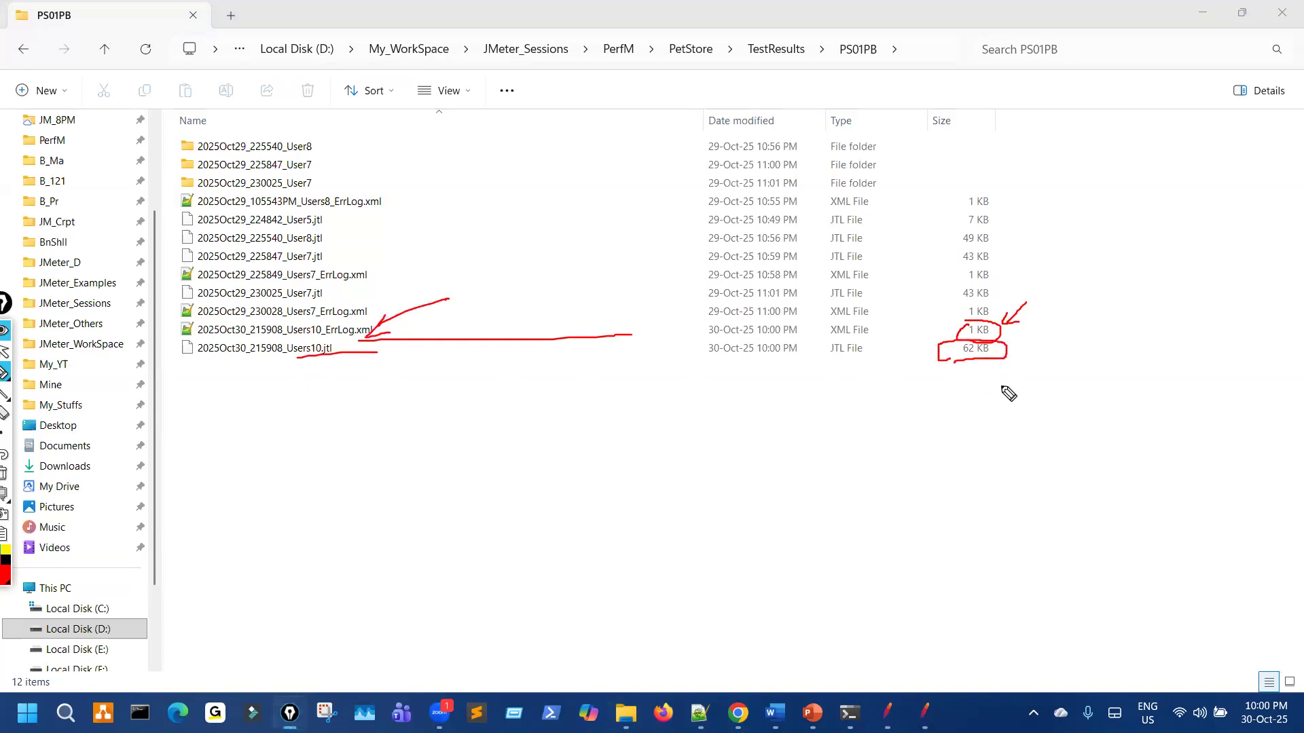
{"action": "left_click_drag", "start_coordinate": [314, 344], "coordinate": [318, 340]}
{"action": "key", "text": "ctrl+shift+7"}
{"action": "key", "text": "ctrl+shift+2"}
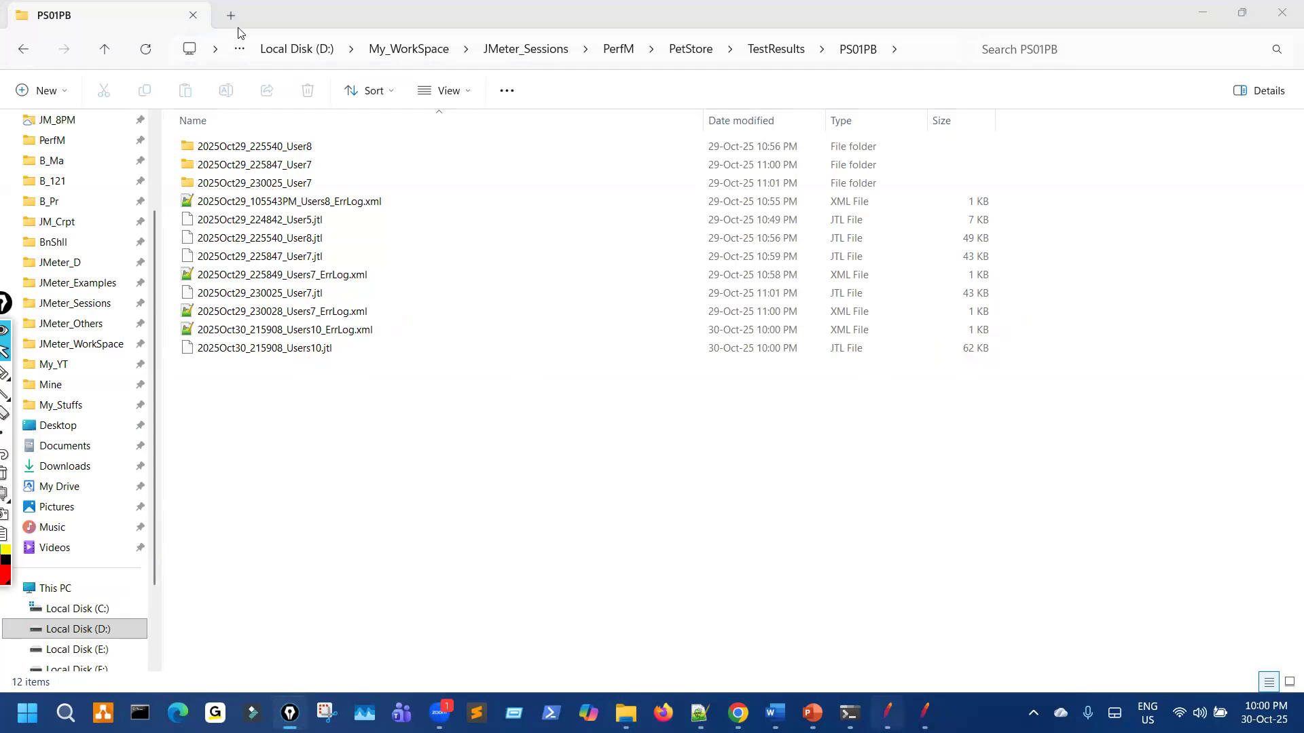
{"action": "key", "text": "alt+Tab"}
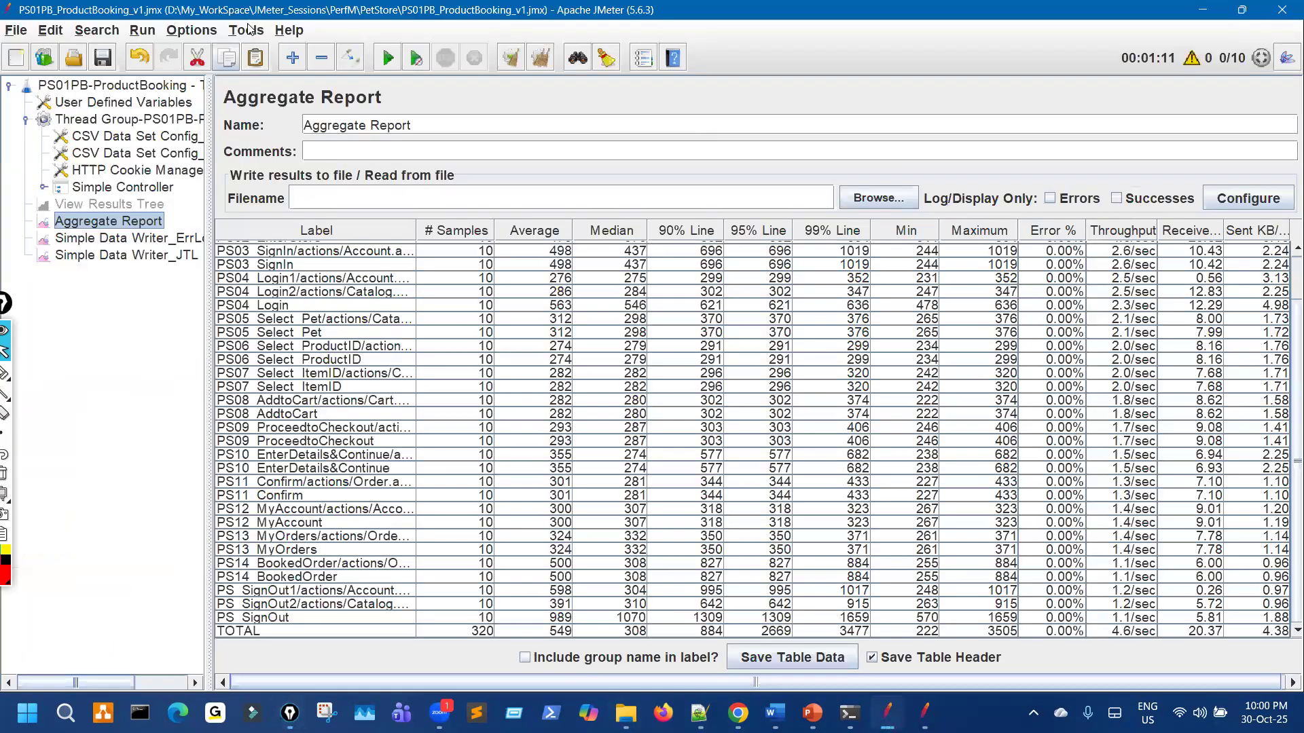
Step: Open Tools > Generate HTML report and cancel the results file chooser
{"action": "left_click", "coordinate": [246, 31]}
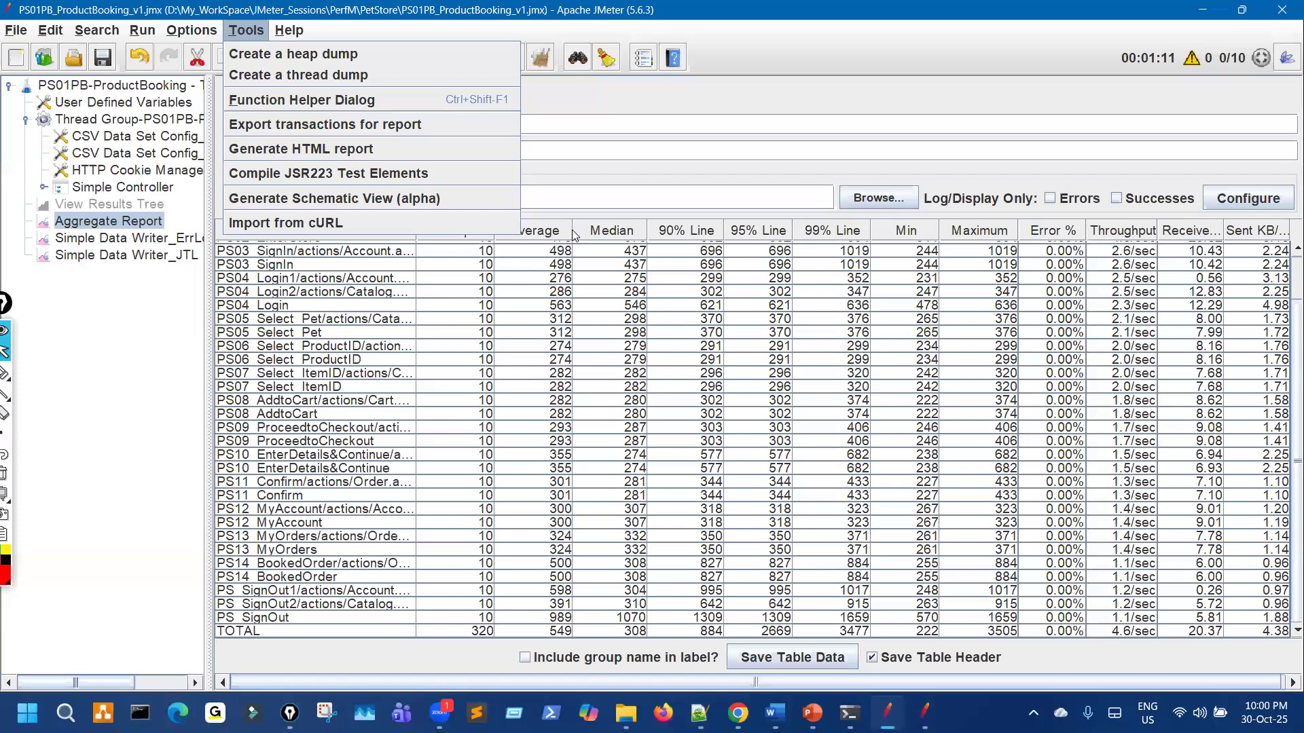
{"action": "left_click", "coordinate": [299, 148]}
{"action": "left_click_drag", "start_coordinate": [599, 244], "coordinate": [601, 239]}
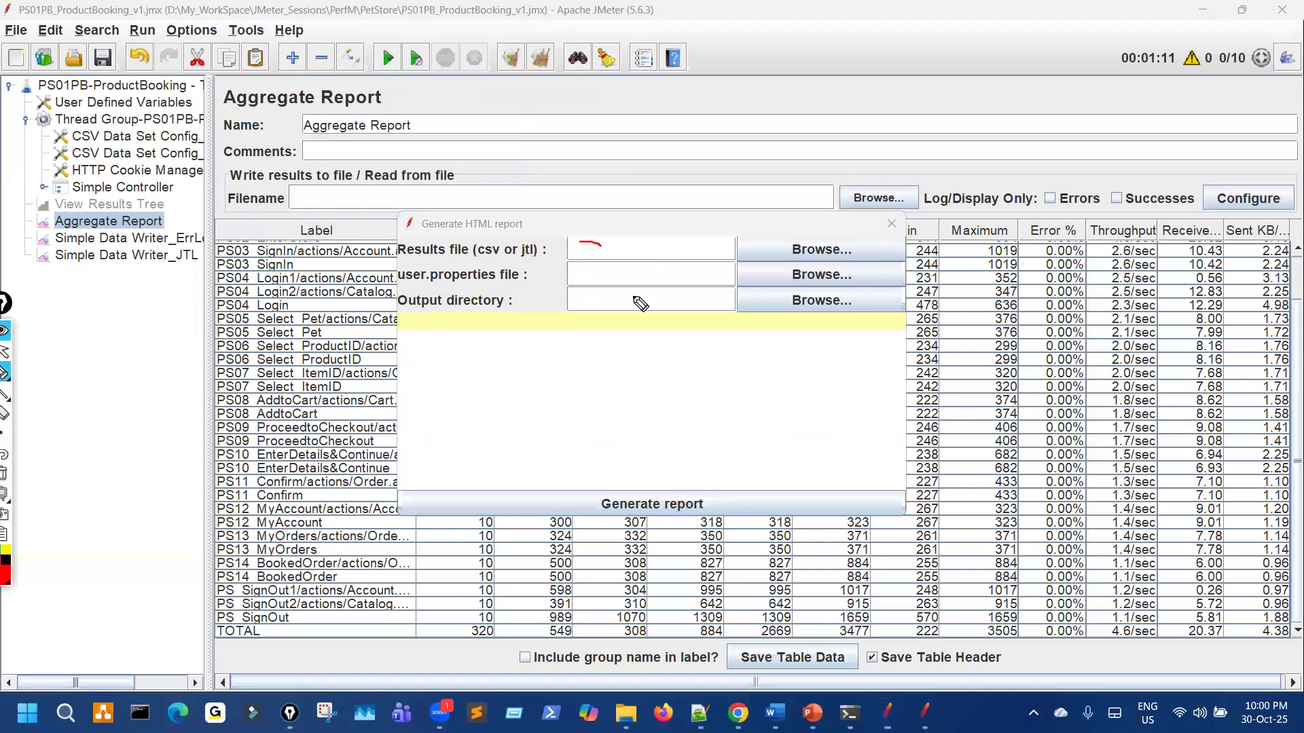
{"action": "key", "text": "Escape"}
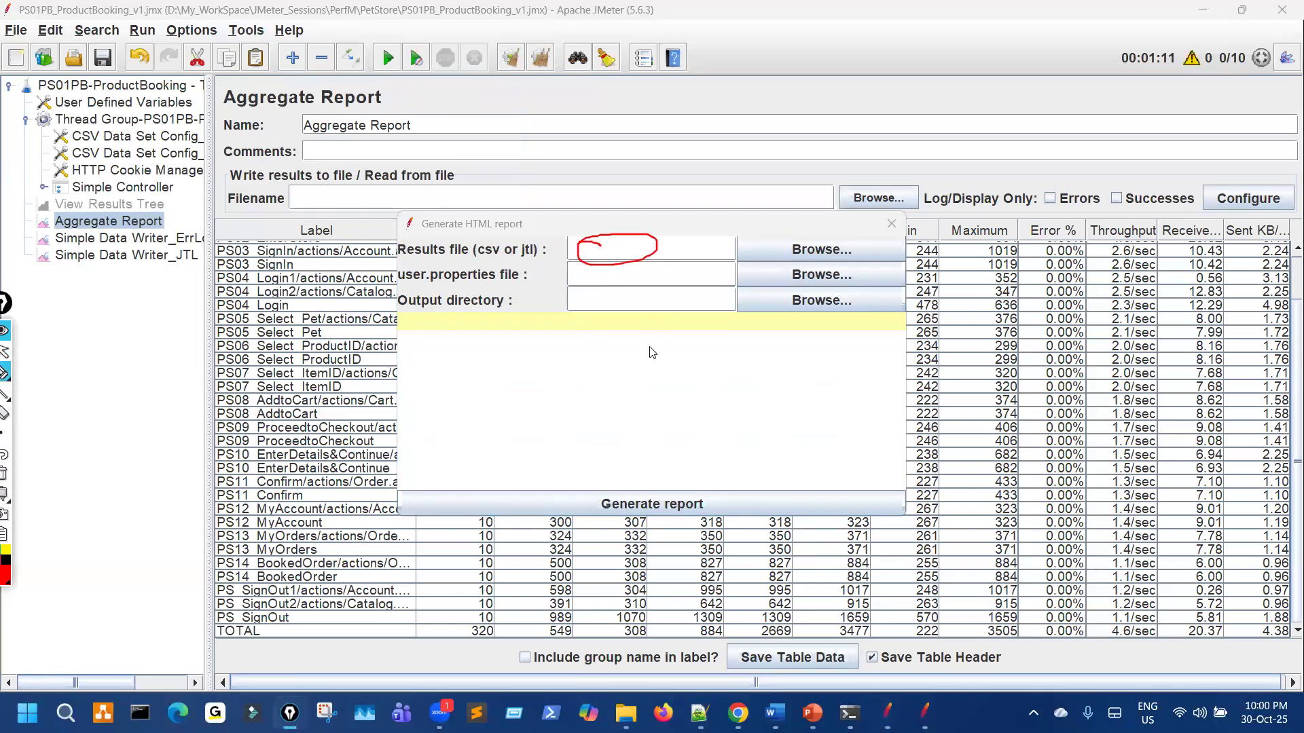
{"action": "left_click", "coordinate": [781, 253]}
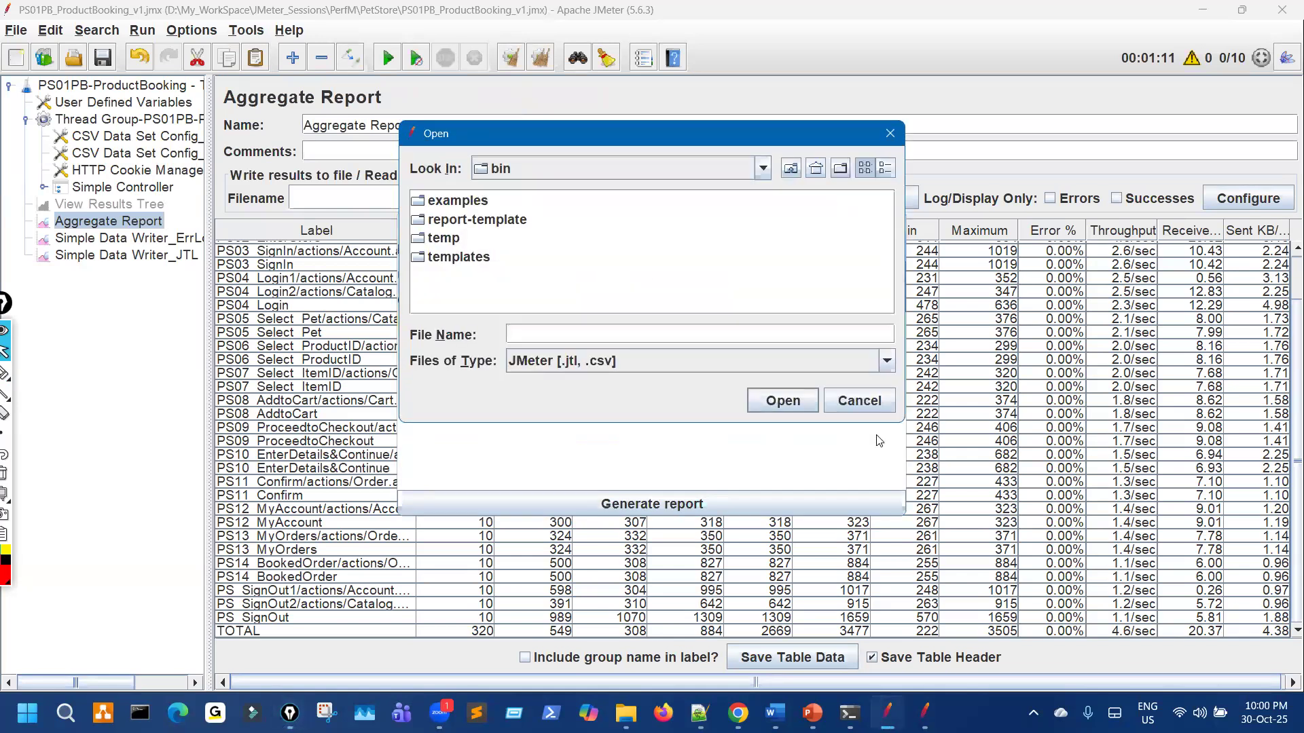
{"action": "left_click", "coordinate": [867, 401]}
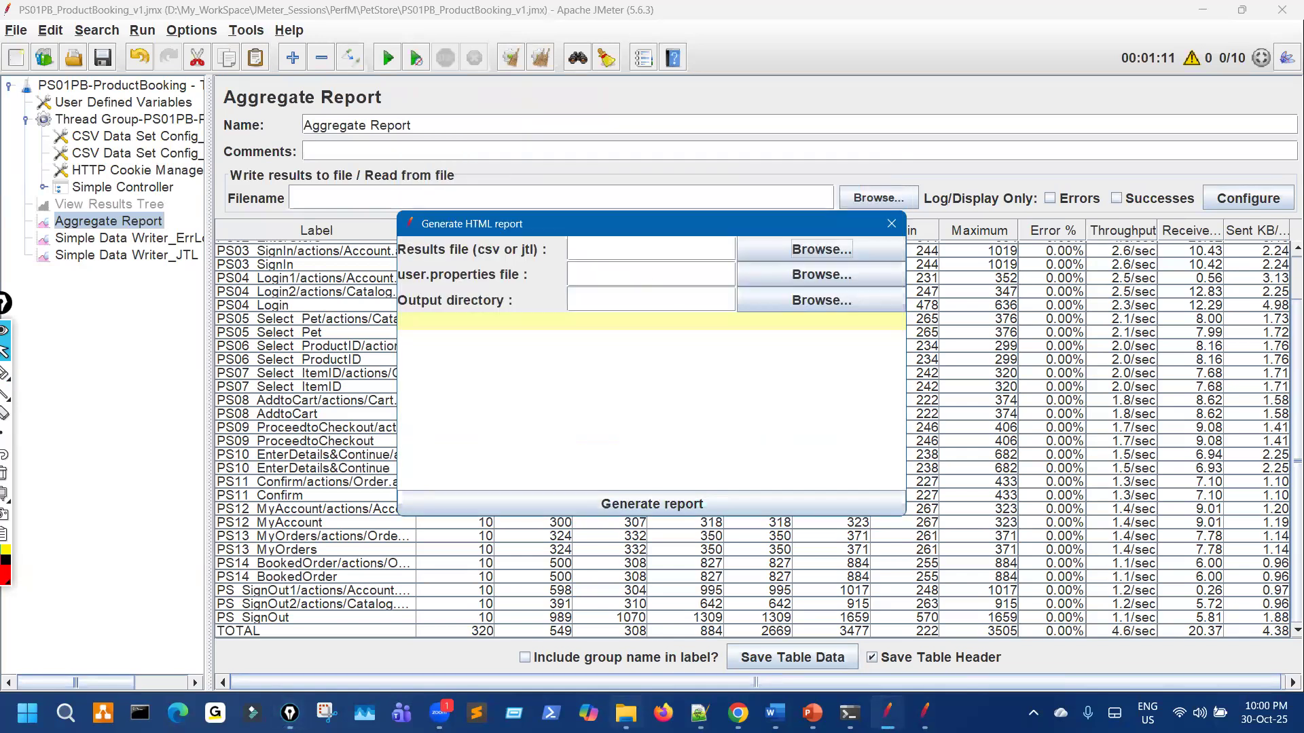
Step: Copy the full path of 2025Oct30_215908_Users10.jtl from File Explorer
{"action": "left_click", "coordinate": [626, 714]}
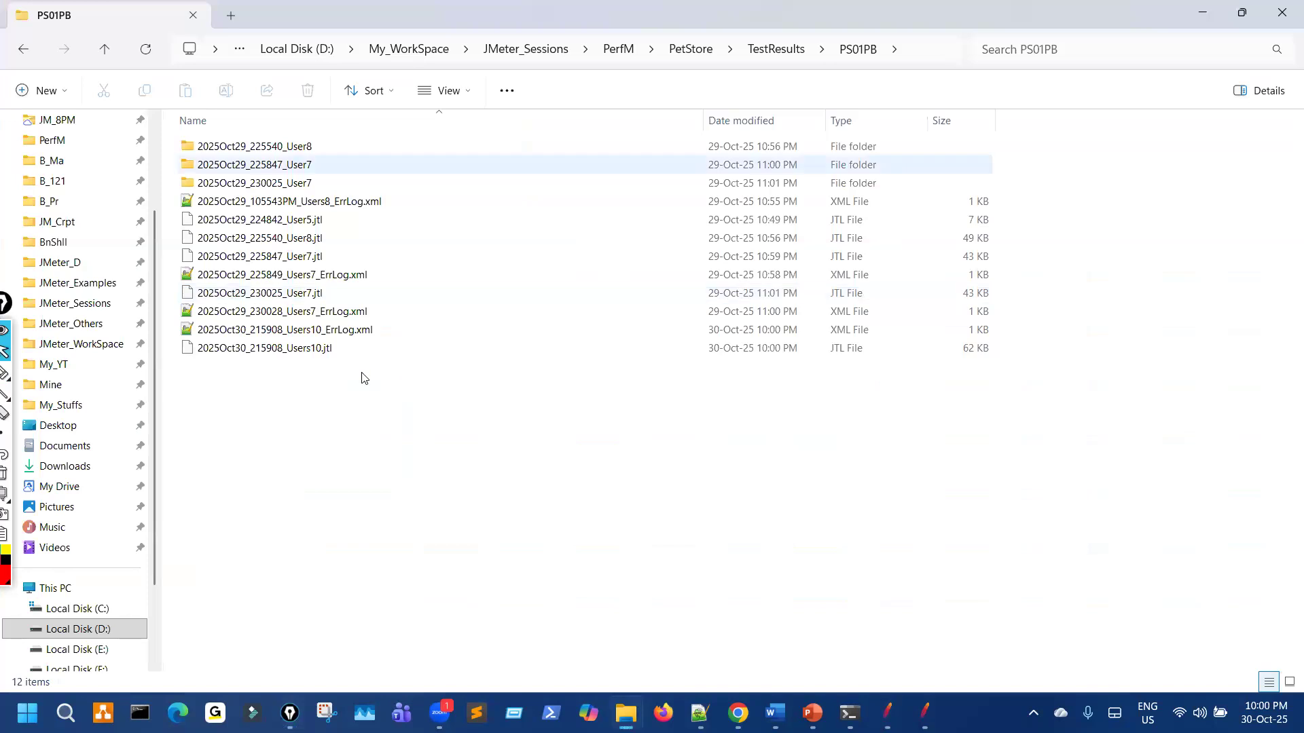
{"action": "right_click", "coordinate": [297, 352]}
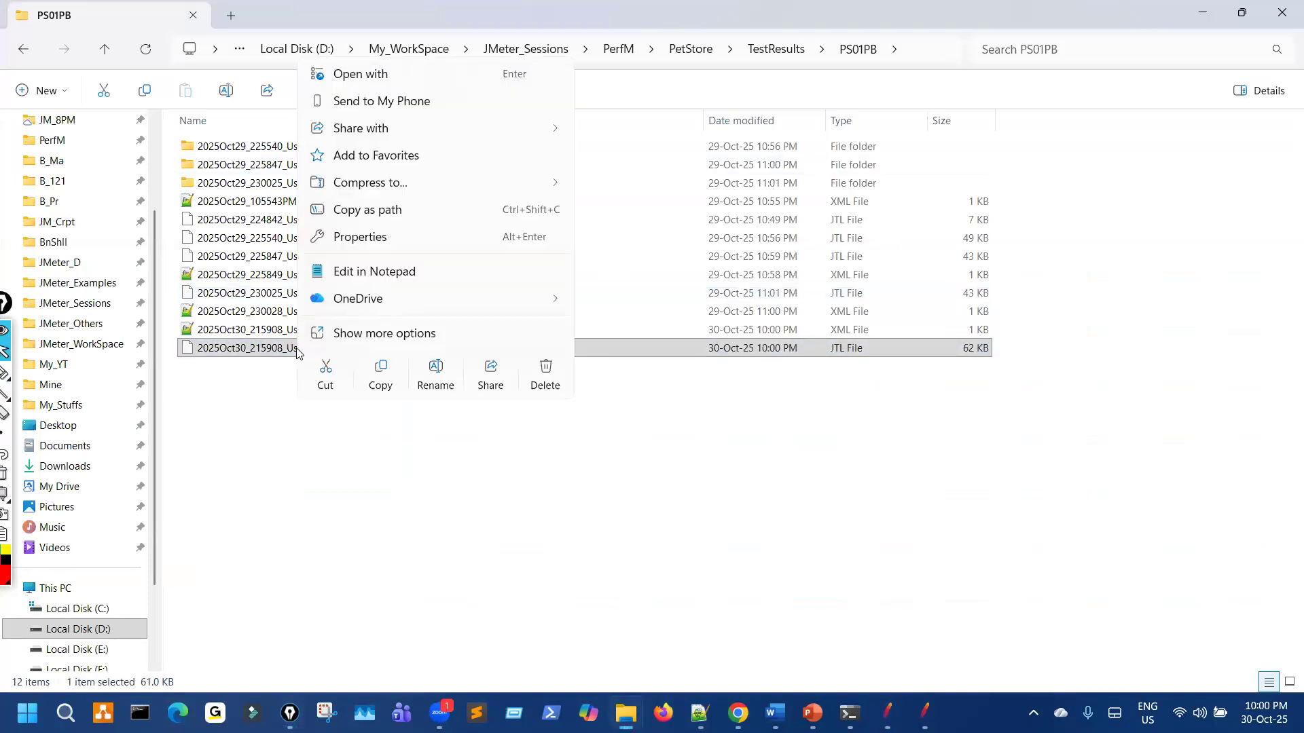
{"action": "left_click", "coordinate": [367, 208]}
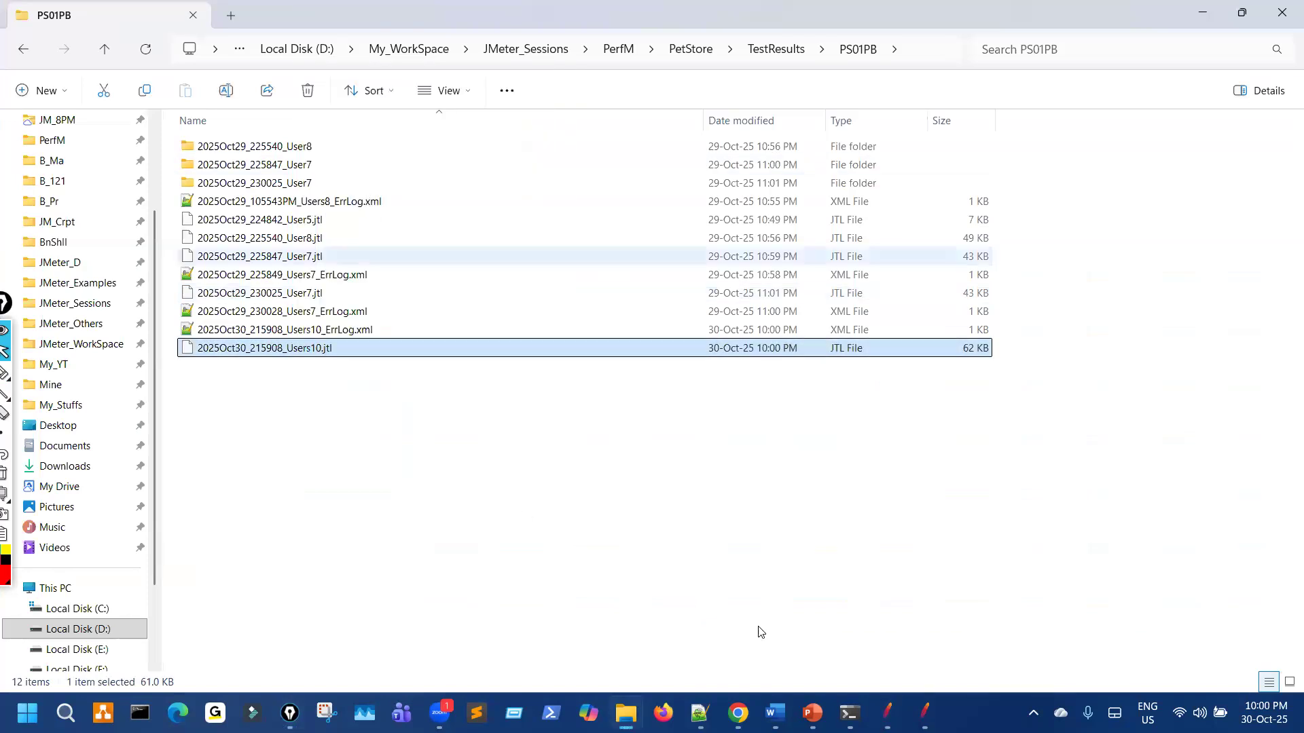
{"action": "left_click", "coordinate": [887, 714]}
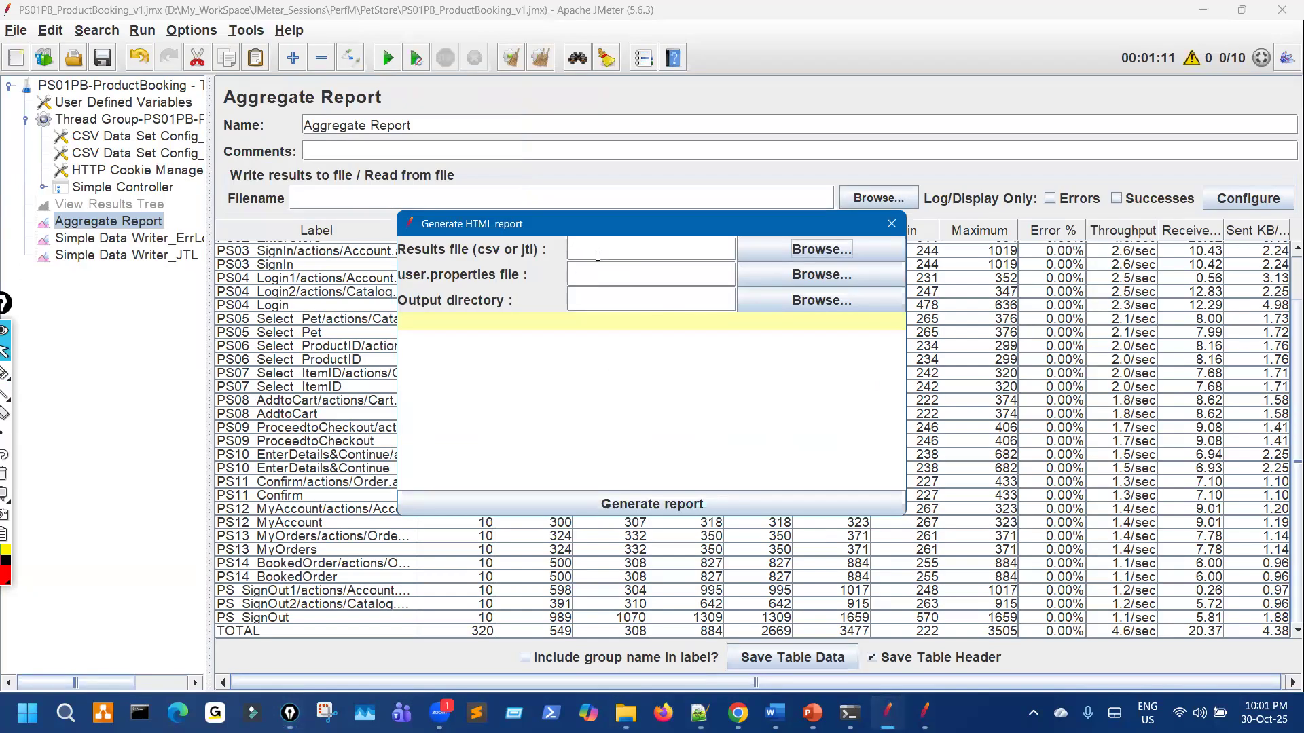
Step: Paste the Users10.jtl path into Results file and strip its surrounding quotes
{"action": "key", "text": "ctrl+v"}
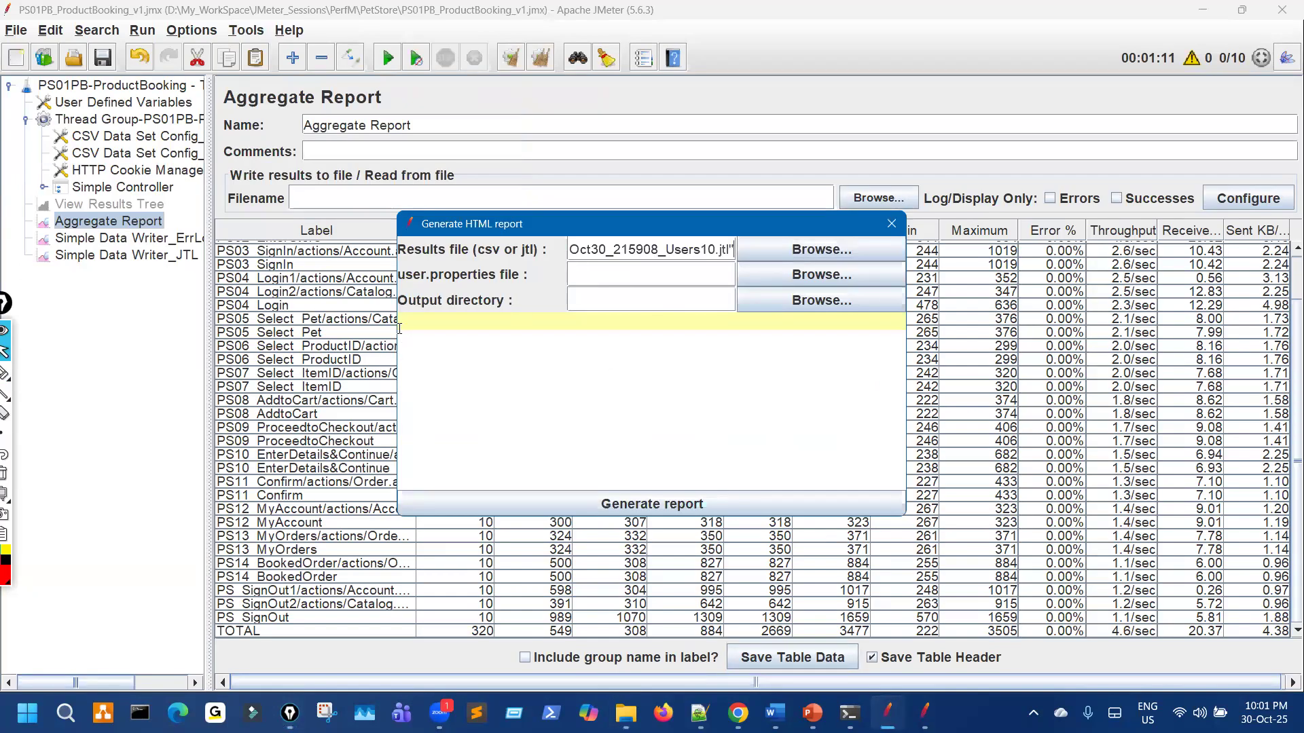
{"action": "left_click_drag", "start_coordinate": [397, 326], "coordinate": [53, 326]}
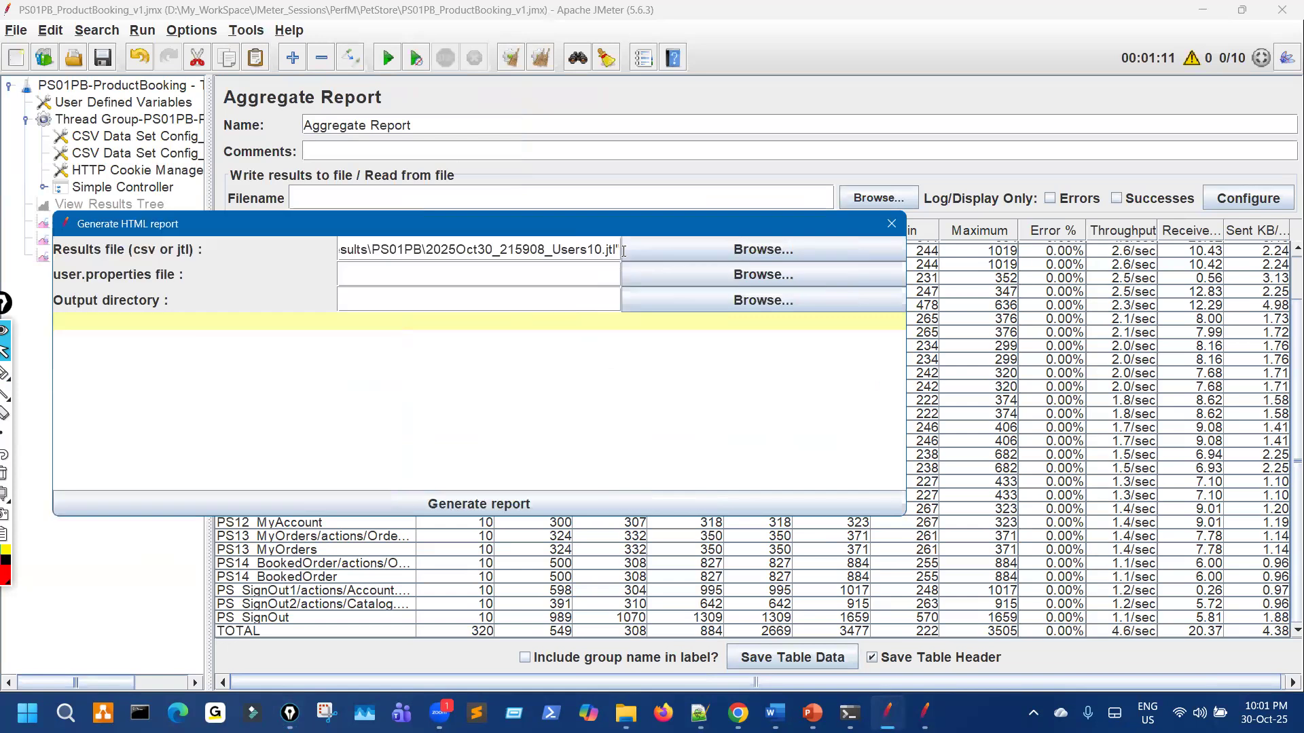
{"action": "key", "text": "ctrl+shift+3"}
{"action": "mouse_move", "coordinate": [616, 240]}
{"action": "left_mouse_down"}
{"action": "mouse_move", "coordinate": [622, 254]}
{"action": "mouse_move", "coordinate": [616, 237]}
{"action": "left_mouse_up"}
{"action": "key", "text": "Escape"}
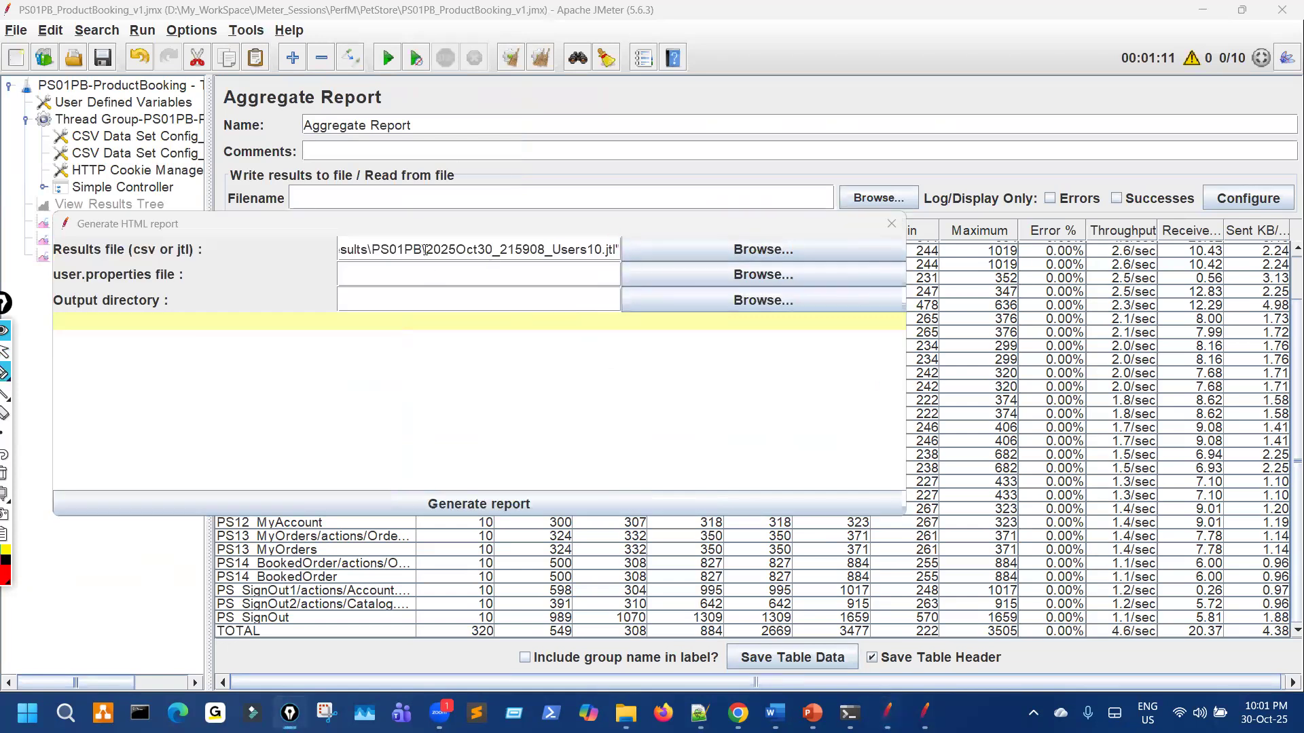
{"action": "left_click", "coordinate": [424, 250]}
{"action": "key", "text": "Home"}
{"action": "key", "text": "Delete"}
{"action": "key", "text": "End"}
{"action": "key", "text": "BackSpace"}
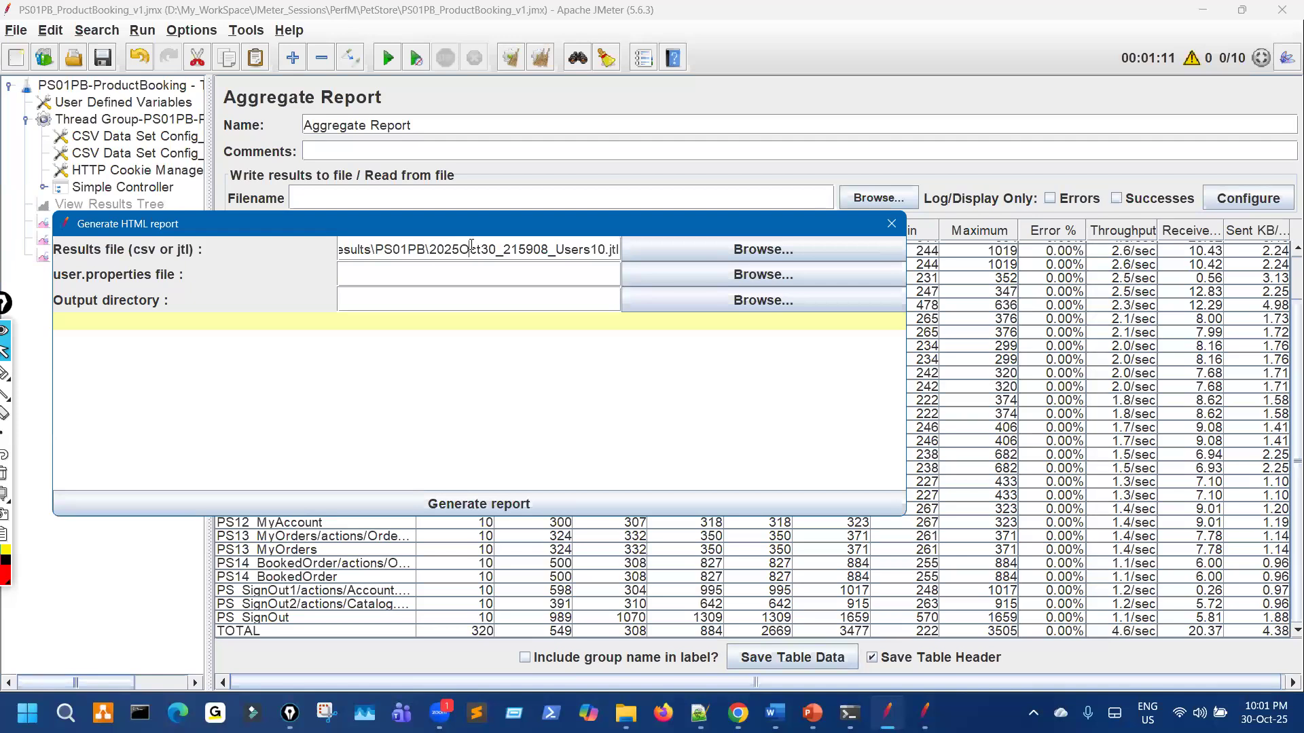
Step: Set Output directory to the same path without .jtl, ending in 2025Oct30_215908_Users10
{"action": "key", "text": "ctrl+a"}
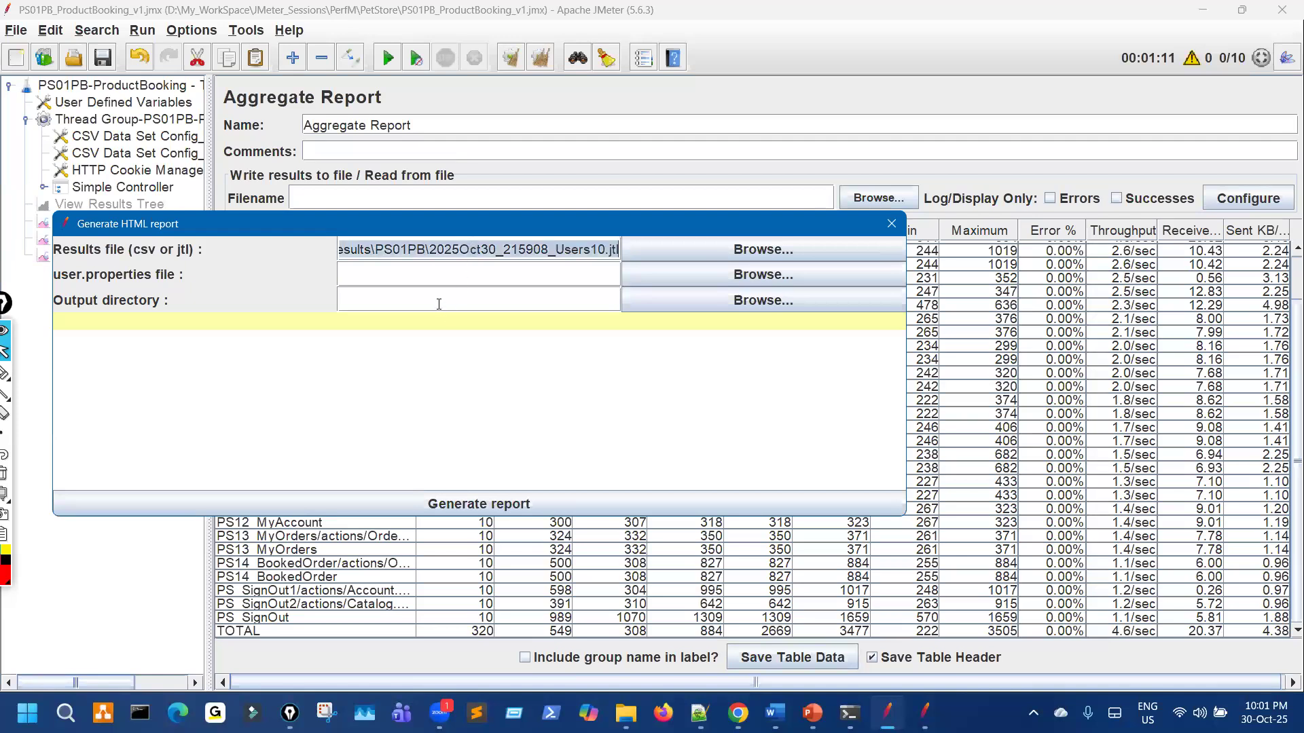
{"action": "key", "text": "ctrl+c"}
{"action": "left_click", "coordinate": [439, 304]}
{"action": "key", "text": "ctrl+v"}
{"action": "left_click_drag", "start_coordinate": [125, 318], "coordinate": [172, 318]}
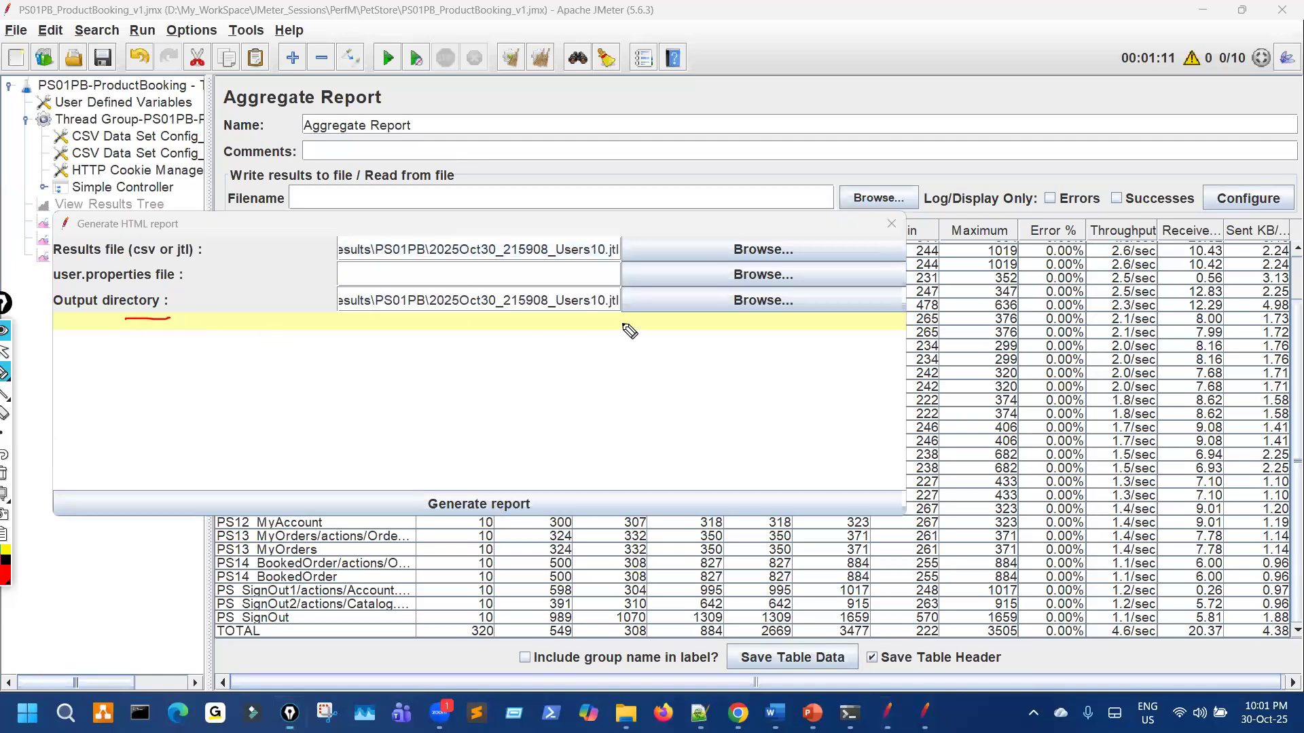
{"action": "left_click_drag", "start_coordinate": [601, 305], "coordinate": [609, 294]}
{"action": "left_click_drag", "start_coordinate": [623, 293], "coordinate": [606, 304]}
{"action": "key", "text": "ctrl+shift+7"}
{"action": "key", "text": "ctrl+shift+2"}
{"action": "left_click_drag", "start_coordinate": [606, 301], "coordinate": [639, 302]}
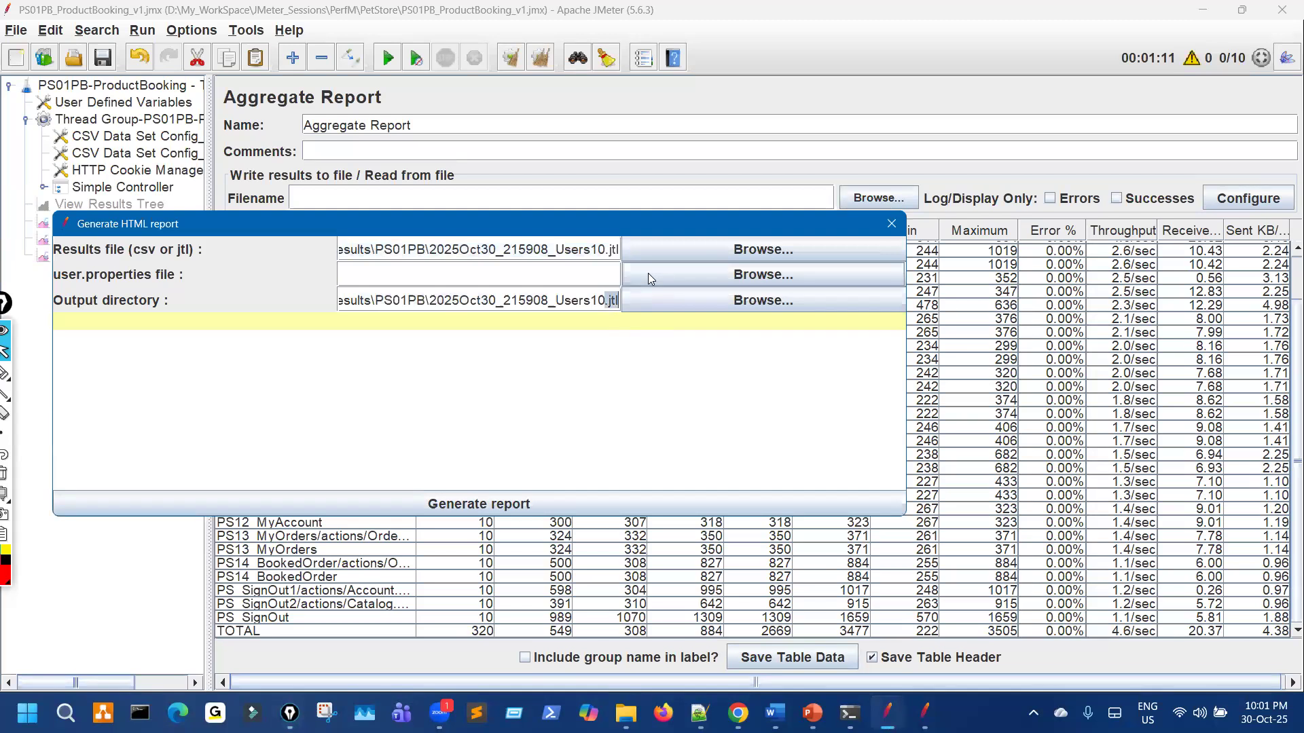
{"action": "key", "text": "BackSpace"}
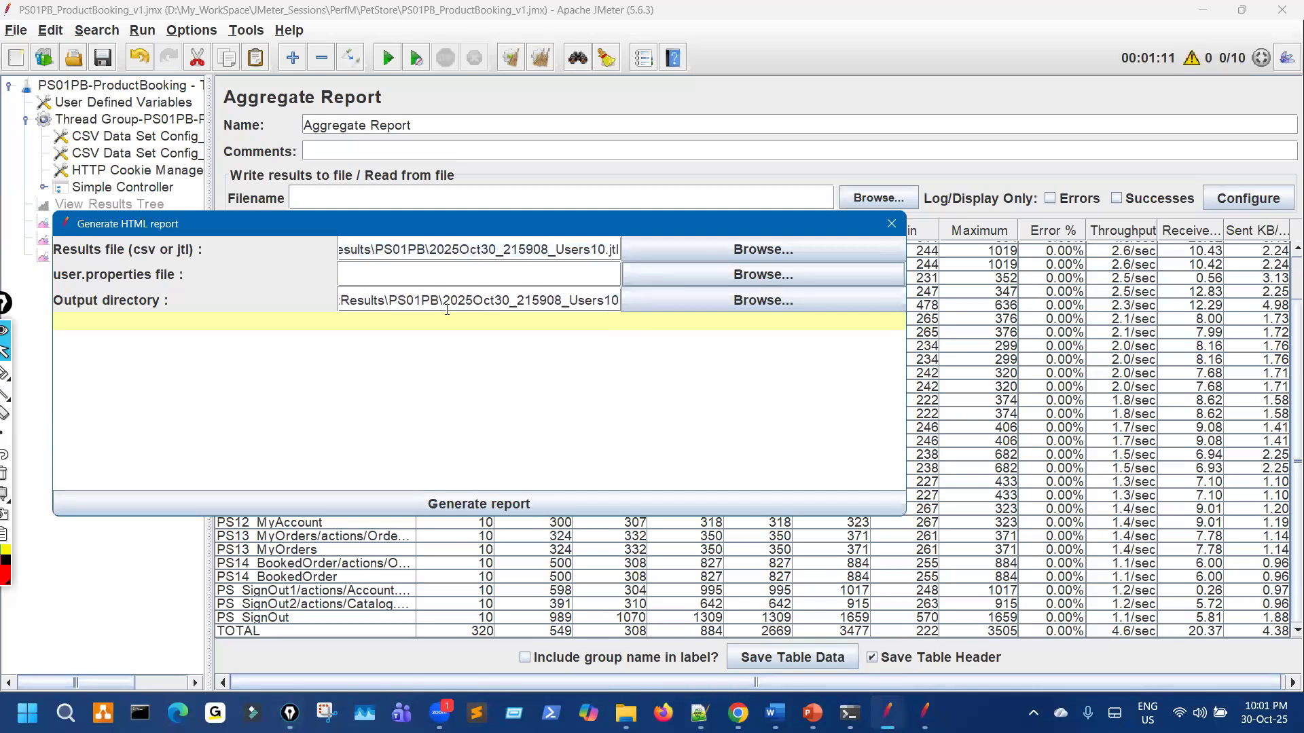
Step: Enter user.properties as the user properties file
{"action": "key", "text": "ctrl+shift+1"}
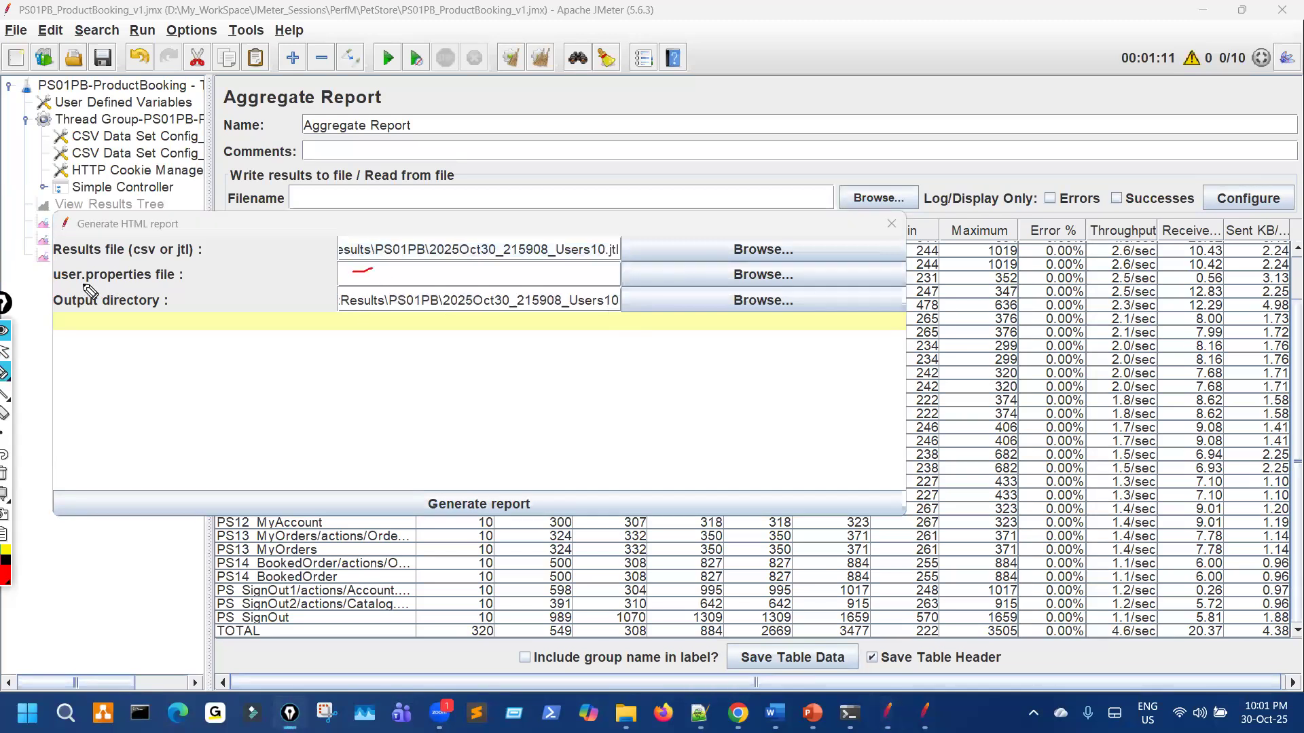
{"action": "left_click_drag", "start_coordinate": [155, 265], "coordinate": [55, 281]}
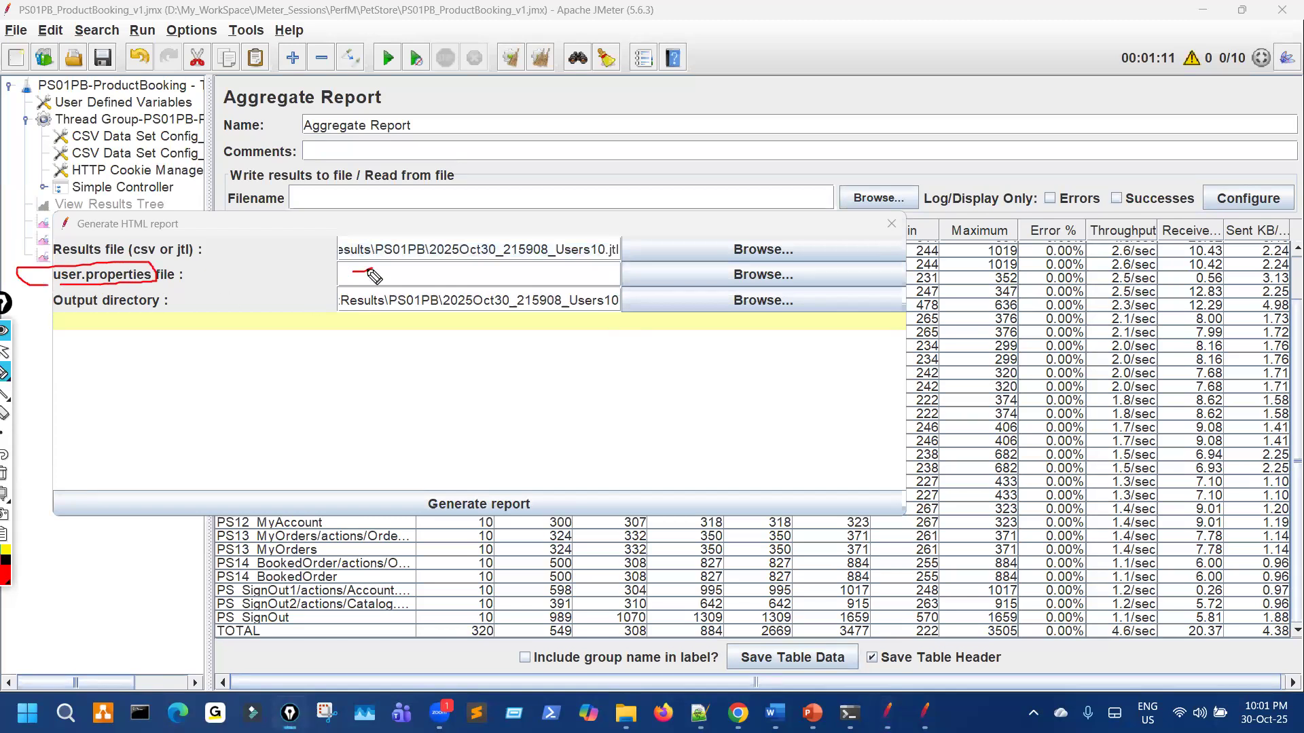
{"action": "left_click_drag", "start_coordinate": [372, 266], "coordinate": [377, 266]}
{"action": "left_click_drag", "start_coordinate": [740, 275], "coordinate": [757, 281]}
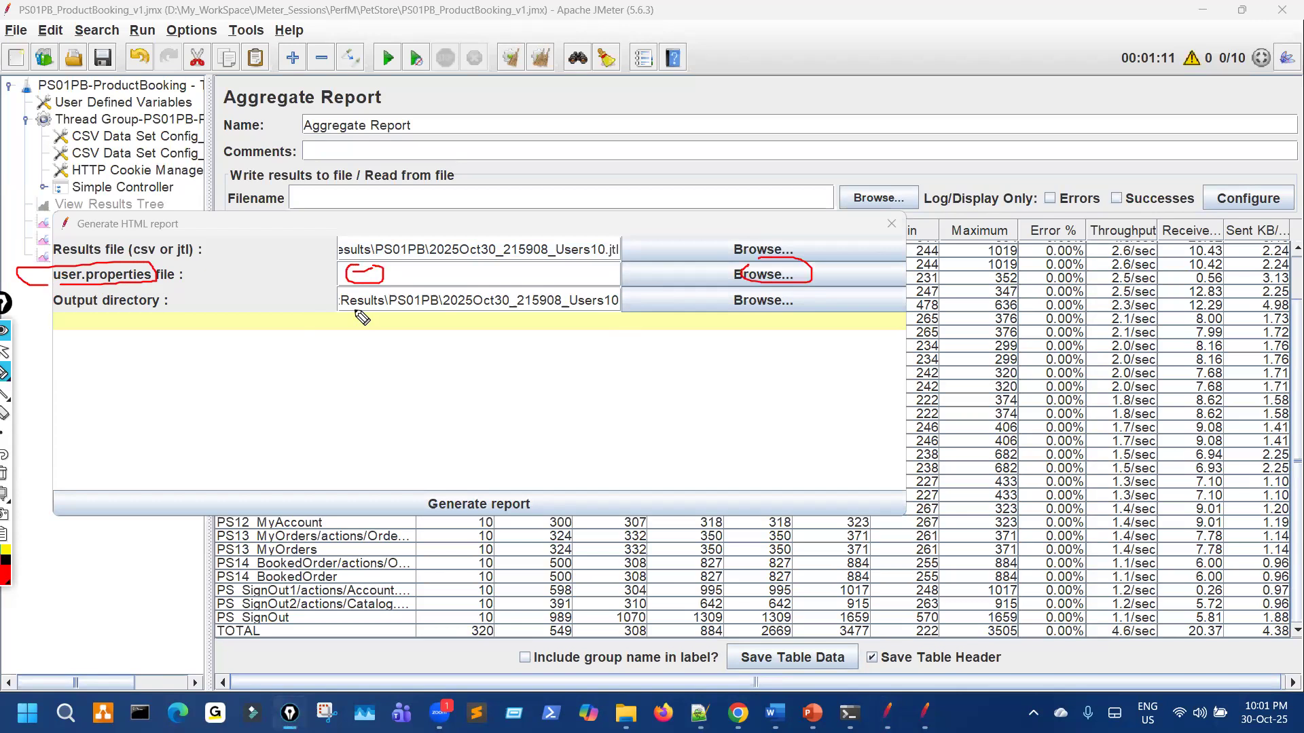
{"action": "key", "text": "ctrl+shift+7"}
{"action": "mouse_move", "coordinate": [60, 292]}
{"action": "left_mouse_down"}
{"action": "mouse_move", "coordinate": [170, 280]}
{"action": "mouse_move", "coordinate": [73, 265]}
{"action": "left_mouse_up"}
{"action": "key", "text": "ctrl+shift+1"}
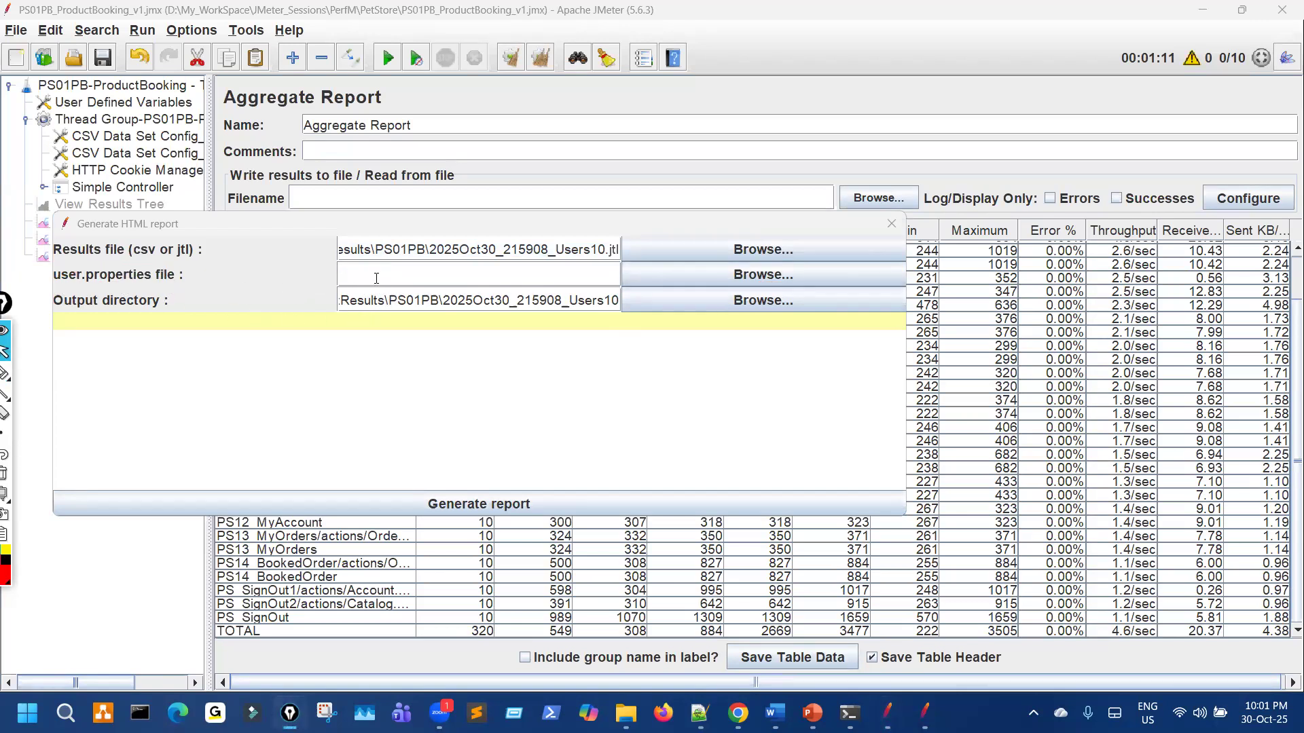
{"action": "left_click", "coordinate": [376, 278]}
{"action": "type", "text": "user"}
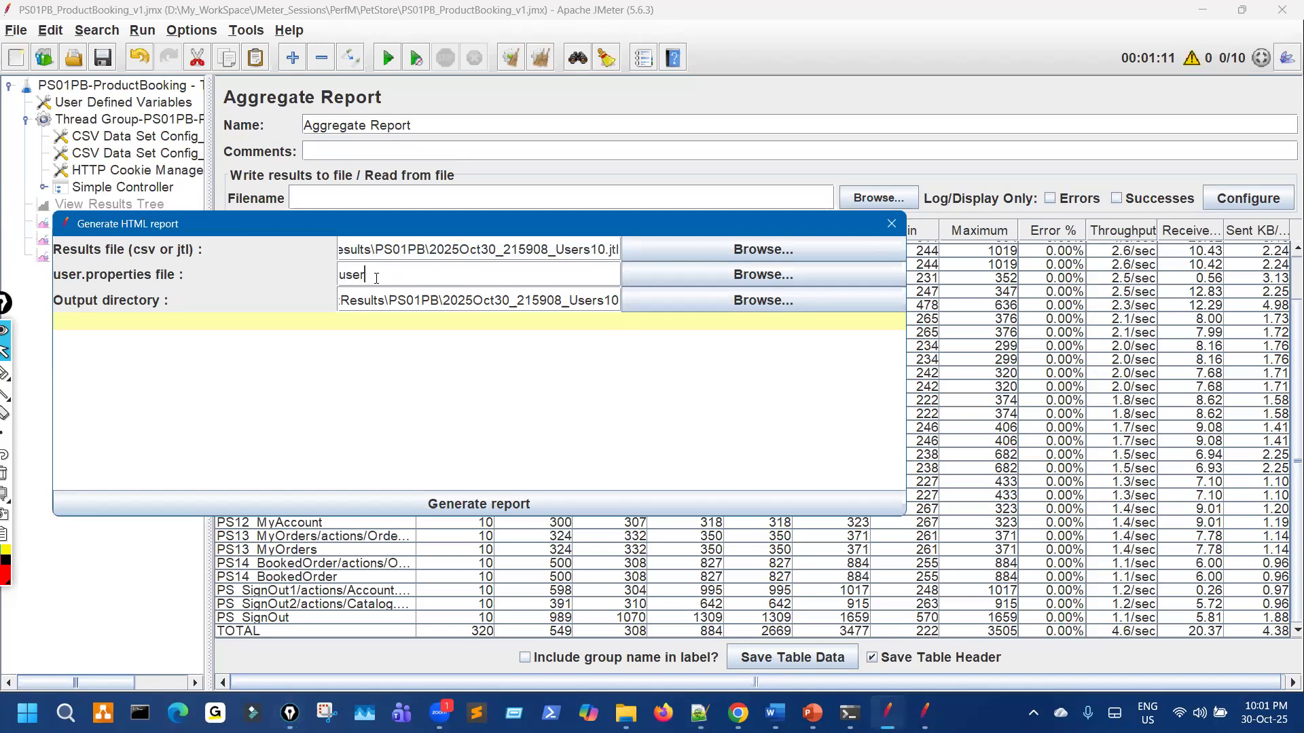
{"action": "type", "text": ".properties"}
{"action": "key", "text": "ctrl+shift+2"}
{"action": "left_click_drag", "start_coordinate": [129, 299], "coordinate": [197, 278]}
{"action": "mouse_move", "coordinate": [456, 283]}
{"action": "left_mouse_down"}
{"action": "mouse_move", "coordinate": [346, 258]}
{"action": "mouse_move", "coordinate": [449, 257]}
{"action": "left_mouse_up"}
{"action": "left_click_drag", "start_coordinate": [444, 464], "coordinate": [516, 499]}
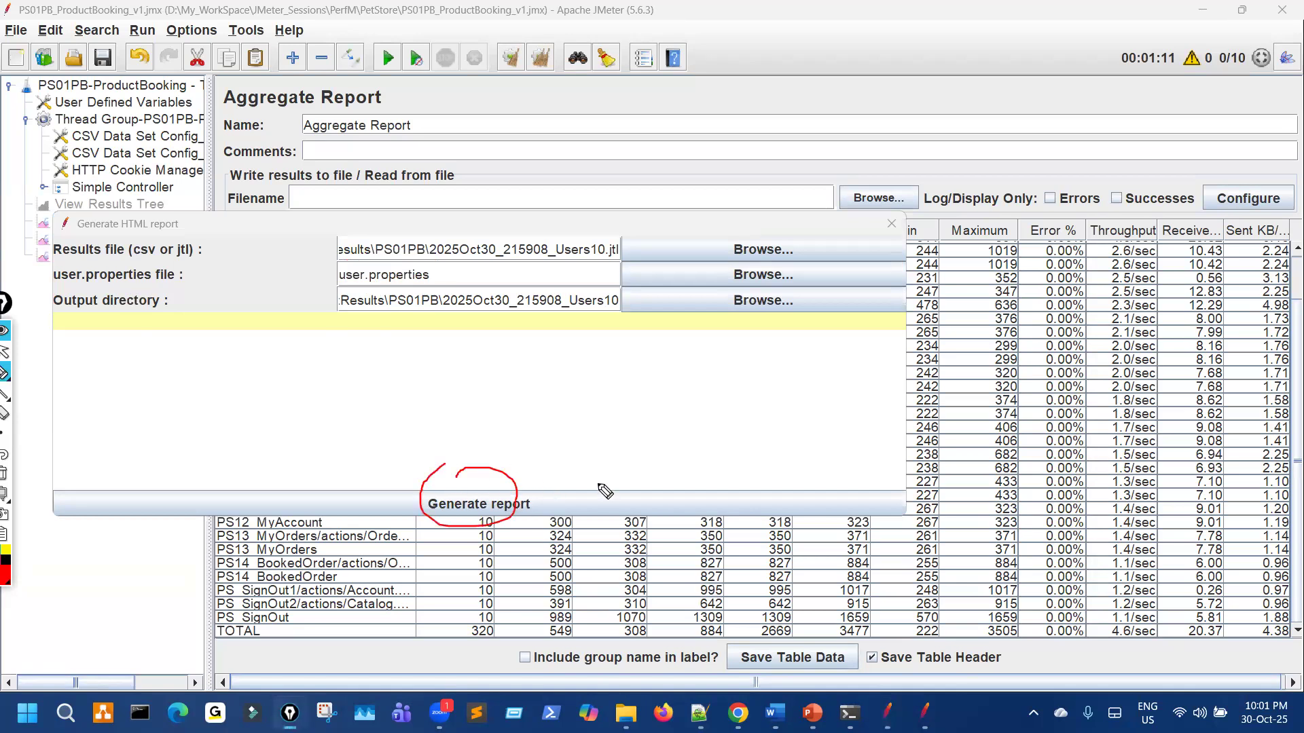
Step: Generate the HTML dashboard report from the filled form
{"action": "key", "text": "ctrl+shift+1"}
{"action": "left_click", "coordinate": [523, 502]}
{"action": "key", "text": "ctrl+shift+2"}
{"action": "left_click_drag", "start_coordinate": [1030, 257], "coordinate": [1117, 468]}
{"action": "mouse_move", "coordinate": [1093, 380]}
{"action": "left_mouse_down"}
{"action": "mouse_move", "coordinate": [943, 231]}
{"action": "mouse_move", "coordinate": [1104, 263]}
{"action": "left_mouse_up"}
{"action": "mouse_move", "coordinate": [65, 296]}
{"action": "left_mouse_down"}
{"action": "mouse_move", "coordinate": [238, 333]}
{"action": "mouse_move", "coordinate": [146, 296]}
{"action": "left_mouse_up"}
{"action": "left_click_drag", "start_coordinate": [139, 356], "coordinate": [161, 343]}
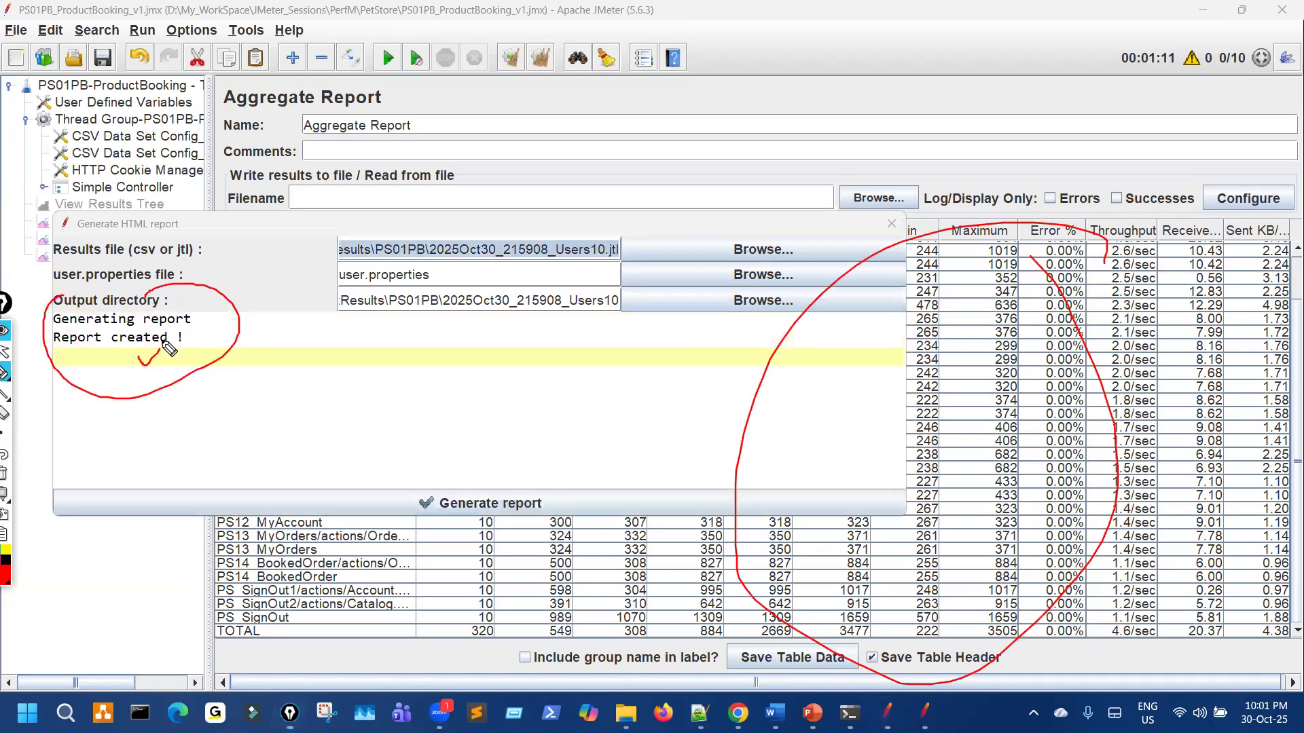
{"action": "key", "text": "Escape"}
Step: Open the 2025Oct30_215908_Users10 output folder and view the dashboard index page in the browser
{"action": "key", "text": "ctrl+shift+3"}
{"action": "key", "text": "alt+Tab"}
{"action": "left_click_drag", "start_coordinate": [288, 390], "coordinate": [361, 372]}
{"action": "key", "text": "ctrl+shift+1"}
{"action": "double_click", "coordinate": [276, 367]}
{"action": "double_click", "coordinate": [202, 181]}
{"action": "scroll", "coordinate": [781, 421], "scroll_direction": "down", "scroll_amount": 5}
{"action": "scroll", "coordinate": [786, 433], "scroll_direction": "down", "scroll_amount": 10}
{"action": "scroll", "coordinate": [818, 472], "scroll_direction": "down", "scroll_amount": 8}
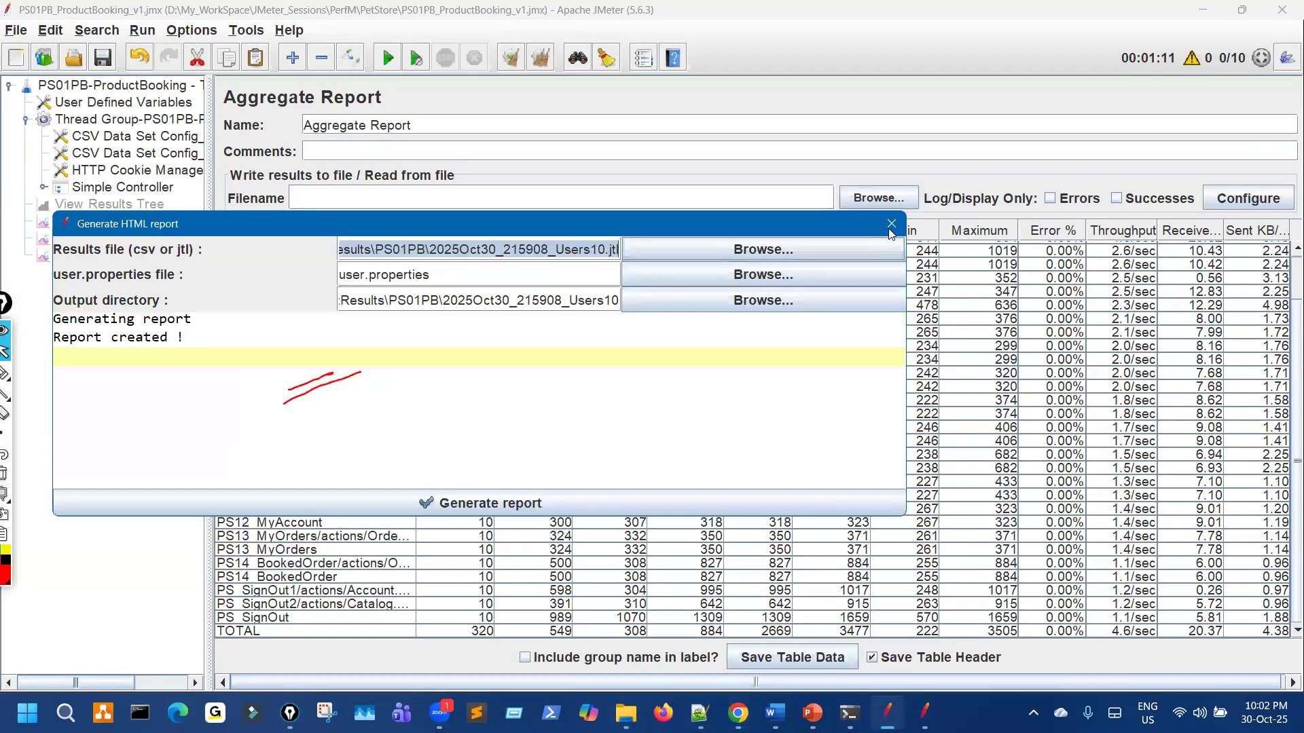
Step: Reopen Tools > Generate HTML report in JMeter, then head back up to the PS01PB folder
{"action": "left_click", "coordinate": [890, 228]}
{"action": "left_click", "coordinate": [253, 30]}
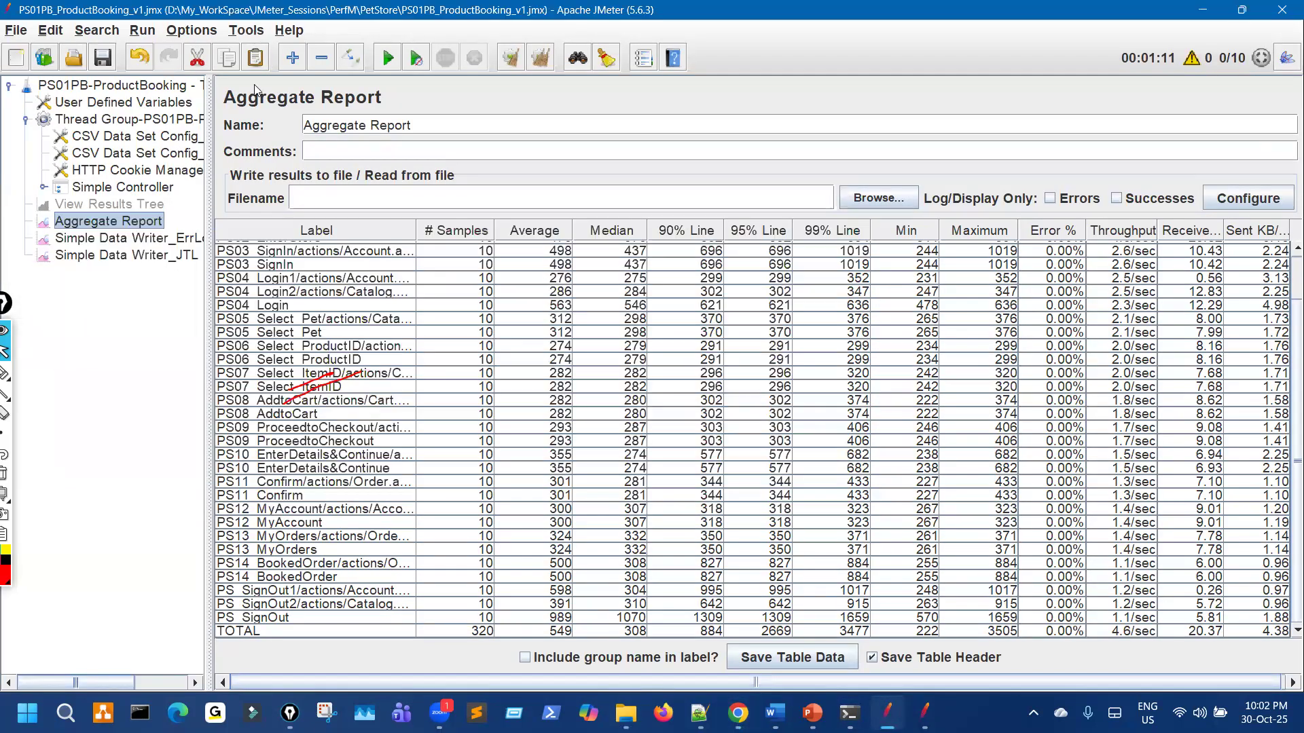
{"action": "left_click", "coordinate": [462, 149]}
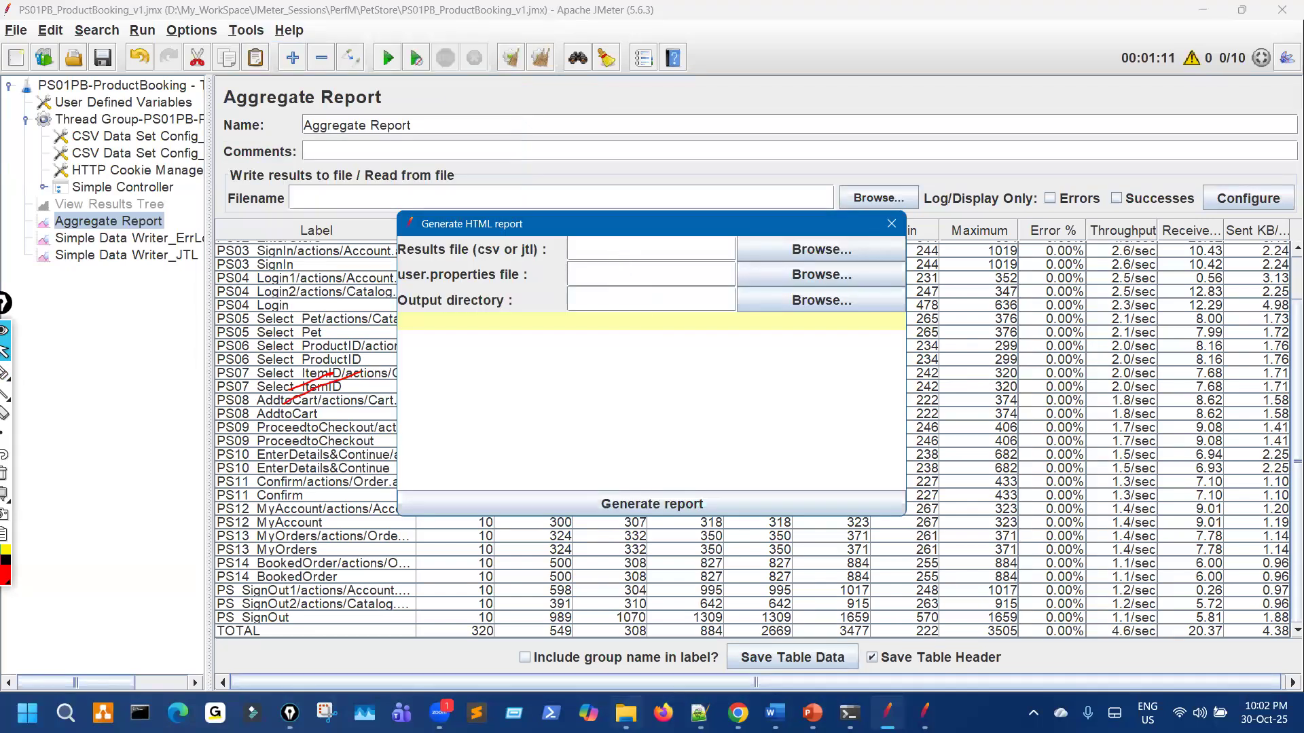
{"action": "left_click", "coordinate": [626, 711]}
{"action": "left_click", "coordinate": [26, 52]}
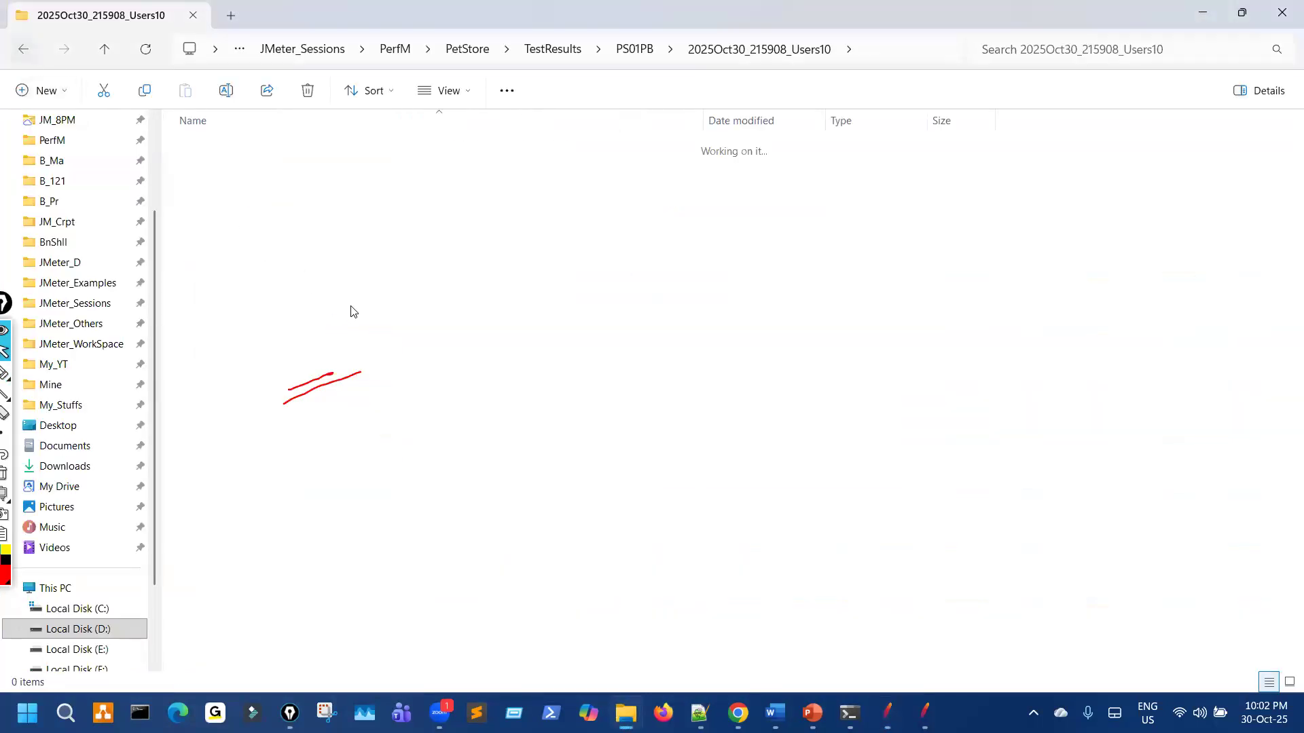
Step: Close JMeter's Generate HTML report dialog and show the PowerPoint slide on JTL/CSV result files
{"action": "key", "text": "ctrl+shift+3"}
{"action": "left_click_drag", "start_coordinate": [298, 218], "coordinate": [318, 235]}
{"action": "mouse_move", "coordinate": [326, 301]}
{"action": "left_mouse_down"}
{"action": "mouse_move", "coordinate": [314, 321]}
{"action": "mouse_move", "coordinate": [331, 306]}
{"action": "left_mouse_up"}
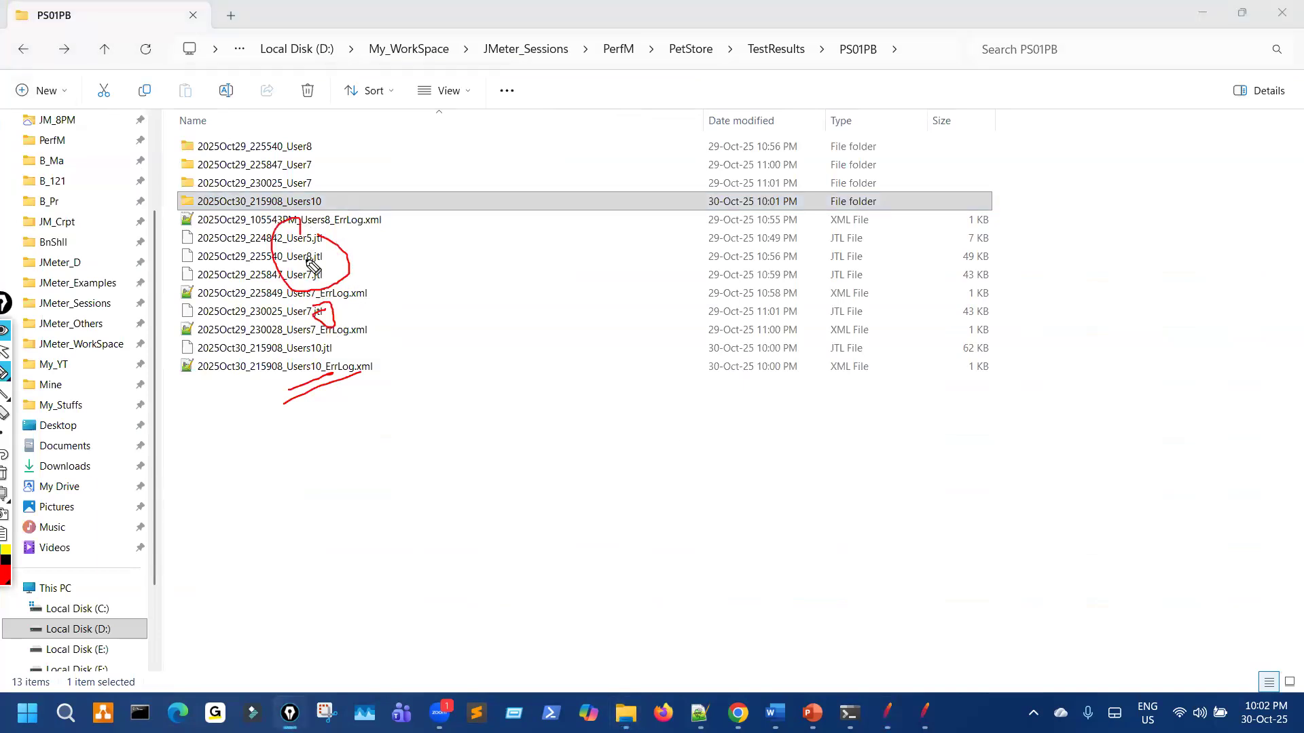
{"action": "left_click", "coordinate": [887, 713]}
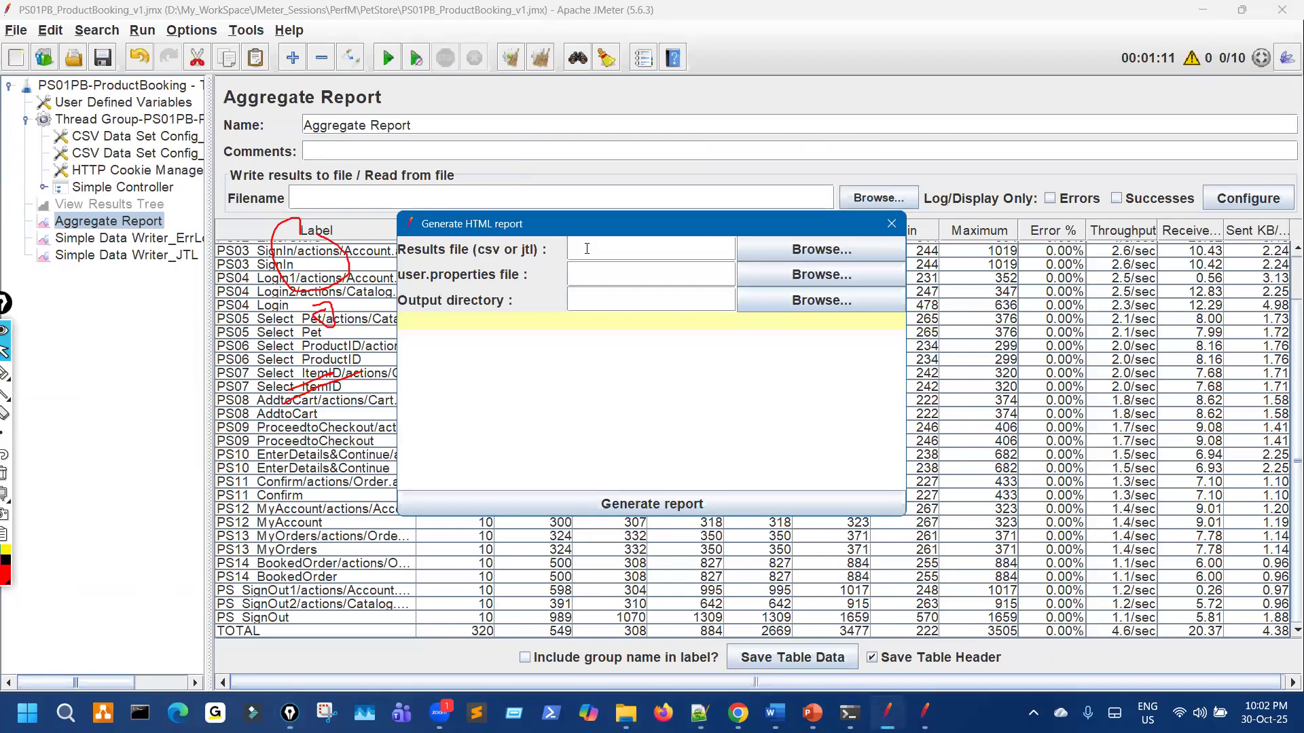
{"action": "left_click", "coordinate": [891, 224]}
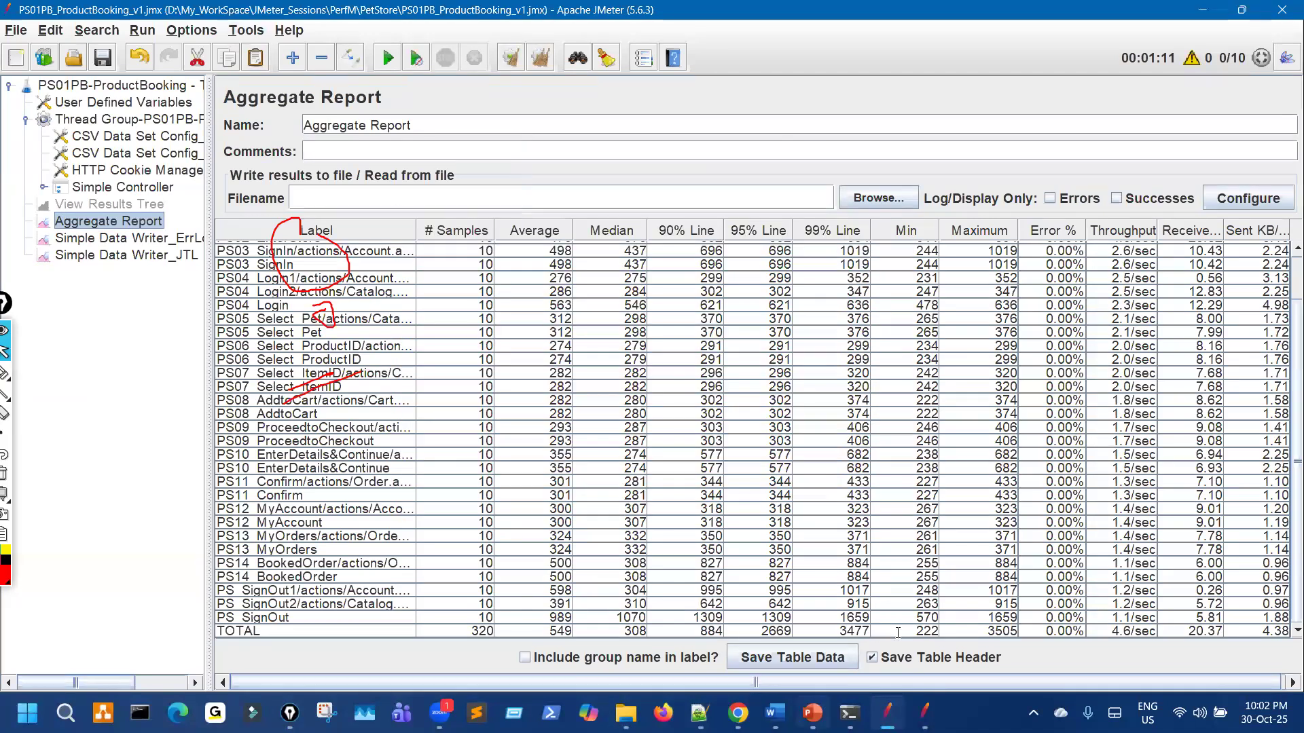
{"action": "key", "text": "alt+Tab"}
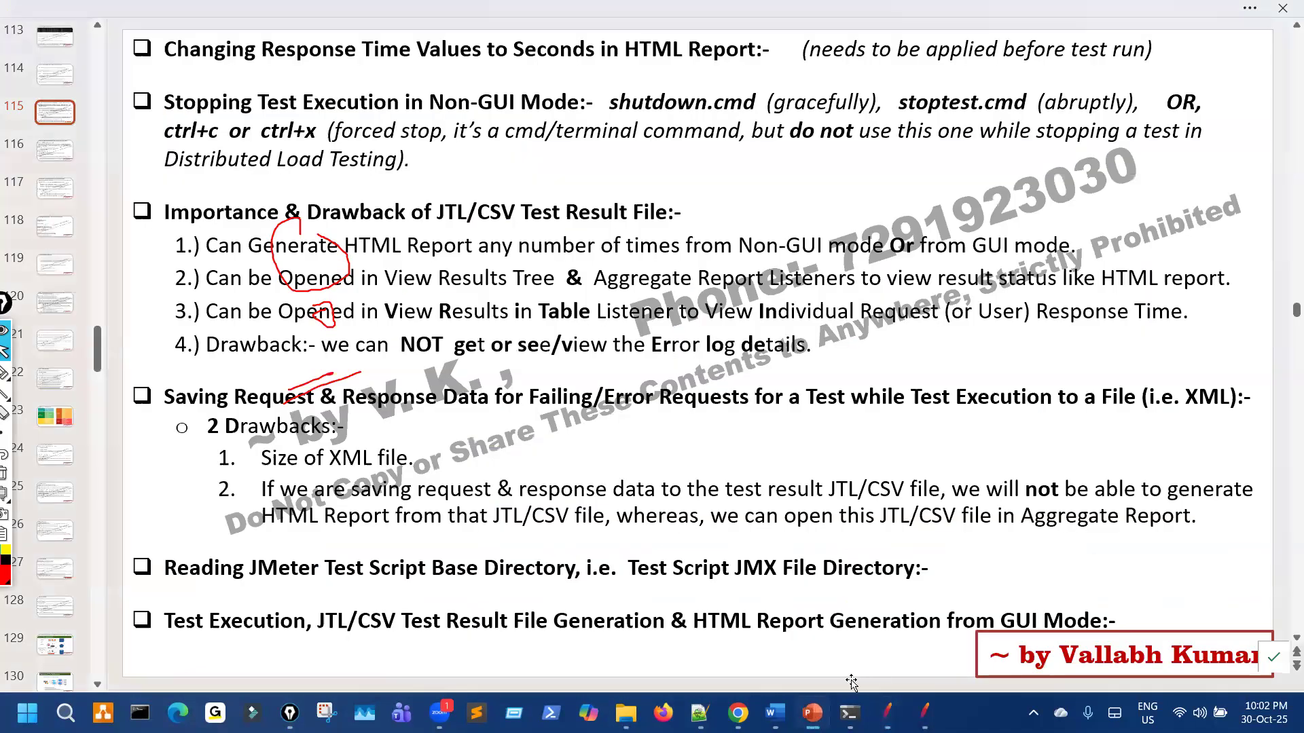
Step: Mark the slide's GUI-mode HTML report generation heading in PowerPoint, then return to JMeter
{"action": "left_click", "coordinate": [853, 664]}
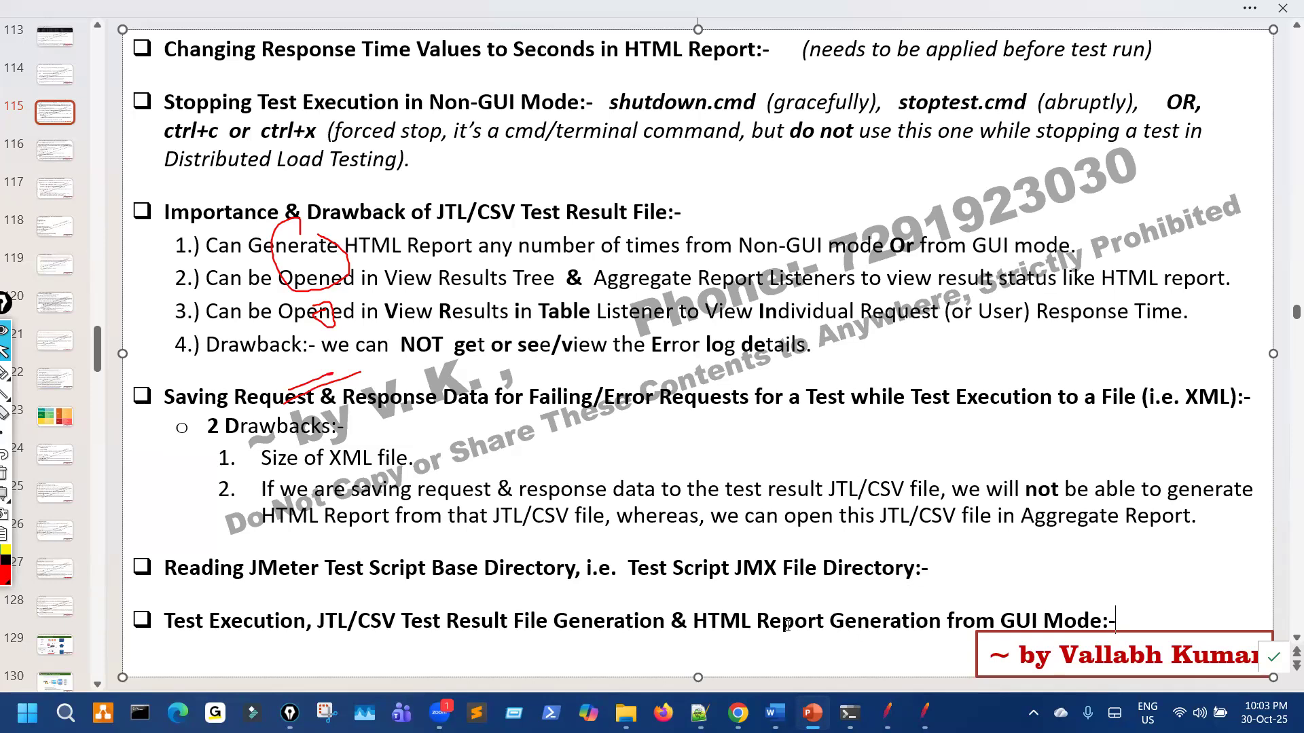
{"action": "left_click", "coordinate": [740, 621]}
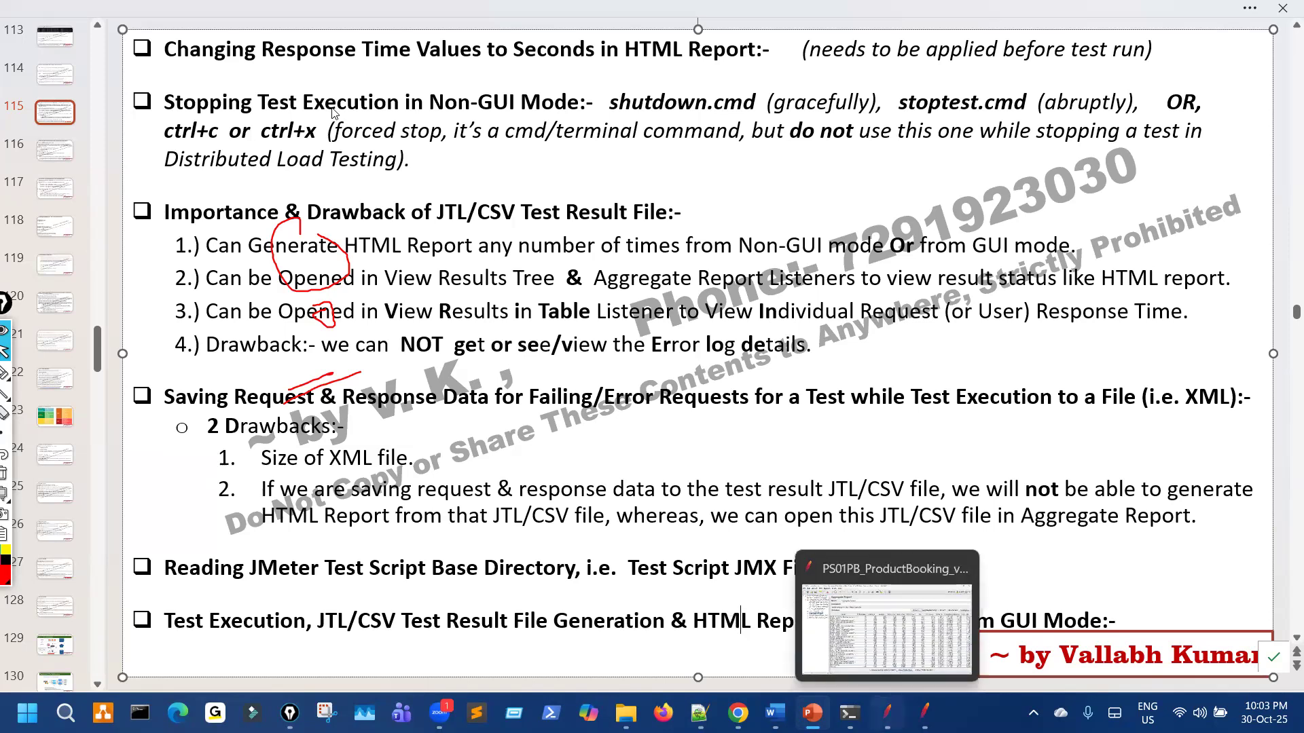
{"action": "key", "text": "alt+Tab"}
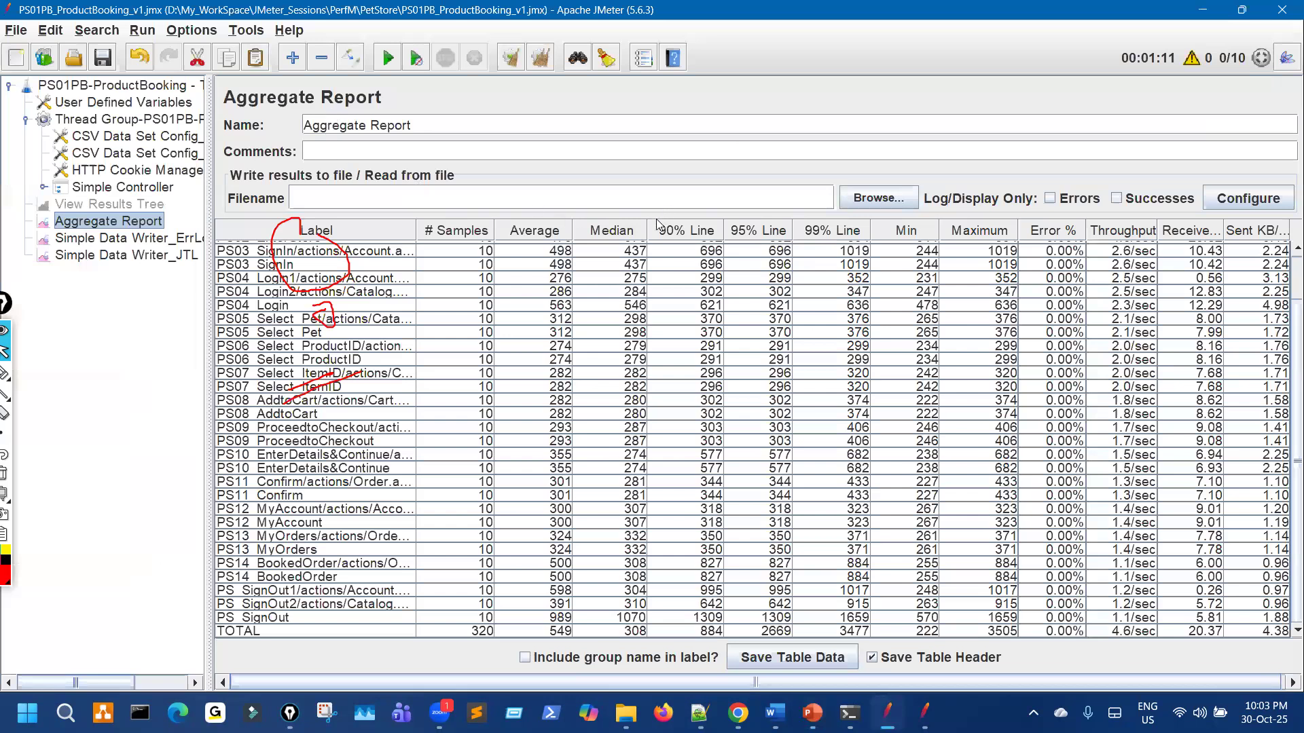
Step: Highlight the .jtl ending of Simple Data Writer_JTL's timestamped filename and check the PS01PB results folder
{"action": "key", "text": "ctrl+shift+7"}
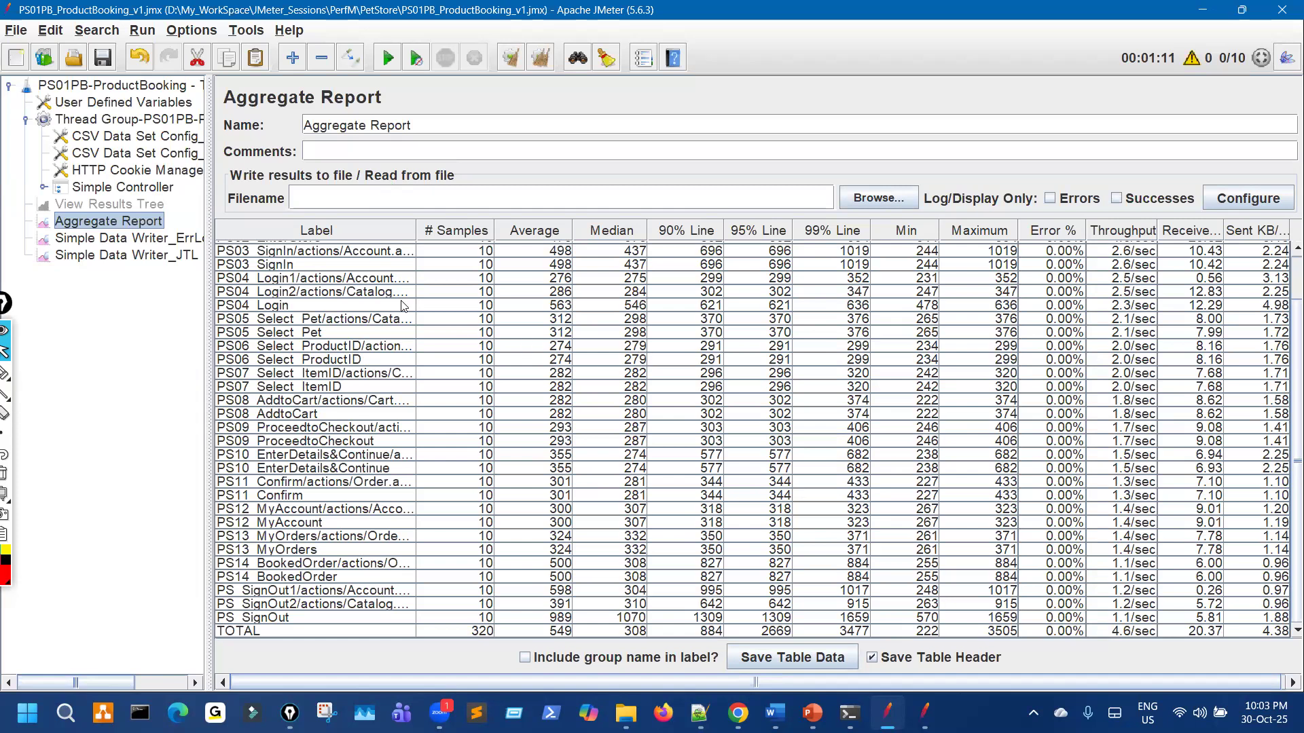
{"action": "left_click", "coordinate": [182, 239]}
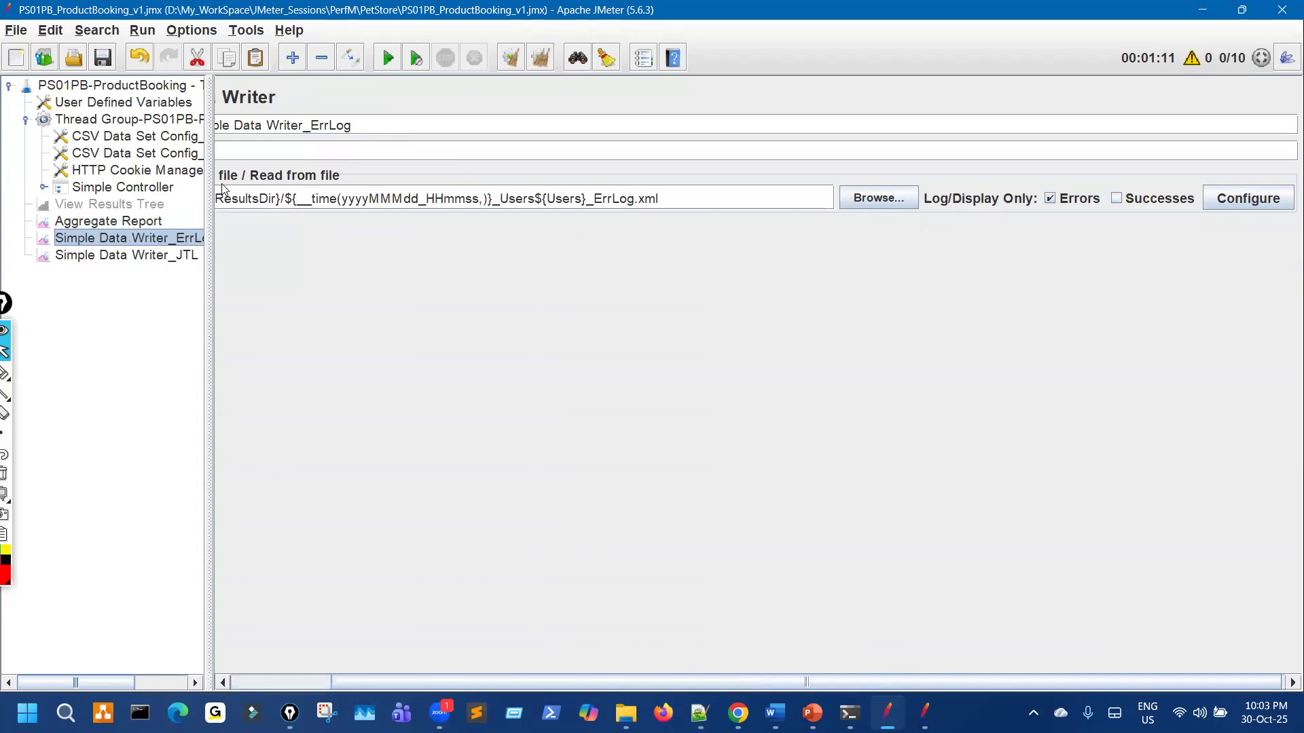
{"action": "left_click", "coordinate": [197, 256]}
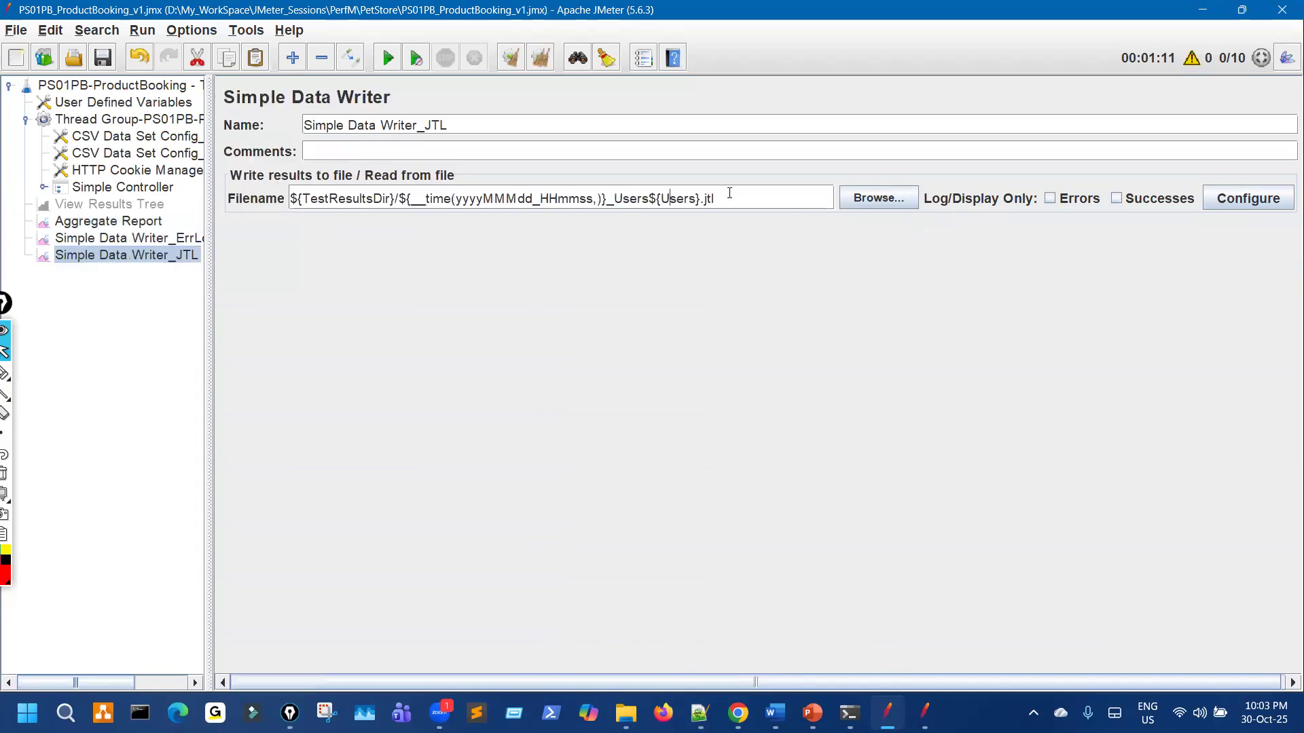
{"action": "key", "text": "shift+End"}
{"action": "left_click_drag", "start_coordinate": [512, 173], "coordinate": [511, 237]}
{"action": "key", "text": "ctrl+shift+7"}
{"action": "key", "text": "ctrl+shift+2"}
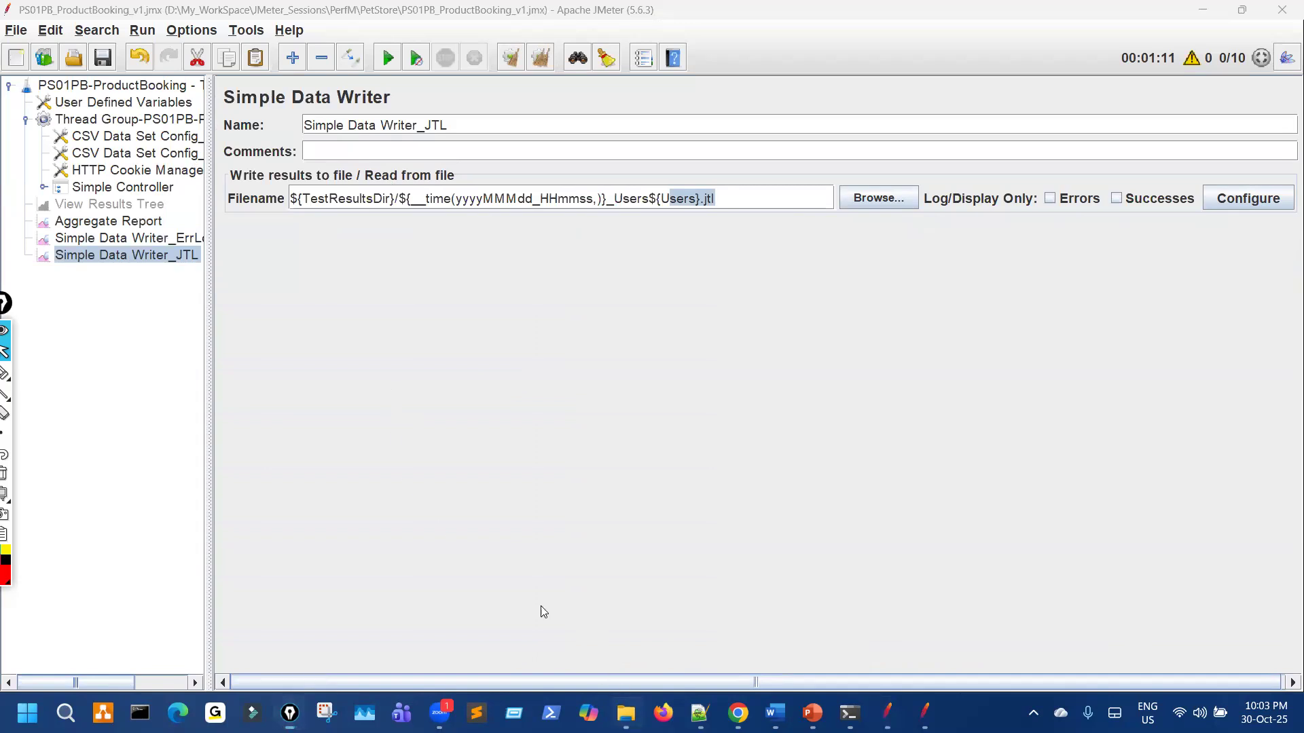
{"action": "left_click", "coordinate": [626, 713]}
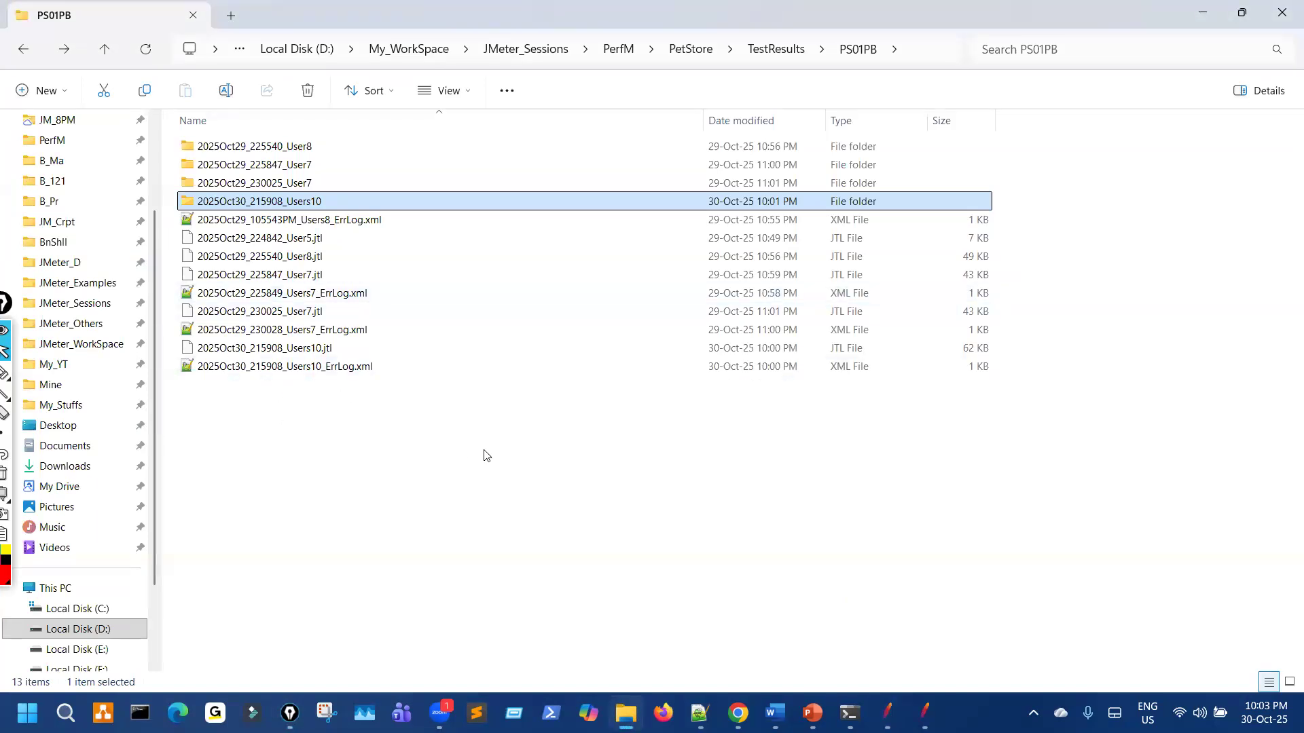
{"action": "key", "text": "alt+Tab"}
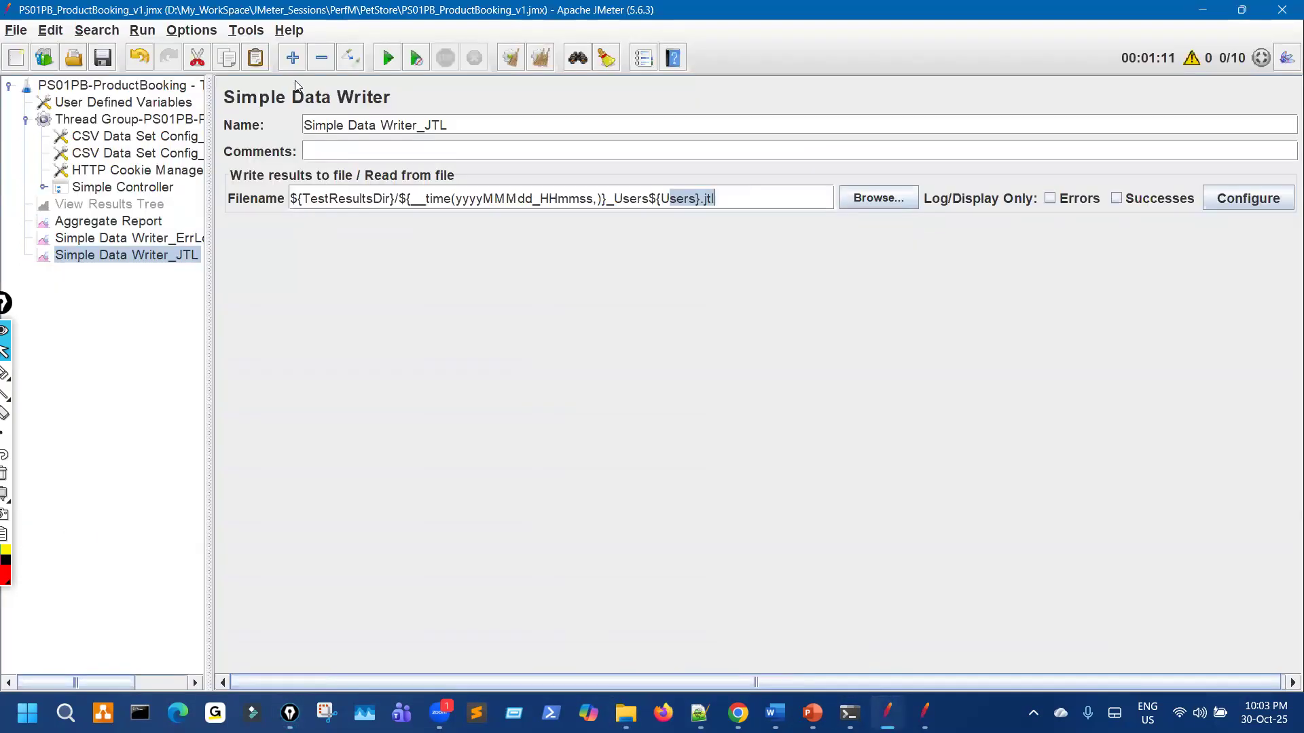
Step: Open the Generate HTML report tool from Tools and close it again
{"action": "left_click", "coordinate": [245, 30]}
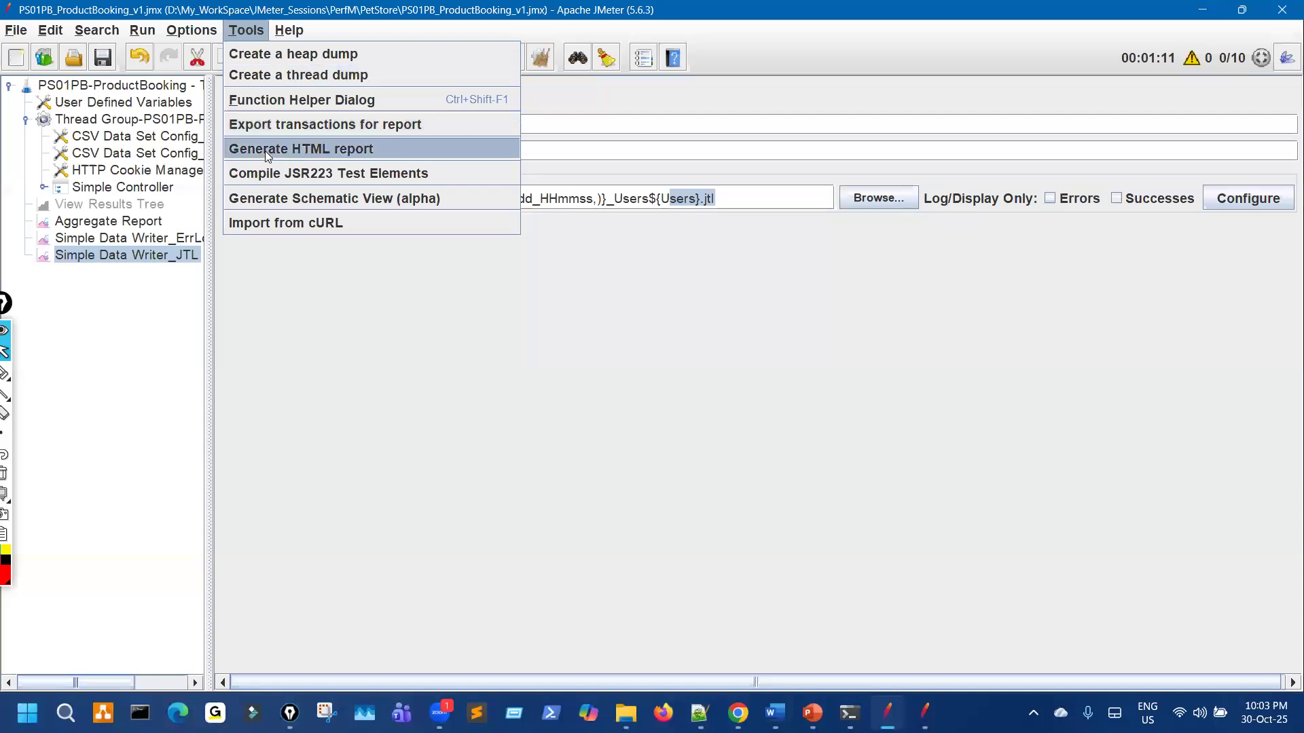
{"action": "left_click", "coordinate": [284, 155]}
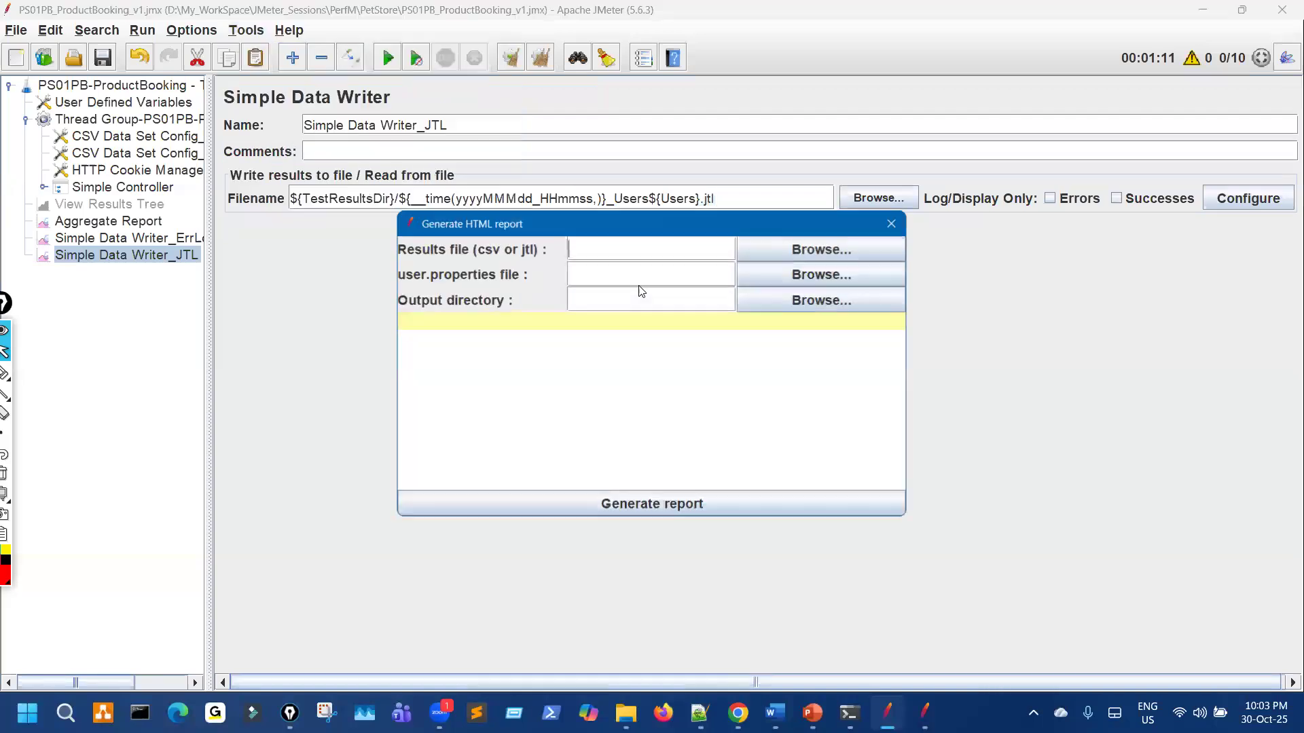
{"action": "left_click", "coordinate": [892, 226]}
Step: Widen the tree pane, collapse the Thread Group, and maximize the reference plan window
{"action": "left_click_drag", "start_coordinate": [210, 195], "coordinate": [300, 175]}
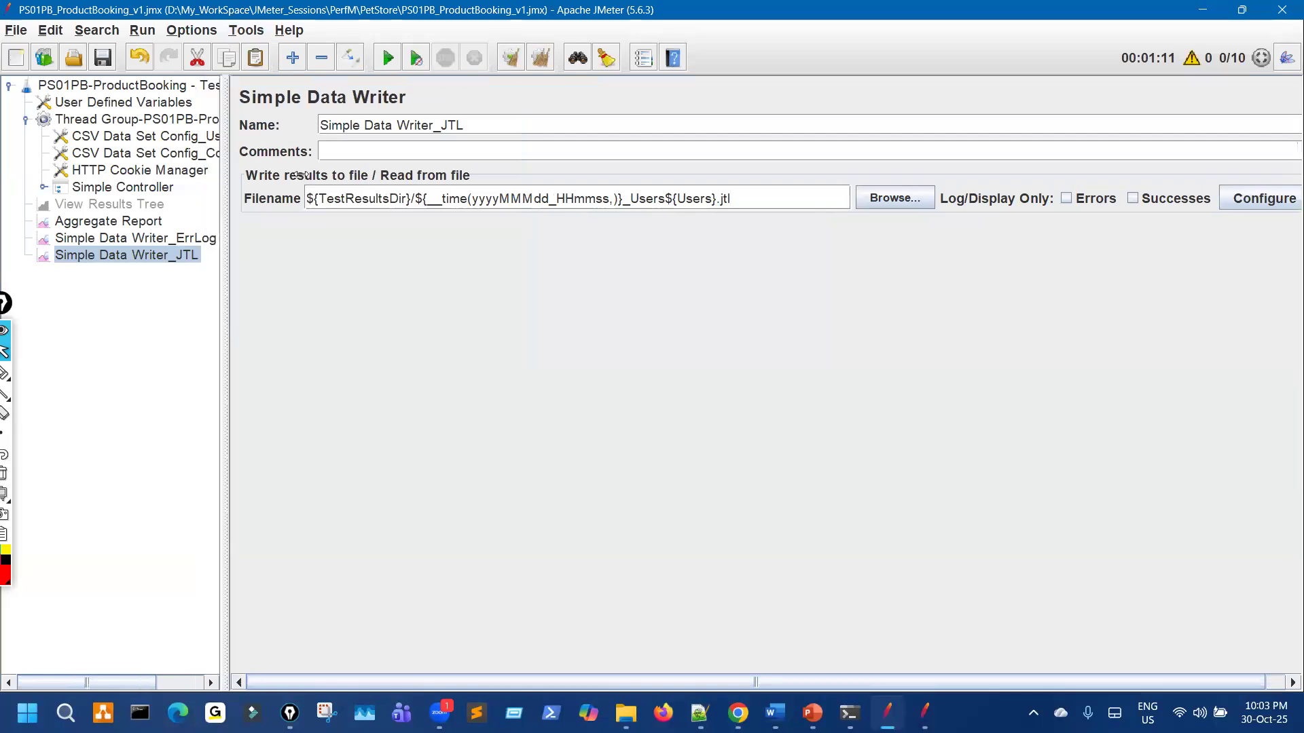
{"action": "left_click", "coordinate": [26, 120]}
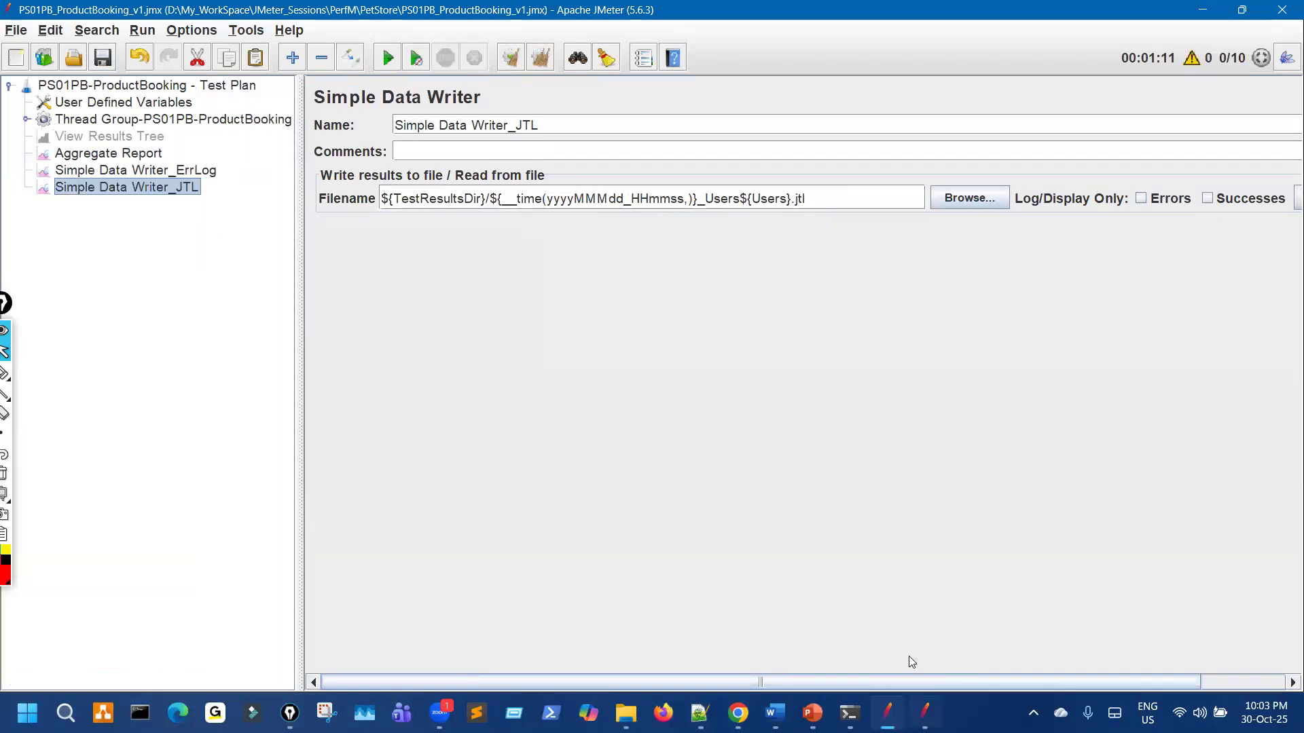
{"action": "left_click", "coordinate": [924, 713]}
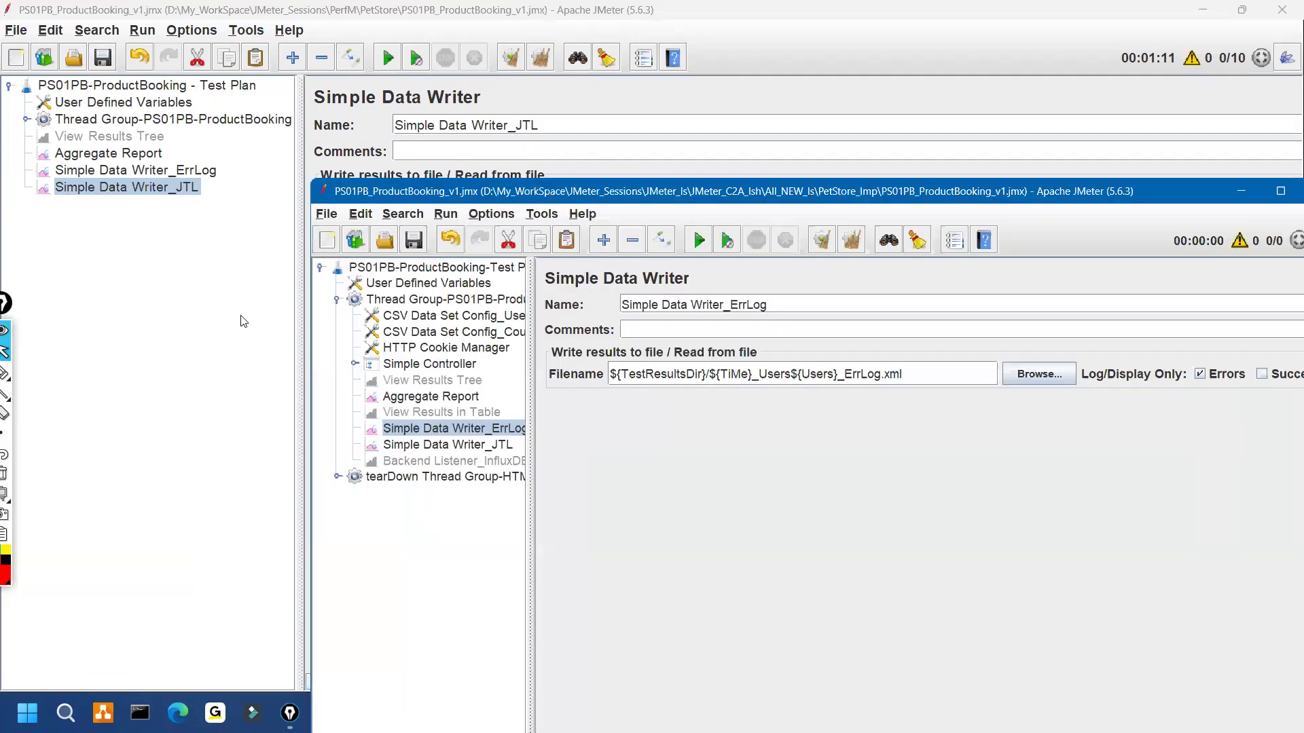
{"action": "key", "text": "super+Up"}
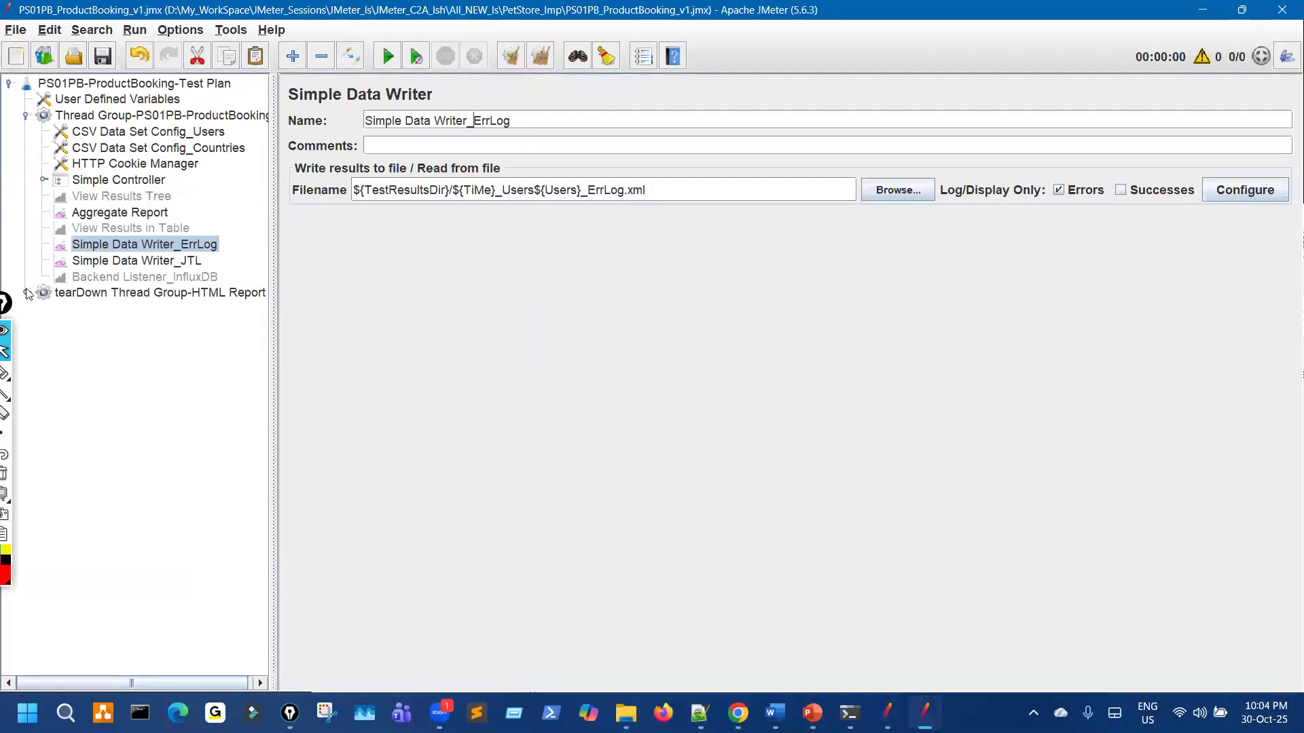
Step: Expand the reference tearDown Thread Group-HTML Report, then add a tearDown Thread Group to the working Test Plan
{"action": "double_click", "coordinate": [135, 294]}
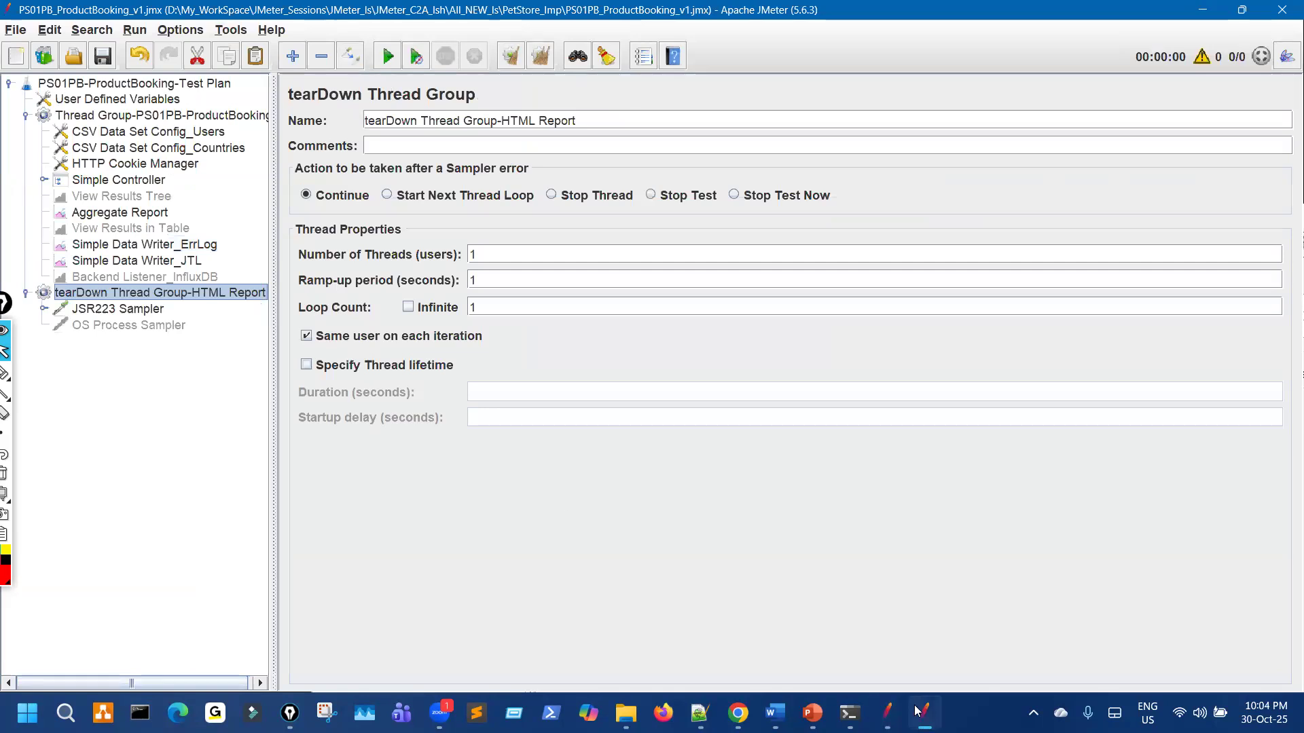
{"action": "left_click", "coordinate": [887, 713]}
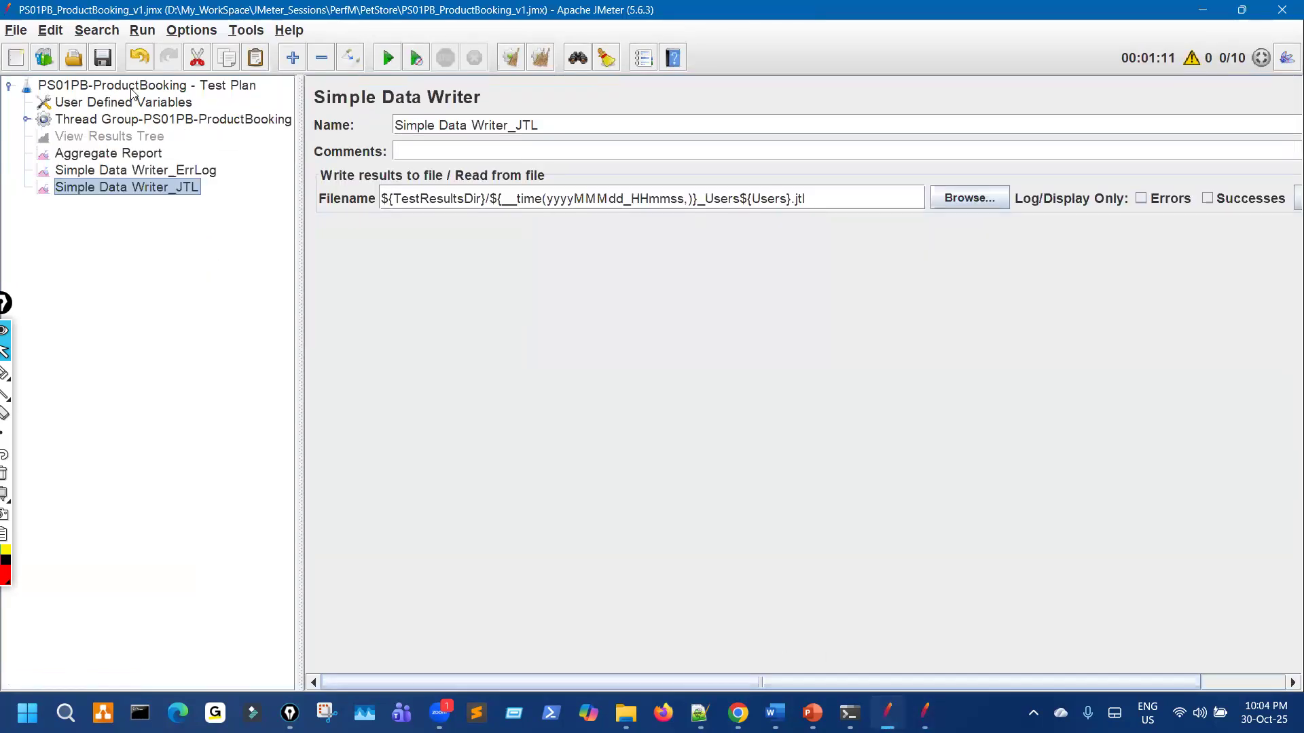
{"action": "left_click", "coordinate": [131, 89]}
{"action": "right_click", "coordinate": [131, 88]}
{"action": "mouse_move", "coordinate": [256, 96]}
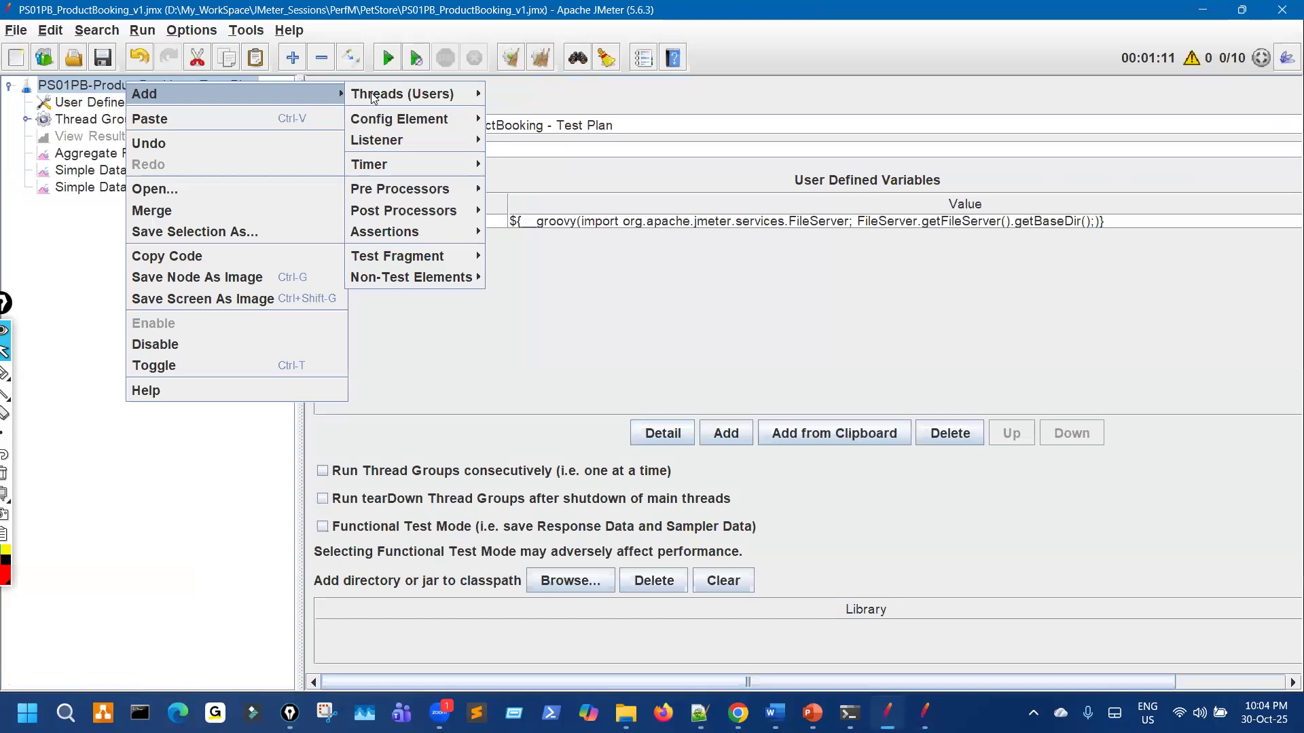
{"action": "mouse_move", "coordinate": [403, 97]}
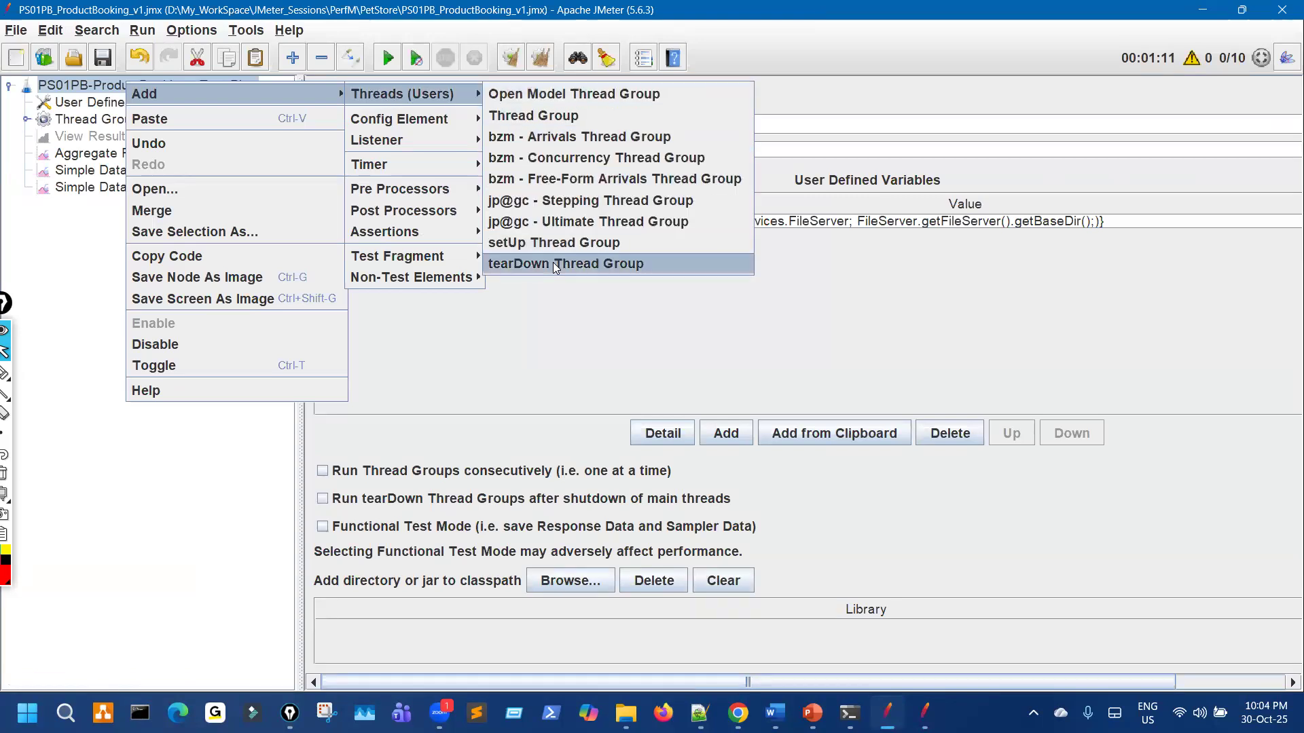
{"action": "key", "text": "Return"}
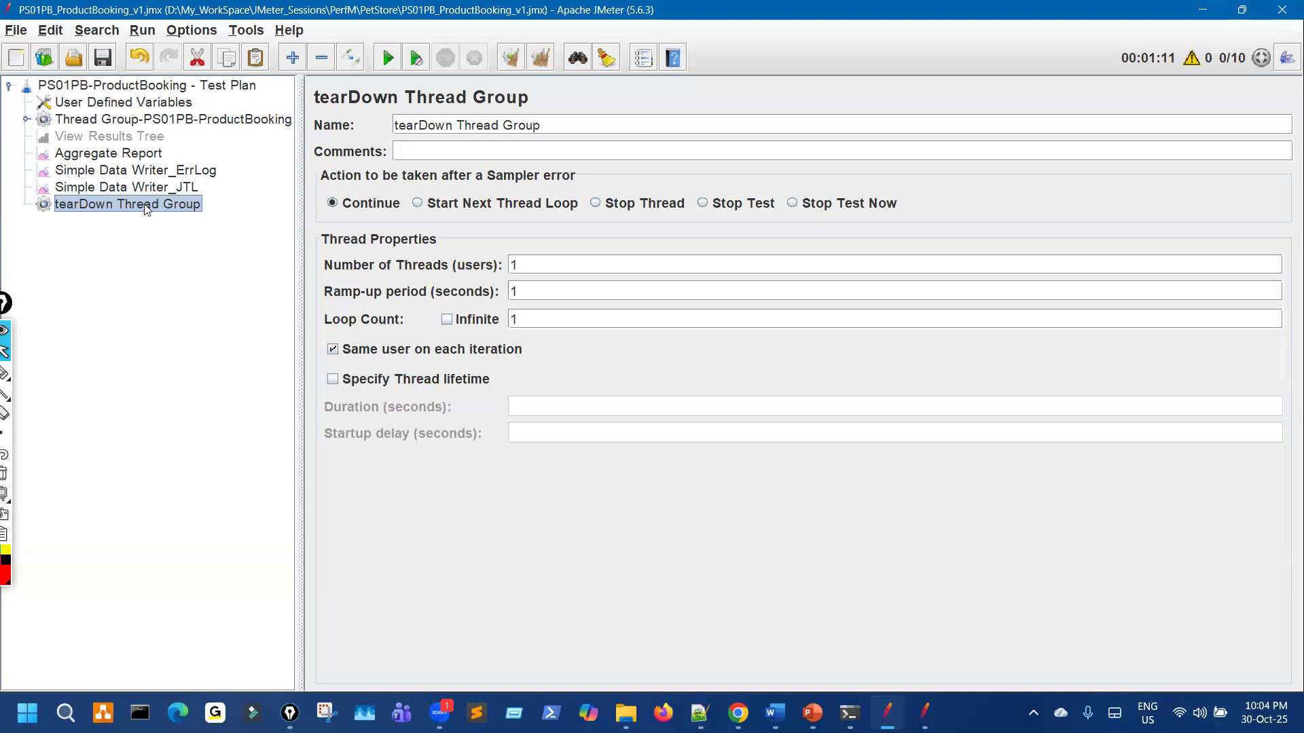
Step: Annotate the newly added tearDown Thread Group in the plan tree
{"action": "key", "text": "ctrl+shift+3"}
{"action": "mouse_move", "coordinate": [239, 108]}
{"action": "left_mouse_down"}
{"action": "mouse_move", "coordinate": [229, 190]}
{"action": "mouse_move", "coordinate": [258, 141]}
{"action": "left_mouse_up"}
{"action": "left_click_drag", "start_coordinate": [235, 190], "coordinate": [227, 204]}
{"action": "left_click_drag", "start_coordinate": [176, 223], "coordinate": [223, 227]}
{"action": "key", "text": "ctrl+shift+7"}
{"action": "key", "text": "ctrl+shift+2"}
Step: Tick 'Run tearDown Thread Groups after shutdown of main threads' on the Test Plan
{"action": "left_click", "coordinate": [201, 87]}
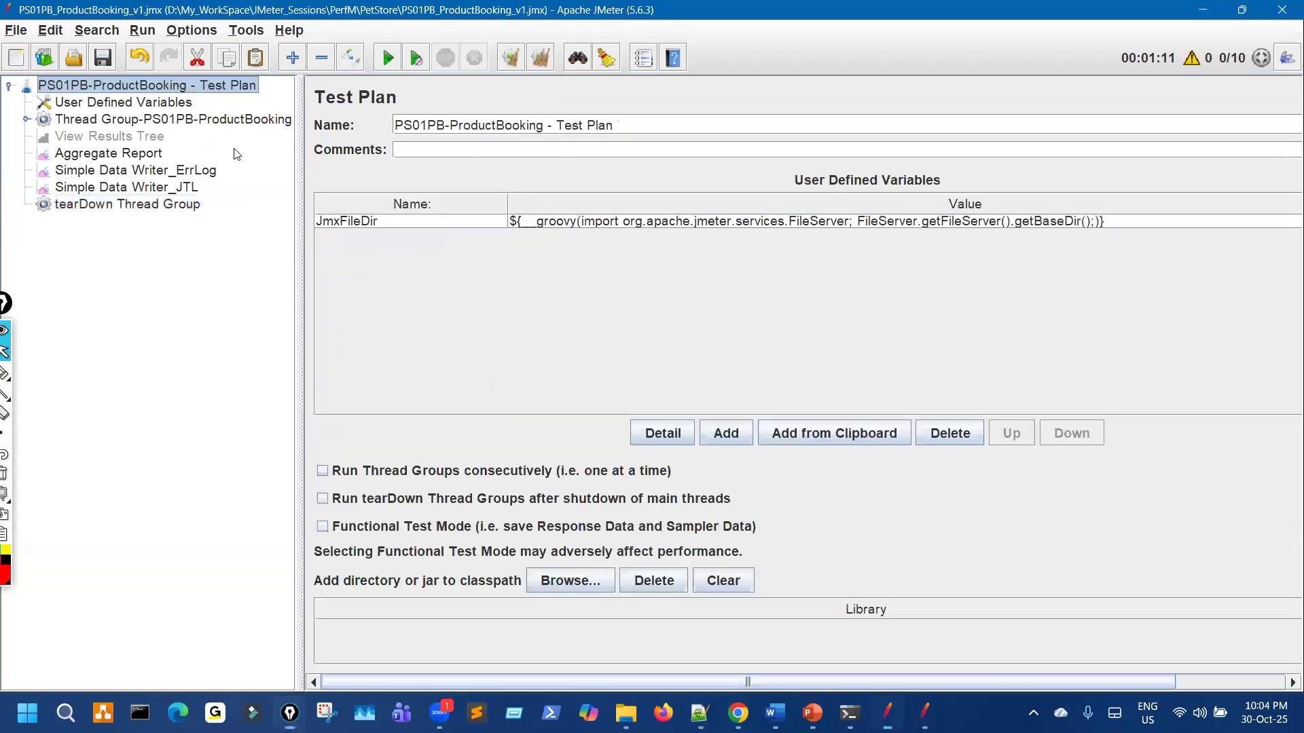
{"action": "key", "text": "ctrl+shift+3"}
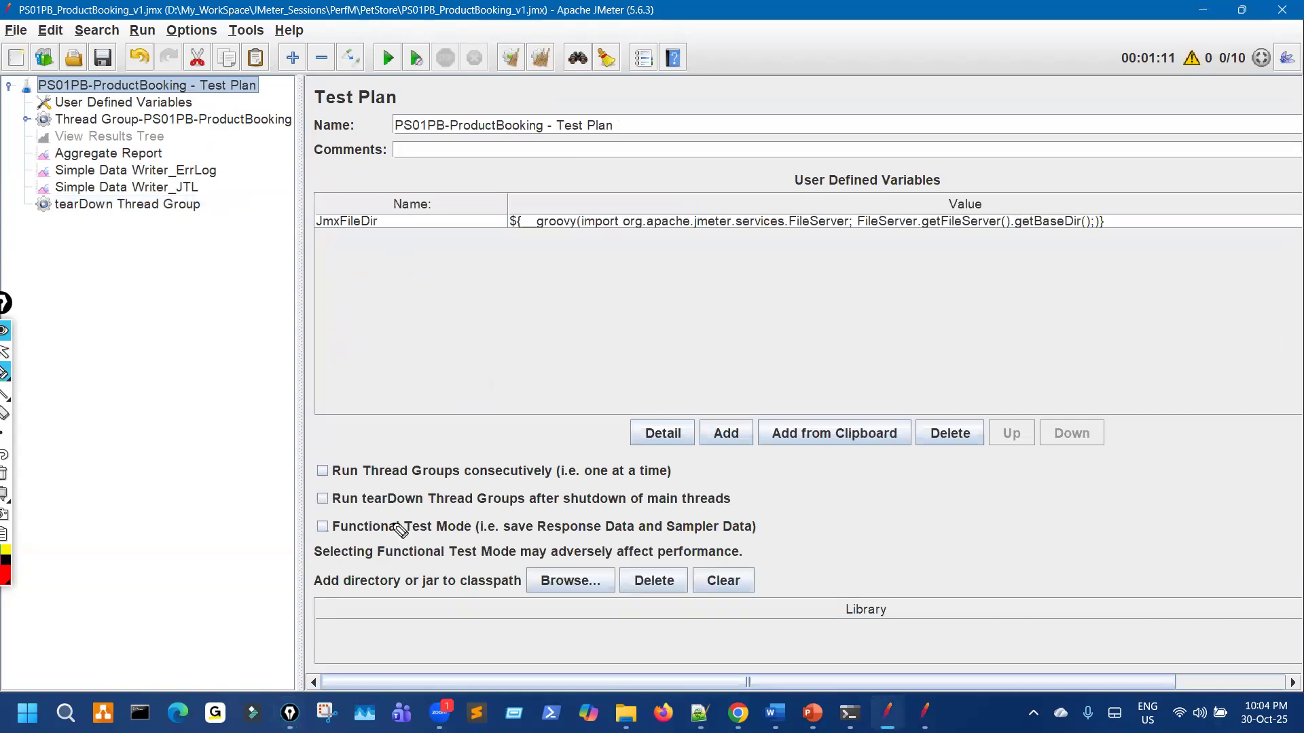
{"action": "left_click_drag", "start_coordinate": [353, 507], "coordinate": [589, 512]}
{"action": "mouse_move", "coordinate": [686, 513]}
{"action": "left_mouse_down"}
{"action": "mouse_move", "coordinate": [620, 497]}
{"action": "mouse_move", "coordinate": [347, 498]}
{"action": "mouse_move", "coordinate": [322, 516]}
{"action": "mouse_move", "coordinate": [358, 506]}
{"action": "left_mouse_up"}
{"action": "mouse_move", "coordinate": [145, 63]}
{"action": "left_mouse_down"}
{"action": "mouse_move", "coordinate": [179, 82]}
{"action": "mouse_move", "coordinate": [170, 93]}
{"action": "left_mouse_up"}
{"action": "left_click_drag", "start_coordinate": [318, 500], "coordinate": [351, 490]}
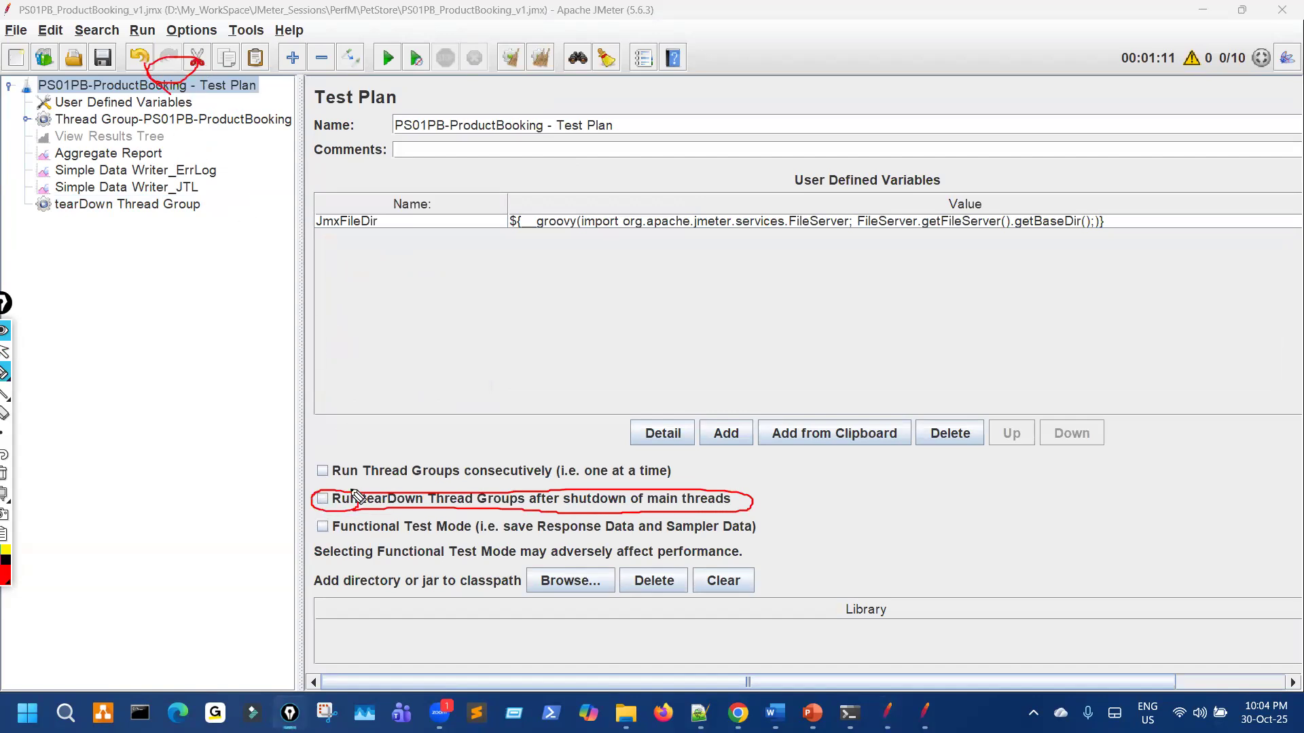
{"action": "key", "text": "ctrl+shift+7"}
{"action": "left_click", "coordinate": [323, 499]}
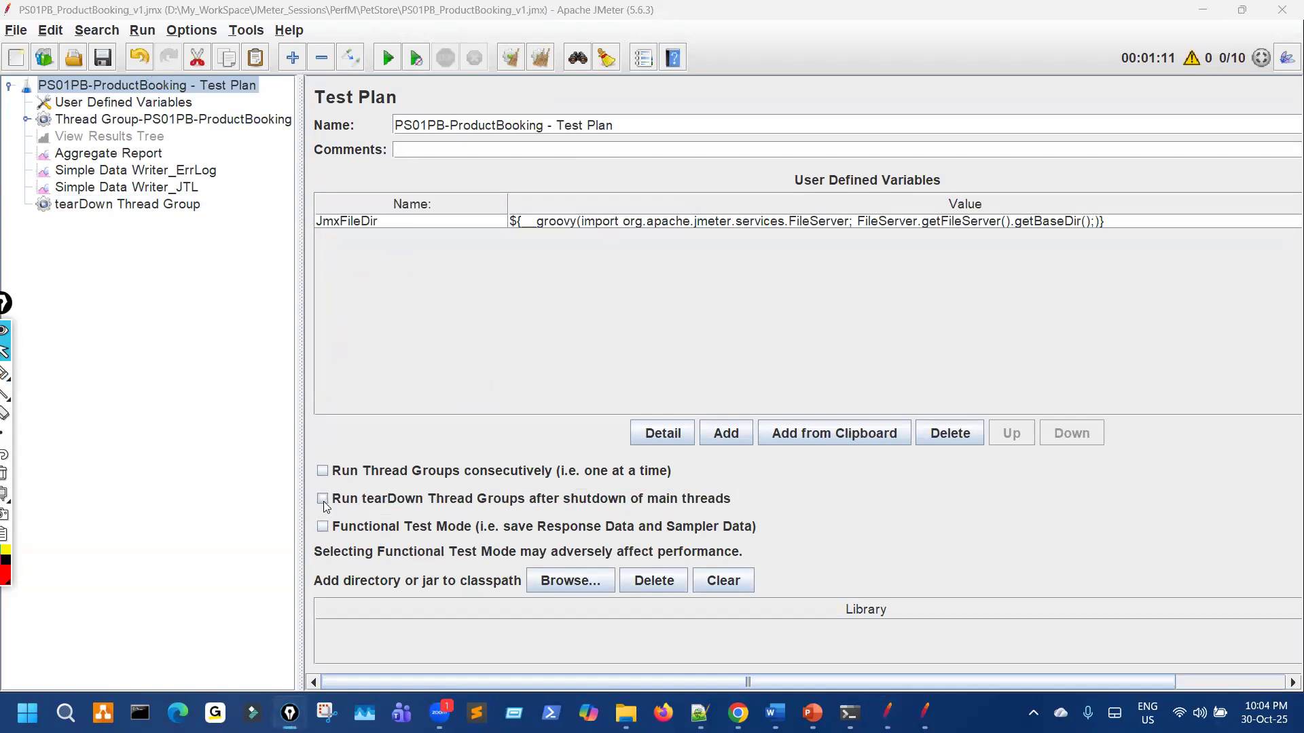
Step: Save the plan and bring up the tearDown Thread Group settings
{"action": "key", "text": "ctrl+shift+2"}
{"action": "left_click_drag", "start_coordinate": [318, 517], "coordinate": [568, 518]}
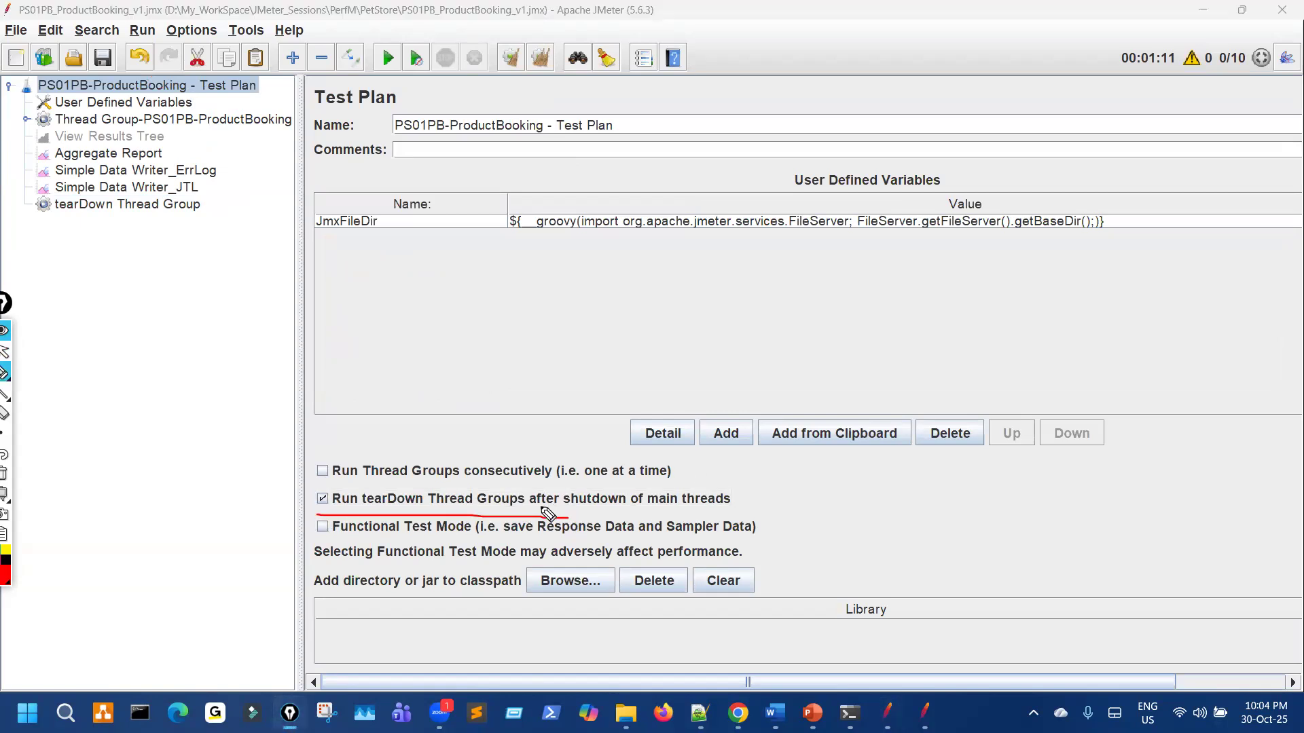
{"action": "key", "text": "ctrl+shift+7"}
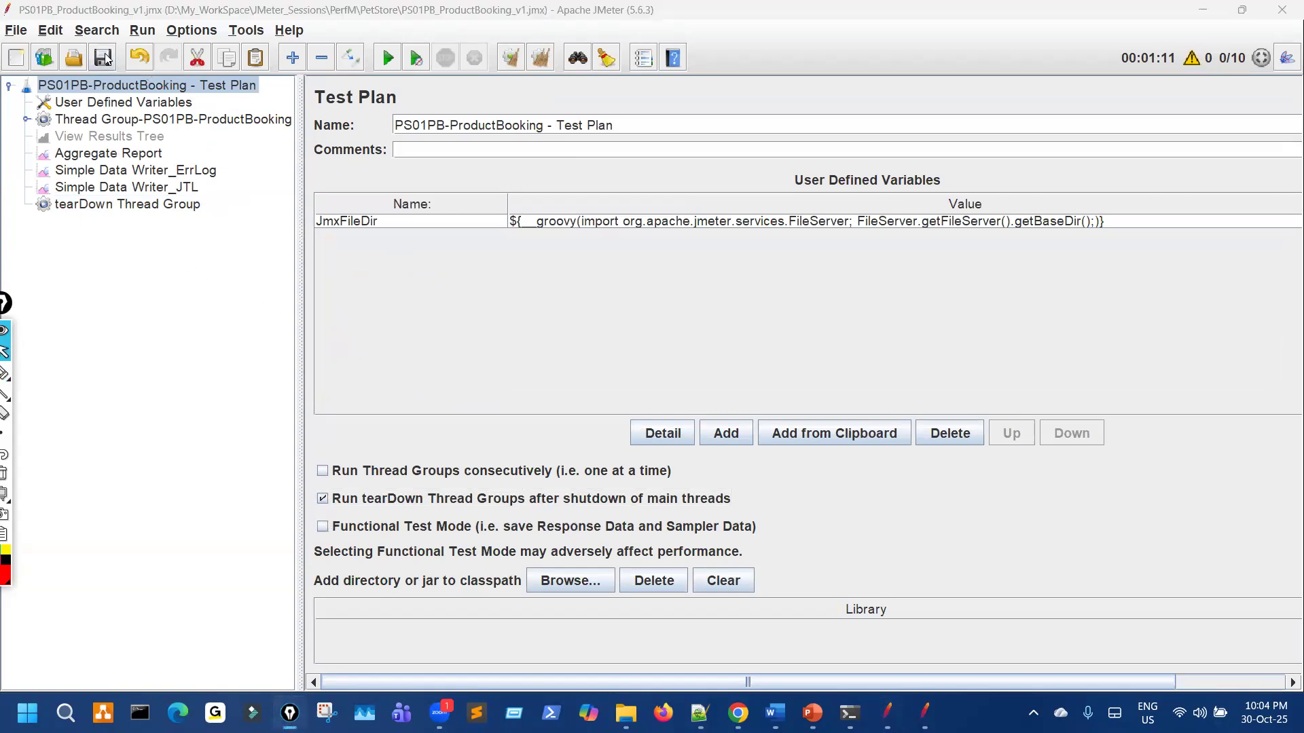
{"action": "left_click", "coordinate": [107, 59]}
{"action": "left_click", "coordinate": [153, 207]}
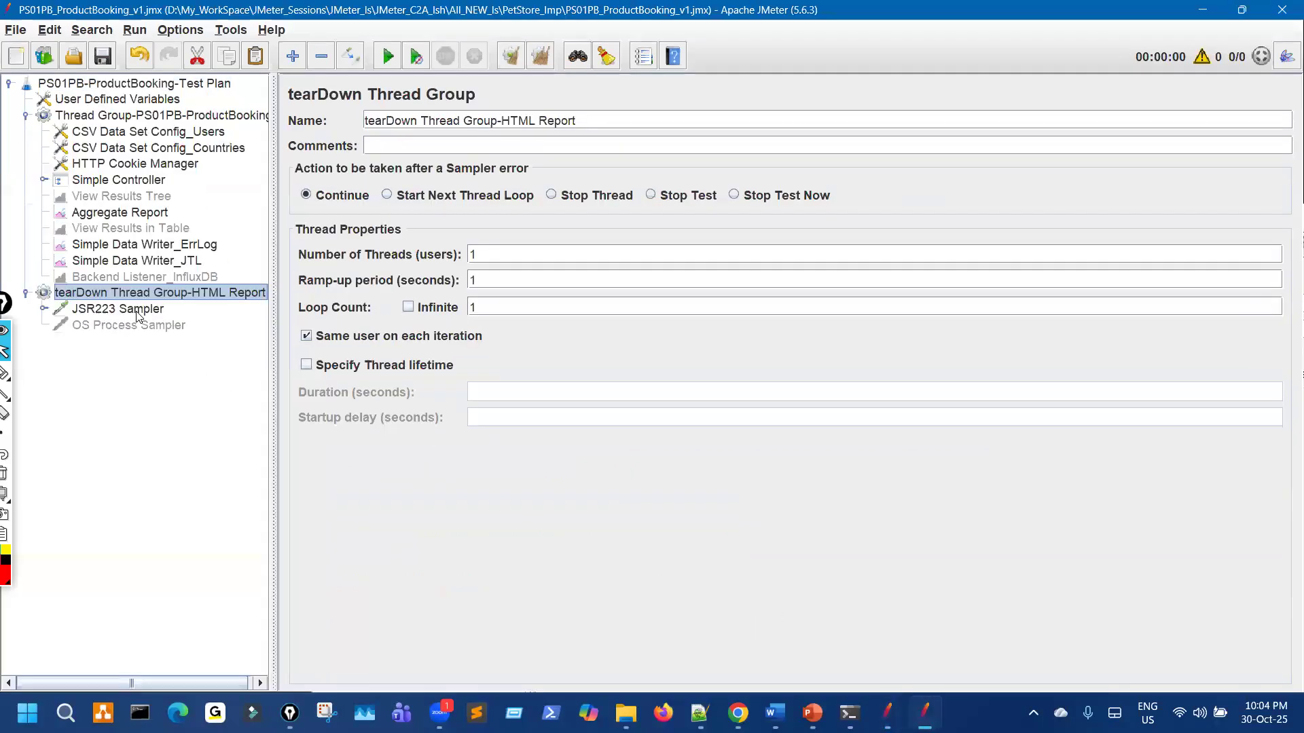
{"action": "key", "text": "Down"}
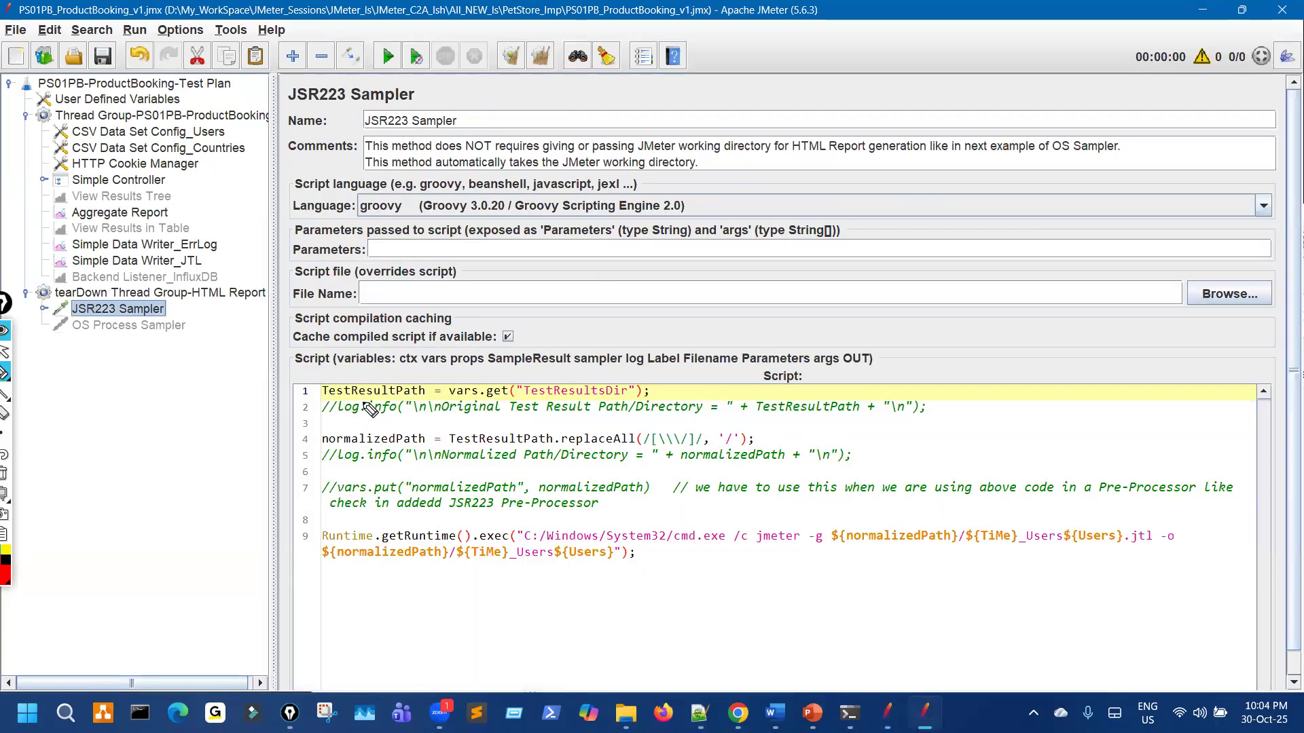
{"action": "mouse_move", "coordinate": [370, 409]}
{"action": "left_mouse_down"}
{"action": "mouse_move", "coordinate": [659, 393]}
{"action": "mouse_move", "coordinate": [319, 384]}
{"action": "mouse_move", "coordinate": [309, 402]}
{"action": "mouse_move", "coordinate": [450, 411]}
{"action": "left_mouse_up"}
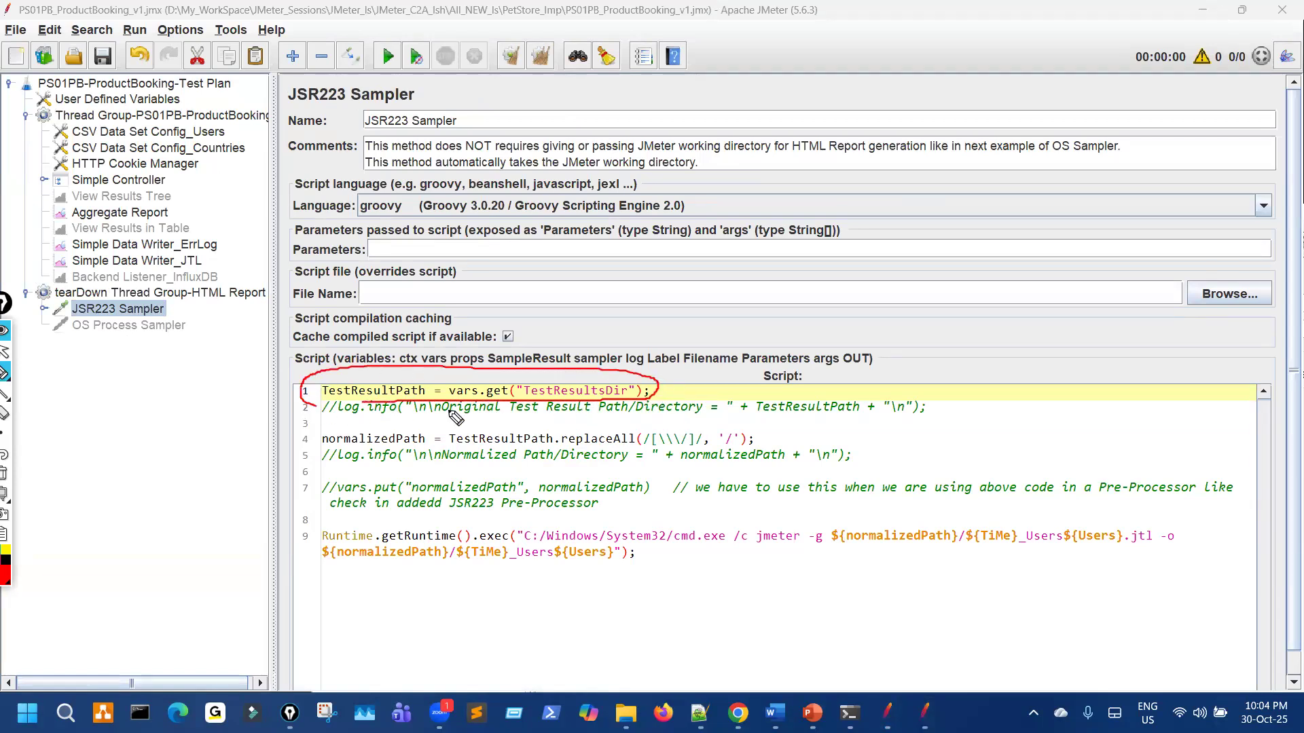
{"action": "mouse_move", "coordinate": [442, 523]}
{"action": "left_mouse_down"}
{"action": "mouse_move", "coordinate": [309, 558]}
{"action": "mouse_move", "coordinate": [742, 579]}
{"action": "mouse_move", "coordinate": [1185, 544]}
{"action": "mouse_move", "coordinate": [1016, 540]}
{"action": "left_mouse_up"}
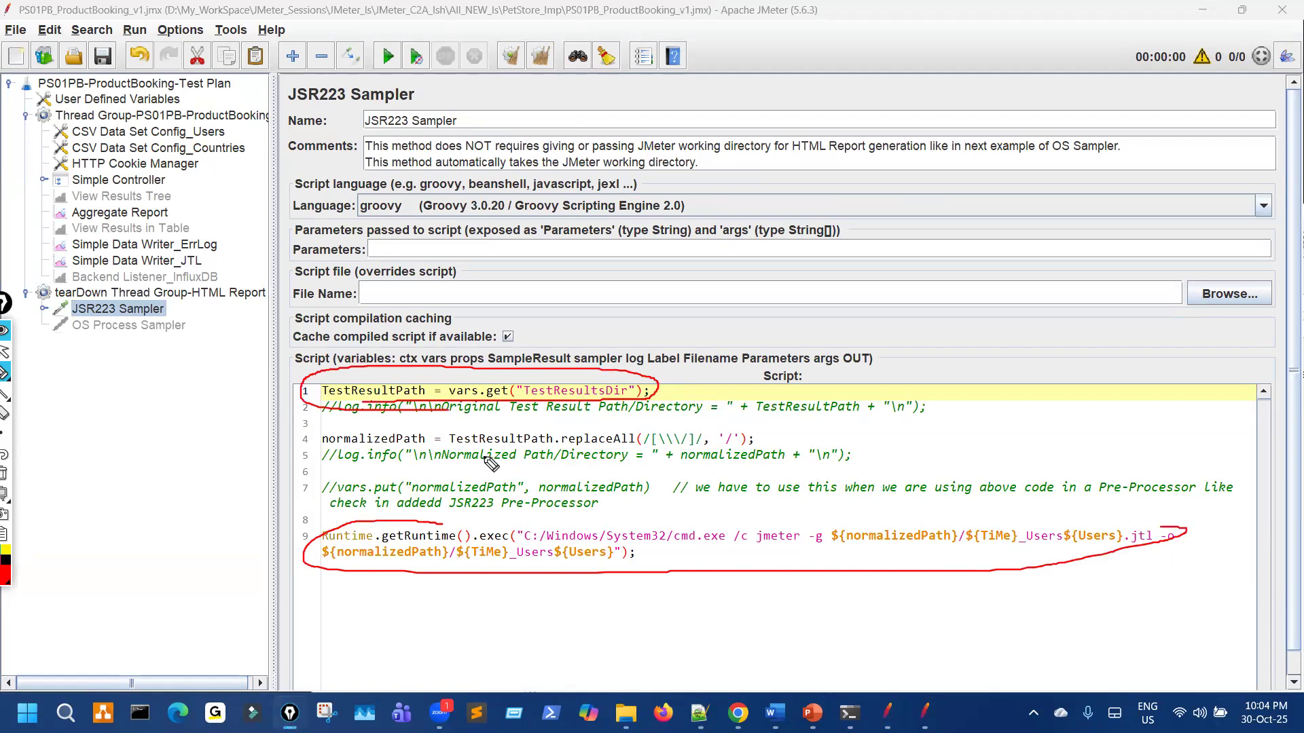
{"action": "key", "text": "ctrl+shift+7"}
{"action": "mouse_move", "coordinate": [333, 403]}
{"action": "left_mouse_down"}
{"action": "mouse_move", "coordinate": [439, 402]}
{"action": "mouse_move", "coordinate": [380, 375]}
{"action": "mouse_move", "coordinate": [505, 406]}
{"action": "mouse_move", "coordinate": [469, 408]}
{"action": "mouse_move", "coordinate": [639, 400]}
{"action": "mouse_move", "coordinate": [573, 359]}
{"action": "mouse_move", "coordinate": [447, 360]}
{"action": "mouse_move", "coordinate": [429, 374]}
{"action": "mouse_move", "coordinate": [438, 366]}
{"action": "left_mouse_up"}
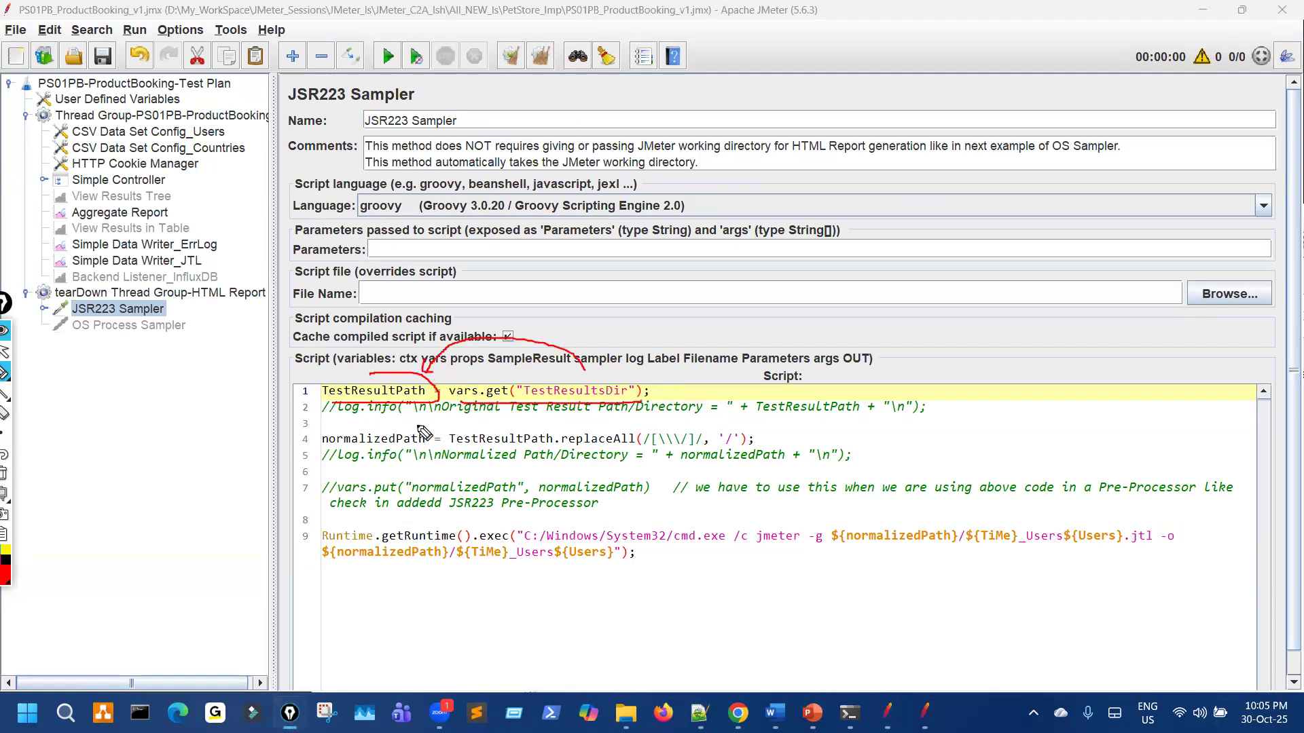
{"action": "left_click_drag", "start_coordinate": [352, 449], "coordinate": [377, 448]}
{"action": "left_click_drag", "start_coordinate": [489, 447], "coordinate": [743, 443]}
{"action": "key", "text": "Escape"}
{"action": "left_click", "coordinate": [771, 440]}
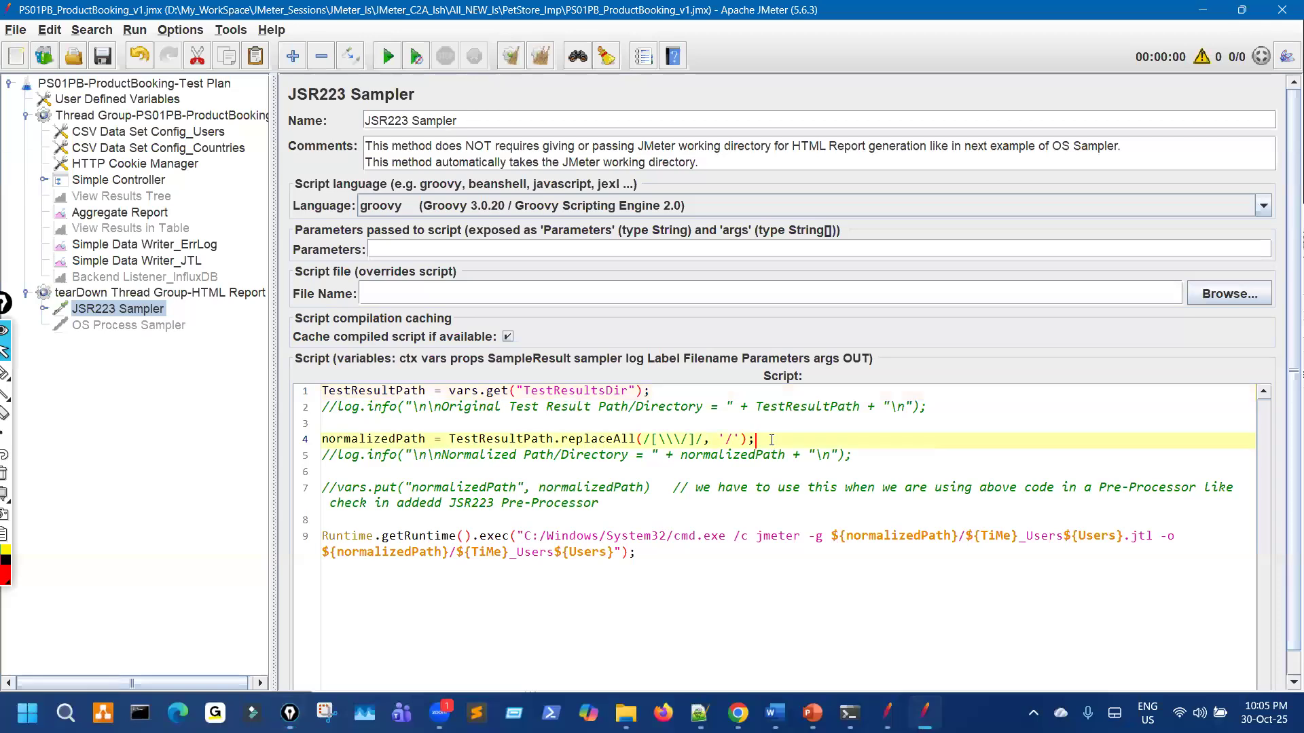
{"action": "key", "text": "Return"}
{"action": "key", "text": "ctrl+shift+3"}
{"action": "left_click_drag", "start_coordinate": [659, 455], "coordinate": [677, 460]}
{"action": "left_click_drag", "start_coordinate": [861, 414], "coordinate": [938, 426]}
{"action": "left_click_drag", "start_coordinate": [1048, 387], "coordinate": [959, 482]}
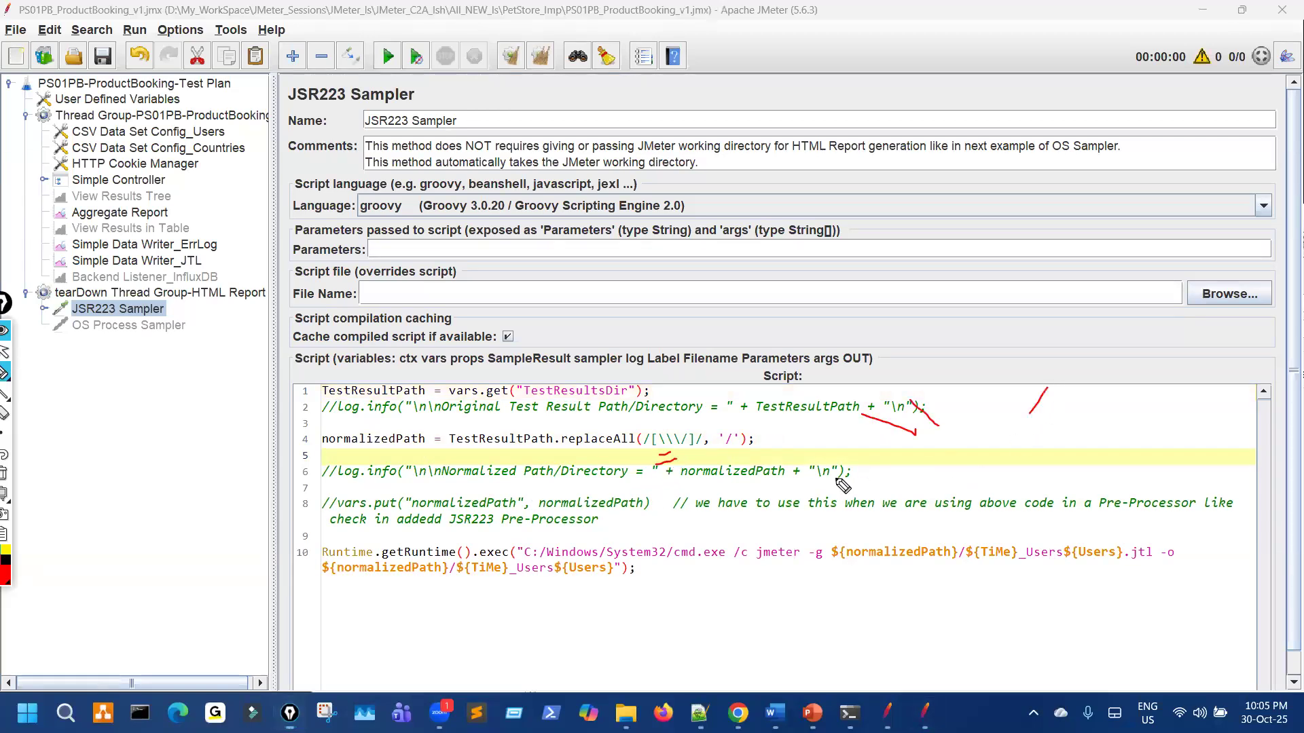
{"action": "mouse_move", "coordinate": [676, 424]}
{"action": "left_mouse_down"}
{"action": "mouse_move", "coordinate": [649, 476]}
{"action": "mouse_move", "coordinate": [727, 429]}
{"action": "left_mouse_up"}
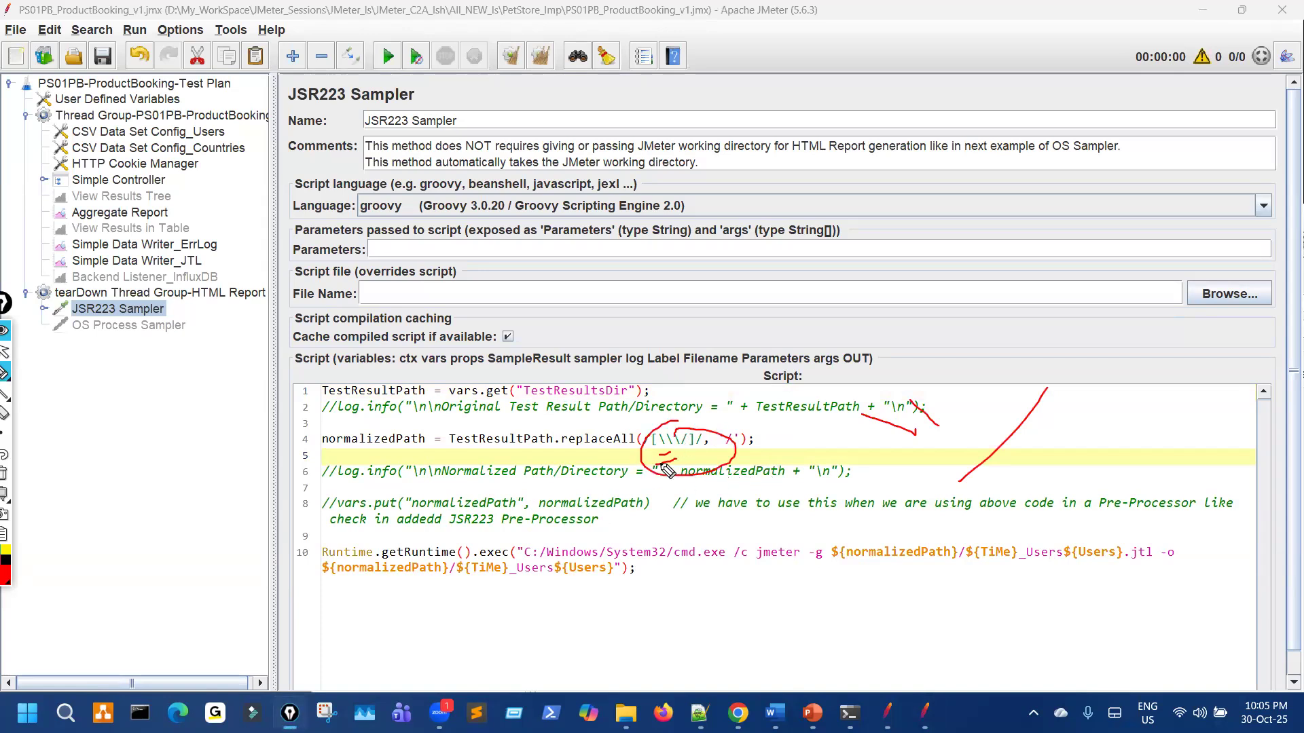
{"action": "key", "text": "ctrl+shift+7"}
{"action": "key", "text": "ctrl+shift+2"}
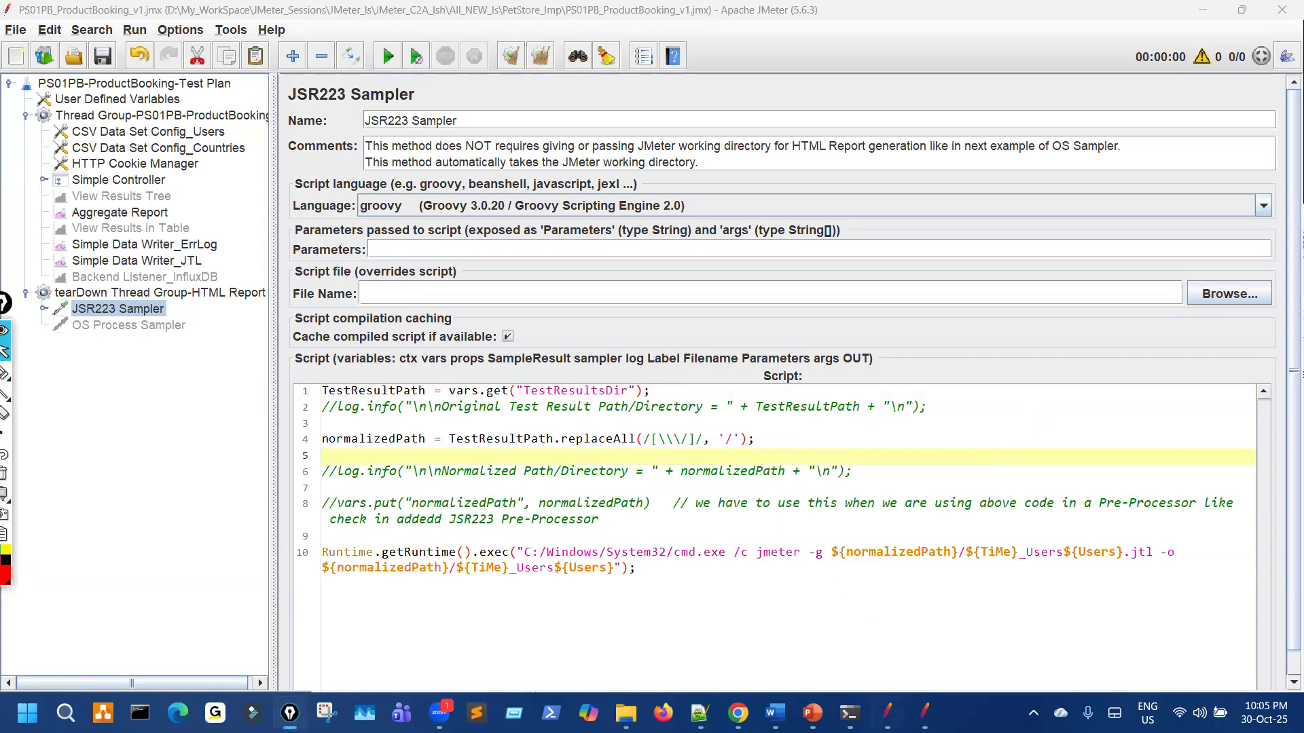
{"action": "key", "text": "alt+Tab"}
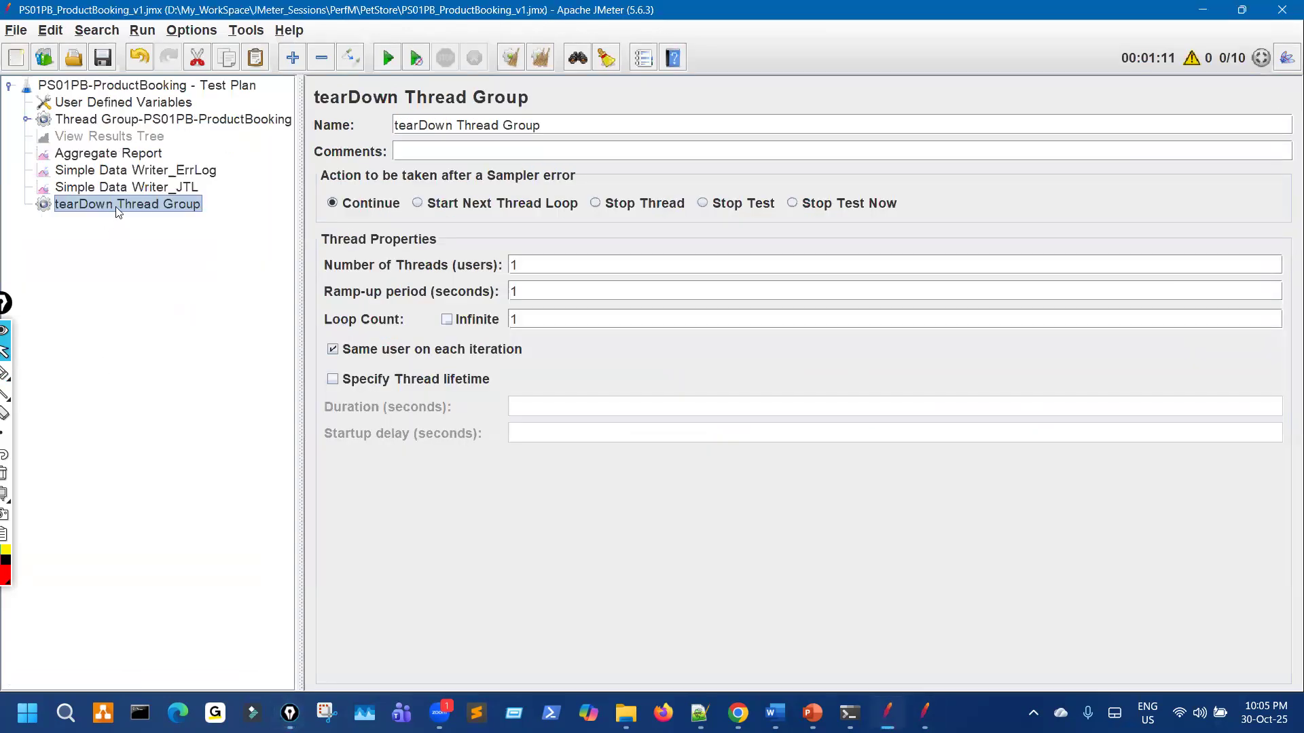
{"action": "left_click", "coordinate": [134, 122]}
Step: Expand the Thread Group and add an HTTP Request sampler to it
{"action": "key", "text": "ctrl+shift+3"}
{"action": "left_click_drag", "start_coordinate": [559, 373], "coordinate": [777, 479]}
{"action": "left_click_drag", "start_coordinate": [763, 311], "coordinate": [926, 398]}
{"action": "key", "text": "ctrl+shift+7"}
{"action": "key", "text": "ctrl+shift+1"}
{"action": "left_click", "coordinate": [25, 120]}
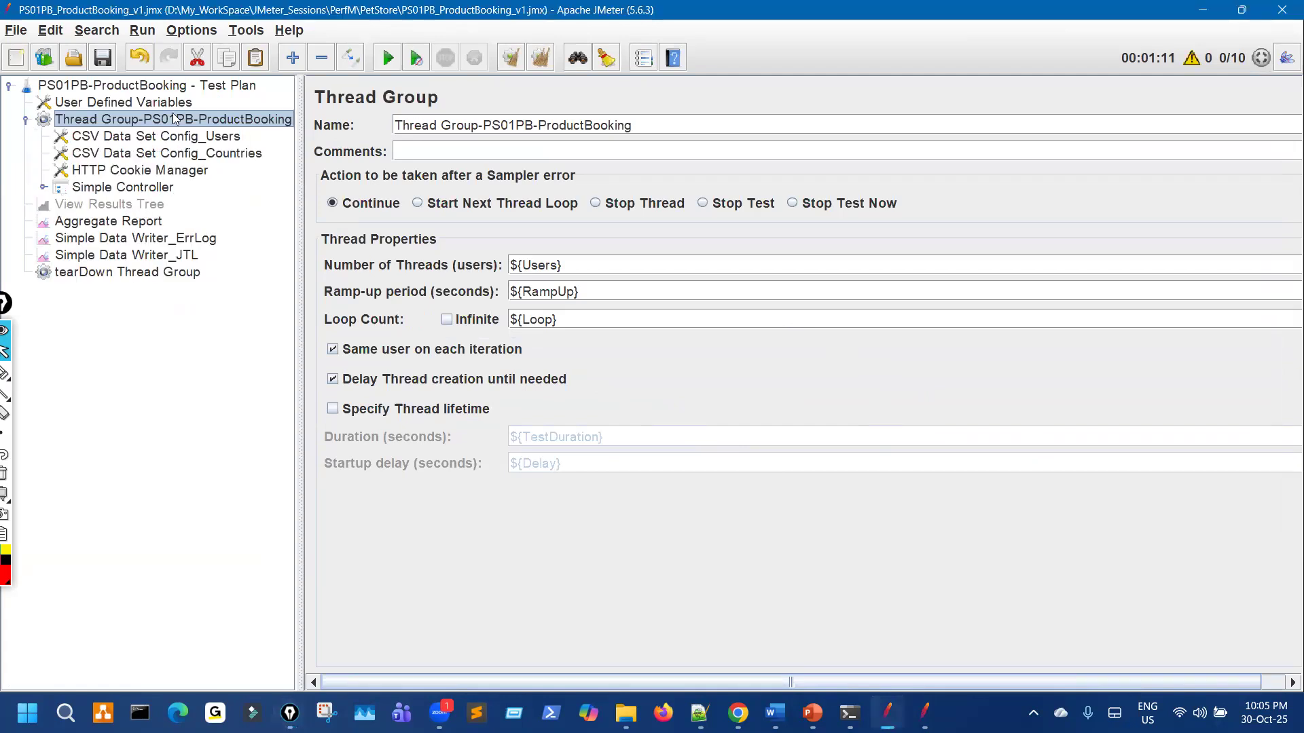
{"action": "right_click", "coordinate": [172, 117]}
{"action": "mouse_move", "coordinate": [306, 125]}
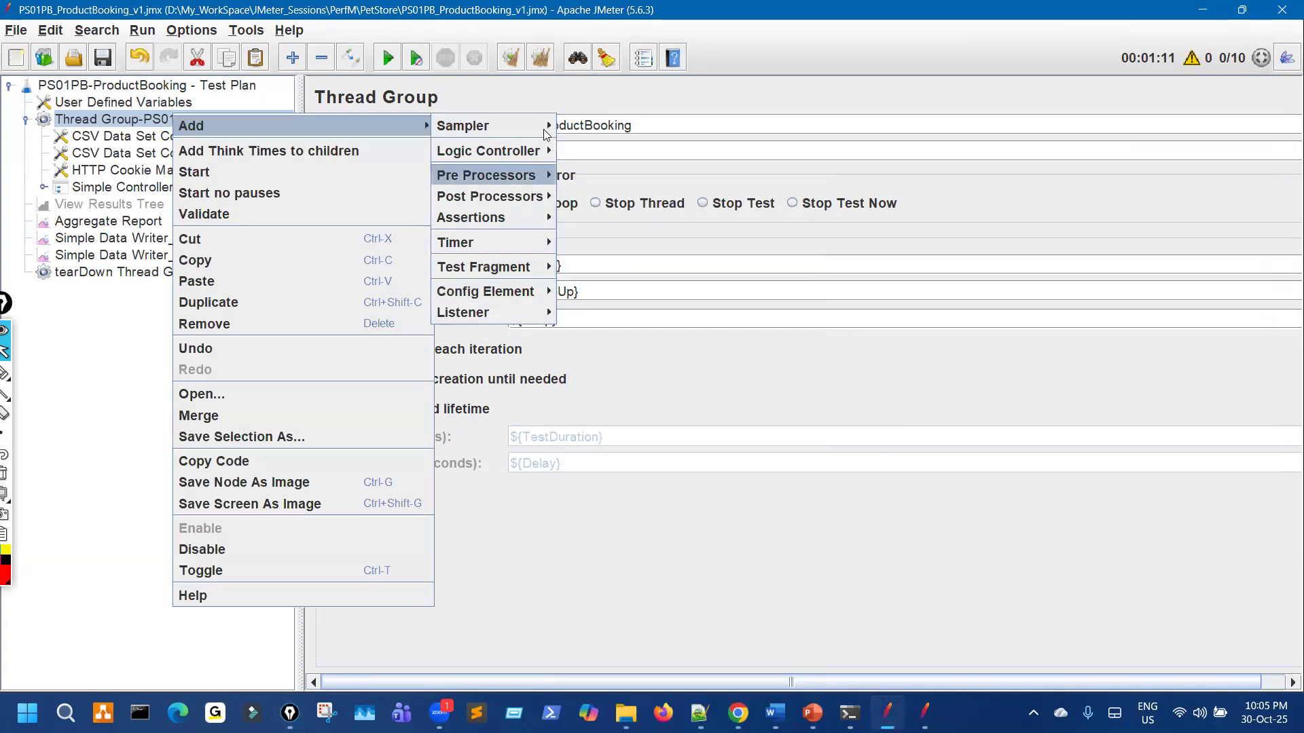
{"action": "mouse_move", "coordinate": [536, 127]}
{"action": "left_click", "coordinate": [604, 148]}
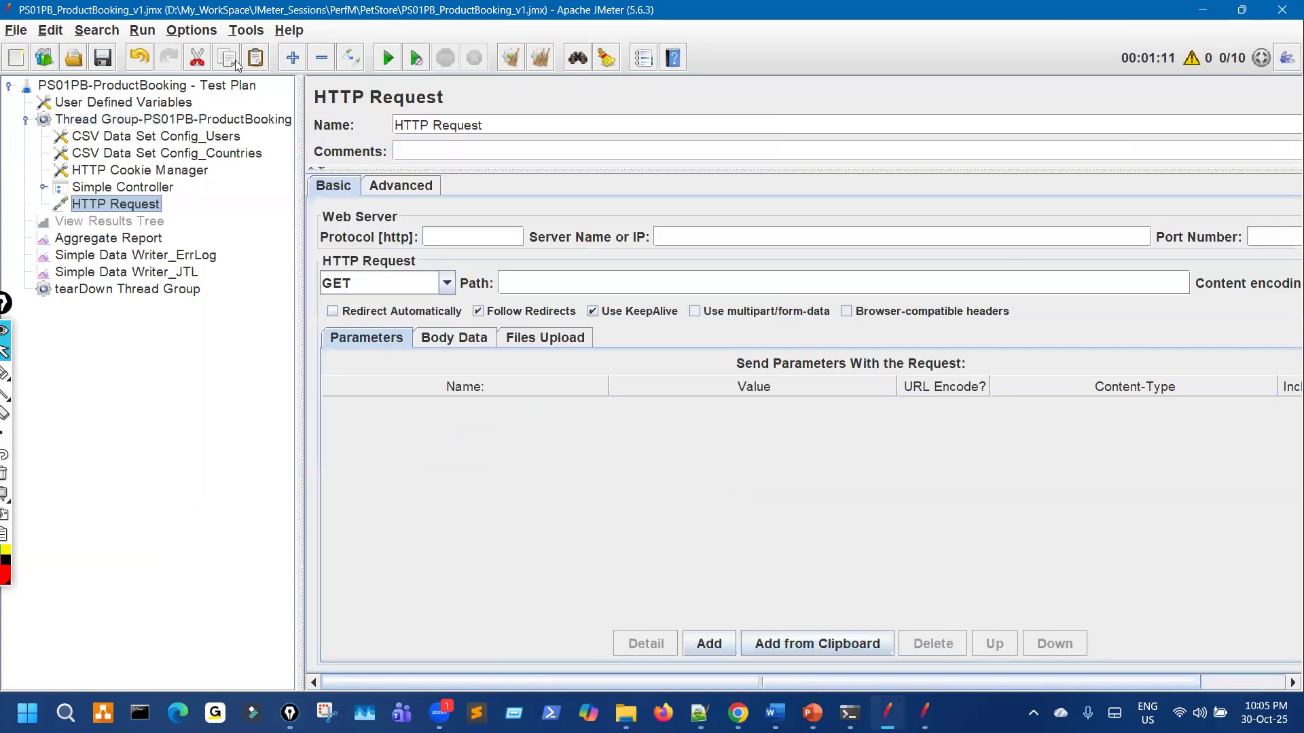
Step: Copy the JmxFileDir variable name and rename the sampler HTTP Request__${JmxFileDir}
{"action": "left_click", "coordinate": [210, 87]}
{"action": "double_click", "coordinate": [401, 222]}
{"action": "key", "text": "ctrl+a"}
{"action": "key", "text": "ctrl+c"}
{"action": "left_click", "coordinate": [507, 129]}
{"action": "type", "text": "__"}
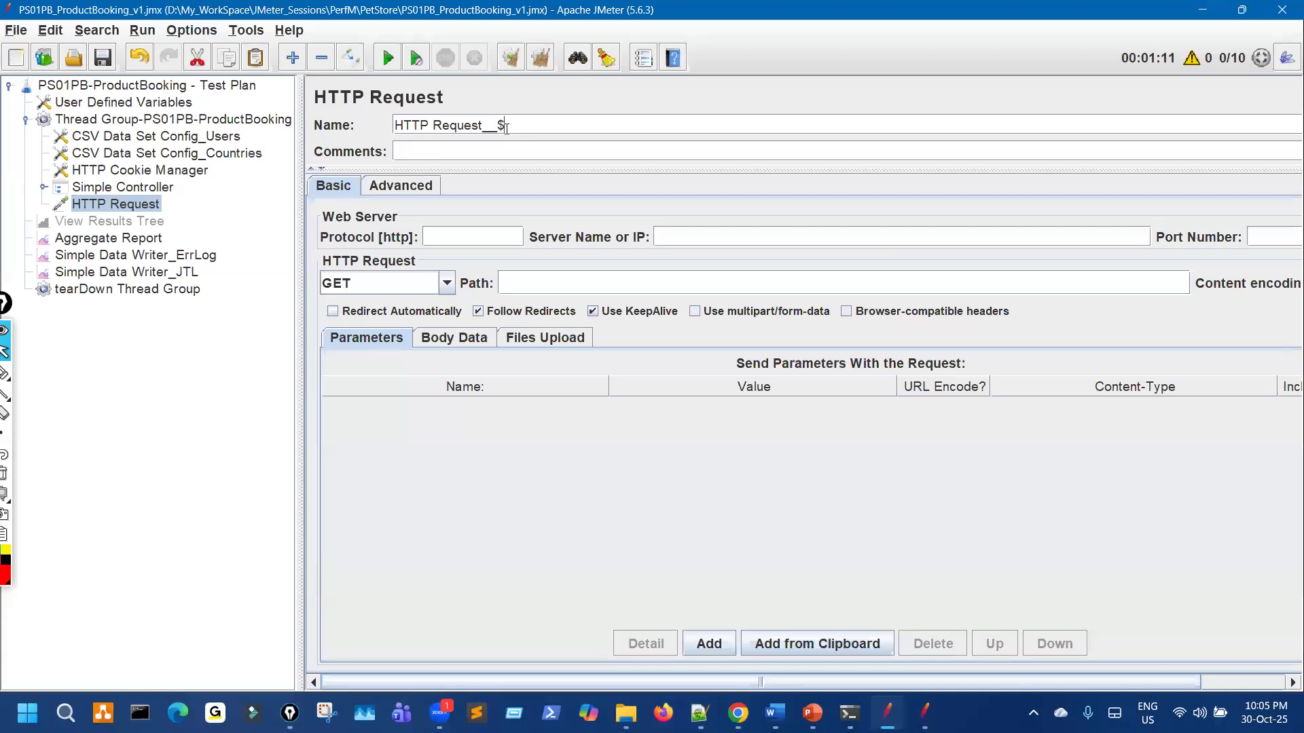
{"action": "type", "text": "${"}
{"action": "key", "text": "ctrl+v"}
{"action": "left_click", "coordinate": [142, 221]}
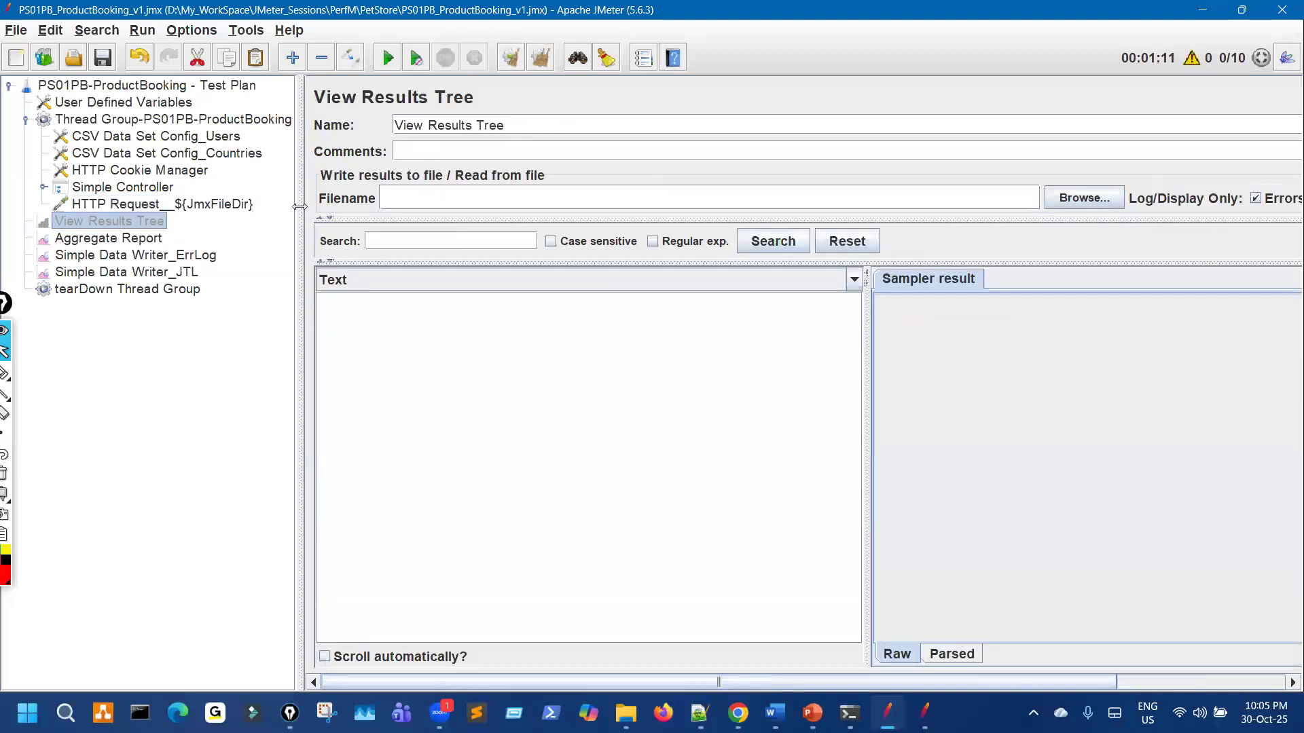
Step: Set Users to 1, disable the Simple Controller, and start the test run
{"action": "left_click", "coordinate": [124, 103]}
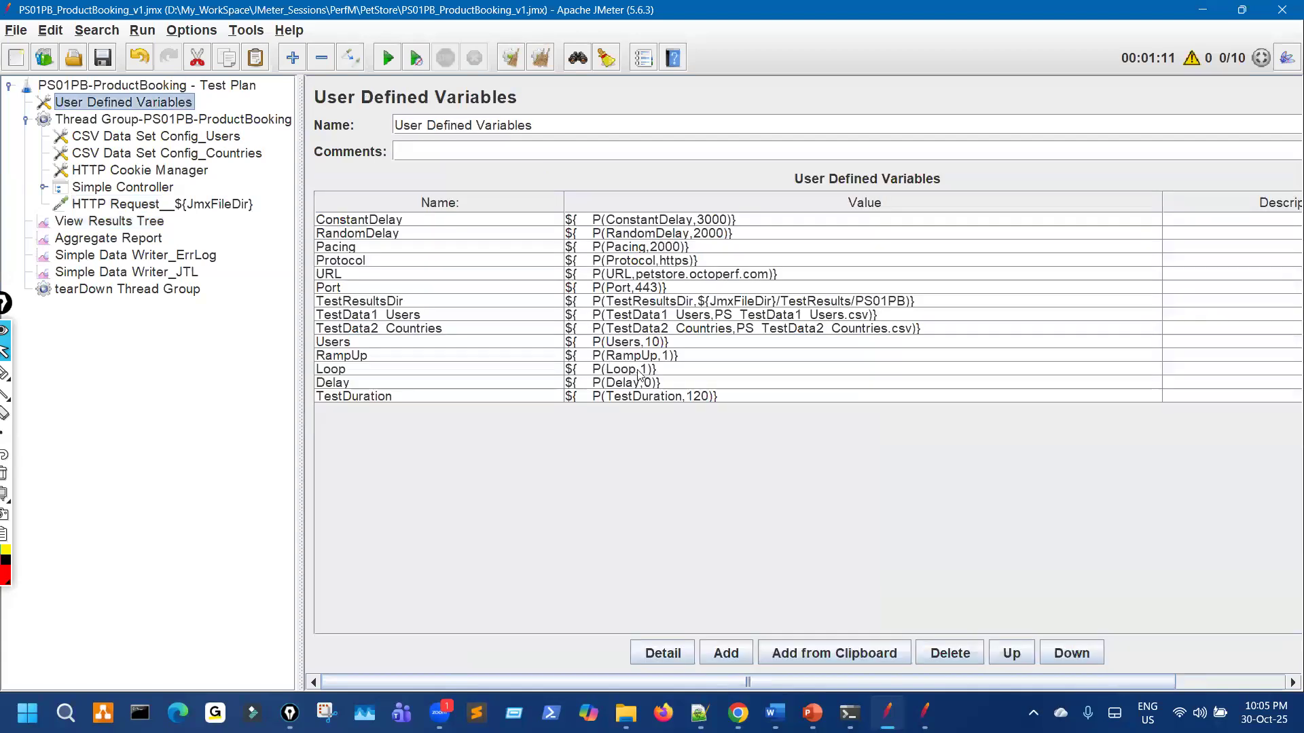
{"action": "left_click", "coordinate": [665, 342]}
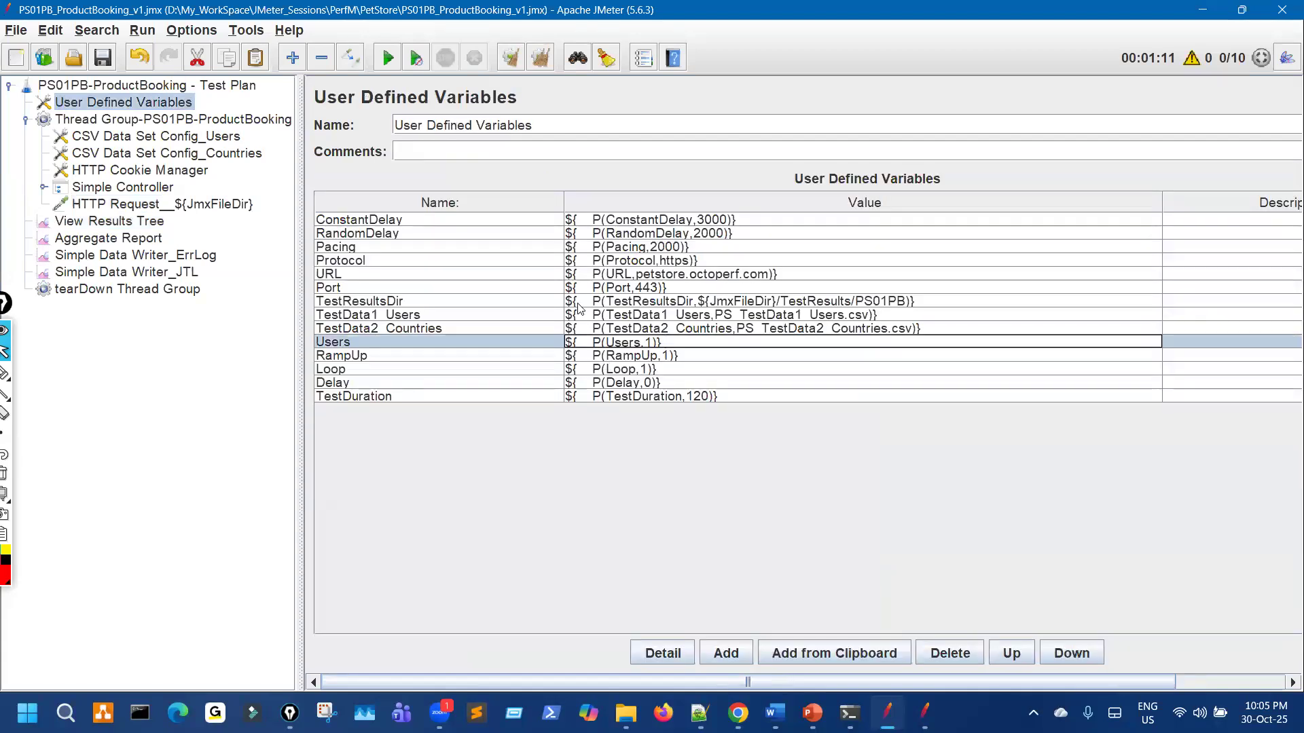
{"action": "left_click", "coordinate": [147, 188]}
{"action": "key", "text": "ctrl+t"}
{"action": "left_click", "coordinate": [185, 203]}
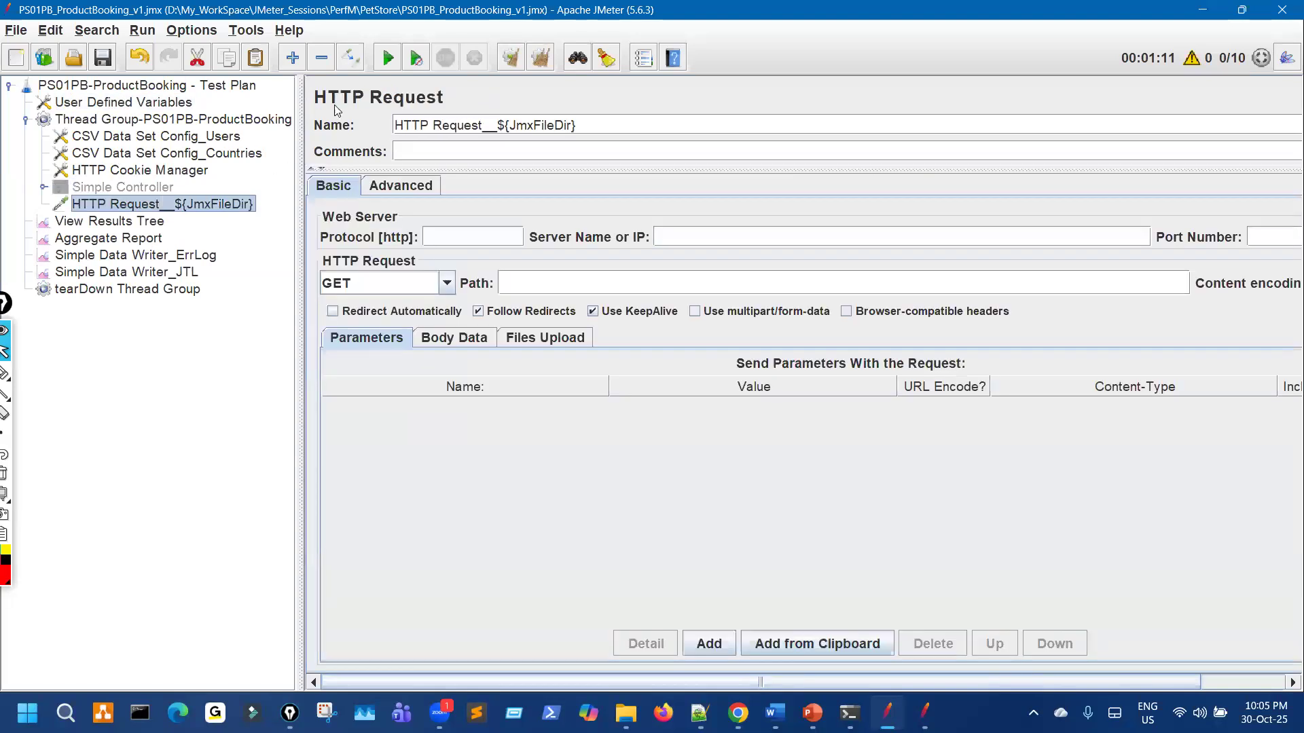
{"action": "left_click", "coordinate": [136, 222]}
{"action": "left_click", "coordinate": [392, 64]}
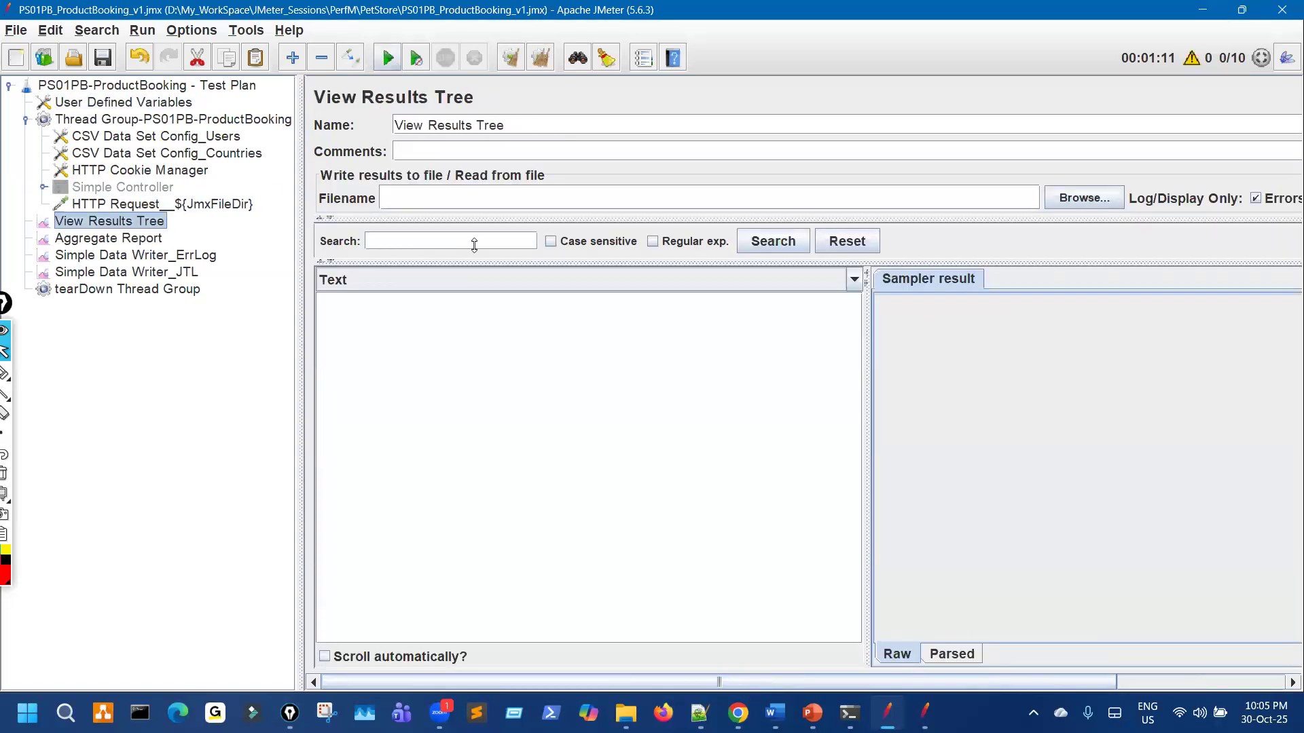
Step: Mark up the resolved JmxFileDir path in the results, then reopen User Defined Variables
{"action": "key", "text": "ctrl+shift+3"}
{"action": "left_click_drag", "start_coordinate": [485, 318], "coordinate": [566, 305]}
{"action": "left_click_drag", "start_coordinate": [546, 358], "coordinate": [623, 377]}
{"action": "left_click_drag", "start_coordinate": [661, 337], "coordinate": [714, 350]}
{"action": "left_click_drag", "start_coordinate": [759, 325], "coordinate": [812, 346]}
{"action": "left_click_drag", "start_coordinate": [673, 406], "coordinate": [791, 371]}
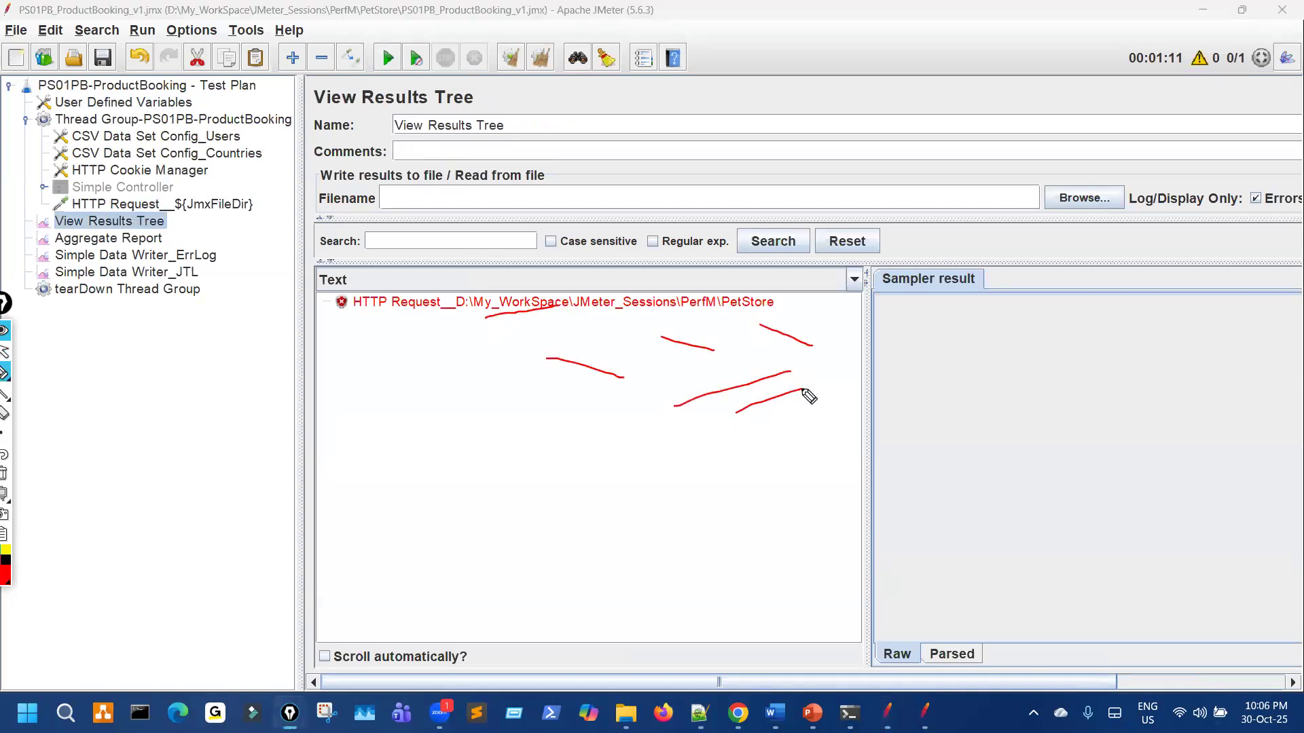
{"action": "key", "text": "ctrl+shift+7"}
{"action": "key", "text": "ctrl+shift+1"}
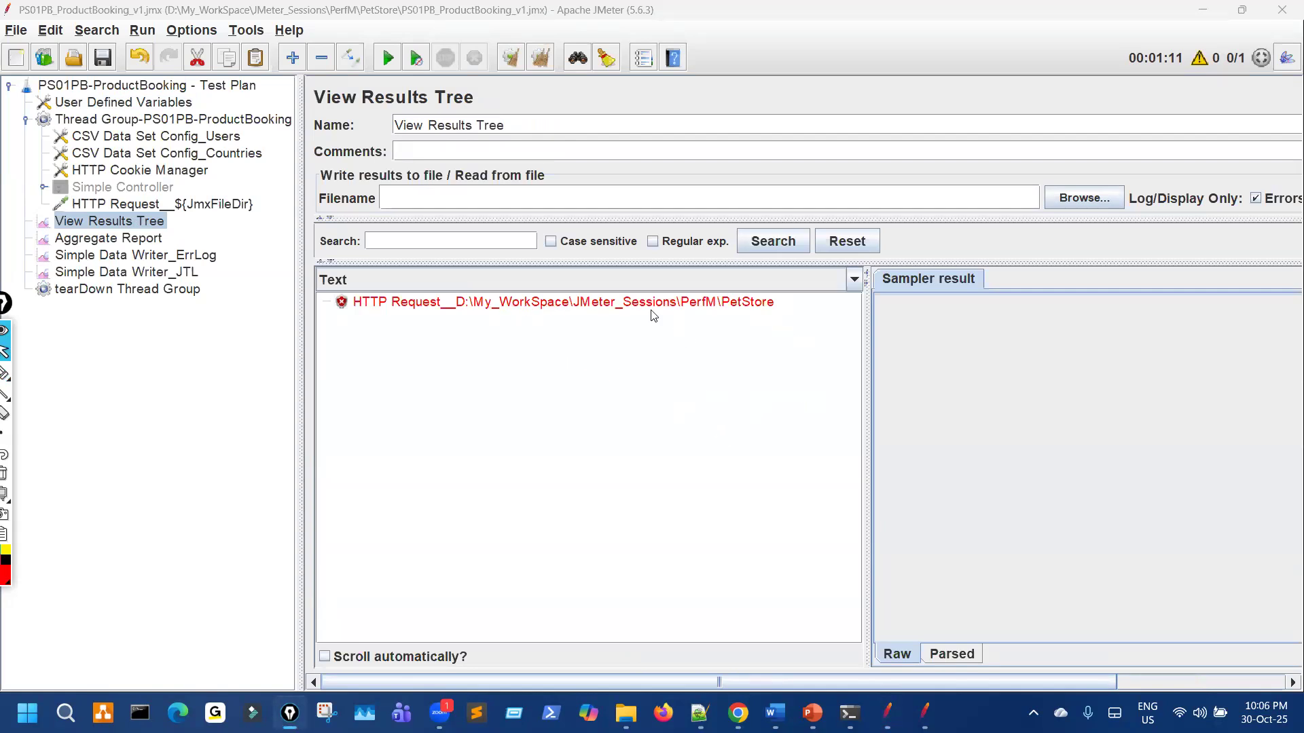
{"action": "key", "text": "ctrl+shift+2"}
{"action": "left_click_drag", "start_coordinate": [638, 361], "coordinate": [707, 409]}
{"action": "left_click_drag", "start_coordinate": [721, 353], "coordinate": [776, 382]}
{"action": "mouse_move", "coordinate": [752, 312]}
{"action": "left_mouse_down"}
{"action": "mouse_move", "coordinate": [786, 310]}
{"action": "mouse_move", "coordinate": [778, 327]}
{"action": "left_mouse_up"}
{"action": "left_click_drag", "start_coordinate": [983, 269], "coordinate": [915, 343]}
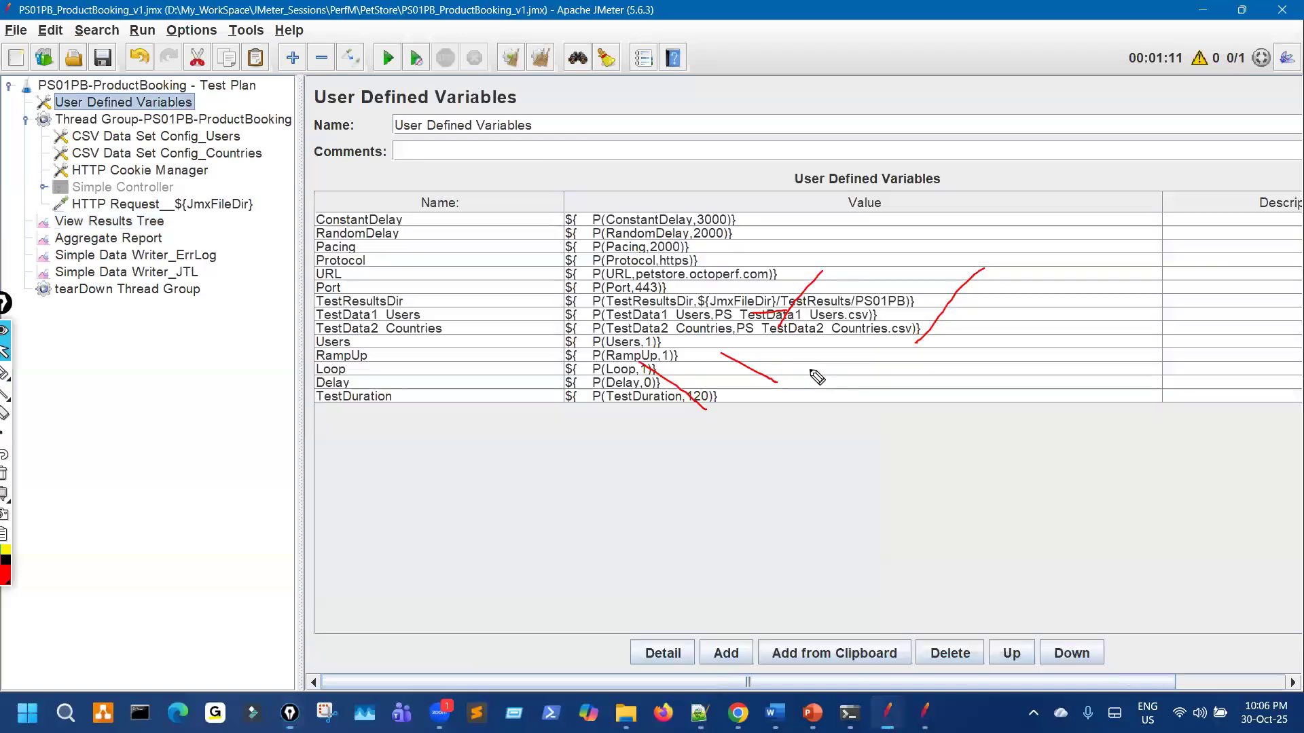
{"action": "left_click", "coordinate": [190, 104]}
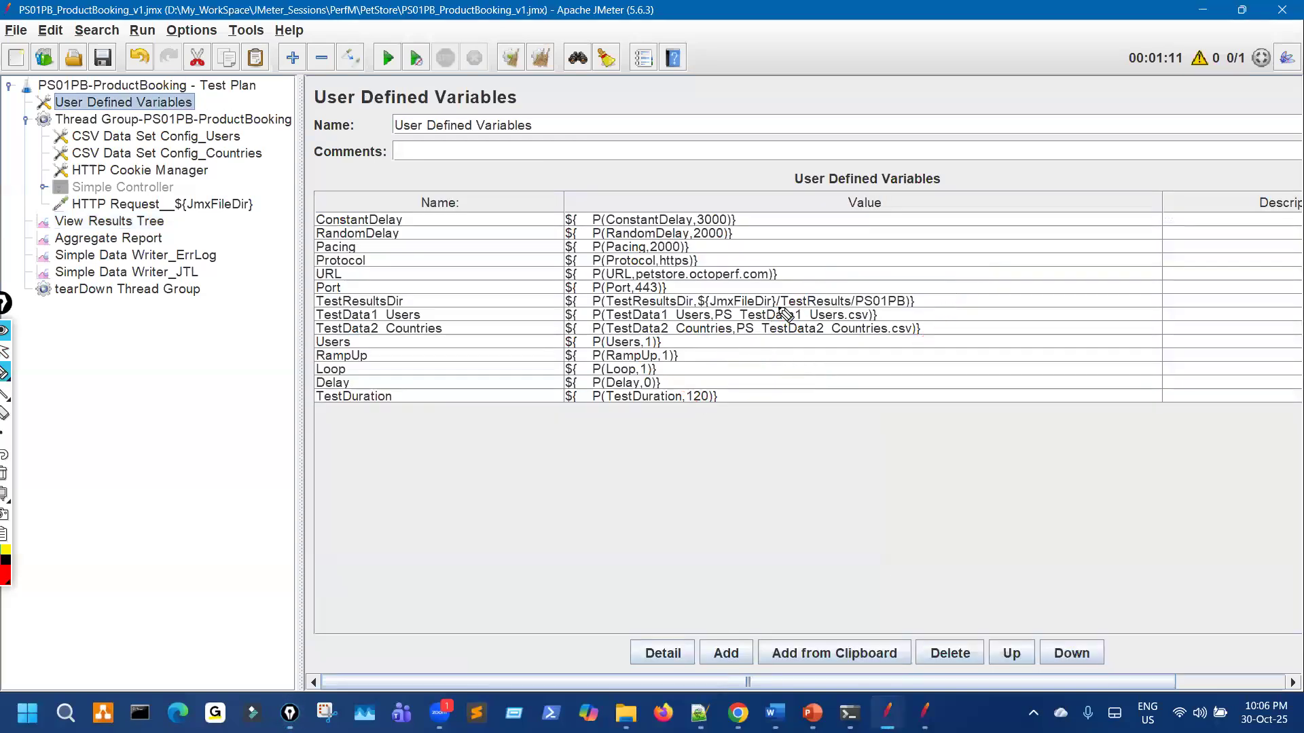
Step: Highlight the time function in the reference ErrLog writer's file name
{"action": "left_click_drag", "start_coordinate": [788, 285], "coordinate": [764, 336]}
{"action": "mouse_move", "coordinate": [871, 277]}
{"action": "left_mouse_down"}
{"action": "mouse_move", "coordinate": [841, 347]}
{"action": "mouse_move", "coordinate": [910, 296]}
{"action": "left_mouse_up"}
{"action": "left_click_drag", "start_coordinate": [910, 376], "coordinate": [824, 499]}
{"action": "left_click_drag", "start_coordinate": [1177, 391], "coordinate": [1126, 466]}
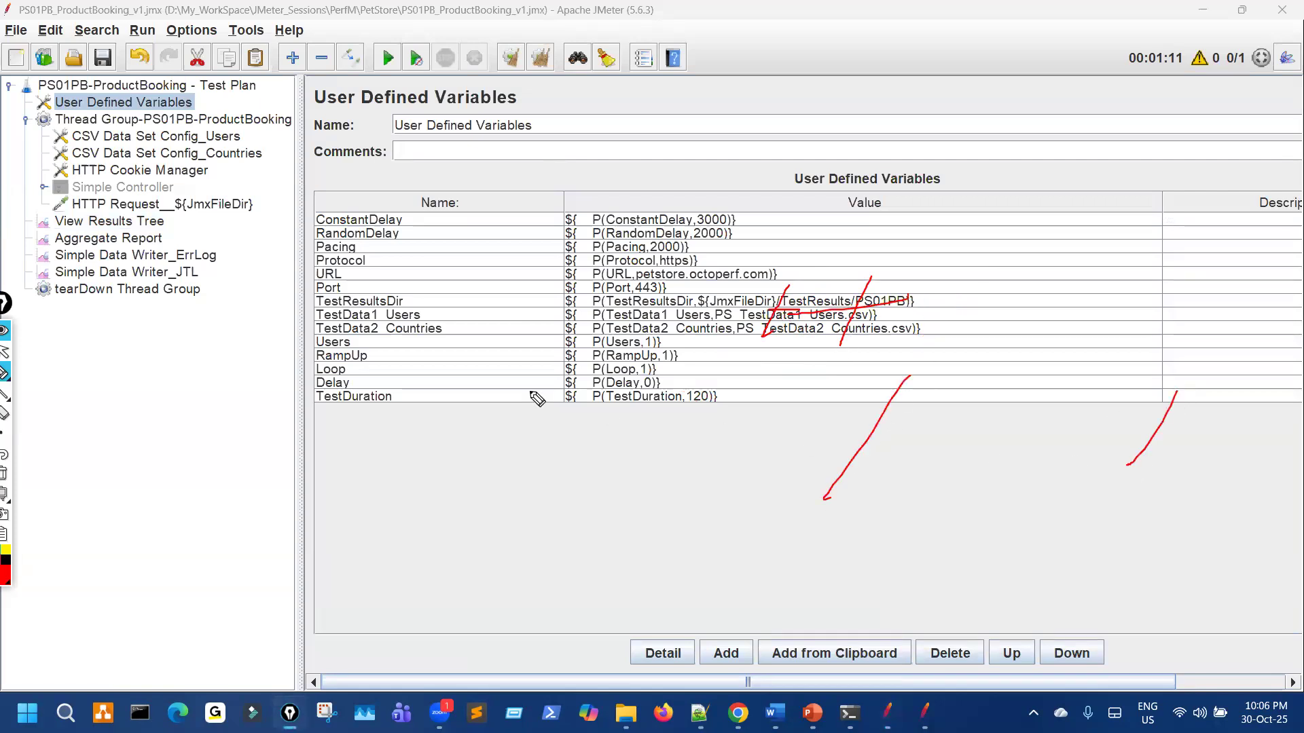
{"action": "left_click", "coordinate": [226, 205]}
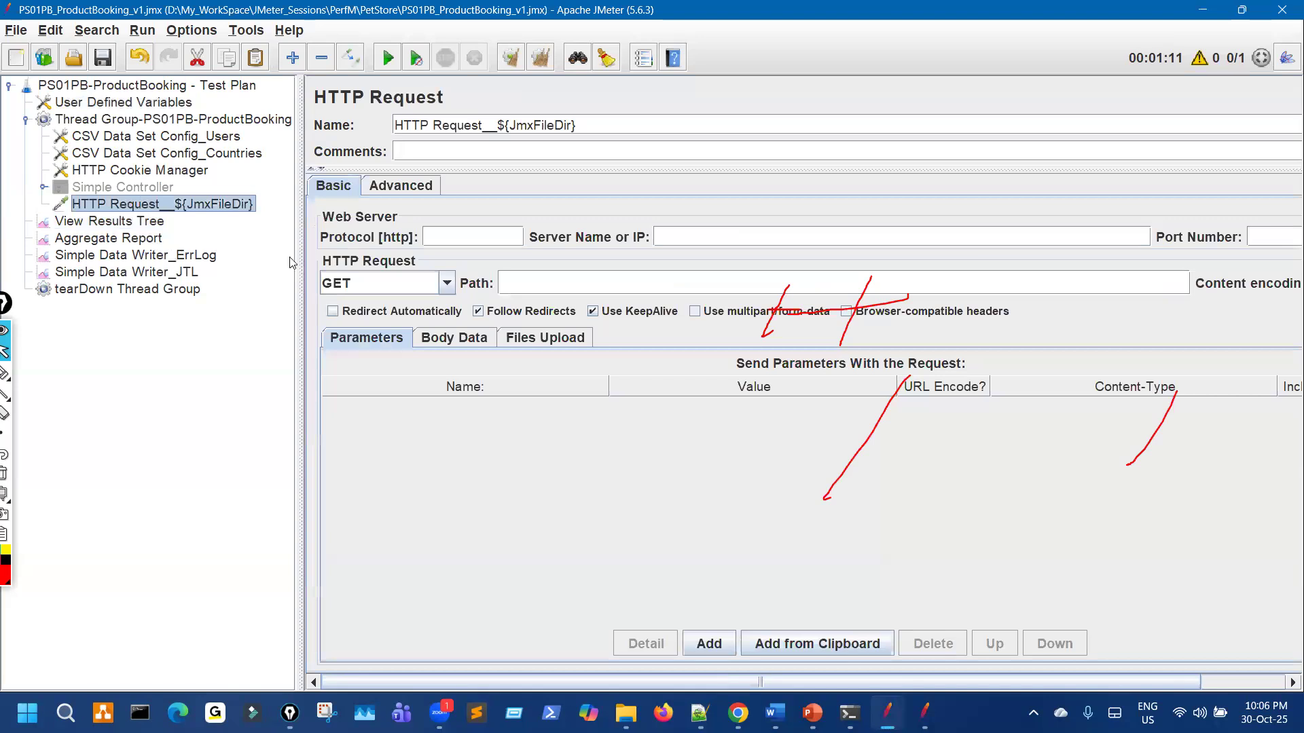
{"action": "left_click", "coordinate": [212, 256]}
{"action": "left_click_drag", "start_coordinate": [367, 198], "coordinate": [410, 197]}
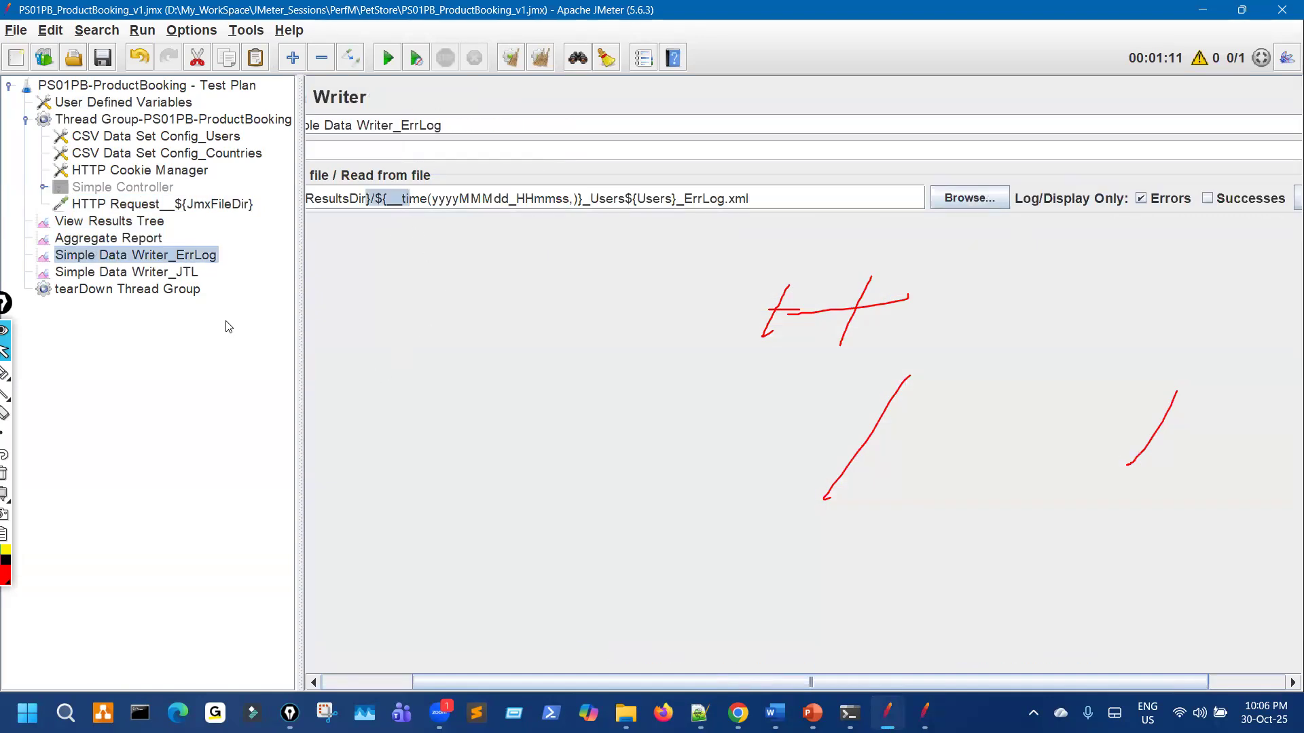
Step: Annotate the ErrLog writer's timestamped ${TIME}_Users${Users}_ErrLog.xml filename settings
{"action": "key", "text": "ctrl+shift+7"}
{"action": "key", "text": "ctrl+shift+3"}
{"action": "left_click_drag", "start_coordinate": [700, 359], "coordinate": [563, 478]}
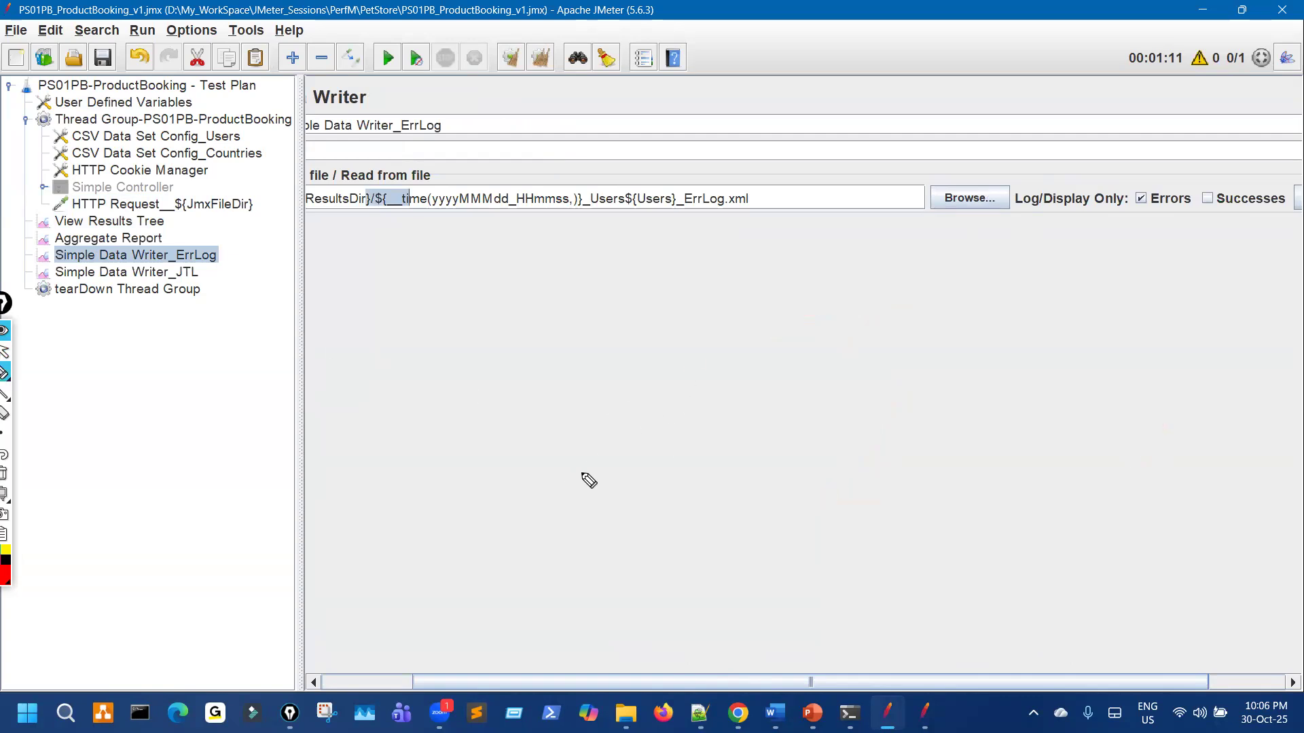
{"action": "left_click_drag", "start_coordinate": [990, 393], "coordinate": [857, 499]}
{"action": "left_click_drag", "start_coordinate": [671, 421], "coordinate": [1107, 635]}
{"action": "left_click_drag", "start_coordinate": [859, 413], "coordinate": [1148, 599]}
{"action": "left_click_drag", "start_coordinate": [608, 294], "coordinate": [437, 456]}
{"action": "left_click_drag", "start_coordinate": [666, 320], "coordinate": [564, 403]}
{"action": "key", "text": "ctrl+shift+7"}
{"action": "key", "text": "ctrl+shift+1"}
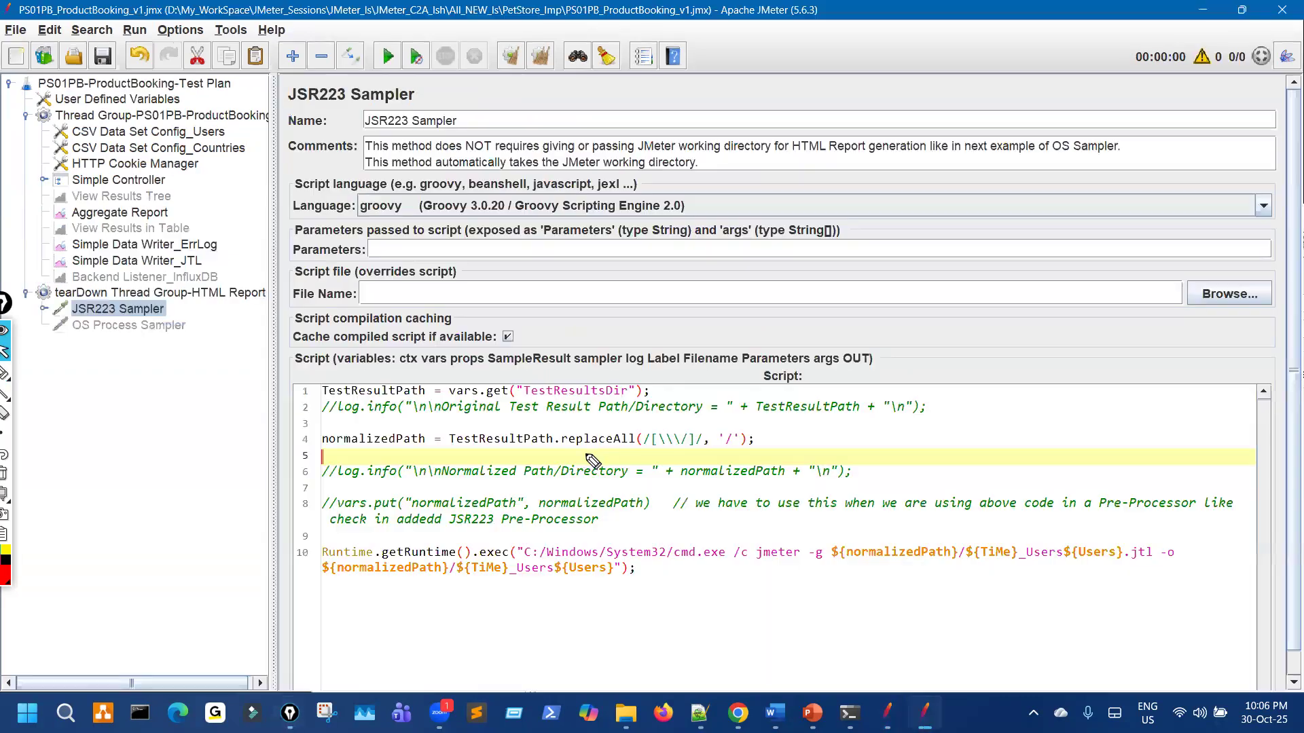
{"action": "key", "text": "ctrl+shift+3"}
{"action": "mouse_move", "coordinate": [584, 453]}
{"action": "left_mouse_down"}
{"action": "mouse_move", "coordinate": [678, 455]}
{"action": "mouse_move", "coordinate": [663, 421]}
{"action": "mouse_move", "coordinate": [679, 445]}
{"action": "mouse_move", "coordinate": [574, 461]}
{"action": "left_mouse_up"}
{"action": "mouse_move", "coordinate": [677, 425]}
{"action": "left_mouse_down"}
{"action": "mouse_move", "coordinate": [691, 440]}
{"action": "mouse_move", "coordinate": [679, 424]}
{"action": "left_mouse_up"}
{"action": "mouse_move", "coordinate": [706, 246]}
{"action": "left_mouse_down"}
{"action": "mouse_move", "coordinate": [841, 321]}
{"action": "mouse_move", "coordinate": [1037, 182]}
{"action": "left_mouse_up"}
{"action": "mouse_move", "coordinate": [776, 170]}
{"action": "left_mouse_down"}
{"action": "mouse_move", "coordinate": [883, 340]}
{"action": "mouse_move", "coordinate": [807, 254]}
{"action": "left_mouse_up"}
{"action": "left_click_drag", "start_coordinate": [511, 407], "coordinate": [590, 405]}
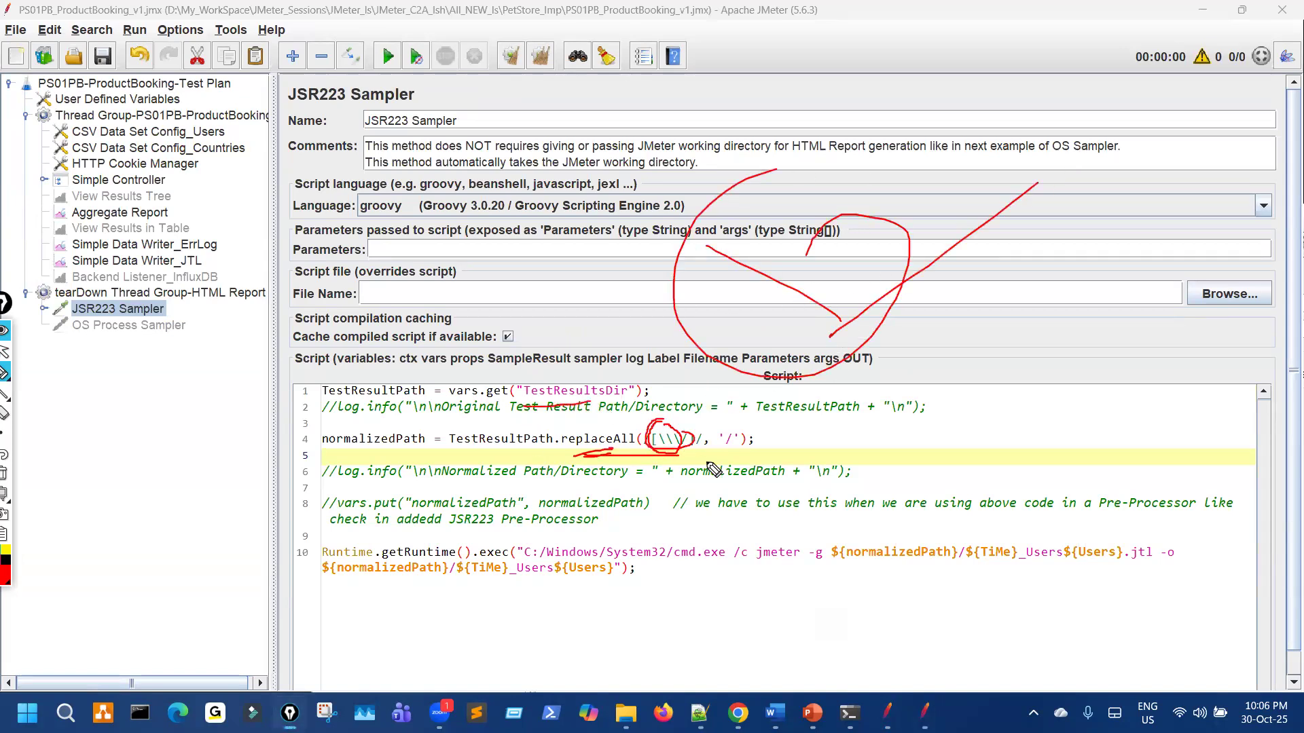
{"action": "left_click_drag", "start_coordinate": [732, 428], "coordinate": [701, 466]}
{"action": "key", "text": "ctrl+shift+c"}
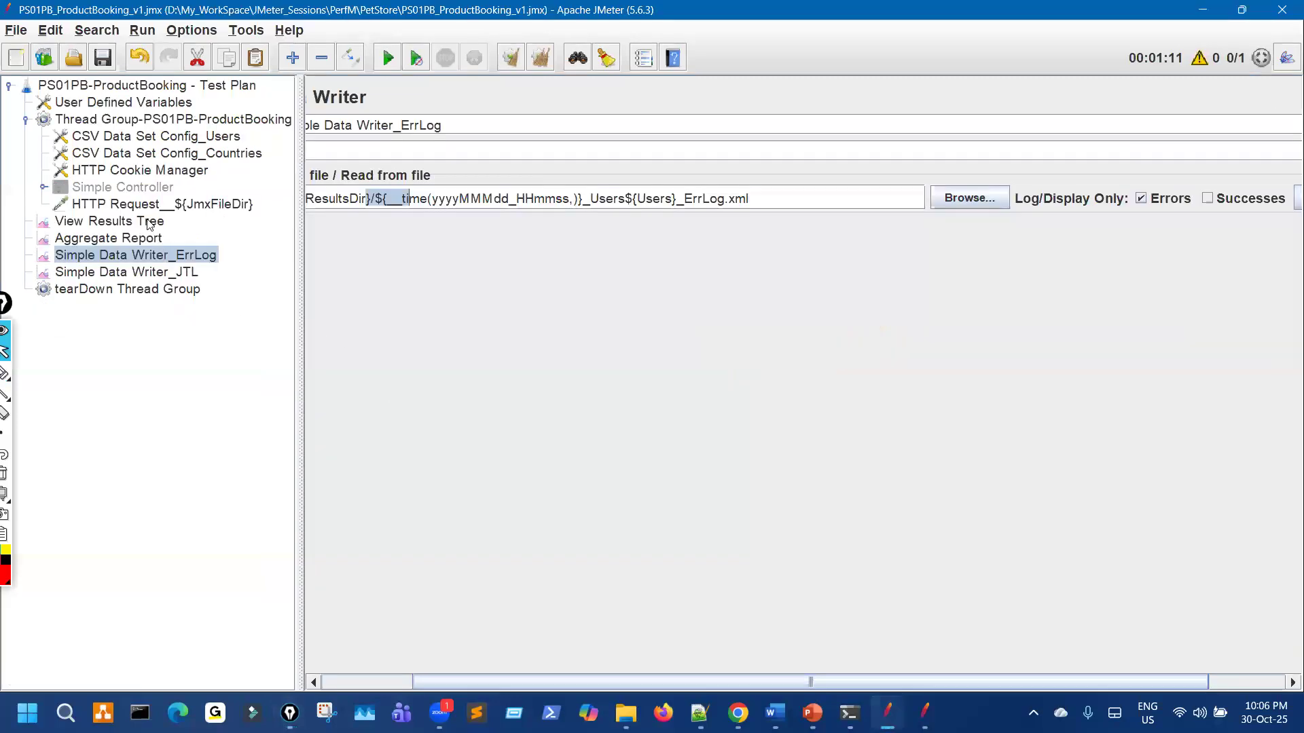
Step: Annotate the View Results Tree output and the tearDown JSR223 Sampler's report script
{"action": "left_click", "coordinate": [149, 224]}
{"action": "key", "text": "ctrl+shift+p"}
{"action": "left_click_drag", "start_coordinate": [464, 288], "coordinate": [516, 341]}
{"action": "left_click_drag", "start_coordinate": [545, 282], "coordinate": [582, 316]}
{"action": "left_click_drag", "start_coordinate": [608, 375], "coordinate": [480, 465]}
{"action": "left_click_drag", "start_coordinate": [754, 397], "coordinate": [674, 457]}
{"action": "left_click_drag", "start_coordinate": [962, 392], "coordinate": [889, 469]}
{"action": "left_click_drag", "start_coordinate": [508, 262], "coordinate": [617, 307]}
{"action": "left_click_drag", "start_coordinate": [758, 133], "coordinate": [874, 235]}
{"action": "left_click_drag", "start_coordinate": [892, 144], "coordinate": [1018, 175]}
{"action": "left_click_drag", "start_coordinate": [1046, 141], "coordinate": [1068, 180]}
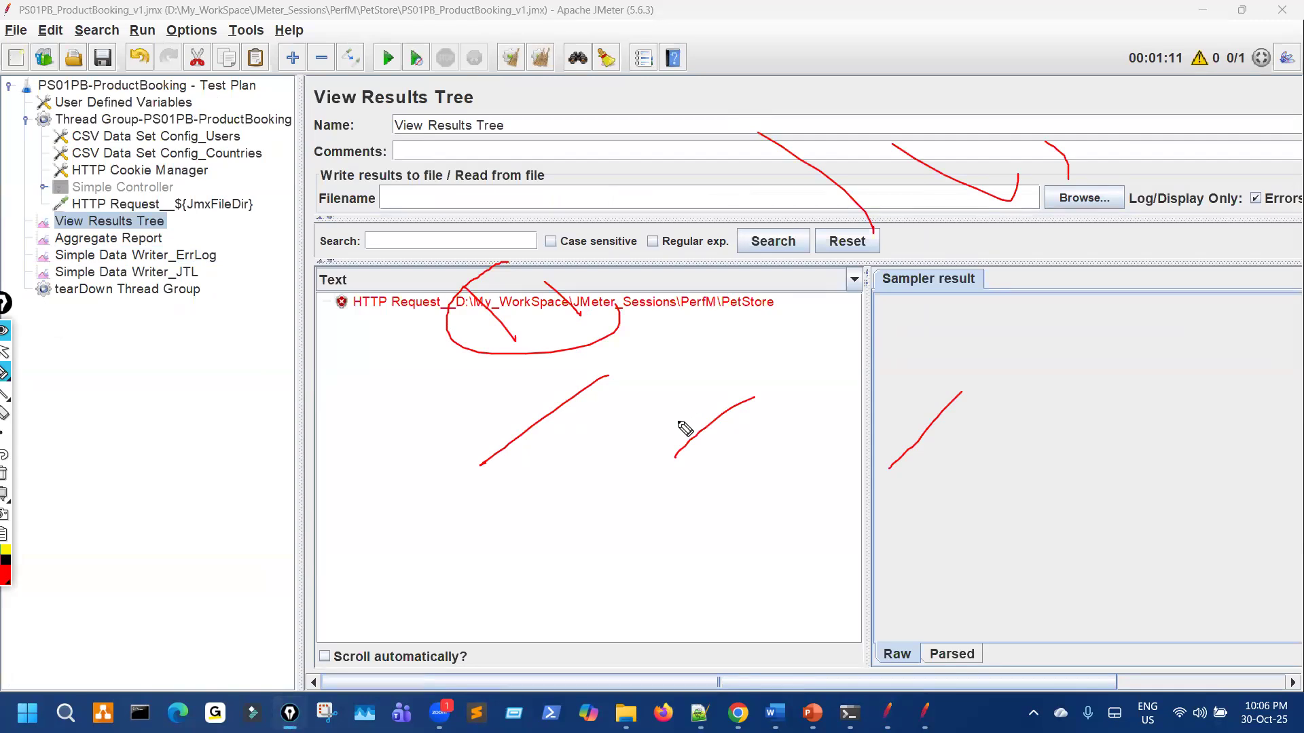
{"action": "key", "text": "ctrl+shift+7"}
{"action": "key", "text": "ctrl+shift+2"}
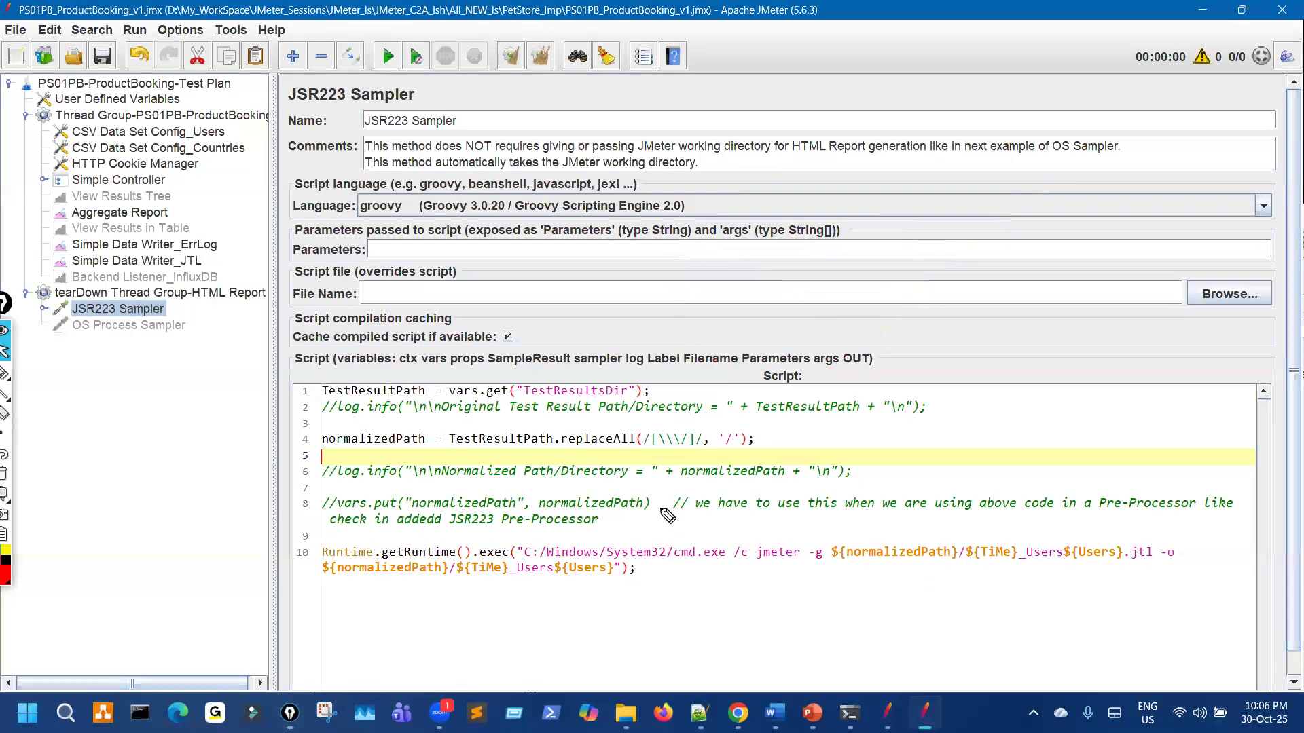
{"action": "left_click_drag", "start_coordinate": [614, 459], "coordinate": [633, 449]}
{"action": "key", "text": "ctrl+shift+7"}
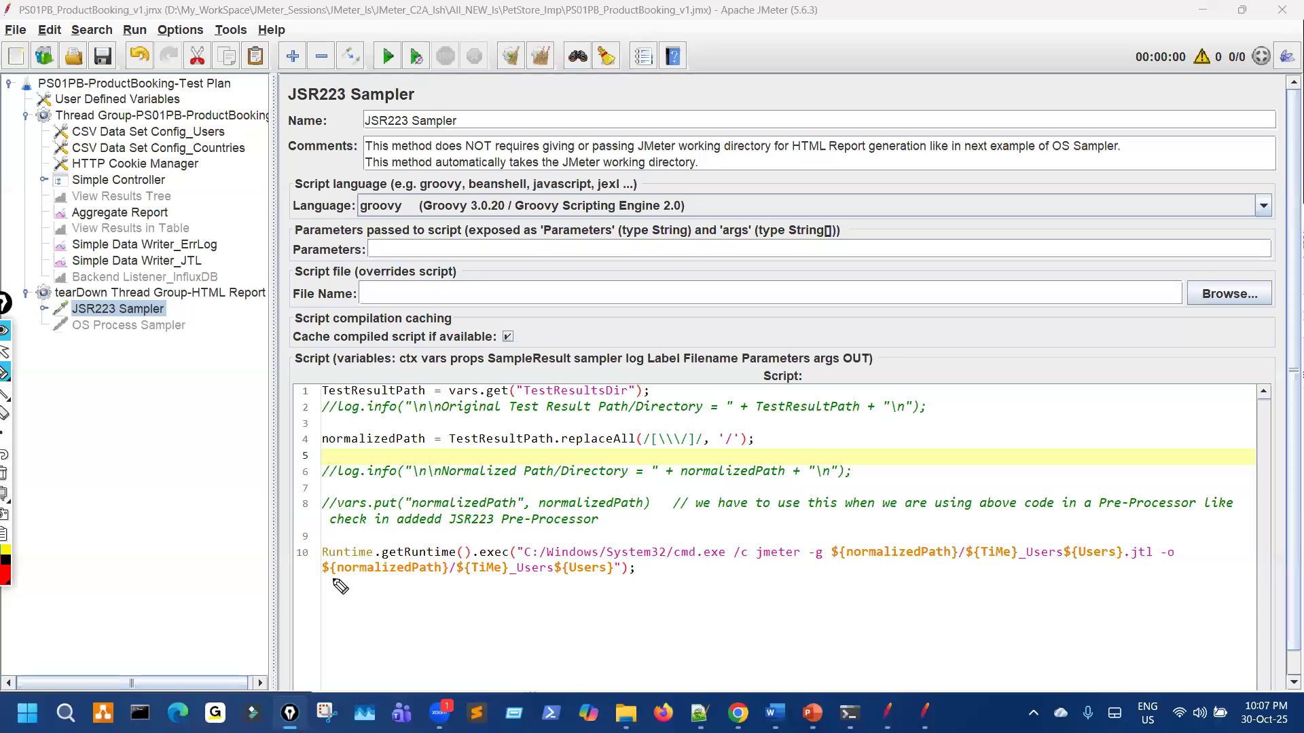
Step: Mark up the script's jmeter -g command on ${TiMe}_Users${Users}.jtl, then view Simple Data Writer_JTL
{"action": "mouse_move", "coordinate": [307, 548]}
{"action": "left_mouse_down"}
{"action": "mouse_move", "coordinate": [326, 536]}
{"action": "mouse_move", "coordinate": [454, 561]}
{"action": "mouse_move", "coordinate": [668, 559]}
{"action": "left_mouse_up"}
{"action": "mouse_move", "coordinate": [707, 607]}
{"action": "left_mouse_down"}
{"action": "mouse_move", "coordinate": [688, 580]}
{"action": "mouse_move", "coordinate": [703, 562]}
{"action": "left_mouse_up"}
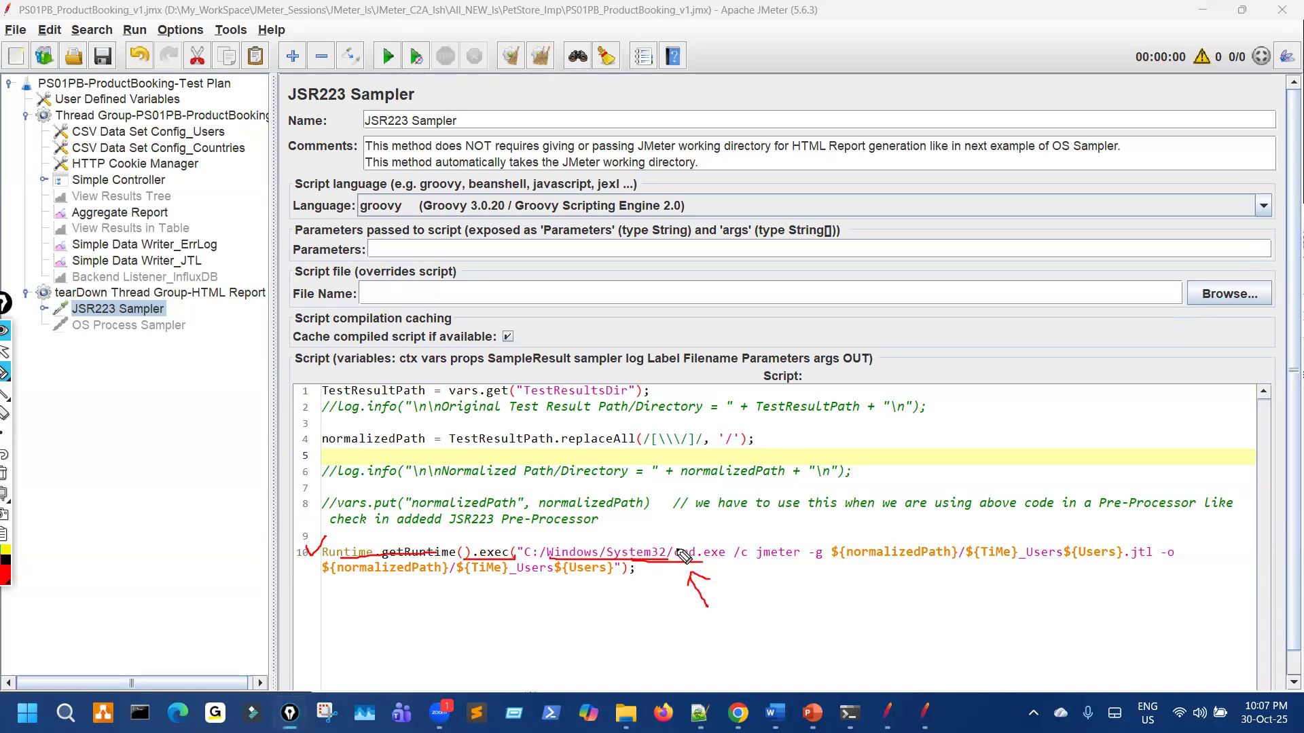
{"action": "left_click_drag", "start_coordinate": [675, 526], "coordinate": [673, 536]}
{"action": "left_click_drag", "start_coordinate": [772, 567], "coordinate": [831, 565]}
{"action": "mouse_move", "coordinate": [398, 422]}
{"action": "left_mouse_down"}
{"action": "mouse_move", "coordinate": [408, 440]}
{"action": "mouse_move", "coordinate": [393, 421]}
{"action": "left_mouse_up"}
{"action": "mouse_move", "coordinate": [893, 574]}
{"action": "left_mouse_down"}
{"action": "mouse_move", "coordinate": [1162, 572]}
{"action": "mouse_move", "coordinate": [1148, 537]}
{"action": "mouse_move", "coordinate": [968, 544]}
{"action": "mouse_move", "coordinate": [966, 572]}
{"action": "left_mouse_up"}
{"action": "left_click_drag", "start_coordinate": [1187, 562], "coordinate": [1176, 564]}
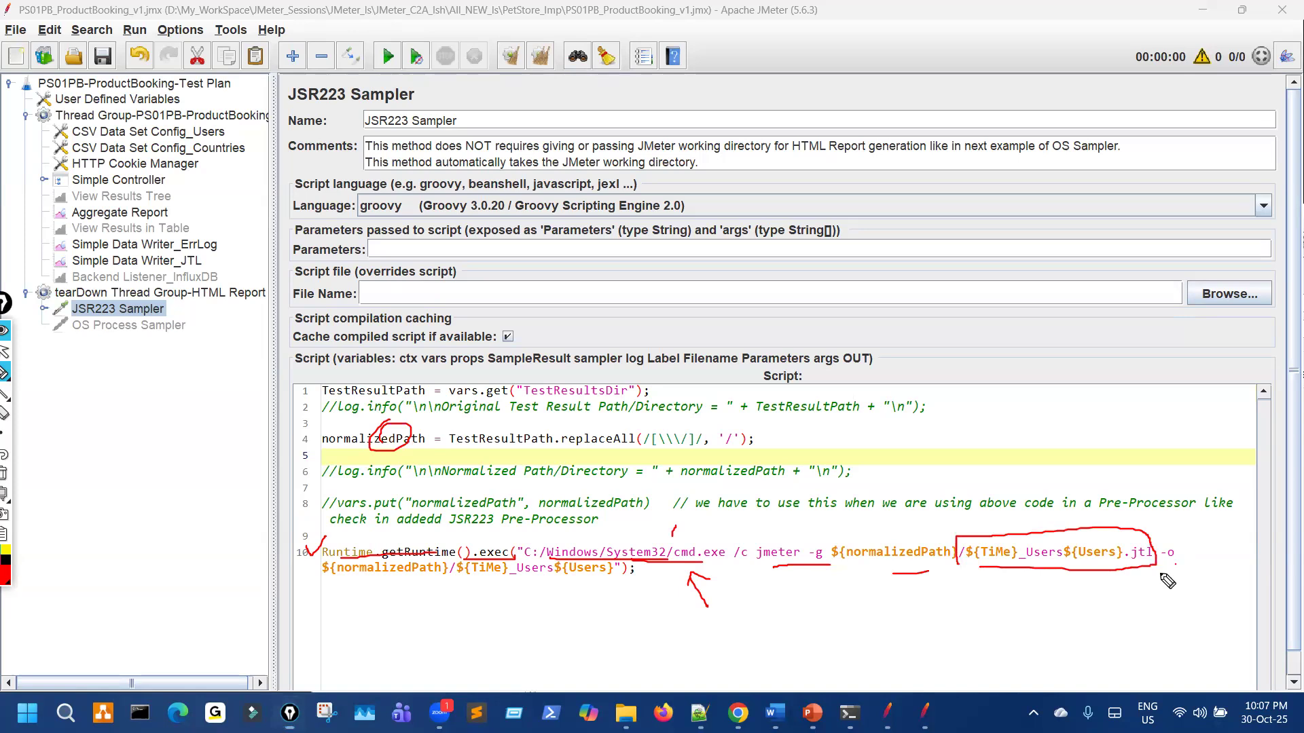
{"action": "left_click_drag", "start_coordinate": [391, 593], "coordinate": [548, 589]}
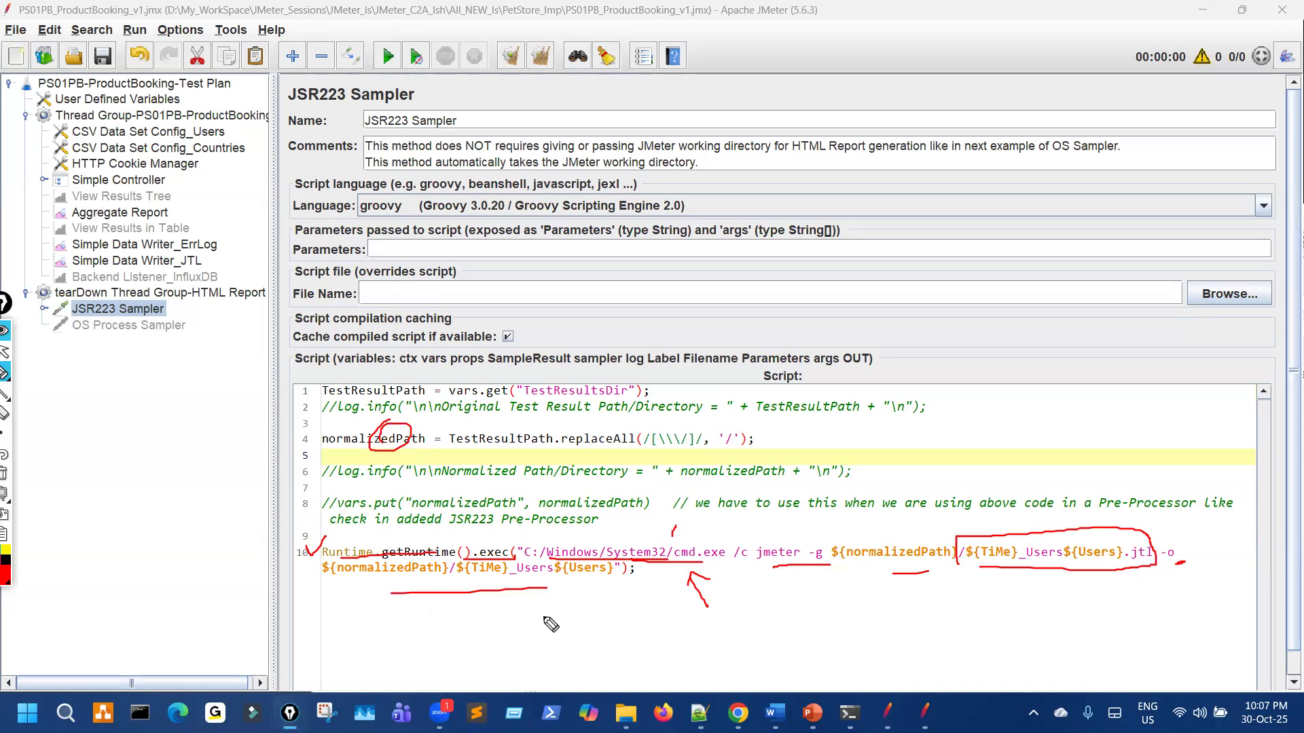
{"action": "key", "text": "ctrl+shift+c"}
{"action": "left_click_drag", "start_coordinate": [987, 582], "coordinate": [1117, 568]}
{"action": "key", "text": "ctrl+shift+2"}
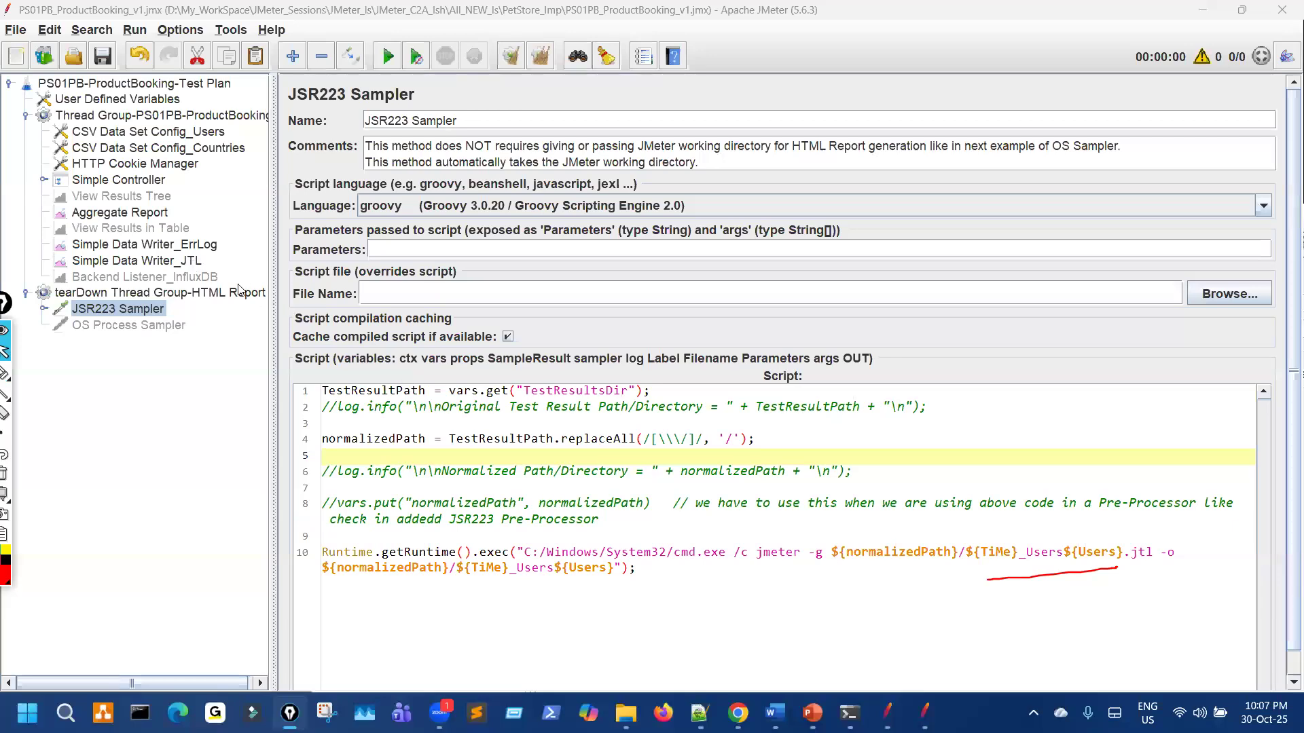
{"action": "left_click", "coordinate": [157, 261]}
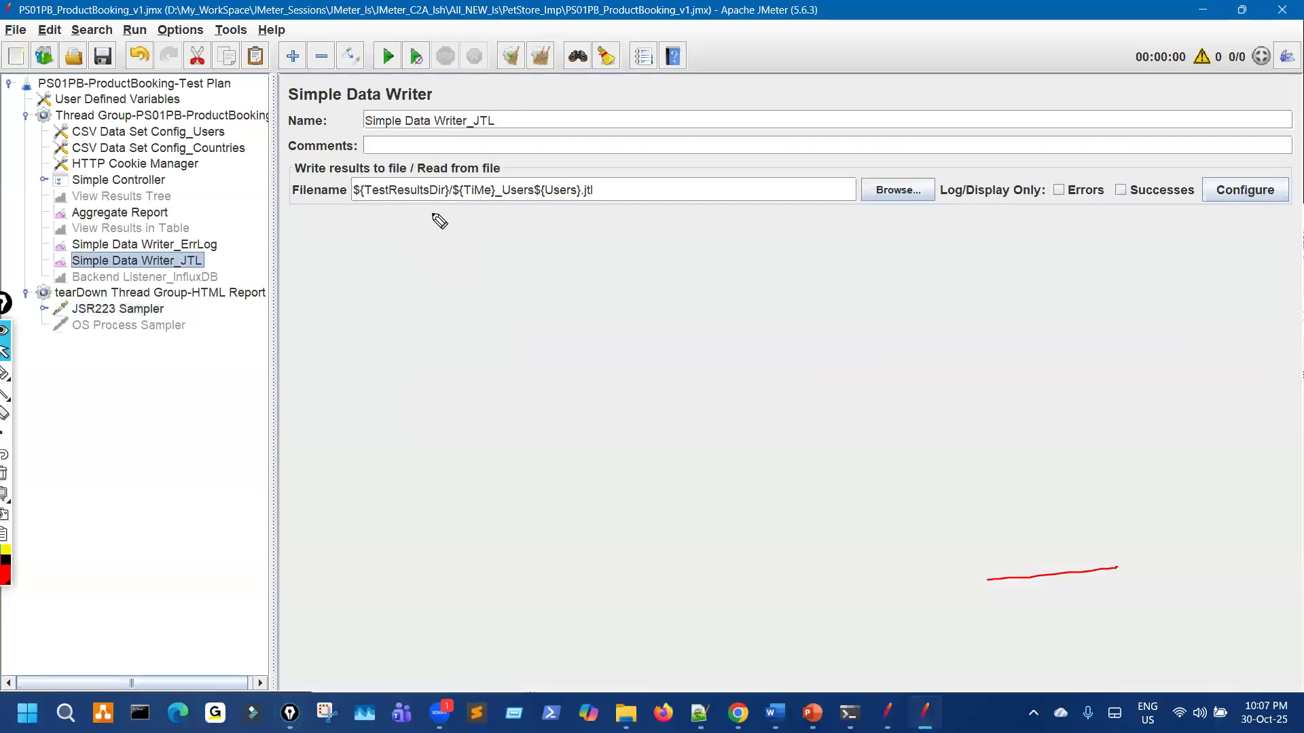
Step: Clear the annotations on the finished plan and switch to the working PetStore plan
{"action": "left_click_drag", "start_coordinate": [434, 212], "coordinate": [597, 204]}
{"action": "key", "text": "ctrl+shift+c"}
{"action": "key", "text": "ctrl+shift+2"}
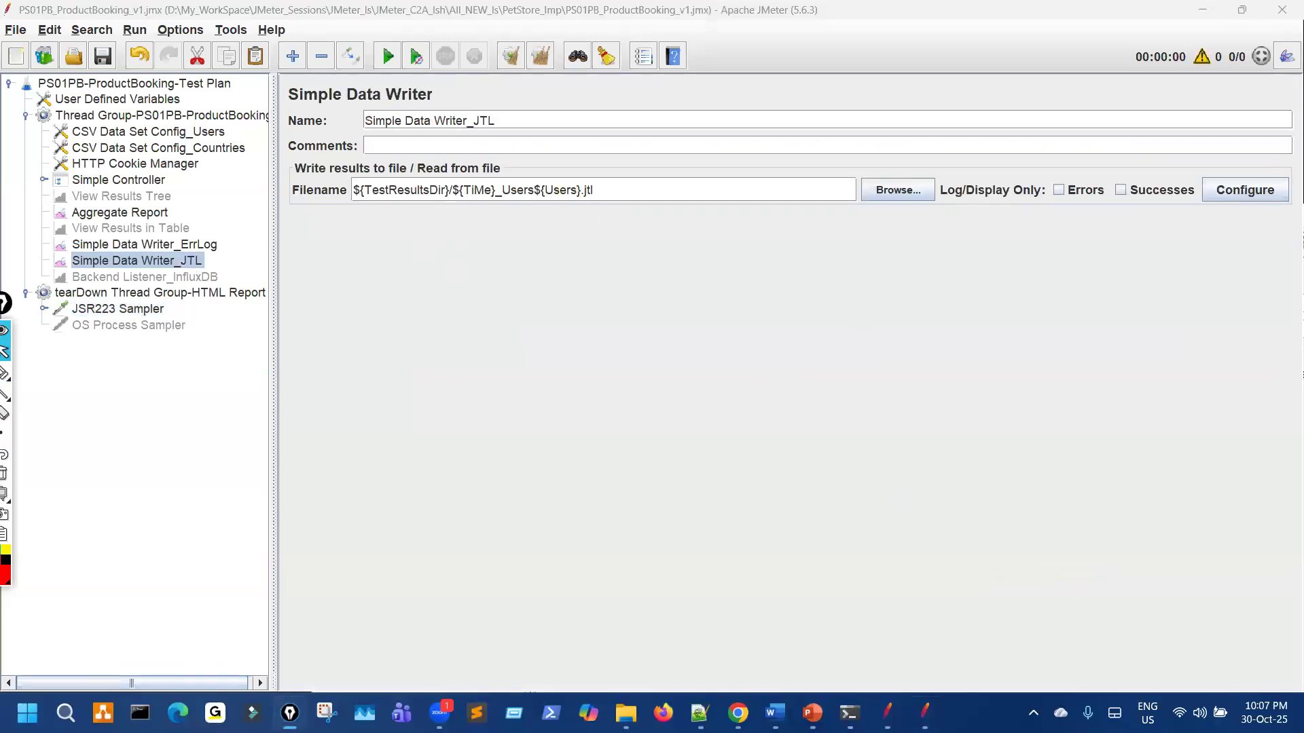
{"action": "left_click", "coordinate": [369, 324]}
{"action": "left_click", "coordinate": [883, 708]}
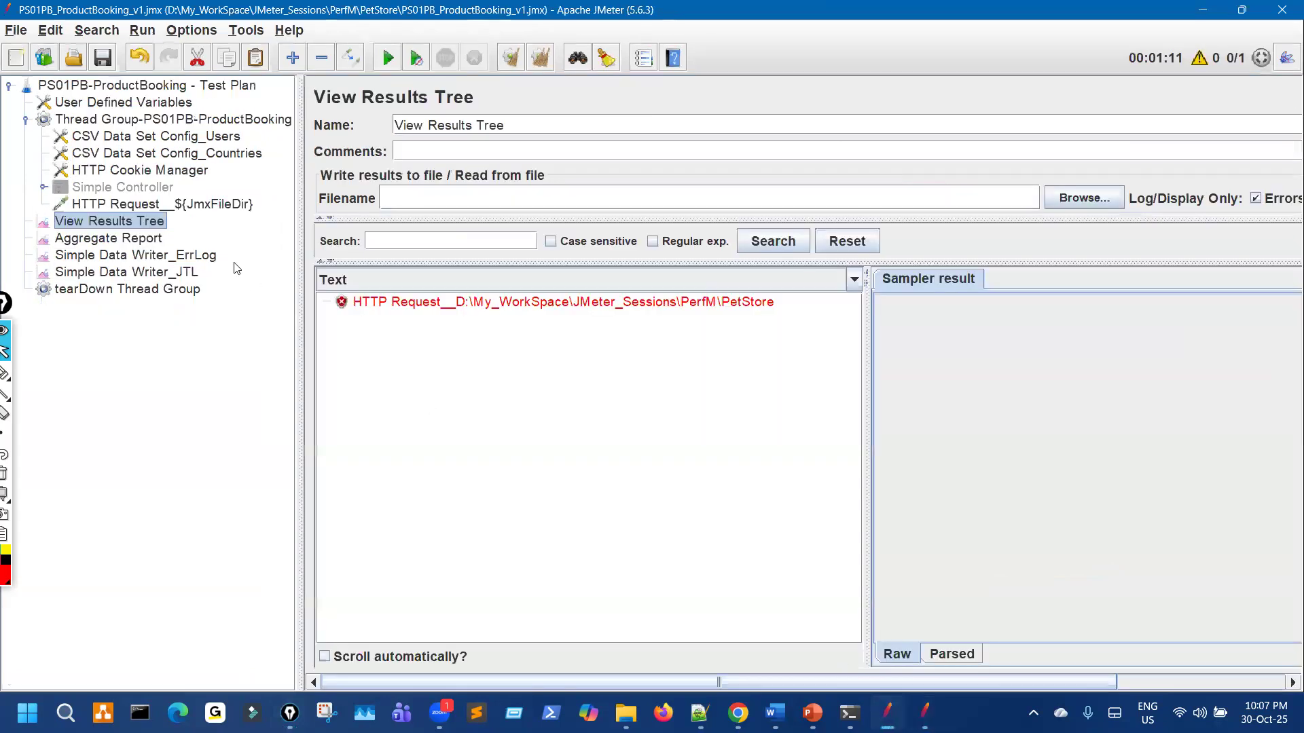
Step: Show the Simple Data Writer_ErrLog settings and mark its file name
{"action": "left_click", "coordinate": [155, 264]}
{"action": "key", "text": "ctrl+shift+1"}
{"action": "left_click_drag", "start_coordinate": [388, 216], "coordinate": [694, 215]}
{"action": "key", "text": "ctrl+shift+1"}
Step: Show Simple Data Writer_JTL and highlight its file name built with the inline __time function
{"action": "left_click", "coordinate": [197, 273]}
{"action": "key", "text": "ctrl+shift+1"}
{"action": "mouse_move", "coordinate": [499, 216]}
{"action": "left_mouse_down"}
{"action": "mouse_move", "coordinate": [713, 207]}
{"action": "mouse_move", "coordinate": [562, 182]}
{"action": "mouse_move", "coordinate": [504, 190]}
{"action": "mouse_move", "coordinate": [498, 216]}
{"action": "left_mouse_up"}
{"action": "left_click_drag", "start_coordinate": [650, 228], "coordinate": [801, 221]}
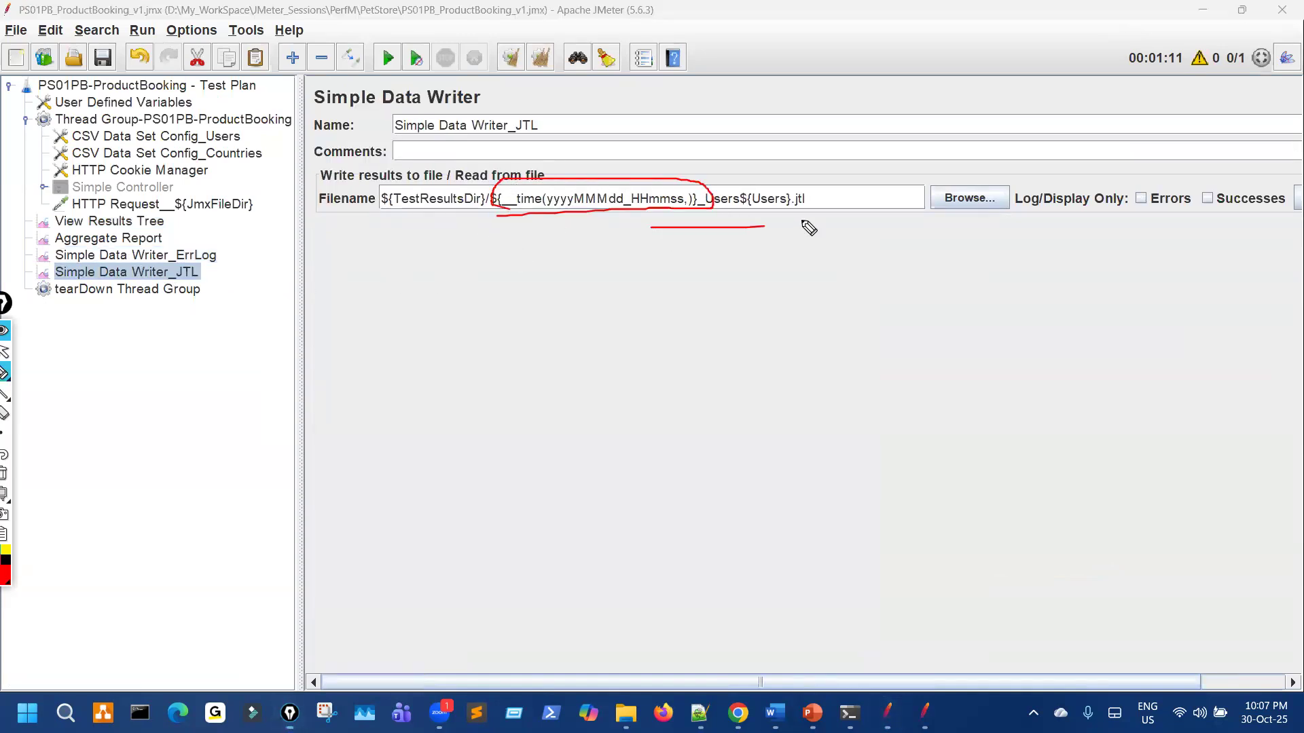
{"action": "left_click_drag", "start_coordinate": [514, 220], "coordinate": [586, 220]}
{"action": "mouse_move", "coordinate": [804, 227]}
{"action": "left_mouse_down"}
{"action": "mouse_move", "coordinate": [728, 175]}
{"action": "mouse_move", "coordinate": [591, 178]}
{"action": "left_mouse_up"}
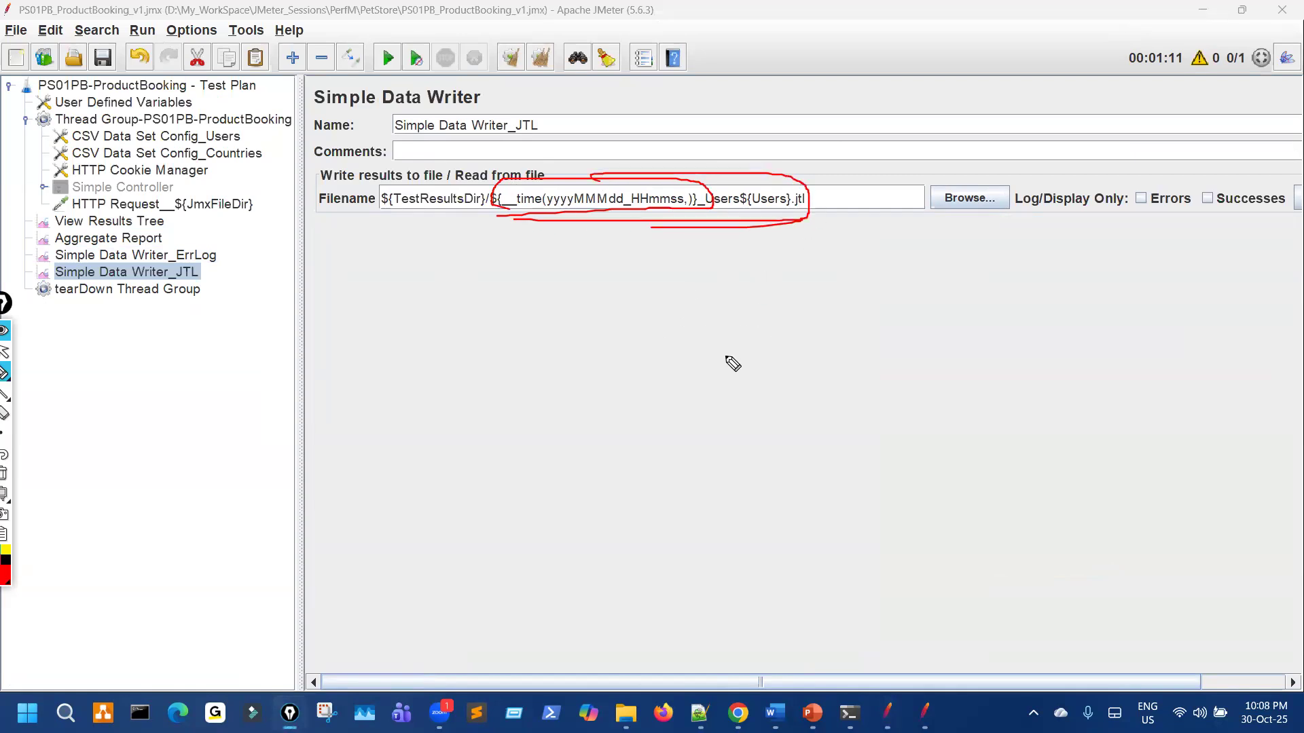
{"action": "mouse_move", "coordinate": [603, 399]}
{"action": "left_mouse_down"}
{"action": "mouse_move", "coordinate": [656, 382]}
{"action": "mouse_move", "coordinate": [675, 398]}
{"action": "left_mouse_up"}
{"action": "left_click_drag", "start_coordinate": [773, 267], "coordinate": [786, 328]}
{"action": "left_click_drag", "start_coordinate": [874, 396], "coordinate": [895, 393]}
{"action": "left_click_drag", "start_coordinate": [1029, 382], "coordinate": [997, 364]}
{"action": "left_click_drag", "start_coordinate": [531, 229], "coordinate": [647, 222]}
{"action": "key", "text": "ctrl+shift+7"}
{"action": "left_click_drag", "start_coordinate": [508, 224], "coordinate": [672, 216]}
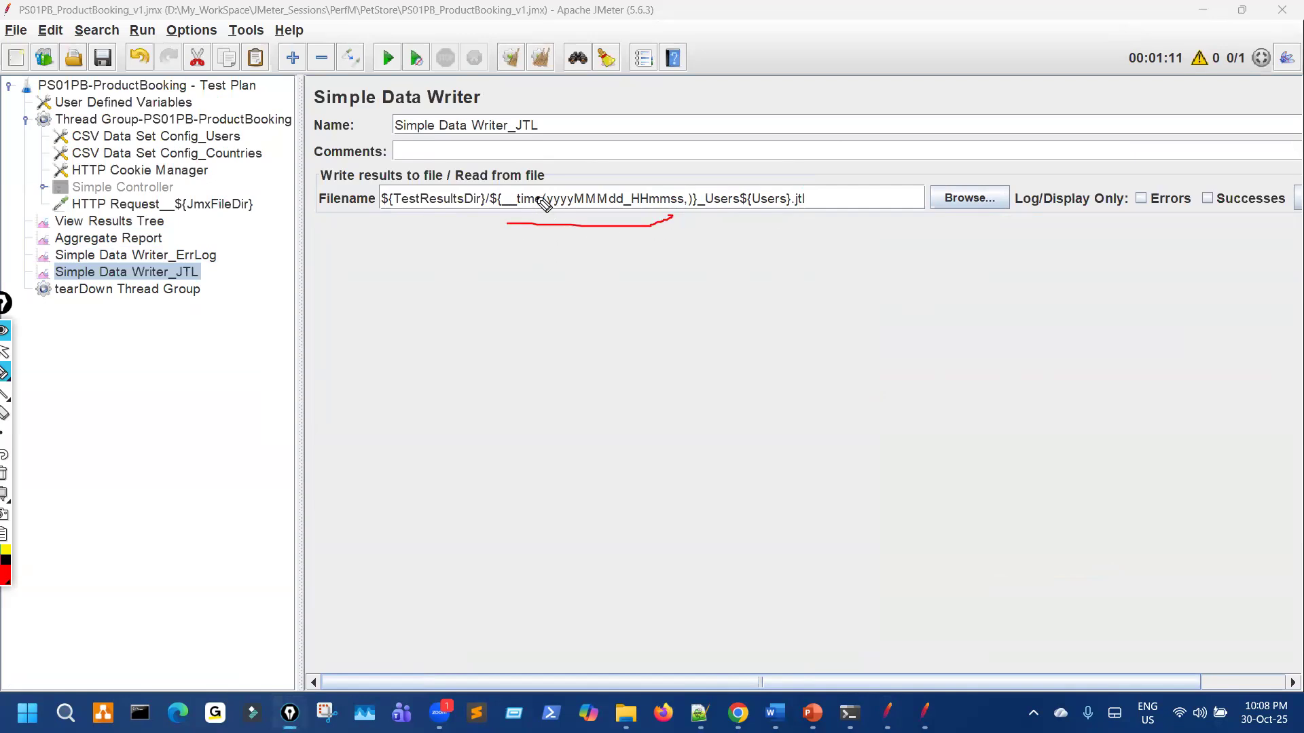
{"action": "left_click_drag", "start_coordinate": [600, 185], "coordinate": [592, 207]}
{"action": "key", "text": "Escape"}
Step: Add a Test Plan variable row named TiMe, copied from the finished plan
{"action": "left_click", "coordinate": [184, 86]}
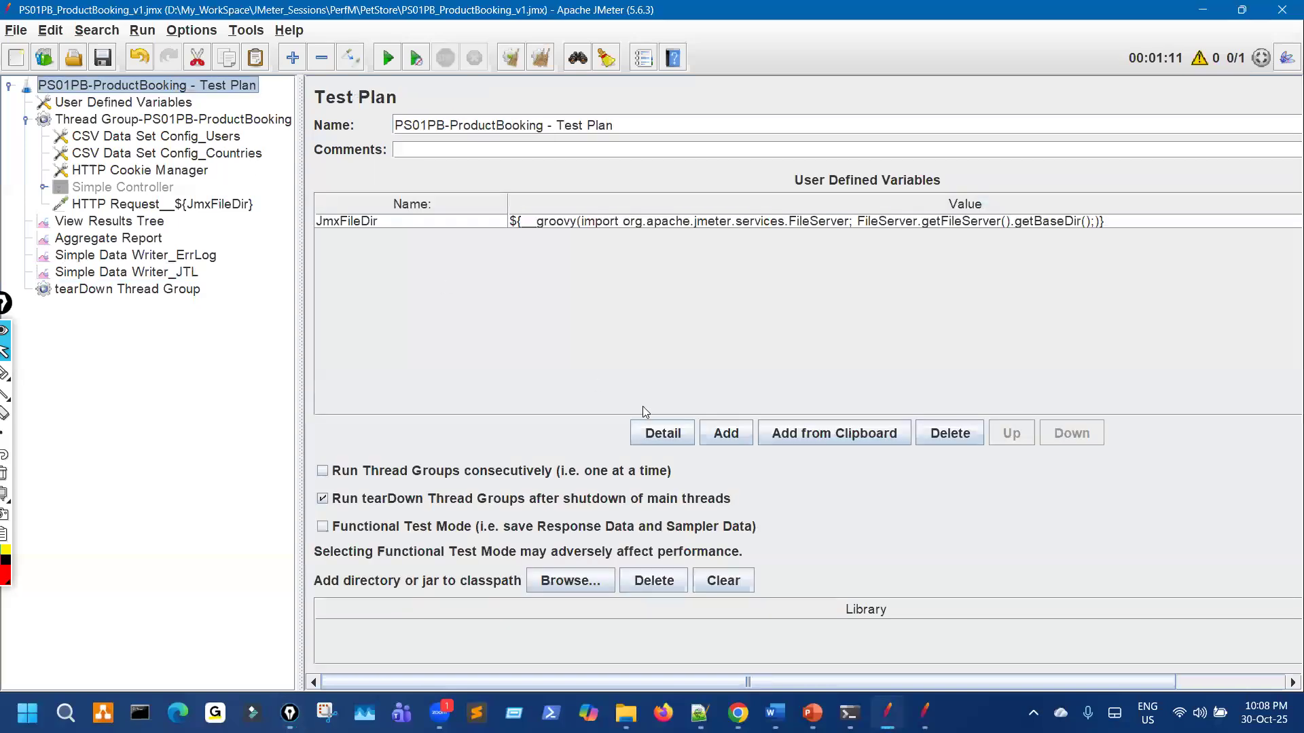
{"action": "left_click", "coordinate": [726, 433]}
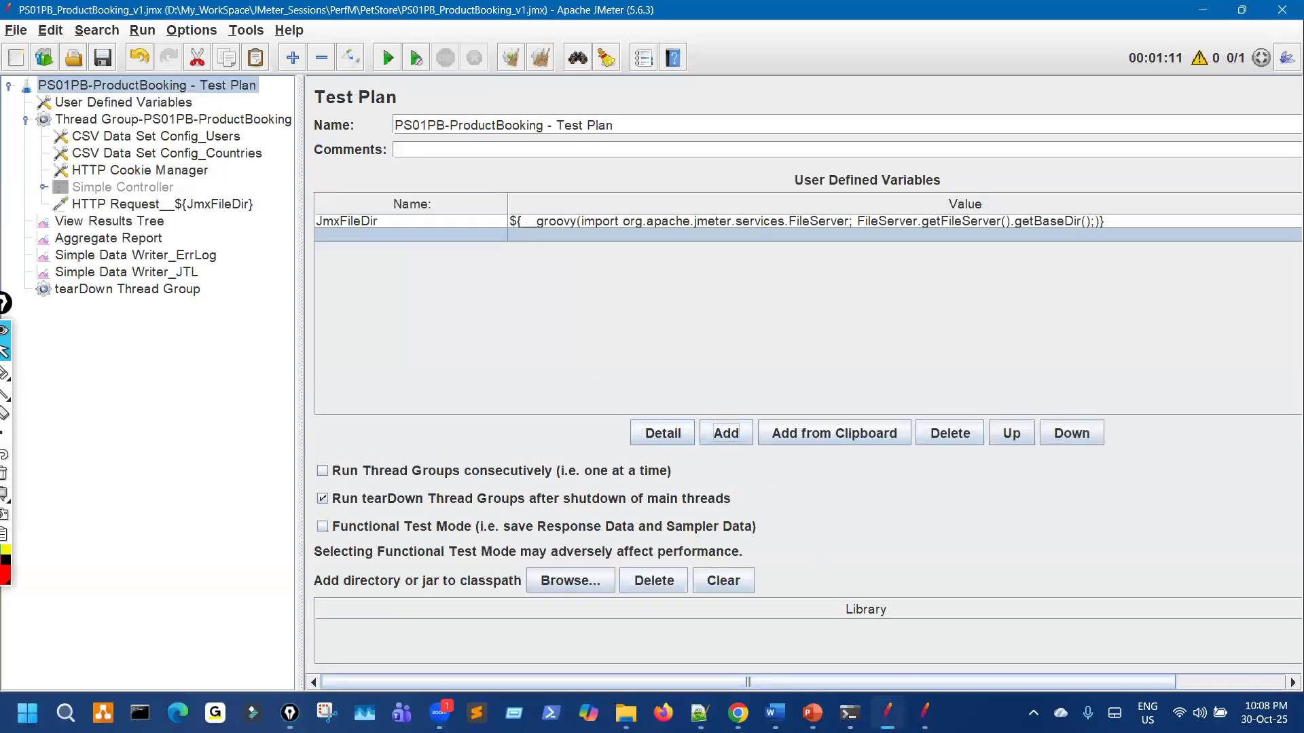
{"action": "left_click", "coordinate": [925, 713]}
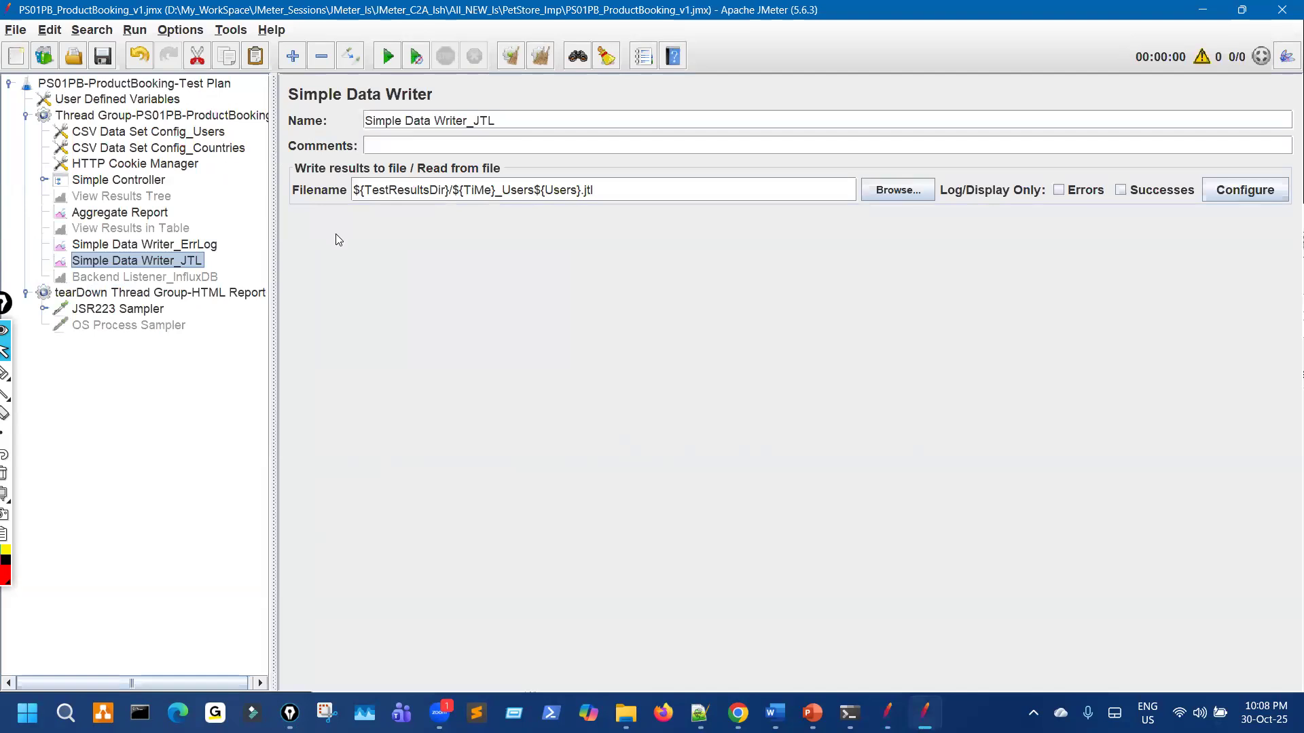
{"action": "left_click", "coordinate": [178, 85]}
{"action": "double_click", "coordinate": [342, 226]}
{"action": "key", "text": "ctrl+a"}
{"action": "key", "text": "ctrl+c"}
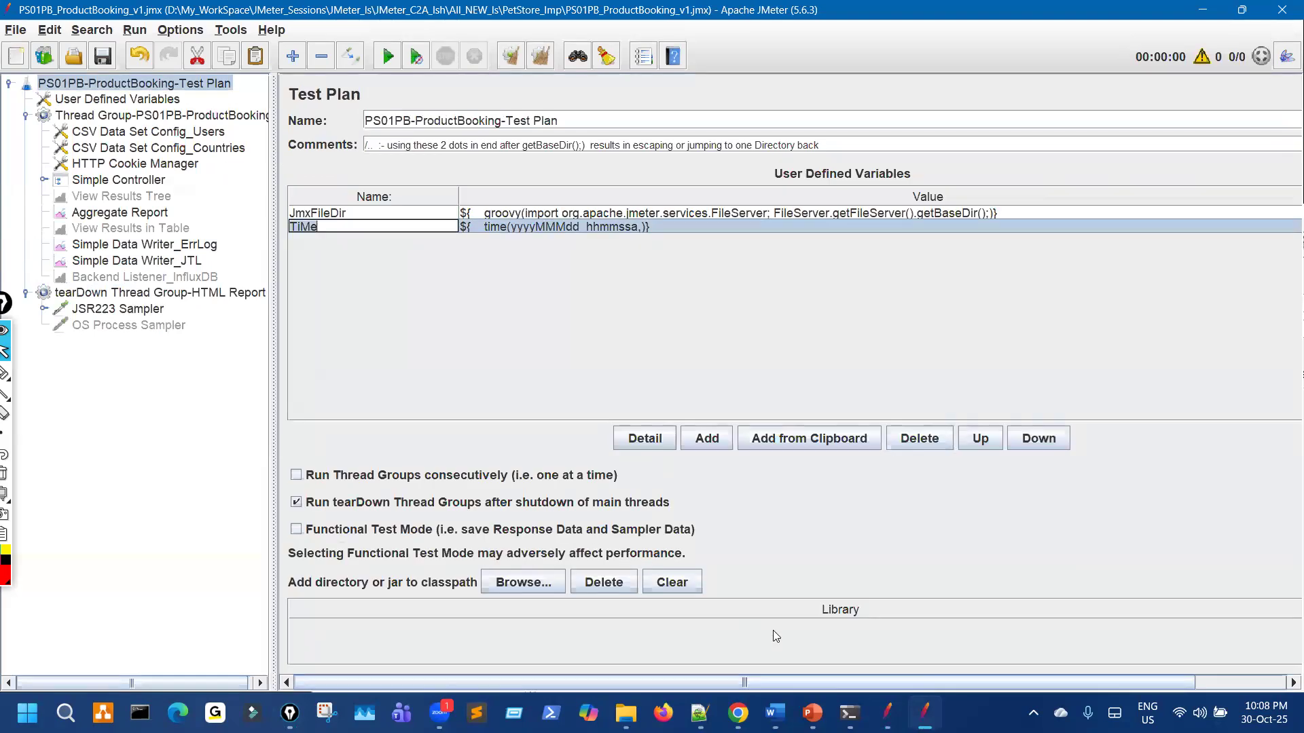
{"action": "key", "text": "alt+Tab"}
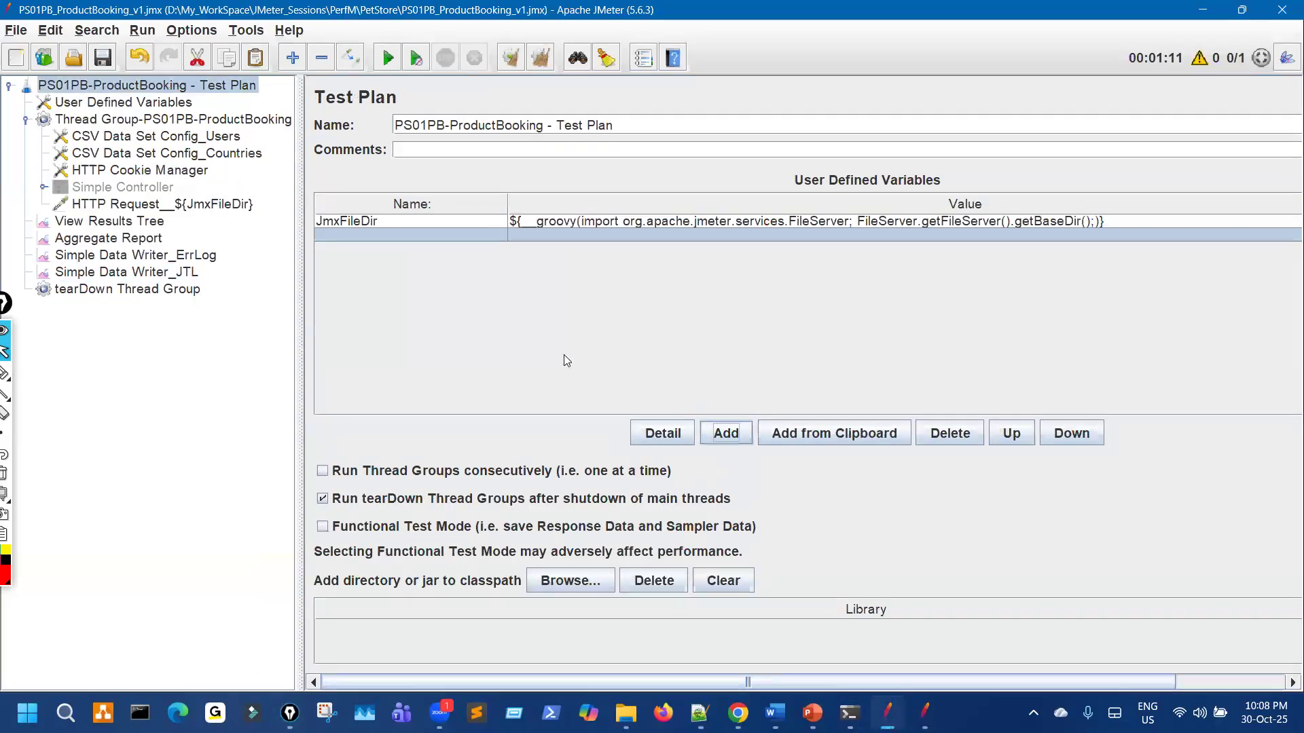
{"action": "left_click", "coordinate": [440, 248]}
{"action": "double_click", "coordinate": [438, 232]}
{"action": "key", "text": "ctrl+v"}
Step: Remove the extra empty row and set TiMe's value to ${__time(yyyyMMMdd_hhmmssa,)}
{"action": "left_click", "coordinate": [455, 253]}
{"action": "left_click", "coordinate": [933, 433]}
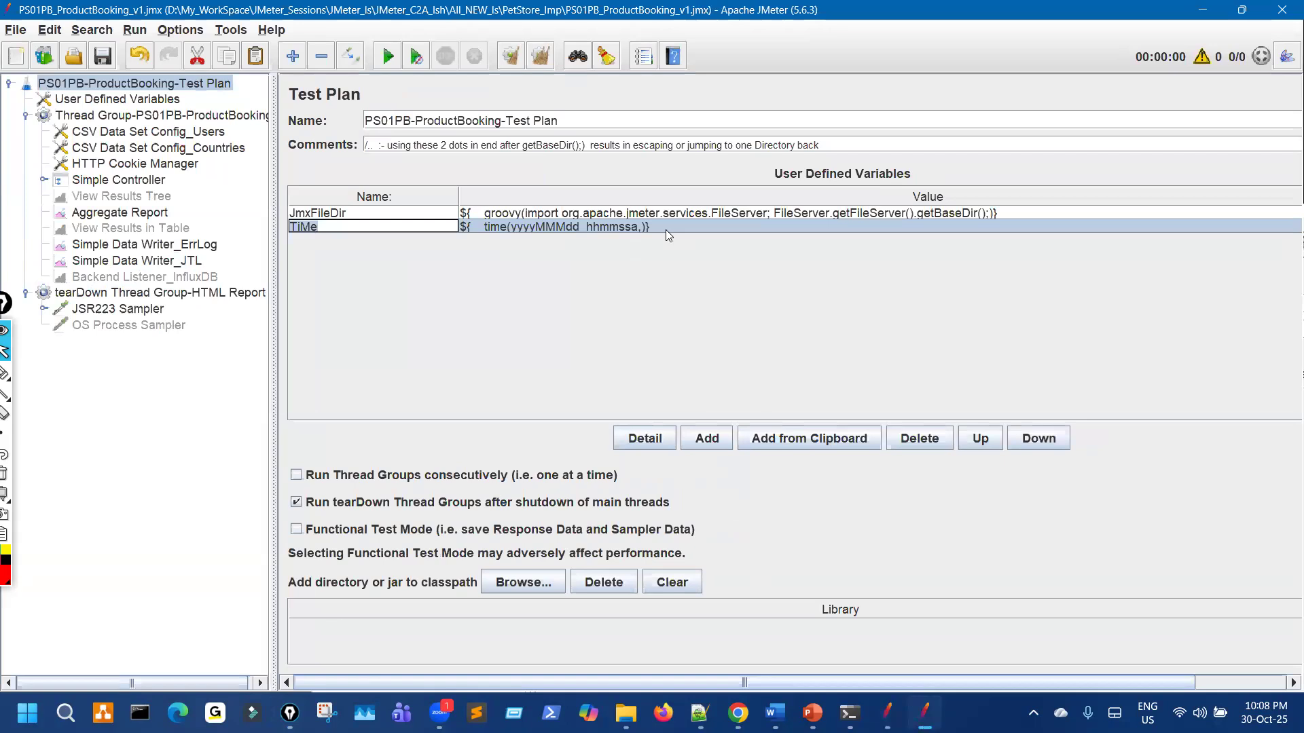
{"action": "double_click", "coordinate": [667, 228]}
{"action": "key", "text": "ctrl+a"}
{"action": "left_click", "coordinate": [886, 700]}
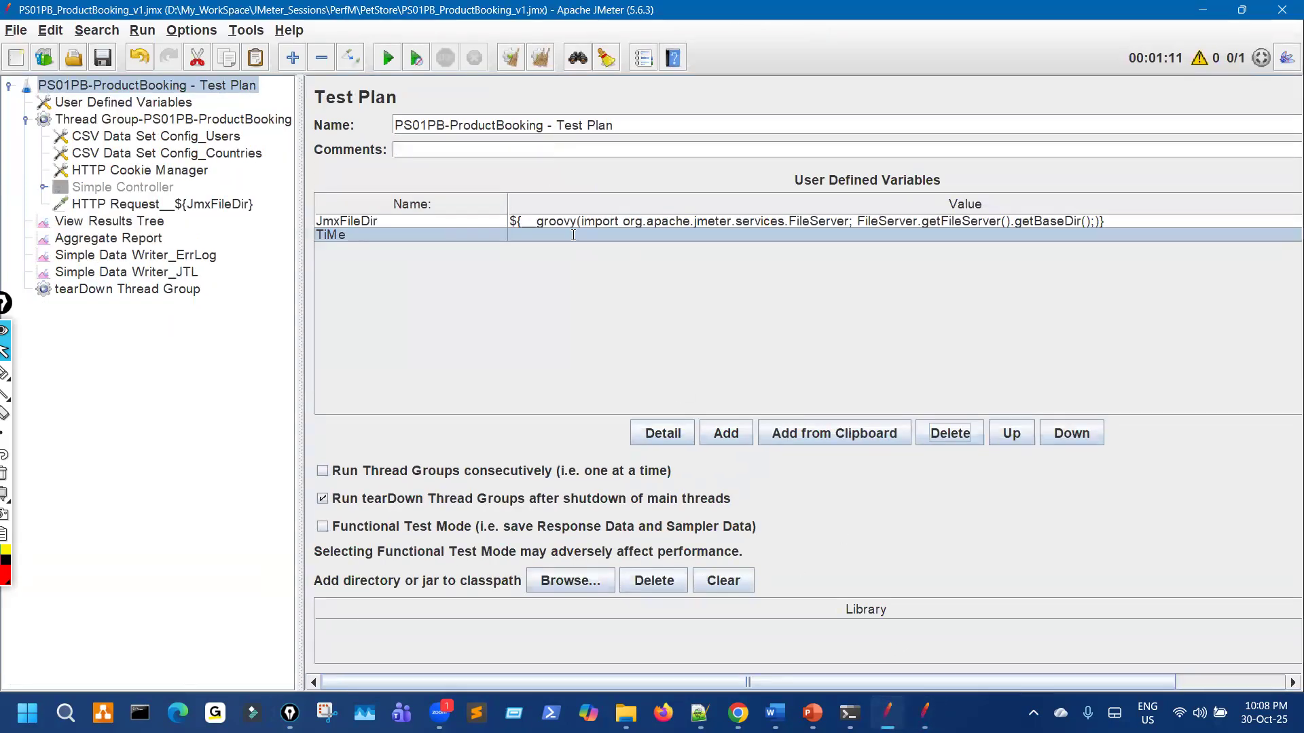
{"action": "double_click", "coordinate": [573, 235]}
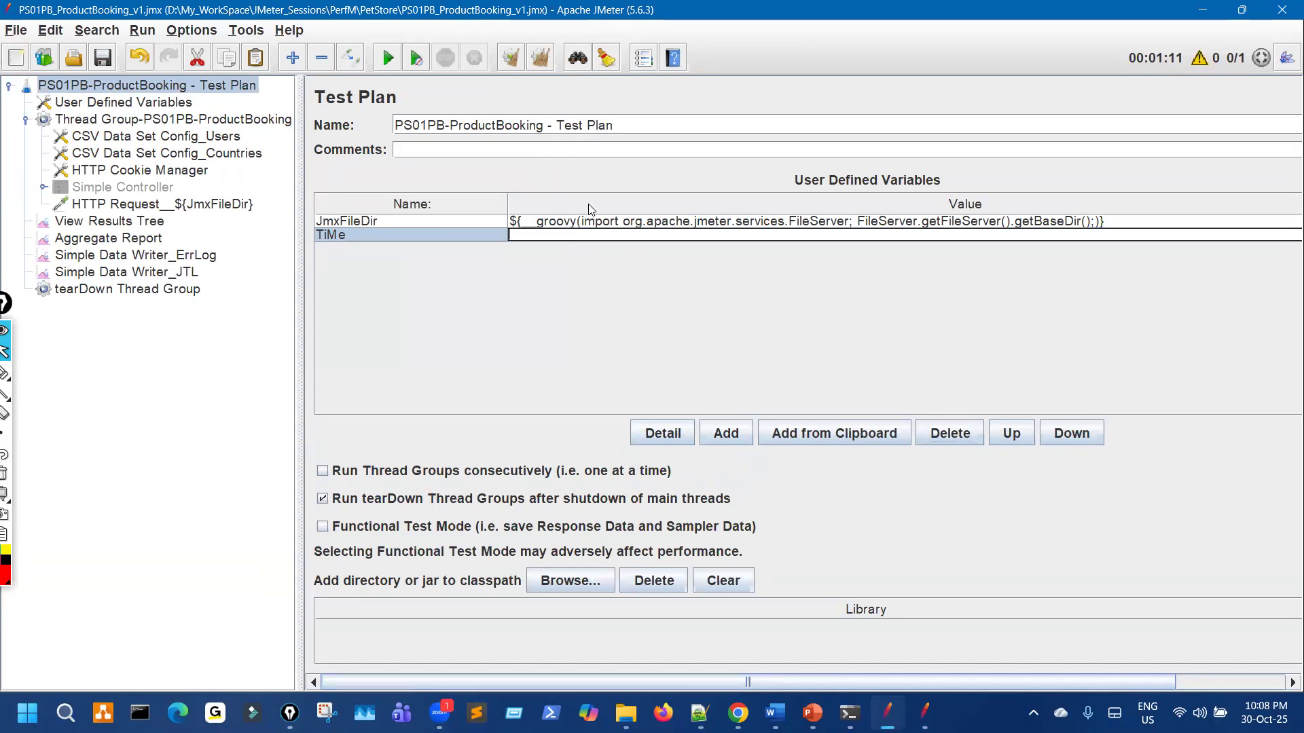
{"action": "type", "text": "${__time(yyyyMMMdd_hhmmssa,)}"}
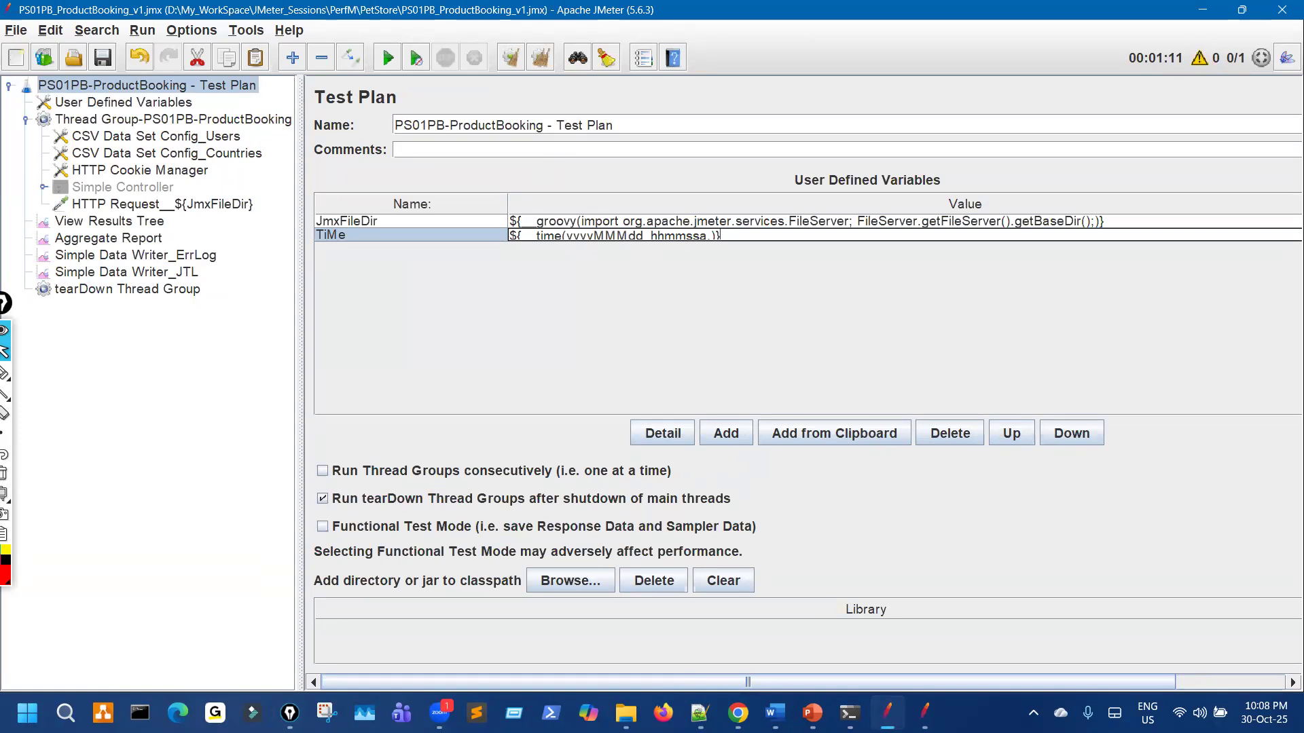
{"action": "key", "text": "alt+Tab"}
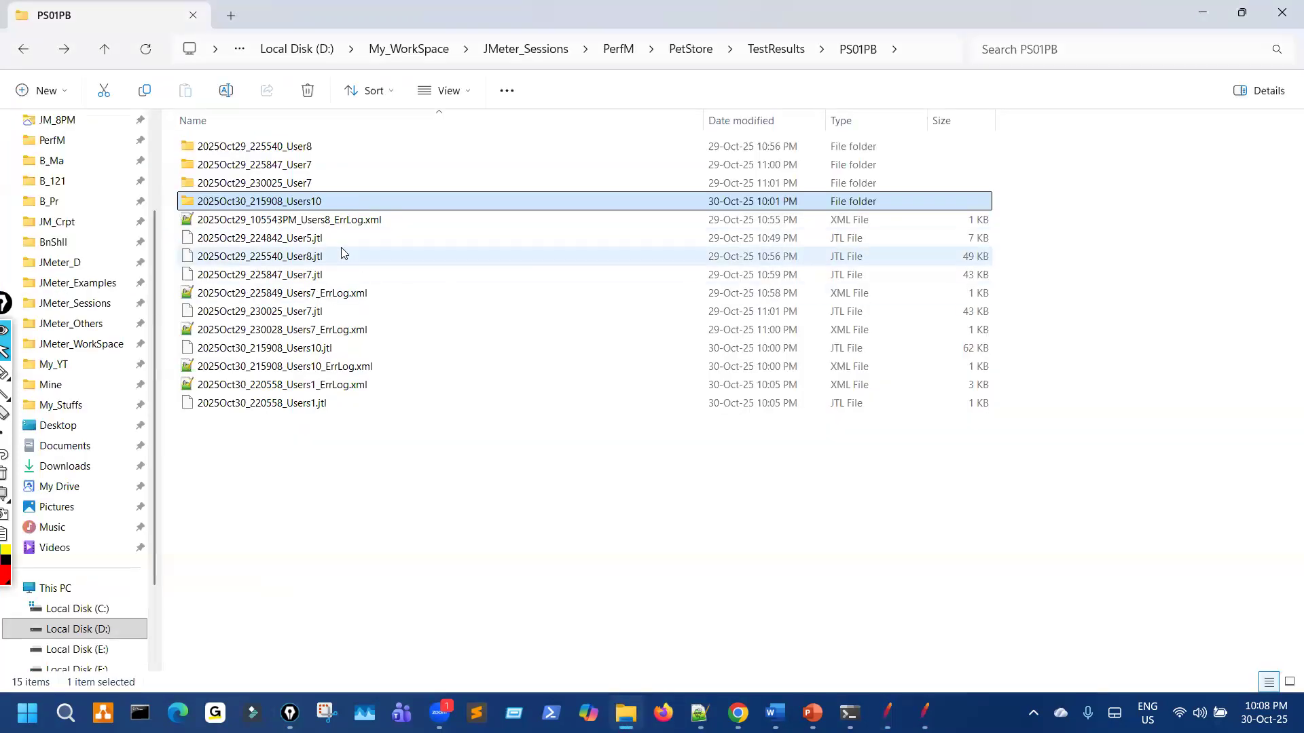
{"action": "key", "text": "ctrl+shift+3"}
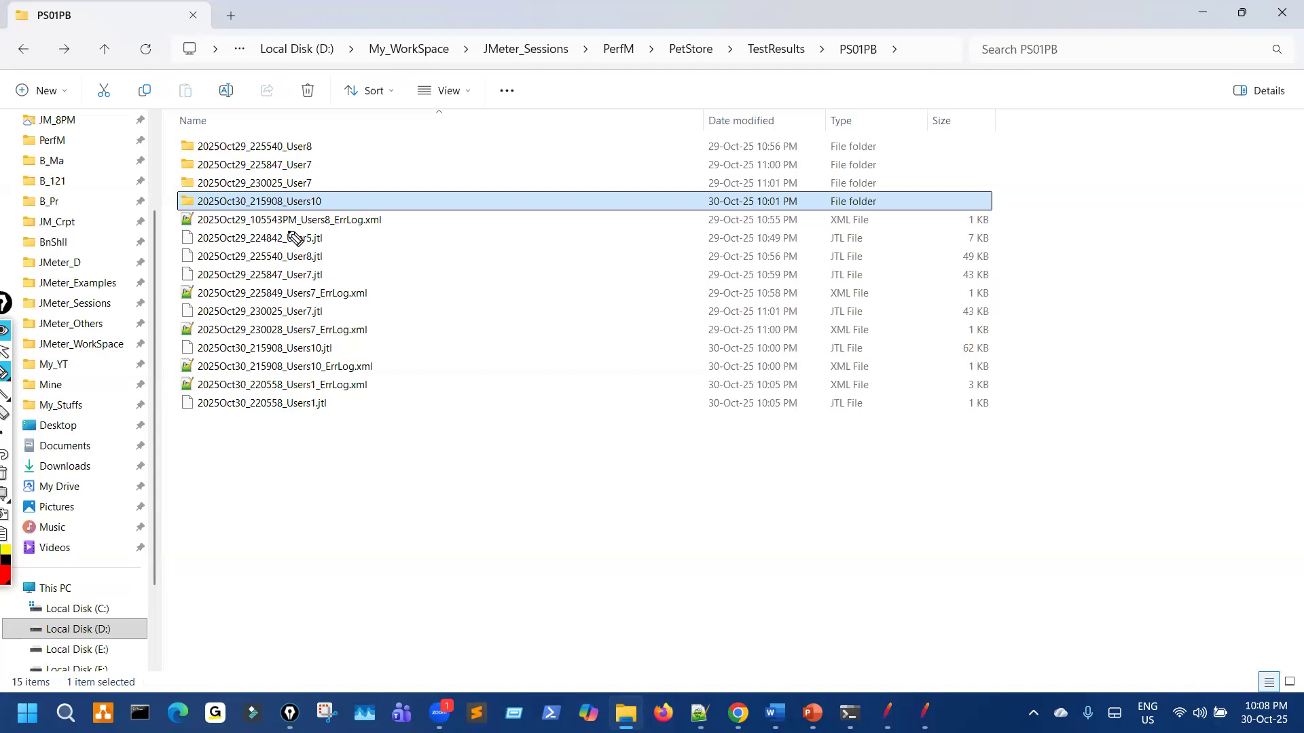
{"action": "key", "text": "ctrl+shift+2"}
Step: Return to the working JMeter plan and mark up its Test Plan variables
{"action": "left_click", "coordinate": [887, 713]}
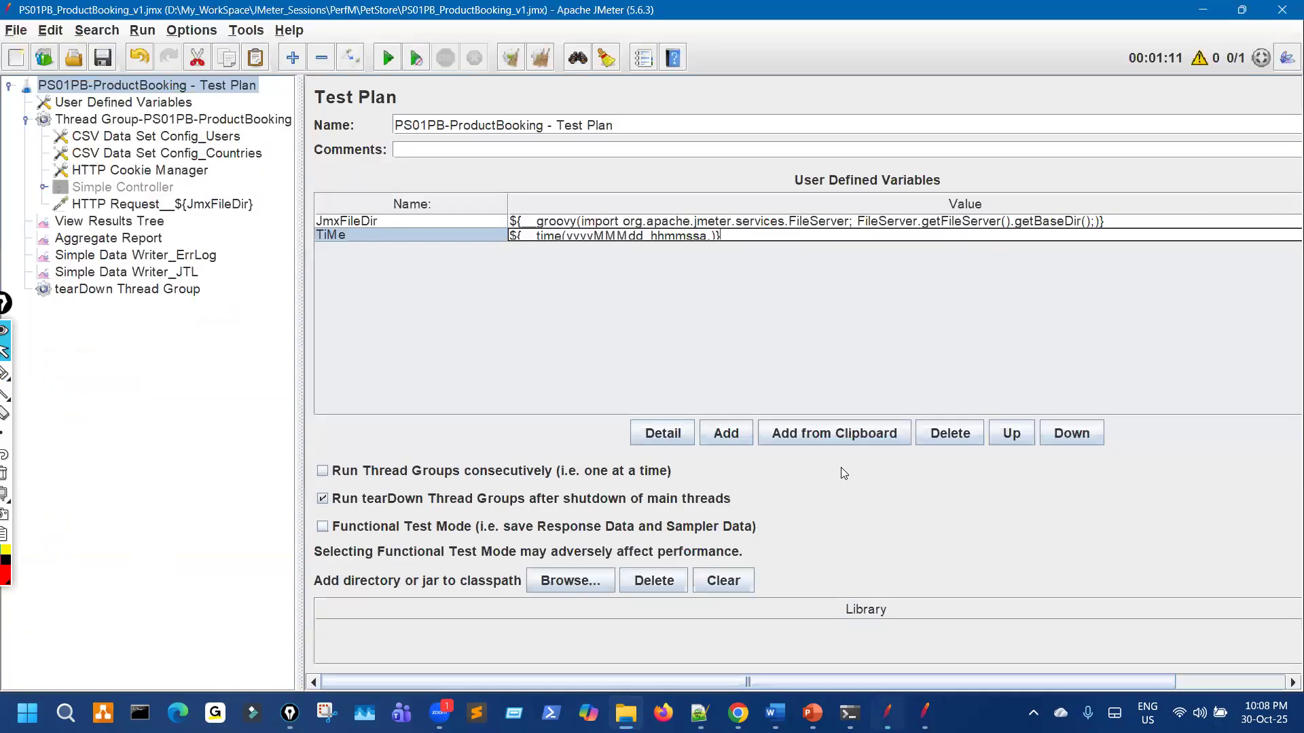
{"action": "type", "text": "2"}
{"action": "key", "text": "ctrl+shift+3"}
{"action": "mouse_move", "coordinate": [642, 228]}
{"action": "left_mouse_down"}
{"action": "mouse_move", "coordinate": [659, 225]}
{"action": "mouse_move", "coordinate": [644, 221]}
{"action": "left_mouse_up"}
{"action": "left_click_drag", "start_coordinate": [656, 294], "coordinate": [702, 378]}
{"action": "left_click_drag", "start_coordinate": [707, 313], "coordinate": [734, 372]}
{"action": "mouse_move", "coordinate": [683, 356]}
{"action": "left_mouse_down"}
{"action": "mouse_move", "coordinate": [716, 341]}
{"action": "mouse_move", "coordinate": [779, 359]}
{"action": "left_mouse_up"}
{"action": "mouse_move", "coordinate": [783, 330]}
{"action": "left_mouse_down"}
{"action": "mouse_move", "coordinate": [782, 361]}
{"action": "mouse_move", "coordinate": [768, 344]}
{"action": "left_mouse_up"}
{"action": "key", "text": "ctrl+shift+2"}
{"action": "key", "text": "ctrl+shift+7"}
{"action": "key", "text": "ctrl+shift+3"}
{"action": "key", "text": "ctrl+shift+2"}
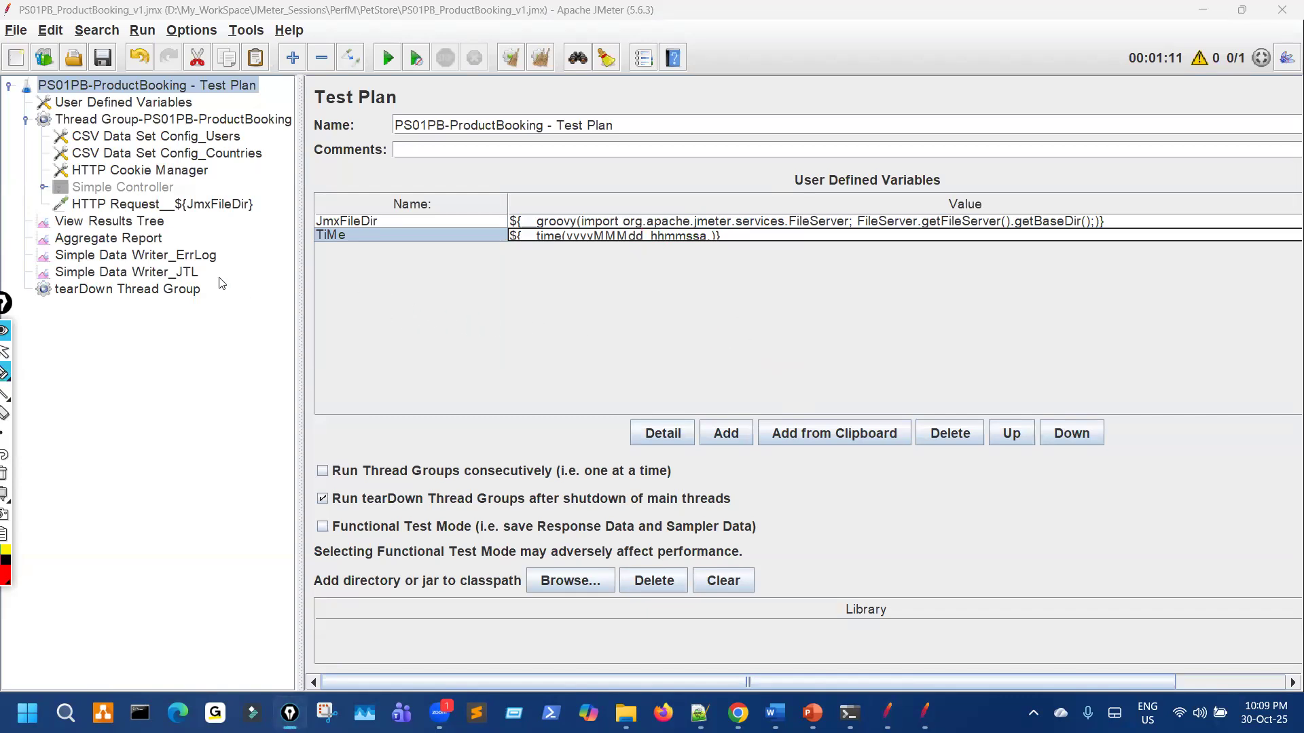
Step: Replace the inline time function with ${TiMe} in the ErrLog and JTL writer filenames
{"action": "double_click", "coordinate": [377, 233]}
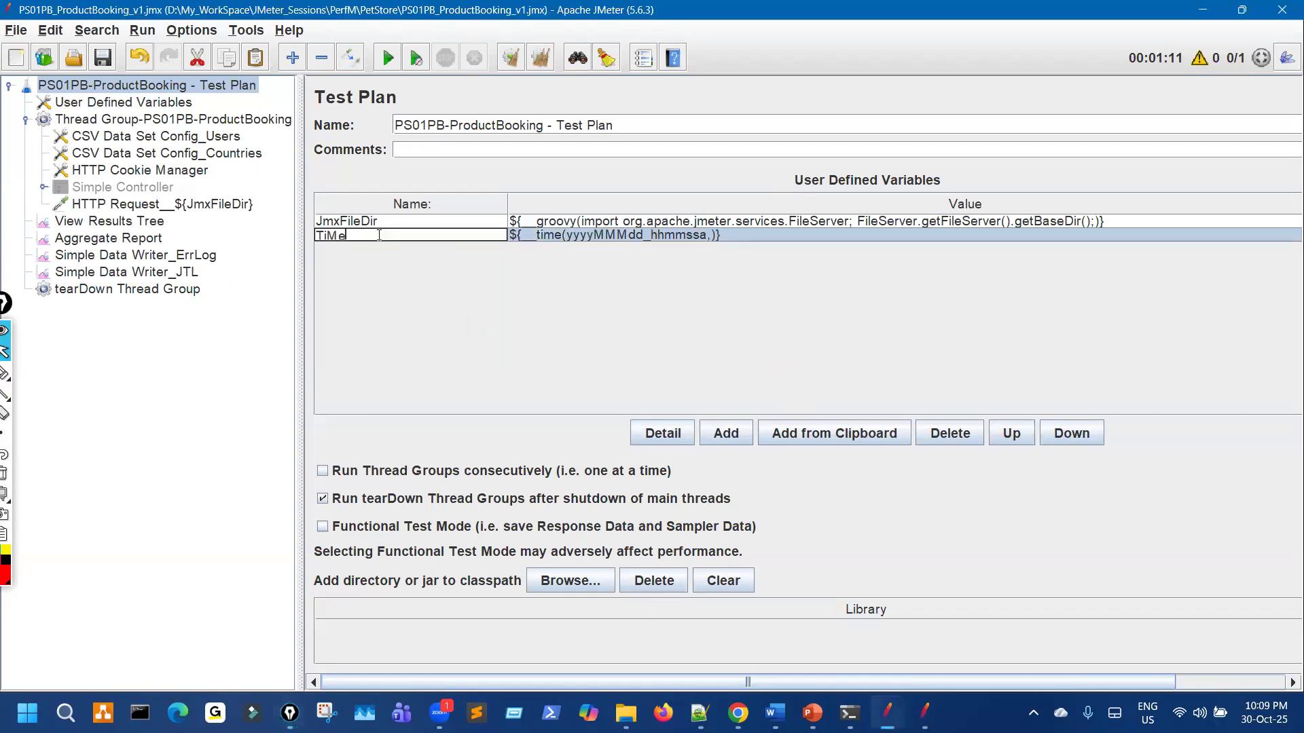
{"action": "left_click_drag", "start_coordinate": [379, 235], "coordinate": [189, 290]}
{"action": "left_click", "coordinate": [168, 254]}
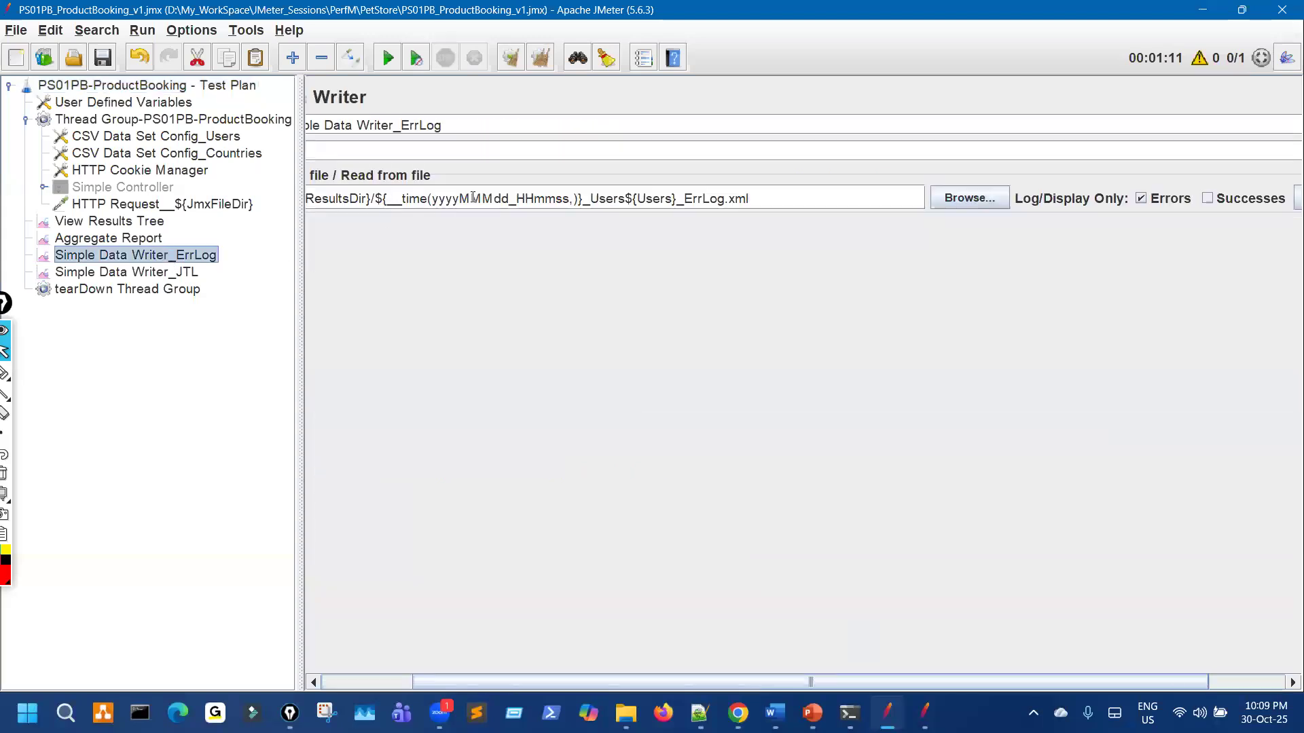
{"action": "left_click_drag", "start_coordinate": [375, 198], "coordinate": [583, 204]}
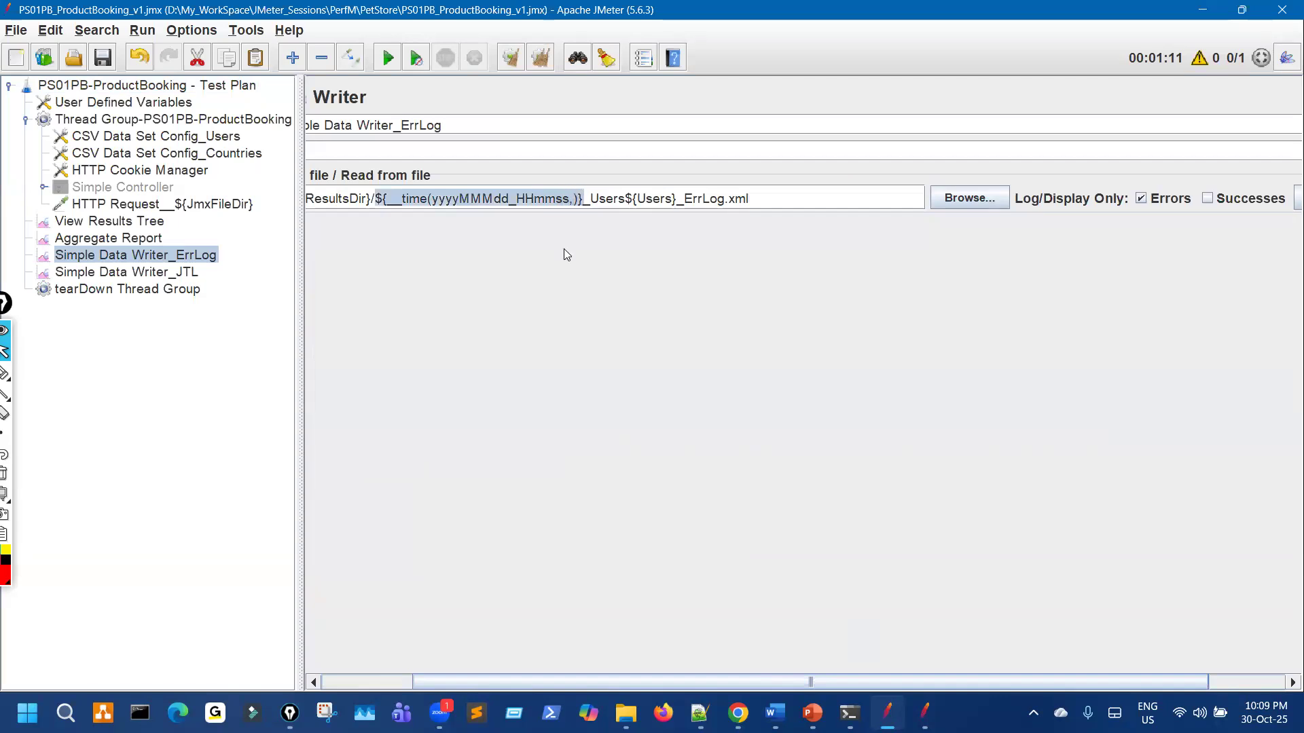
{"action": "type", "text": "${TiMe}"}
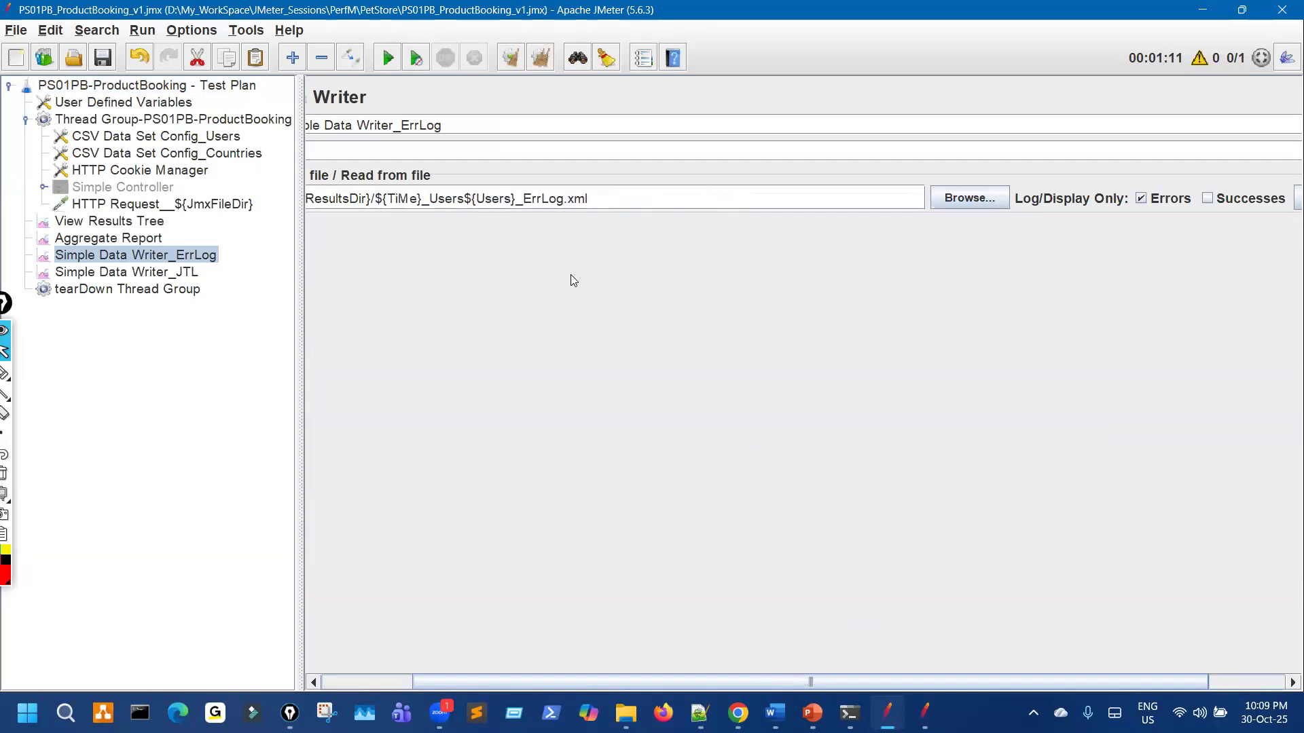
{"action": "left_click_drag", "start_coordinate": [375, 199], "coordinate": [424, 206]}
{"action": "key", "text": "ctrl+c"}
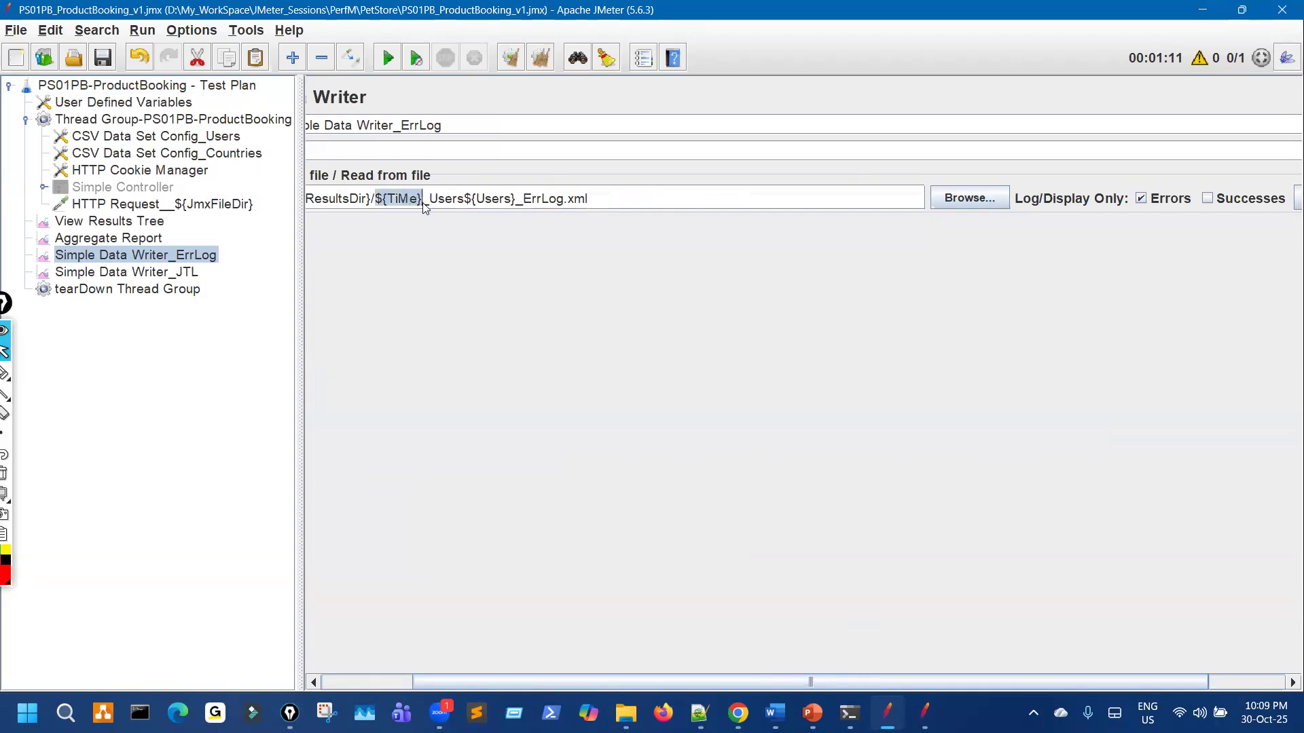
{"action": "left_click", "coordinate": [182, 273]}
{"action": "left_click_drag", "start_coordinate": [490, 199], "coordinate": [696, 199]}
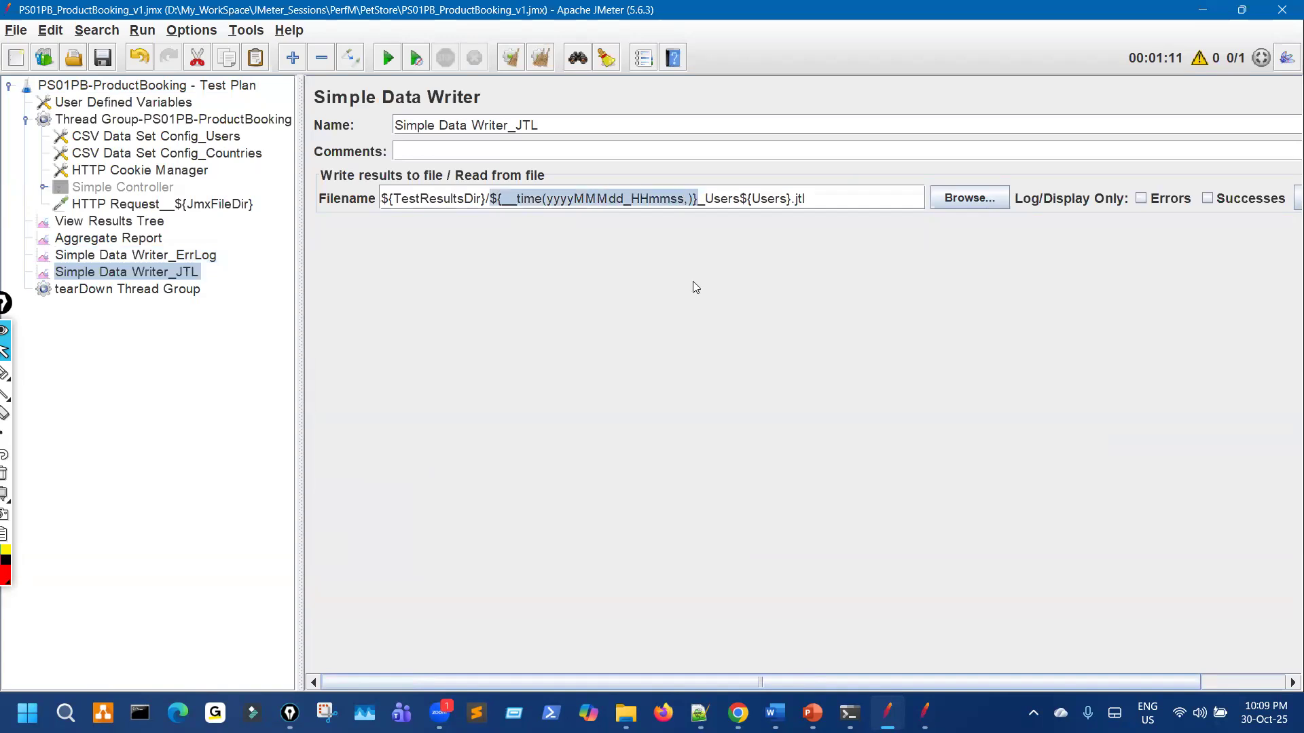
{"action": "key", "text": "ctrl+v"}
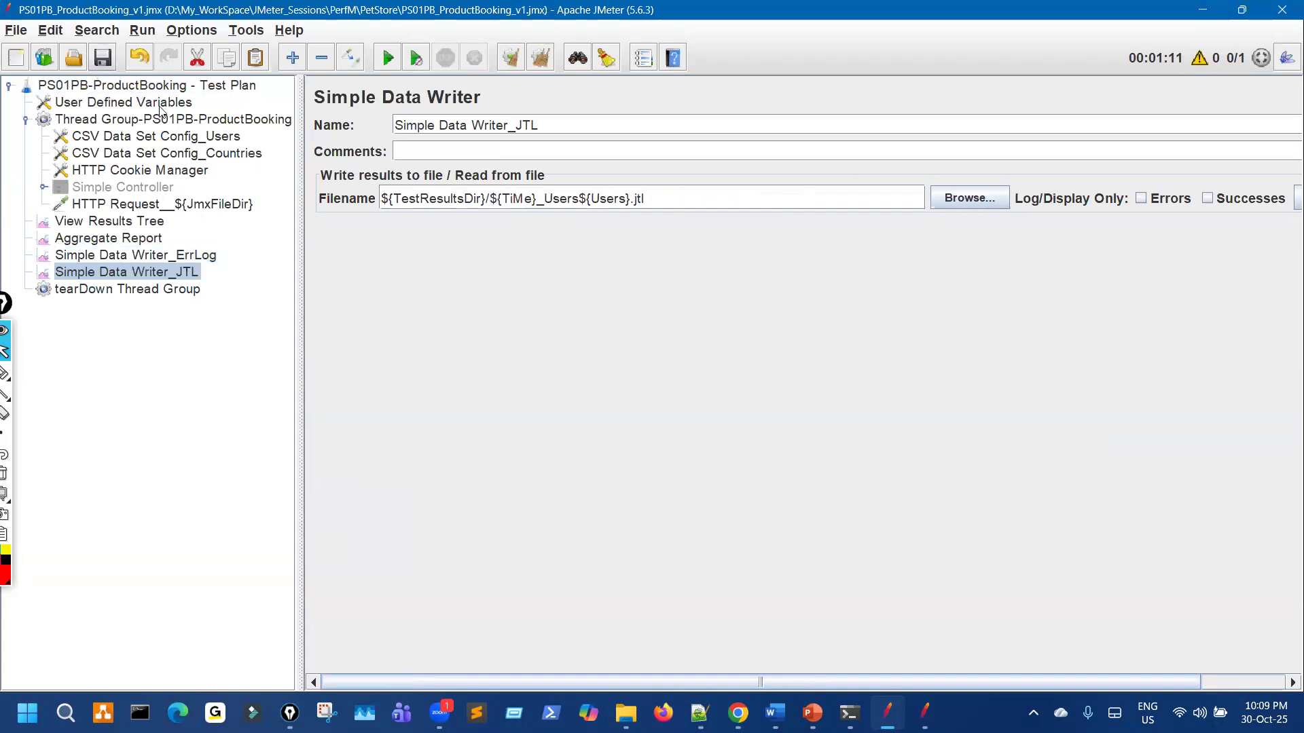
Step: Review the TiMe variable definition and both writers' updated filenames
{"action": "left_click", "coordinate": [175, 88]}
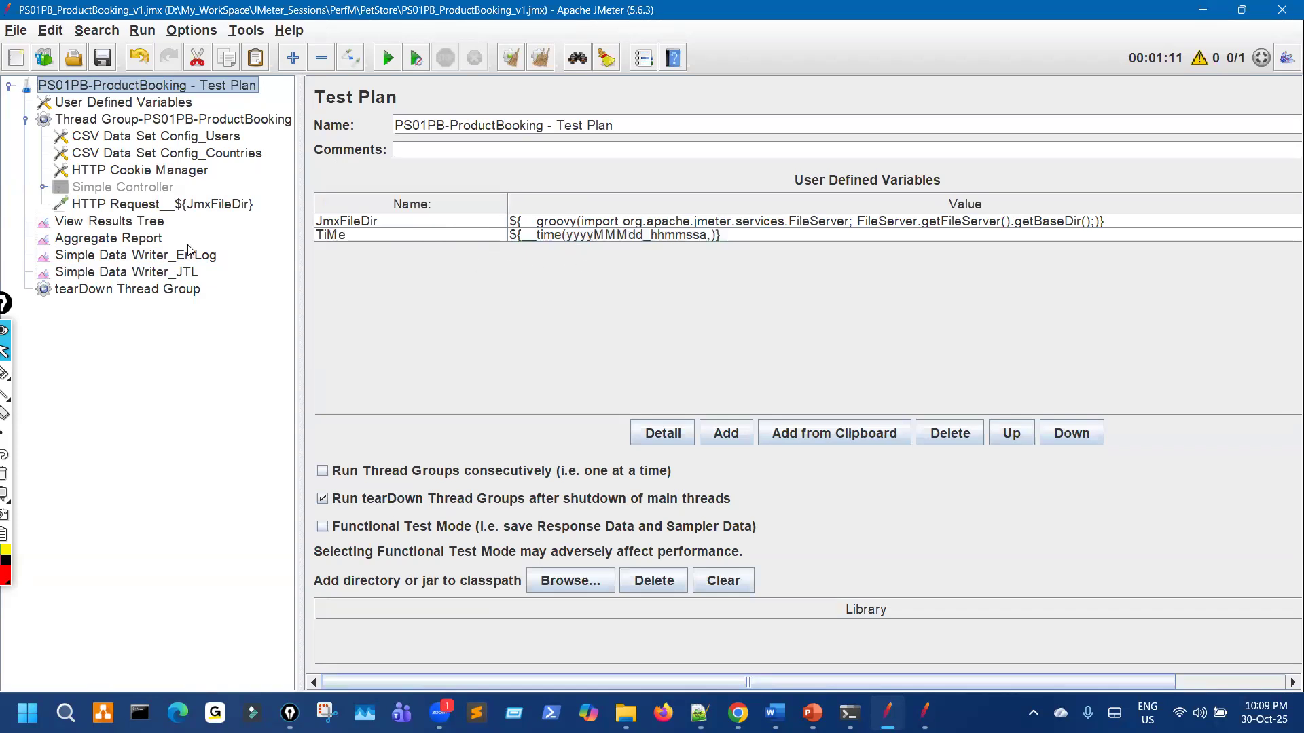
{"action": "left_click", "coordinate": [605, 238]}
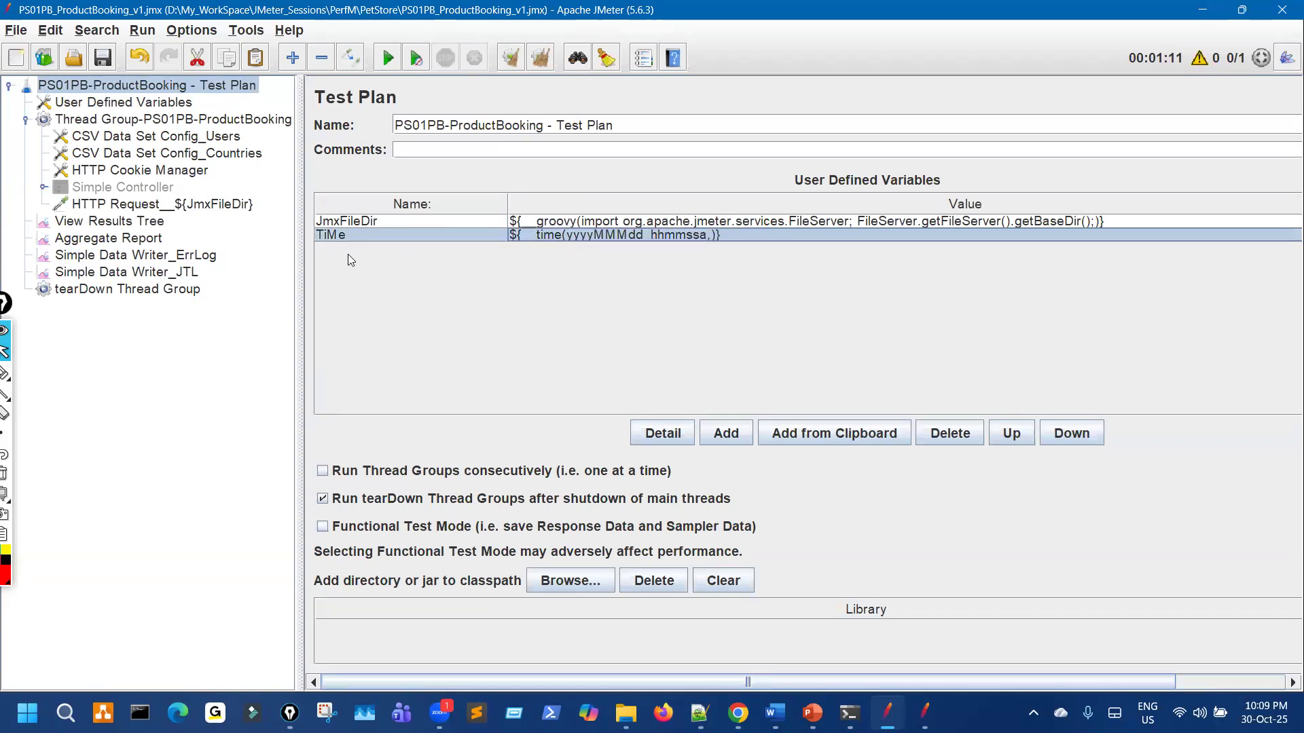
{"action": "left_click", "coordinate": [202, 257]}
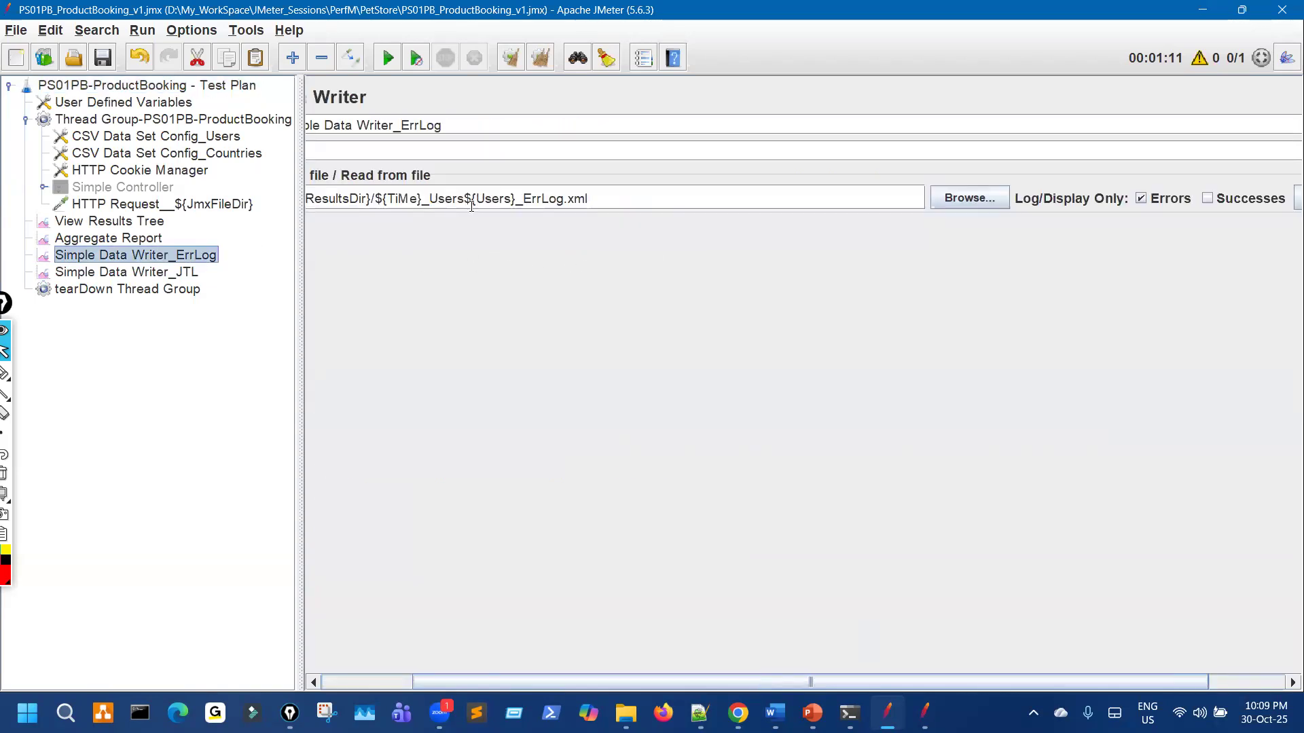
{"action": "left_click", "coordinate": [178, 274]}
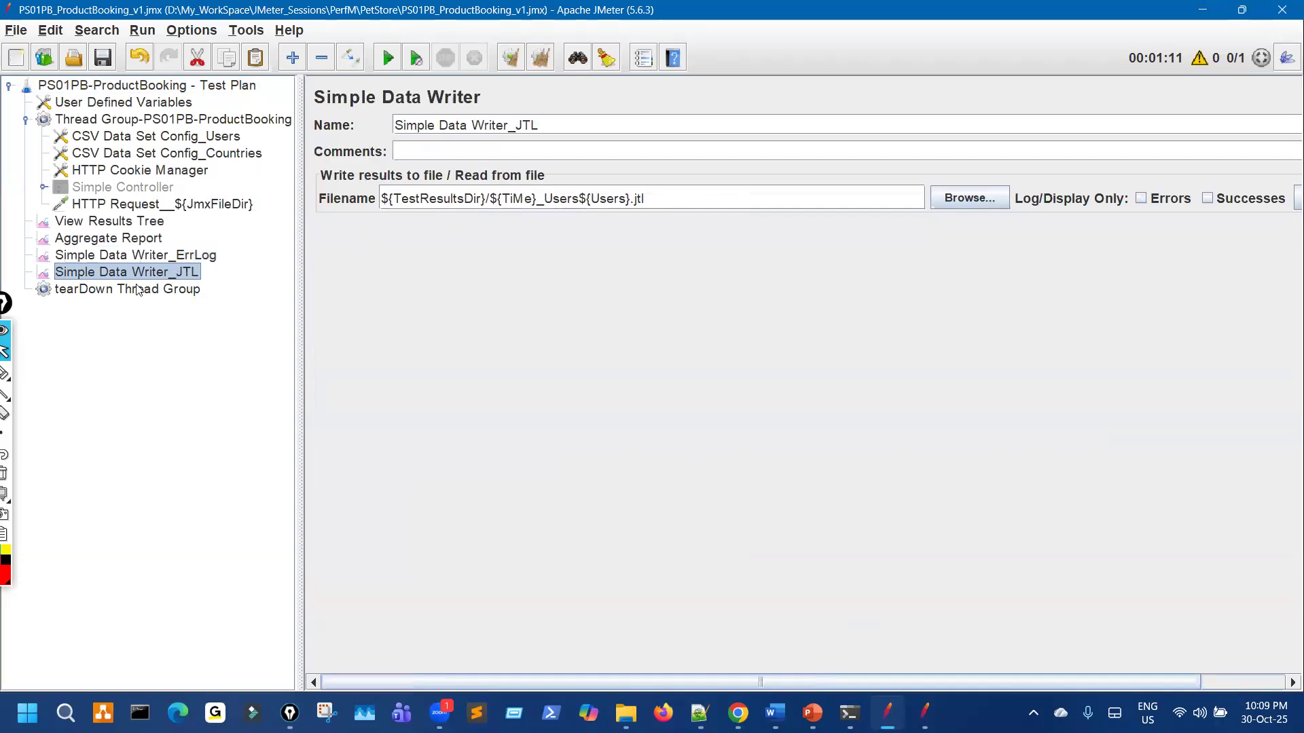
{"action": "left_click", "coordinate": [80, 290]}
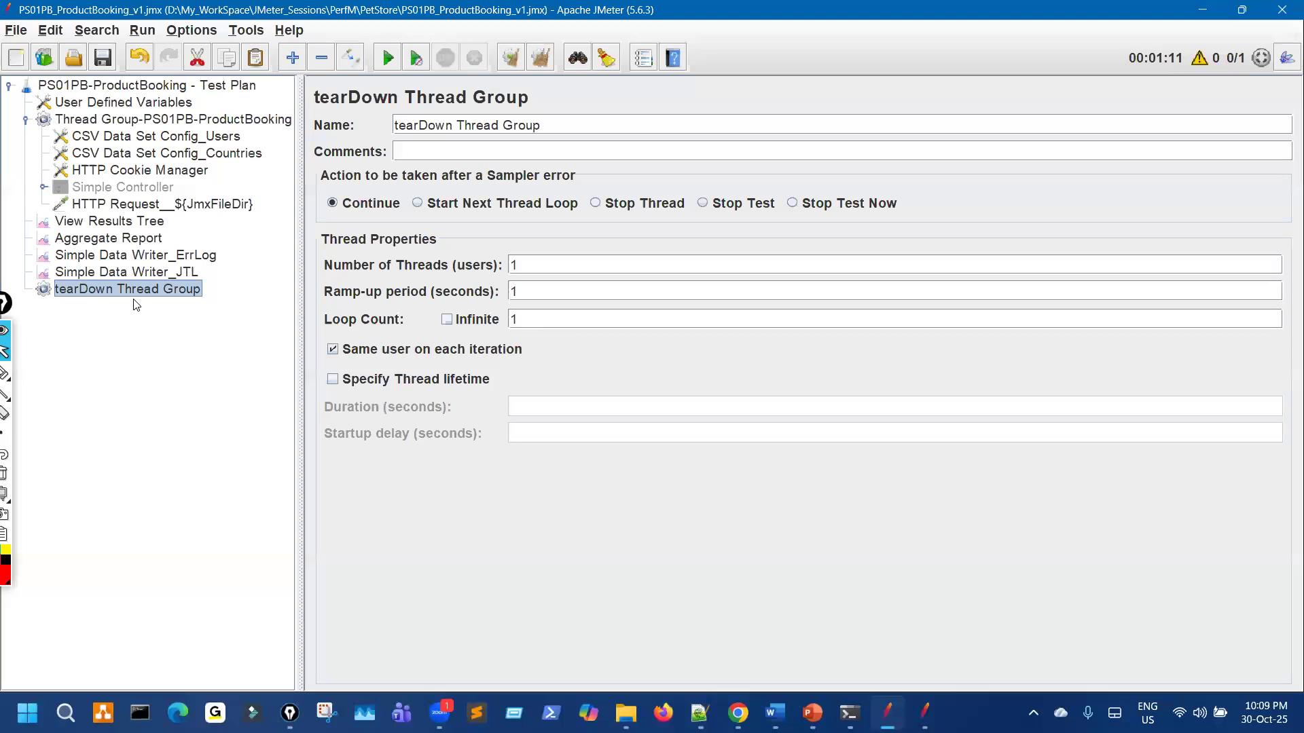
Step: Add a JSR223 Sampler to the tearDown Thread Group
{"action": "right_click", "coordinate": [172, 298]}
{"action": "mouse_move", "coordinate": [293, 254]}
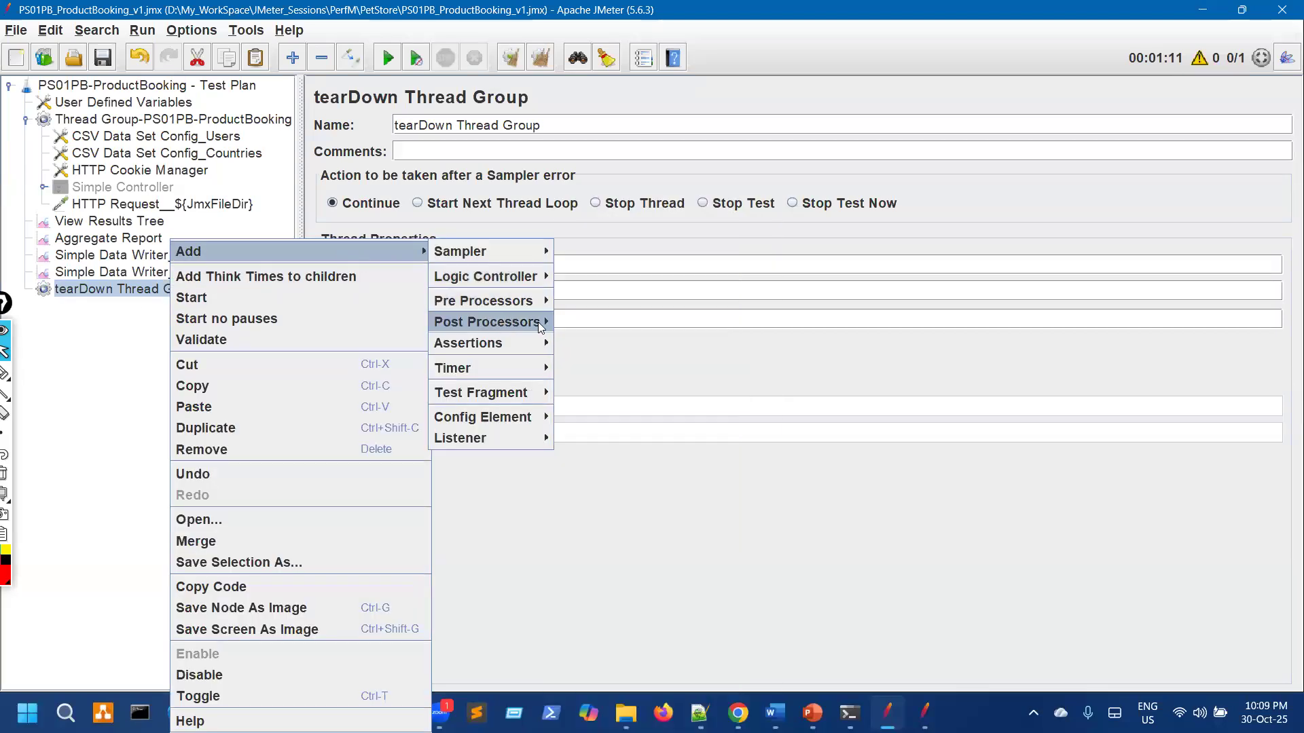
{"action": "mouse_move", "coordinate": [542, 328]}
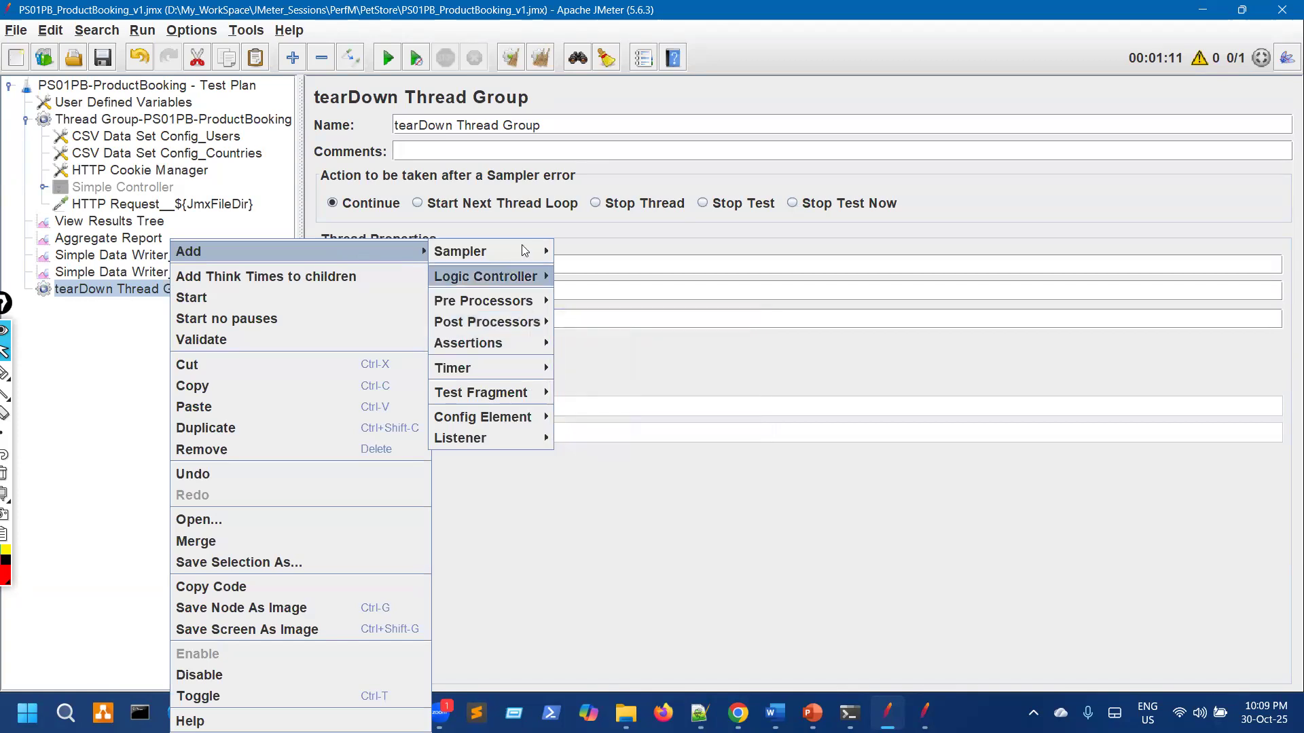
{"action": "mouse_move", "coordinate": [489, 252]}
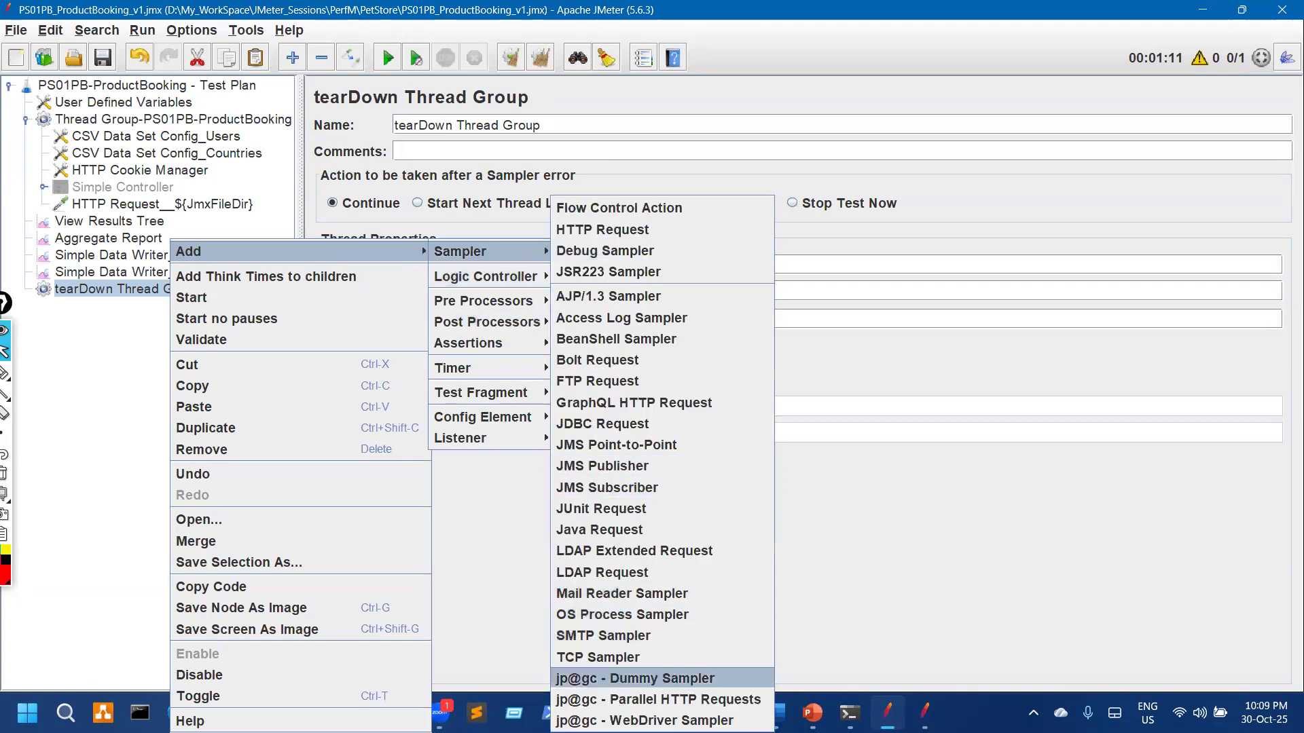
{"action": "left_click", "coordinate": [608, 272]}
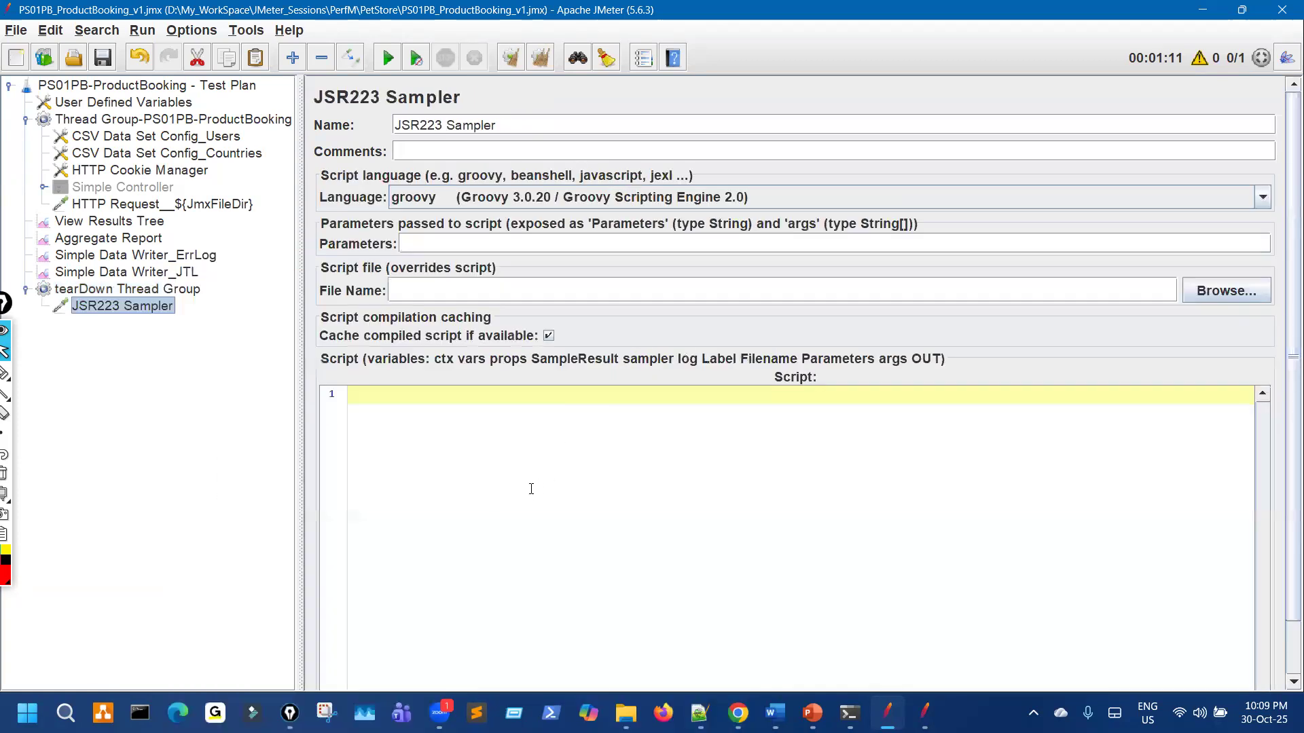
Step: Paste the TestResultsDir lookup line from the reference plan into the sampler script
{"action": "left_click", "coordinate": [924, 713]}
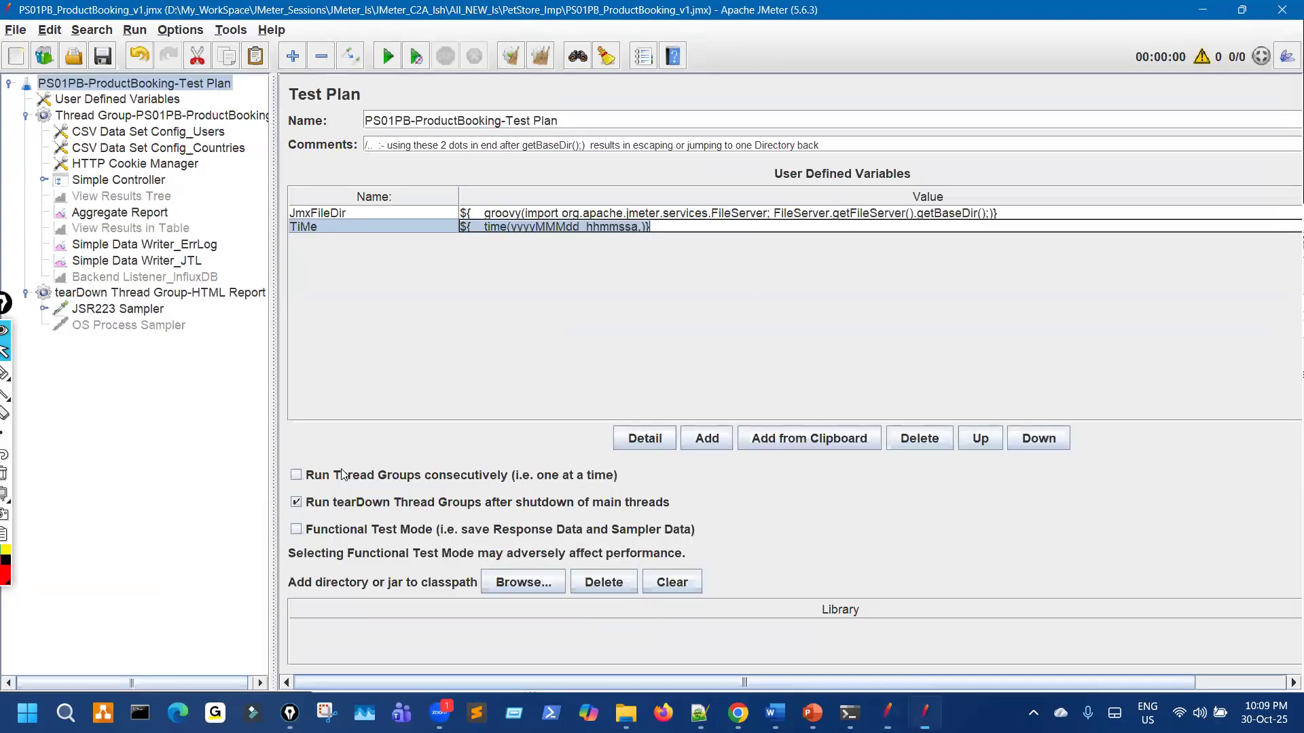
{"action": "key", "text": "alt+Tab"}
{"action": "left_click_drag", "start_coordinate": [650, 391], "coordinate": [286, 398]}
{"action": "key", "text": "ctrl+c"}
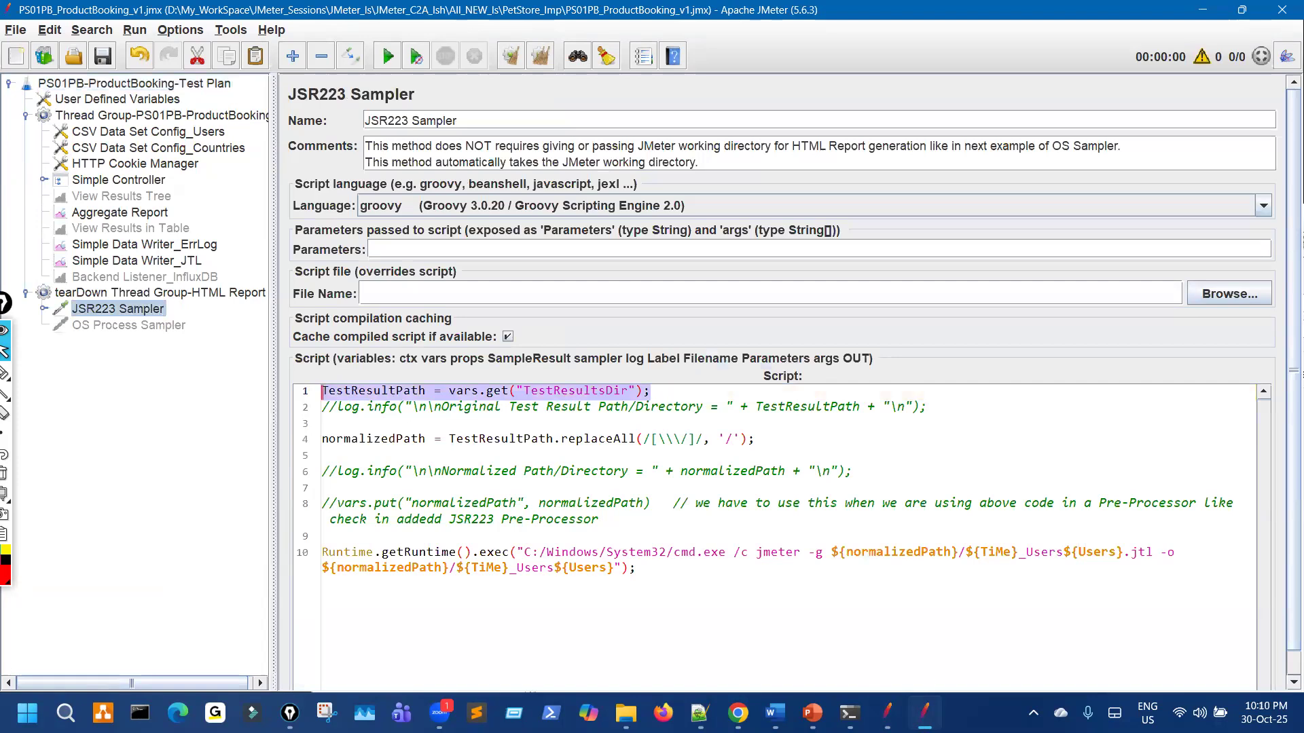
{"action": "key", "text": "alt+Tab"}
{"action": "left_click", "coordinate": [541, 398]}
{"action": "key", "text": "ctrl+v"}
{"action": "key", "text": "Return"}
{"action": "key", "text": "Return"}
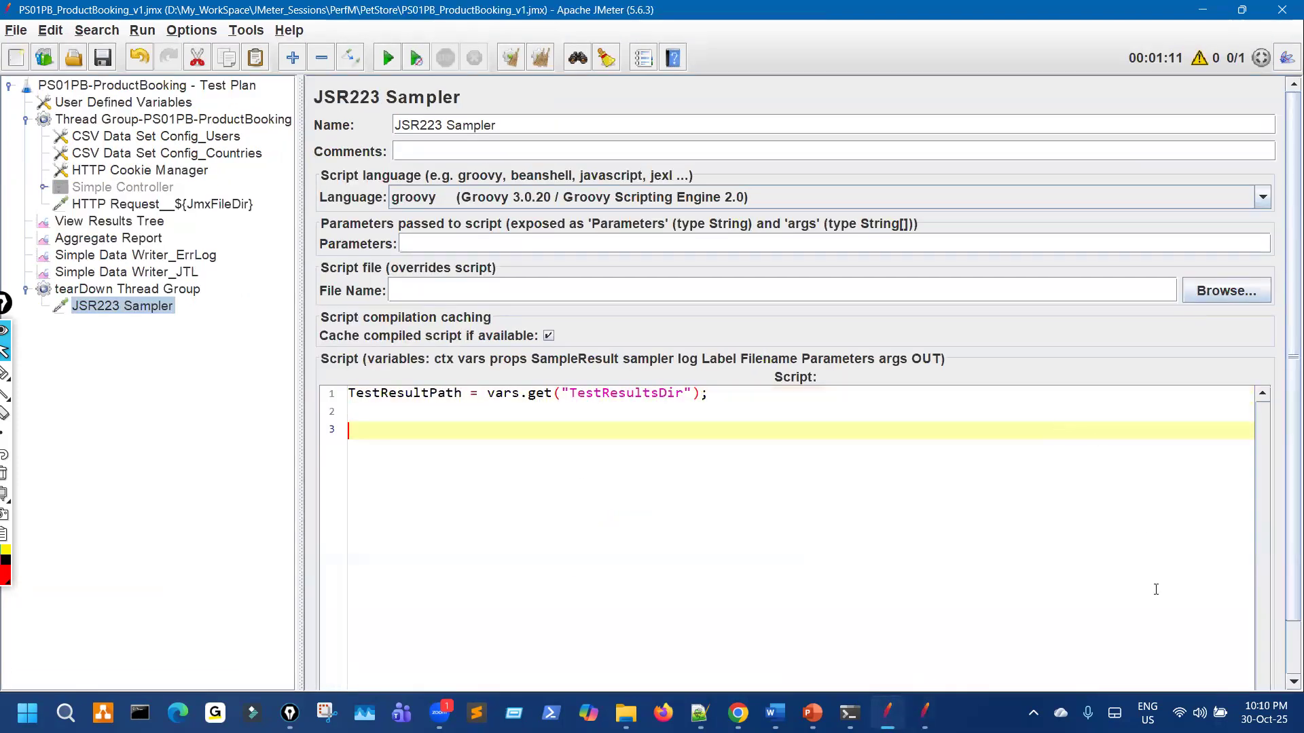
Step: Paste the normalizedPath line and the Runtime.exec jmeter -g report command from the reference script
{"action": "key", "text": "alt+Tab"}
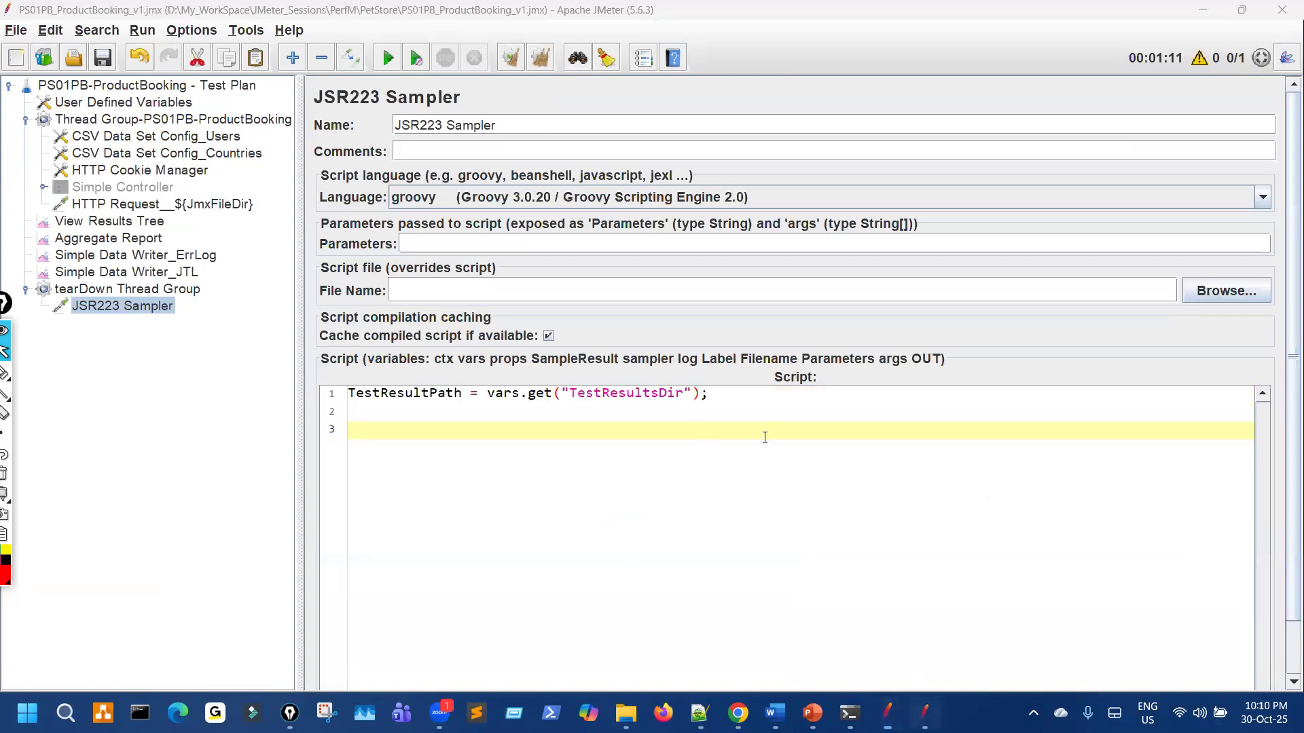
{"action": "left_click", "coordinate": [794, 441]}
{"action": "key", "text": "shift+Home"}
{"action": "key", "text": "ctrl+c"}
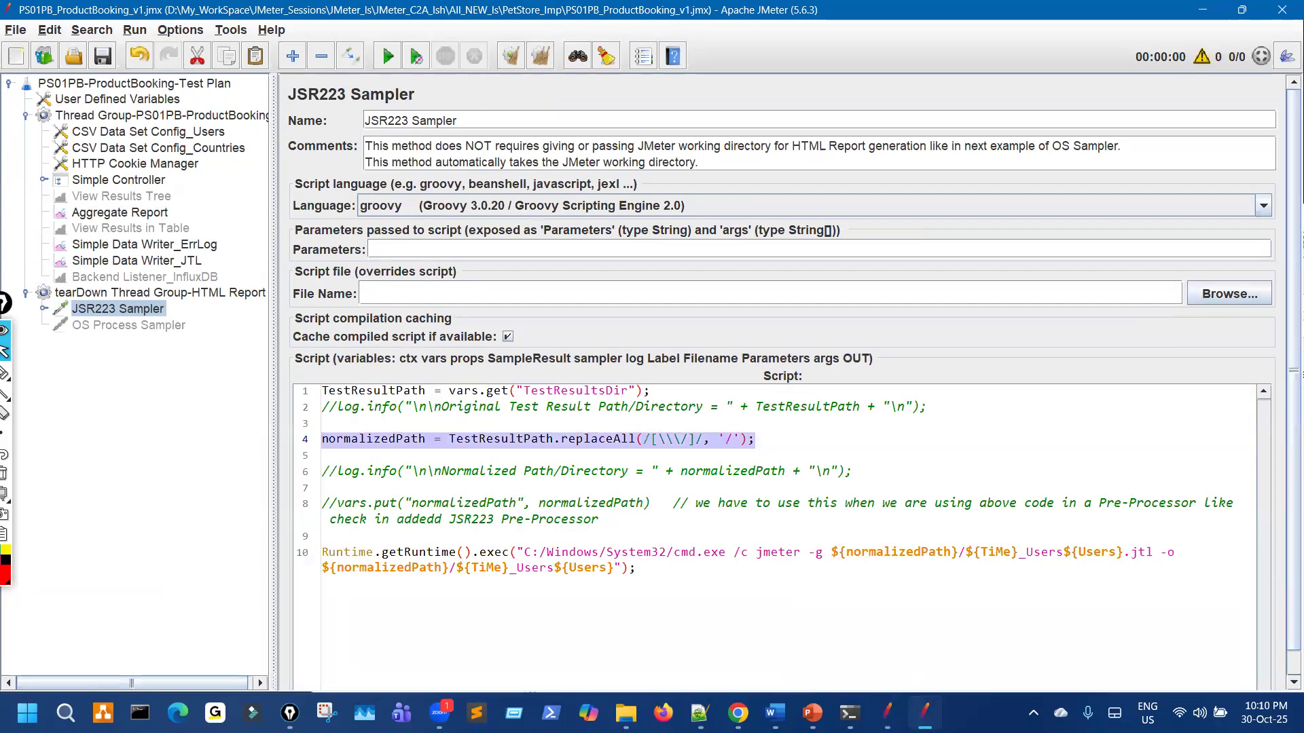
{"action": "left_click", "coordinate": [882, 706]}
{"action": "key", "text": "ctrl+v"}
{"action": "key", "text": "Return"}
{"action": "key", "text": "Return"}
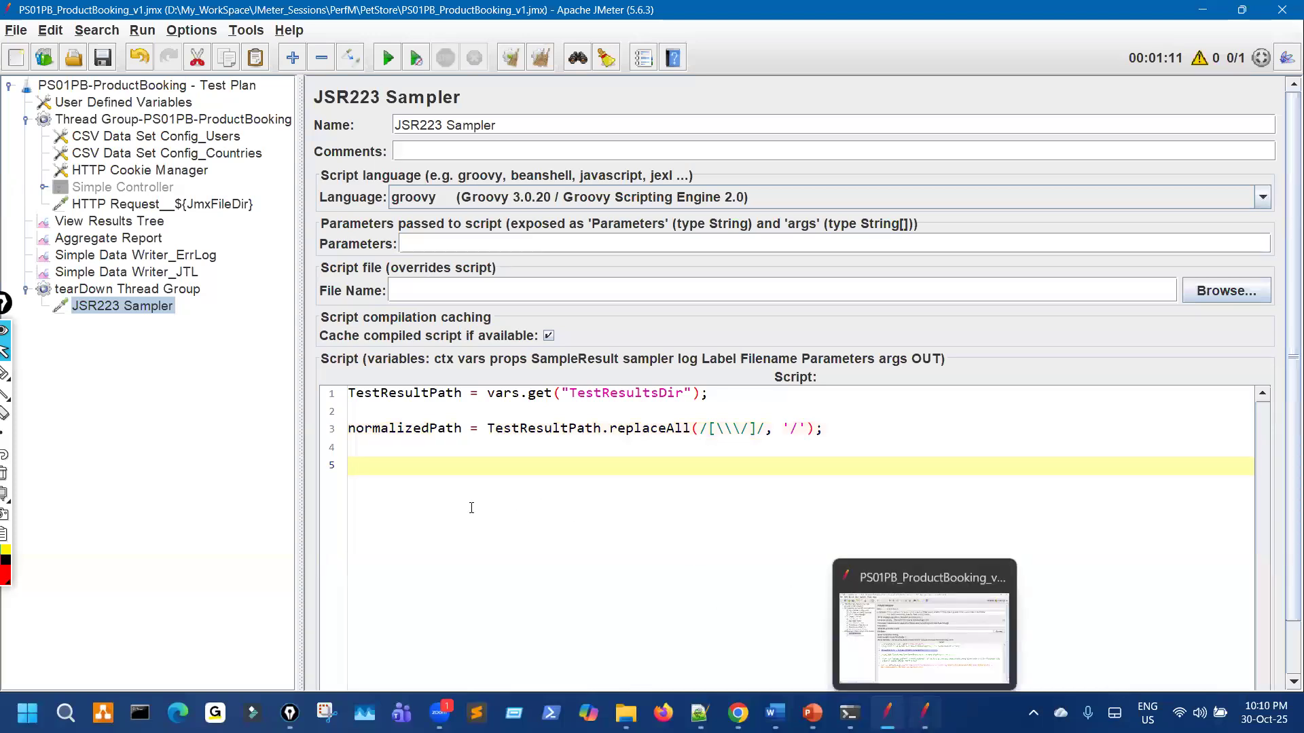
{"action": "key", "text": "alt+Tab"}
{"action": "left_click_drag", "start_coordinate": [642, 570], "coordinate": [270, 554]}
{"action": "key", "text": "ctrl+c"}
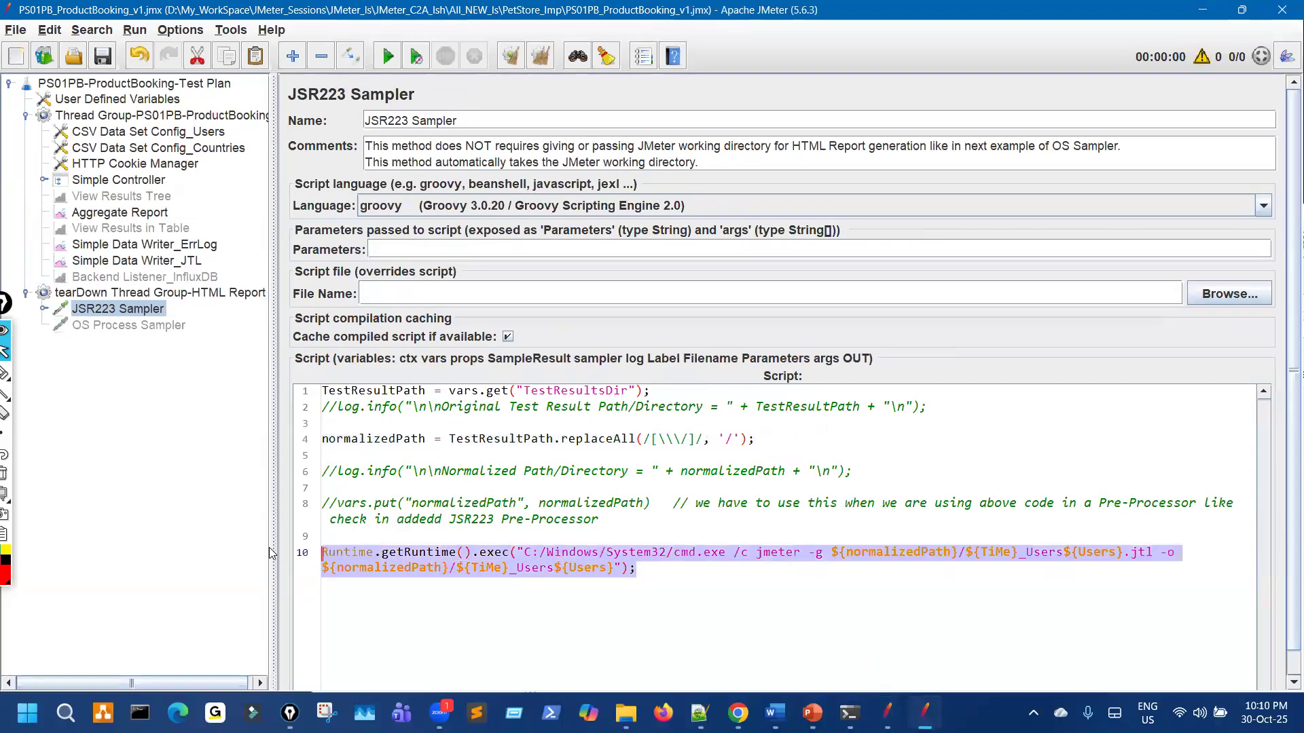
{"action": "left_click", "coordinate": [887, 713]}
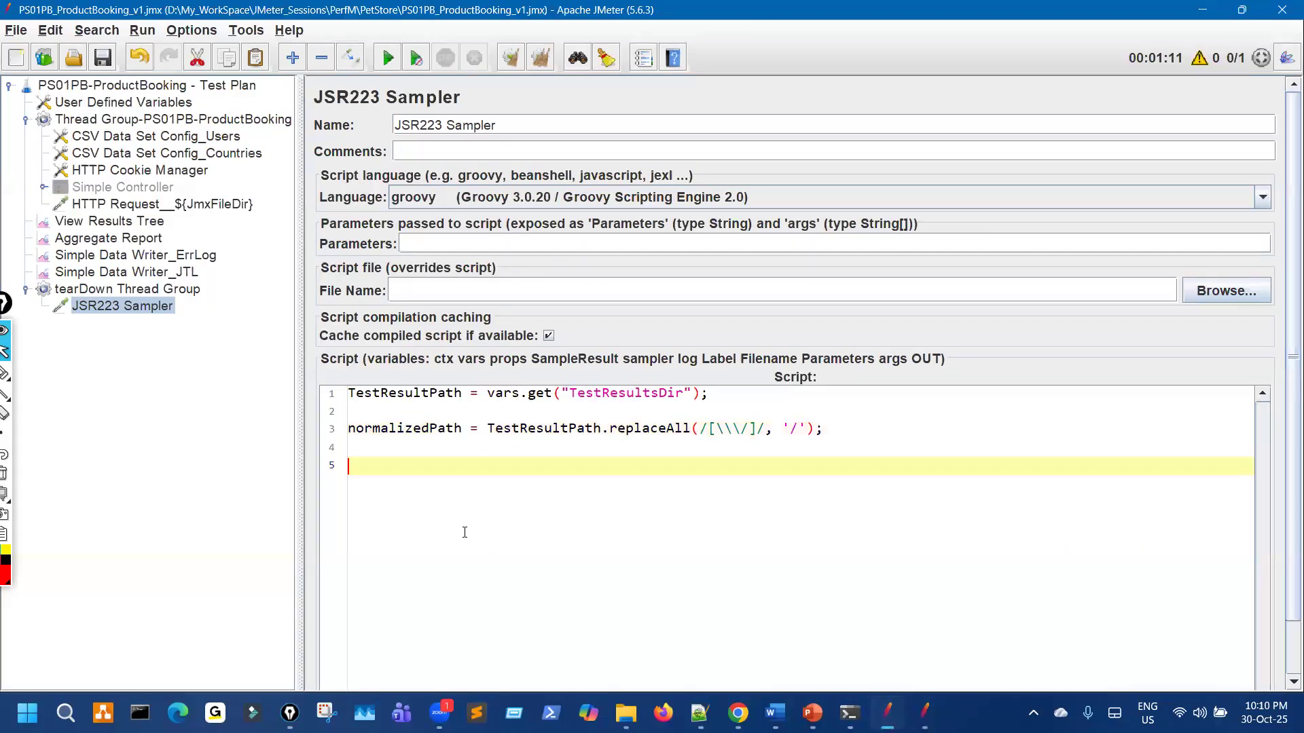
{"action": "key", "text": "ctrl+v"}
Step: Annotate the finished script to highlight the report-generation command
{"action": "key", "text": "ctrl+shift+3"}
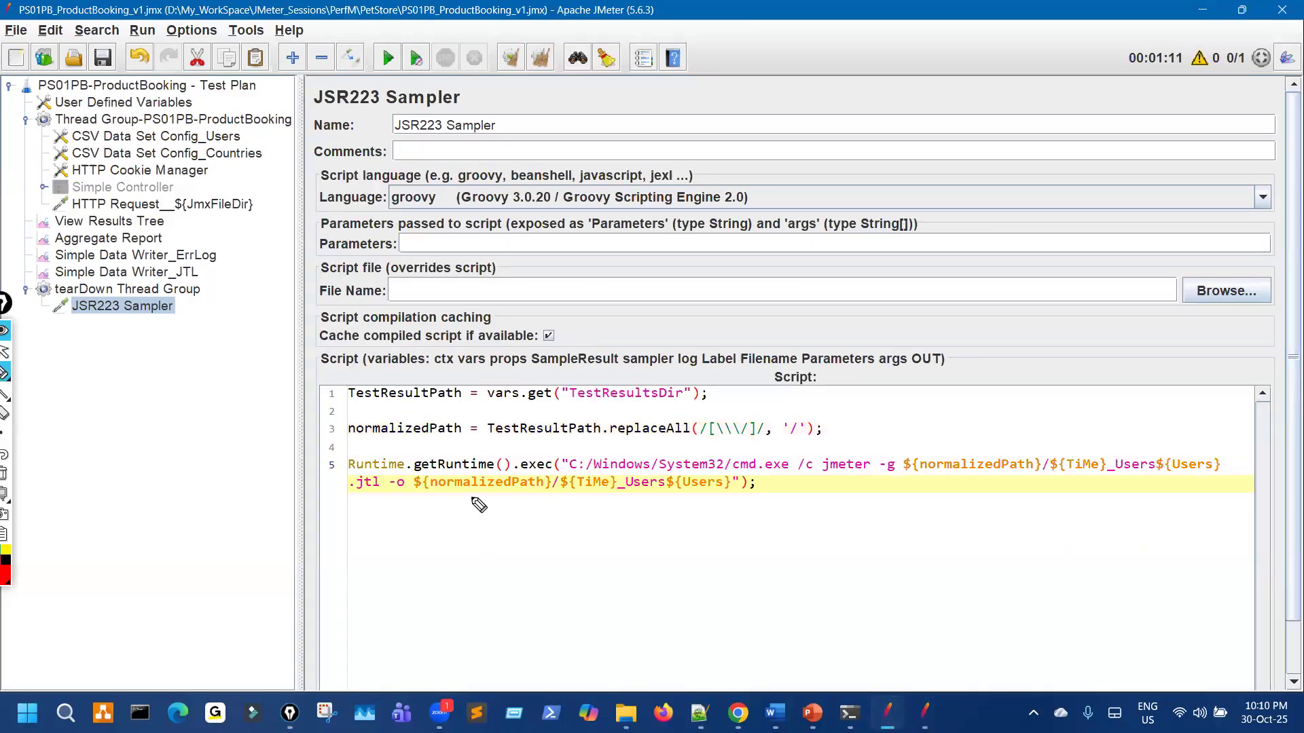
{"action": "mouse_move", "coordinate": [408, 473]}
{"action": "left_mouse_down"}
{"action": "mouse_move", "coordinate": [785, 478]}
{"action": "mouse_move", "coordinate": [747, 454]}
{"action": "mouse_move", "coordinate": [601, 448]}
{"action": "left_mouse_up"}
{"action": "left_click_drag", "start_coordinate": [375, 451], "coordinate": [349, 454]}
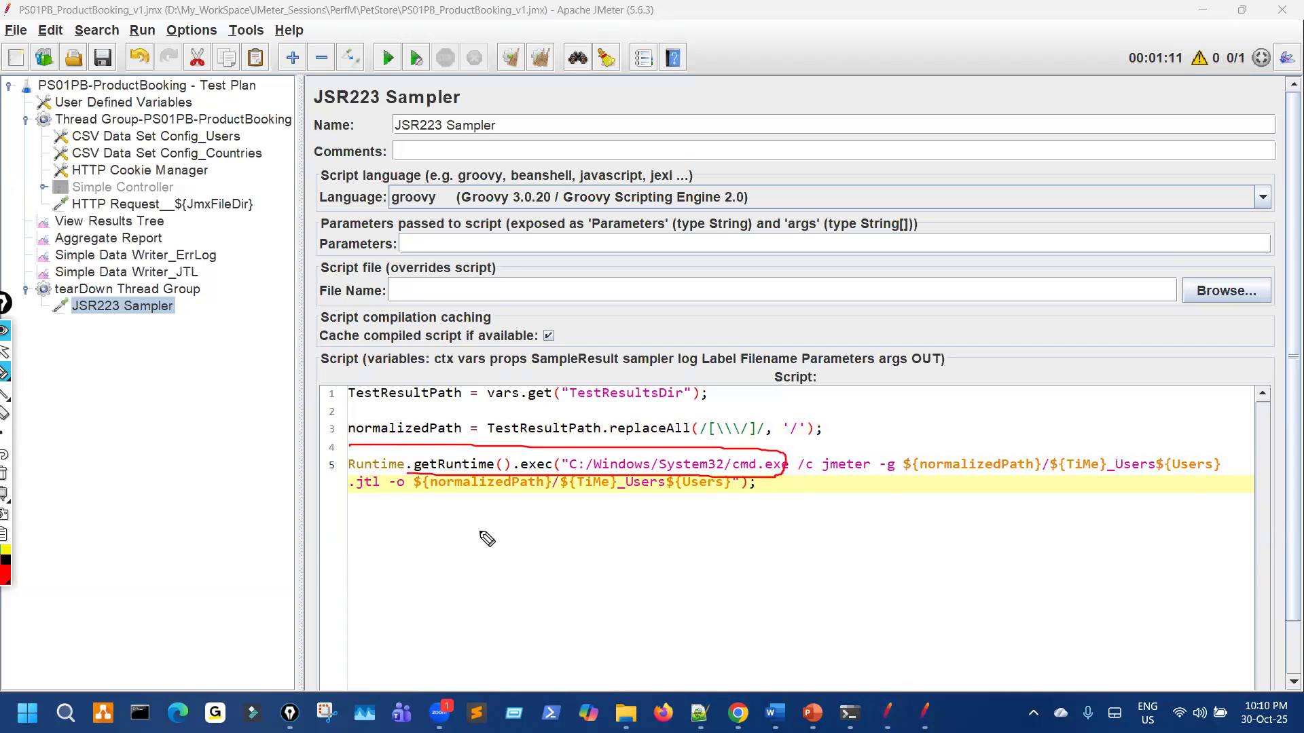
{"action": "mouse_move", "coordinate": [733, 447]}
{"action": "left_mouse_down"}
{"action": "mouse_move", "coordinate": [751, 484]}
{"action": "mouse_move", "coordinate": [734, 478]}
{"action": "left_mouse_up"}
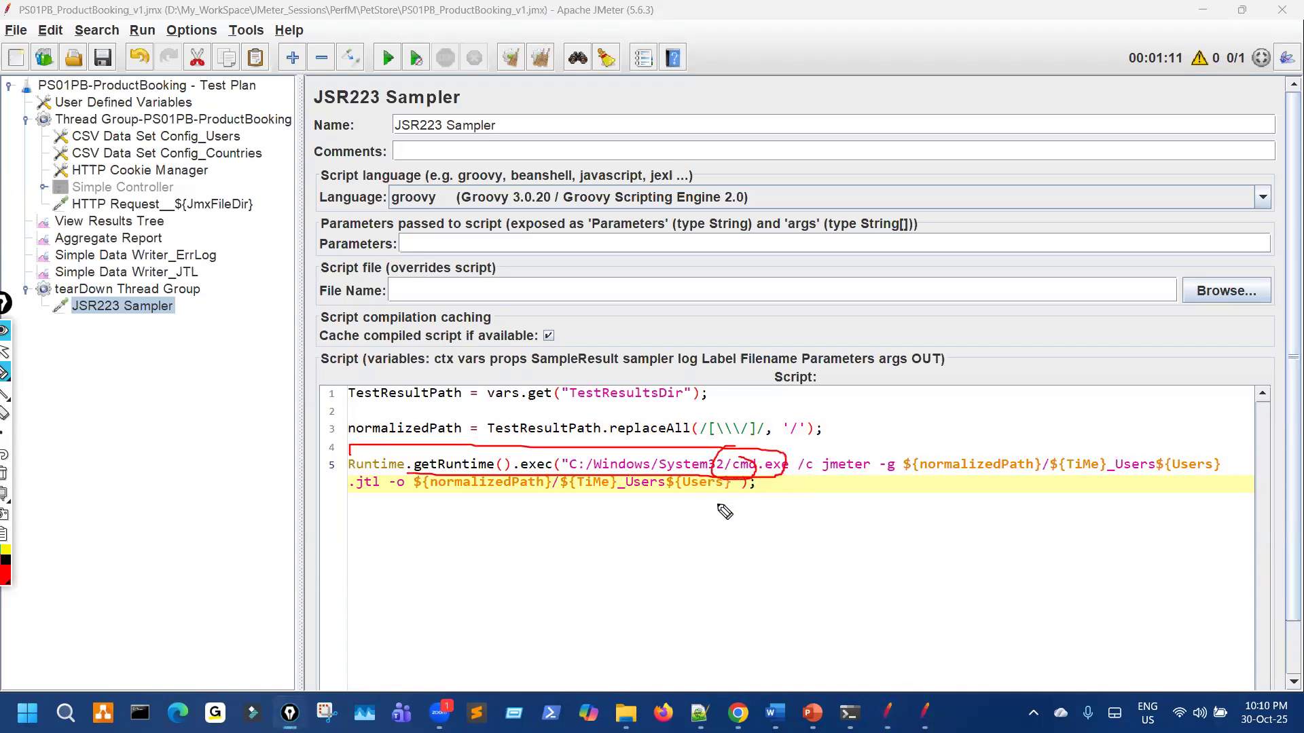
{"action": "mouse_move", "coordinate": [806, 402]}
{"action": "left_mouse_down"}
{"action": "mouse_move", "coordinate": [769, 435]}
{"action": "mouse_move", "coordinate": [801, 430]}
{"action": "left_mouse_up"}
{"action": "left_click_drag", "start_coordinate": [839, 475], "coordinate": [1011, 482]}
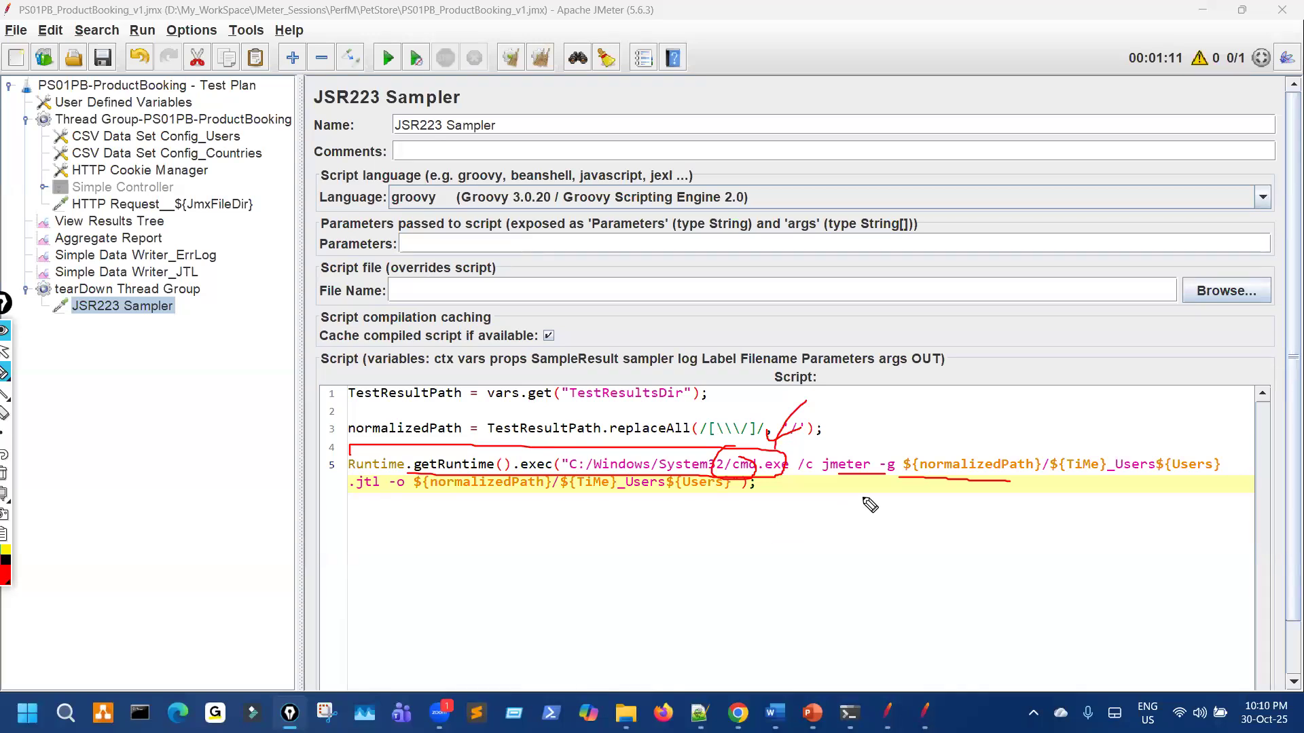
{"action": "left_click_drag", "start_coordinate": [874, 485], "coordinate": [941, 480]}
{"action": "left_click_drag", "start_coordinate": [1014, 444], "coordinate": [1002, 445]}
{"action": "left_click_drag", "start_coordinate": [564, 402], "coordinate": [615, 401]}
{"action": "left_click_drag", "start_coordinate": [445, 416], "coordinate": [408, 412]}
{"action": "left_click_drag", "start_coordinate": [1046, 482], "coordinate": [1211, 470]}
{"action": "left_click_drag", "start_coordinate": [353, 492], "coordinate": [379, 485]}
{"action": "left_click_drag", "start_coordinate": [460, 496], "coordinate": [651, 497]}
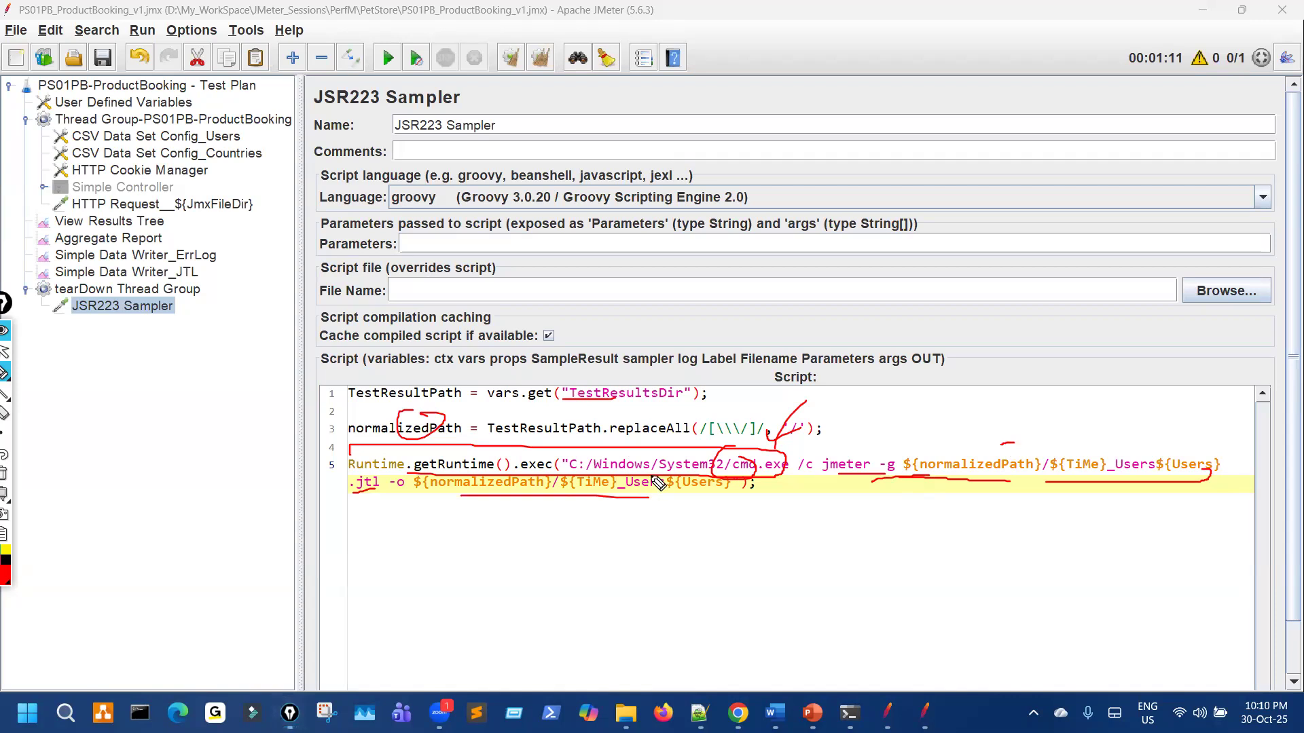
{"action": "key", "text": "Escape"}
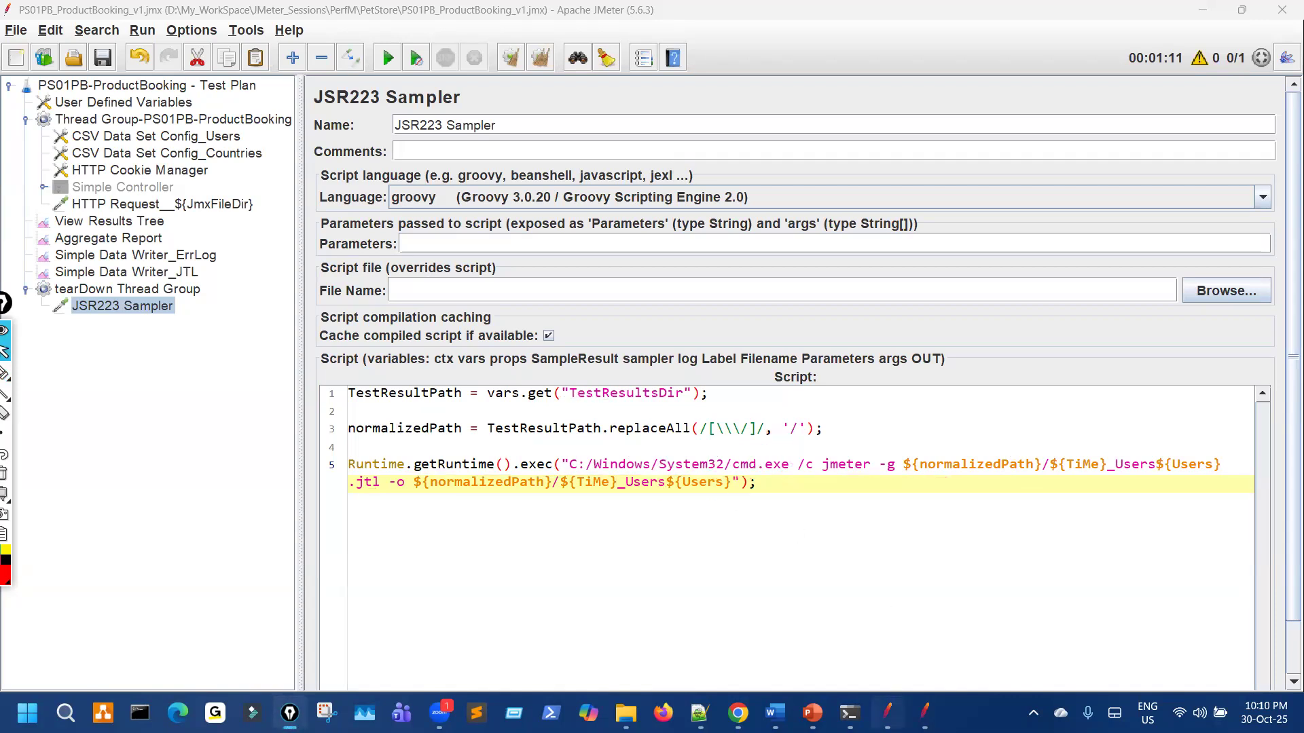
Step: Compare the working plan with the reference and re-enable the Simple Controller
{"action": "left_click", "coordinate": [893, 707]}
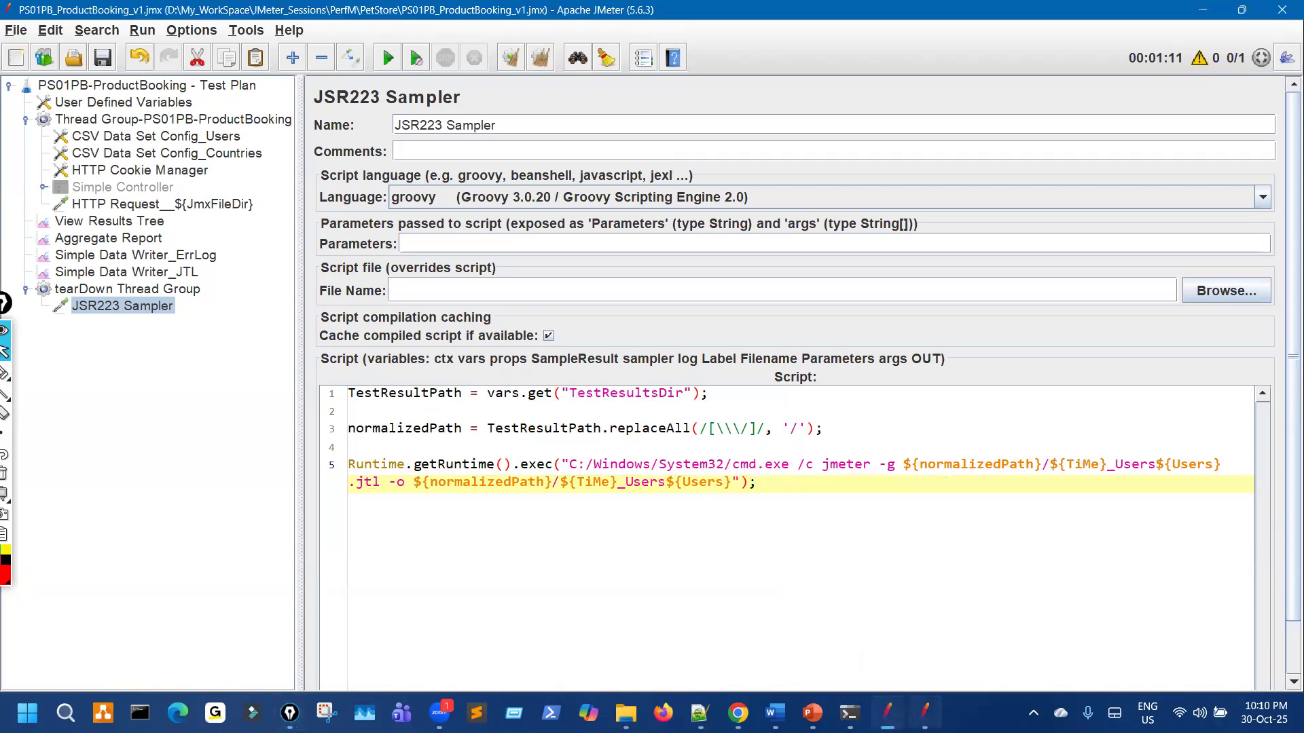
{"action": "left_click", "coordinate": [924, 712]}
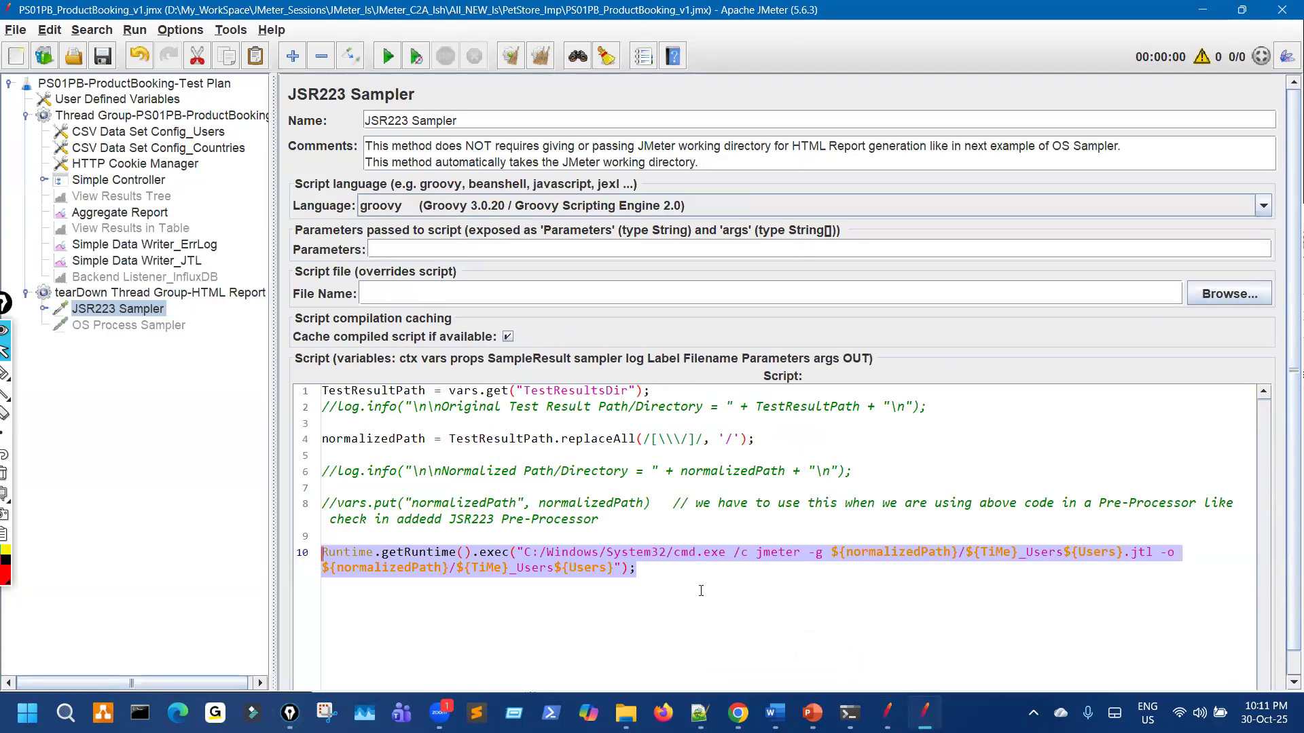
{"action": "left_click", "coordinate": [887, 713]}
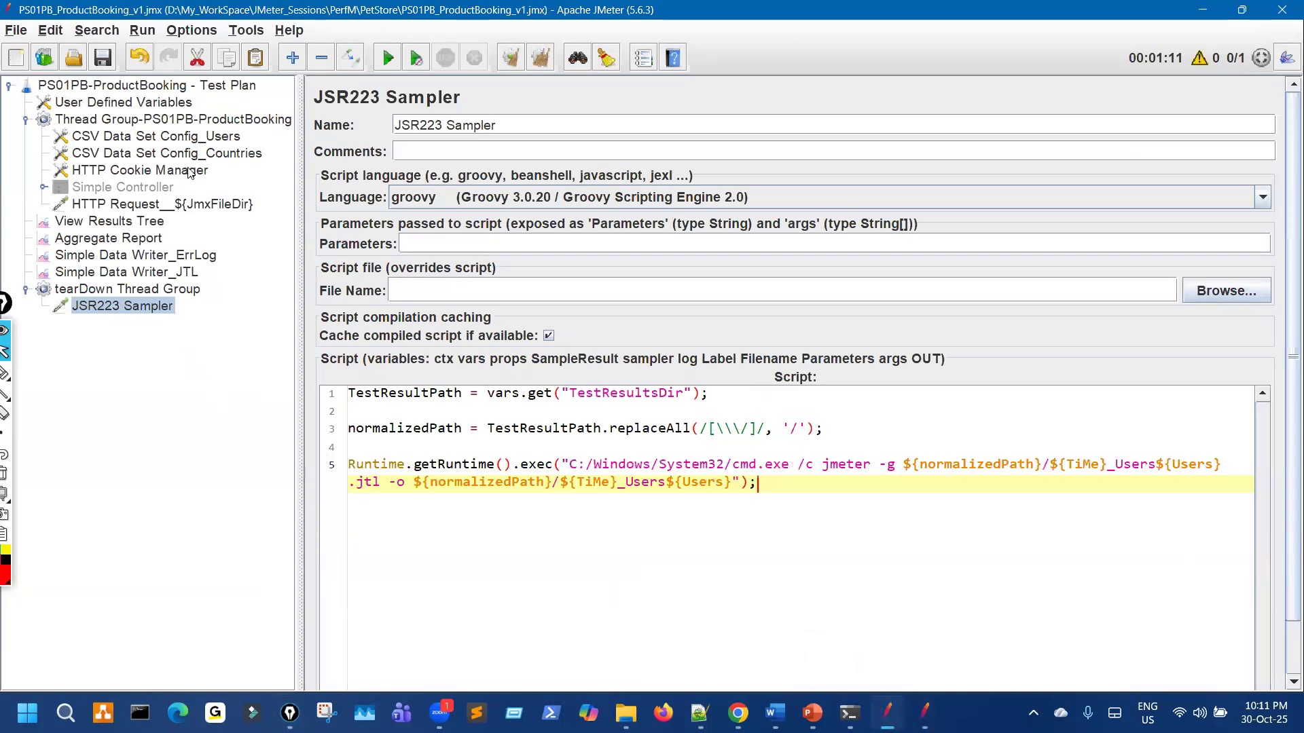
{"action": "left_click", "coordinate": [190, 203]}
{"action": "left_click", "coordinate": [197, 57]}
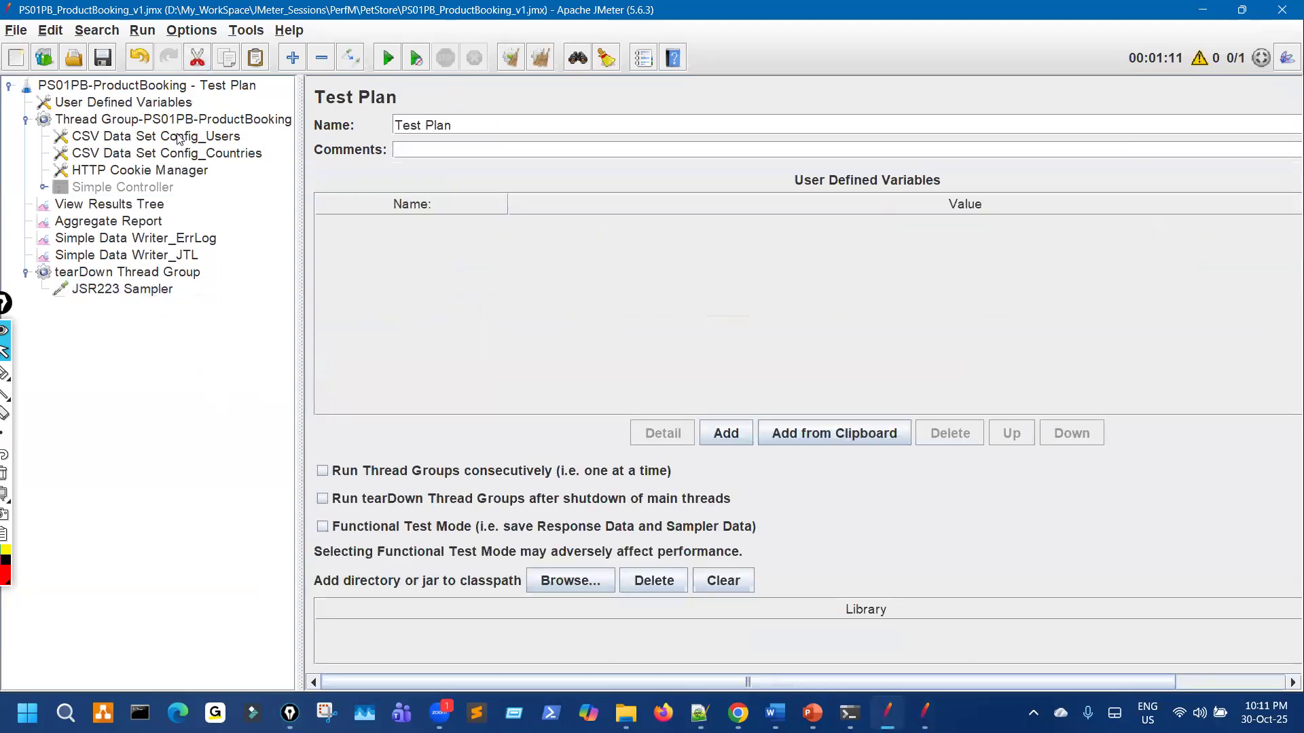
{"action": "left_click", "coordinate": [178, 105]}
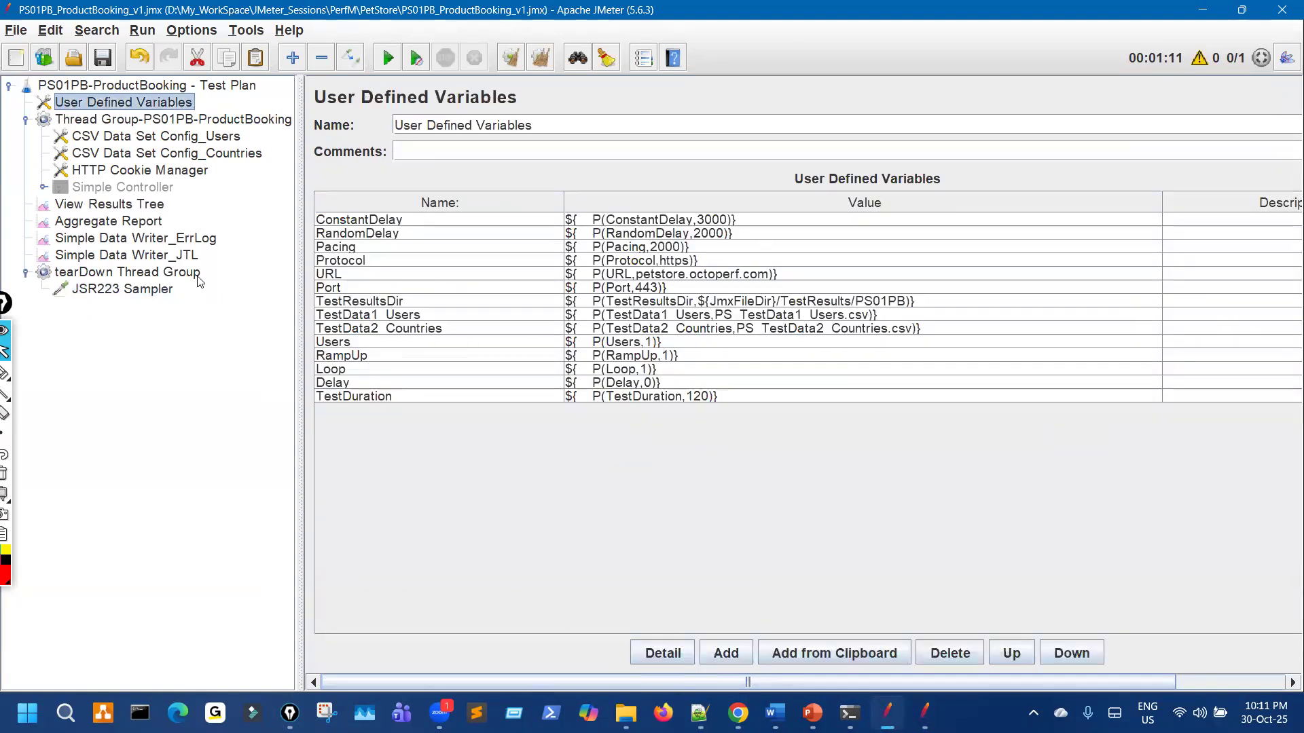
{"action": "left_click", "coordinate": [145, 191]}
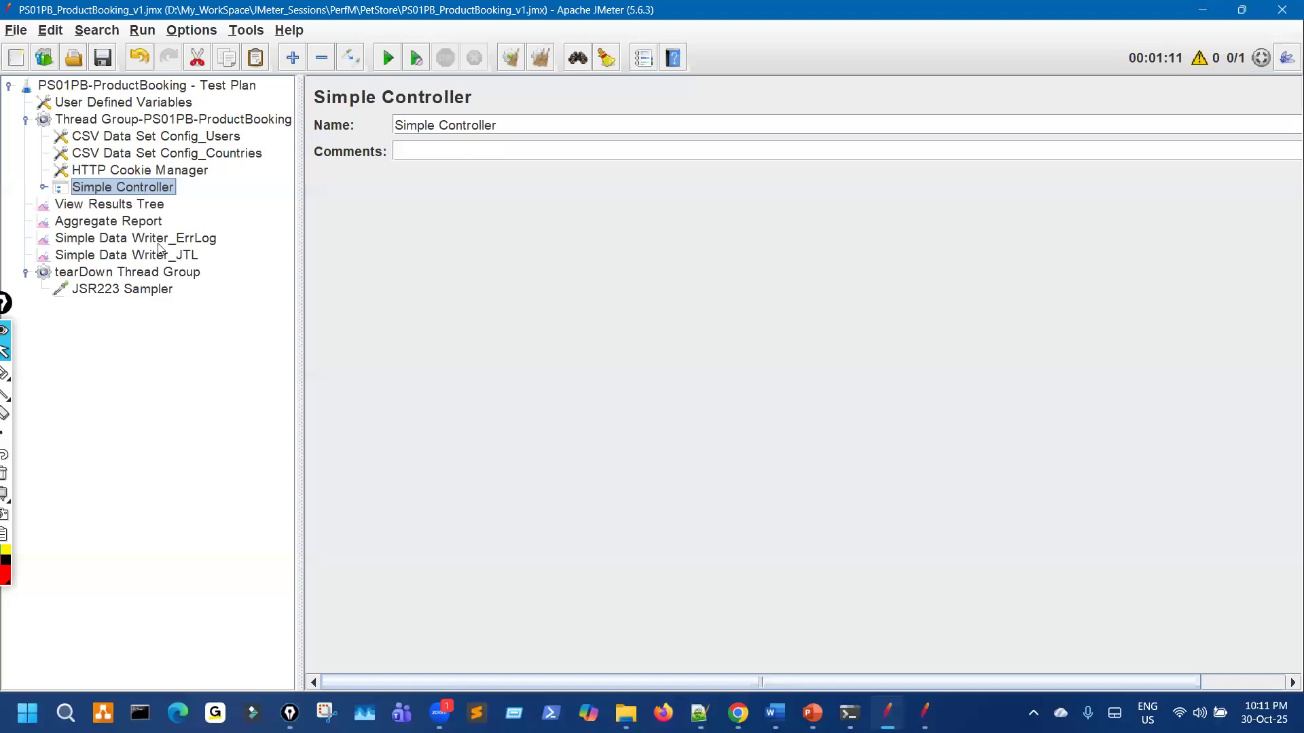
Step: Disable View Results Tree, clear the Aggregate Report, and start a new test run
{"action": "left_click", "coordinate": [127, 207]}
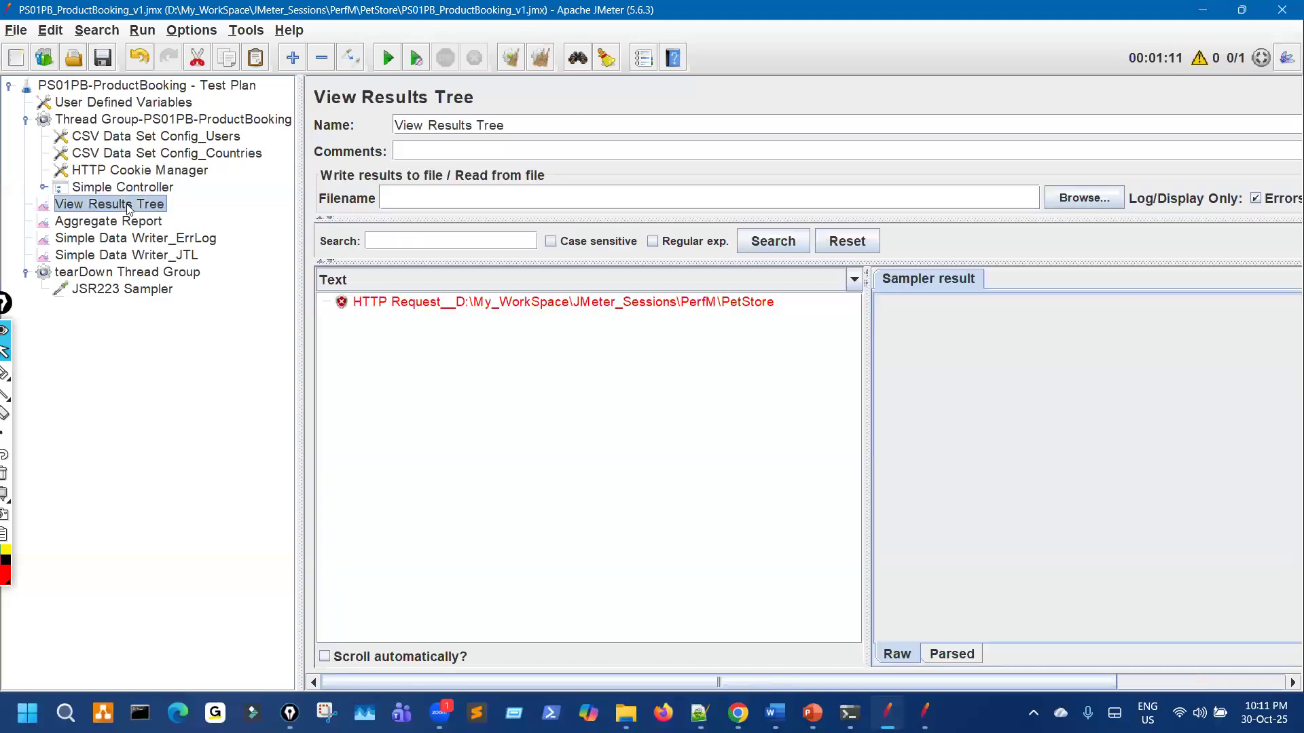
{"action": "key", "text": "ctrl+t"}
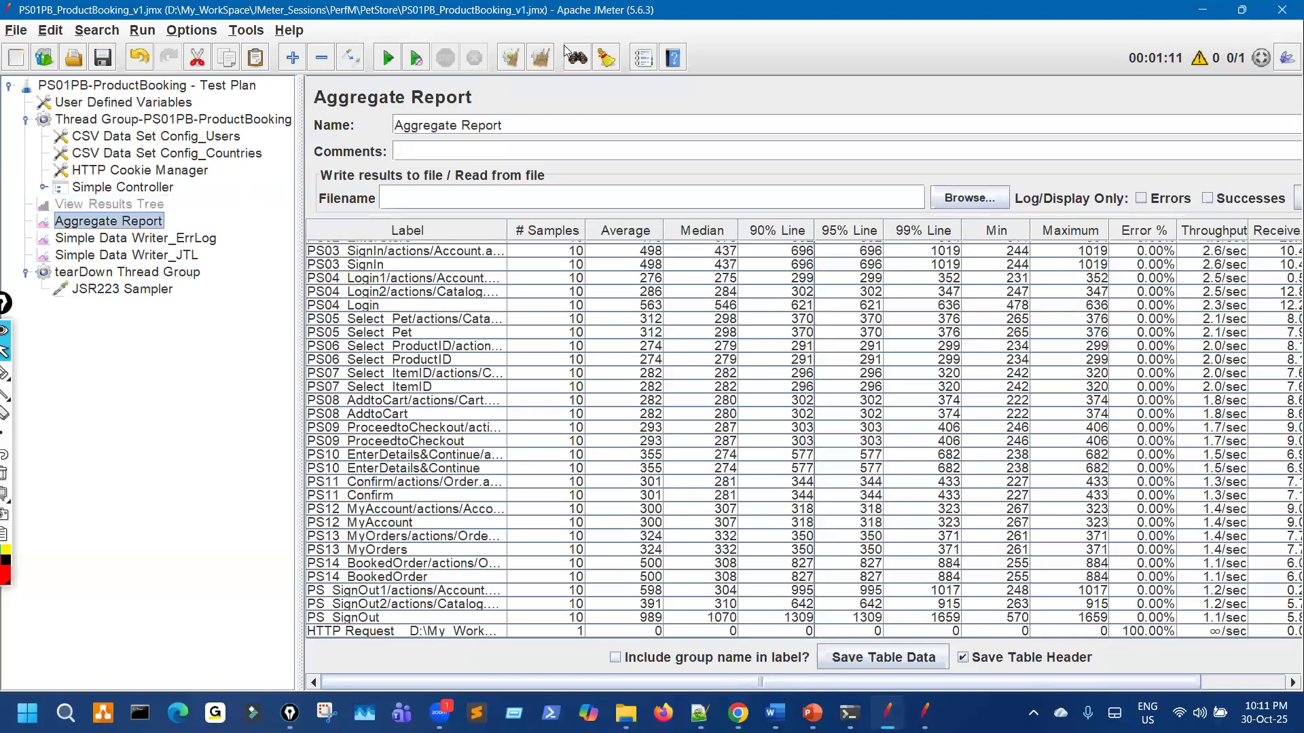
{"action": "left_click", "coordinate": [536, 60]}
{"action": "key", "text": "ctrl+r"}
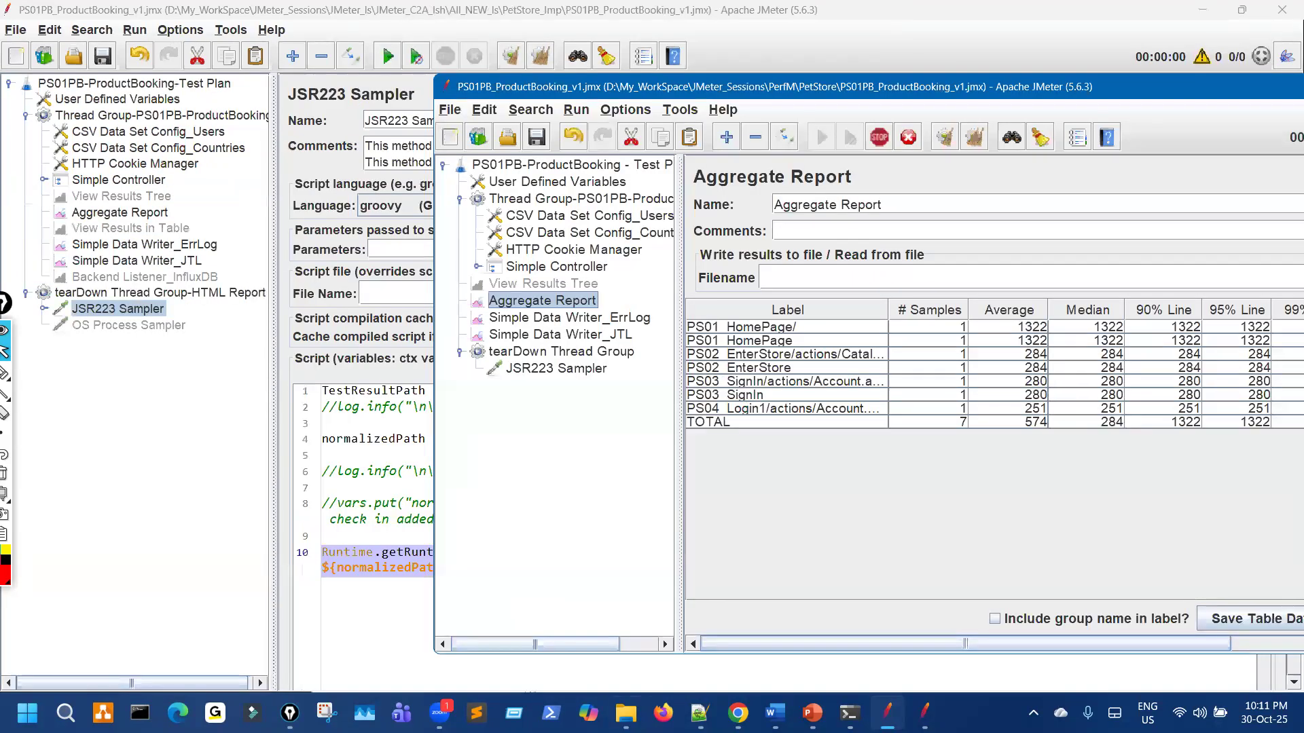
Step: Review the new 2025Oct30_101119PM_Users1 JTL and ErrLog files, then open the matching report folder
{"action": "left_click", "coordinate": [642, 697]}
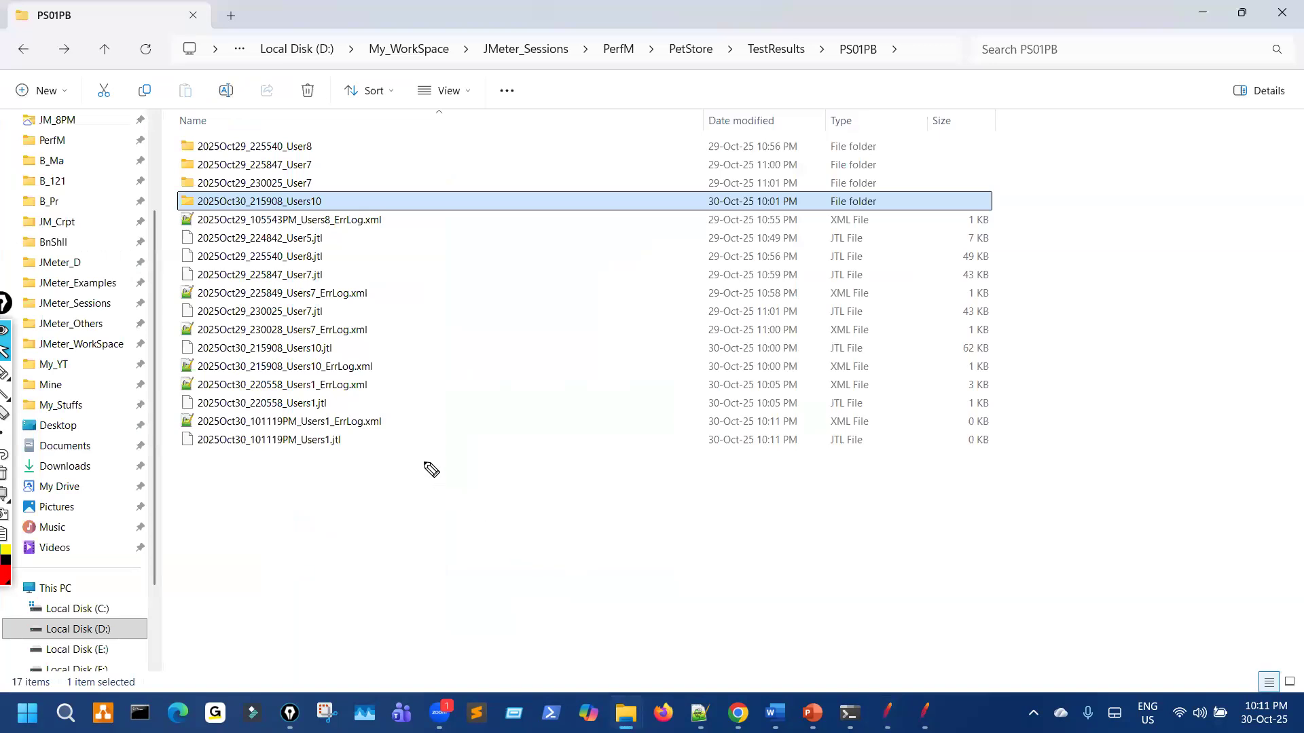
{"action": "left_click_drag", "start_coordinate": [372, 427], "coordinate": [408, 414]}
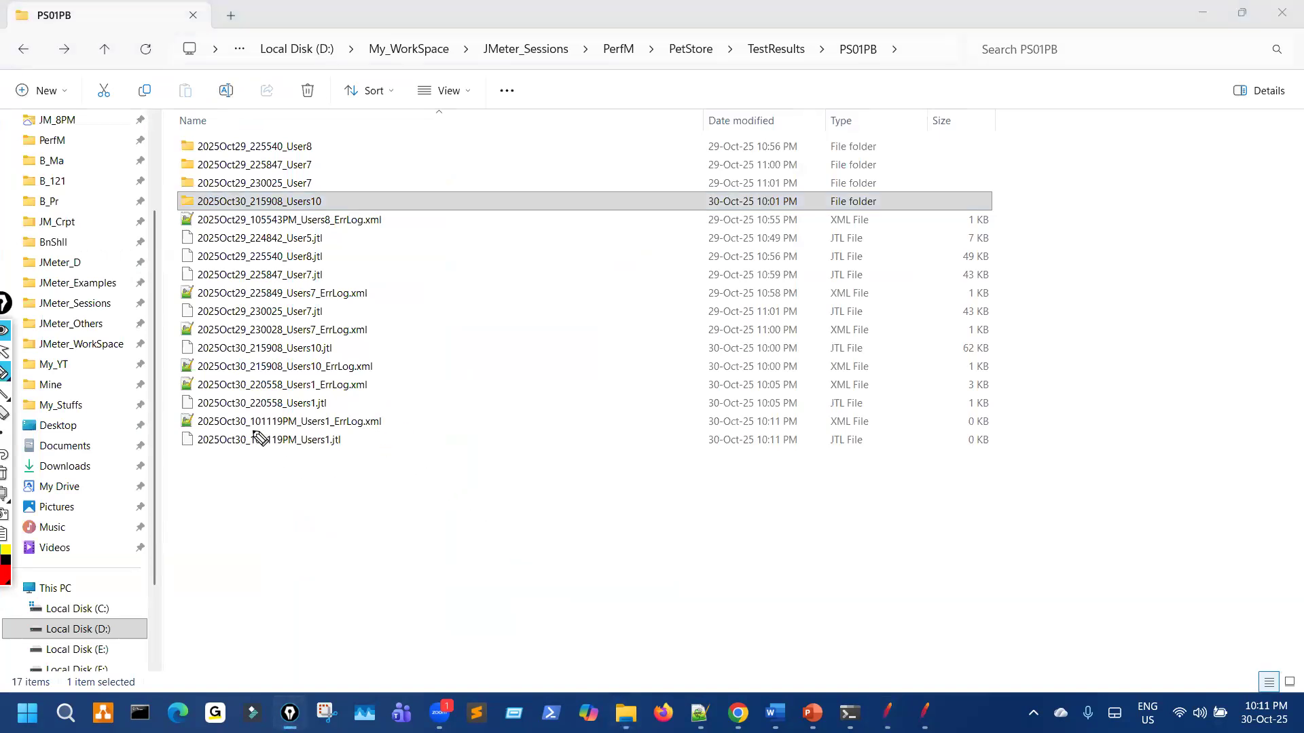
{"action": "mouse_move", "coordinate": [253, 429]}
{"action": "left_mouse_down"}
{"action": "mouse_move", "coordinate": [292, 428]}
{"action": "mouse_move", "coordinate": [255, 452]}
{"action": "left_mouse_up"}
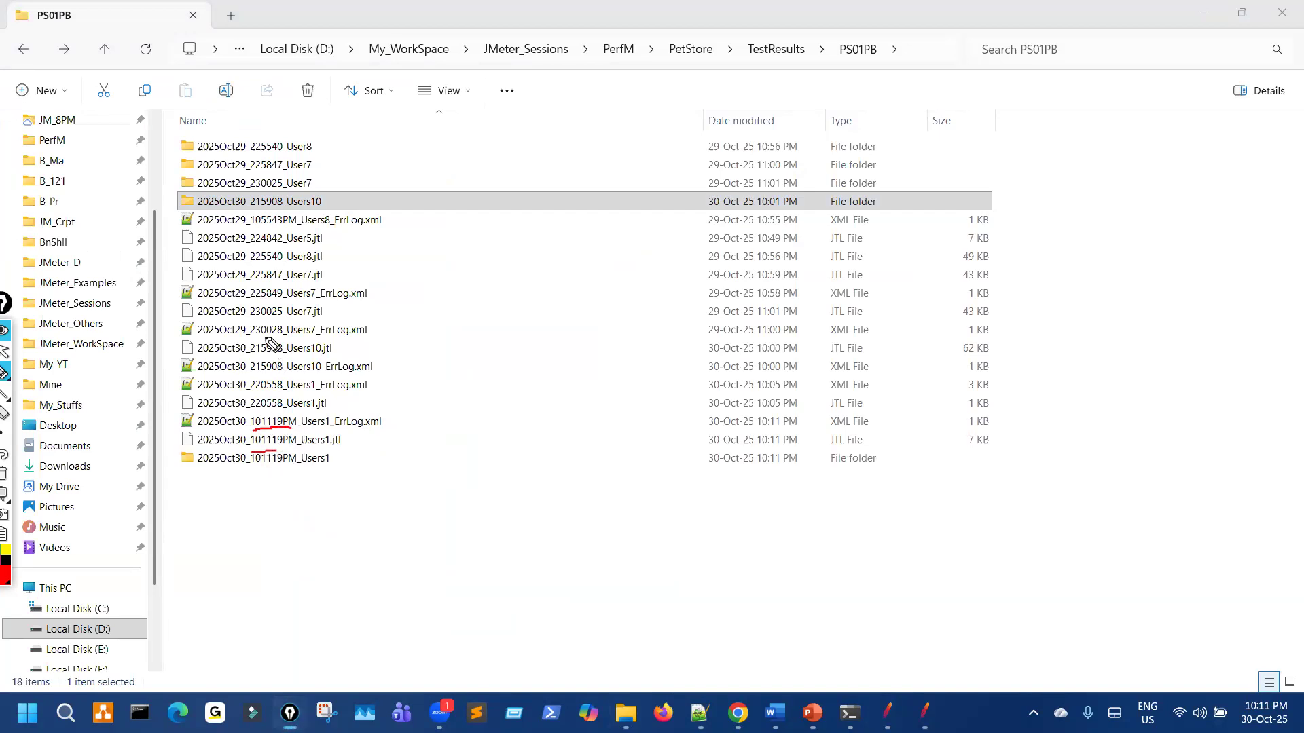
{"action": "mouse_move", "coordinate": [249, 258]}
{"action": "left_mouse_down"}
{"action": "mouse_move", "coordinate": [249, 405]}
{"action": "mouse_move", "coordinate": [273, 404]}
{"action": "mouse_move", "coordinate": [254, 422]}
{"action": "mouse_move", "coordinate": [253, 475]}
{"action": "mouse_move", "coordinate": [294, 483]}
{"action": "left_mouse_up"}
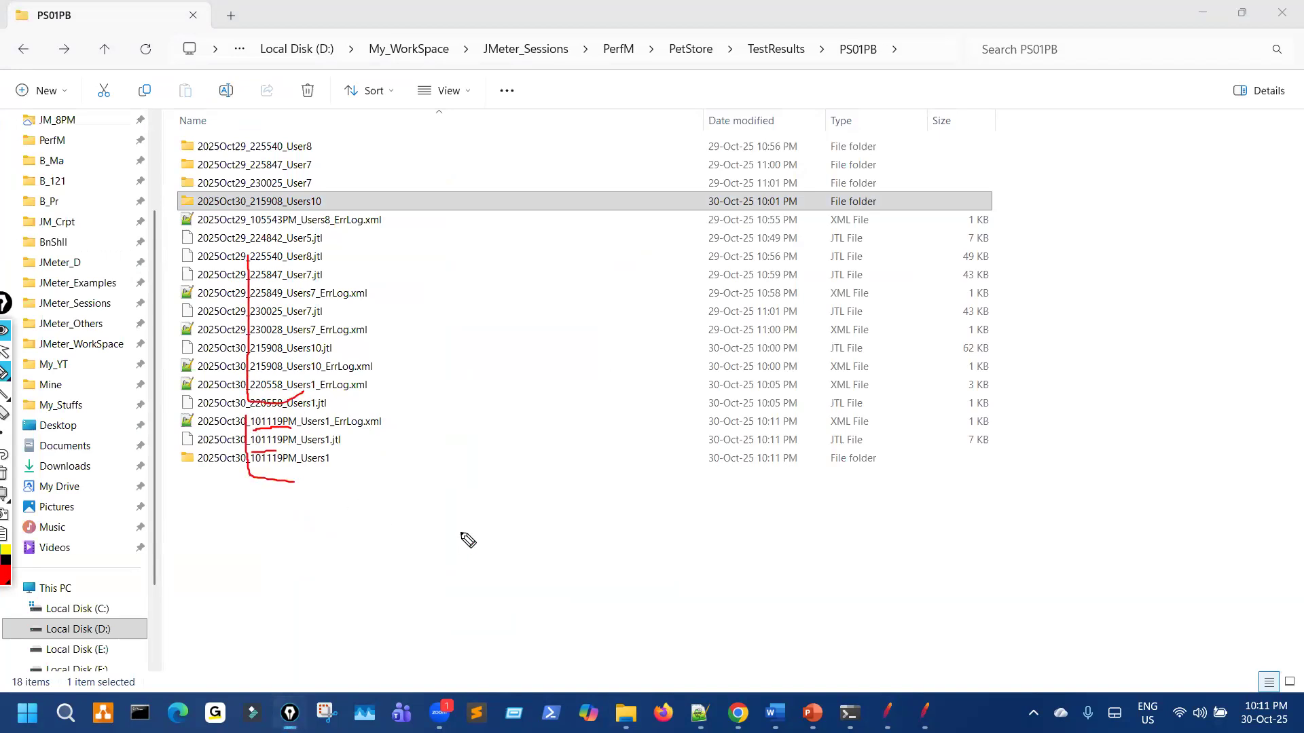
{"action": "key", "text": "ctrl+shift+7"}
{"action": "key", "text": "ctrl+shift+2"}
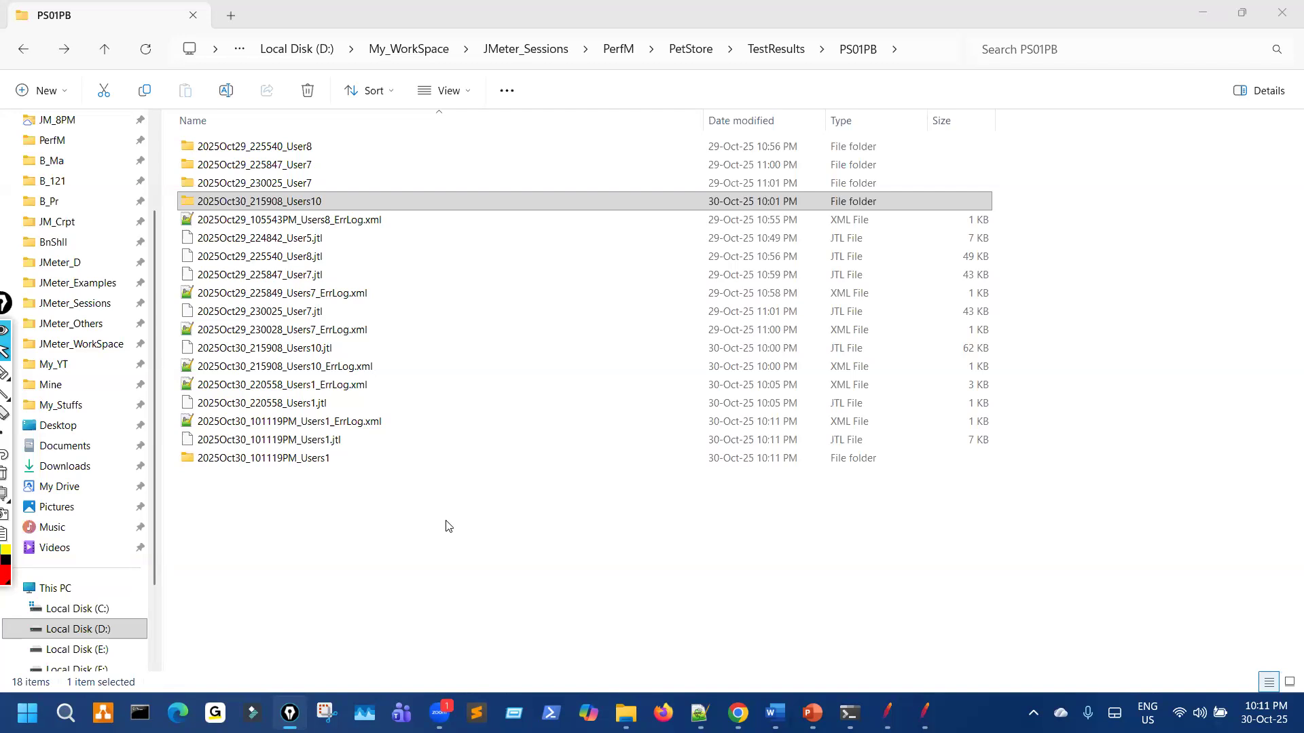
{"action": "double_click", "coordinate": [291, 459]}
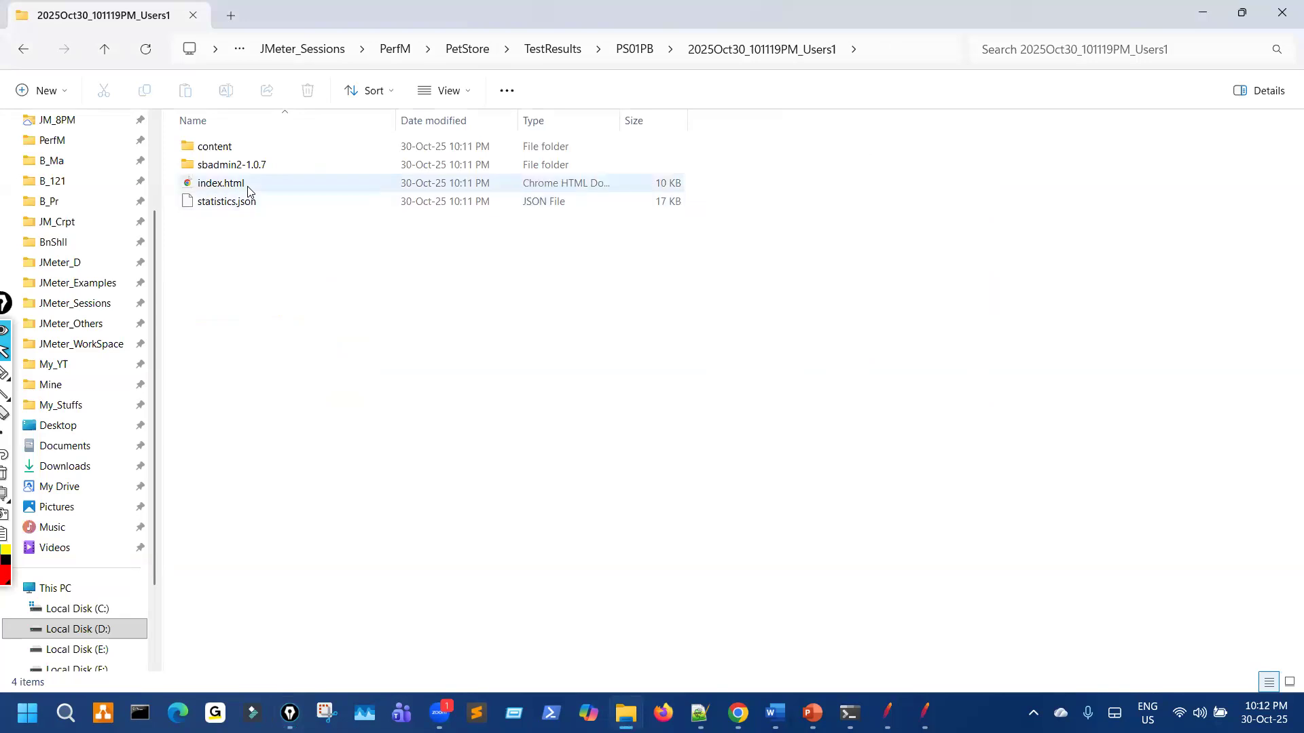
Step: Open the dashboard's index.html in Chrome and scroll to the Statistics table
{"action": "left_click", "coordinate": [249, 185]}
{"action": "key", "text": "Return"}
{"action": "scroll", "coordinate": [577, 407], "scroll_direction": "down", "scroll_amount": 20}
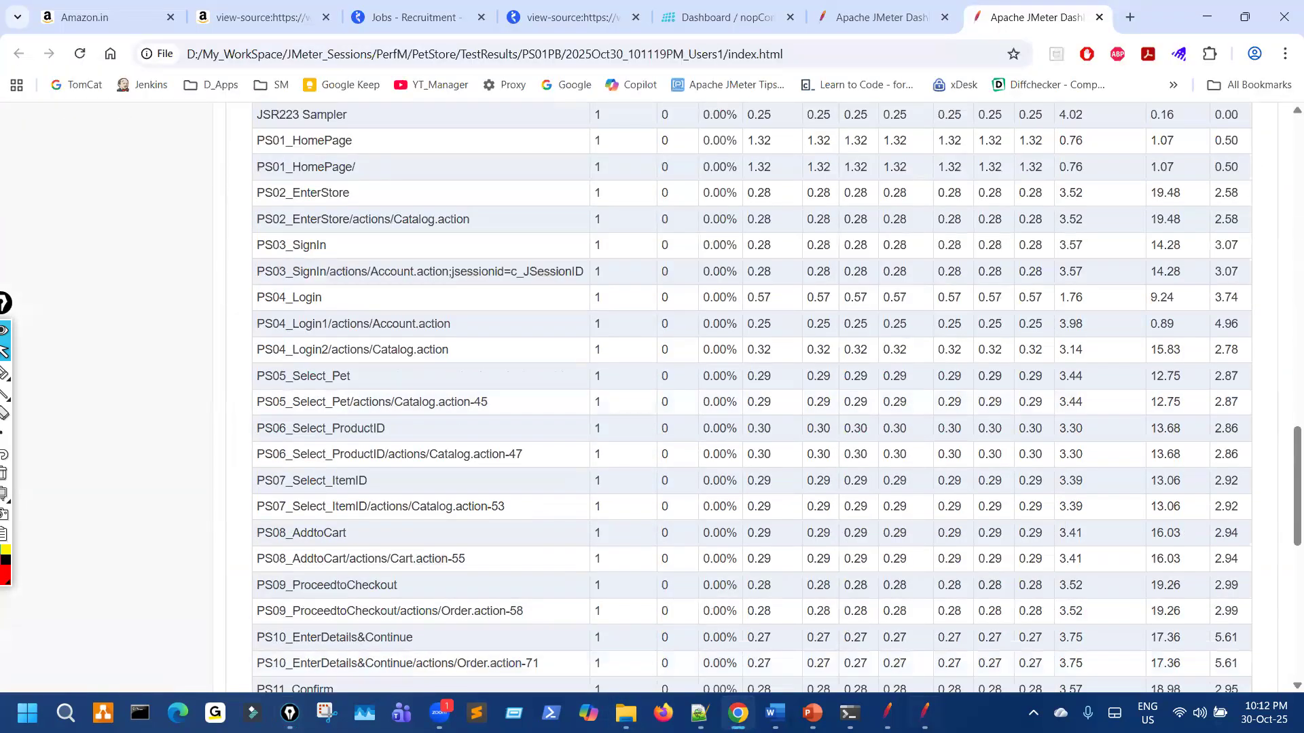
Step: Show the reference plan's teardown JSR223 Sampler script in JMeter
{"action": "key", "text": "alt+Tab"}
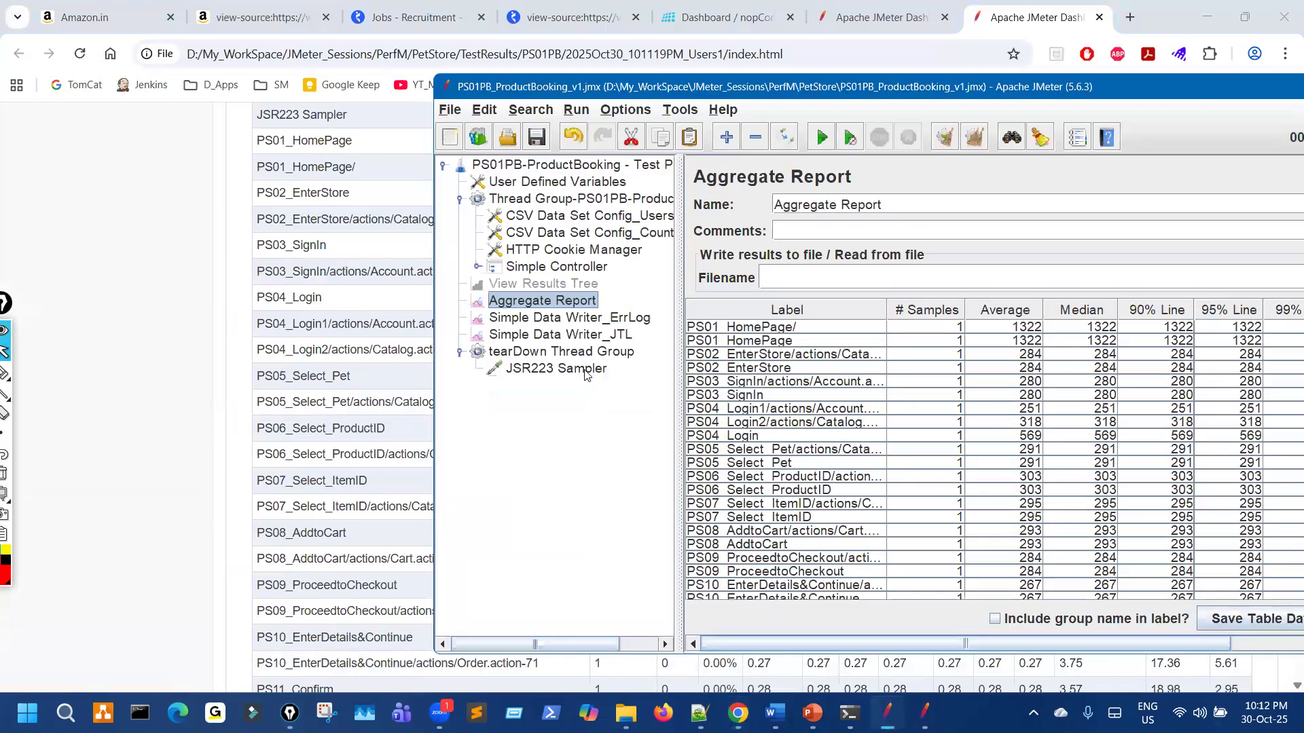
{"action": "left_click", "coordinate": [582, 369]}
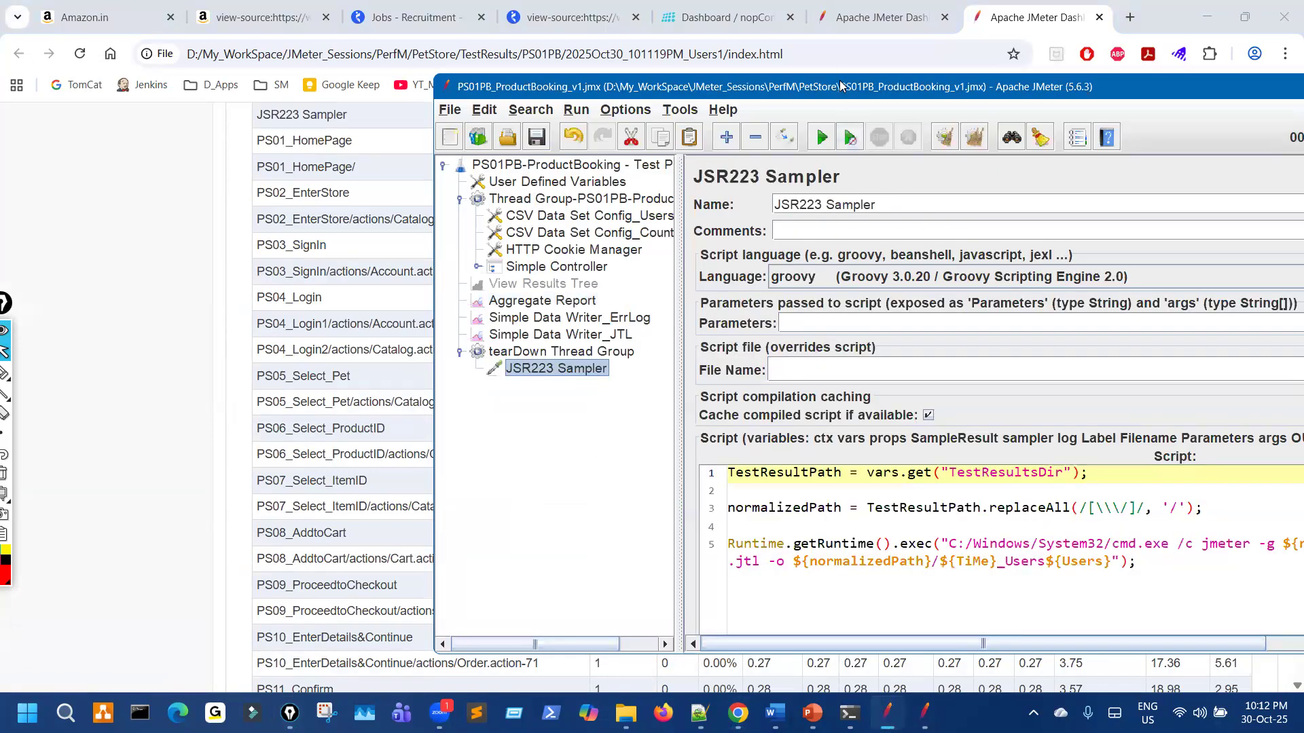
{"action": "left_click_drag", "start_coordinate": [563, 102], "coordinate": [468, 26]}
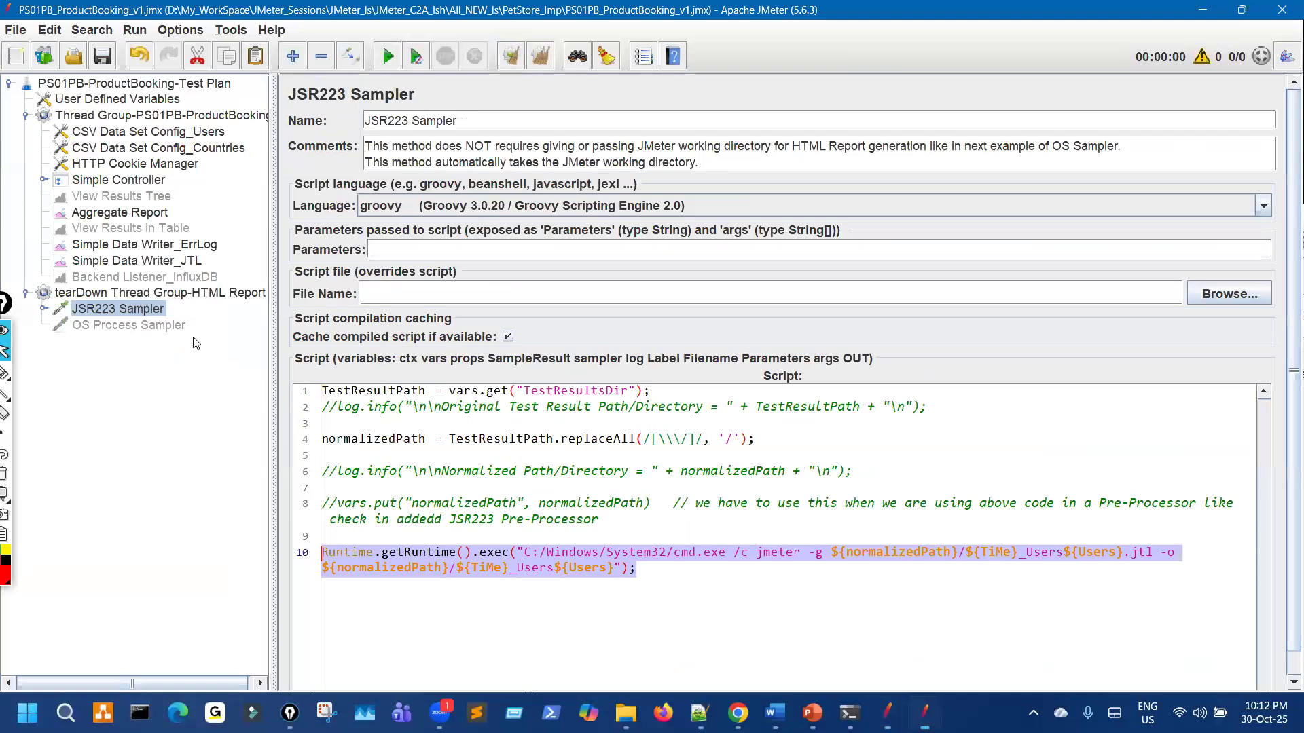
{"action": "left_click", "coordinate": [175, 326]}
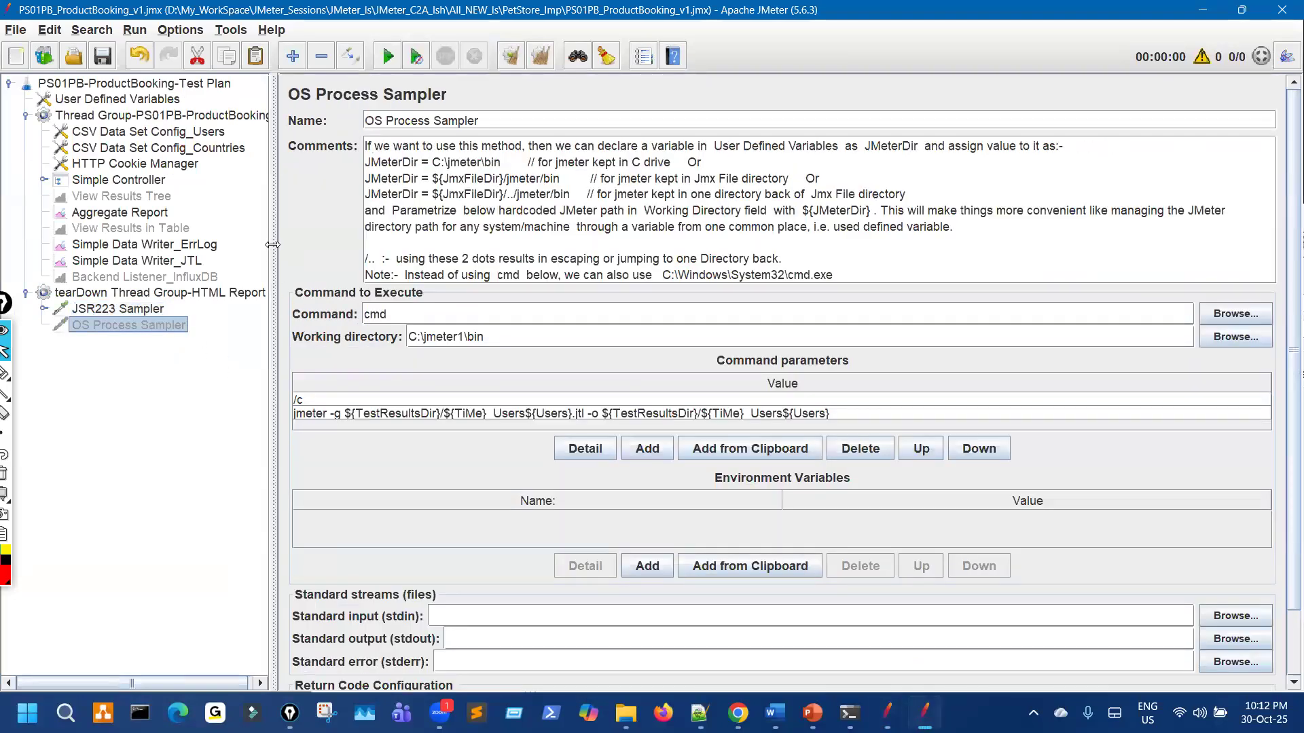
{"action": "left_click_drag", "start_coordinate": [274, 237], "coordinate": [192, 235]}
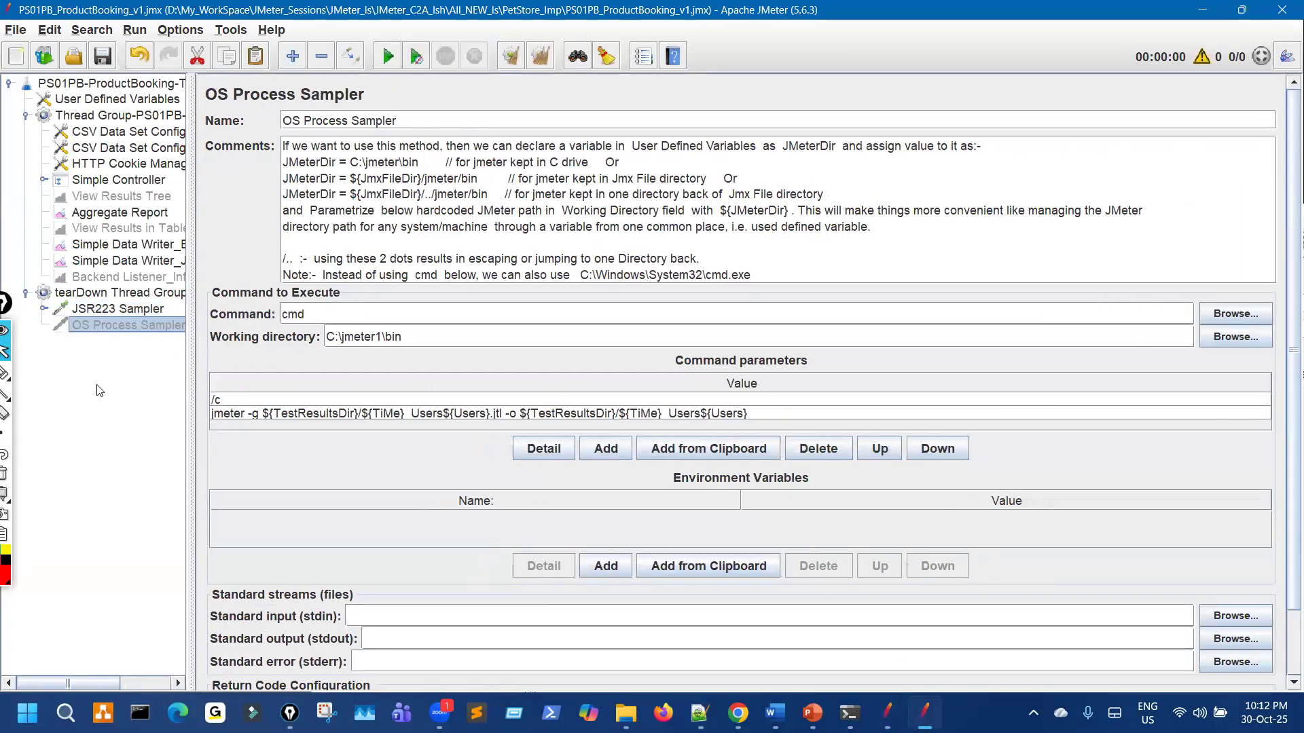
{"action": "left_click", "coordinate": [13, 373]}
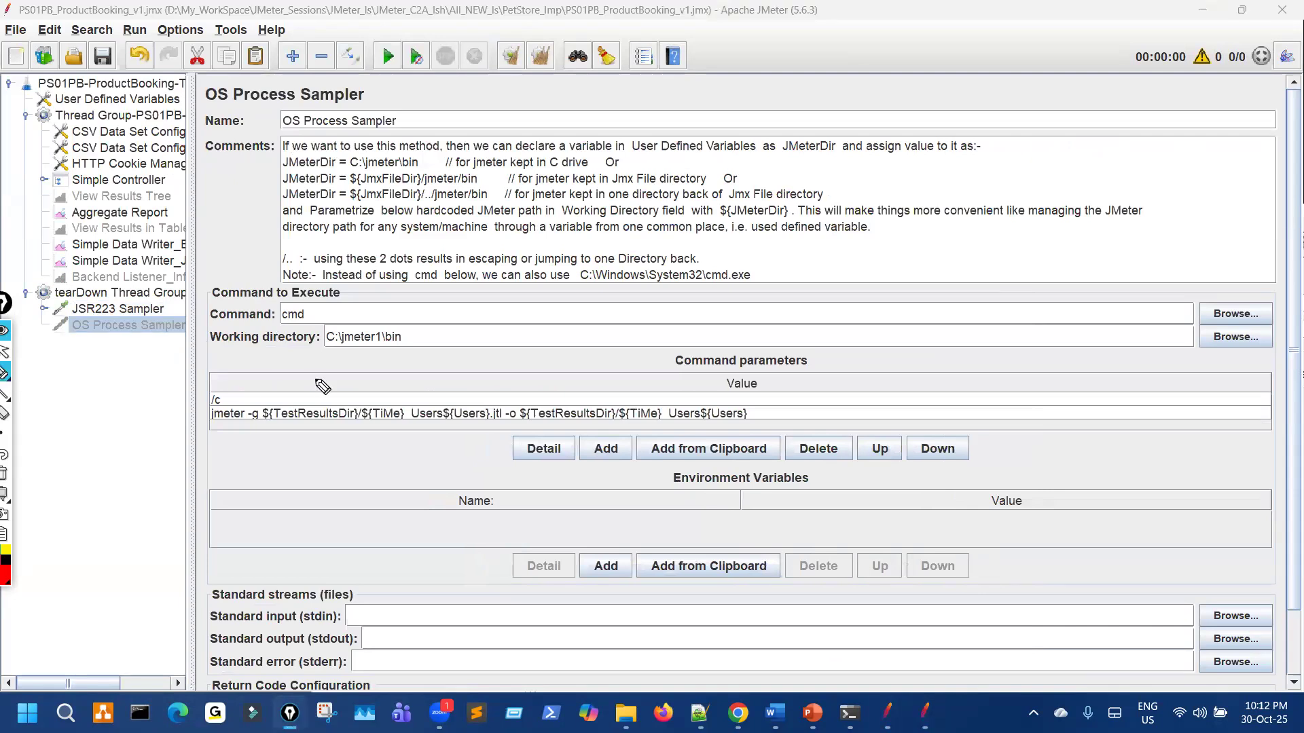
{"action": "mouse_move", "coordinate": [329, 106]}
{"action": "left_mouse_down"}
{"action": "mouse_move", "coordinate": [294, 132]}
{"action": "mouse_move", "coordinate": [345, 134]}
{"action": "left_mouse_up"}
{"action": "mouse_move", "coordinate": [299, 305]}
{"action": "left_mouse_down"}
{"action": "mouse_move", "coordinate": [277, 324]}
{"action": "mouse_move", "coordinate": [324, 309]}
{"action": "mouse_move", "coordinate": [307, 312]}
{"action": "left_mouse_up"}
{"action": "mouse_move", "coordinate": [332, 356]}
{"action": "left_mouse_down"}
{"action": "mouse_move", "coordinate": [407, 343]}
{"action": "mouse_move", "coordinate": [328, 337]}
{"action": "left_mouse_up"}
{"action": "mouse_move", "coordinate": [421, 319]}
{"action": "left_mouse_down"}
{"action": "mouse_move", "coordinate": [450, 298]}
{"action": "mouse_move", "coordinate": [417, 322]}
{"action": "left_mouse_up"}
{"action": "left_click", "coordinate": [418, 313]}
{"action": "left_click_drag", "start_coordinate": [417, 322], "coordinate": [440, 316]}
{"action": "left_click_drag", "start_coordinate": [376, 355], "coordinate": [401, 353]}
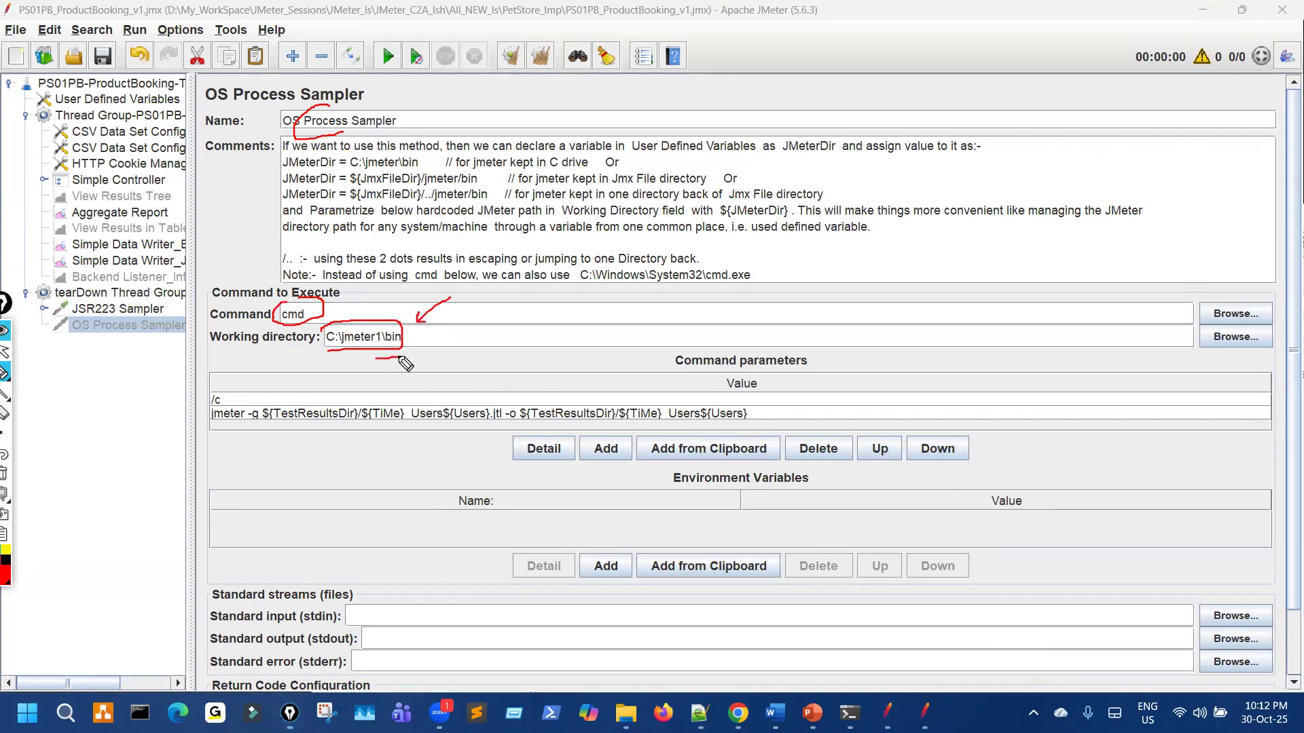
{"action": "key", "text": "ctrl+shift+7"}
{"action": "key", "text": "ctrl+shift+2"}
{"action": "left_click", "coordinate": [148, 310]}
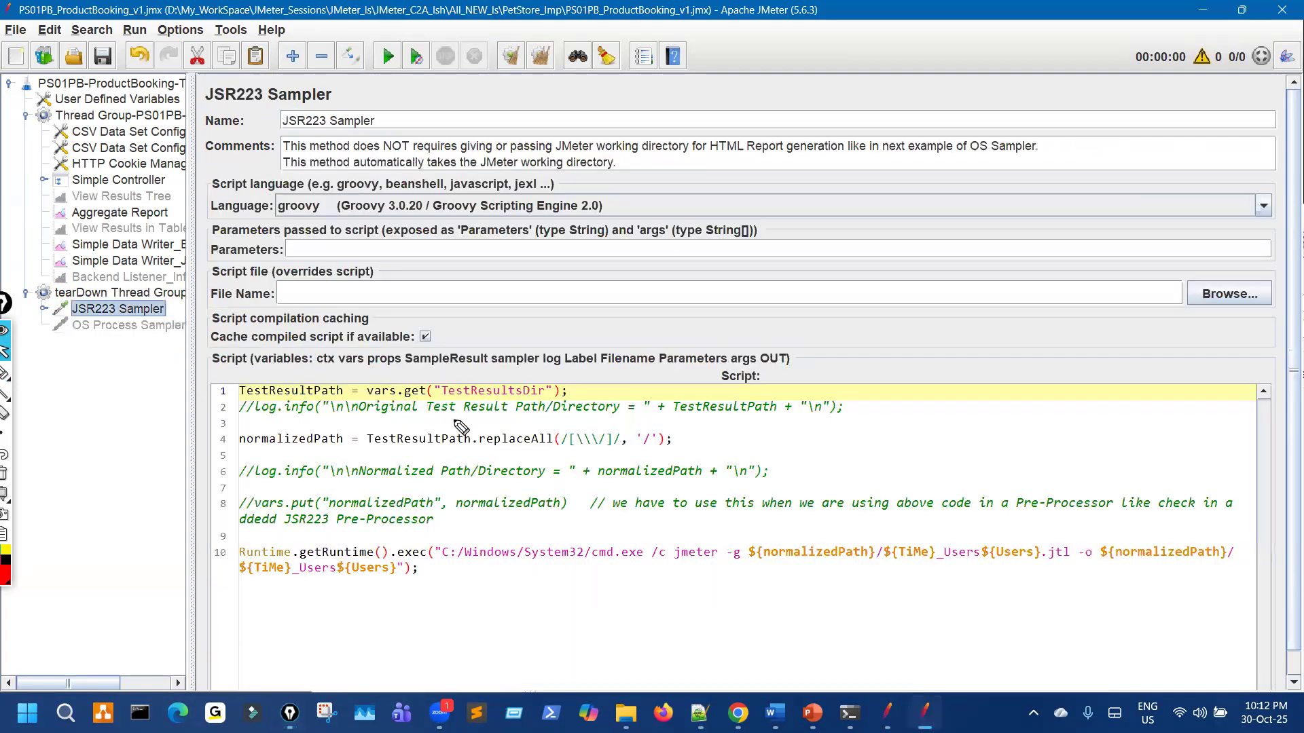
Step: Annotate the JSR223 exec command and the note that no JMeter working directory is needed
{"action": "key", "text": "ctrl+shift+3"}
{"action": "left_click_drag", "start_coordinate": [397, 331], "coordinate": [454, 469]}
{"action": "left_click_drag", "start_coordinate": [482, 398], "coordinate": [592, 569]}
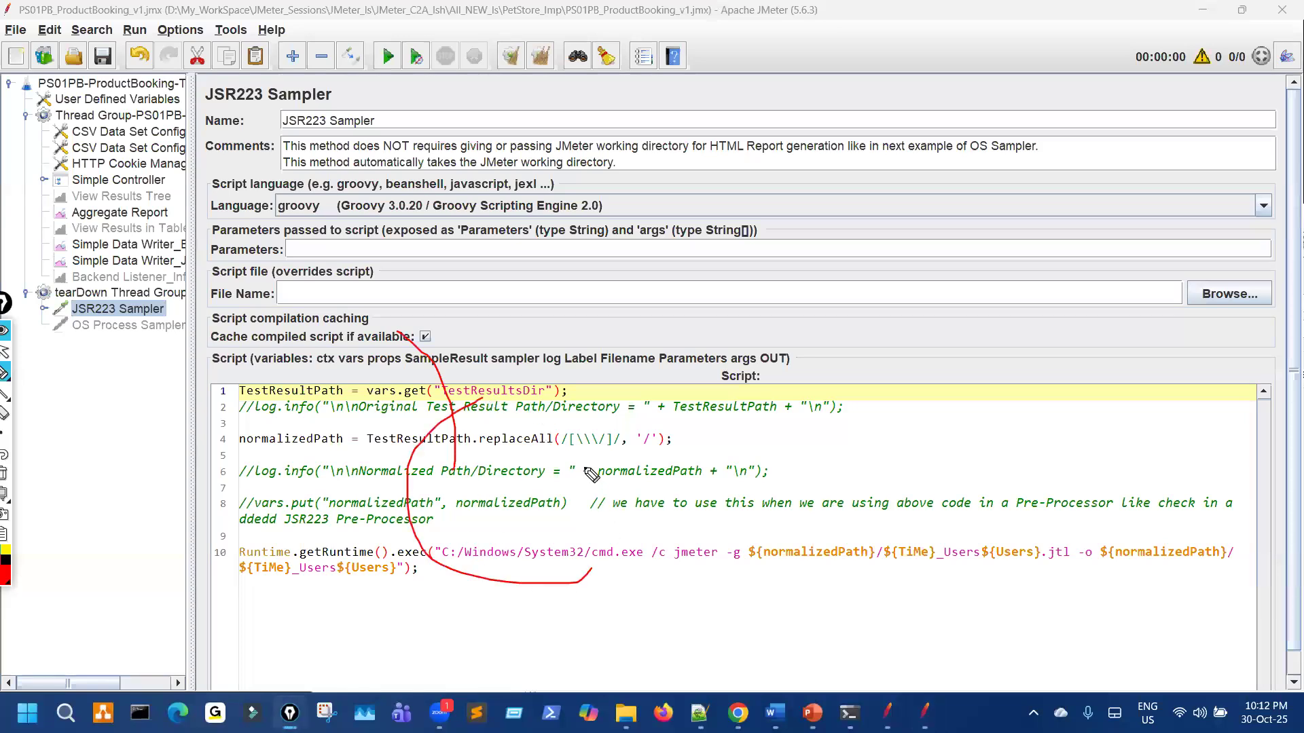
{"action": "left_click_drag", "start_coordinate": [553, 583], "coordinate": [645, 576]}
{"action": "key", "text": "ctrl+shift+7"}
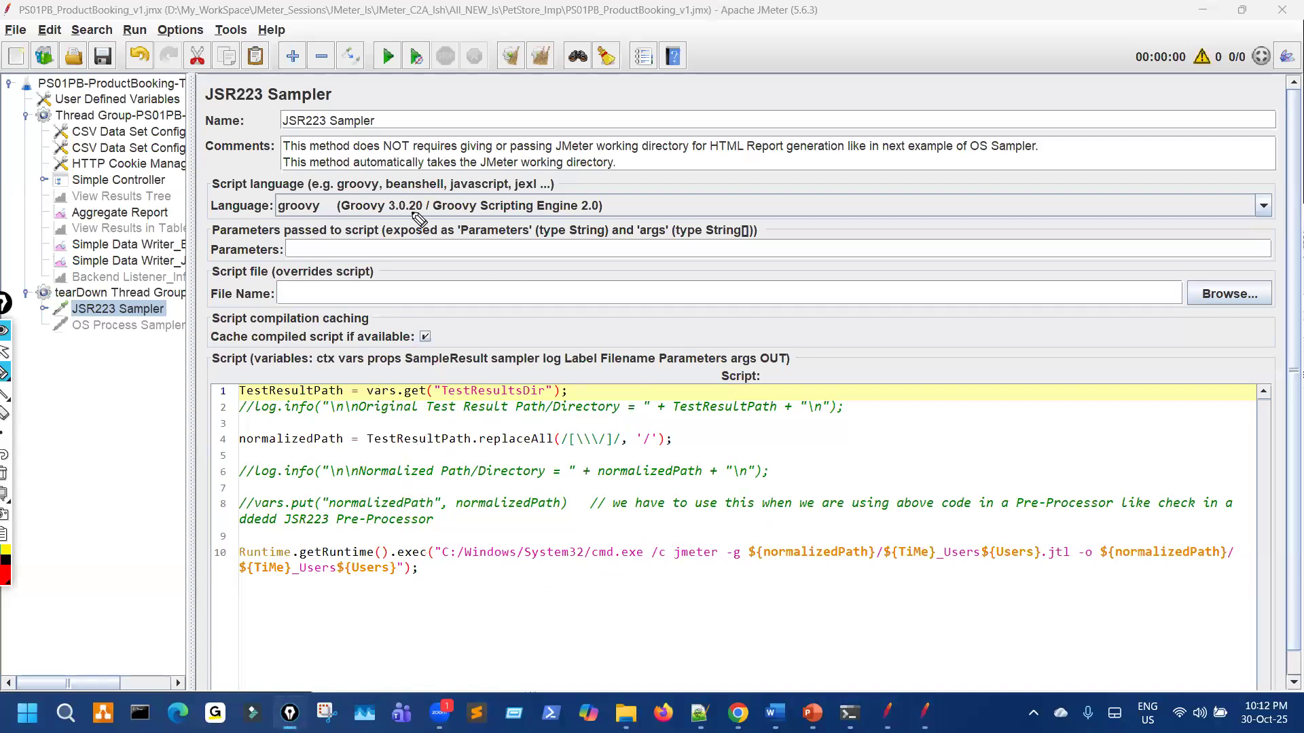
{"action": "mouse_move", "coordinate": [377, 153]}
{"action": "left_mouse_down"}
{"action": "mouse_move", "coordinate": [721, 152]}
{"action": "mouse_move", "coordinate": [660, 131]}
{"action": "left_mouse_up"}
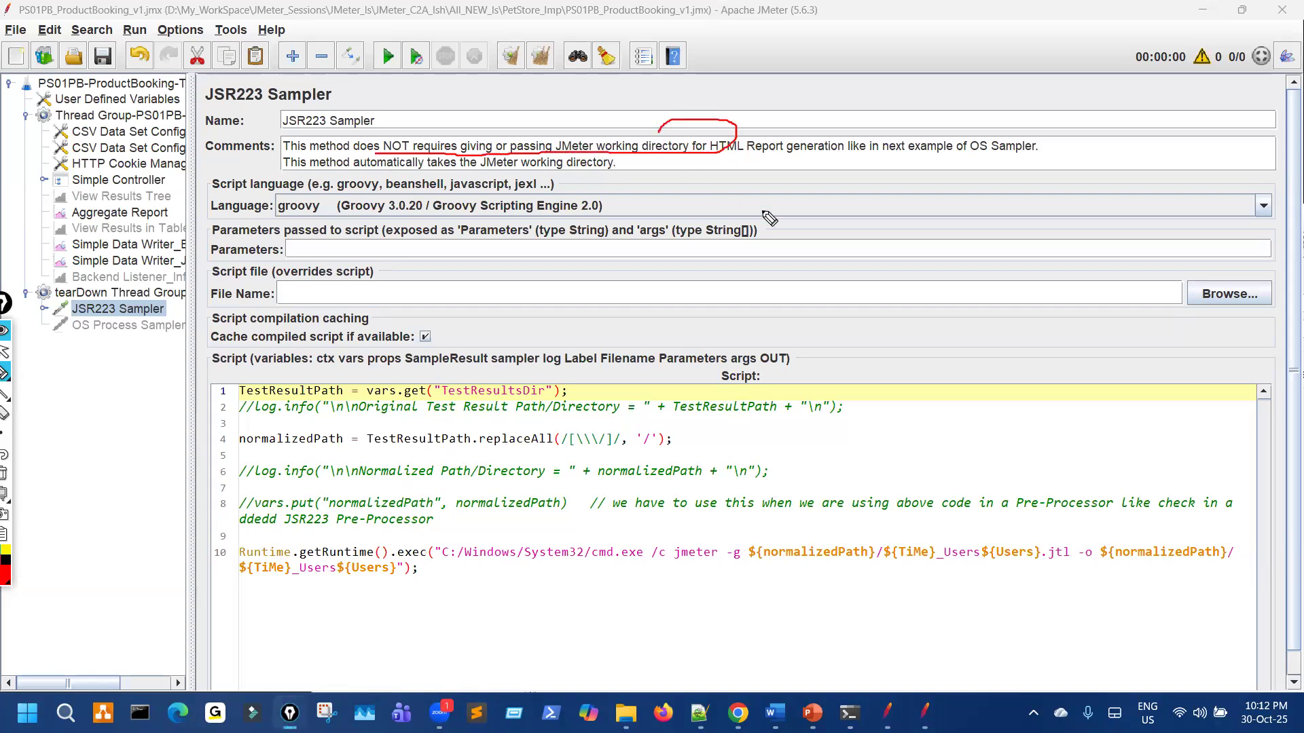
{"action": "key", "text": "ctrl+shift+7"}
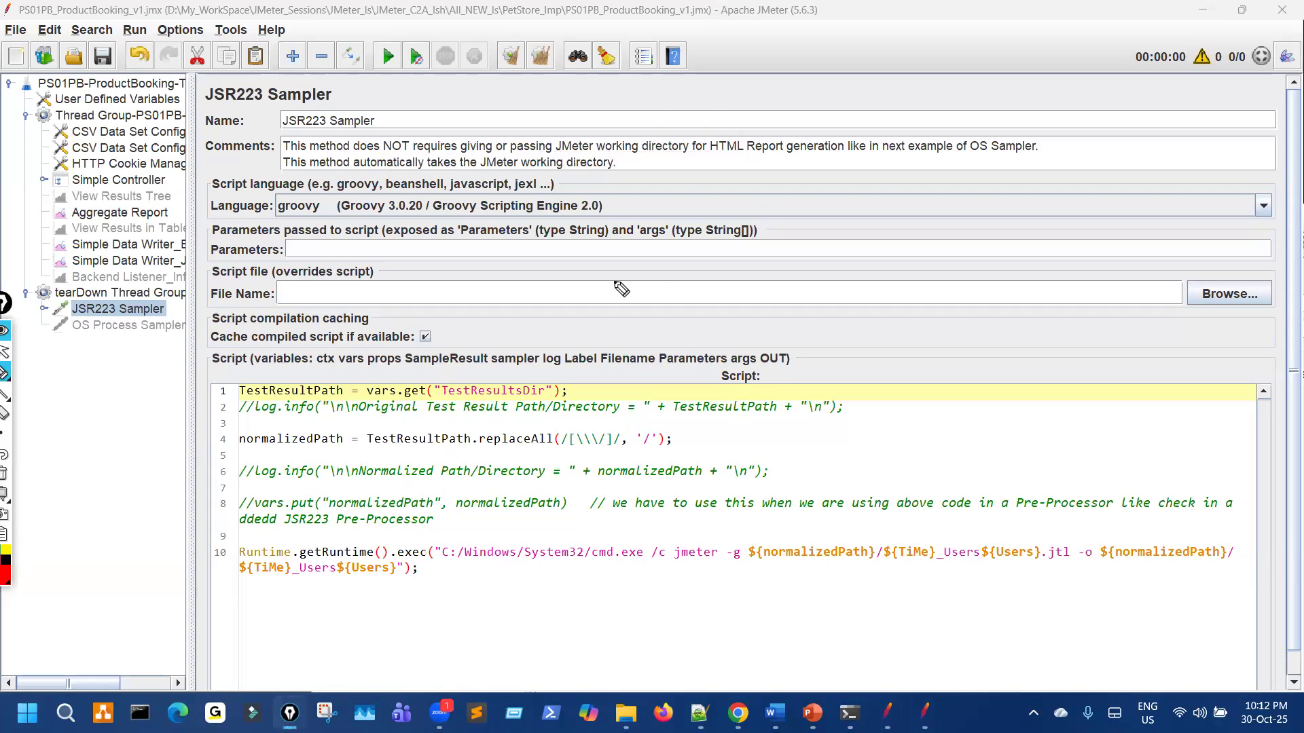
Step: Show the OS Process Sampler and highlight its C:\jmeter1\bin working directory
{"action": "left_click", "coordinate": [160, 324]}
{"action": "mouse_move", "coordinate": [367, 323]}
{"action": "left_mouse_down"}
{"action": "mouse_move", "coordinate": [353, 358]}
{"action": "mouse_move", "coordinate": [408, 347]}
{"action": "mouse_move", "coordinate": [408, 331]}
{"action": "left_mouse_up"}
{"action": "left_click_drag", "start_coordinate": [476, 298], "coordinate": [421, 317]}
Step: Annotate the working directory path, the parameter rows, and the jmeter -g and -o output folder parts
{"action": "left_click_drag", "start_coordinate": [326, 346], "coordinate": [409, 345]}
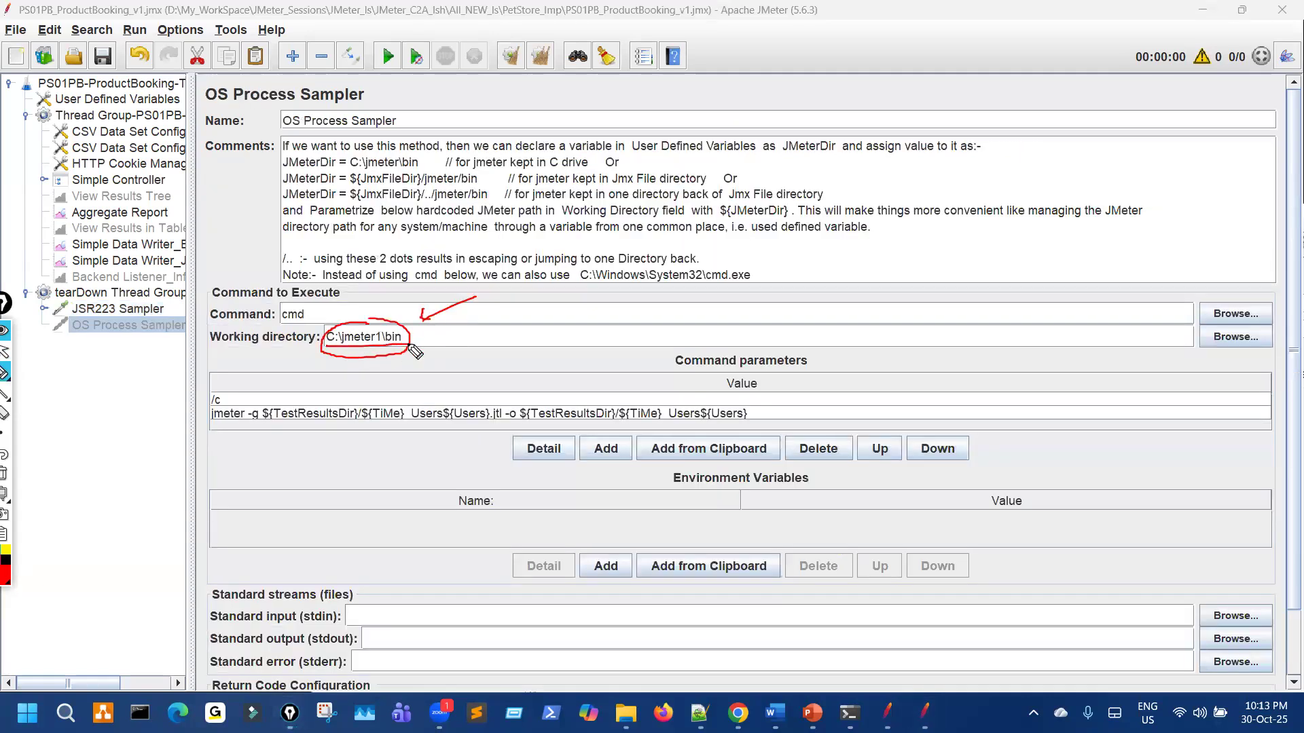
{"action": "mouse_move", "coordinate": [204, 421]}
{"action": "left_mouse_down"}
{"action": "mouse_move", "coordinate": [199, 394]}
{"action": "mouse_move", "coordinate": [228, 430]}
{"action": "mouse_move", "coordinate": [503, 413]}
{"action": "mouse_move", "coordinate": [348, 402]}
{"action": "left_mouse_up"}
{"action": "left_click", "coordinate": [252, 428]}
{"action": "mouse_move", "coordinate": [525, 426]}
{"action": "left_mouse_down"}
{"action": "mouse_move", "coordinate": [751, 408]}
{"action": "mouse_move", "coordinate": [567, 400]}
{"action": "mouse_move", "coordinate": [519, 405]}
{"action": "mouse_move", "coordinate": [518, 425]}
{"action": "left_mouse_up"}
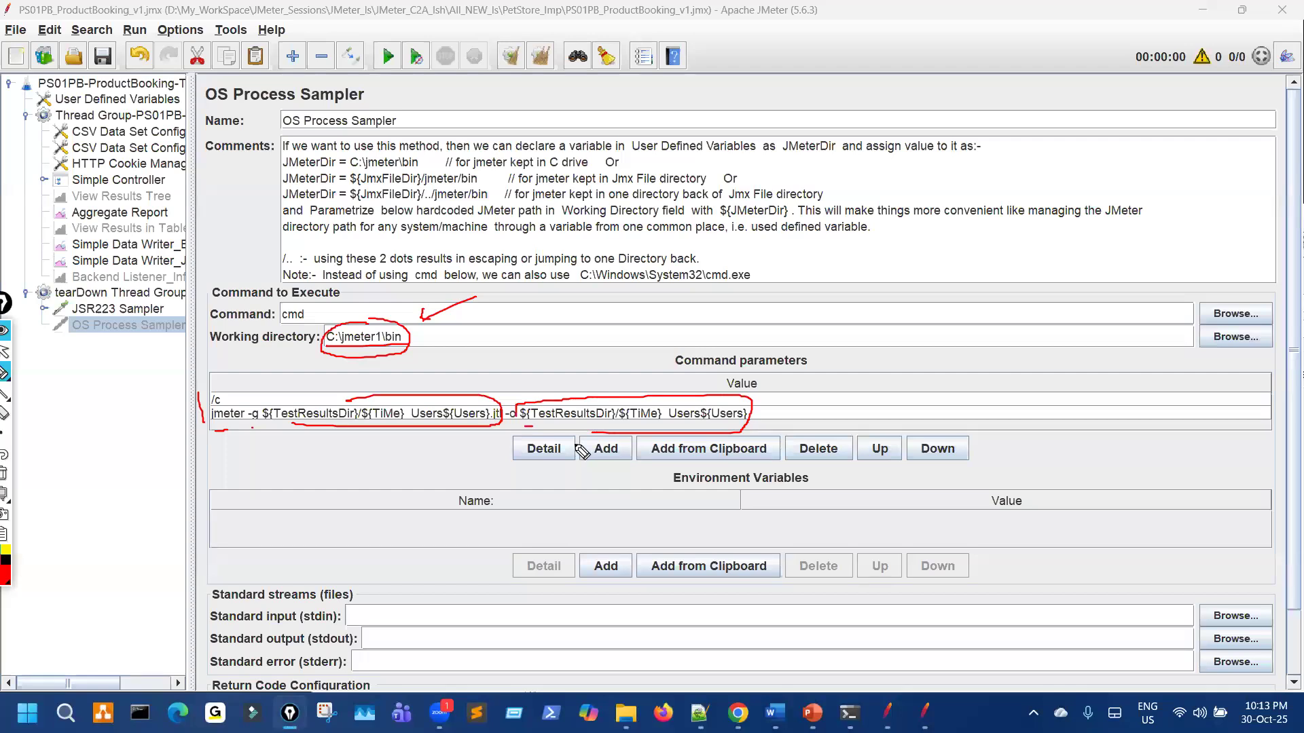
Step: Highlight the ${Users} file name, the results file path and its timestamped users part
{"action": "mouse_move", "coordinate": [501, 406]}
{"action": "left_mouse_down"}
{"action": "mouse_move", "coordinate": [476, 441]}
{"action": "mouse_move", "coordinate": [485, 392]}
{"action": "left_mouse_up"}
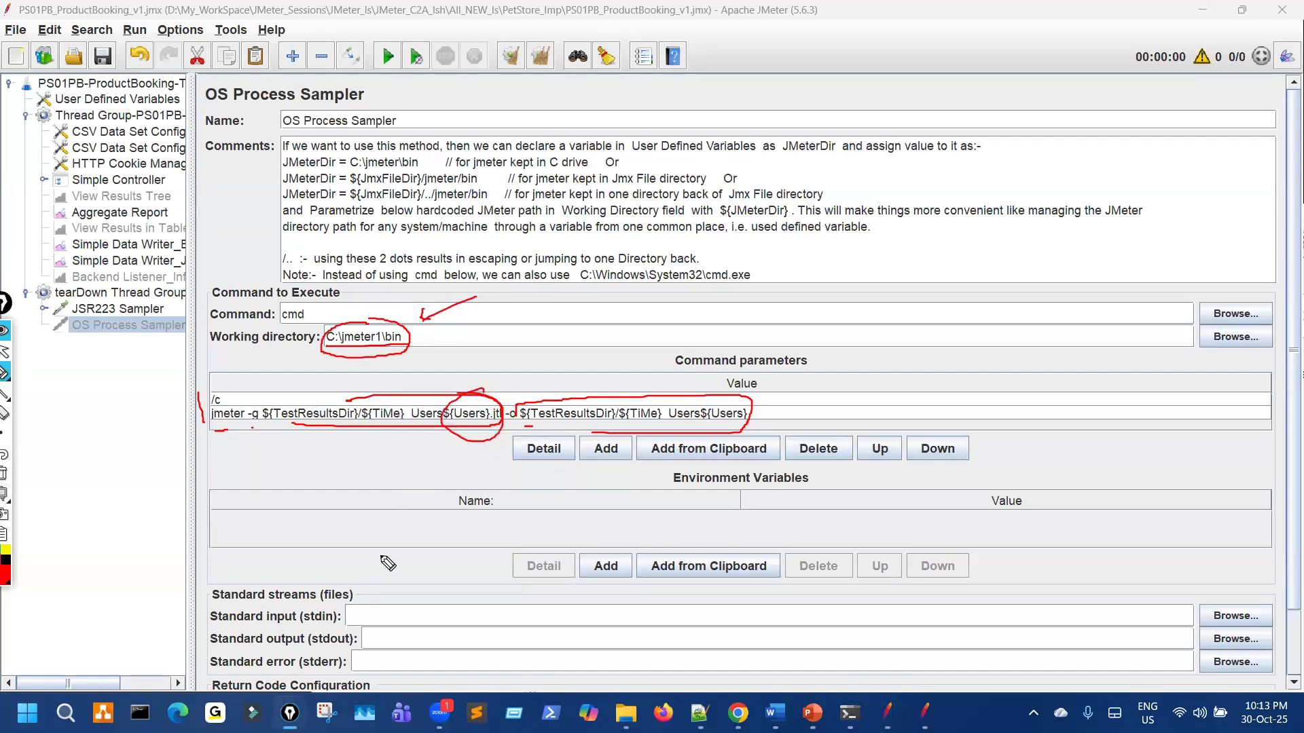
{"action": "mouse_move", "coordinate": [216, 429]}
{"action": "left_mouse_down"}
{"action": "mouse_move", "coordinate": [394, 428]}
{"action": "mouse_move", "coordinate": [343, 395]}
{"action": "mouse_move", "coordinate": [333, 455]}
{"action": "mouse_move", "coordinate": [461, 406]}
{"action": "left_mouse_up"}
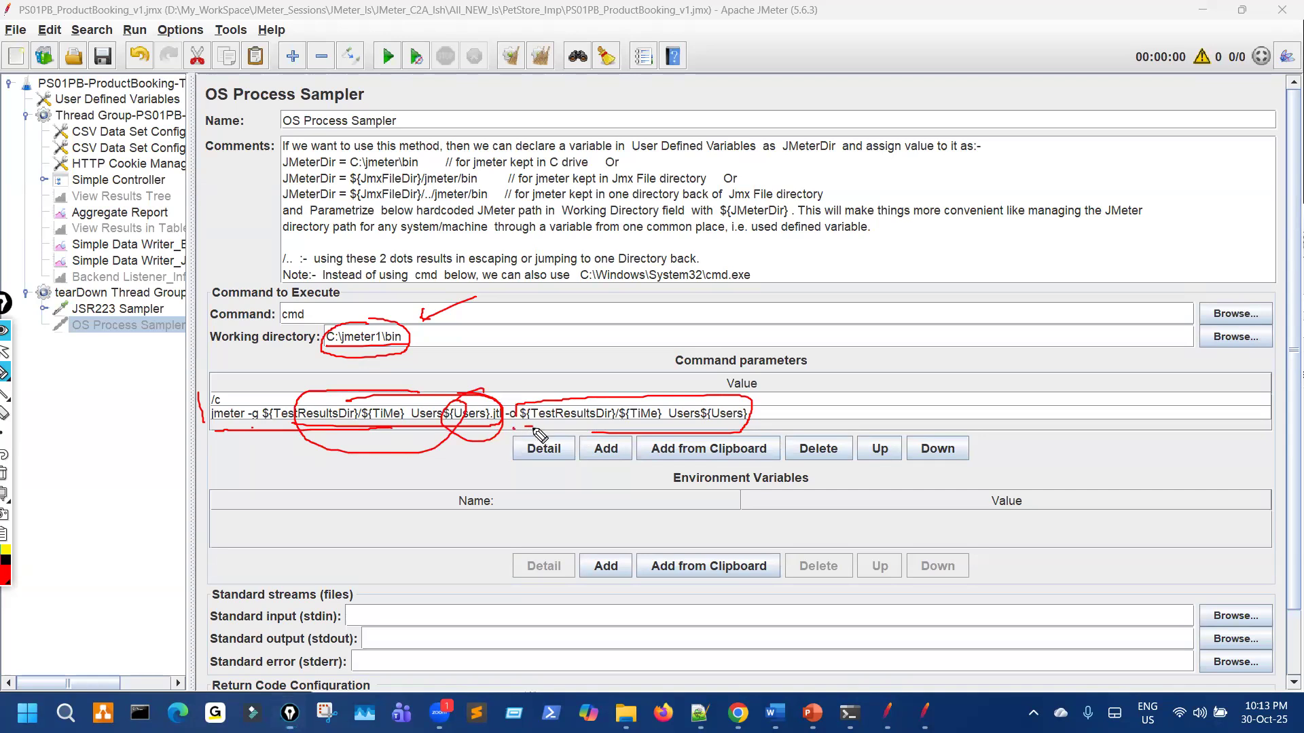
{"action": "mouse_move", "coordinate": [676, 382]}
{"action": "left_mouse_down"}
{"action": "mouse_move", "coordinate": [762, 407]}
{"action": "mouse_move", "coordinate": [703, 385]}
{"action": "left_mouse_up"}
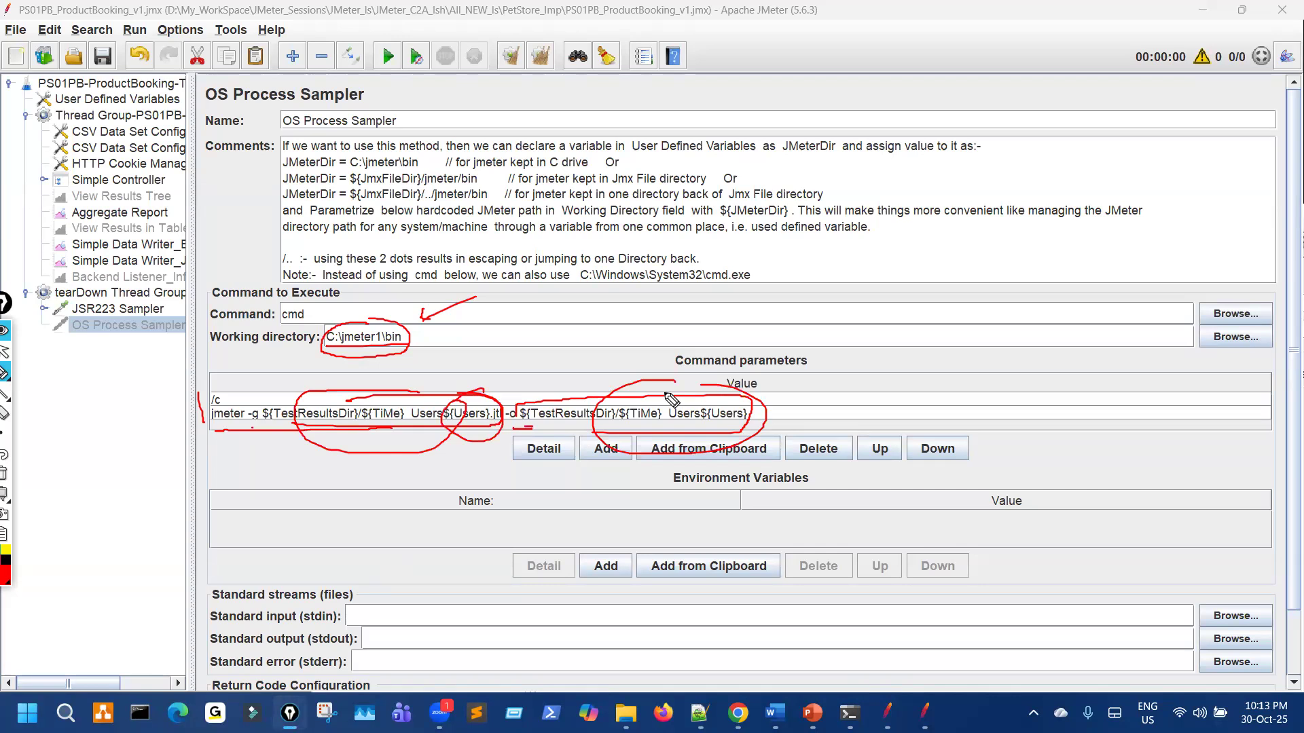
Step: Clear the annotations, collapse the tearDown Thread Group and widen the tree to show full names
{"action": "key", "text": "ctrl+shift+7"}
{"action": "key", "text": "ctrl+shift+2"}
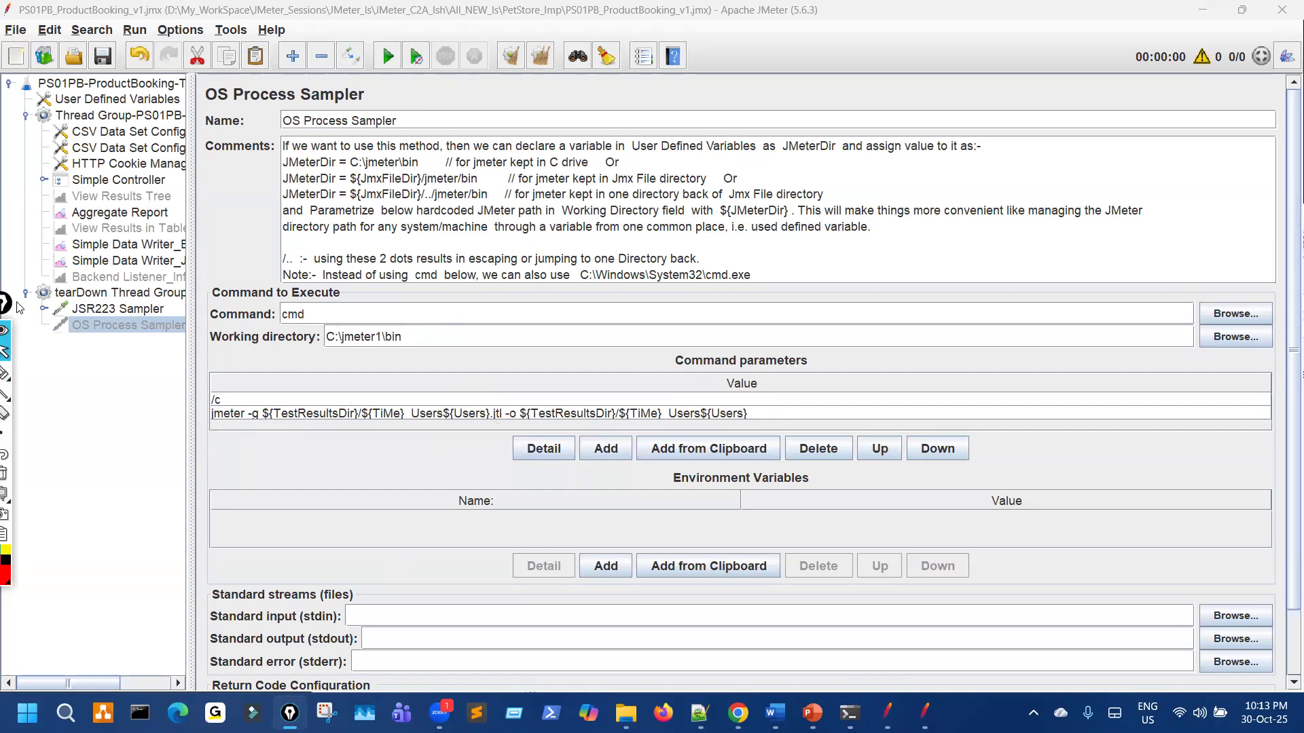
{"action": "left_click", "coordinate": [23, 294]}
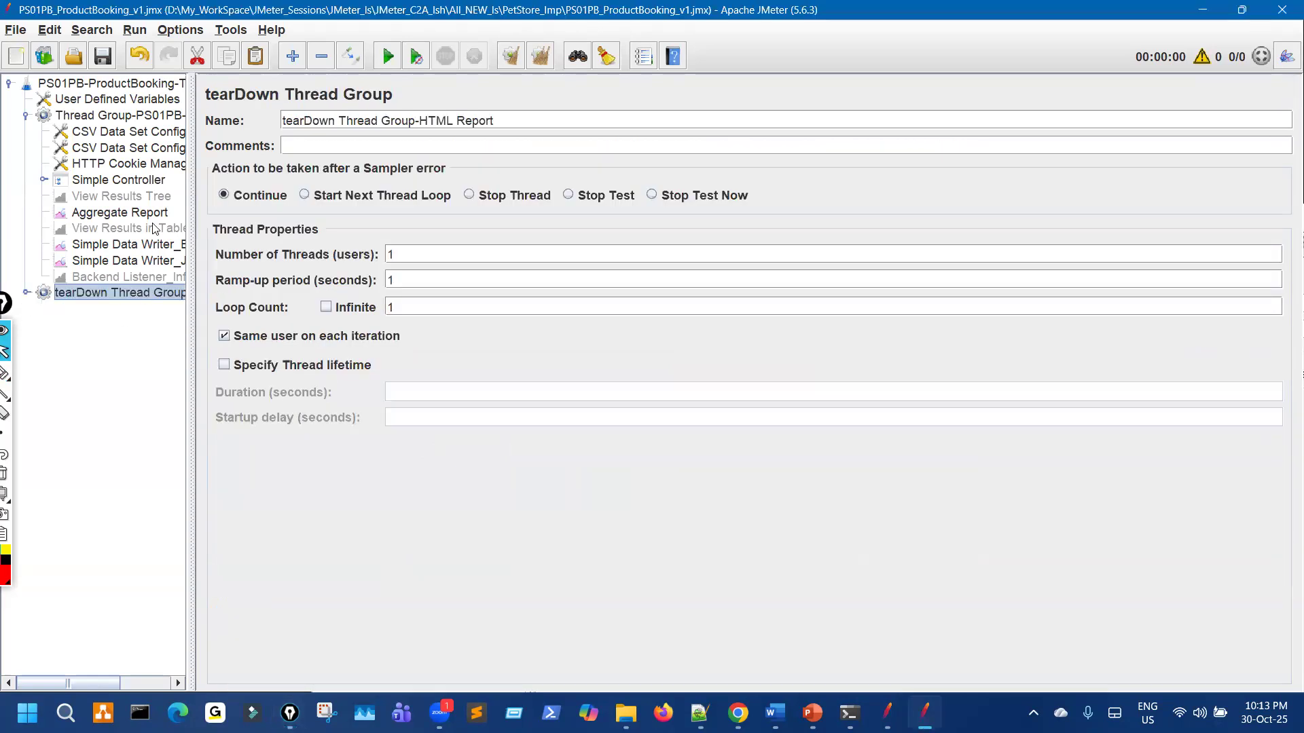
{"action": "left_click_drag", "start_coordinate": [191, 169], "coordinate": [284, 168]}
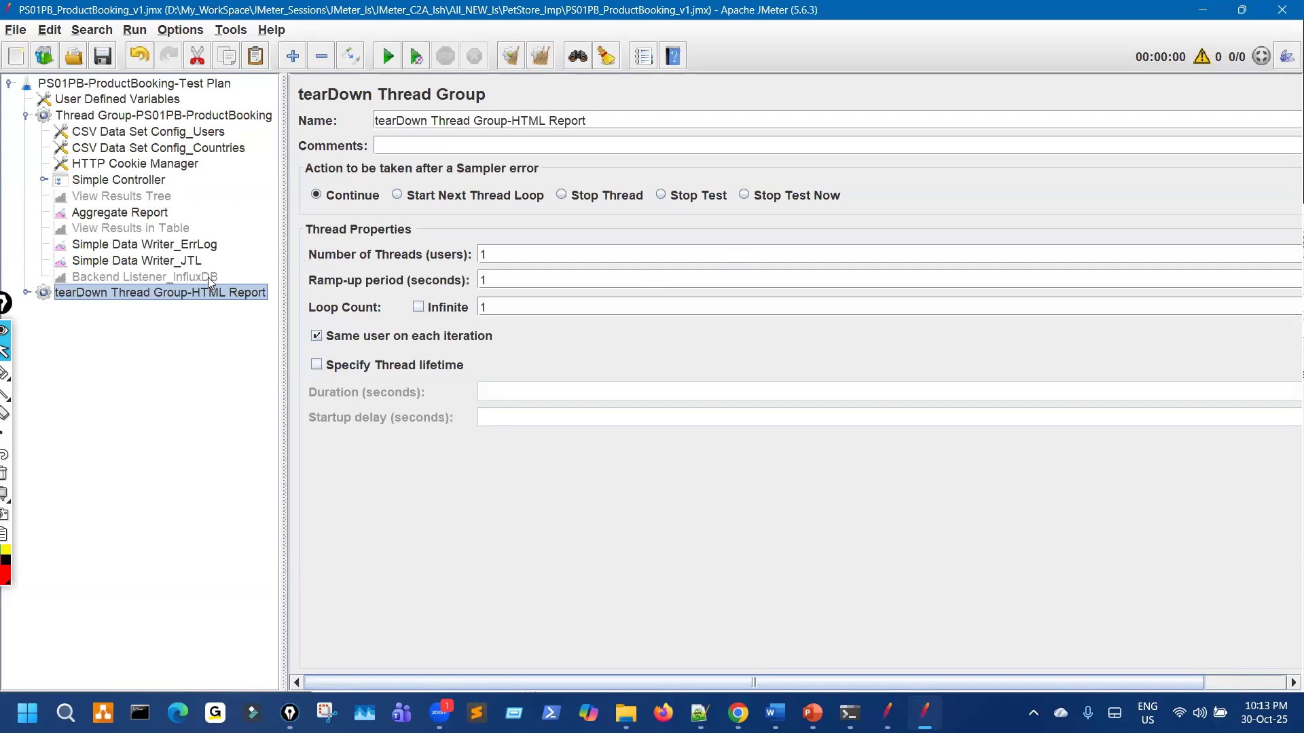
Step: Set the tearDown JSR223 Sampler's script language to java, then collapse the tearDown Thread Group
{"action": "left_click", "coordinate": [25, 293]}
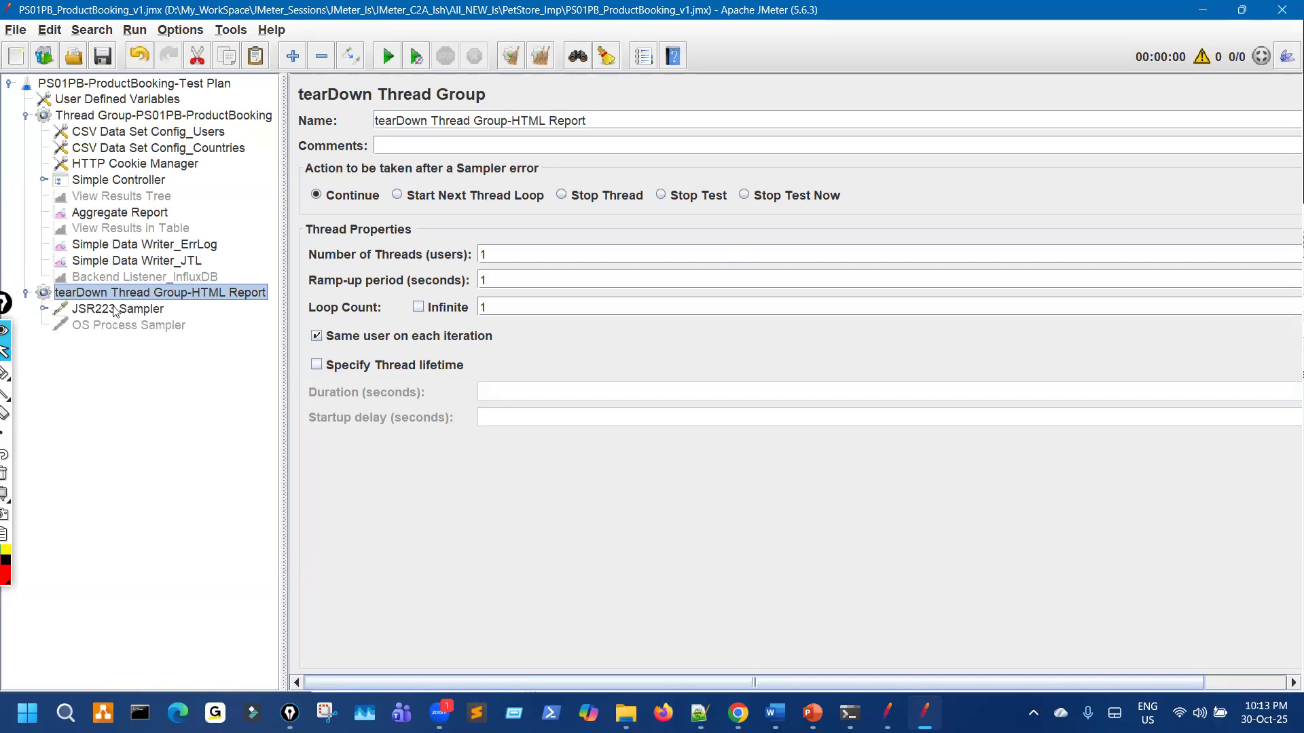
{"action": "left_click", "coordinate": [114, 310]}
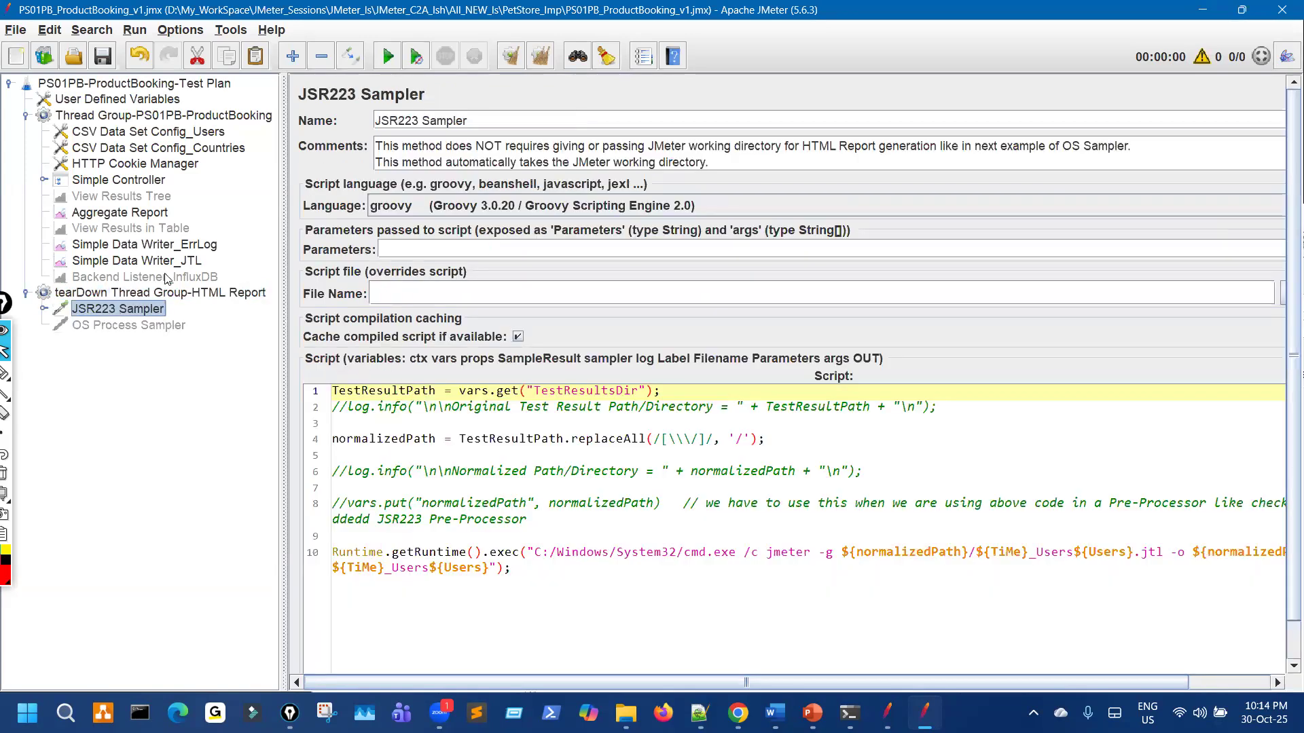
{"action": "left_click", "coordinate": [469, 205]}
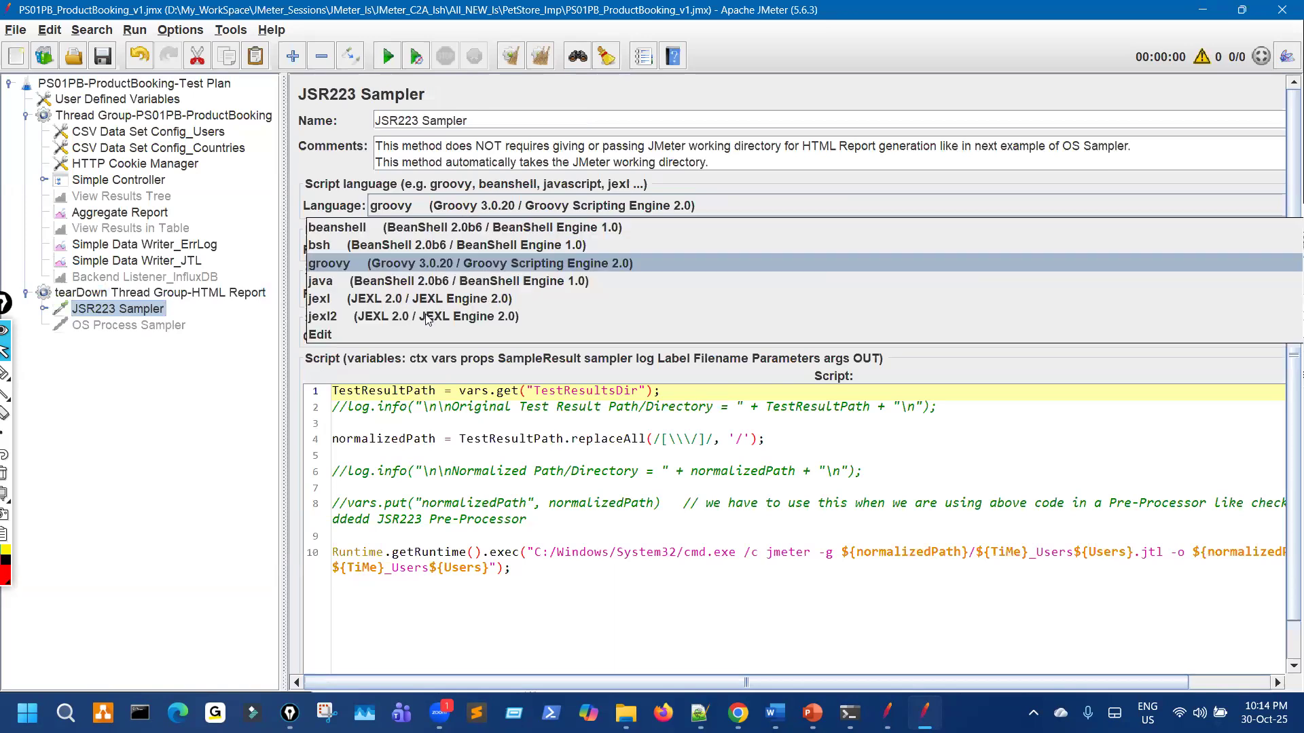
{"action": "left_click", "coordinate": [440, 281]}
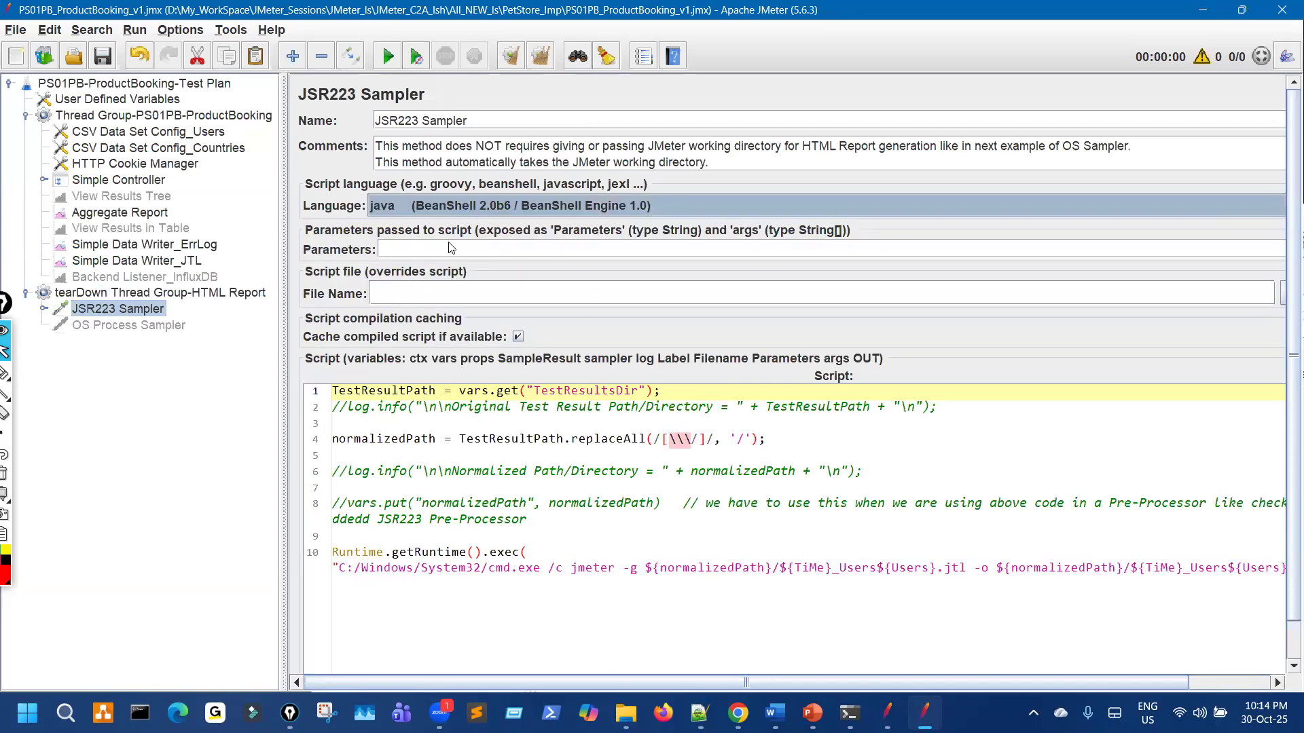
{"action": "left_click", "coordinate": [446, 206]}
{"action": "left_click", "coordinate": [442, 261]}
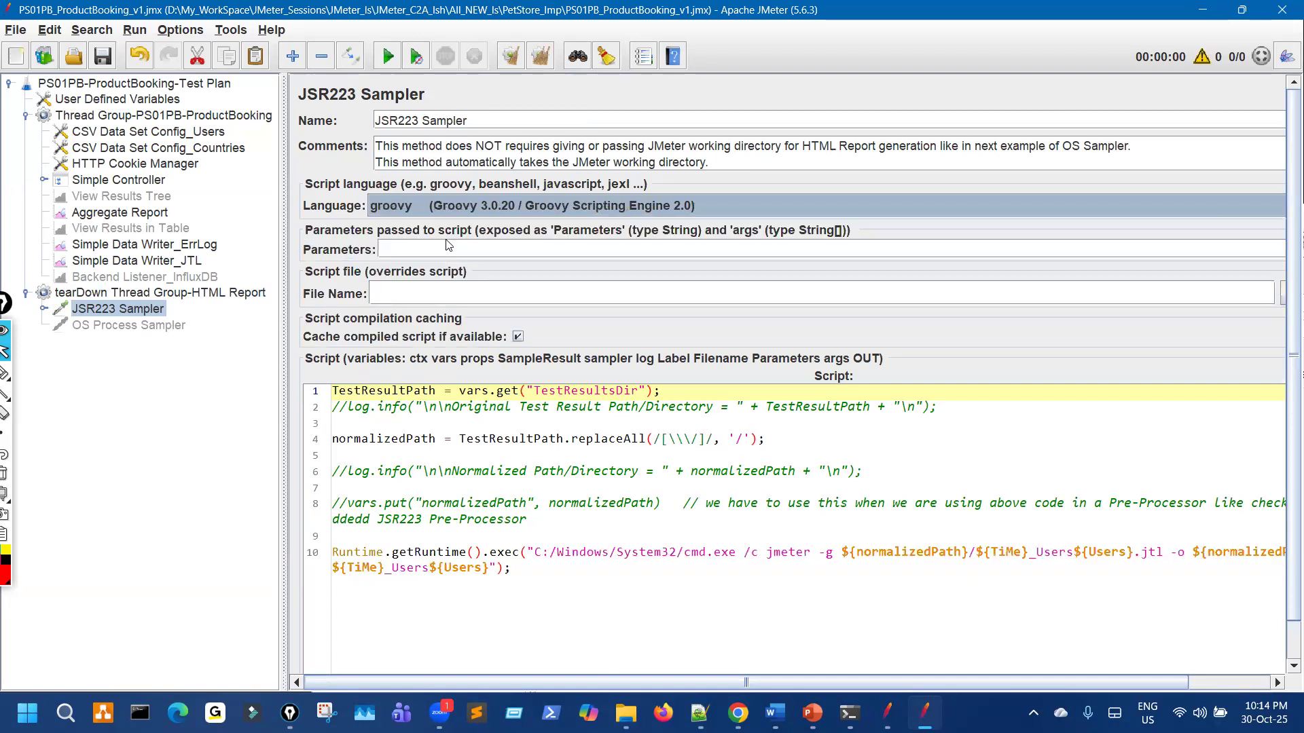
{"action": "left_click", "coordinate": [476, 208]}
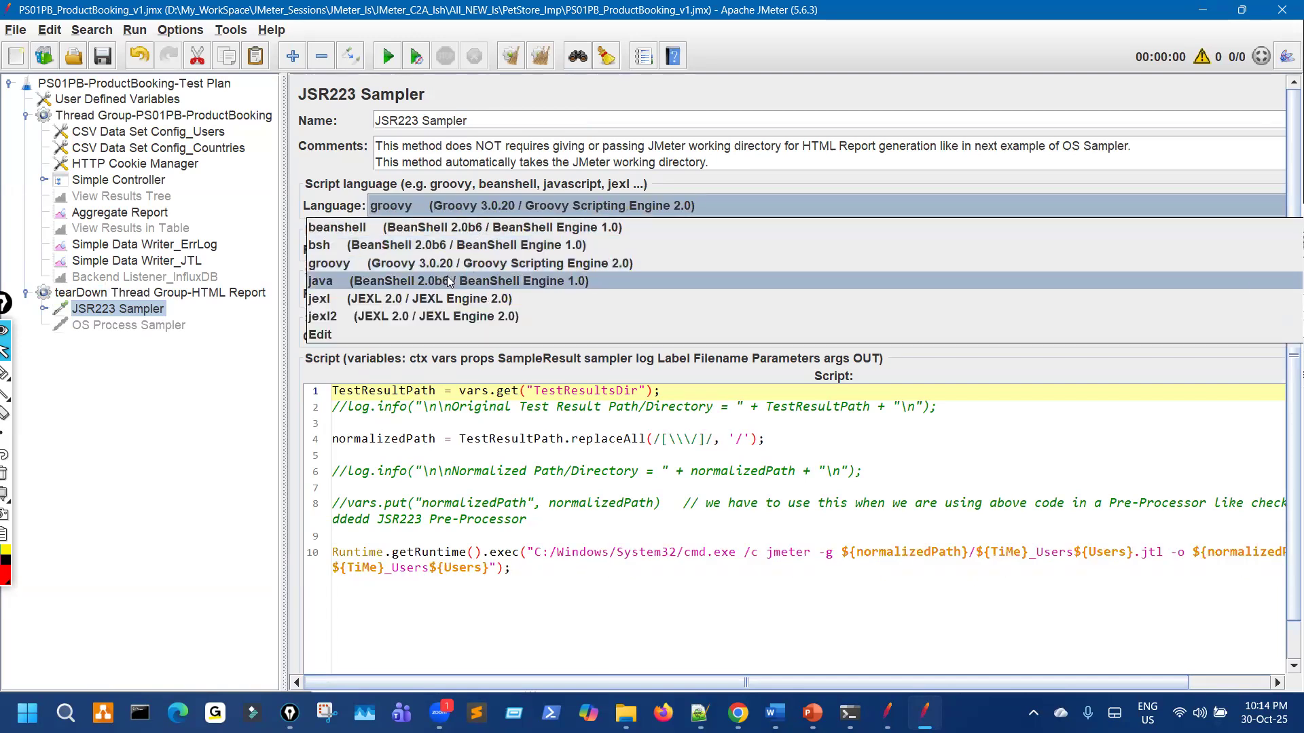
{"action": "left_click", "coordinate": [448, 280]}
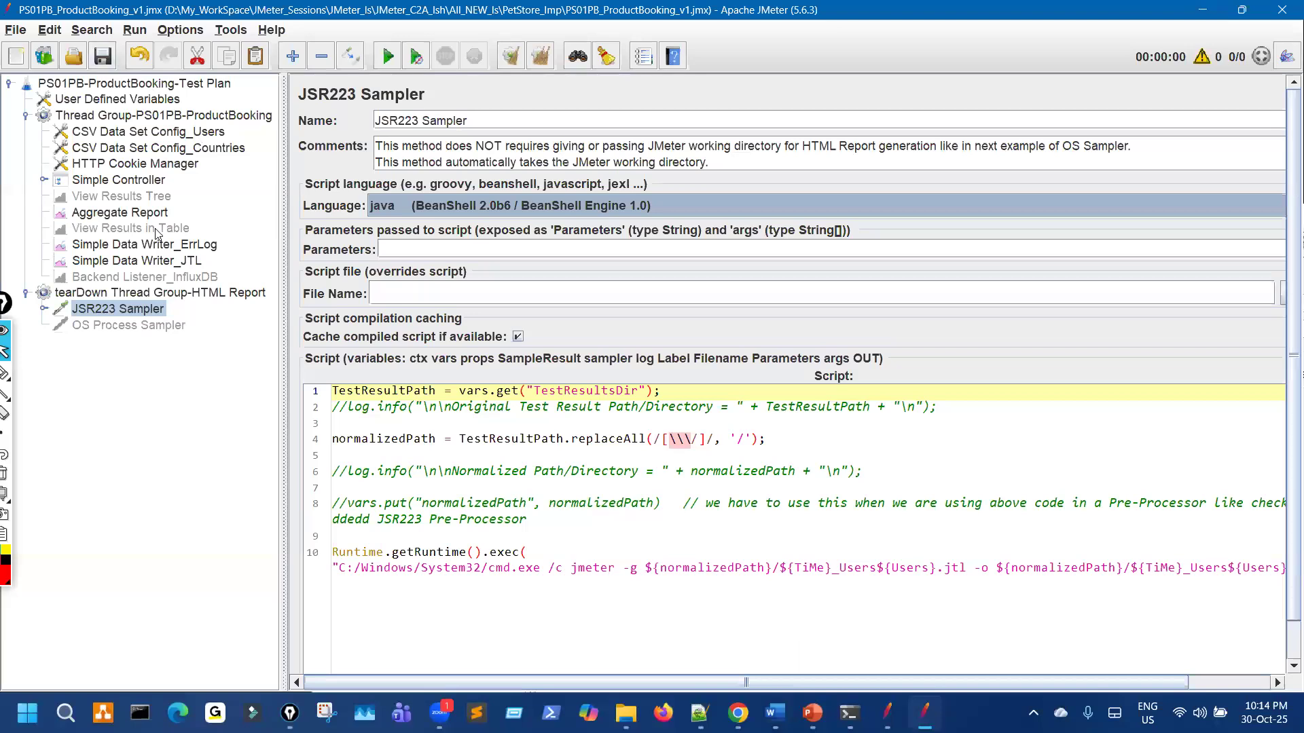
{"action": "left_click", "coordinate": [25, 293]}
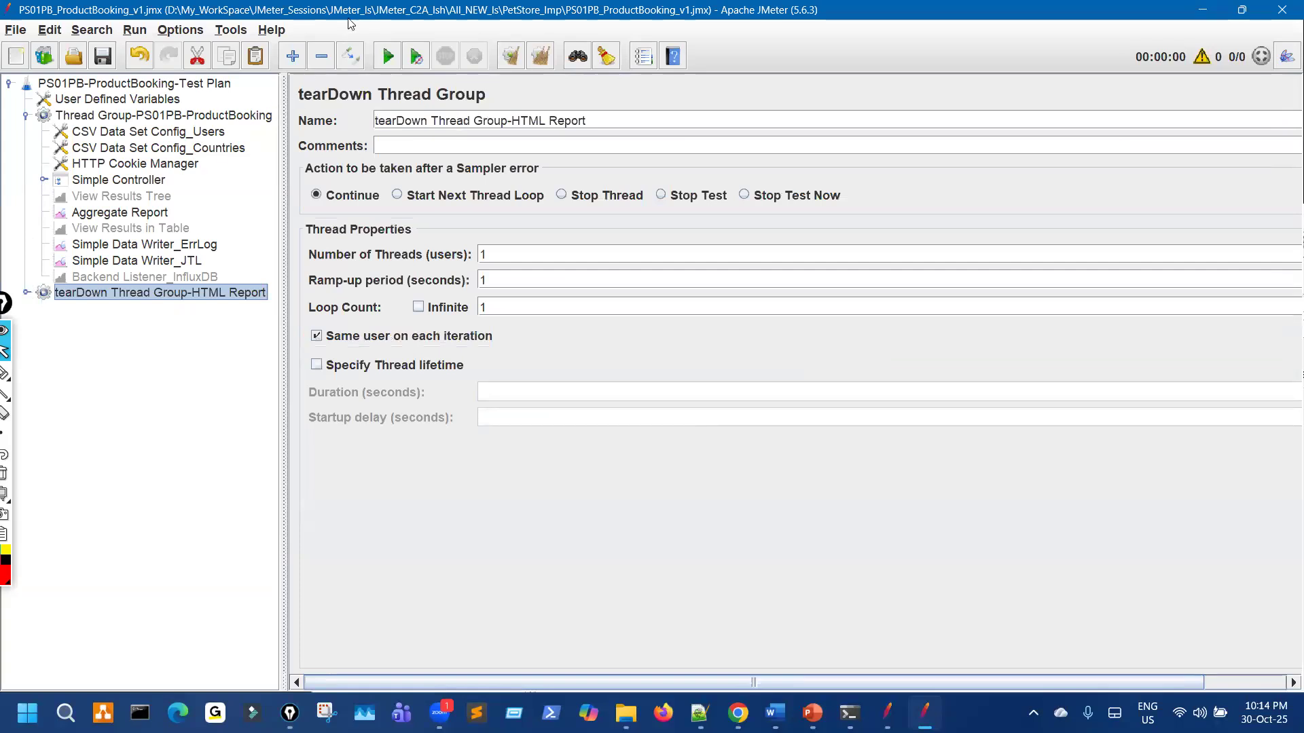
Step: In the PS01PB plan, set the JSR223 Sampler language to java, save, and start the test
{"action": "key", "text": "super+Down"}
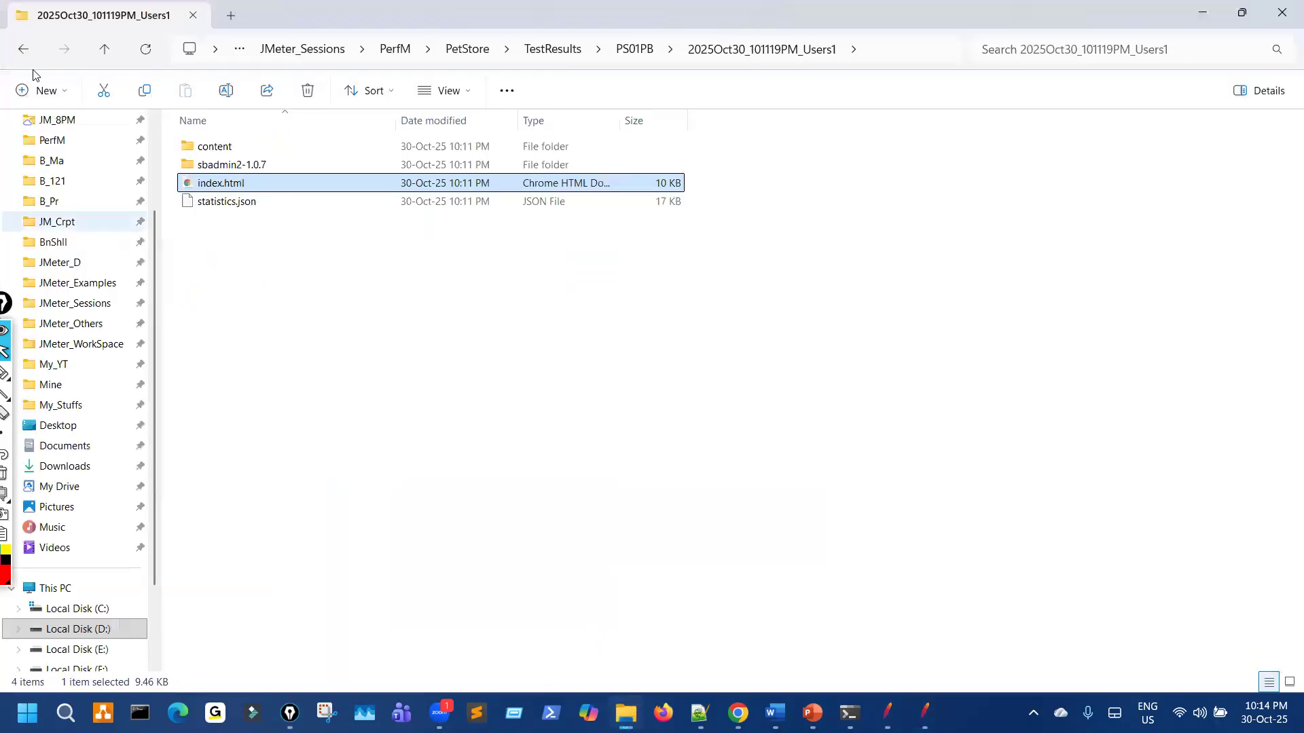
{"action": "left_click", "coordinate": [25, 51]}
{"action": "key", "text": "alt+Tab"}
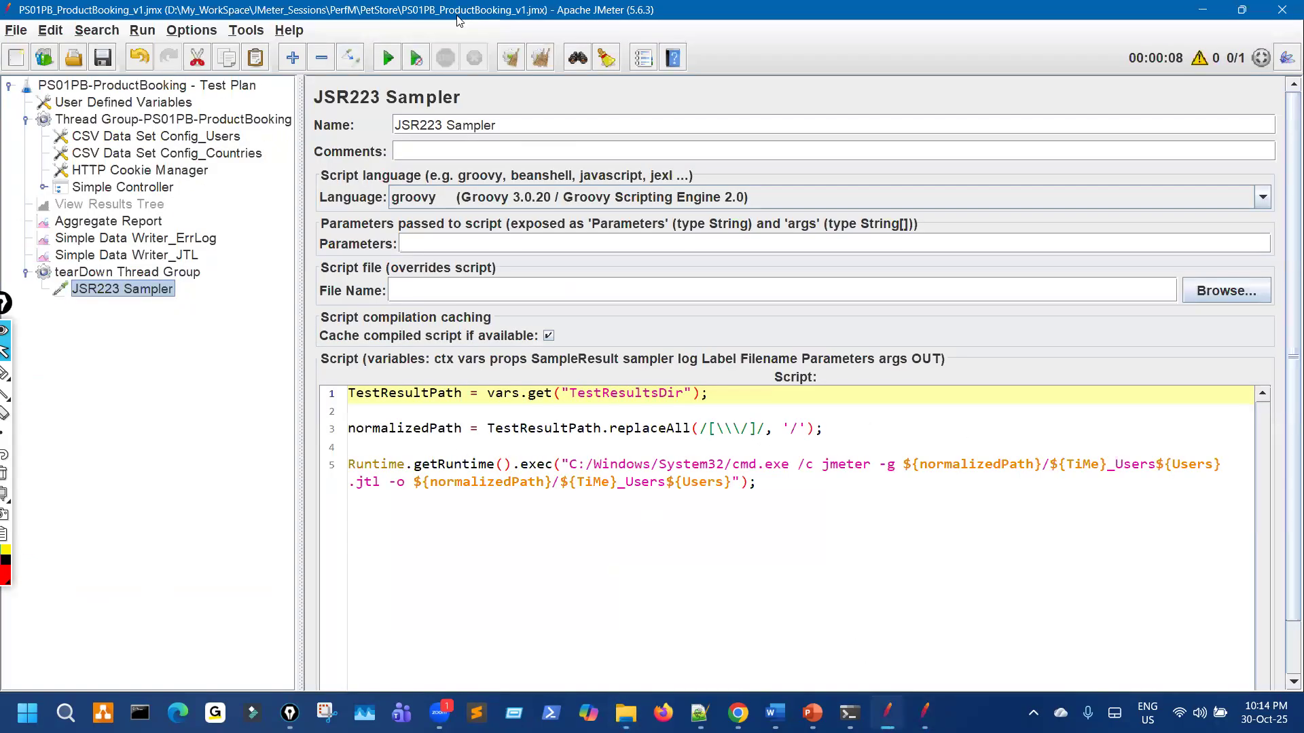
{"action": "left_click_drag", "start_coordinate": [615, 9], "coordinate": [842, 75]}
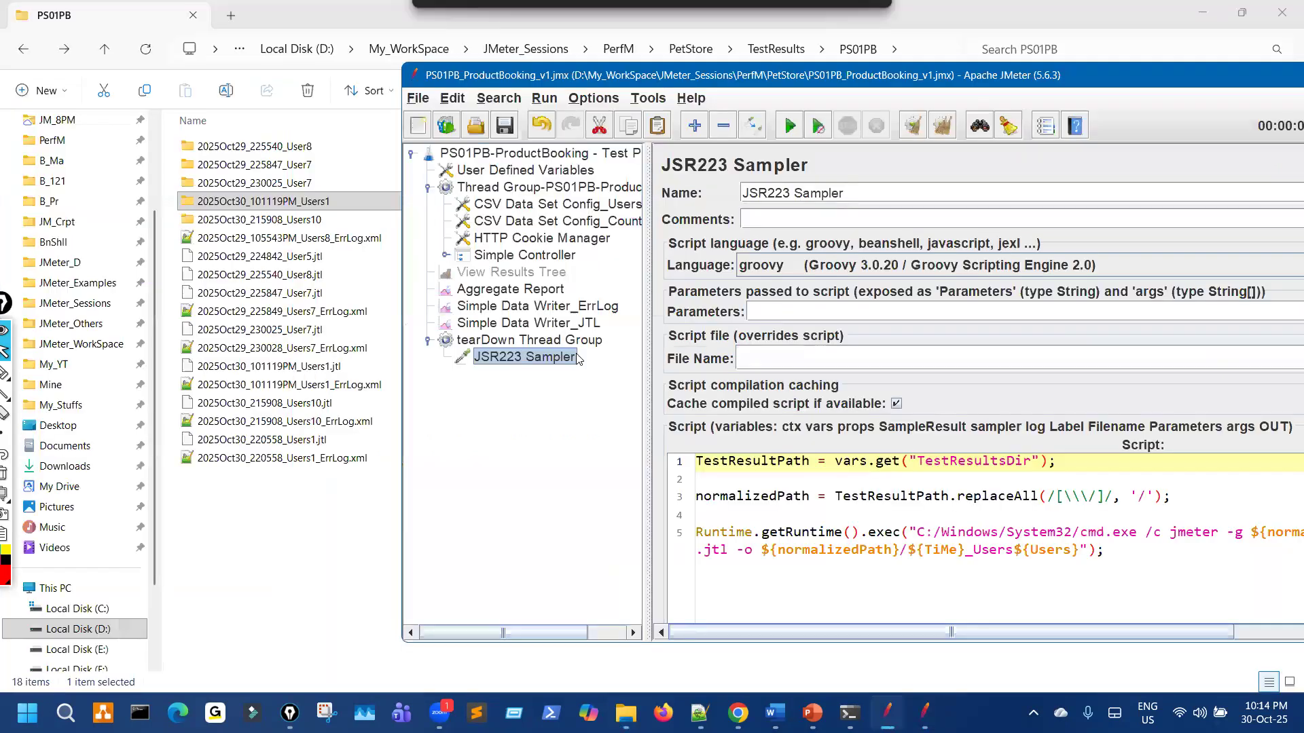
{"action": "left_click", "coordinate": [800, 268]}
{"action": "left_click", "coordinate": [654, 339]}
{"action": "left_click", "coordinate": [501, 120]}
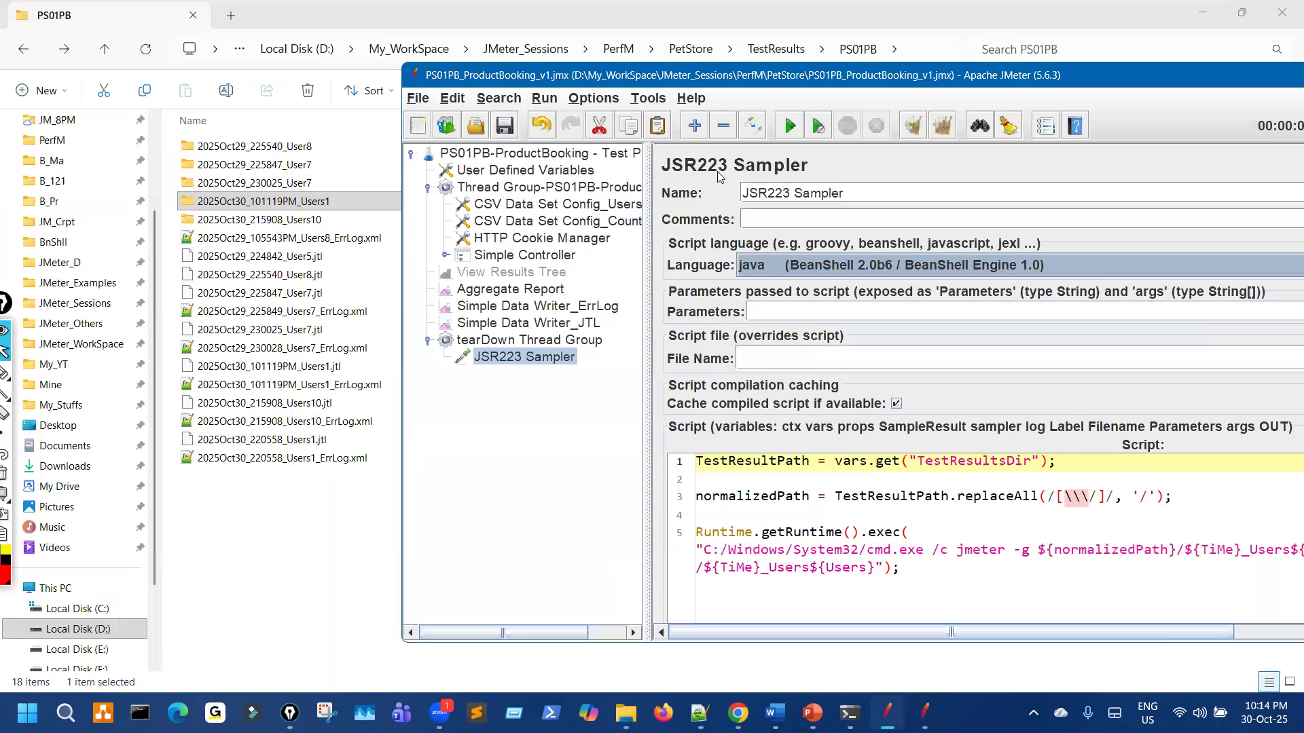
{"action": "left_click", "coordinate": [792, 127]}
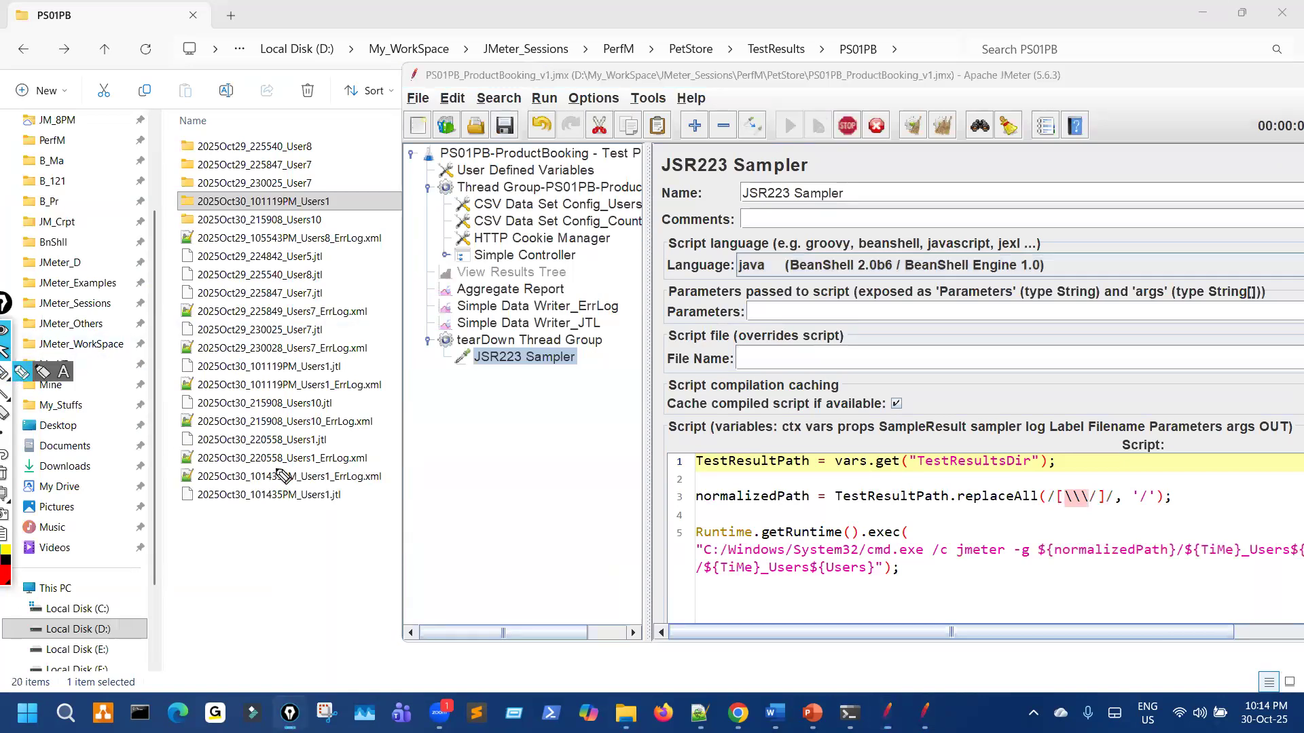
Step: Annotate the new 101435PM Users1 result files in Explorer, then clear the marks and select the Test Plan
{"action": "left_click", "coordinate": [5, 372]}
{"action": "mouse_move", "coordinate": [338, 468]}
{"action": "left_mouse_down"}
{"action": "mouse_move", "coordinate": [360, 500]}
{"action": "mouse_move", "coordinate": [343, 468]}
{"action": "left_mouse_up"}
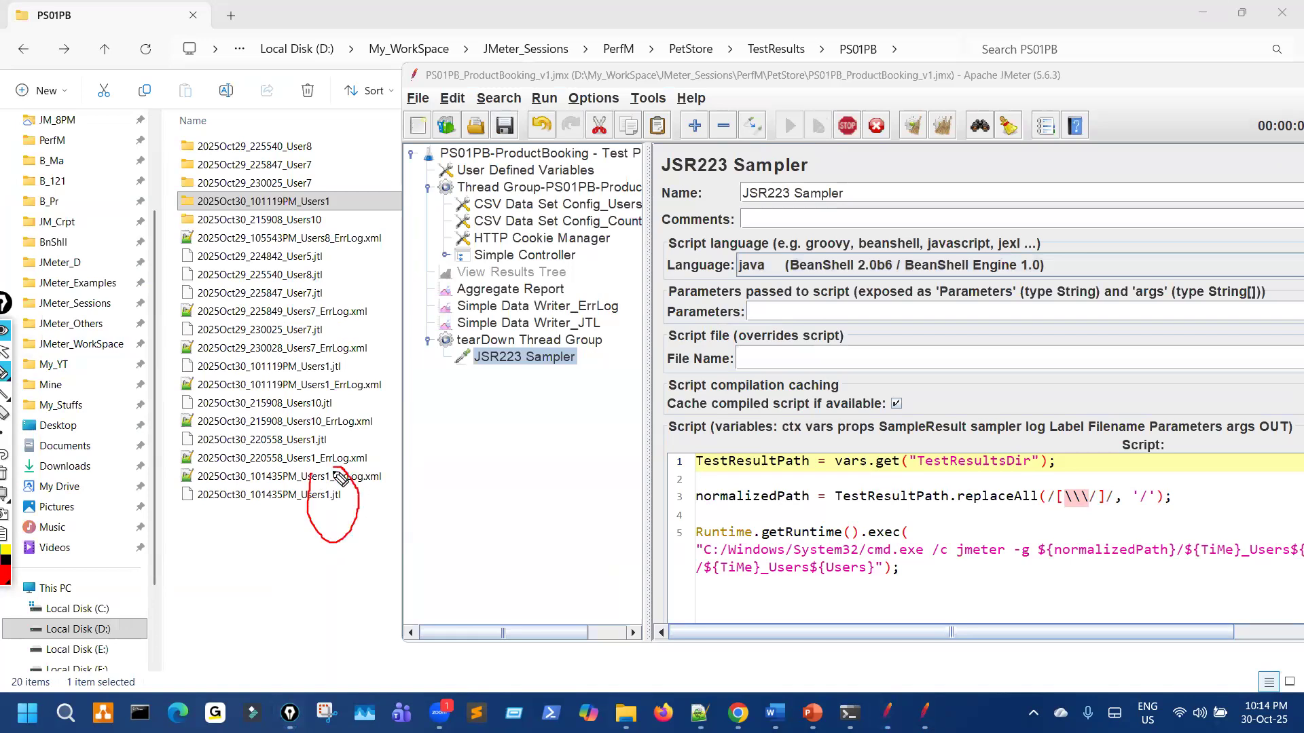
{"action": "left_click_drag", "start_coordinate": [319, 421], "coordinate": [319, 420]}
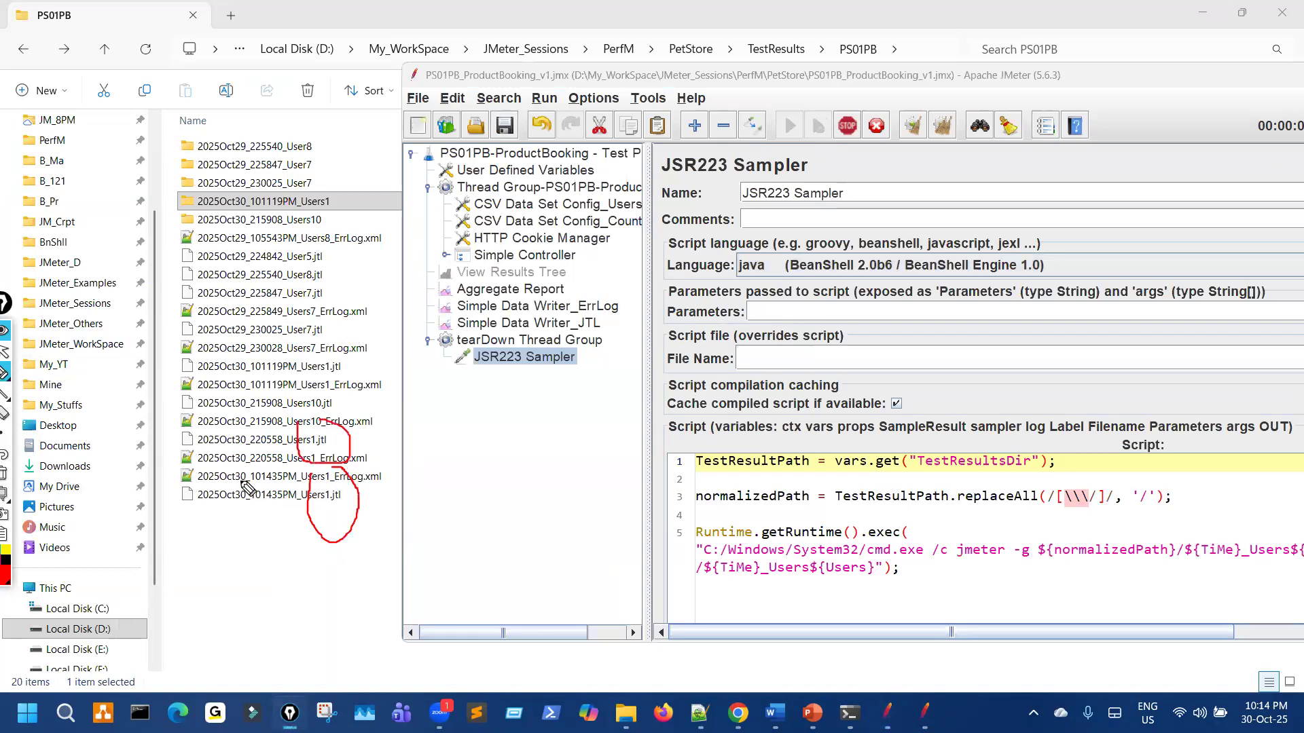
{"action": "mouse_move", "coordinate": [325, 484]}
{"action": "left_mouse_down"}
{"action": "mouse_move", "coordinate": [331, 518]}
{"action": "mouse_move", "coordinate": [334, 481]}
{"action": "mouse_move", "coordinate": [358, 458]}
{"action": "left_mouse_up"}
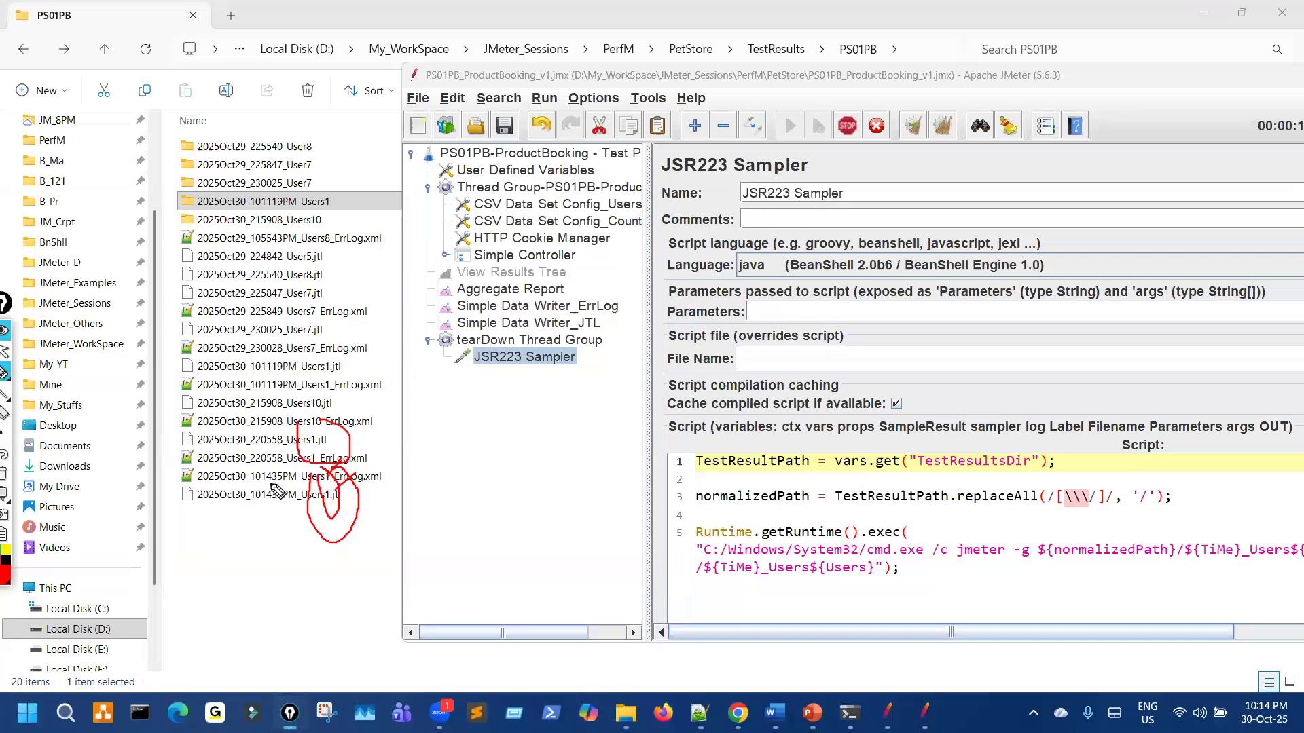
{"action": "mouse_move", "coordinate": [246, 444]}
{"action": "left_mouse_down"}
{"action": "mouse_move", "coordinate": [248, 522]}
{"action": "mouse_move", "coordinate": [284, 523]}
{"action": "left_mouse_up"}
{"action": "key", "text": "ctrl+shift+7"}
{"action": "mouse_move", "coordinate": [252, 467]}
{"action": "left_mouse_down"}
{"action": "mouse_move", "coordinate": [247, 510]}
{"action": "mouse_move", "coordinate": [294, 478]}
{"action": "left_mouse_up"}
{"action": "key", "text": "ctrl+shift+7"}
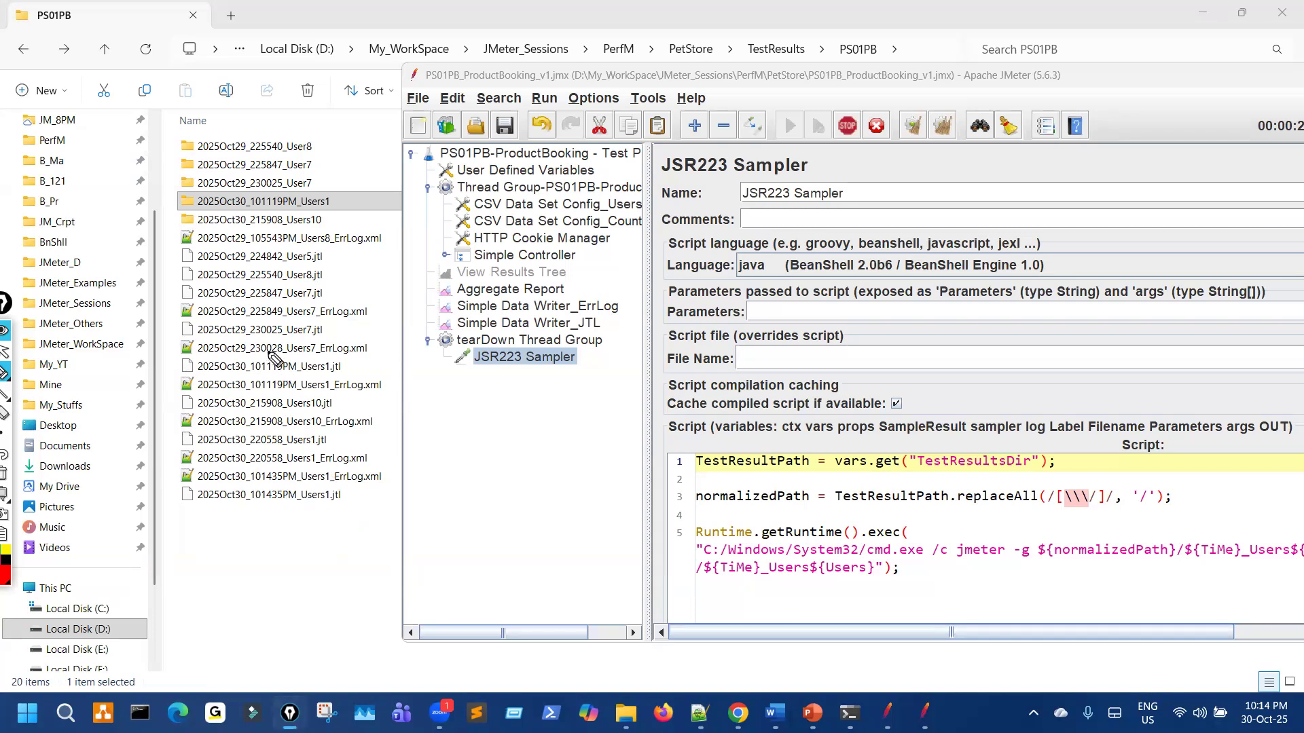
{"action": "mouse_move", "coordinate": [238, 438]}
{"action": "left_mouse_down"}
{"action": "mouse_move", "coordinate": [239, 459]}
{"action": "mouse_move", "coordinate": [266, 465]}
{"action": "mouse_move", "coordinate": [304, 437]}
{"action": "mouse_move", "coordinate": [259, 432]}
{"action": "left_mouse_up"}
{"action": "mouse_move", "coordinate": [250, 359]}
{"action": "left_mouse_down"}
{"action": "mouse_move", "coordinate": [252, 395]}
{"action": "mouse_move", "coordinate": [312, 402]}
{"action": "mouse_move", "coordinate": [363, 367]}
{"action": "mouse_move", "coordinate": [263, 358]}
{"action": "left_mouse_up"}
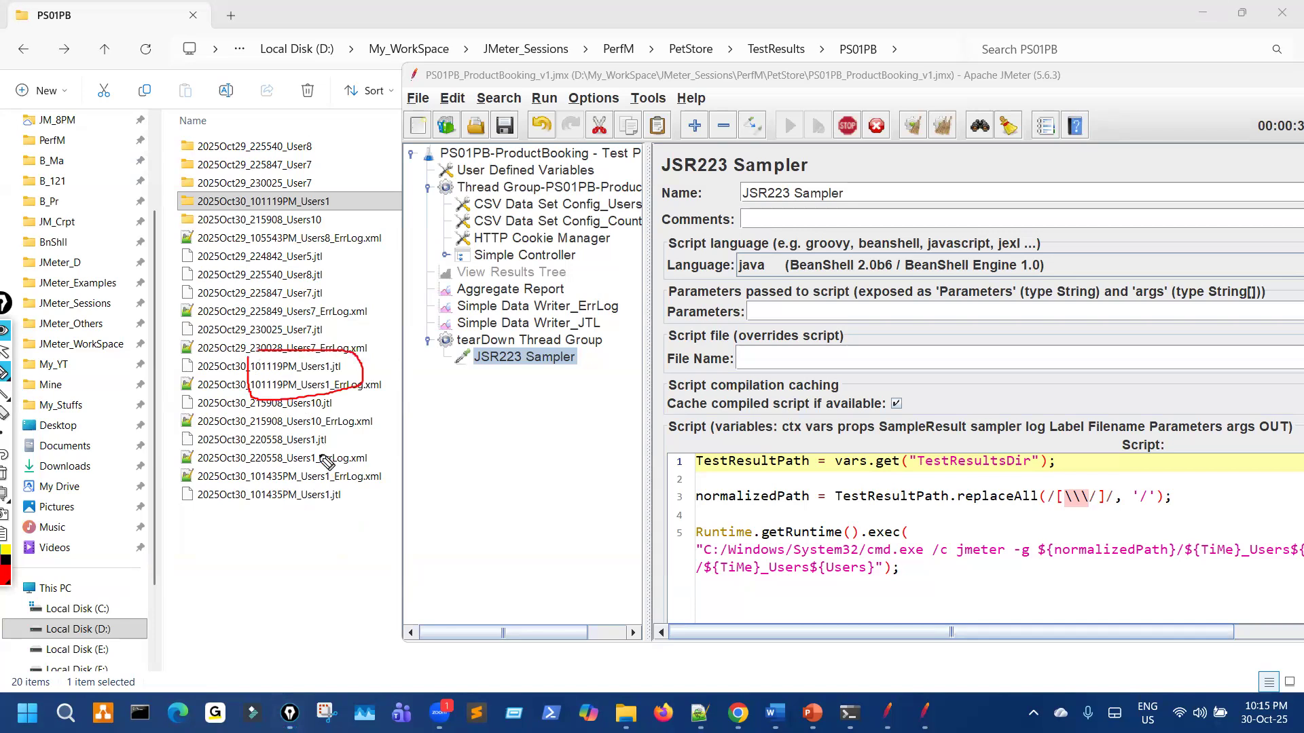
{"action": "mouse_move", "coordinate": [350, 469]}
{"action": "left_mouse_down"}
{"action": "mouse_move", "coordinate": [349, 499]}
{"action": "mouse_move", "coordinate": [318, 506]}
{"action": "left_mouse_up"}
{"action": "mouse_move", "coordinate": [212, 358]}
{"action": "left_mouse_down"}
{"action": "mouse_move", "coordinate": [227, 393]}
{"action": "mouse_move", "coordinate": [261, 382]}
{"action": "left_mouse_up"}
{"action": "mouse_move", "coordinate": [239, 466]}
{"action": "left_mouse_down"}
{"action": "mouse_move", "coordinate": [289, 475]}
{"action": "mouse_move", "coordinate": [275, 475]}
{"action": "left_mouse_up"}
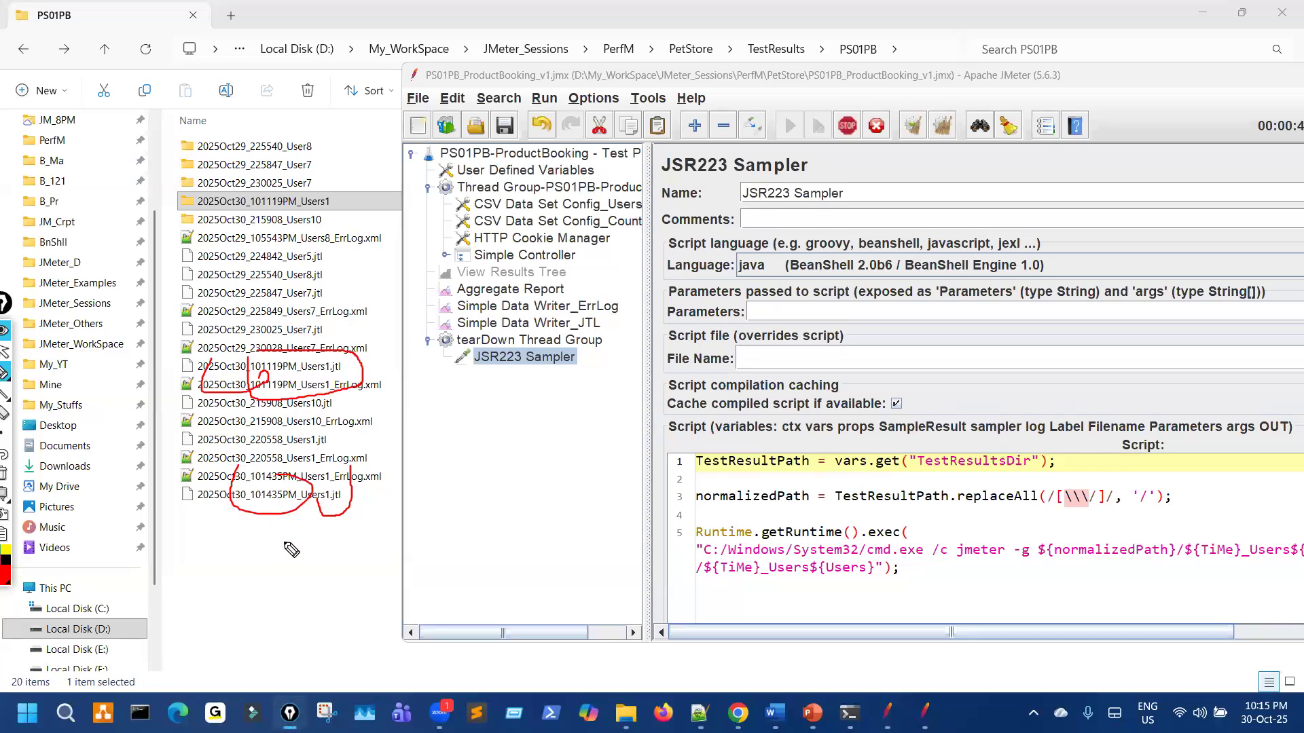
{"action": "key", "text": "Escape"}
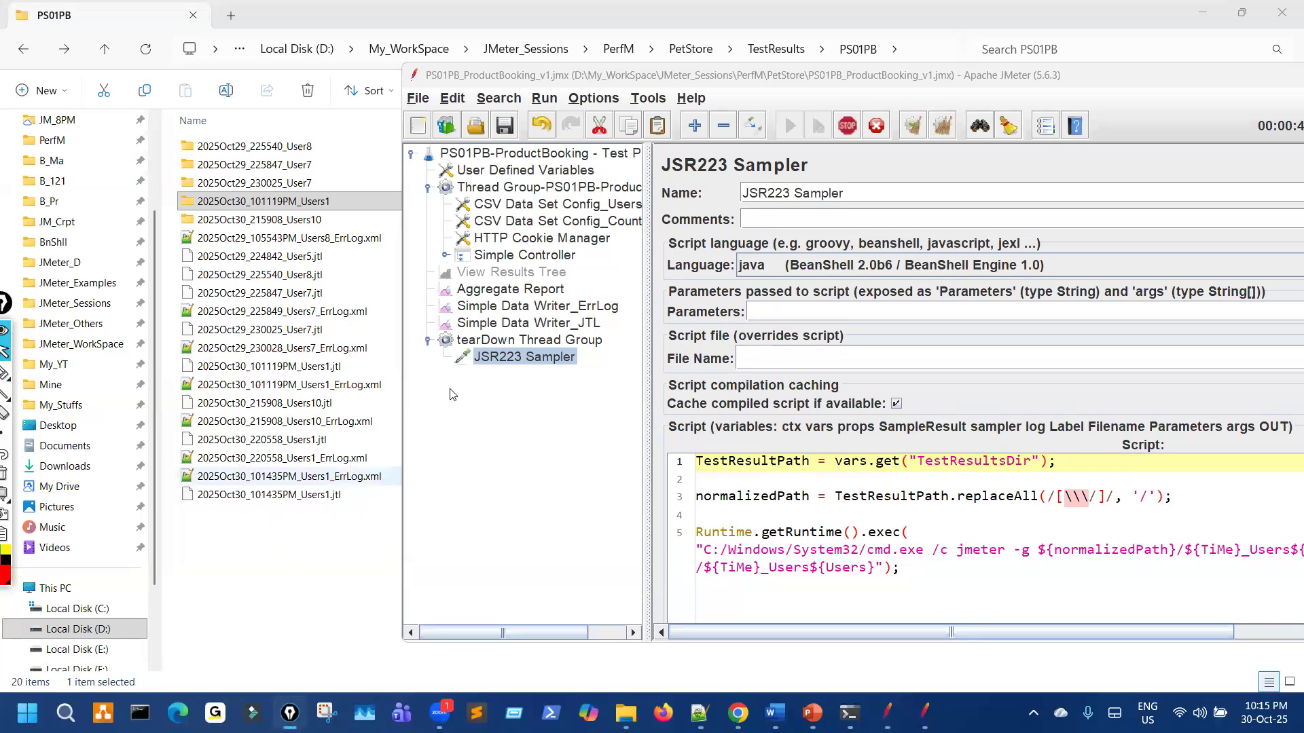
{"action": "left_click", "coordinate": [578, 156]}
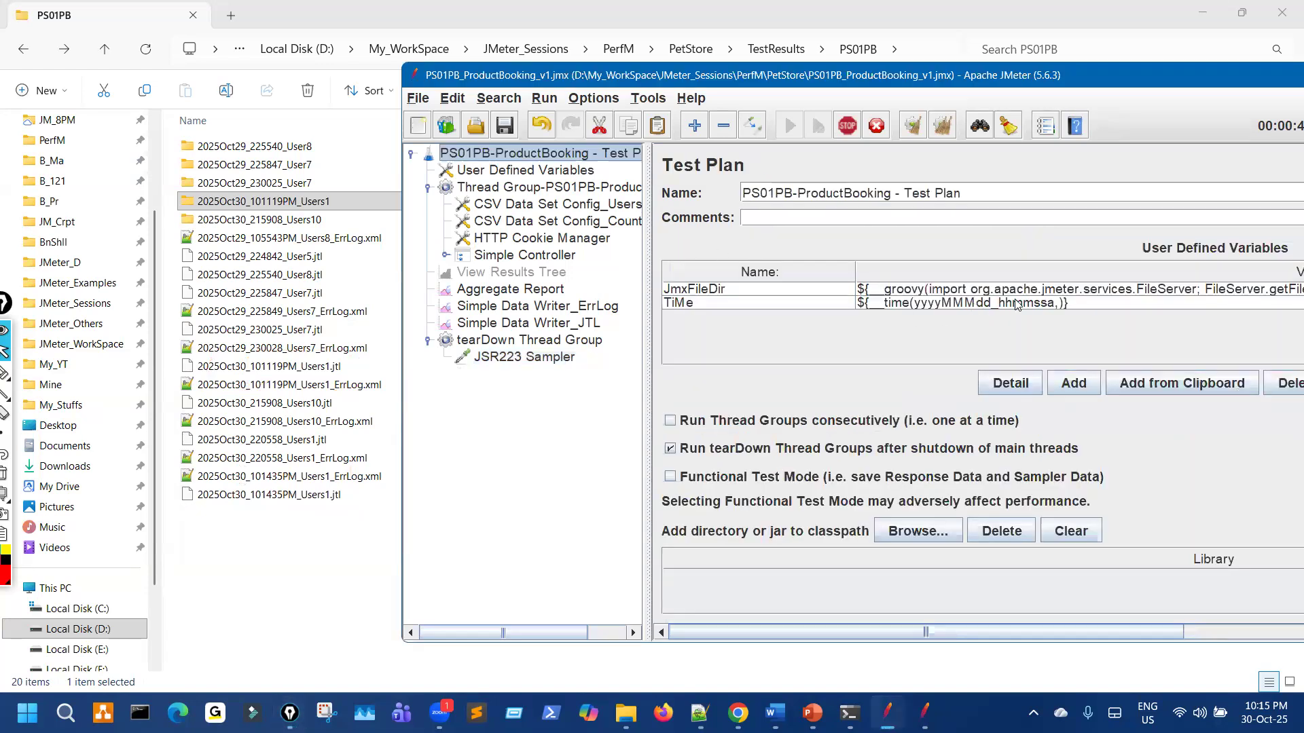
Step: Edit the TiMe format by replacing hh with HH and dropping the trailing a, giving yyyyMMMdd_HHmmss
{"action": "left_click", "coordinate": [1090, 307]}
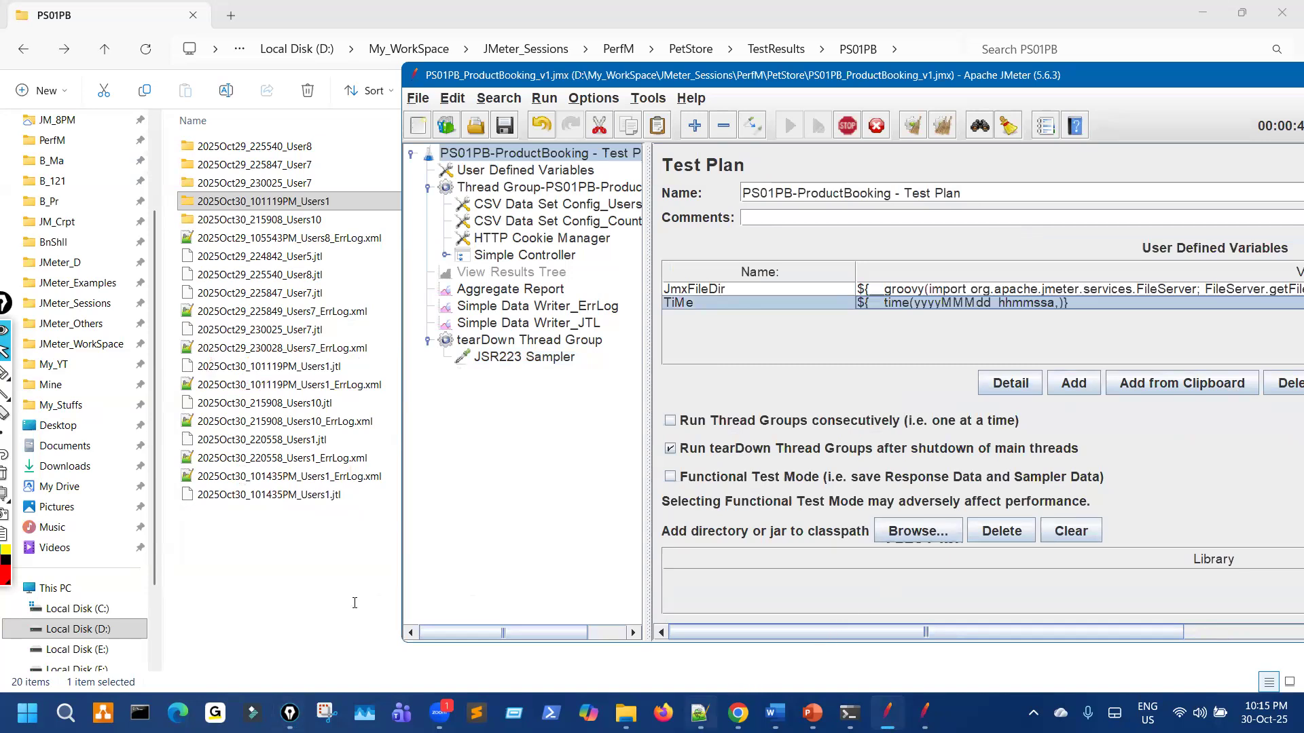
{"action": "key", "text": "alt+Tab"}
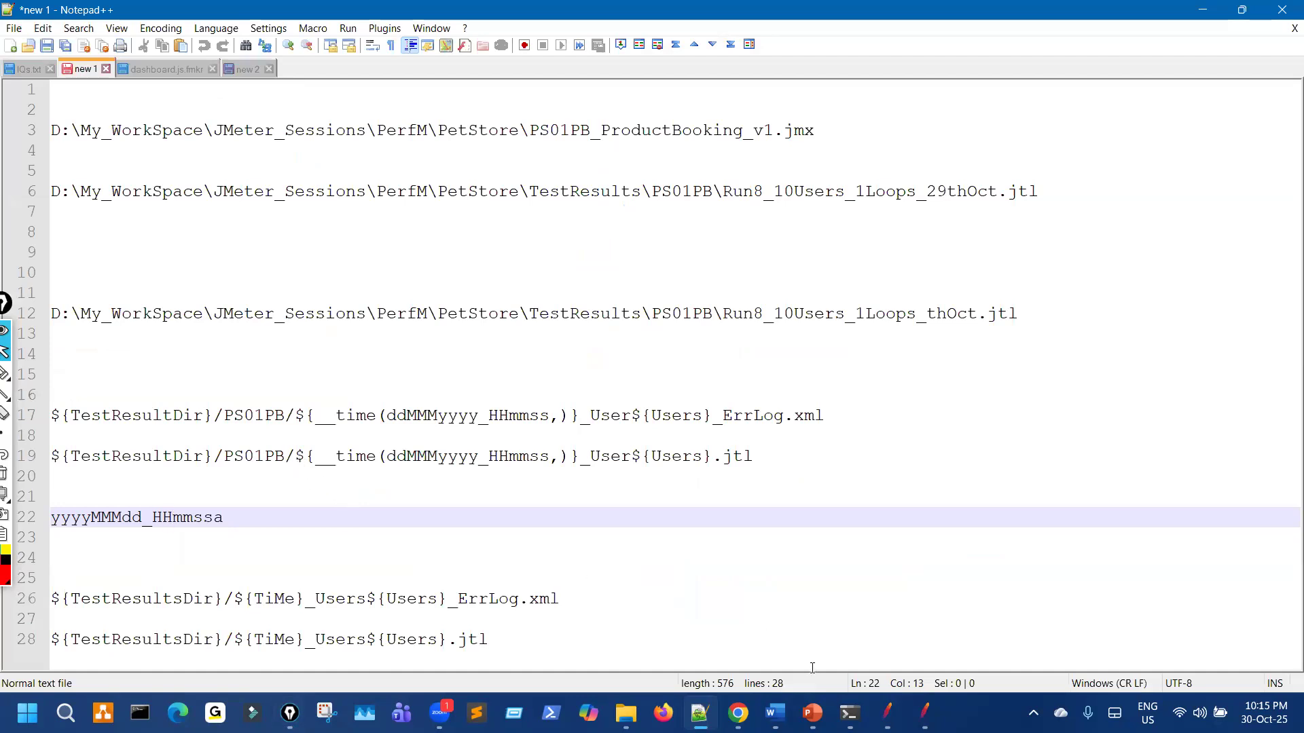
{"action": "key", "text": "alt+Tab"}
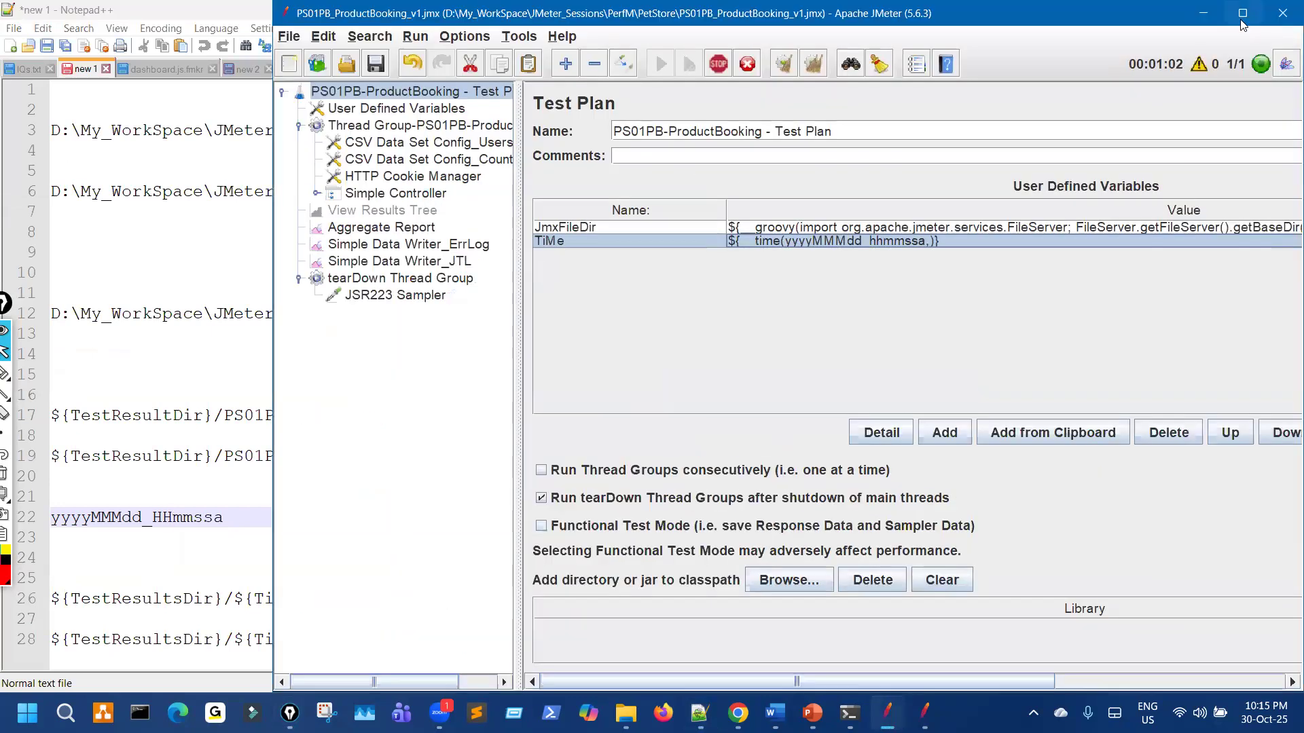
{"action": "left_click", "coordinate": [1242, 13]}
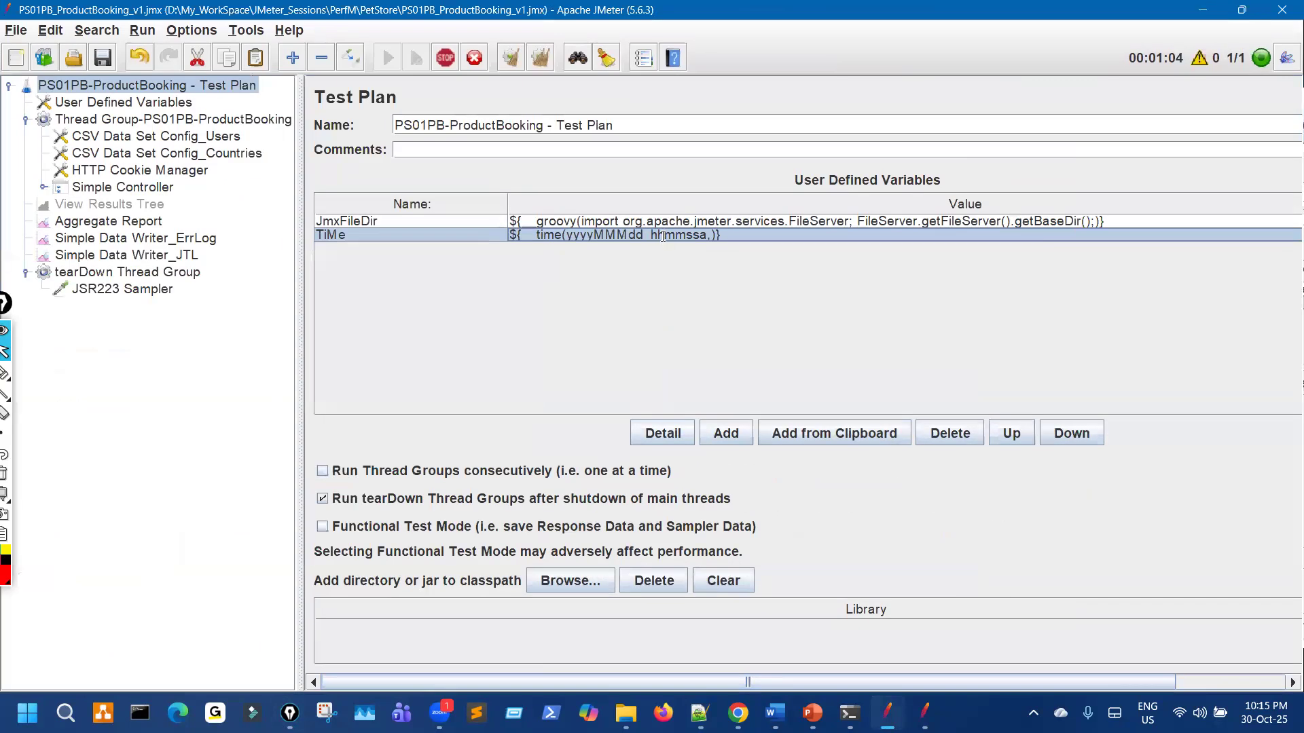
{"action": "double_click", "coordinate": [663, 234]}
{"action": "key", "text": "BackSpace"}
{"action": "key", "text": "BackSpace"}
{"action": "type", "text": "HH"}
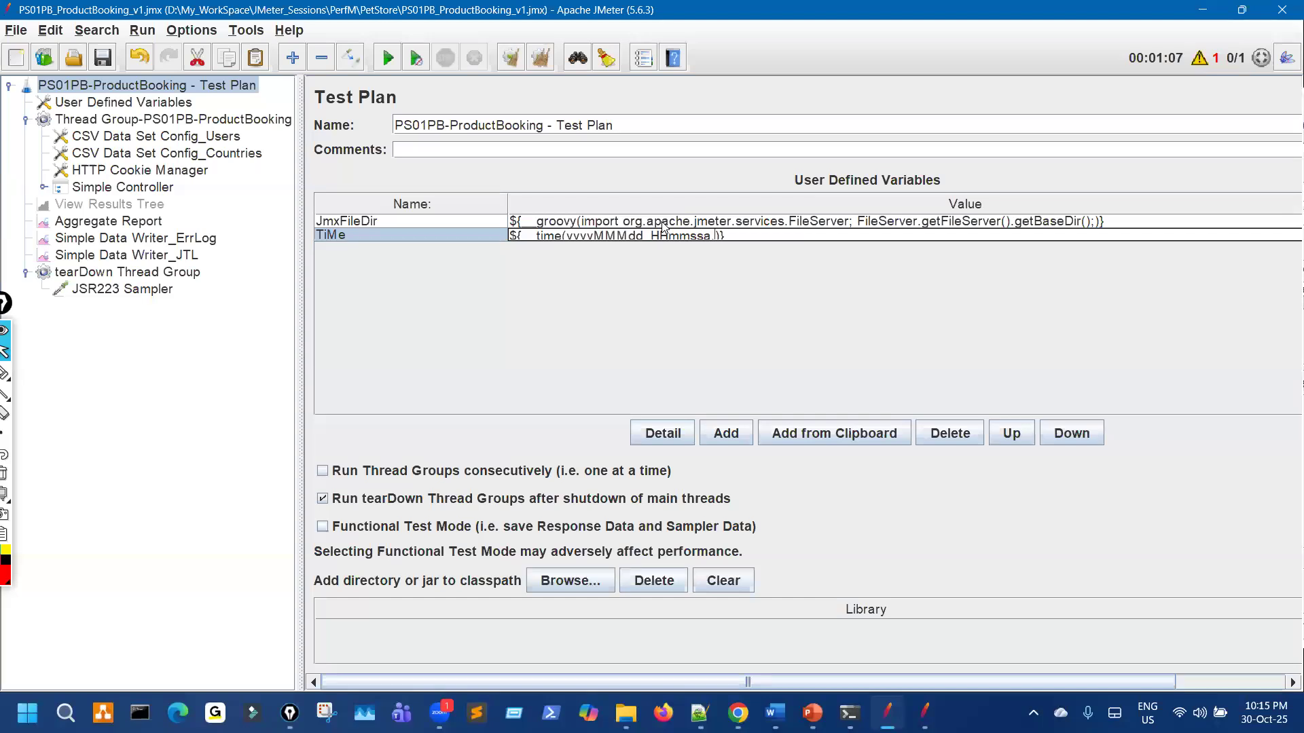
{"action": "key", "text": "BackSpace"}
Step: In the Notepad++ notes, delete the trailing 'a' from the line 22 time pattern
{"action": "left_click", "coordinate": [700, 713]}
{"action": "type", "text": "2mmssa"}
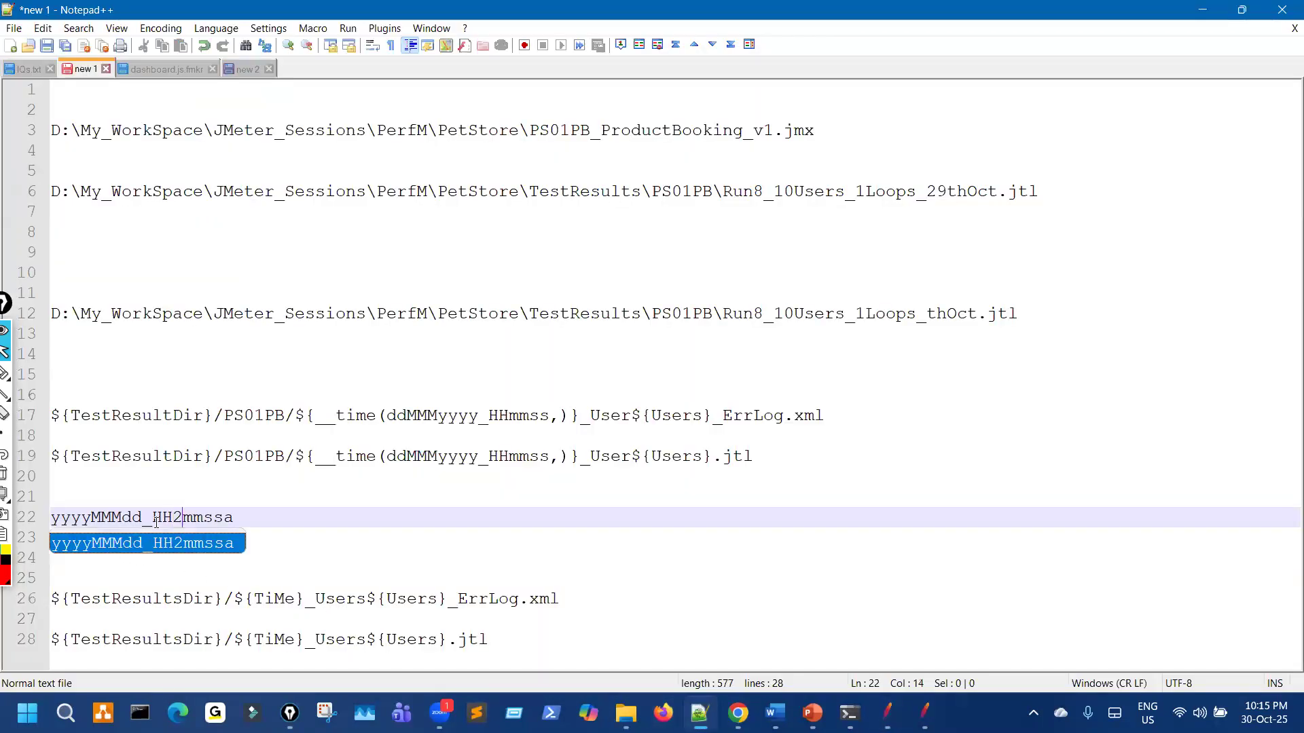
{"action": "key", "text": "BackSpace"}
{"action": "key", "text": "Down"}
{"action": "left_click_drag", "start_coordinate": [219, 517], "coordinate": [235, 516]}
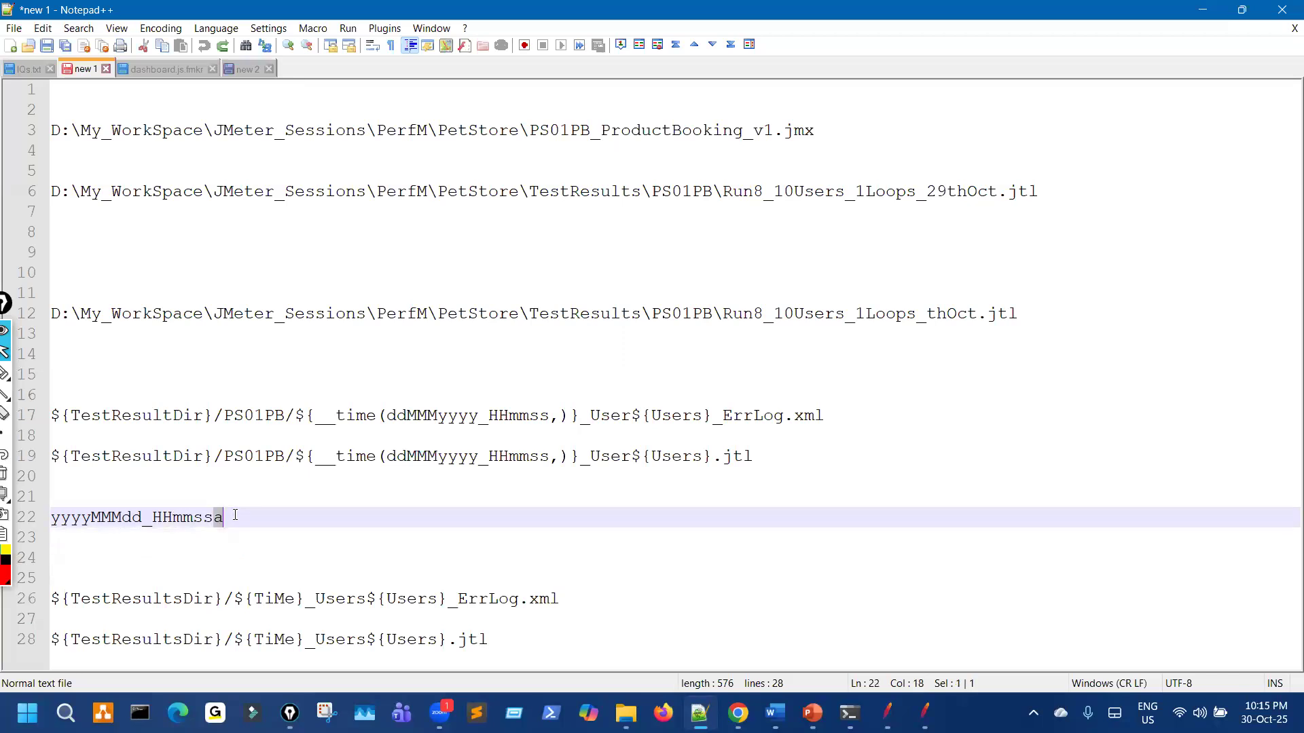
{"action": "key", "text": "BackSpace"}
{"action": "key", "text": "ctrl+shift+3"}
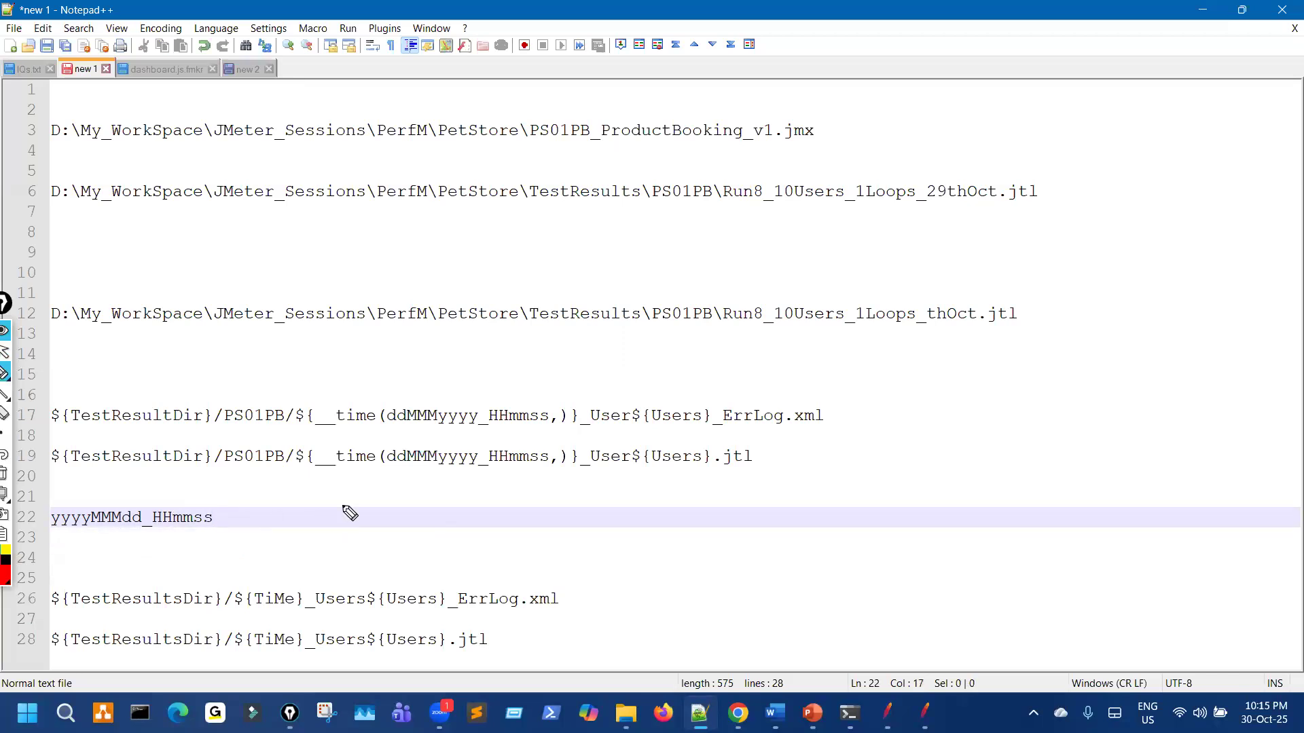
Step: Highlight the corrected yyyyMMMdd_HHmmss pattern, then return to the JMeter test plan
{"action": "left_click_drag", "start_coordinate": [358, 488], "coordinate": [496, 488]}
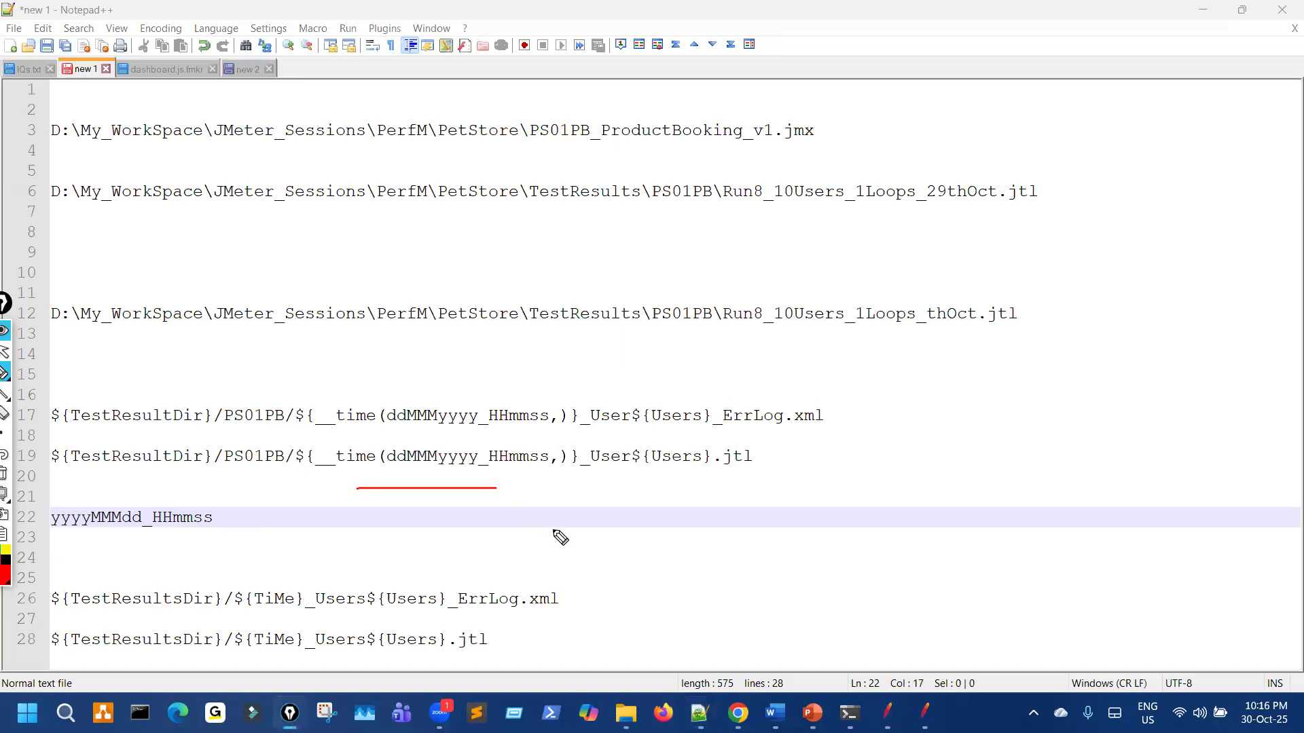
{"action": "key", "text": "ctrl+shift+7"}
{"action": "key", "text": "ctrl+shift+2"}
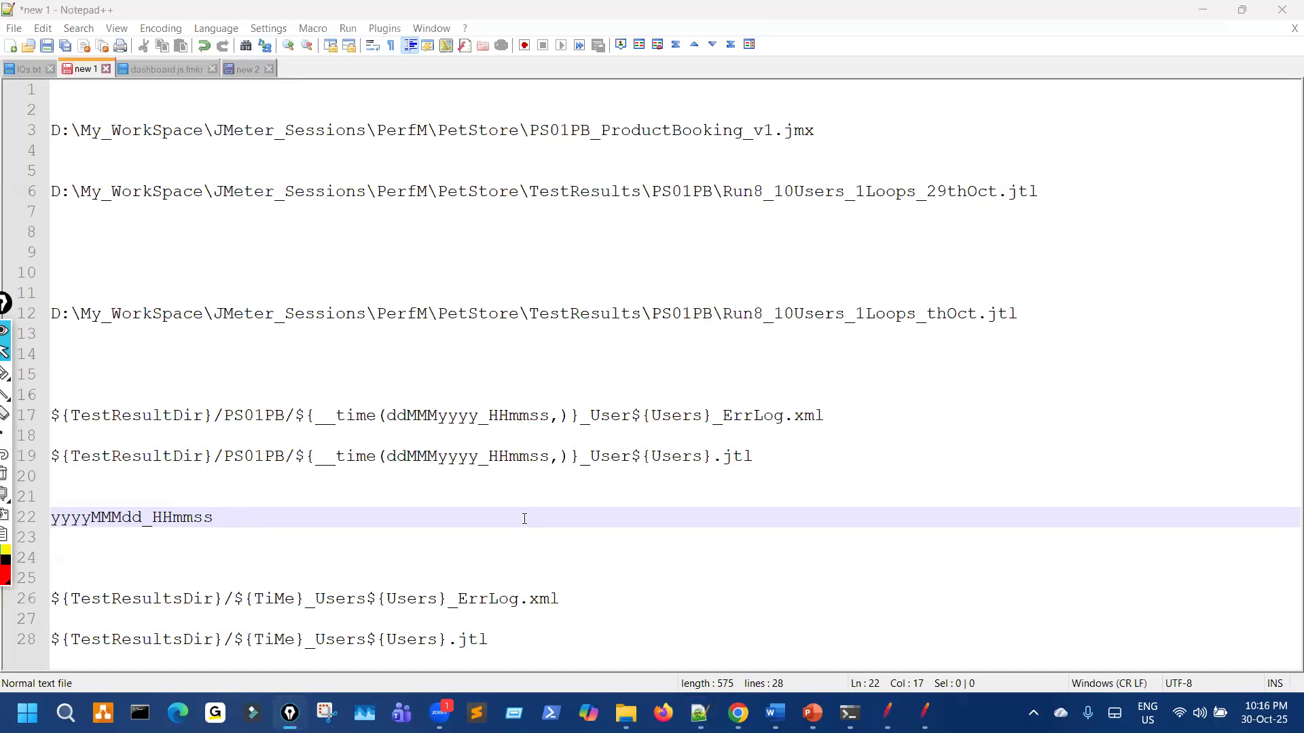
{"action": "left_click", "coordinate": [525, 519]}
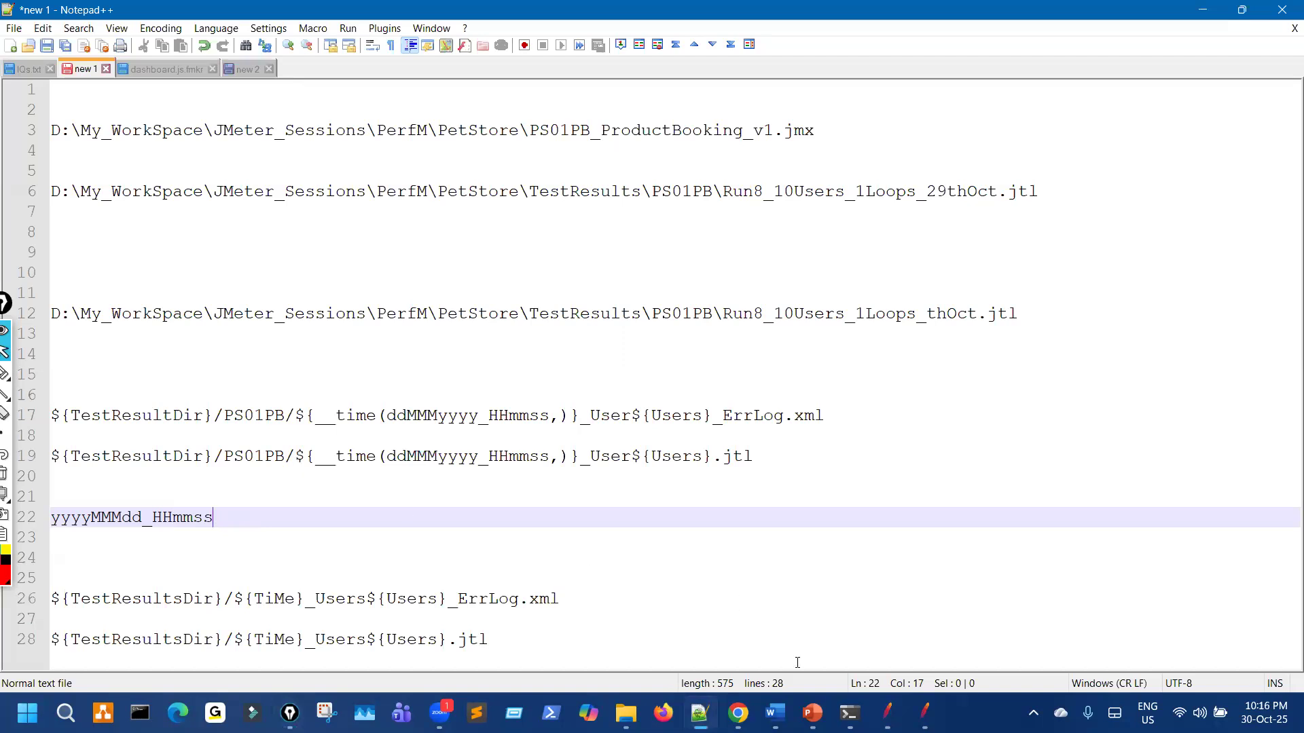
{"action": "left_click", "coordinate": [887, 713]}
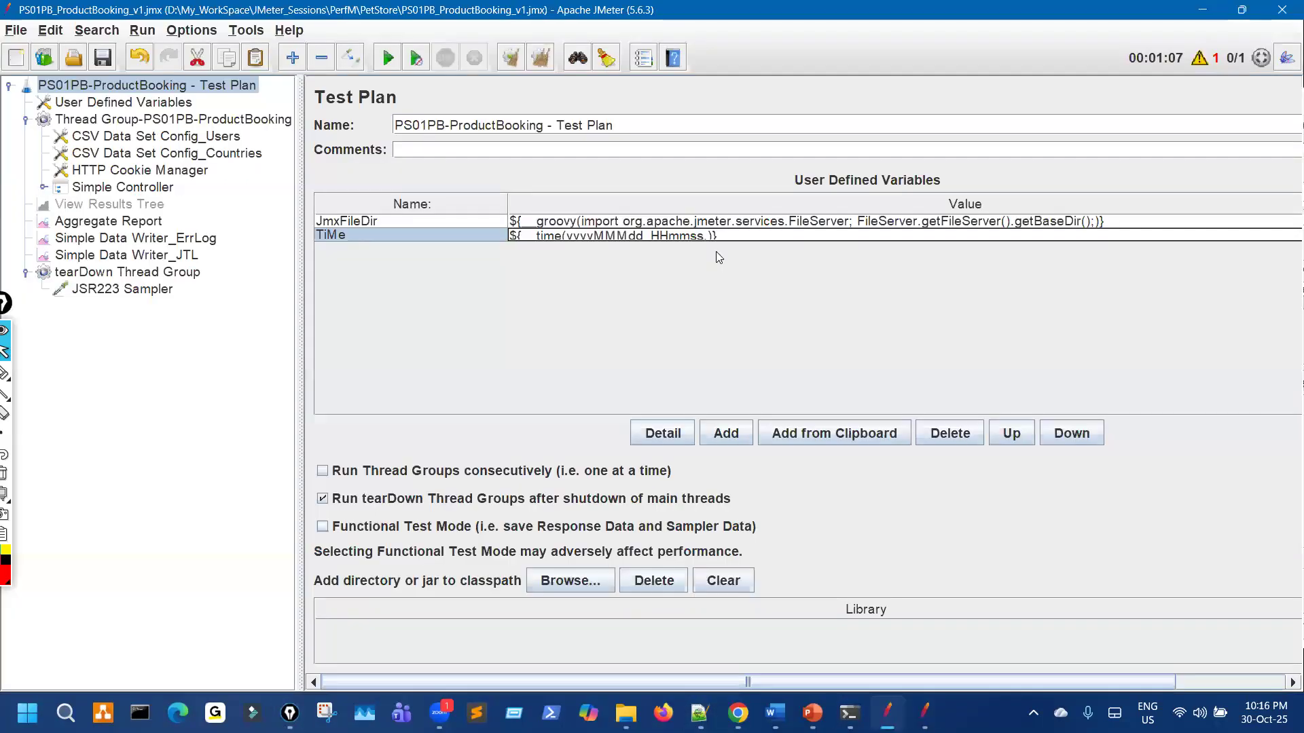
Step: Save the first plan, then paste ${__time(yyyyMMMdd_HHmmss,)} into the second plan's TiMe value and save
{"action": "type", "text": "a"}
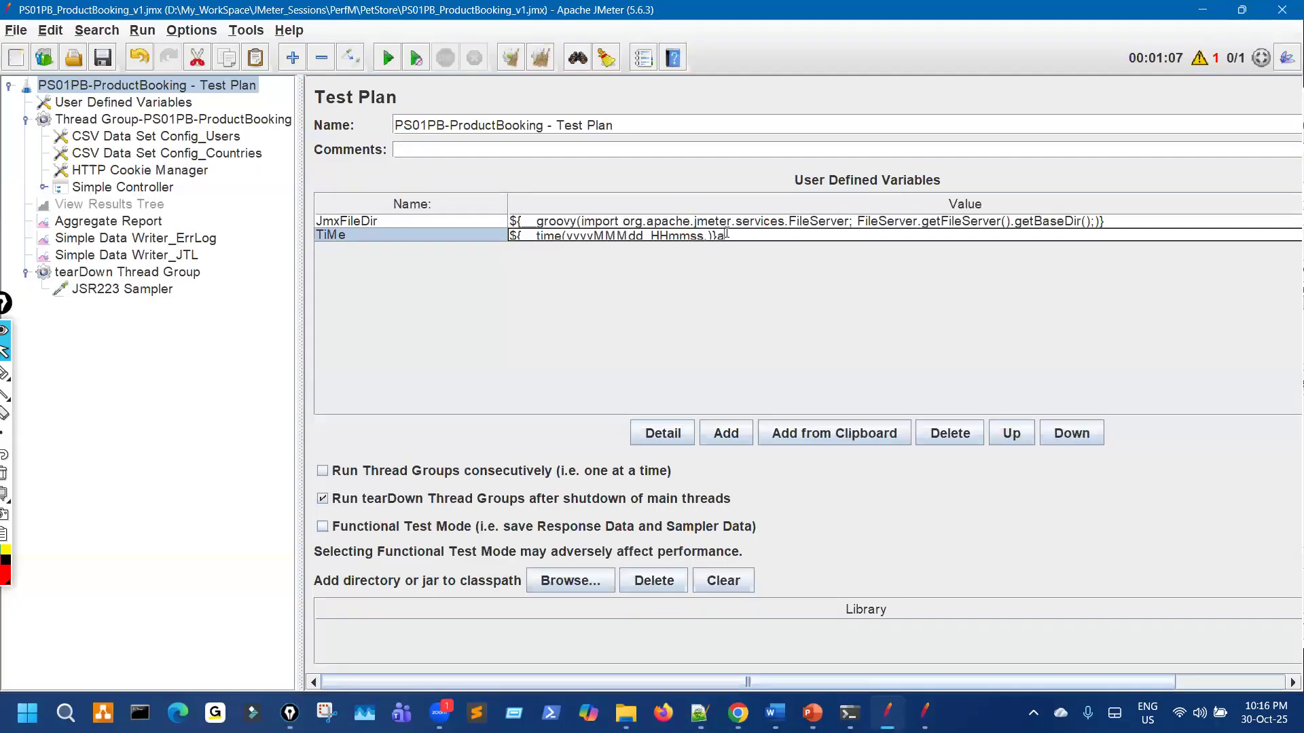
{"action": "key", "text": "ctrl+a"}
{"action": "key", "text": "ctrl+c"}
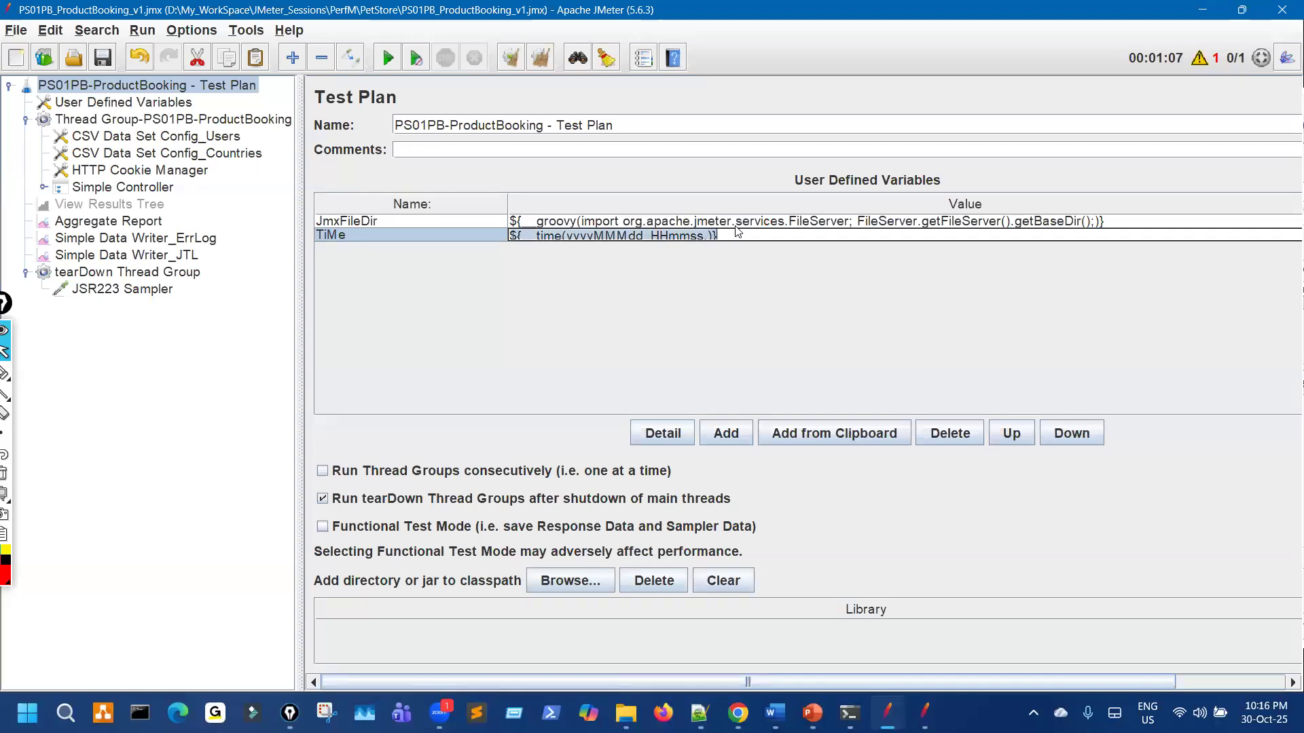
{"action": "left_click", "coordinate": [105, 58]}
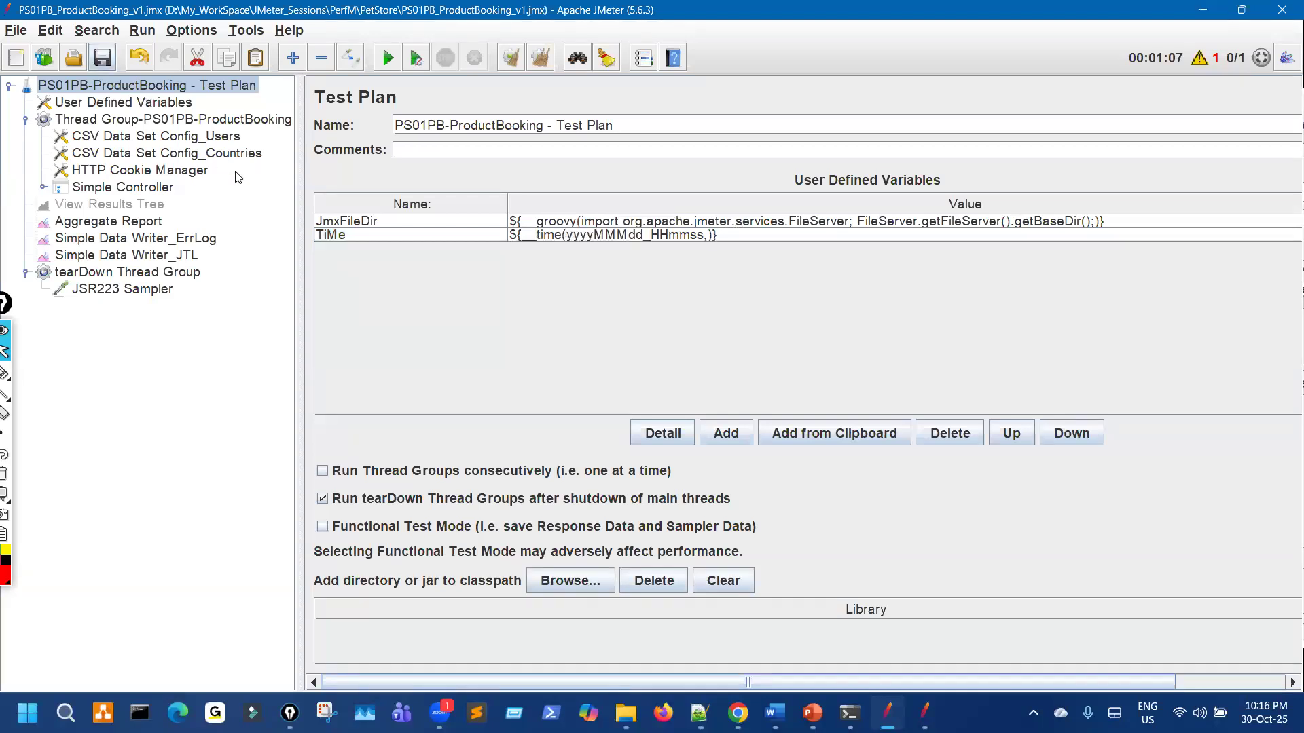
{"action": "left_click", "coordinate": [925, 713]}
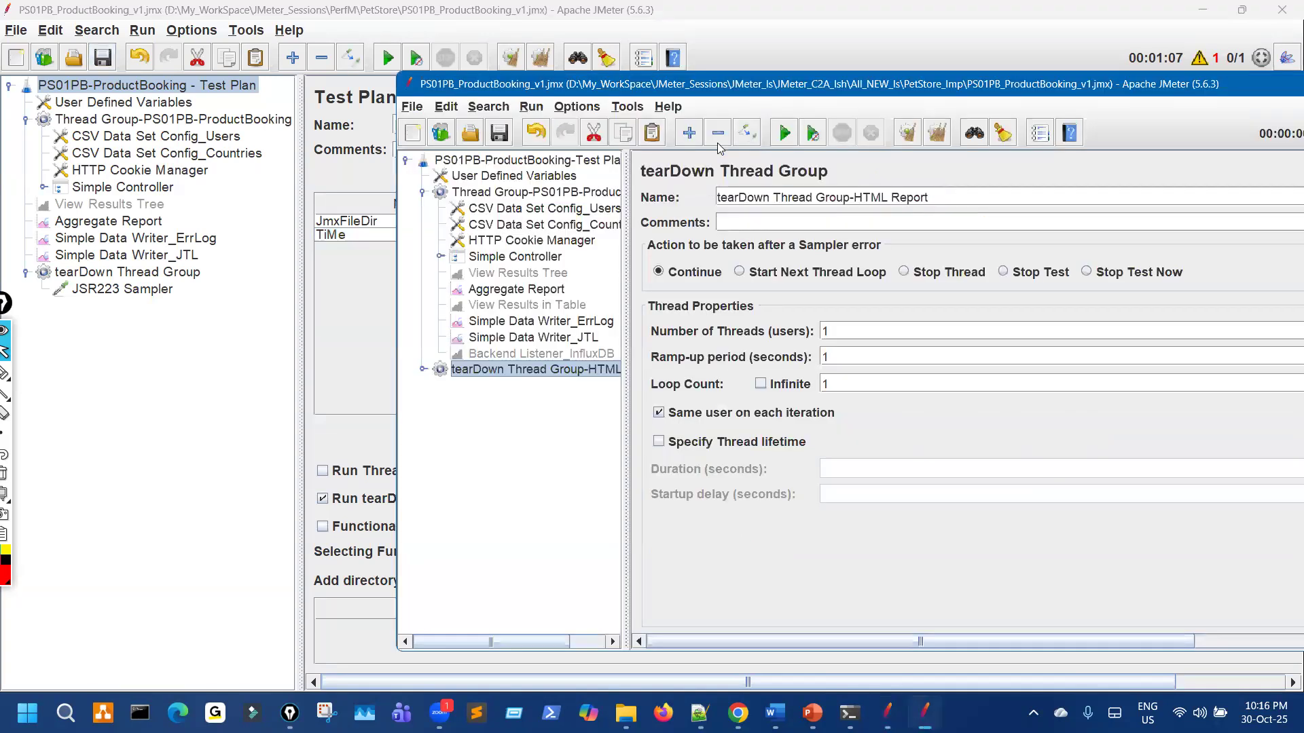
{"action": "key", "text": "super+Up"}
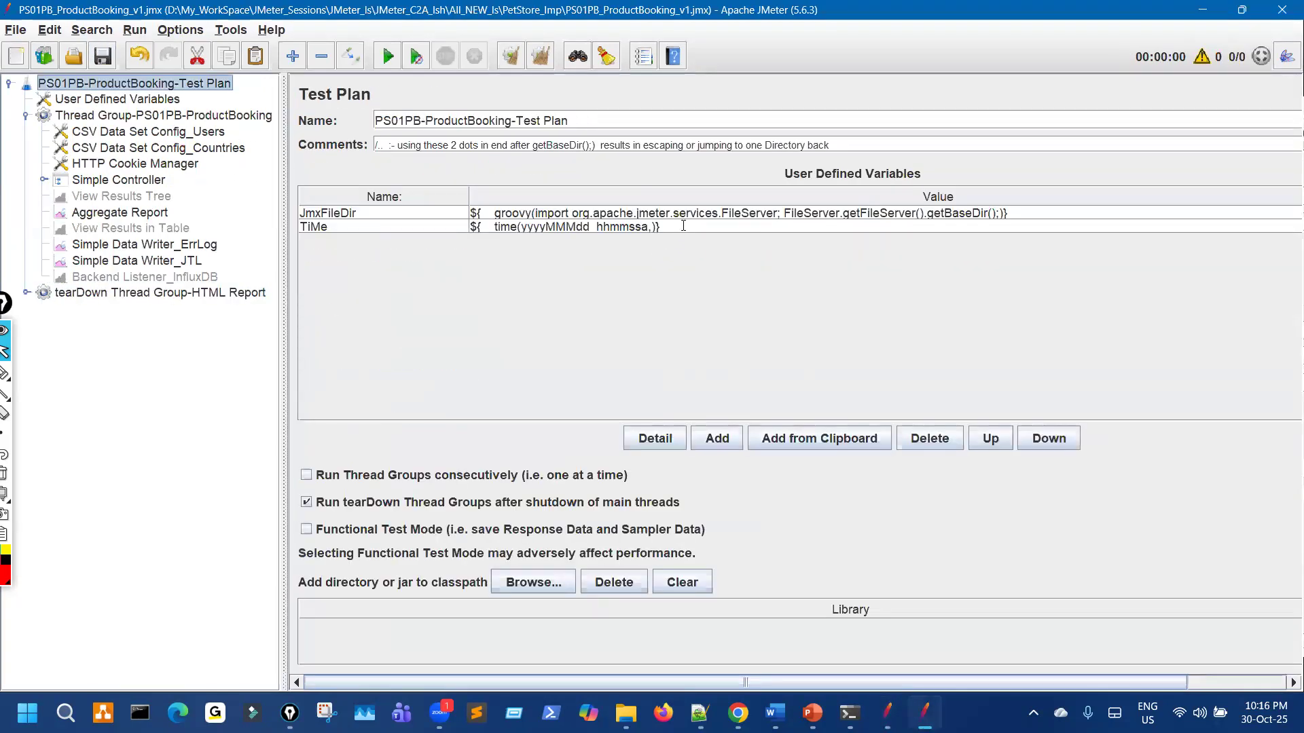
{"action": "left_click", "coordinate": [683, 226]}
{"action": "left_click_drag", "start_coordinate": [683, 226], "coordinate": [449, 278]}
{"action": "key", "text": "ctrl+v"}
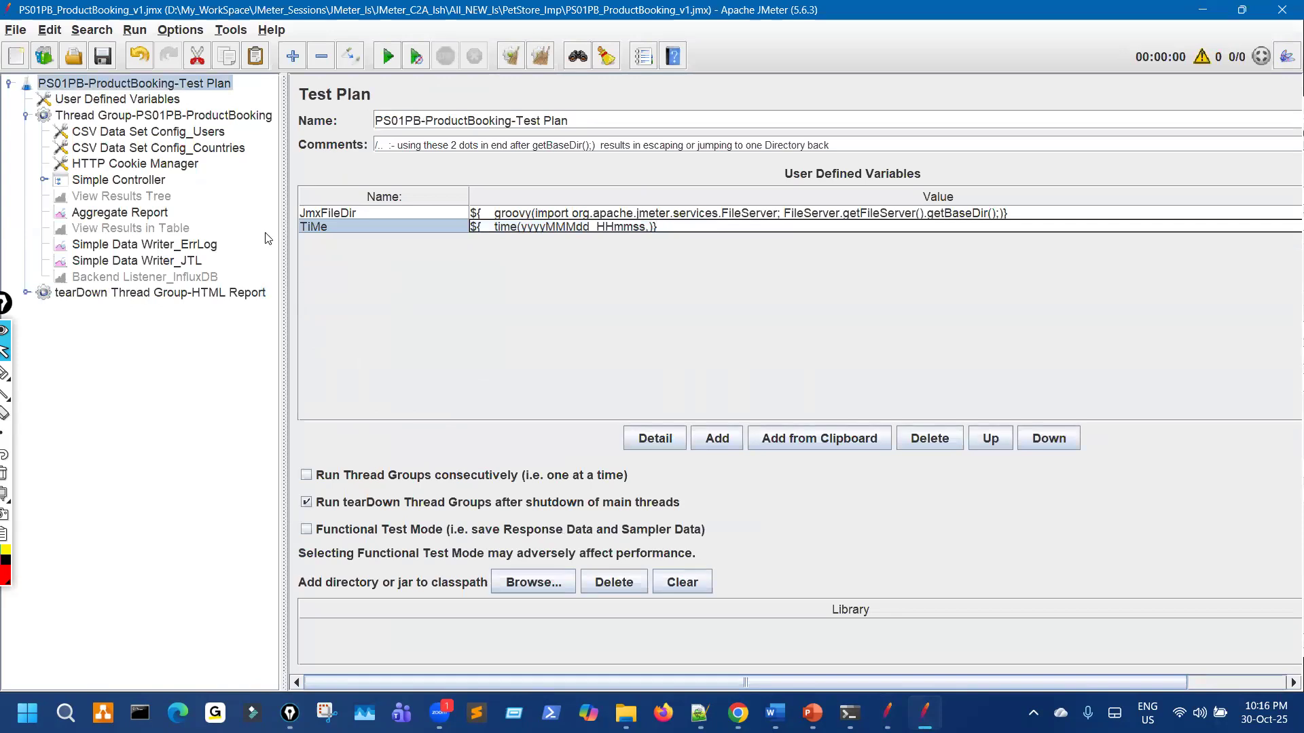
{"action": "left_click", "coordinate": [103, 57]}
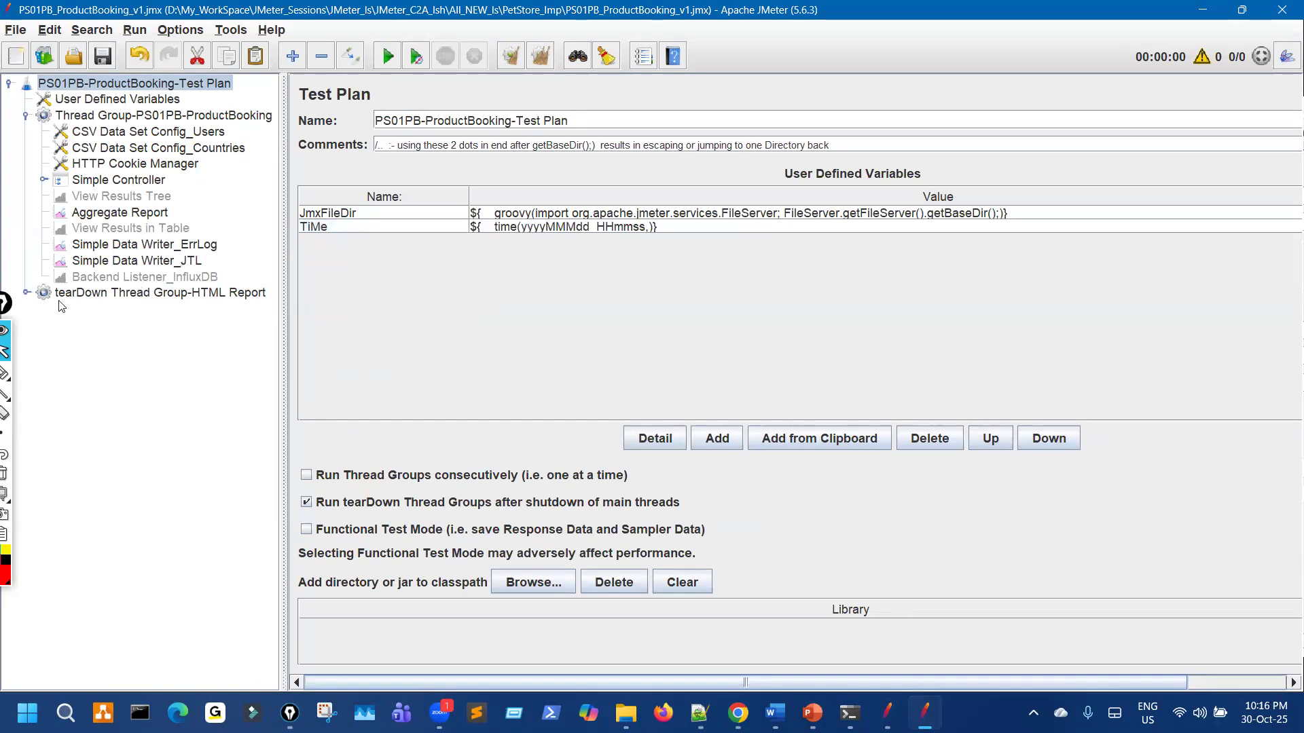
Step: Open the tearDown JSR223 Sampler's jmeter -g script and expand the Simple Controller
{"action": "left_click", "coordinate": [26, 292]}
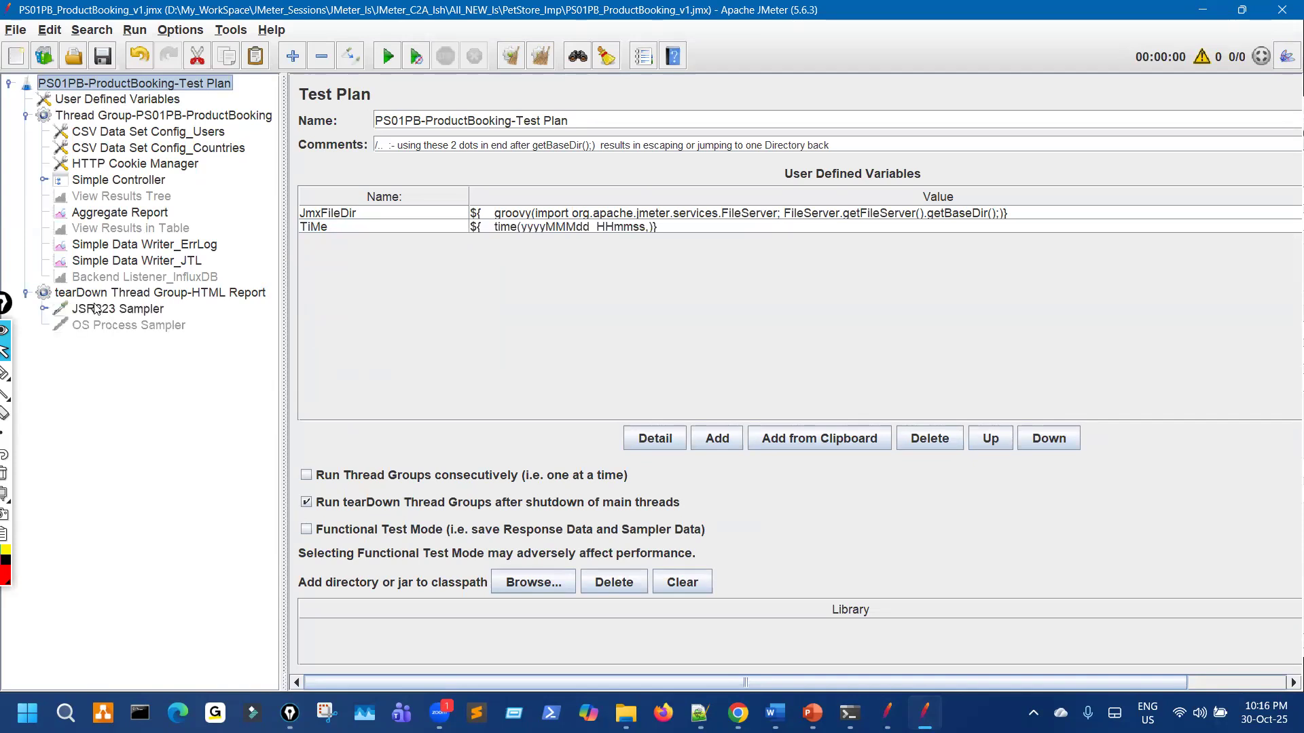
{"action": "left_click", "coordinate": [96, 309]}
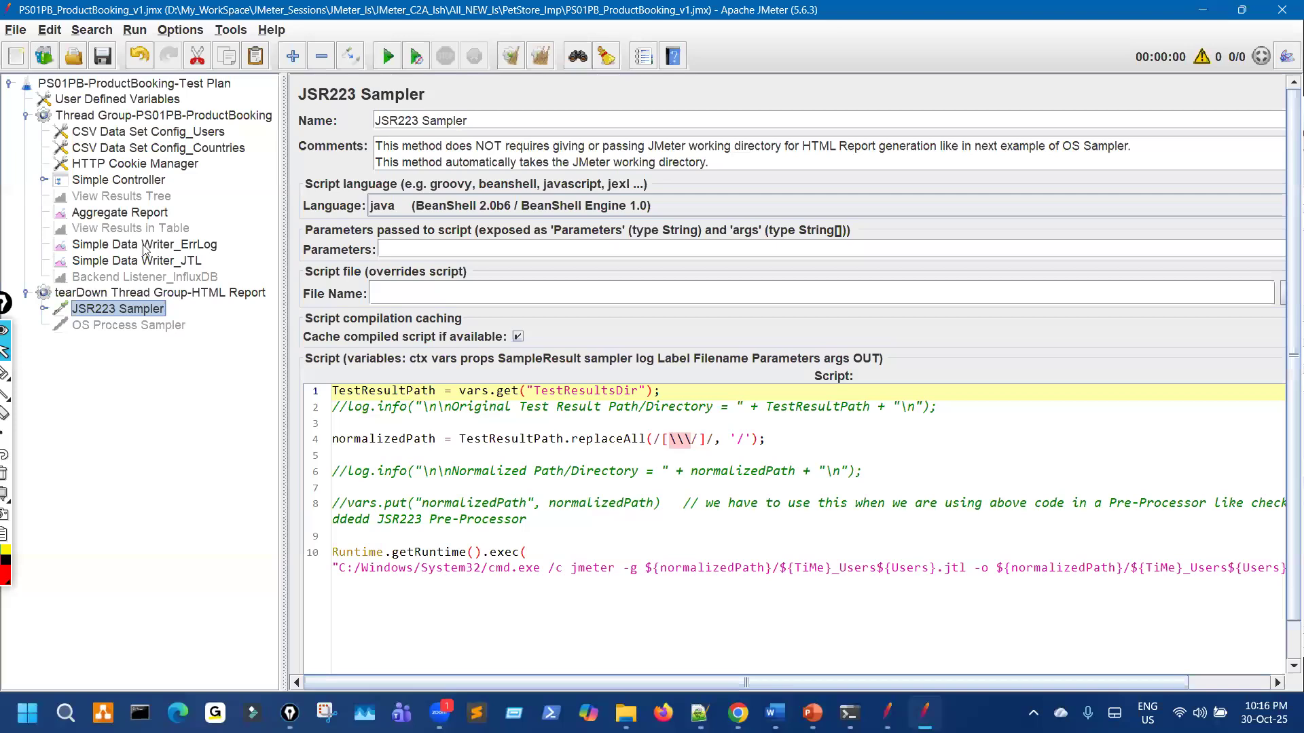
{"action": "left_click", "coordinate": [43, 182]}
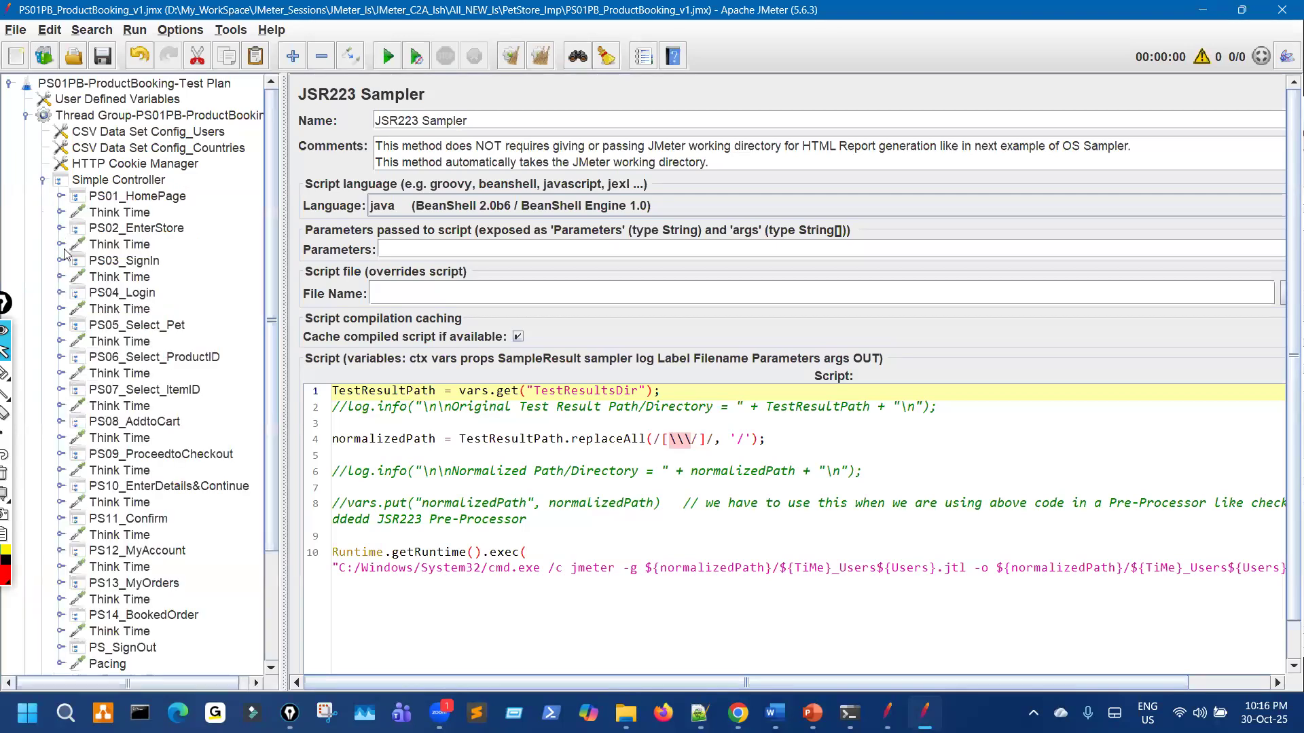
Step: Inspect PS05_Select_Pet's capitalization JSR223 PostProcessor, keep java as its language, and step back up the tree
{"action": "left_click", "coordinate": [62, 325]}
{"action": "left_click", "coordinate": [75, 340]}
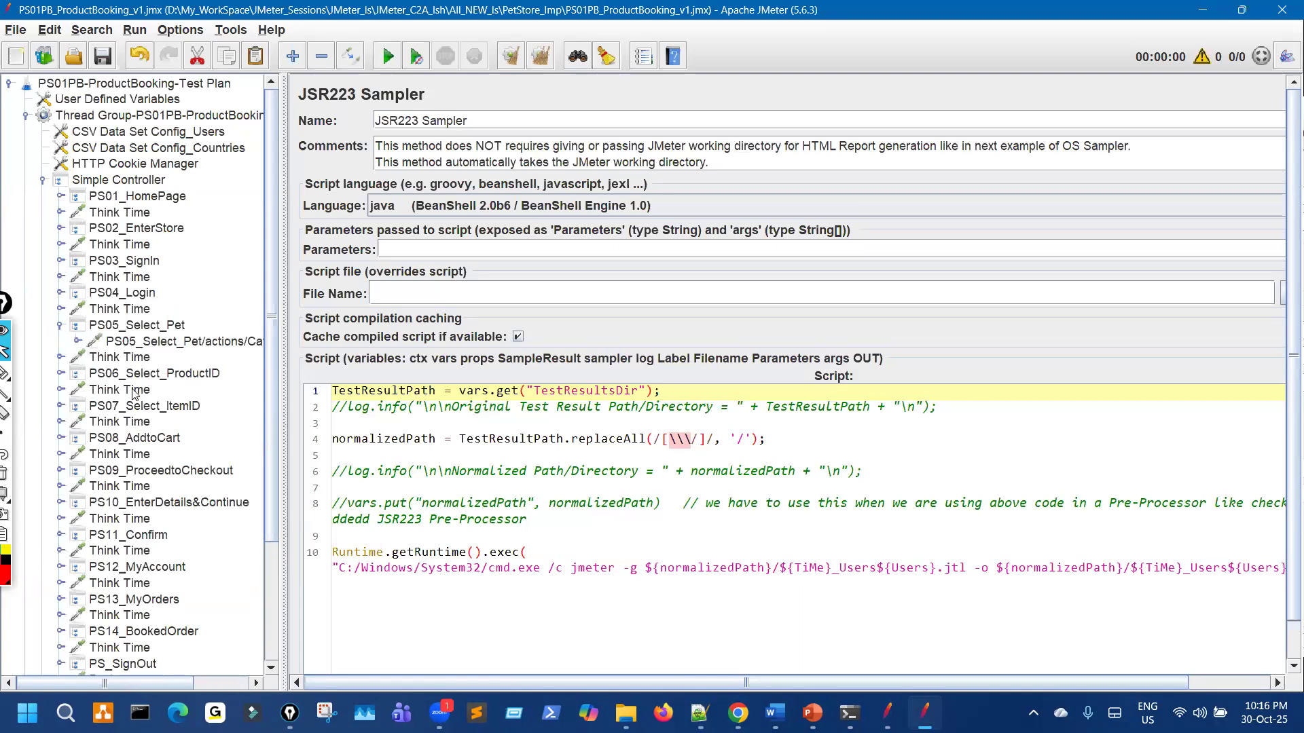
{"action": "left_click", "coordinate": [209, 407]}
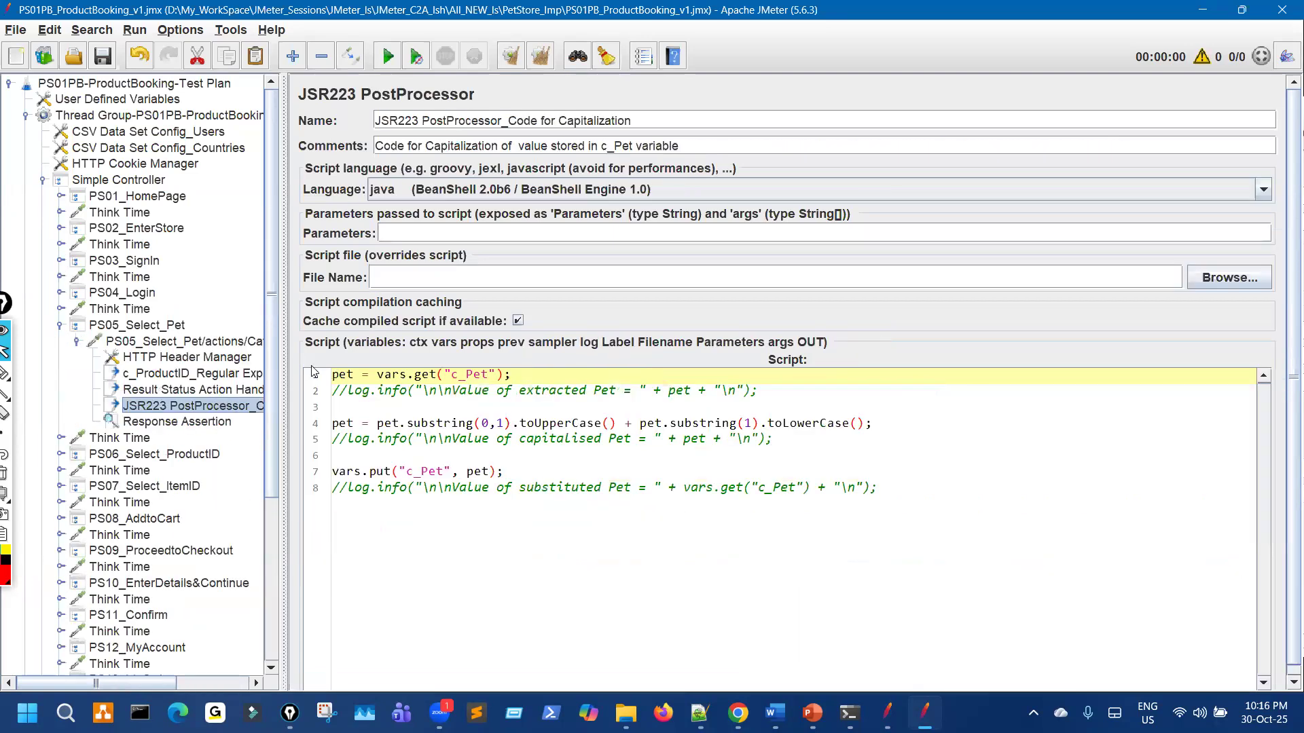
{"action": "left_click", "coordinate": [434, 189]}
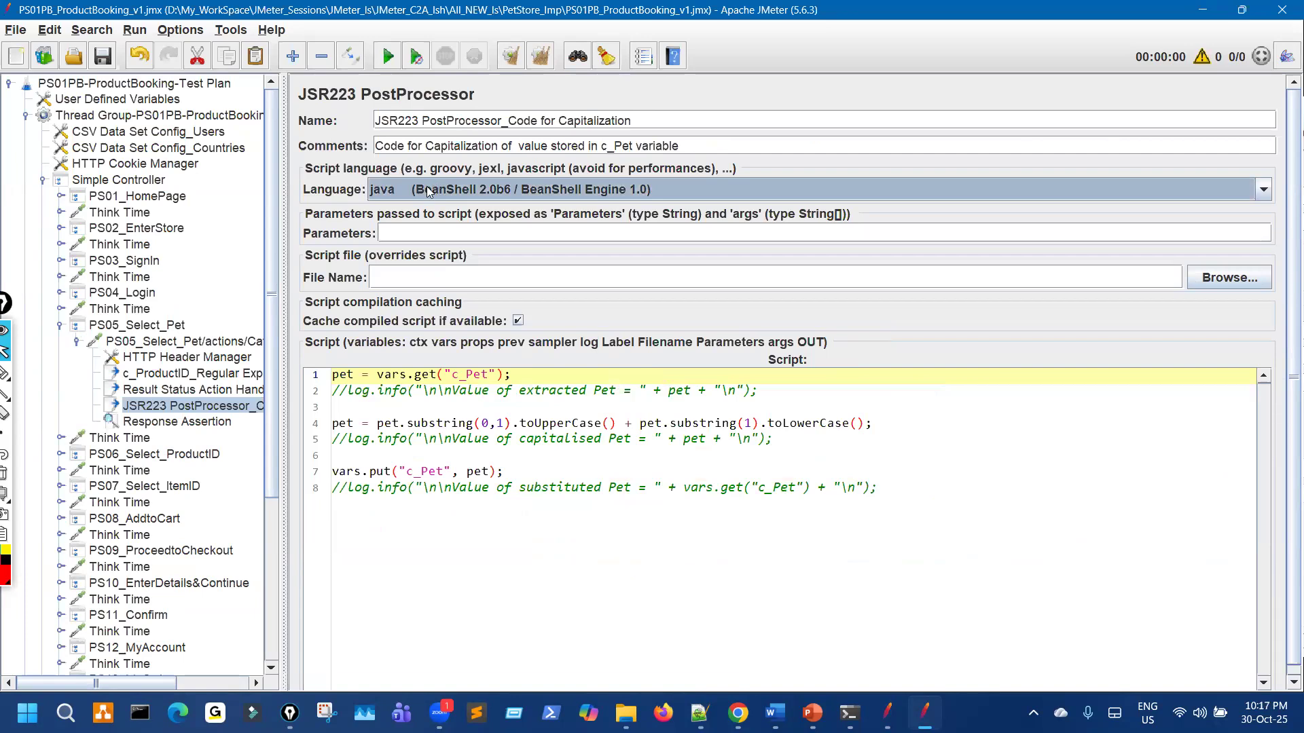
{"action": "left_click", "coordinate": [430, 192]}
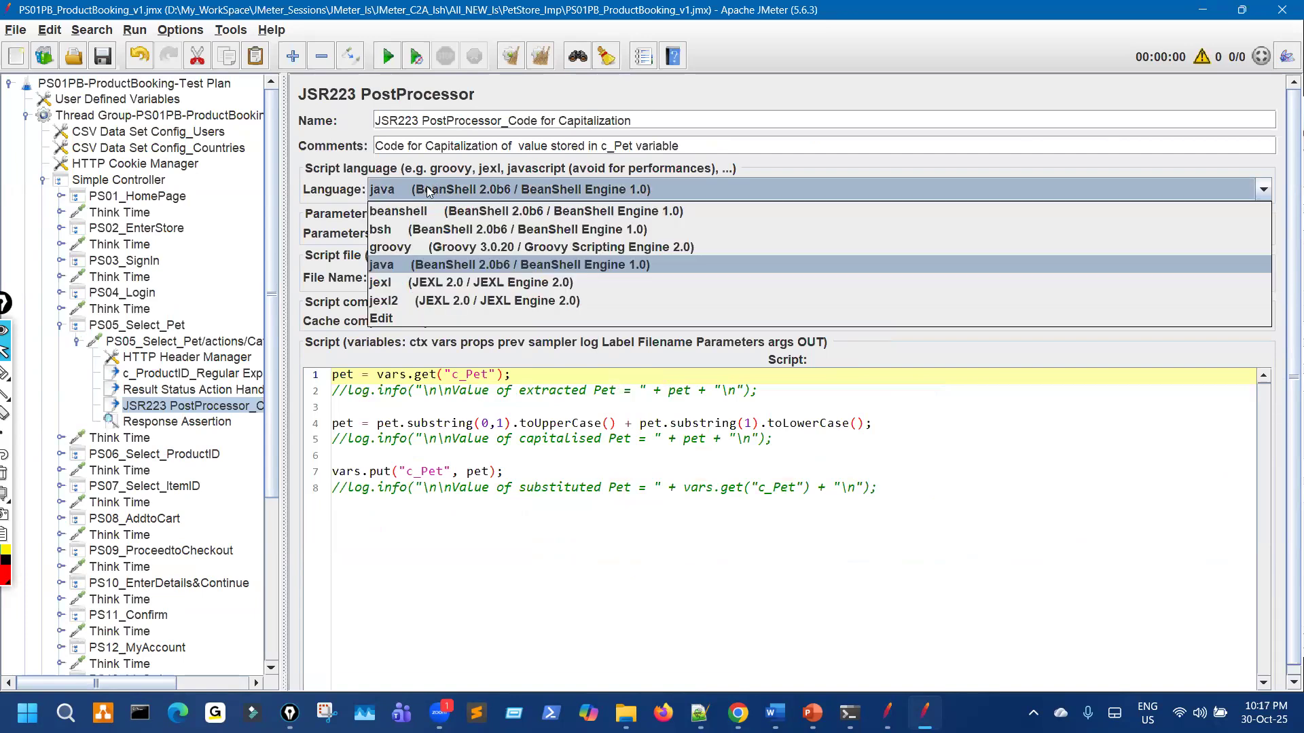
{"action": "left_click", "coordinate": [414, 265]}
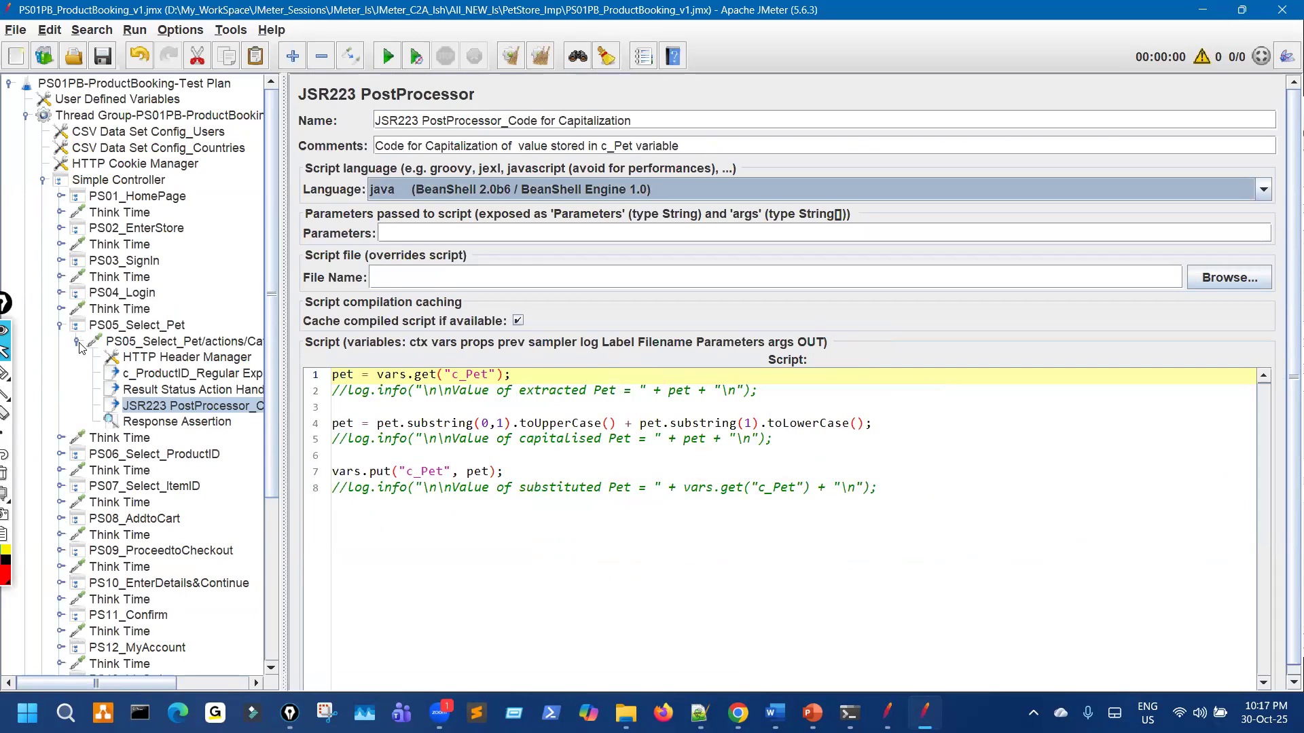
{"action": "key", "text": "Left"}
{"action": "key", "text": "Left"}
{"action": "key", "text": "Left"}
{"action": "key", "text": "Left"}
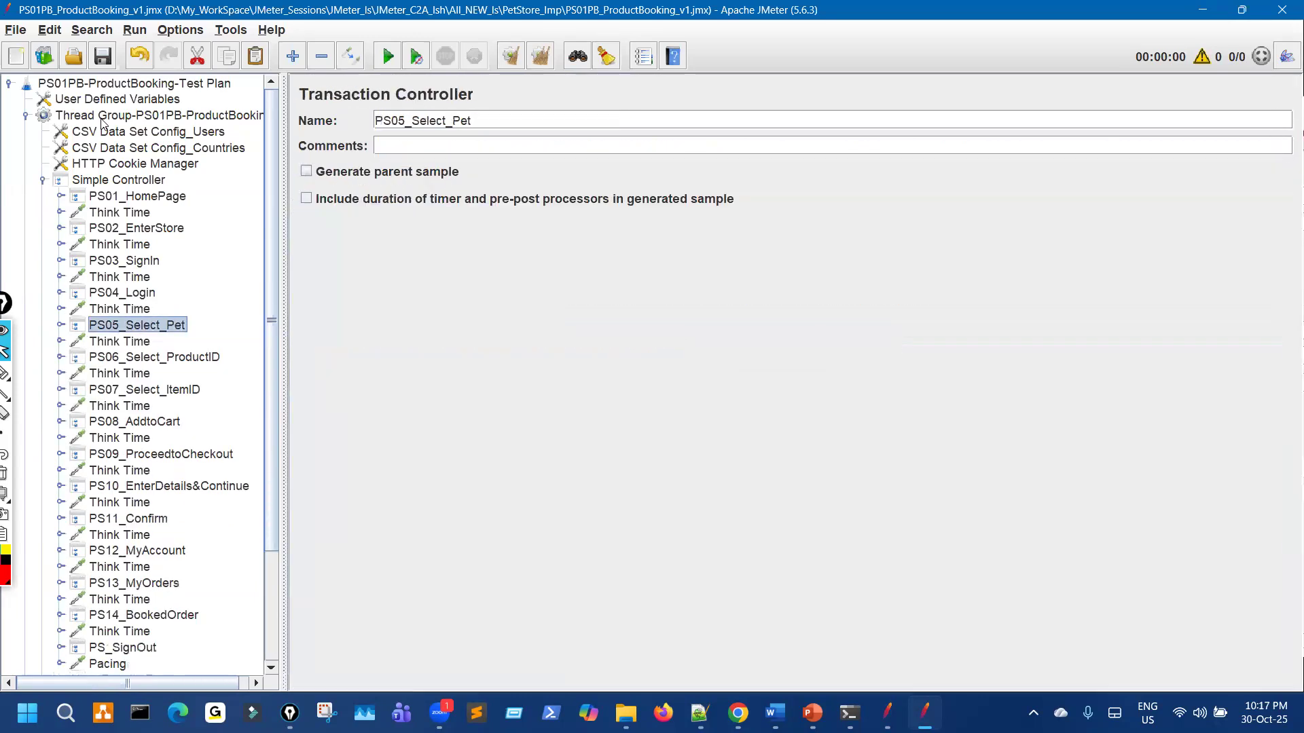
{"action": "key", "text": "Left"}
{"action": "key", "text": "Left"}
Step: Save the plan and glance at the PS01PB results folder before returning to the second plan
{"action": "left_click", "coordinate": [104, 57]}
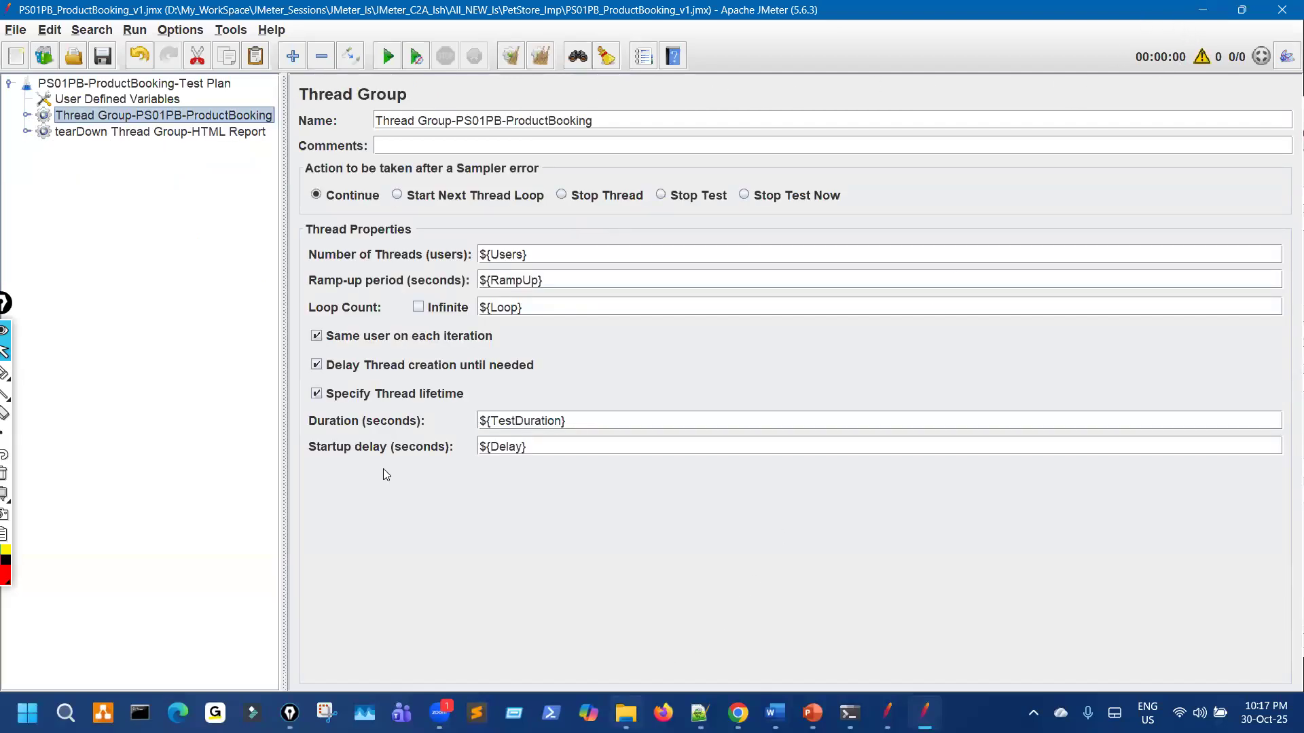
{"action": "key", "text": "alt+Tab"}
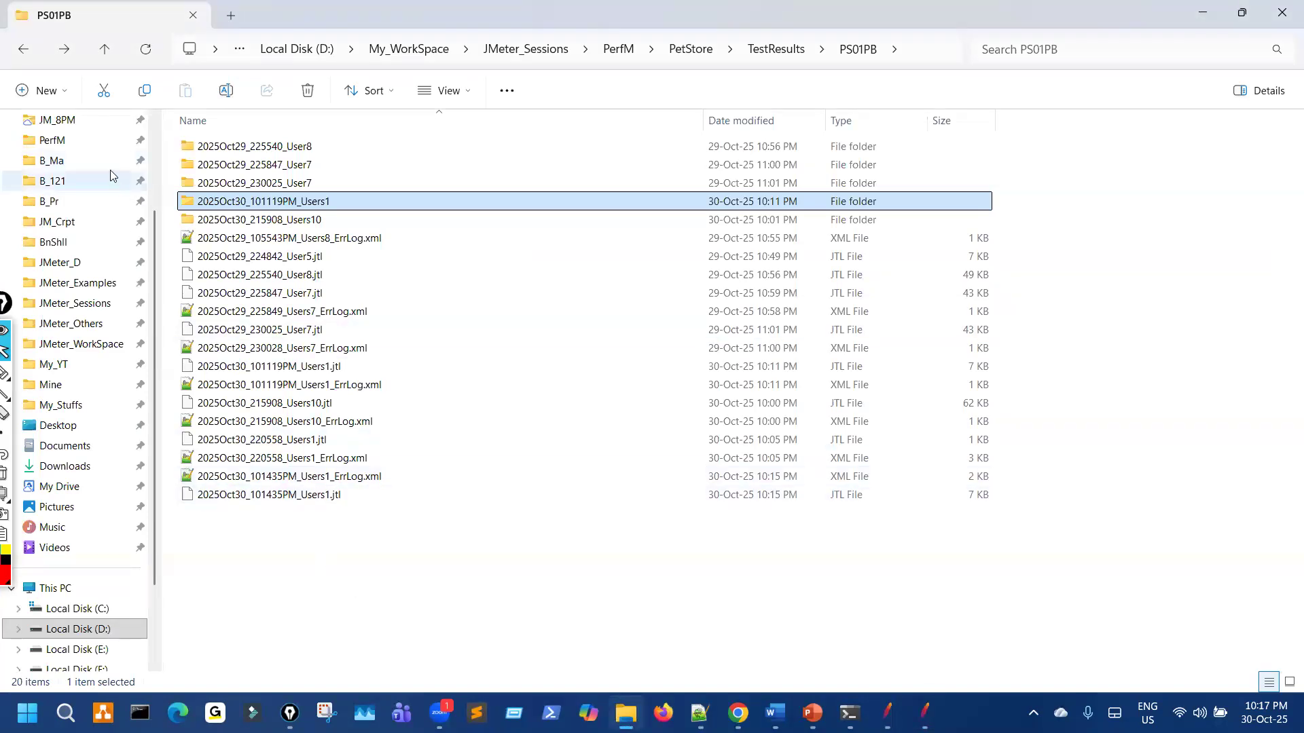
{"action": "scroll", "coordinate": [110, 175], "scroll_direction": "up", "scroll_amount": 3}
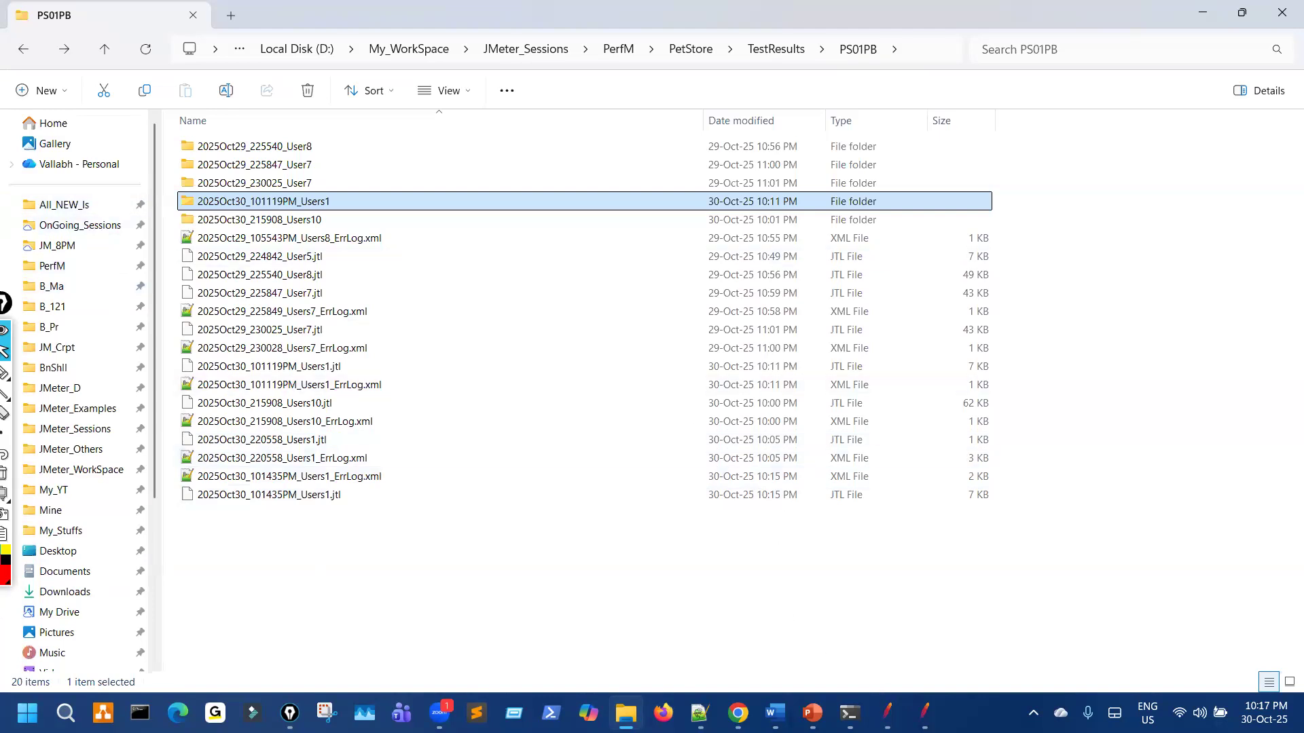
{"action": "left_click", "coordinate": [887, 713]}
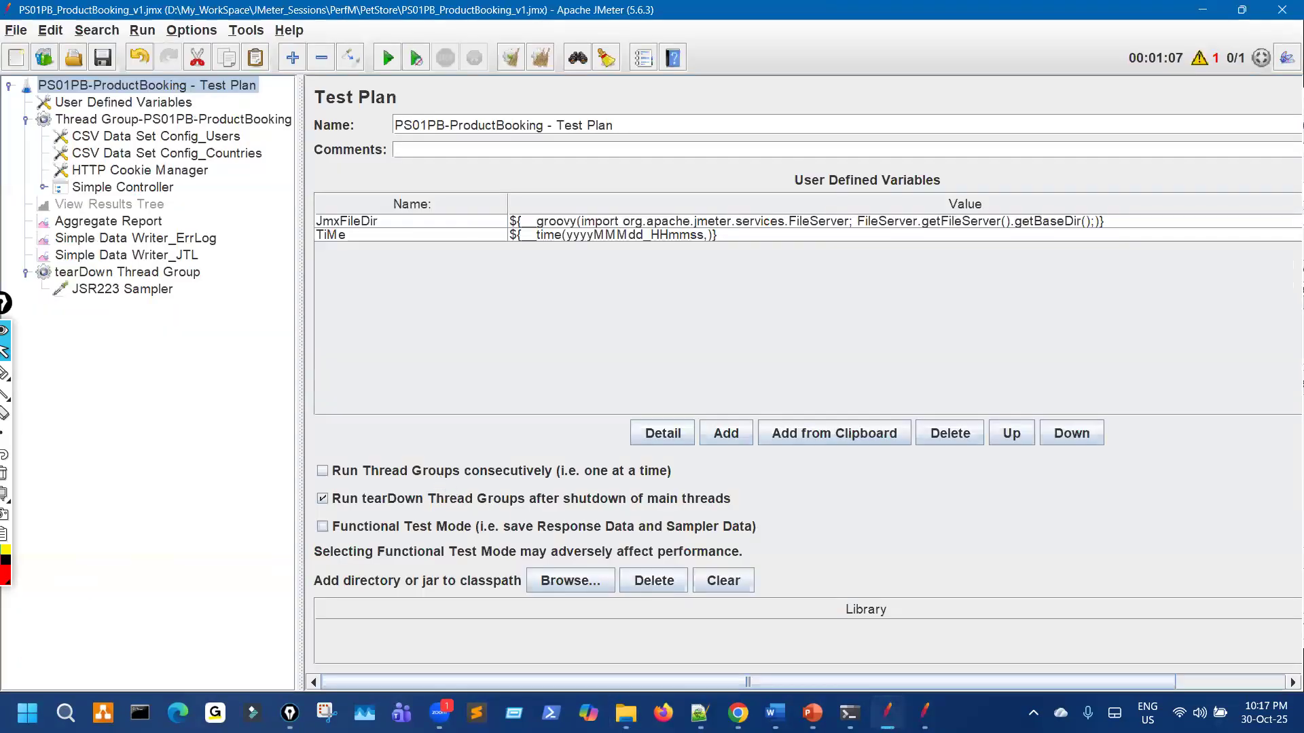
{"action": "left_click", "coordinate": [924, 713]}
Step: Review Backend Listener_InfluxDB parameters with a wider Value column, then open the All_NEW_Is folder
{"action": "left_click", "coordinate": [27, 115]}
{"action": "left_click", "coordinate": [208, 278]}
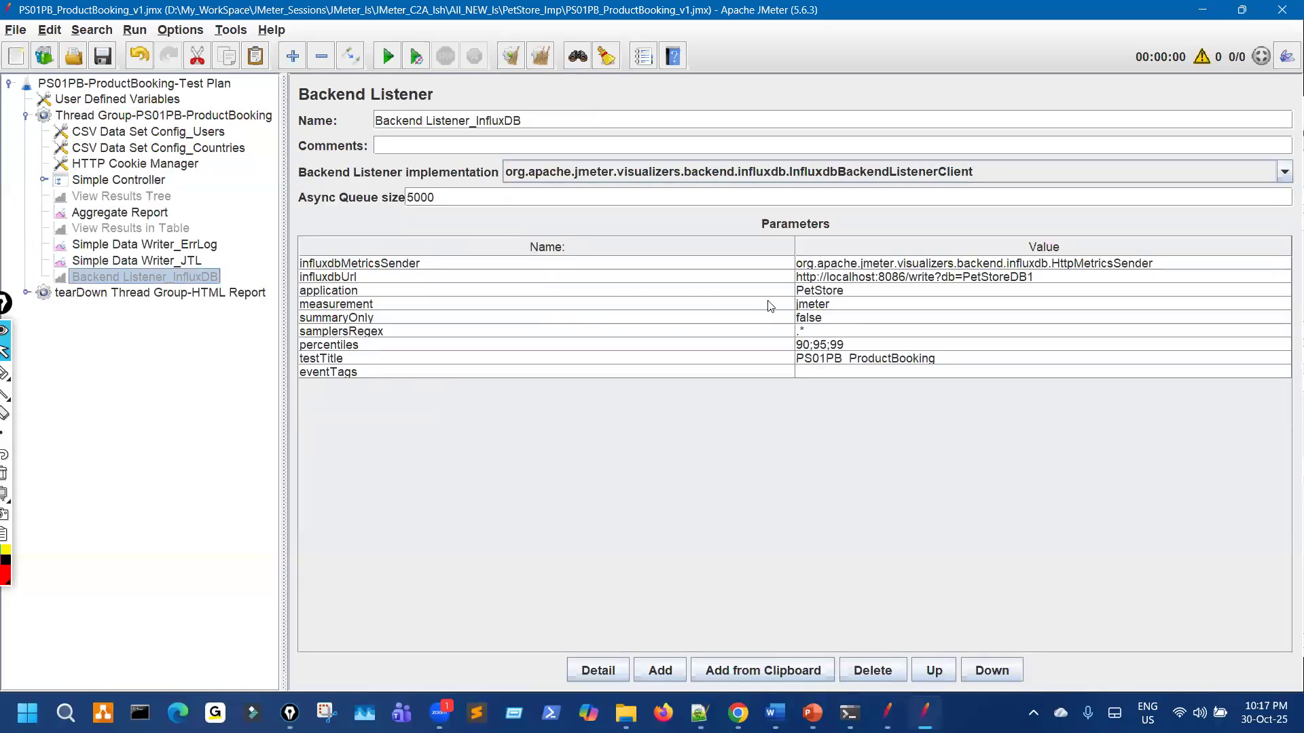
{"action": "left_click_drag", "start_coordinate": [790, 247], "coordinate": [472, 248]}
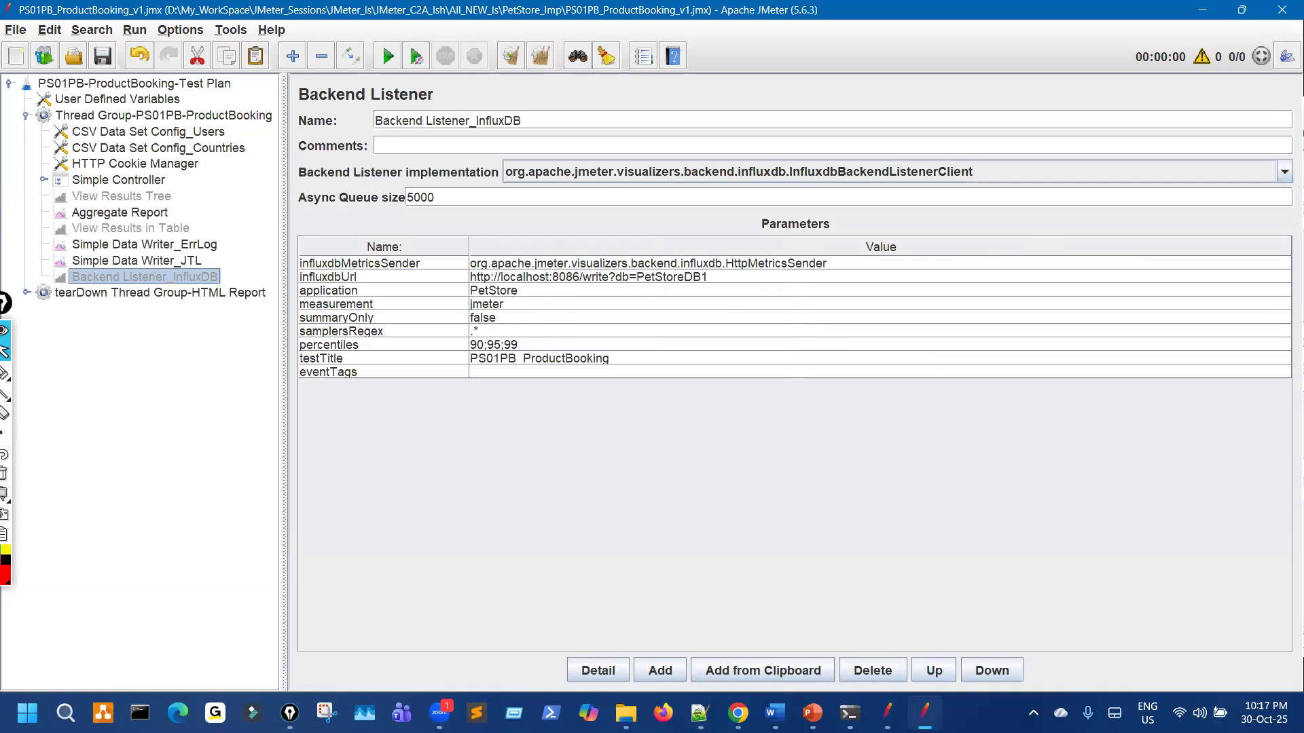
{"action": "left_click", "coordinate": [626, 713]}
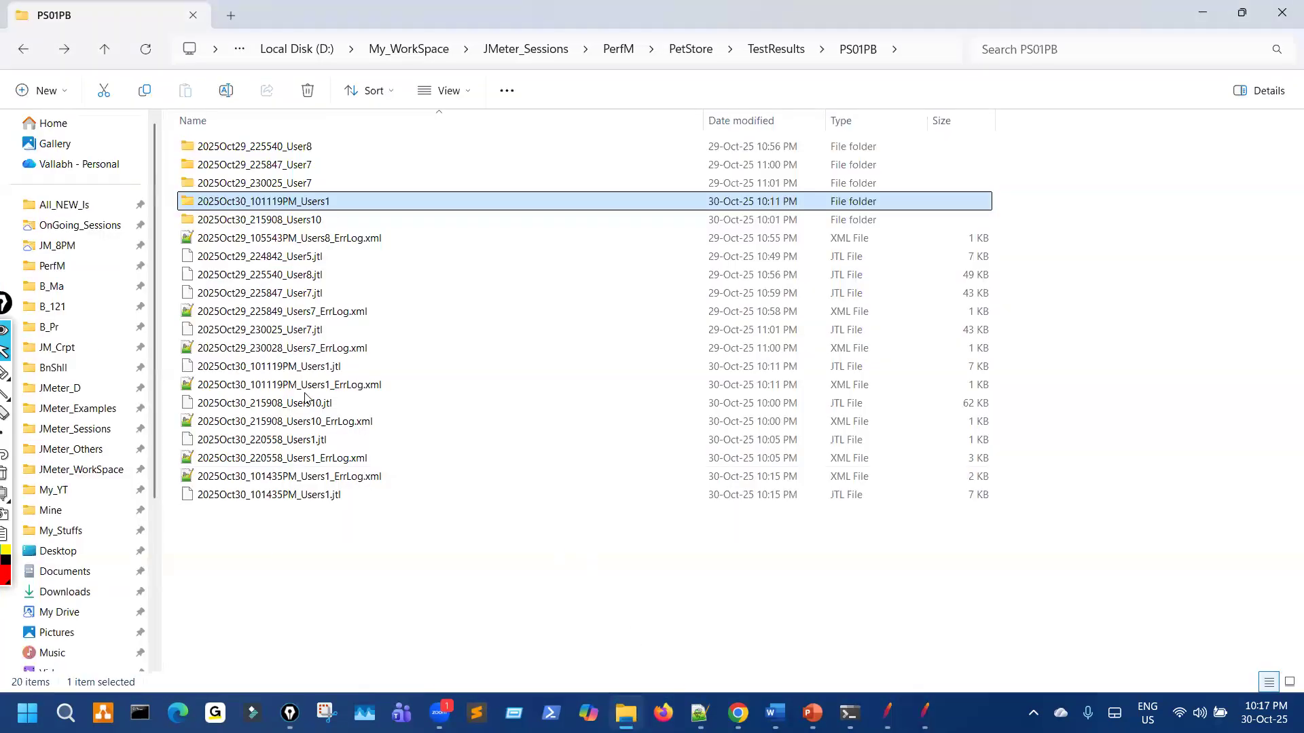
{"action": "left_click", "coordinate": [102, 205]}
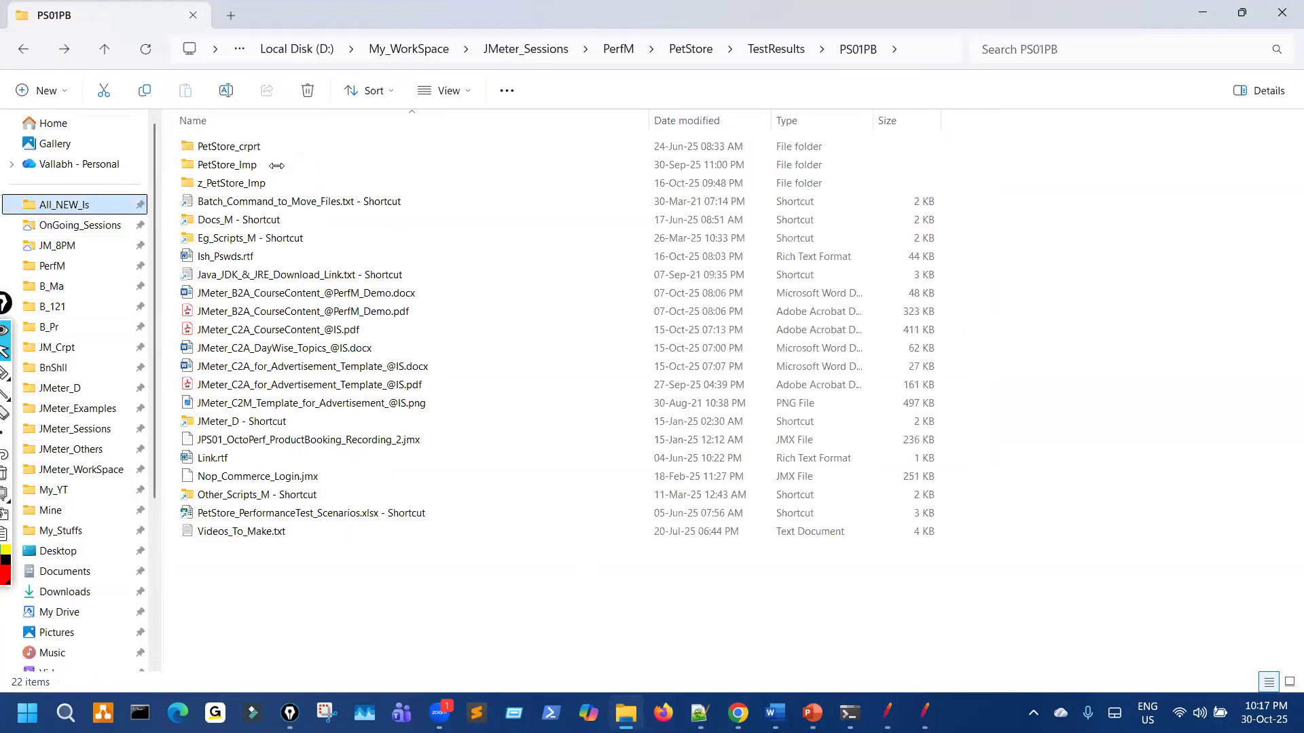
Step: In PetStore_Imp, widen Name to show the PS01PB and PS02UR .jmx files, then set JMeter beside the folder
{"action": "double_click", "coordinate": [275, 165]}
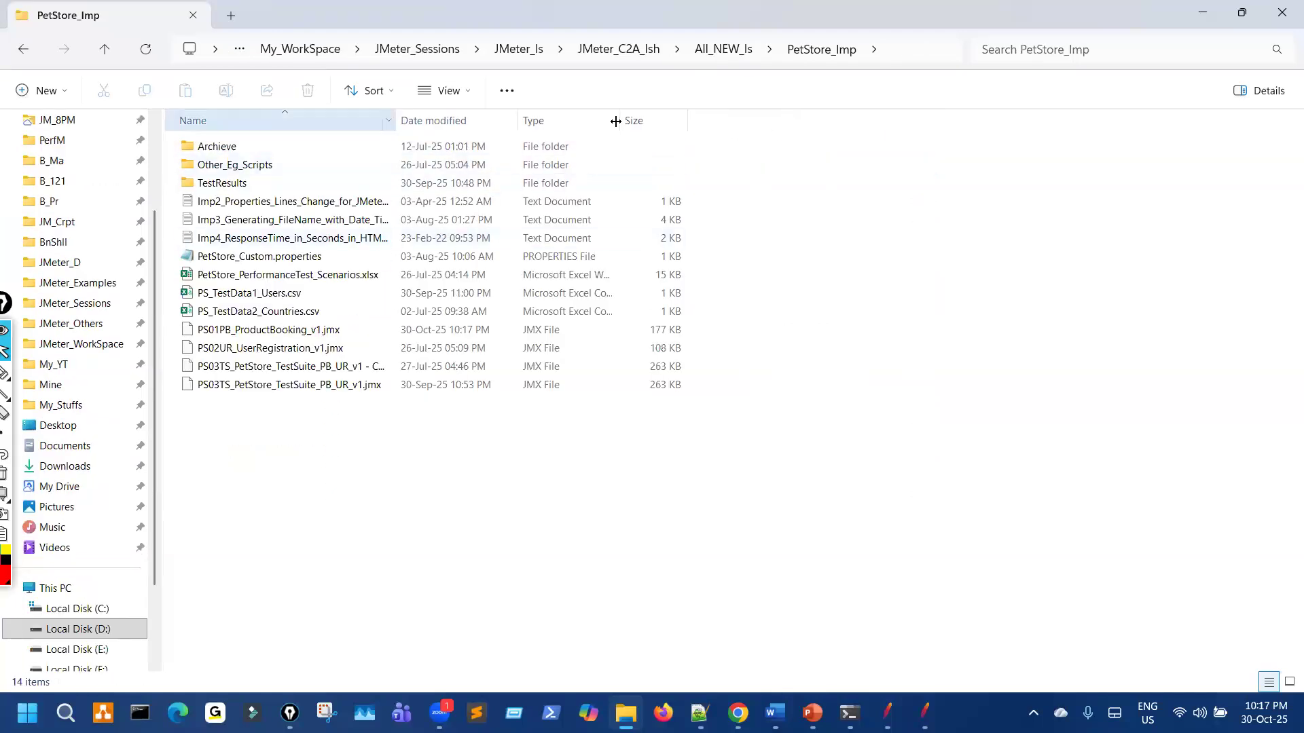
{"action": "left_click_drag", "start_coordinate": [616, 121], "coordinate": [613, 123]}
{"action": "left_click", "coordinate": [408, 330]}
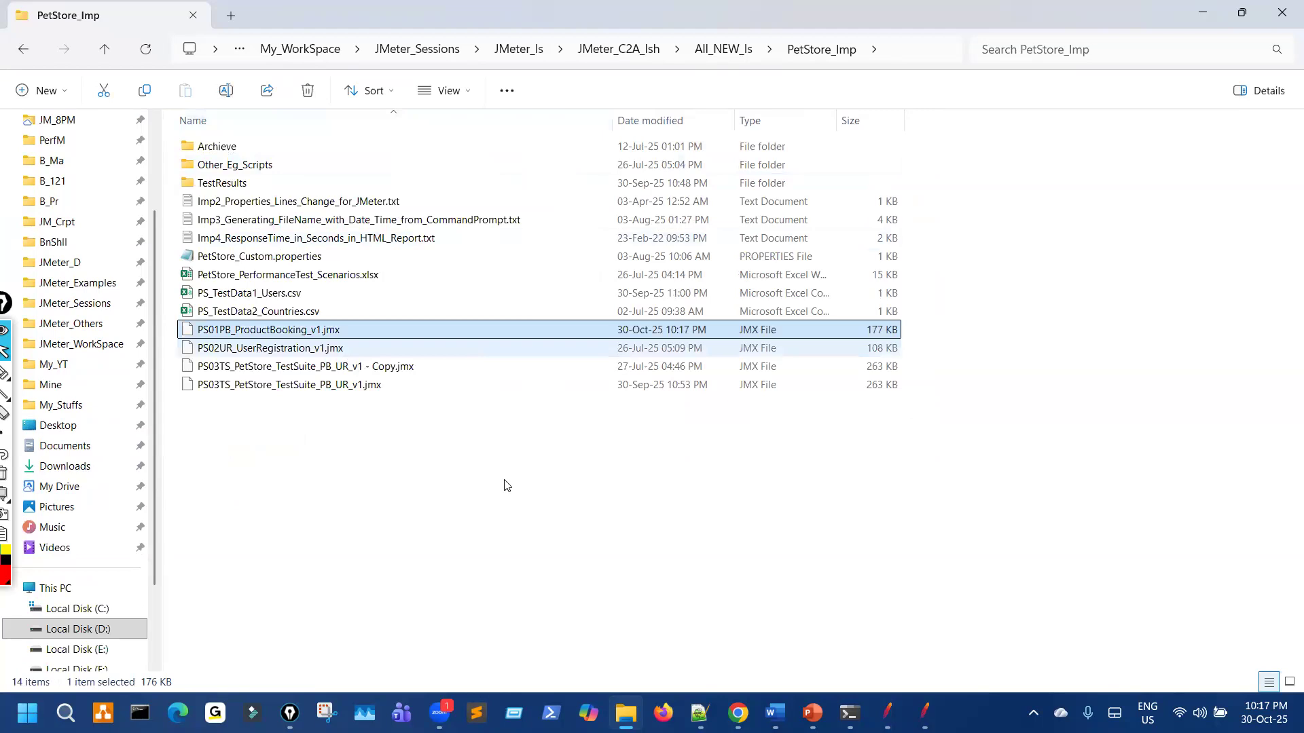
{"action": "key", "text": "Down"}
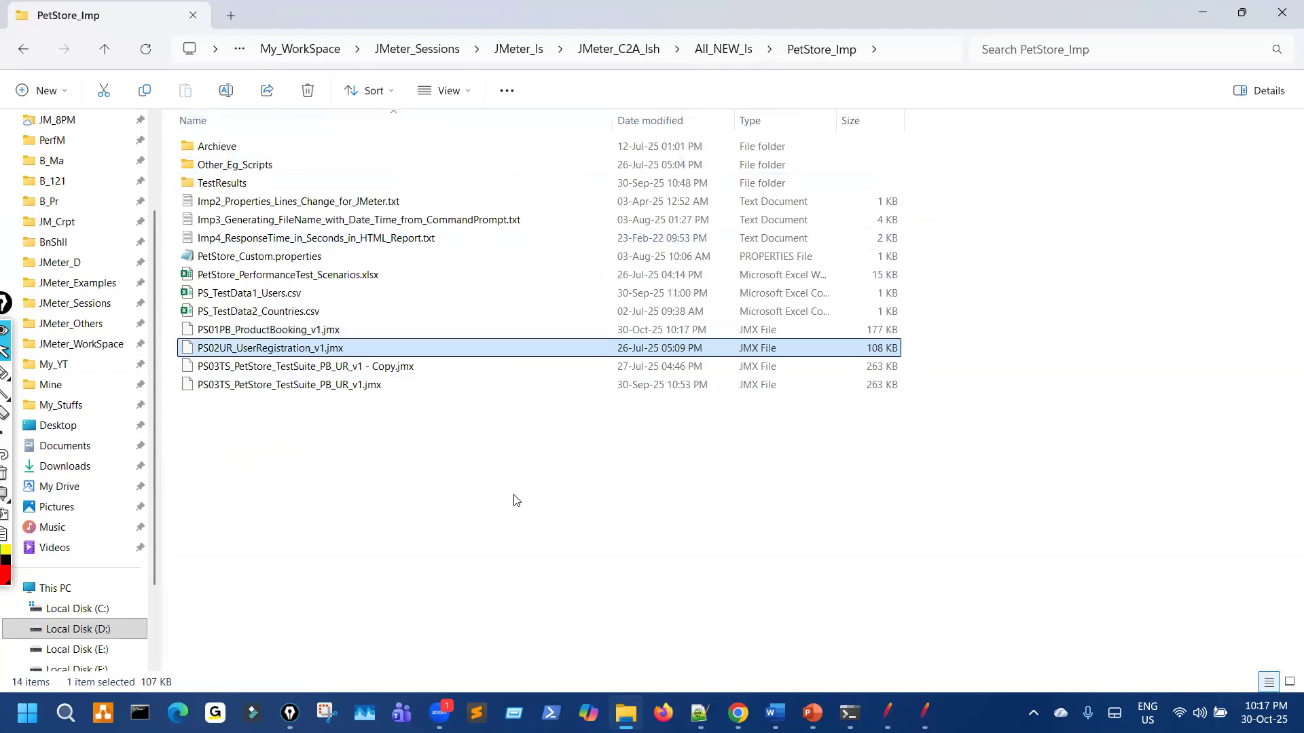
{"action": "left_click", "coordinate": [339, 330]}
{"action": "key", "text": "shift+Down"}
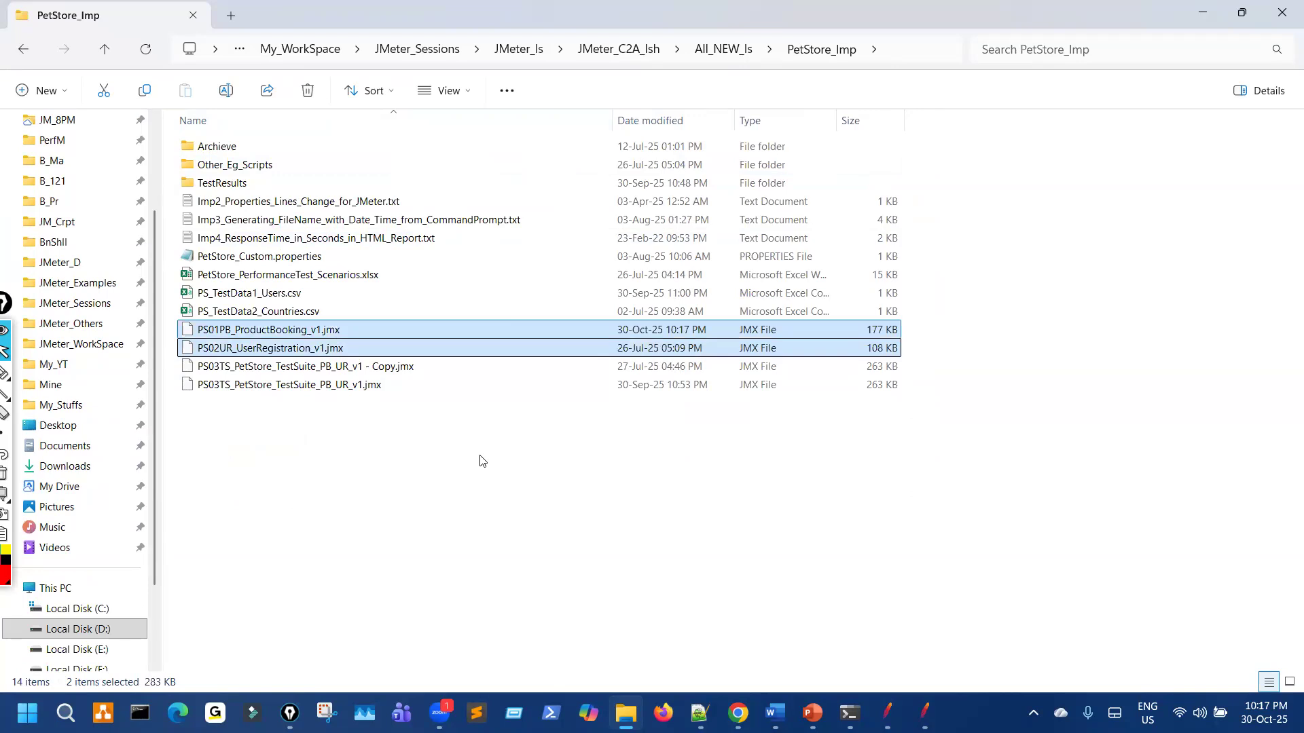
{"action": "left_click", "coordinate": [635, 532]}
{"action": "left_click", "coordinate": [925, 715]}
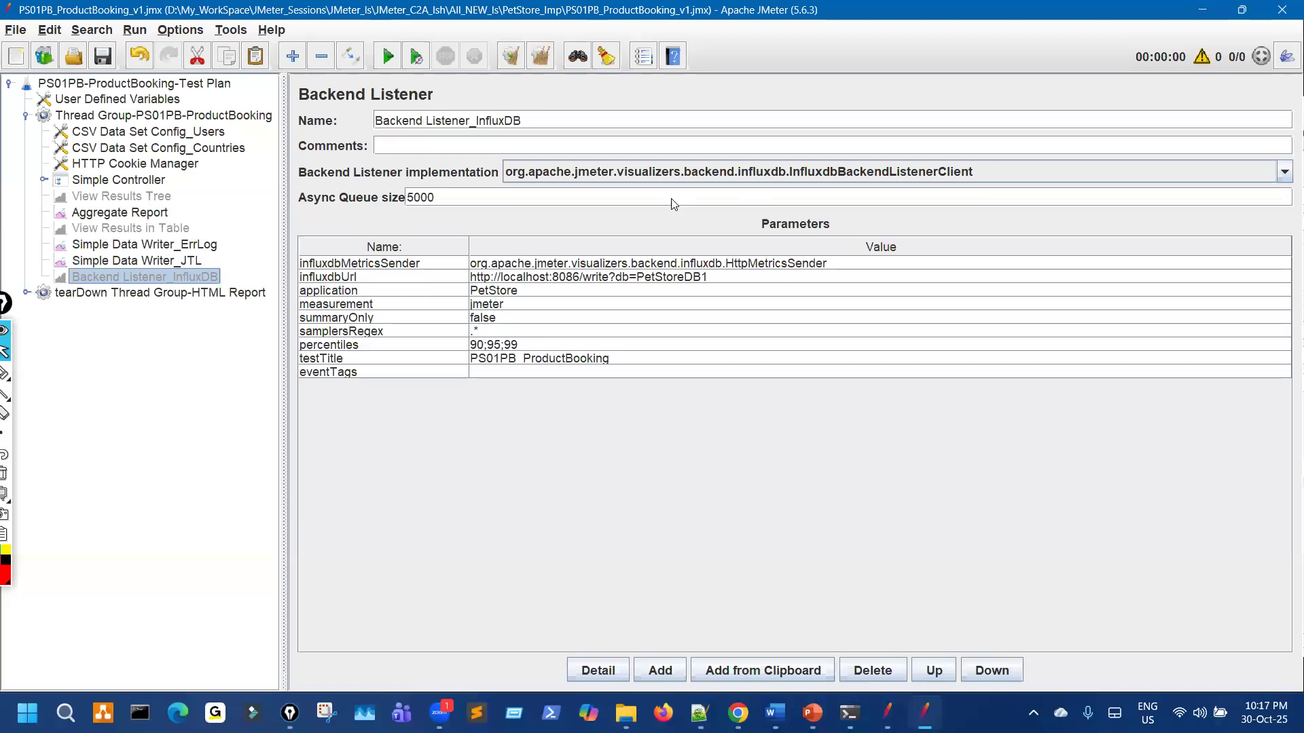
{"action": "key", "text": "super+Down"}
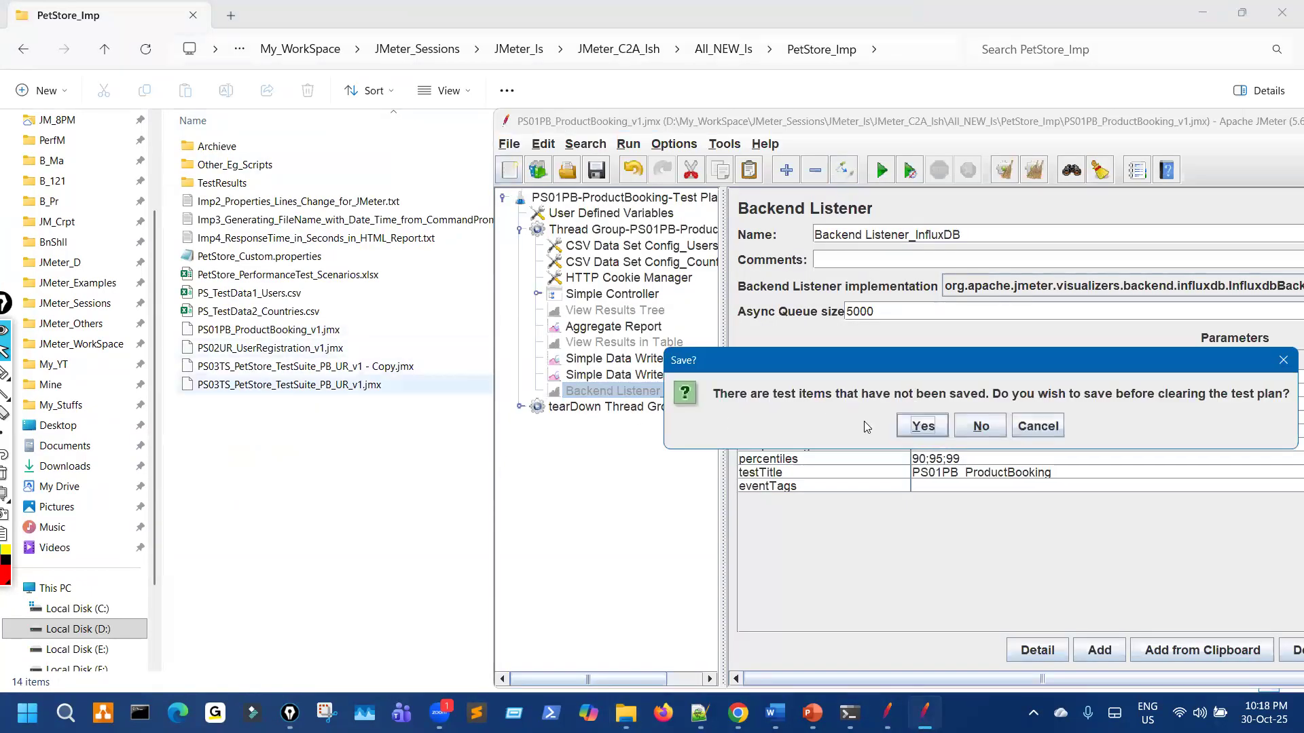
Step: Load PS02UR_UserRegistration_v1.jmx, set TiMe to yyyyMMMdd_HHmmss, and move it below JmxFileDir
{"action": "left_click", "coordinate": [980, 426]}
{"action": "left_click_drag", "start_coordinate": [285, 348], "coordinate": [630, 361]}
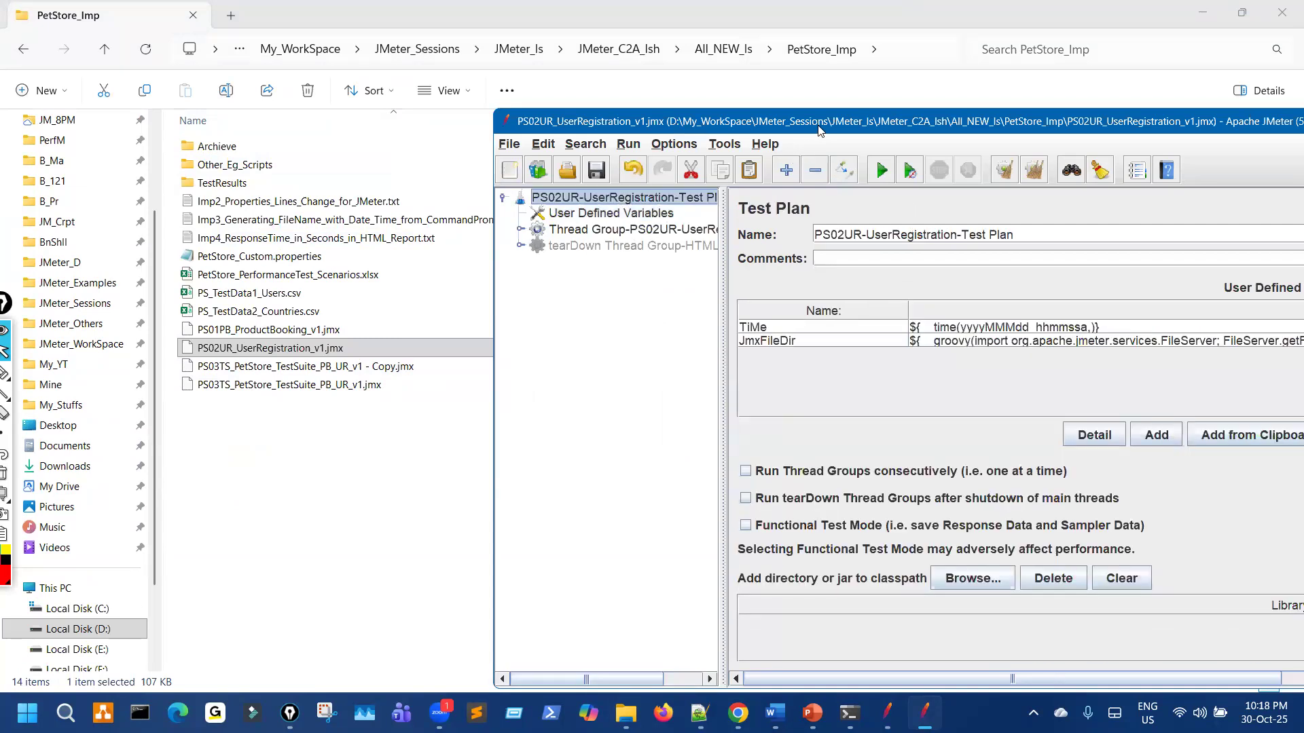
{"action": "left_click_drag", "start_coordinate": [818, 129], "coordinate": [579, 119]}
{"action": "left_click", "coordinate": [809, 319]}
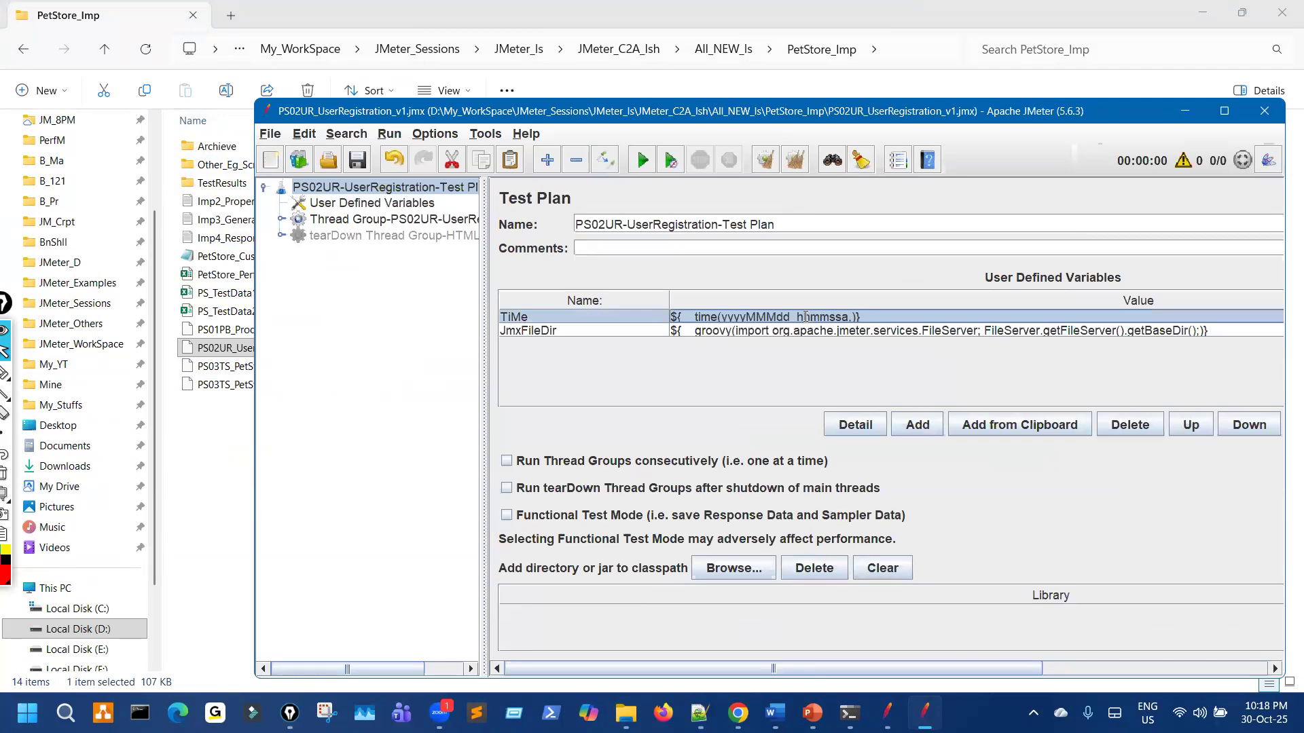
{"action": "double_click", "coordinate": [809, 317]}
{"action": "key", "text": "BackSpace"}
{"action": "key", "text": "BackSpace"}
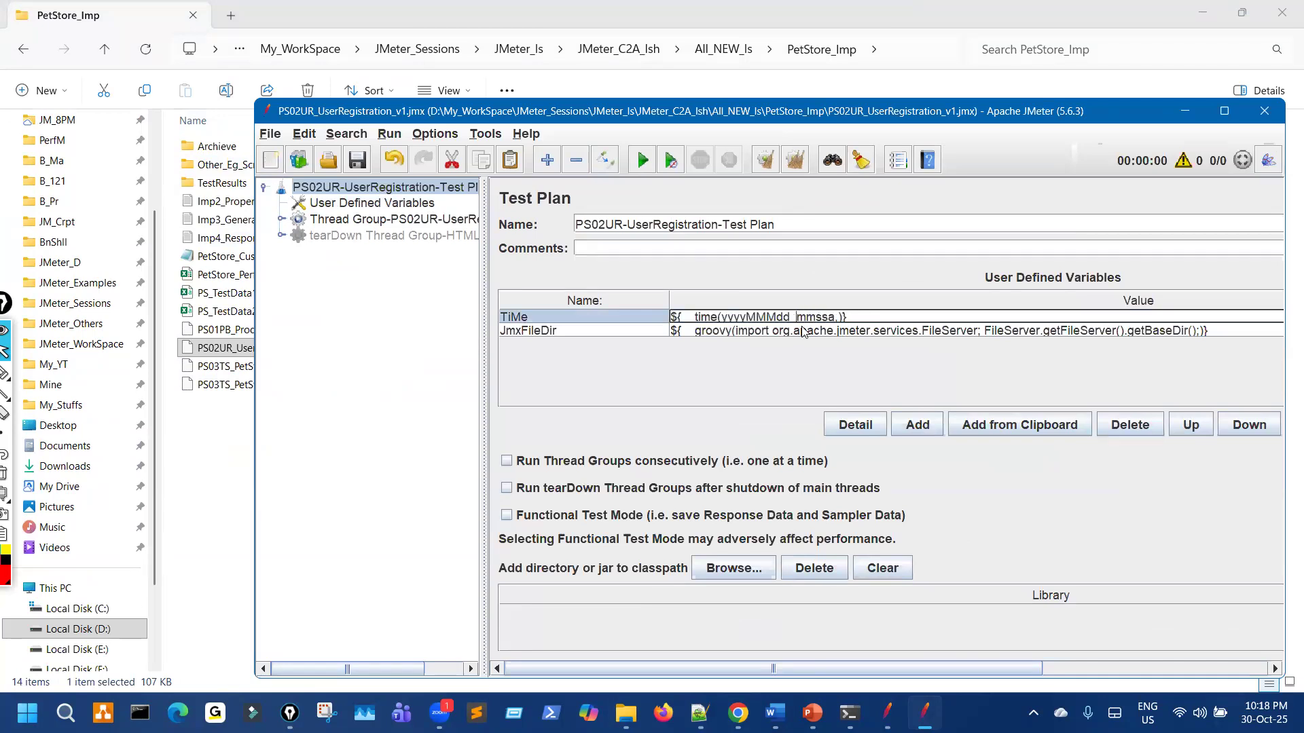
{"action": "type", "text": "HH"}
{"action": "key", "text": "Delete"}
{"action": "left_click", "coordinate": [1249, 424]}
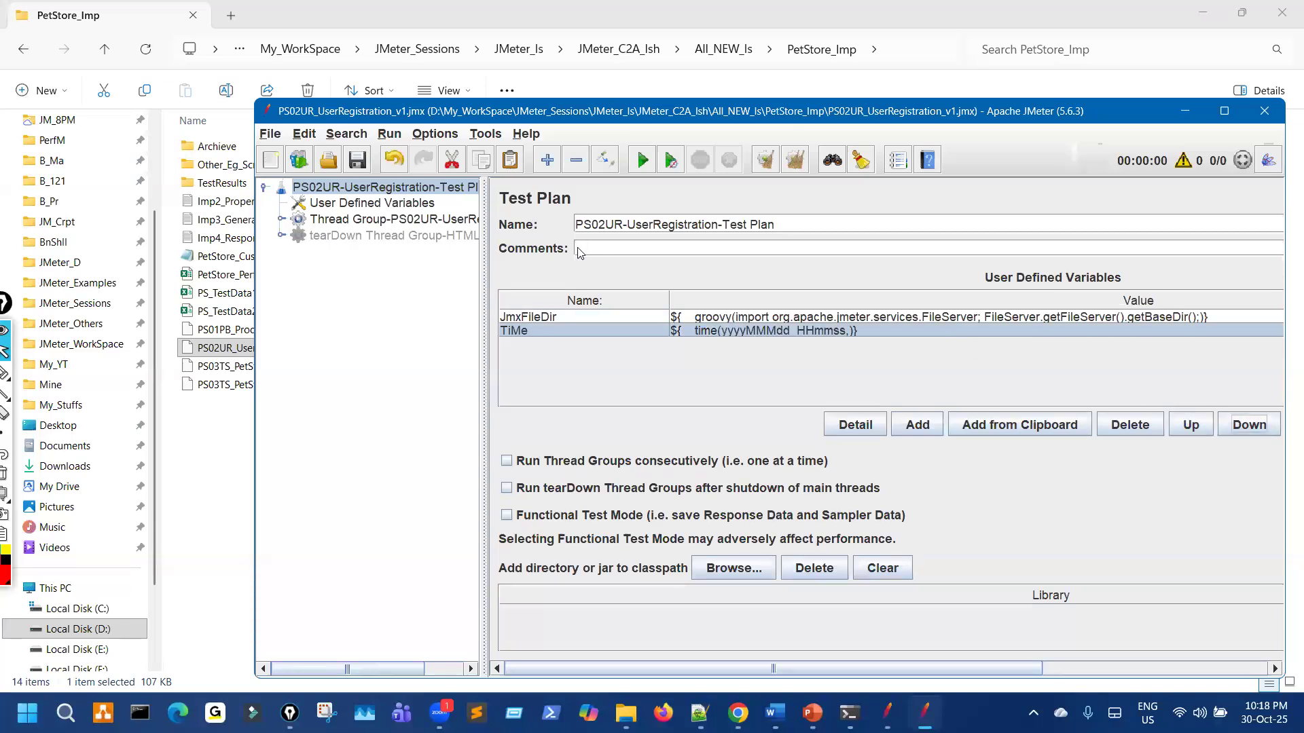
Step: Set the tearDown JSR223 Sampler to java, enable running tearDown after shutdown, and save
{"action": "left_click", "coordinate": [279, 235]}
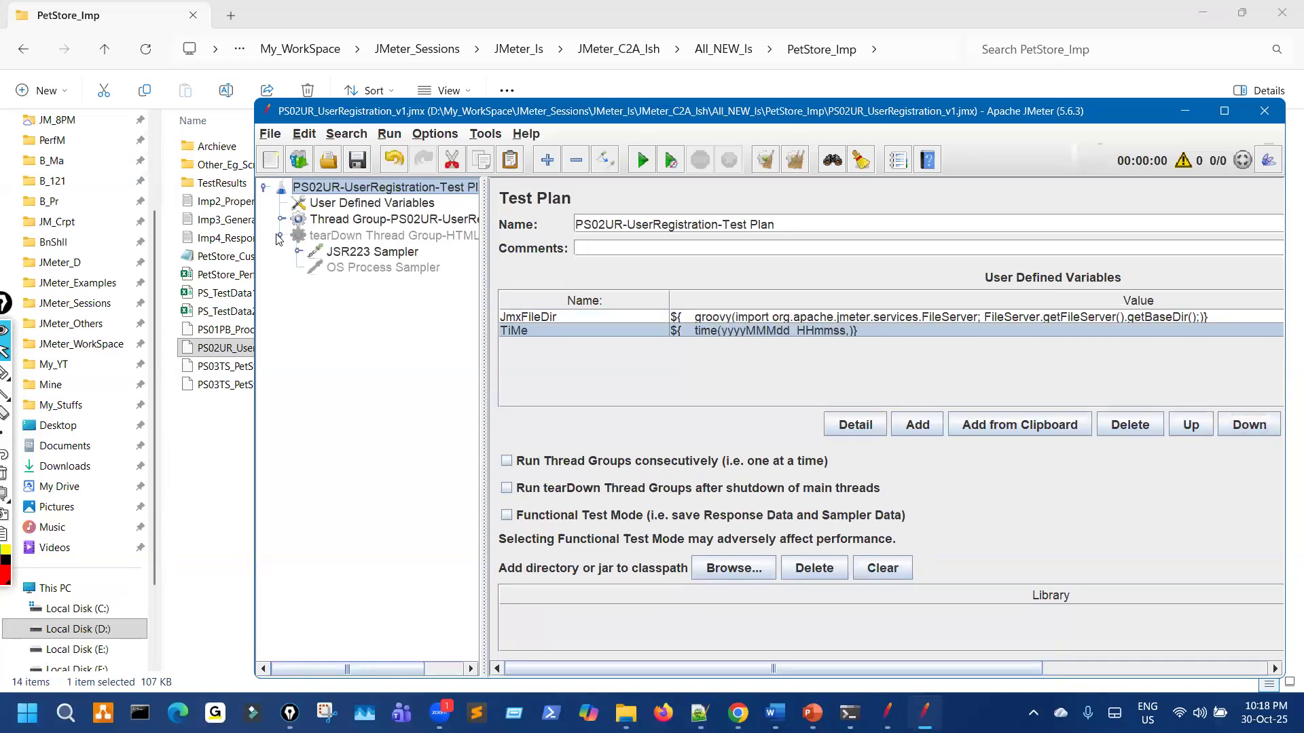
{"action": "left_click", "coordinate": [354, 253]}
{"action": "left_click", "coordinate": [710, 312]}
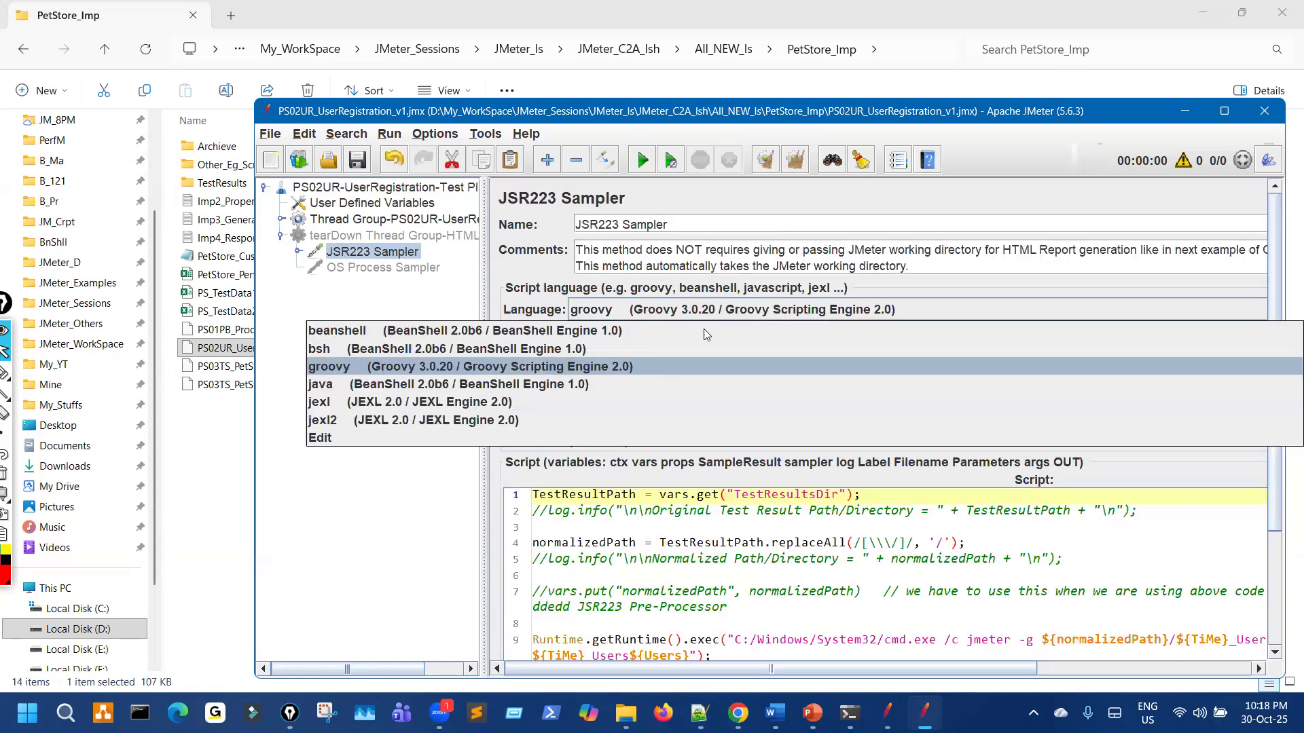
{"action": "left_click", "coordinate": [613, 385]}
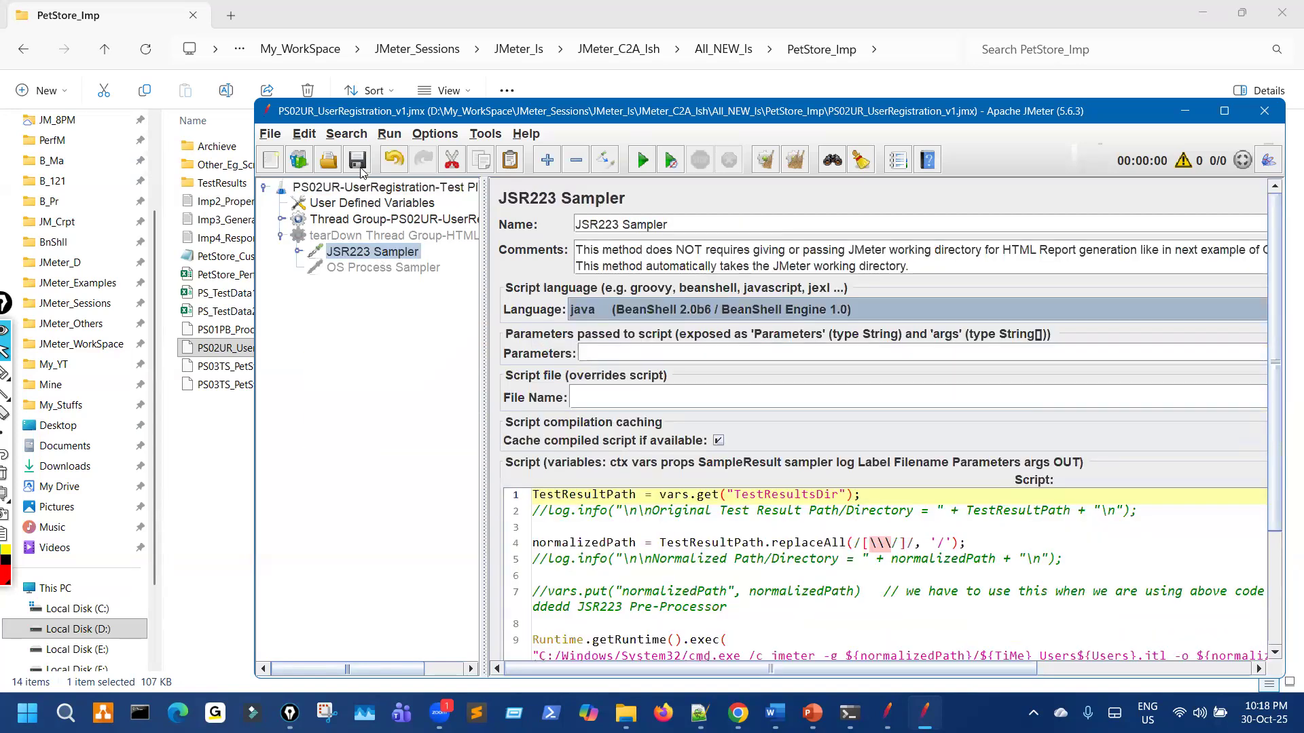
{"action": "left_click", "coordinate": [404, 189]}
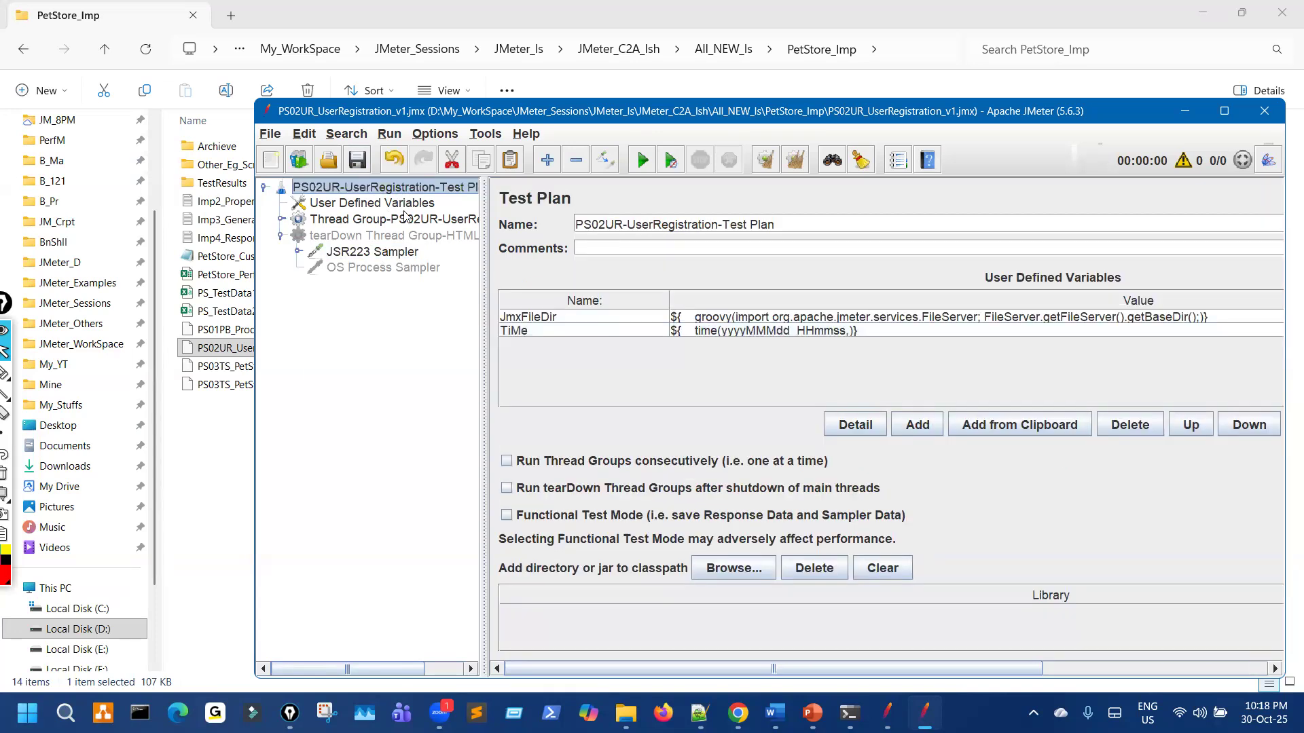
{"action": "left_click", "coordinate": [544, 493]}
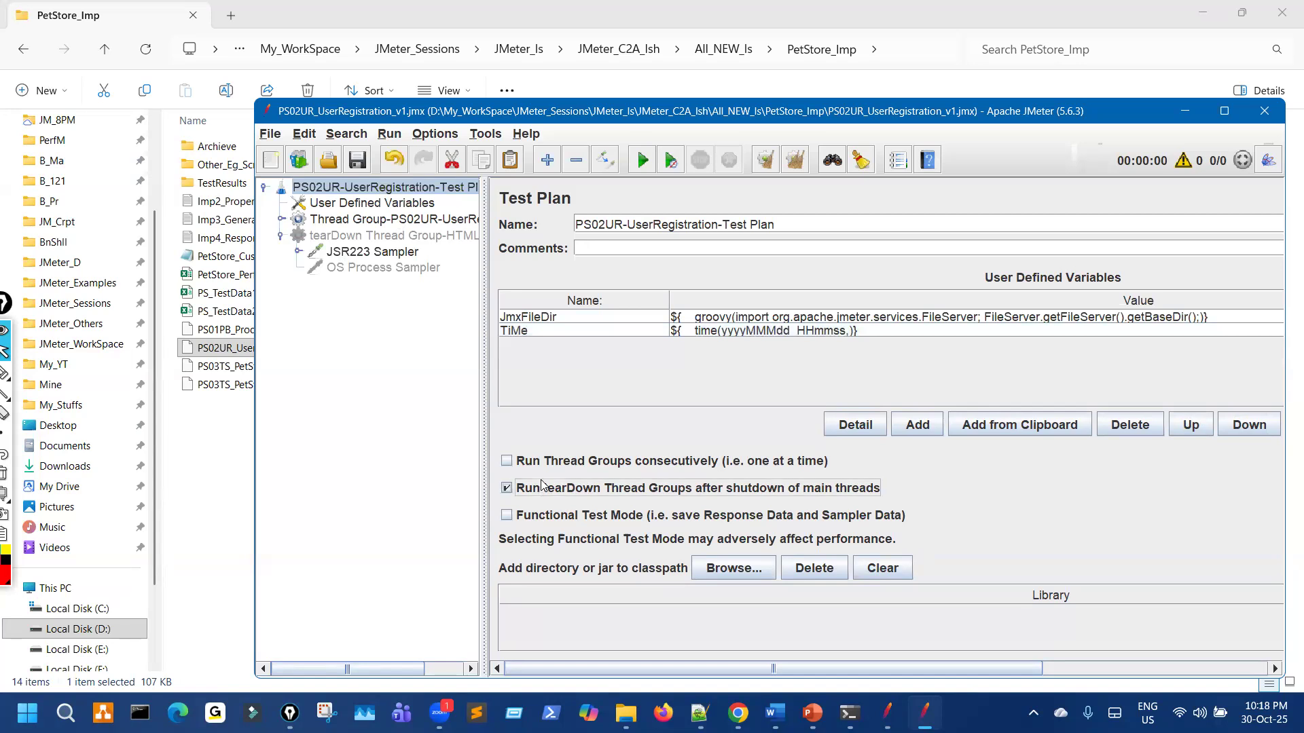
{"action": "left_click", "coordinate": [358, 159]}
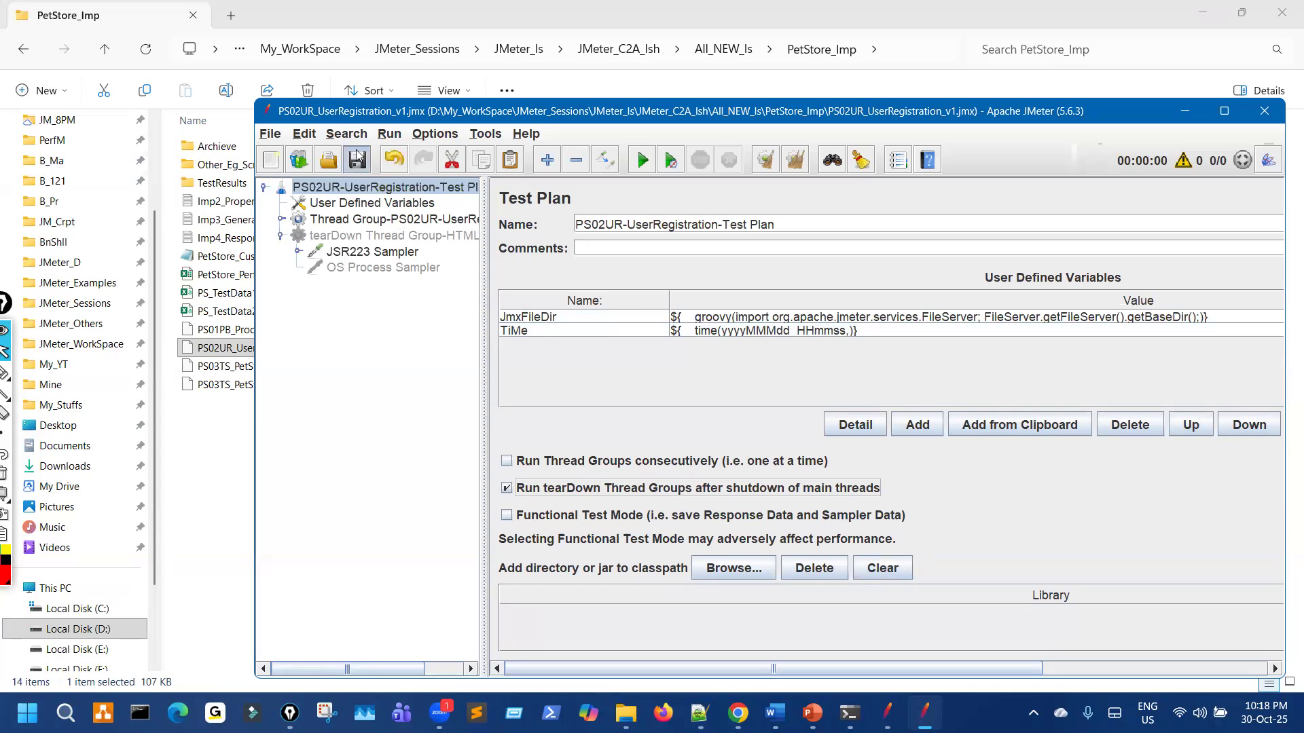
Step: Review the variables, JSR223 and OS Process Samplers, save, then start fresh with PS01PB_ProductBooking_v1.jmx
{"action": "left_click", "coordinate": [391, 204]}
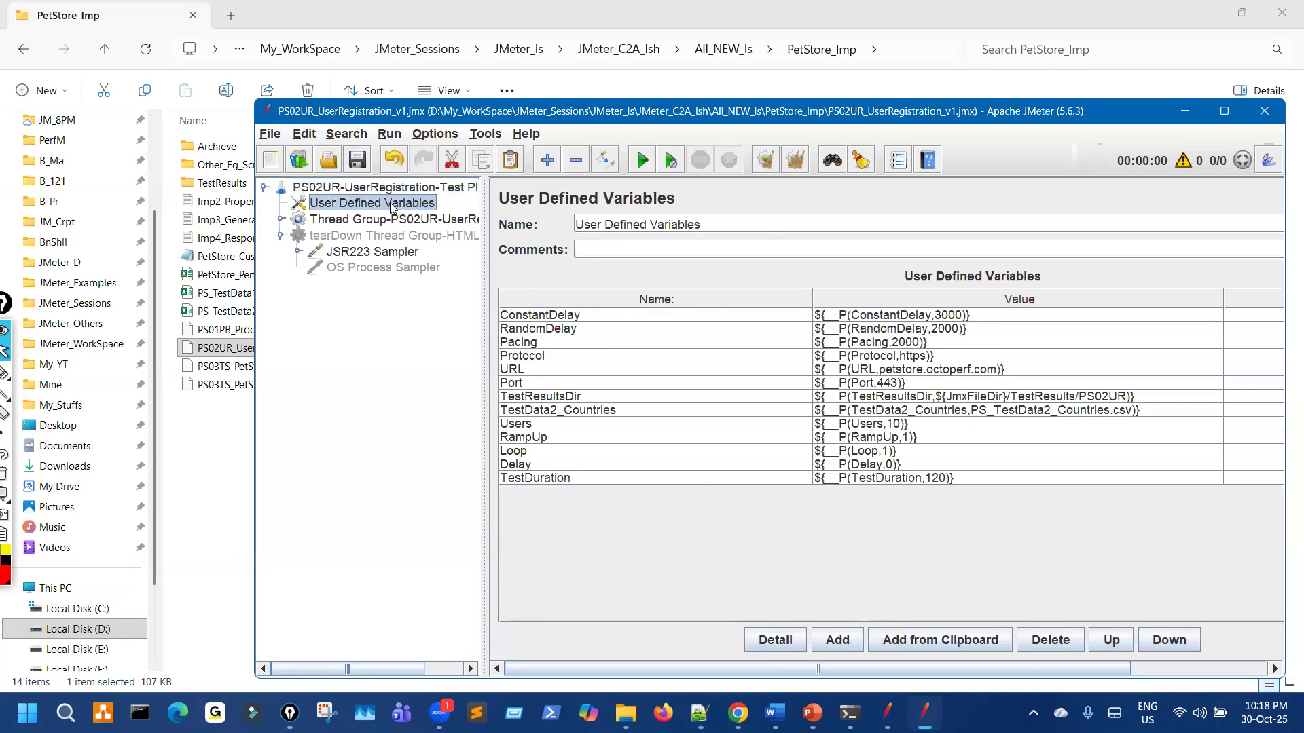
{"action": "left_click", "coordinate": [398, 251]}
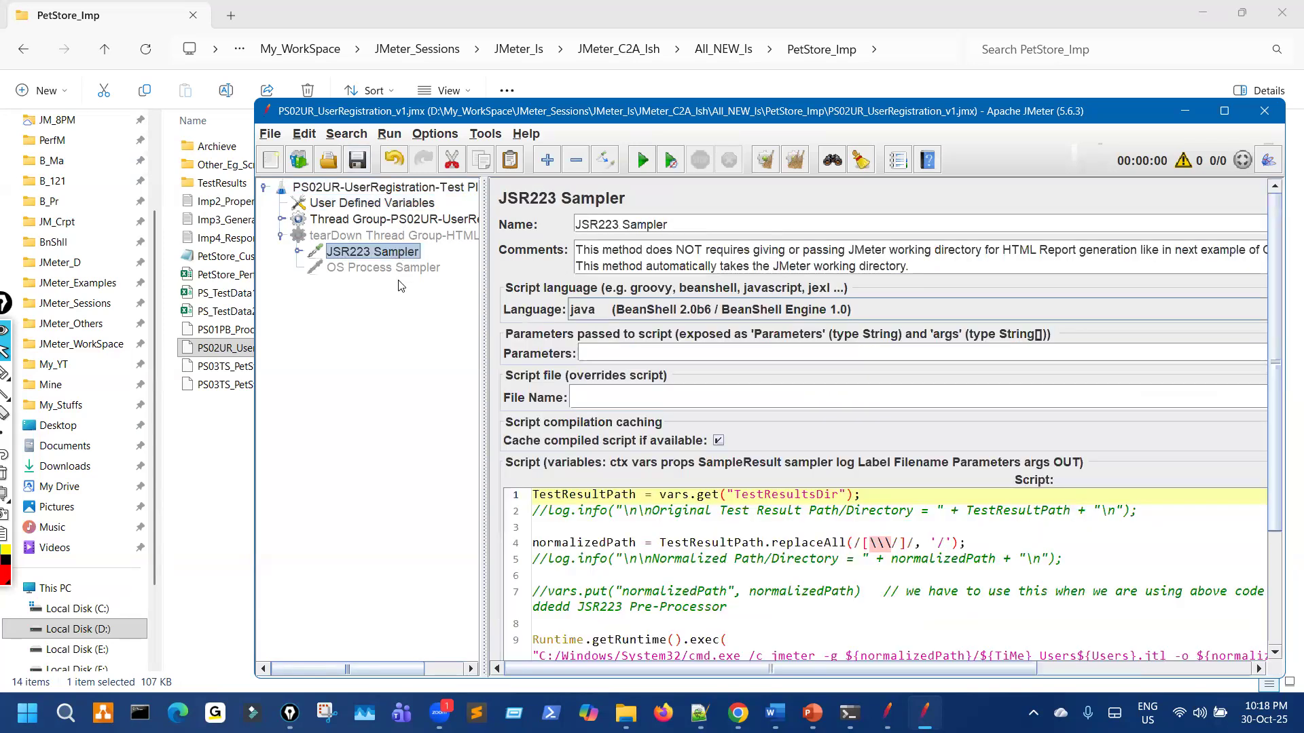
{"action": "left_click", "coordinate": [384, 267]}
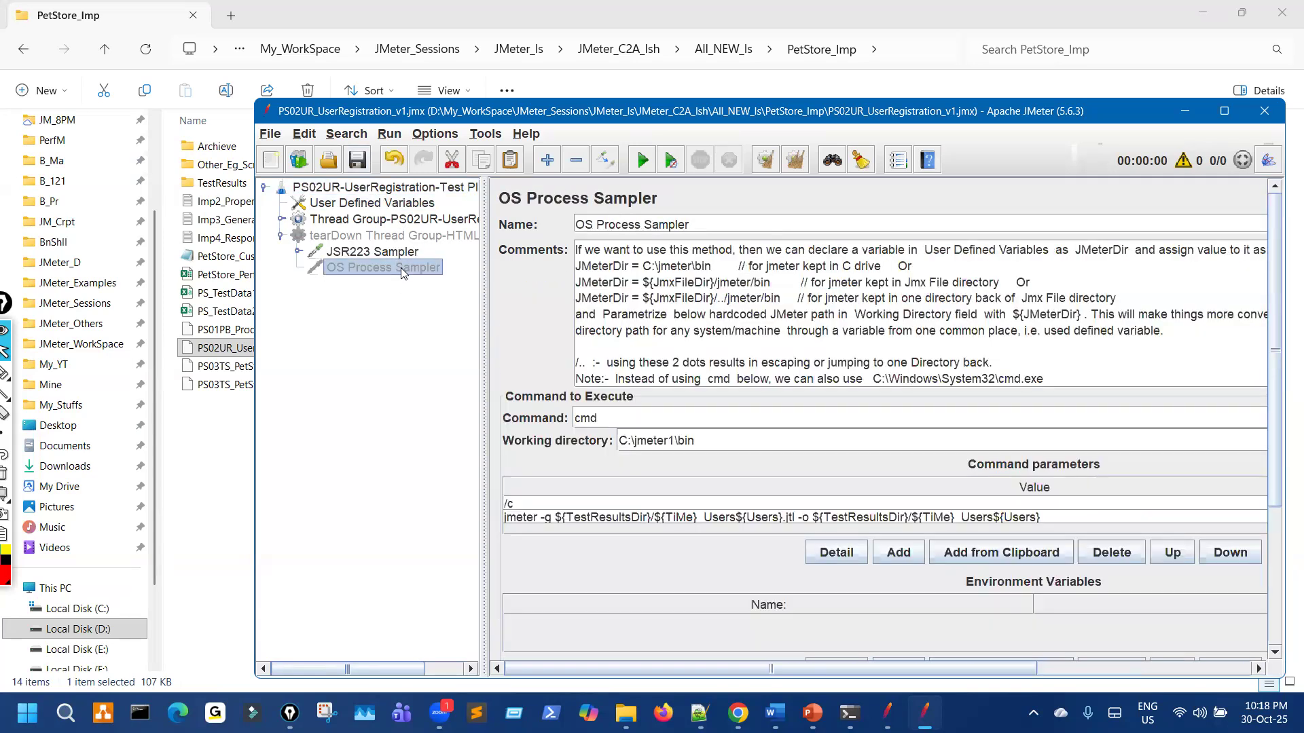
{"action": "left_click", "coordinate": [360, 160]}
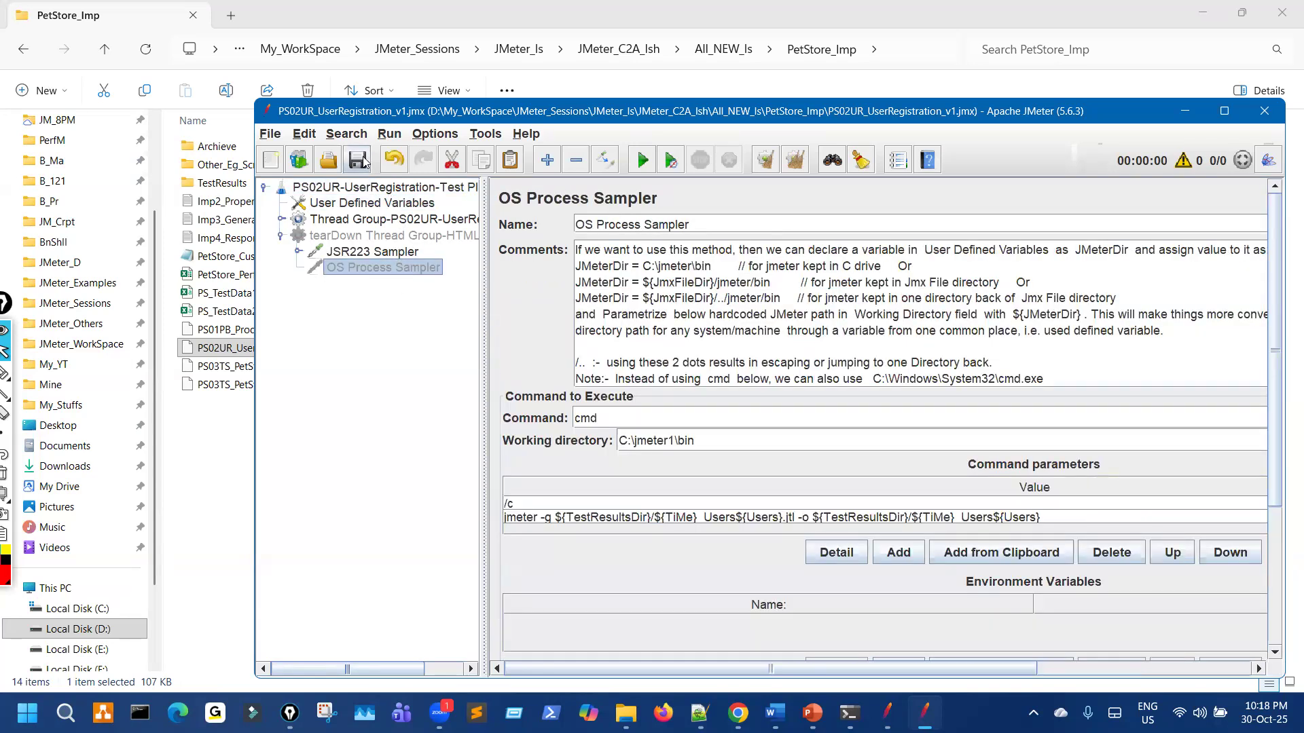
{"action": "left_click", "coordinate": [381, 188]}
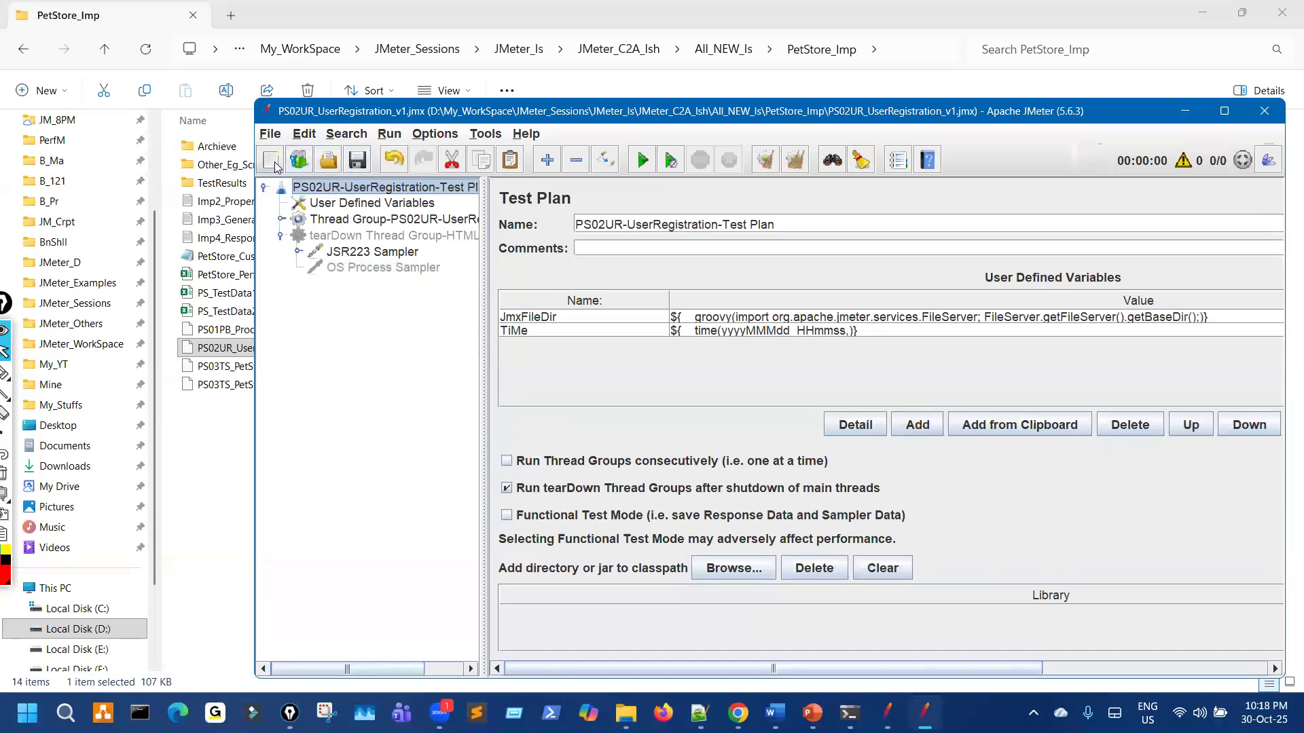
{"action": "left_click", "coordinate": [275, 167]}
{"action": "left_click_drag", "start_coordinate": [244, 333], "coordinate": [341, 239]}
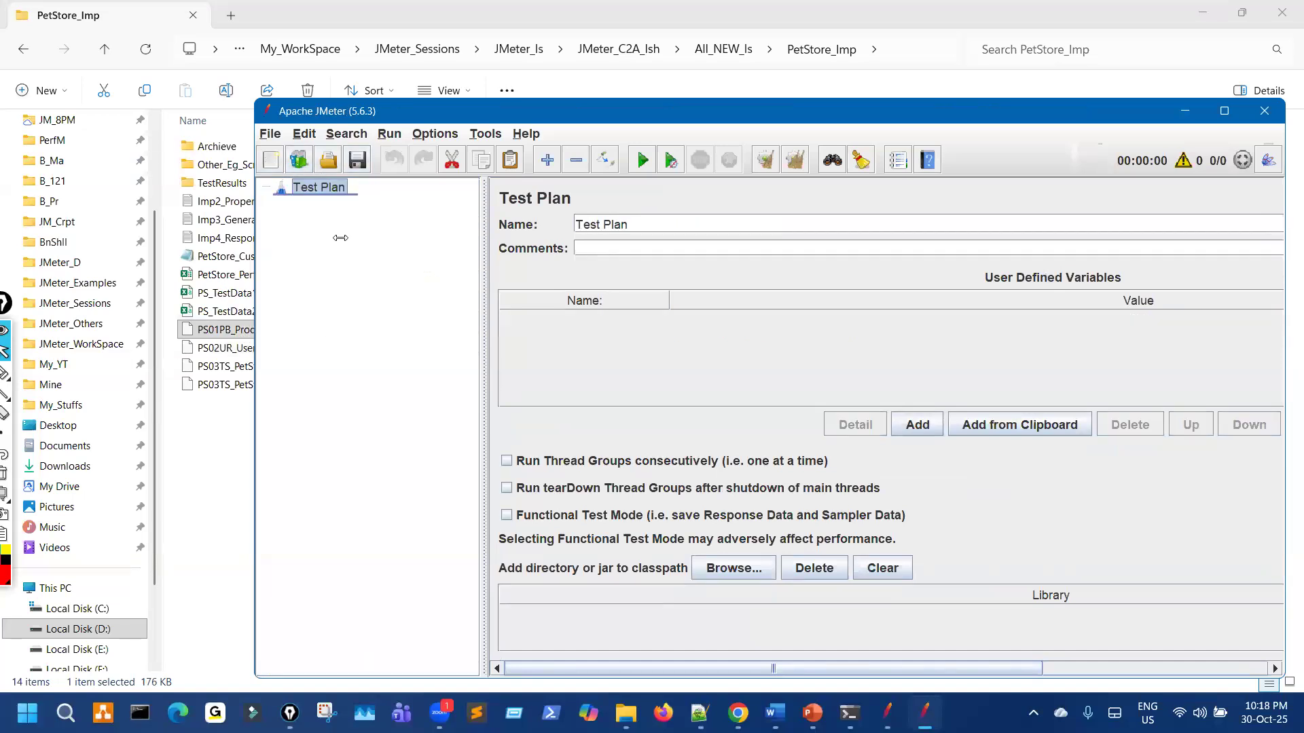
Step: Clear JMeter and load PS03TS_PetStore_TestSuite_PB_UR_v1.jmx, showing its Test Plan settings
{"action": "left_click", "coordinate": [399, 189]}
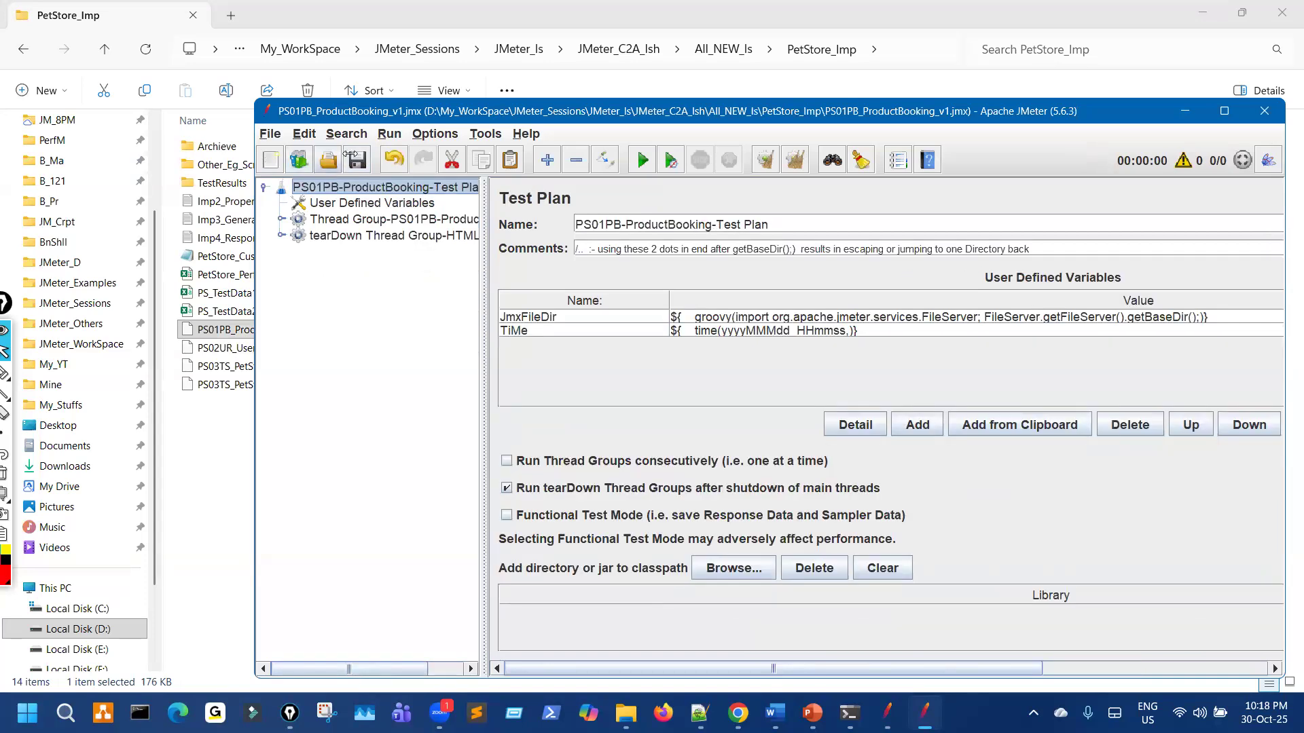
{"action": "left_click", "coordinate": [273, 161]}
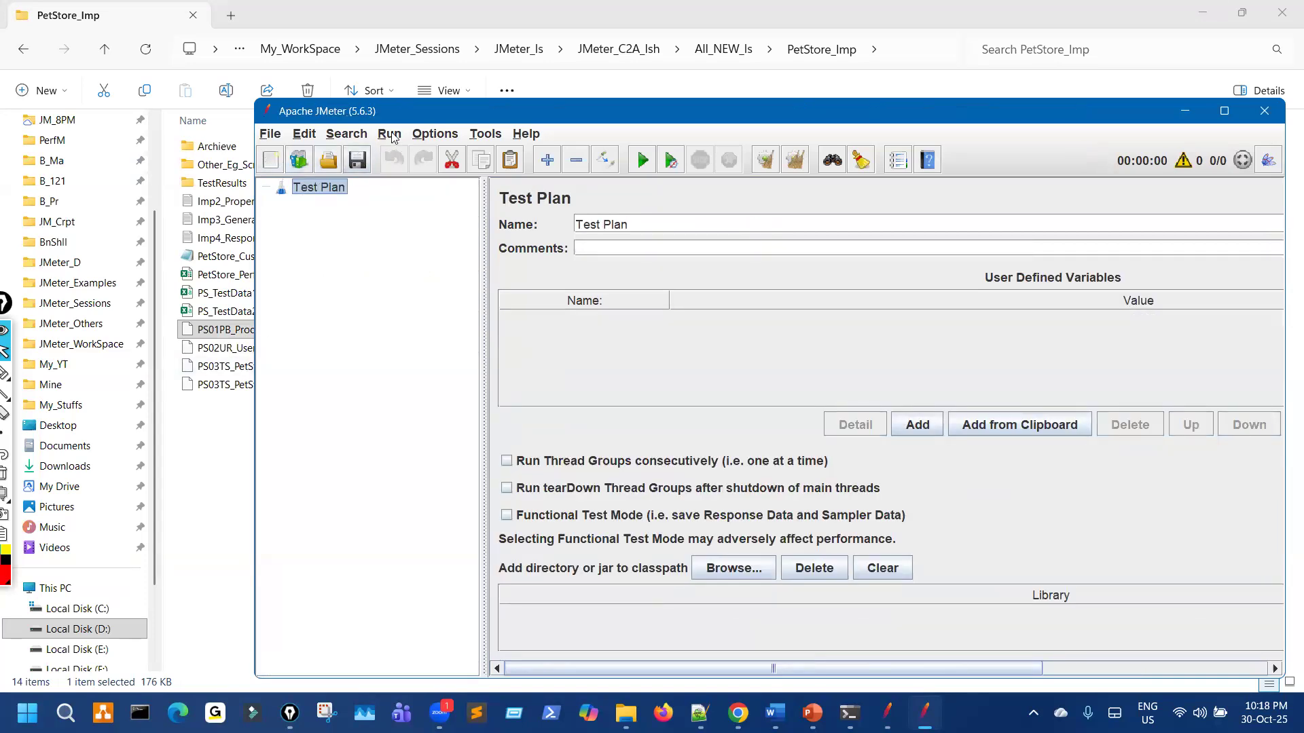
{"action": "left_click_drag", "start_coordinate": [561, 112], "coordinate": [733, 102]}
{"action": "left_click_drag", "start_coordinate": [319, 386], "coordinate": [549, 383]}
{"action": "left_click_drag", "start_coordinate": [628, 104], "coordinate": [323, 83]}
{"action": "left_click", "coordinate": [286, 160]}
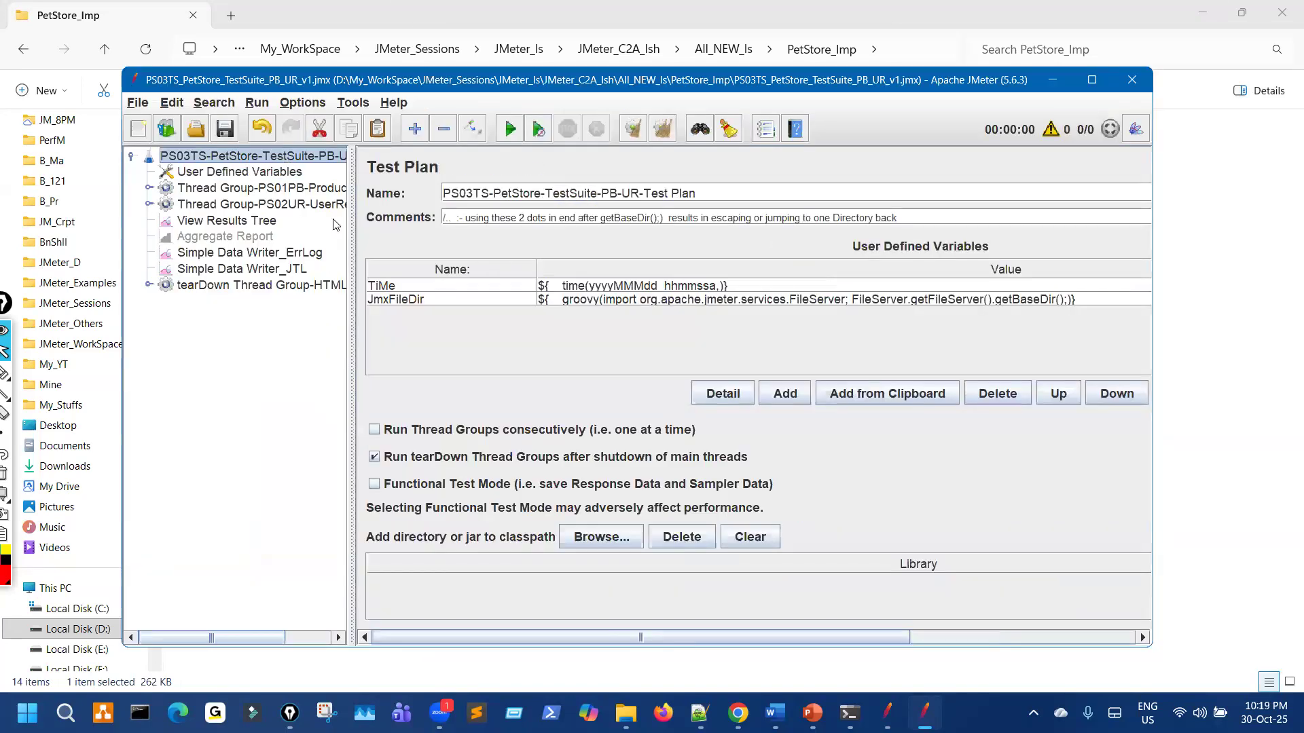
Step: Change TiMe to yyyyMMMdd_HHmmss and move it below JmxFileDir
{"action": "double_click", "coordinate": [674, 286]}
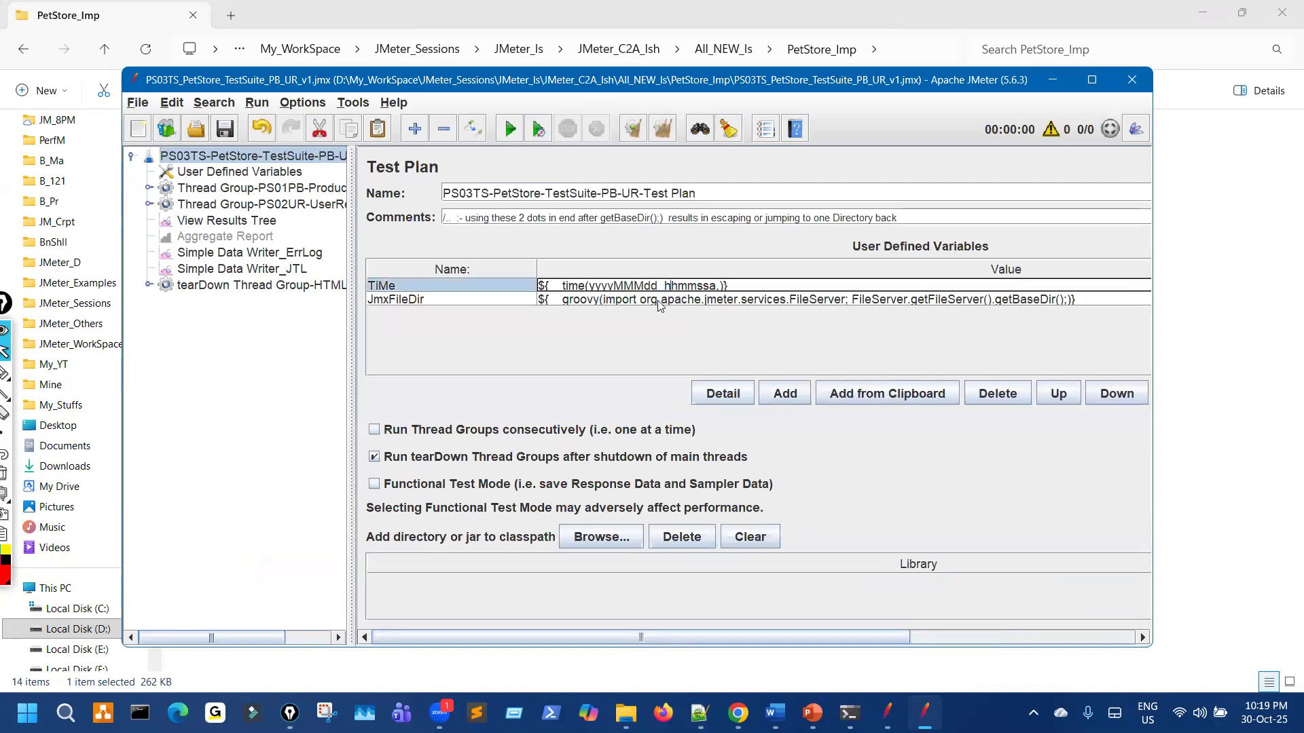
{"action": "key", "text": "BackSpace"}
{"action": "key", "text": "BackSpace"}
{"action": "type", "text": "HH"}
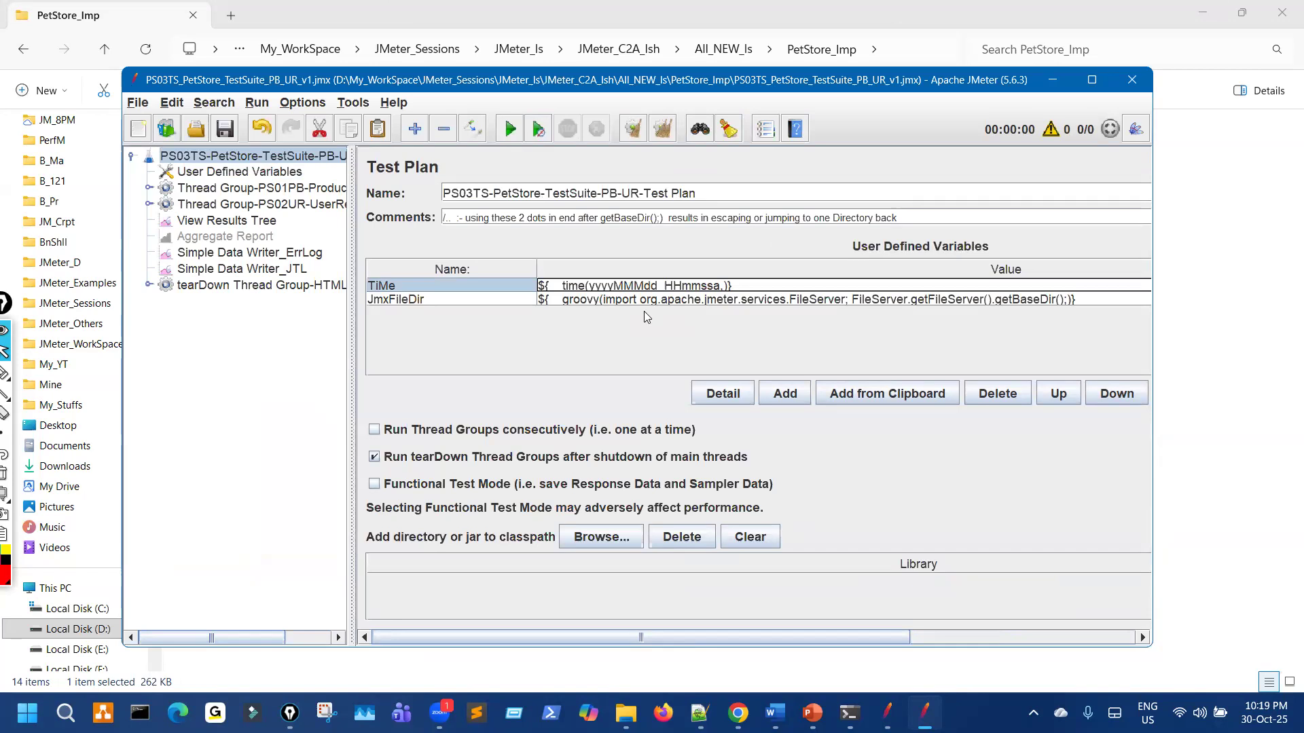
{"action": "key", "text": "BackSpace"}
{"action": "left_click", "coordinate": [1113, 397]}
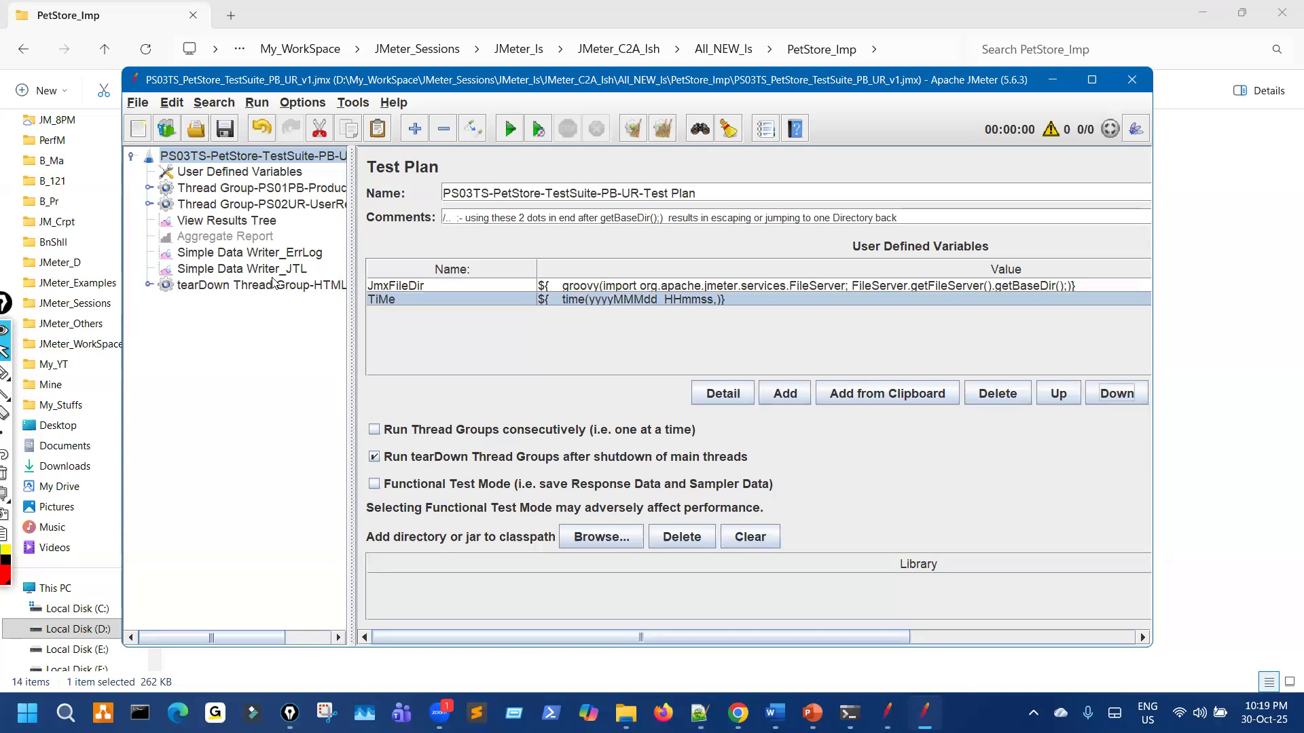
Step: Disable the OS Process Sampler in the tearDown Thread Group with Ctrl+T
{"action": "left_click", "coordinate": [148, 285]}
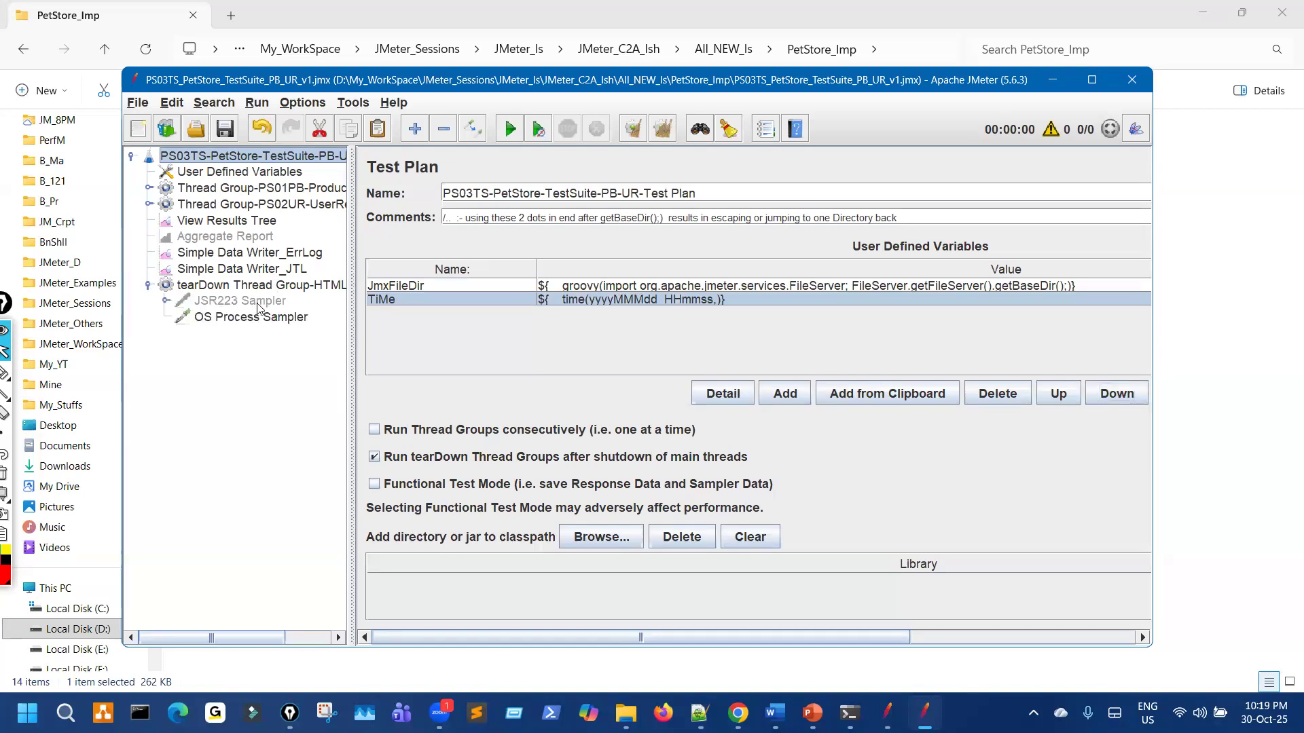
{"action": "left_click", "coordinate": [258, 307]}
{"action": "left_click", "coordinate": [269, 317]}
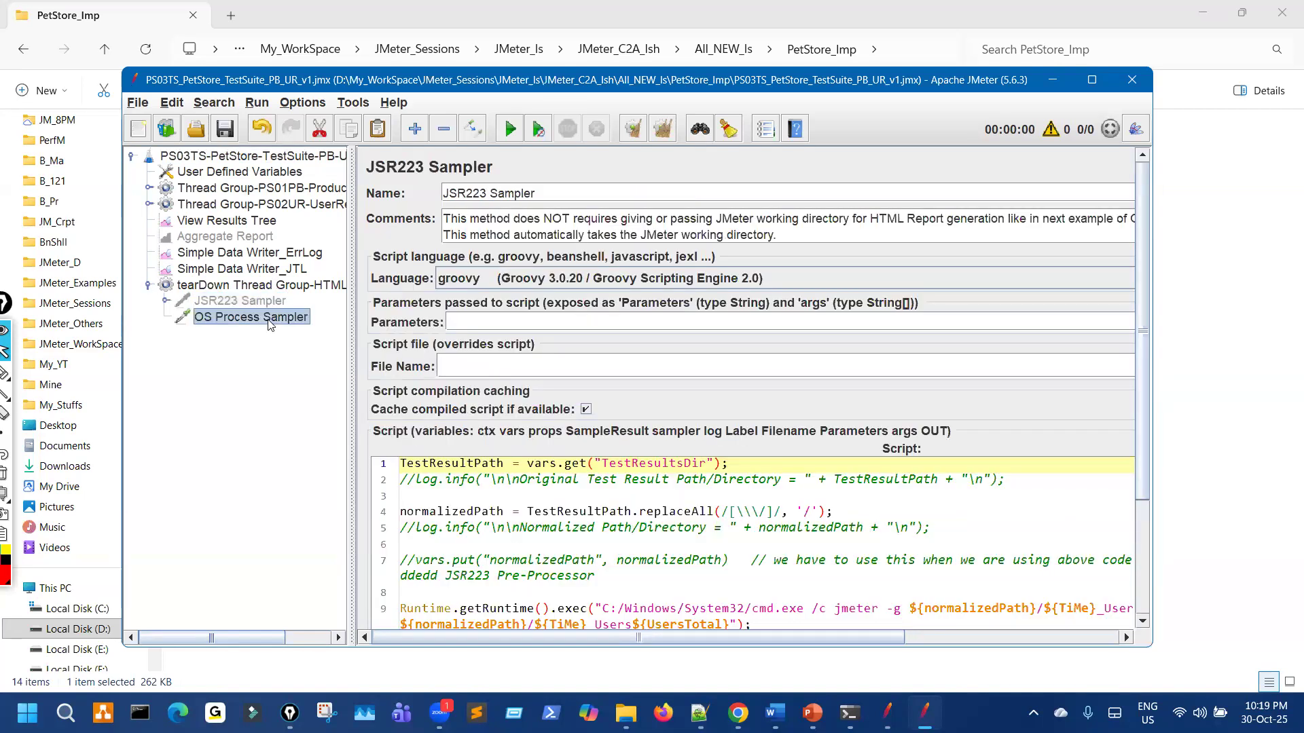
{"action": "key", "text": "ctrl+t"}
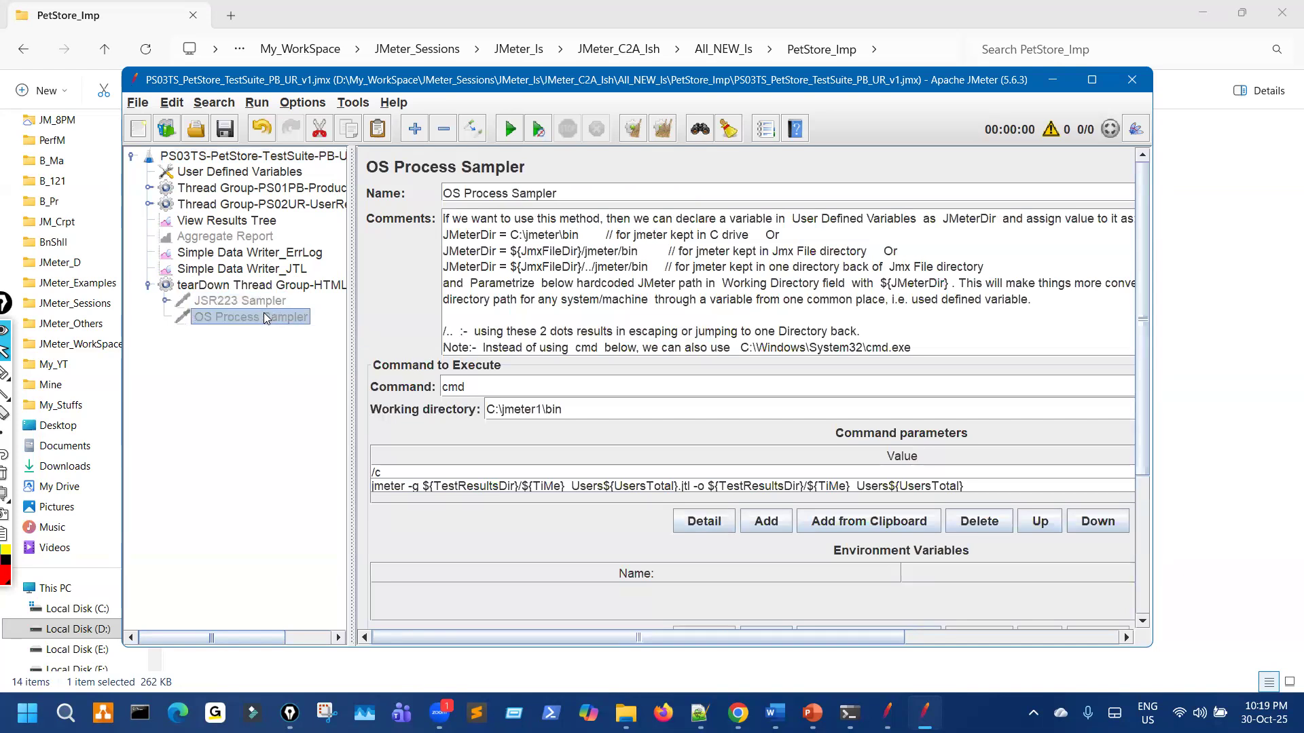
Step: Set the JSR223 Sampler's script language to java
{"action": "left_click", "coordinate": [265, 301]}
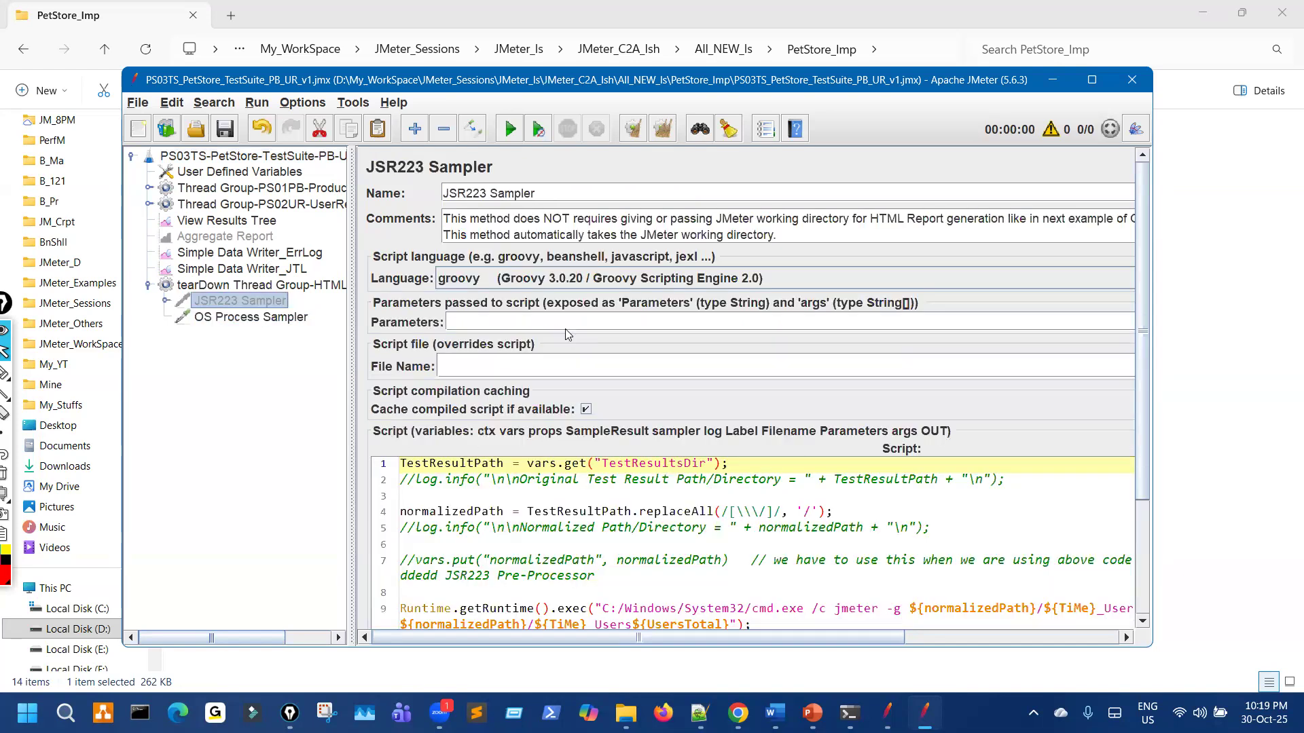
{"action": "left_click", "coordinate": [601, 278]}
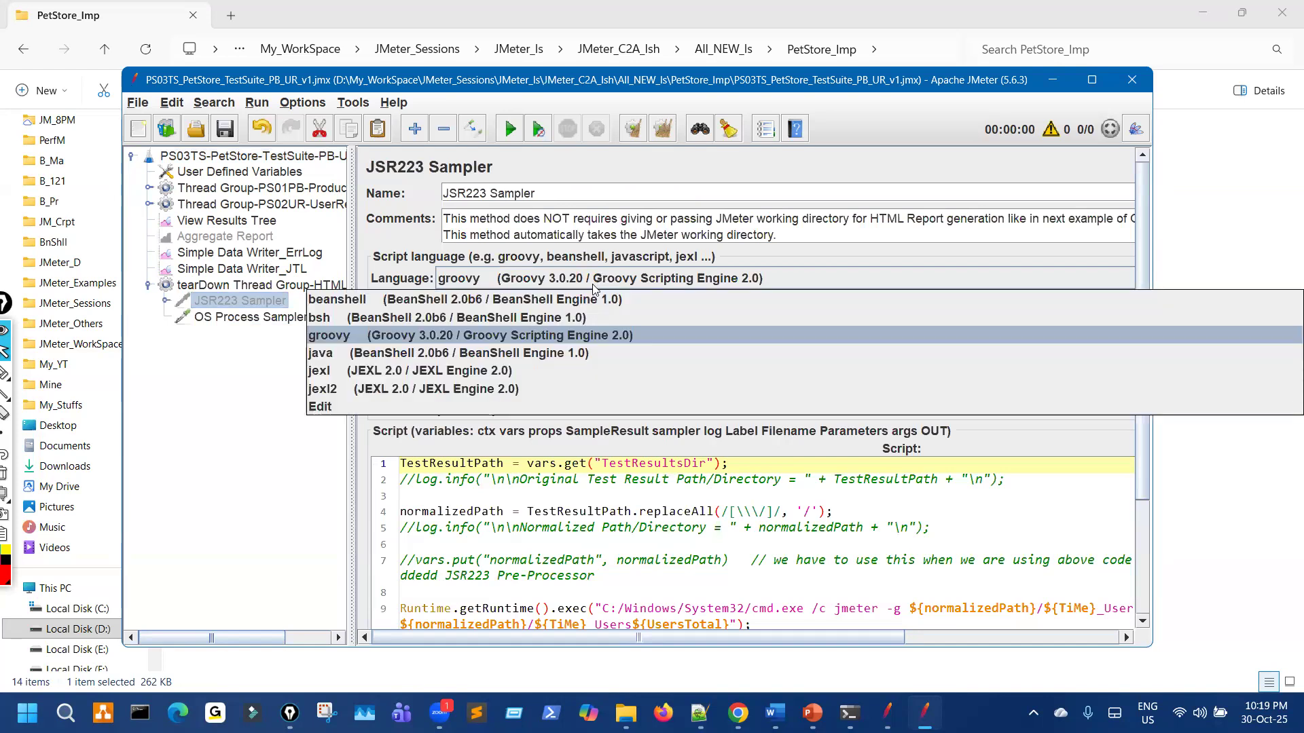
{"action": "left_click", "coordinate": [508, 353]}
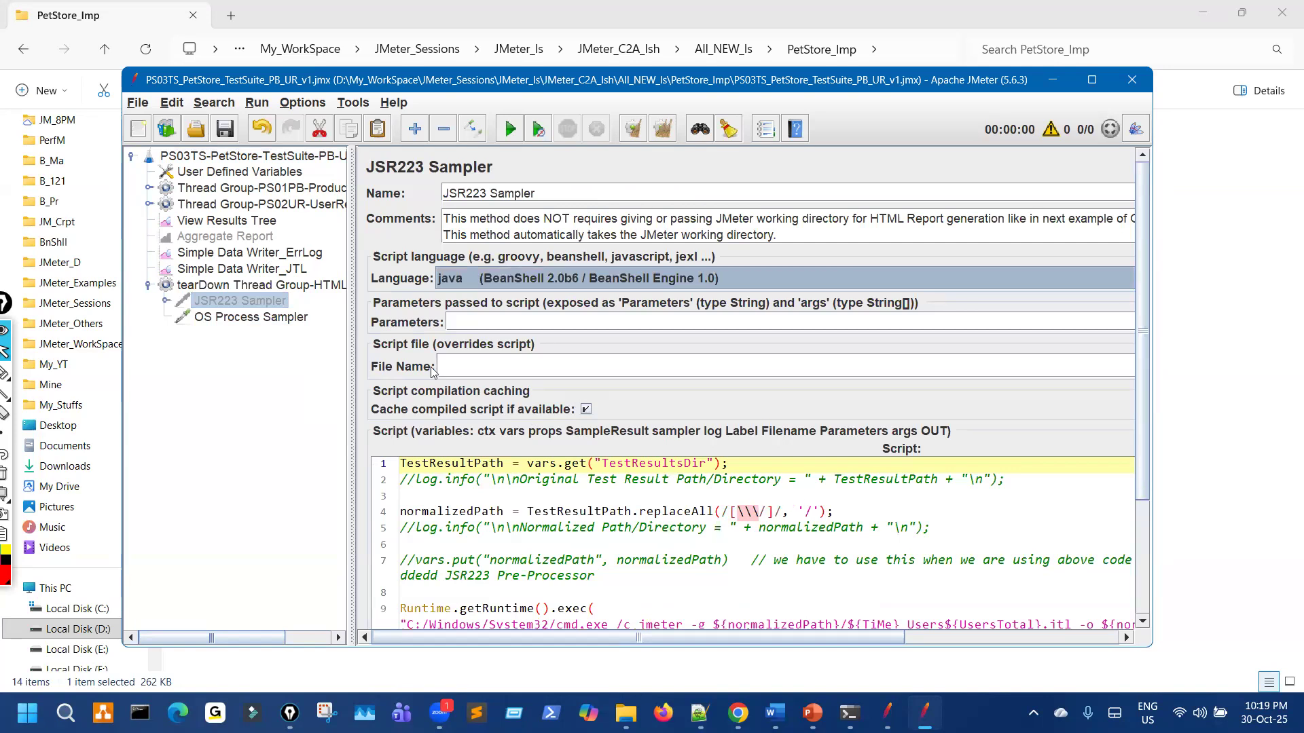
Step: Review the data writers, variables, OS Process Sampler and Test Plan, then close JMeter and select the PS01PB and PS02UR files
{"action": "left_click", "coordinate": [297, 261]}
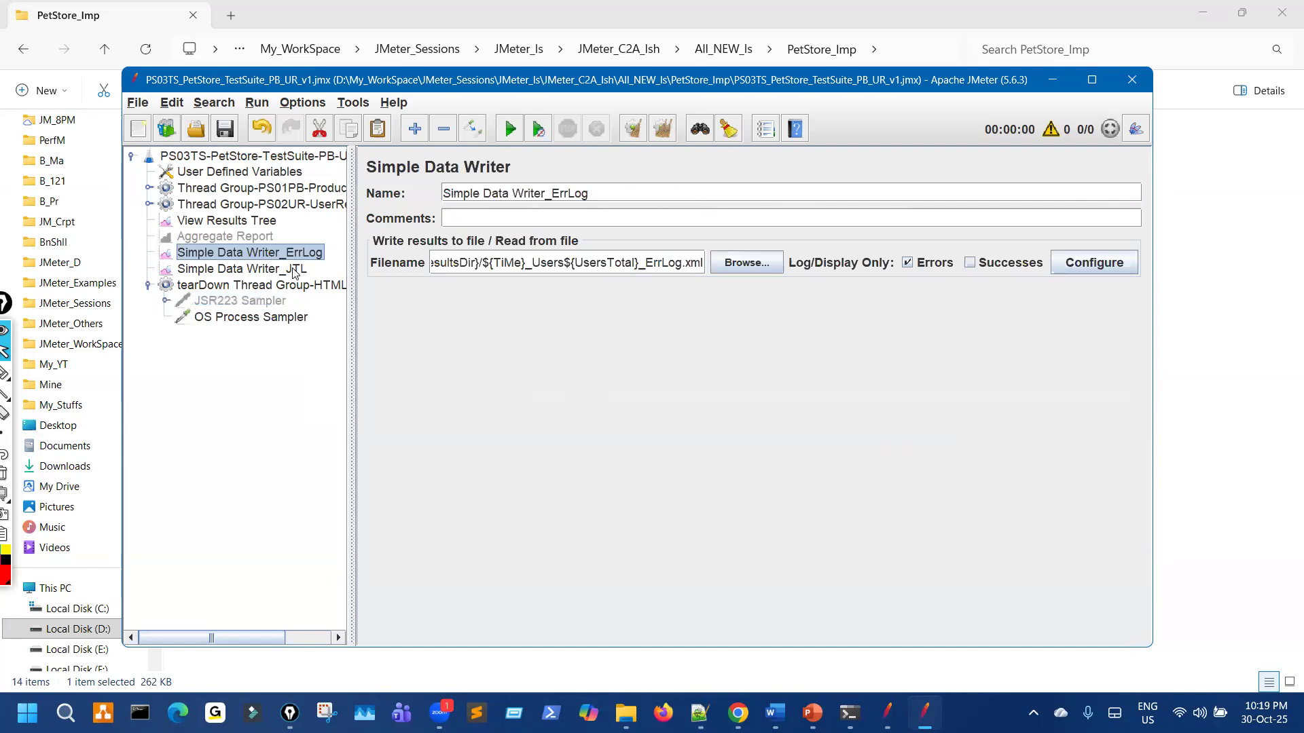
{"action": "left_click", "coordinate": [294, 269]}
{"action": "left_click", "coordinate": [277, 178]}
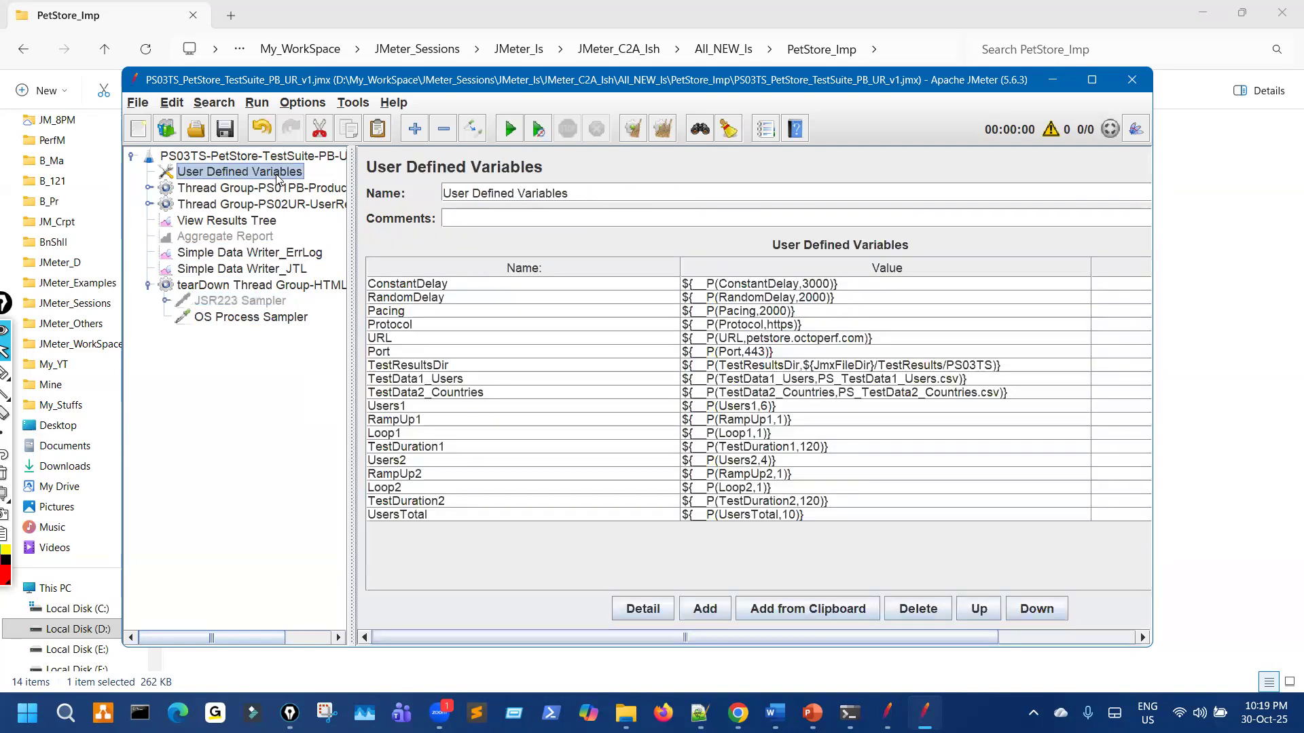
{"action": "left_click", "coordinate": [279, 318]}
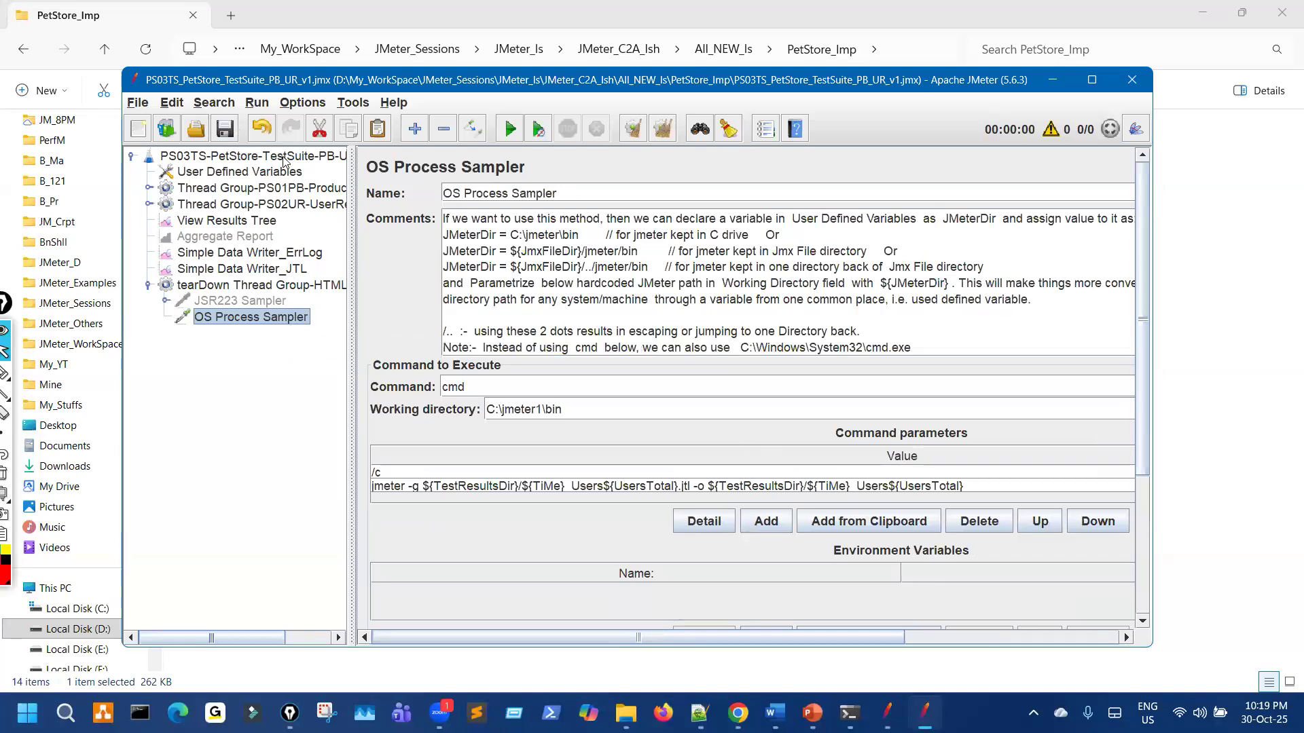
{"action": "left_click", "coordinate": [261, 158]}
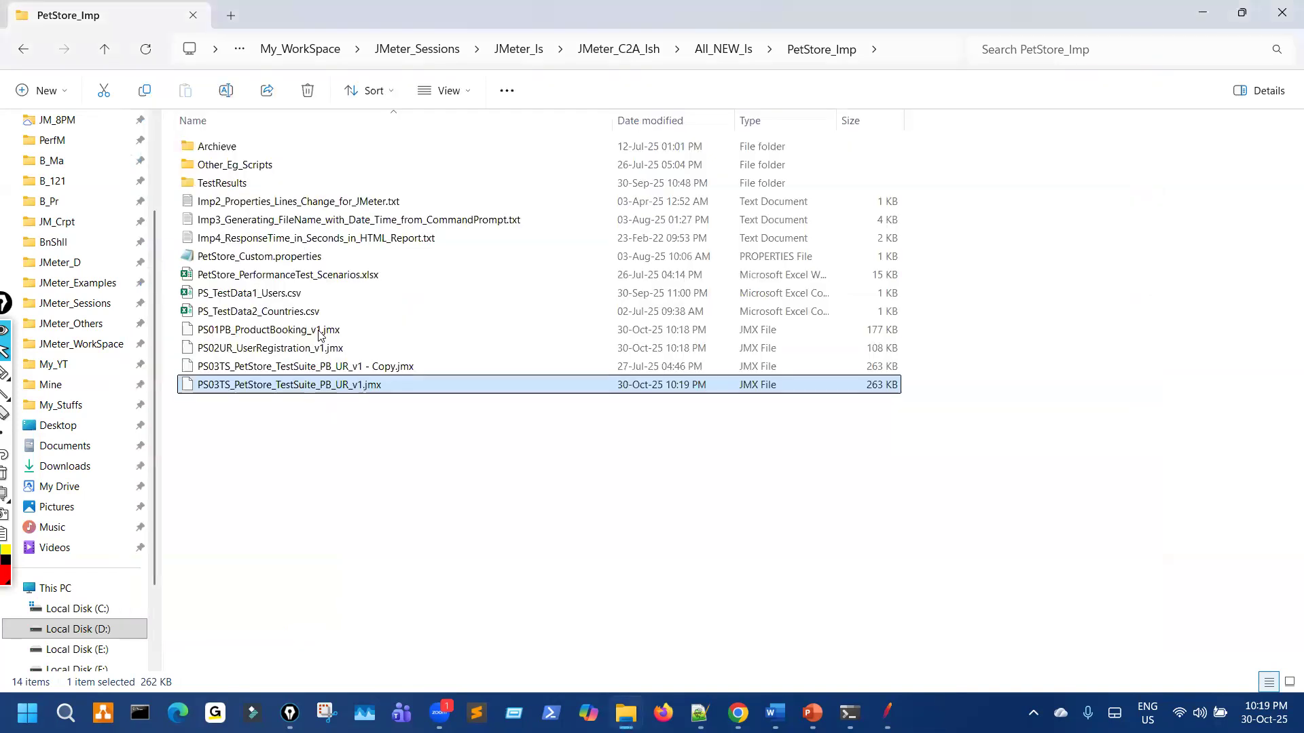
{"action": "left_click", "coordinate": [318, 330], "text": "ctrl"}
{"action": "left_click", "coordinate": [321, 349], "text": "ctrl"}
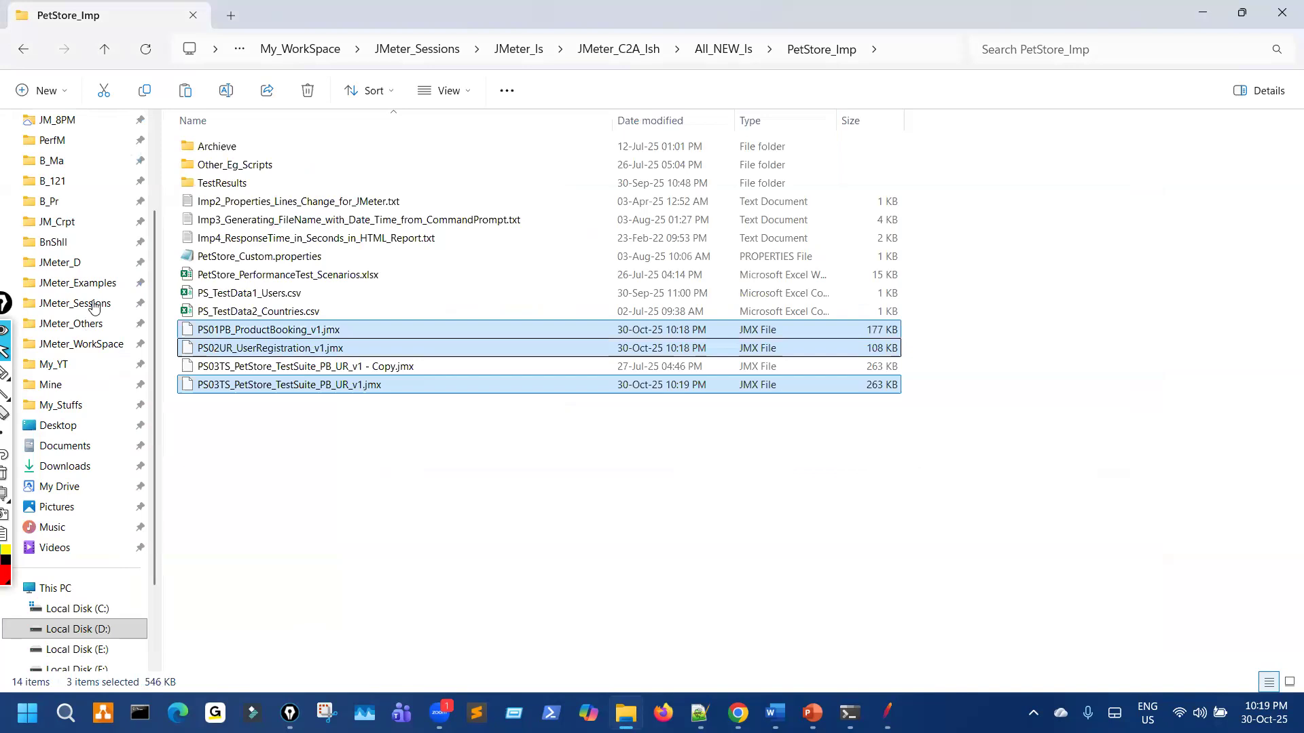
Step: Paste the three copied PetStore .jmx files into OnGoing_Sessions > JM_9PM > z_PetStore_Imp
{"action": "scroll", "coordinate": [97, 307], "scroll_direction": "up", "scroll_amount": 2}
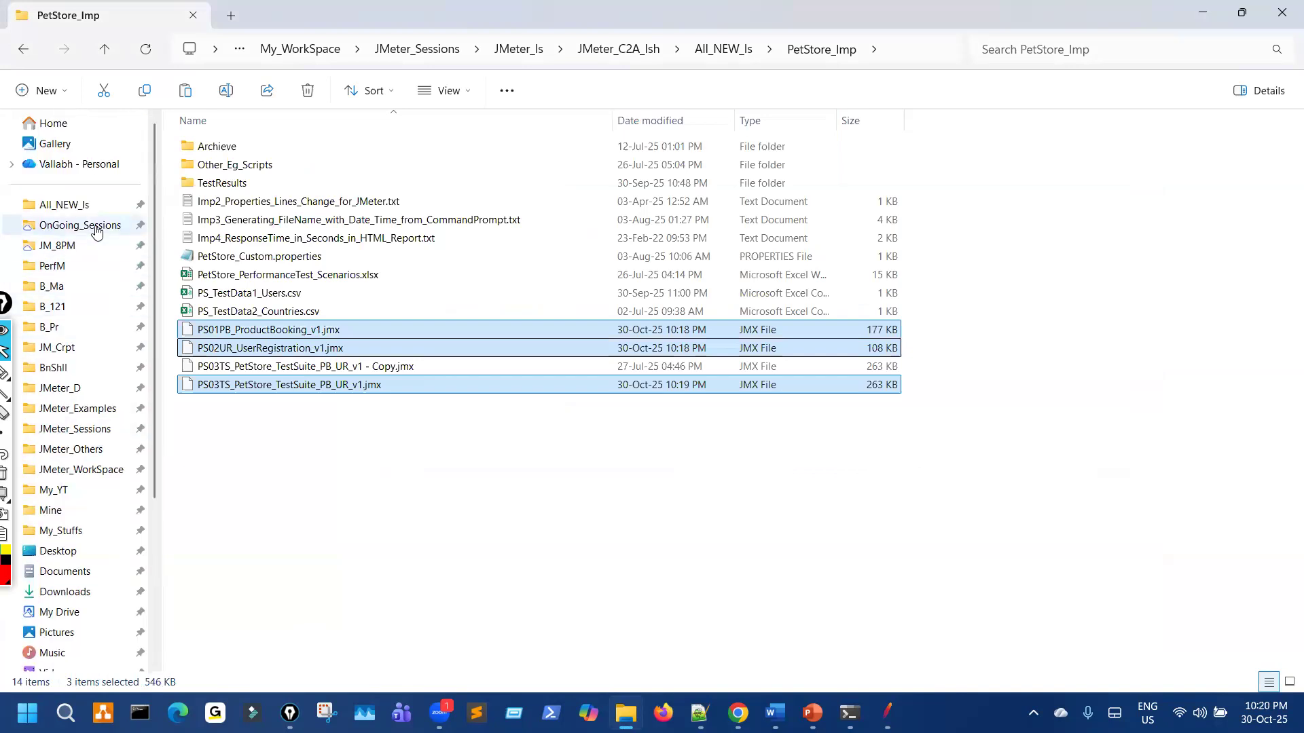
{"action": "left_click", "coordinate": [95, 225]}
{"action": "double_click", "coordinate": [256, 165]}
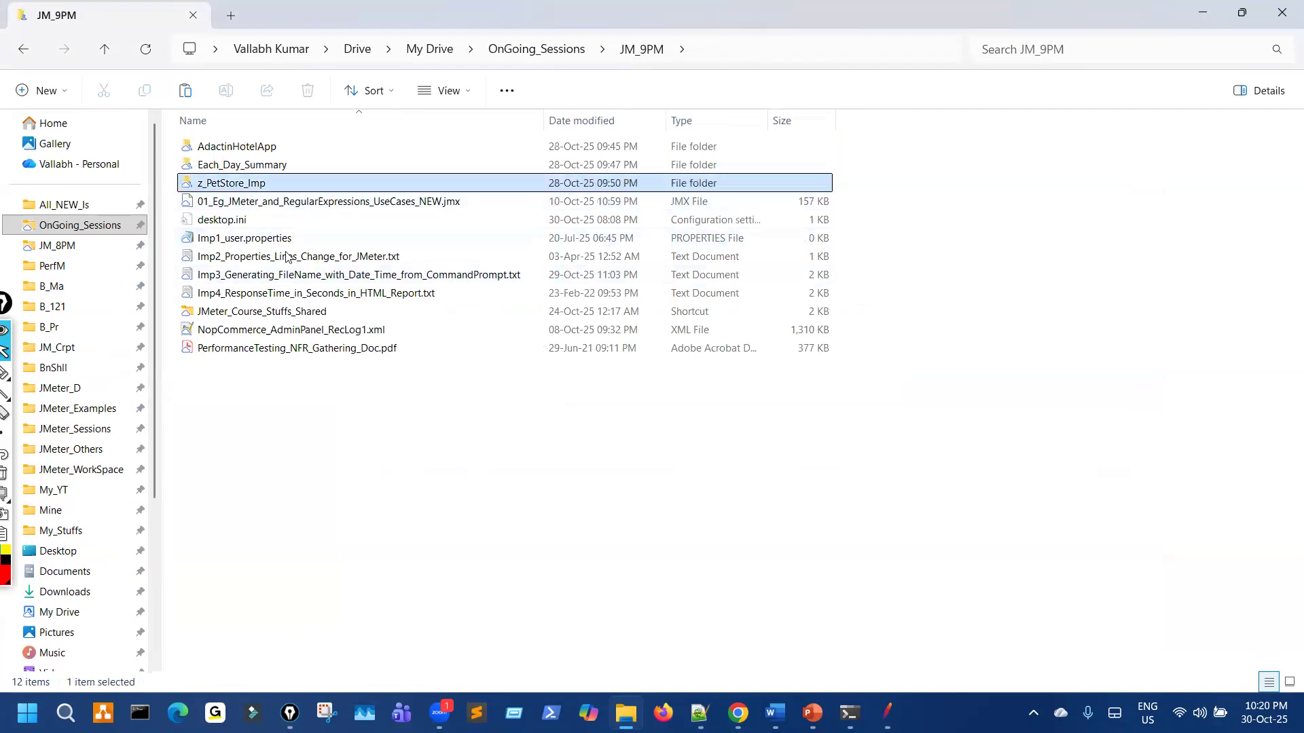
{"action": "double_click", "coordinate": [234, 184]}
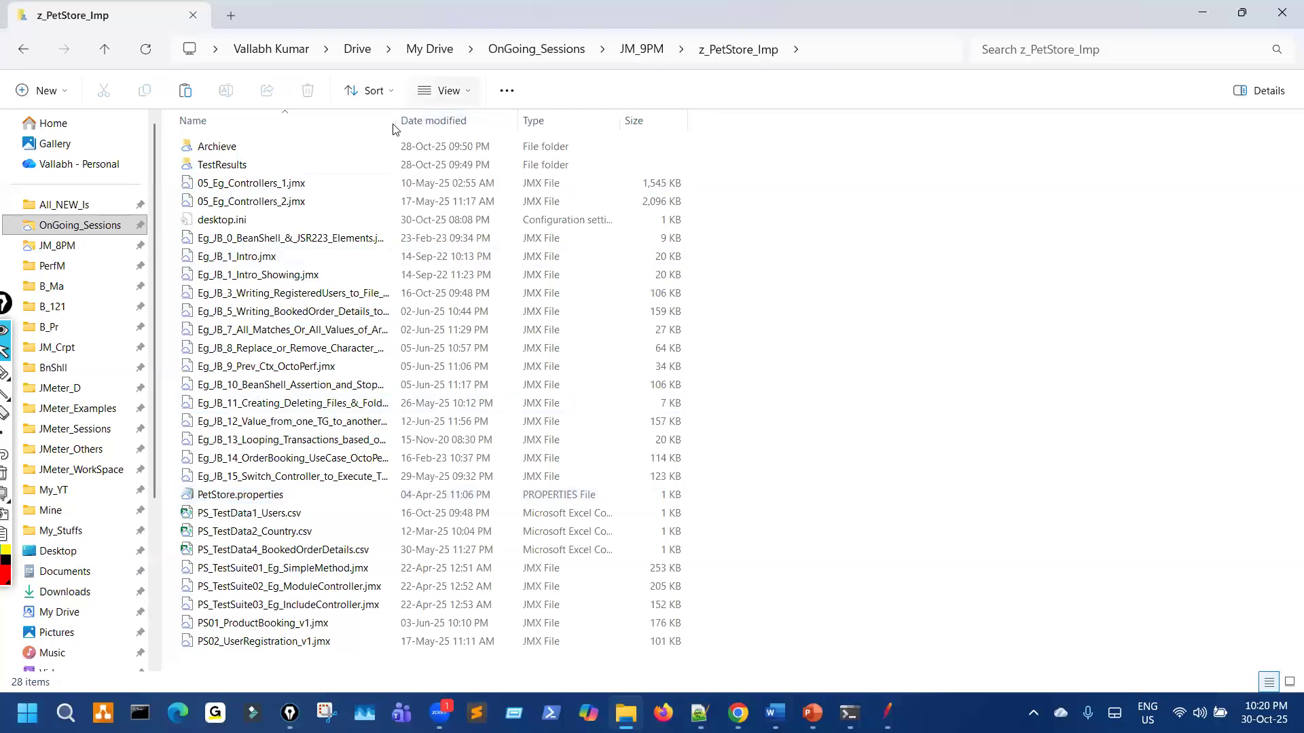
{"action": "left_click_drag", "start_coordinate": [604, 108], "coordinate": [642, 107]}
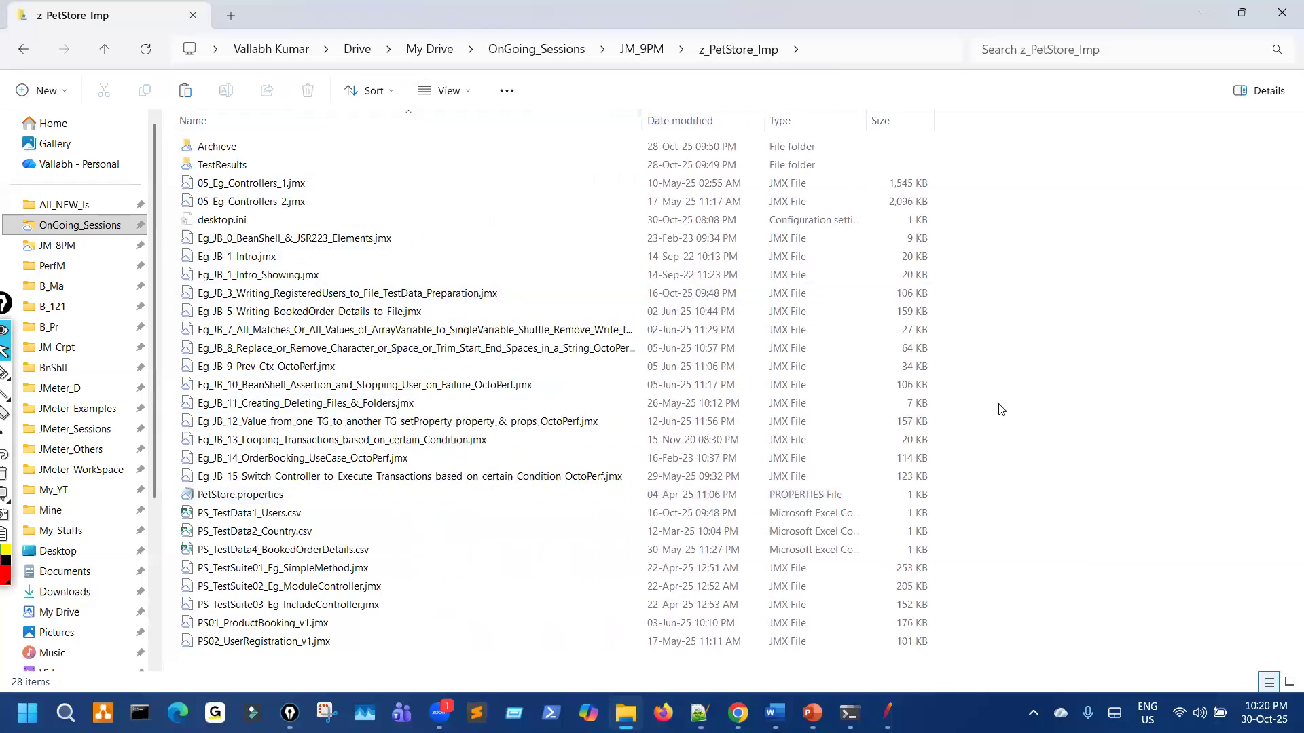
{"action": "key", "text": "ctrl+v"}
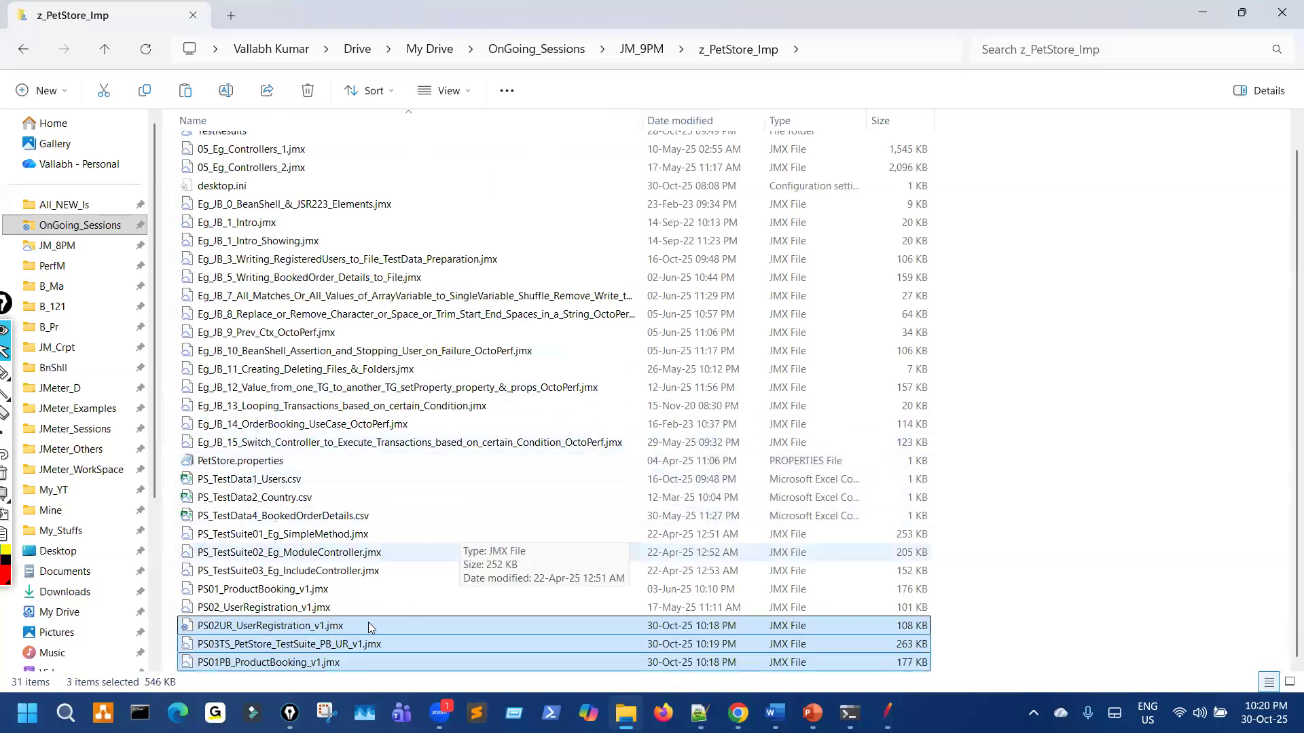
Step: Delete the old PS01_ProductBooking_v1.jmx and PS02_UserRegistration_v1.jmx, then return to JM_9PM
{"action": "left_click", "coordinate": [325, 592]}
{"action": "left_click", "coordinate": [333, 604], "text": "ctrl"}
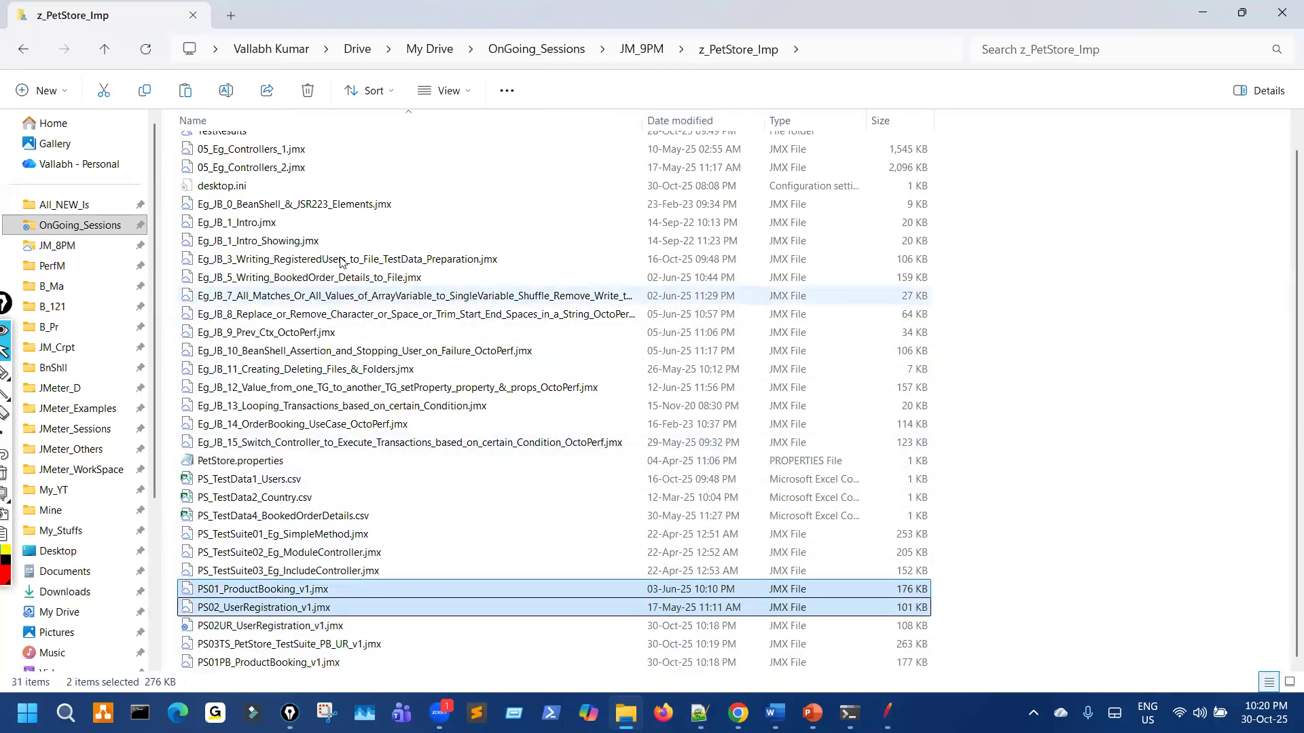
{"action": "left_click", "coordinate": [308, 90]}
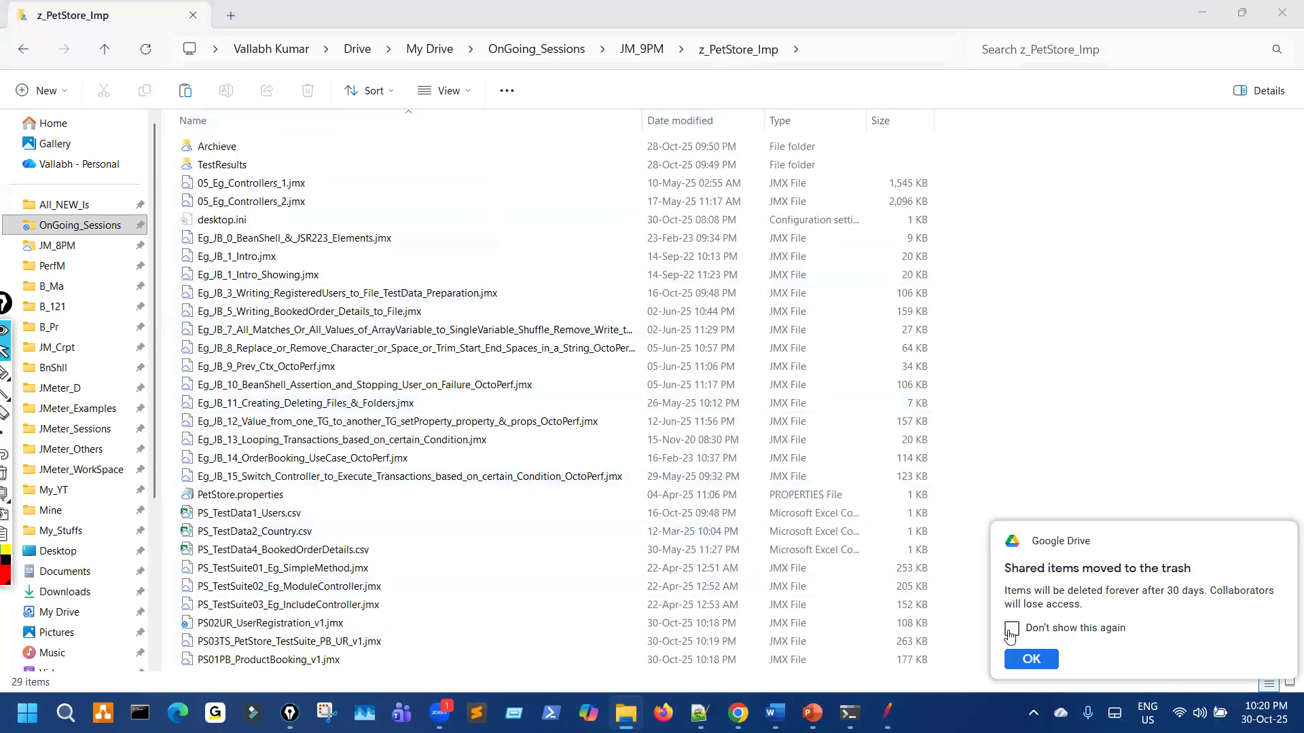
{"action": "left_click", "coordinate": [1012, 628]}
{"action": "left_click", "coordinate": [1032, 659]}
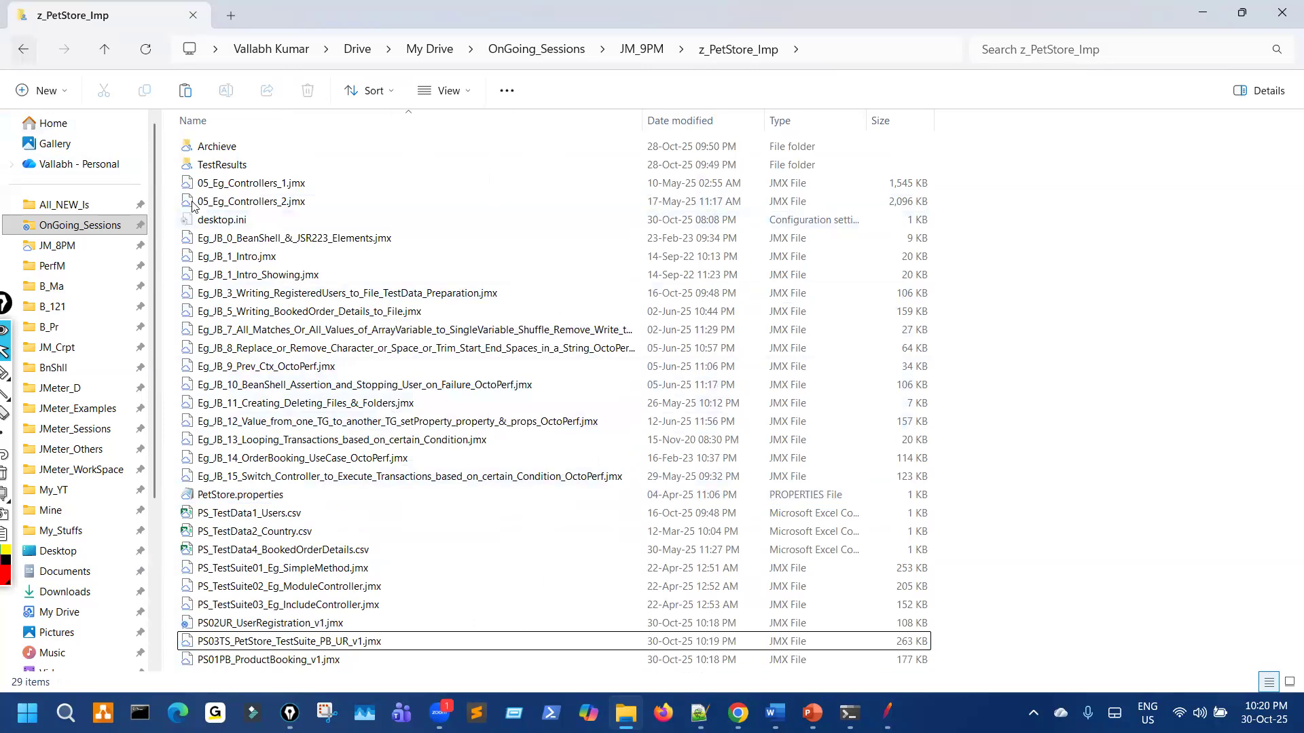
{"action": "key", "text": "alt+Left"}
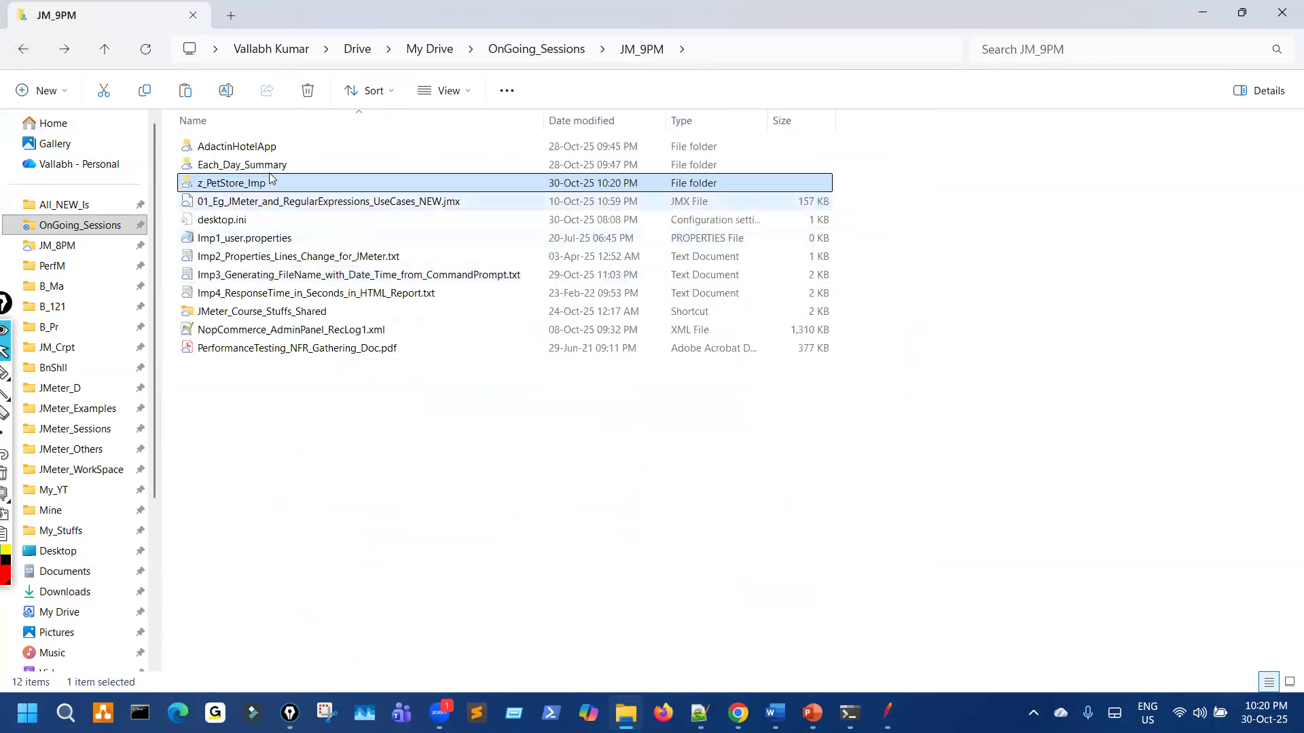
Step: Move 01_Eg_JMeter_and_RegularExpressions_UseCases_NEW.jmx into the z_PetStore_Imp folder
{"action": "double_click", "coordinate": [269, 181]}
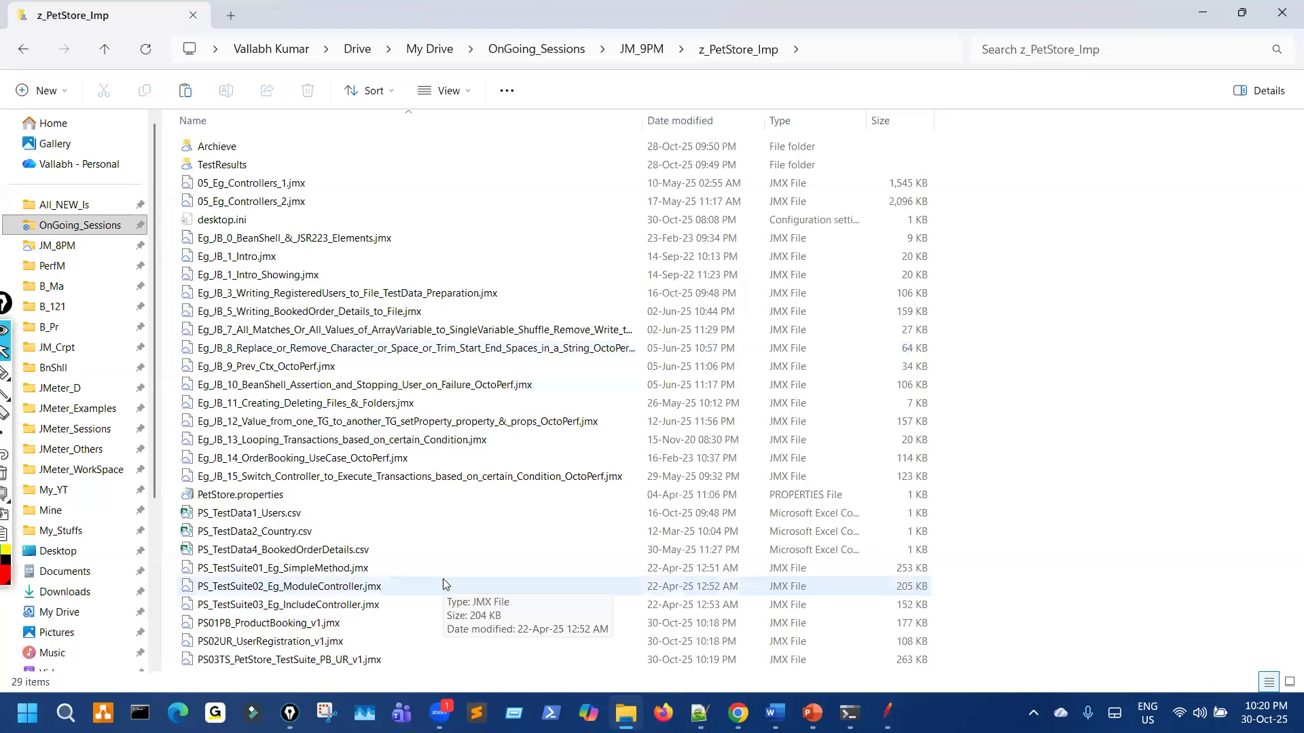
{"action": "left_click", "coordinate": [24, 49]}
{"action": "left_click", "coordinate": [366, 352]}
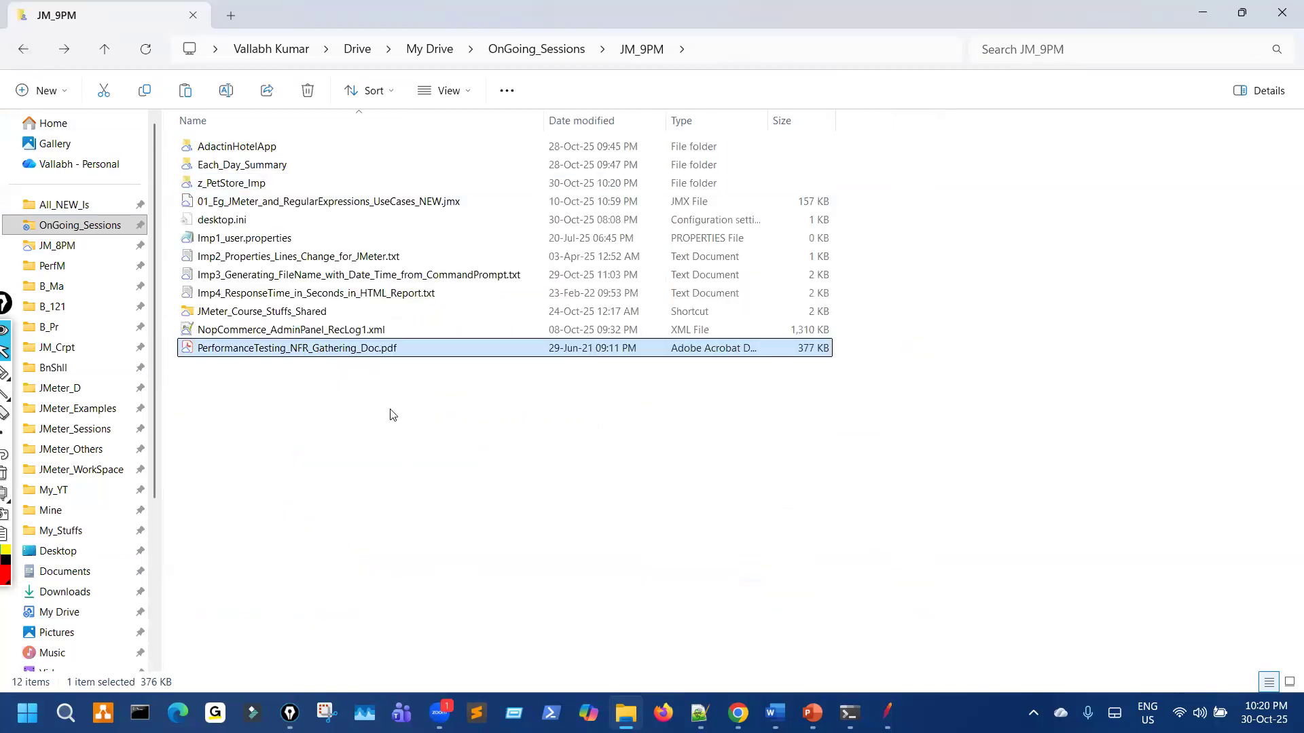
{"action": "left_click", "coordinate": [390, 409]}
{"action": "left_click_drag", "start_coordinate": [307, 201], "coordinate": [329, 179]}
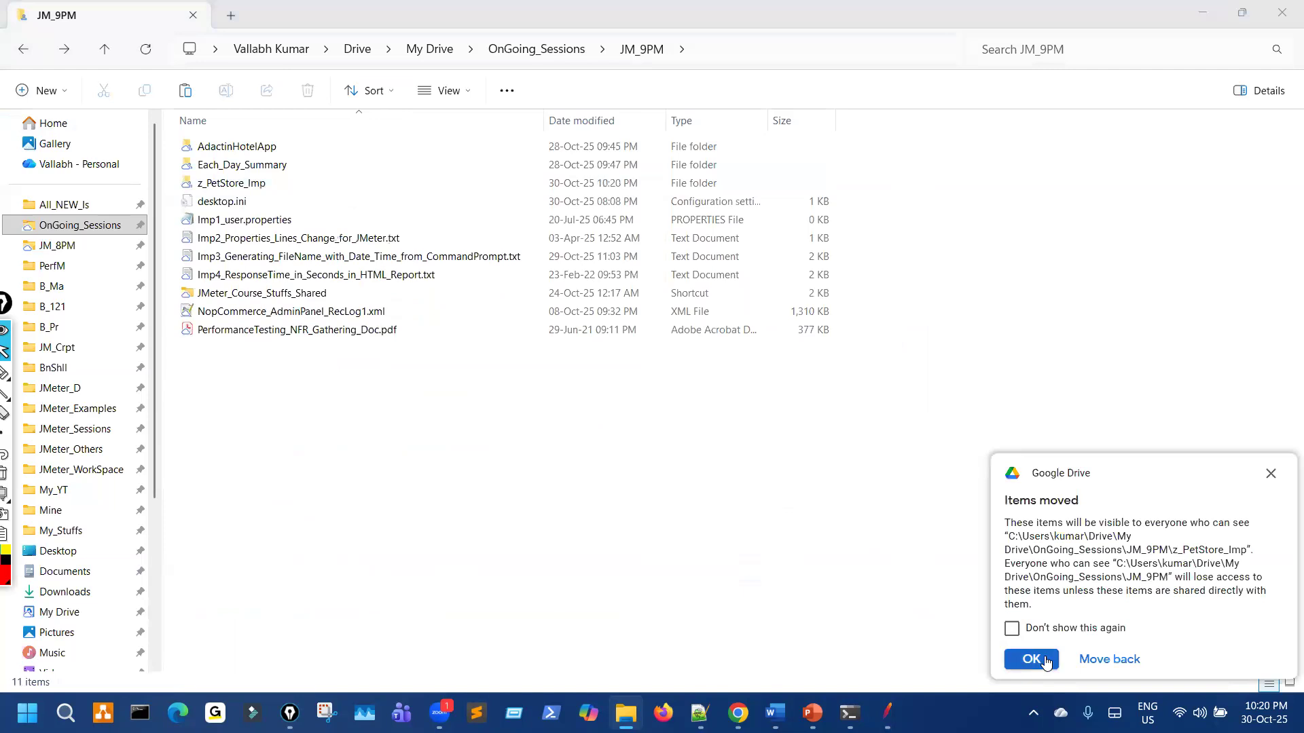
{"action": "left_click", "coordinate": [1045, 662]}
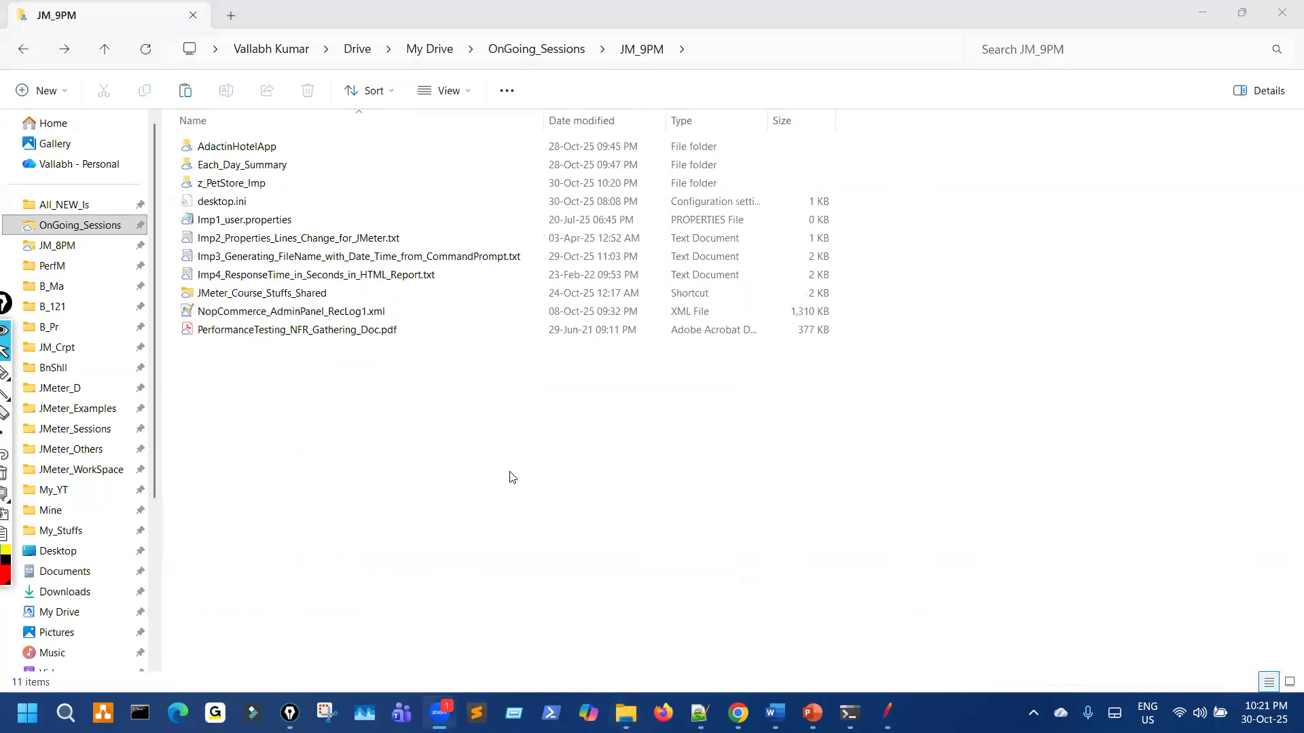
Step: Open the PerfM folder, then bring the PowerPoint slides to the front
{"action": "left_click", "coordinate": [87, 273]}
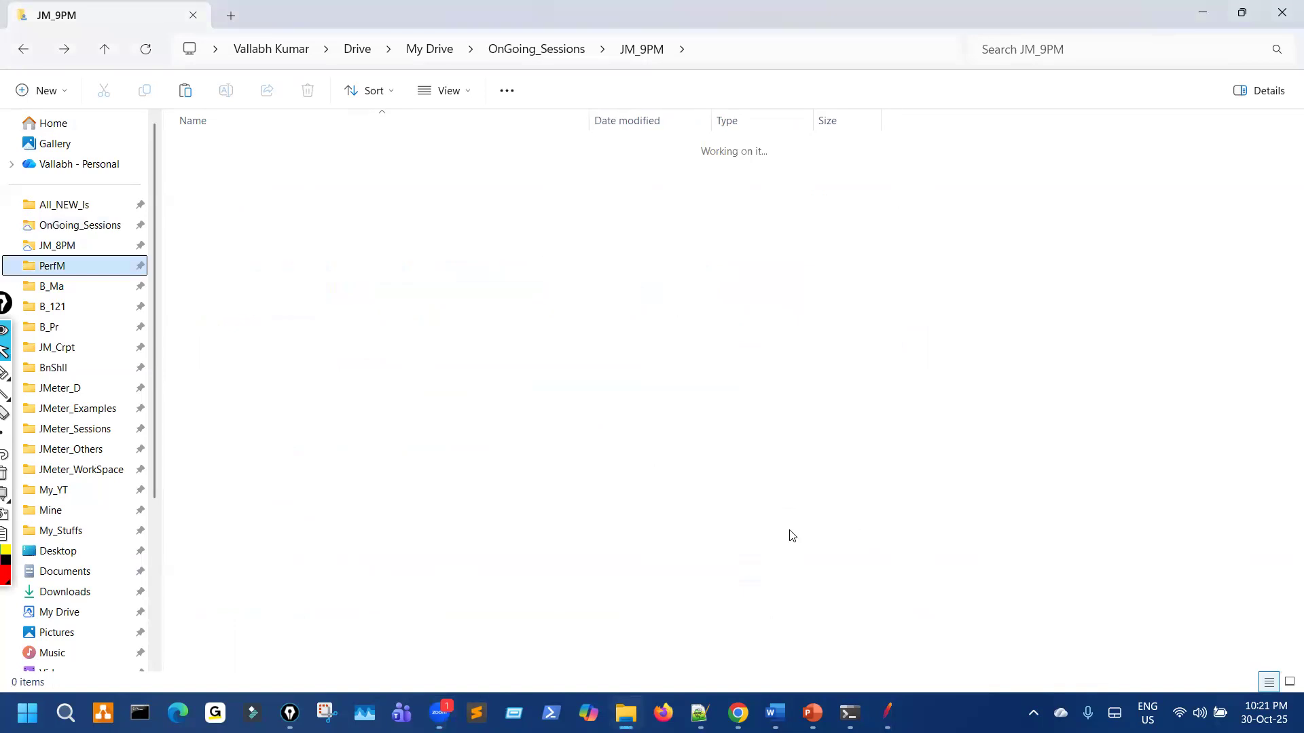
{"action": "mouse_move", "coordinate": [738, 713]}
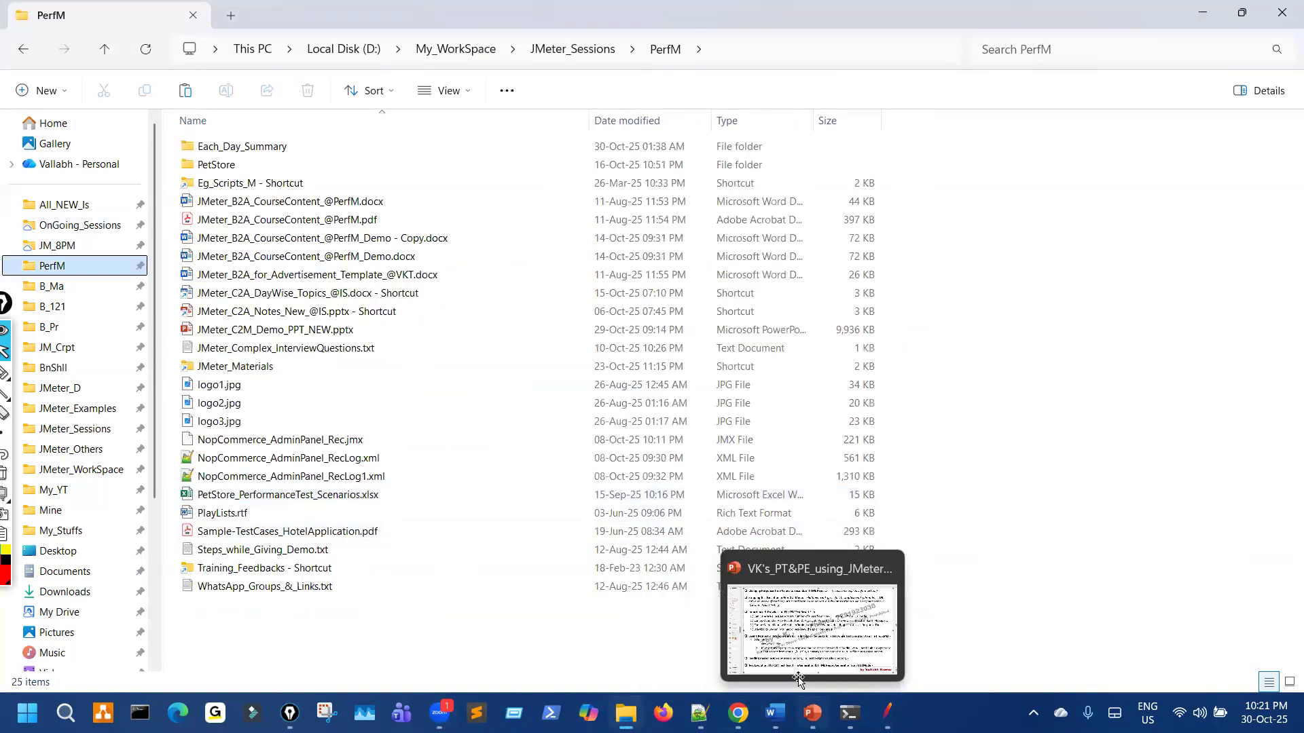
{"action": "left_click", "coordinate": [812, 713]}
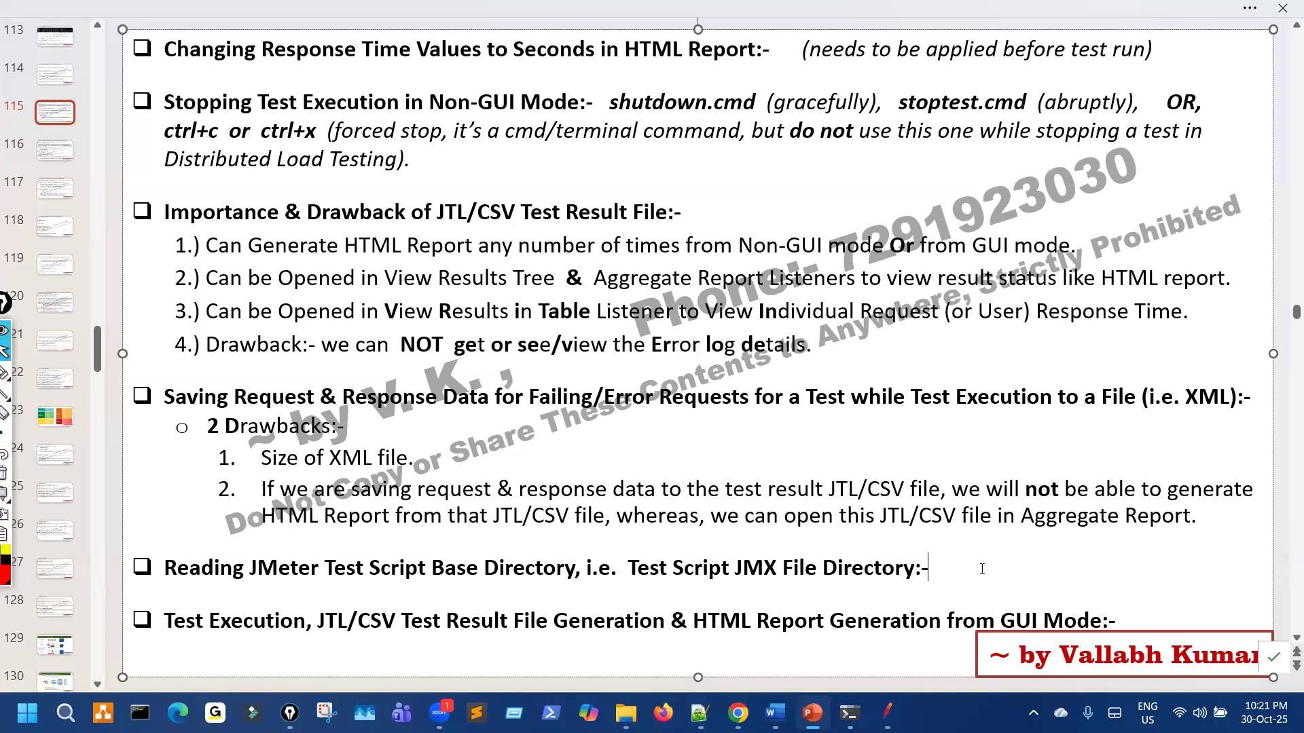
Step: Advance to slide 116 on Test Suite and merging thread groups, then switch to the Word outline
{"action": "scroll", "coordinate": [982, 564], "scroll_direction": "down", "scroll_amount": 3}
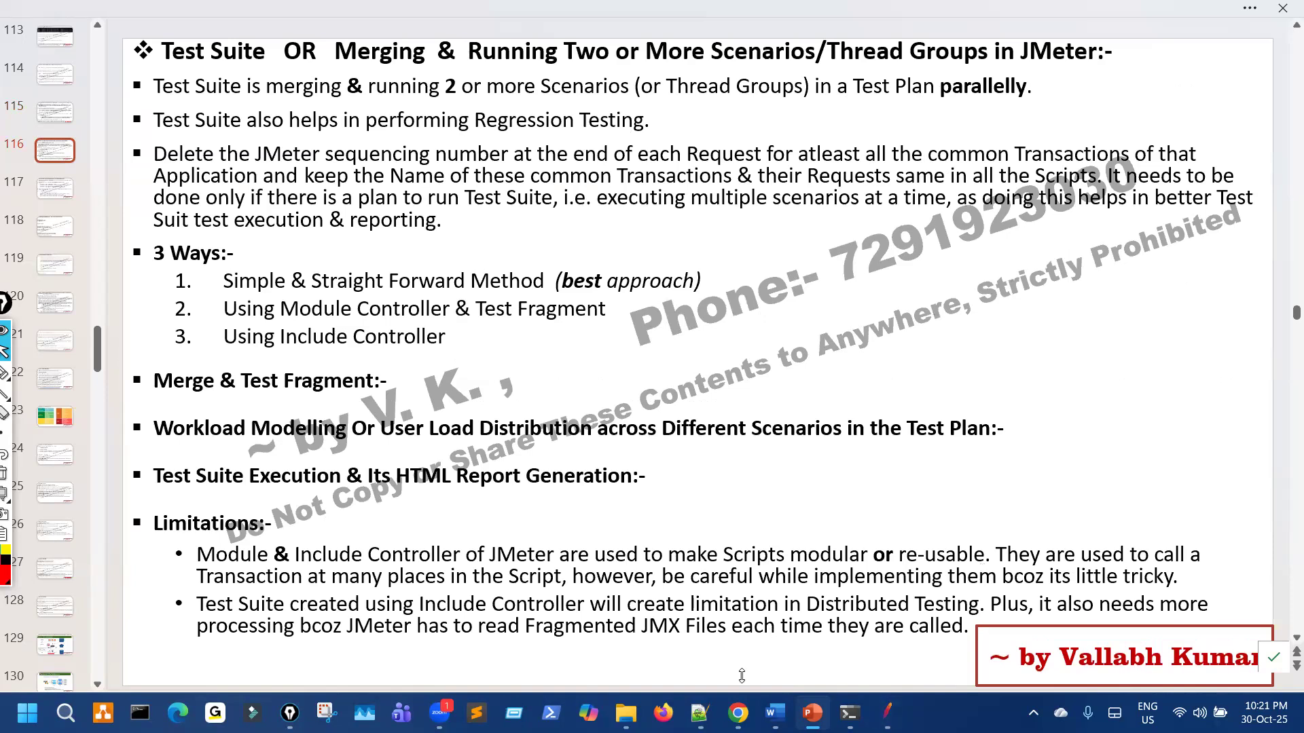
{"action": "left_click", "coordinate": [775, 712]}
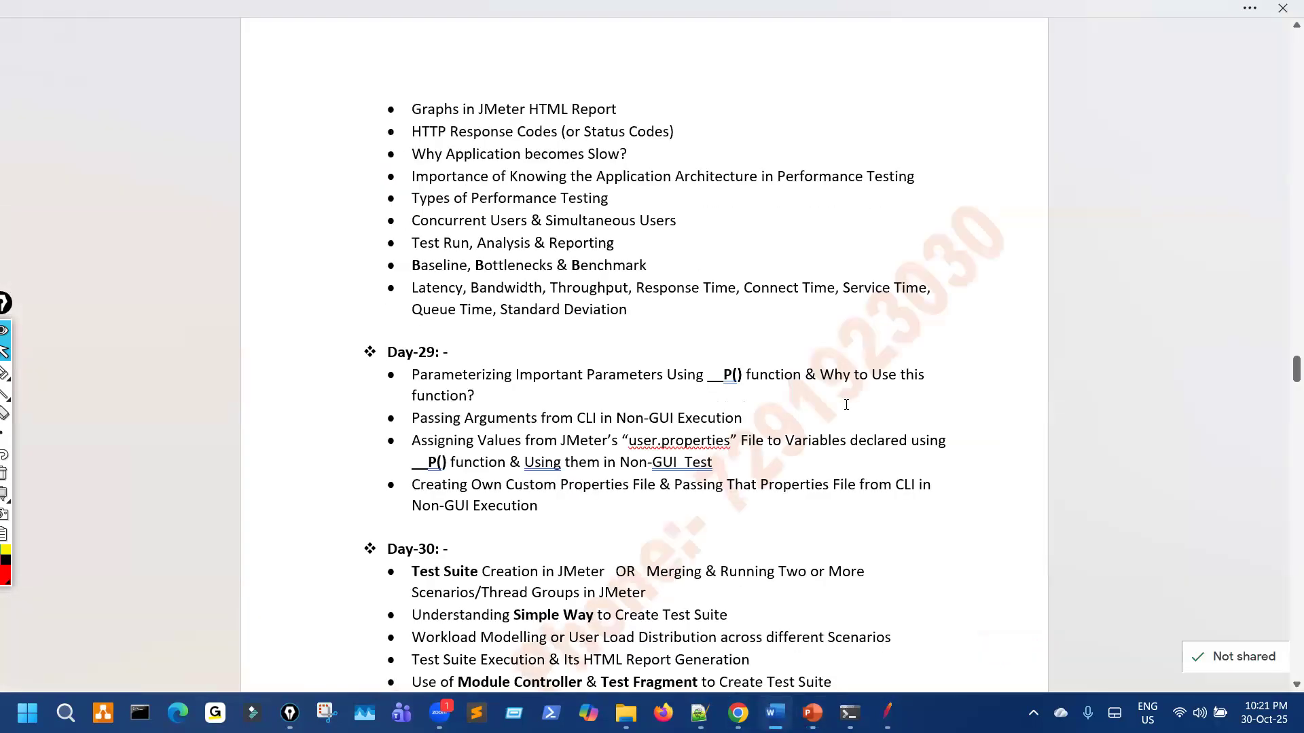
Step: Revisit slide 116 in PowerPoint, then return to the Word outline at the Day-30 topics
{"action": "scroll", "coordinate": [847, 405], "scroll_direction": "down", "scroll_amount": 1}
{"action": "scroll", "coordinate": [844, 476], "scroll_direction": "up", "scroll_amount": 1}
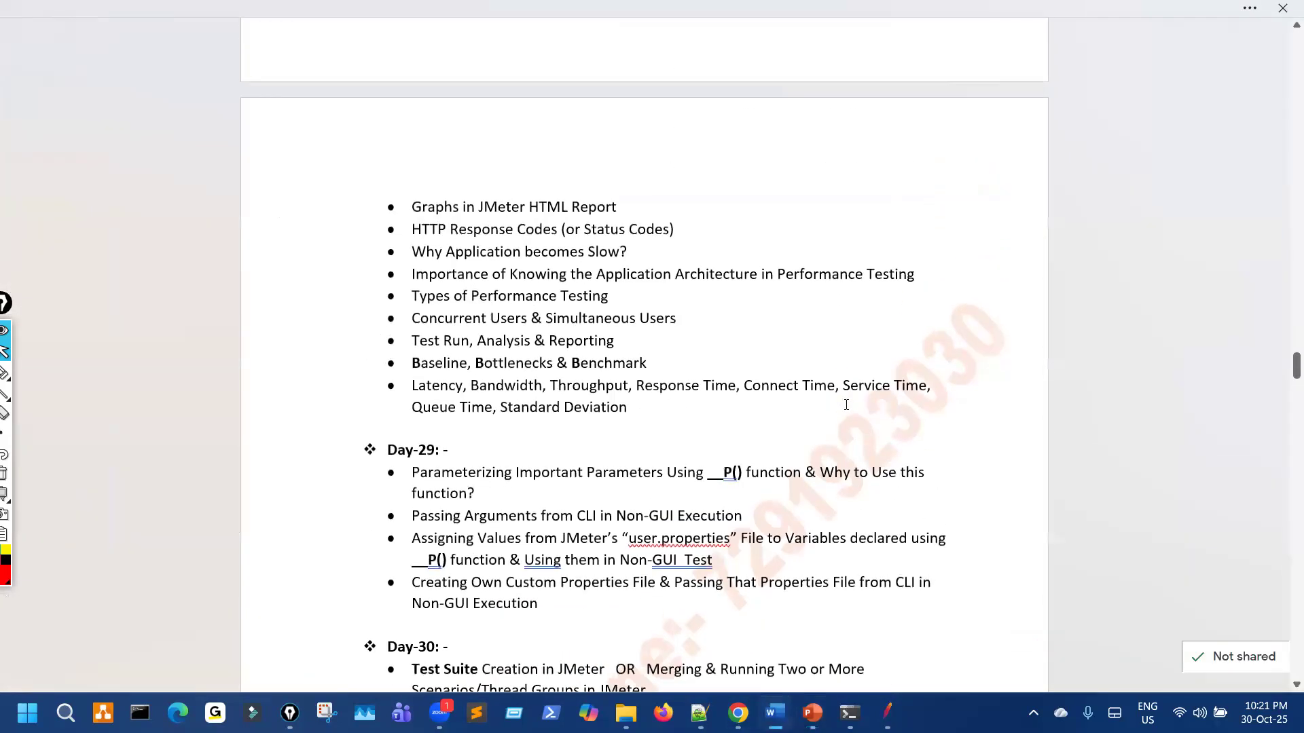
{"action": "scroll", "coordinate": [671, 273], "scroll_direction": "down", "scroll_amount": 1}
{"action": "scroll", "coordinate": [671, 273], "scroll_direction": "down", "scroll_amount": 4}
{"action": "scroll", "coordinate": [684, 319], "scroll_direction": "up", "scroll_amount": 3}
{"action": "scroll", "coordinate": [684, 319], "scroll_direction": "up", "scroll_amount": 1}
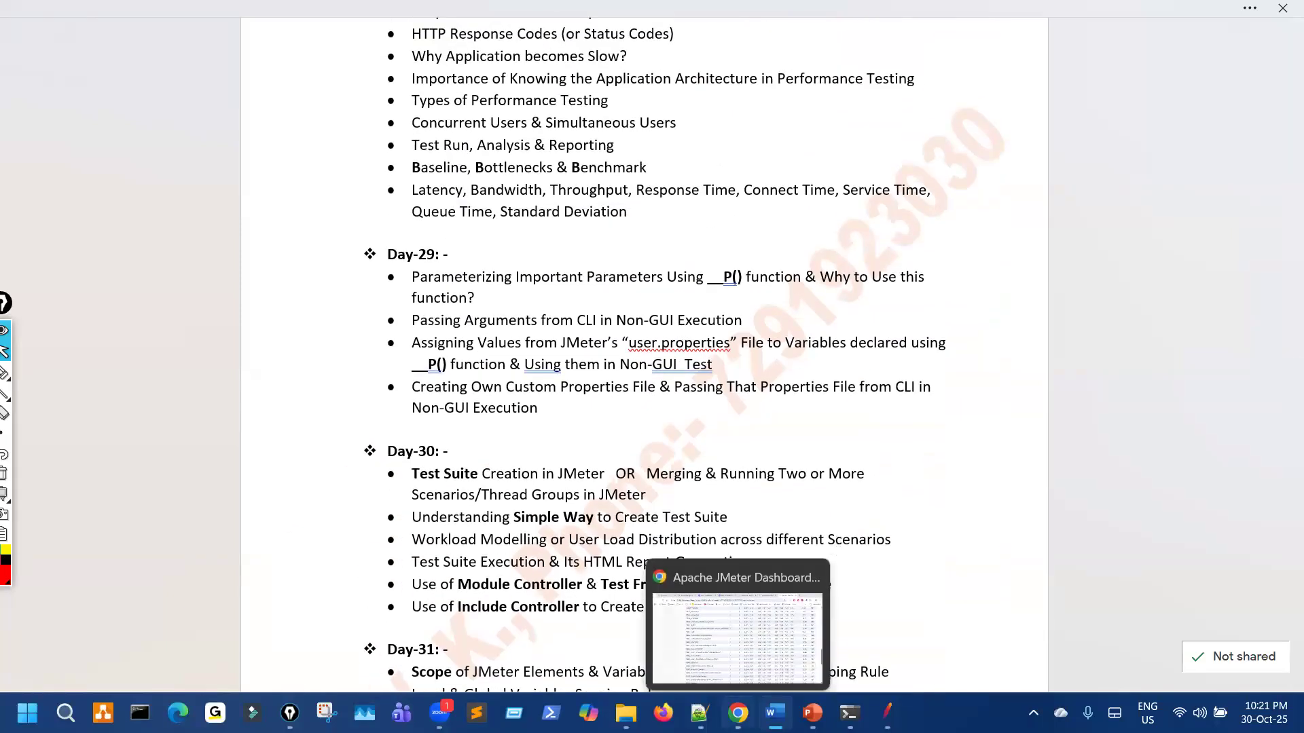
{"action": "left_click", "coordinate": [813, 713]}
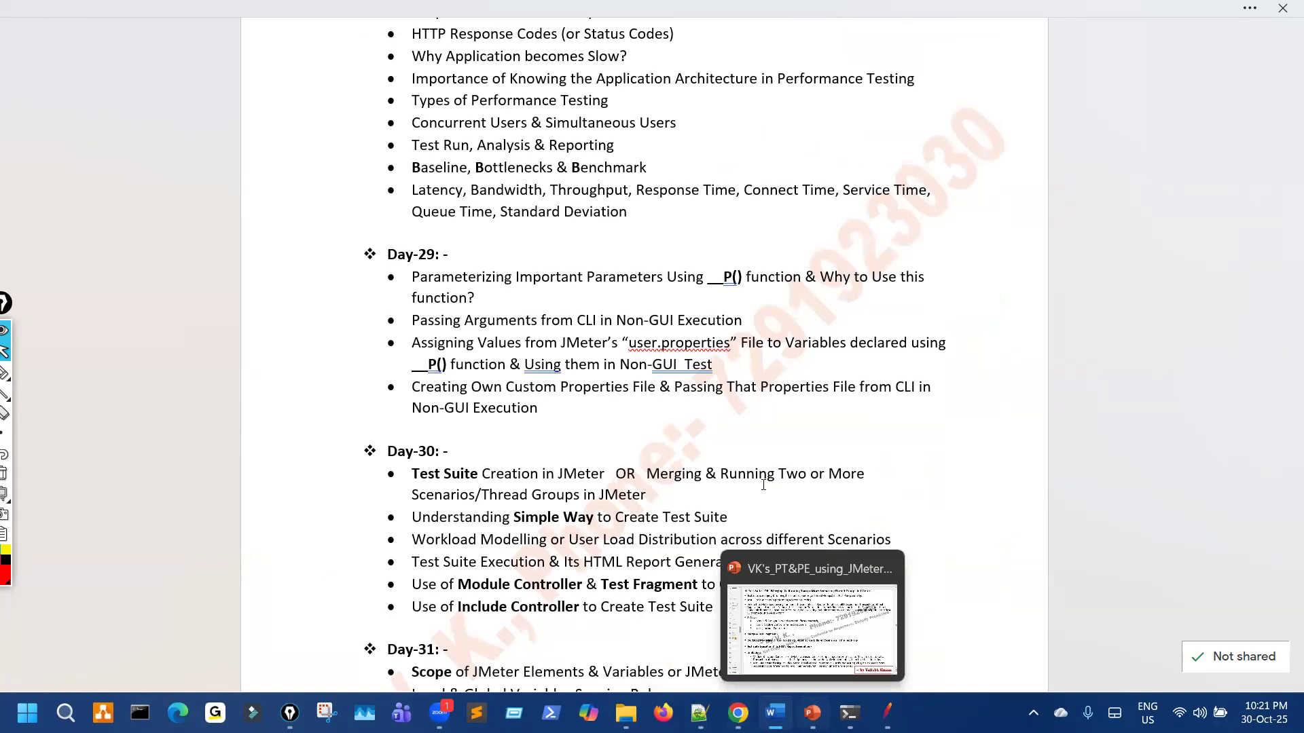
{"action": "scroll", "coordinate": [764, 484], "scroll_direction": "down", "scroll_amount": 6}
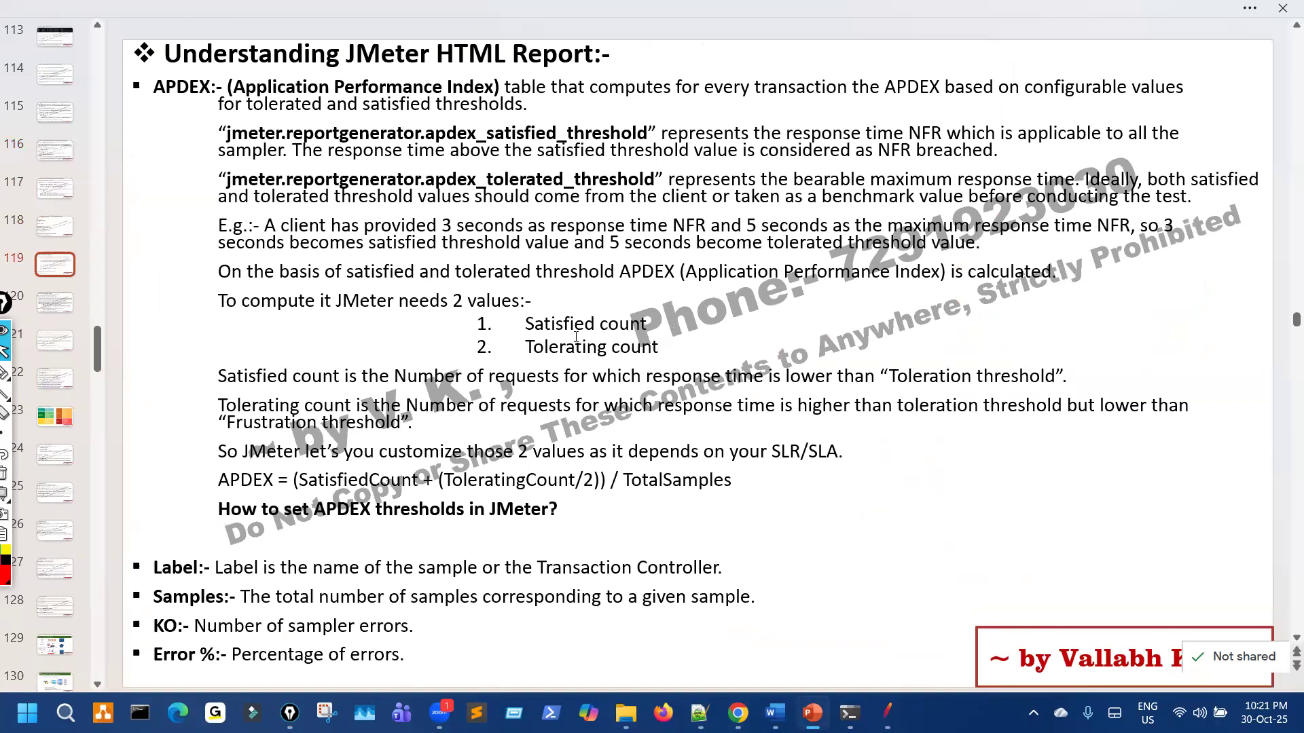
{"action": "scroll", "coordinate": [680, 427], "scroll_direction": "down", "scroll_amount": 3}
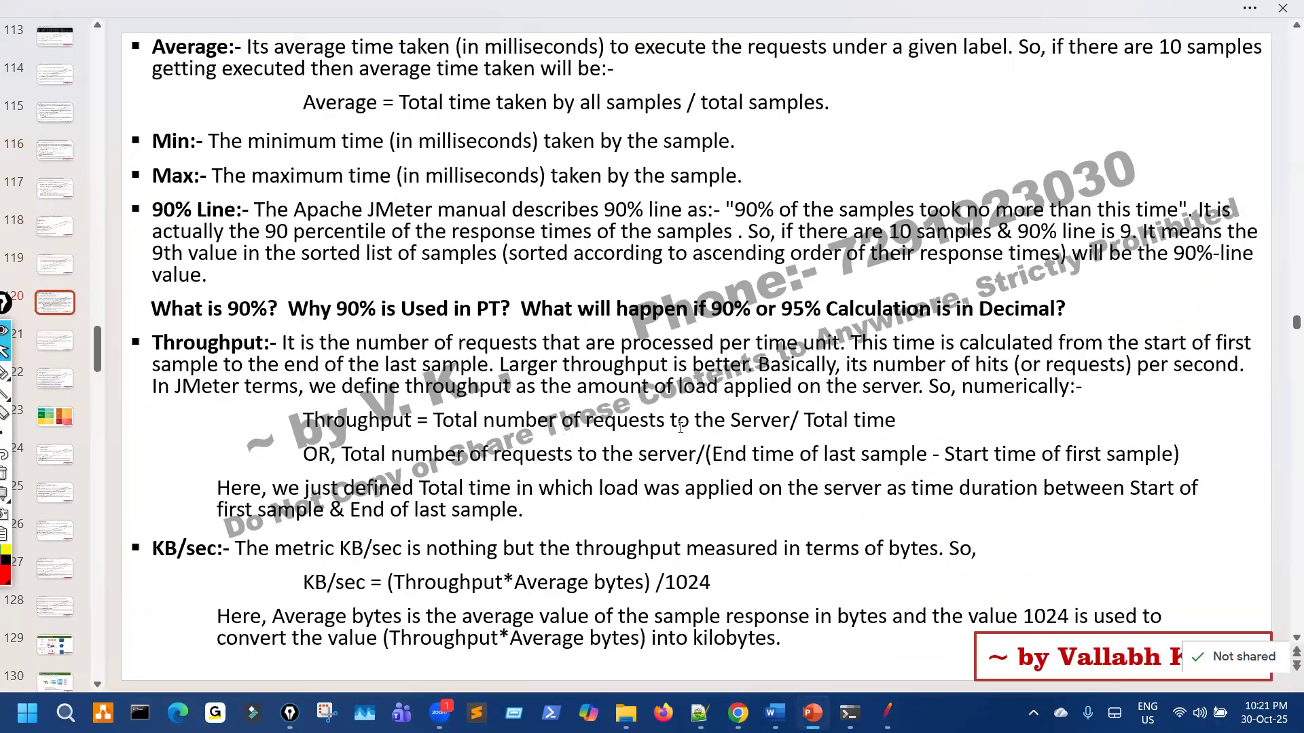
{"action": "scroll", "coordinate": [680, 426], "scroll_direction": "up", "scroll_amount": 6}
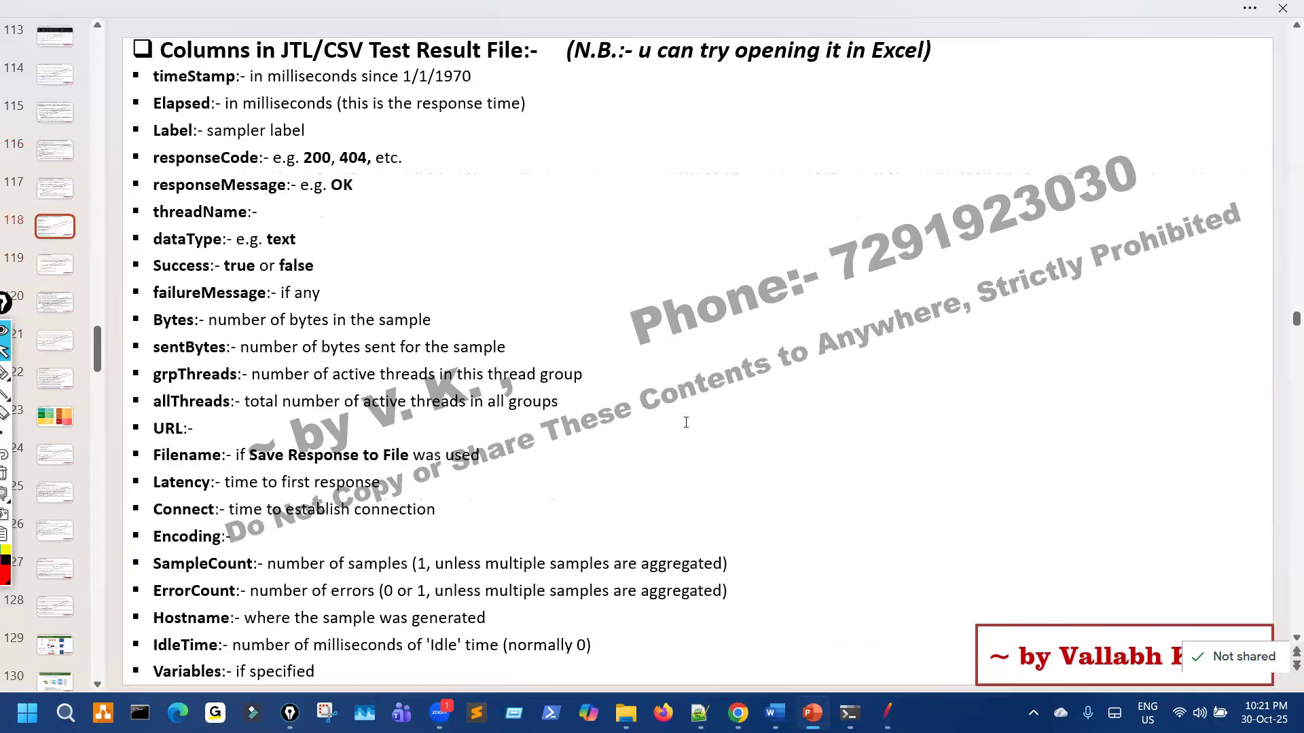
{"action": "scroll", "coordinate": [685, 424], "scroll_direction": "up", "scroll_amount": 6}
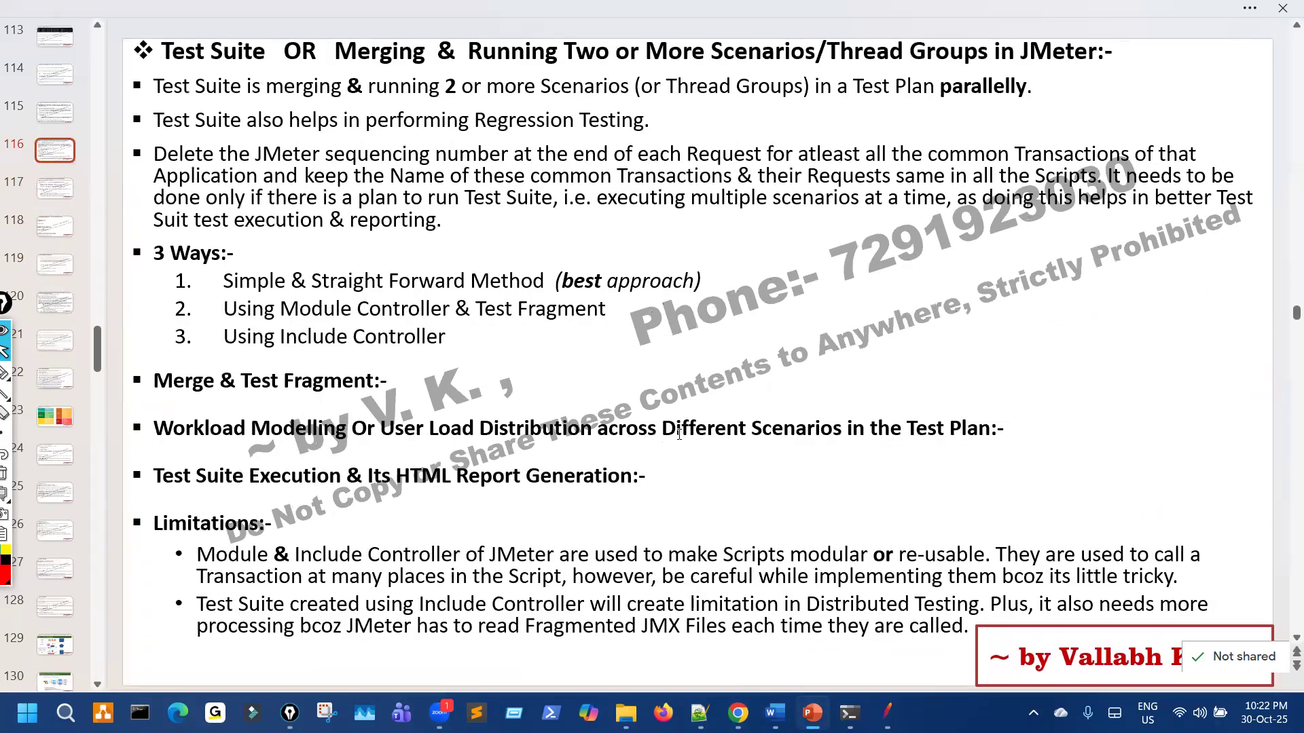
{"action": "key", "text": "alt+Tab"}
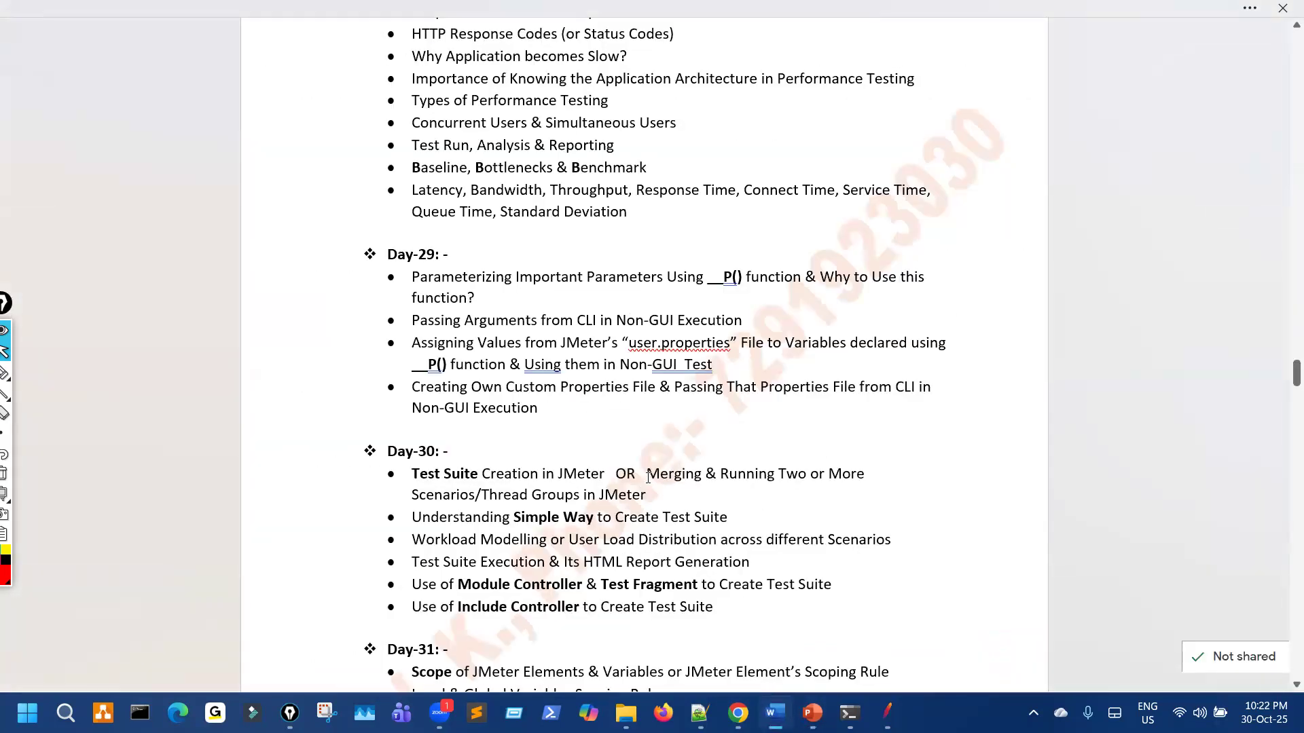
Step: Mark the Day-30 Test Suite topic in red ink, clear it, and scroll the outline
{"action": "scroll", "coordinate": [646, 438], "scroll_direction": "down", "scroll_amount": 3}
{"action": "key", "text": "ctrl+shift+3"}
{"action": "mouse_move", "coordinate": [577, 327]}
{"action": "left_mouse_down"}
{"action": "mouse_move", "coordinate": [586, 473]}
{"action": "mouse_move", "coordinate": [620, 339]}
{"action": "left_mouse_up"}
{"action": "key", "text": "ctrl+shift+7"}
{"action": "mouse_move", "coordinate": [625, 410]}
{"action": "left_mouse_down"}
{"action": "mouse_move", "coordinate": [603, 351]}
{"action": "mouse_move", "coordinate": [573, 355]}
{"action": "left_mouse_up"}
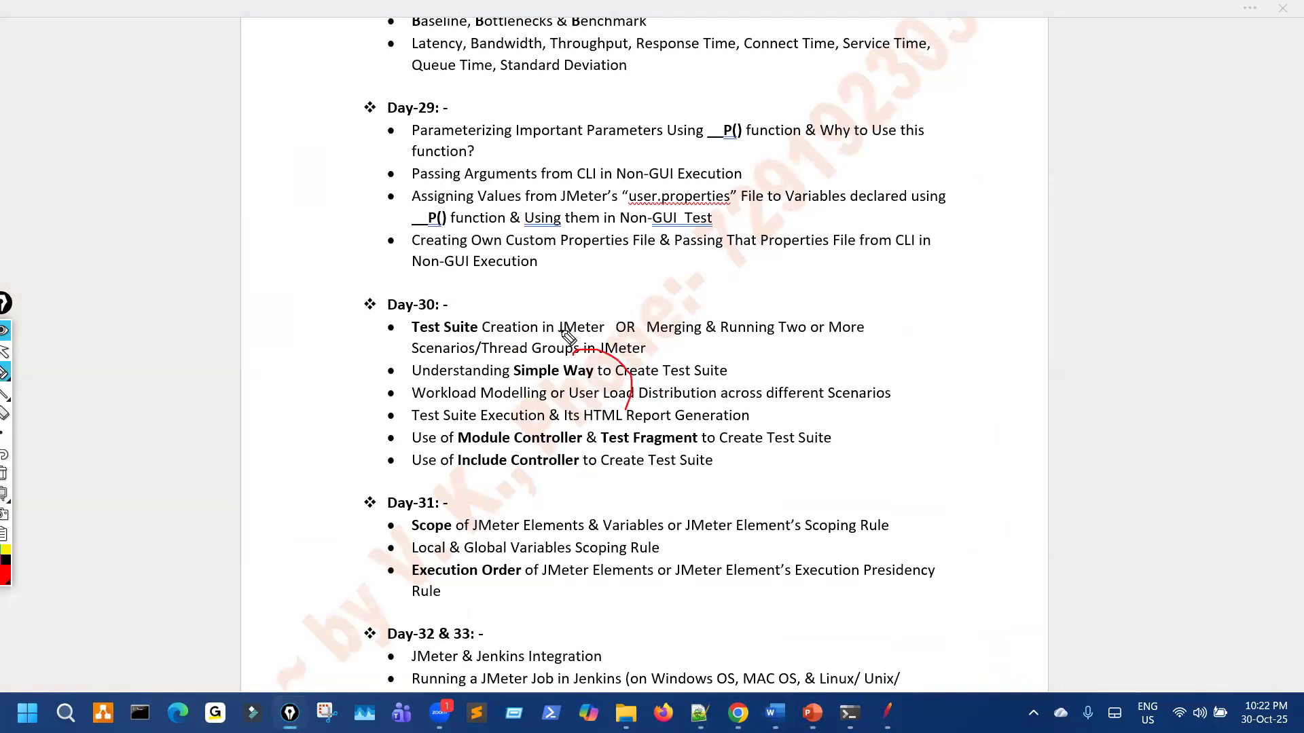
{"action": "key", "text": "ctrl+shift+7"}
{"action": "key", "text": "ctrl+shift+2"}
{"action": "scroll", "coordinate": [610, 380], "scroll_direction": "up", "scroll_amount": 4}
{"action": "scroll", "coordinate": [610, 385], "scroll_direction": "up", "scroll_amount": 2}
{"action": "scroll", "coordinate": [611, 387], "scroll_direction": "down", "scroll_amount": 3}
{"action": "scroll", "coordinate": [611, 384], "scroll_direction": "down", "scroll_amount": 1}
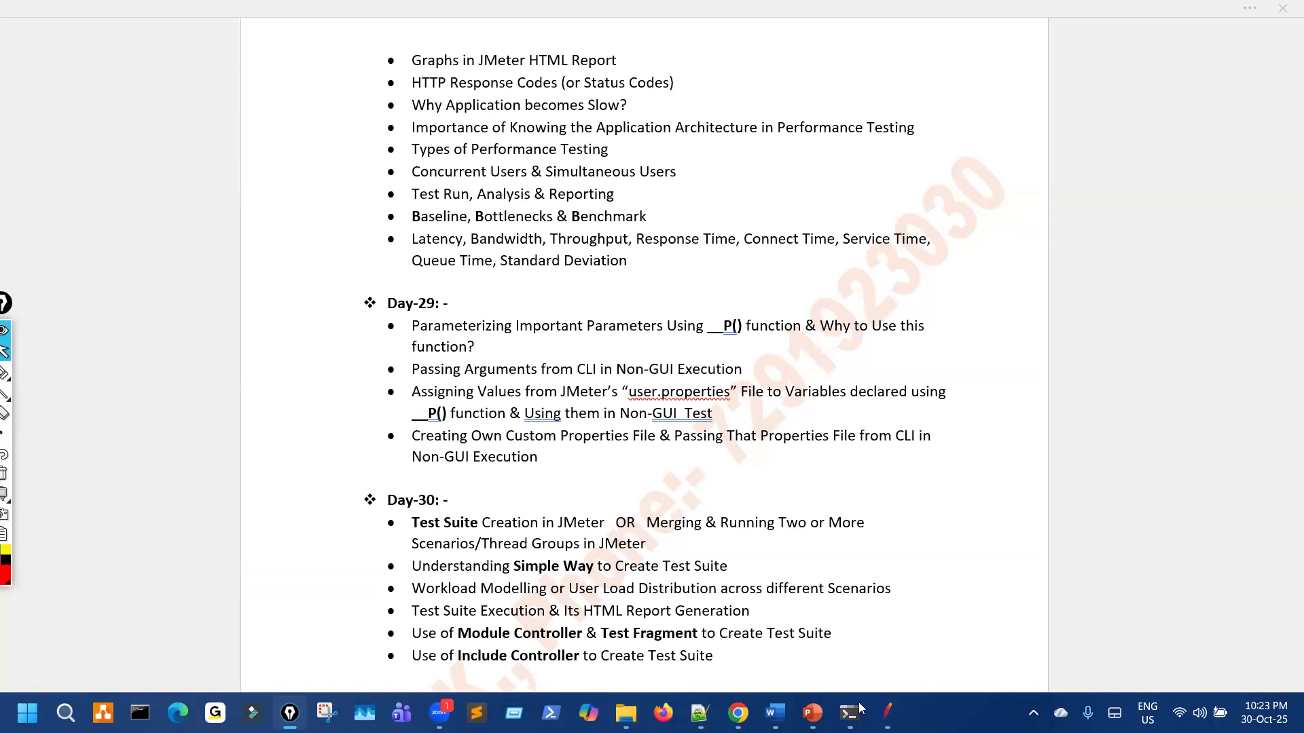
Step: Return to PowerPoint and scroll to slide 117, Test Scenarios & User Load Distribution
{"action": "key", "text": "alt+Tab"}
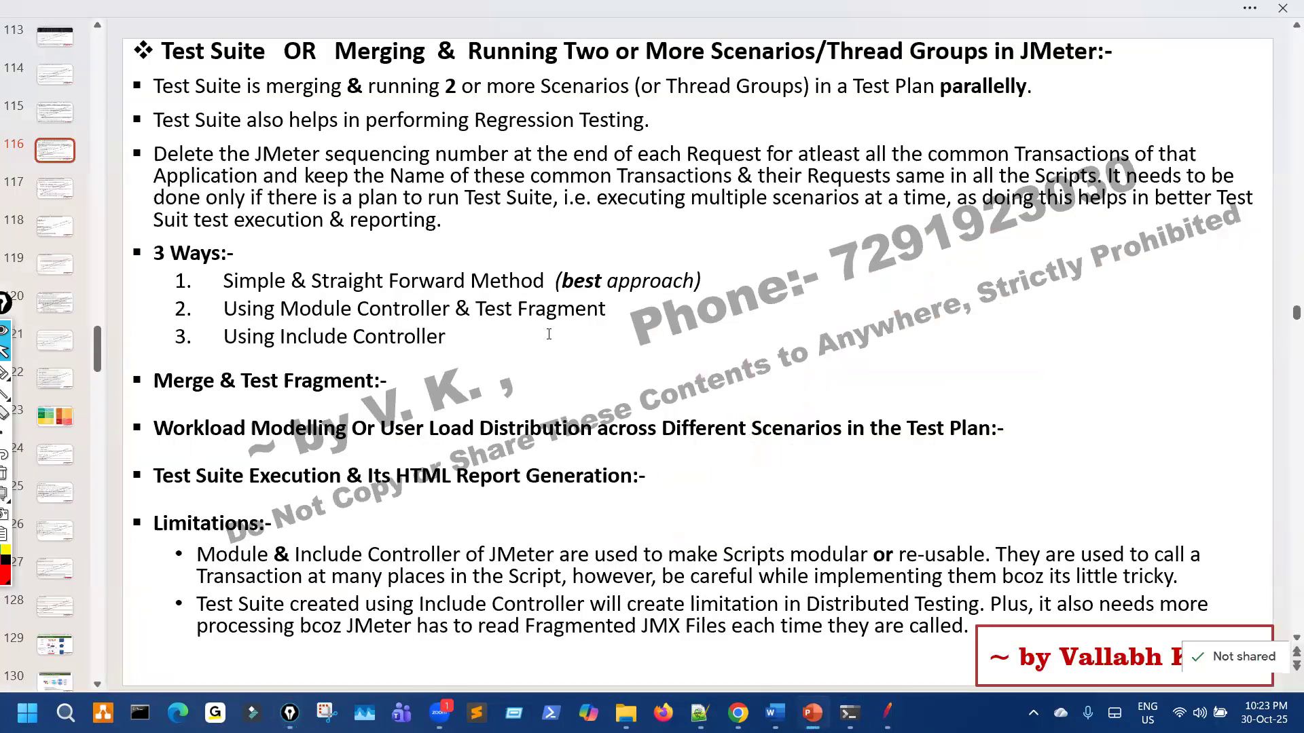
{"action": "scroll", "coordinate": [548, 334], "scroll_direction": "up", "scroll_amount": 1}
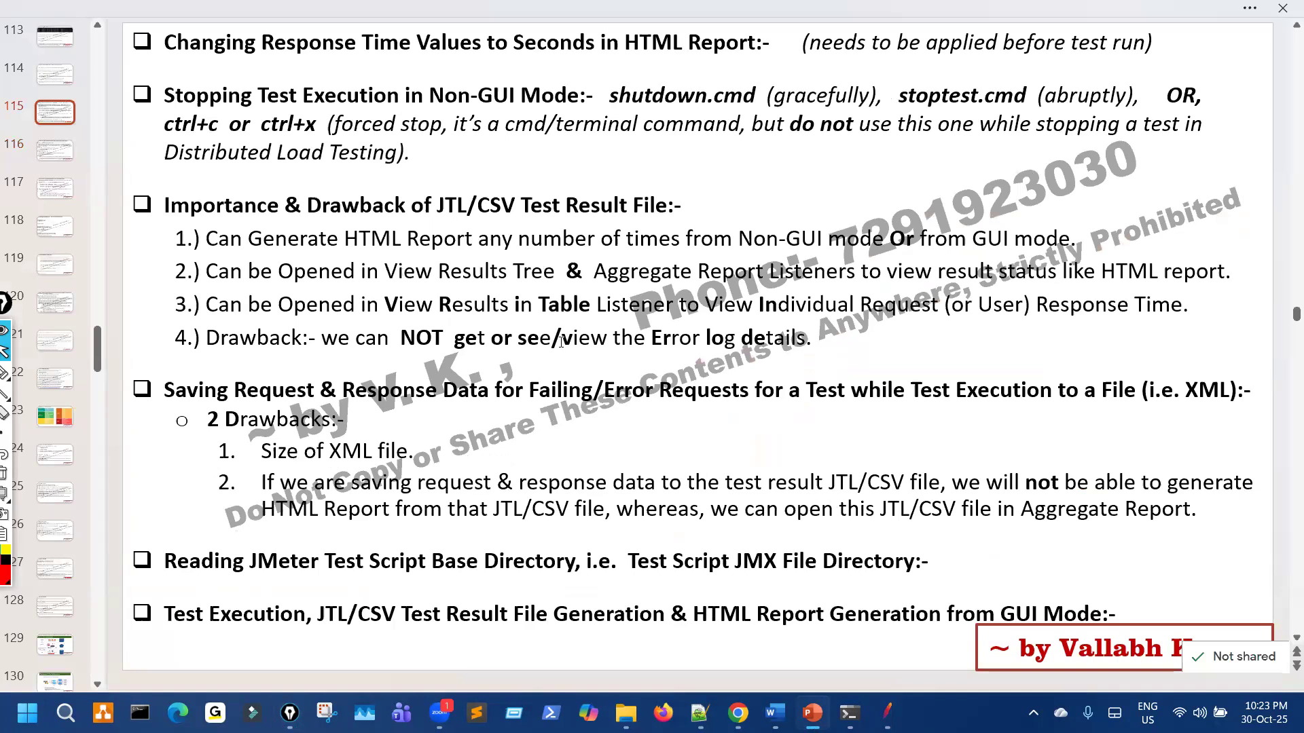
{"action": "scroll", "coordinate": [561, 341], "scroll_direction": "down", "scroll_amount": 1}
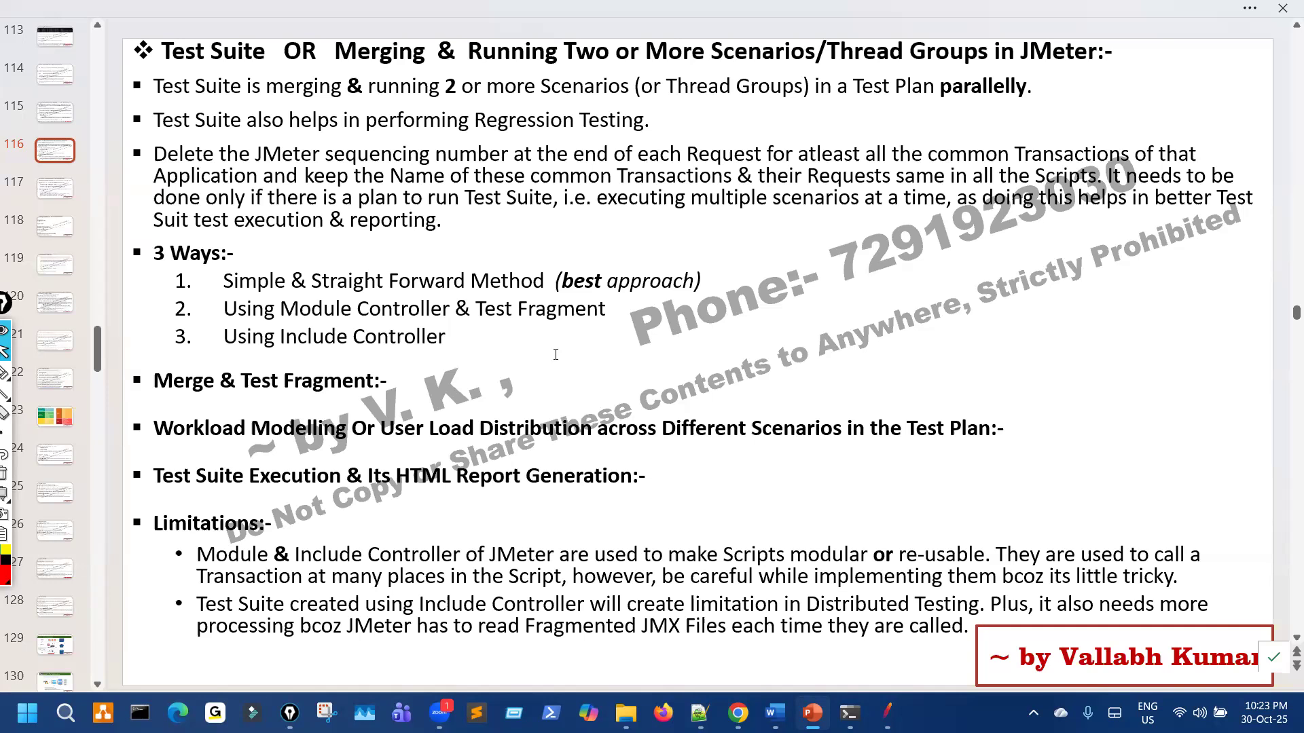
{"action": "scroll", "coordinate": [555, 354], "scroll_direction": "down", "scroll_amount": 1}
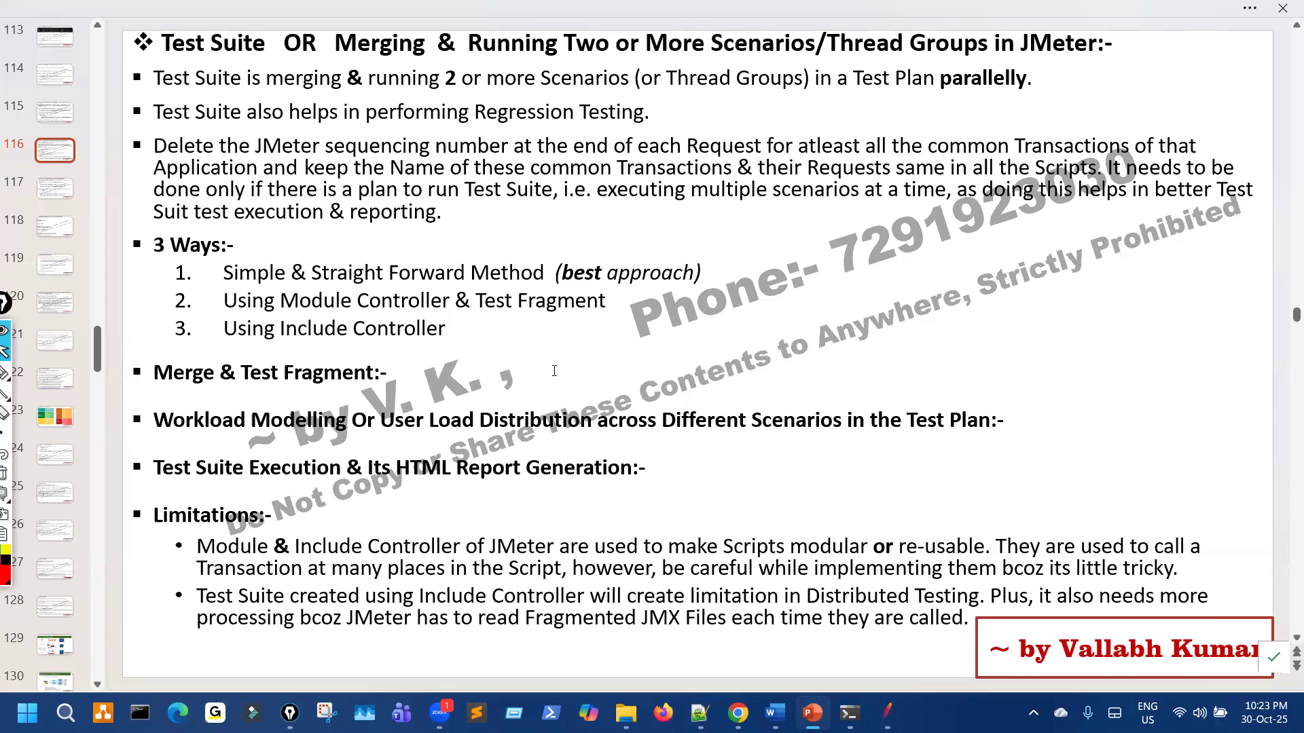
{"action": "scroll", "coordinate": [554, 370], "scroll_direction": "down", "scroll_amount": 2}
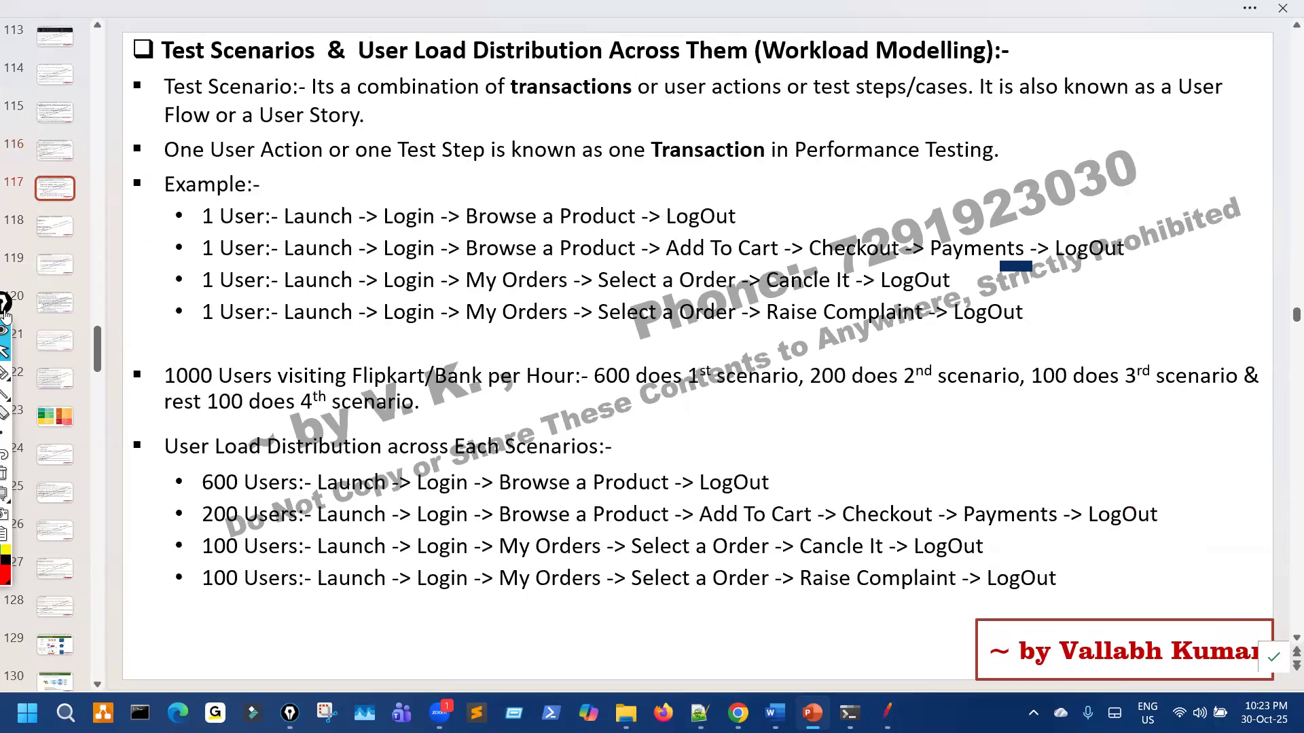
Step: Underline and tick the four example user flows in red ink, then clear the annotations
{"action": "left_click_drag", "start_coordinate": [5, 303], "coordinate": [31, 161]}
{"action": "left_click", "coordinate": [27, 231]}
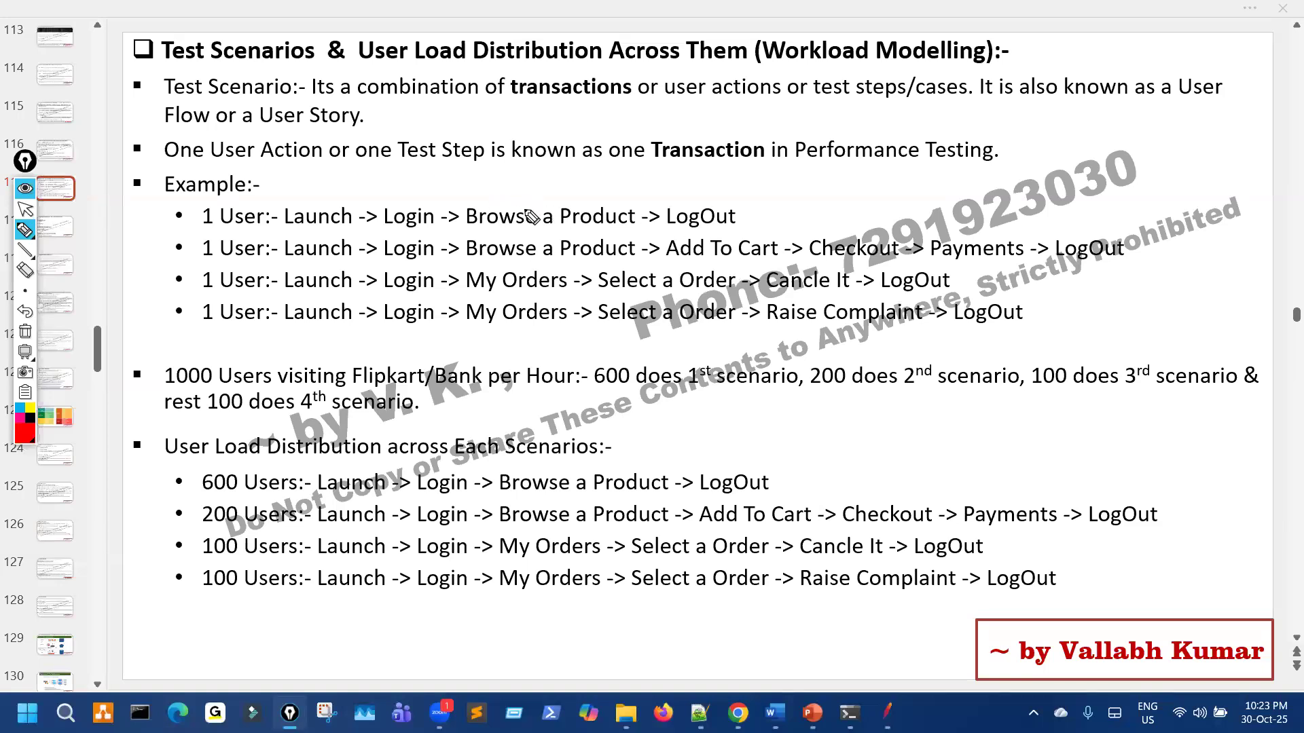
{"action": "mouse_move", "coordinate": [814, 204]}
{"action": "left_mouse_down"}
{"action": "mouse_move", "coordinate": [907, 267]}
{"action": "mouse_move", "coordinate": [888, 345]}
{"action": "left_mouse_up"}
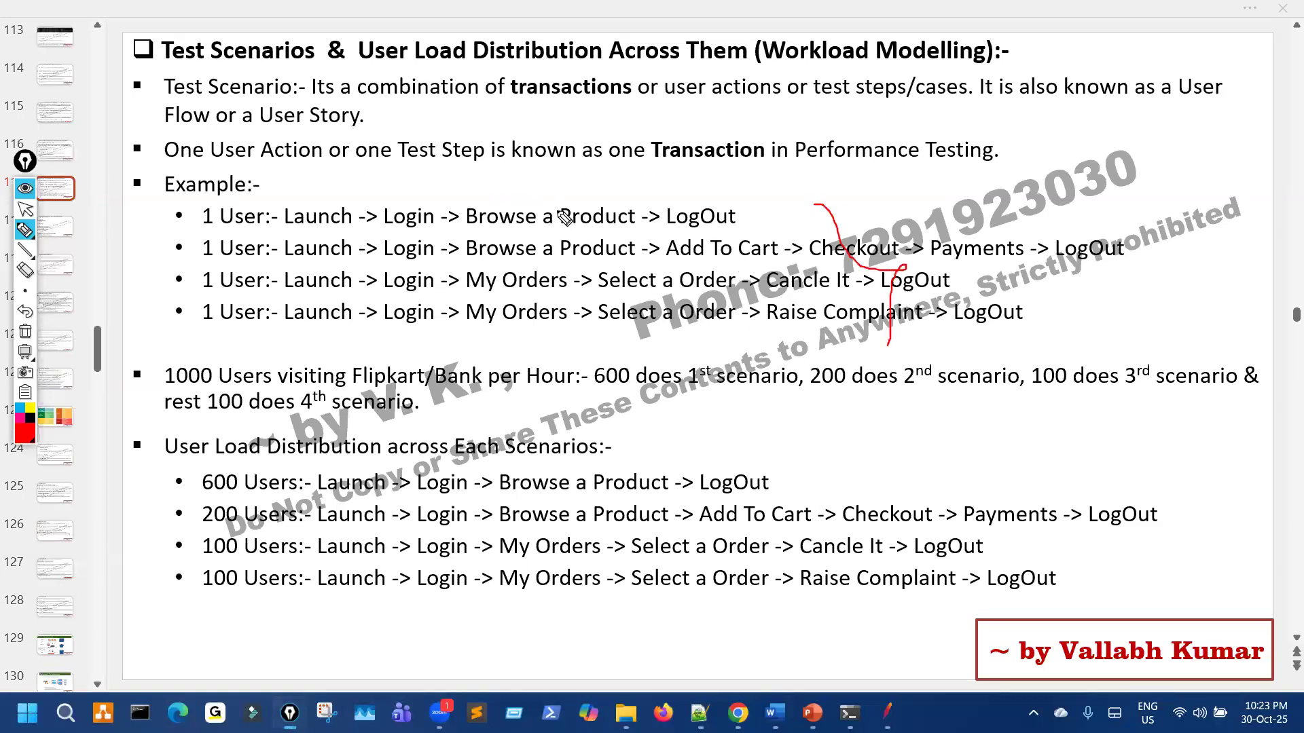
{"action": "mouse_move", "coordinate": [377, 232]}
{"action": "left_mouse_down"}
{"action": "mouse_move", "coordinate": [725, 233]}
{"action": "mouse_move", "coordinate": [740, 216]}
{"action": "mouse_move", "coordinate": [381, 197]}
{"action": "mouse_move", "coordinate": [375, 231]}
{"action": "left_mouse_up"}
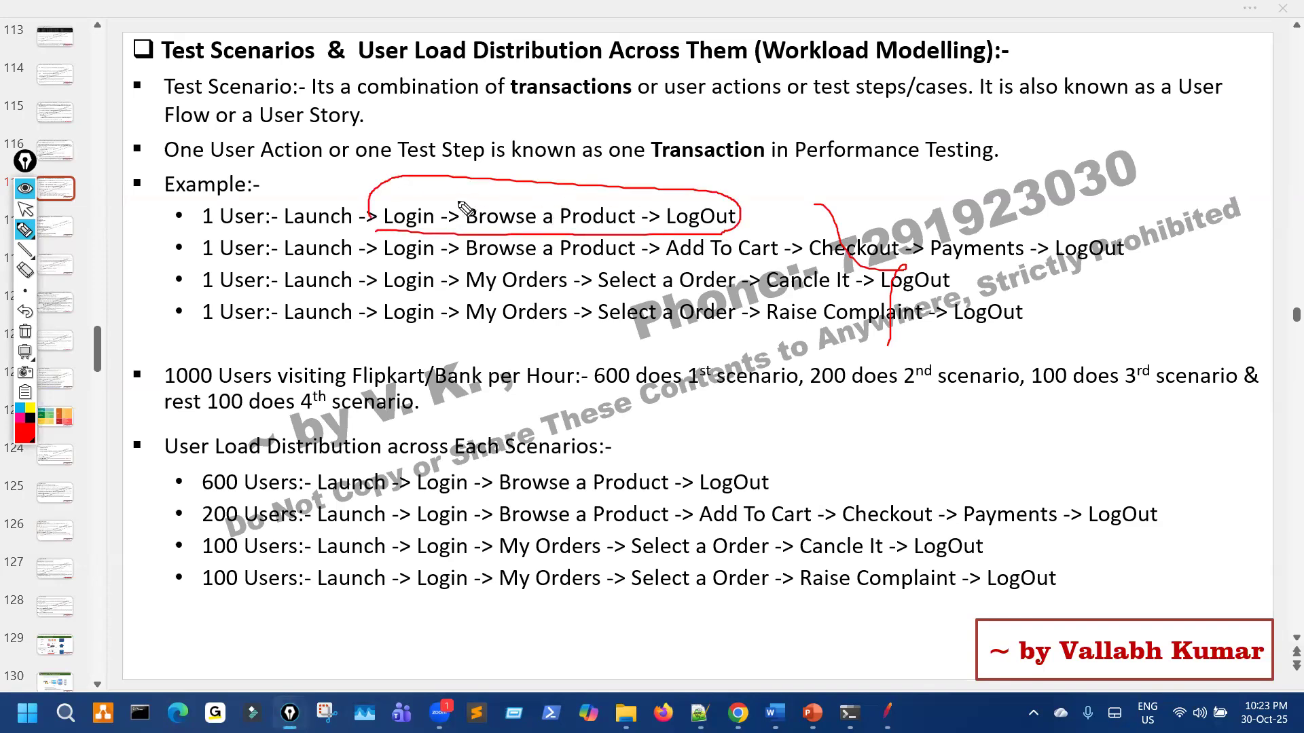
{"action": "left_click_drag", "start_coordinate": [740, 195], "coordinate": [759, 179]}
{"action": "mouse_move", "coordinate": [442, 258]}
{"action": "left_mouse_down"}
{"action": "mouse_move", "coordinate": [641, 280]}
{"action": "mouse_move", "coordinate": [1117, 252]}
{"action": "mouse_move", "coordinate": [857, 225]}
{"action": "mouse_move", "coordinate": [885, 196]}
{"action": "left_mouse_up"}
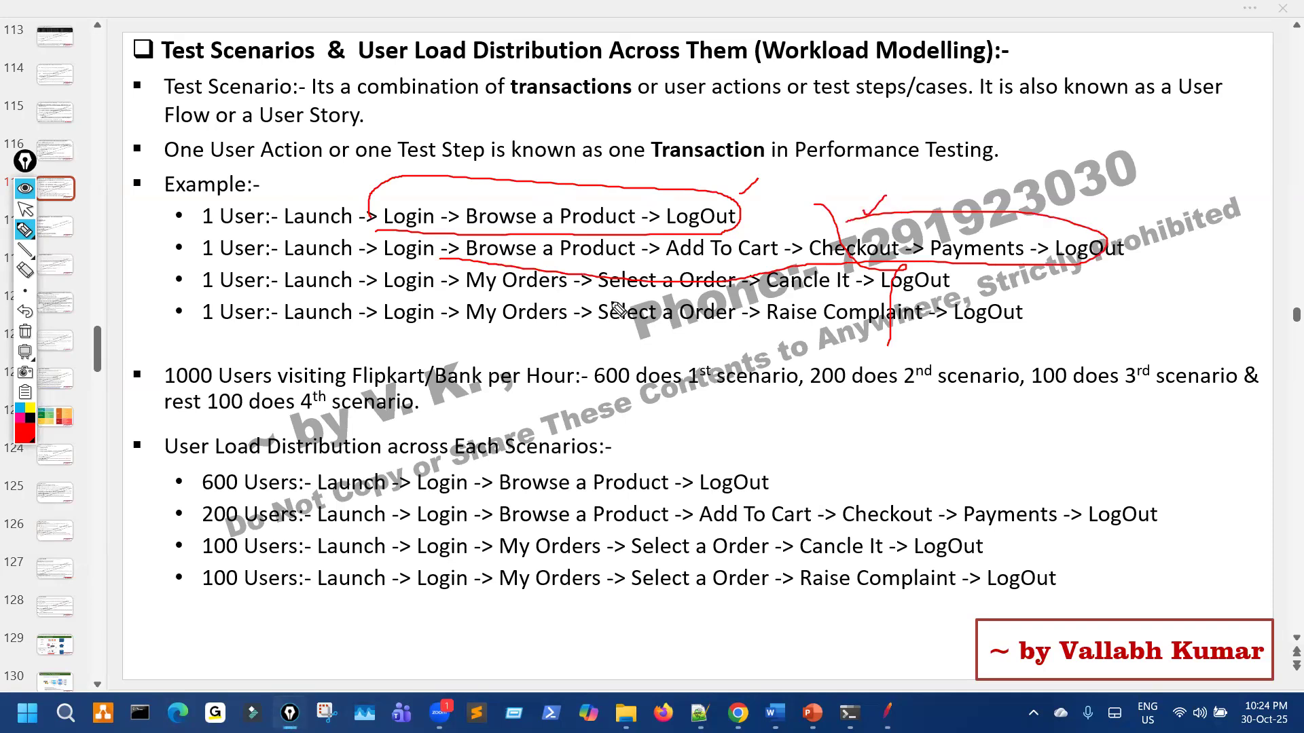
{"action": "mouse_move", "coordinate": [479, 300]}
{"action": "left_mouse_down"}
{"action": "mouse_move", "coordinate": [785, 302]}
{"action": "mouse_move", "coordinate": [829, 289]}
{"action": "left_mouse_up"}
{"action": "mouse_move", "coordinate": [582, 334]}
{"action": "left_mouse_down"}
{"action": "mouse_move", "coordinate": [872, 328]}
{"action": "mouse_move", "coordinate": [858, 311]}
{"action": "left_mouse_up"}
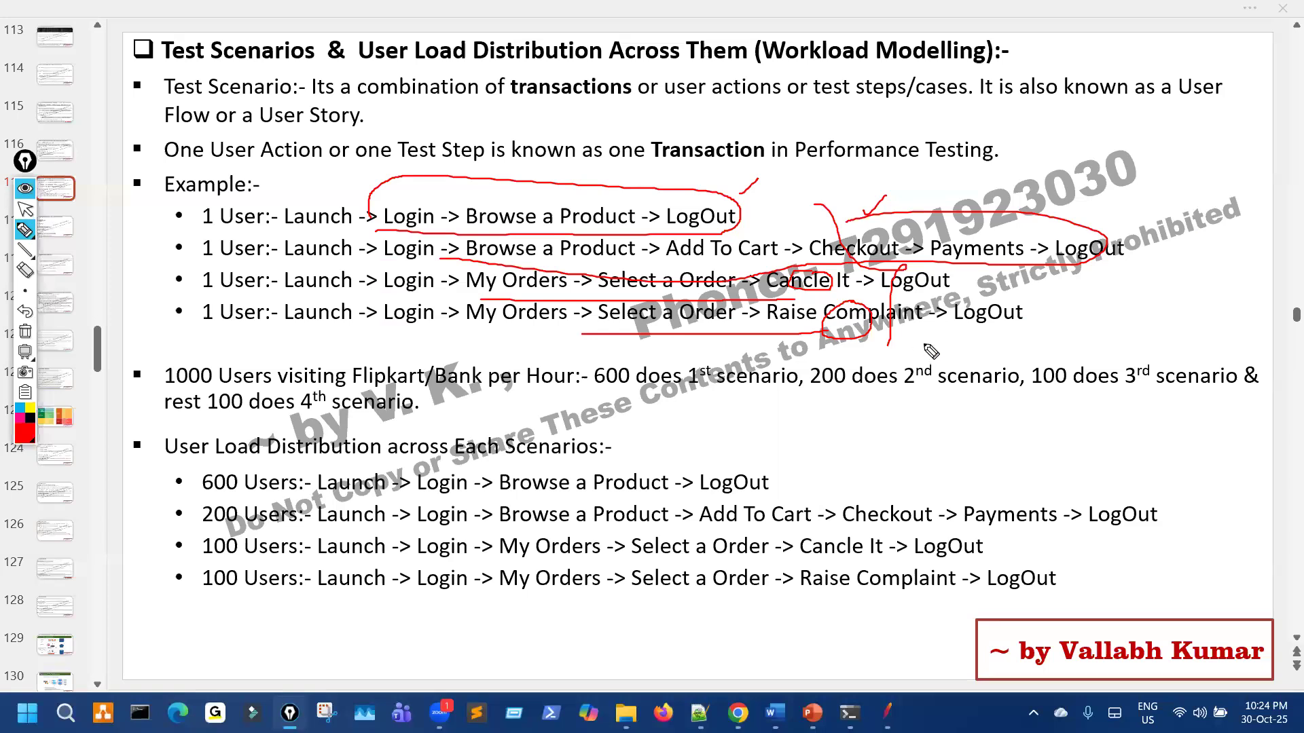
{"action": "key", "text": "ctrl+shift+7"}
{"action": "left_click_drag", "start_coordinate": [821, 347], "coordinate": [836, 342]}
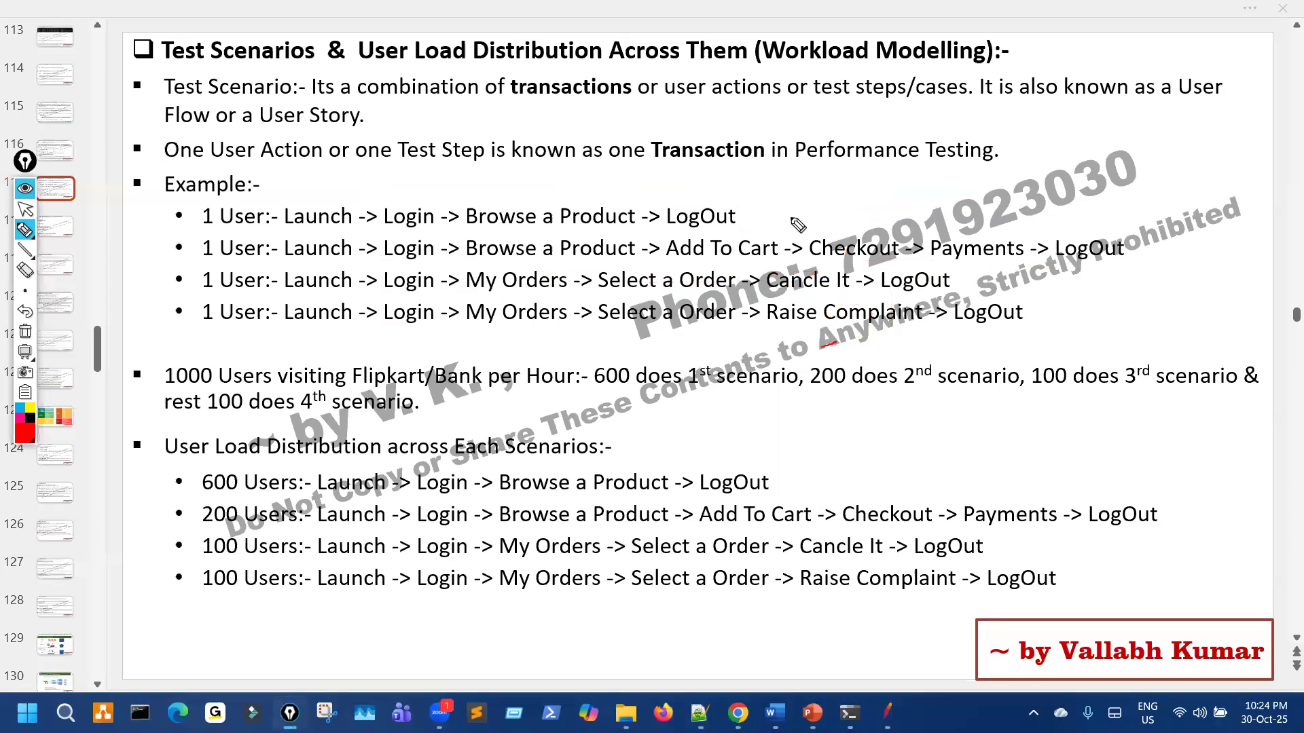
{"action": "mouse_move", "coordinate": [785, 199]}
{"action": "left_mouse_down"}
{"action": "mouse_move", "coordinate": [808, 262]}
{"action": "mouse_move", "coordinate": [806, 332]}
{"action": "left_mouse_up"}
{"action": "mouse_move", "coordinate": [161, 340]}
{"action": "left_mouse_down"}
{"action": "mouse_move", "coordinate": [130, 389]}
{"action": "mouse_move", "coordinate": [206, 354]}
{"action": "left_mouse_up"}
{"action": "left_click_drag", "start_coordinate": [584, 350], "coordinate": [645, 372]}
{"action": "left_click_drag", "start_coordinate": [690, 501], "coordinate": [251, 504]}
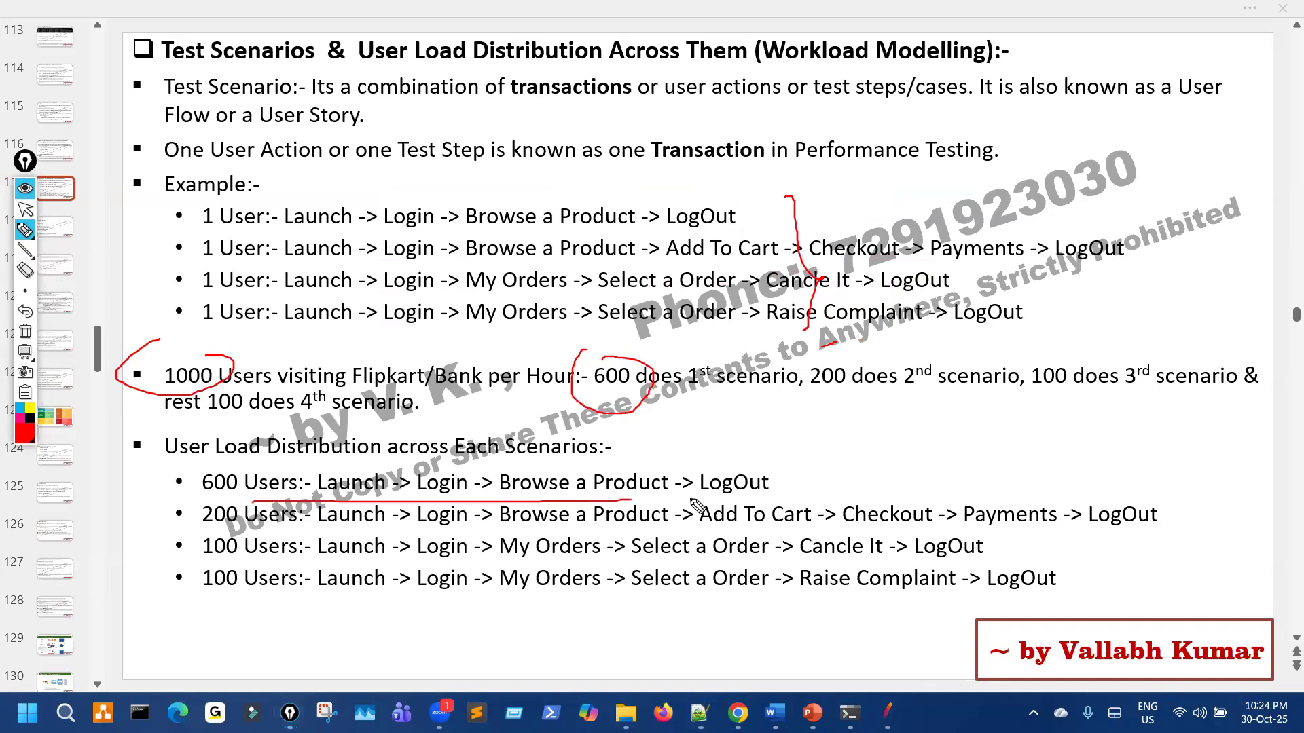
{"action": "left_click_drag", "start_coordinate": [818, 402], "coordinate": [889, 394]}
{"action": "left_click_drag", "start_coordinate": [477, 529], "coordinate": [890, 527]}
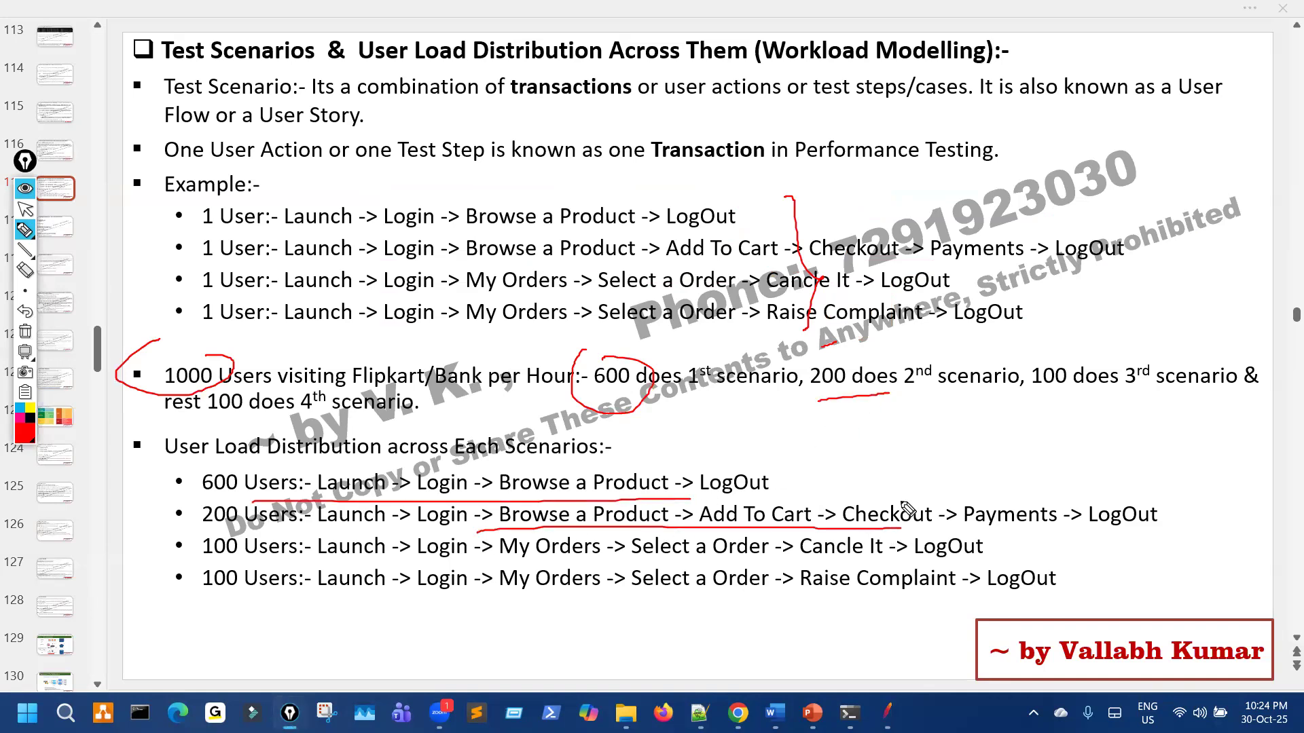
{"action": "left_click", "coordinate": [1027, 397]}
{"action": "left_click_drag", "start_coordinate": [597, 562], "coordinate": [834, 557]}
{"action": "left_click_drag", "start_coordinate": [269, 423], "coordinate": [377, 421]}
{"action": "left_click", "coordinate": [727, 606]}
{"action": "left_click_drag", "start_coordinate": [1045, 496], "coordinate": [1102, 606]}
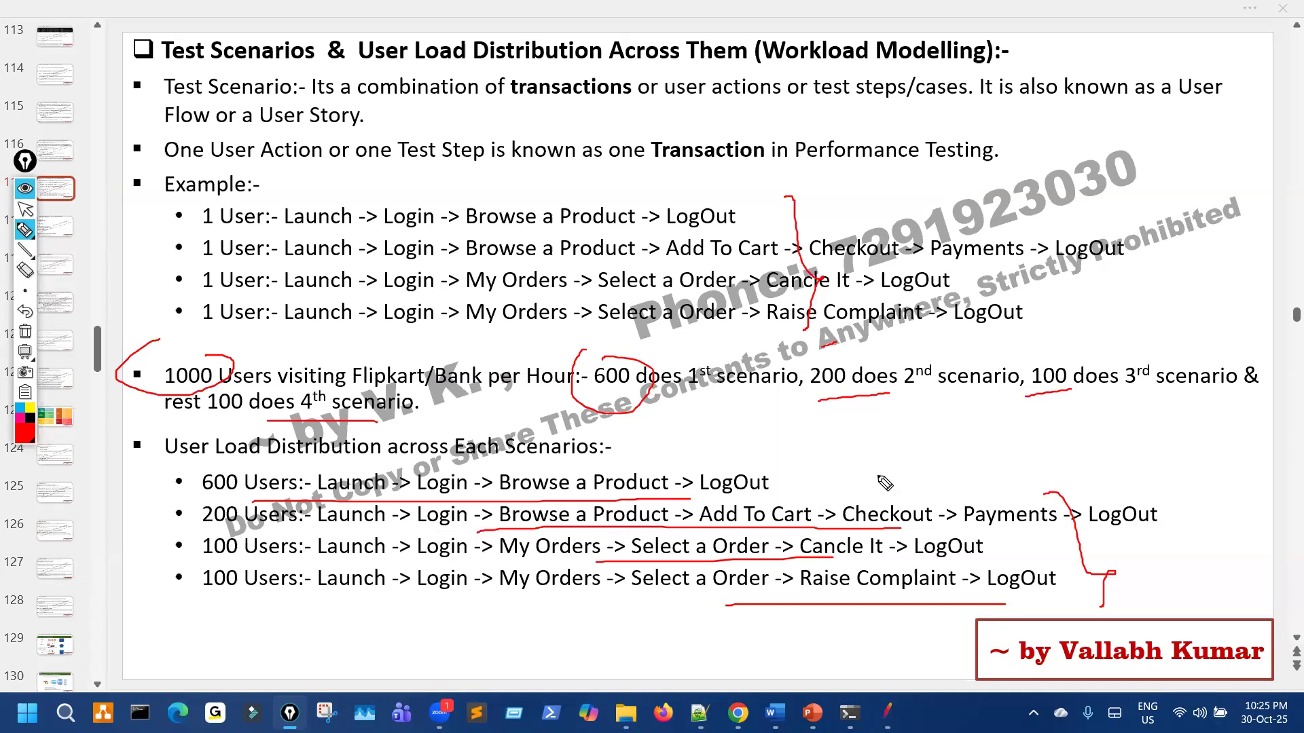
{"action": "left_click", "coordinate": [690, 202]}
{"action": "mouse_move", "coordinate": [689, 202]}
{"action": "left_mouse_down"}
{"action": "mouse_move", "coordinate": [669, 309]}
{"action": "mouse_move", "coordinate": [818, 292]}
{"action": "mouse_move", "coordinate": [742, 241]}
{"action": "left_mouse_up"}
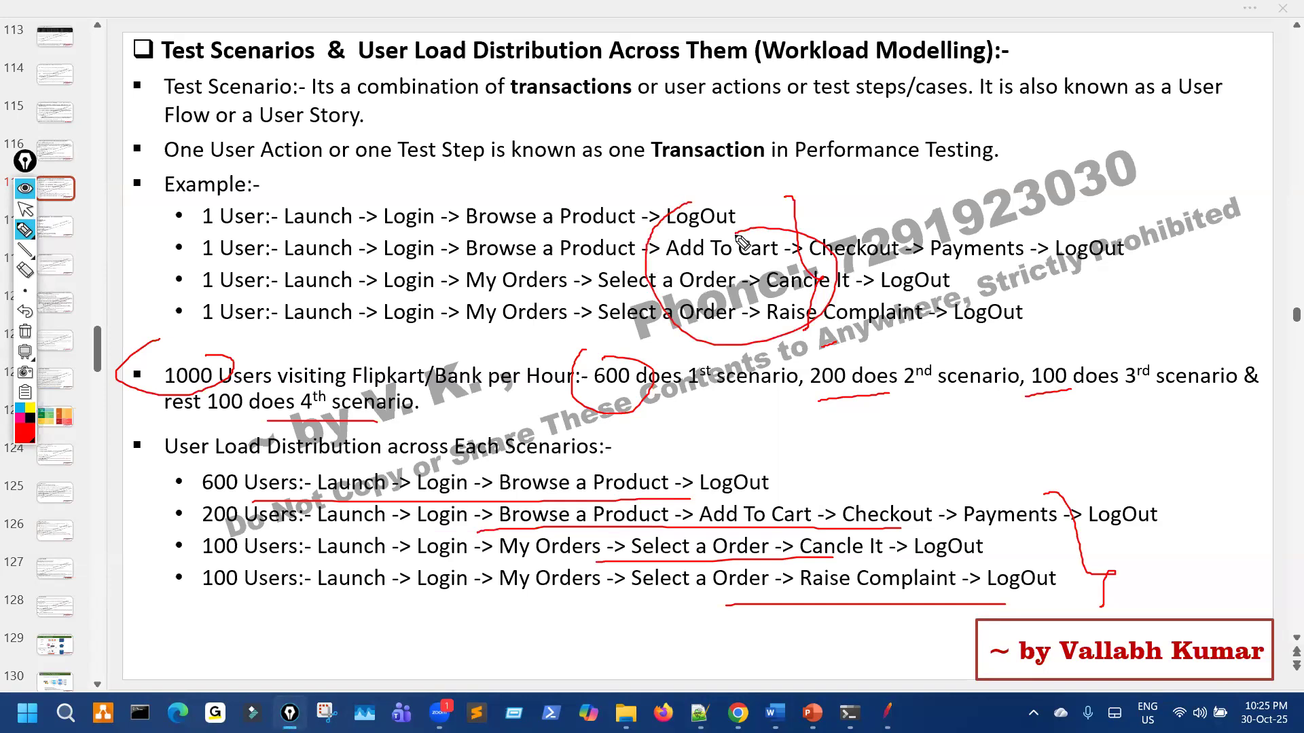
{"action": "mouse_move", "coordinate": [1015, 75]}
{"action": "left_mouse_down"}
{"action": "mouse_move", "coordinate": [1029, 84]}
{"action": "mouse_move", "coordinate": [1045, 63]}
{"action": "left_mouse_up"}
{"action": "mouse_move", "coordinate": [1071, 57]}
{"action": "left_mouse_down"}
{"action": "mouse_move", "coordinate": [1074, 80]}
{"action": "mouse_move", "coordinate": [1092, 62]}
{"action": "left_mouse_up"}
{"action": "mouse_move", "coordinate": [1039, 163]}
{"action": "left_mouse_down"}
{"action": "mouse_move", "coordinate": [1124, 143]}
{"action": "mouse_move", "coordinate": [1167, 166]}
{"action": "left_mouse_up"}
{"action": "left_click_drag", "start_coordinate": [1154, 33], "coordinate": [1257, 102]}
{"action": "left_click_drag", "start_coordinate": [1257, 102], "coordinate": [1199, 204]}
{"action": "mouse_move", "coordinate": [551, 208]}
{"action": "left_mouse_down"}
{"action": "mouse_move", "coordinate": [537, 224]}
{"action": "mouse_move", "coordinate": [605, 209]}
{"action": "left_mouse_up"}
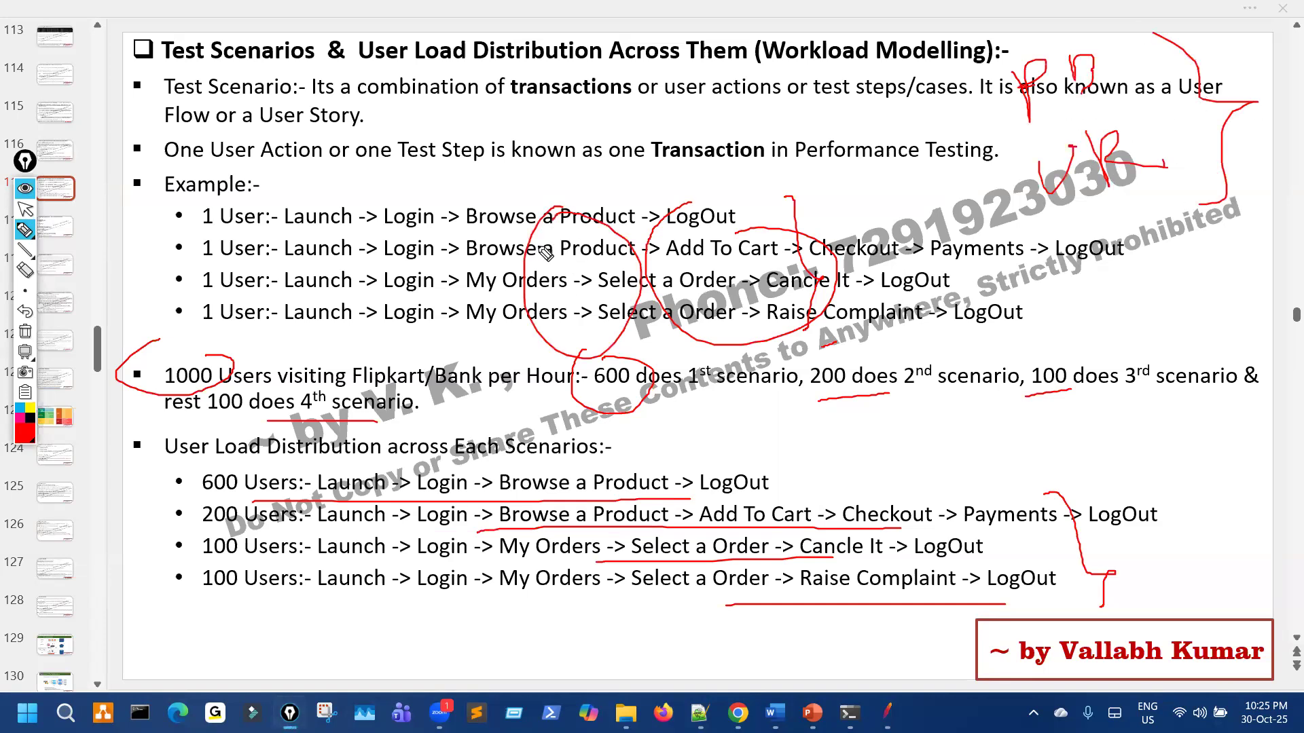
{"action": "mouse_move", "coordinate": [879, 329]}
{"action": "left_mouse_down"}
{"action": "mouse_move", "coordinate": [1002, 401]}
{"action": "mouse_move", "coordinate": [1015, 460]}
{"action": "mouse_move", "coordinate": [1071, 469]}
{"action": "mouse_move", "coordinate": [1114, 432]}
{"action": "mouse_move", "coordinate": [1128, 467]}
{"action": "mouse_move", "coordinate": [1163, 411]}
{"action": "left_mouse_up"}
{"action": "left_click", "coordinate": [1064, 433]}
{"action": "left_click_drag", "start_coordinate": [1128, 487], "coordinate": [1180, 459]}
{"action": "mouse_move", "coordinate": [1162, 468]}
{"action": "left_mouse_down"}
{"action": "mouse_move", "coordinate": [1168, 495]}
{"action": "mouse_move", "coordinate": [1220, 475]}
{"action": "left_mouse_up"}
{"action": "left_click_drag", "start_coordinate": [1185, 432], "coordinate": [1187, 435]}
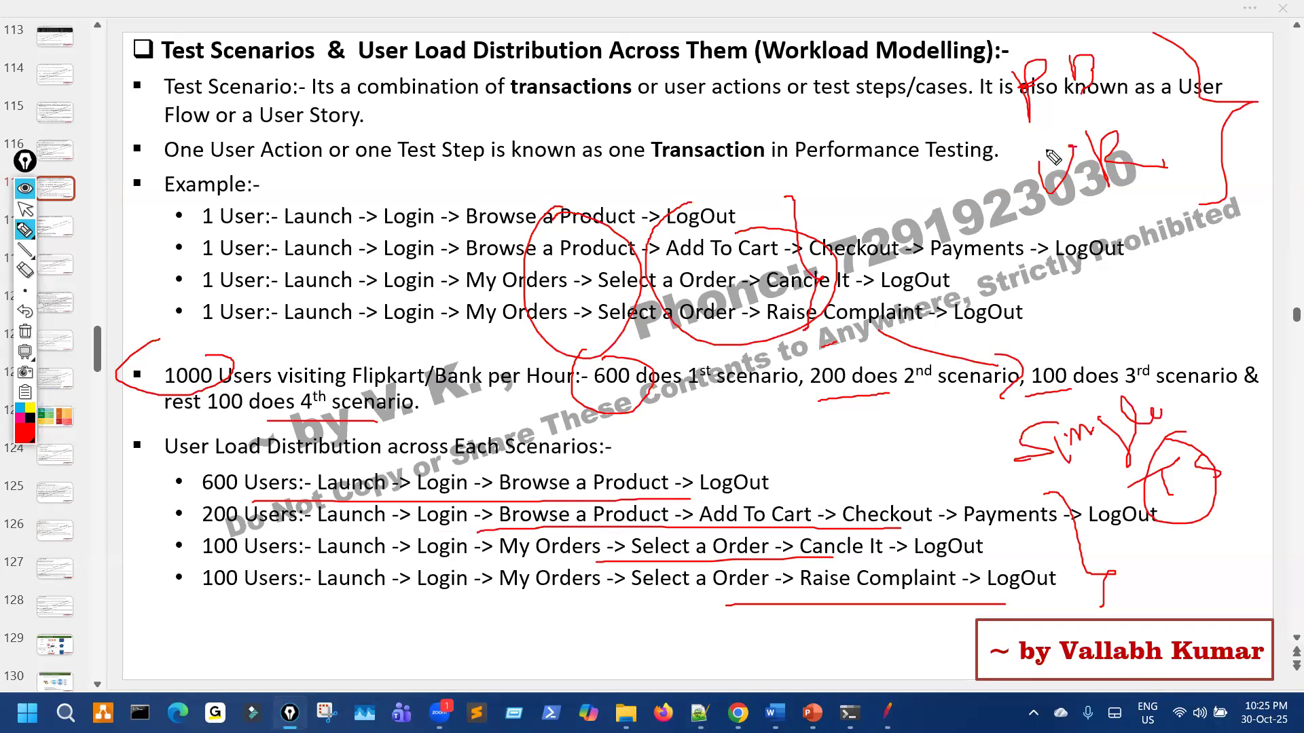
{"action": "mouse_move", "coordinate": [164, 378]}
{"action": "left_mouse_down"}
{"action": "mouse_move", "coordinate": [155, 429]}
{"action": "mouse_move", "coordinate": [222, 420]}
{"action": "left_mouse_up"}
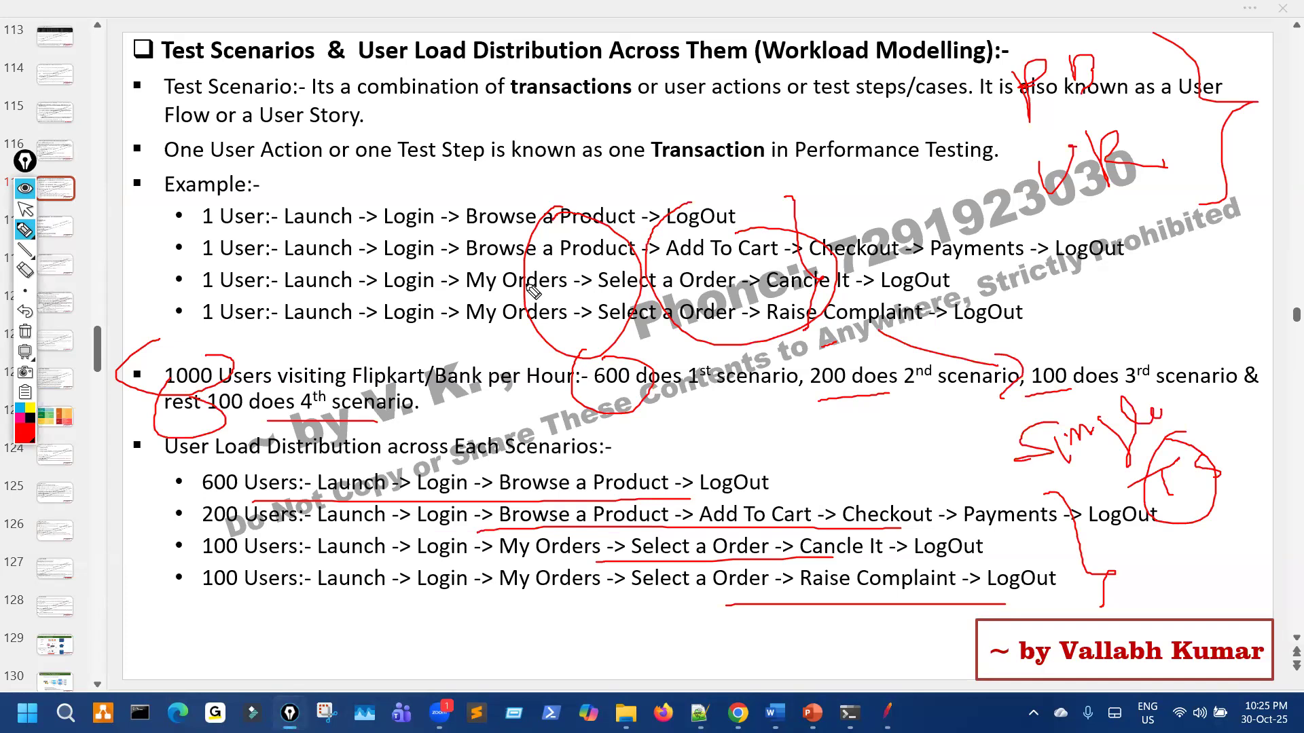
{"action": "mouse_move", "coordinate": [620, 216]}
{"action": "left_mouse_down"}
{"action": "mouse_move", "coordinate": [562, 315]}
{"action": "mouse_move", "coordinate": [669, 353]}
{"action": "mouse_move", "coordinate": [686, 225]}
{"action": "left_mouse_up"}
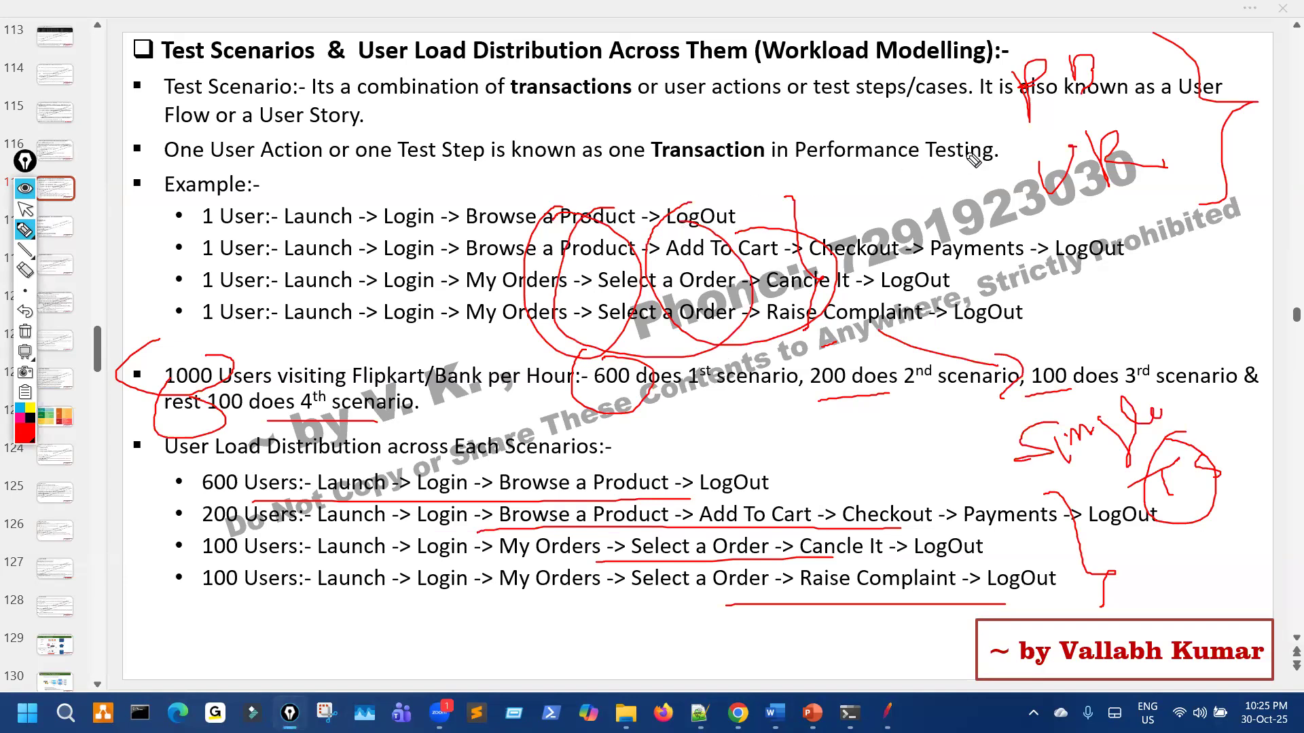
{"action": "left_click_drag", "start_coordinate": [965, 107], "coordinate": [887, 121]}
{"action": "left_click_drag", "start_coordinate": [942, 200], "coordinate": [966, 192]}
{"action": "left_click_drag", "start_coordinate": [1005, 61], "coordinate": [1032, 129]}
{"action": "left_click_drag", "start_coordinate": [1107, 61], "coordinate": [1101, 63]}
{"action": "mouse_move", "coordinate": [1104, 122]}
{"action": "left_mouse_down"}
{"action": "mouse_move", "coordinate": [1139, 163]}
{"action": "mouse_move", "coordinate": [1087, 171]}
{"action": "left_mouse_up"}
{"action": "mouse_move", "coordinate": [529, 231]}
{"action": "left_mouse_down"}
{"action": "mouse_move", "coordinate": [474, 313]}
{"action": "mouse_move", "coordinate": [468, 275]}
{"action": "mouse_move", "coordinate": [497, 266]}
{"action": "left_mouse_up"}
{"action": "key", "text": "ctrl+shift+7"}
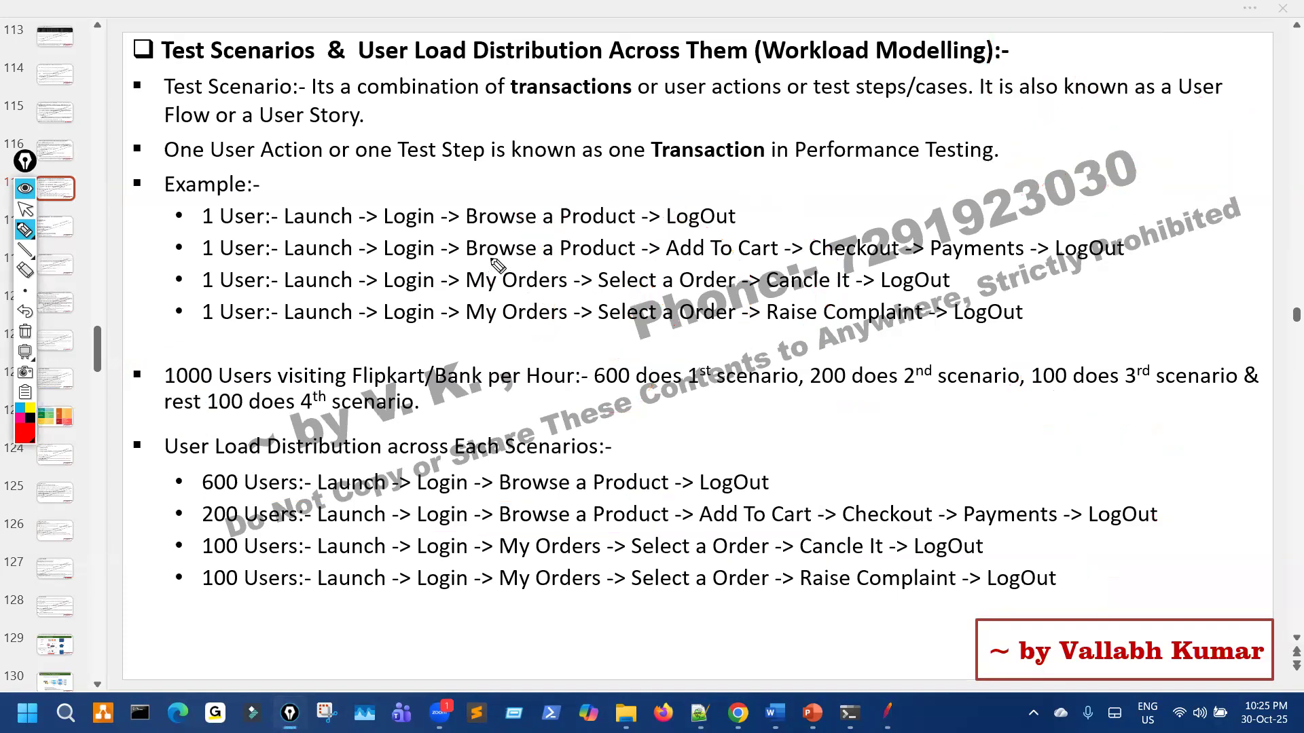
Step: Sketch red strokes through the example flows, clear them, and go back to slide 116
{"action": "key", "text": "ctrl+shift+1"}
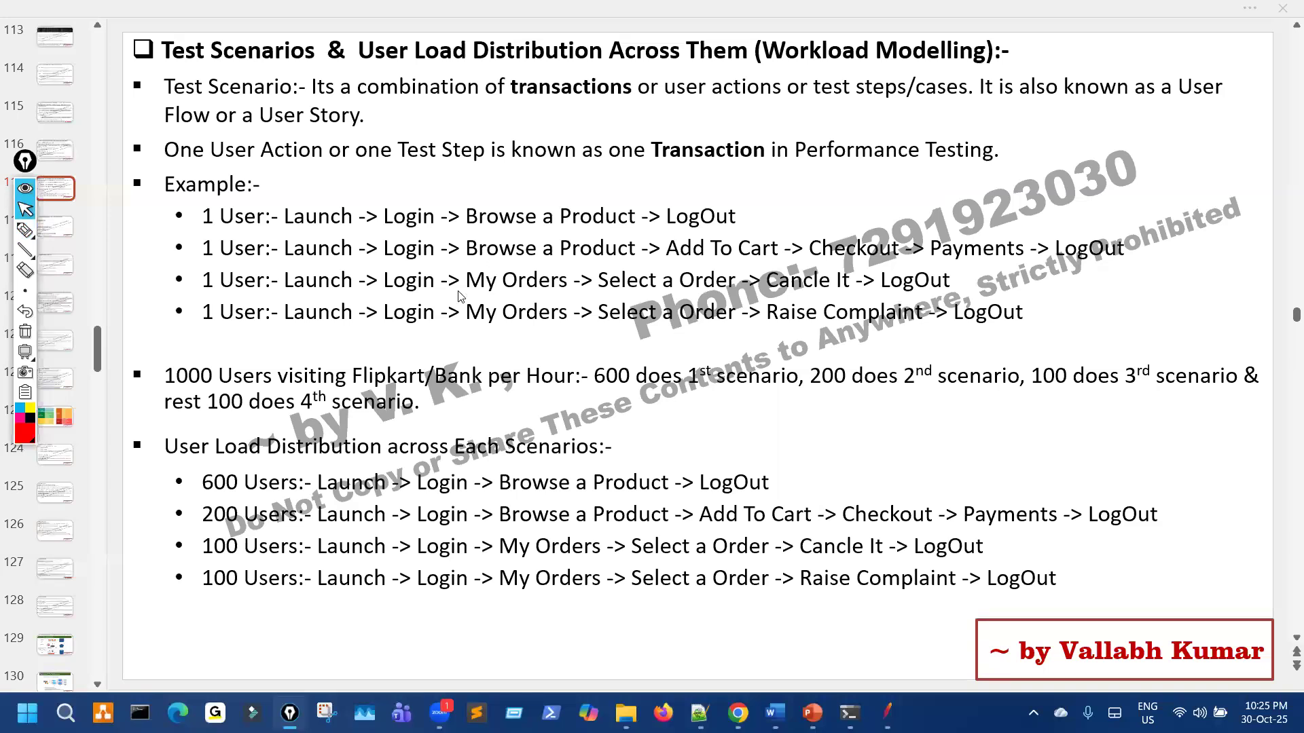
{"action": "key", "text": "ctrl+shift+2"}
{"action": "left_click_drag", "start_coordinate": [454, 199], "coordinate": [442, 341]}
{"action": "mouse_move", "coordinate": [445, 489]}
{"action": "left_mouse_down"}
{"action": "mouse_move", "coordinate": [440, 583]}
{"action": "mouse_move", "coordinate": [473, 569]}
{"action": "left_mouse_up"}
{"action": "key", "text": "ctrl+shift+7"}
{"action": "key", "text": "ctrl+shift+1"}
{"action": "left_click_drag", "start_coordinate": [22, 167], "coordinate": [1, 325]}
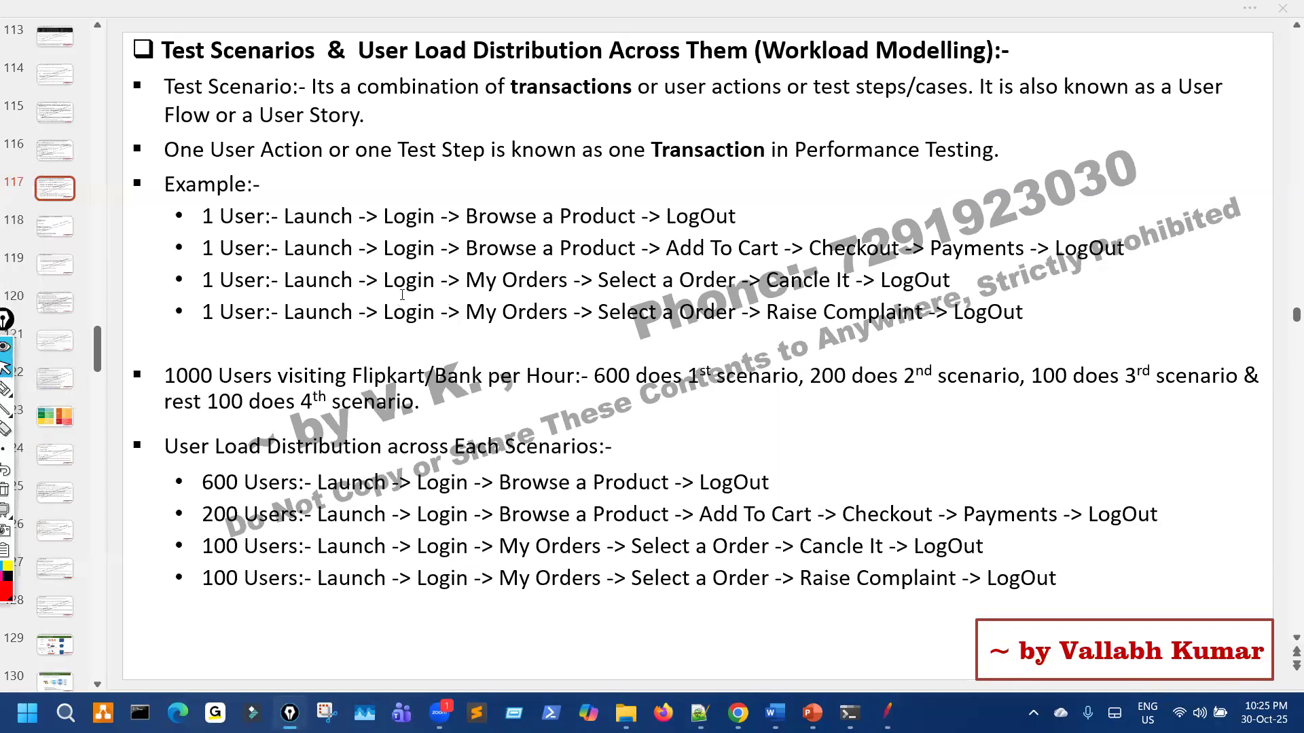
{"action": "key", "text": "Page_Up"}
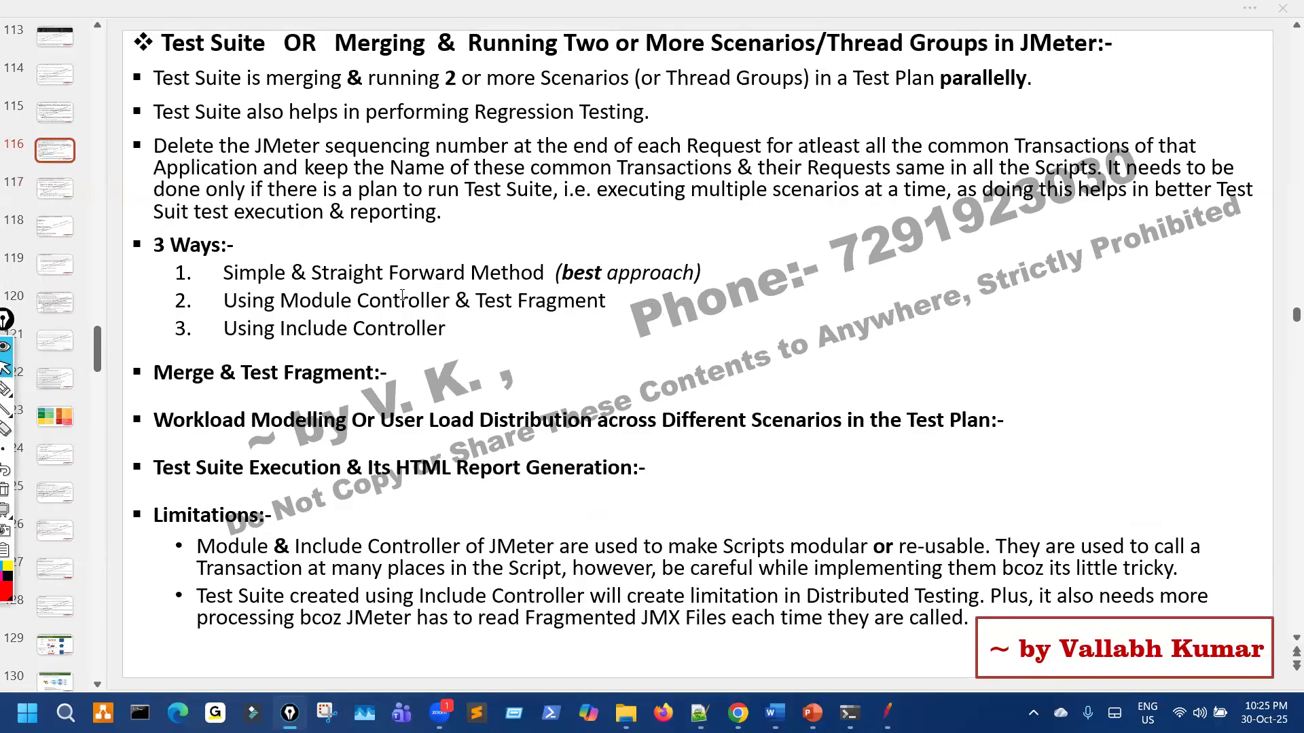
Step: Mark 'merging & running', 'parallelly', 'Regression Testing' and the sequencing-number bullet in red ink
{"action": "key", "text": "ctrl+shift+2"}
{"action": "left_click_drag", "start_coordinate": [249, 96], "coordinate": [406, 103]}
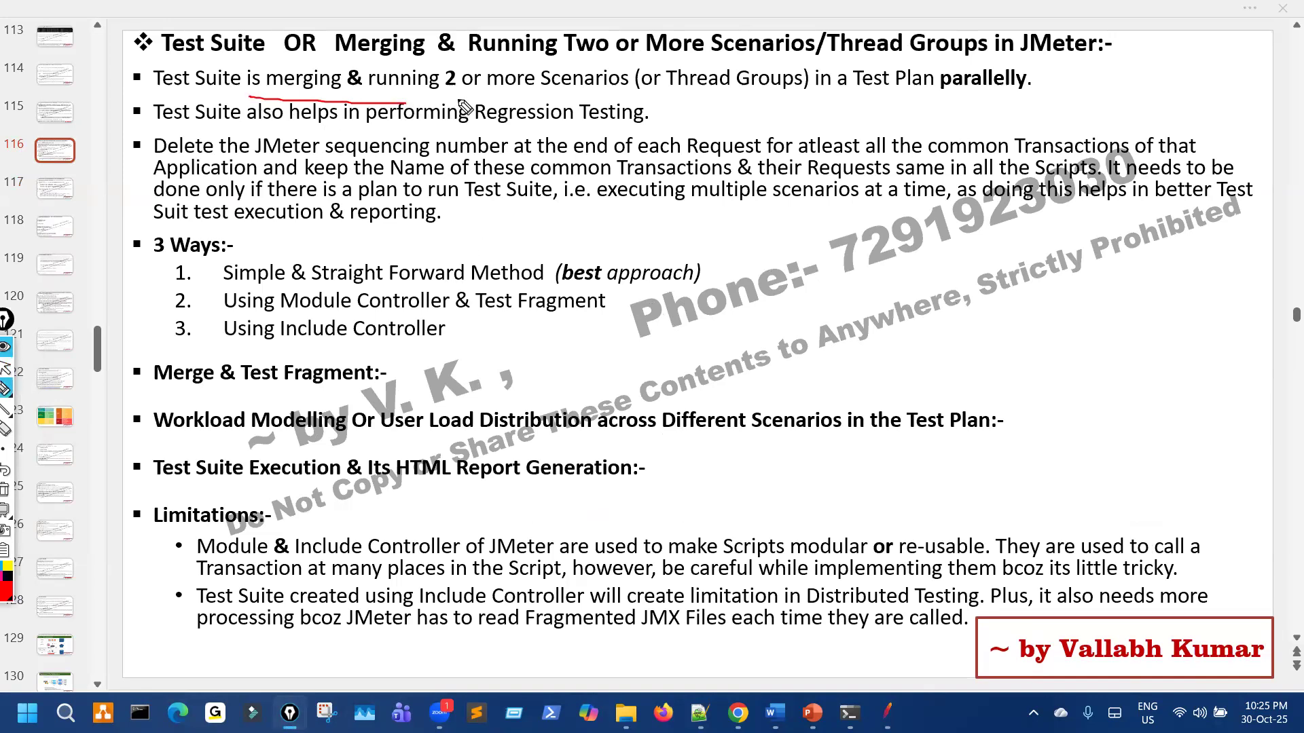
{"action": "mouse_move", "coordinate": [518, 52]}
{"action": "left_mouse_down"}
{"action": "mouse_move", "coordinate": [628, 94]}
{"action": "mouse_move", "coordinate": [703, 68]}
{"action": "mouse_move", "coordinate": [795, 109]}
{"action": "left_mouse_up"}
{"action": "mouse_move", "coordinate": [984, 54]}
{"action": "left_mouse_down"}
{"action": "mouse_move", "coordinate": [907, 85]}
{"action": "mouse_move", "coordinate": [1063, 83]}
{"action": "mouse_move", "coordinate": [1137, 66]}
{"action": "left_mouse_up"}
{"action": "left_click_drag", "start_coordinate": [1108, 59], "coordinate": [1146, 67]}
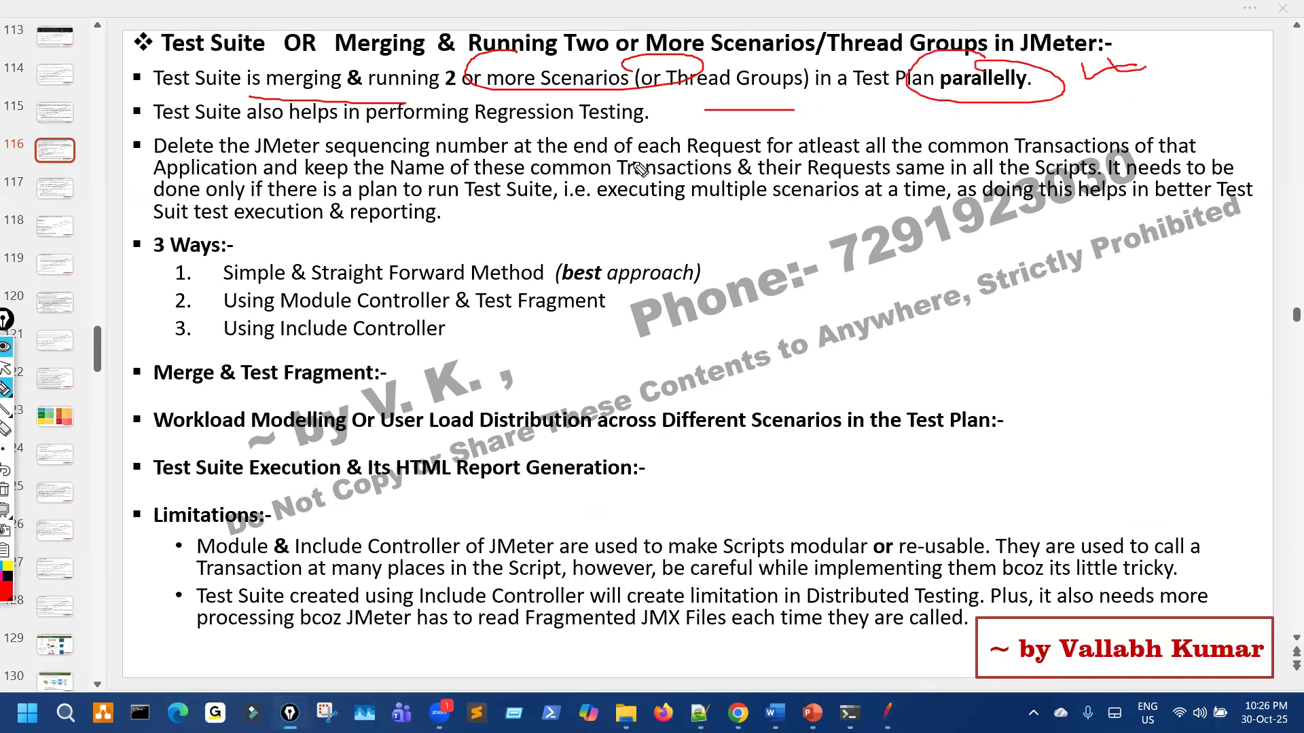
{"action": "left_click_drag", "start_coordinate": [516, 133], "coordinate": [657, 130]}
{"action": "mouse_move", "coordinate": [140, 142]}
{"action": "left_mouse_down"}
{"action": "mouse_move", "coordinate": [168, 126]}
{"action": "mouse_move", "coordinate": [124, 189]}
{"action": "left_mouse_up"}
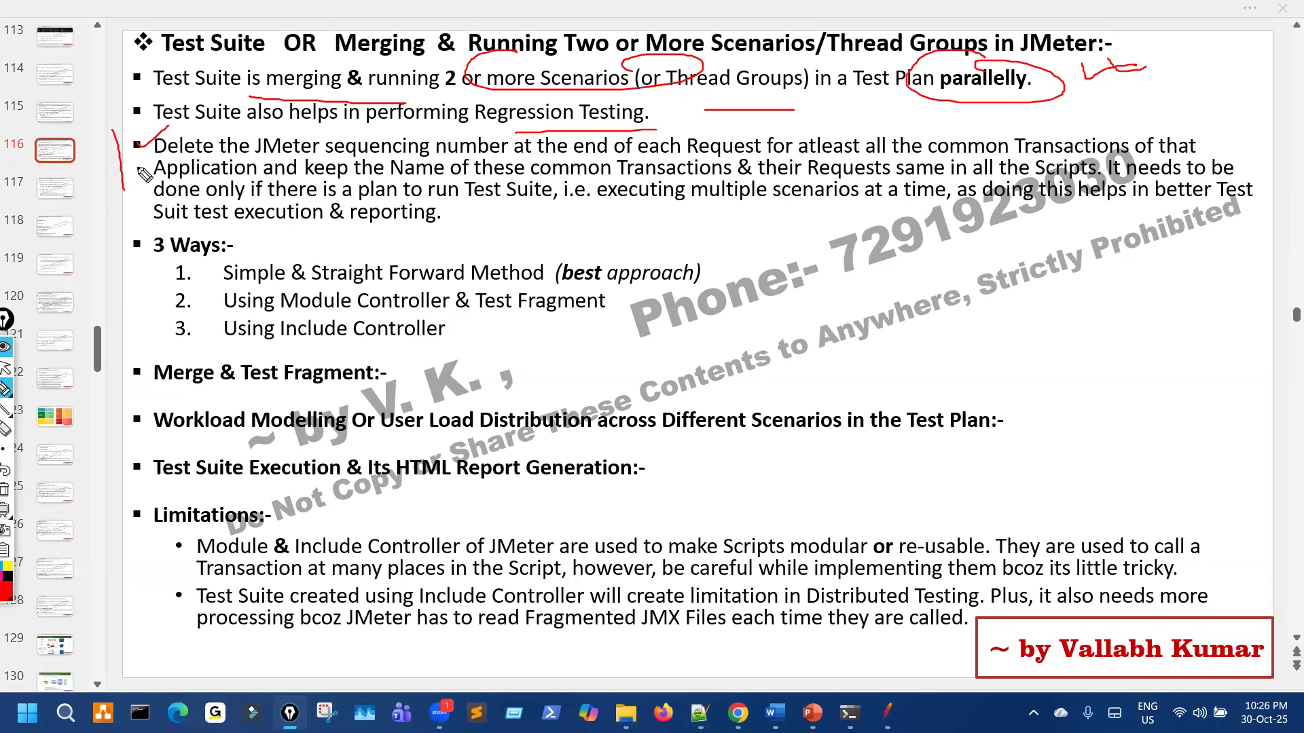
{"action": "left_click_drag", "start_coordinate": [101, 147], "coordinate": [127, 142]}
{"action": "left_click_drag", "start_coordinate": [324, 156], "coordinate": [699, 154]}
{"action": "mouse_move", "coordinate": [906, 124]}
{"action": "left_mouse_down"}
{"action": "mouse_move", "coordinate": [836, 150]}
{"action": "mouse_move", "coordinate": [993, 155]}
{"action": "left_mouse_up"}
Step: Mark the common Transactions, 'only if there is a plan', 'multiple scenarios at a time' and 'execution & reporting' phrases
{"action": "left_click_drag", "start_coordinate": [1113, 147], "coordinate": [1189, 148]}
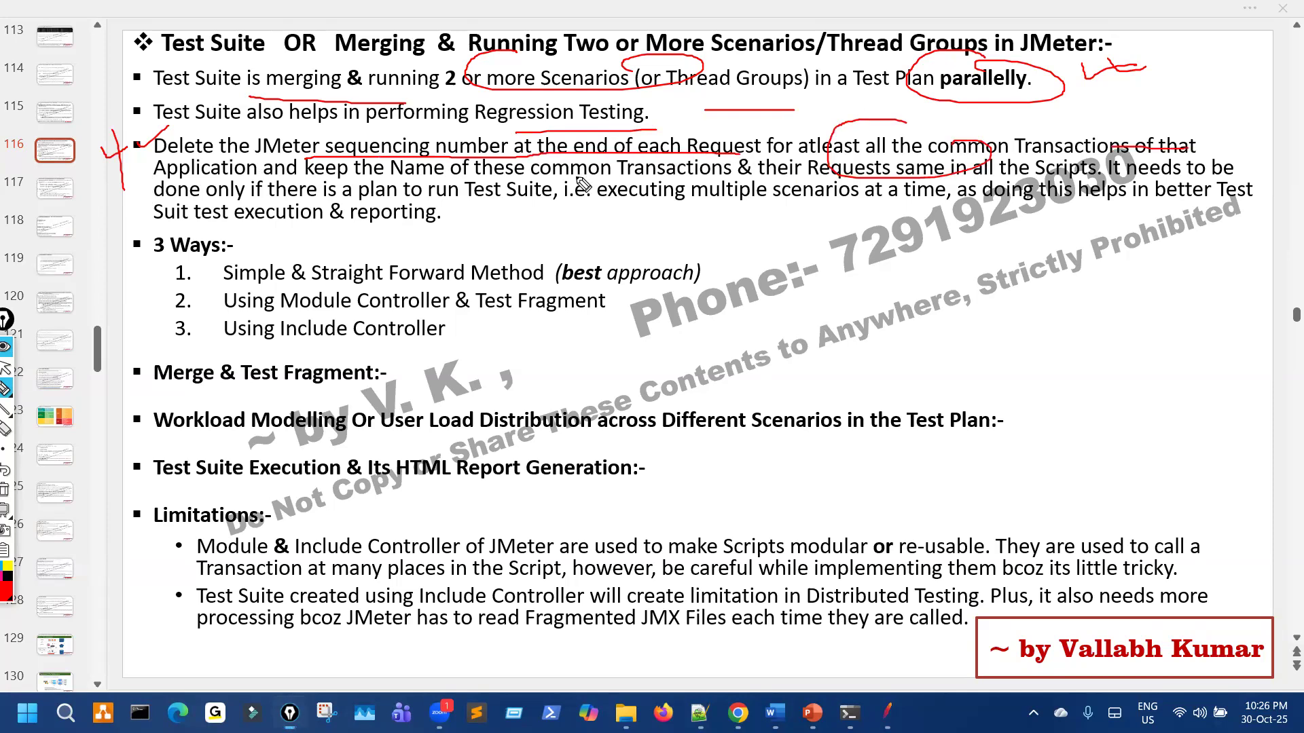
{"action": "left_click_drag", "start_coordinate": [197, 181], "coordinate": [261, 178]}
{"action": "mouse_move", "coordinate": [445, 174]}
{"action": "left_mouse_down"}
{"action": "mouse_move", "coordinate": [984, 193]}
{"action": "mouse_move", "coordinate": [1039, 162]}
{"action": "left_mouse_up"}
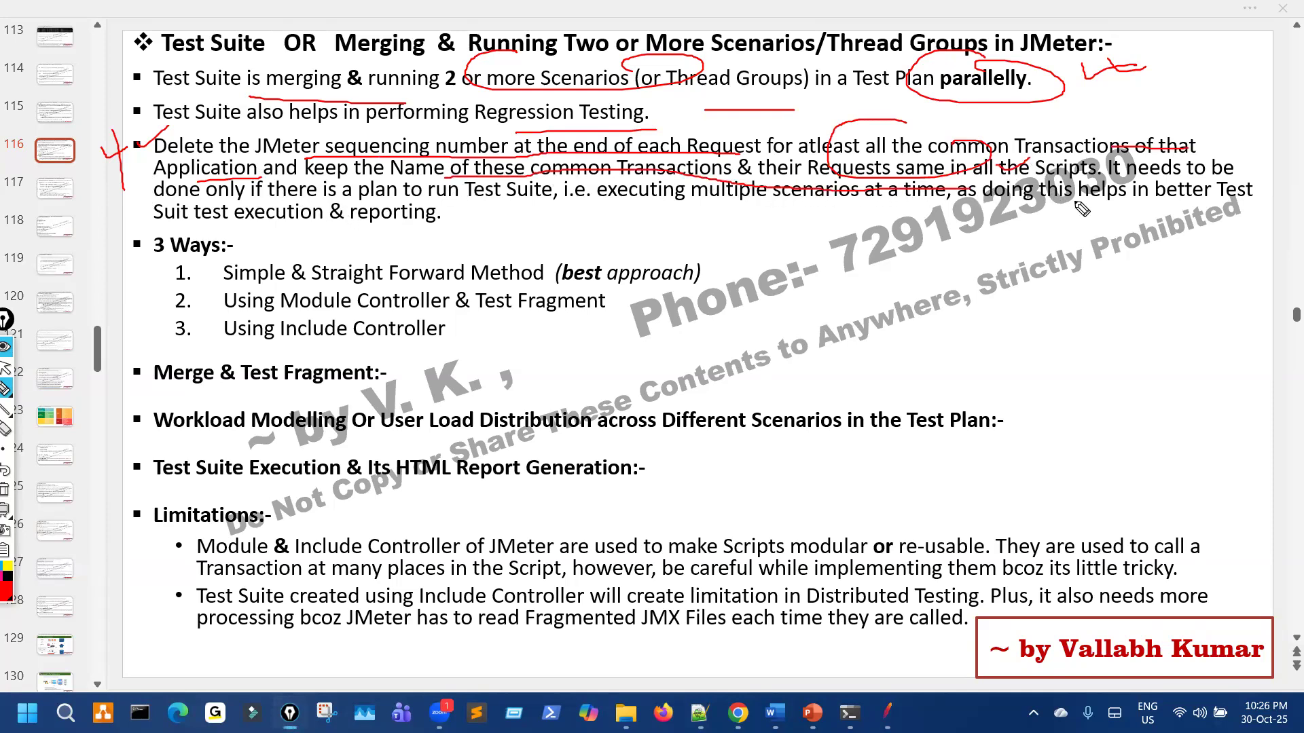
{"action": "left_click_drag", "start_coordinate": [1147, 177], "coordinate": [1206, 174]}
{"action": "left_click_drag", "start_coordinate": [224, 196], "coordinate": [373, 195]}
{"action": "mouse_move", "coordinate": [533, 190]}
{"action": "left_mouse_down"}
{"action": "mouse_move", "coordinate": [501, 193]}
{"action": "mouse_move", "coordinate": [519, 182]}
{"action": "left_mouse_up"}
{"action": "left_click_drag", "start_coordinate": [683, 202], "coordinate": [909, 201]}
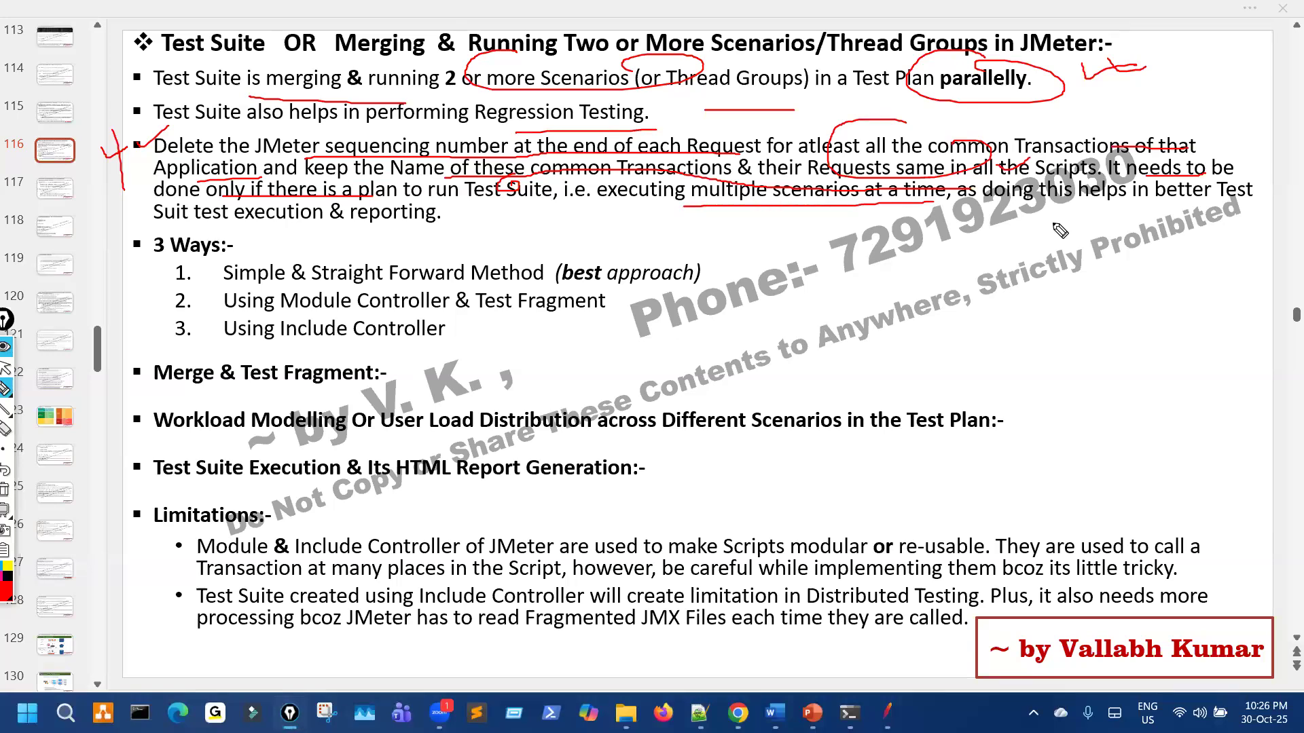
{"action": "left_click_drag", "start_coordinate": [1046, 203], "coordinate": [984, 204]}
{"action": "mouse_move", "coordinate": [1228, 173]}
{"action": "left_mouse_down"}
{"action": "mouse_move", "coordinate": [1243, 178]}
{"action": "mouse_move", "coordinate": [1192, 183]}
{"action": "left_mouse_up"}
{"action": "mouse_move", "coordinate": [296, 235]}
{"action": "left_mouse_down"}
{"action": "mouse_move", "coordinate": [390, 239]}
{"action": "mouse_move", "coordinate": [481, 218]}
{"action": "mouse_move", "coordinate": [455, 216]}
{"action": "left_mouse_up"}
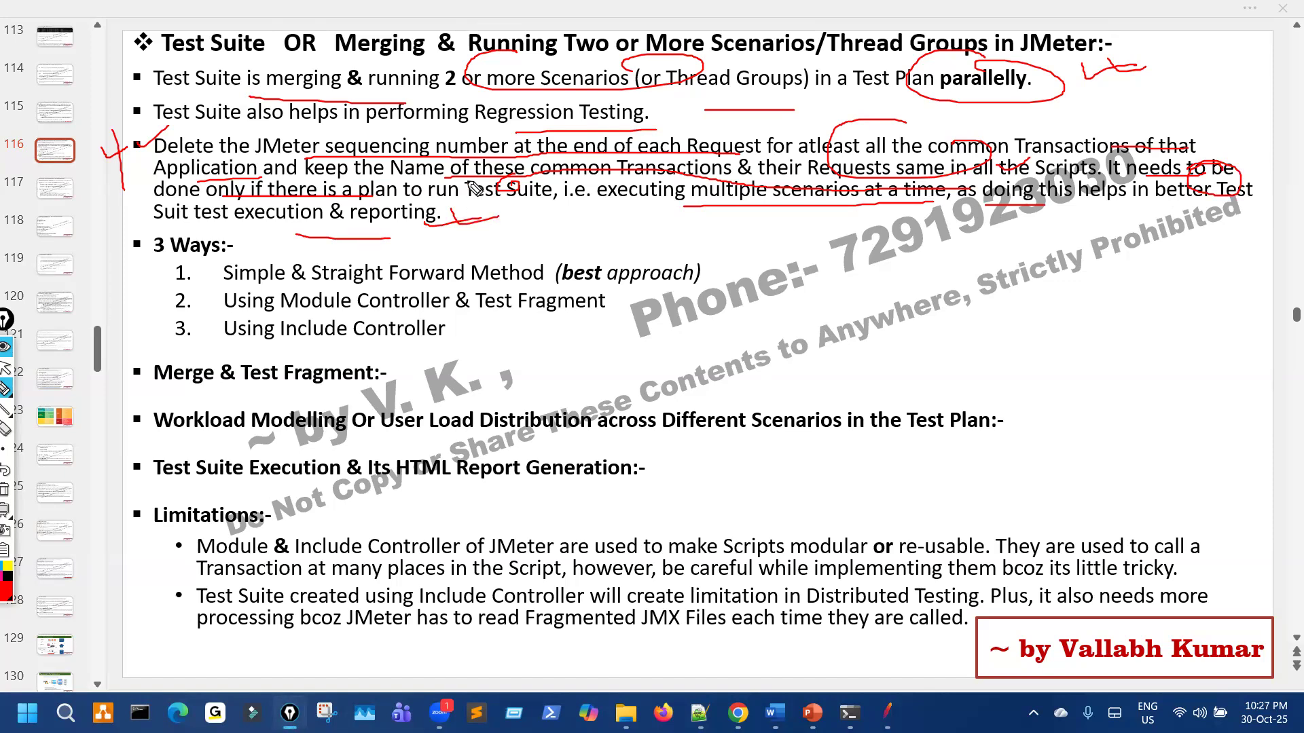
Step: Erase all ink from the slide, leave inking mode, and launch JMeter
{"action": "key", "text": "e"}
{"action": "key", "text": "ctrl+shift+2"}
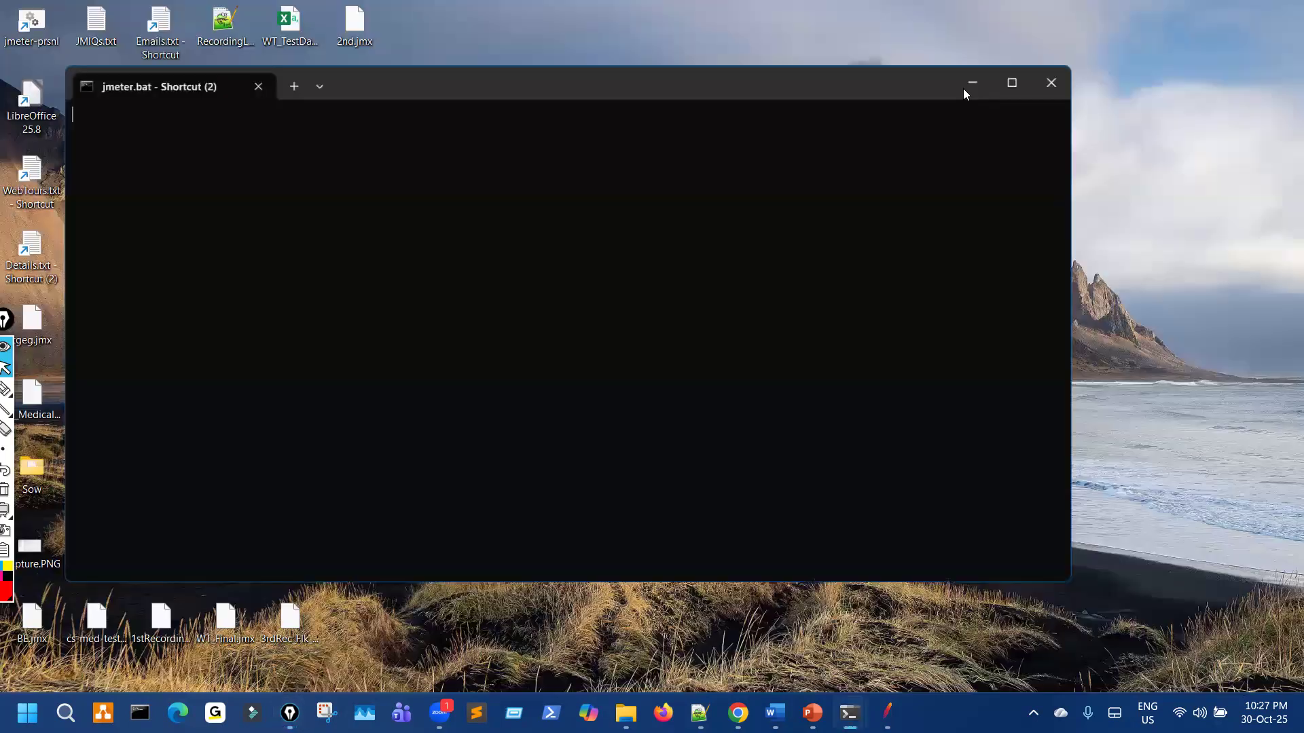
{"action": "left_click", "coordinate": [964, 88]}
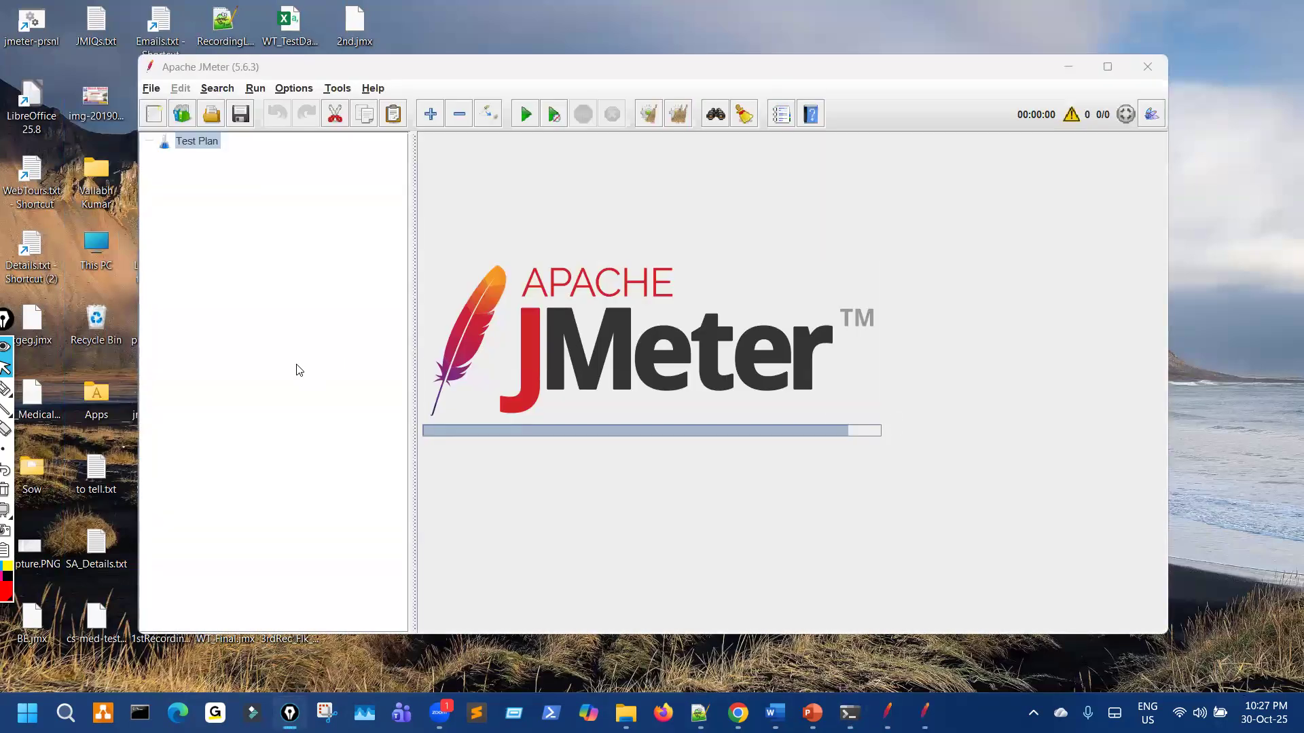
Step: Zoom the JMeter interface in four times, then bring the maximized JMeter window forward
{"action": "left_click", "coordinate": [293, 91]}
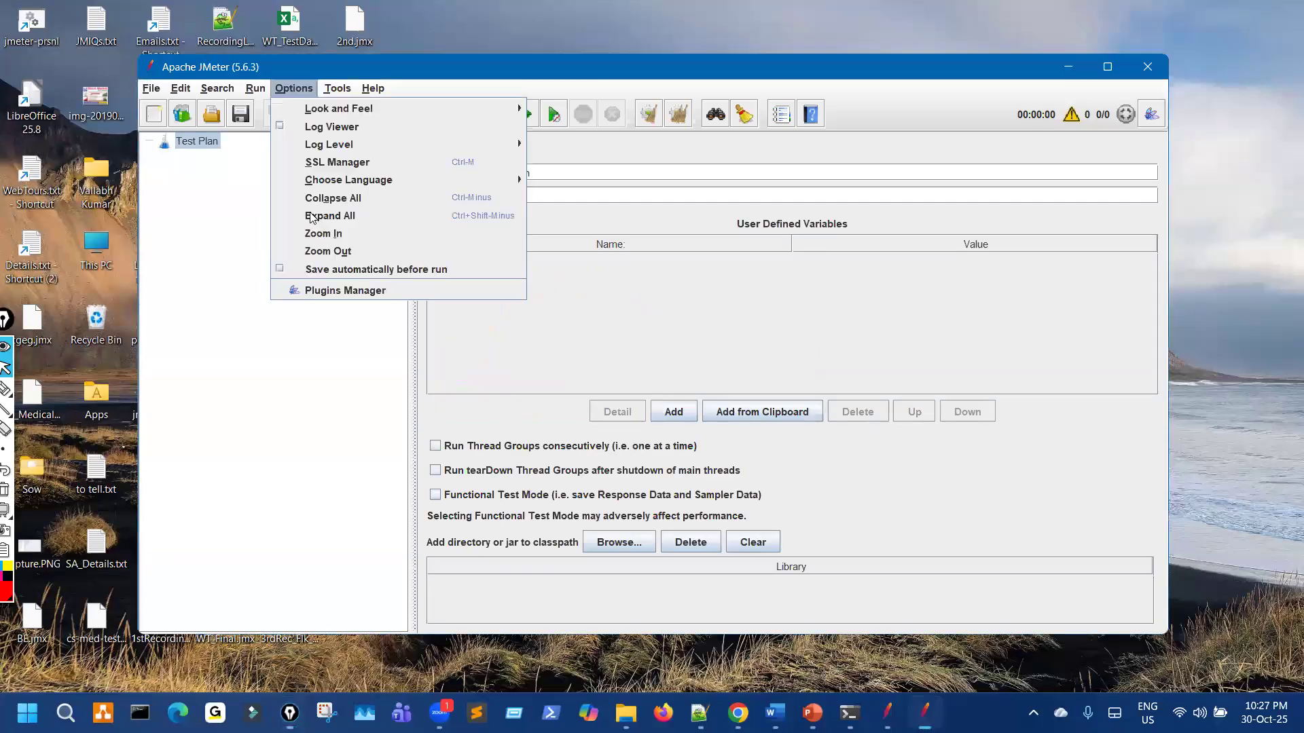
{"action": "left_click", "coordinate": [322, 234]}
{"action": "left_click", "coordinate": [310, 91]}
{"action": "left_click", "coordinate": [326, 246]}
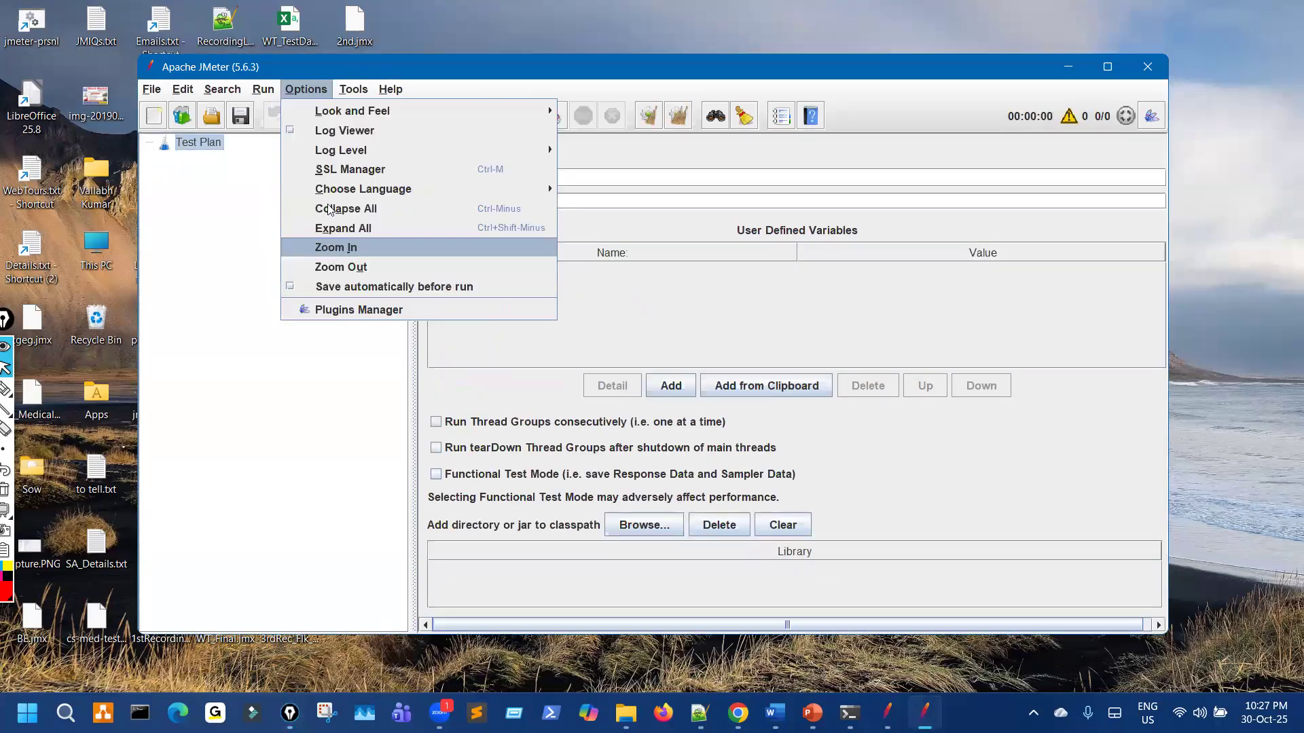
{"action": "left_click", "coordinate": [316, 89]}
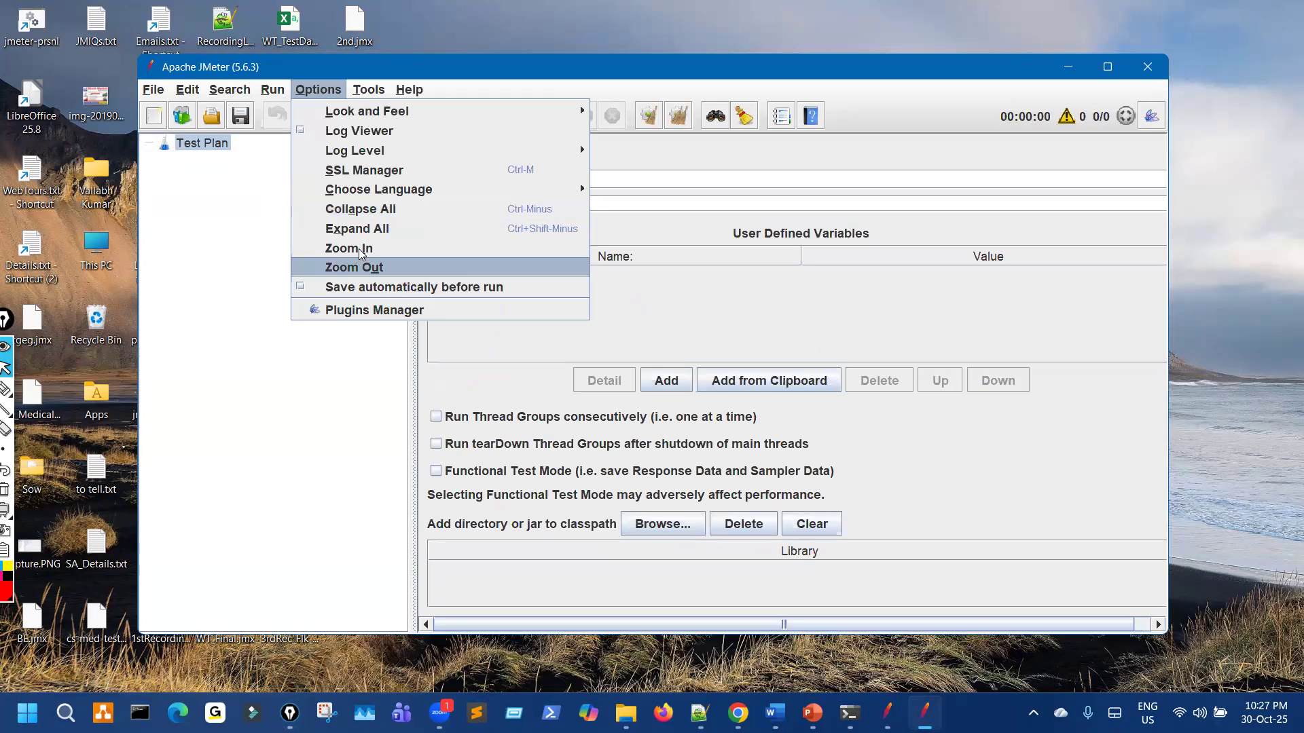
{"action": "left_click", "coordinate": [365, 249]}
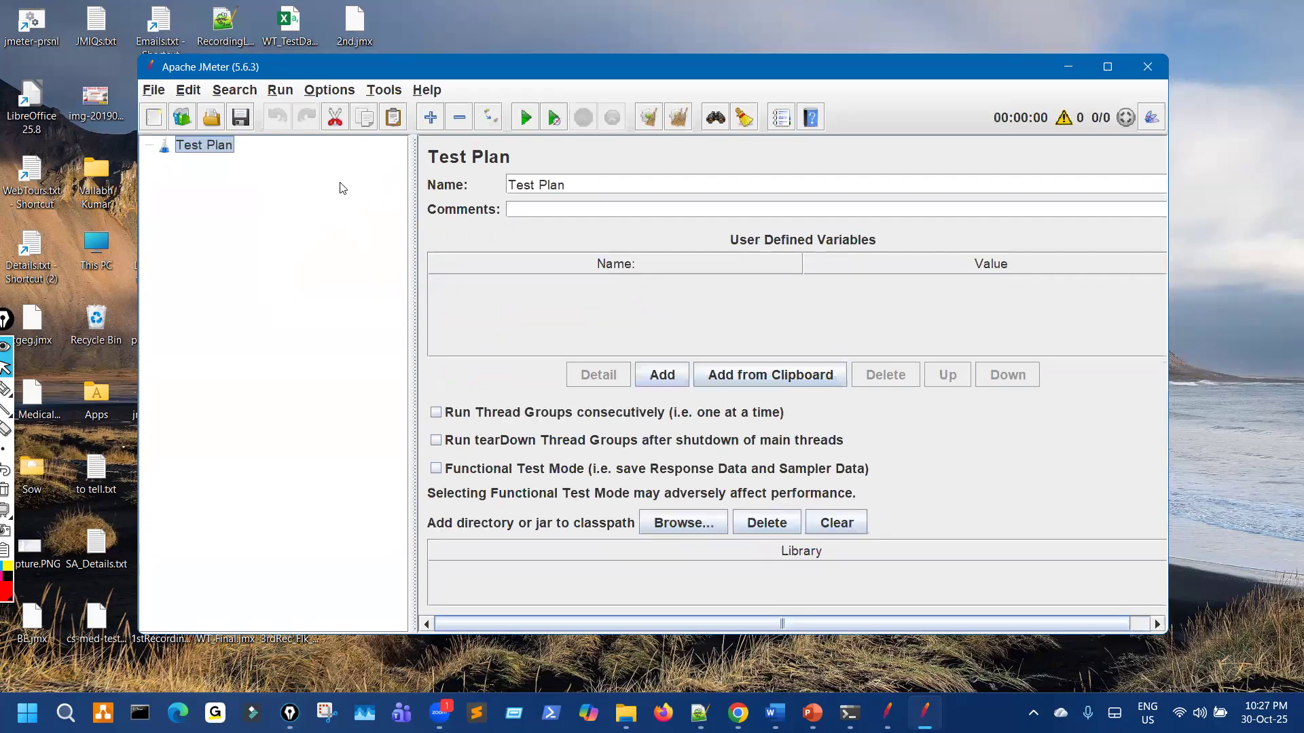
{"action": "left_click", "coordinate": [329, 91]}
{"action": "left_click", "coordinate": [360, 258]}
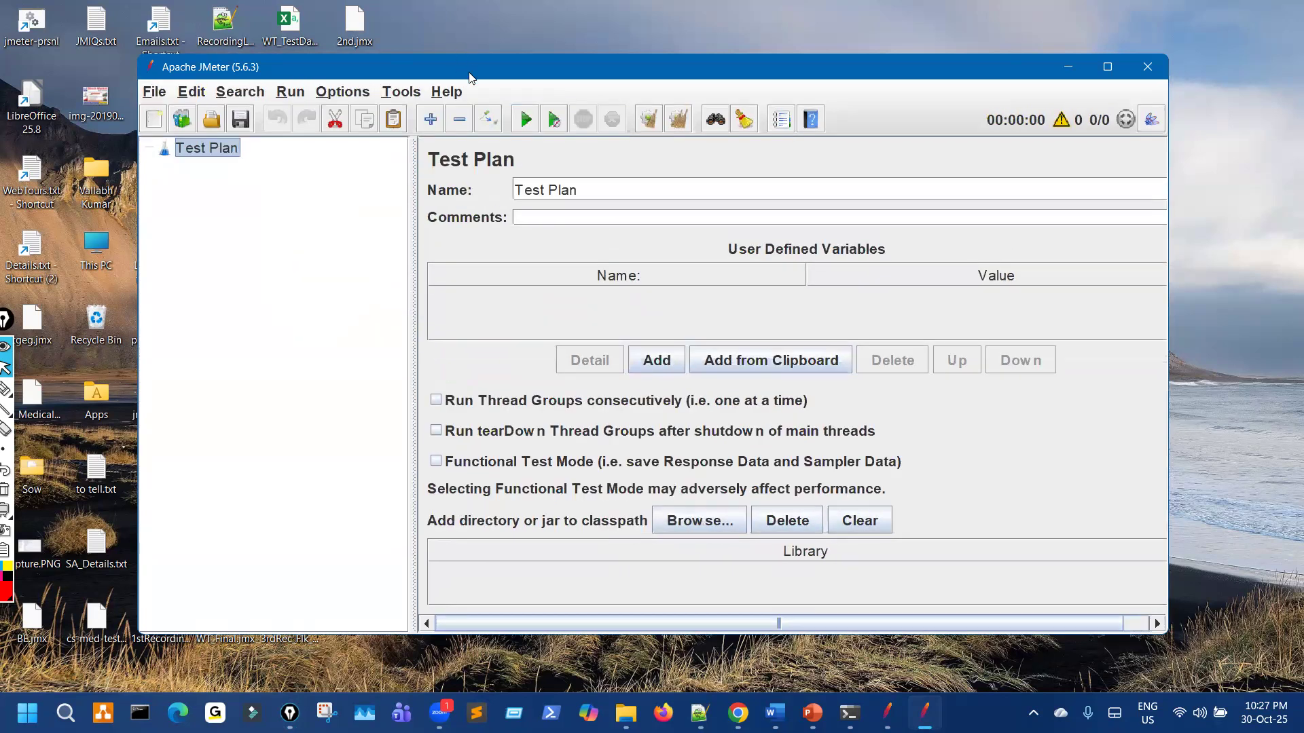
{"action": "left_click_drag", "start_coordinate": [543, 66], "coordinate": [1020, 90]}
{"action": "left_click", "coordinate": [888, 713]}
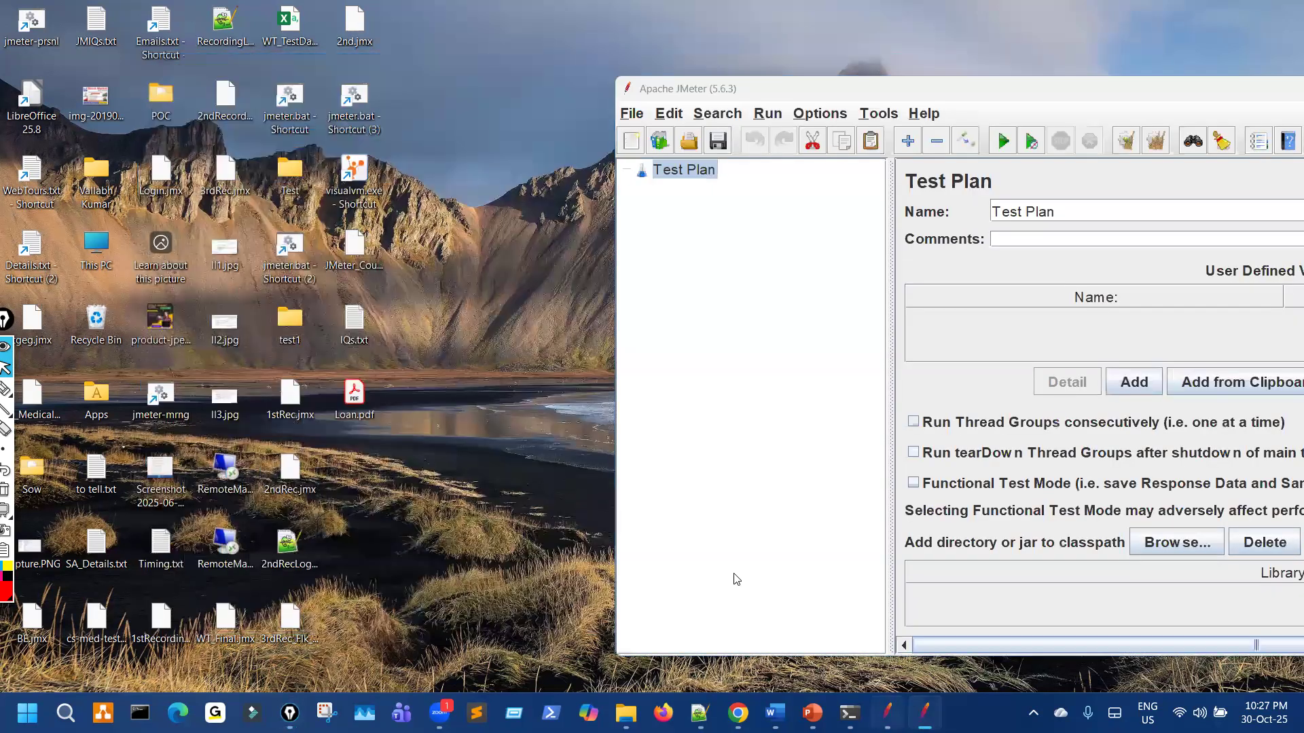
Step: Start a new plan and load PS01PB_ProductBooking_v1.jmx from the PetStore folder into JMeter
{"action": "key", "text": "ctrl+l"}
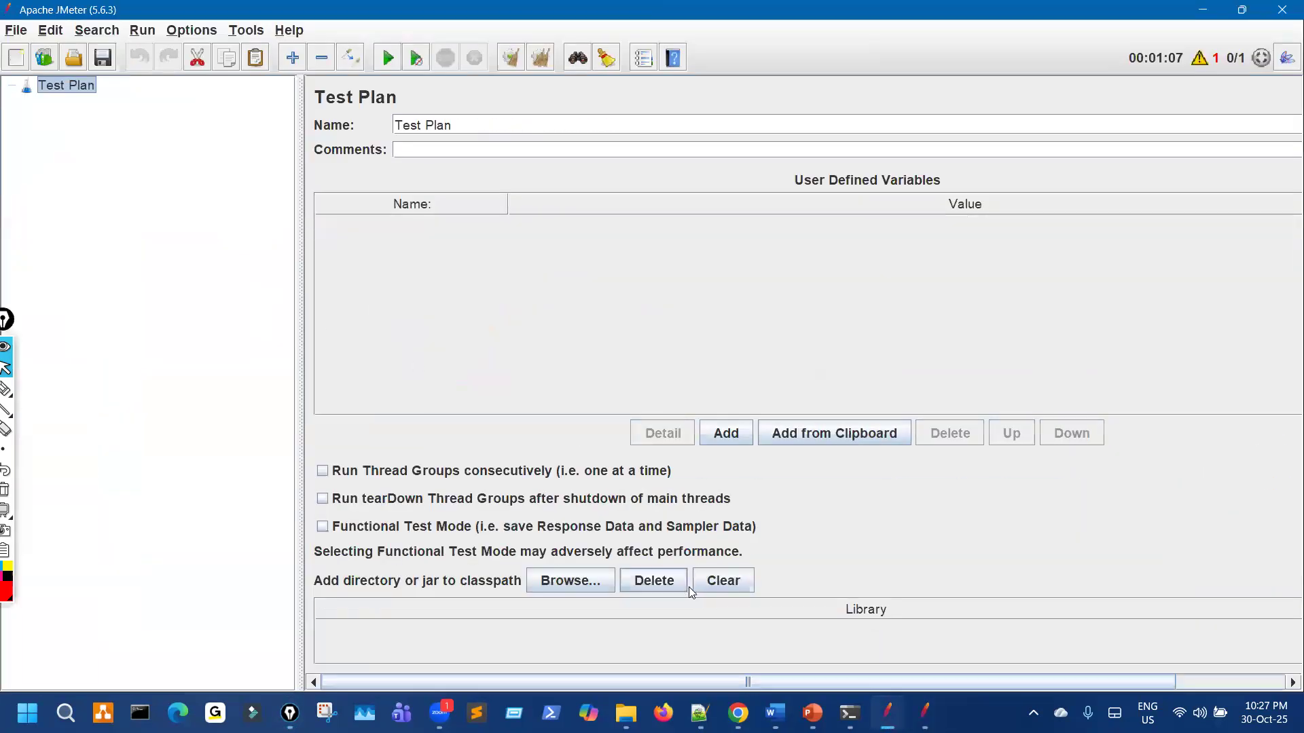
{"action": "left_click", "coordinate": [626, 713]}
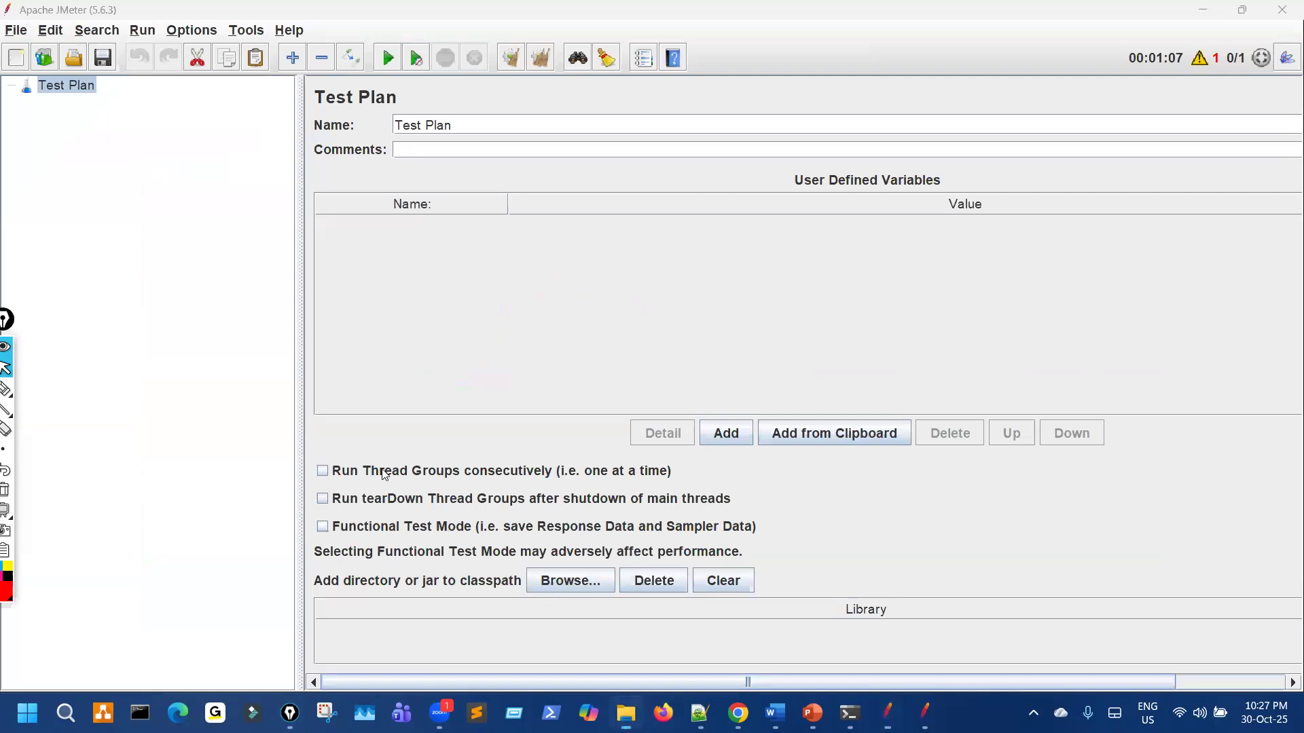
{"action": "double_click", "coordinate": [260, 168]}
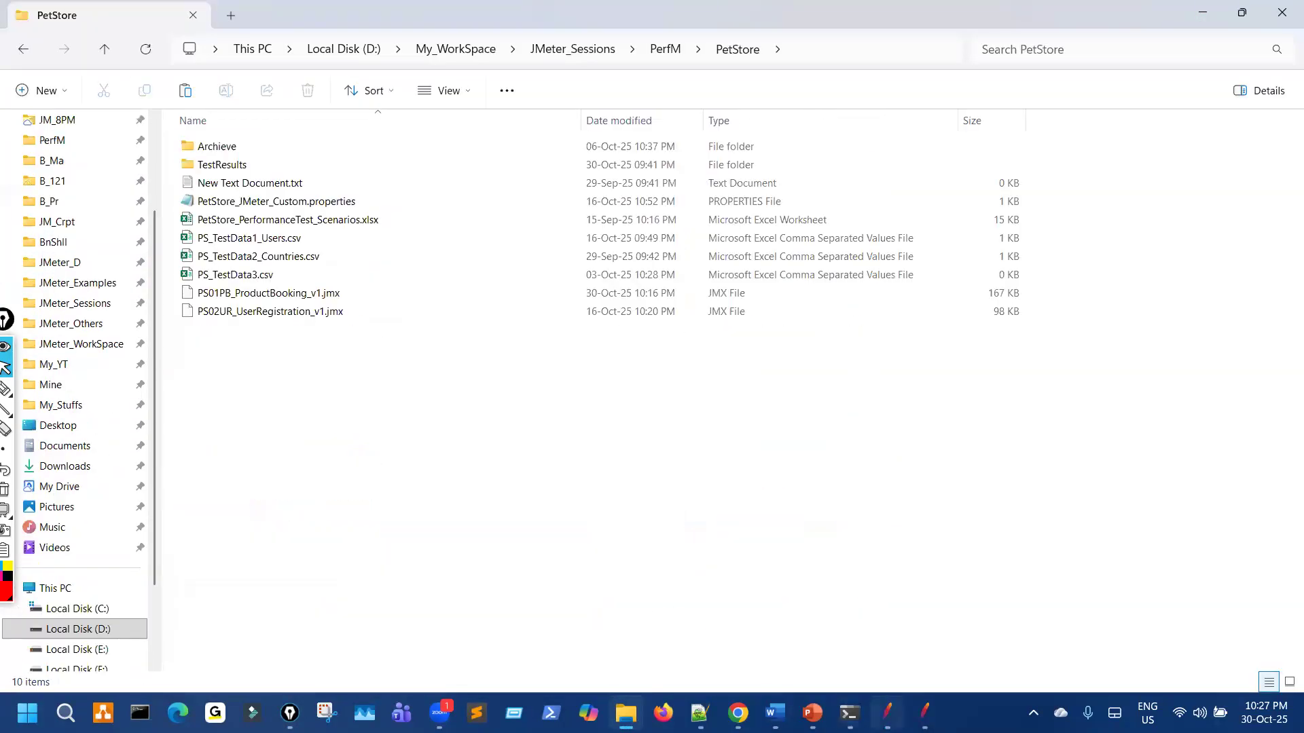
{"action": "key", "text": "alt+Tab"}
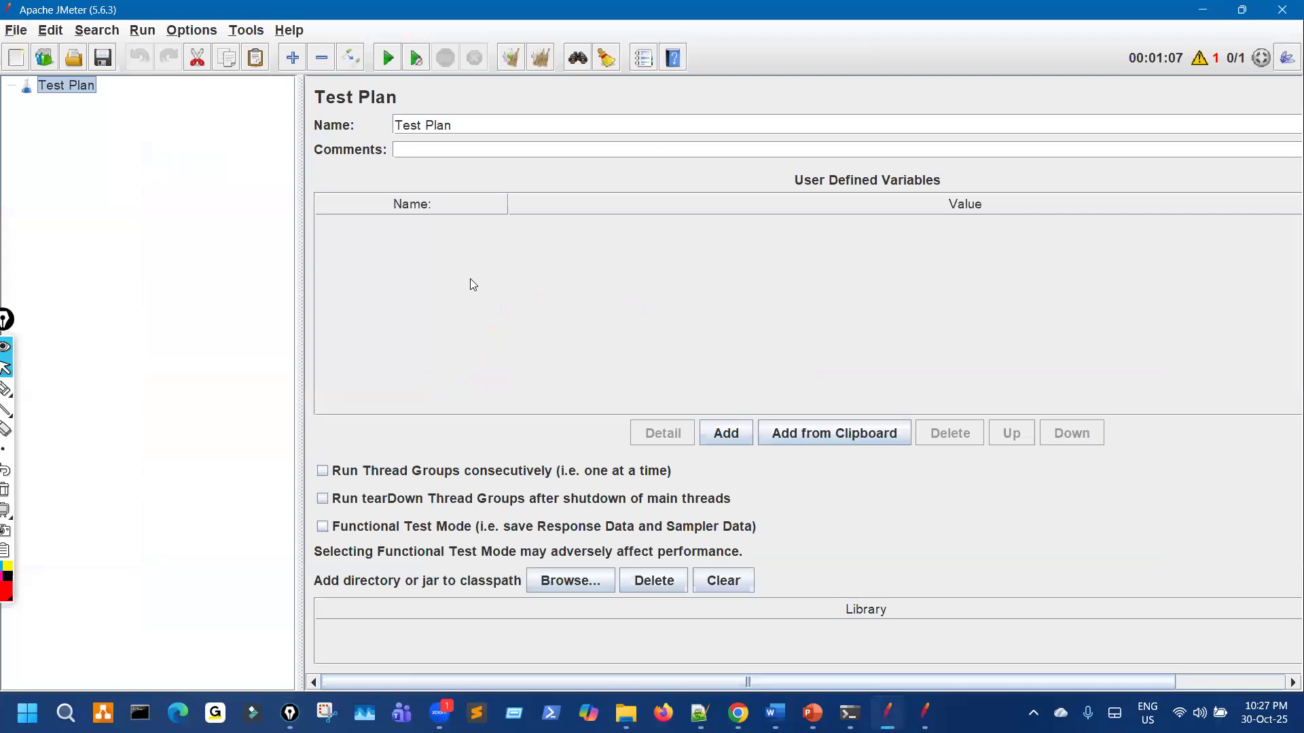
{"action": "key", "text": "super+Down"}
{"action": "left_click_drag", "start_coordinate": [305, 294], "coordinate": [515, 302]}
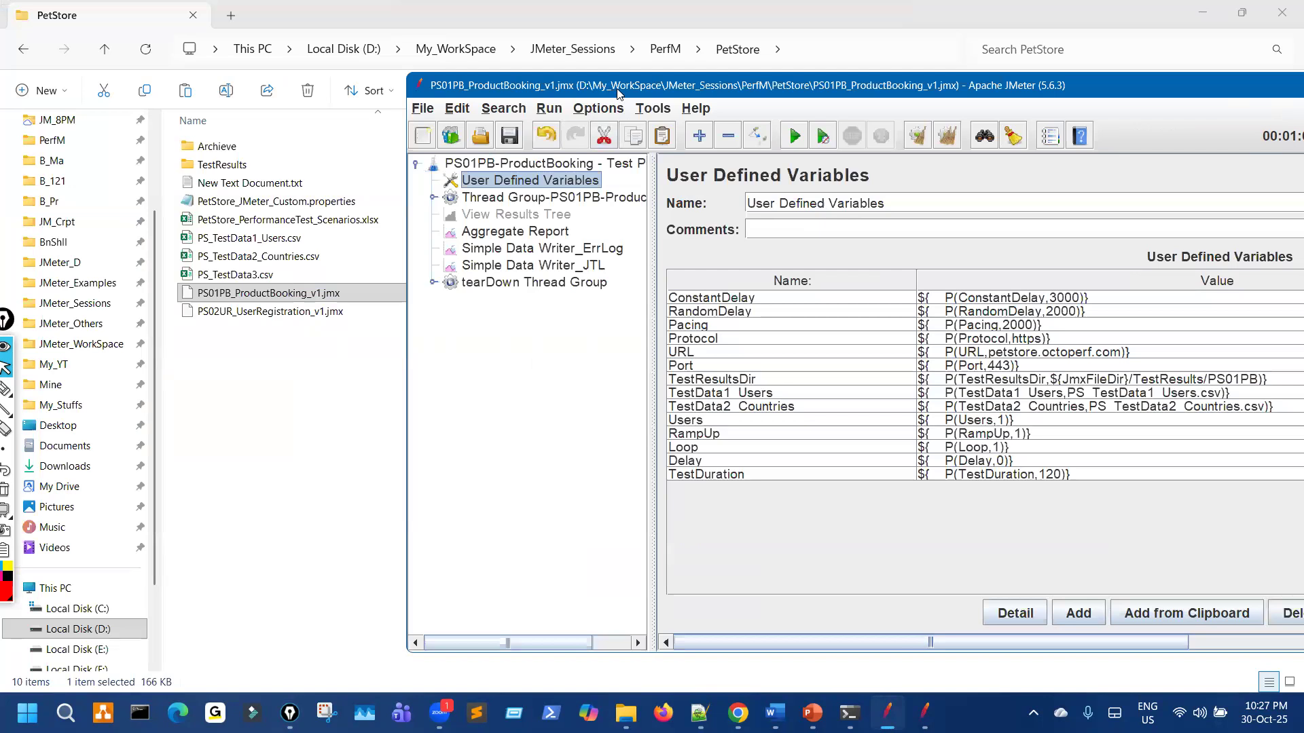
{"action": "key", "text": "super+Up"}
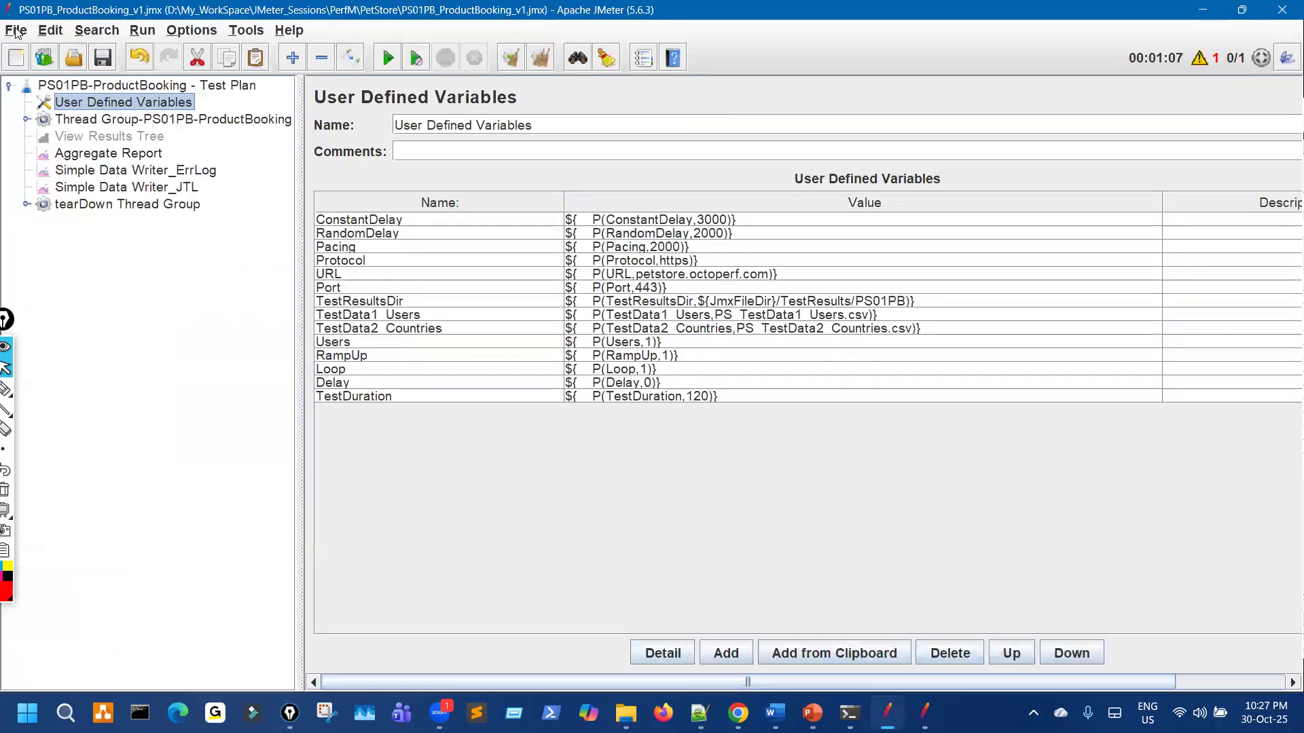
Step: Begin saving the selection under a new file name via Save Selection As
{"action": "left_click", "coordinate": [15, 30]}
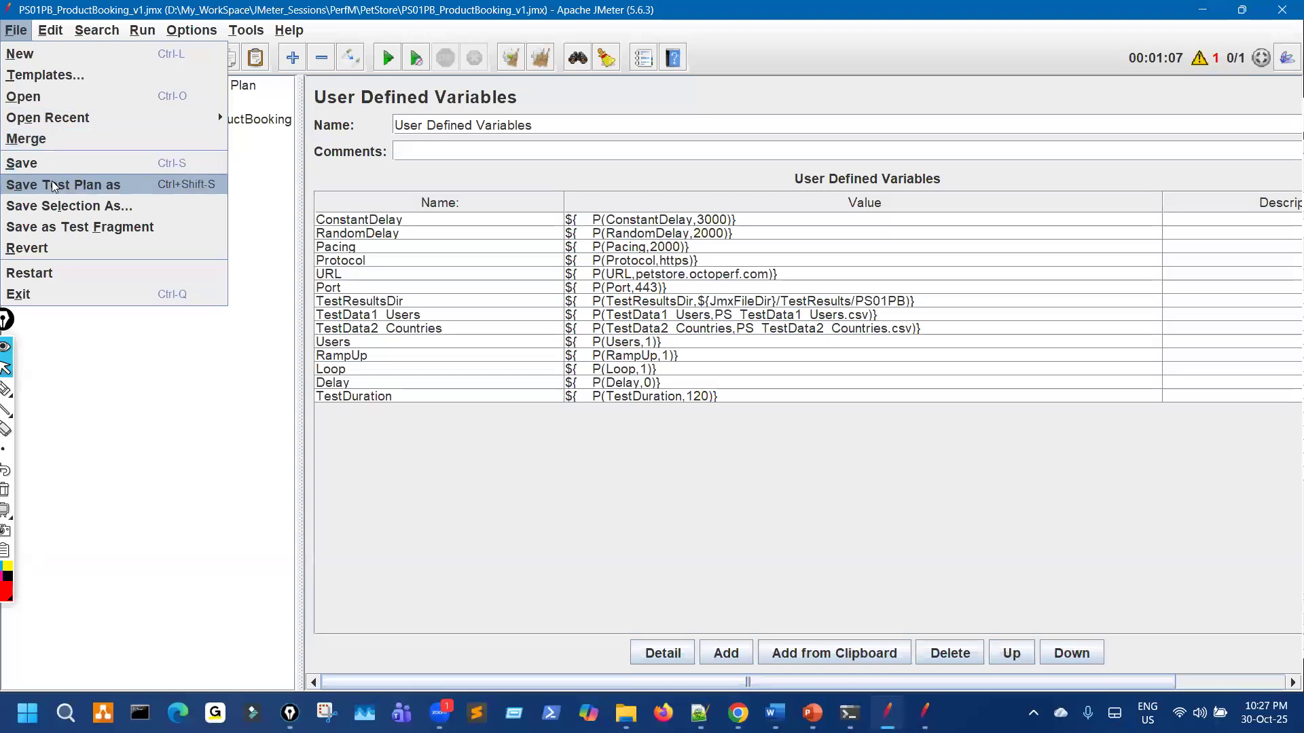
{"action": "left_click", "coordinate": [137, 210]}
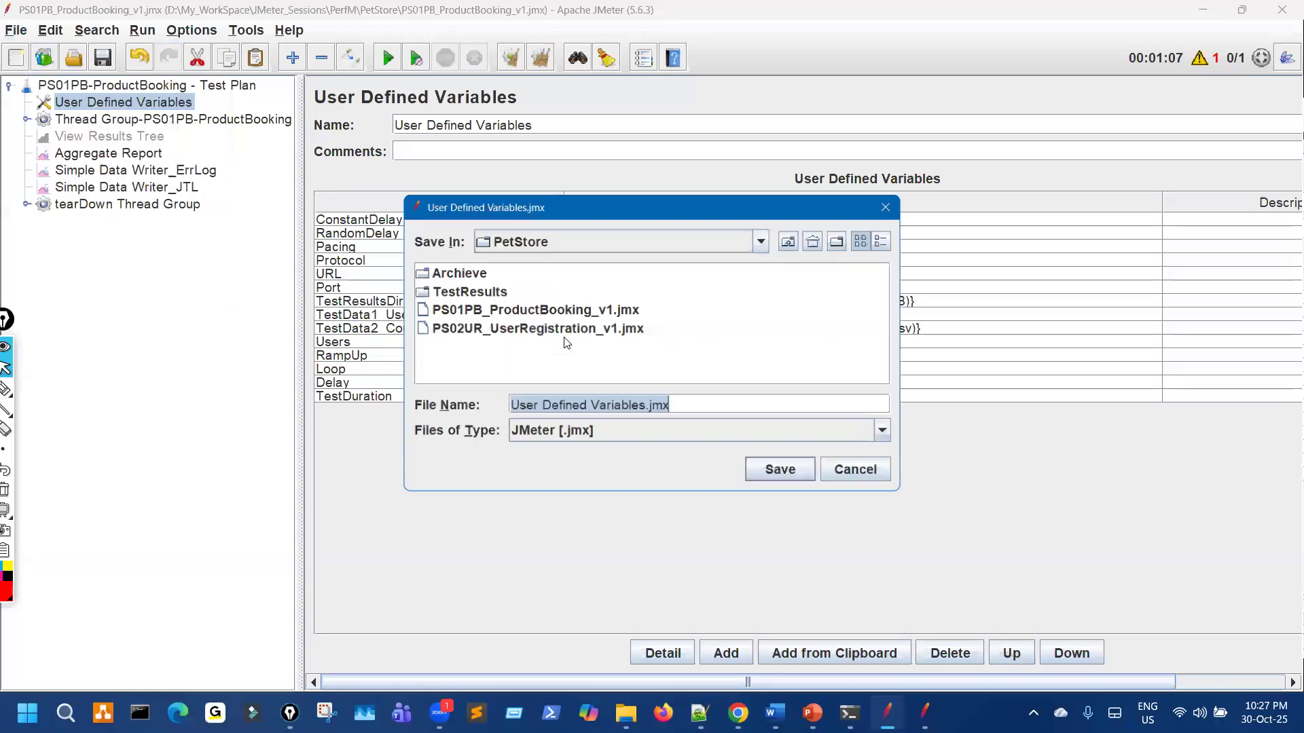
{"action": "left_click", "coordinate": [709, 404]}
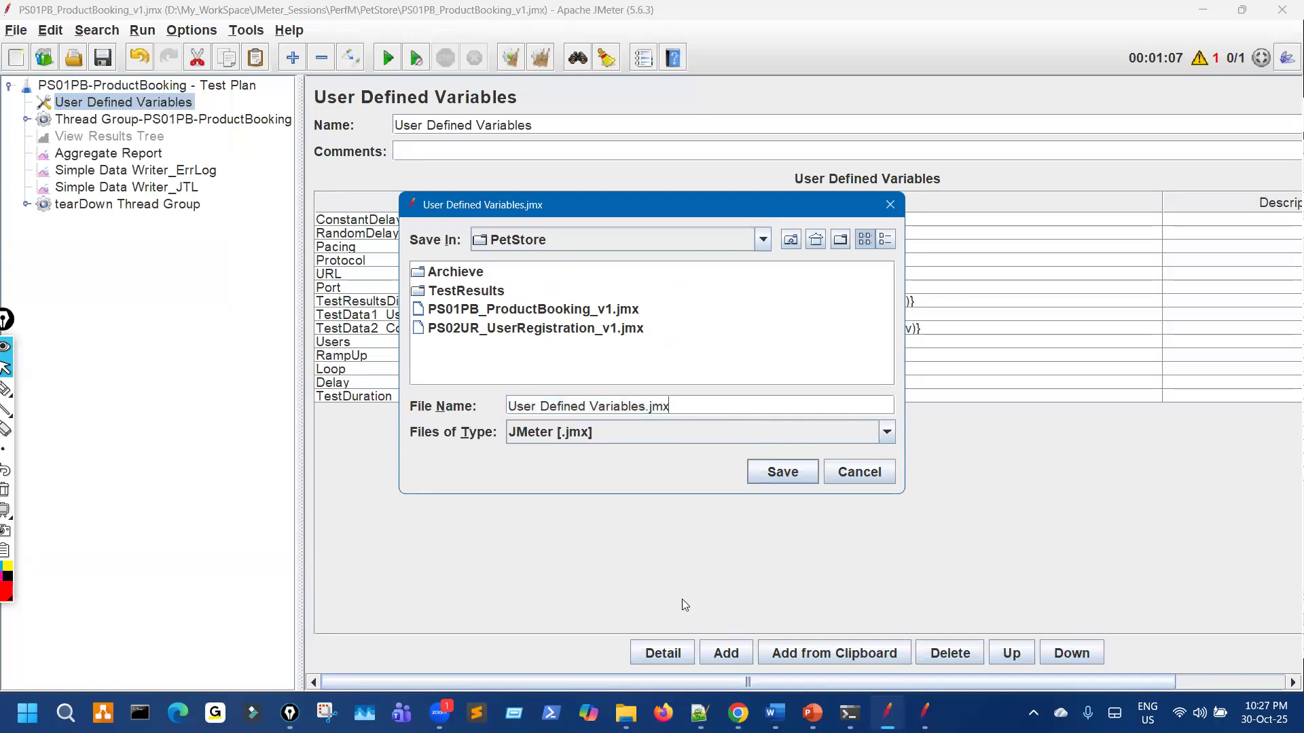
Step: Open PetStore_PerformanceTest_Scenarios.xlsx, setting Excel as the default for .xlsx files
{"action": "left_click", "coordinate": [625, 713]}
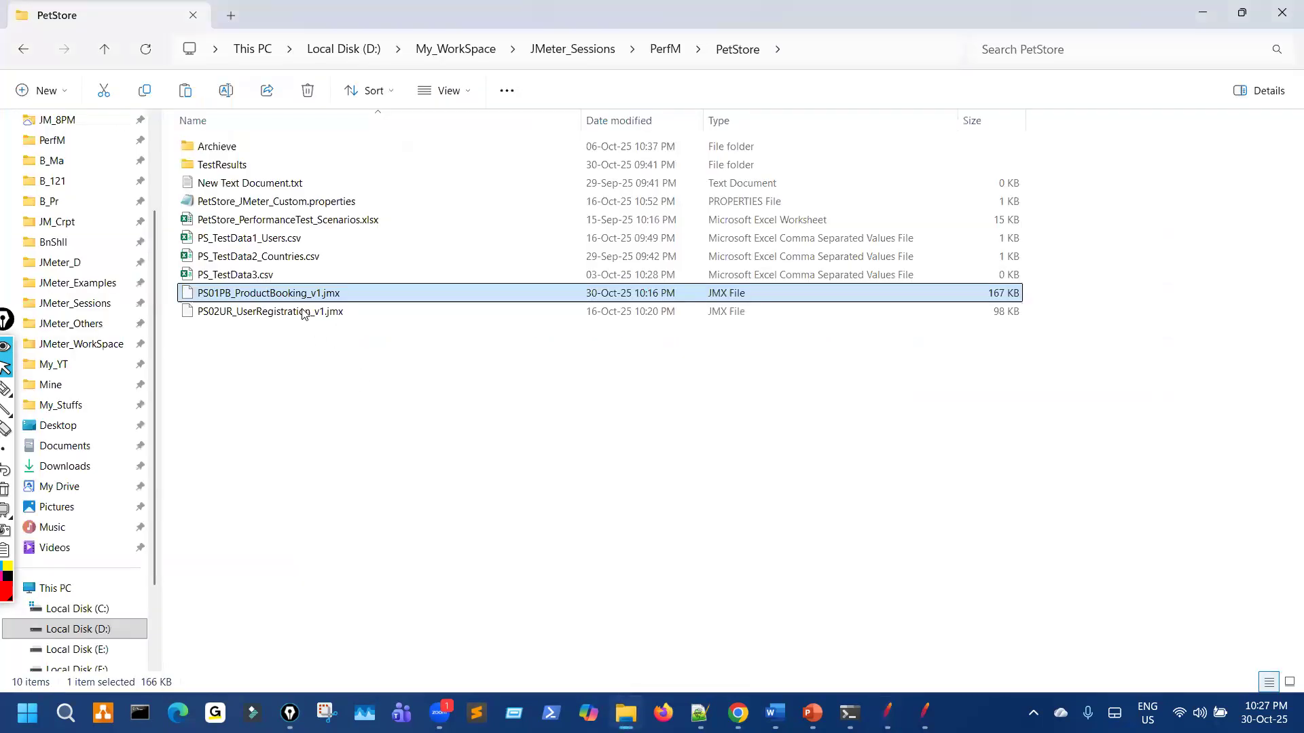
{"action": "left_click", "coordinate": [293, 224]}
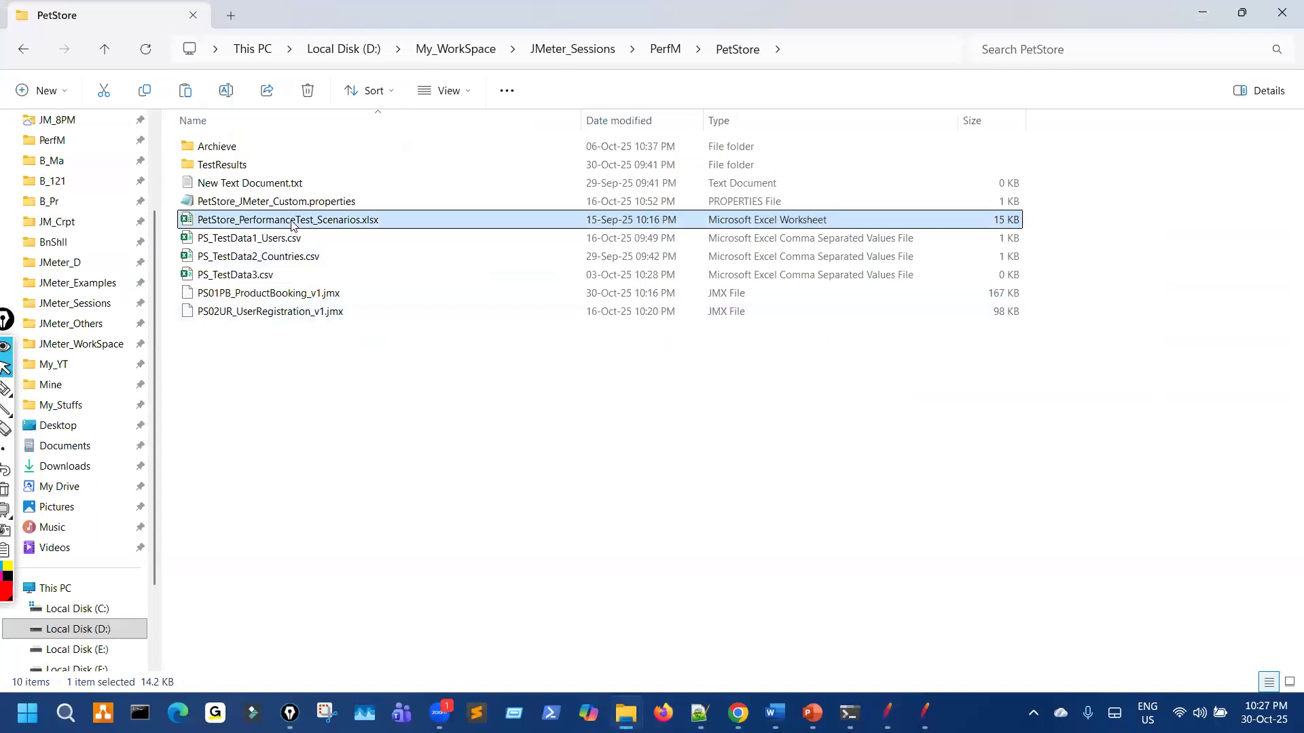
{"action": "double_click", "coordinate": [293, 224]}
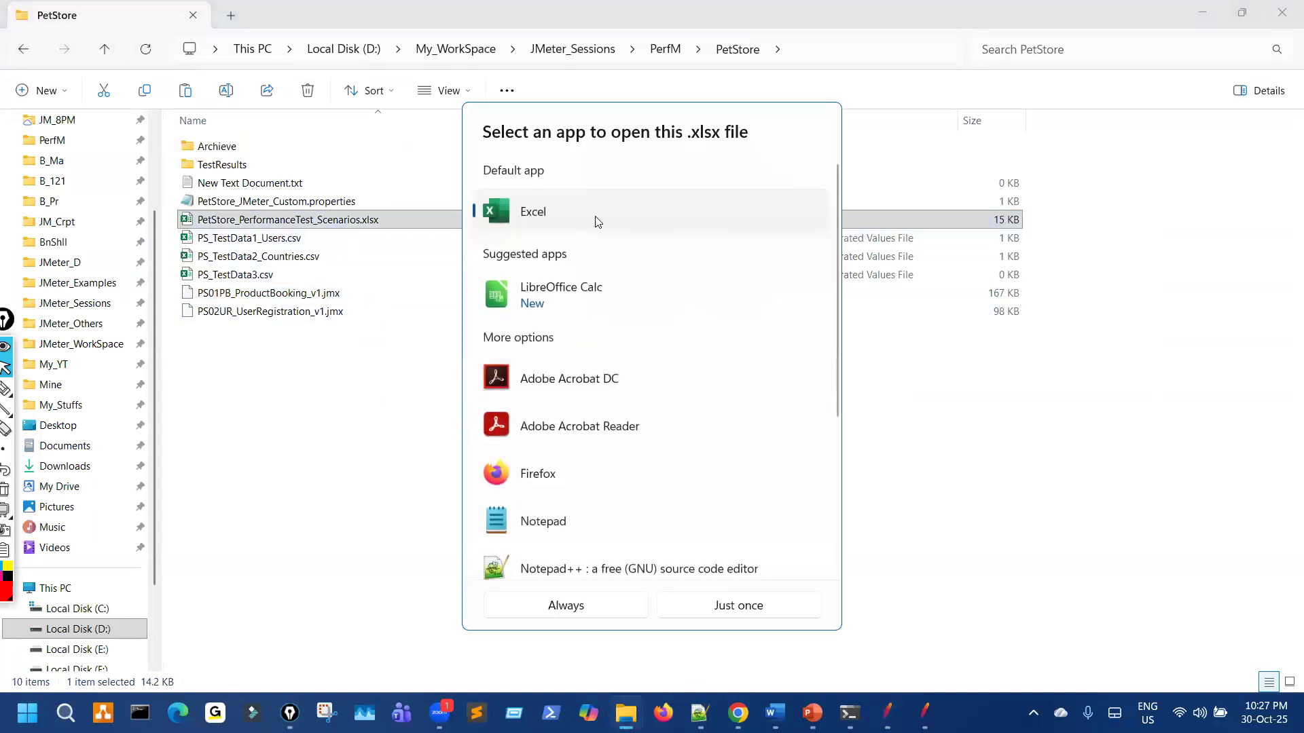
{"action": "left_click", "coordinate": [607, 614]}
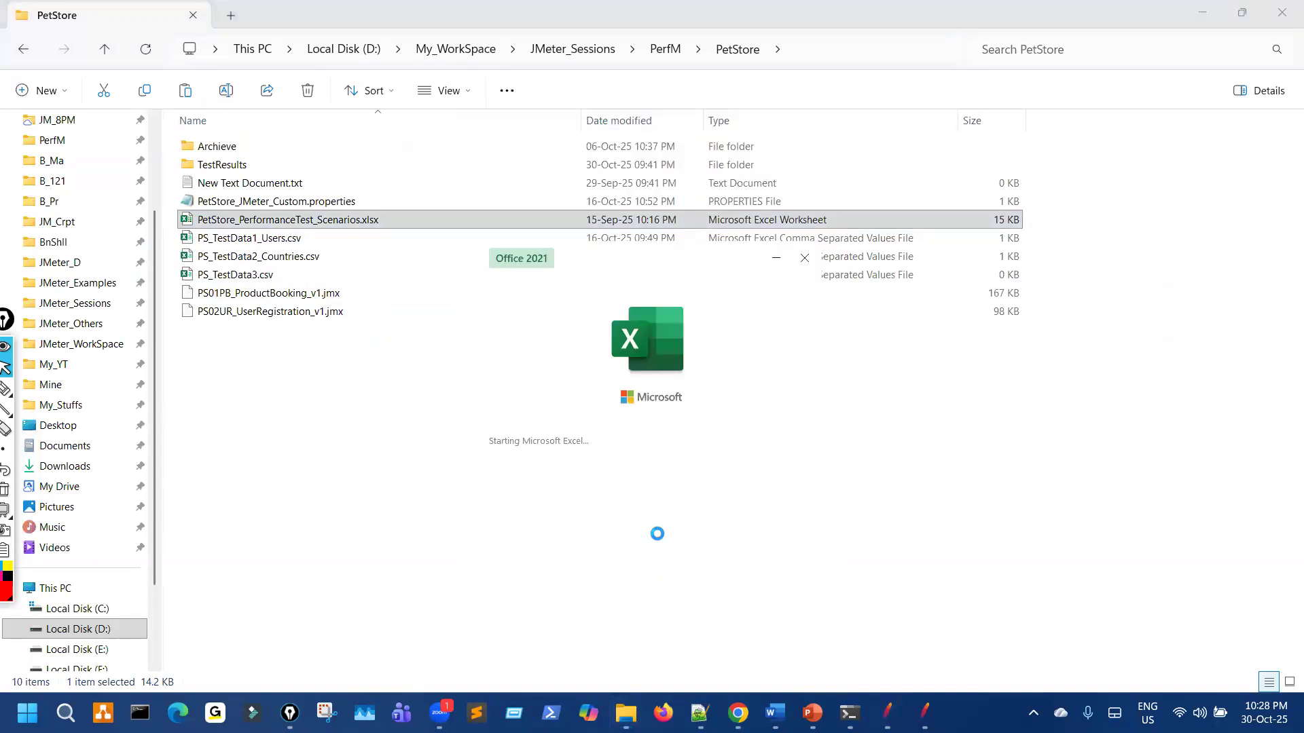
Step: Check the PS03TS Test Suite ID and name in row 29 of the scenarios spreadsheet
{"action": "scroll", "coordinate": [172, 428], "scroll_direction": "down", "scroll_amount": 8}
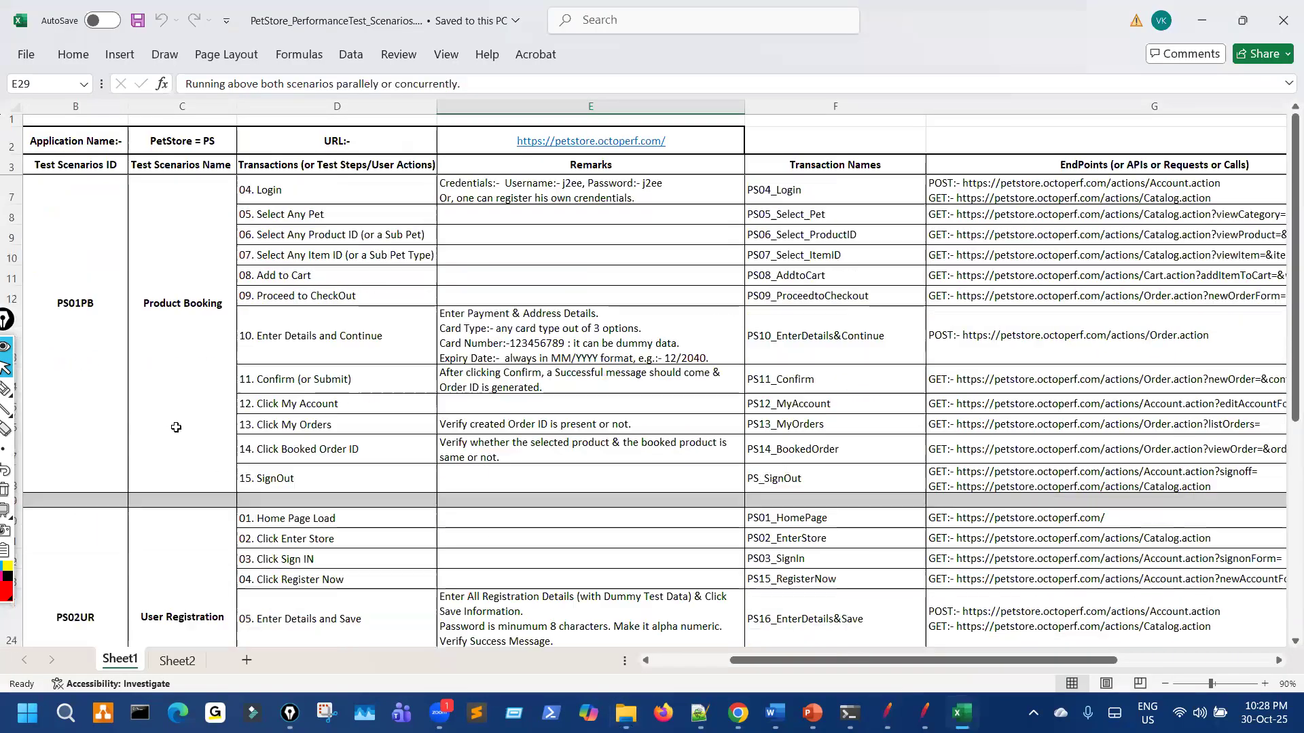
{"action": "scroll", "coordinate": [68, 483], "scroll_direction": "up", "scroll_amount": 3}
{"action": "left_click", "coordinate": [71, 484]}
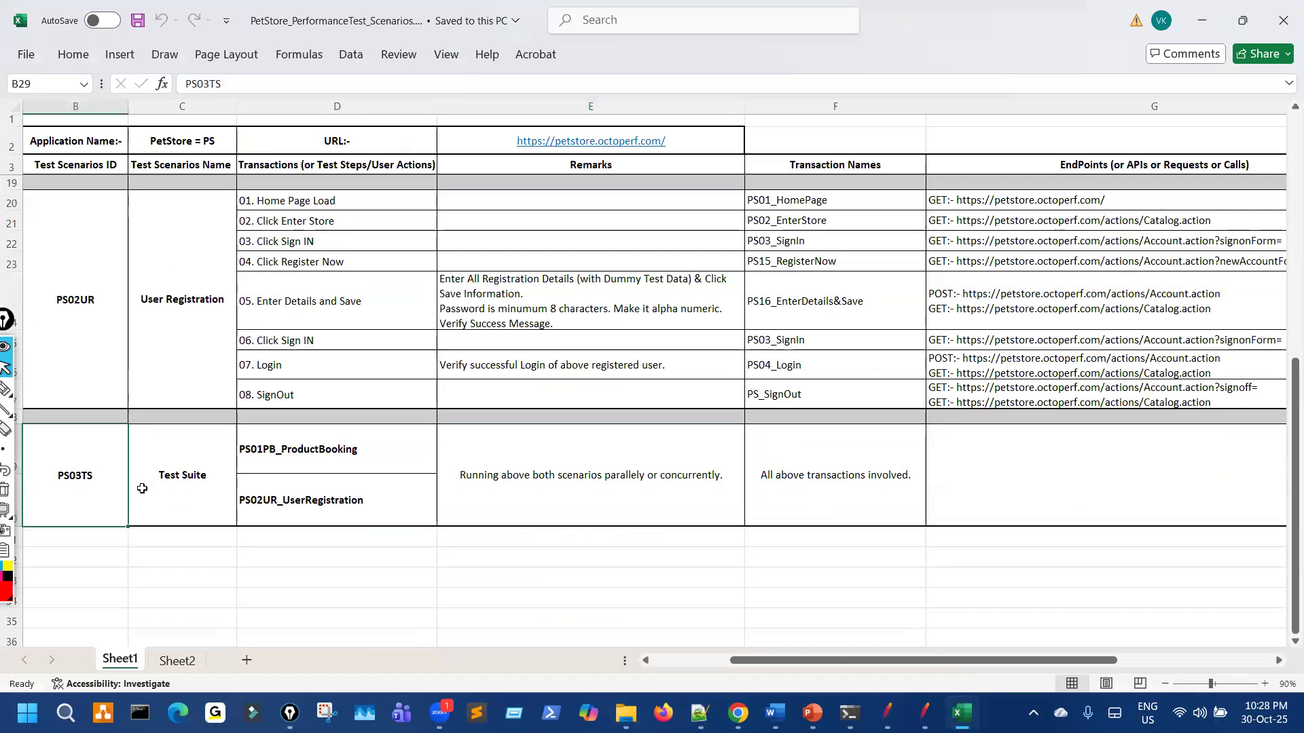
{"action": "left_click", "coordinate": [177, 484]}
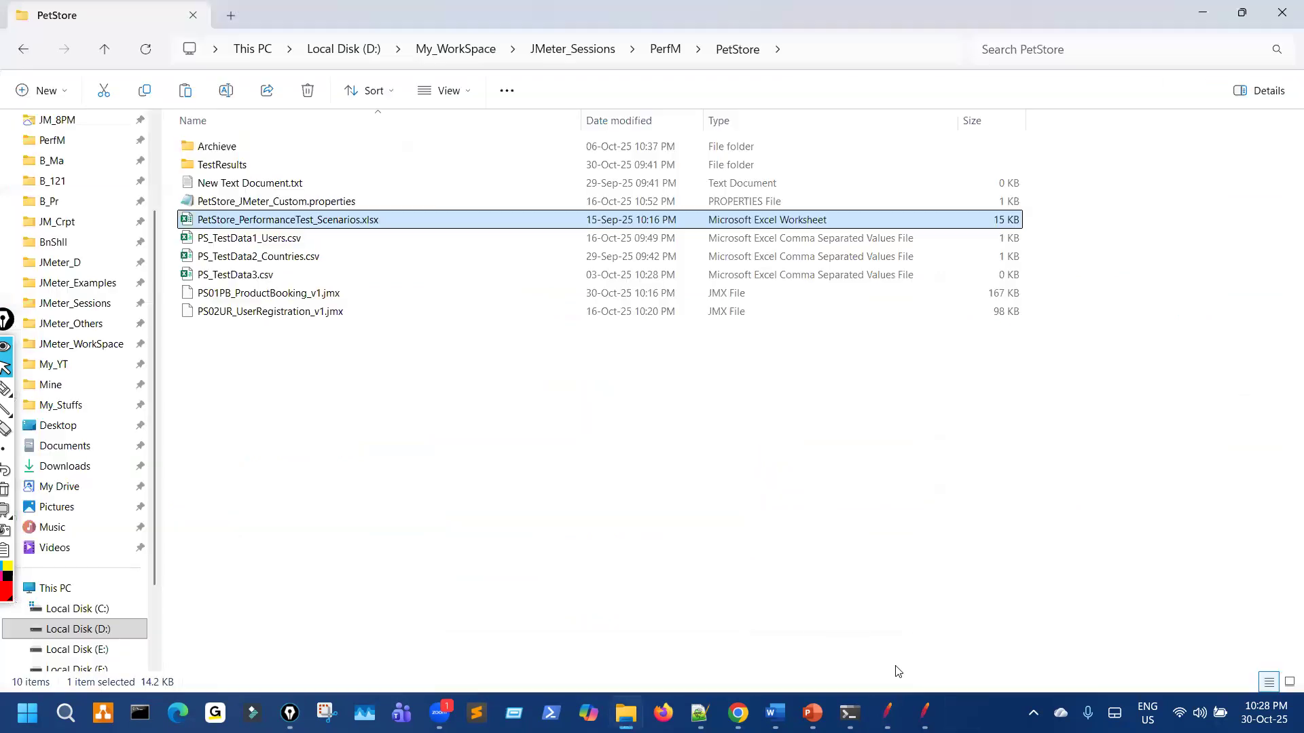
Step: Replace the file name with PS03TS_PetStore_TestSuite_PB_UR and save the plan
{"action": "left_click", "coordinate": [887, 712]}
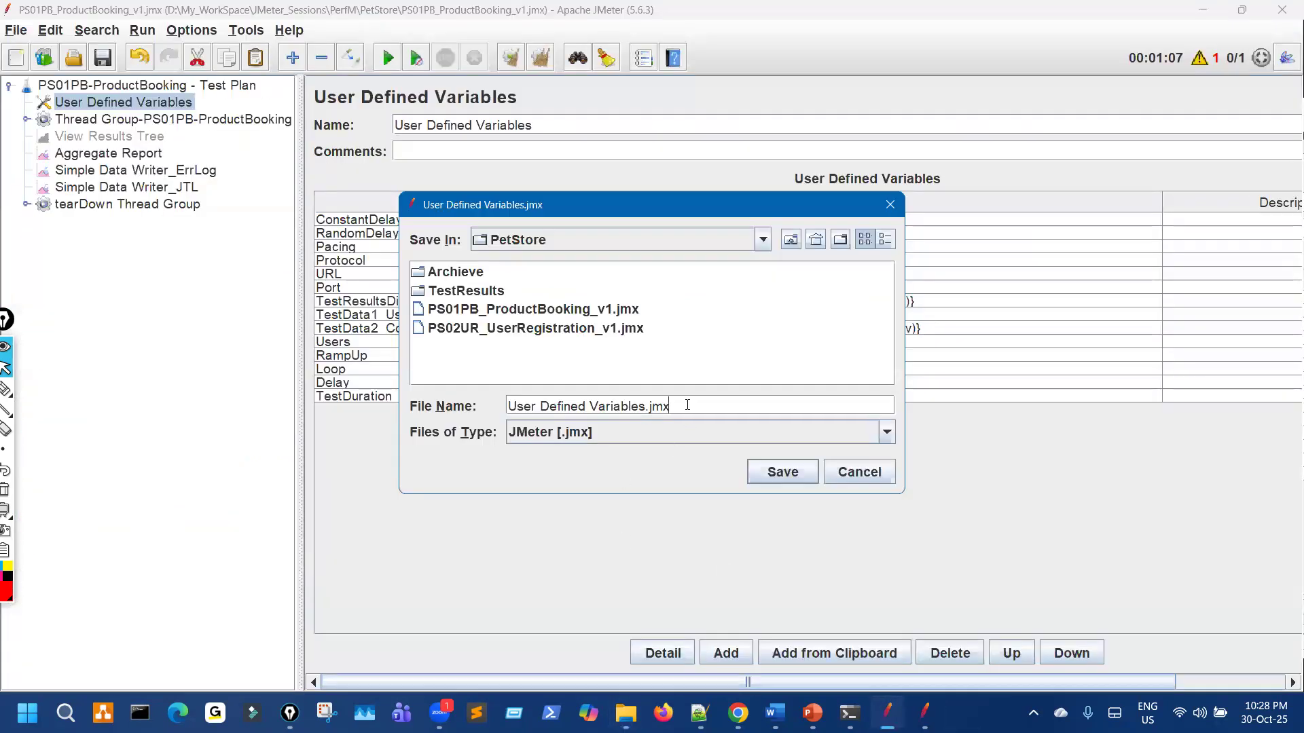
{"action": "left_click_drag", "start_coordinate": [687, 406], "coordinate": [459, 369]}
{"action": "type", "text": "PS03"}
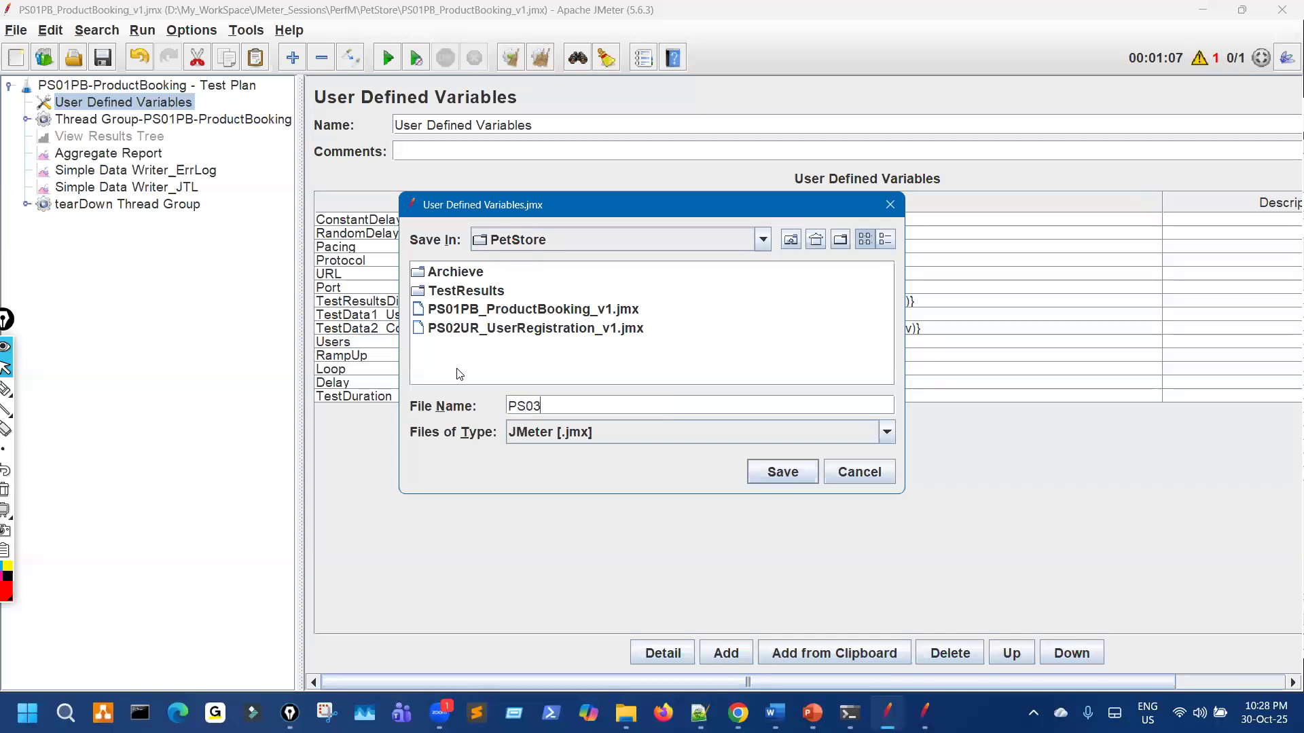
{"action": "type", "text": "TS_PetStore_TestSuite_PB_UR"}
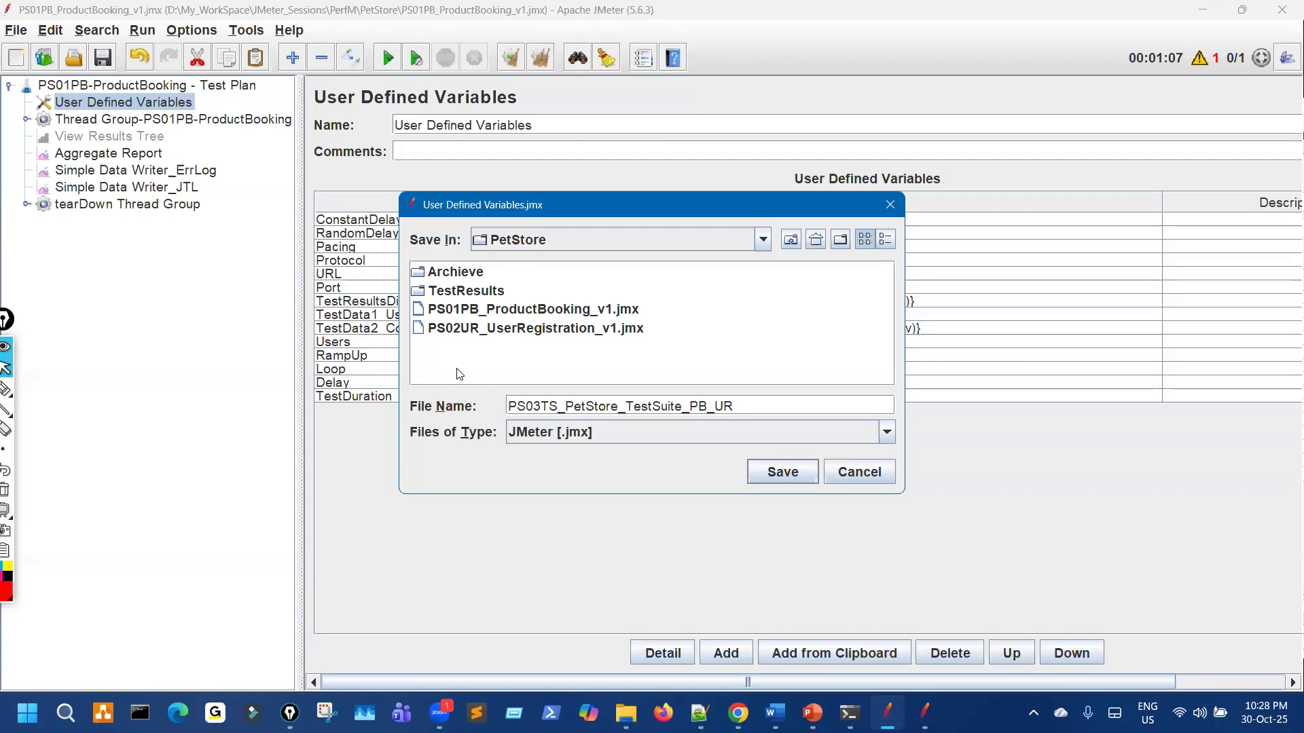
{"action": "left_click", "coordinate": [774, 472]}
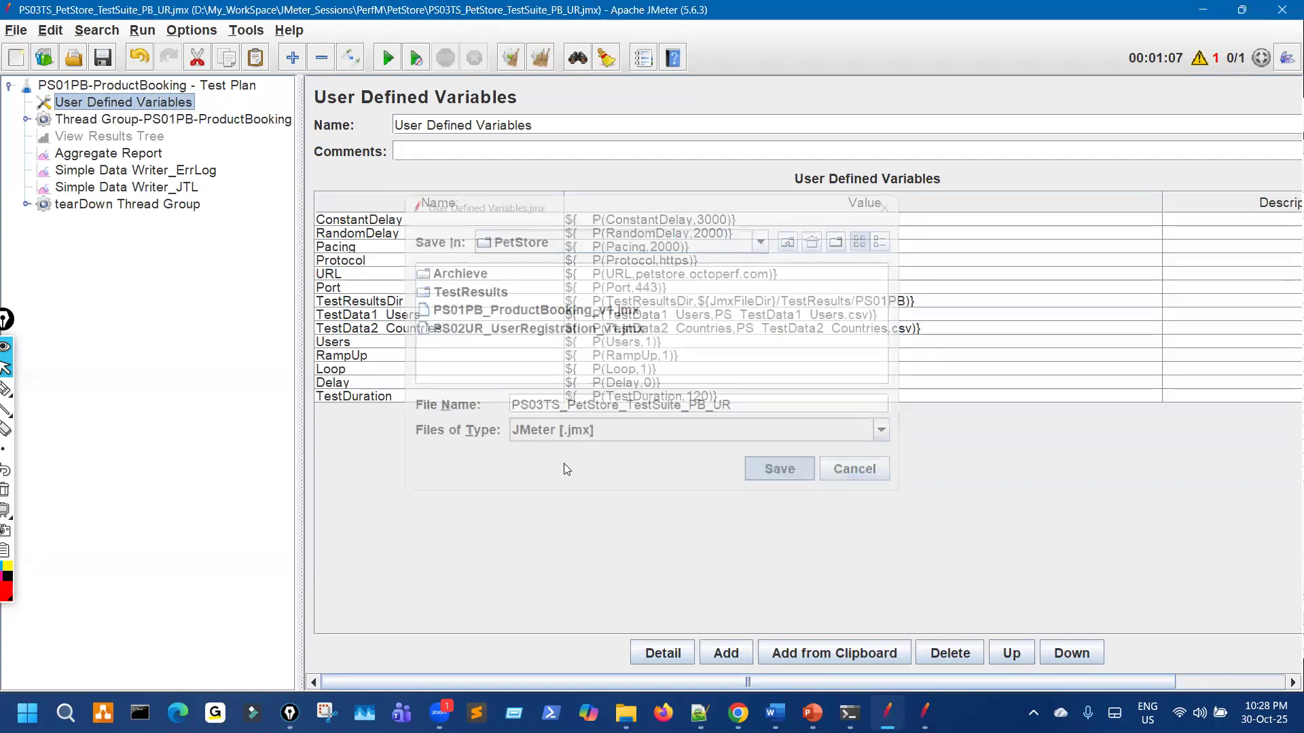
Step: Highlight the new plan name in the title bar and the new PS03TS .jmx file in the folder
{"action": "key", "text": "ctrl+shift+3"}
{"action": "mouse_move", "coordinate": [455, 2]}
{"action": "left_mouse_down"}
{"action": "mouse_move", "coordinate": [532, 64]}
{"action": "mouse_move", "coordinate": [500, 15]}
{"action": "left_mouse_up"}
{"action": "key", "text": "ctrl+shift+7"}
{"action": "key", "text": "ctrl+shift+2"}
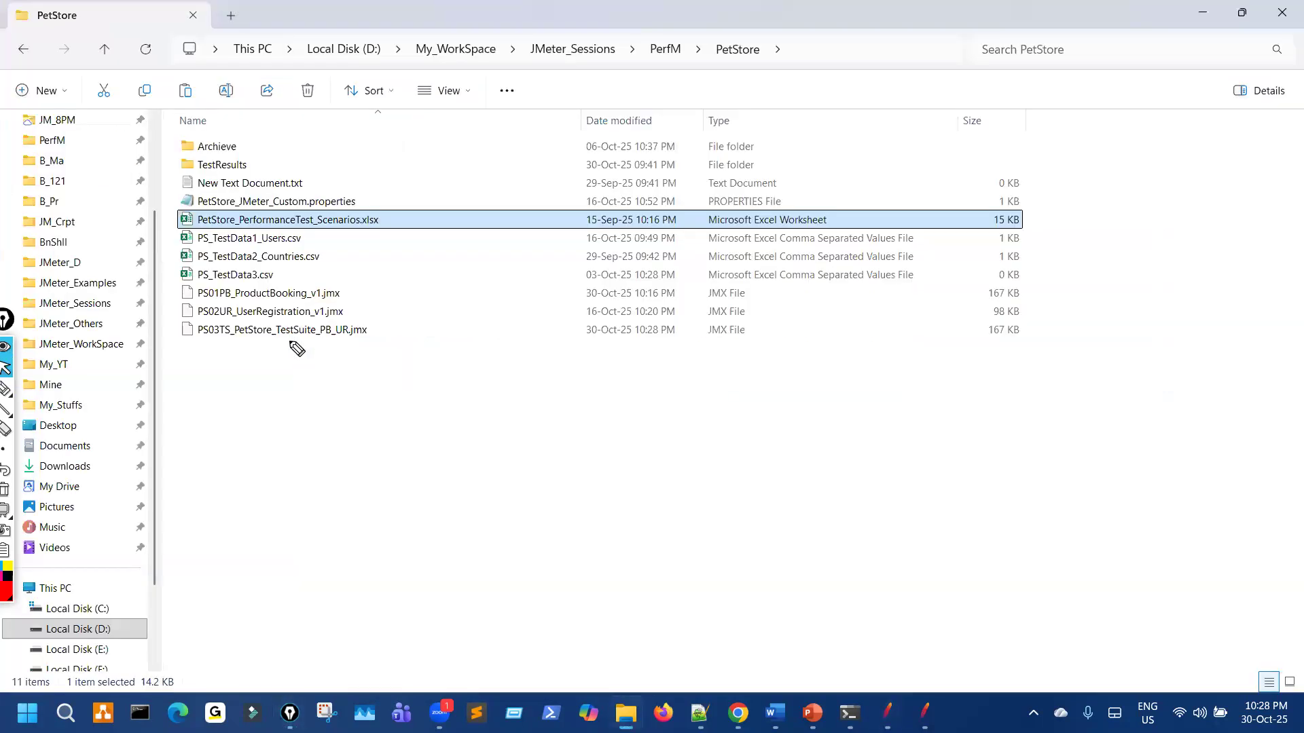
{"action": "key", "text": "ctrl+shift+3"}
{"action": "mouse_move", "coordinate": [291, 341]}
{"action": "left_mouse_down"}
{"action": "mouse_move", "coordinate": [358, 314]}
{"action": "mouse_move", "coordinate": [242, 311]}
{"action": "left_mouse_up"}
{"action": "key", "text": "ctrl+shift+7"}
{"action": "key", "text": "ctrl+shift+2"}
Step: Widen the test plan tree pane and mark ProductBooking in the thread group name
{"action": "key", "text": "alt+Tab"}
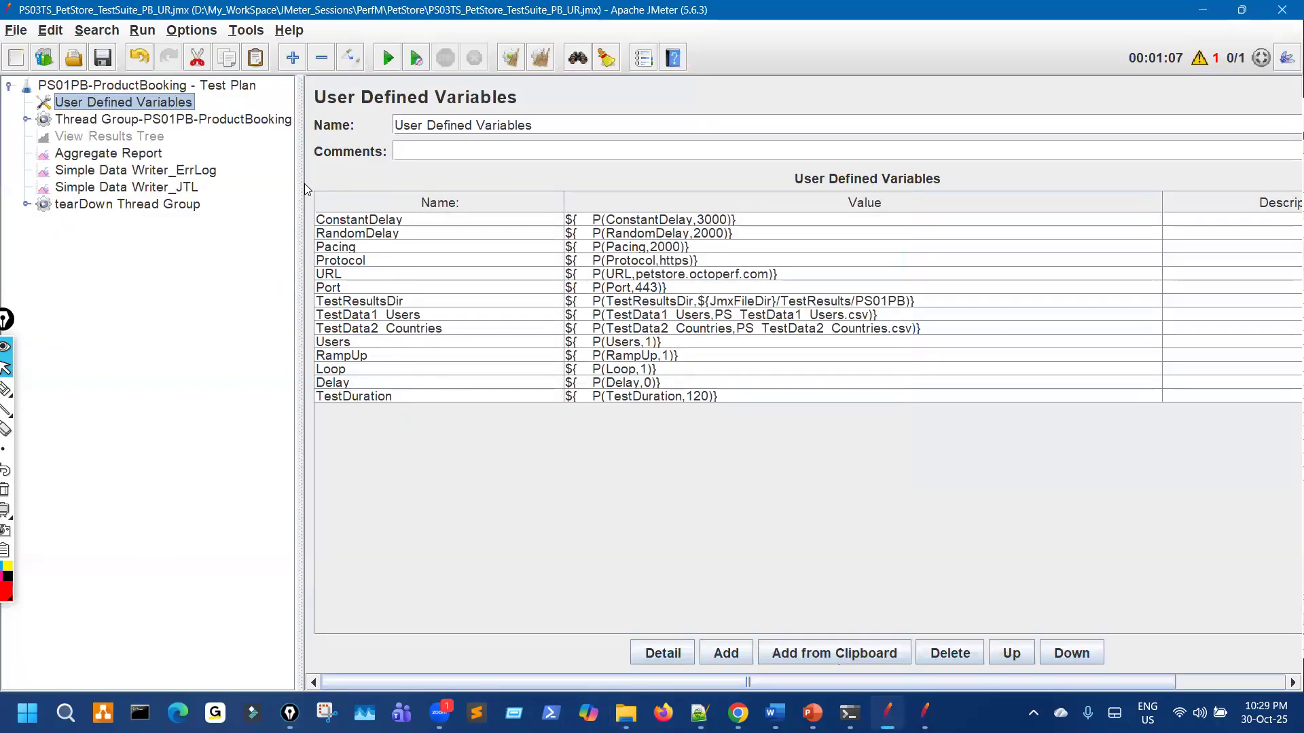
{"action": "left_click_drag", "start_coordinate": [300, 184], "coordinate": [466, 185]}
{"action": "key", "text": "ctrl+shift+3"}
{"action": "mouse_move", "coordinate": [212, 133]}
{"action": "left_mouse_down"}
{"action": "mouse_move", "coordinate": [276, 133]}
{"action": "mouse_move", "coordinate": [211, 117]}
{"action": "mouse_move", "coordinate": [144, 123]}
{"action": "mouse_move", "coordinate": [283, 136]}
{"action": "left_mouse_up"}
{"action": "key", "text": "ctrl+shift+7"}
{"action": "key", "text": "ctrl+shift+2"}
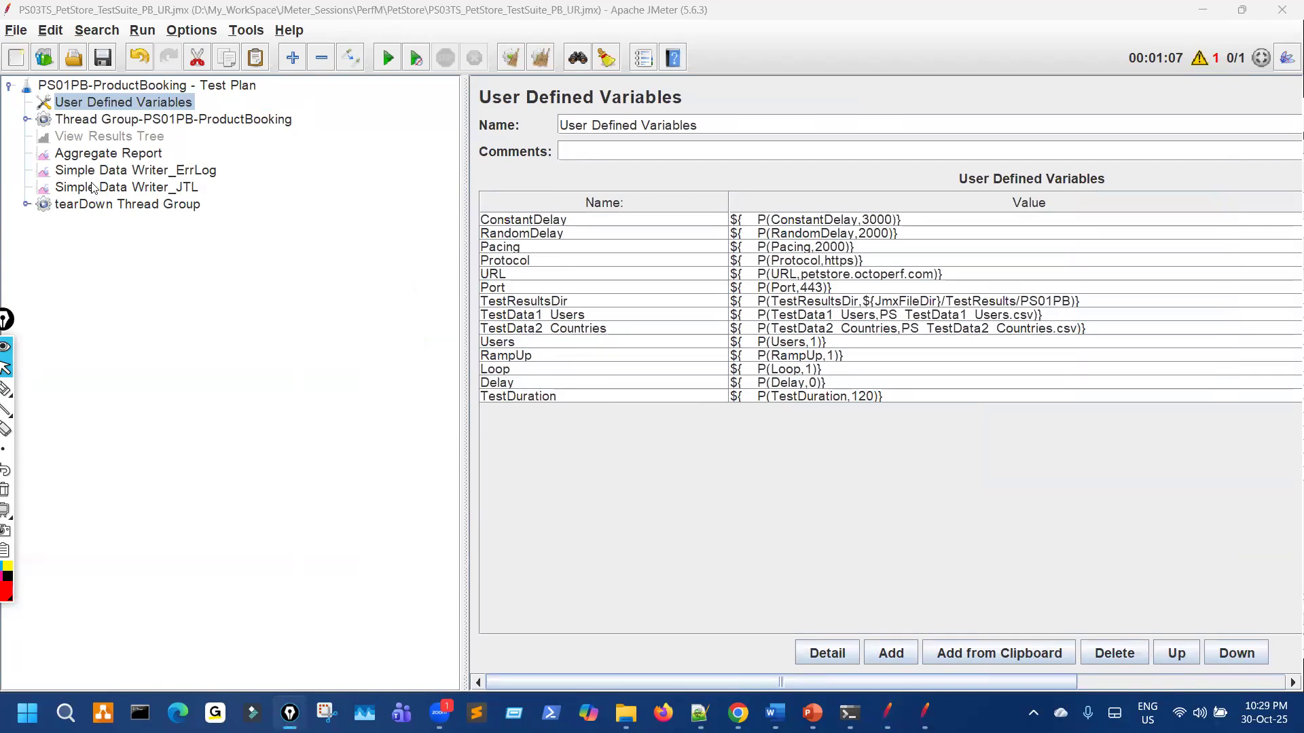
Step: Expand the ProductBooking thread group to review its settings and Simple Controller samplers
{"action": "left_click", "coordinate": [26, 119]}
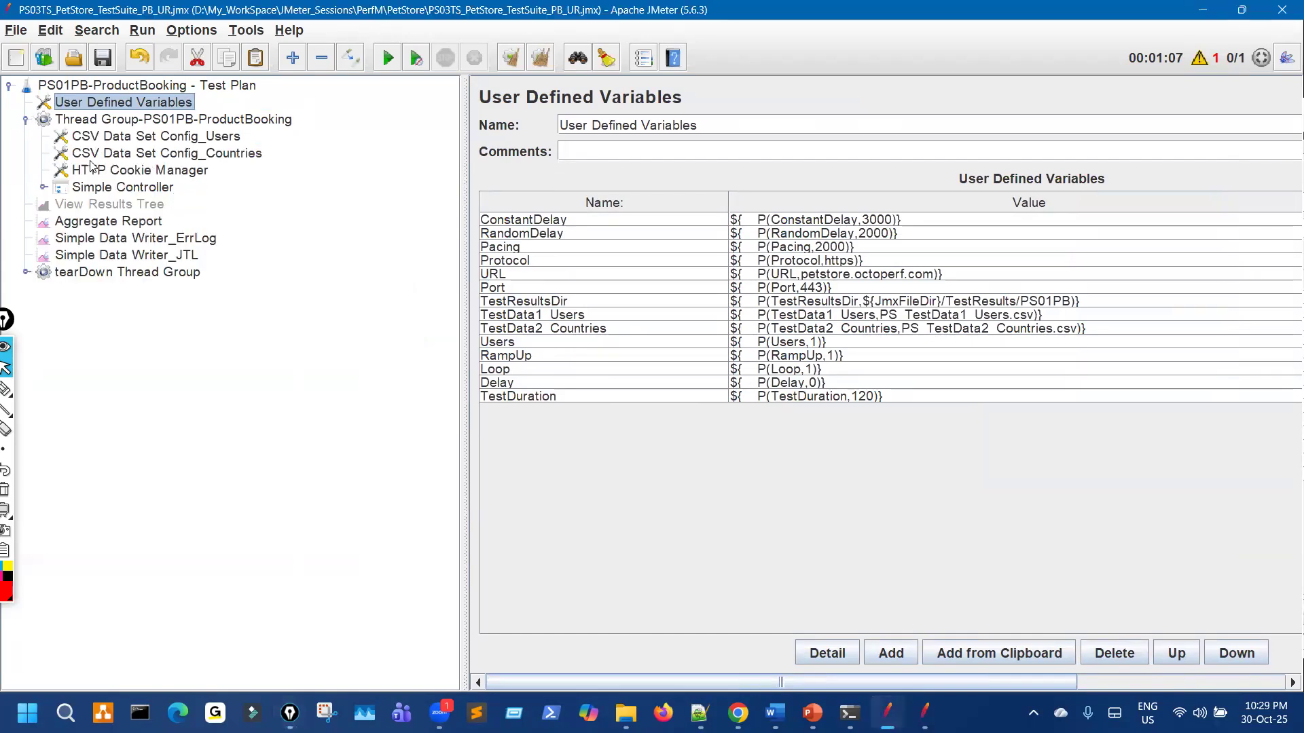
{"action": "key", "text": "Down"}
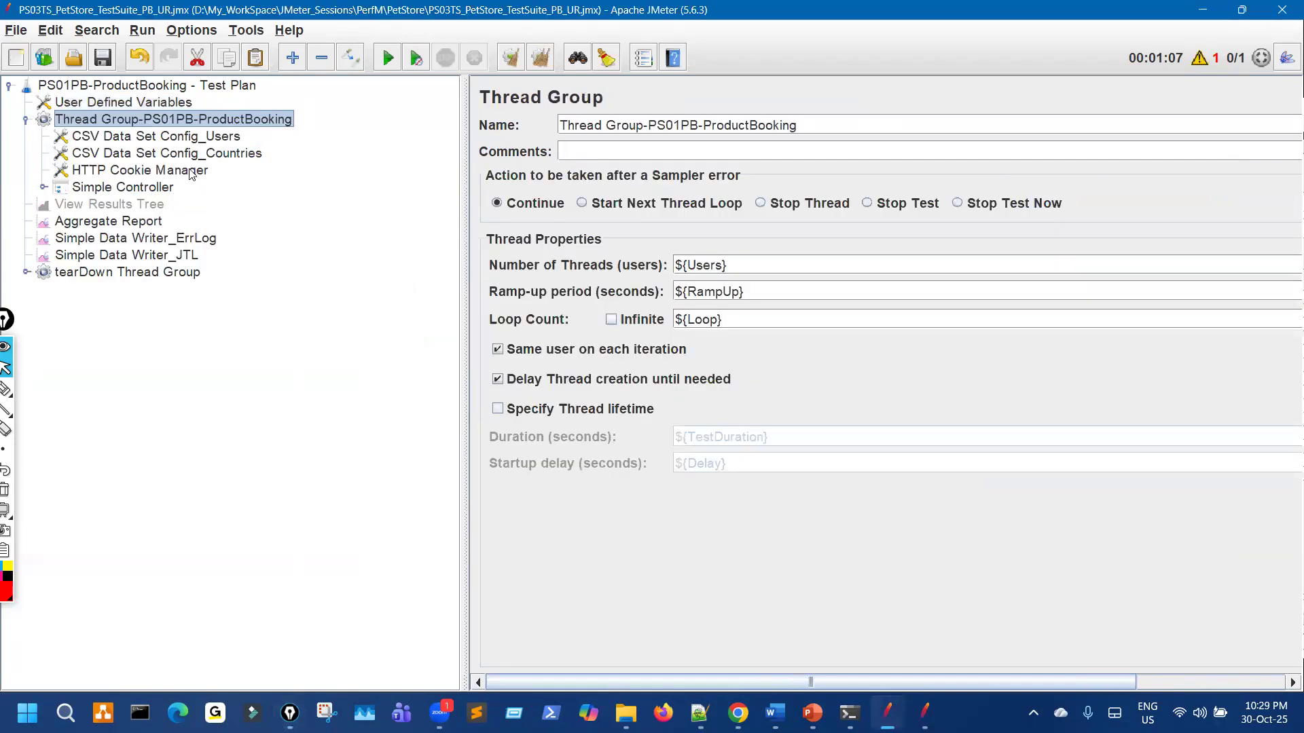
{"action": "left_click", "coordinate": [43, 187]}
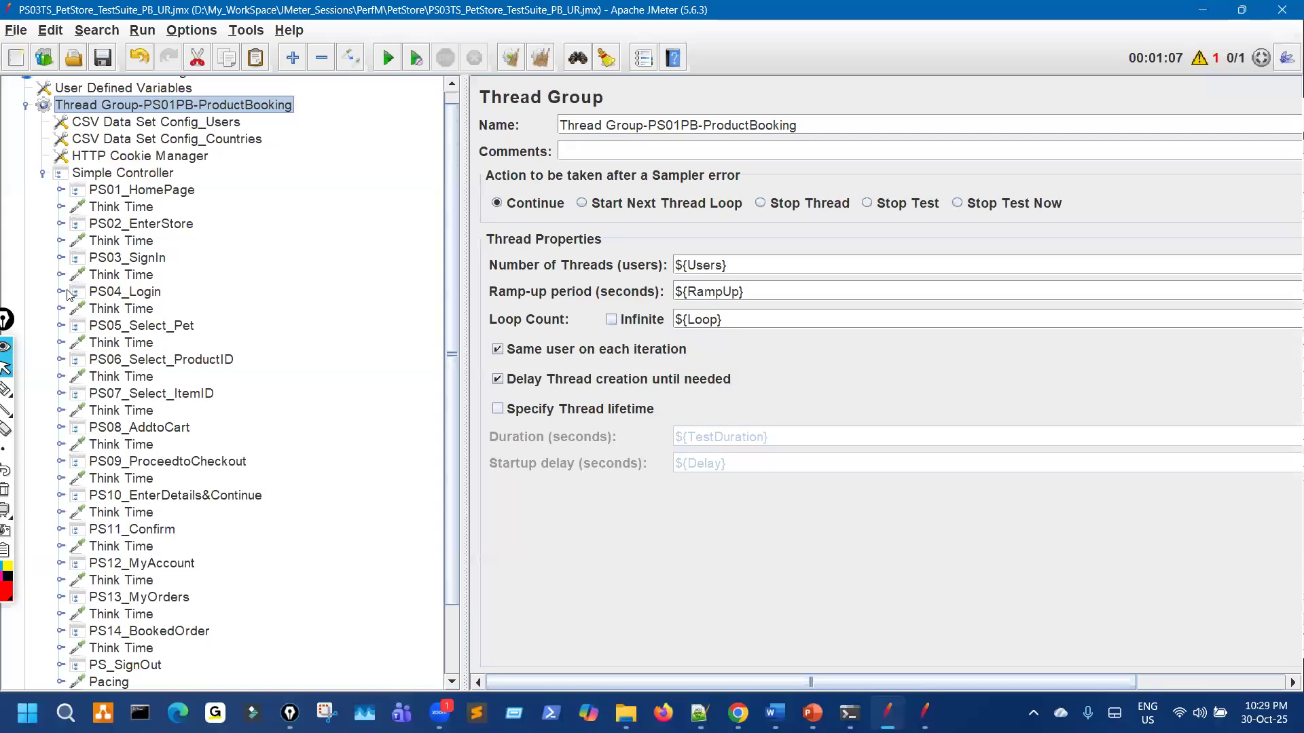
{"action": "left_click", "coordinate": [42, 172]}
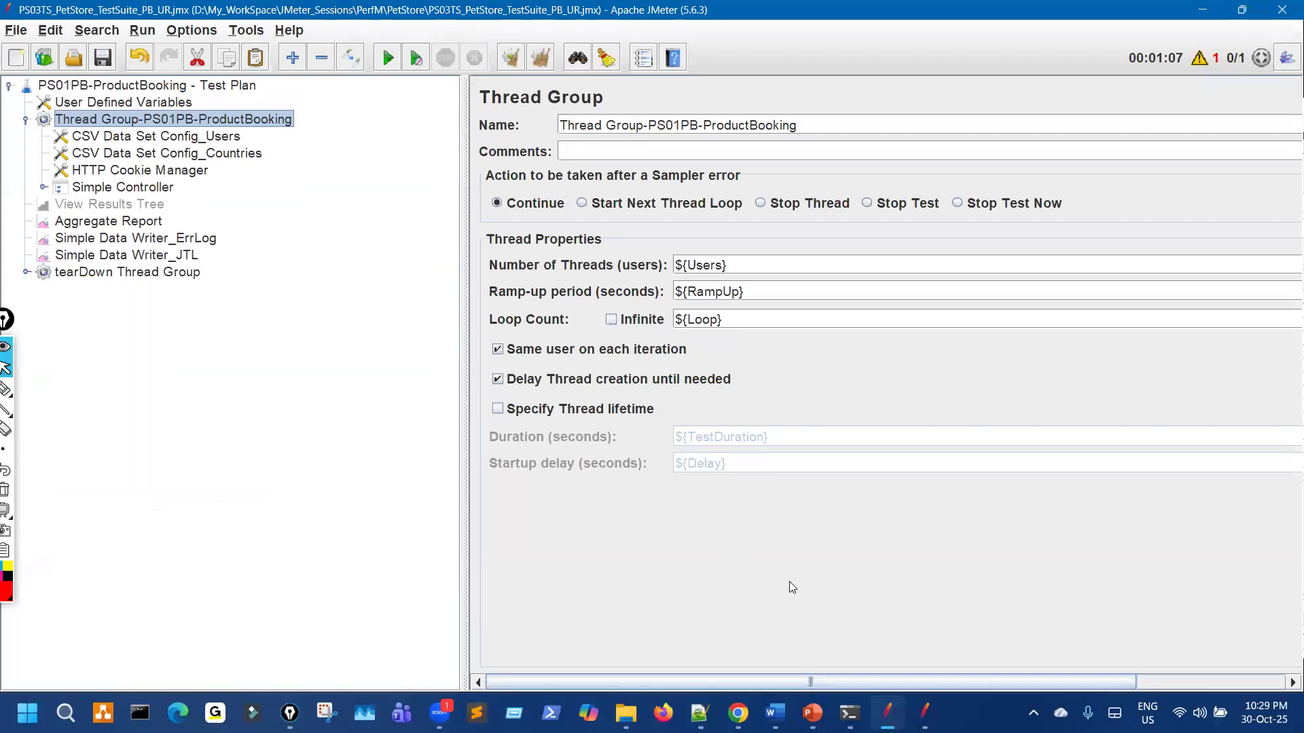
Step: Drag PS02UR_UserRegistration_v1.jmx from the PetStore folder into JMeter to open it
{"action": "left_click", "coordinate": [927, 713]}
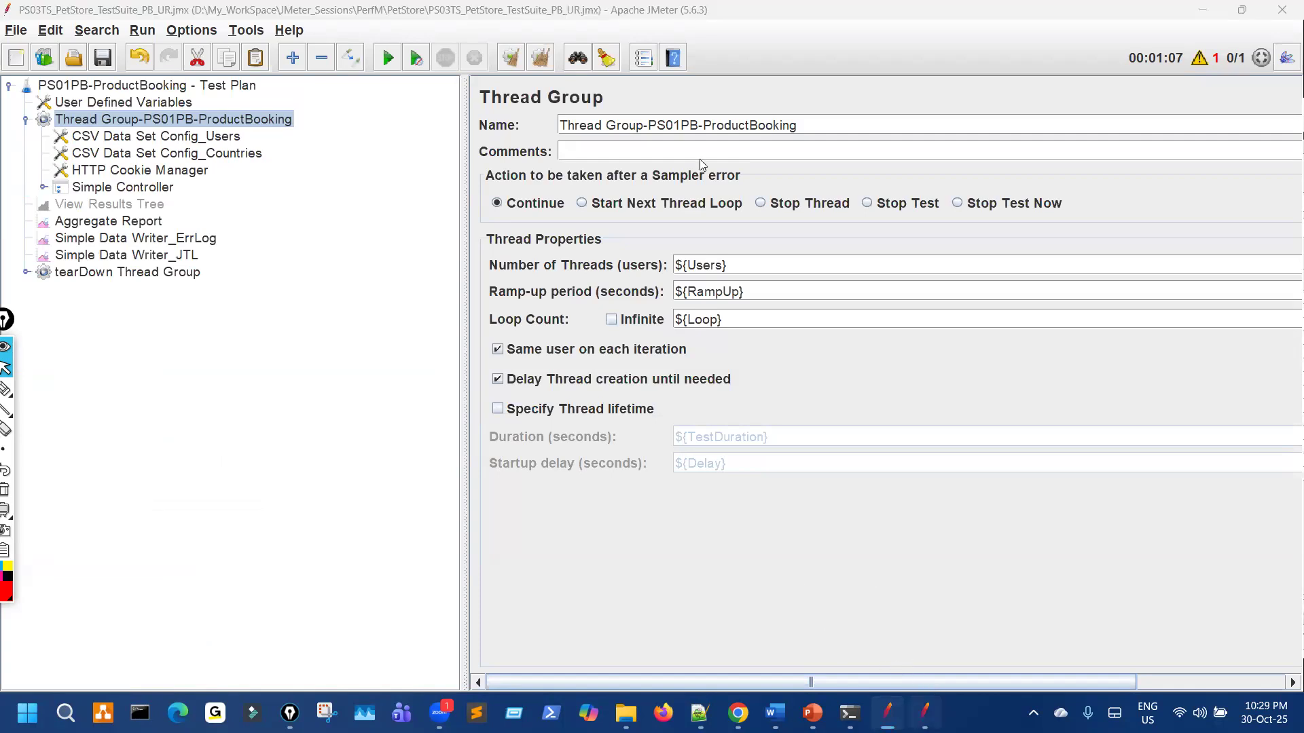
{"action": "left_click", "coordinate": [628, 712]}
{"action": "left_click", "coordinate": [924, 712]}
{"action": "left_click_drag", "start_coordinate": [350, 313], "coordinate": [807, 370]}
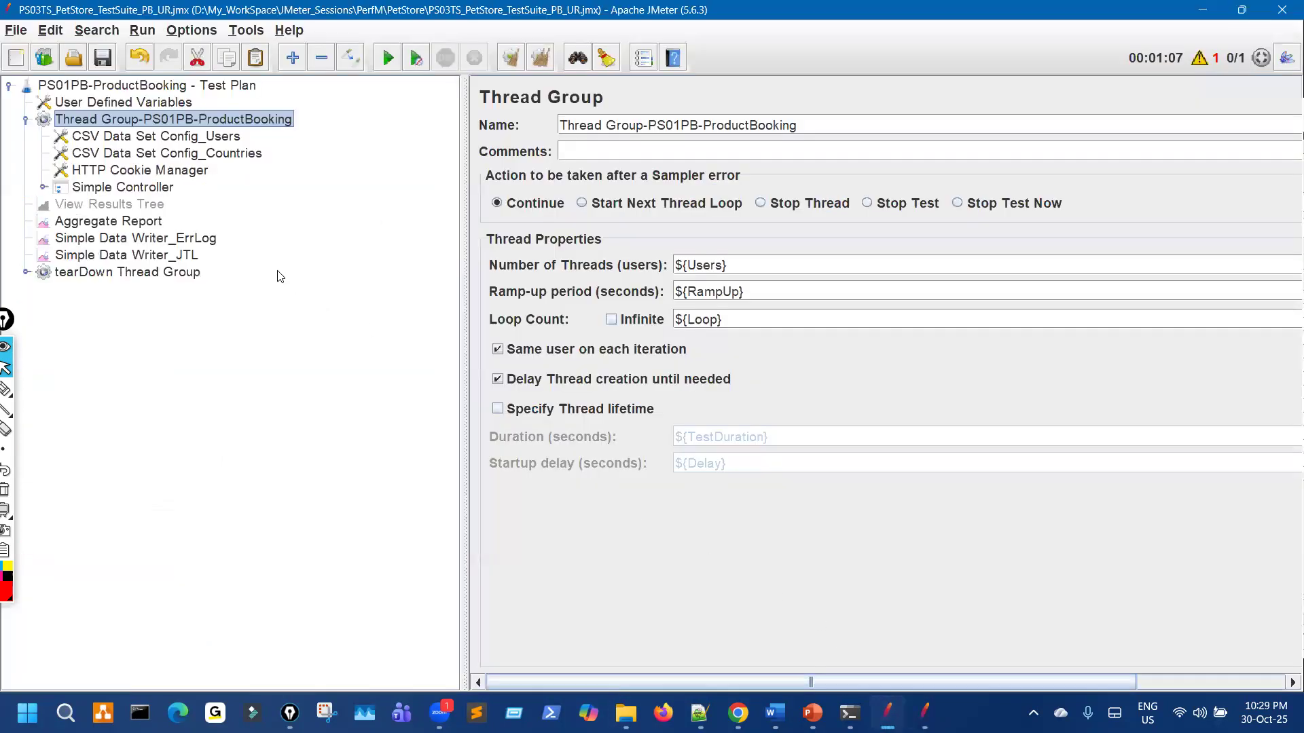
Step: Mark where the PS02UR thread group will go, below the ProductBooking items in the suite
{"action": "left_click", "coordinate": [924, 713]}
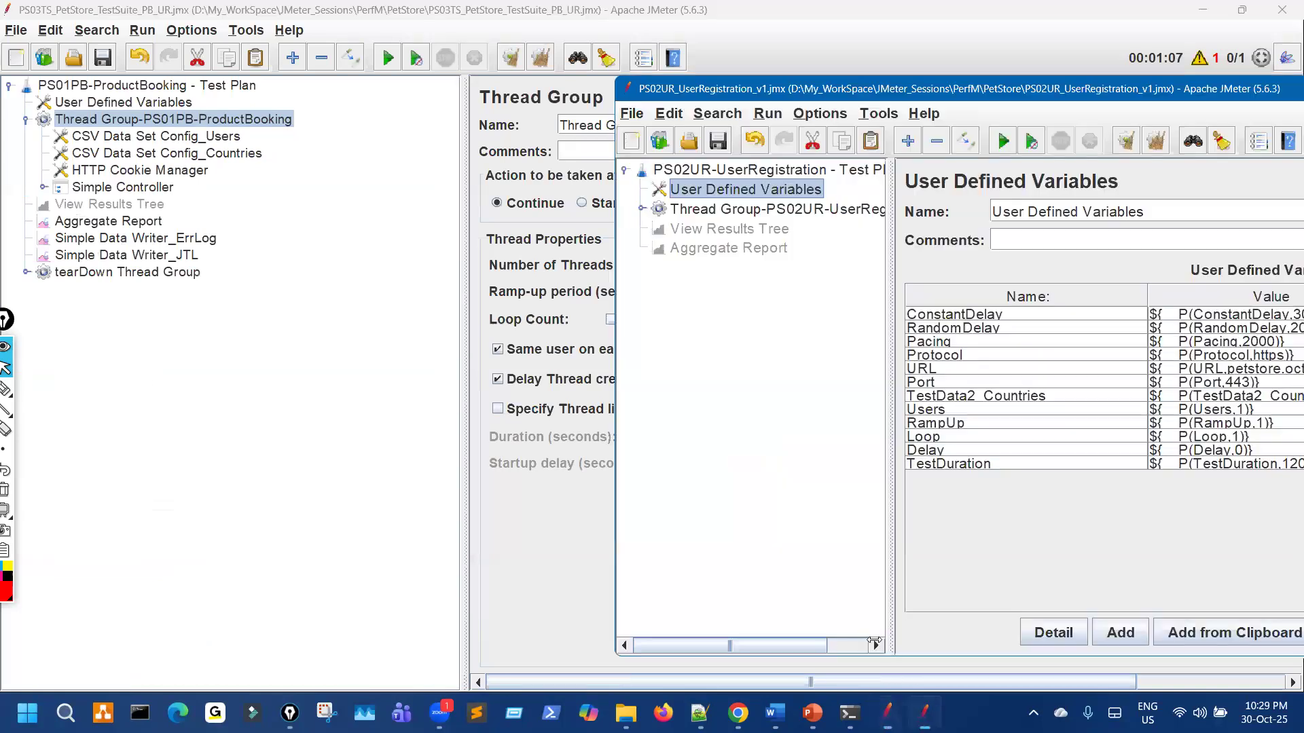
{"action": "key", "text": "ctrl+shift+3"}
{"action": "mouse_move", "coordinate": [156, 123]}
{"action": "left_mouse_down"}
{"action": "mouse_move", "coordinate": [163, 102]}
{"action": "mouse_move", "coordinate": [268, 136]}
{"action": "mouse_move", "coordinate": [241, 139]}
{"action": "left_mouse_up"}
{"action": "left_click_drag", "start_coordinate": [837, 232], "coordinate": [849, 229]}
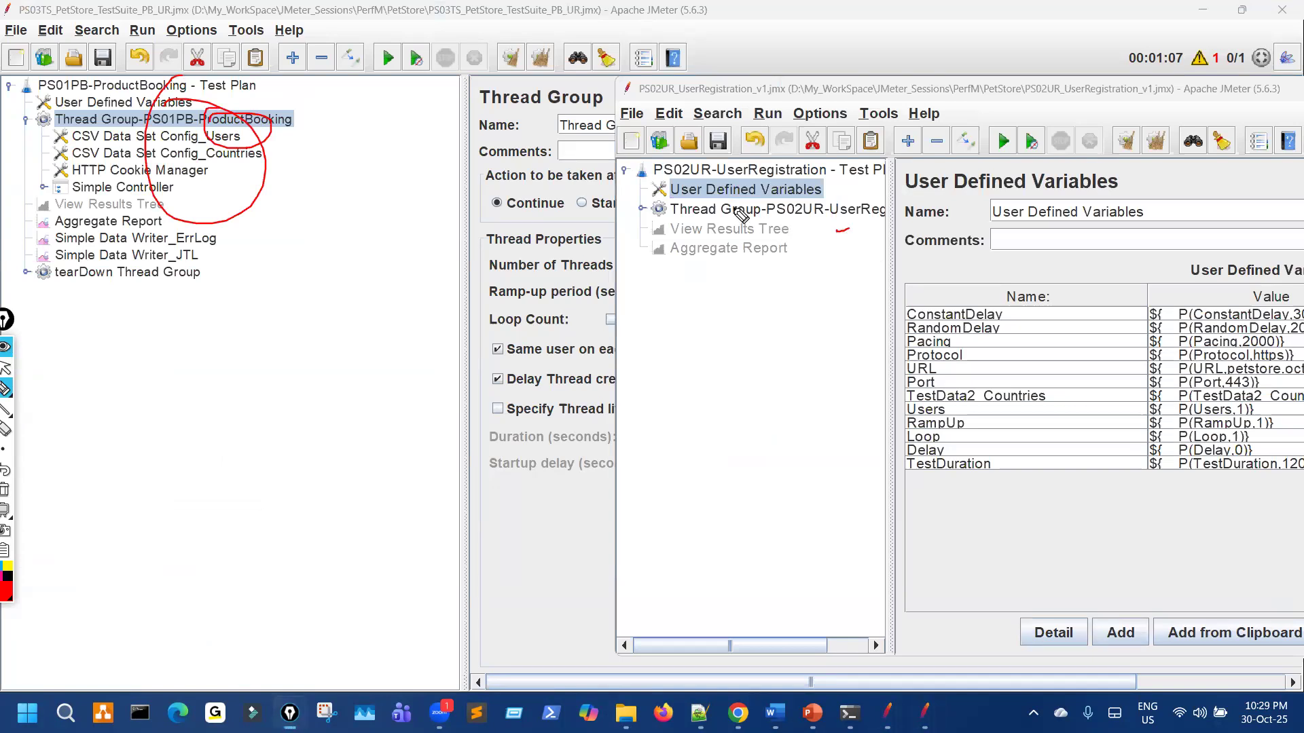
{"action": "mouse_move", "coordinate": [794, 192]}
{"action": "left_mouse_down"}
{"action": "mouse_move", "coordinate": [794, 224]}
{"action": "mouse_move", "coordinate": [784, 193]}
{"action": "mouse_move", "coordinate": [774, 221]}
{"action": "mouse_move", "coordinate": [399, 231]}
{"action": "mouse_move", "coordinate": [271, 249]}
{"action": "left_mouse_up"}
{"action": "mouse_move", "coordinate": [298, 235]}
{"action": "left_mouse_down"}
{"action": "mouse_move", "coordinate": [270, 249]}
{"action": "mouse_move", "coordinate": [297, 264]}
{"action": "left_mouse_up"}
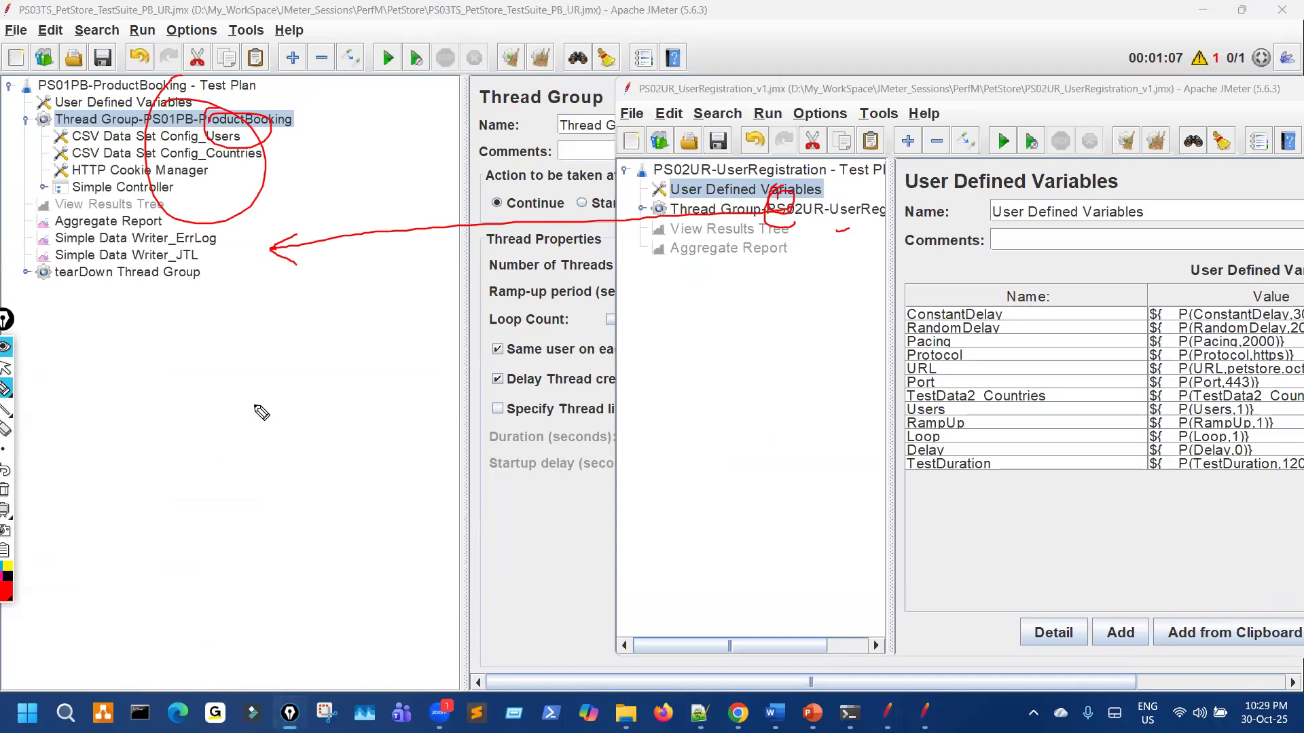
{"action": "key", "text": "ctrl+shift+7"}
{"action": "key", "text": "ctrl+shift+2"}
Step: Start File > Merge on the PS03TS suite plan
{"action": "left_click", "coordinate": [25, 119]}
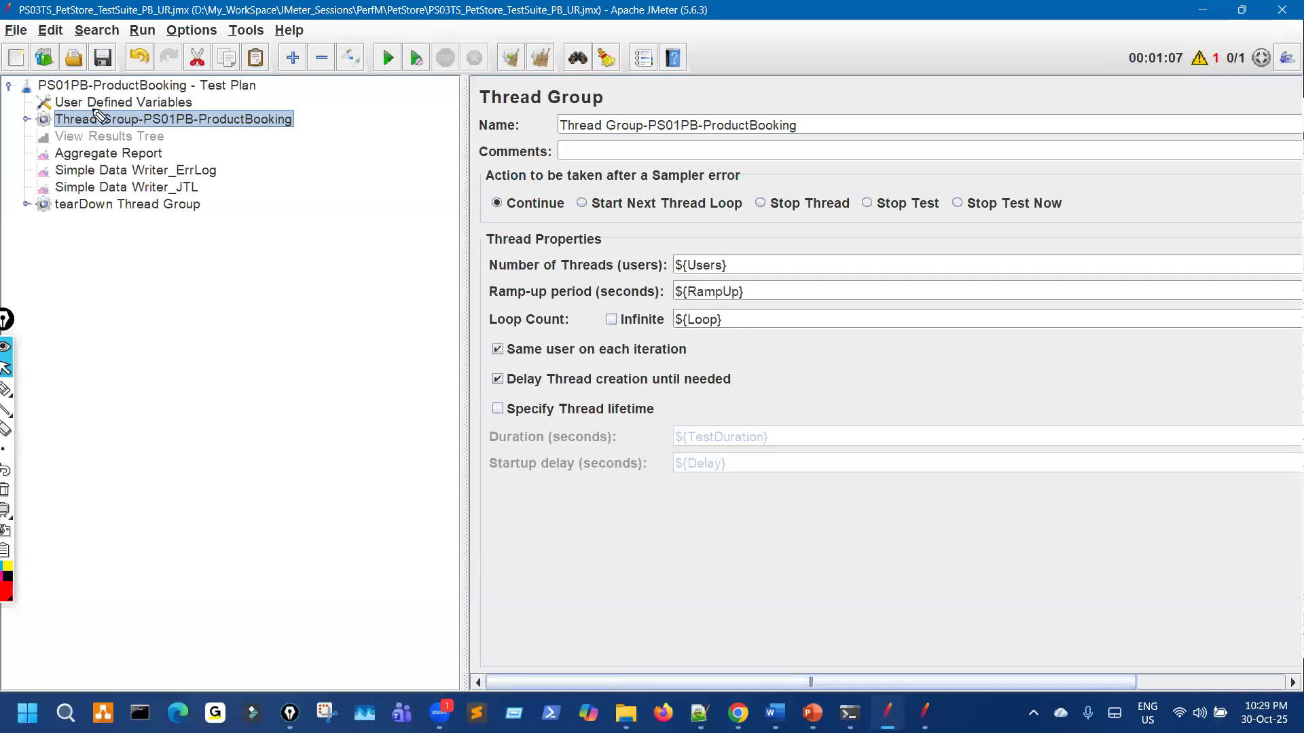
{"action": "left_click", "coordinate": [19, 32]}
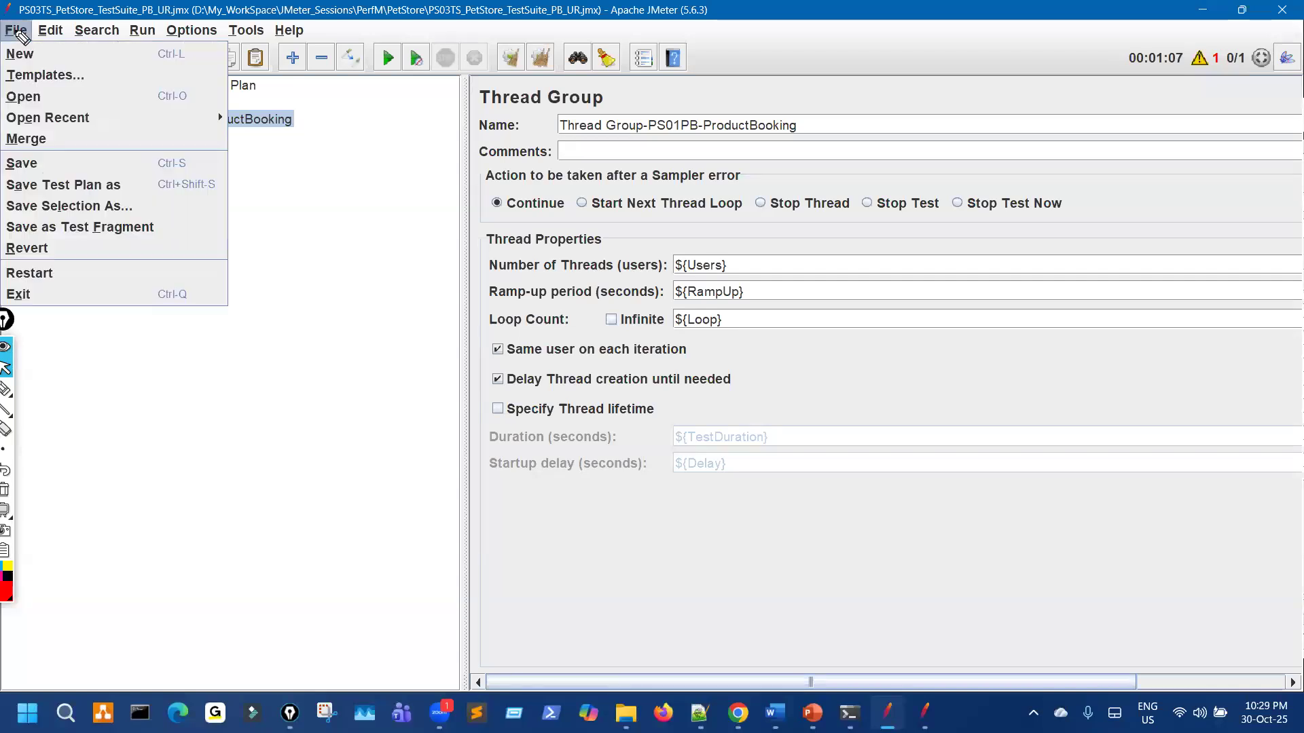
{"action": "left_click", "coordinate": [45, 139]}
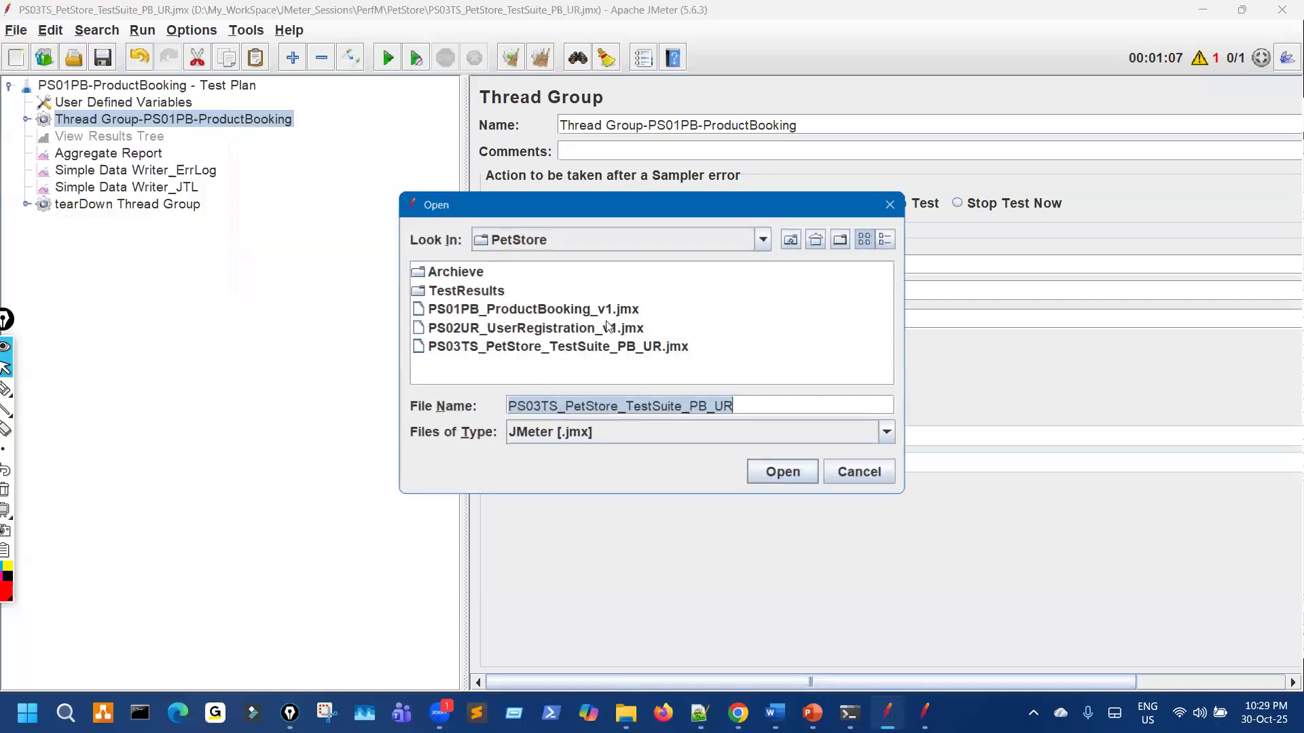
{"action": "key", "text": "ctrl+shift+3"}
{"action": "left_click_drag", "start_coordinate": [544, 338], "coordinate": [654, 338]}
{"action": "key", "text": "ctrl+shift+2"}
Step: Merge PS02UR_UserRegistration_v1.jmx and point out the merged View Results Tree and Aggregate Report
{"action": "left_click", "coordinate": [588, 332]}
{"action": "left_click", "coordinate": [588, 332]}
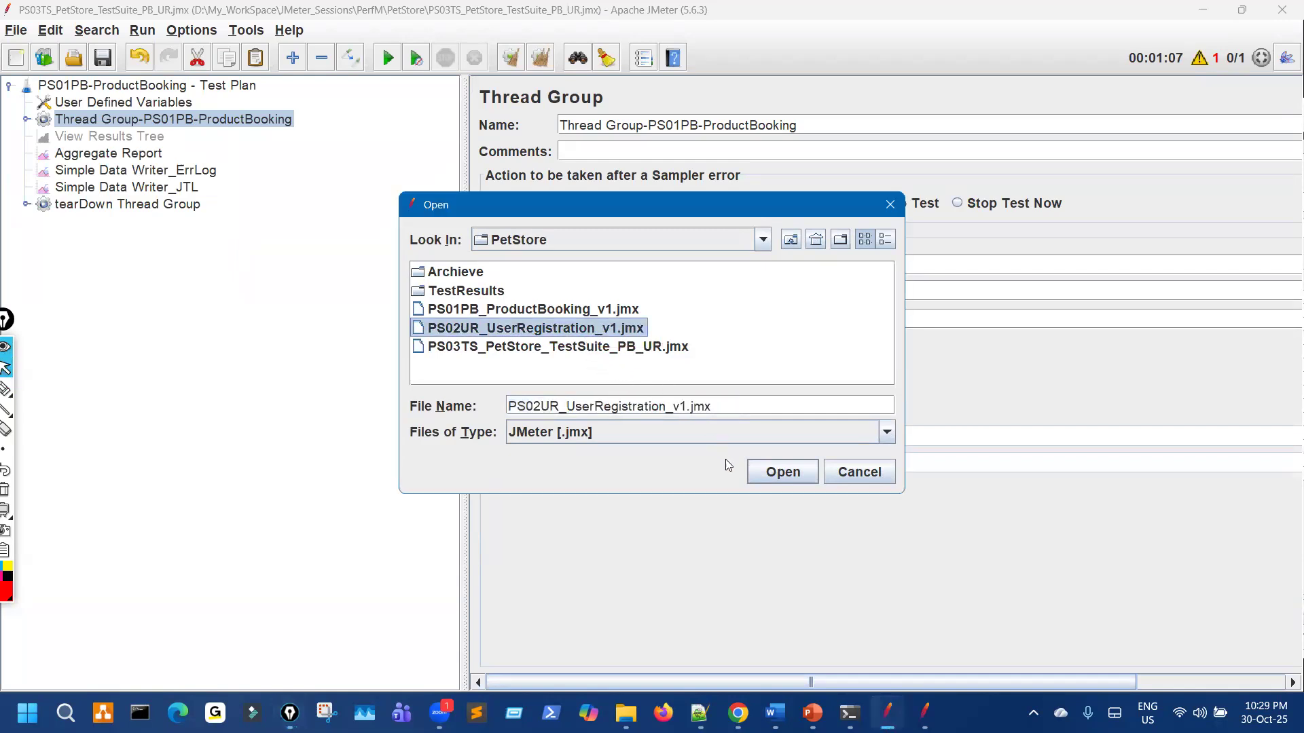
{"action": "key", "text": "ctrl+shift+3"}
{"action": "mouse_move", "coordinate": [775, 440]}
{"action": "left_mouse_down"}
{"action": "mouse_move", "coordinate": [764, 500]}
{"action": "mouse_move", "coordinate": [775, 448]}
{"action": "left_mouse_up"}
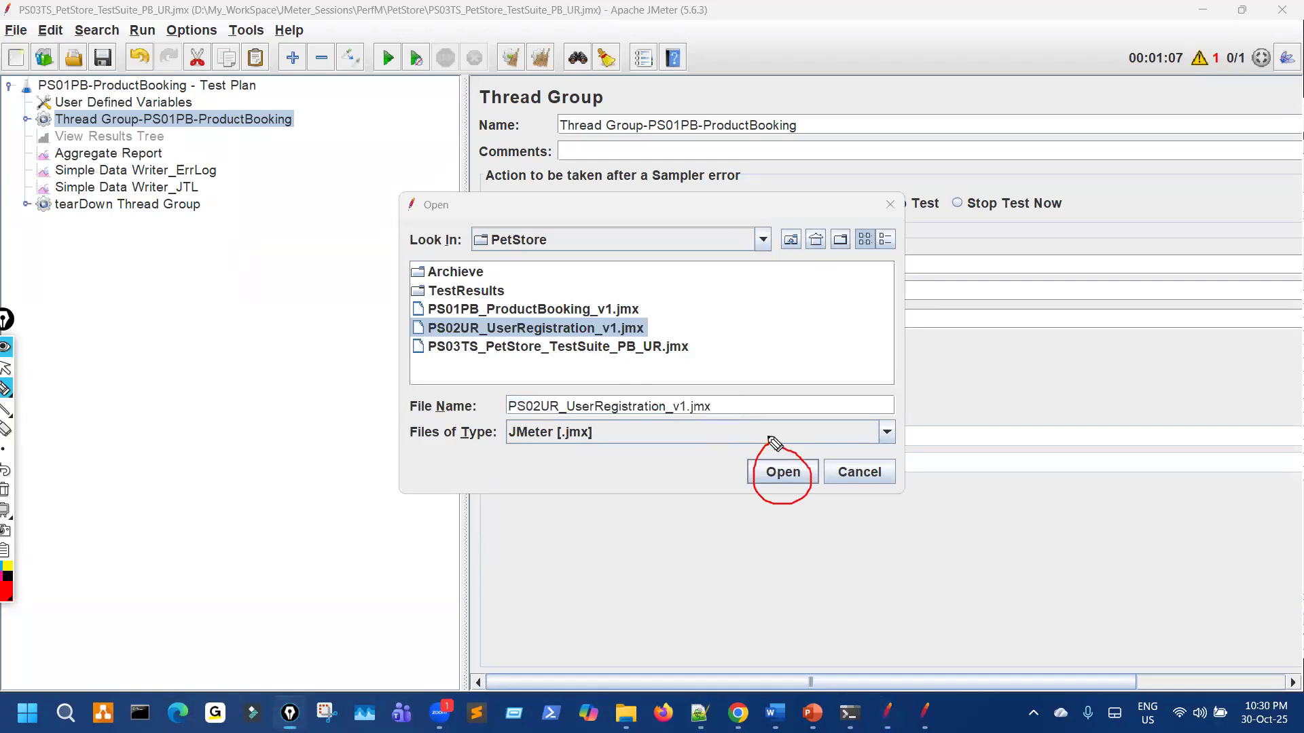
{"action": "key", "text": "ctrl+shift+2"}
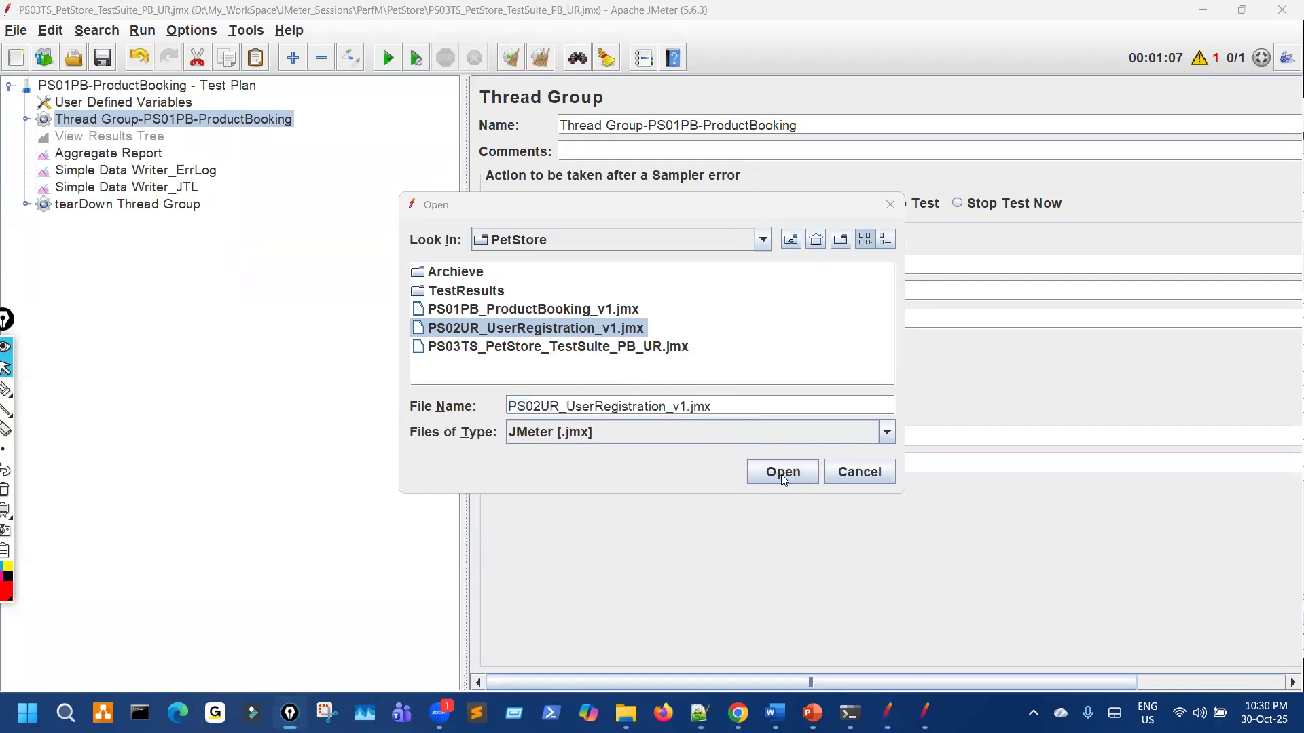
{"action": "left_click", "coordinate": [781, 474]}
{"action": "key", "text": "ctrl+shift+3"}
{"action": "mouse_move", "coordinate": [132, 219]}
{"action": "left_mouse_down"}
{"action": "mouse_move", "coordinate": [101, 265]}
{"action": "mouse_move", "coordinate": [160, 294]}
{"action": "mouse_move", "coordinate": [193, 231]}
{"action": "mouse_move", "coordinate": [238, 307]}
{"action": "left_mouse_up"}
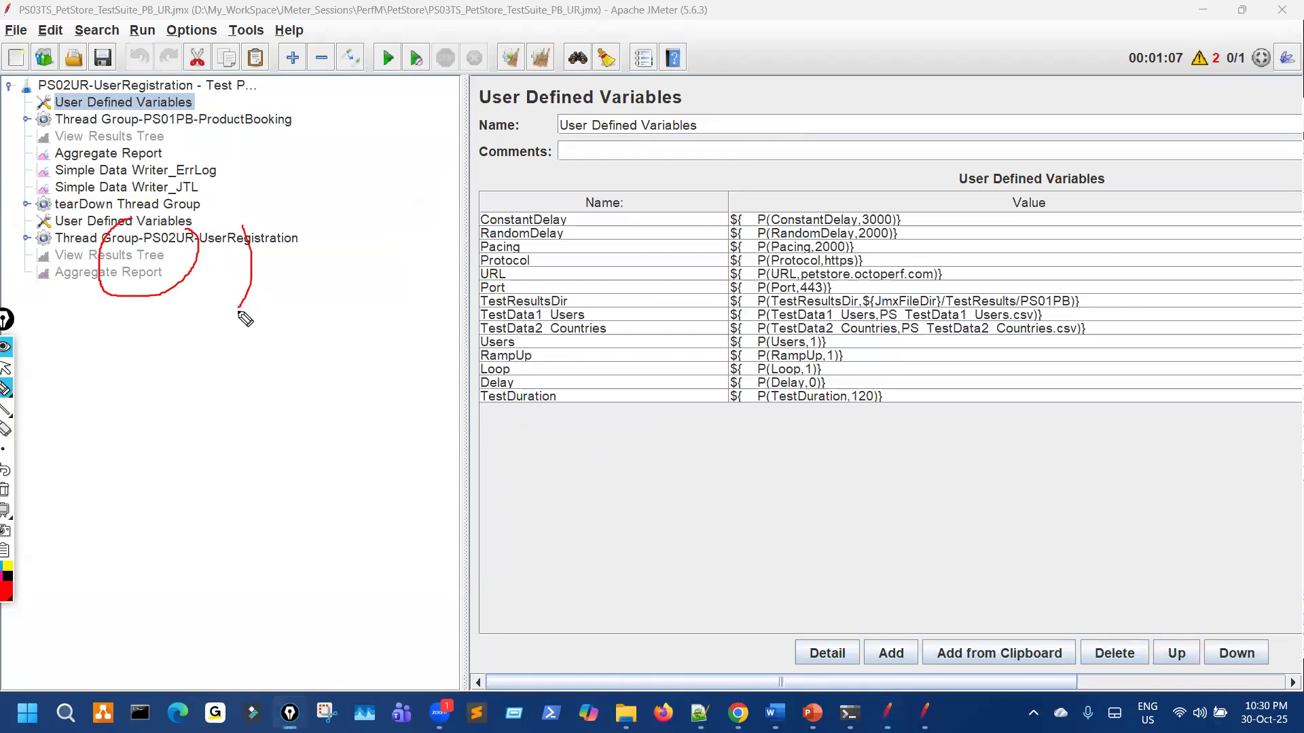
Step: Link the original PS02UR tree items to the merged Aggregate Report, then show the PowerPoint slide
{"action": "key", "text": "ctrl+shift+2"}
{"action": "left_click", "coordinate": [925, 708]}
{"action": "key", "text": "ctrl+shift+3"}
{"action": "left_click_drag", "start_coordinate": [716, 187], "coordinate": [715, 209]}
{"action": "left_click_drag", "start_coordinate": [712, 216], "coordinate": [281, 251]}
{"action": "left_click_drag", "start_coordinate": [158, 114], "coordinate": [182, 156]}
{"action": "key", "text": "ctrl+shift+7"}
{"action": "mouse_move", "coordinate": [696, 194]}
{"action": "left_mouse_down"}
{"action": "mouse_move", "coordinate": [700, 255]}
{"action": "mouse_move", "coordinate": [182, 237]}
{"action": "mouse_move", "coordinate": [125, 268]}
{"action": "mouse_move", "coordinate": [170, 278]}
{"action": "left_mouse_up"}
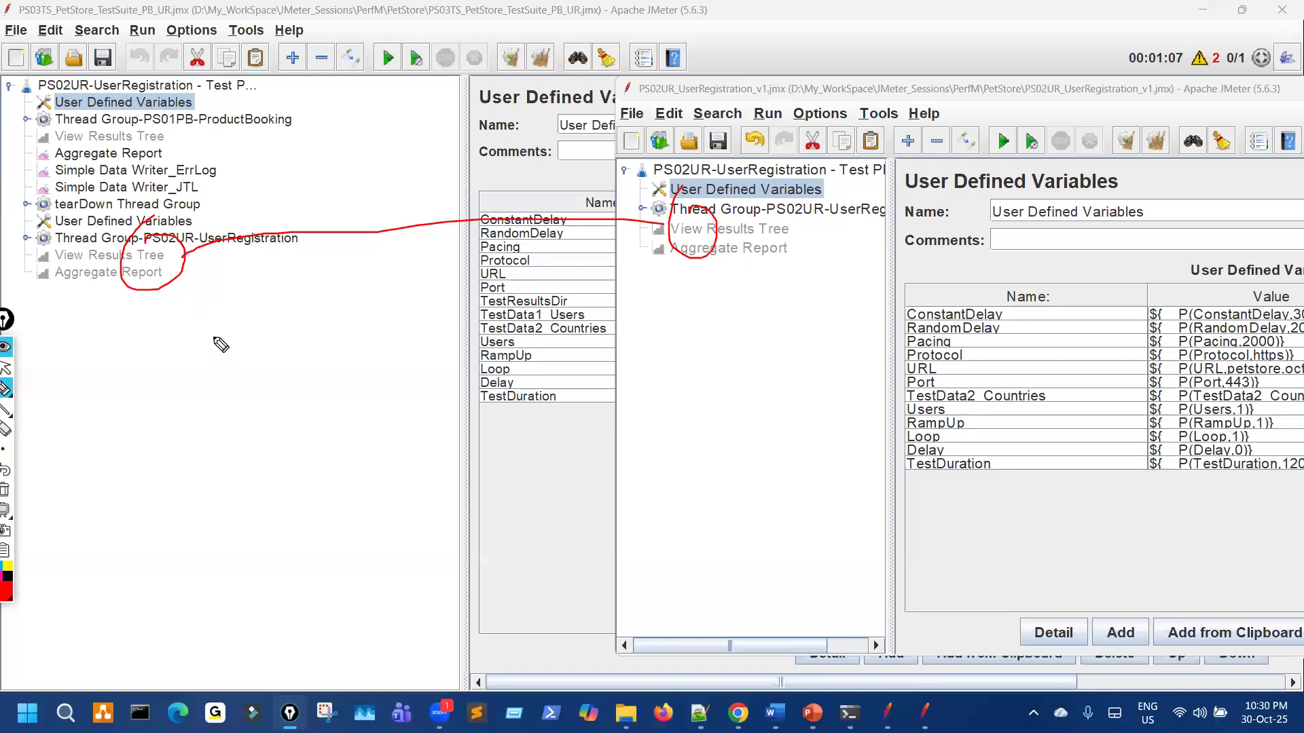
{"action": "key", "text": "ctrl+shift+7"}
{"action": "key", "text": "ctrl+shift+2"}
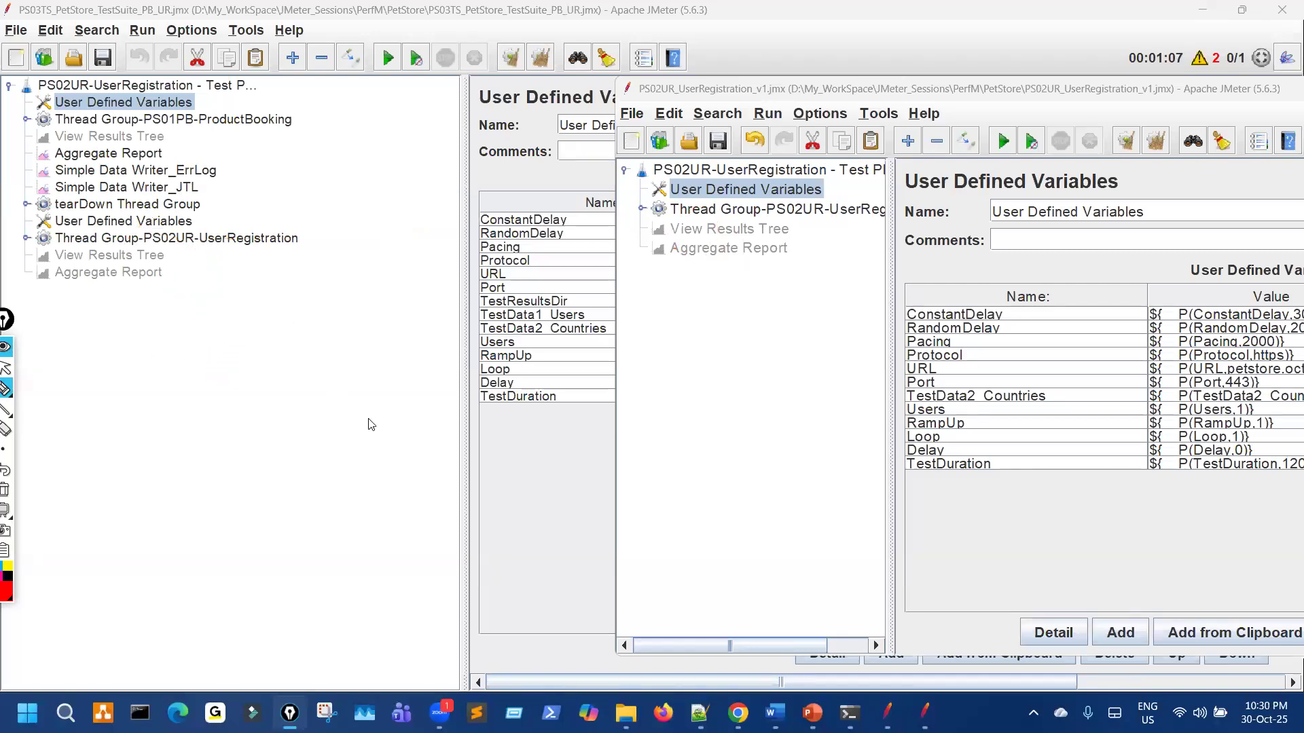
{"action": "left_click", "coordinate": [818, 709]}
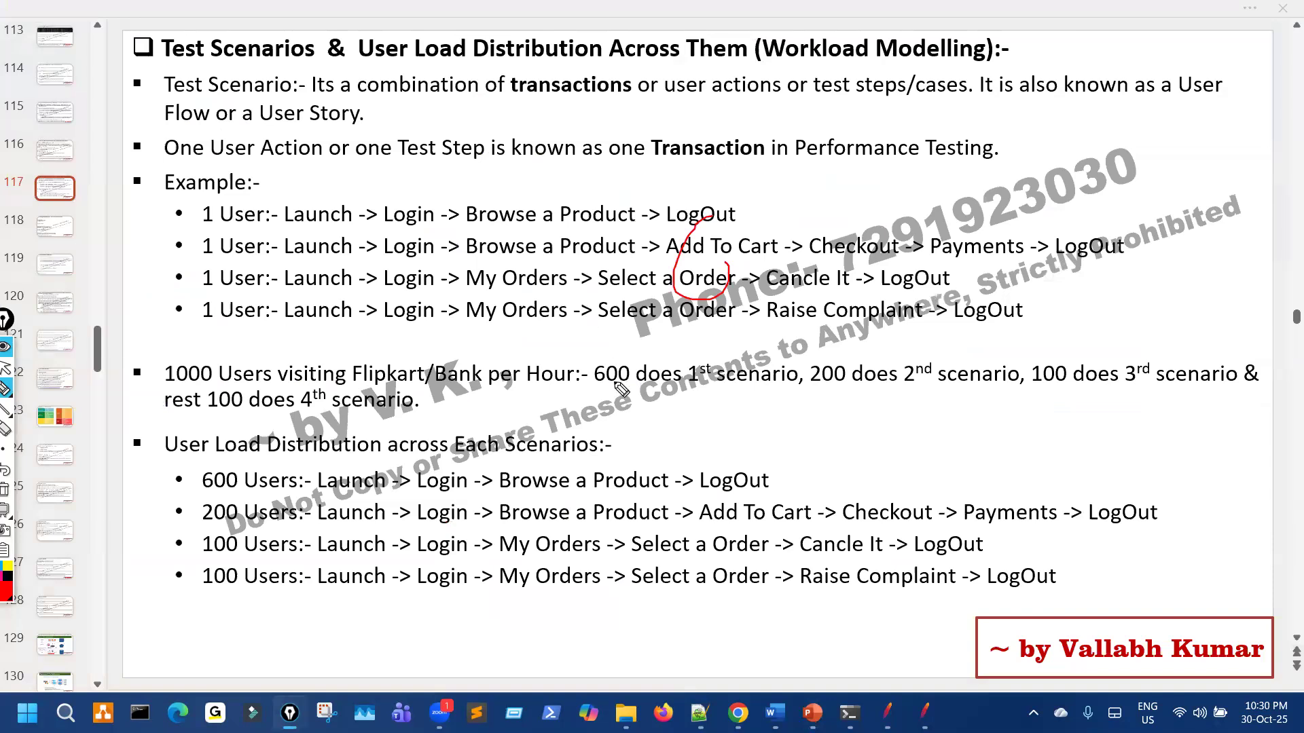
Step: Clear the slide annotation and bring the original PS02UR_UserRegistration plan window forward in JMeter
{"action": "key", "text": "ctrl+shift+7"}
{"action": "key", "text": "ctrl+shift+2"}
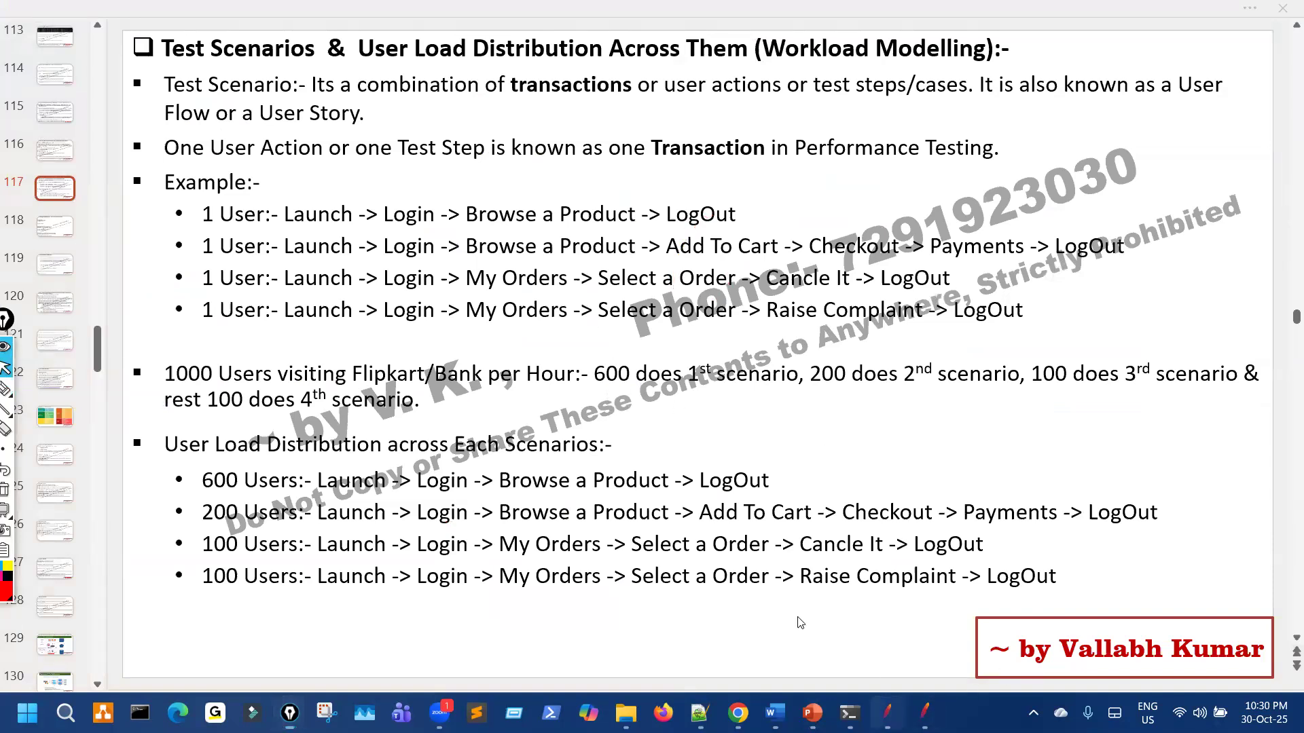
{"action": "key", "text": "alt+Tab"}
{"action": "left_click", "coordinate": [924, 713]}
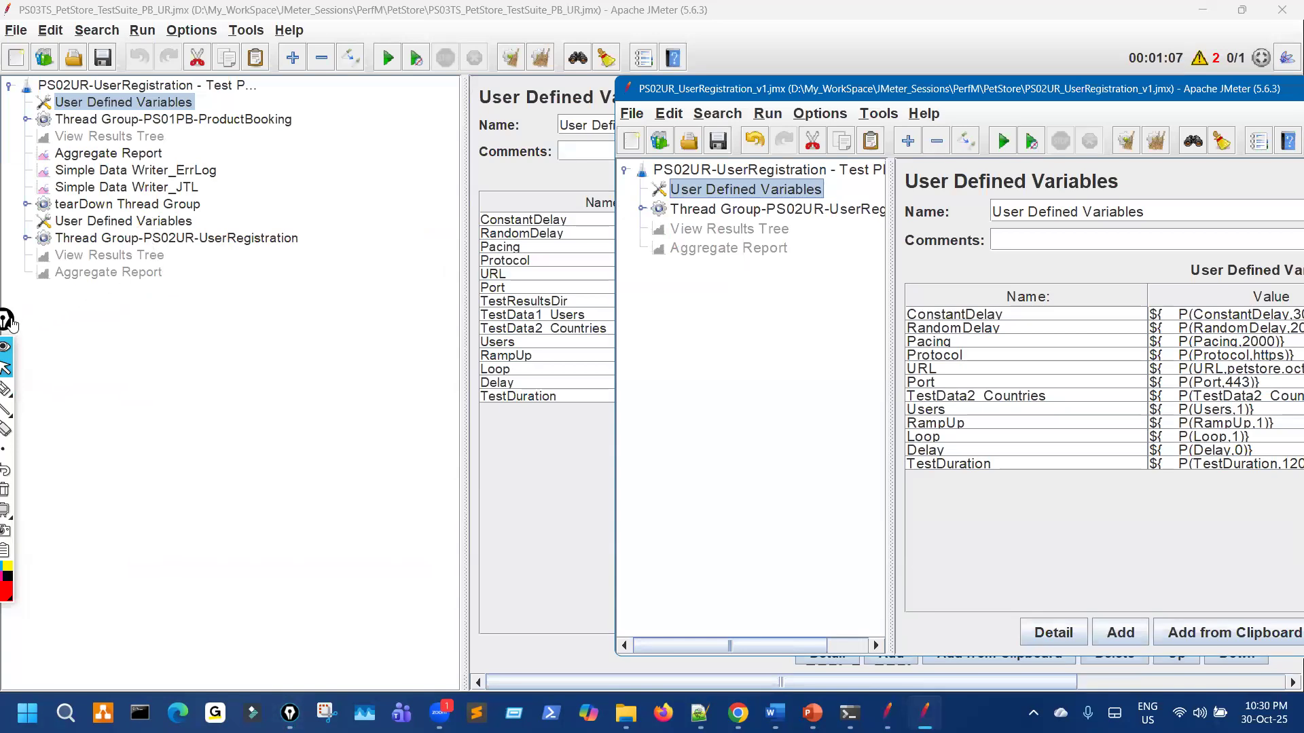
Step: Inspect the duplicate User Defined Variables table merged in from the PS02UR plan
{"action": "left_click_drag", "start_coordinate": [10, 321], "coordinate": [34, 374]}
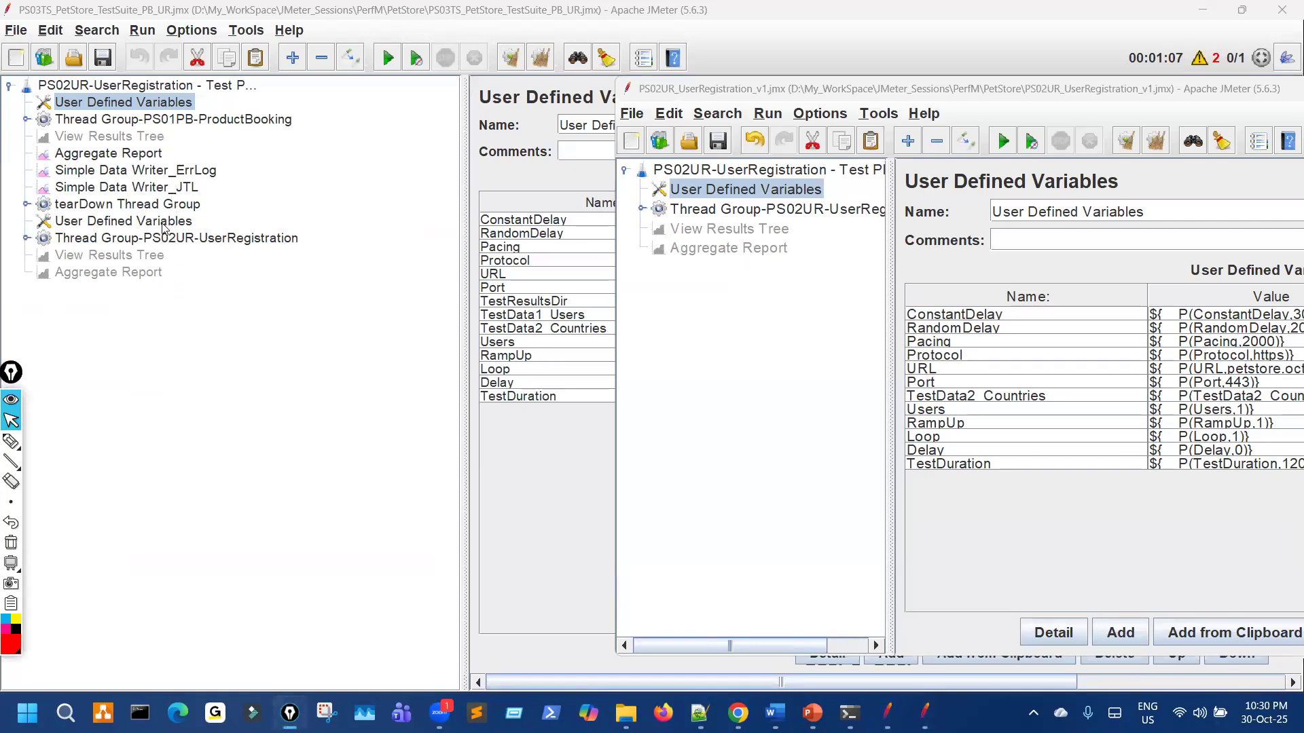
{"action": "left_click", "coordinate": [169, 105]}
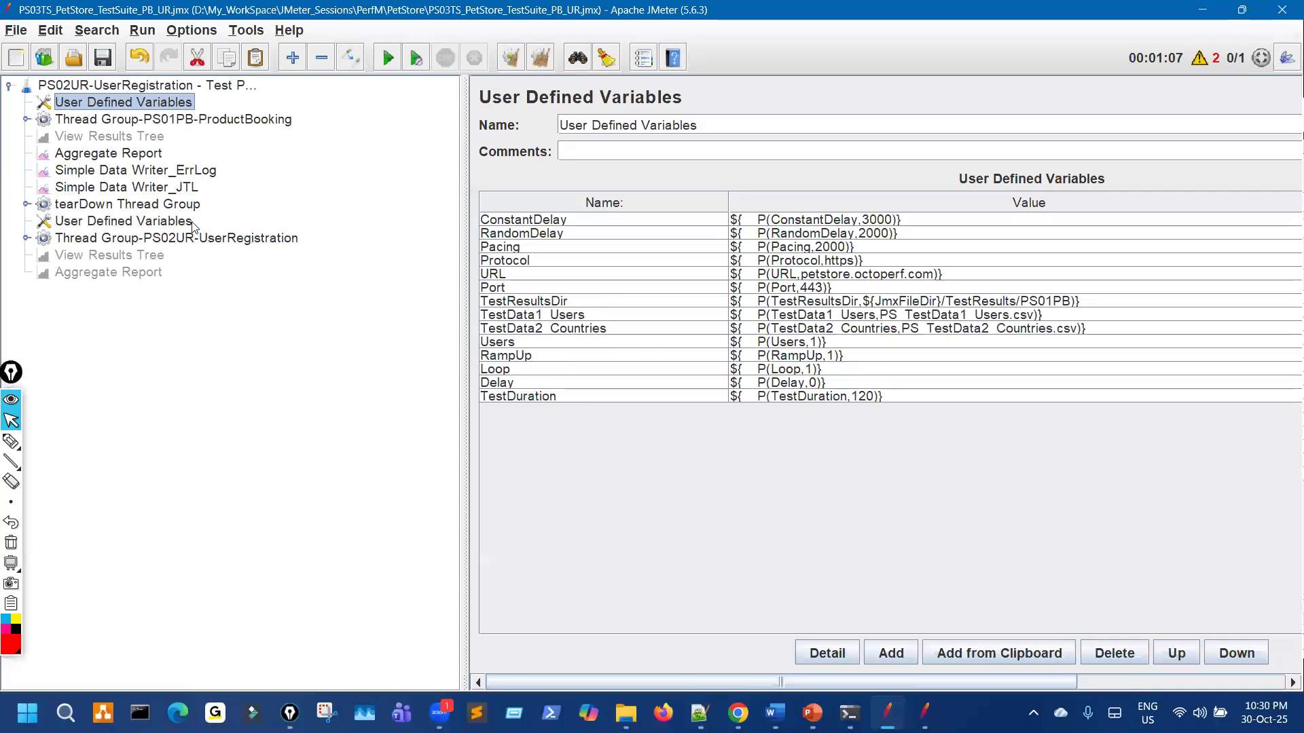
{"action": "left_click", "coordinate": [11, 441]}
{"action": "left_click_drag", "start_coordinate": [724, 199], "coordinate": [747, 443]}
{"action": "key", "text": "ctrl+shift+2"}
{"action": "left_click", "coordinate": [189, 221]}
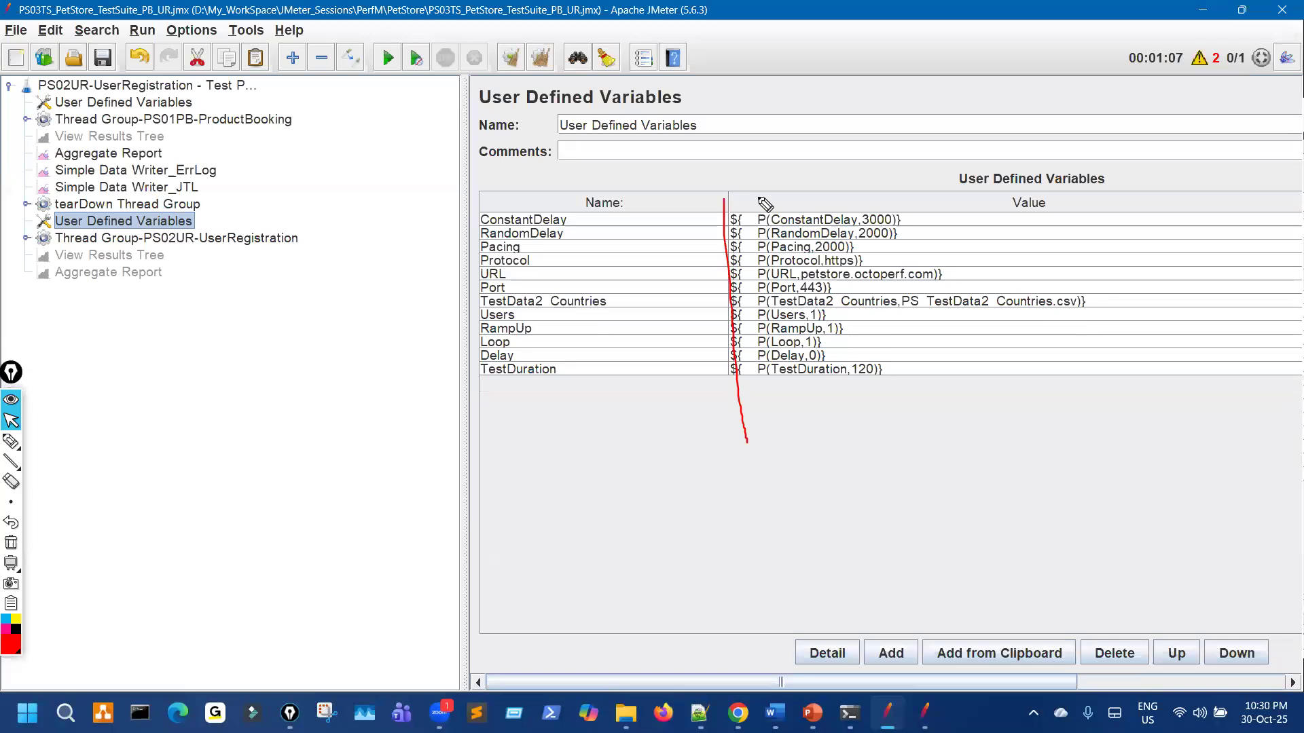
{"action": "key", "text": "ctrl+shift+3"}
{"action": "left_click_drag", "start_coordinate": [737, 200], "coordinate": [745, 403]}
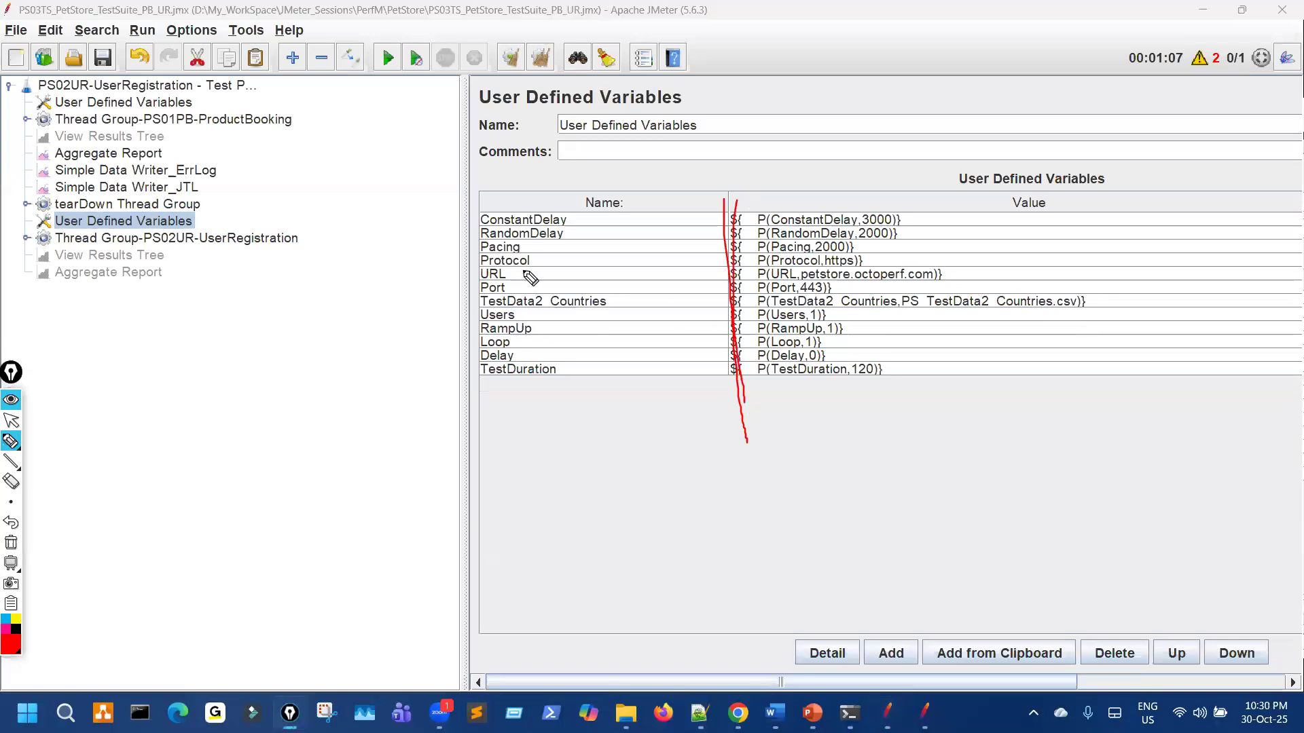
{"action": "left_click_drag", "start_coordinate": [186, 222], "coordinate": [212, 213]}
{"action": "key", "text": "ctrl+shift+7"}
{"action": "key", "text": "ctrl+shift+2"}
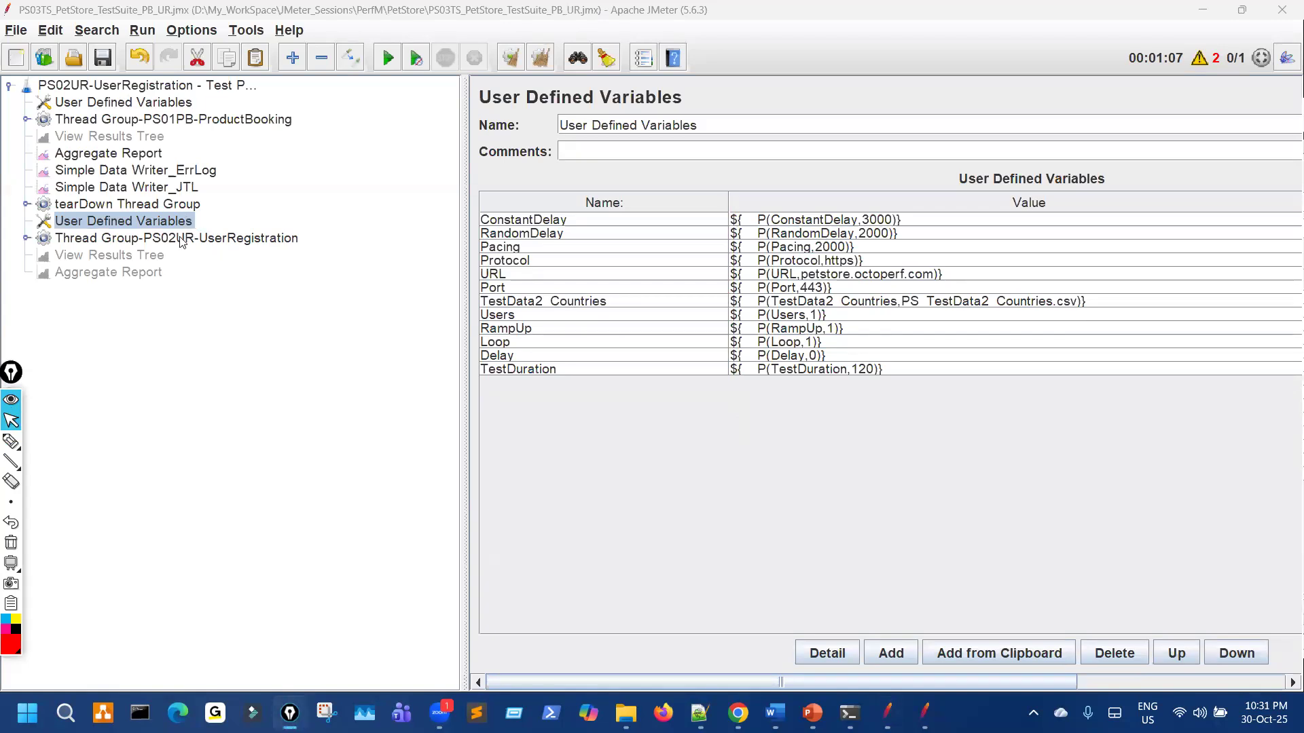
Step: Review the duplicate View Results Tree and Aggregate Report merged into the suite
{"action": "left_click", "coordinate": [154, 257]}
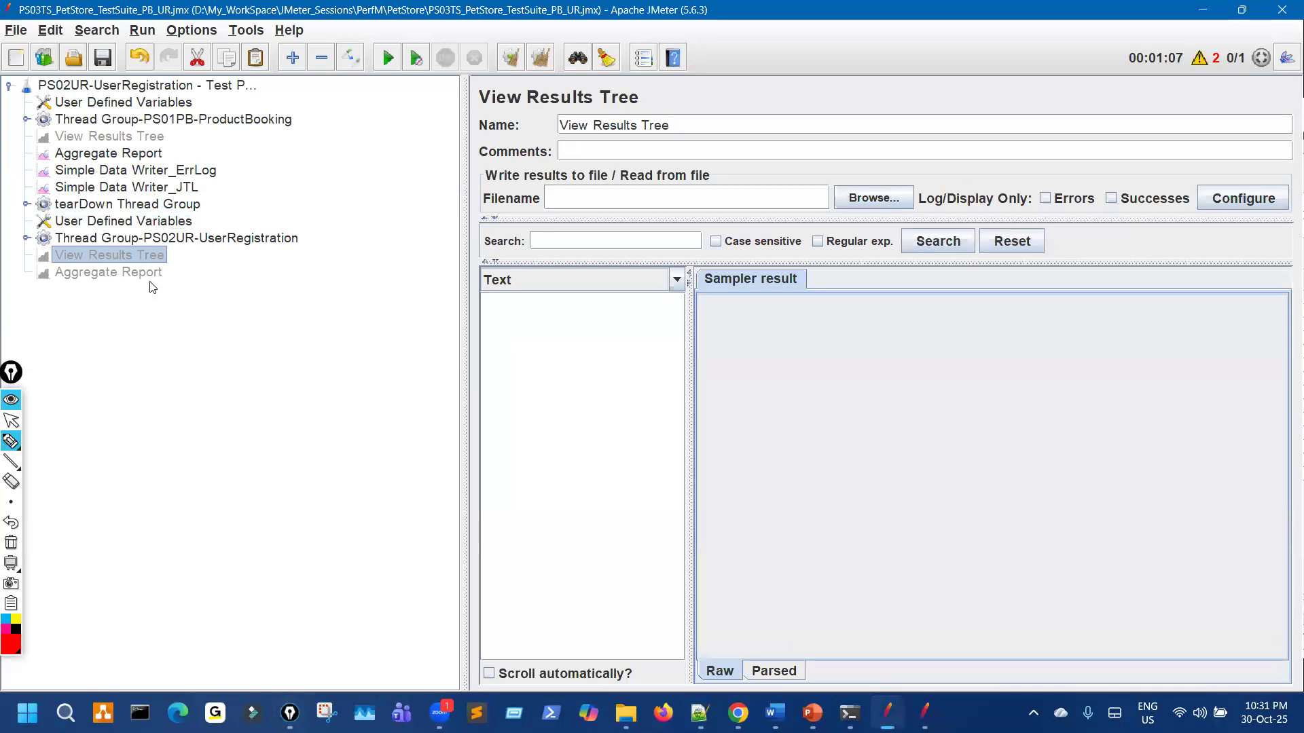
{"action": "left_click", "coordinate": [156, 271]}
{"action": "key", "text": "ctrl+shift+3"}
{"action": "left_click_drag", "start_coordinate": [163, 265], "coordinate": [160, 292]}
{"action": "left_click_drag", "start_coordinate": [131, 127], "coordinate": [121, 162]}
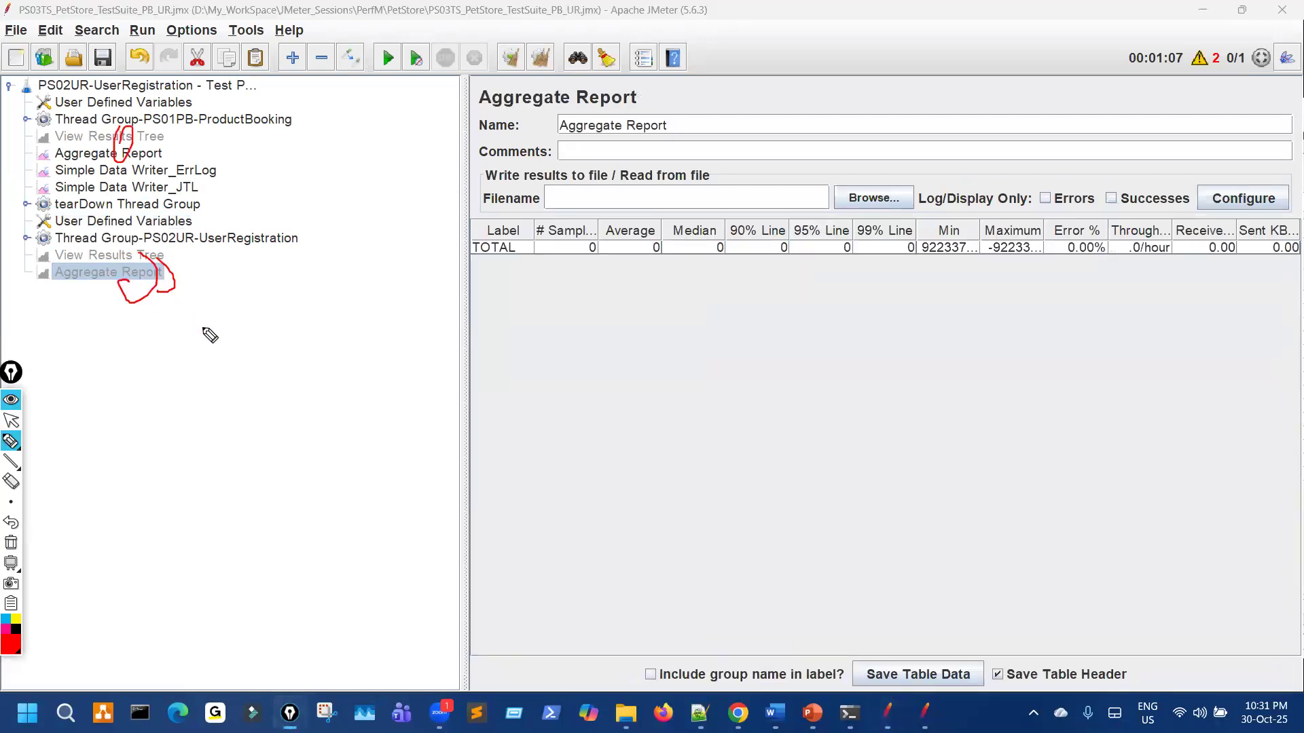
{"action": "key", "text": "ctrl+shift+1"}
Step: Cut the duplicate User Defined Variables, View Results Tree and Aggregate Report together
{"action": "left_click", "coordinate": [172, 226]}
{"action": "left_click", "coordinate": [155, 257], "text": "ctrl"}
{"action": "left_click", "coordinate": [156, 273], "text": "ctrl"}
{"action": "left_click", "coordinate": [197, 59]}
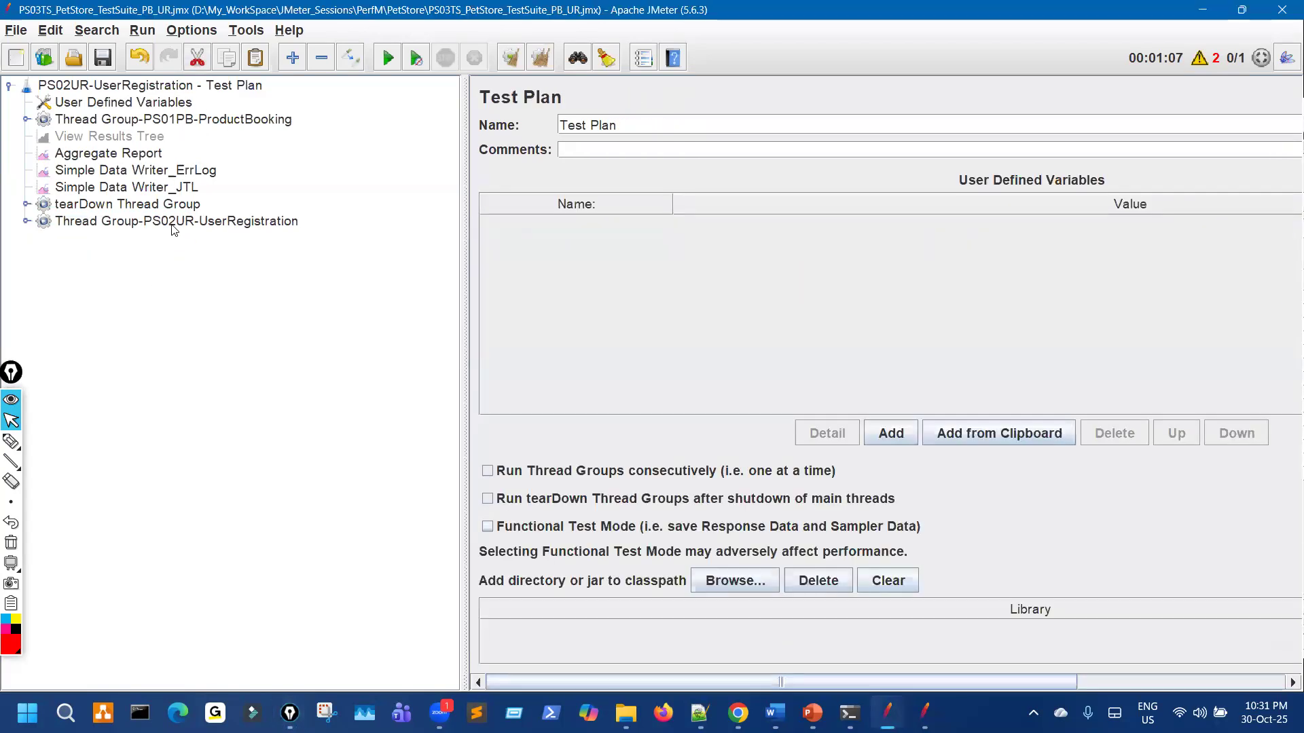
Step: Inspect the UserRegistration thread group's HTTP Cookie Manager and Simple Controller requests
{"action": "left_click", "coordinate": [145, 222]}
{"action": "left_click", "coordinate": [25, 222]}
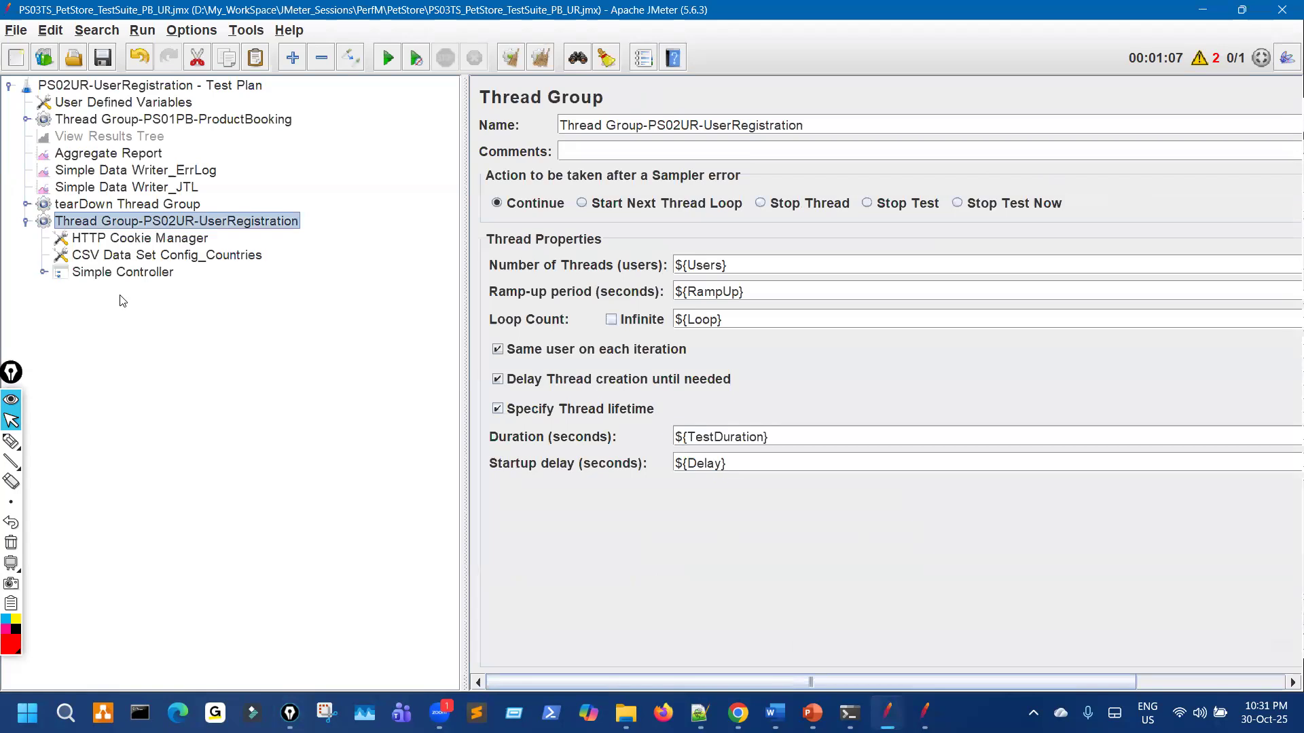
{"action": "left_click", "coordinate": [161, 239]}
{"action": "left_click", "coordinate": [161, 271]}
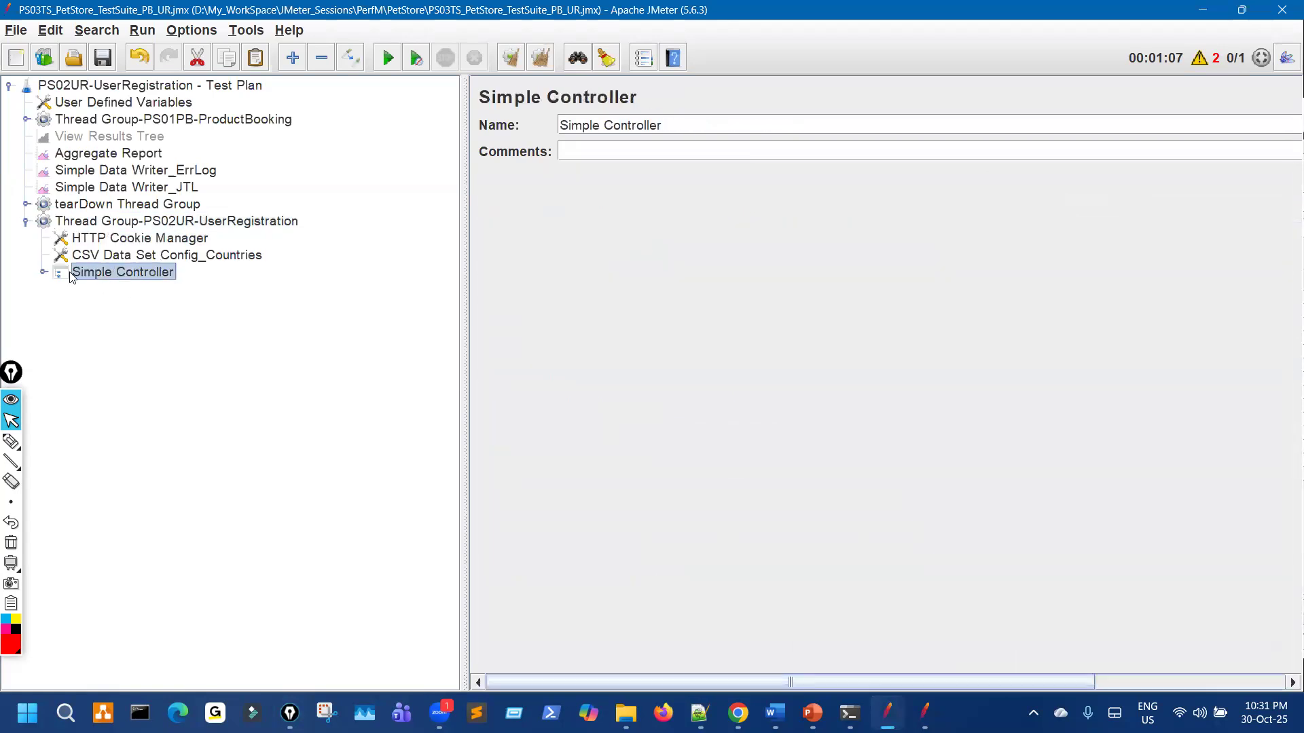
{"action": "left_click", "coordinate": [43, 272]}
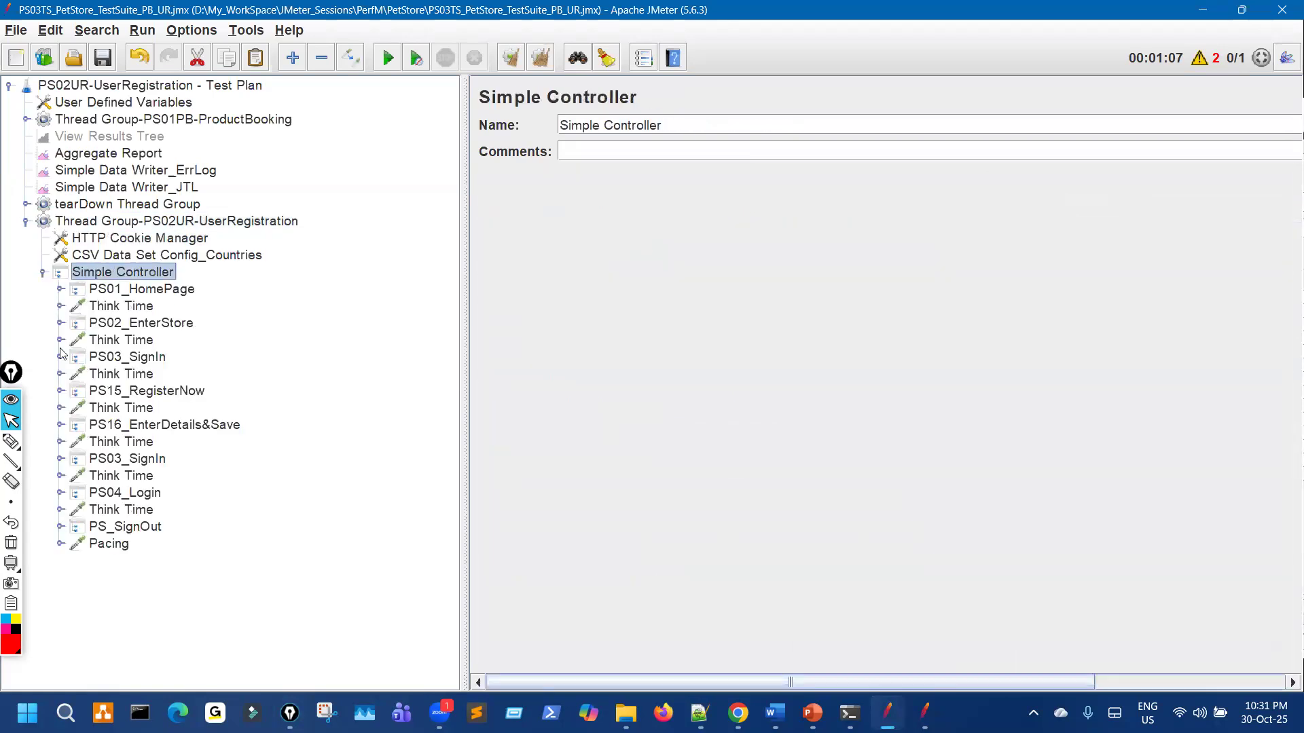
{"action": "left_click", "coordinate": [42, 273]}
{"action": "left_click", "coordinate": [26, 222]}
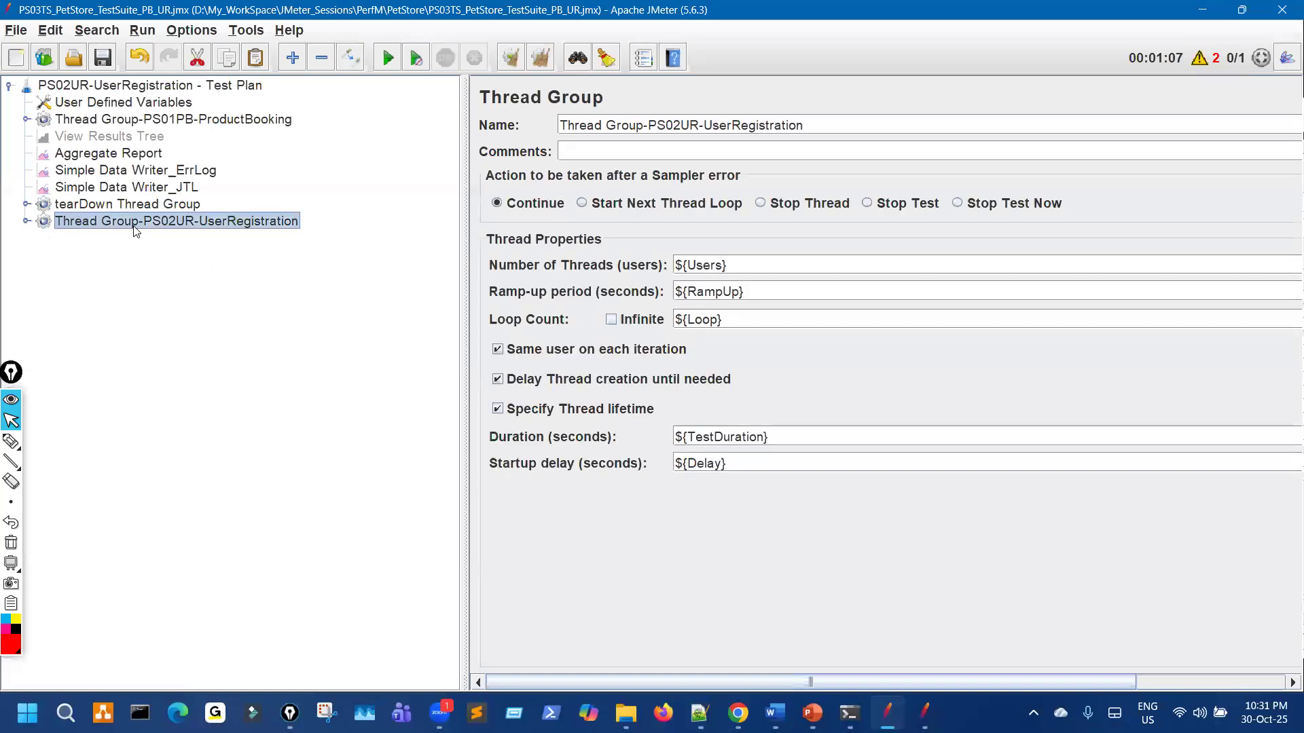
Step: Try dragging the UserRegistration thread group up after ProductBooking and compare with the original plan
{"action": "left_click_drag", "start_coordinate": [146, 219], "coordinate": [148, 199]}
{"action": "left_click_drag", "start_coordinate": [161, 138], "coordinate": [161, 129]}
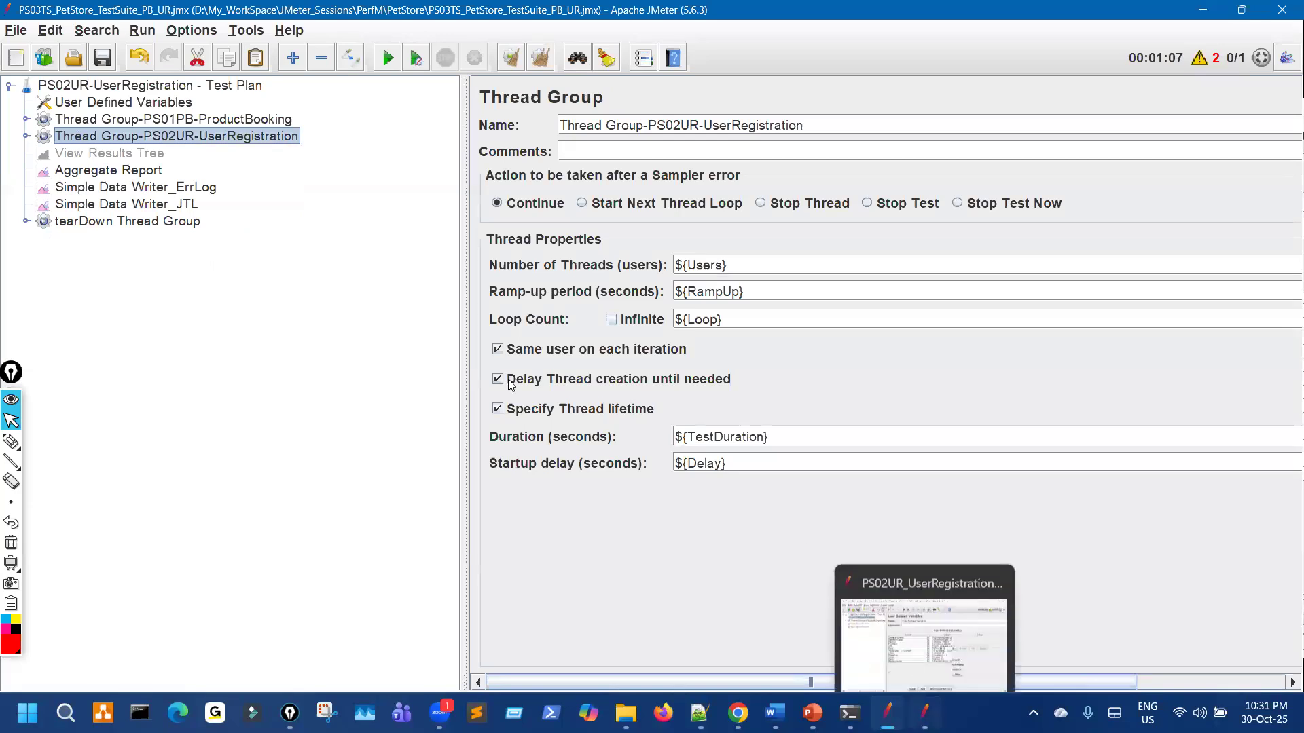
{"action": "left_click", "coordinate": [925, 713]}
{"action": "left_click", "coordinate": [11, 442]}
{"action": "left_click_drag", "start_coordinate": [234, 202], "coordinate": [218, 190]}
{"action": "mouse_move", "coordinate": [720, 183]}
{"action": "left_mouse_down"}
{"action": "mouse_move", "coordinate": [771, 231]}
{"action": "mouse_move", "coordinate": [289, 227]}
{"action": "mouse_move", "coordinate": [291, 248]}
{"action": "left_mouse_up"}
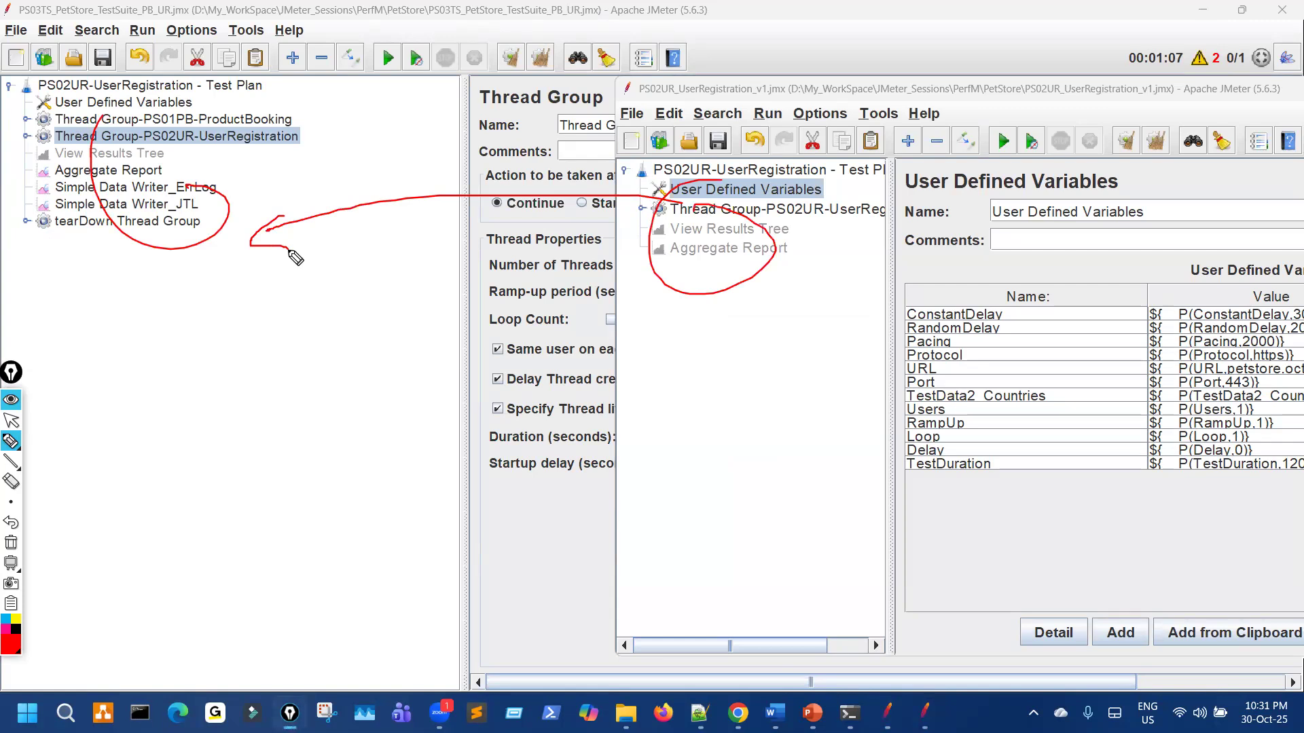
{"action": "key", "text": "ctrl+shift+7"}
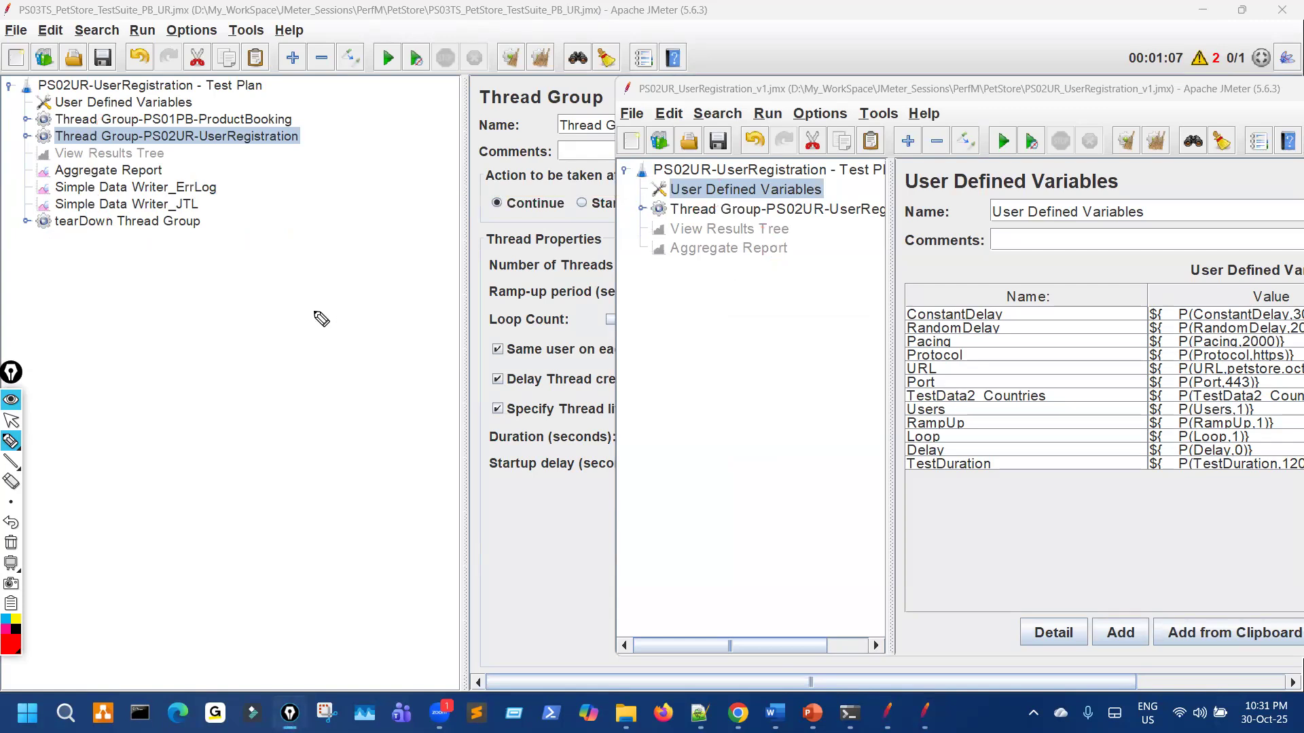
{"action": "key", "text": "ctrl+shift+2"}
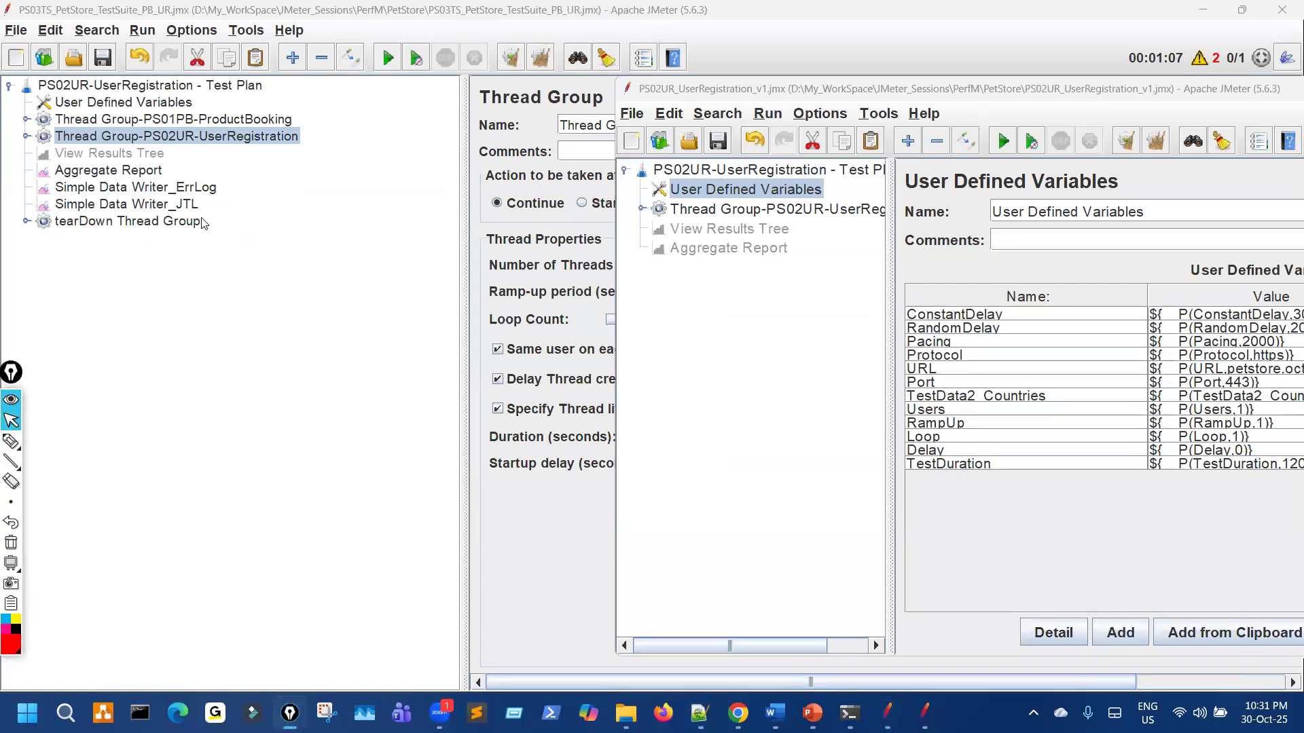
Step: Cut the UserRegistration thread group and paste it back under the top-level test plan
{"action": "left_click", "coordinate": [202, 136]}
{"action": "left_click", "coordinate": [196, 58]}
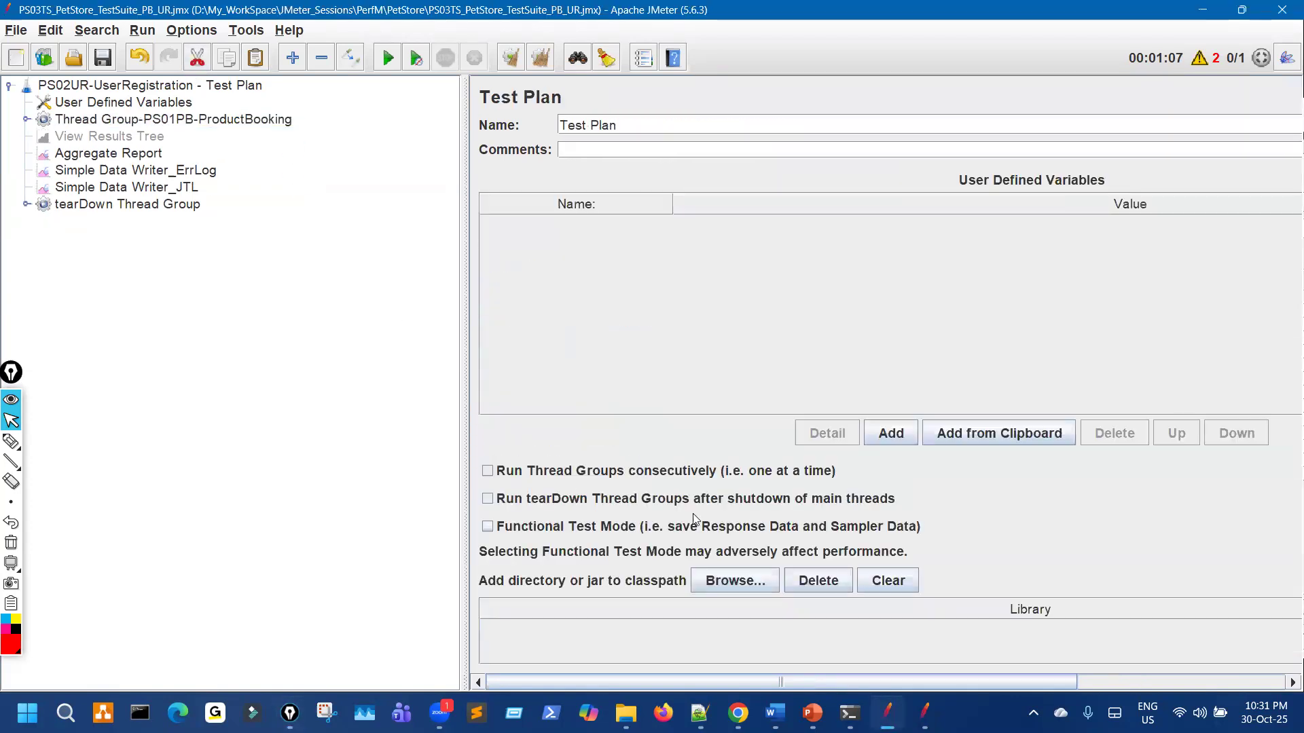
{"action": "left_click", "coordinate": [914, 699]}
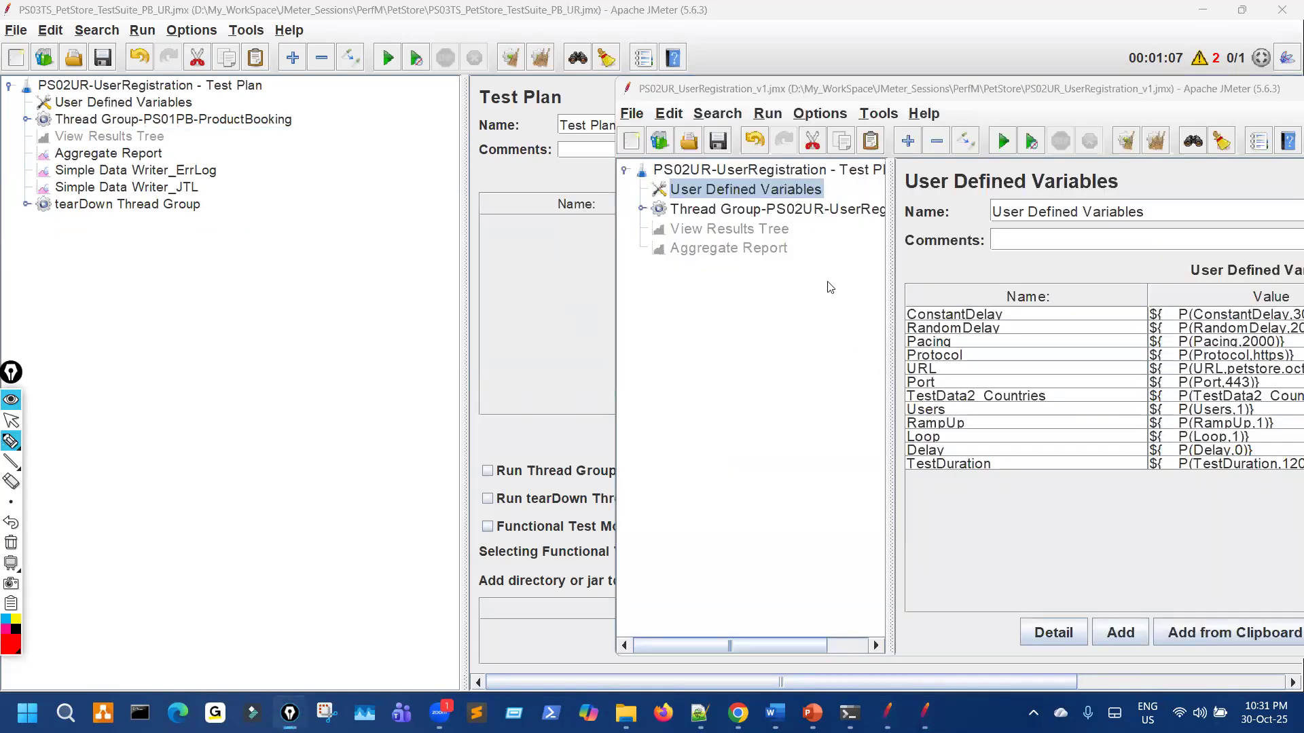
{"action": "left_click", "coordinate": [823, 209]}
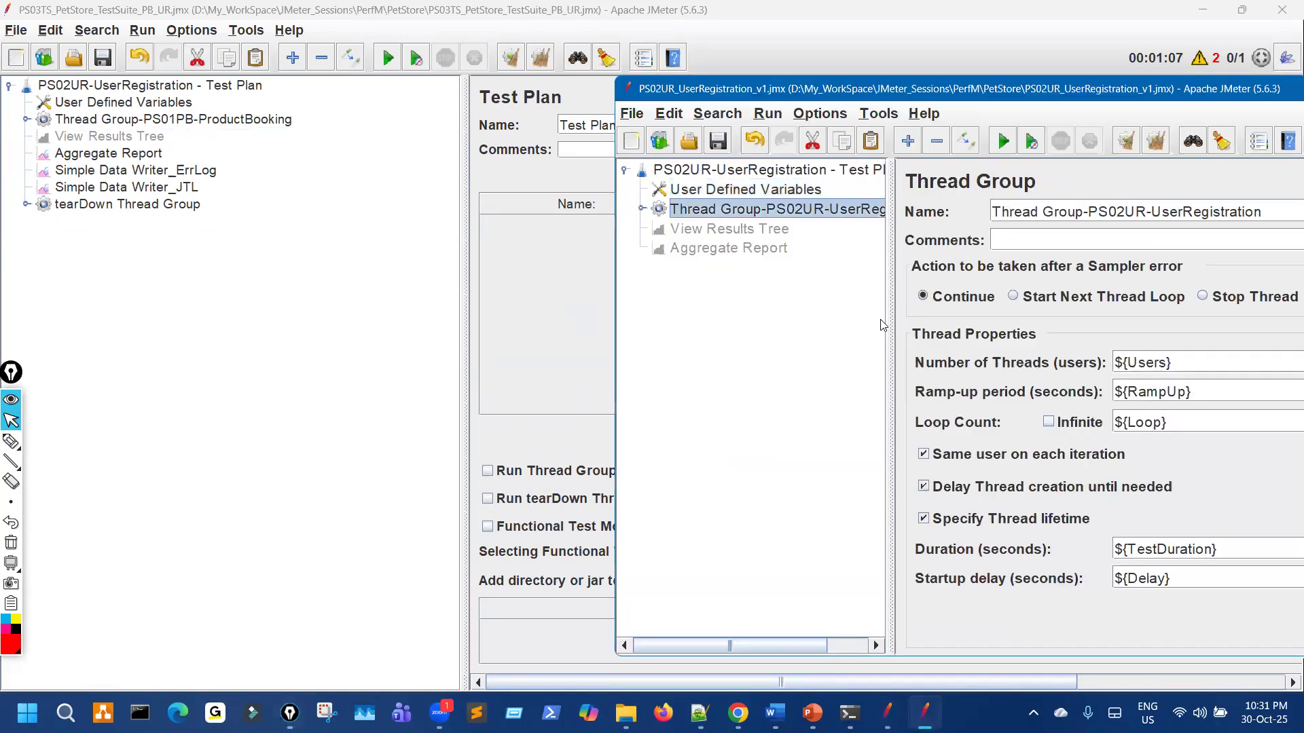
{"action": "left_click", "coordinate": [412, 304]}
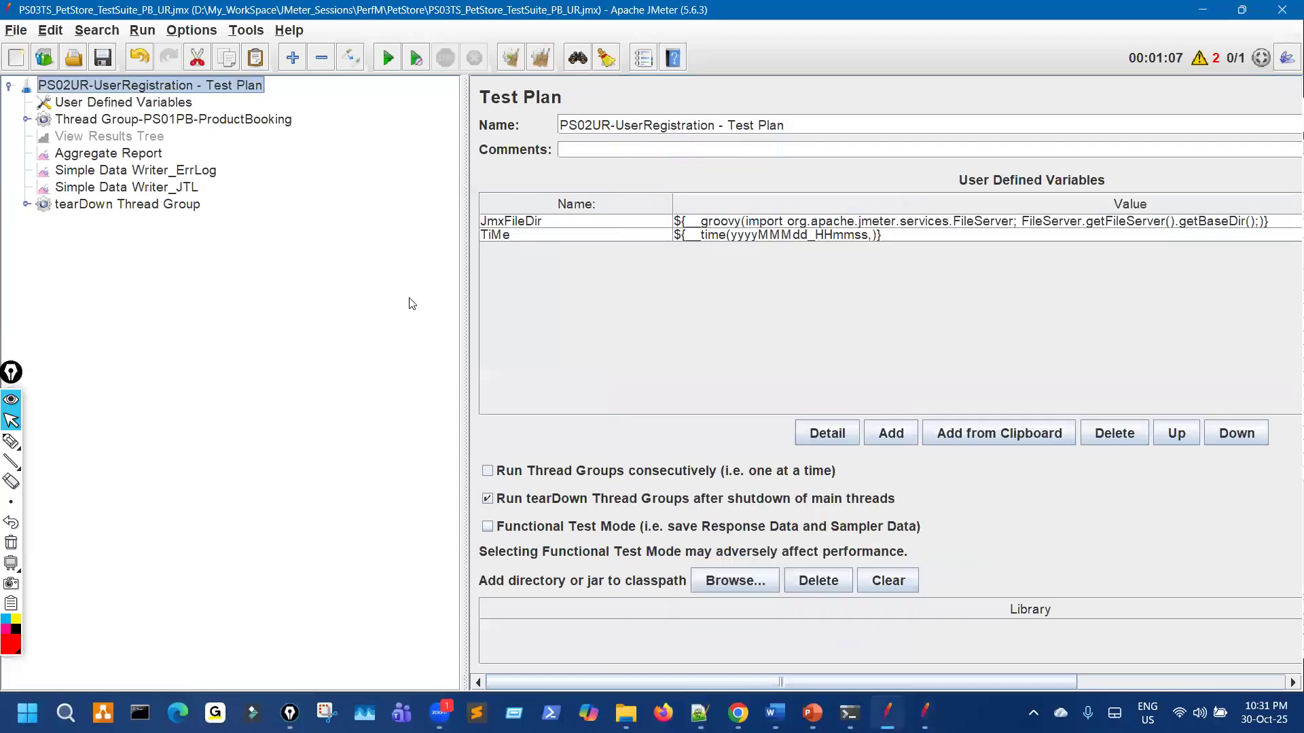
{"action": "key", "text": "ctrl+v"}
Step: Check the pasted UserRegistration thread group's Simple Controller against the original PS02UR plan
{"action": "left_click", "coordinate": [230, 223]}
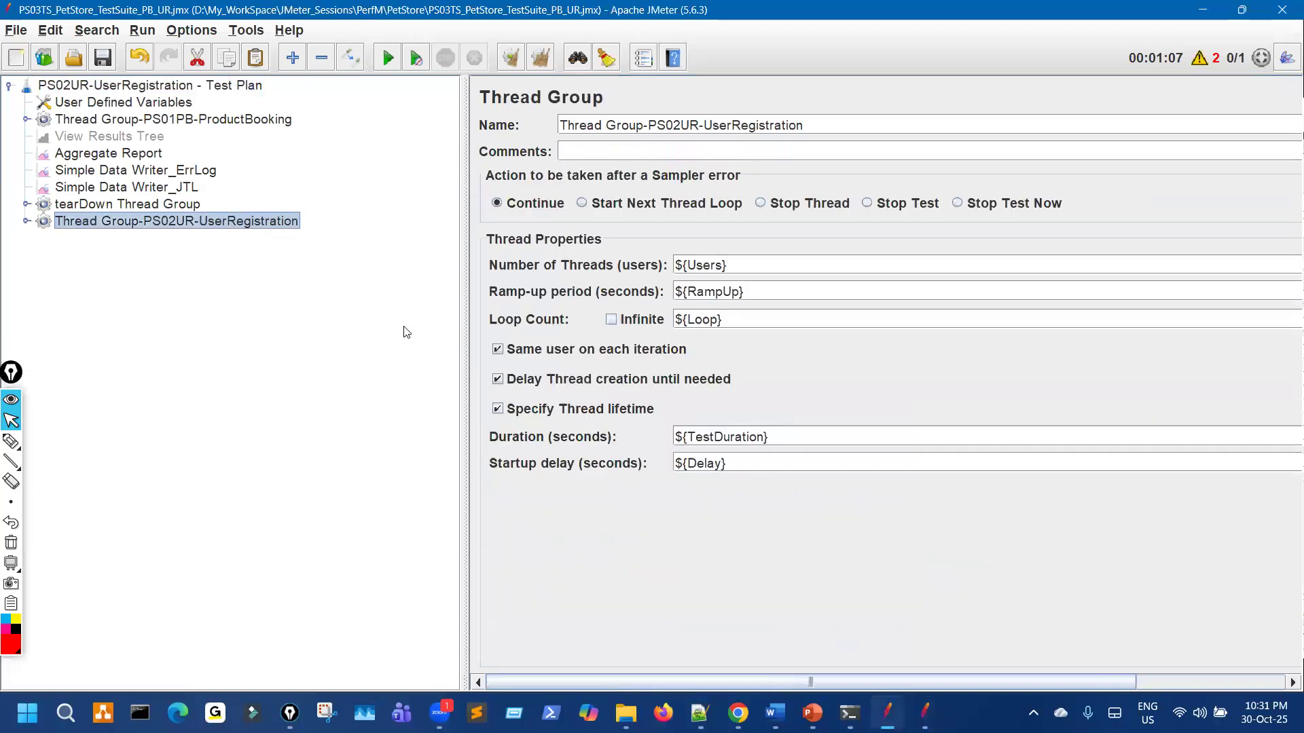
{"action": "key", "text": "Right"}
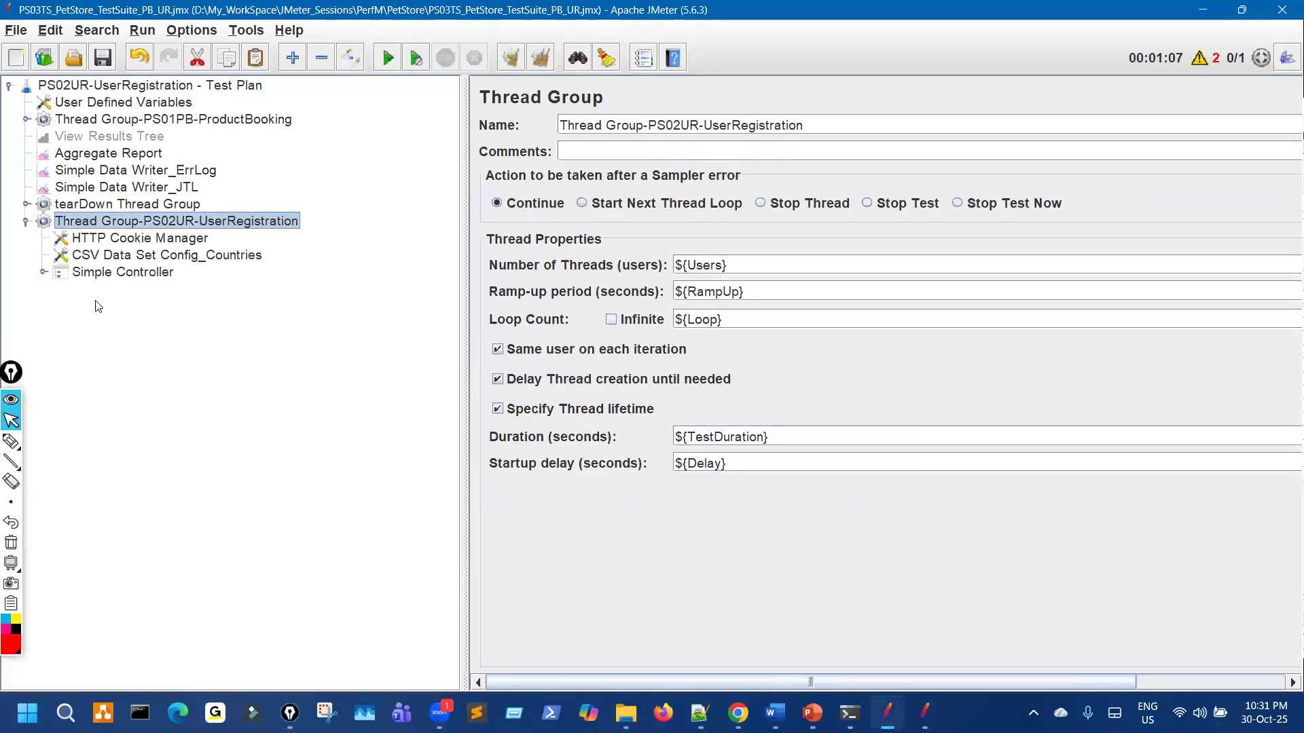
{"action": "left_click", "coordinate": [43, 273]}
{"action": "left_click", "coordinate": [43, 272]}
{"action": "left_click", "coordinate": [924, 713]}
{"action": "key", "text": "ctrl+shift+3"}
{"action": "left_click_drag", "start_coordinate": [725, 222], "coordinate": [723, 238]}
{"action": "left_click_drag", "start_coordinate": [734, 157], "coordinate": [732, 171]}
{"action": "key", "text": "ctrl+shift+2"}
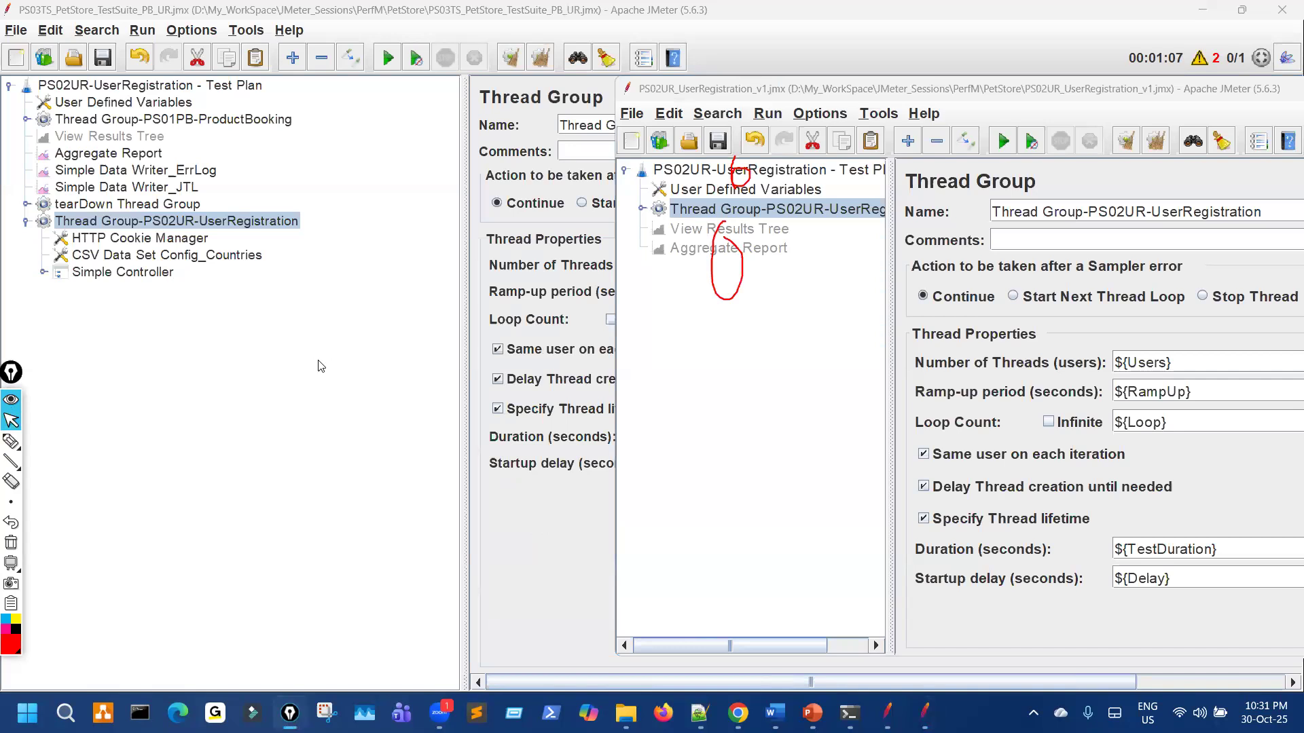
{"action": "left_click", "coordinate": [309, 360]}
{"action": "left_click", "coordinate": [26, 222]}
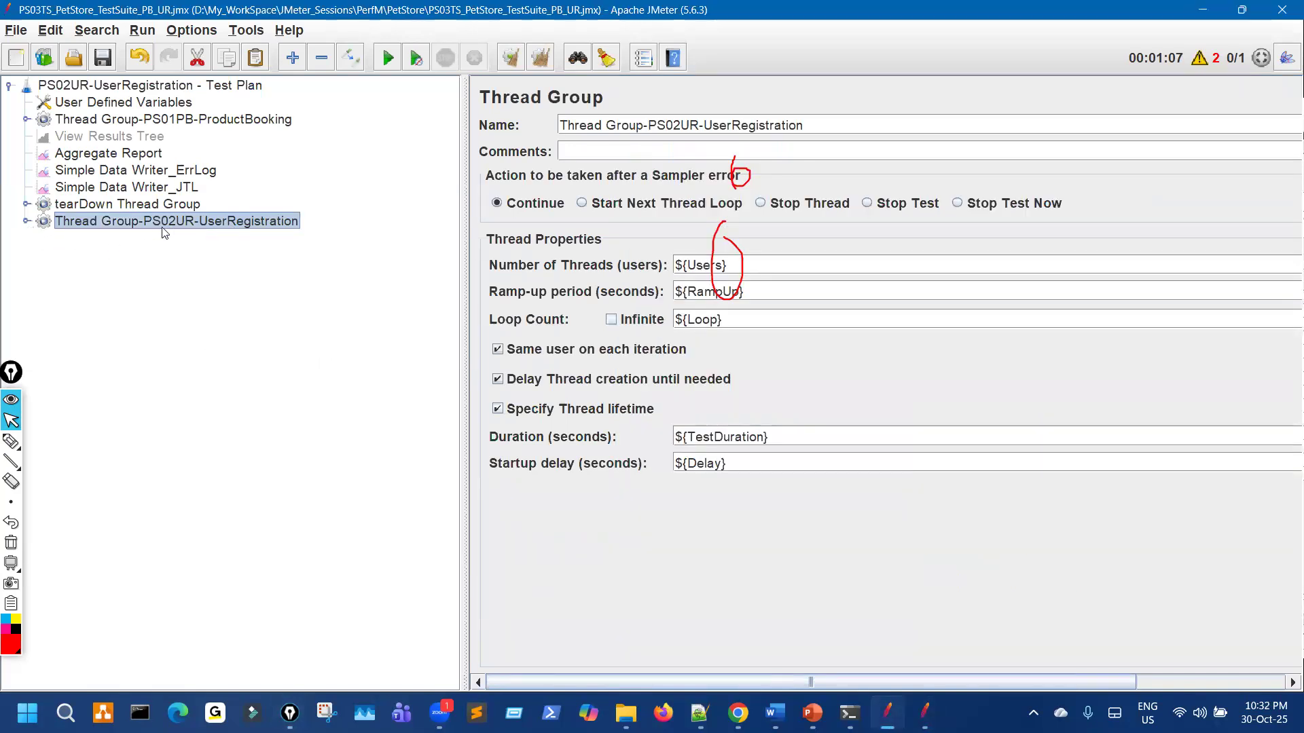
Step: Move the UserRegistration thread group just below ProductBooking and open the Test Plan settings
{"action": "left_click", "coordinate": [15, 30]}
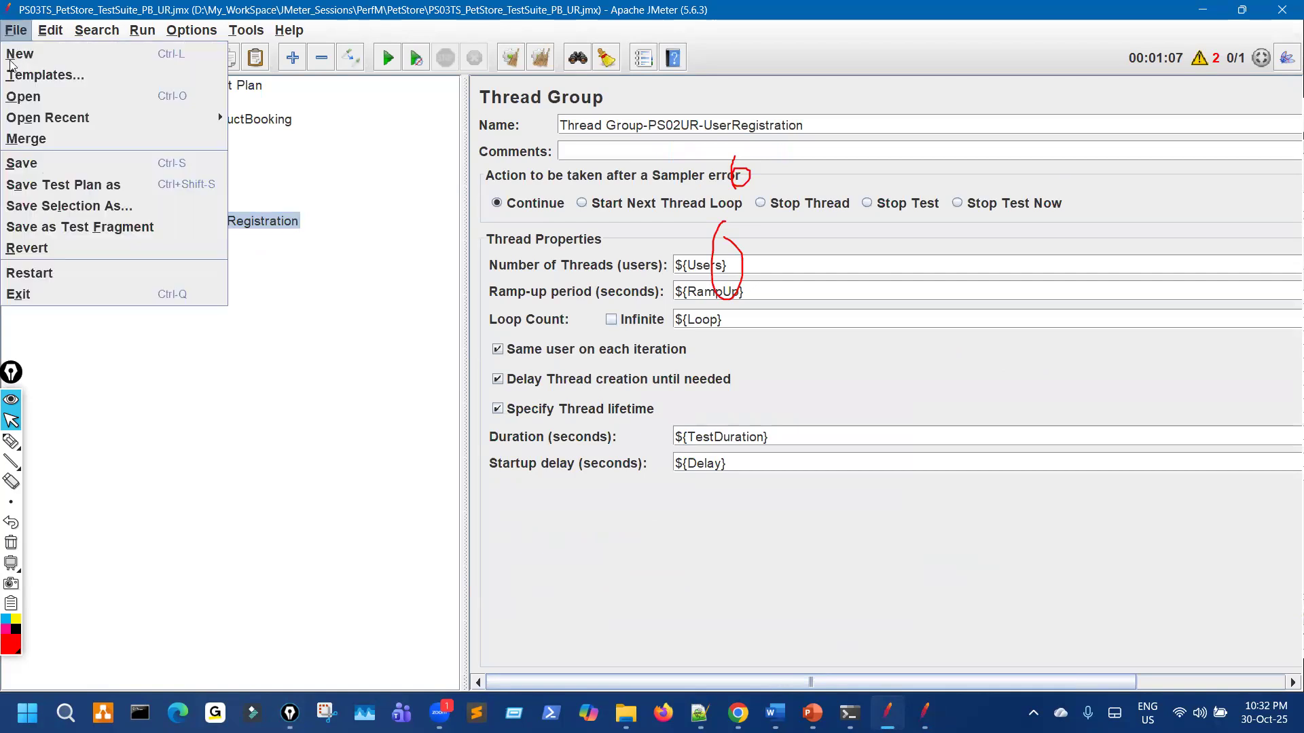
{"action": "left_click", "coordinate": [341, 307]}
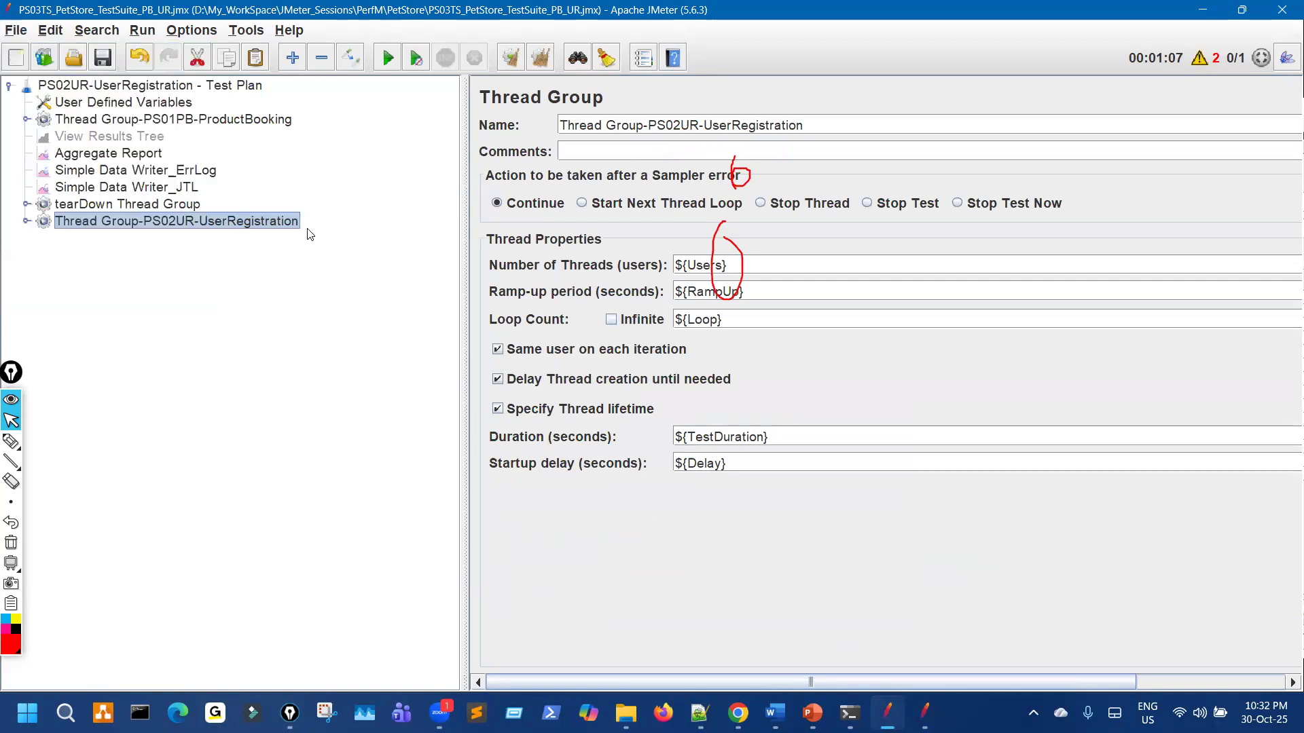
{"action": "left_click_drag", "start_coordinate": [192, 226], "coordinate": [221, 132]}
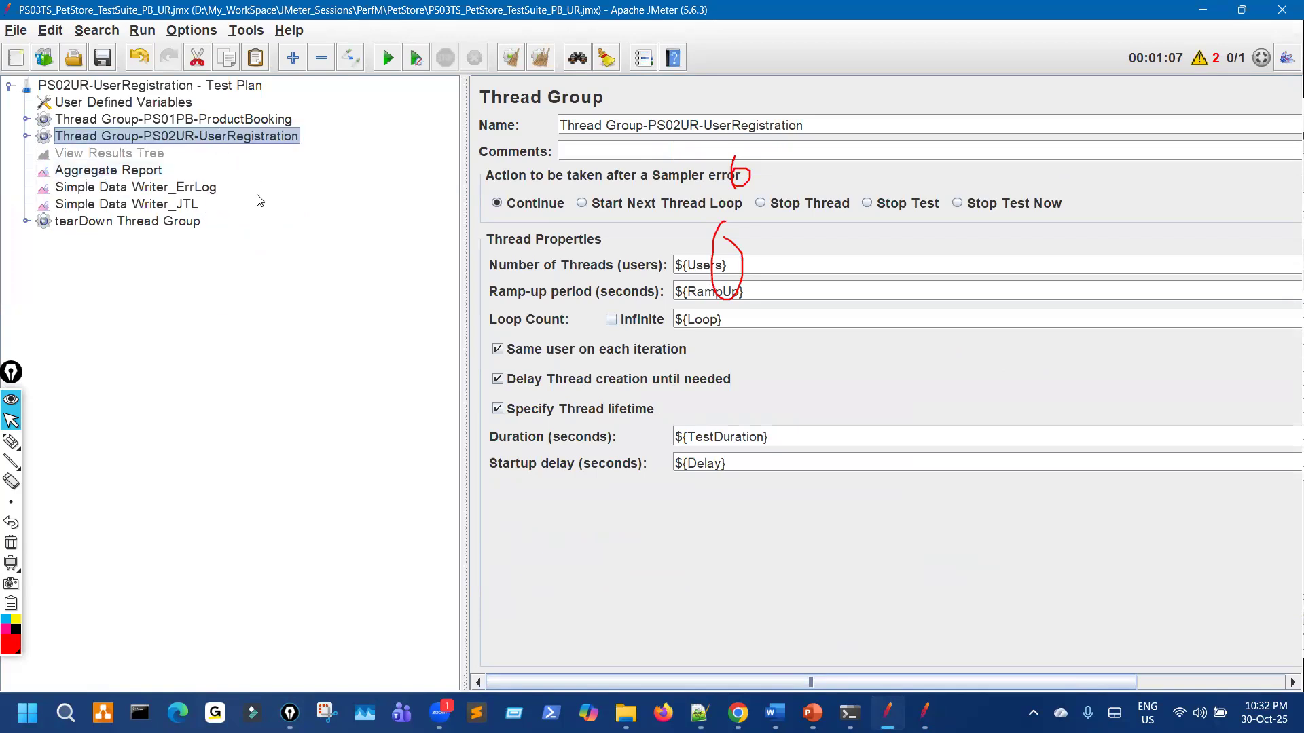
{"action": "key", "text": "ctrl+shift+3"}
{"action": "mouse_move", "coordinate": [301, 123]}
{"action": "left_mouse_down"}
{"action": "mouse_move", "coordinate": [319, 124]}
{"action": "mouse_move", "coordinate": [269, 156]}
{"action": "mouse_move", "coordinate": [266, 215]}
{"action": "mouse_move", "coordinate": [275, 206]}
{"action": "left_mouse_up"}
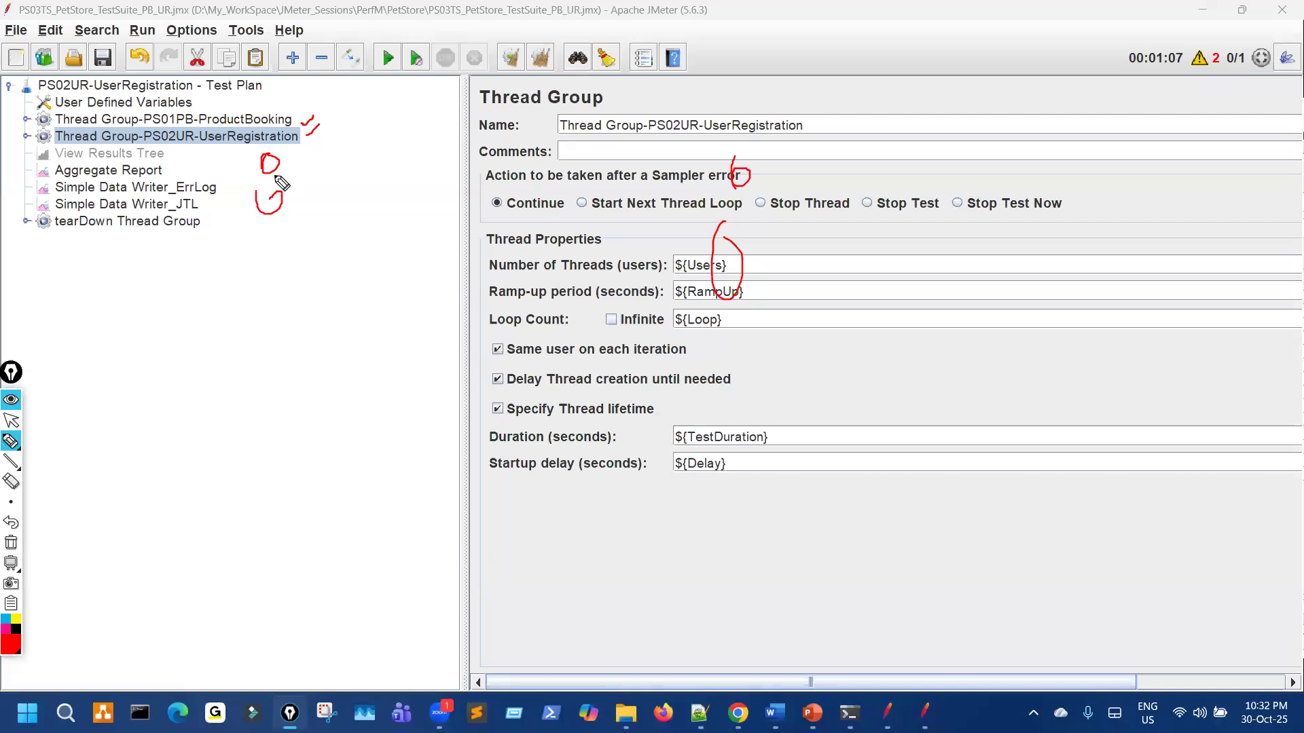
{"action": "key", "text": "ctrl+shift+7"}
{"action": "key", "text": "ctrl+shift+2"}
{"action": "left_click", "coordinate": [207, 88]}
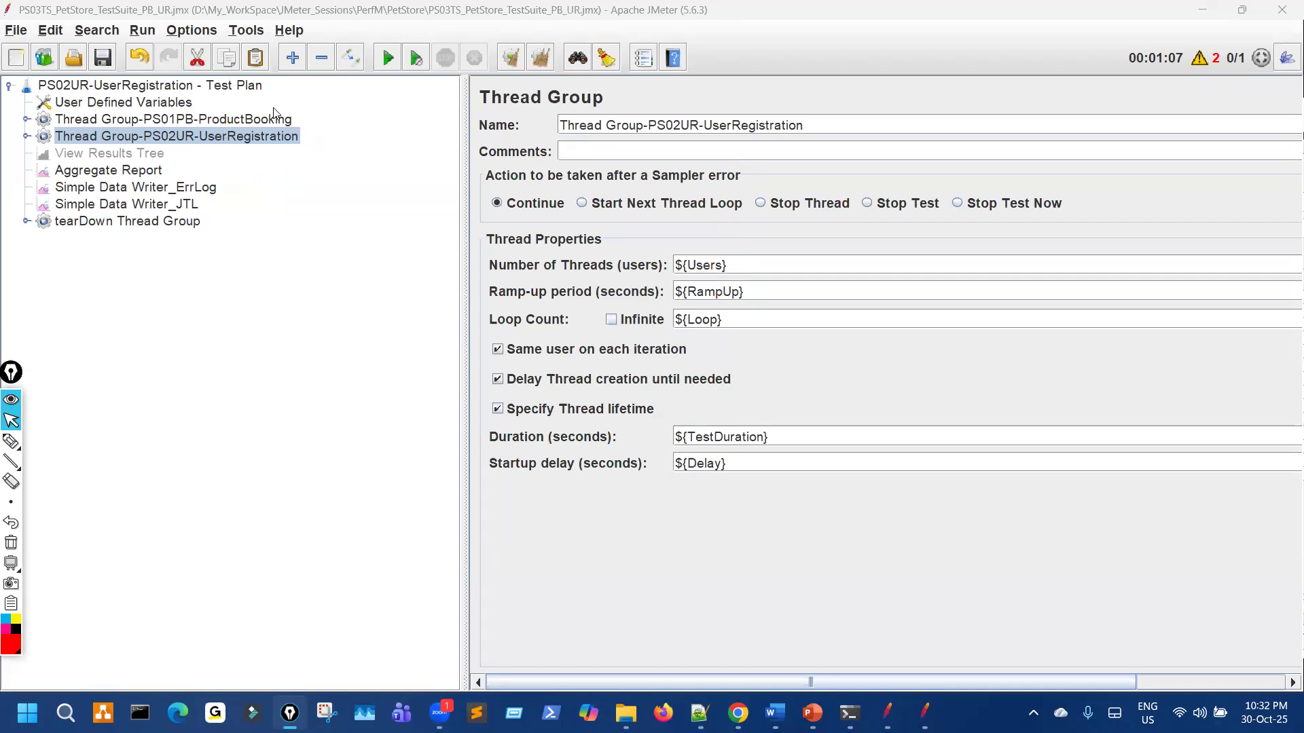
Step: Change the plan name from PS02UR-UserRegistration to PS03TS-PetStore-TestSuite - Test Plan
{"action": "double_click", "coordinate": [566, 116]}
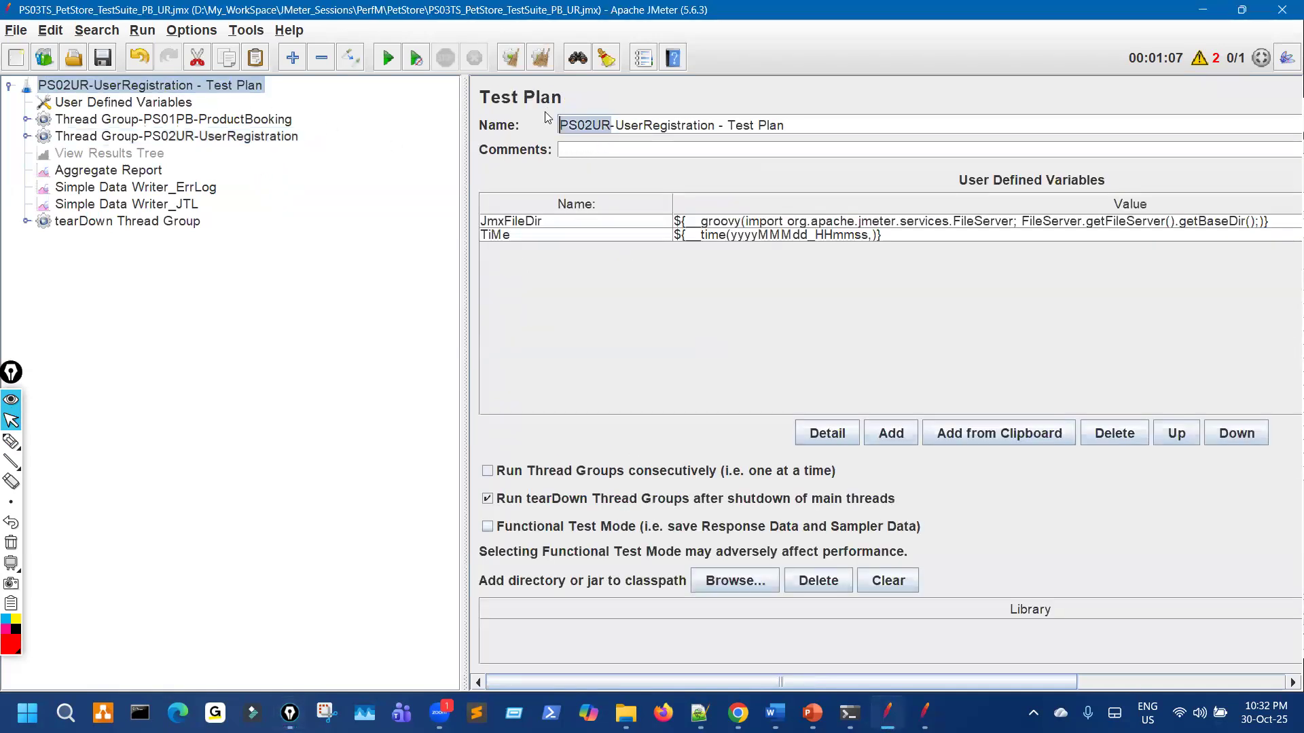
{"action": "type", "text": "PS"}
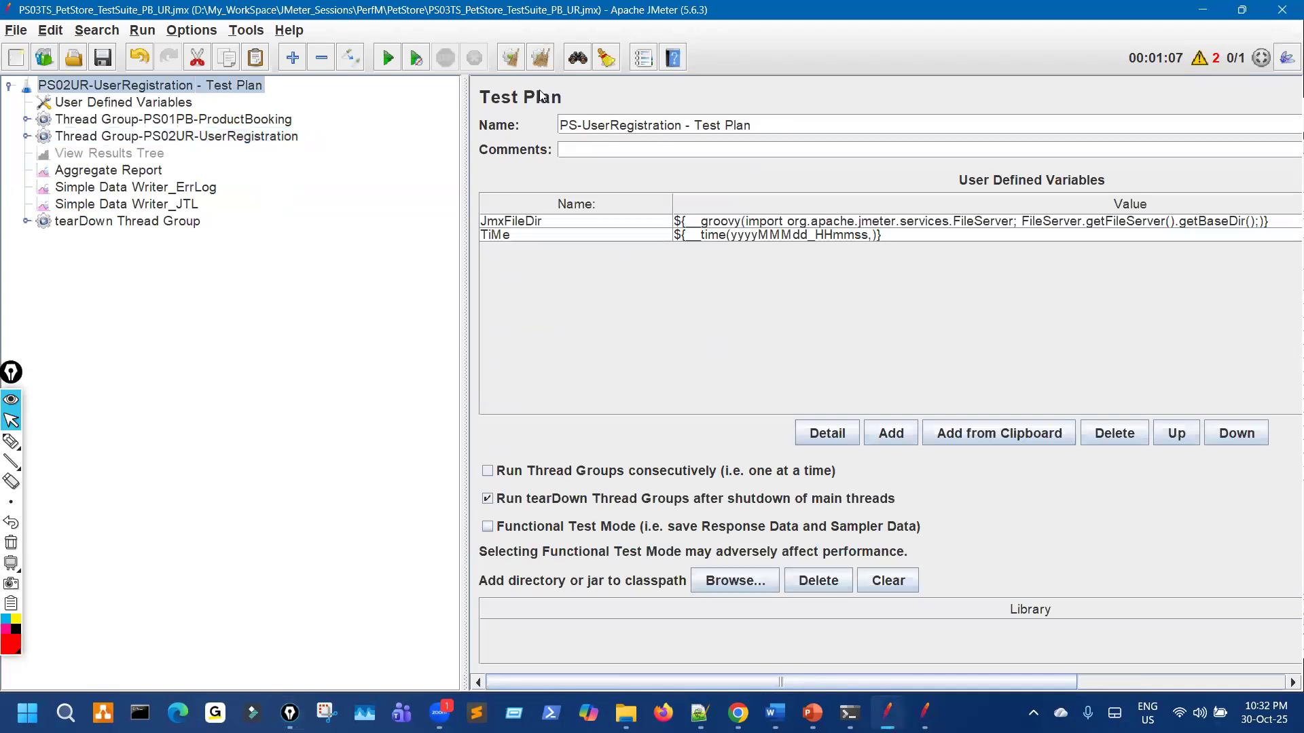
{"action": "type", "text": "03TS"}
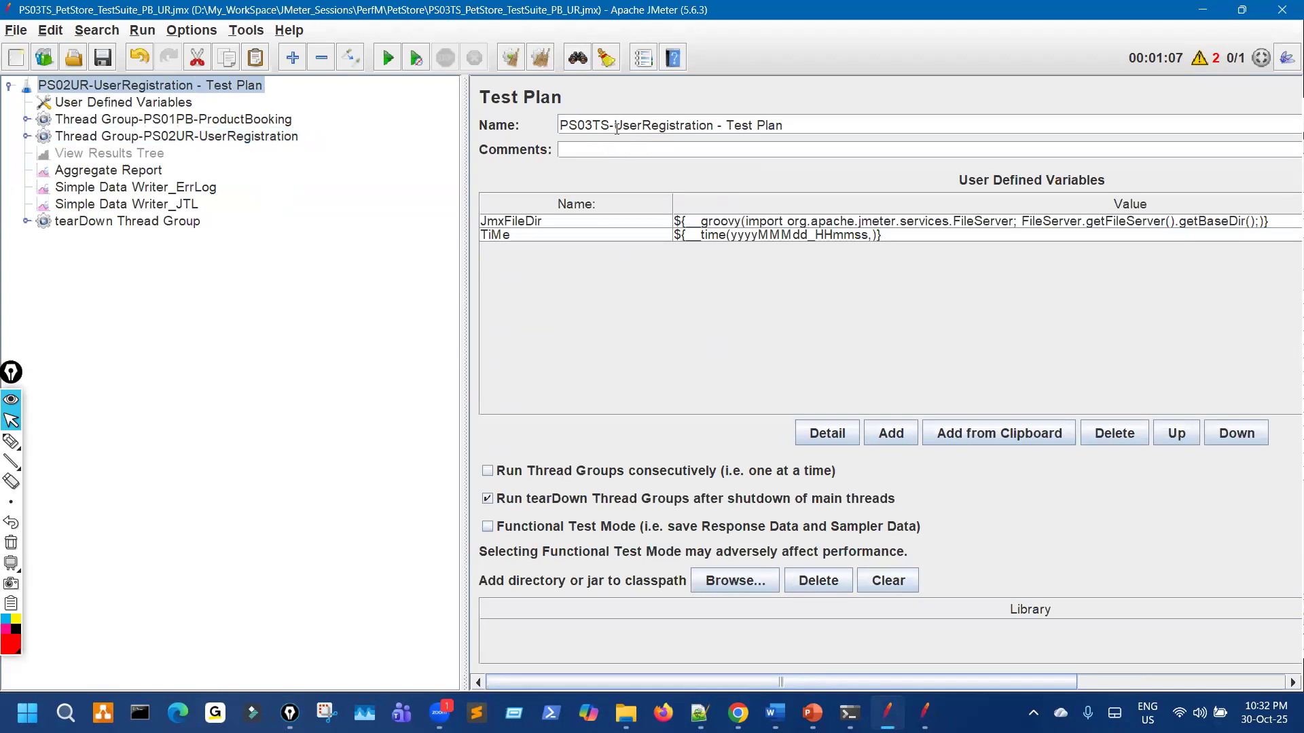
{"action": "left_click_drag", "start_coordinate": [614, 125], "coordinate": [714, 126]}
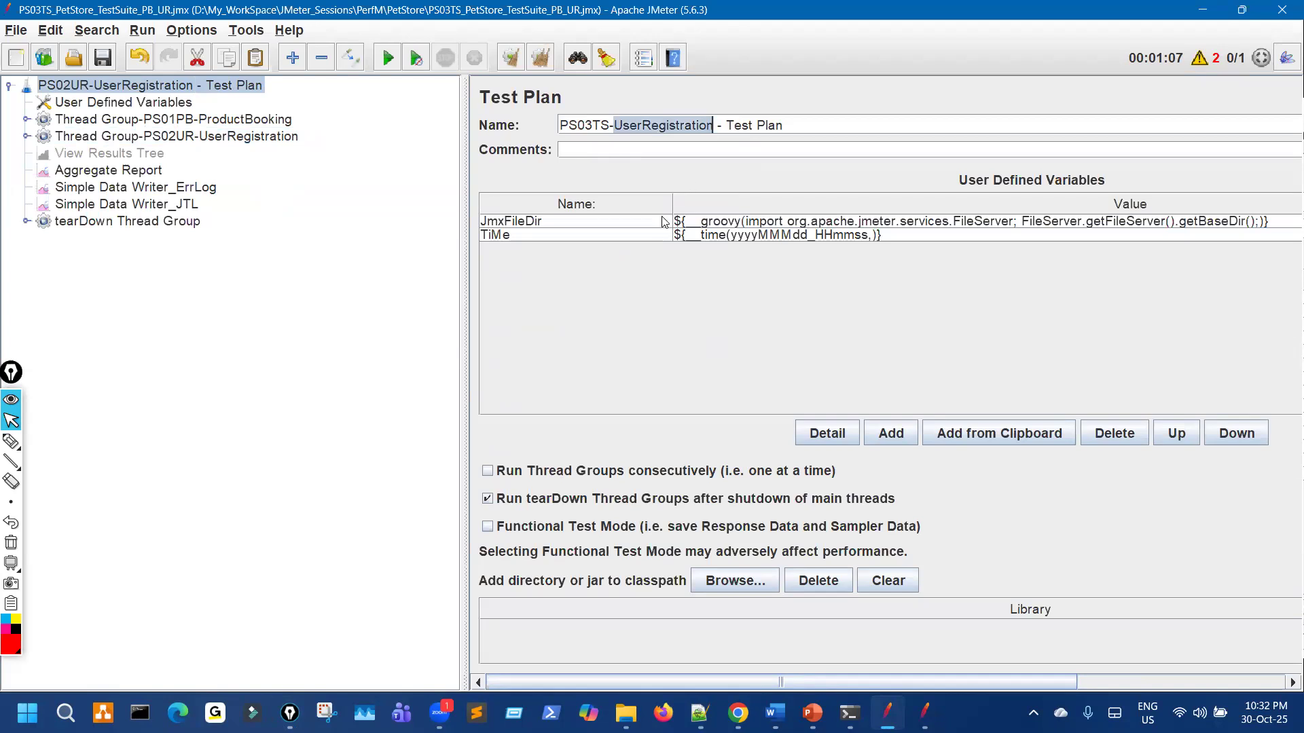
{"action": "type", "text": "PetSt"}
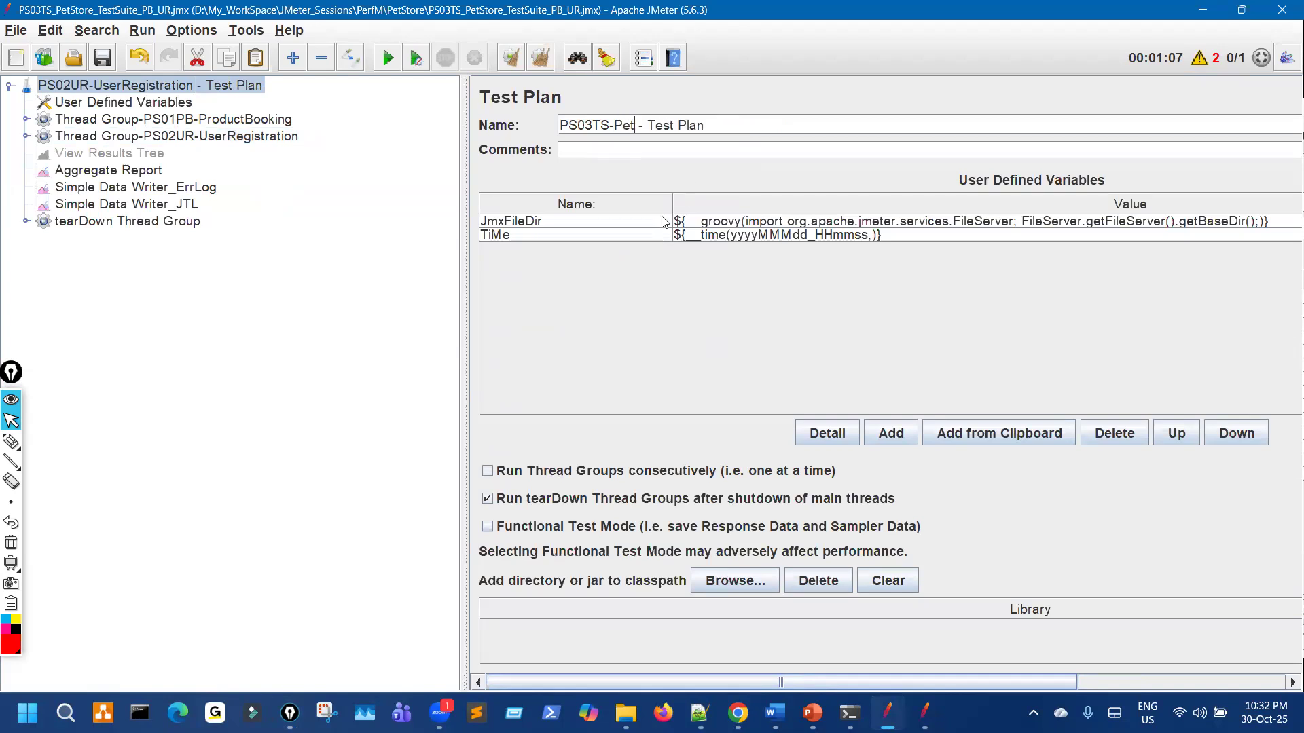
{"action": "type", "text": "ore"}
{"action": "type", "text": "-Test"}
{"action": "type", "text": "Suit"}
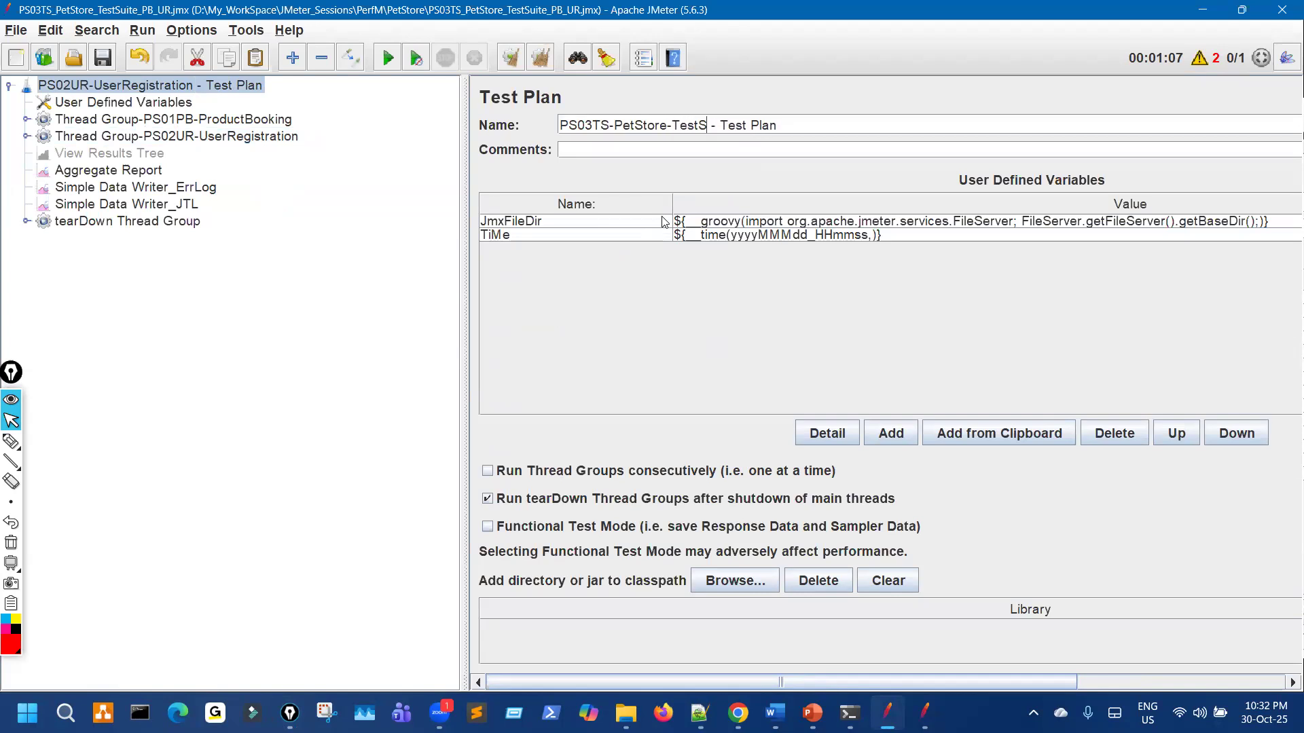
{"action": "type", "text": "e"}
{"action": "left_click_drag", "start_coordinate": [608, 121], "coordinate": [520, 125]}
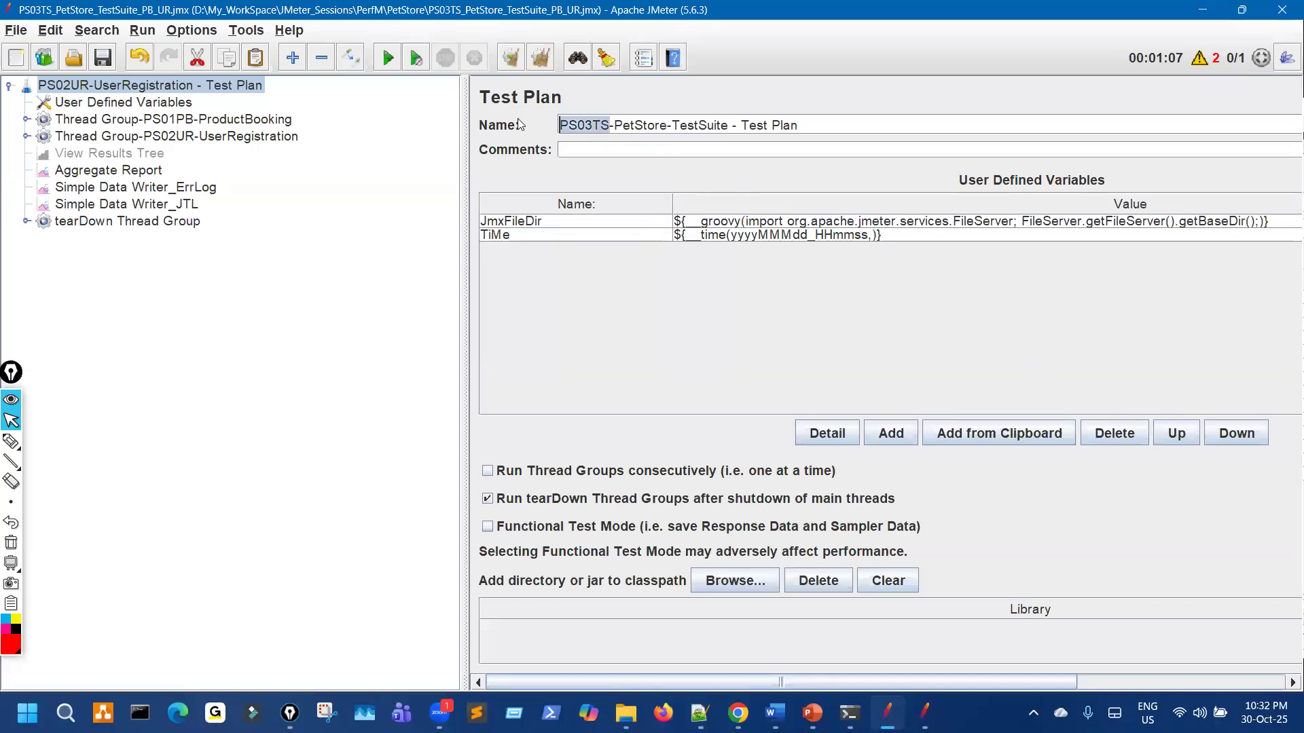
Step: In User Defined Variables, replace PS01PB with PS03TS in the TestResultsDir value
{"action": "left_click", "coordinate": [182, 106]}
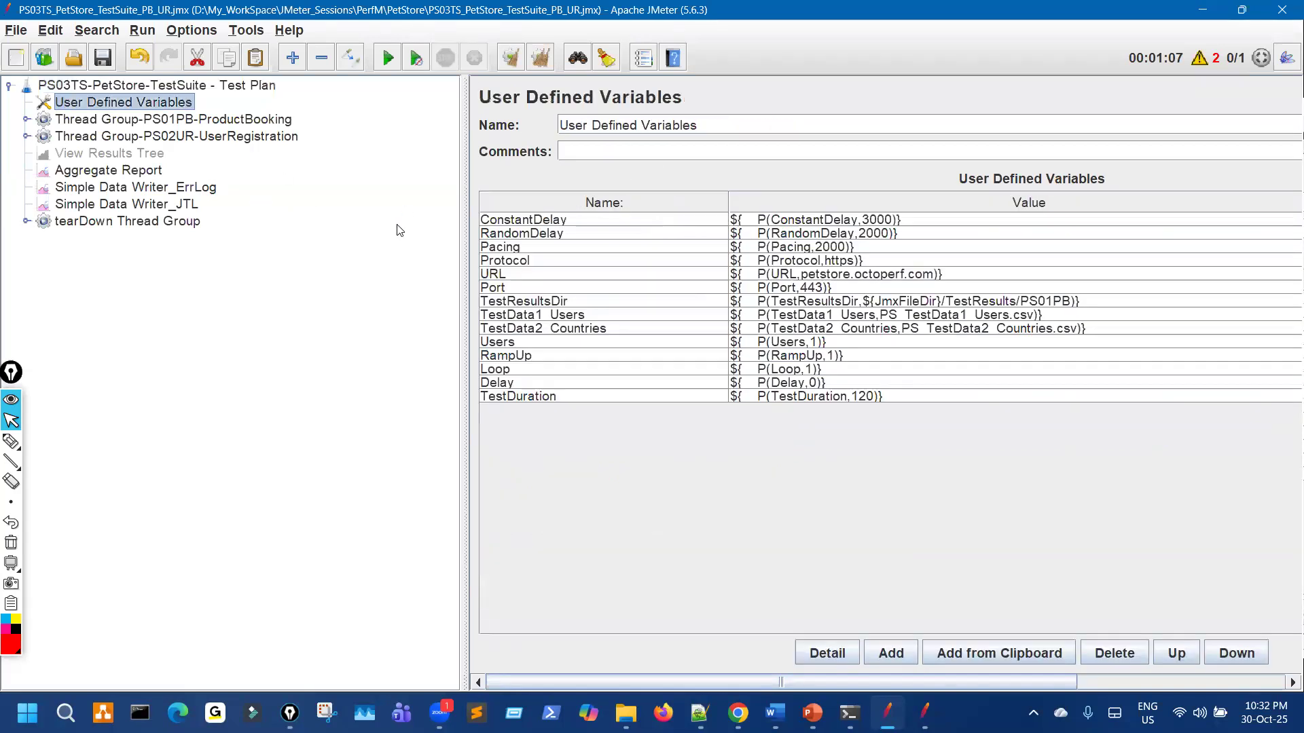
{"action": "left_click_drag", "start_coordinate": [305, 158], "coordinate": [305, 158]}
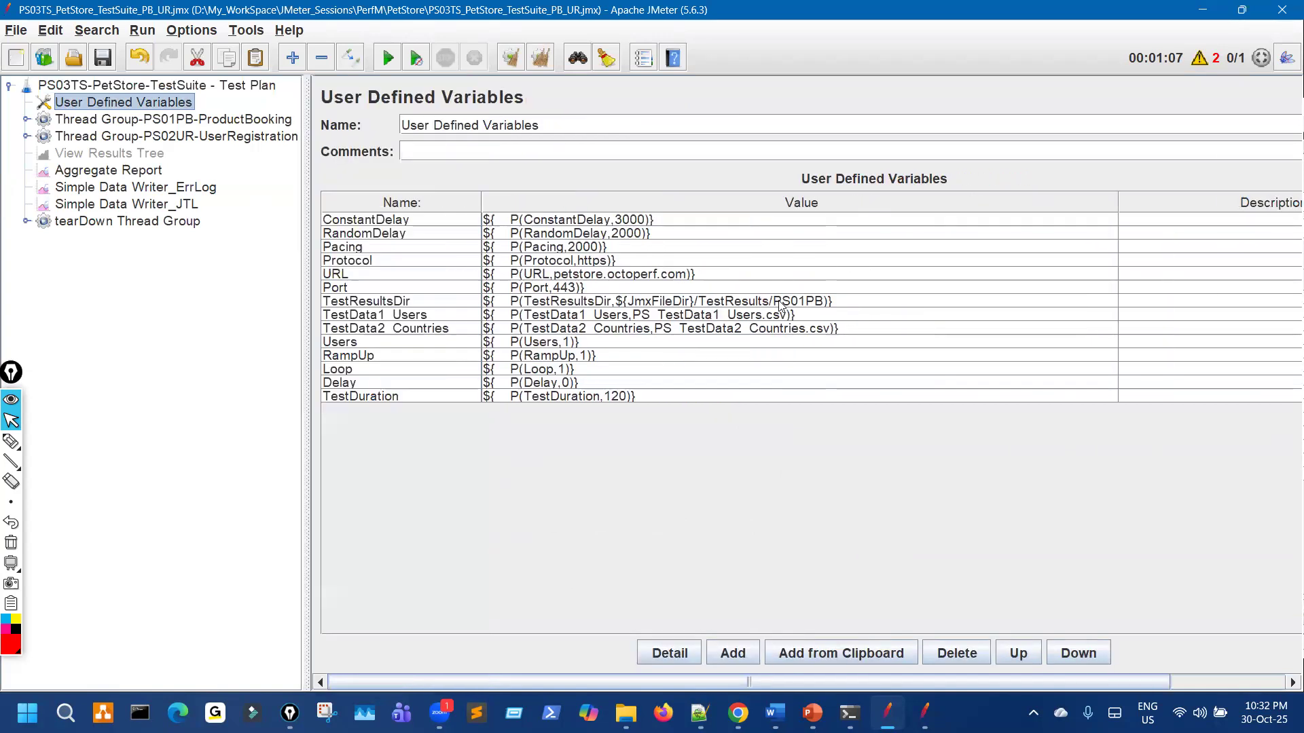
{"action": "left_click", "coordinate": [782, 301]}
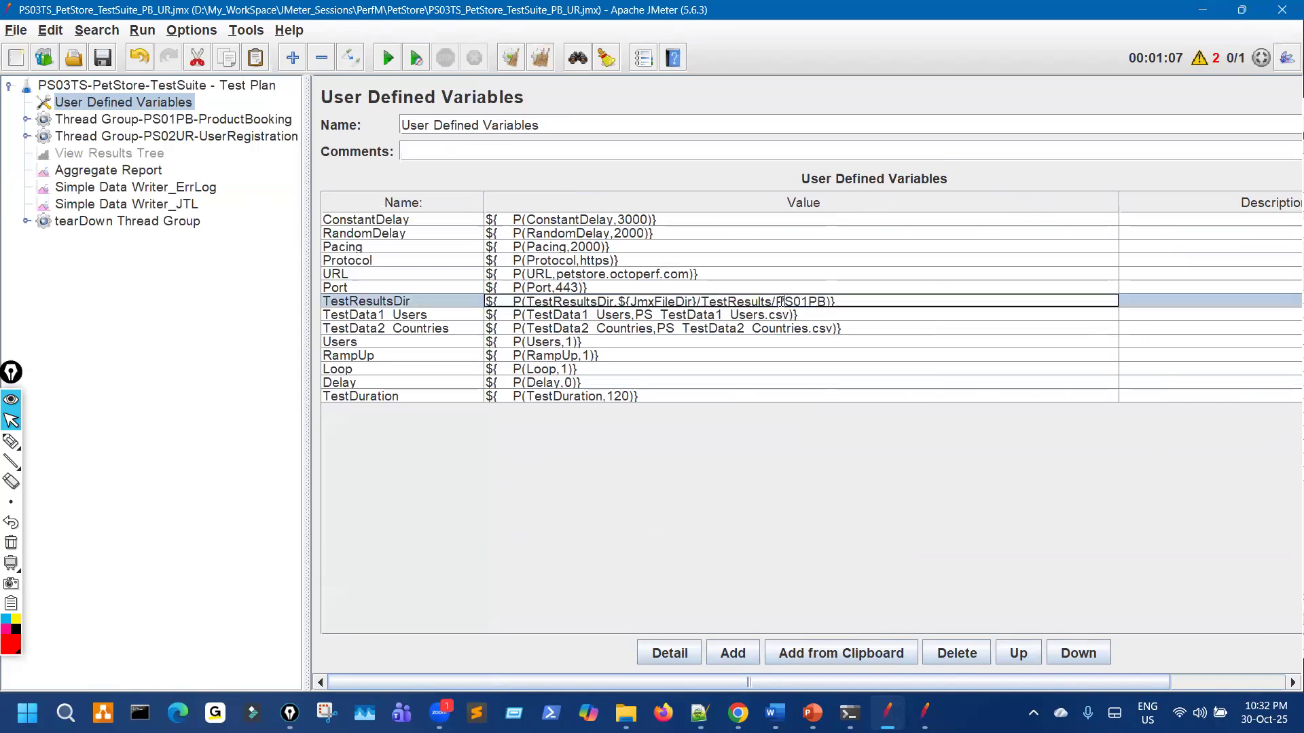
{"action": "left_click_drag", "start_coordinate": [776, 302], "coordinate": [827, 305]}
{"action": "type", "text": "PS03TS"}
{"action": "key", "text": "ctrl+shift+3"}
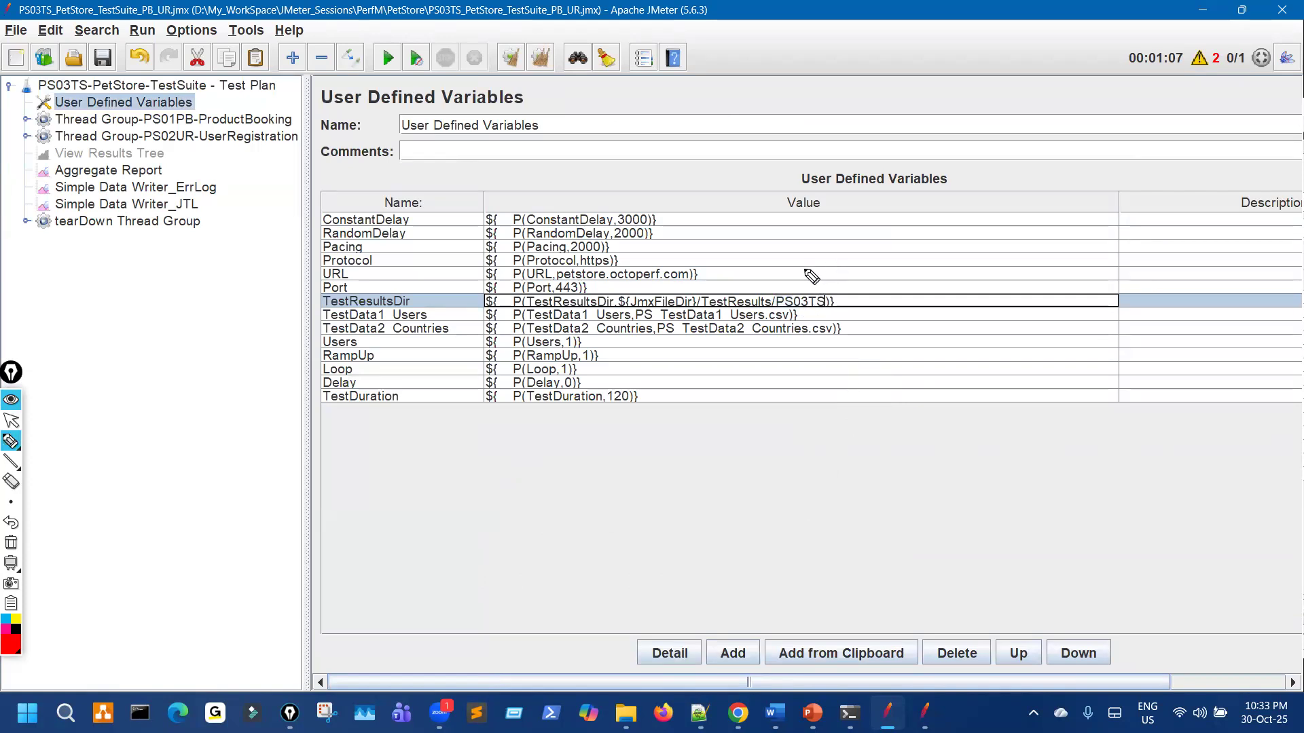
{"action": "left_click_drag", "start_coordinate": [830, 259], "coordinate": [805, 286]}
{"action": "left_click_drag", "start_coordinate": [804, 270], "coordinate": [825, 281]}
{"action": "key", "text": "ctrl+shift+7"}
{"action": "key", "text": "ctrl+shift+2"}
Step: Compare against the user defined variables in the PS02UR user registration plan window
{"action": "left_click", "coordinate": [924, 713]}
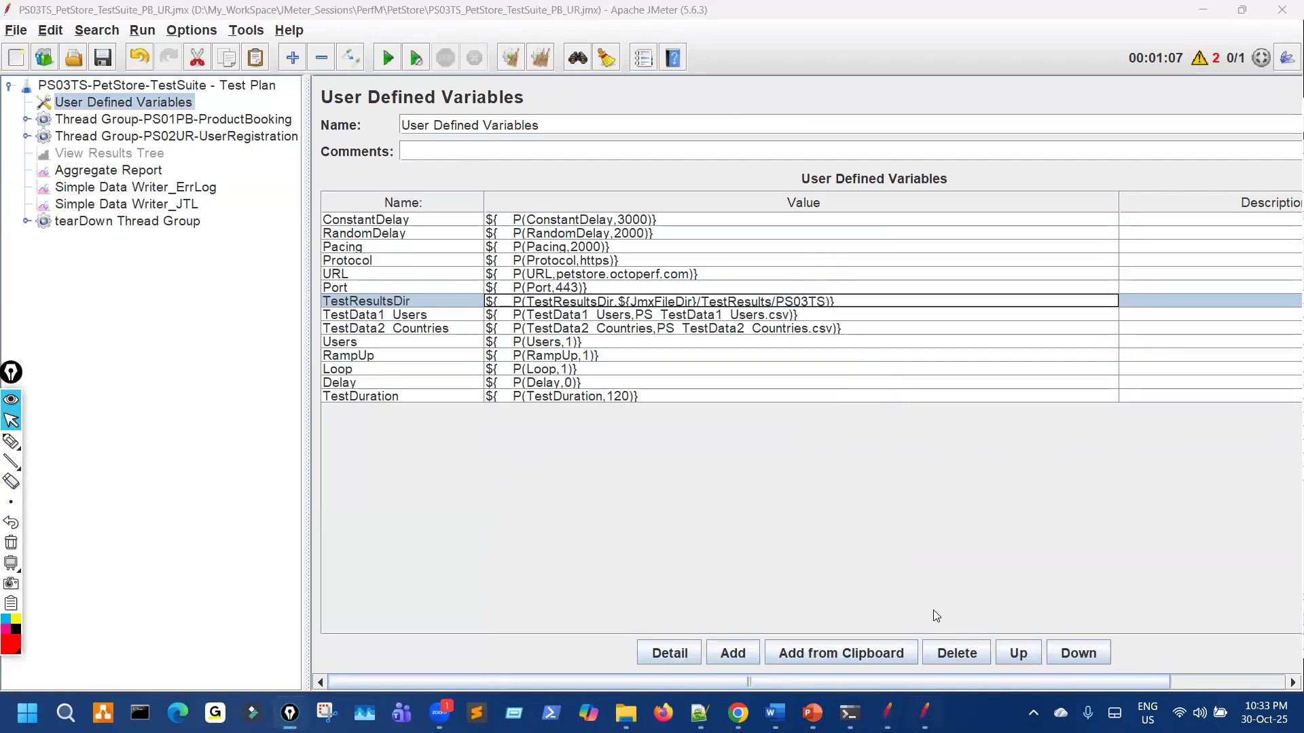
{"action": "left_click_drag", "start_coordinate": [852, 92], "coordinate": [632, 75]}
{"action": "left_click", "coordinate": [548, 174]}
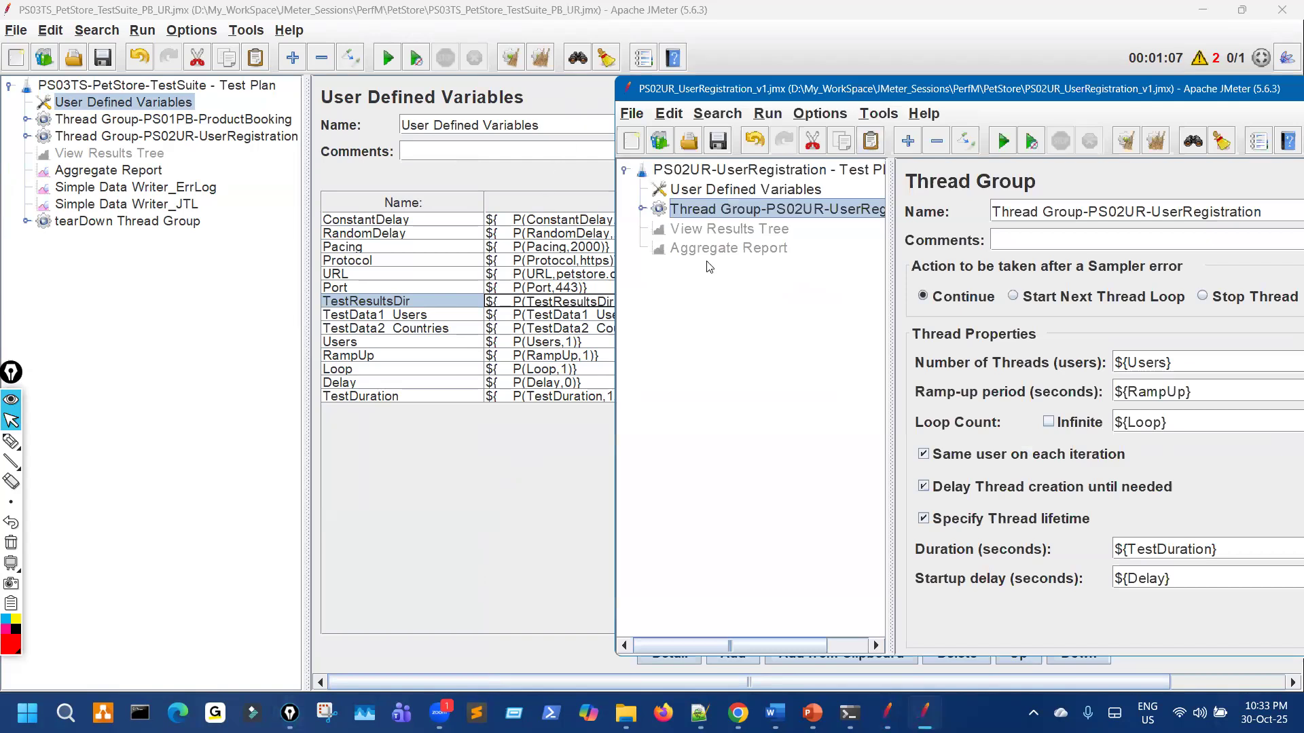
{"action": "key", "text": "ctrl+shift+3"}
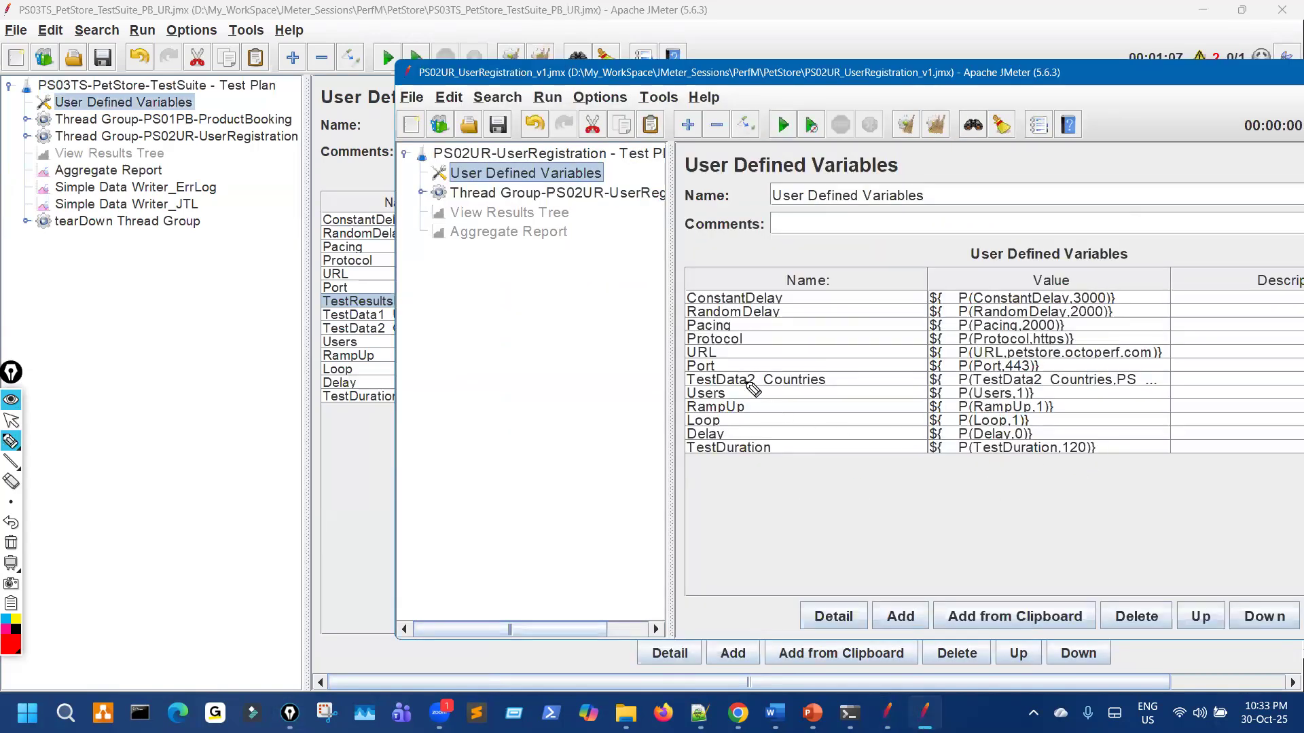
{"action": "key", "text": "ctrl+shift+2"}
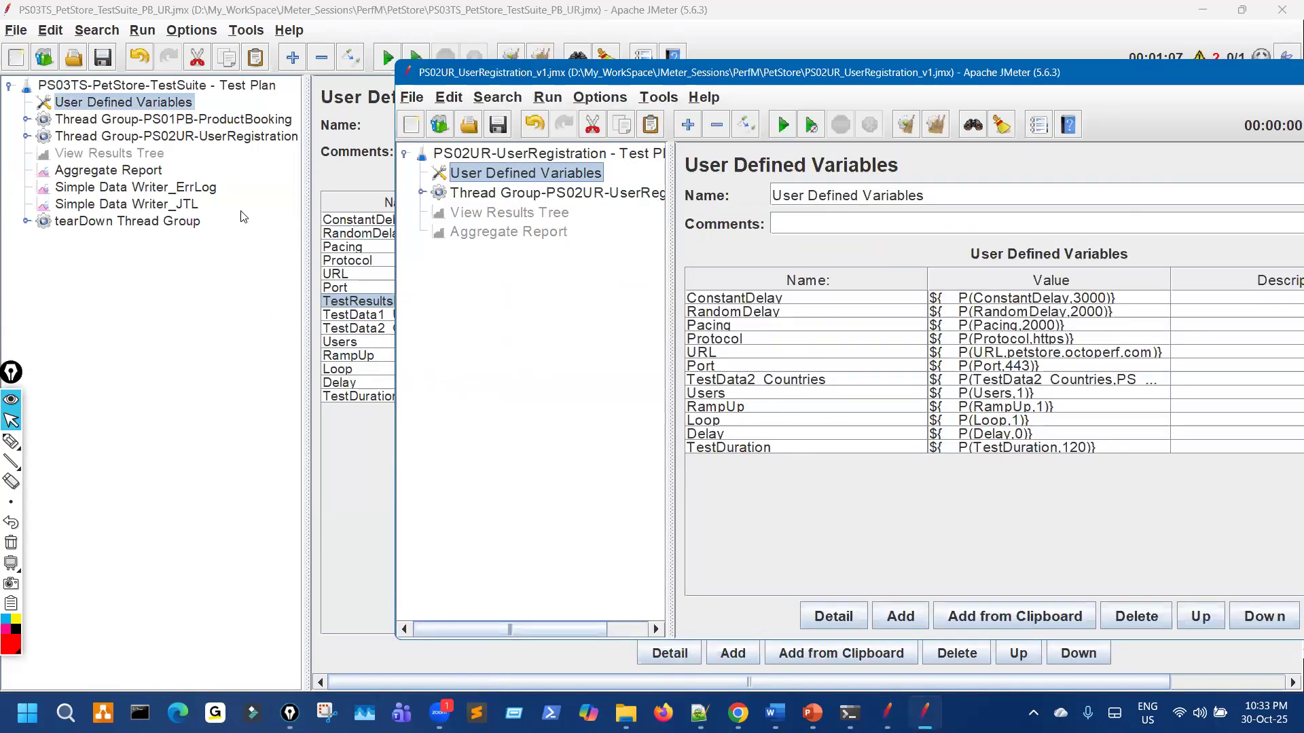
Step: Back in the PS03TS plan, verify the TestResultsDir value and check the error log data writer
{"action": "left_click", "coordinate": [177, 86]}
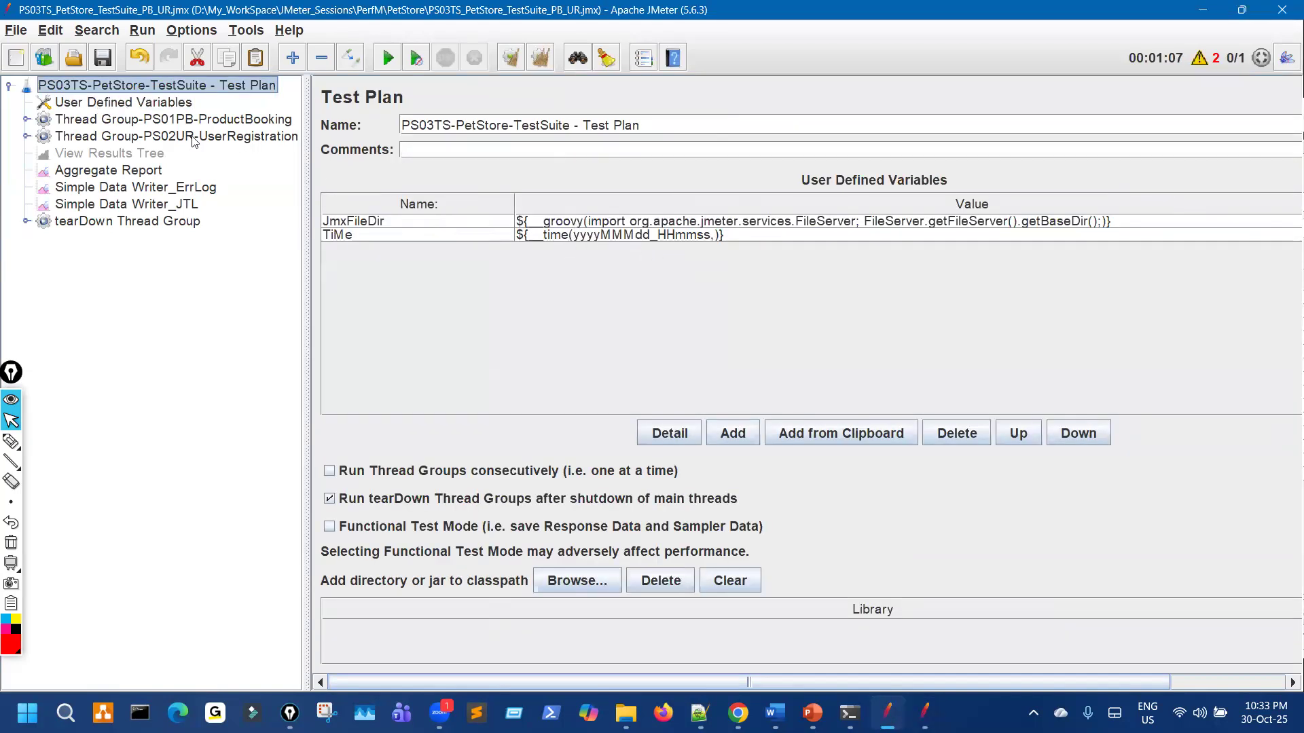
{"action": "key", "text": "Down"}
{"action": "left_click", "coordinate": [635, 303]}
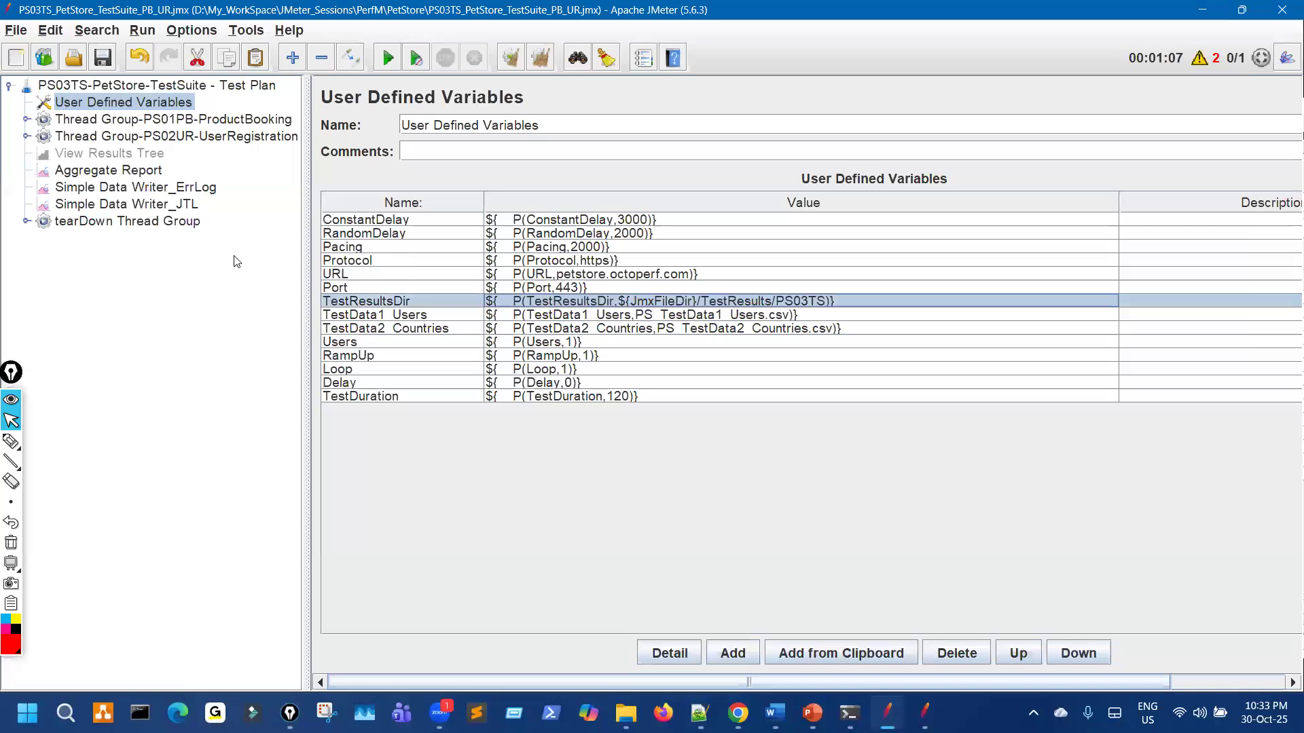
{"action": "left_click", "coordinate": [165, 188]}
Step: Inspect the JTL data writer, the tearDown JSR223 Sampler script and the error log writer's file name
{"action": "key", "text": "Down"}
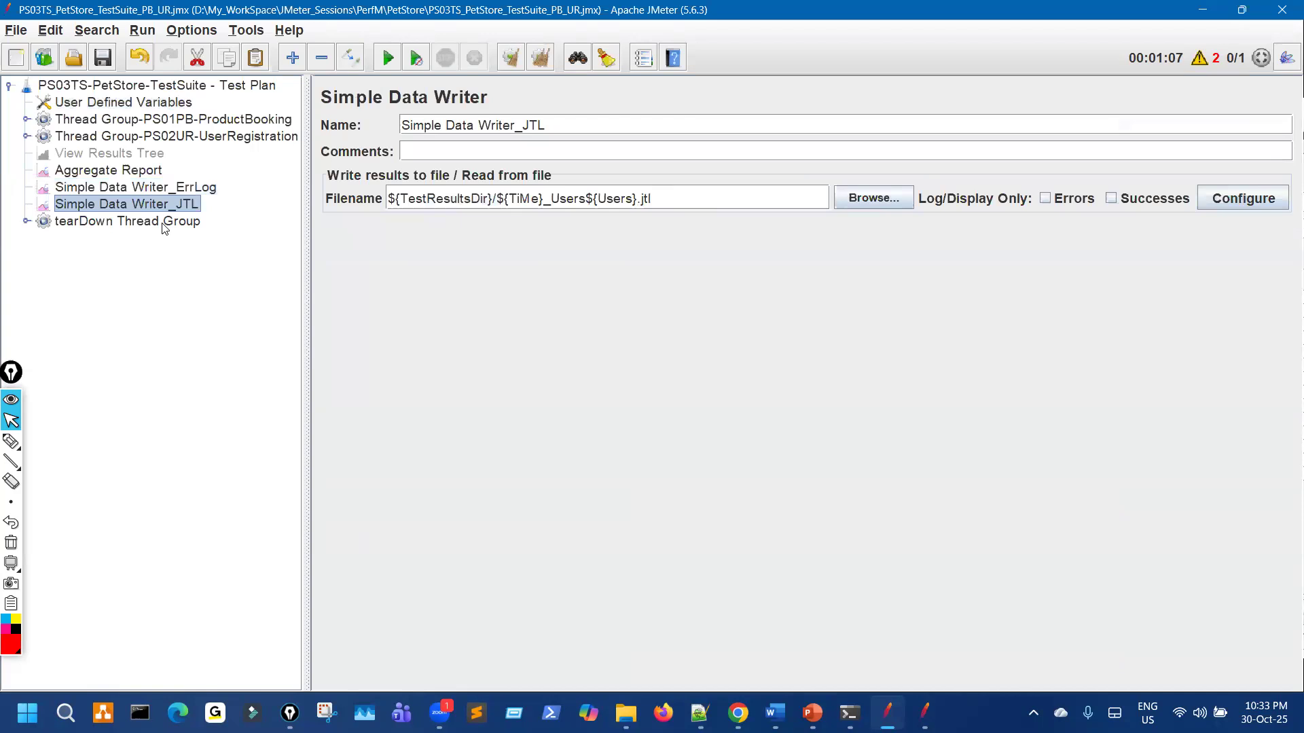
{"action": "left_click", "coordinate": [25, 221]}
{"action": "left_click", "coordinate": [254, 243]}
{"action": "left_click", "coordinate": [234, 227]}
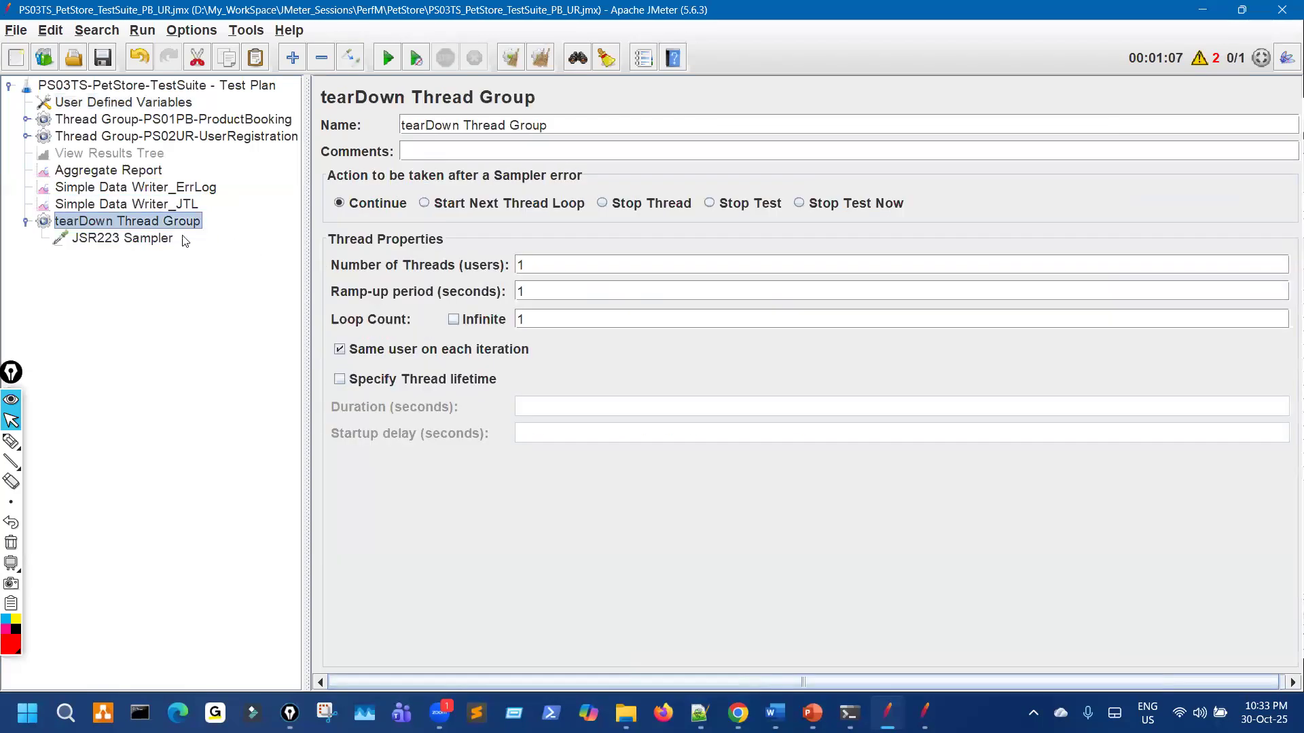
{"action": "left_click", "coordinate": [161, 241]}
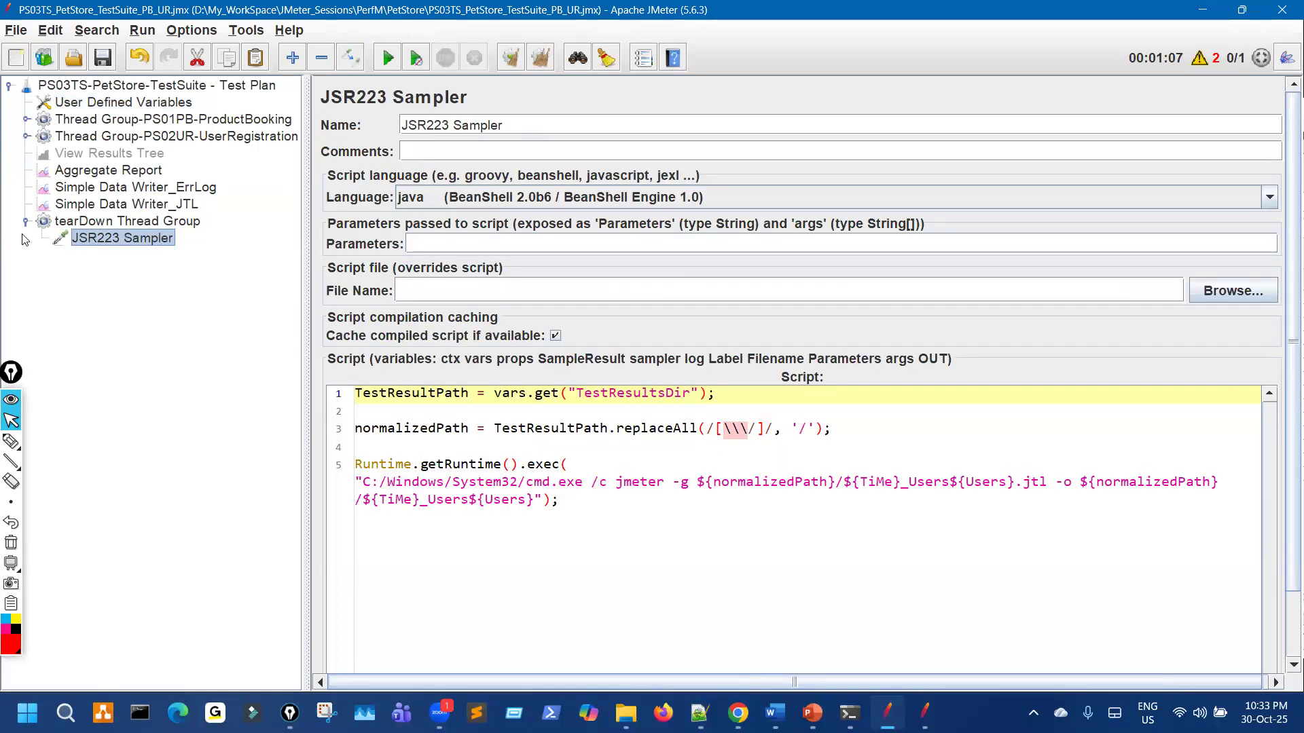
{"action": "left_click", "coordinate": [27, 228]}
{"action": "left_click", "coordinate": [168, 187]}
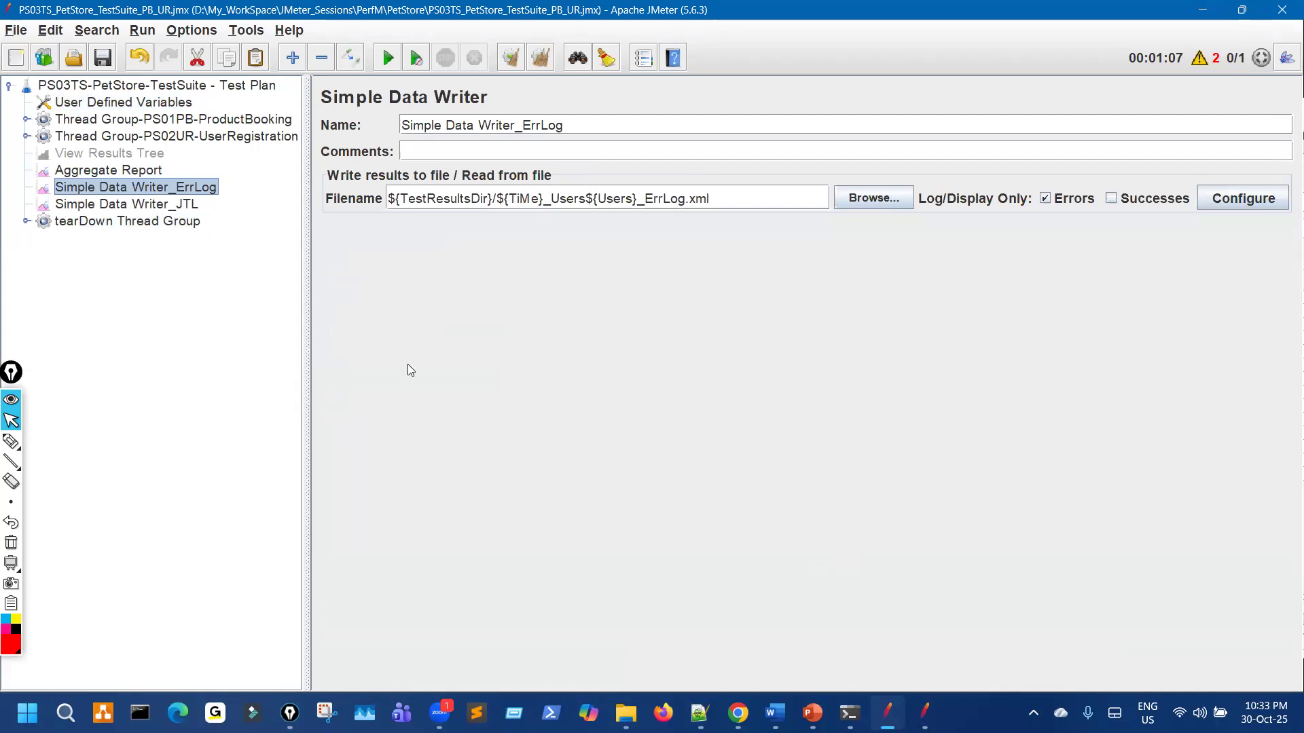
Step: Confirm the PS03TS-PetStore-TestSuite plan name and the TestResultsDir folder now reads PS03TS
{"action": "left_click", "coordinate": [237, 86]}
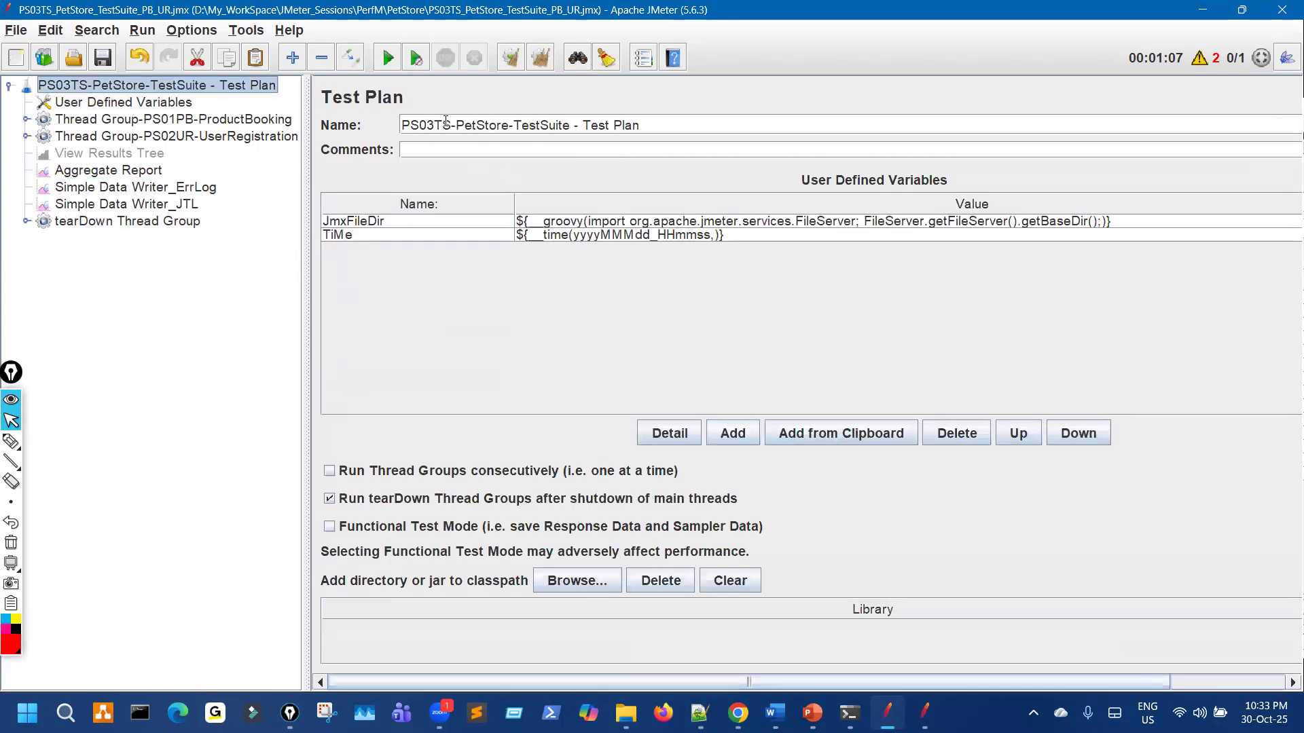
{"action": "left_click_drag", "start_coordinate": [455, 123], "coordinate": [371, 119]}
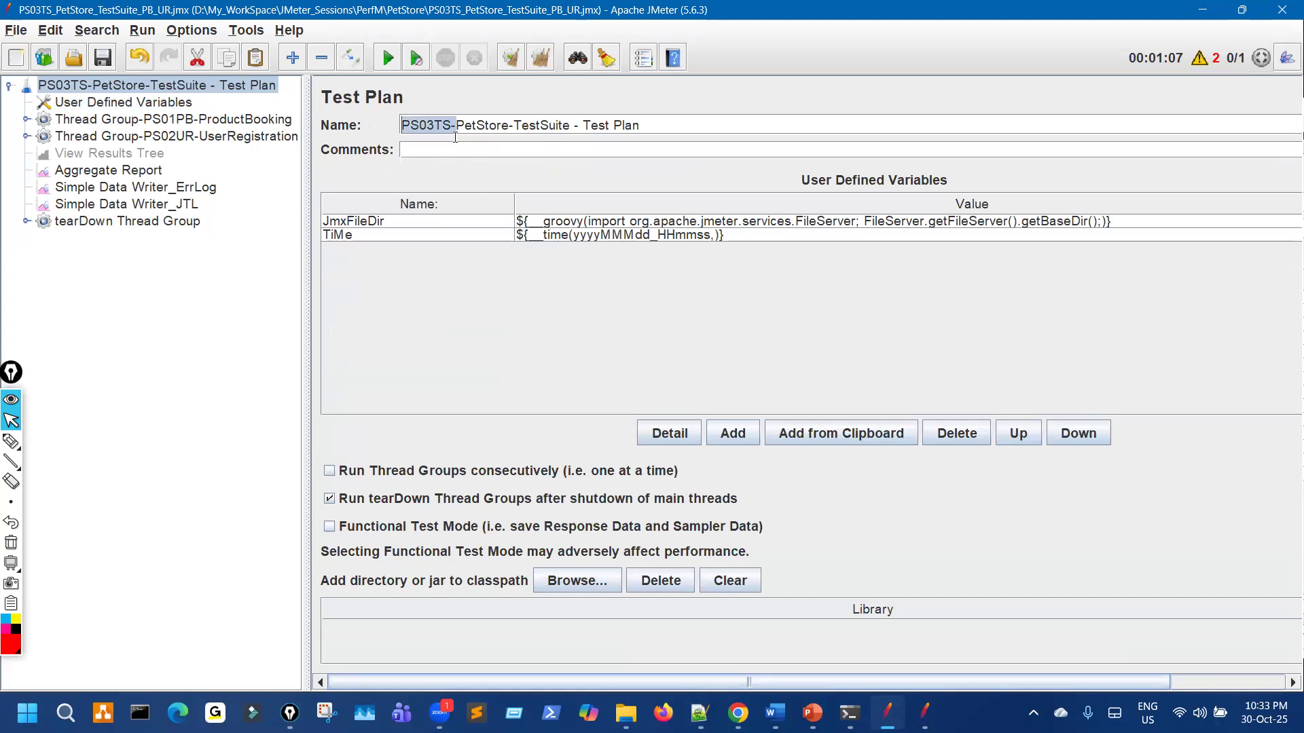
{"action": "left_click_drag", "start_coordinate": [550, 127], "coordinate": [443, 129]}
{"action": "left_click", "coordinate": [122, 102]}
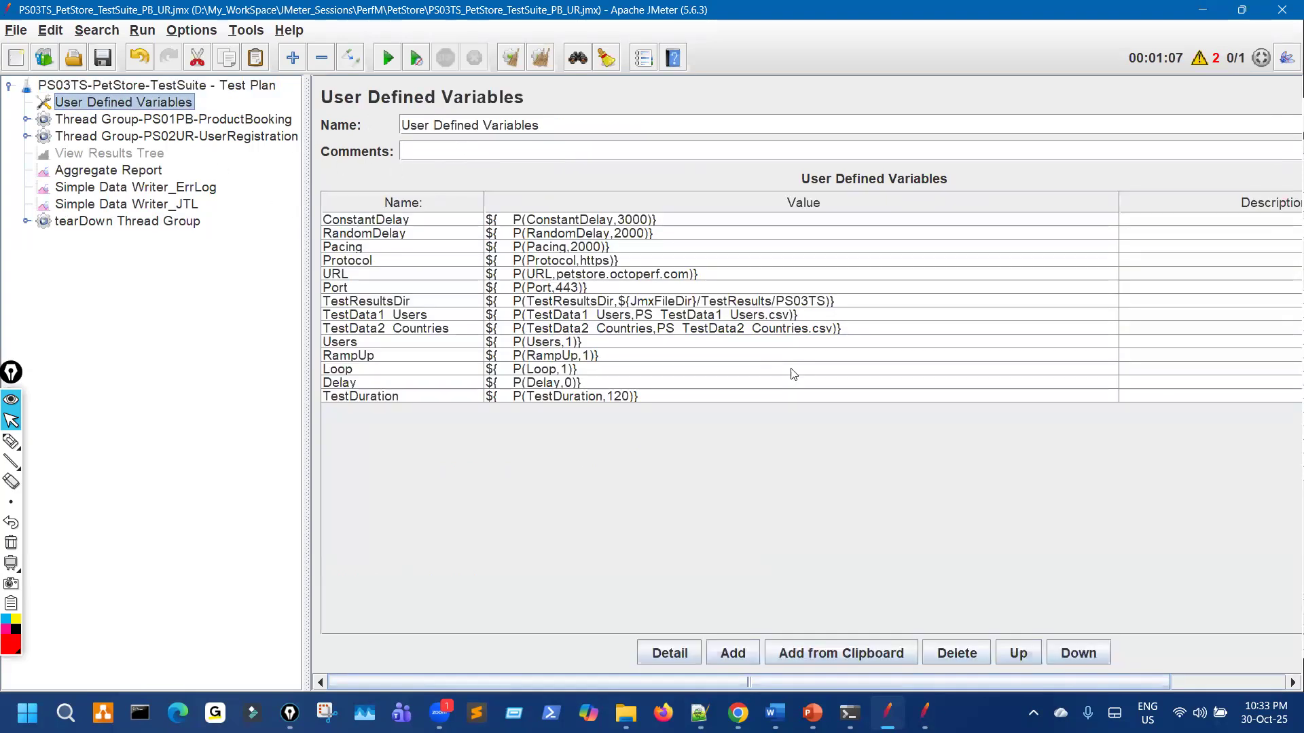
{"action": "left_click", "coordinate": [779, 298]}
{"action": "left_click_drag", "start_coordinate": [776, 301], "coordinate": [812, 304]}
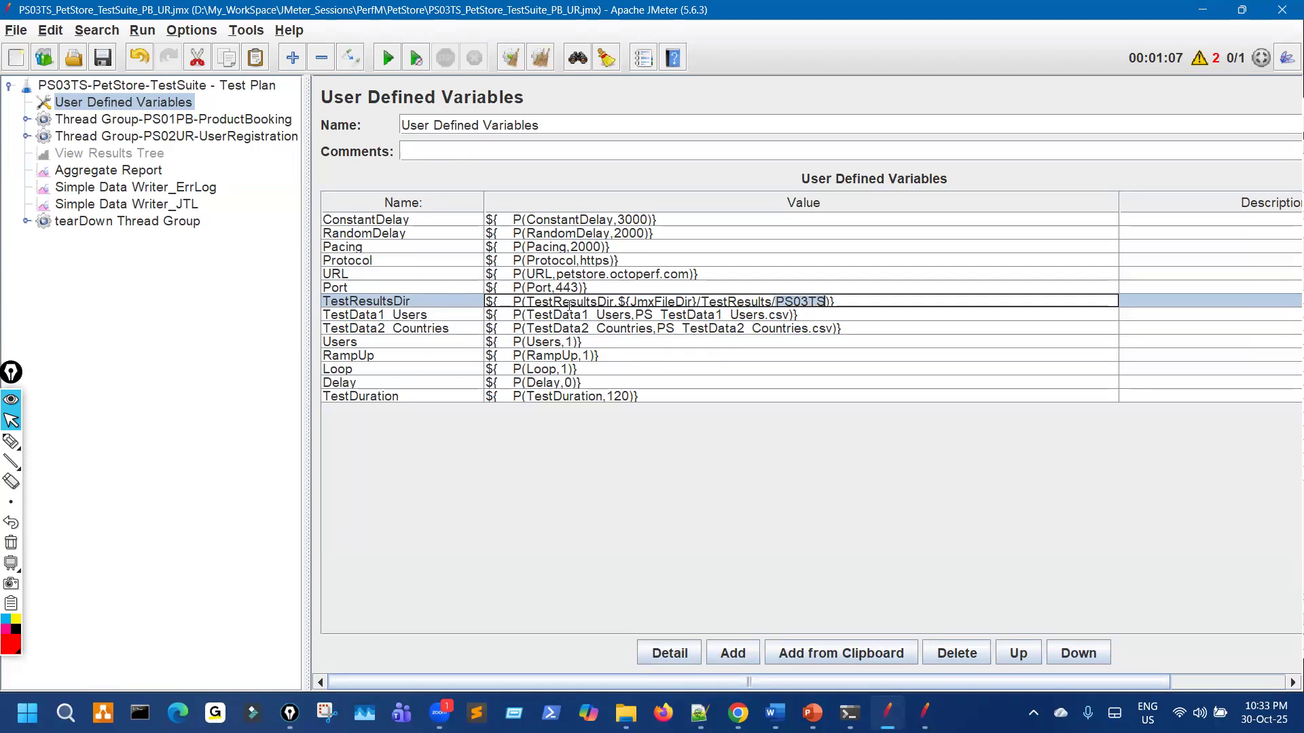
Step: Inspect View Results Tree and both Simple Data Writers, including the error log's users file-name part
{"action": "key", "text": "ctrl+shift+3"}
{"action": "mouse_move", "coordinate": [632, 202]}
{"action": "left_mouse_down"}
{"action": "mouse_move", "coordinate": [637, 253]}
{"action": "mouse_move", "coordinate": [631, 227]}
{"action": "left_mouse_up"}
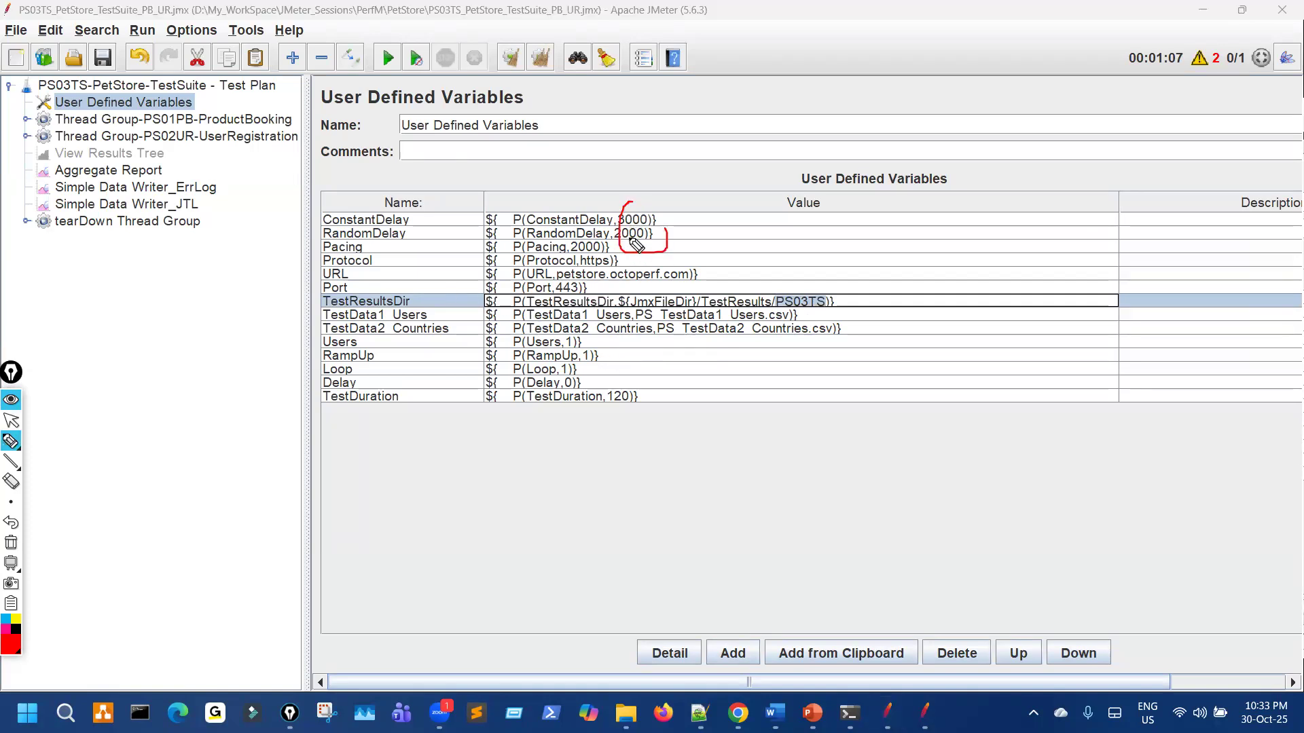
{"action": "left_click_drag", "start_coordinate": [582, 337], "coordinate": [603, 347]}
{"action": "key", "text": "ctrl+shift+7"}
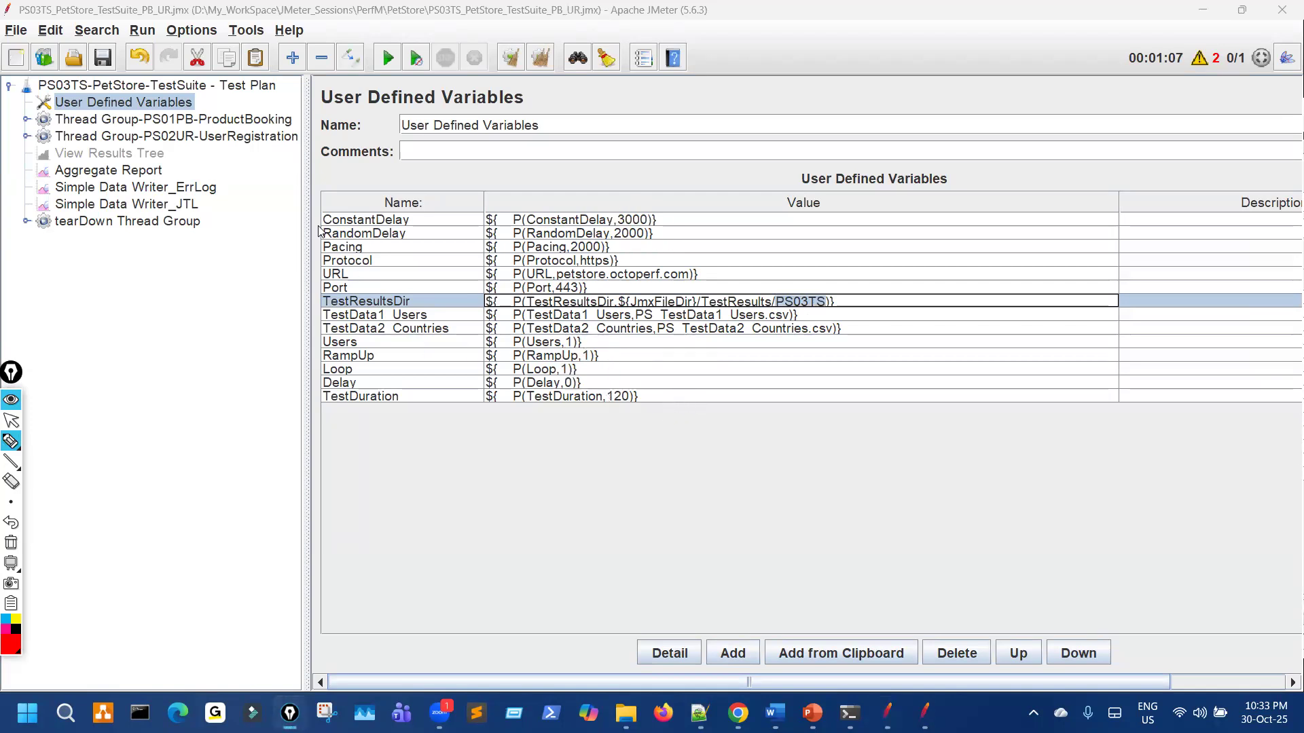
{"action": "key", "text": "ctrl+shift+2"}
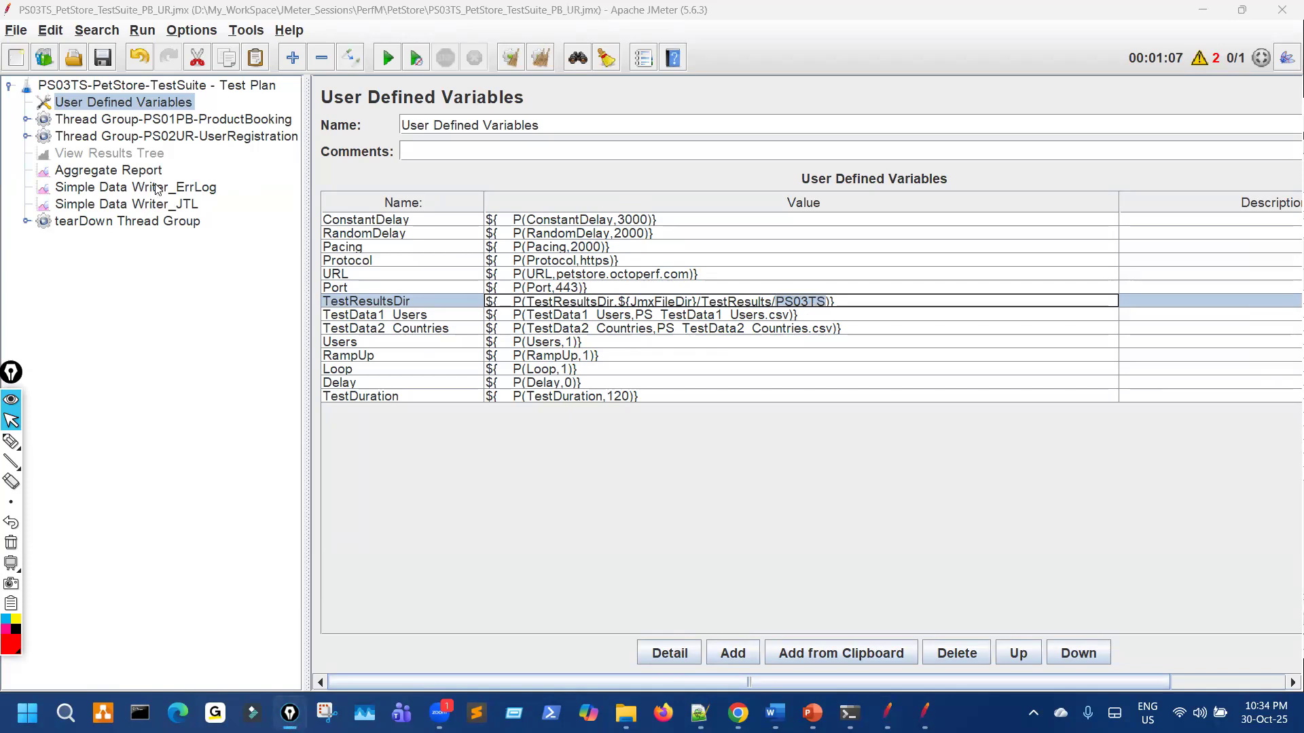
{"action": "left_click", "coordinate": [156, 161]}
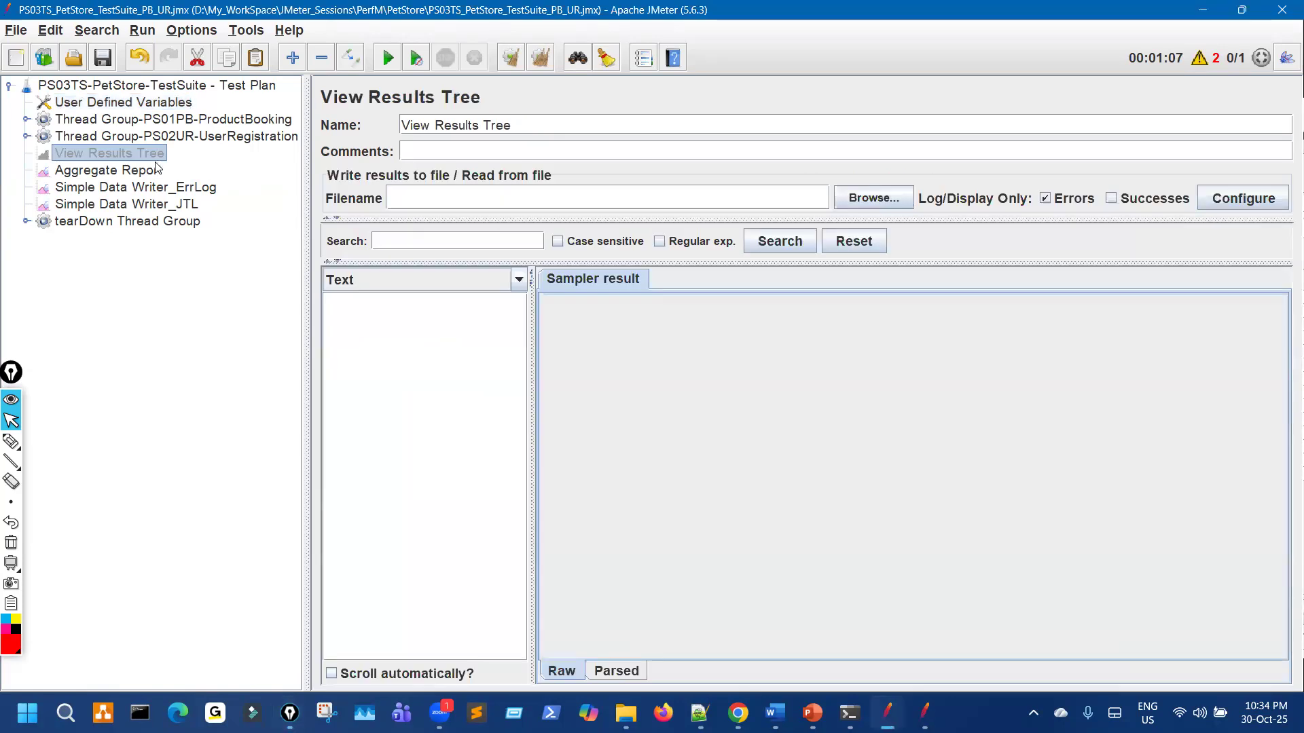
{"action": "left_click", "coordinate": [156, 187]}
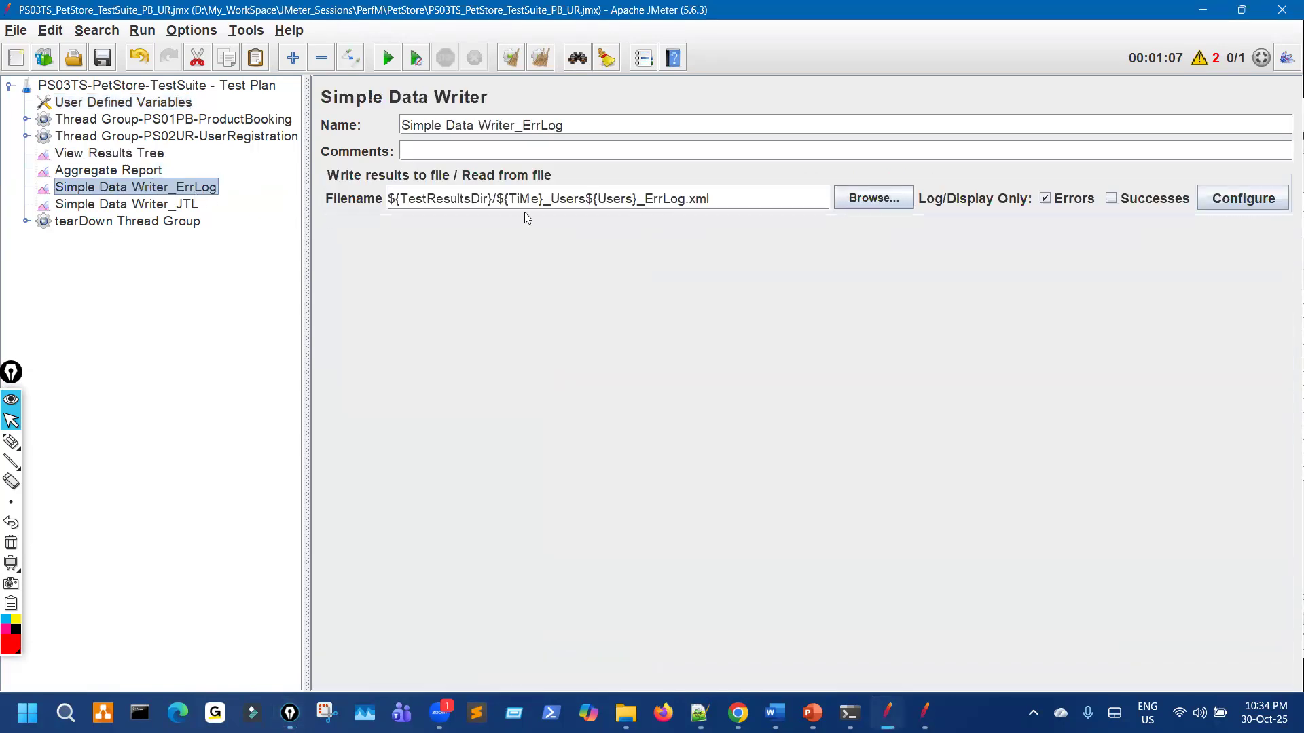
{"action": "left_click_drag", "start_coordinate": [556, 198], "coordinate": [712, 198]}
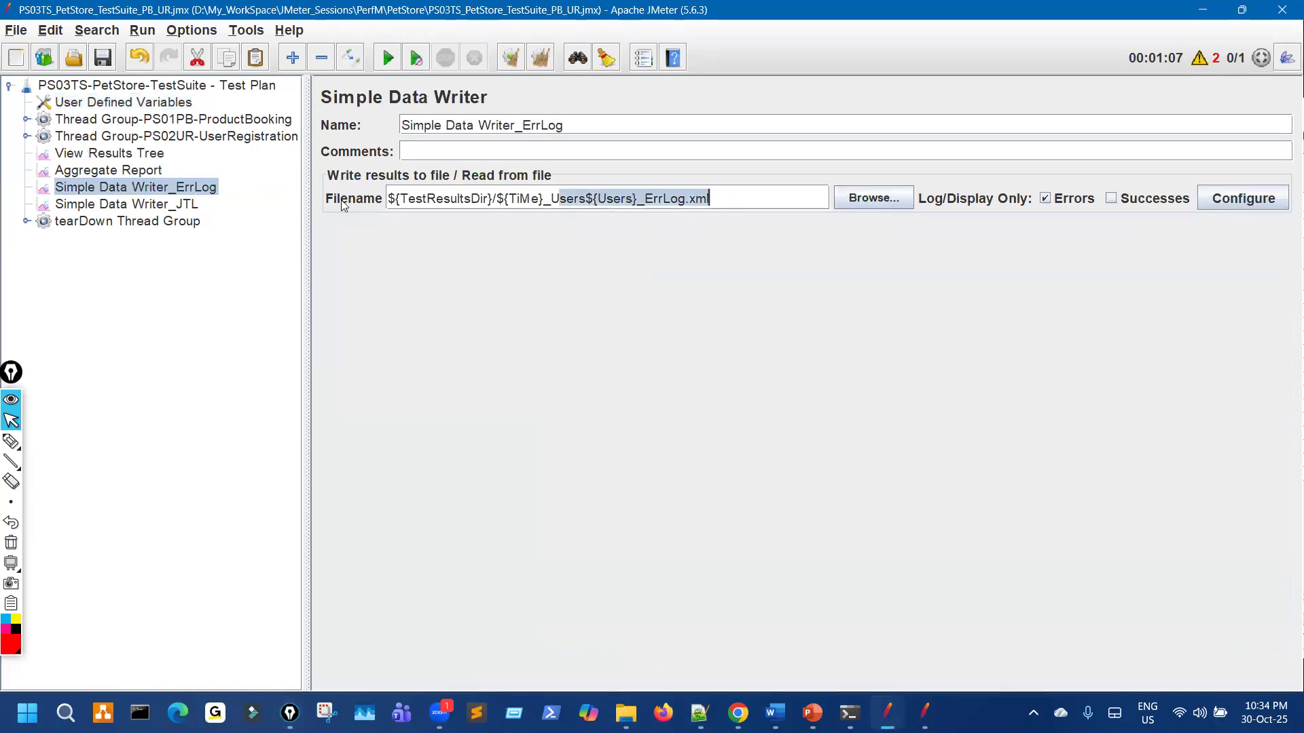
{"action": "left_click", "coordinate": [167, 204]}
{"action": "left_click", "coordinate": [595, 204]}
Step: Review the tearDown Thread Group's JSR223 Sampler script, then recheck the ErrLog and JTL data writers
{"action": "left_click", "coordinate": [170, 221]}
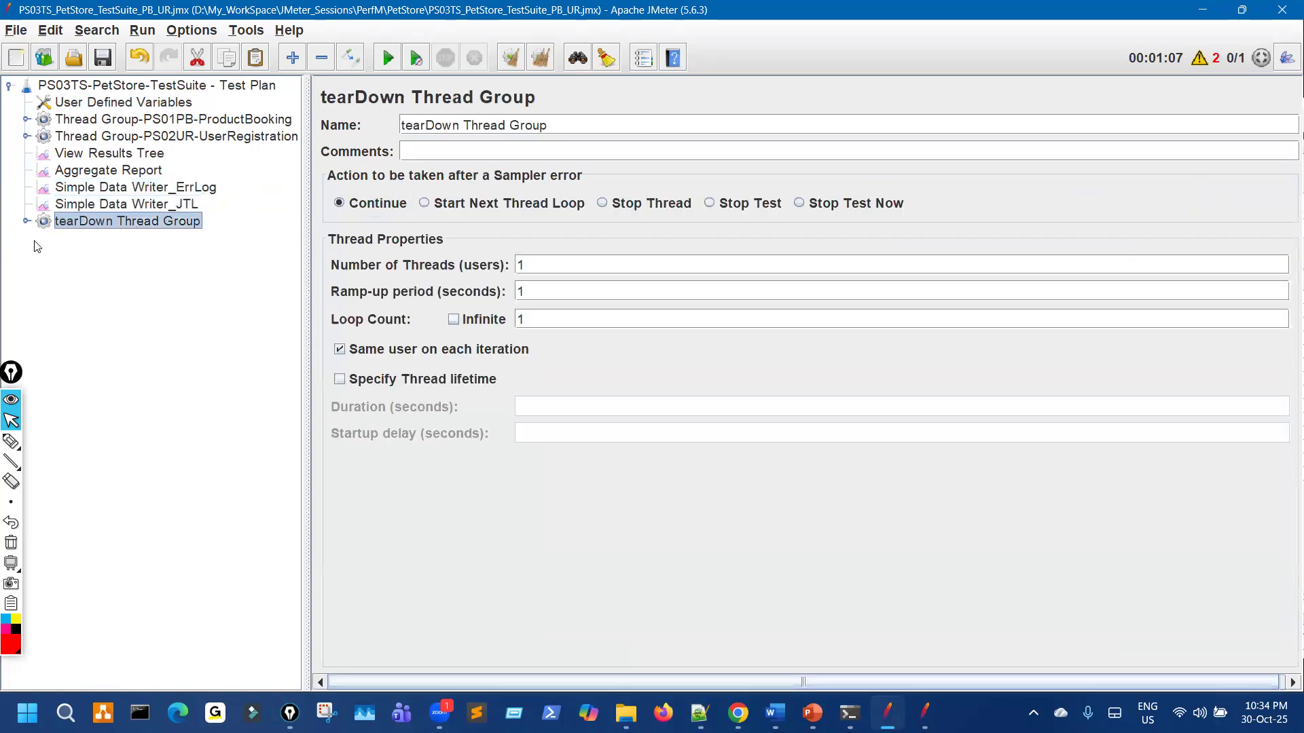
{"action": "left_click", "coordinate": [27, 221]}
{"action": "left_click", "coordinate": [129, 239]}
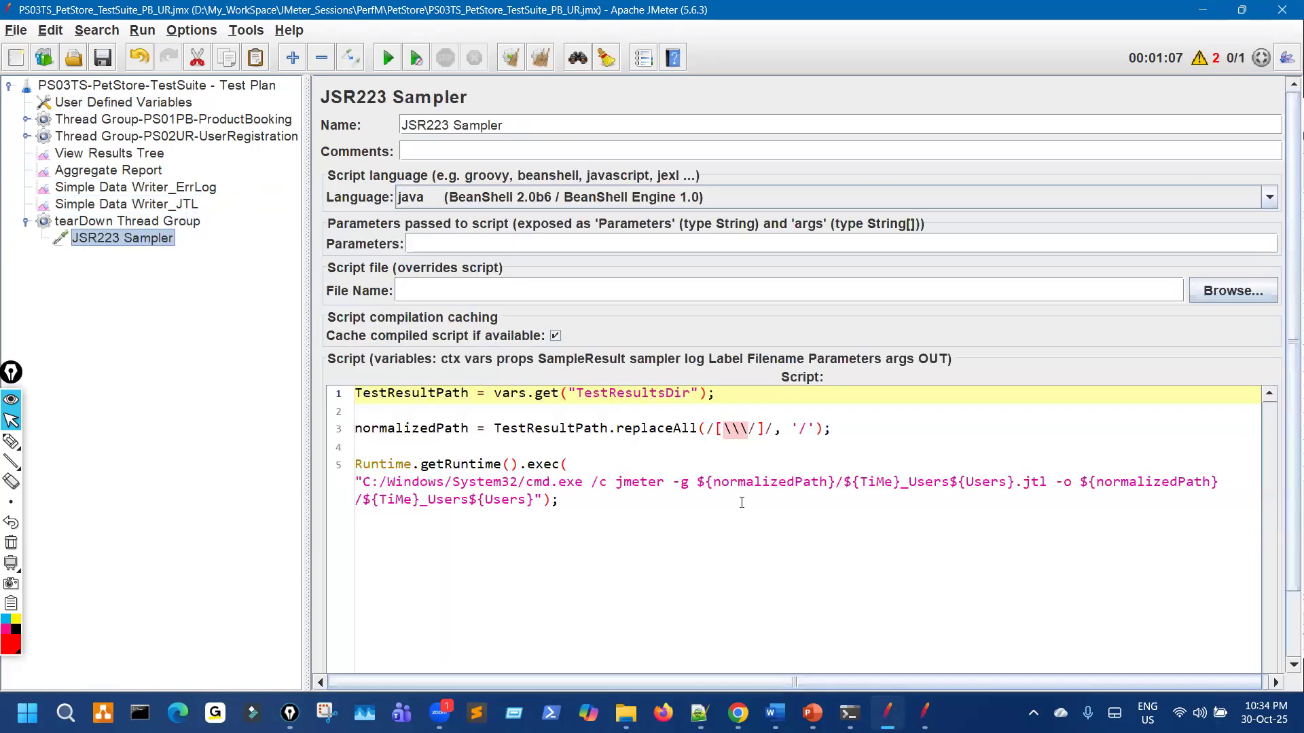
{"action": "left_click", "coordinate": [26, 222]}
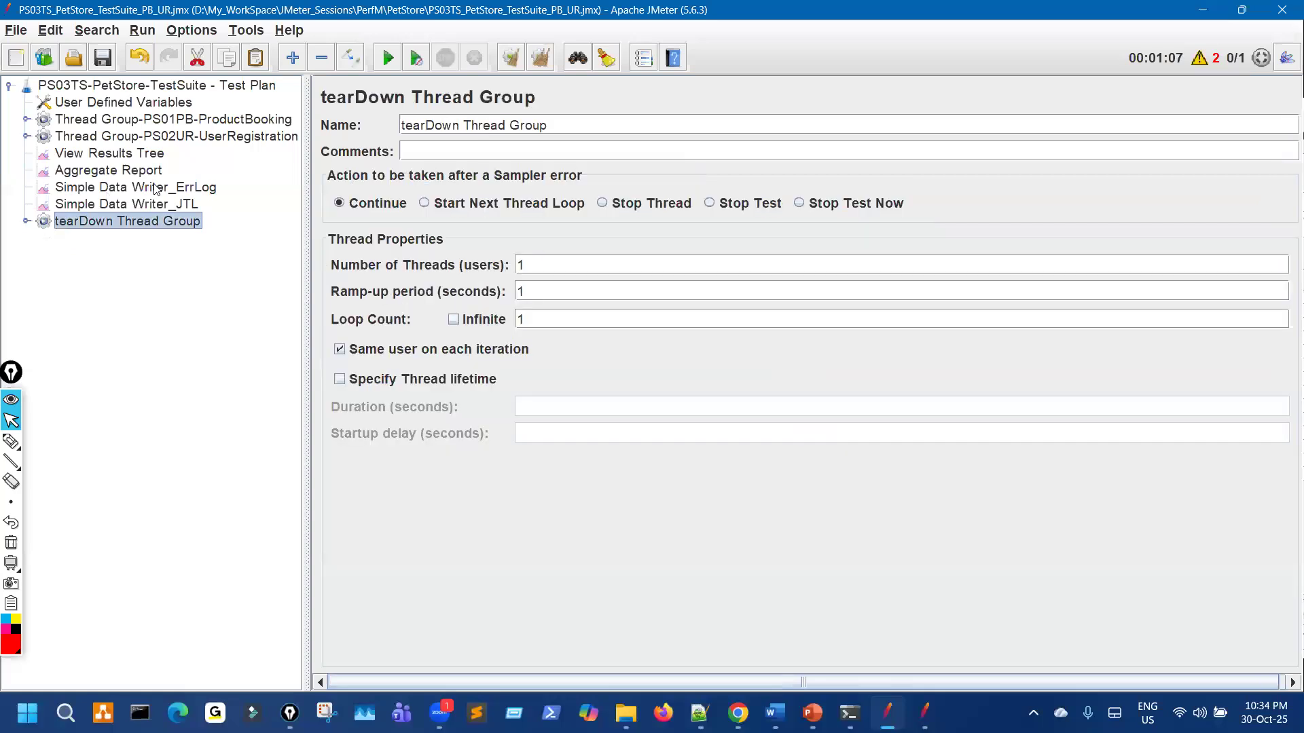
{"action": "key", "text": "Up"}
{"action": "key", "text": "Up"}
{"action": "mouse_move", "coordinate": [503, 221]}
{"action": "left_mouse_down"}
{"action": "mouse_move", "coordinate": [685, 180]}
{"action": "mouse_move", "coordinate": [513, 173]}
{"action": "left_mouse_up"}
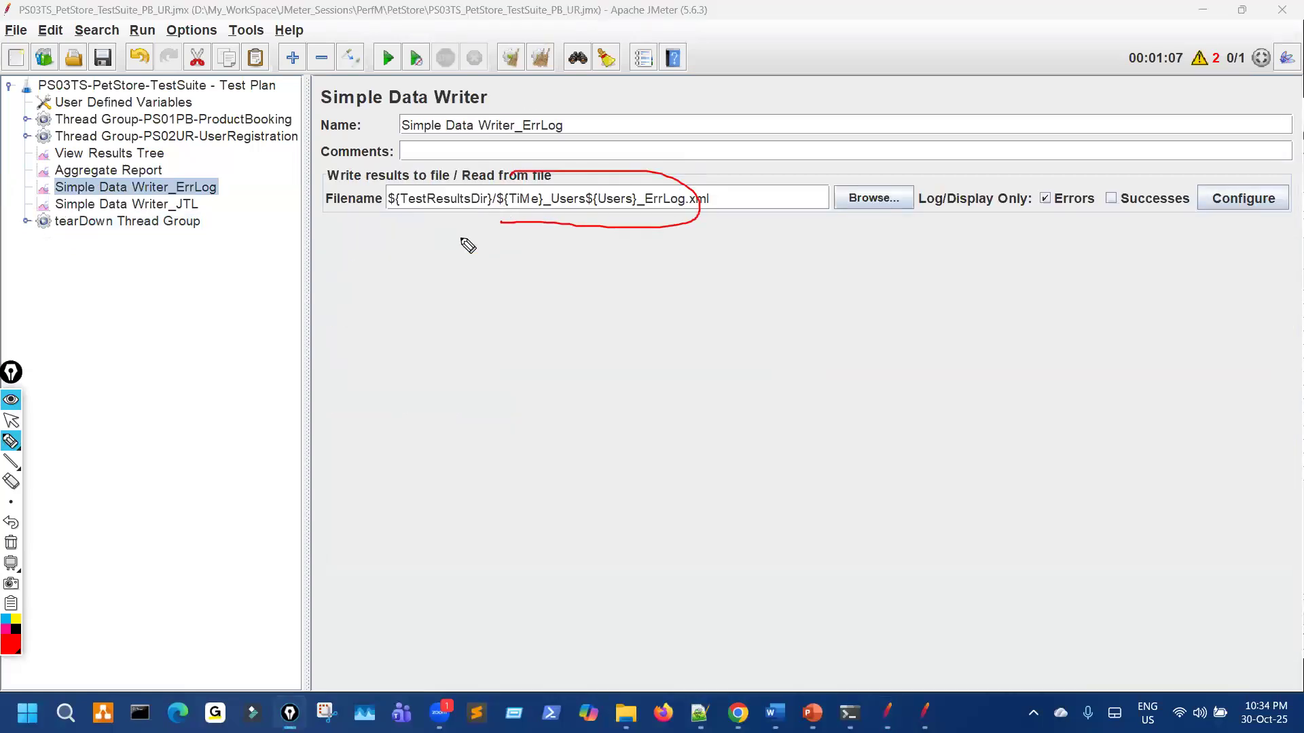
{"action": "left_click", "coordinate": [193, 206]}
{"action": "mouse_move", "coordinate": [493, 233]}
{"action": "left_mouse_down"}
{"action": "mouse_move", "coordinate": [686, 234]}
{"action": "mouse_move", "coordinate": [525, 178]}
{"action": "mouse_move", "coordinate": [469, 196]}
{"action": "mouse_move", "coordinate": [690, 236]}
{"action": "mouse_move", "coordinate": [547, 178]}
{"action": "left_mouse_up"}
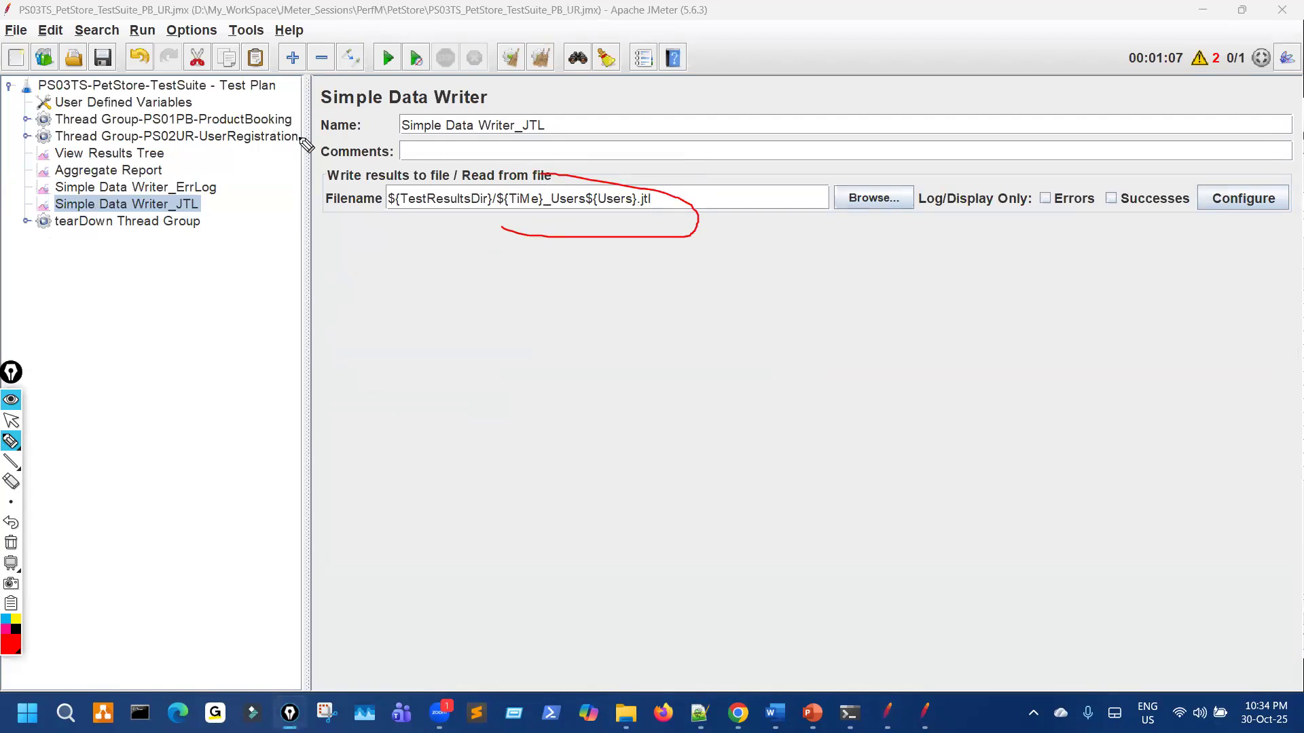
{"action": "mouse_move", "coordinate": [67, 68]}
{"action": "left_mouse_down"}
{"action": "mouse_move", "coordinate": [50, 71]}
{"action": "mouse_move", "coordinate": [76, 73]}
{"action": "mouse_move", "coordinate": [67, 102]}
{"action": "left_mouse_up"}
{"action": "key", "text": "Escape"}
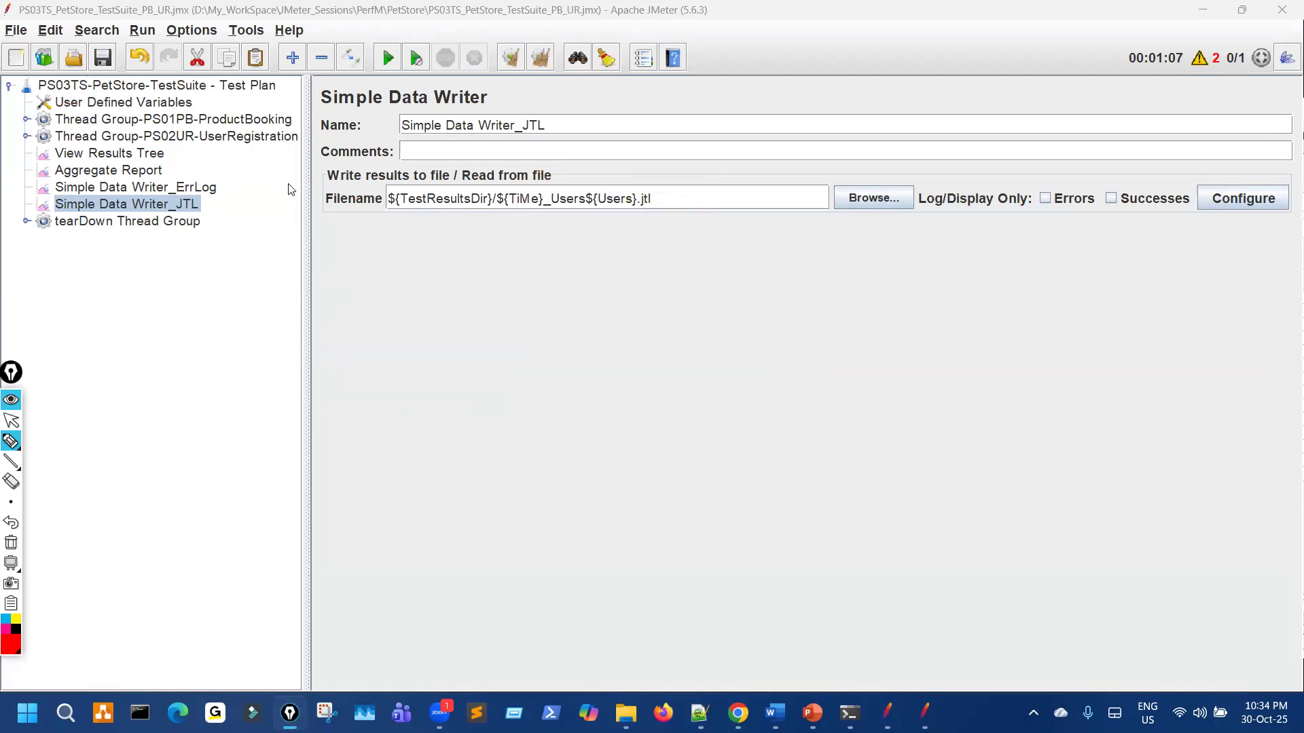
Step: Check the User Defined Variables (ConstantDelay 3000, TestDuration 120), ending on a collapsed tearDown Thread Group
{"action": "left_click", "coordinate": [158, 106]}
{"action": "key", "text": "ctrl+shift+3"}
{"action": "left_click_drag", "start_coordinate": [803, 289], "coordinate": [792, 286]}
{"action": "key", "text": "ctrl+F1"}
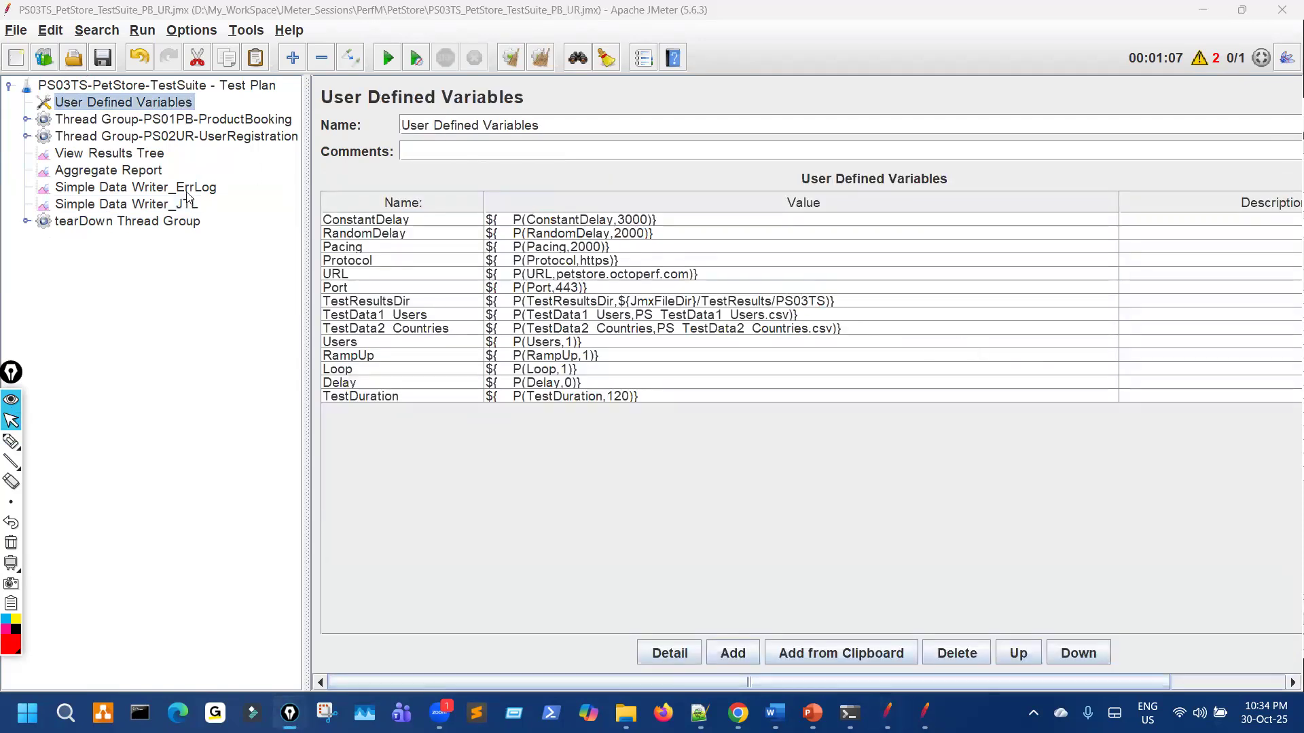
{"action": "left_click", "coordinate": [188, 195]}
{"action": "left_click", "coordinate": [182, 223]}
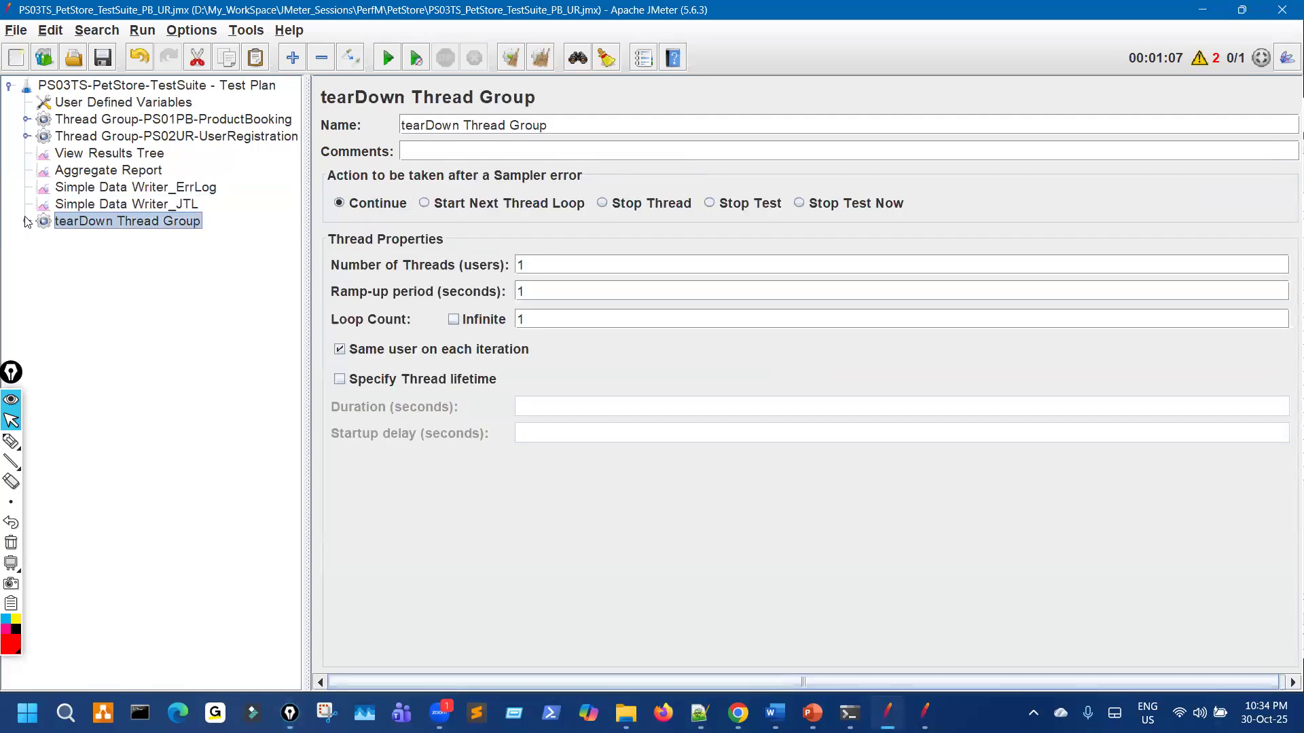
{"action": "double_click", "coordinate": [165, 220]}
{"action": "key", "text": "ctrl+shift+3"}
{"action": "mouse_move", "coordinate": [173, 192]}
{"action": "left_mouse_down"}
{"action": "mouse_move", "coordinate": [132, 248]}
{"action": "mouse_move", "coordinate": [182, 182]}
{"action": "left_mouse_up"}
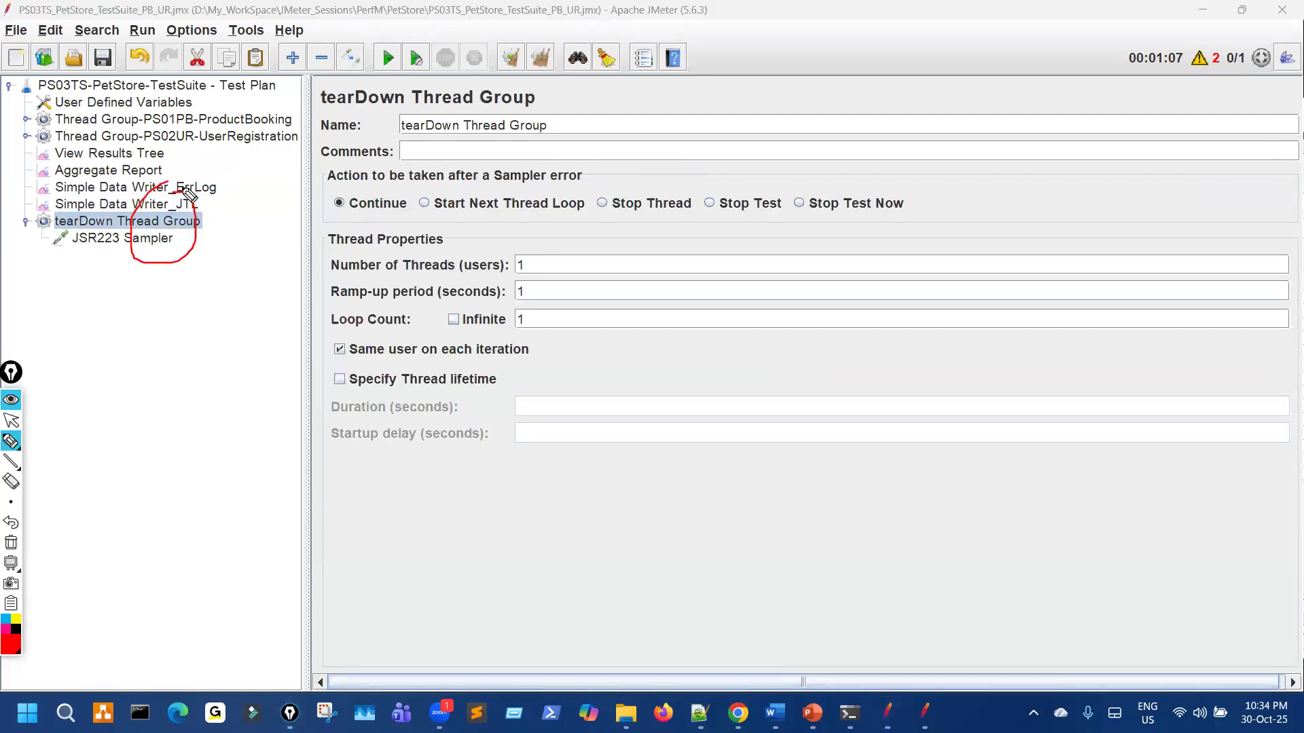
{"action": "key", "text": "ctrl+shift+7"}
{"action": "key", "text": "ctrl+shift+2"}
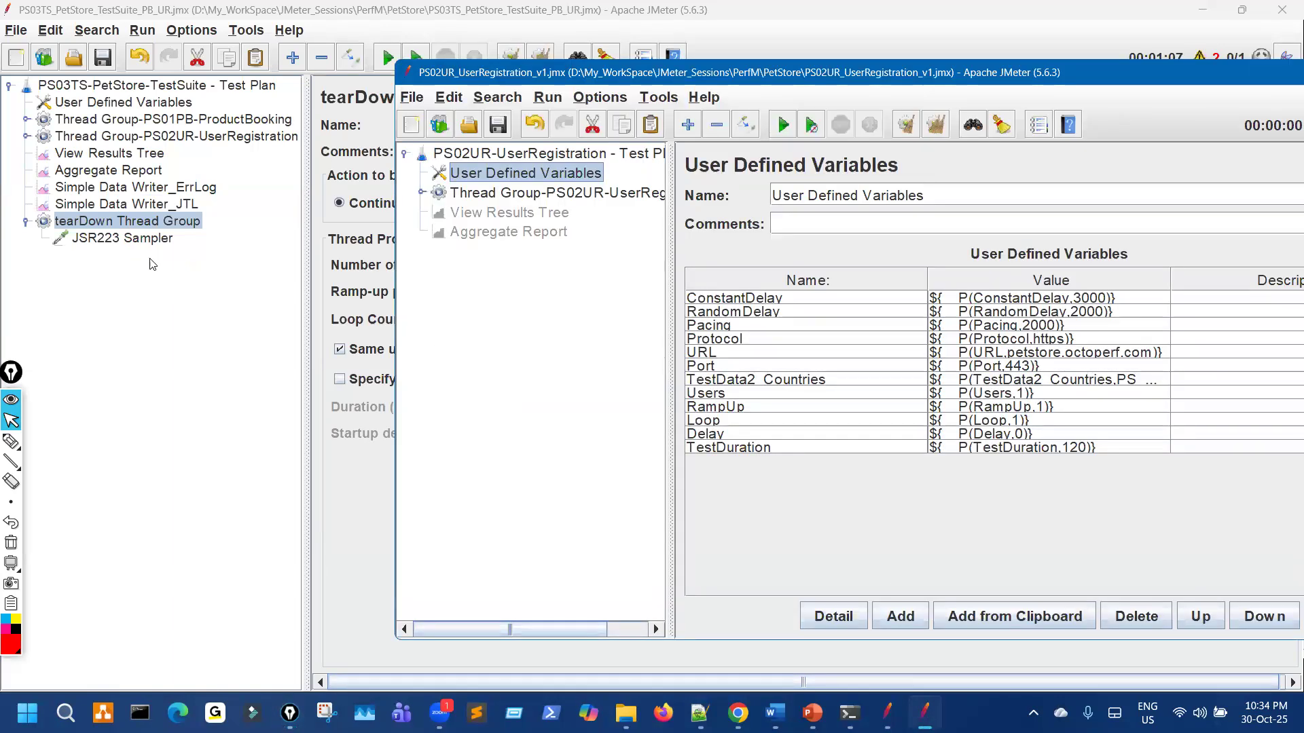
{"action": "left_click", "coordinate": [150, 264]}
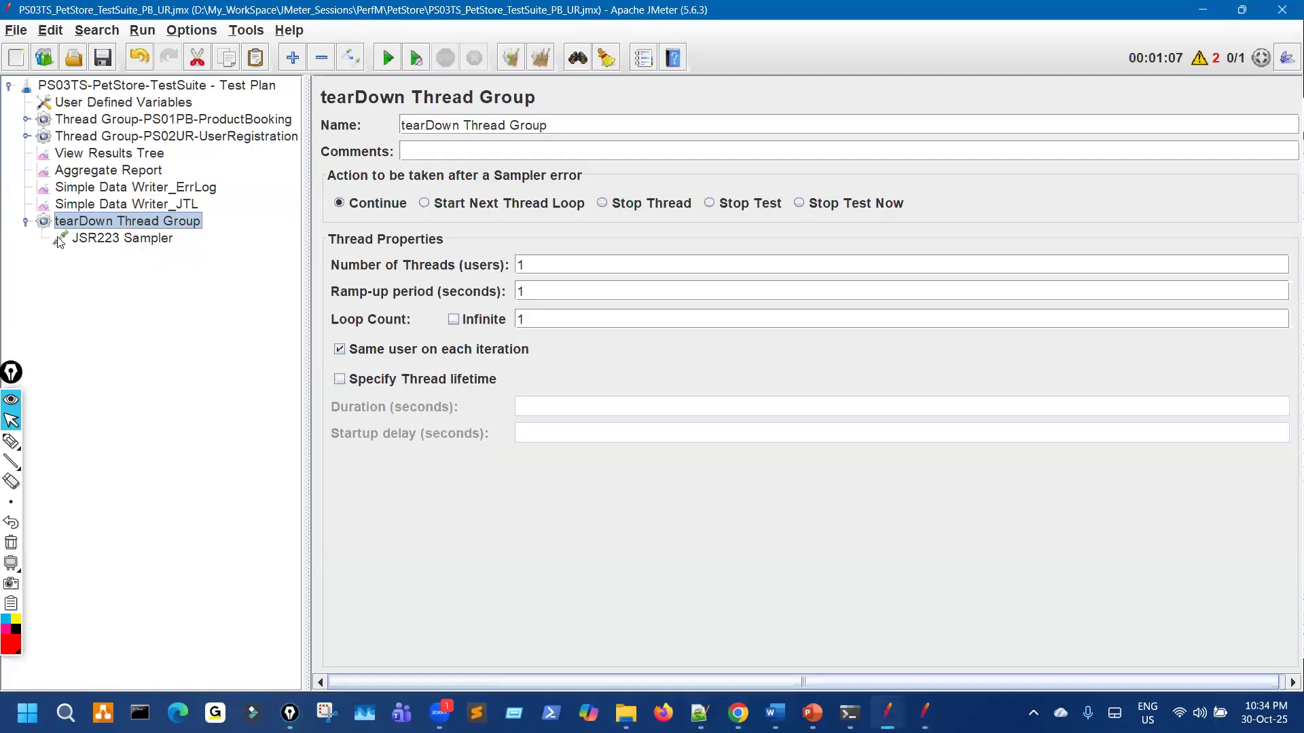
{"action": "left_click", "coordinate": [26, 222]}
Step: Inspect the Users variable's name and value in User Defined Variables
{"action": "left_click", "coordinate": [186, 105]}
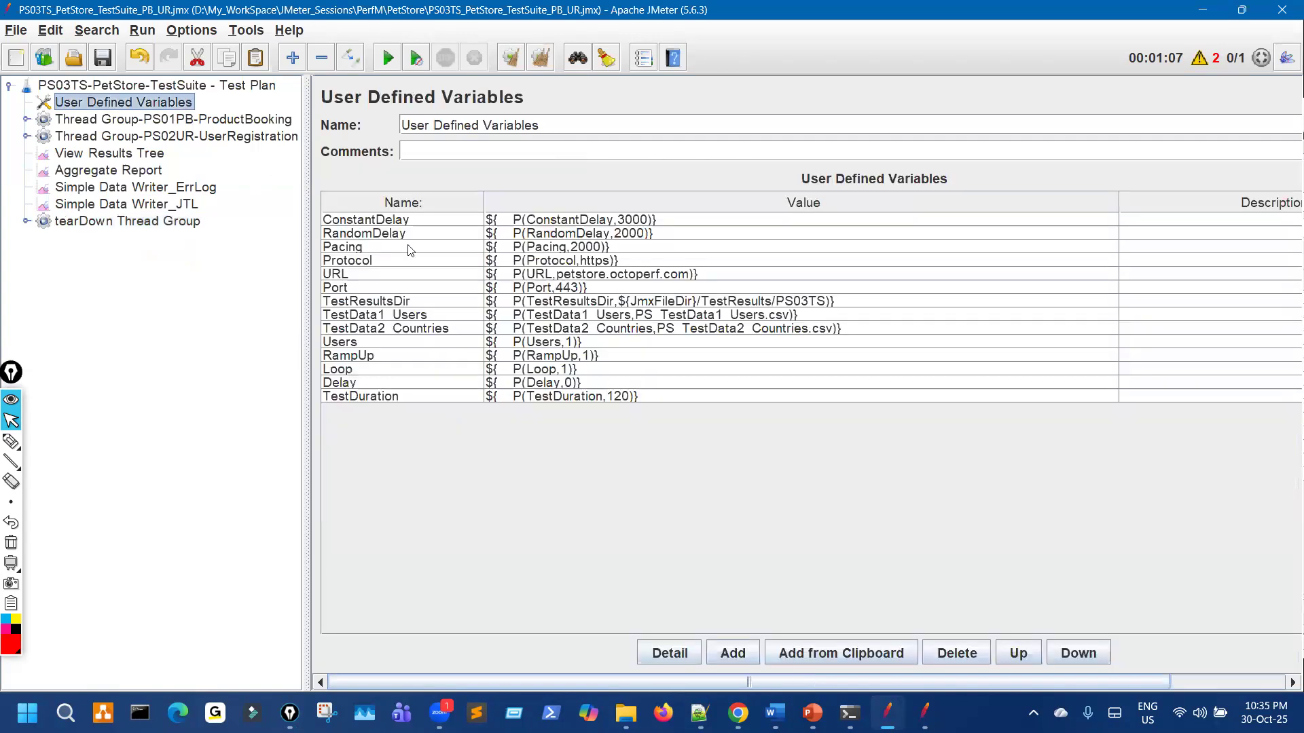
{"action": "double_click", "coordinate": [572, 342]}
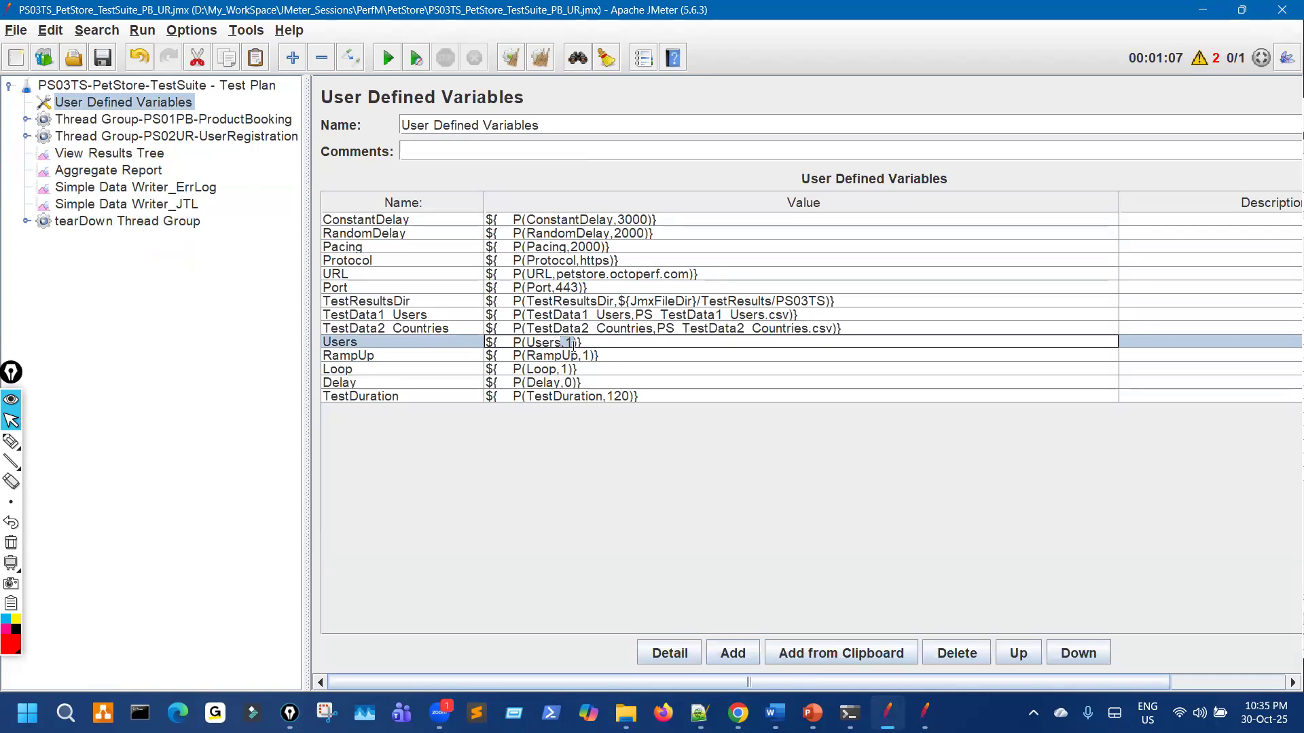
{"action": "double_click", "coordinate": [379, 338]}
{"action": "left_click_drag", "start_coordinate": [360, 341], "coordinate": [269, 337]}
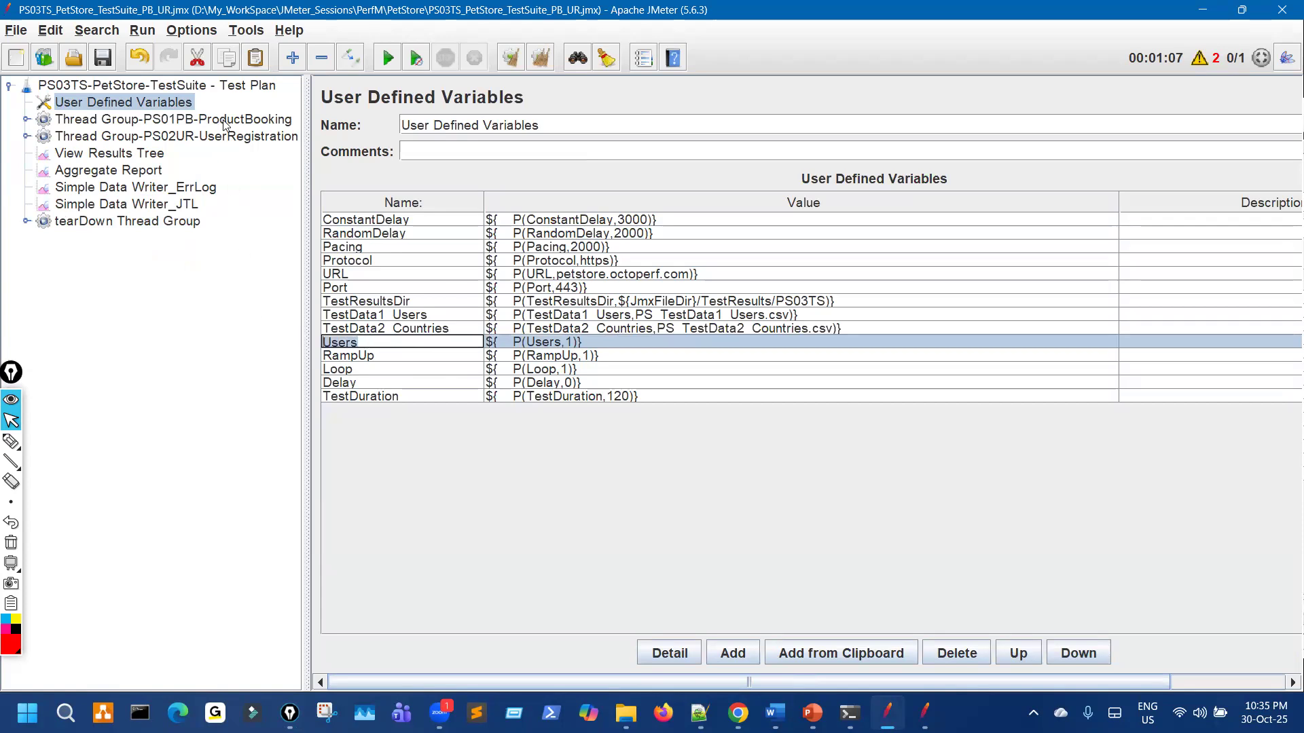
Step: Compare the ${Users} thread count in PS01PB and PS02UR, turning off UserRegistration's thread lifetime limit
{"action": "left_click", "coordinate": [224, 122]}
{"action": "left_click_drag", "start_coordinate": [537, 266], "coordinate": [569, 266]}
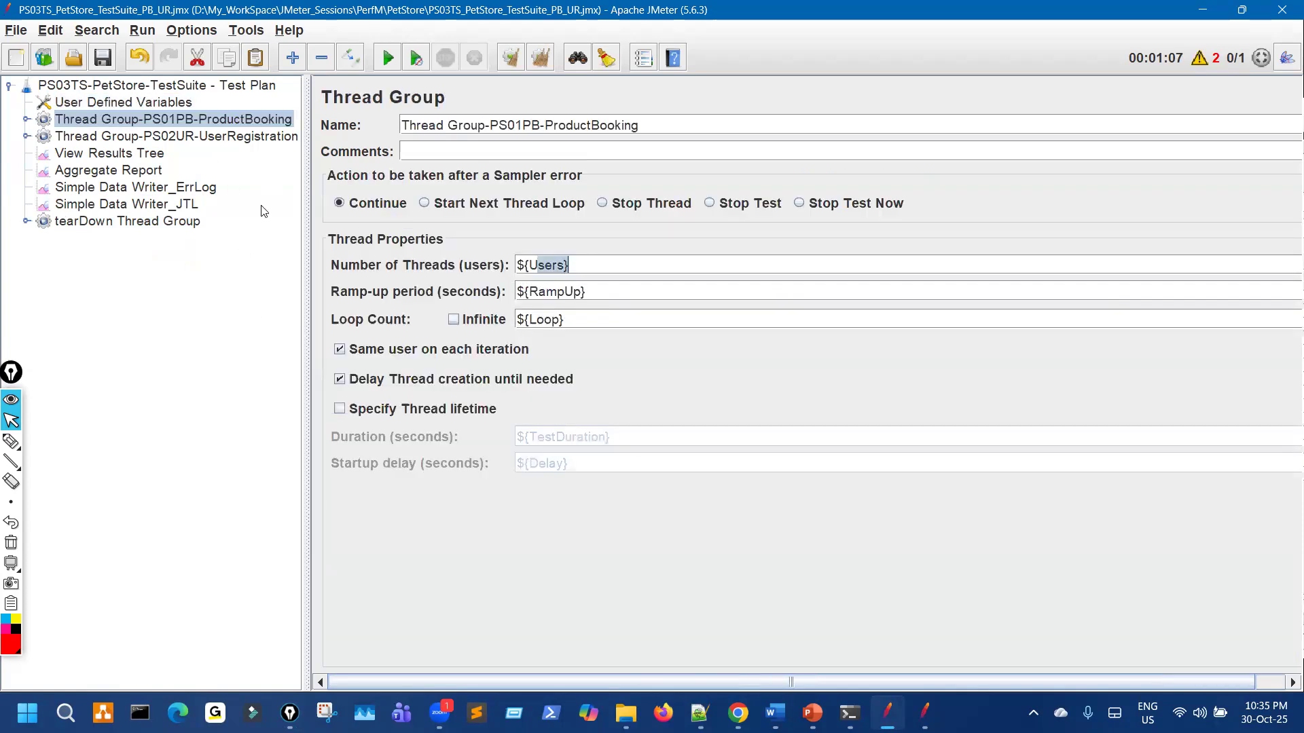
{"action": "left_click", "coordinate": [250, 139]}
{"action": "left_click", "coordinate": [570, 265]}
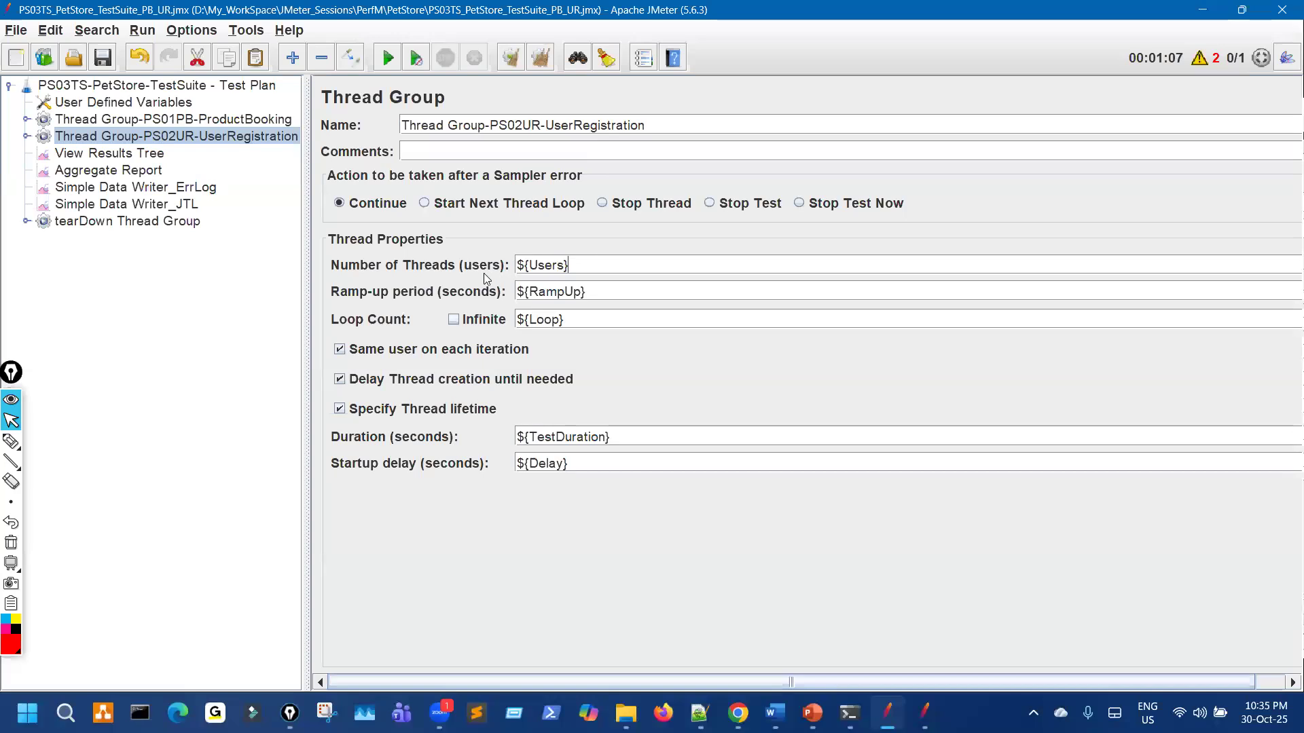
{"action": "key", "text": "ctrl+a"}
{"action": "left_click", "coordinate": [231, 123]}
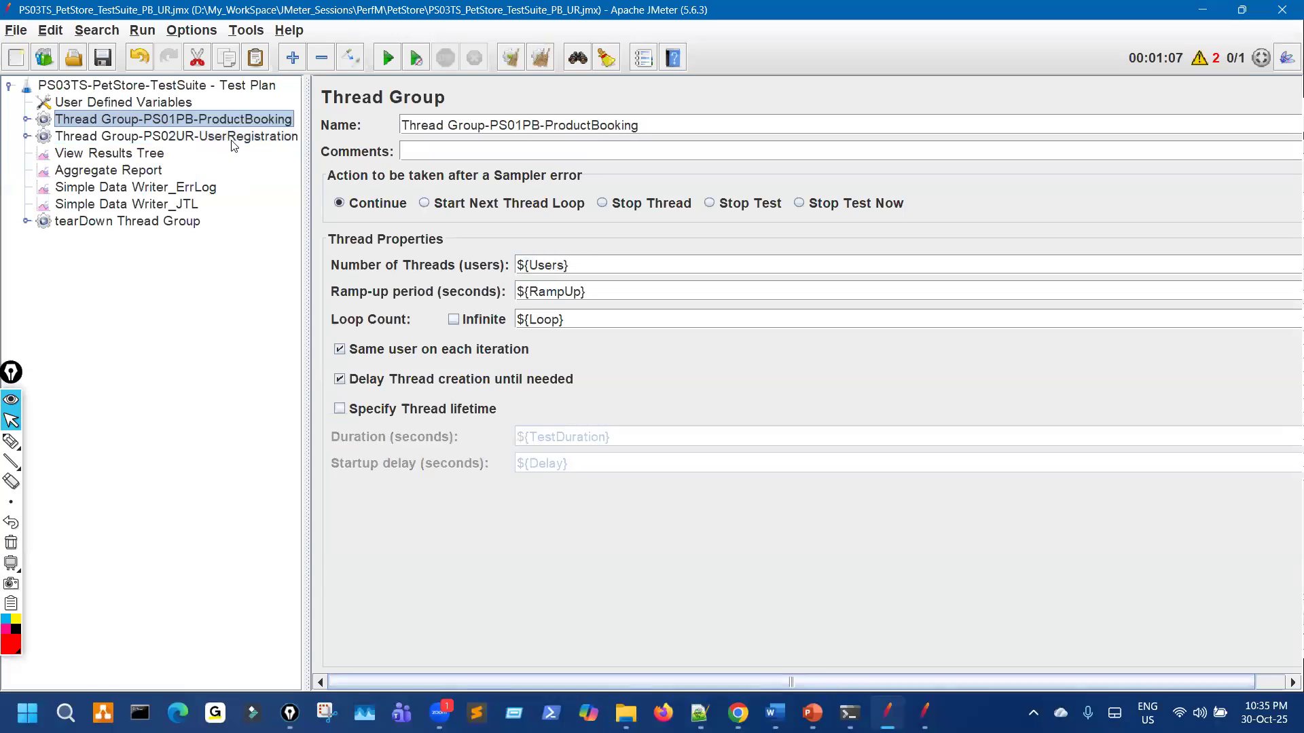
{"action": "left_click", "coordinate": [235, 139]}
{"action": "left_click", "coordinate": [245, 124]}
{"action": "key", "text": "Down"}
{"action": "left_click", "coordinate": [340, 409]}
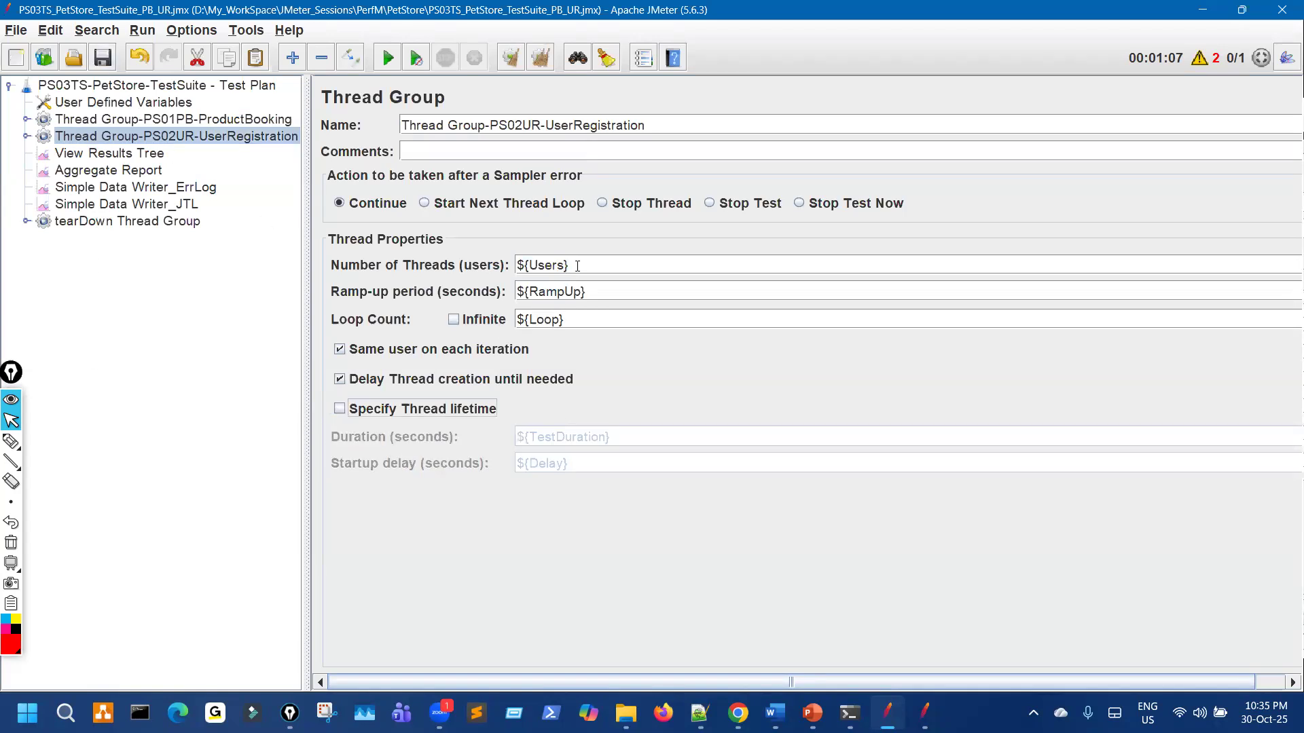
{"action": "left_click_drag", "start_coordinate": [578, 266], "coordinate": [350, 206]}
{"action": "left_click", "coordinate": [182, 118]}
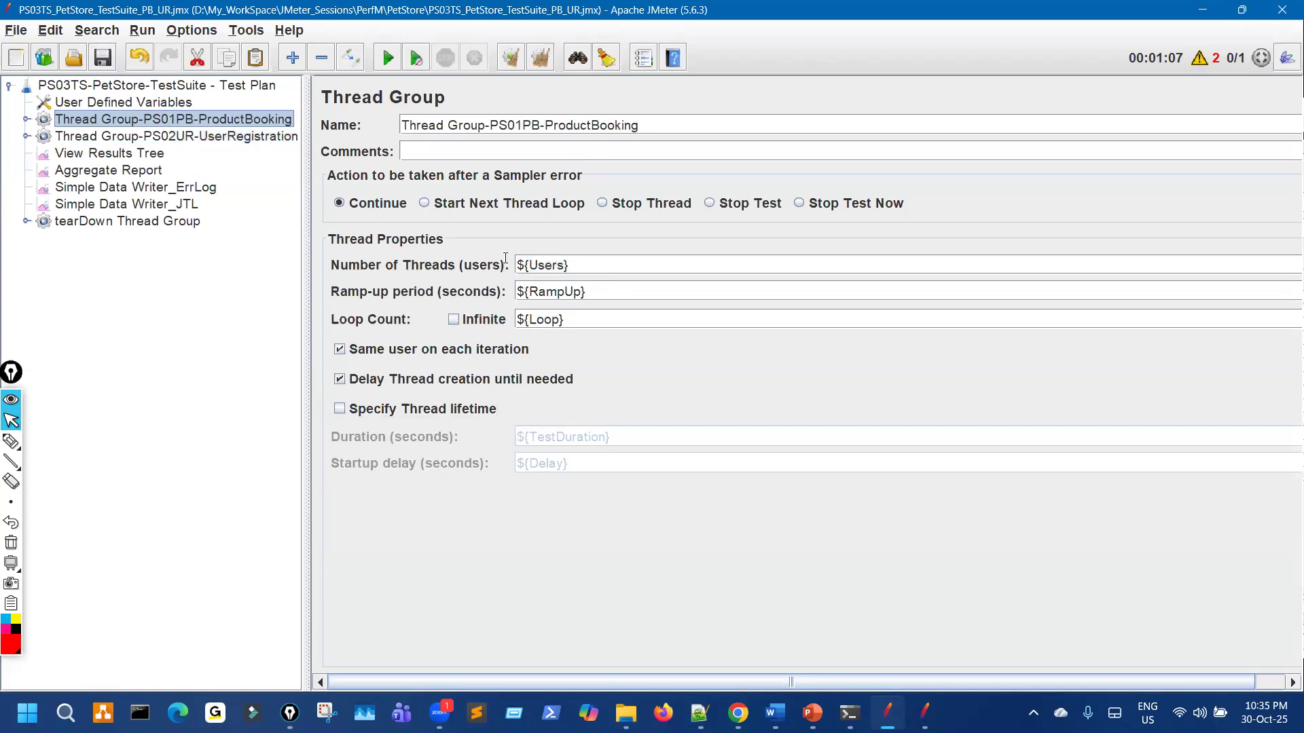
{"action": "left_click_drag", "start_coordinate": [574, 266], "coordinate": [483, 274]}
Step: Review the PS02UR-UserRegistration thread group settings, then bring up the empty Aggregate Report listener
{"action": "left_click", "coordinate": [16, 443]}
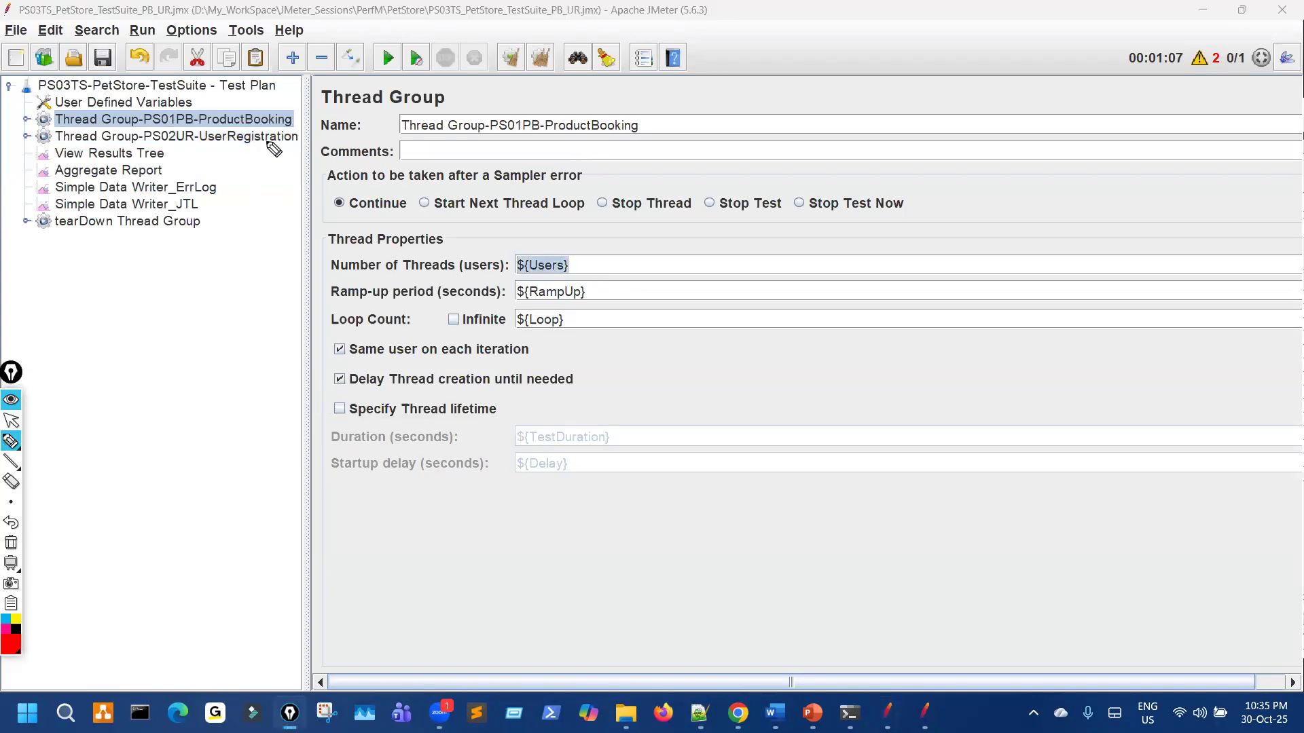
{"action": "left_click_drag", "start_coordinate": [557, 224], "coordinate": [582, 252]}
{"action": "mouse_move", "coordinate": [284, 105]}
{"action": "left_mouse_down"}
{"action": "mouse_move", "coordinate": [282, 117]}
{"action": "mouse_move", "coordinate": [283, 105]}
{"action": "left_mouse_up"}
{"action": "left_click_drag", "start_coordinate": [326, 154], "coordinate": [269, 151]}
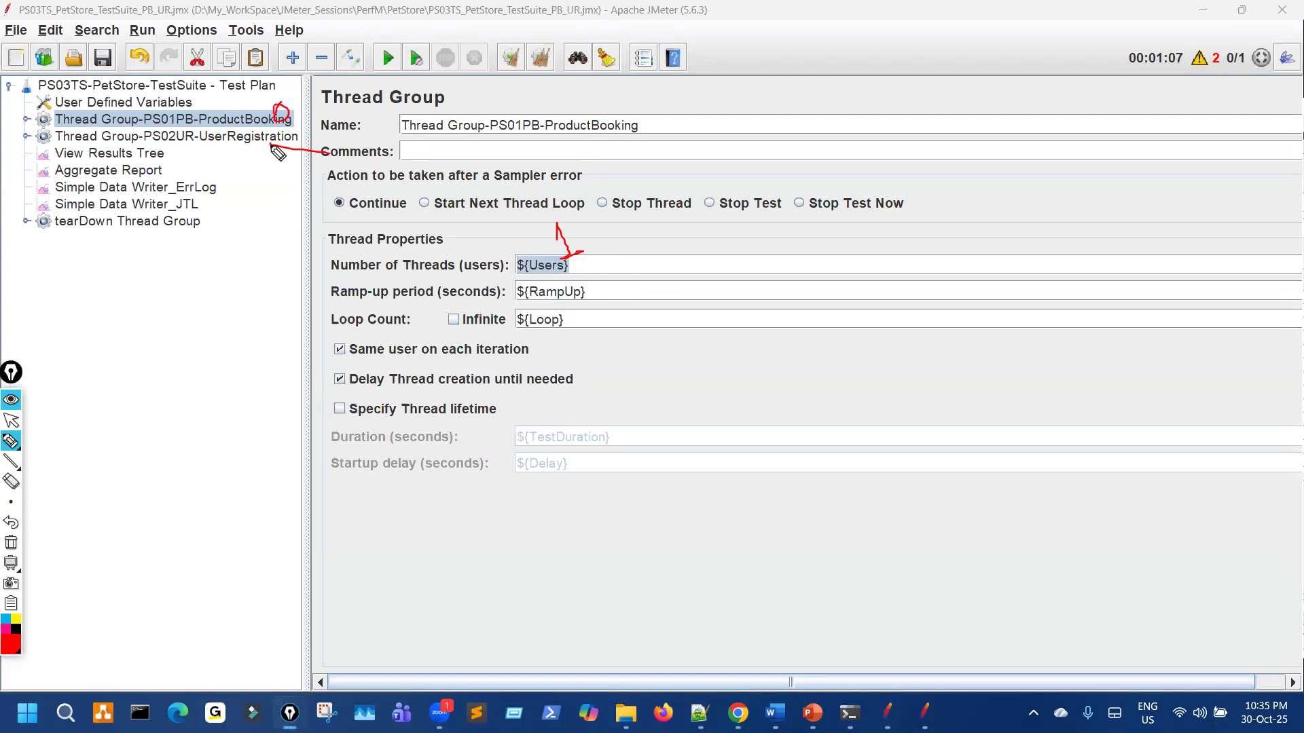
{"action": "left_click_drag", "start_coordinate": [305, 219], "coordinate": [284, 207]}
{"action": "left_click", "coordinate": [11, 420]}
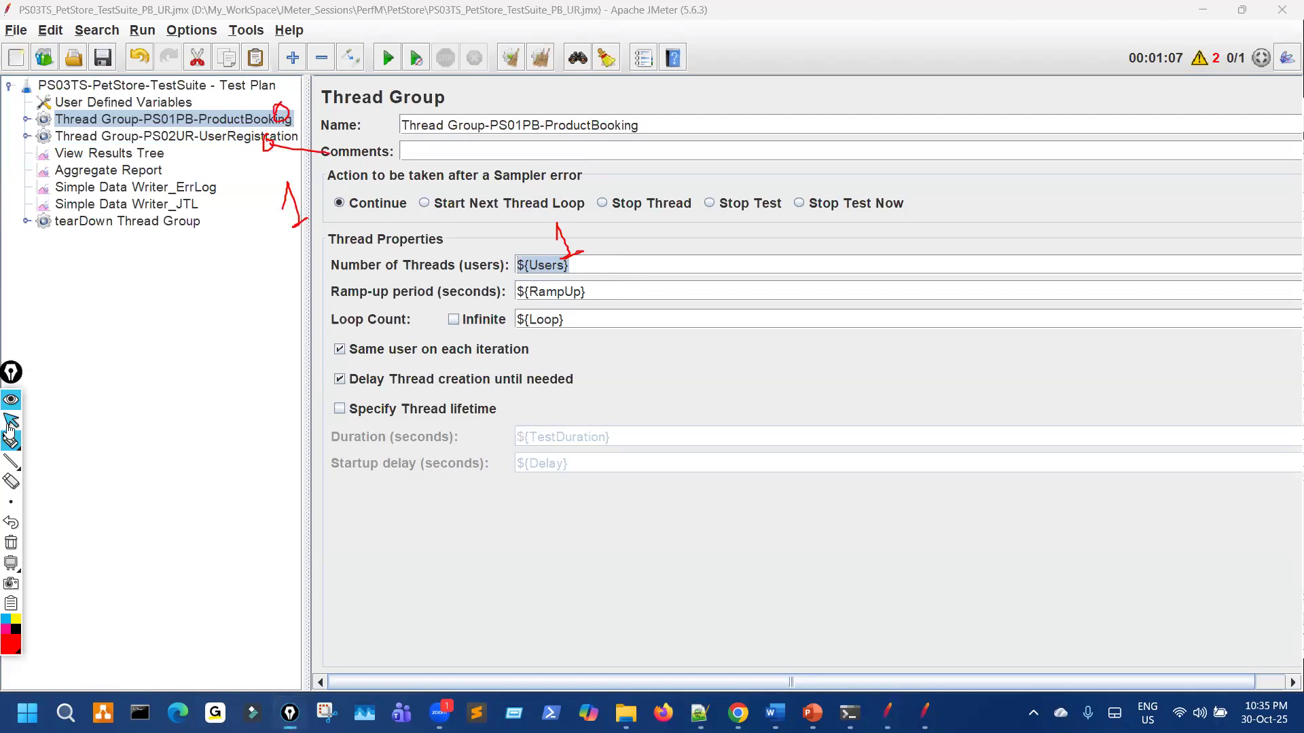
{"action": "left_click", "coordinate": [195, 137]}
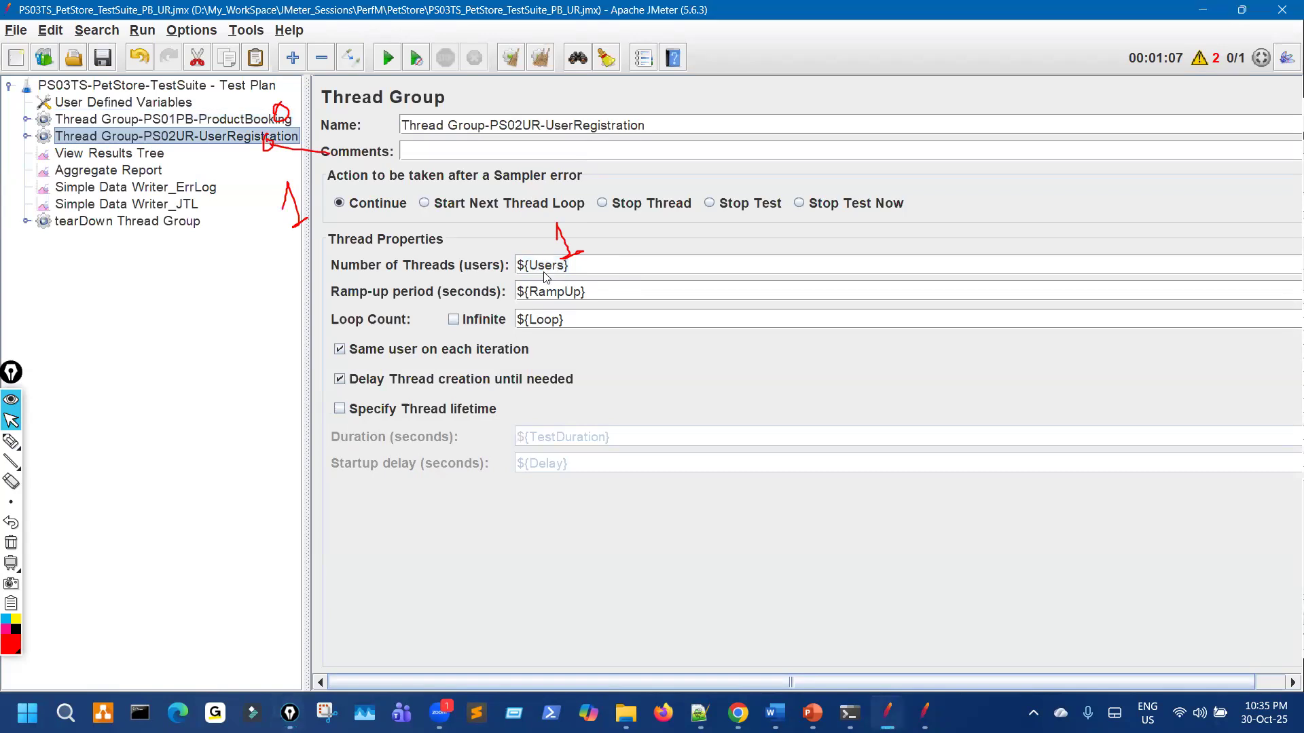
{"action": "left_click", "coordinate": [11, 441]}
{"action": "mouse_move", "coordinate": [392, 37]}
{"action": "left_mouse_down"}
{"action": "mouse_move", "coordinate": [367, 68]}
{"action": "mouse_move", "coordinate": [397, 38]}
{"action": "left_mouse_up"}
{"action": "left_click_drag", "start_coordinate": [1208, 37], "coordinate": [1203, 38]}
{"action": "left_click_drag", "start_coordinate": [1210, 101], "coordinate": [1237, 114]}
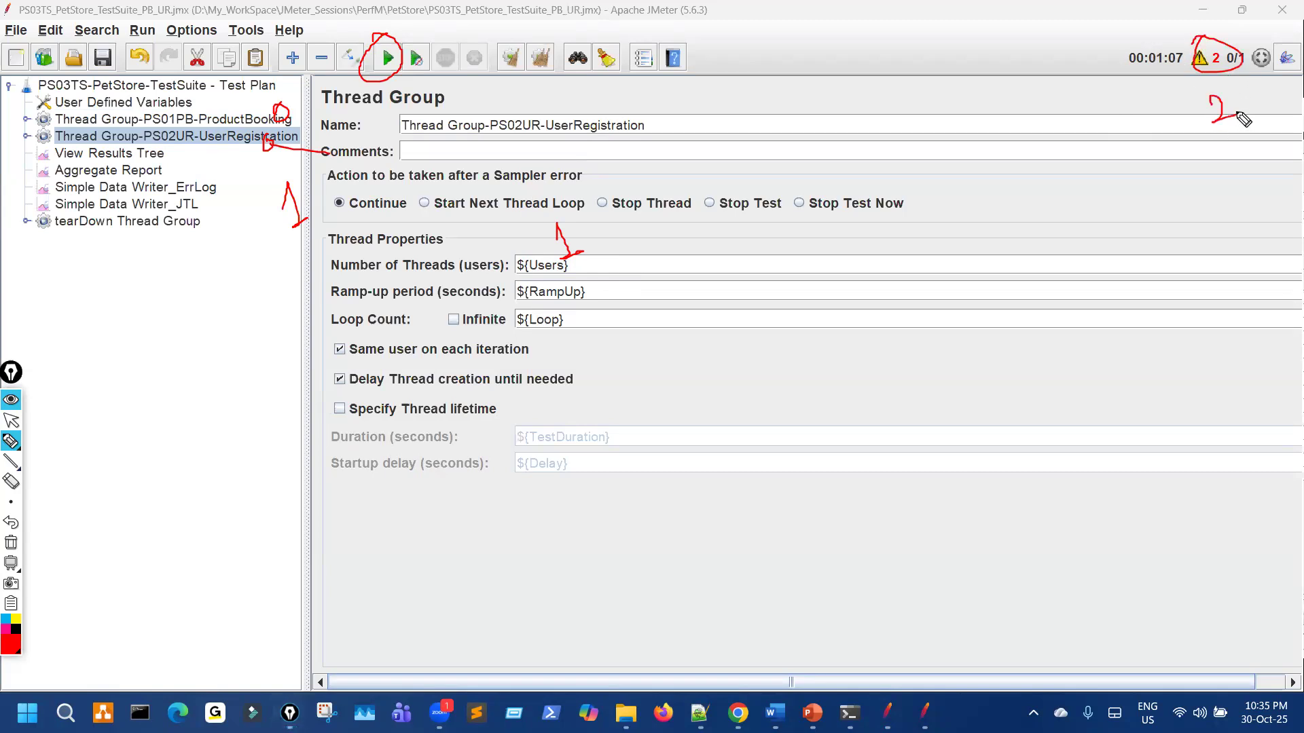
{"action": "left_click_drag", "start_coordinate": [256, 99], "coordinate": [292, 77]}
{"action": "left_click_drag", "start_coordinate": [269, 165], "coordinate": [269, 171]}
{"action": "key", "text": "ctrl+shift+7"}
{"action": "key", "text": "ctrl+shift+2"}
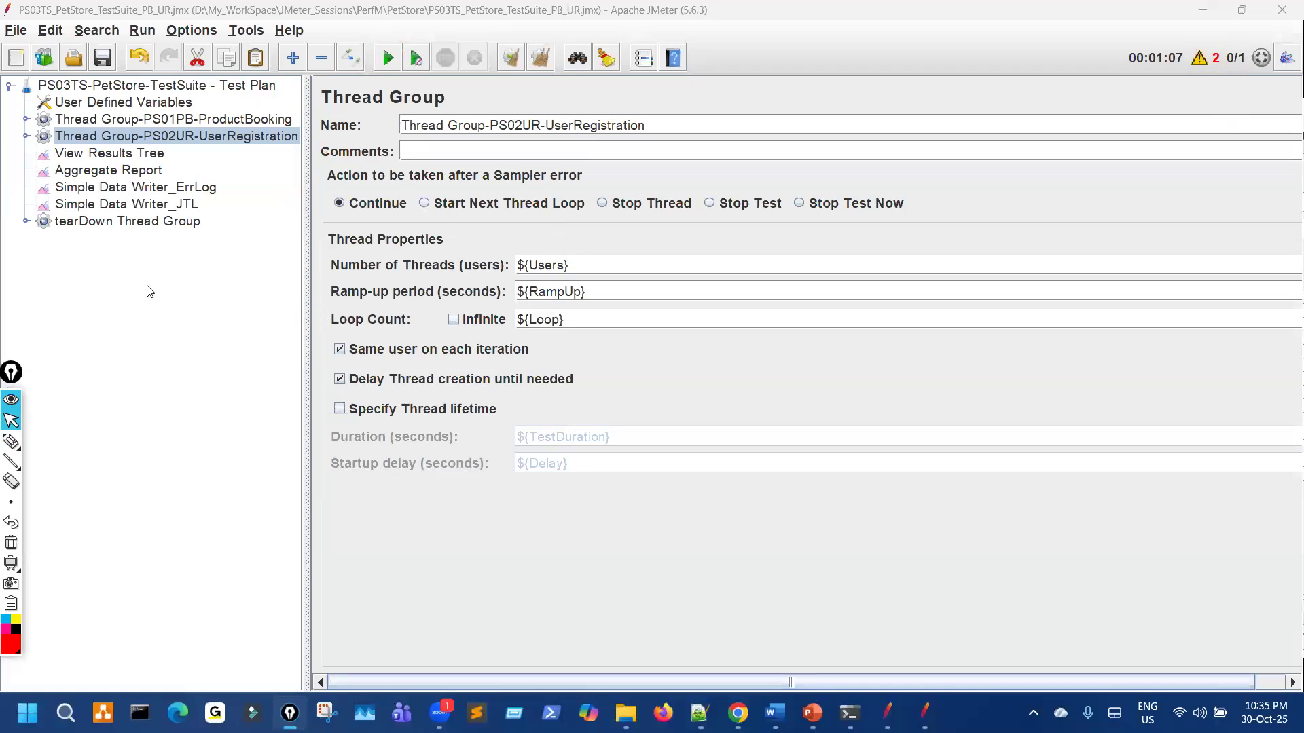
{"action": "left_click", "coordinate": [152, 171]}
Step: Clear all previous results and widen the View Results Tree panes for the new PS03TS run
{"action": "left_click", "coordinate": [528, 59]}
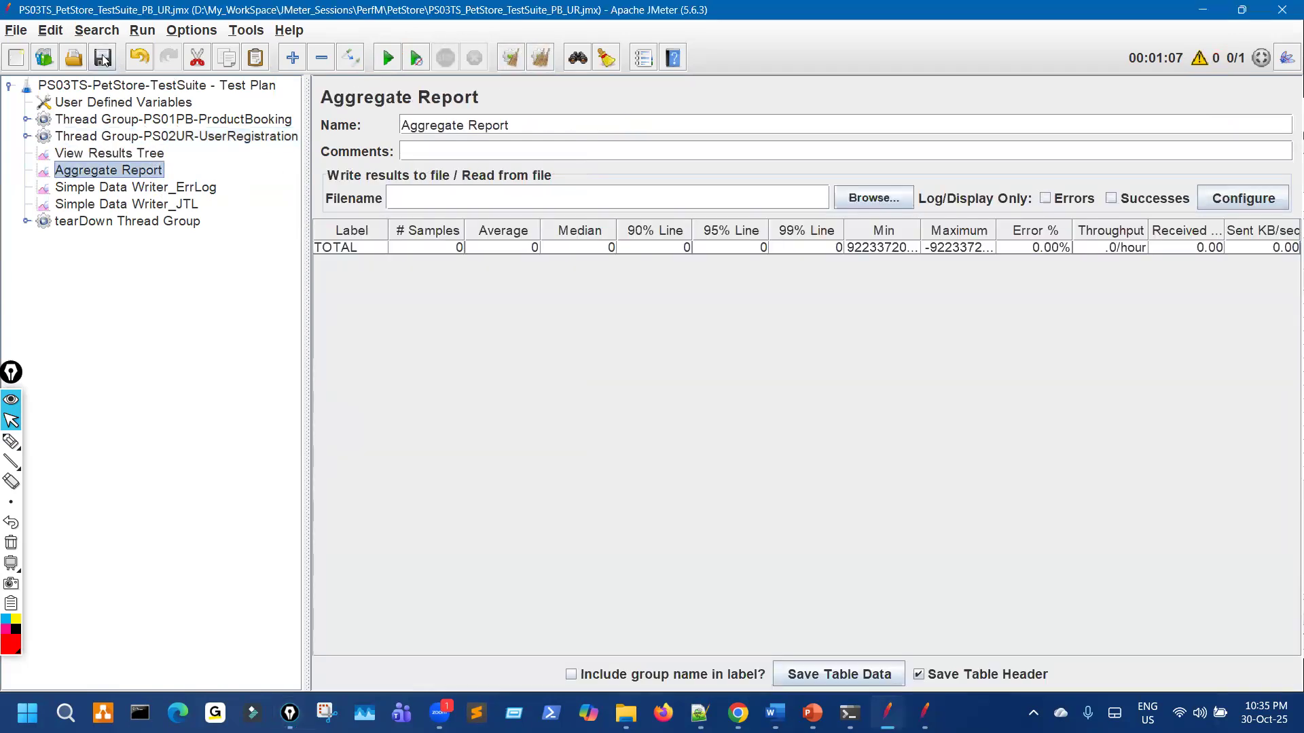
{"action": "left_click", "coordinate": [130, 156]}
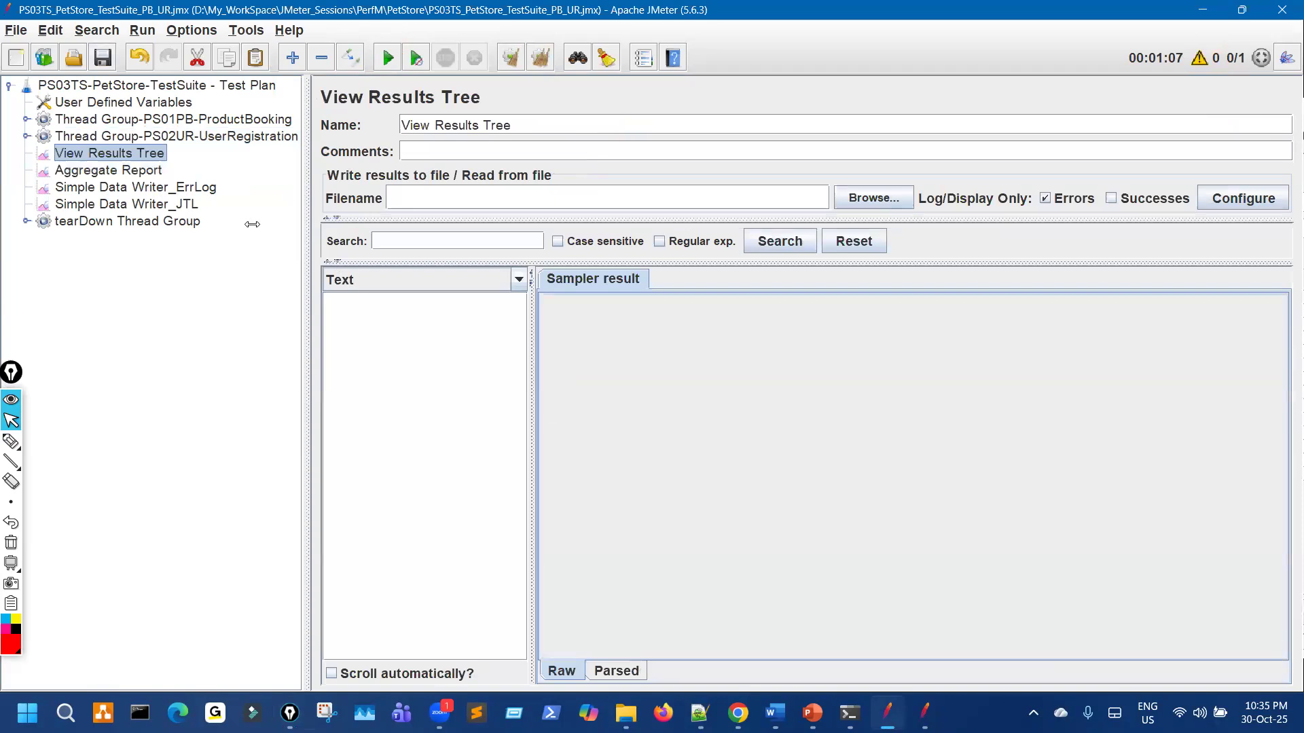
{"action": "left_click_drag", "start_coordinate": [252, 224], "coordinate": [256, 224]}
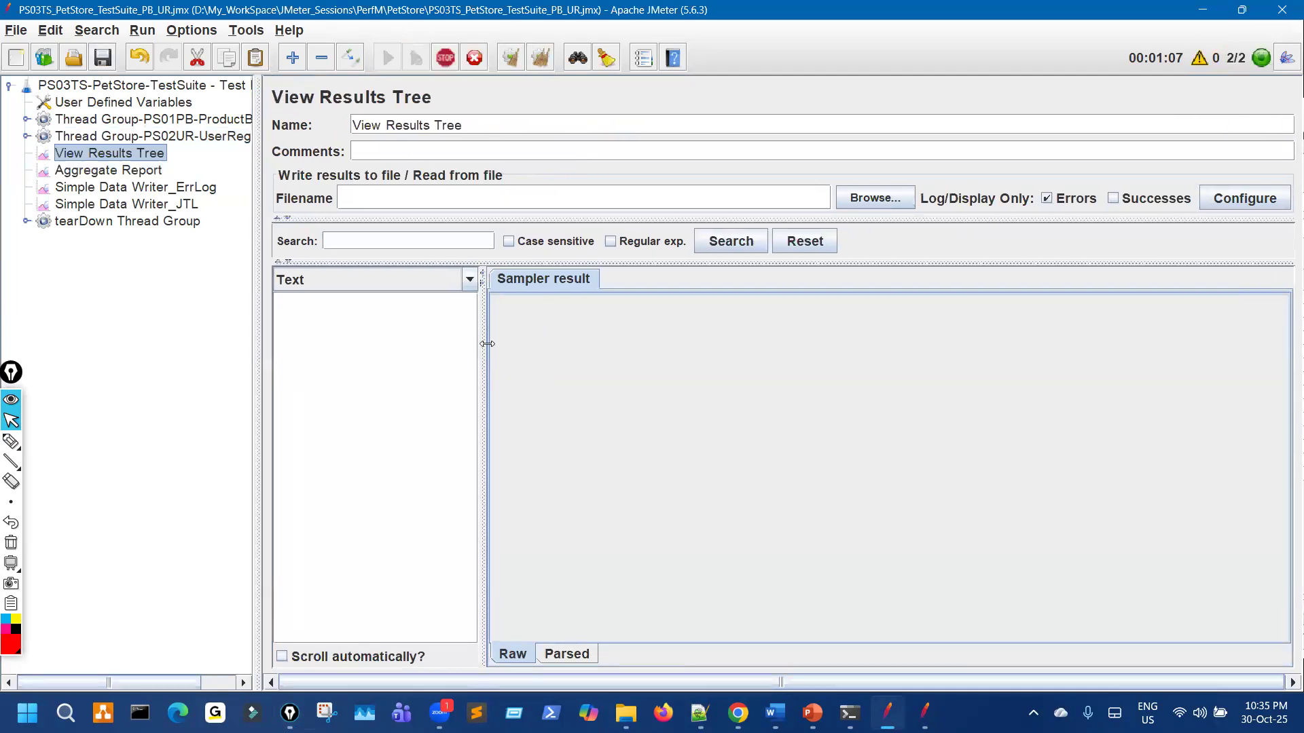
{"action": "left_click_drag", "start_coordinate": [482, 344], "coordinate": [729, 334]}
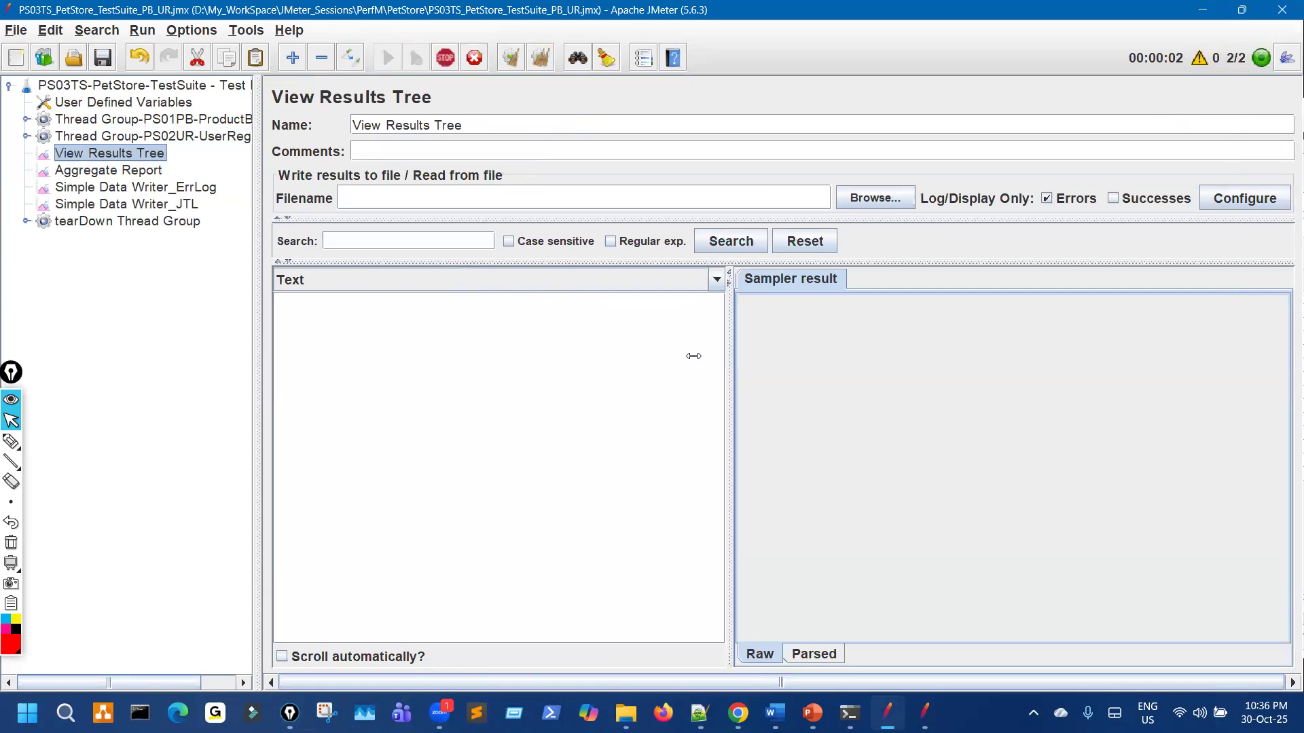
{"action": "key", "text": "ctrl+shift+3"}
{"action": "key", "text": "alt+Tab"}
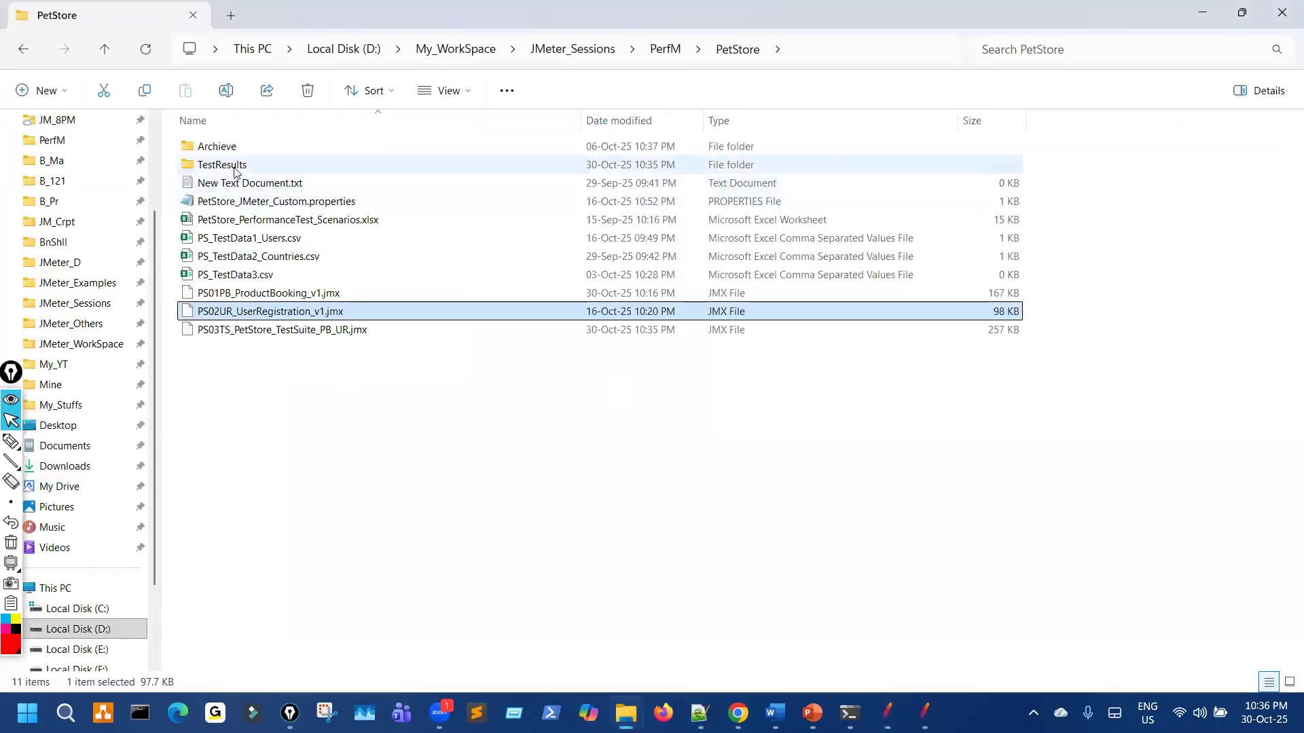
Step: Check that TestResults\PS03TS contains the run's .jtl and ErrLog.xml files, then return to JMeter
{"action": "double_click", "coordinate": [235, 172]}
{"action": "key", "text": "ctrl+shift+3"}
{"action": "mouse_move", "coordinate": [185, 182]}
{"action": "left_mouse_down"}
{"action": "mouse_move", "coordinate": [237, 175]}
{"action": "mouse_move", "coordinate": [200, 159]}
{"action": "left_mouse_up"}
{"action": "key", "text": "ctrl+shift+7"}
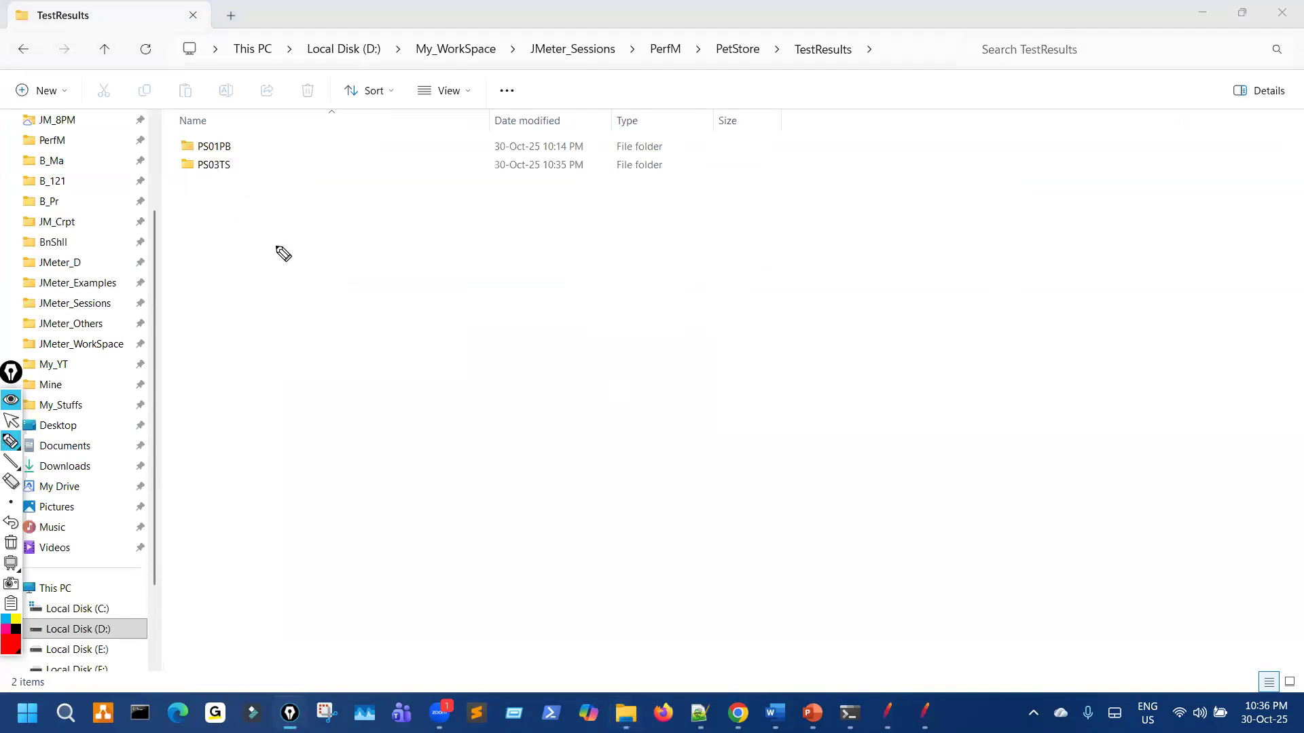
{"action": "key", "text": "ctrl+shift+1"}
{"action": "double_click", "coordinate": [216, 166]}
{"action": "left_click", "coordinate": [24, 50]}
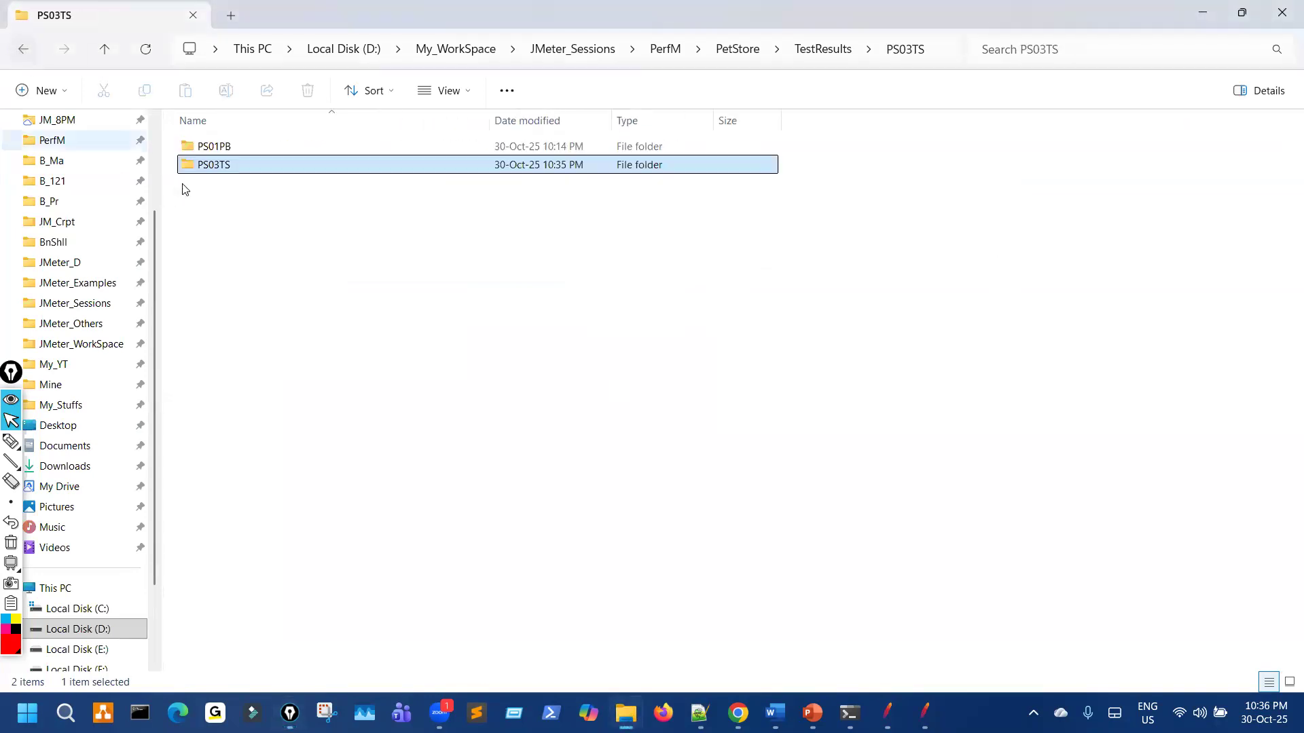
{"action": "double_click", "coordinate": [222, 166]}
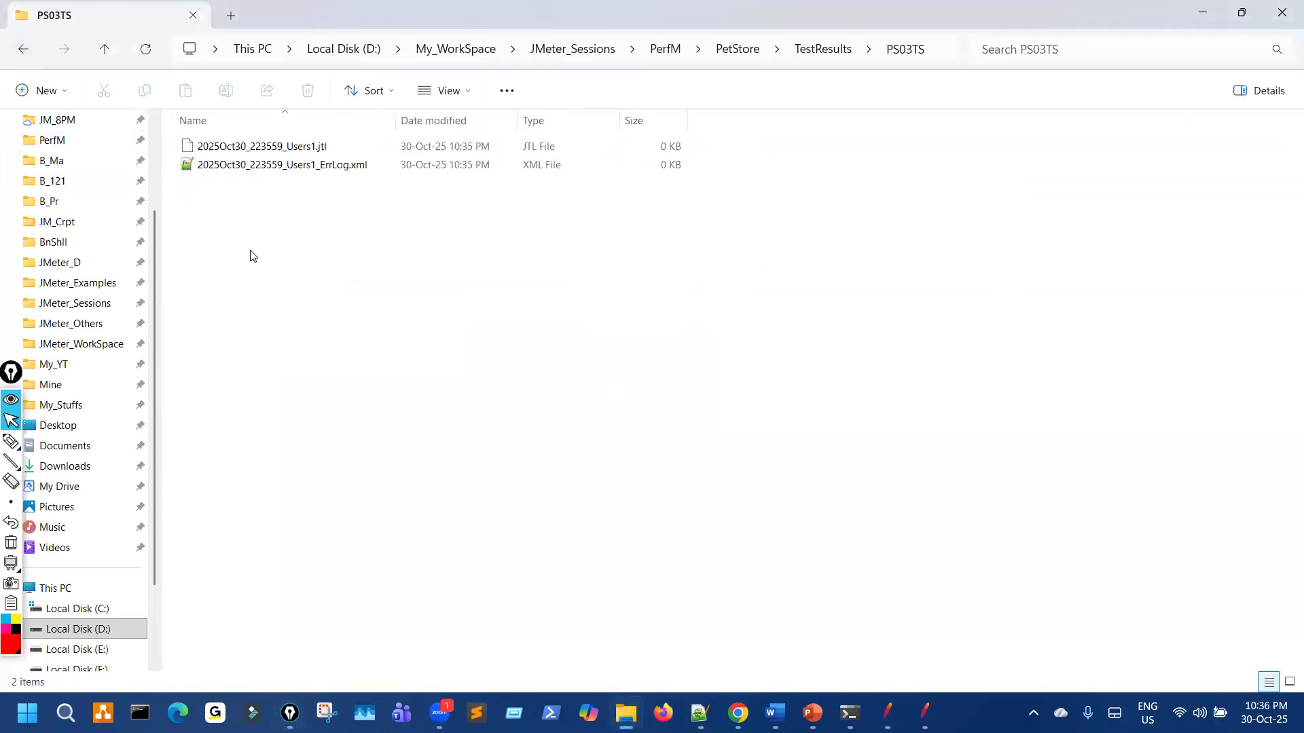
{"action": "double_click", "coordinate": [27, 51]}
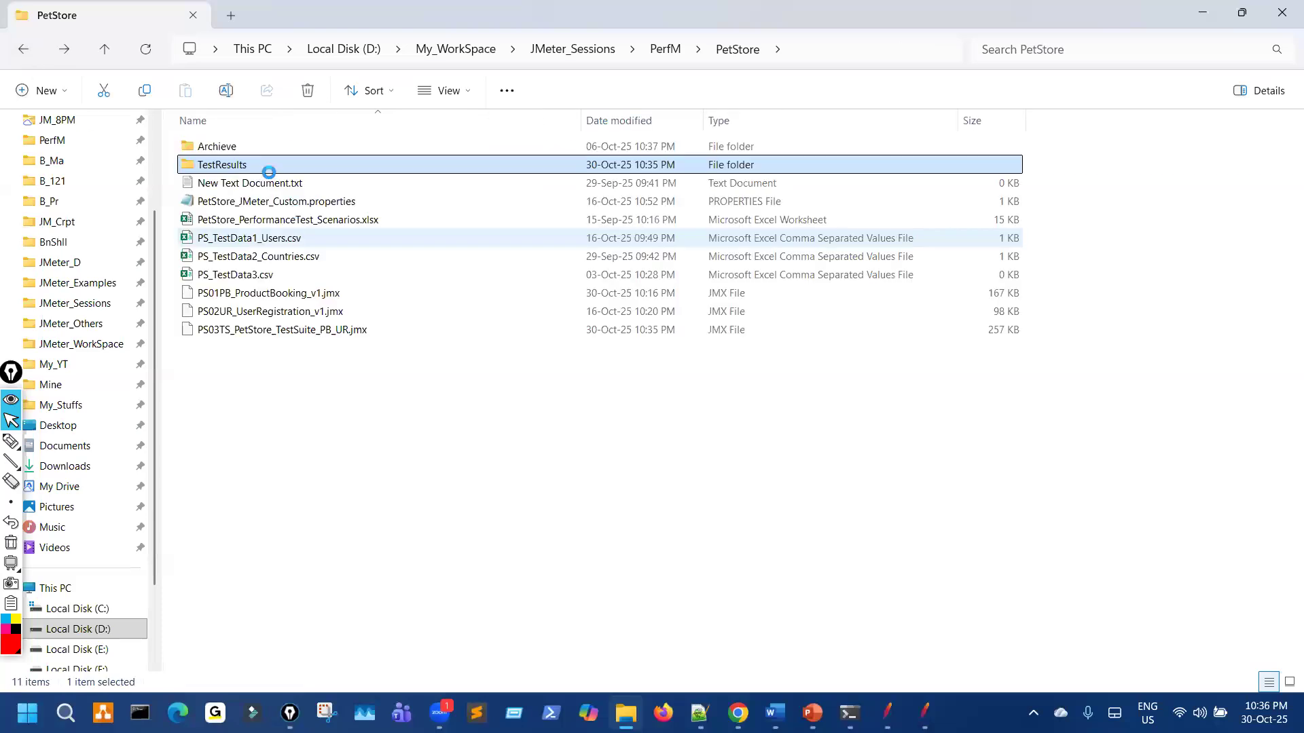
{"action": "key", "text": "ctrl+shift+3"}
{"action": "mouse_move", "coordinate": [642, 51]}
{"action": "left_mouse_down"}
{"action": "mouse_move", "coordinate": [561, 93]}
{"action": "mouse_move", "coordinate": [635, 82]}
{"action": "mouse_move", "coordinate": [640, 51]}
{"action": "left_mouse_up"}
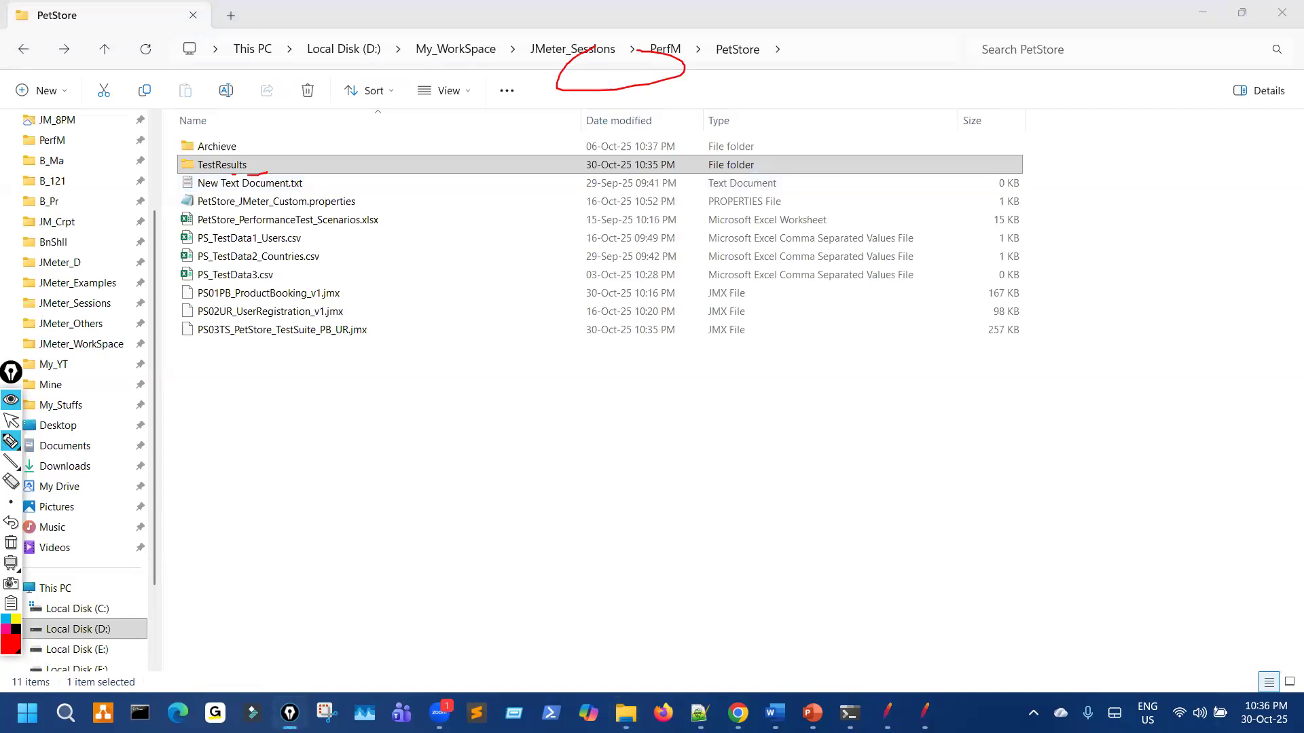
{"action": "key", "text": "ctrl+shift+2"}
{"action": "left_click", "coordinate": [877, 713]}
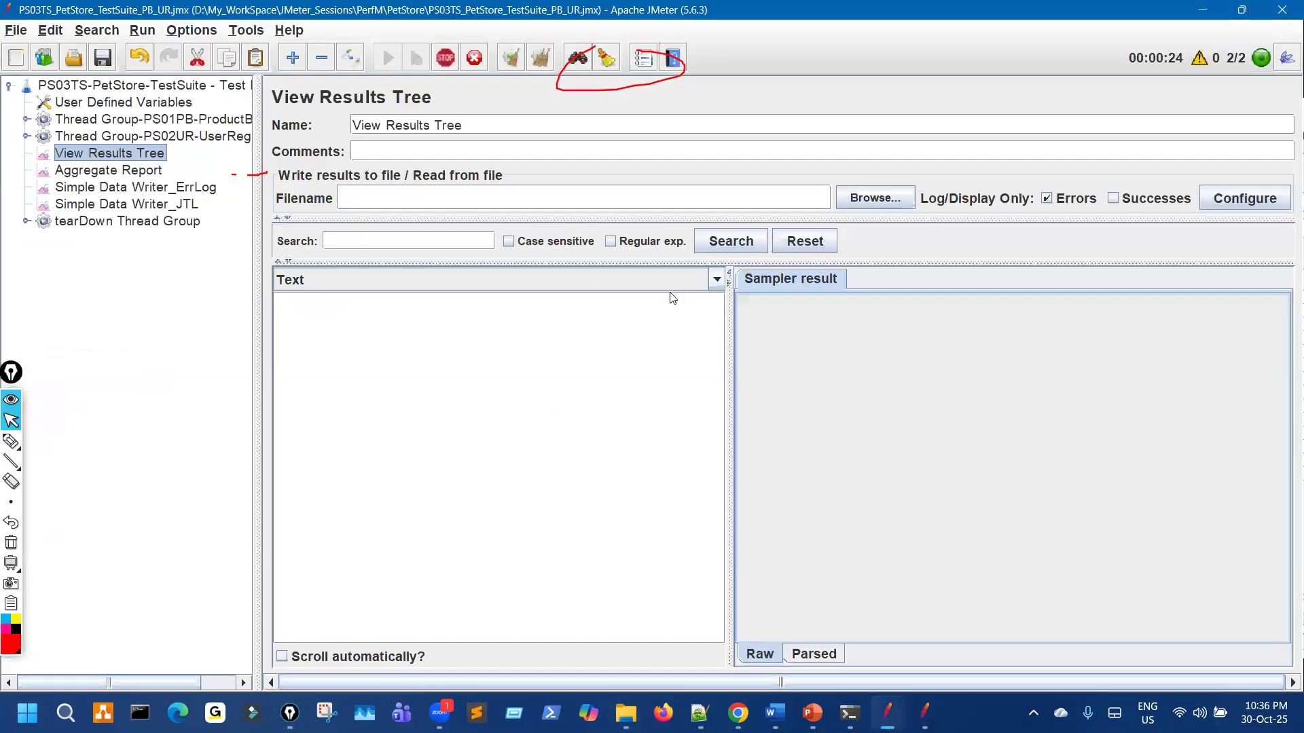
Step: Verify the TestResultsDir value in User Defined Variables points to TestResults/PS03TS
{"action": "left_click", "coordinate": [123, 103]}
{"action": "key", "text": "ctrl+shift+3"}
{"action": "mouse_move", "coordinate": [619, 306]}
{"action": "left_mouse_down"}
{"action": "mouse_move", "coordinate": [764, 311]}
{"action": "mouse_move", "coordinate": [668, 280]}
{"action": "mouse_move", "coordinate": [588, 305]}
{"action": "mouse_move", "coordinate": [679, 311]}
{"action": "mouse_move", "coordinate": [585, 288]}
{"action": "mouse_move", "coordinate": [591, 316]}
{"action": "mouse_move", "coordinate": [595, 297]}
{"action": "left_mouse_up"}
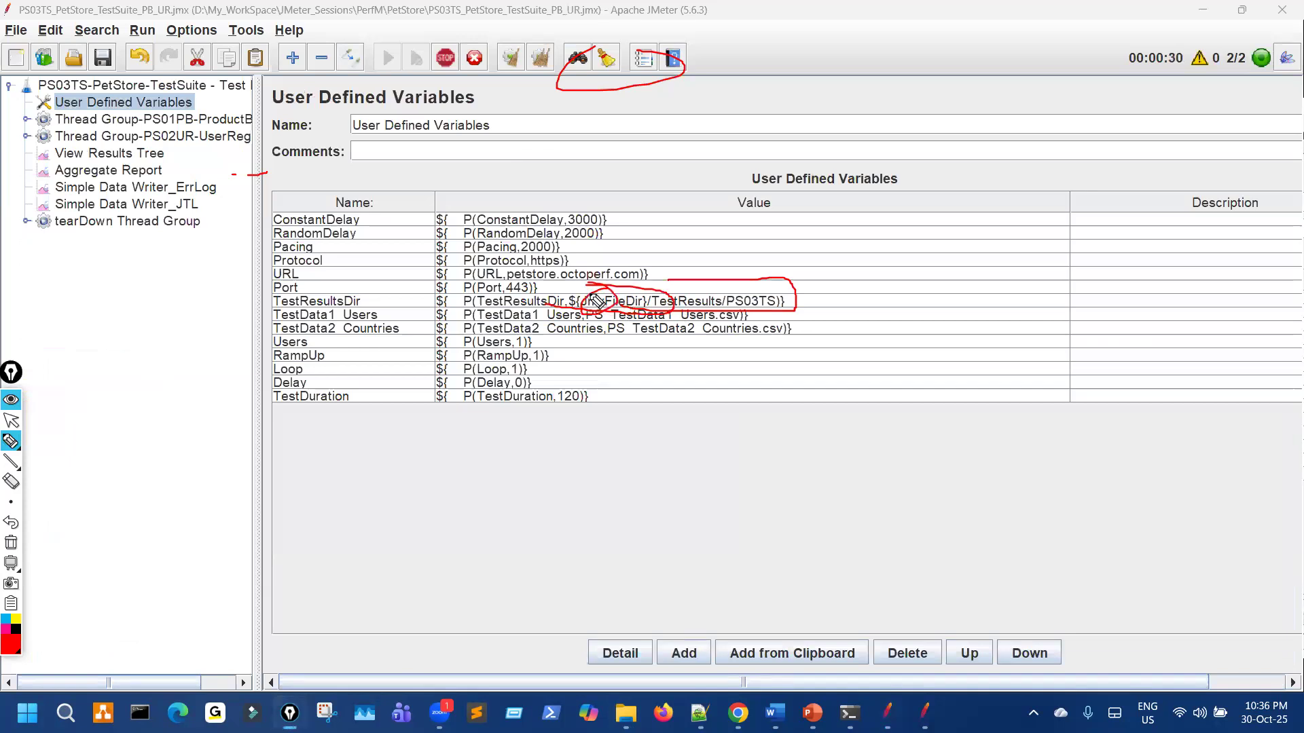
{"action": "mouse_move", "coordinate": [681, 299]}
{"action": "left_mouse_down"}
{"action": "mouse_move", "coordinate": [701, 292]}
{"action": "mouse_move", "coordinate": [764, 317]}
{"action": "left_mouse_up"}
{"action": "key", "text": "ctrl+shift+7"}
{"action": "key", "text": "ctrl+shift+2"}
Step: Reopen TestResults\PS03TS and select ErrLog.xml to inspect the run's result files
{"action": "left_click", "coordinate": [626, 713]}
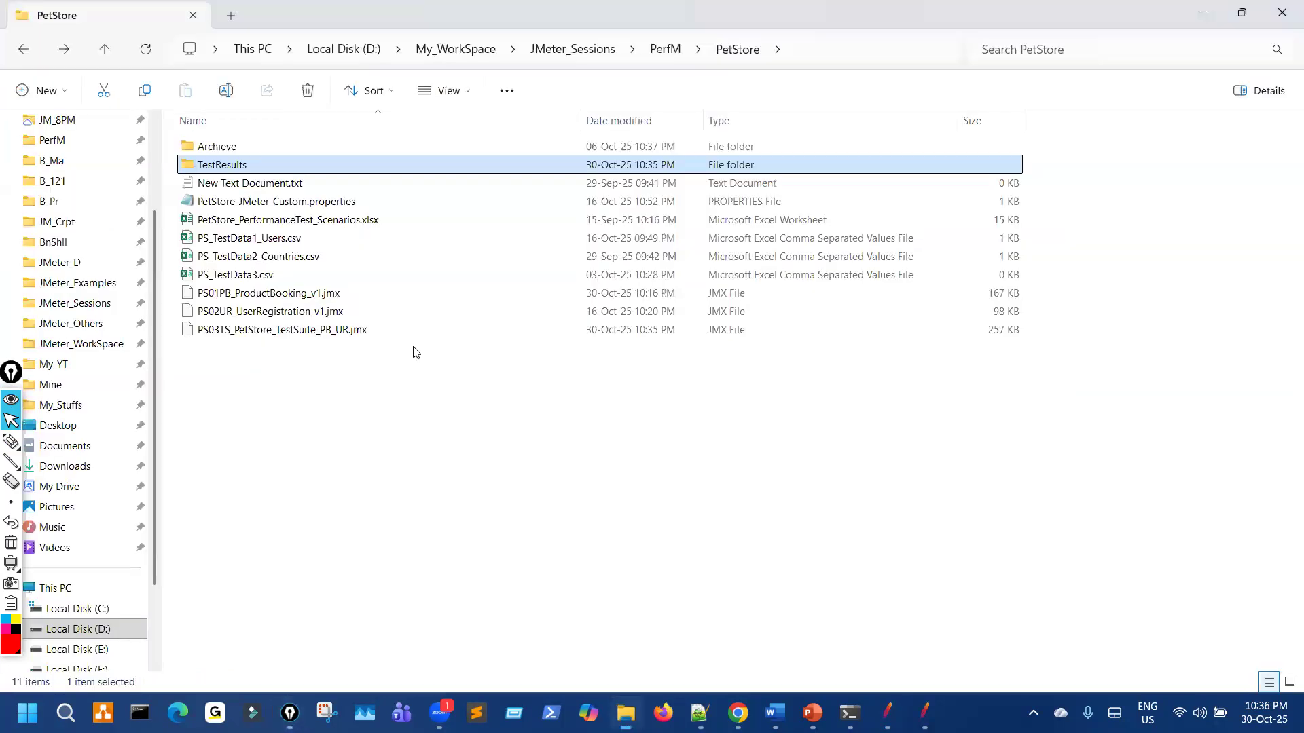
{"action": "double_click", "coordinate": [258, 167]}
{"action": "double_click", "coordinate": [229, 165]}
{"action": "left_click", "coordinate": [225, 166]}
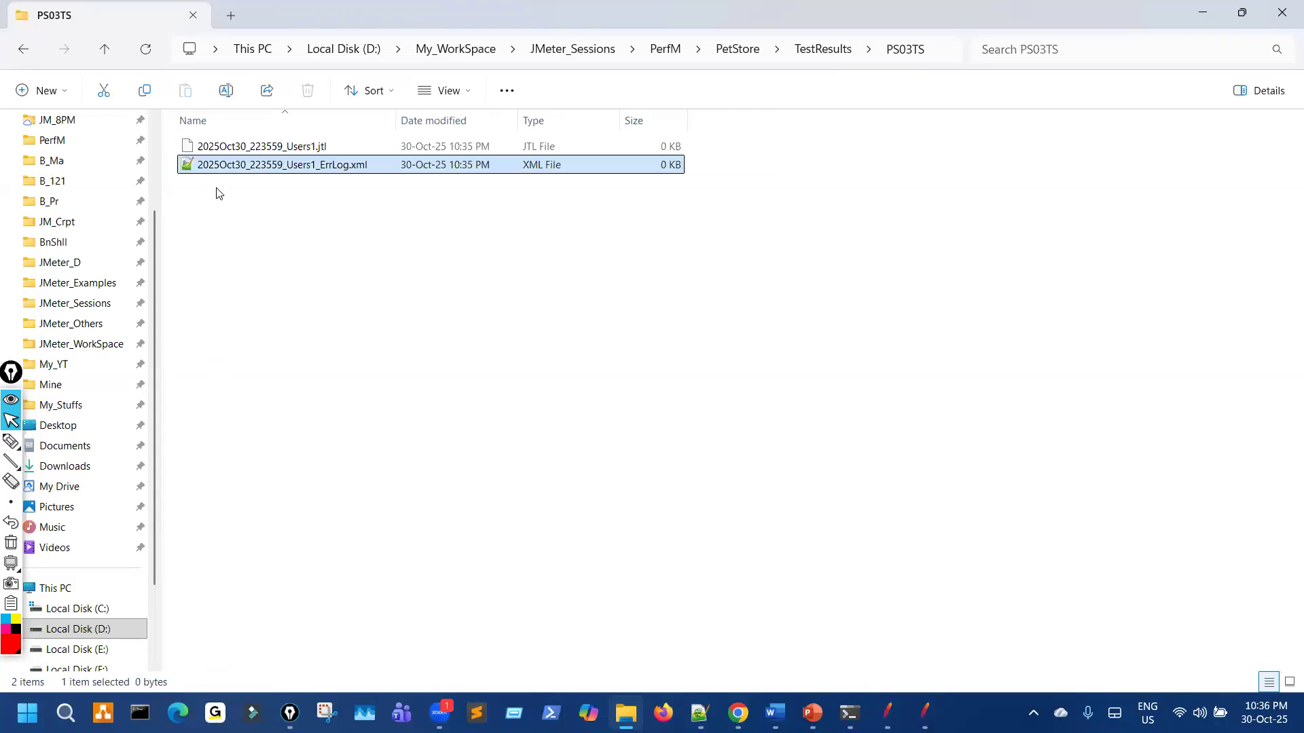
{"action": "left_click", "coordinate": [309, 239]}
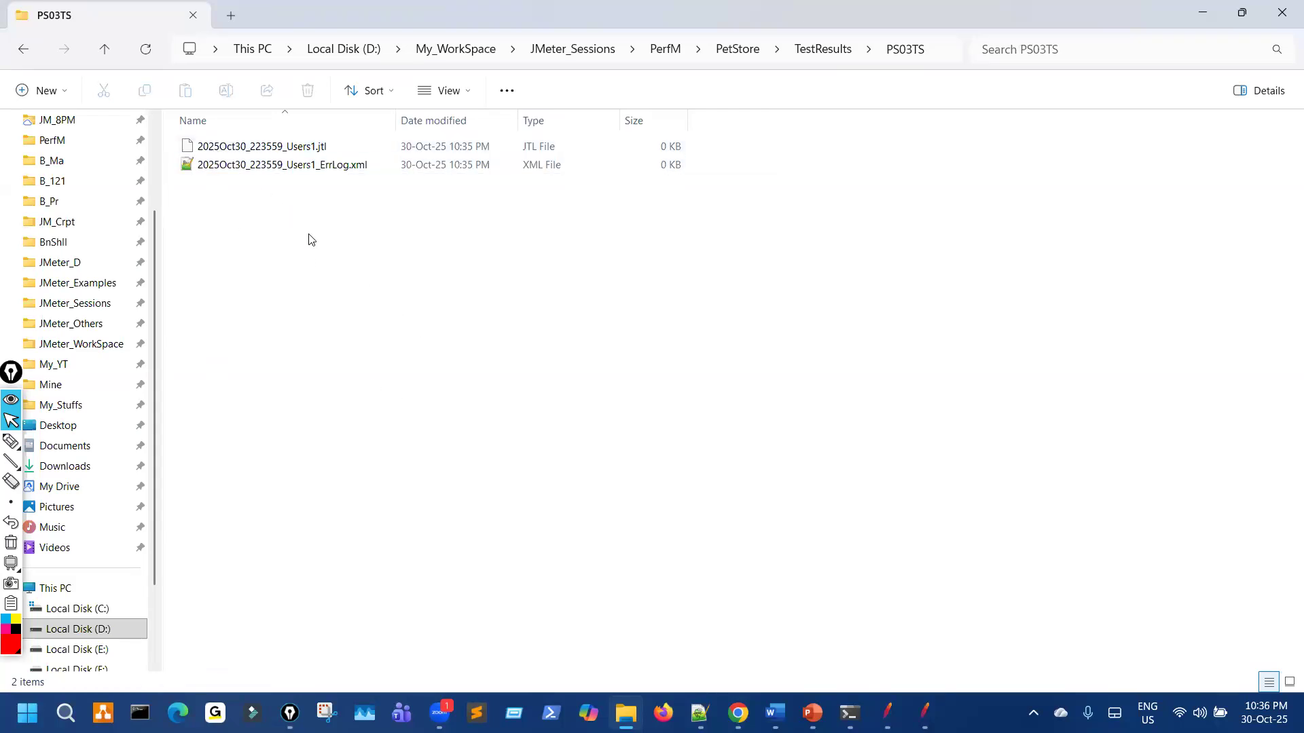
{"action": "key", "text": "ctrl+shift+3"}
{"action": "mouse_move", "coordinate": [311, 158]}
{"action": "left_mouse_down"}
{"action": "mouse_move", "coordinate": [354, 156]}
{"action": "mouse_move", "coordinate": [360, 183]}
{"action": "mouse_move", "coordinate": [318, 160]}
{"action": "left_mouse_up"}
{"action": "key", "text": "ctrl+shift+7"}
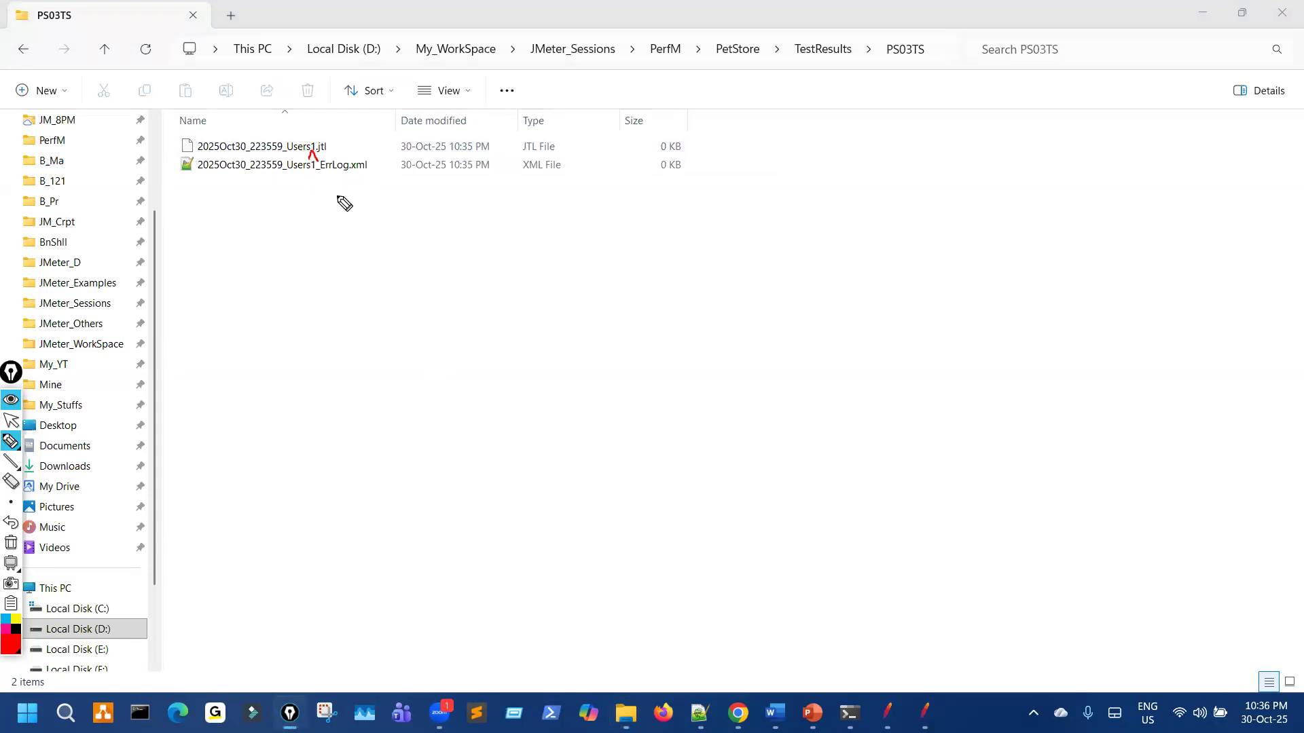
{"action": "key", "text": "ctrl+shift+7"}
{"action": "key", "text": "ctrl+shift+2"}
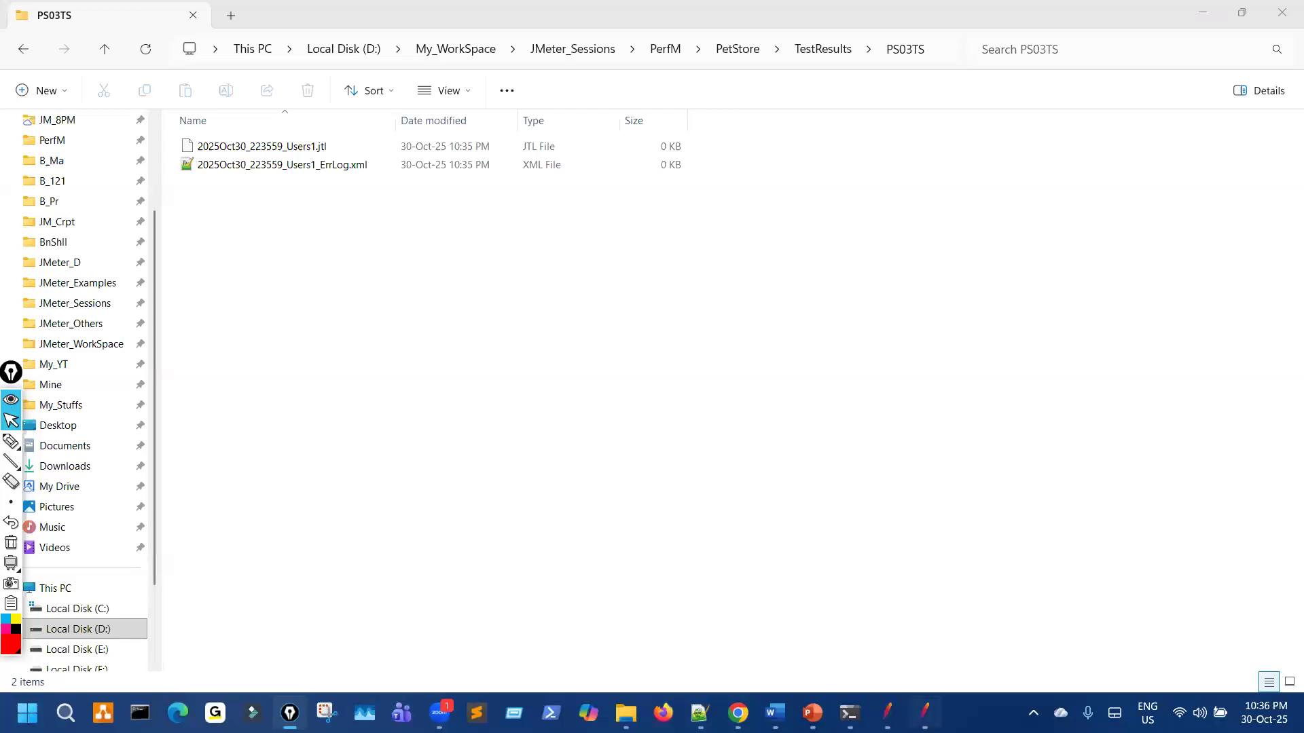
{"action": "key", "text": "alt+Tab"}
{"action": "key", "text": "ctrl+shift+3"}
{"action": "mouse_move", "coordinate": [1230, 36]}
{"action": "left_mouse_down"}
{"action": "mouse_move", "coordinate": [1250, 84]}
{"action": "mouse_move", "coordinate": [1228, 51]}
{"action": "left_mouse_up"}
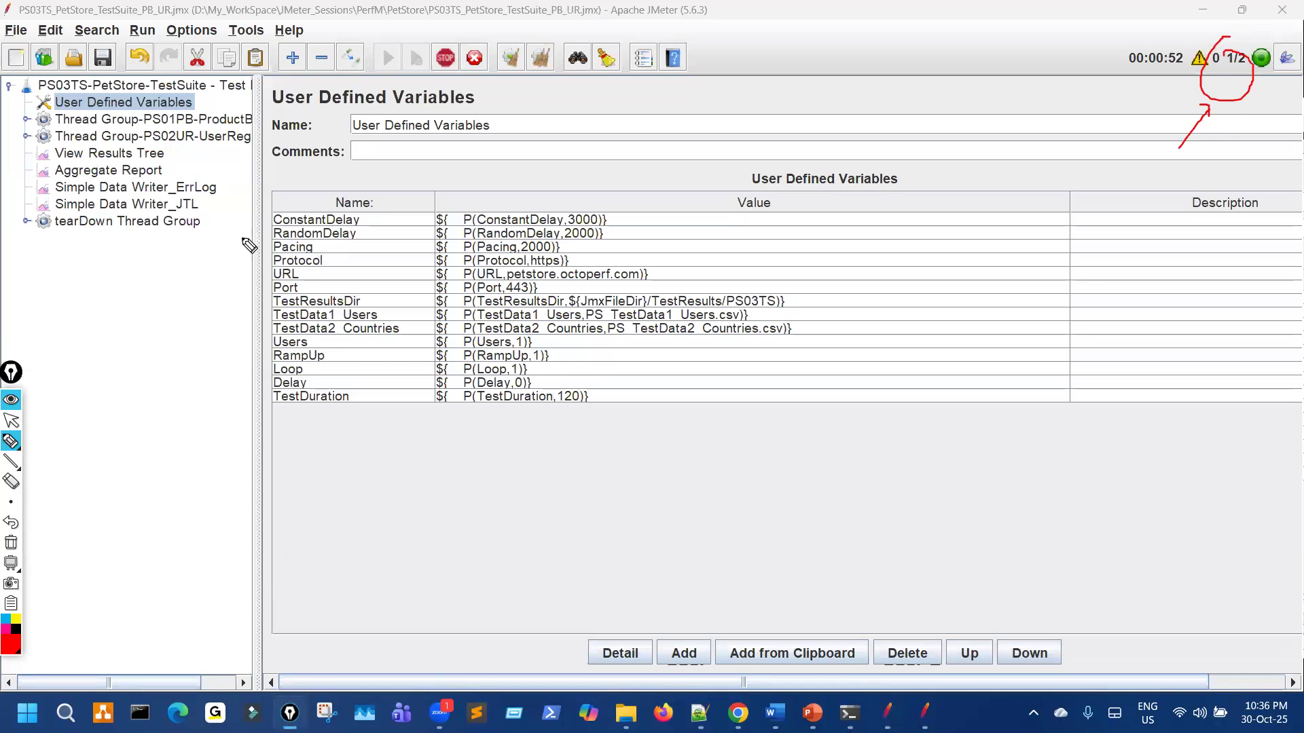
Step: Make View Results Tree log all samples by unchecking Log/Display Only: Errors
{"action": "key", "text": "ctrl+shift+7"}
{"action": "key", "text": "ctrl+shift+2"}
{"action": "left_click", "coordinate": [149, 159]}
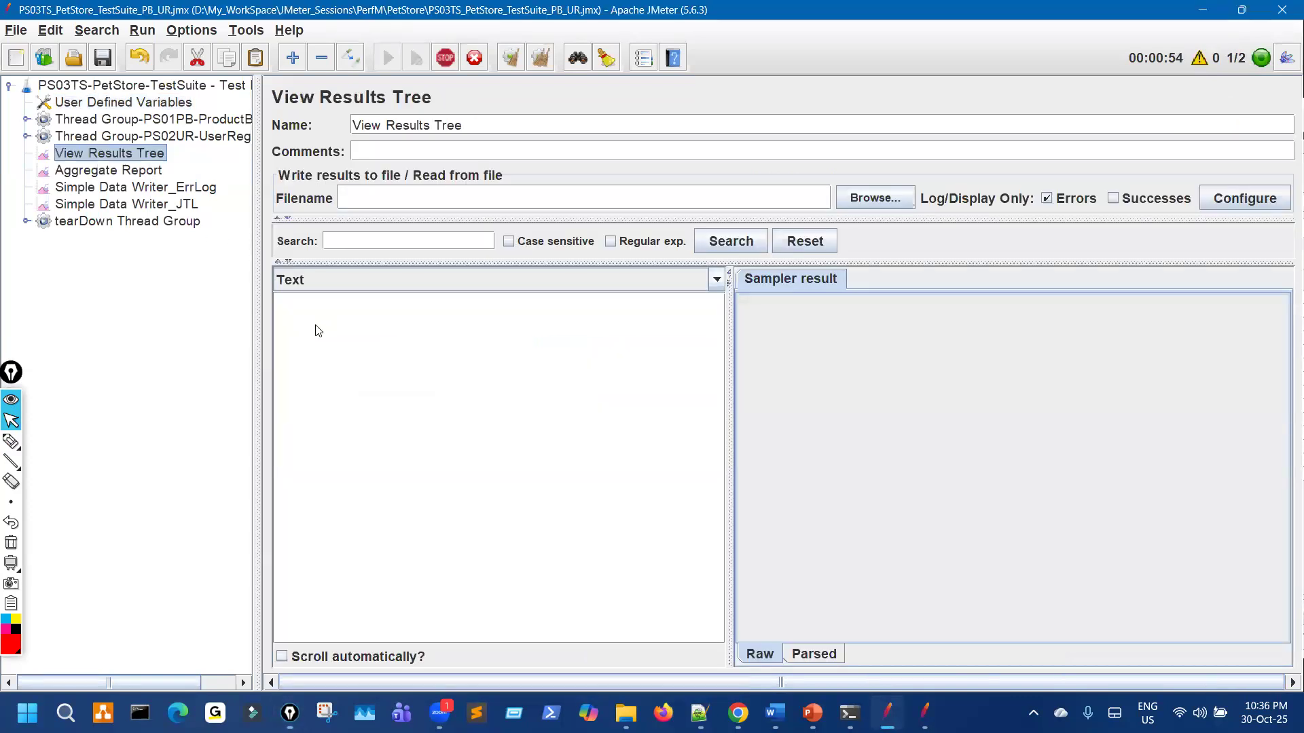
{"action": "left_click", "coordinate": [1047, 198]}
{"action": "key", "text": "ctrl+shift+1"}
{"action": "left_click_drag", "start_coordinate": [1037, 178], "coordinate": [1051, 175]}
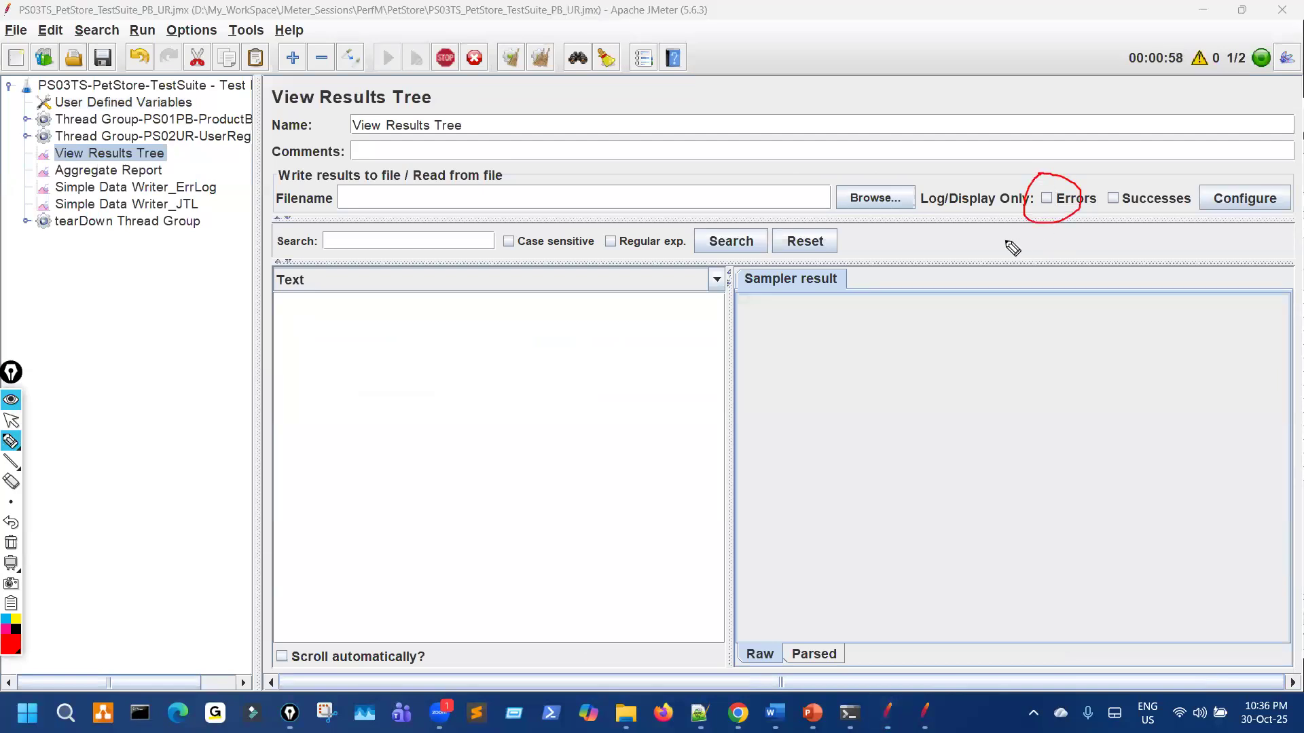
{"action": "key", "text": "ctrl+shift+7"}
{"action": "key", "text": "ctrl+shift+2"}
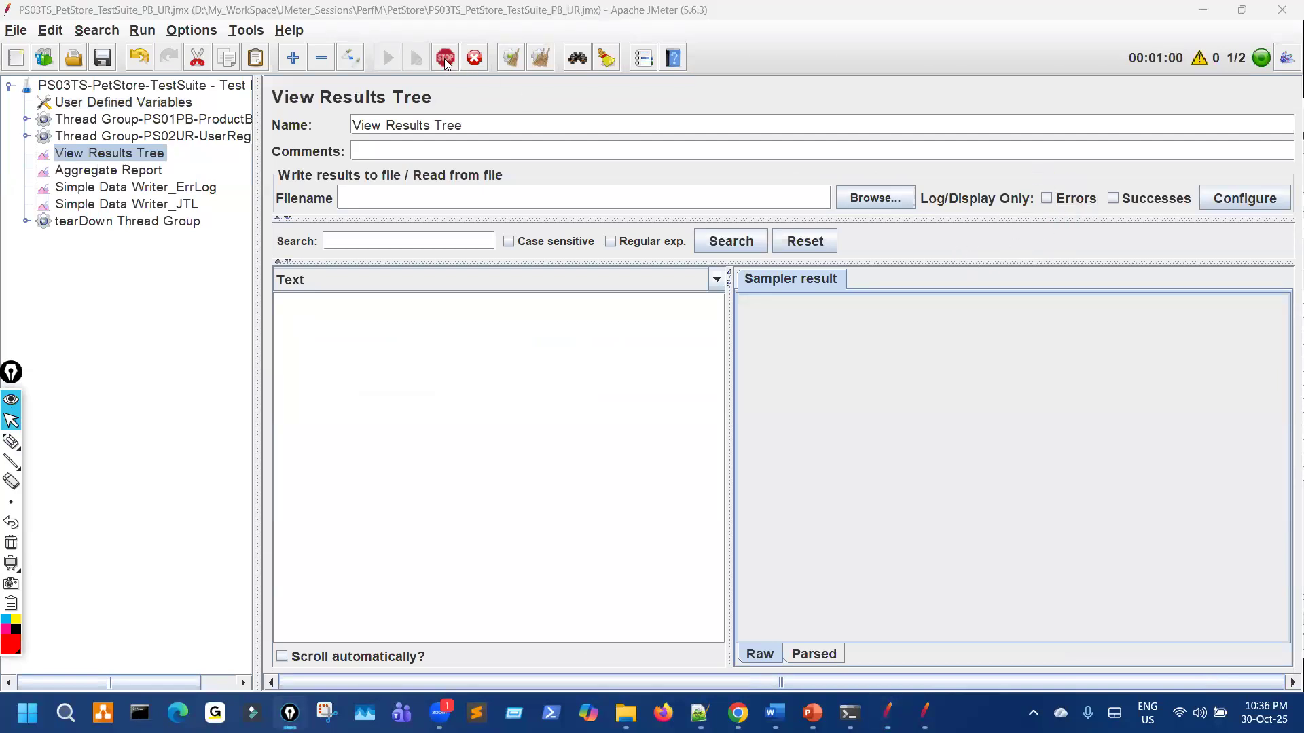
Step: Stop the running PS03TS test and clear all collected results
{"action": "left_click", "coordinate": [445, 58]}
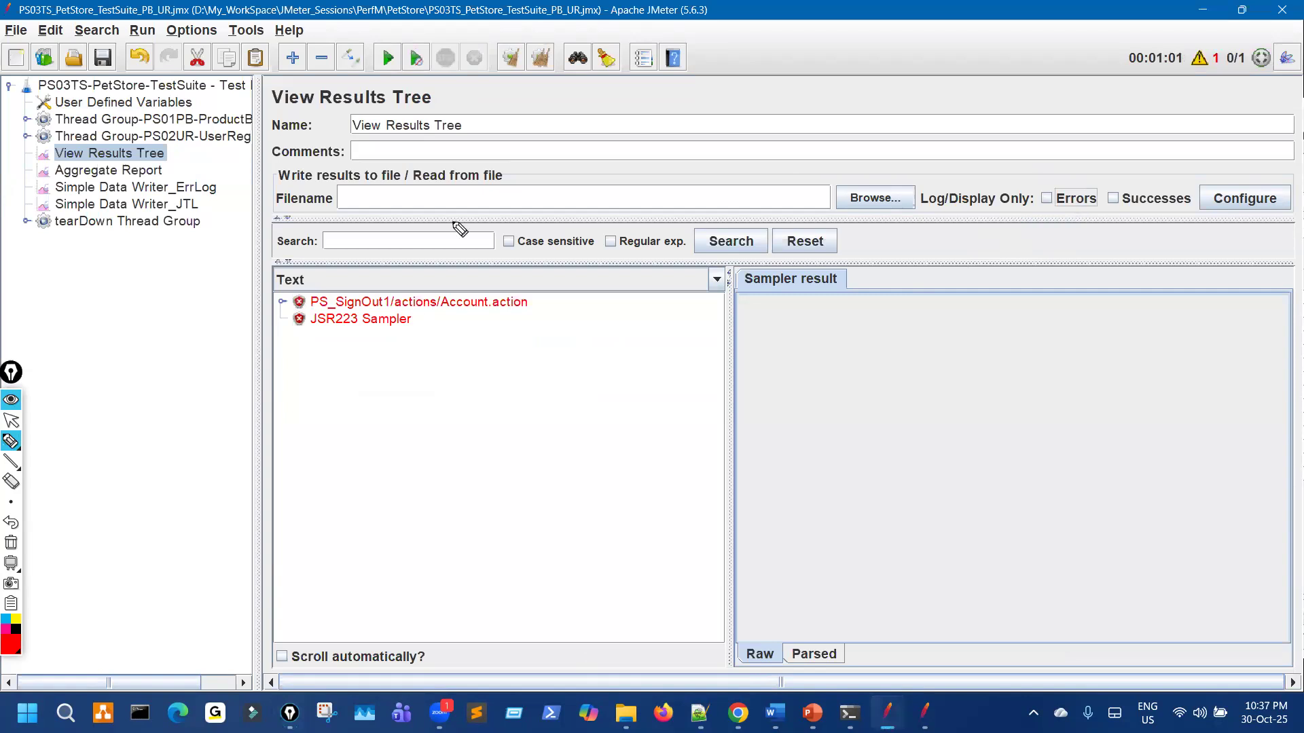
{"action": "left_click", "coordinate": [511, 62]}
{"action": "key", "text": "ctrl+shift+2"}
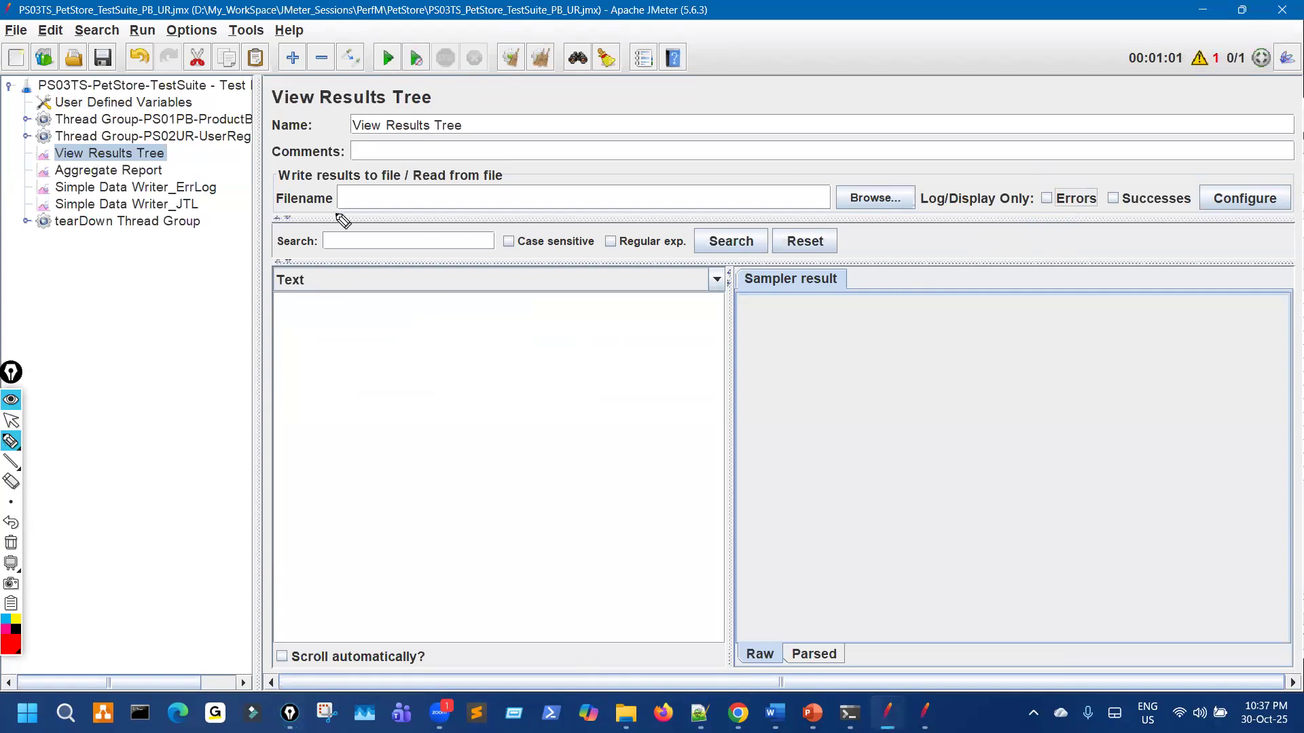
{"action": "left_click_drag", "start_coordinate": [204, 163], "coordinate": [254, 133]}
{"action": "mouse_move", "coordinate": [1025, 186]}
{"action": "left_mouse_down"}
{"action": "mouse_move", "coordinate": [1035, 209]}
{"action": "mouse_move", "coordinate": [1079, 171]}
{"action": "left_mouse_up"}
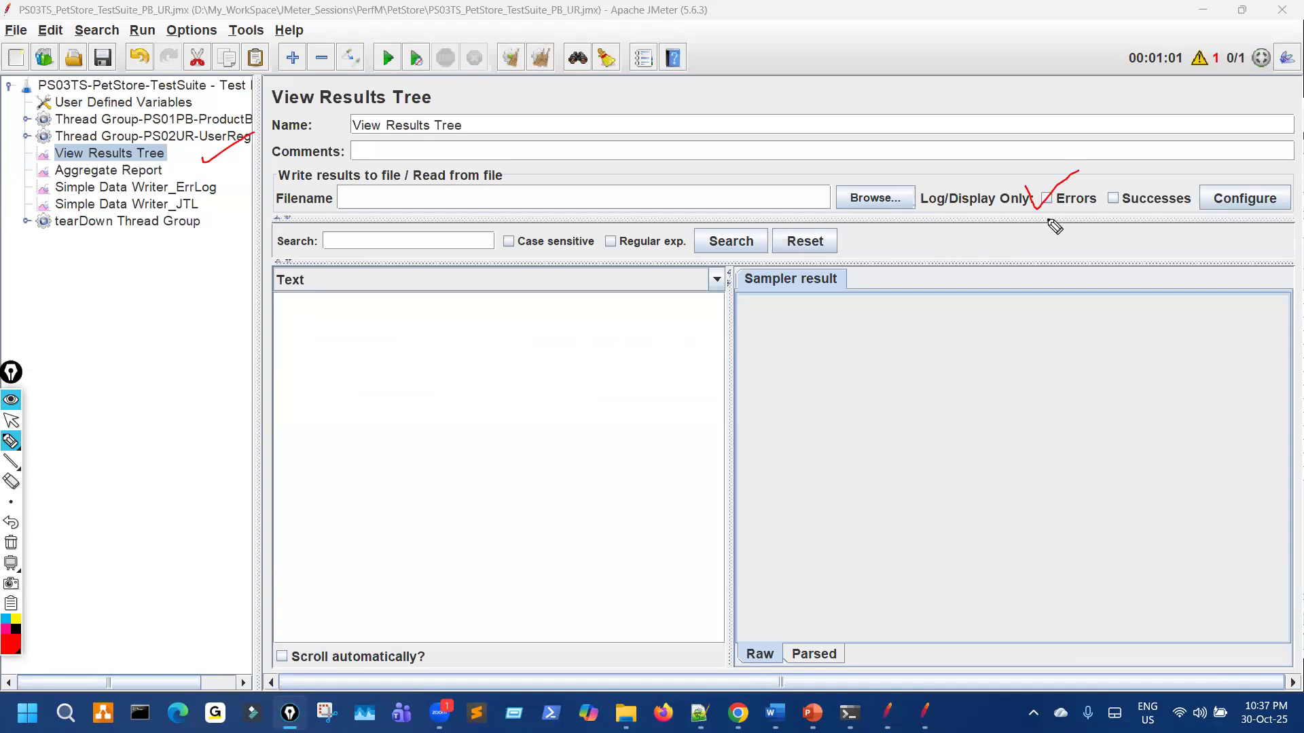
{"action": "mouse_move", "coordinate": [451, 325]}
{"action": "left_mouse_down"}
{"action": "mouse_move", "coordinate": [475, 364]}
{"action": "mouse_move", "coordinate": [467, 339]}
{"action": "left_mouse_up"}
{"action": "left_click_drag", "start_coordinate": [385, 30], "coordinate": [401, 61]}
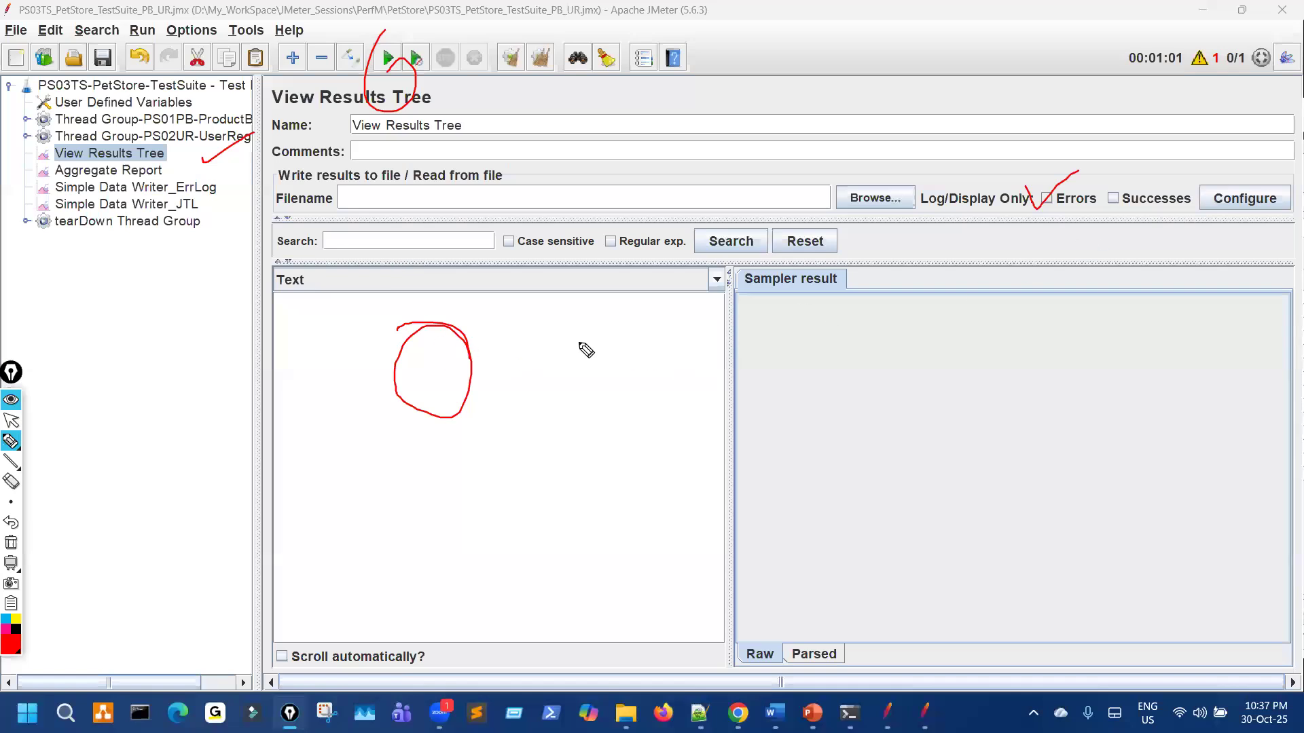
{"action": "left_click_drag", "start_coordinate": [542, 337], "coordinate": [518, 363]}
{"action": "key", "text": "Escape"}
Step: Start a fresh run of the test suite and arrange the results view
{"action": "left_click", "coordinate": [388, 58]}
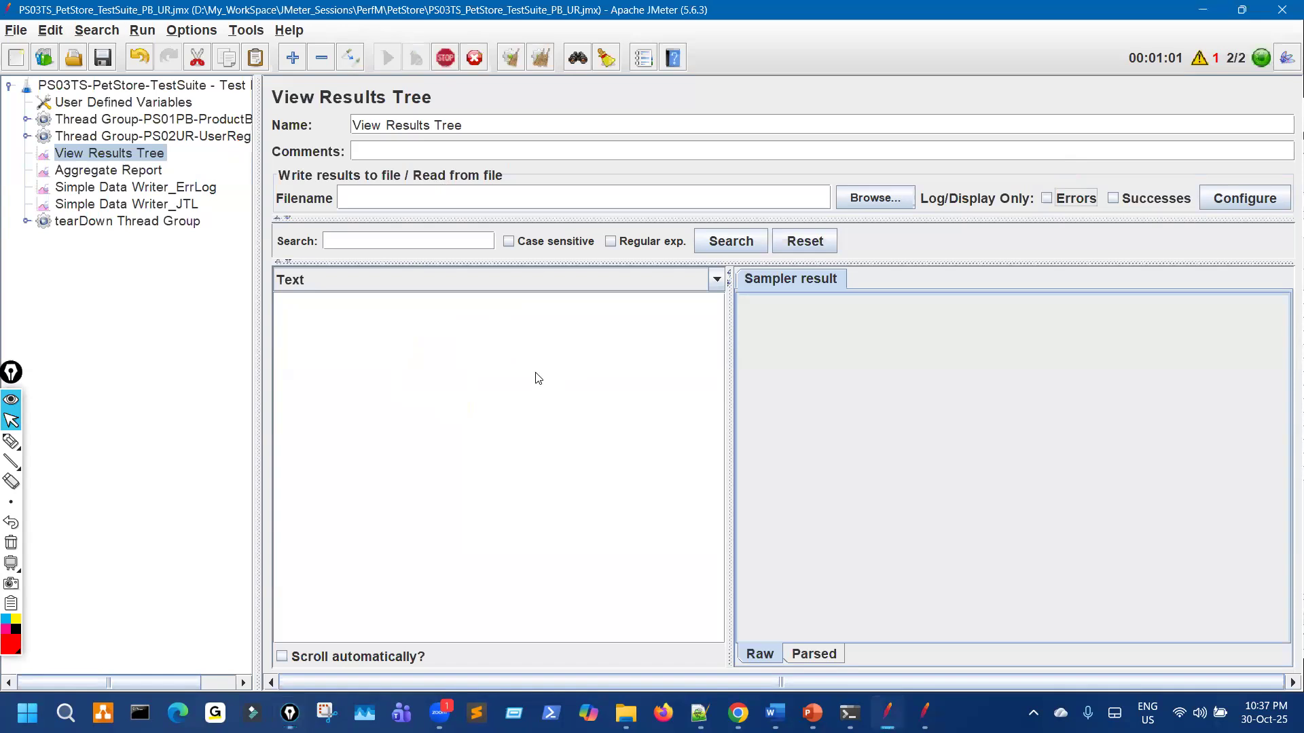
{"action": "key", "text": "ctrl+shift+3"}
{"action": "mouse_move", "coordinate": [1234, 31]}
{"action": "left_mouse_down"}
{"action": "mouse_move", "coordinate": [1194, 83]}
{"action": "mouse_move", "coordinate": [1200, 32]}
{"action": "left_mouse_up"}
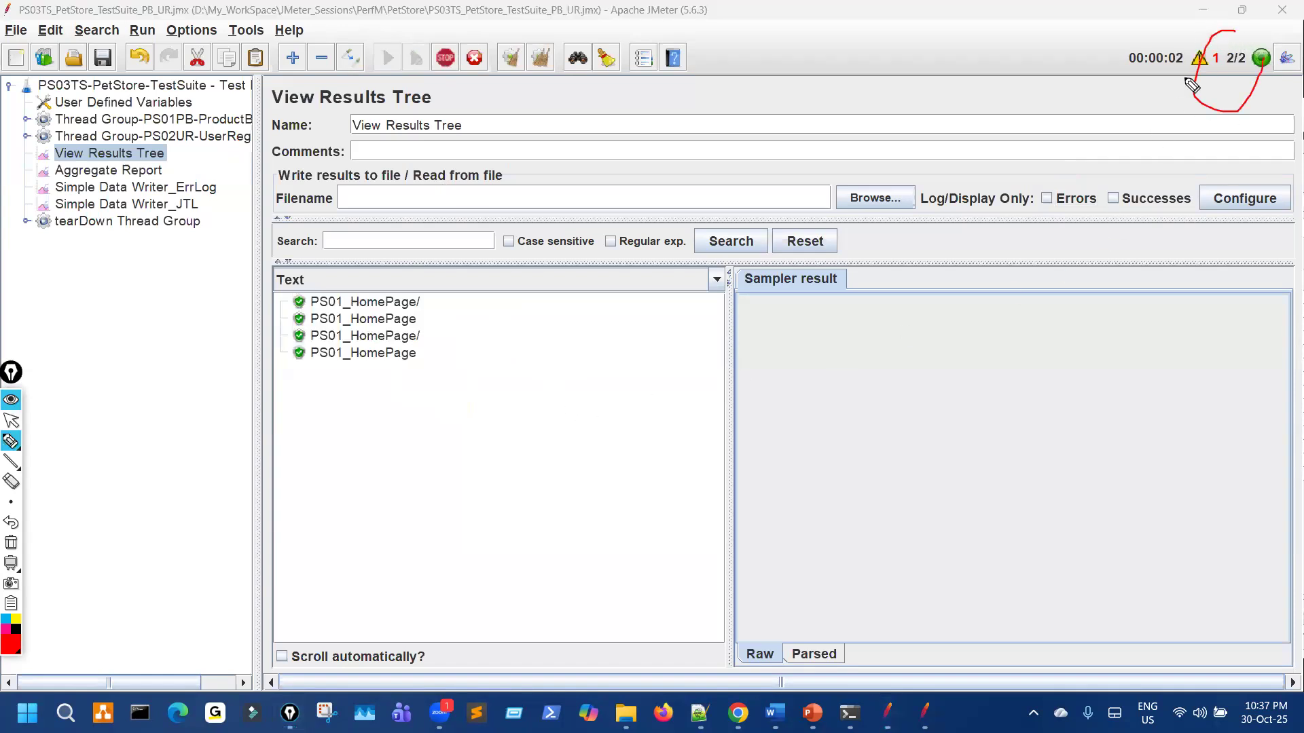
{"action": "left_click_drag", "start_coordinate": [1180, 141], "coordinate": [1228, 108]}
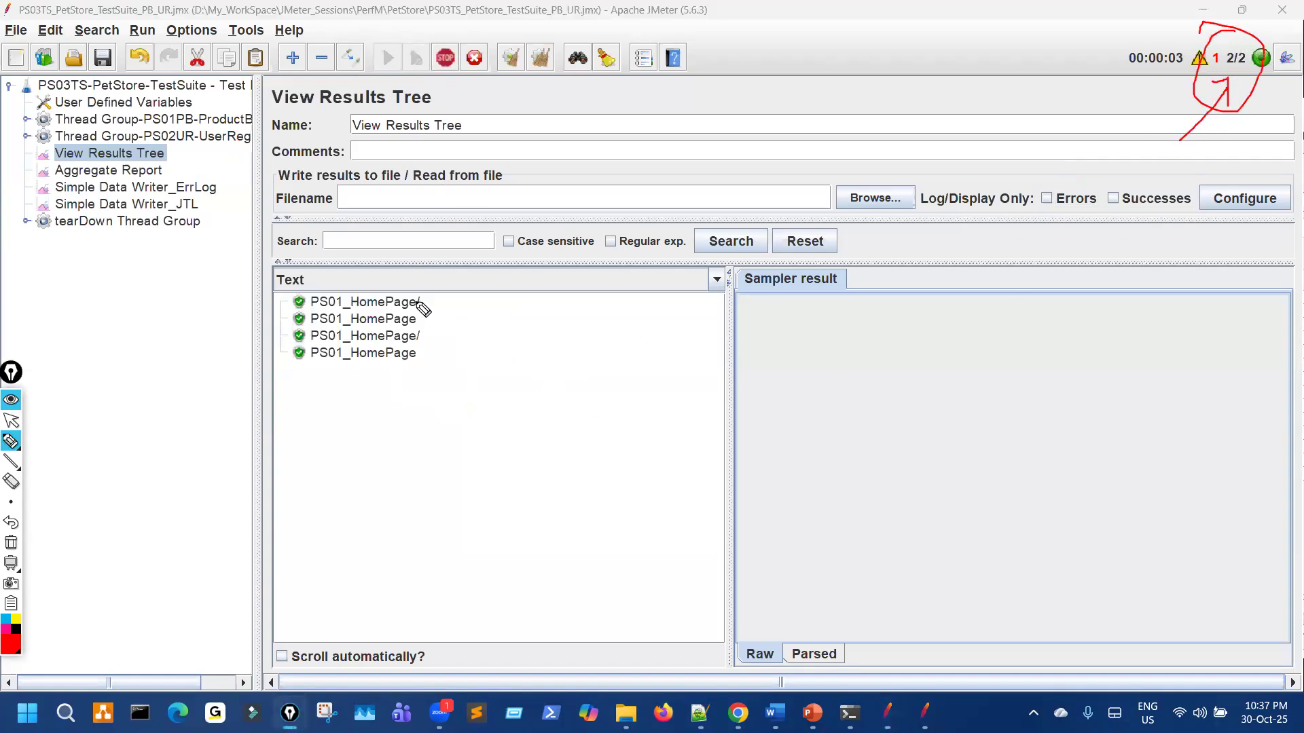
{"action": "left_click_drag", "start_coordinate": [413, 301], "coordinate": [430, 294]}
{"action": "left_click_drag", "start_coordinate": [426, 330], "coordinate": [444, 322]}
{"action": "key", "text": "ctrl+shift+2"}
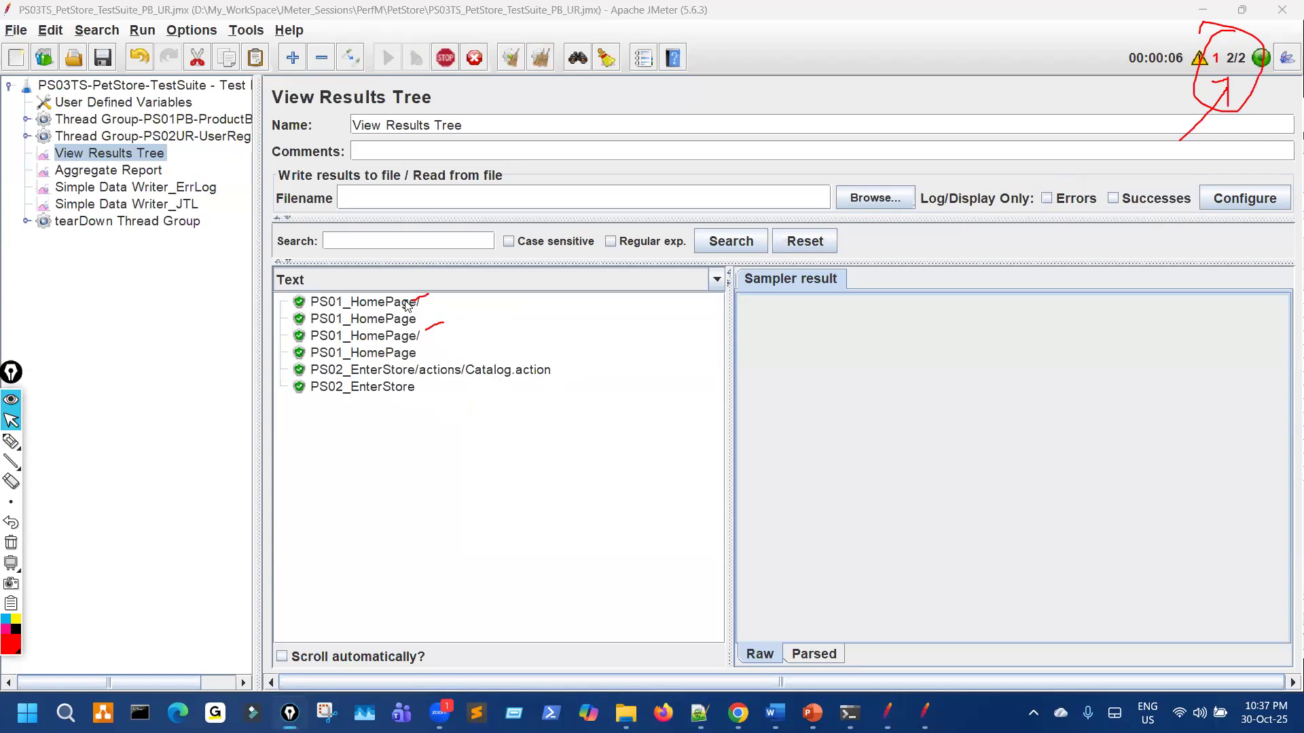
{"action": "key", "text": "ctrl+shift+3"}
{"action": "mouse_move", "coordinate": [939, 317]}
{"action": "left_mouse_down"}
{"action": "mouse_move", "coordinate": [1106, 315]}
{"action": "mouse_move", "coordinate": [989, 290]}
{"action": "mouse_move", "coordinate": [944, 302]}
{"action": "mouse_move", "coordinate": [1099, 327]}
{"action": "left_mouse_up"}
{"action": "key", "text": "ctrl+shift+2"}
Step: Compare the third PS01_HomePage/ sample with the two PS02_EnterStore Catalog.action samples
{"action": "left_click", "coordinate": [374, 336]}
{"action": "key", "text": "ctrl+shift+3"}
{"action": "key", "text": "ctrl+shift+7"}
{"action": "key", "text": "ctrl+shift+2"}
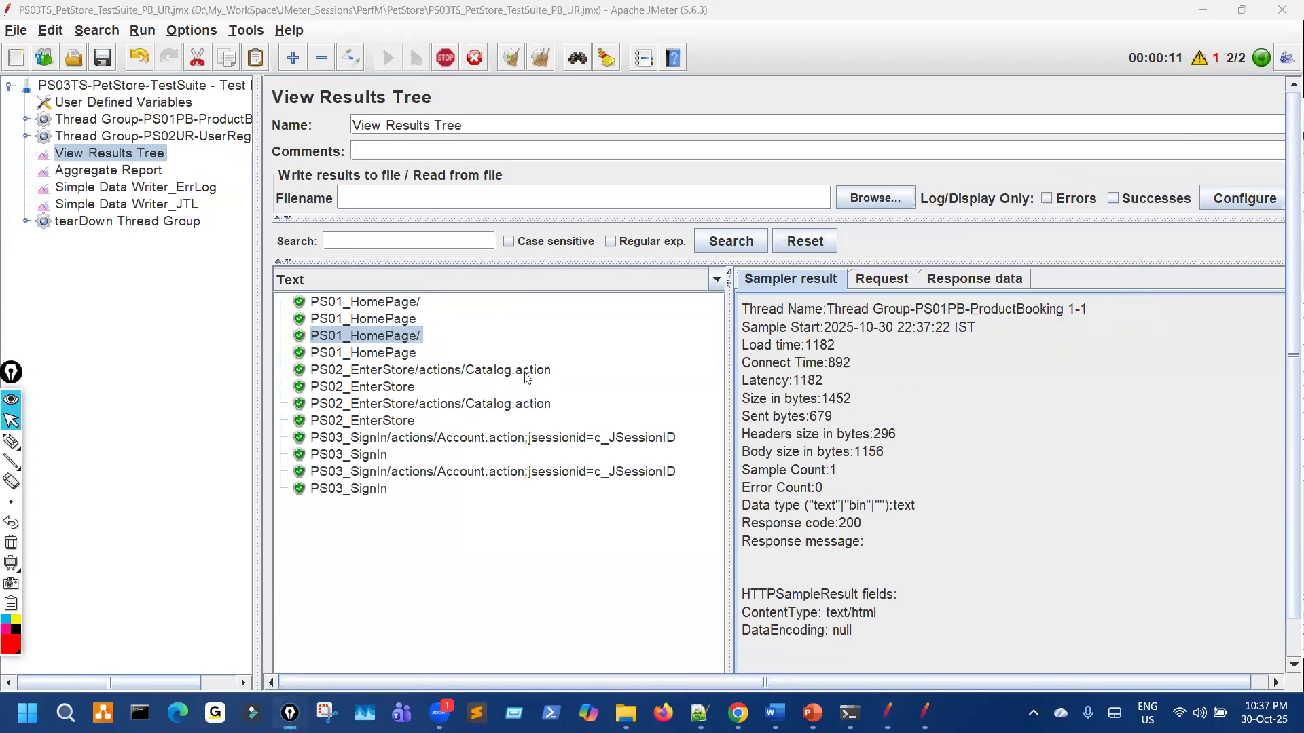
{"action": "left_click", "coordinate": [527, 372]}
{"action": "key", "text": "ctrl+shift+3"}
{"action": "left_click_drag", "start_coordinate": [980, 325], "coordinate": [1092, 320]}
{"action": "key", "text": "ctrl+shift+2"}
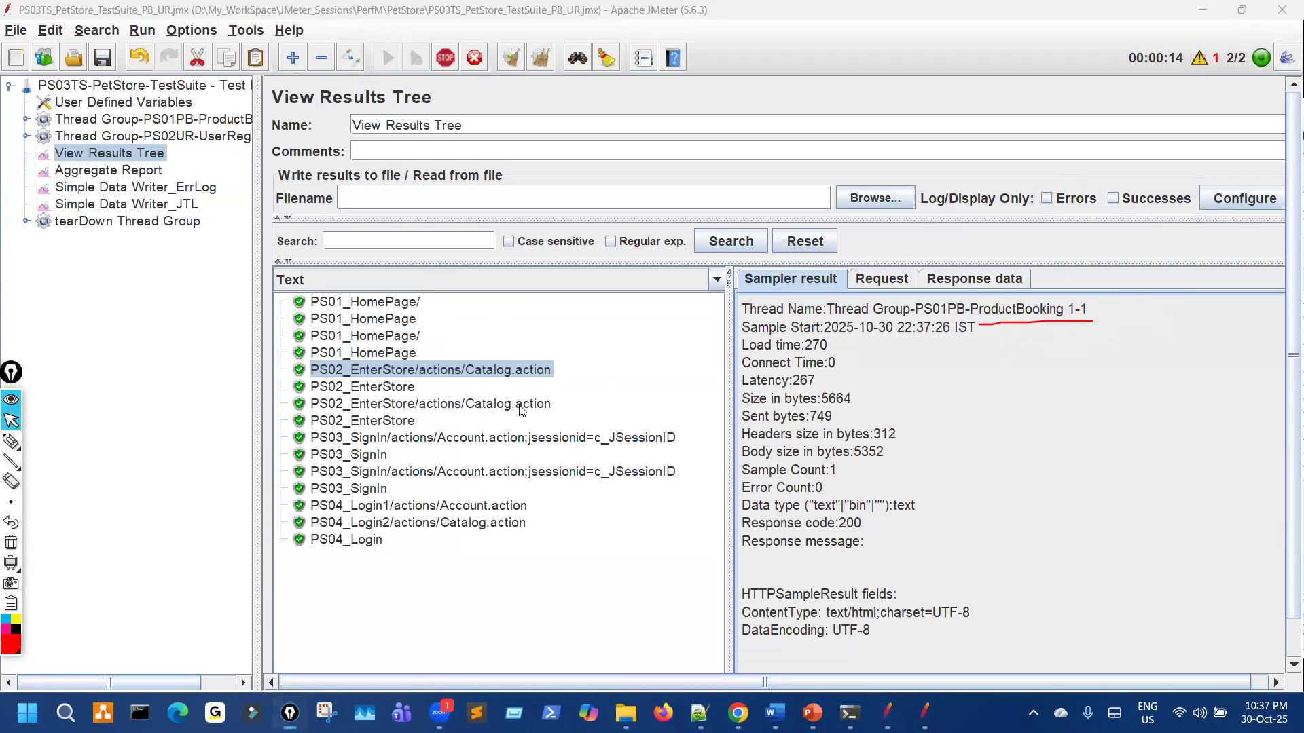
{"action": "left_click", "coordinate": [522, 405]}
{"action": "key", "text": "ctrl+shift+3"}
{"action": "mouse_move", "coordinate": [970, 325]}
{"action": "left_mouse_down"}
{"action": "mouse_move", "coordinate": [1029, 322]}
{"action": "mouse_move", "coordinate": [994, 323]}
{"action": "left_mouse_up"}
{"action": "key", "text": "ctrl+shift+7"}
{"action": "key", "text": "ctrl+shift+2"}
Step: Check the two PS03_SignIn Account.action samples, including the UserRegistration one
{"action": "left_click", "coordinate": [594, 439]}
{"action": "key", "text": "ctrl+shift+3"}
{"action": "key", "text": "ctrl+shift+7"}
{"action": "key", "text": "ctrl+shift+2"}
{"action": "left_click", "coordinate": [656, 473]}
{"action": "key", "text": "ctrl+shift+3"}
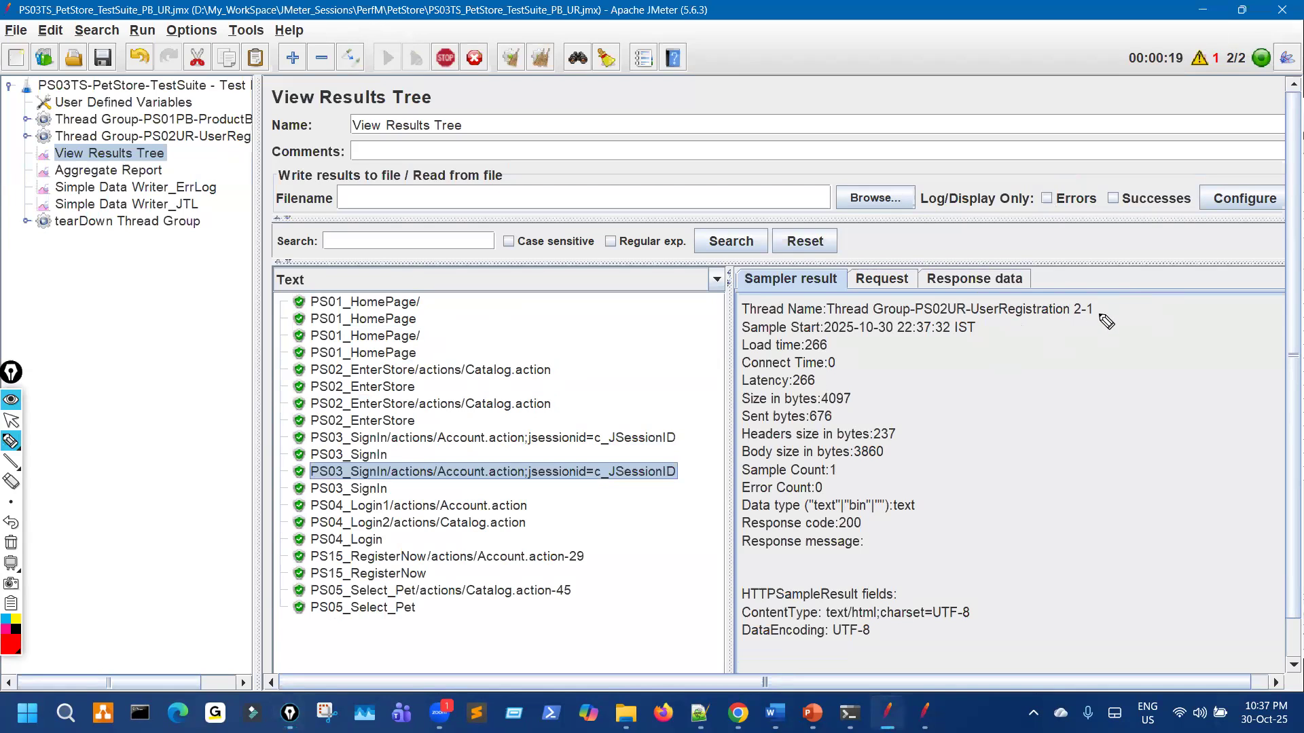
{"action": "left_click_drag", "start_coordinate": [1100, 316], "coordinate": [994, 317]}
{"action": "key", "text": "ctrl+shift+7"}
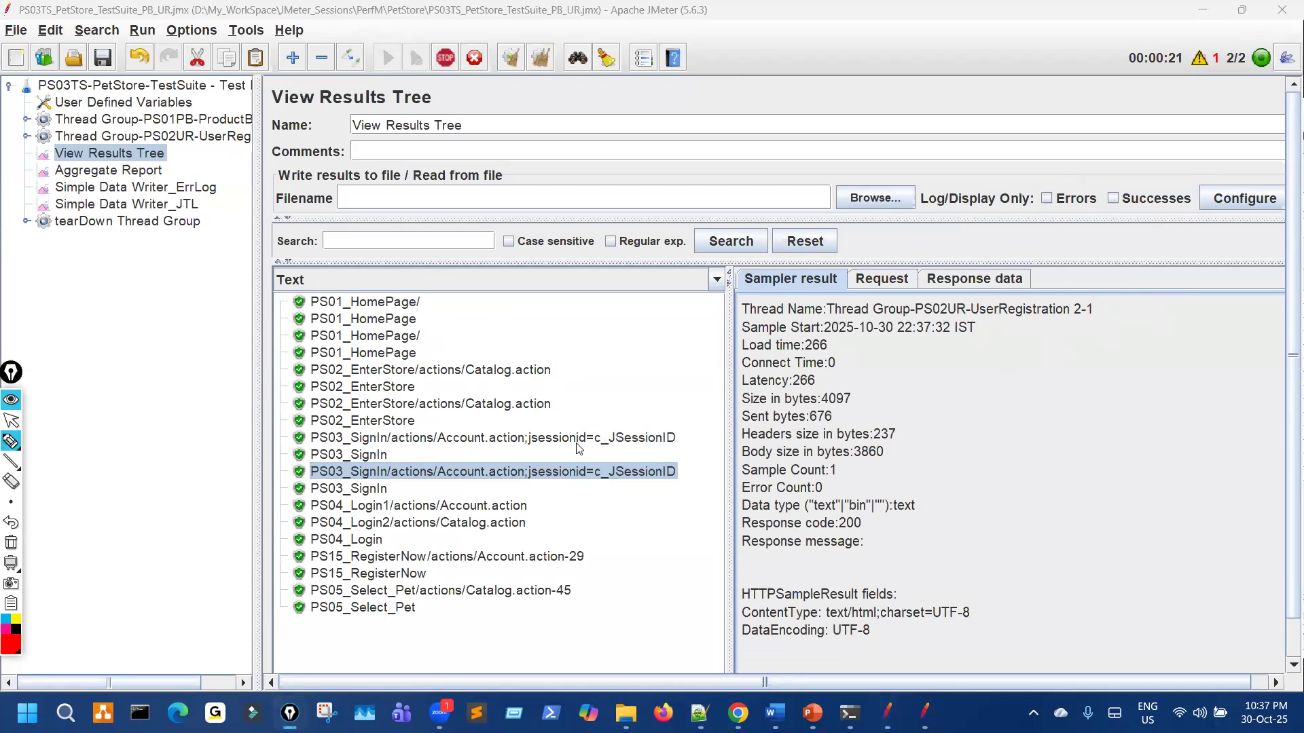
{"action": "key", "text": "ctrl+shift+2"}
{"action": "scroll", "coordinate": [576, 443], "scroll_direction": "down", "scroll_amount": 1}
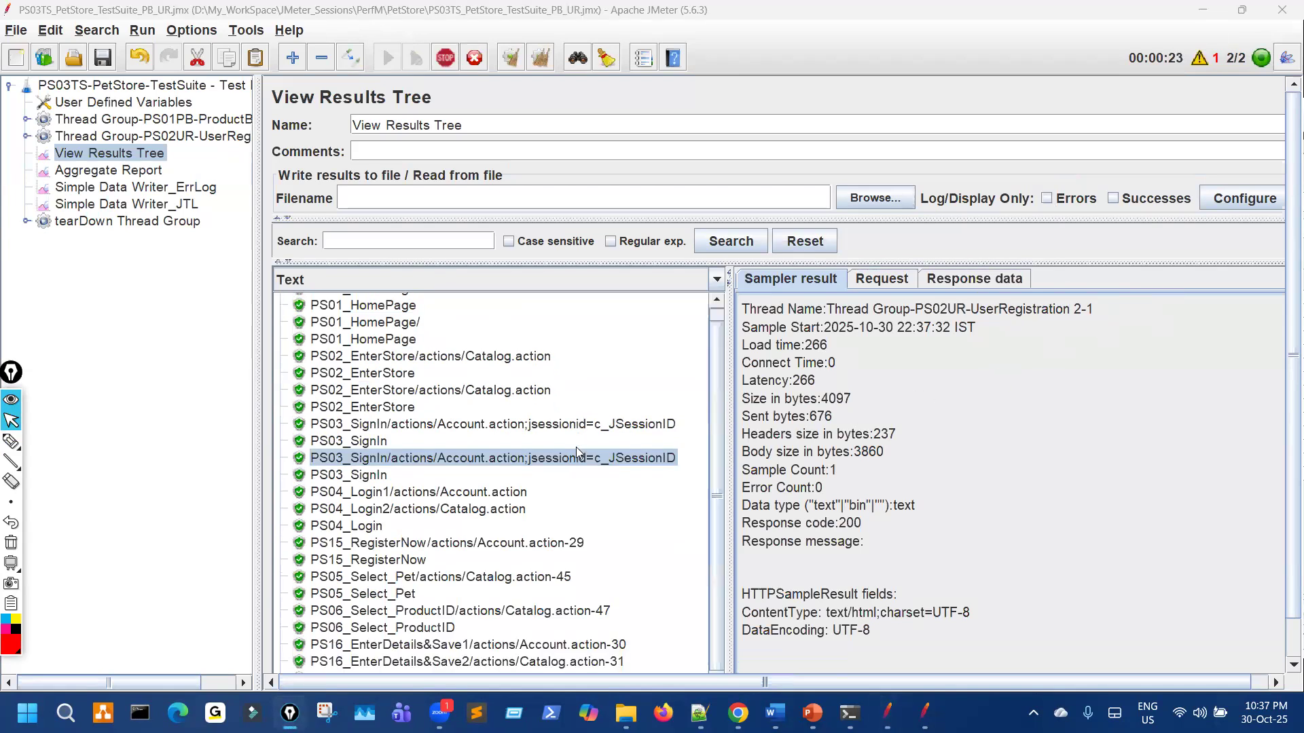
Step: Review the PS04_Login1 (302), PS04_Login2, PS15_RegisterNow and PS05_Select_Pet samples and their start times
{"action": "left_click", "coordinate": [489, 496]}
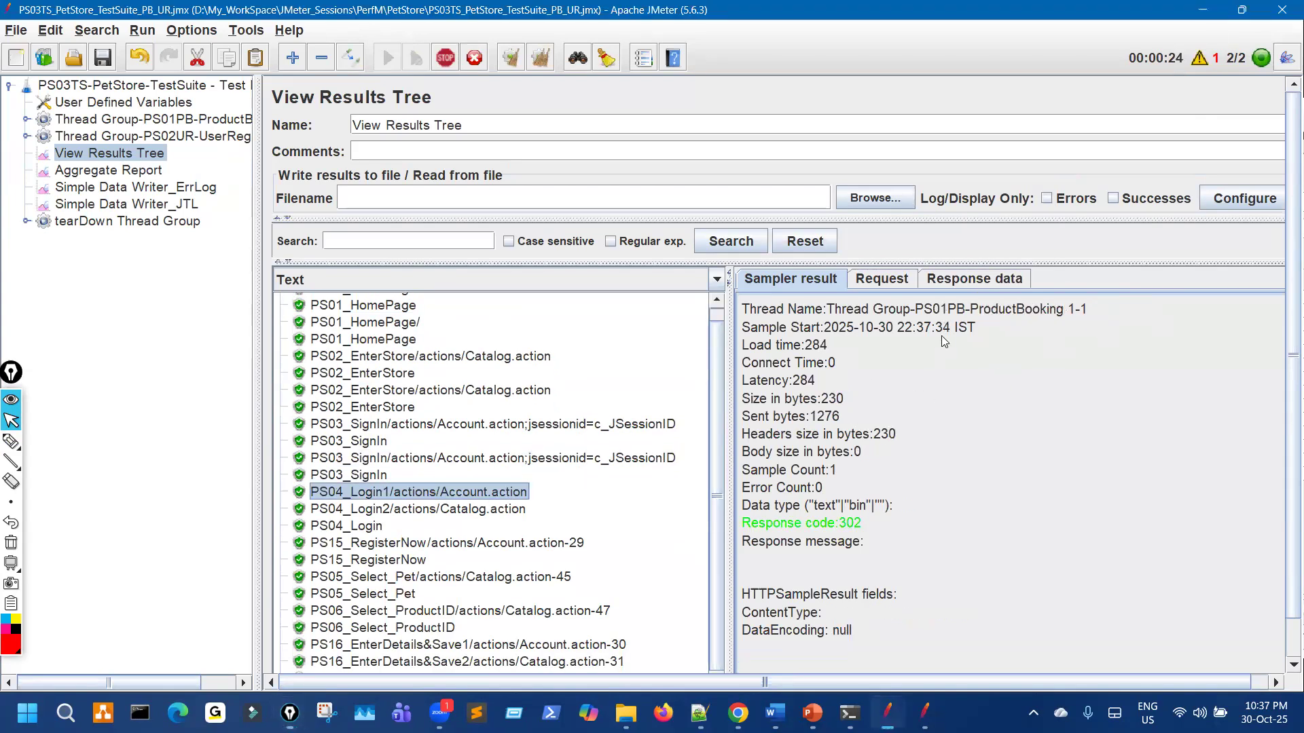
{"action": "left_click", "coordinate": [484, 510]}
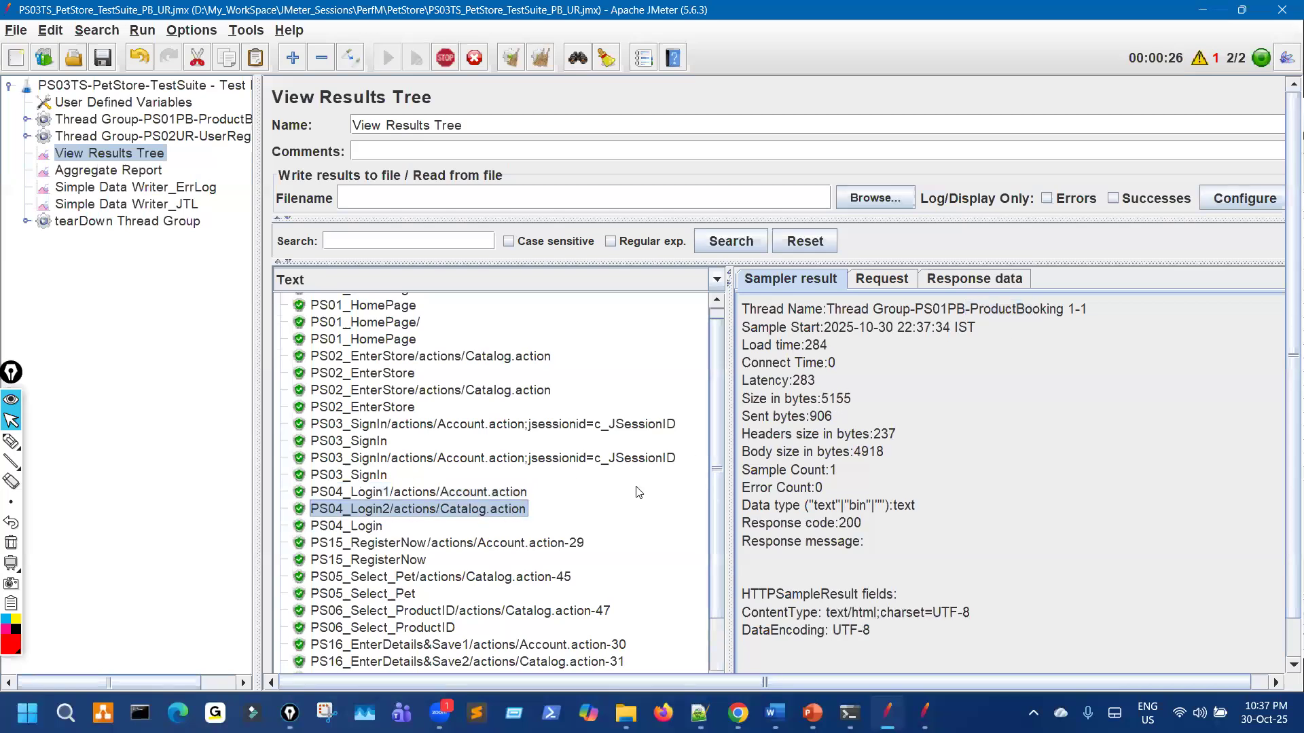
{"action": "left_click", "coordinate": [537, 544]}
{"action": "left_click_drag", "start_coordinate": [976, 326], "coordinate": [1094, 309]}
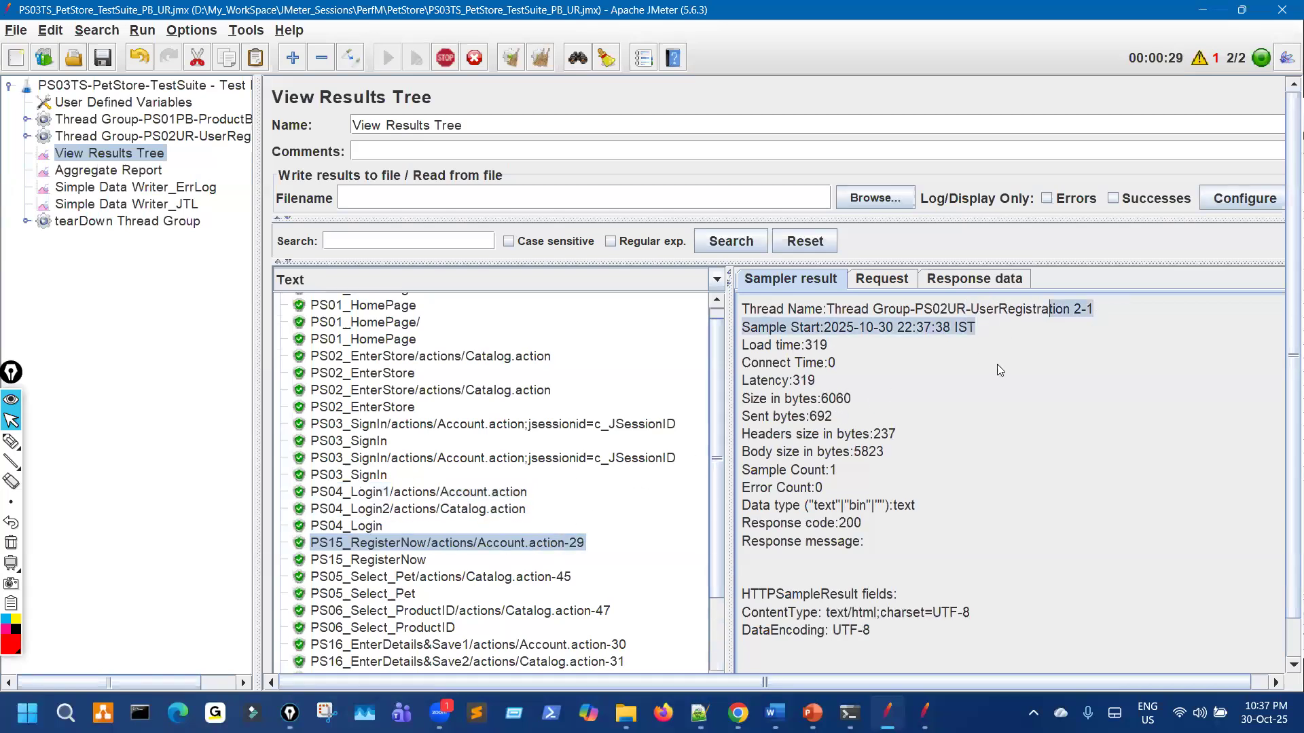
{"action": "left_click", "coordinate": [570, 578]}
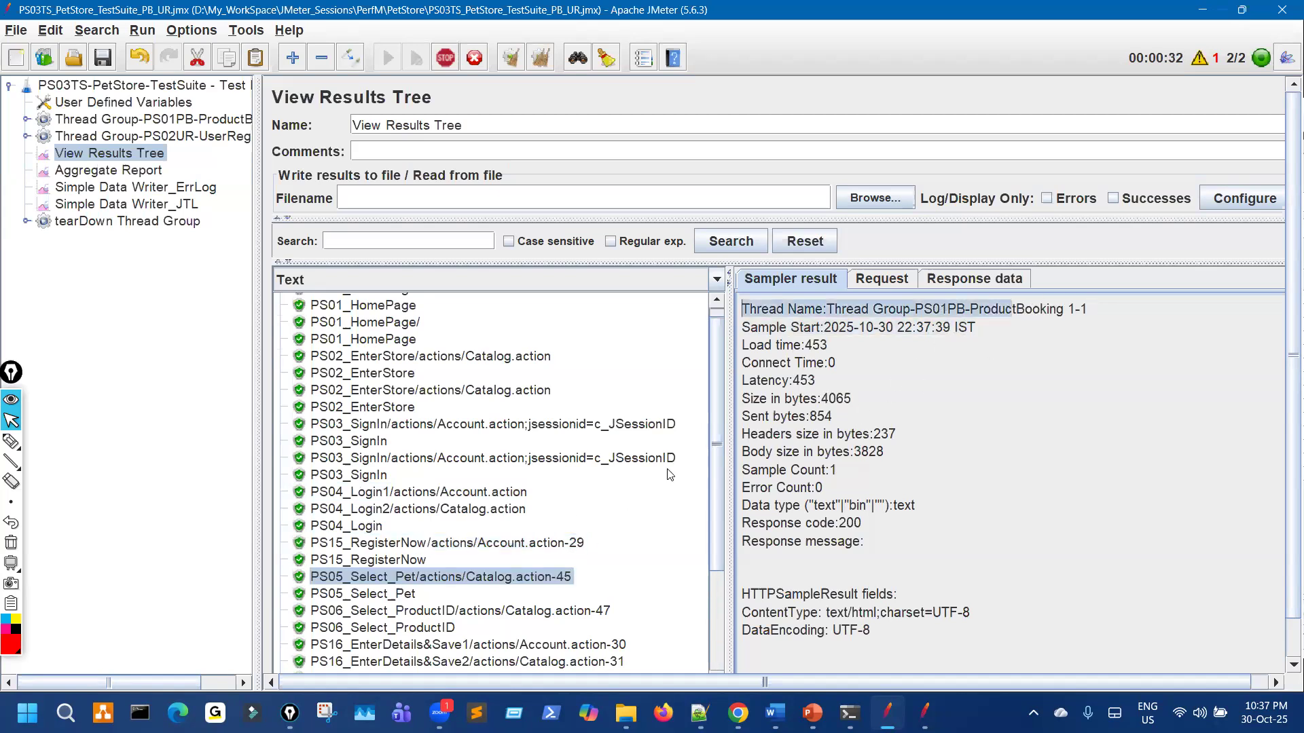
{"action": "scroll", "coordinate": [572, 517], "scroll_direction": "down", "scroll_amount": 4}
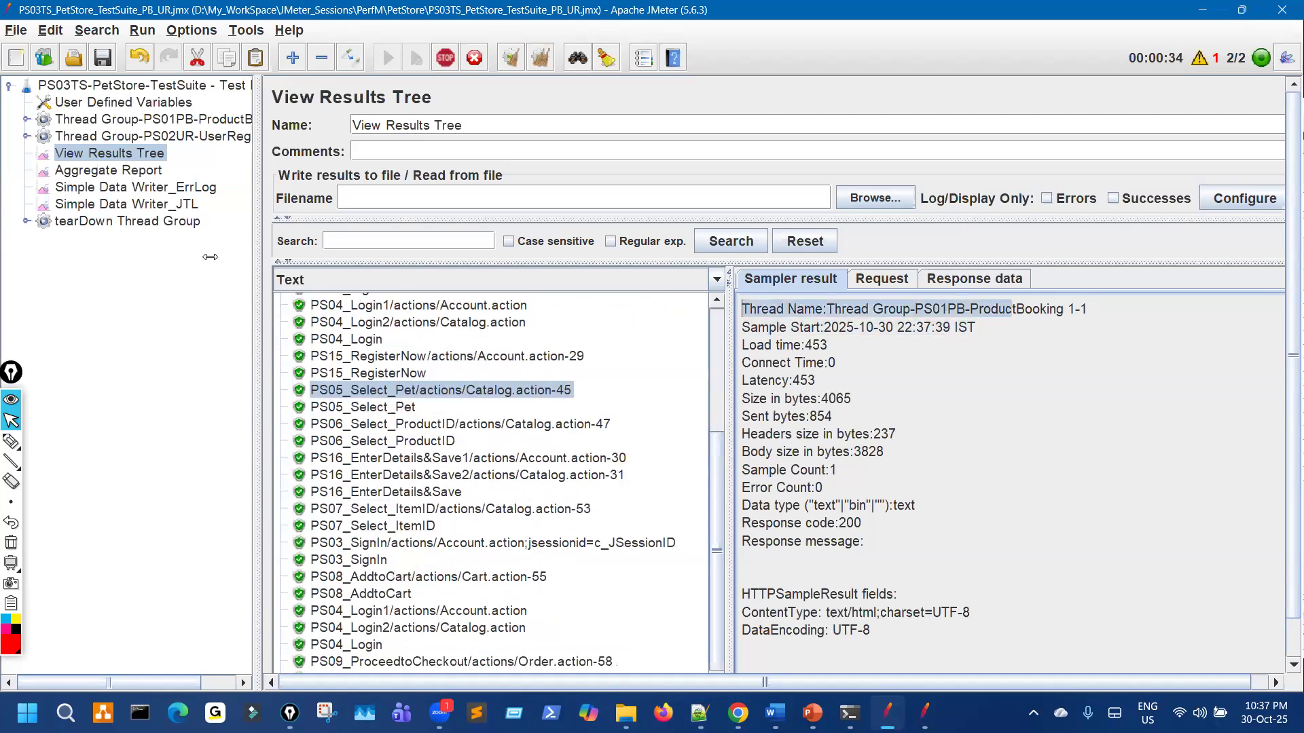
Step: Widen the tree pane and expand PS02UR-UserRegistration and its Simple Controller
{"action": "left_click_drag", "start_coordinate": [258, 193], "coordinate": [411, 193]}
{"action": "left_click", "coordinate": [26, 136]}
{"action": "left_click", "coordinate": [42, 188]}
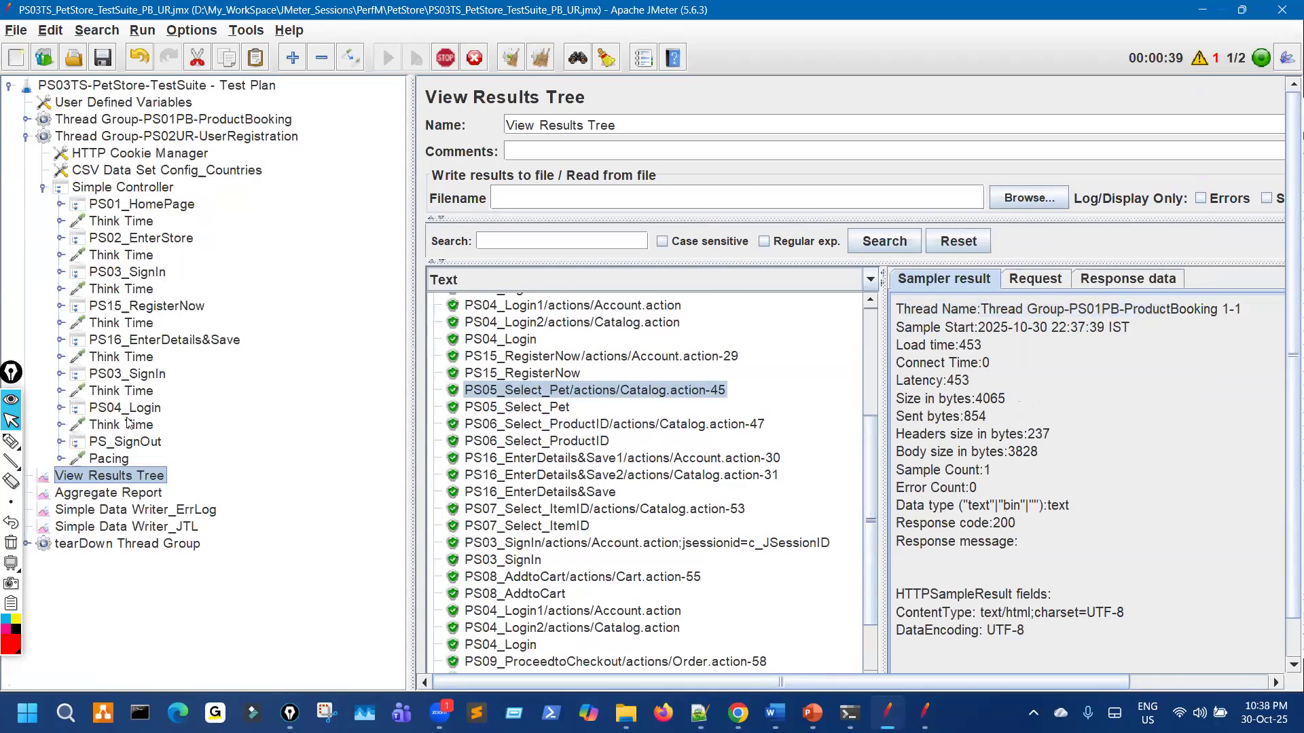
Step: Expand, then collapse, the ProductBooking and UserRegistration thread groups and their controllers
{"action": "left_click", "coordinate": [27, 120]}
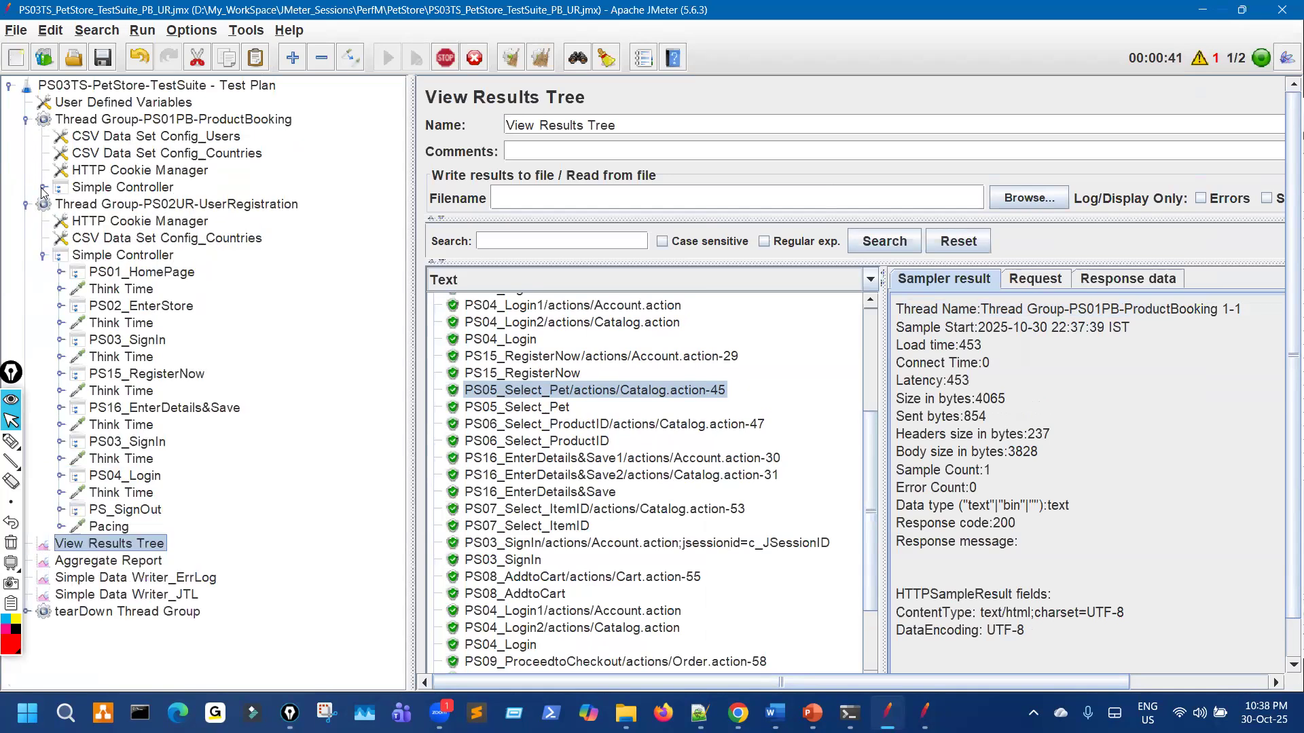
{"action": "left_click", "coordinate": [42, 187]}
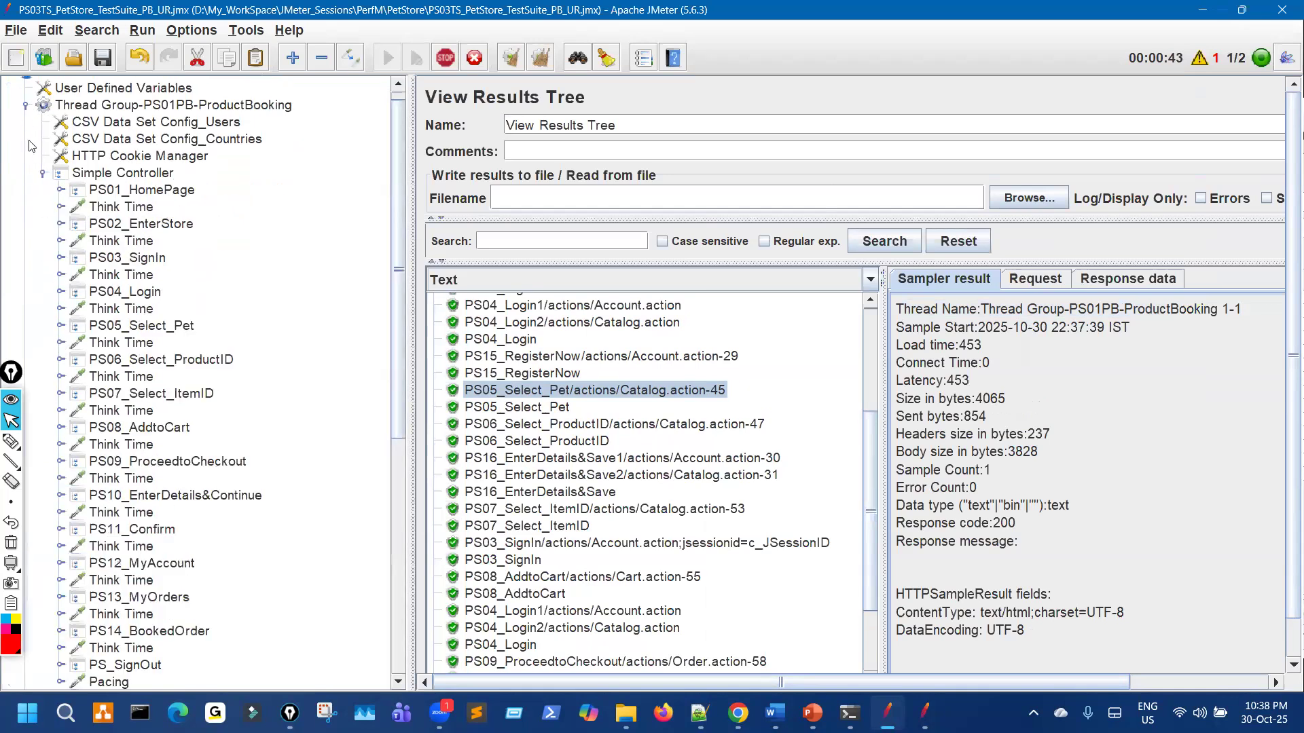
{"action": "left_click", "coordinate": [42, 174]}
{"action": "left_click", "coordinate": [25, 118]}
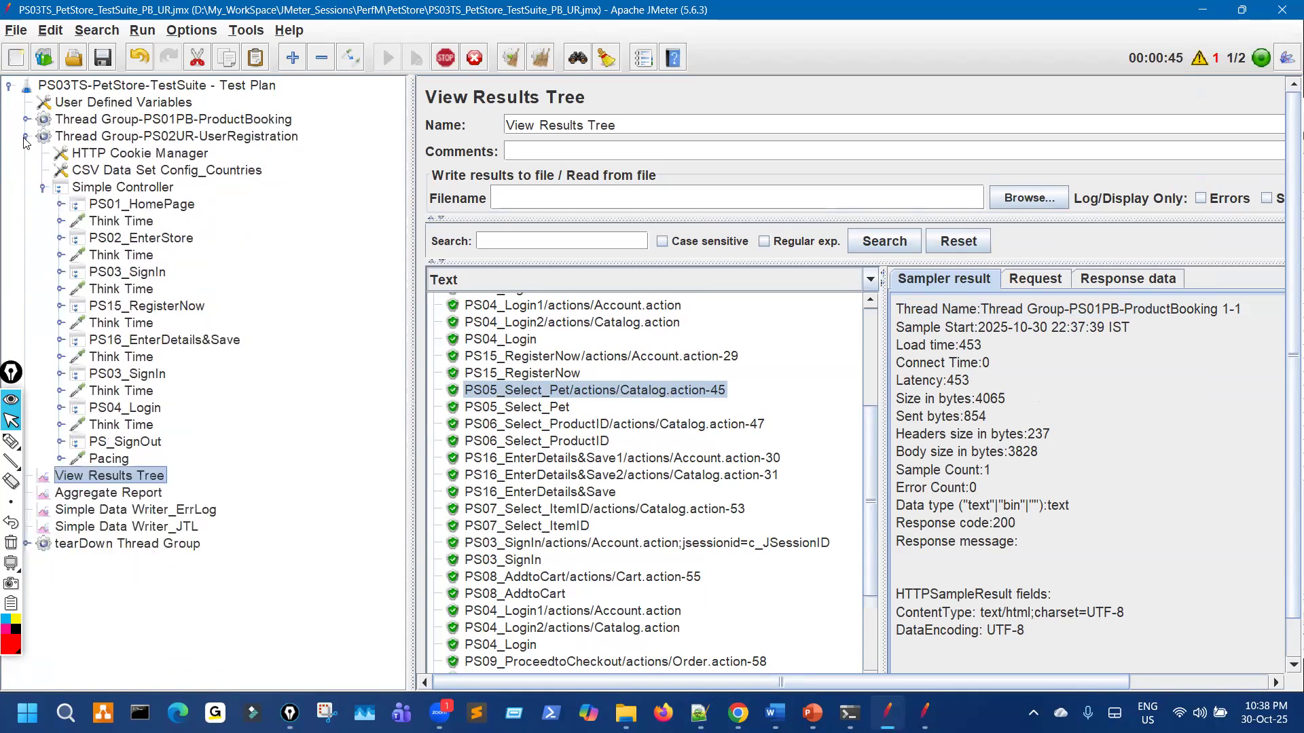
{"action": "left_click", "coordinate": [25, 136]}
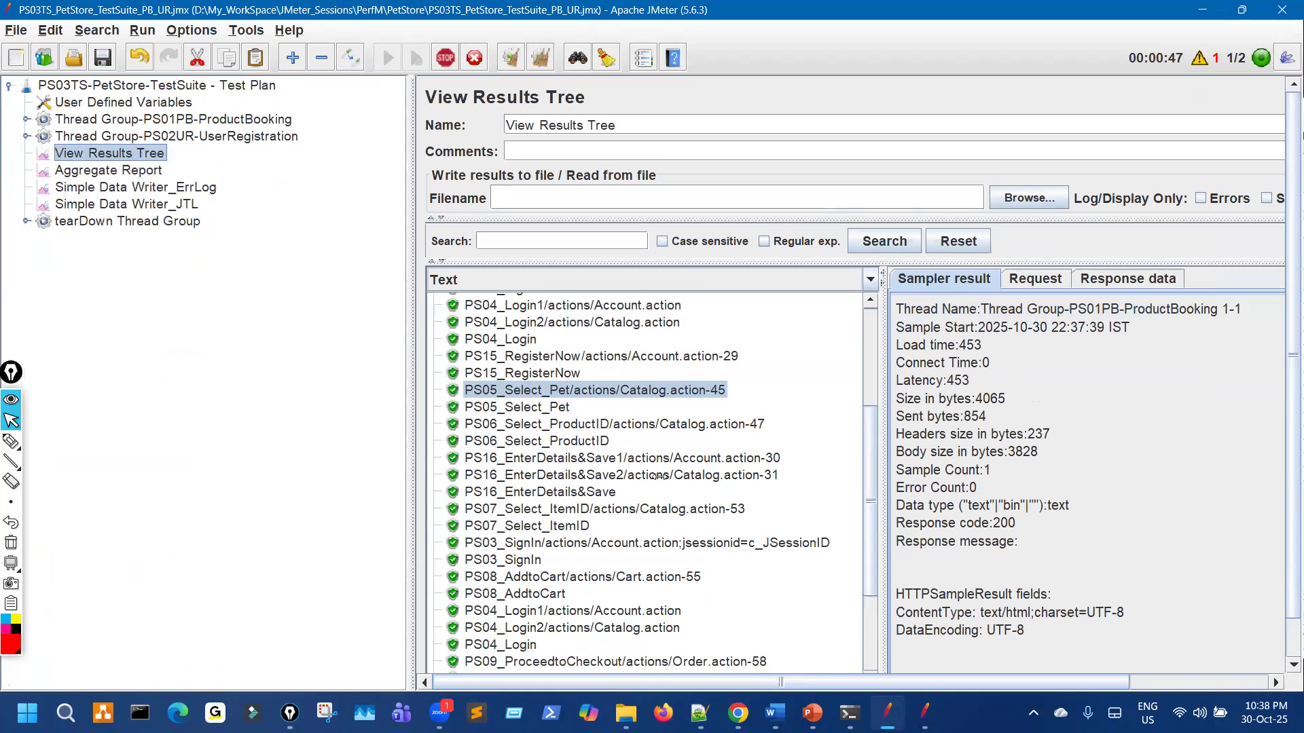
{"action": "scroll", "coordinate": [659, 477], "scroll_direction": "down", "scroll_amount": 3}
{"action": "scroll", "coordinate": [680, 484], "scroll_direction": "up", "scroll_amount": 2}
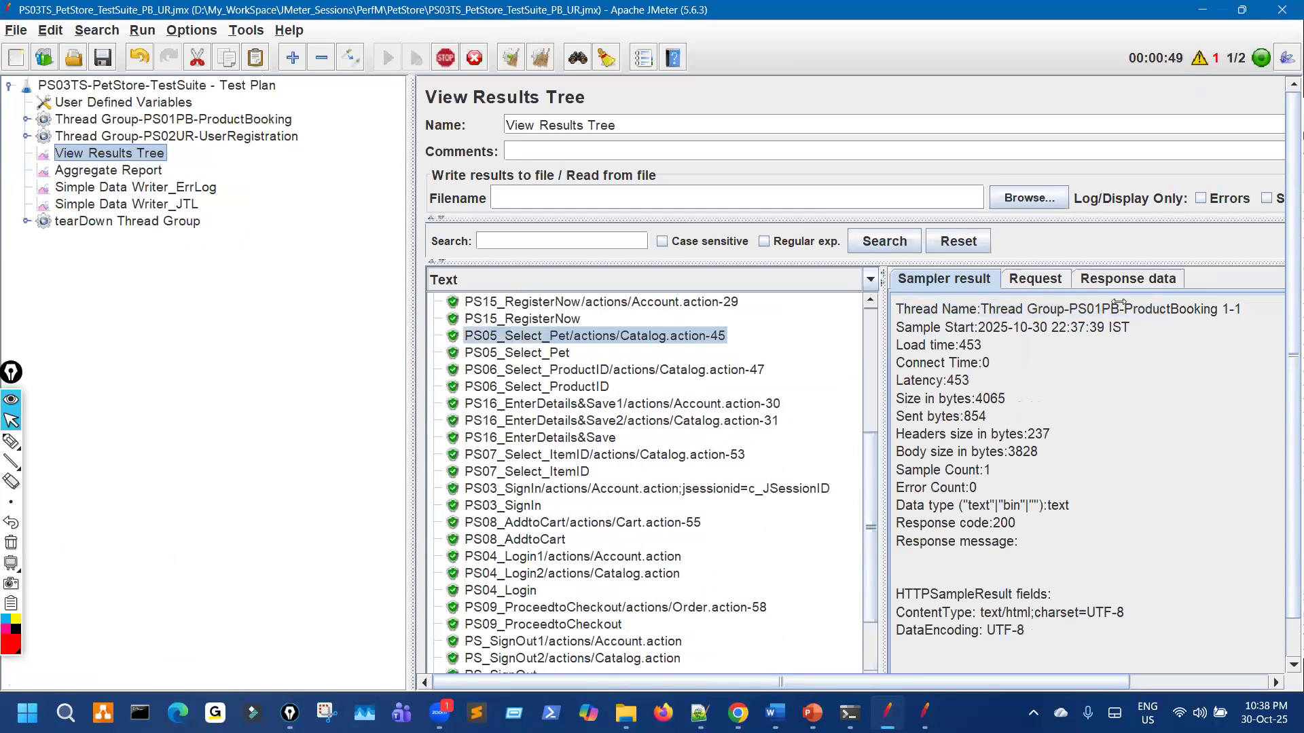
Step: Confirm UserRegistration as the thread name on the PS04_Login1 and PS04_Login2 samples
{"action": "left_click_drag", "start_coordinate": [1118, 309], "coordinate": [896, 313]}
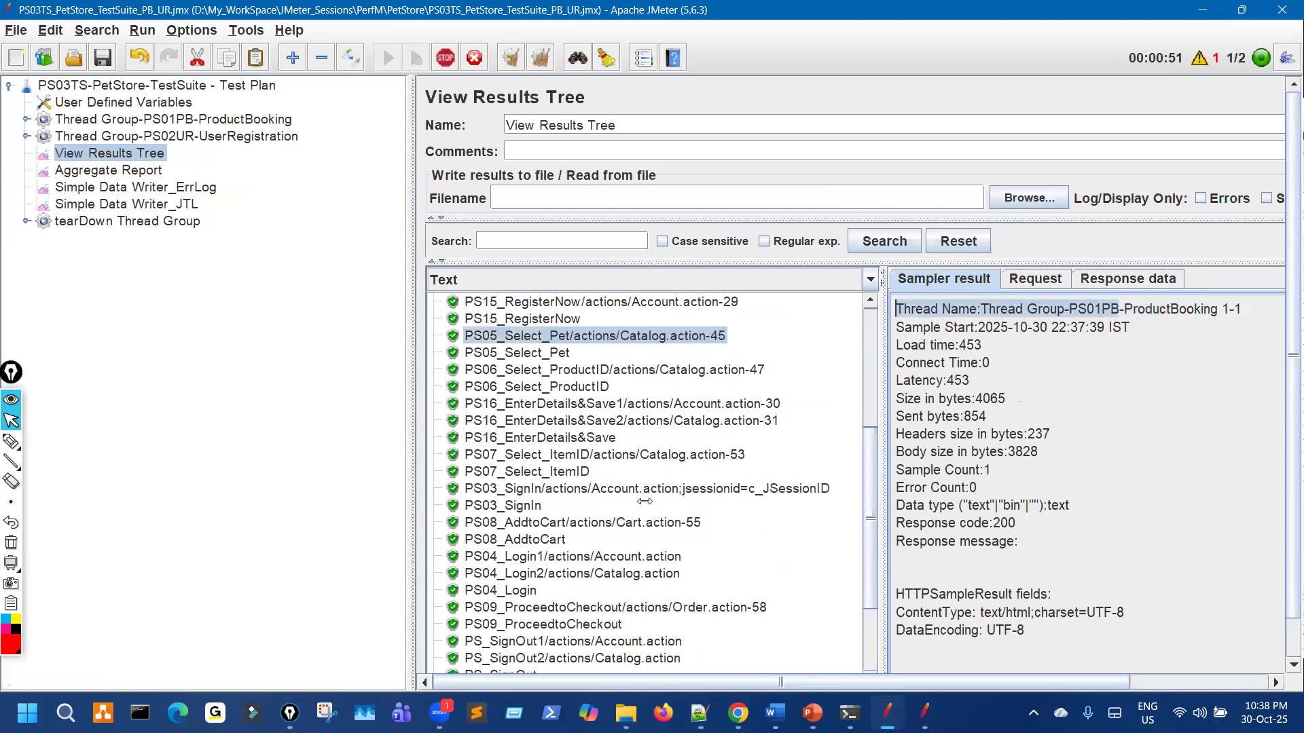
{"action": "left_click", "coordinate": [662, 471]}
{"action": "scroll", "coordinate": [662, 471], "scroll_direction": "down", "scroll_amount": 3}
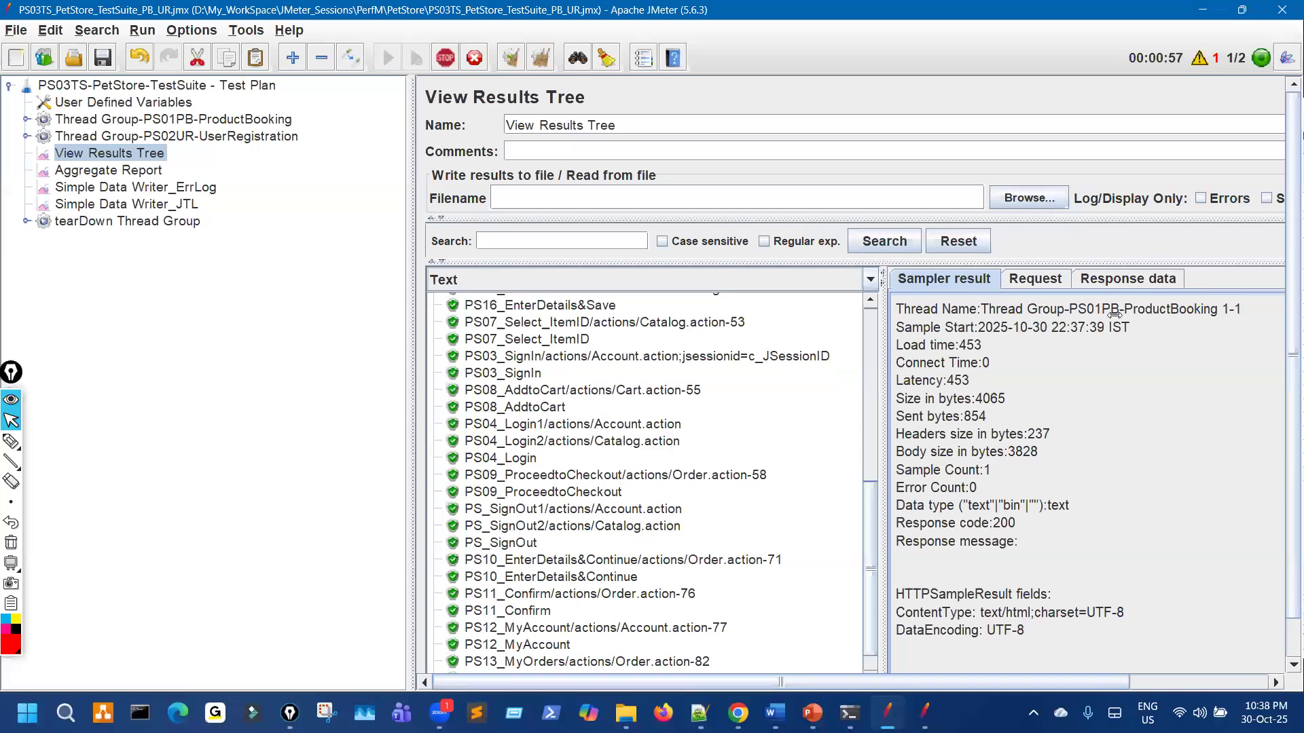
{"action": "left_click", "coordinate": [597, 425]}
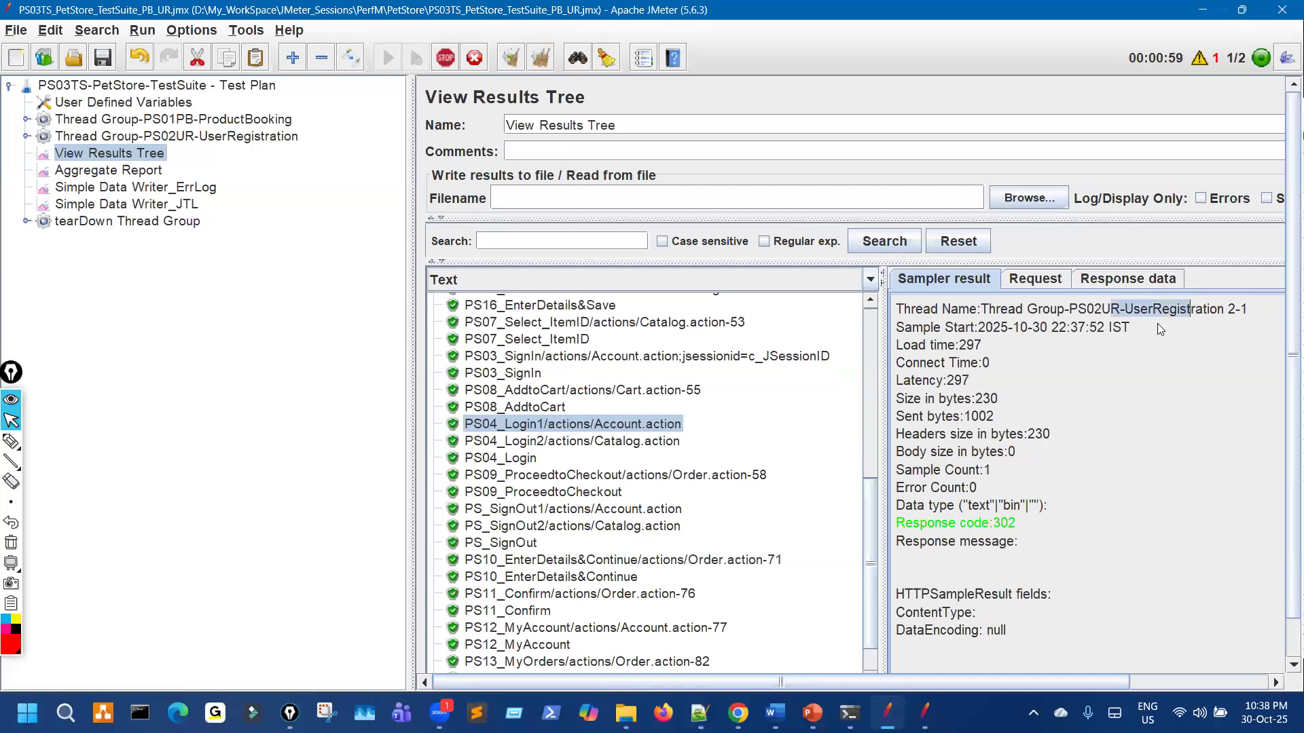
{"action": "left_click", "coordinate": [611, 442]}
{"action": "left_click_drag", "start_coordinate": [1133, 309], "coordinate": [1210, 309]}
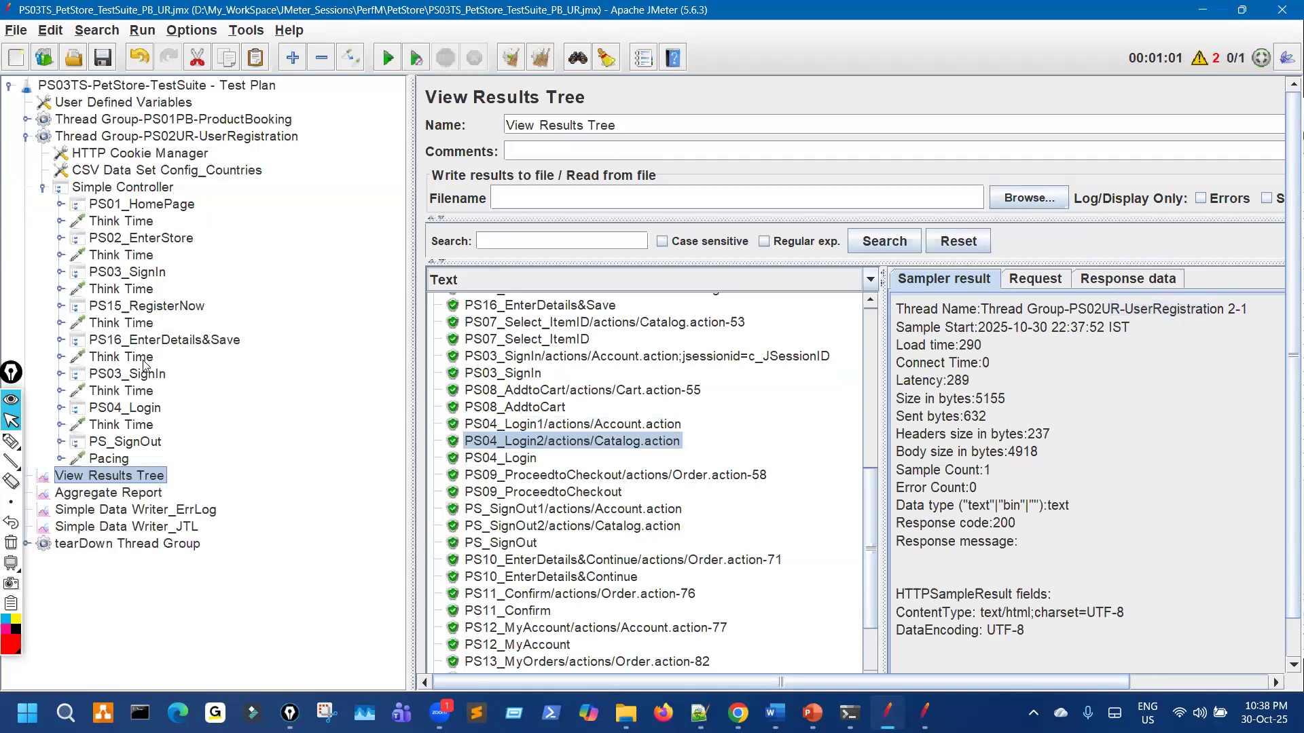
Step: Collapse the UserRegistration controller, return to View Results Tree and move to the Aggregate Report
{"action": "left_click", "coordinate": [156, 408]}
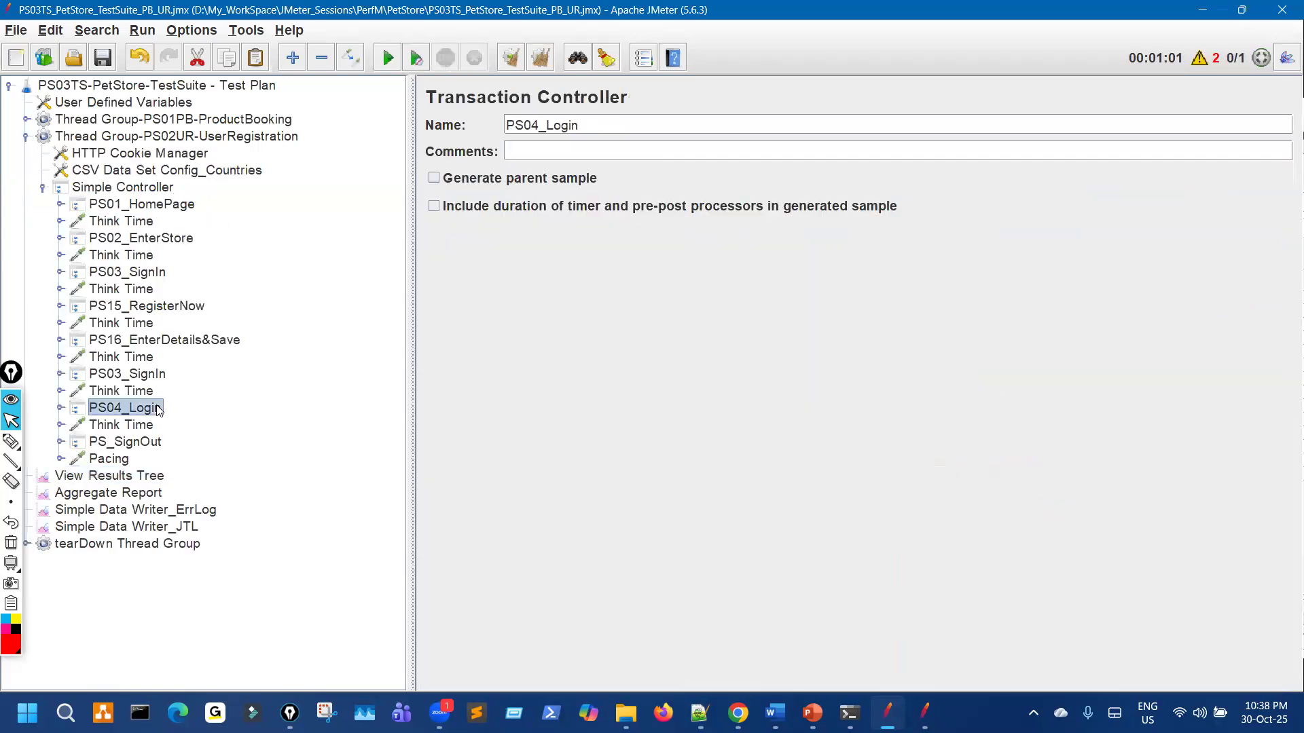
{"action": "left_click", "coordinate": [43, 188]}
{"action": "left_click", "coordinate": [124, 205]}
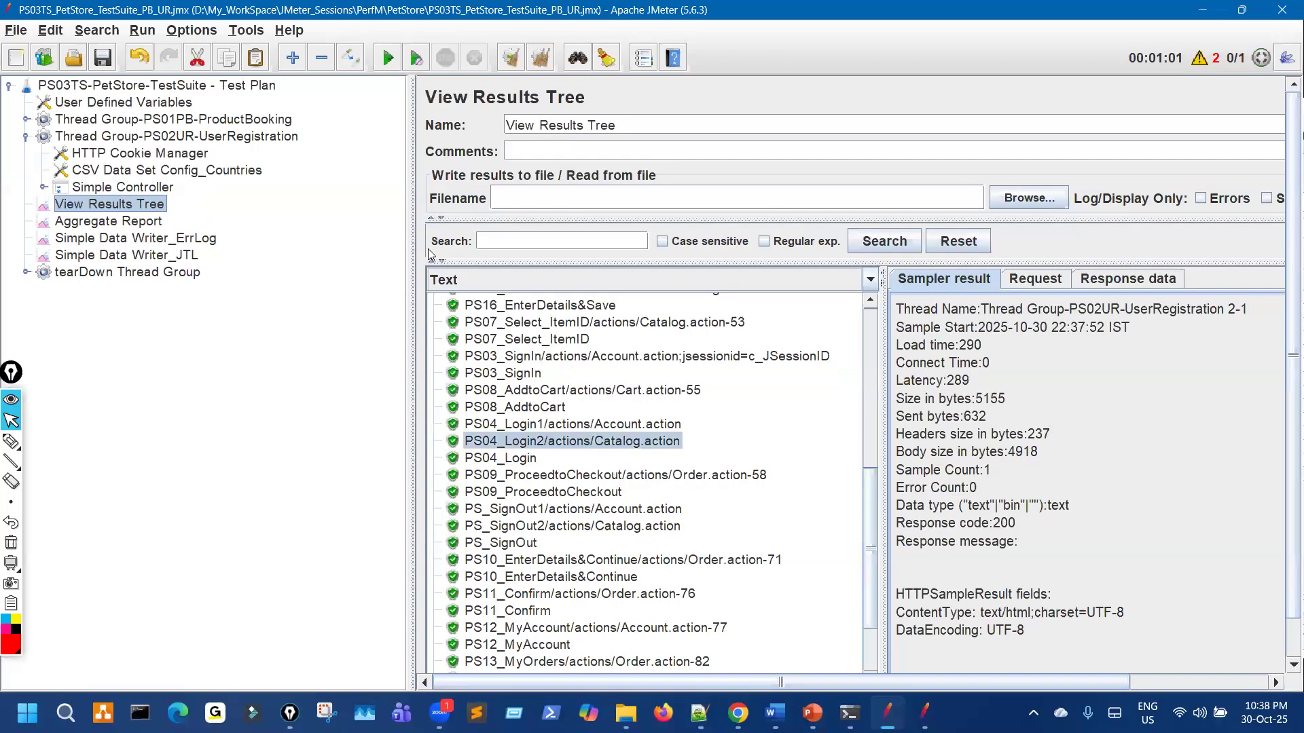
{"action": "left_click_drag", "start_coordinate": [311, 192], "coordinate": [313, 191]}
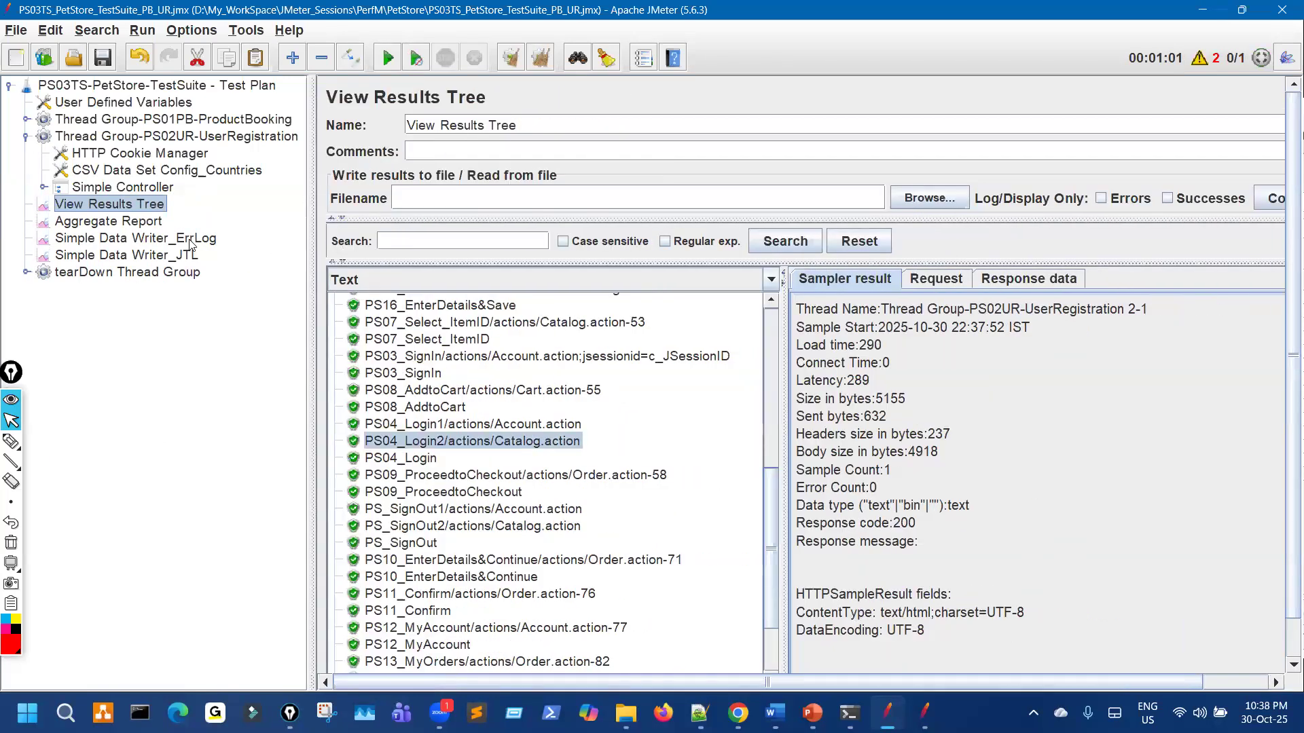
{"action": "key", "text": "Down"}
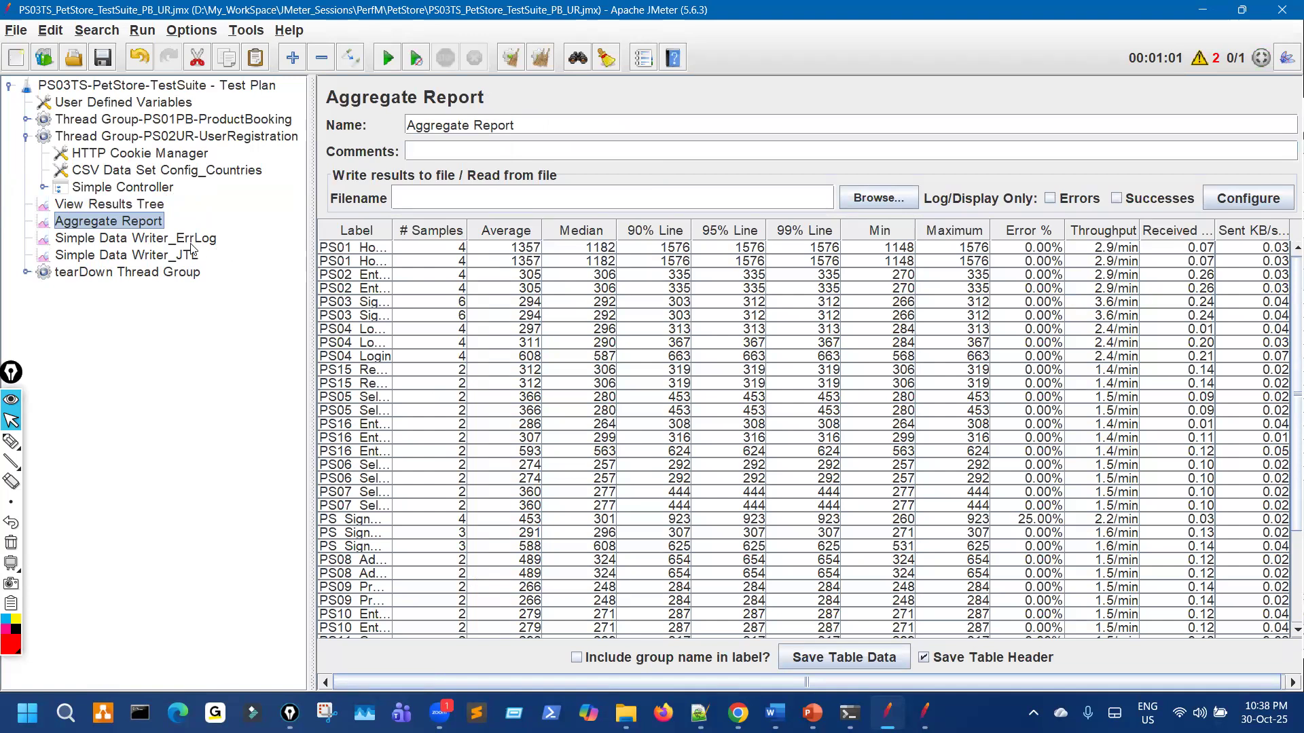
Step: Check the ErrLog filename pattern, JTL data writer and tearDown Thread Group, then bring up PS03TS
{"action": "left_click", "coordinate": [191, 239]}
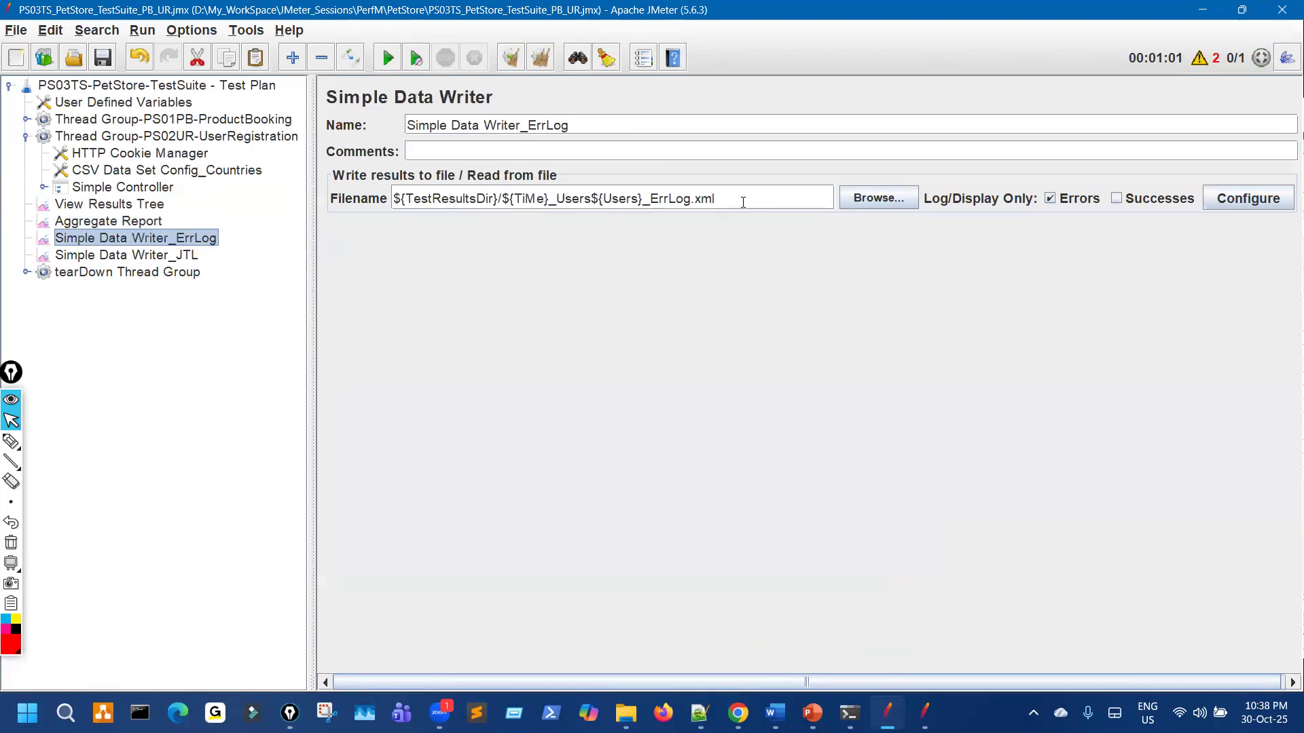
{"action": "left_click_drag", "start_coordinate": [743, 202], "coordinate": [471, 201]}
{"action": "left_click", "coordinate": [169, 257]}
{"action": "left_click", "coordinate": [172, 275]}
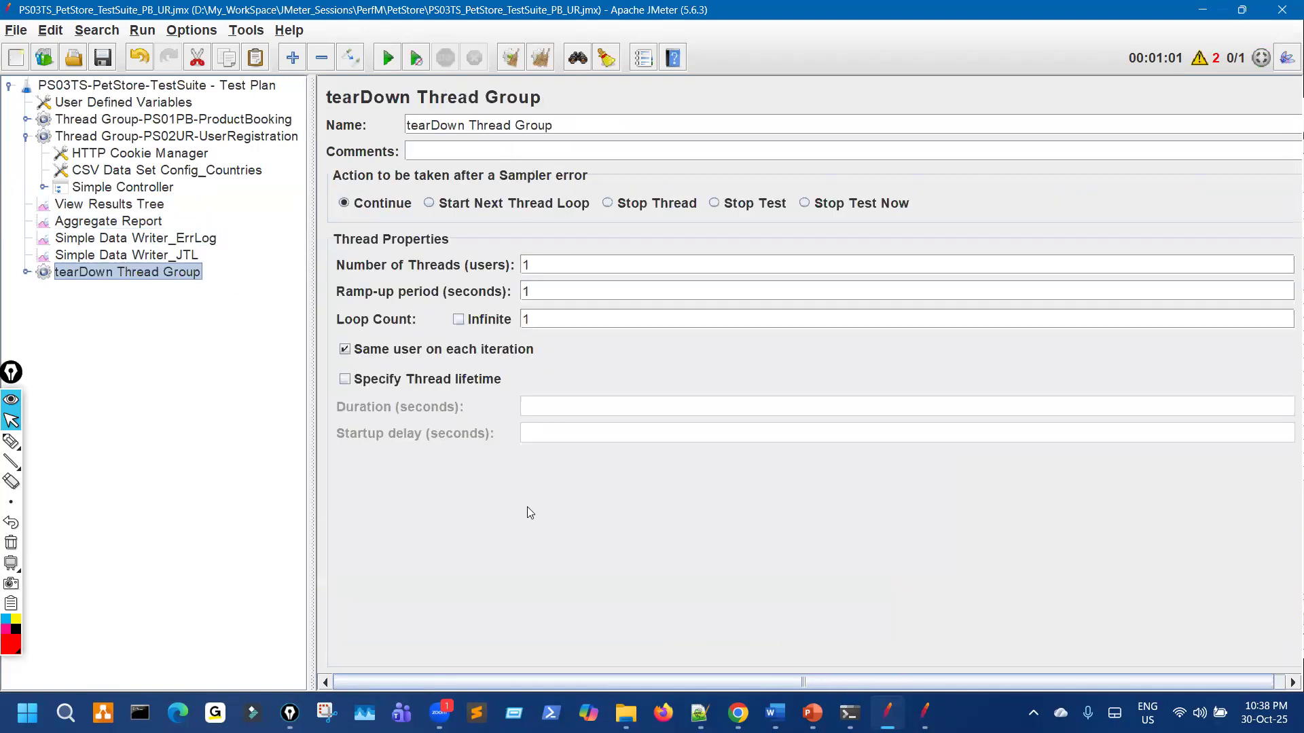
{"action": "left_click", "coordinate": [625, 712]}
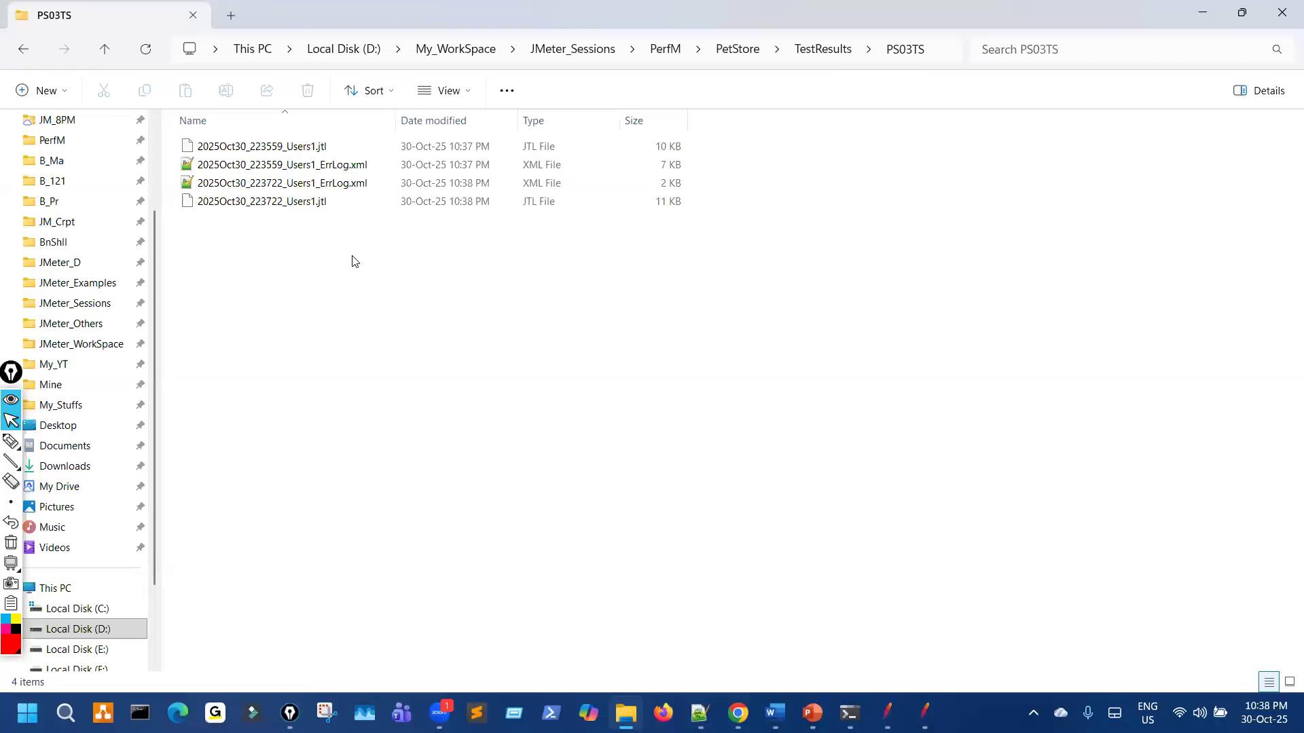
Step: Select 2025Oct30_223722_Users1_ErrLog.xml in PS03TS, then return to JMeter
{"action": "left_click", "coordinate": [333, 183]}
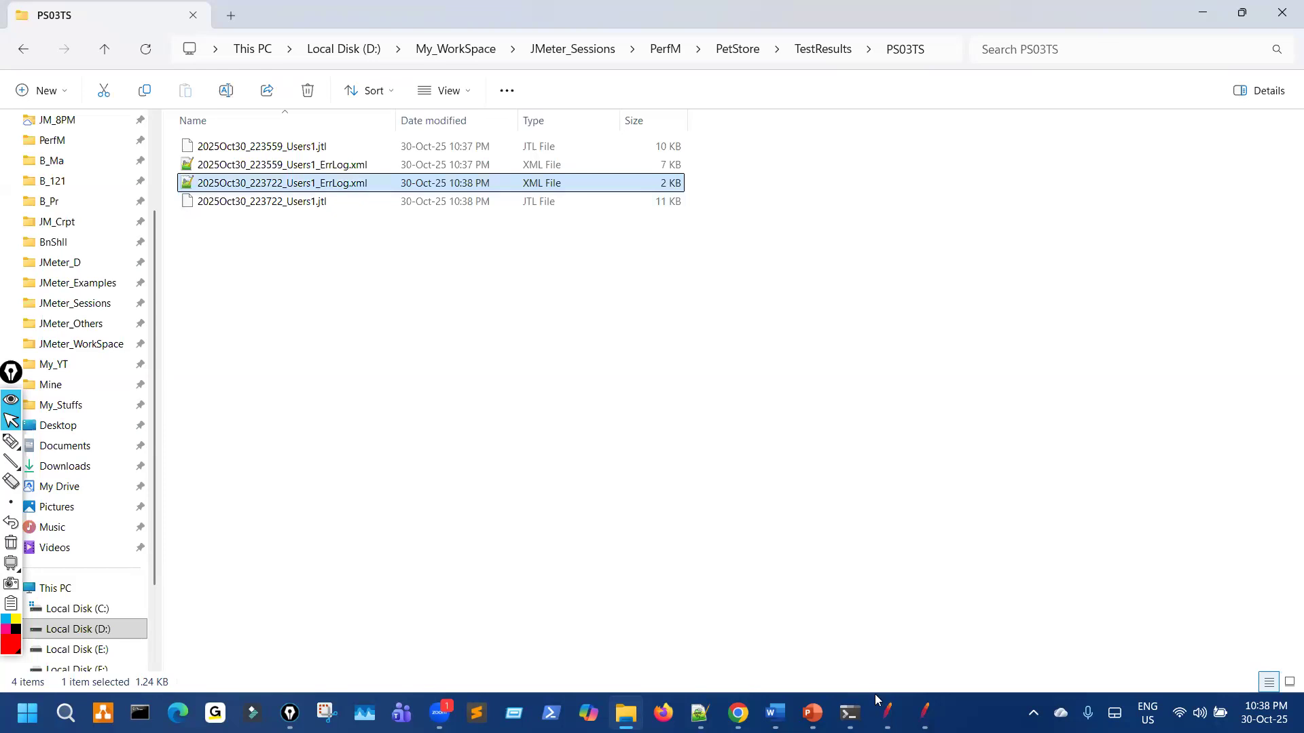
{"action": "key", "text": "alt+Tab"}
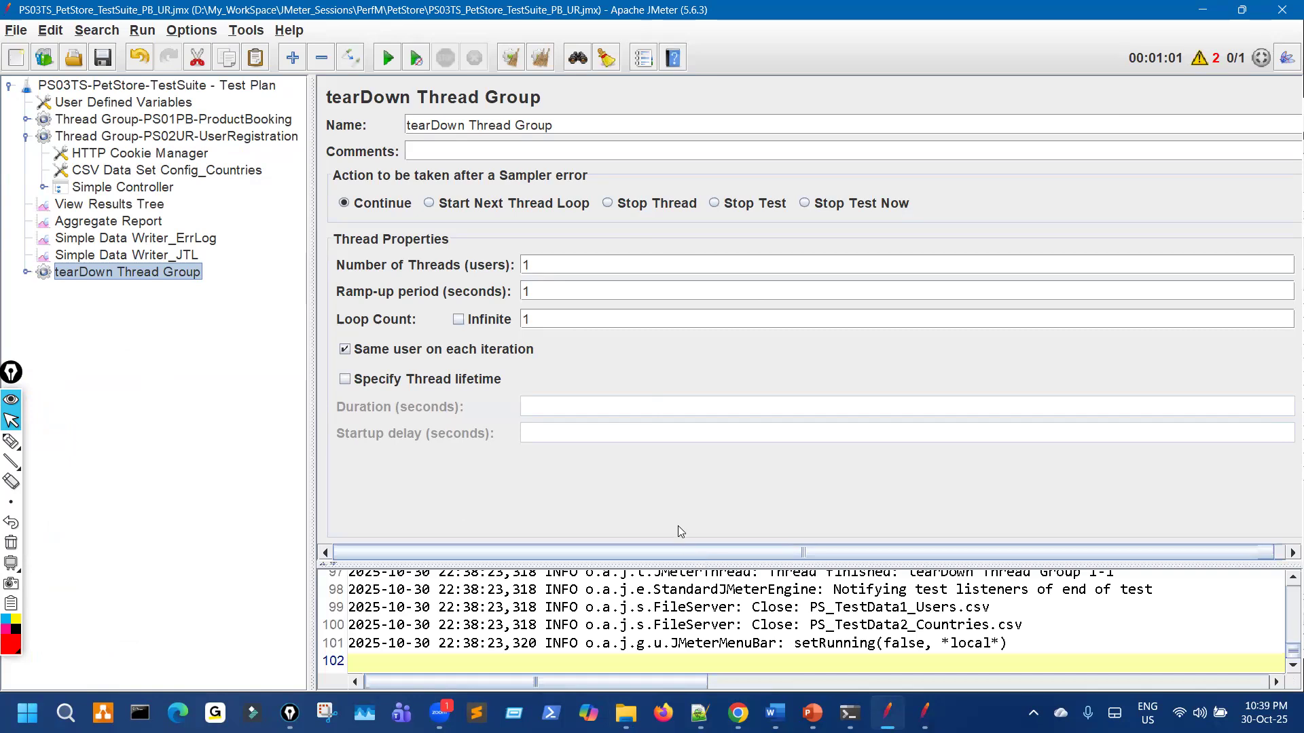
Step: Enlarge the log and scroll it to read the tearDown JSR223 Sampler's ScriptException at line 3
{"action": "left_click_drag", "start_coordinate": [678, 564], "coordinate": [676, 291]}
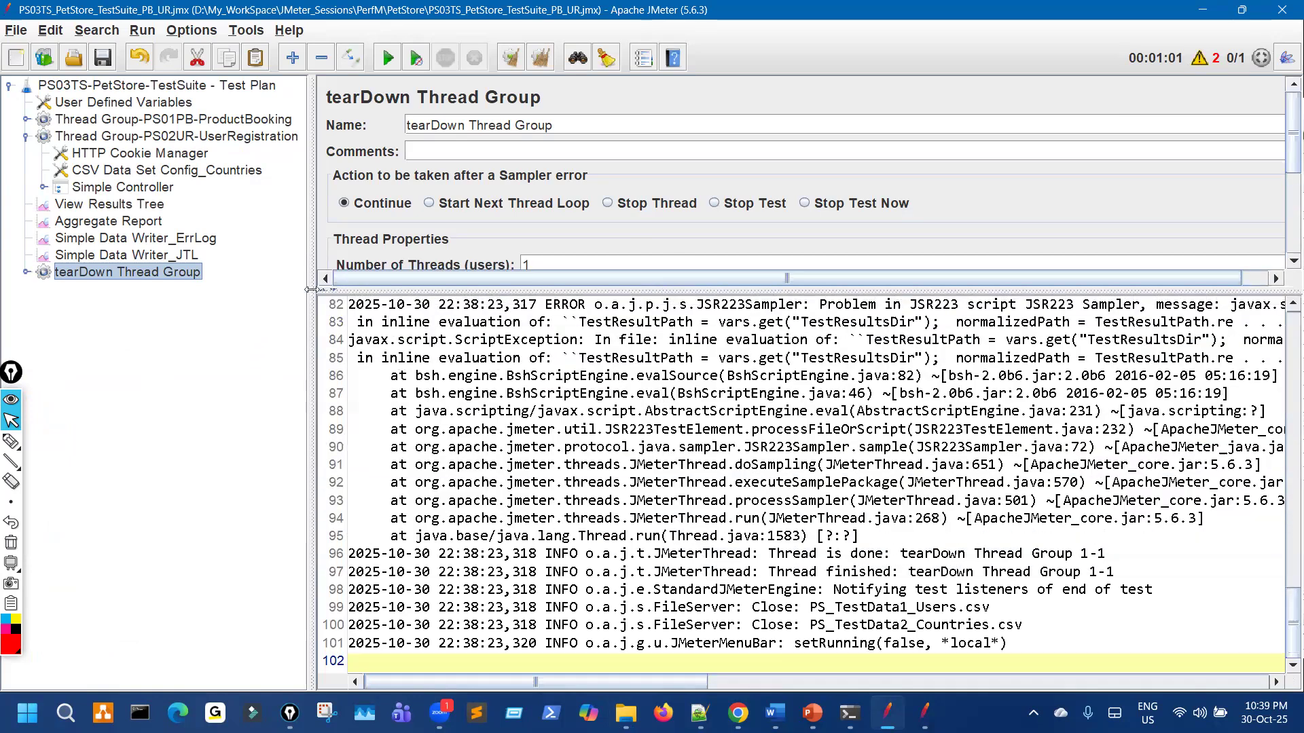
{"action": "left_click_drag", "start_coordinate": [313, 370], "coordinate": [92, 370]}
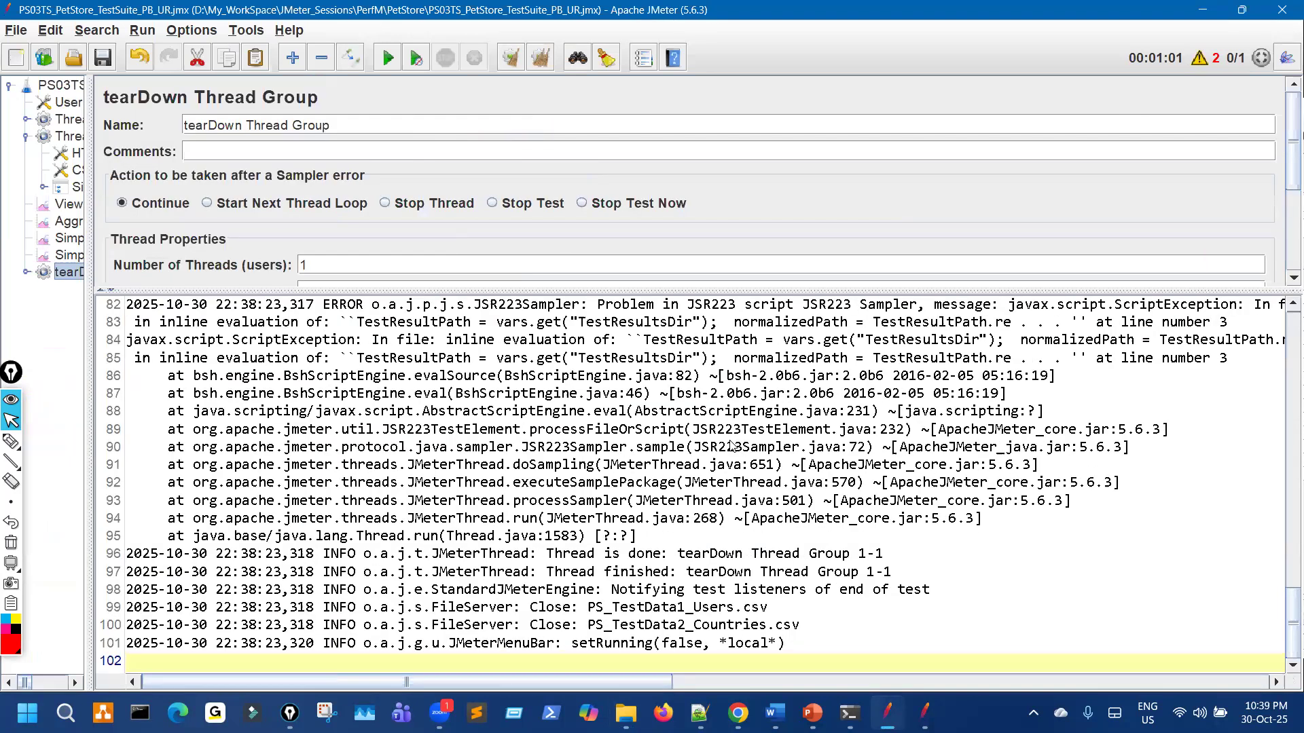
{"action": "scroll", "coordinate": [731, 446], "scroll_direction": "up", "scroll_amount": 3}
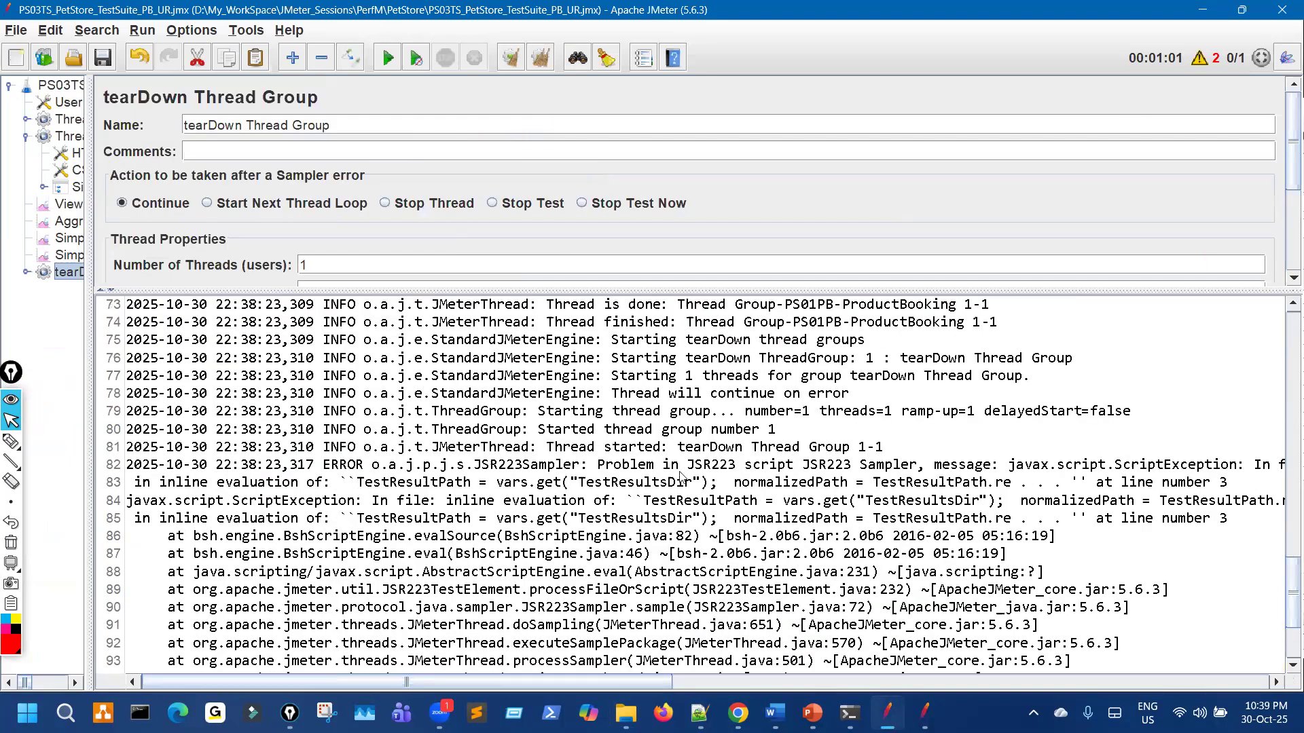
{"action": "left_click_drag", "start_coordinate": [643, 683], "coordinate": [1260, 670]}
{"action": "left_click_drag", "start_coordinate": [1153, 662], "coordinate": [786, 667]}
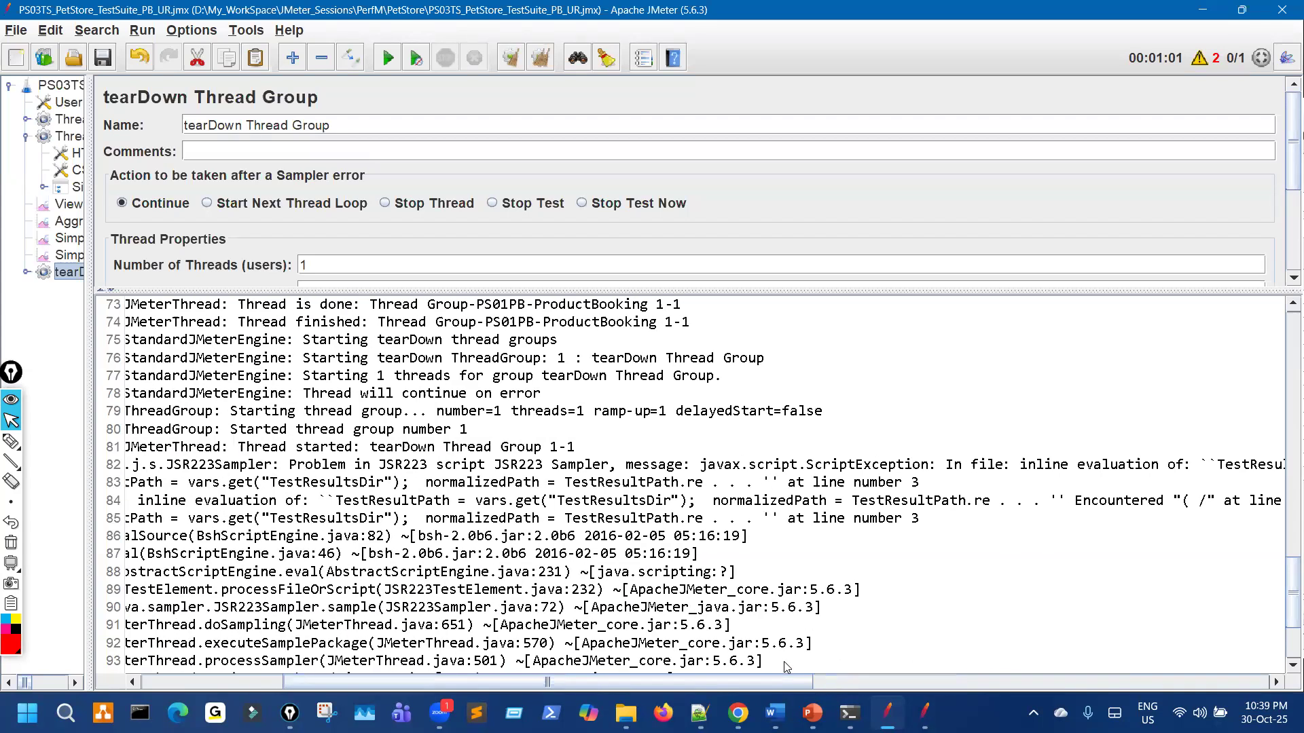
{"action": "left_click_drag", "start_coordinate": [785, 669], "coordinate": [505, 682]}
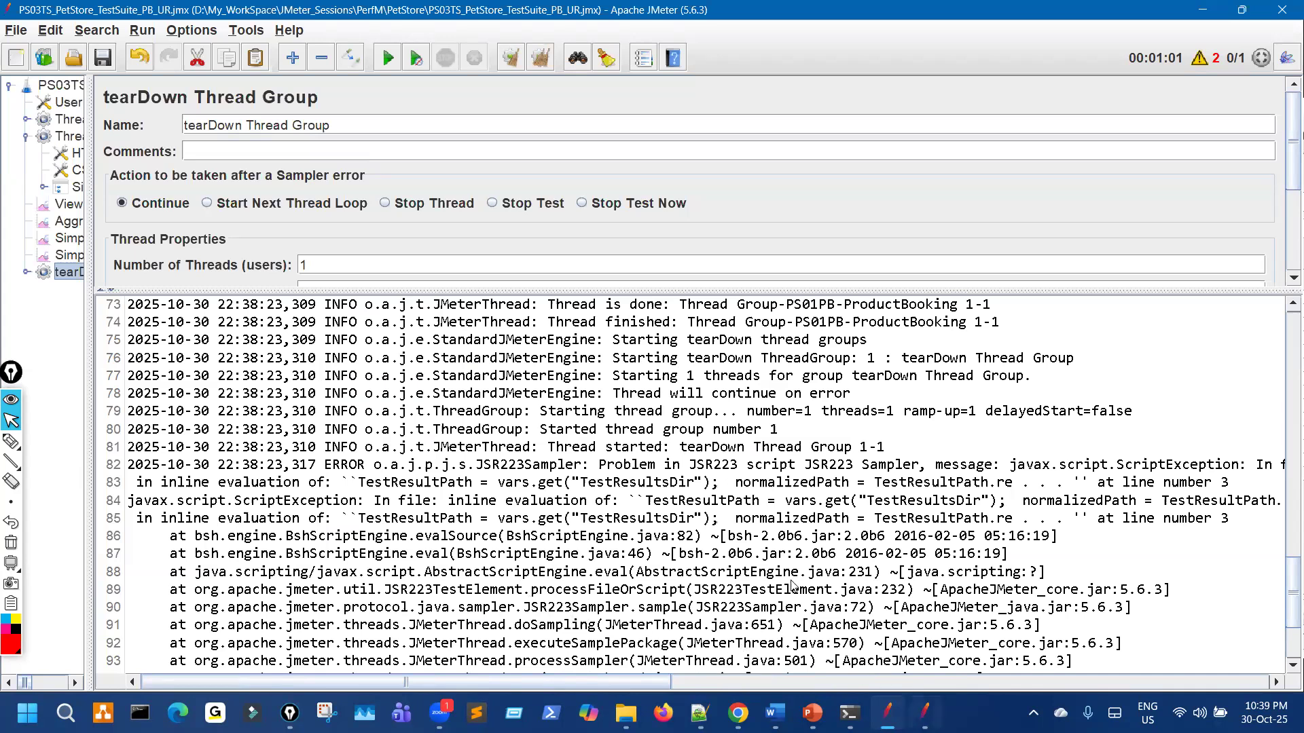
{"action": "left_click", "coordinate": [924, 713]}
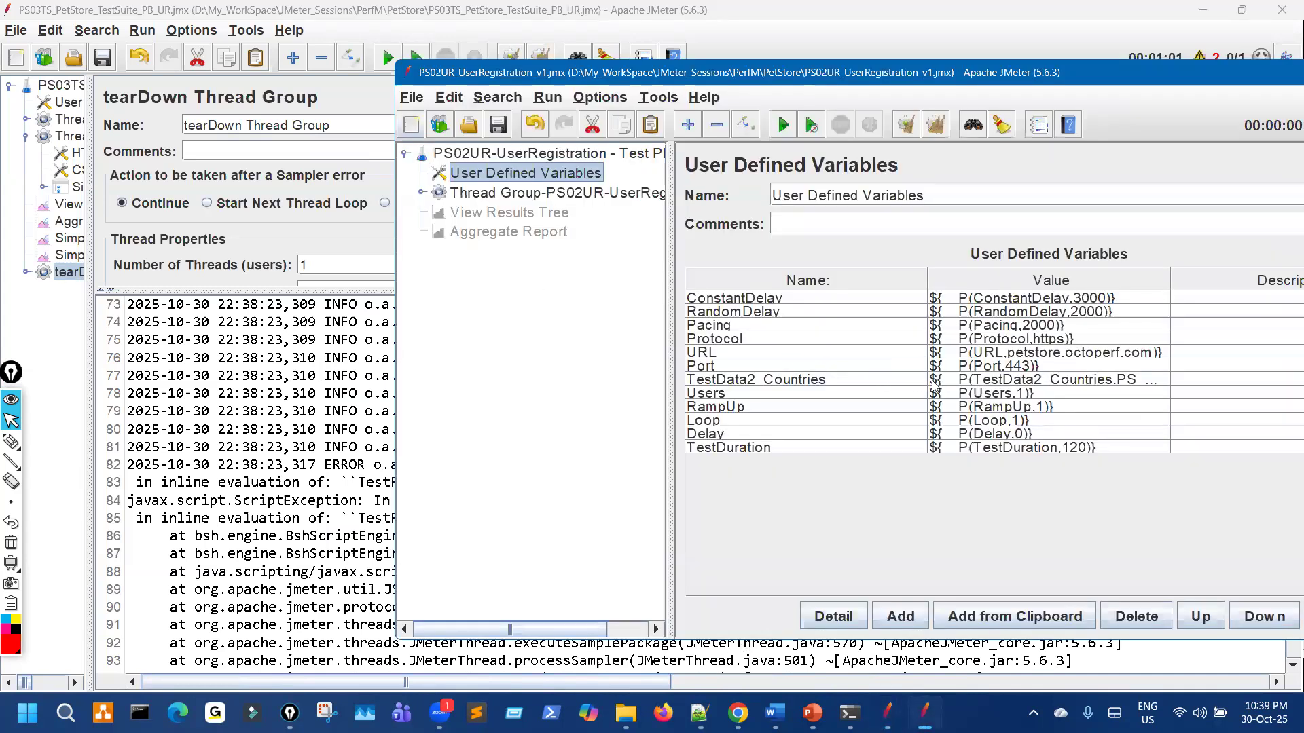
Step: Discard the current plan, open PS01PB_ProductBooking_v1.jmx and select its tearDown JSR223 Sampler
{"action": "key", "text": "ctrl+n"}
{"action": "left_click", "coordinate": [896, 376]}
{"action": "left_click", "coordinate": [476, 129]}
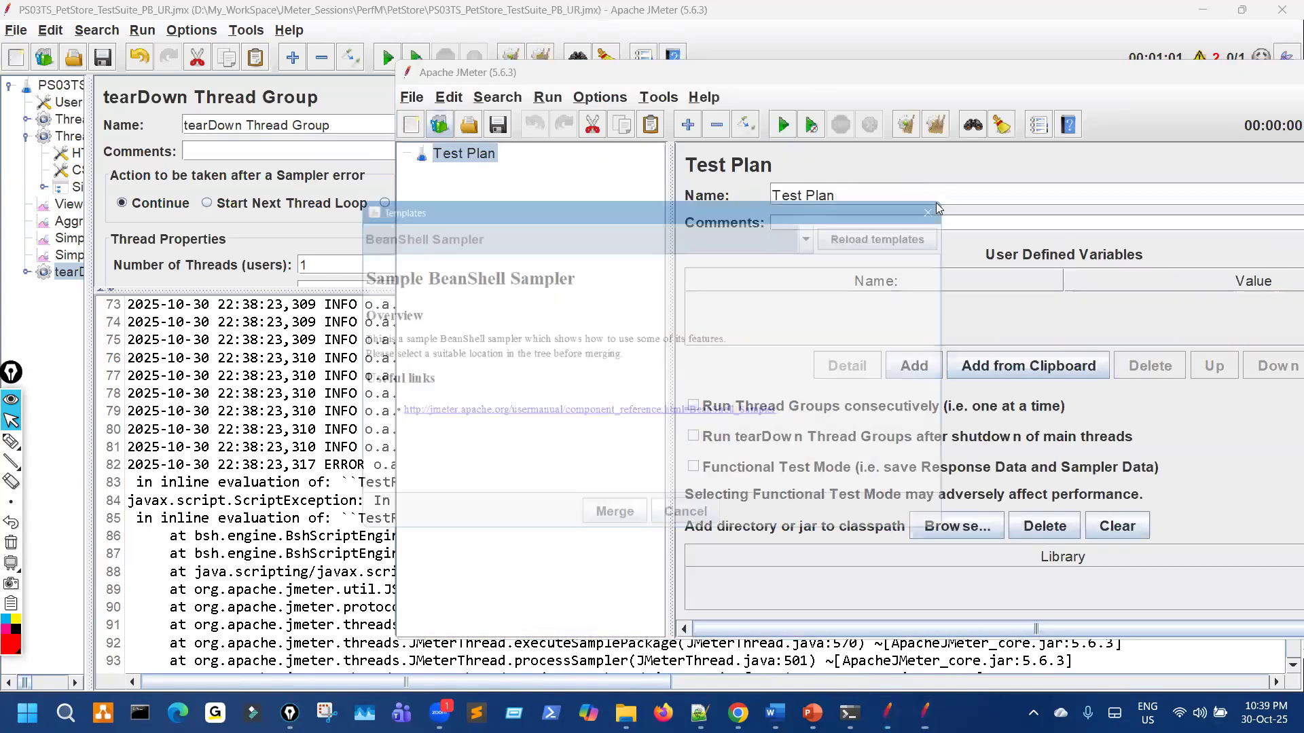
{"action": "key", "text": "Escape"}
{"action": "left_click", "coordinate": [471, 129]}
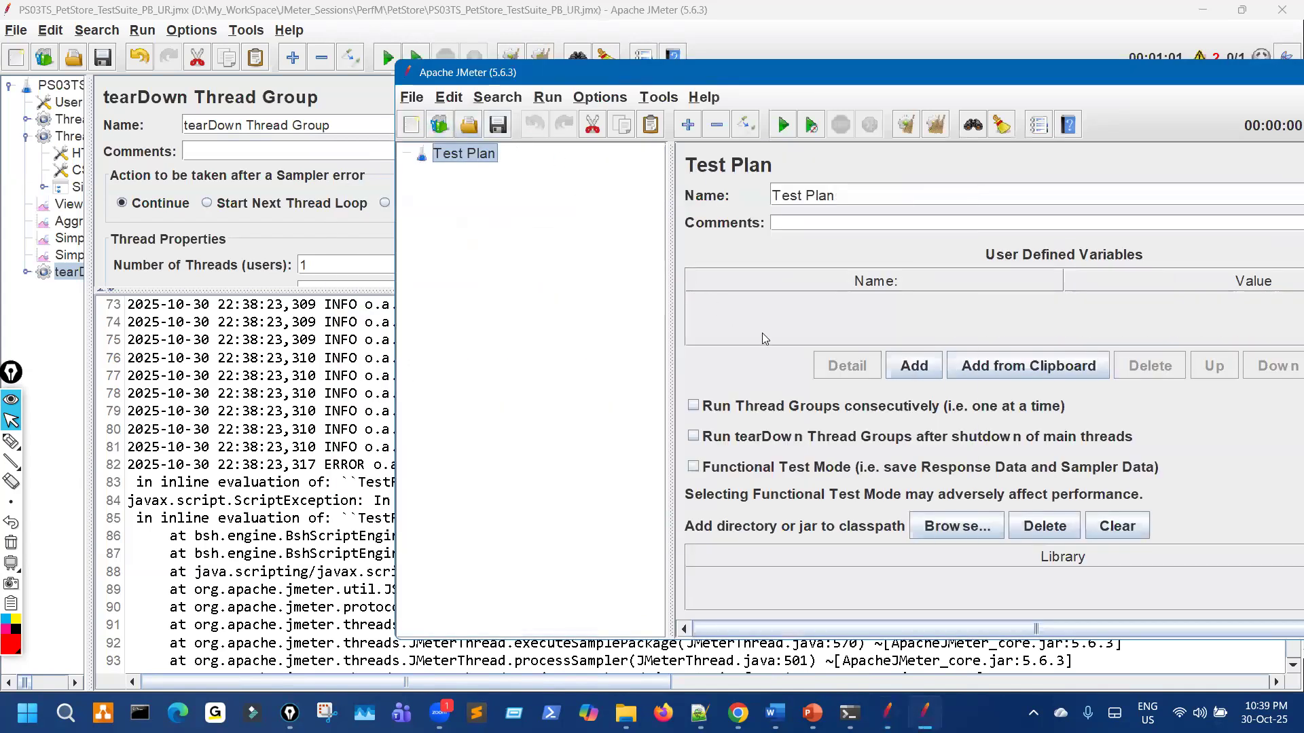
{"action": "left_click", "coordinate": [762, 332]}
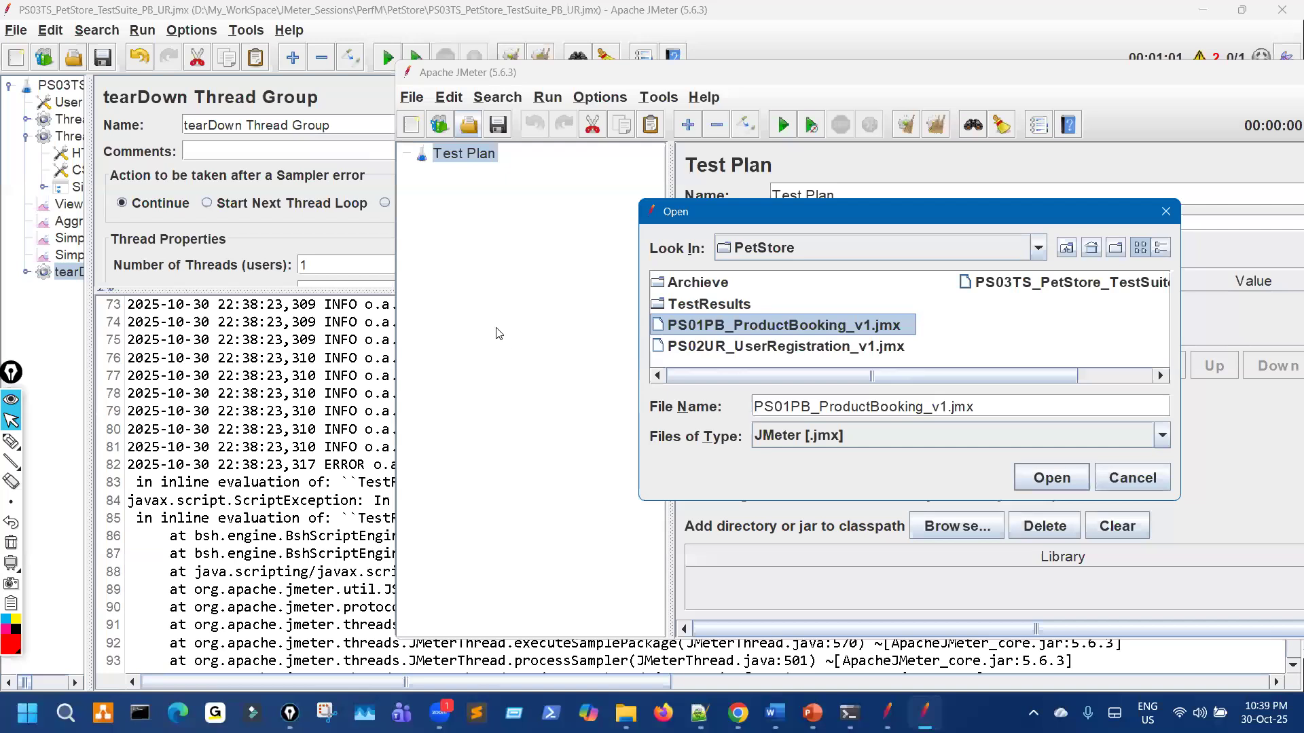
{"action": "key", "text": "Return"}
{"action": "left_click", "coordinate": [554, 312]}
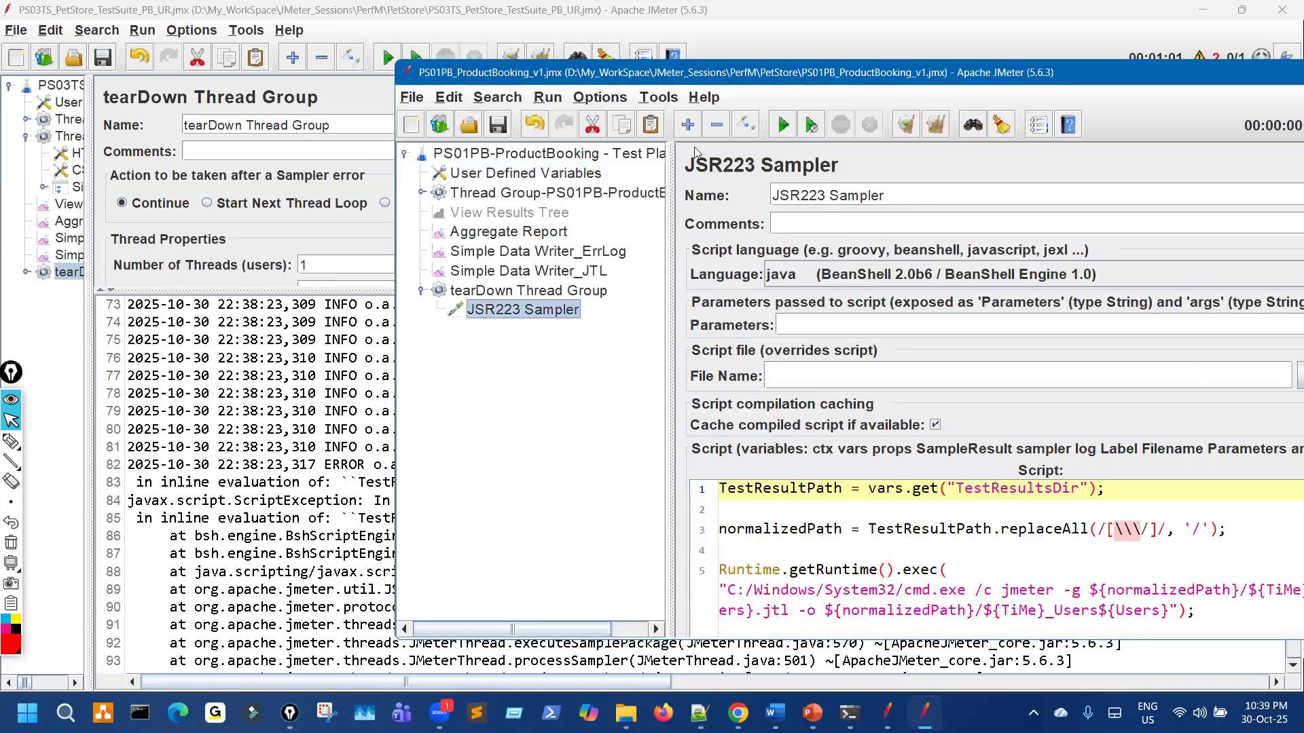
Step: Run the ProductBooking plan, restart it once, maximize the window, then go up to TestResults
{"action": "left_click_drag", "start_coordinate": [778, 72], "coordinate": [549, 57]}
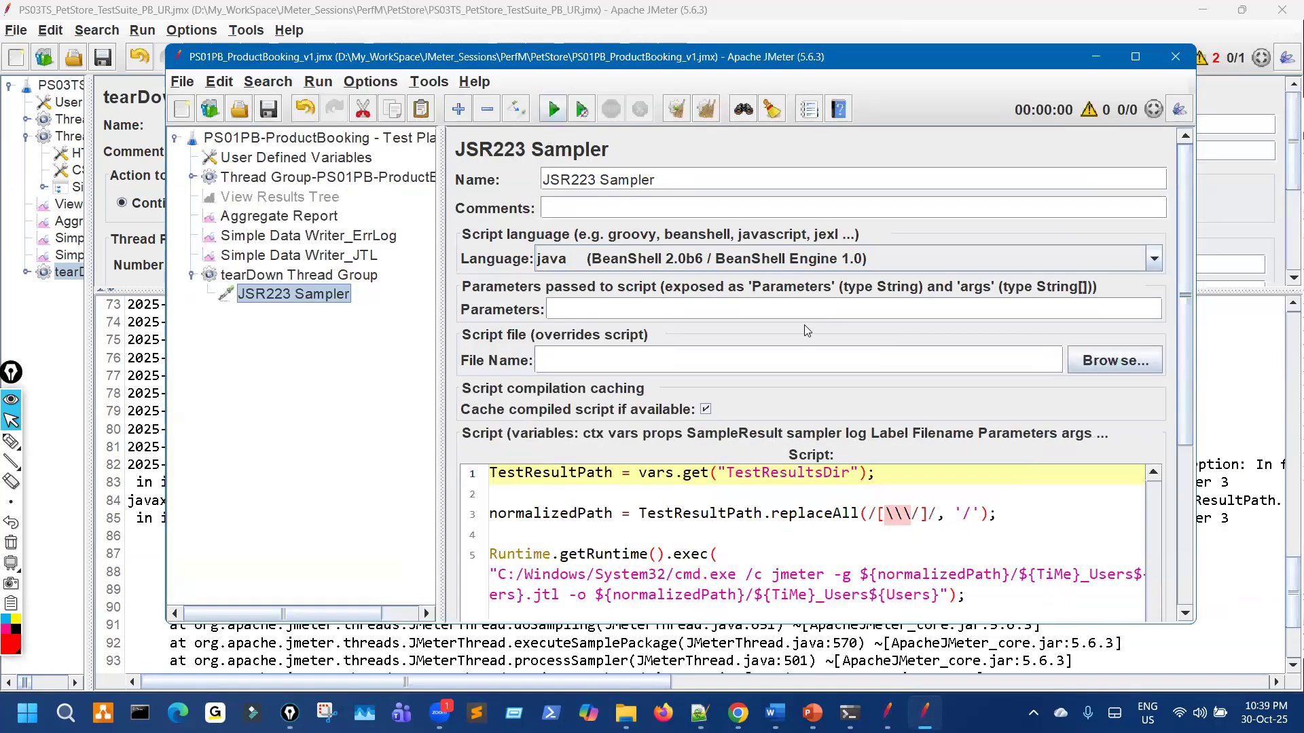
{"action": "left_click", "coordinate": [612, 107]}
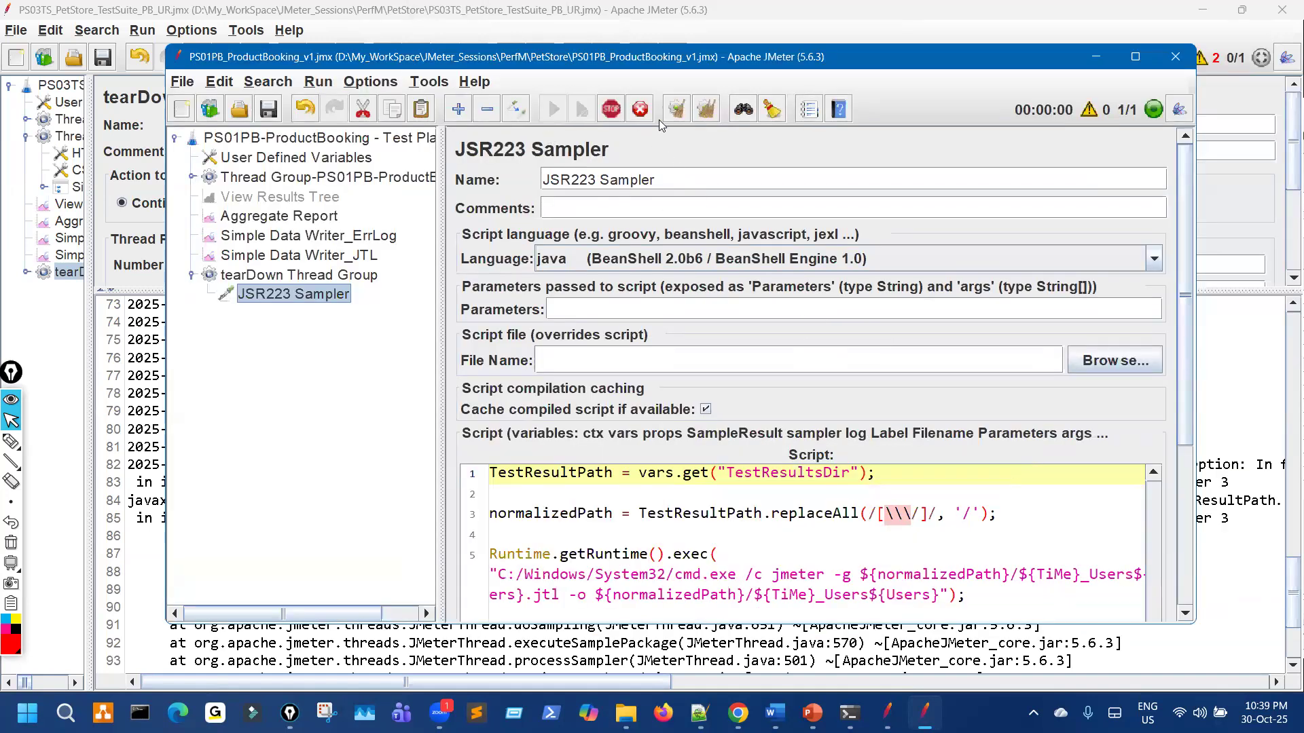
{"action": "key", "text": "ctrl+r"}
{"action": "left_click", "coordinate": [612, 115]}
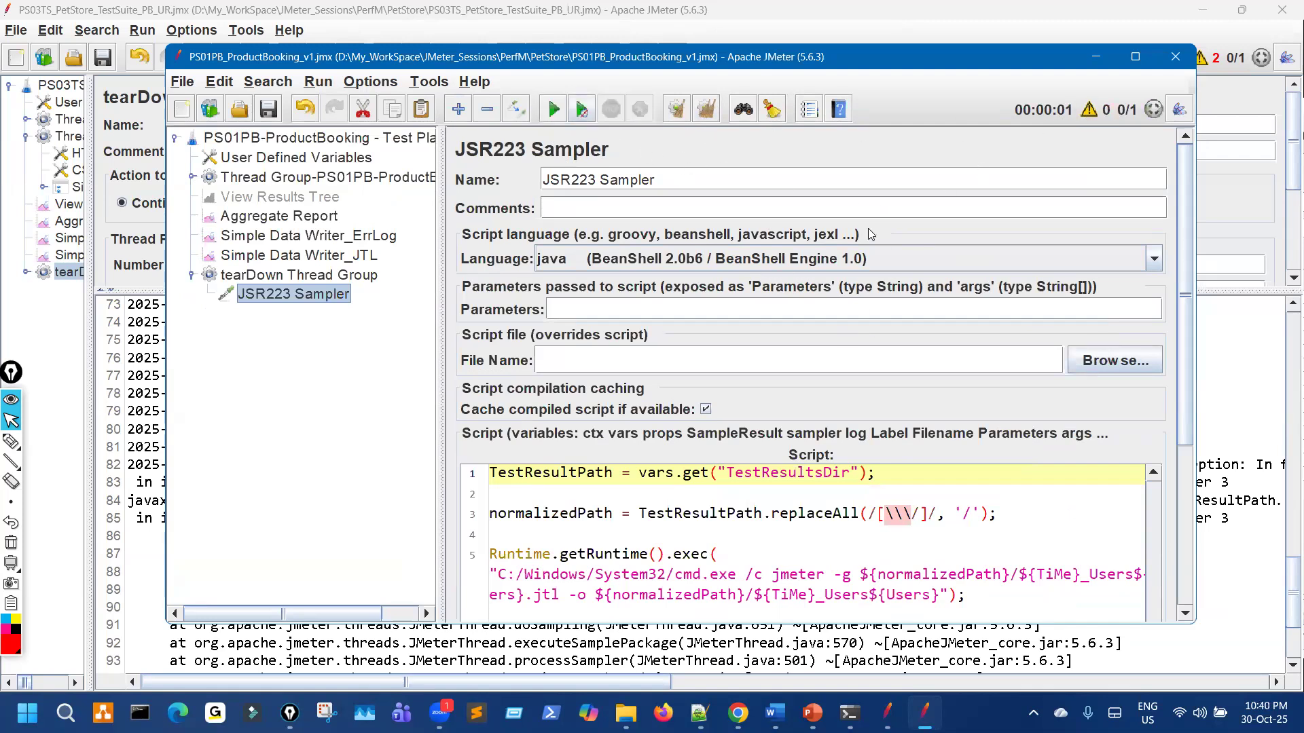
{"action": "key", "text": "ctrl+r"}
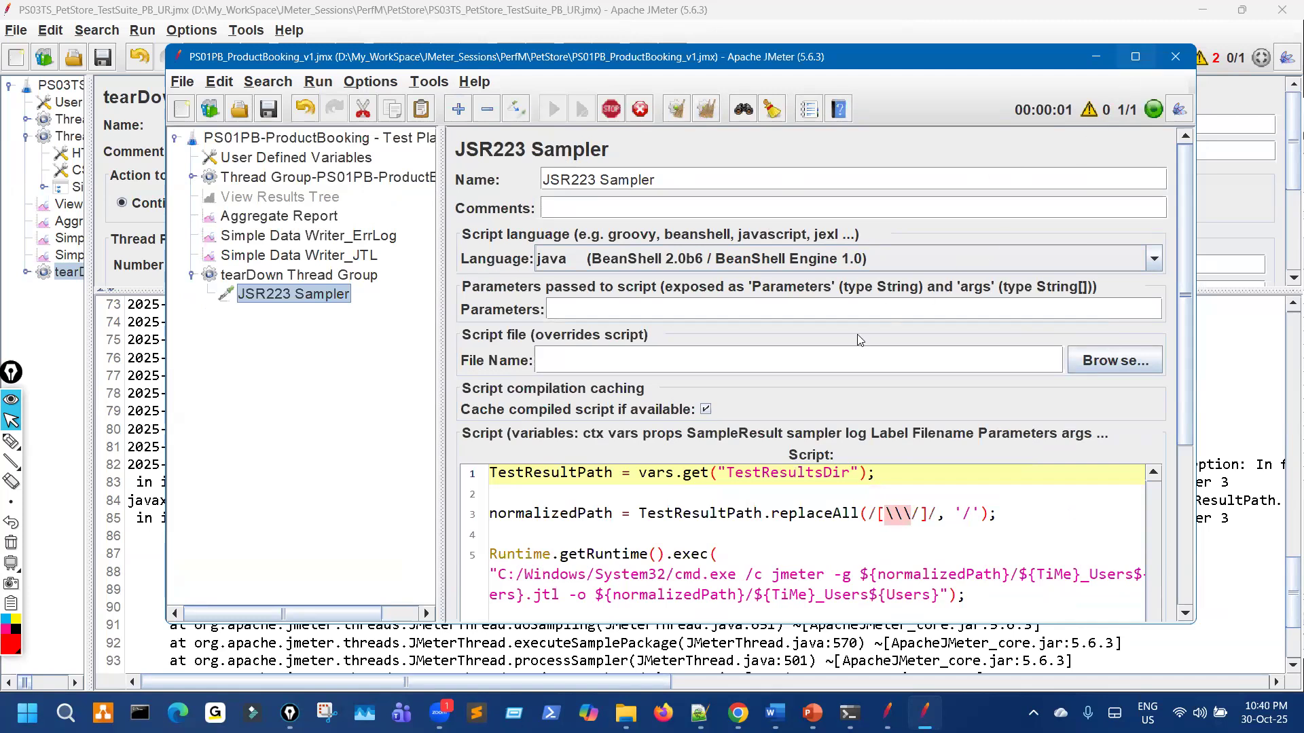
{"action": "left_click", "coordinate": [1134, 56]}
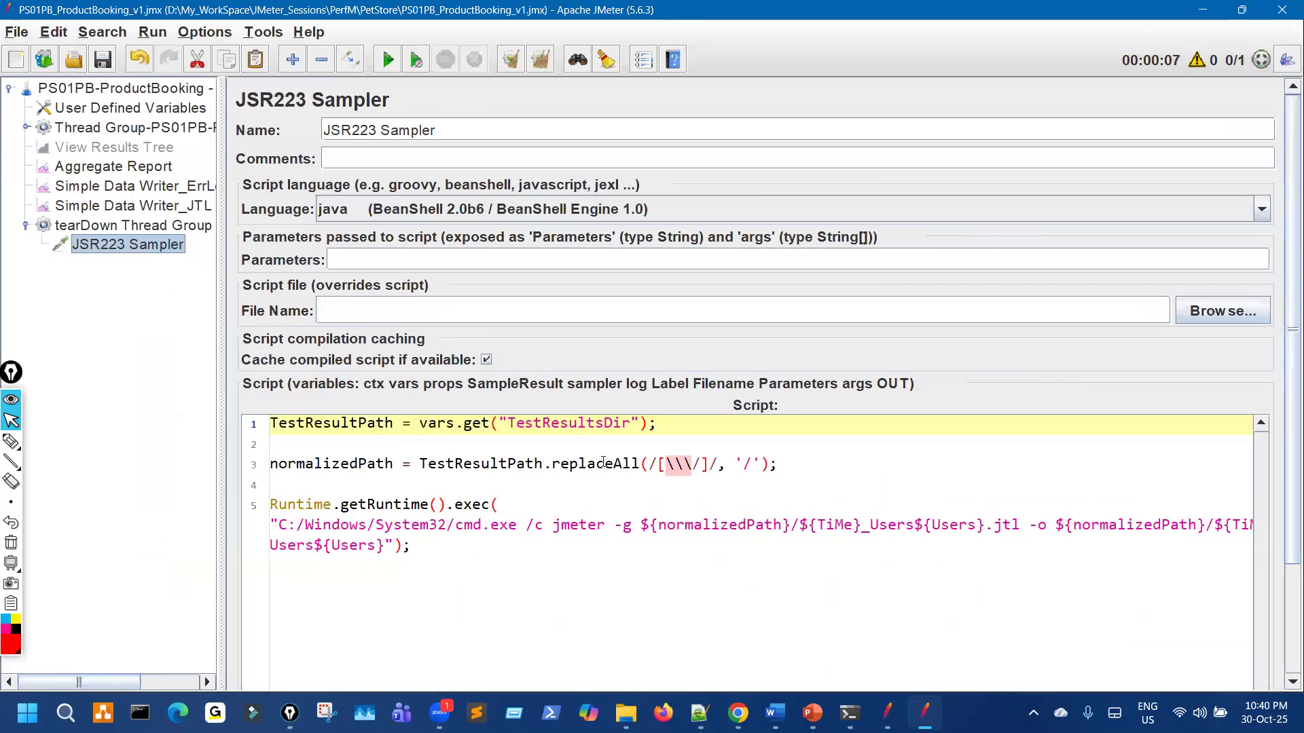
{"action": "left_click", "coordinate": [626, 713]}
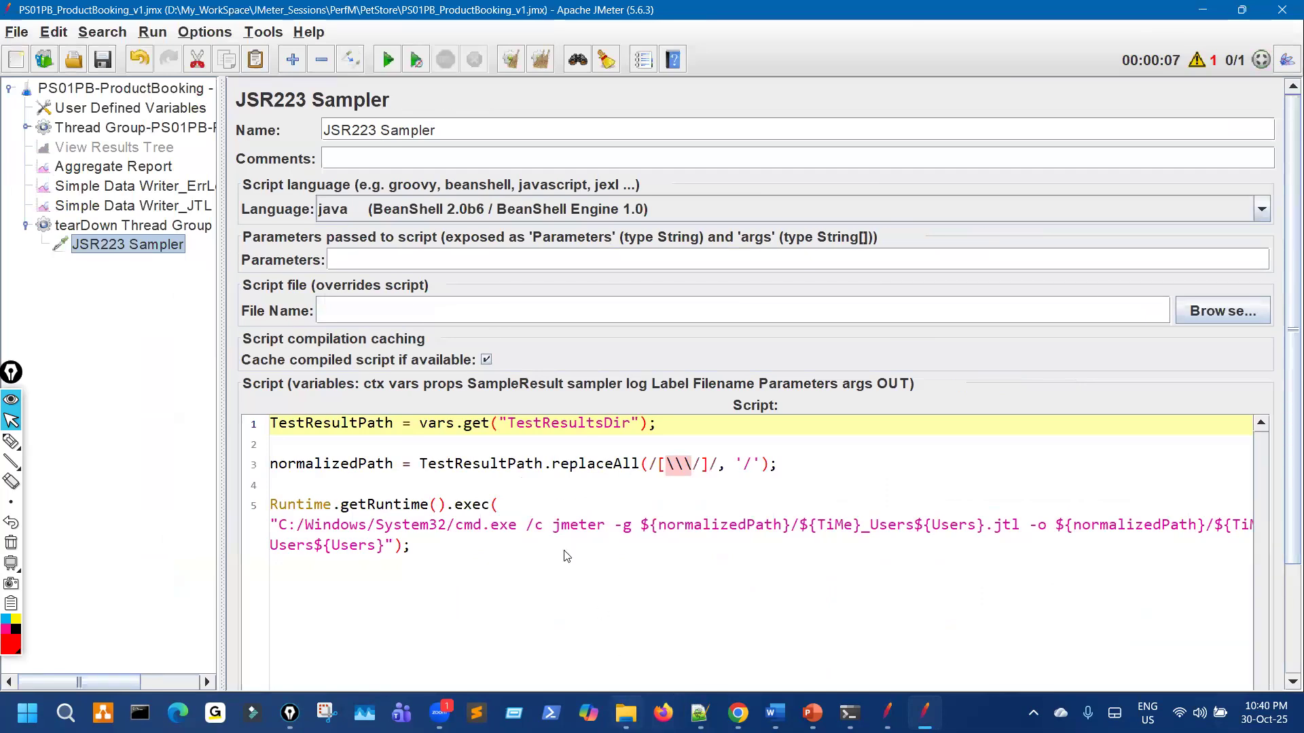
{"action": "left_click", "coordinate": [24, 50]}
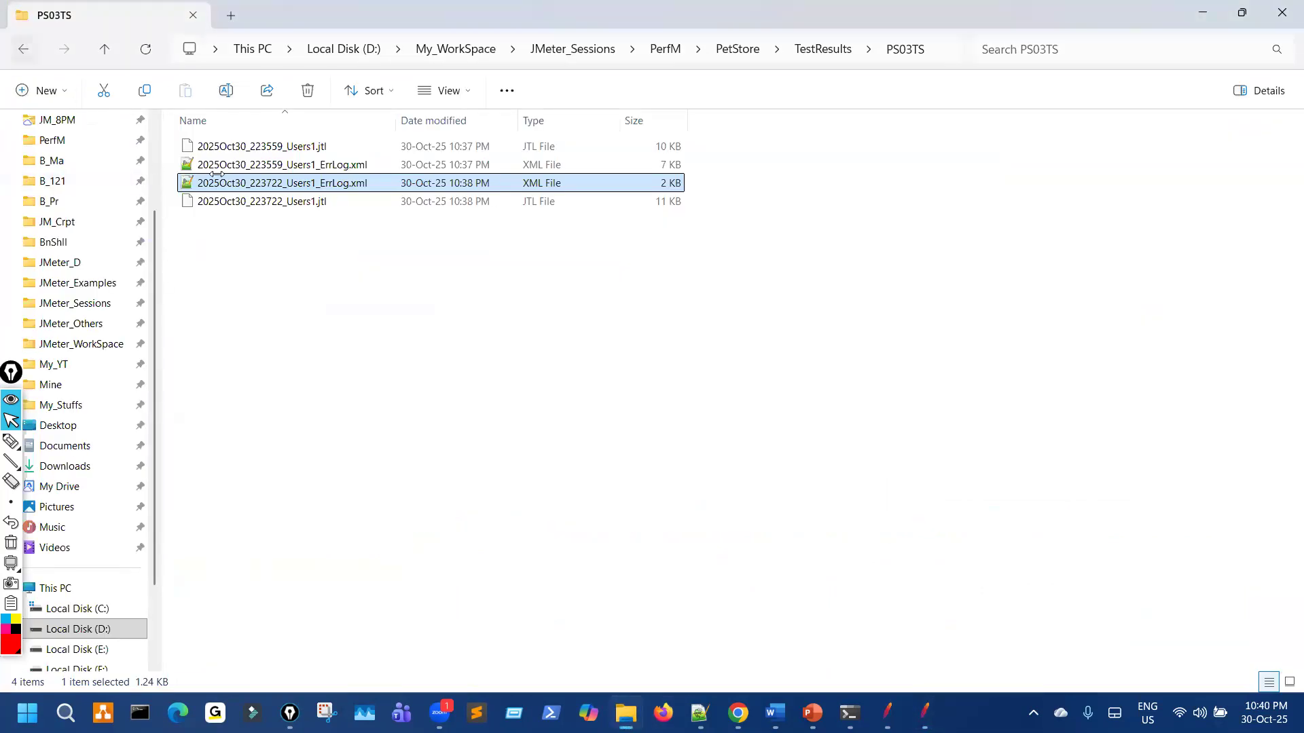
Step: Open the PS01PB results folder, then switch back to the ProductBooking plan
{"action": "double_click", "coordinate": [233, 147]}
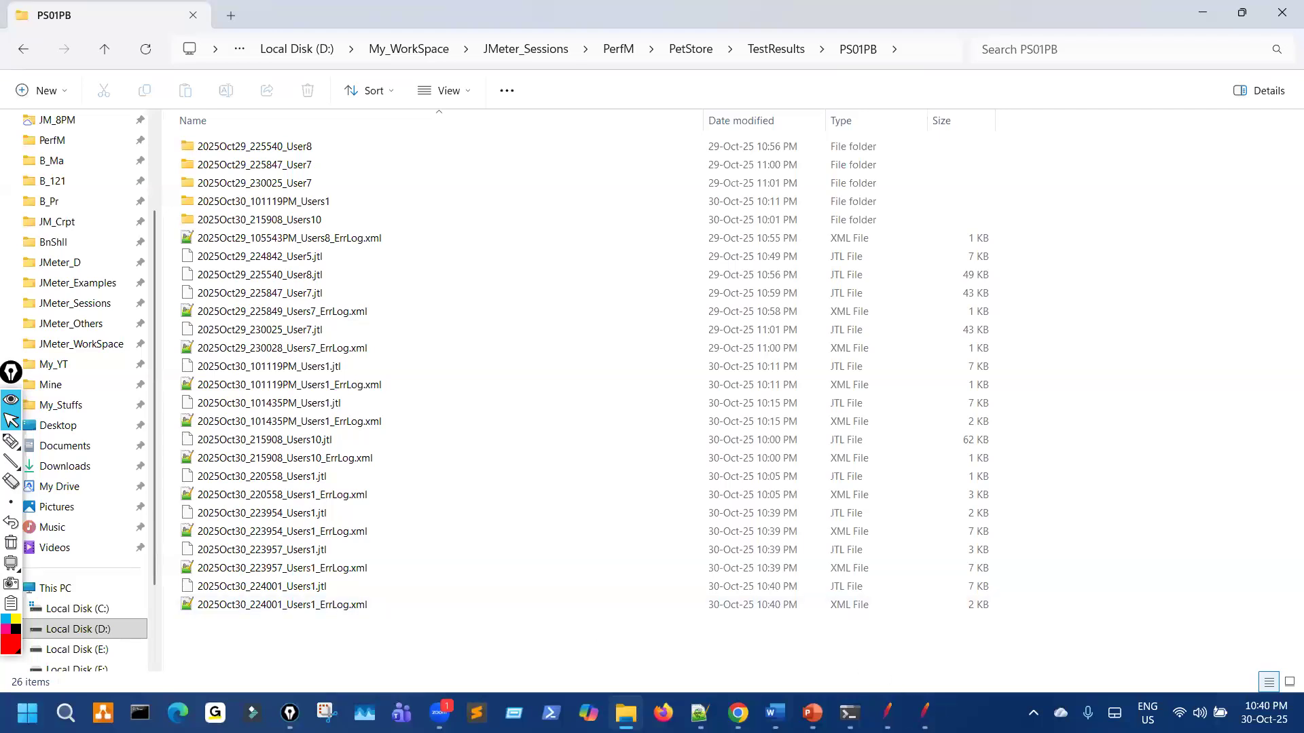
{"action": "left_click", "coordinate": [925, 713]}
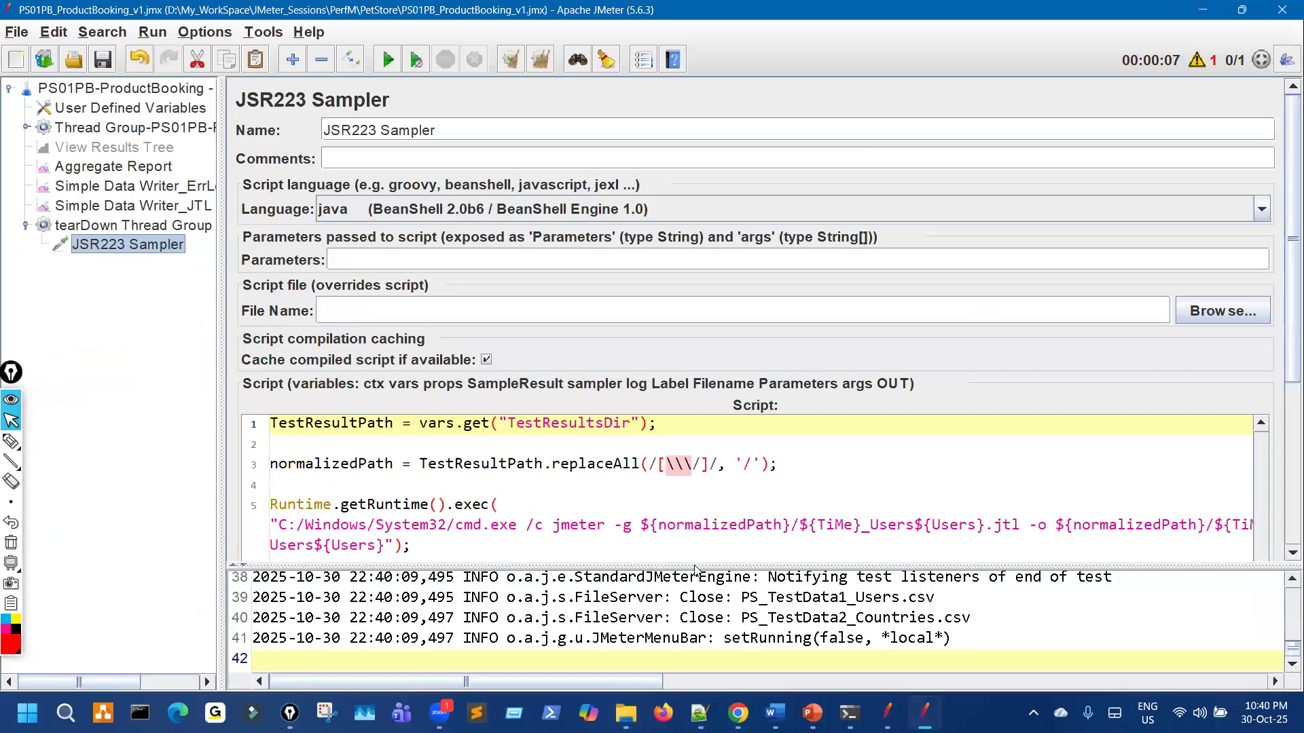
Step: Enlarge the log to find the JSR223 error, then mark the normalizedPath line 3
{"action": "left_click_drag", "start_coordinate": [634, 223], "coordinate": [635, 228]}
{"action": "scroll", "coordinate": [643, 404], "scroll_direction": "up", "scroll_amount": 3}
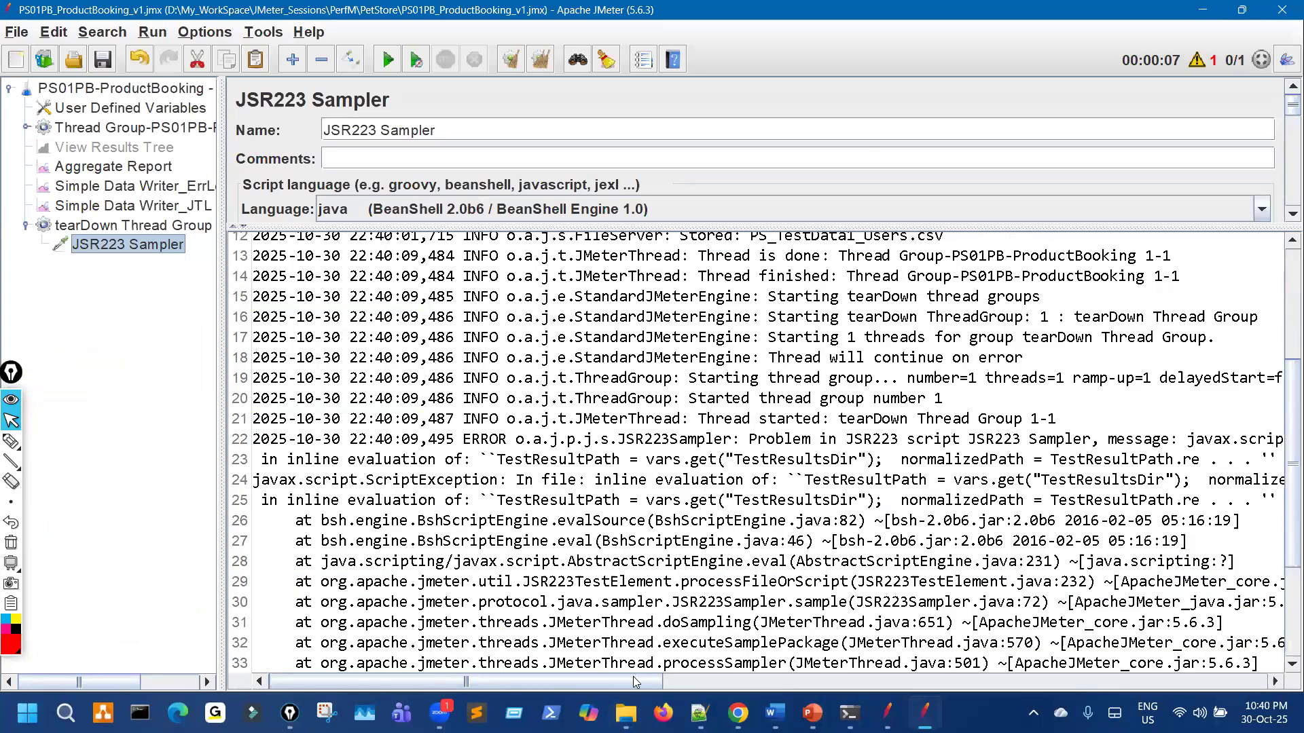
{"action": "left_click_drag", "start_coordinate": [645, 681], "coordinate": [398, 288]}
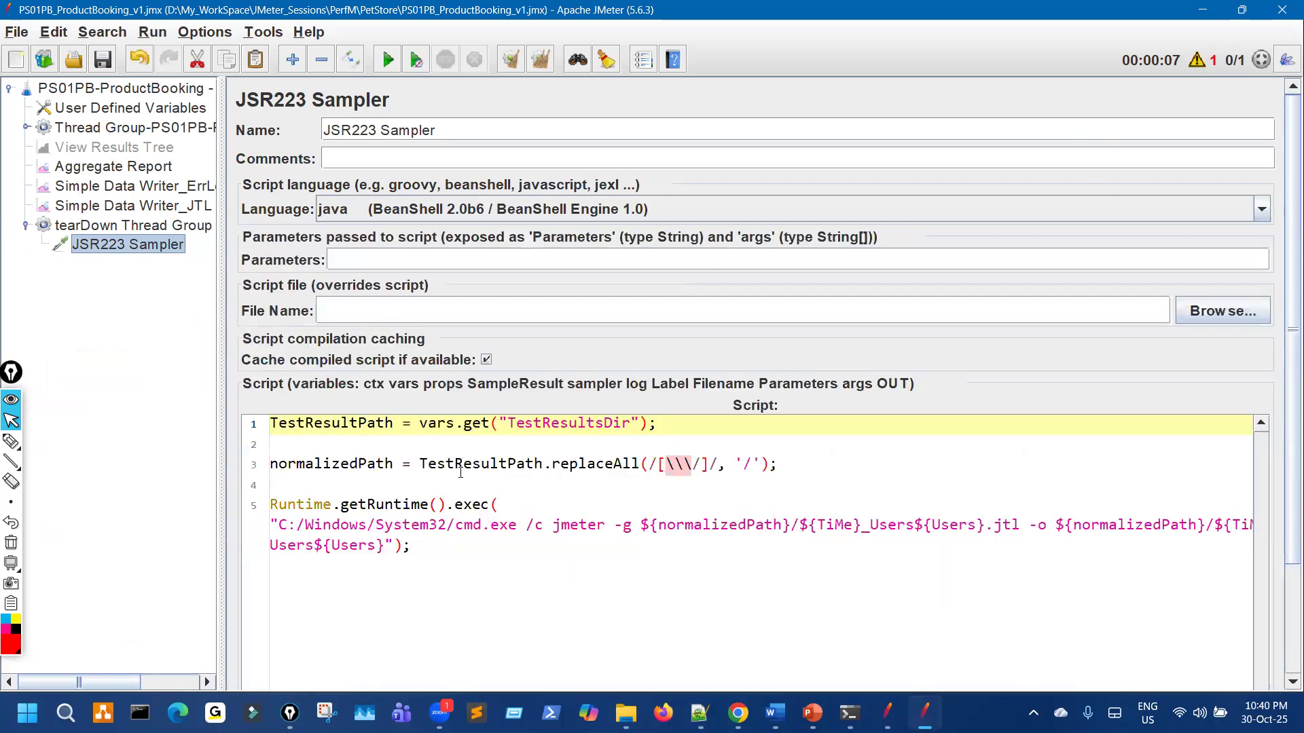
{"action": "left_click_drag", "start_coordinate": [279, 468], "coordinate": [463, 472]}
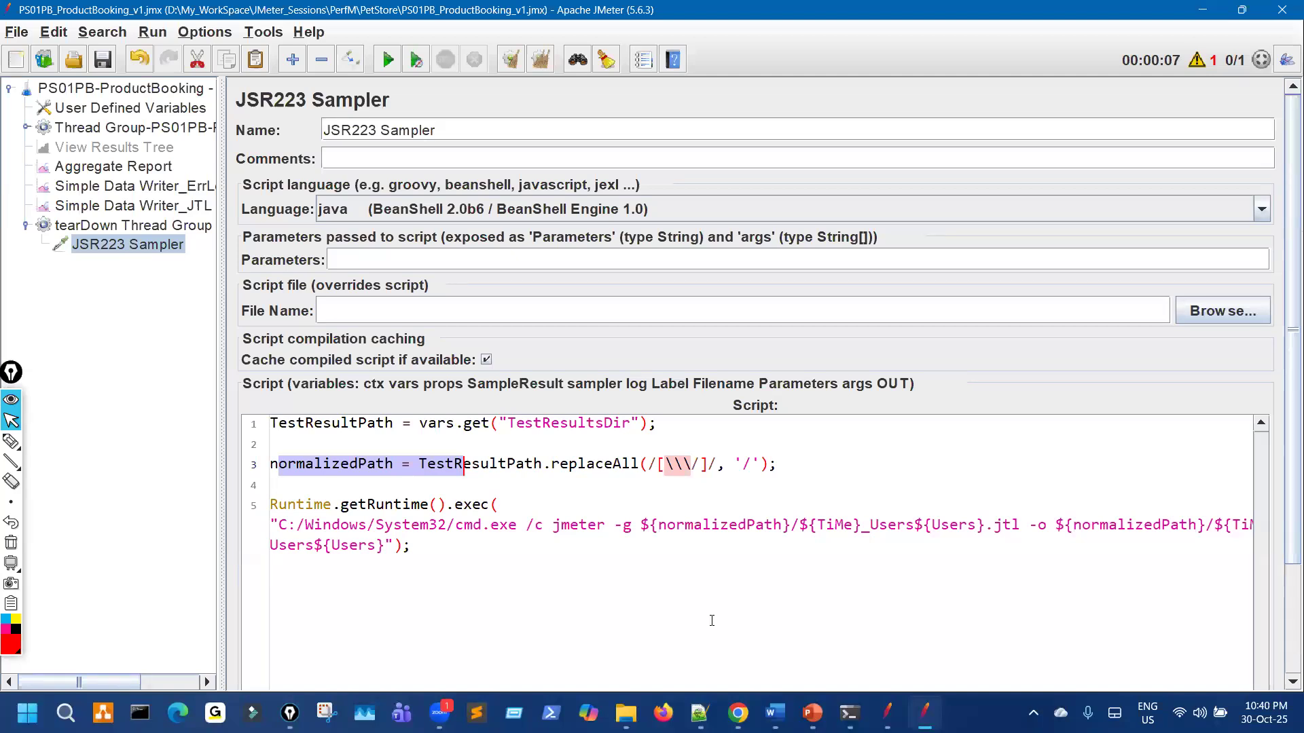
Step: Set the script language to groovy, clear the previous results, and examine line 3's regex
{"action": "left_click", "coordinate": [539, 214]}
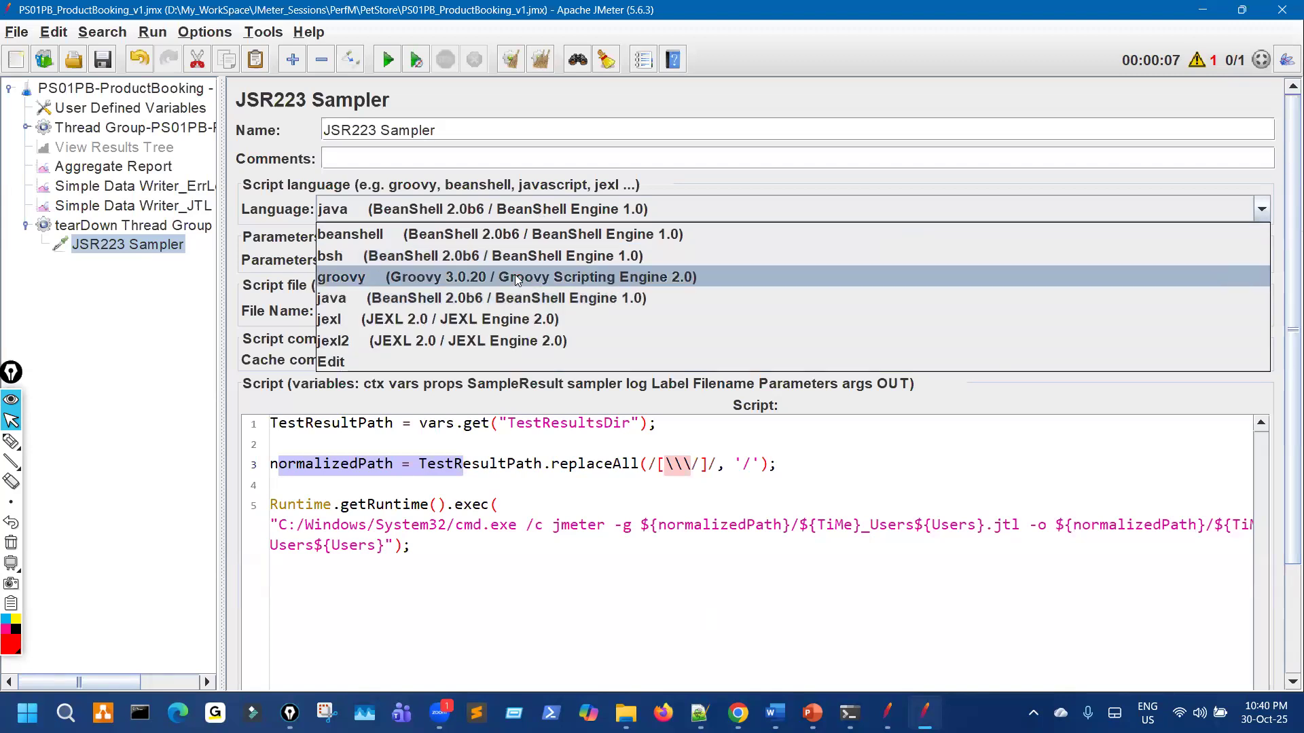
{"action": "left_click", "coordinate": [434, 277]}
{"action": "left_click", "coordinate": [543, 62]}
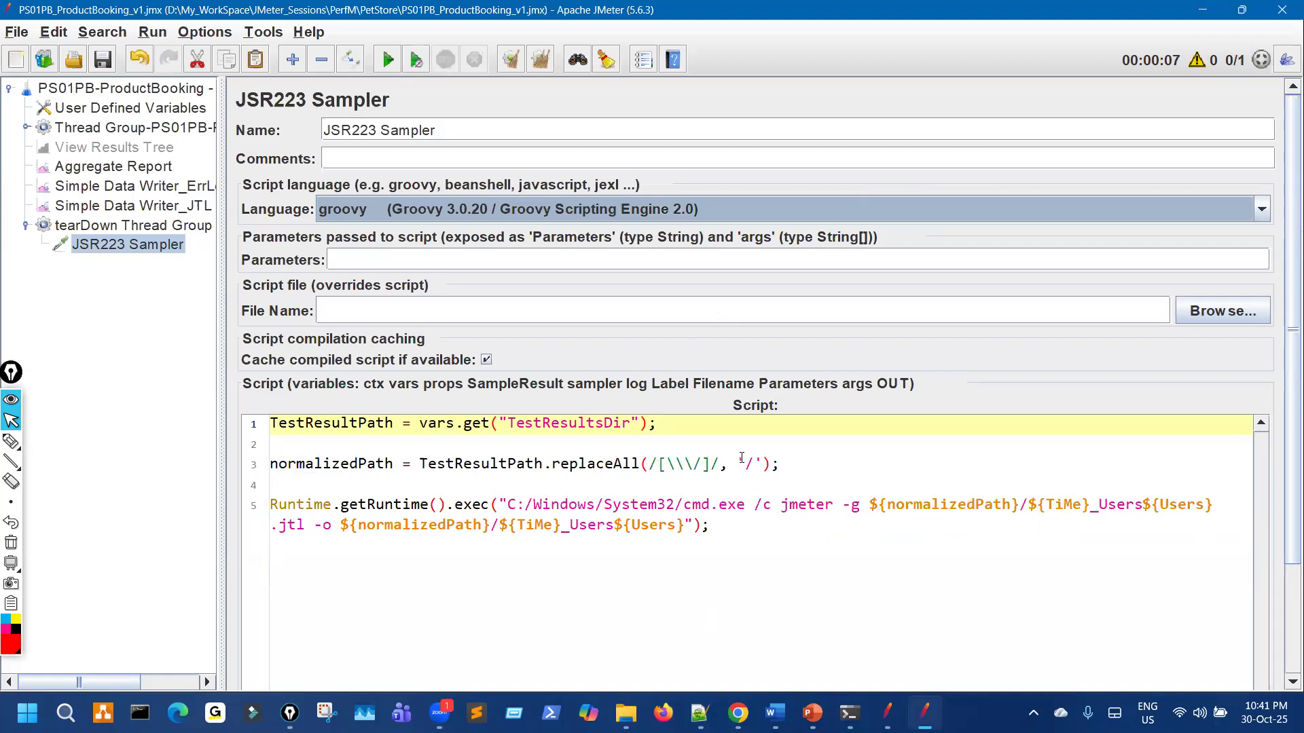
{"action": "left_click_drag", "start_coordinate": [741, 463], "coordinate": [657, 463]}
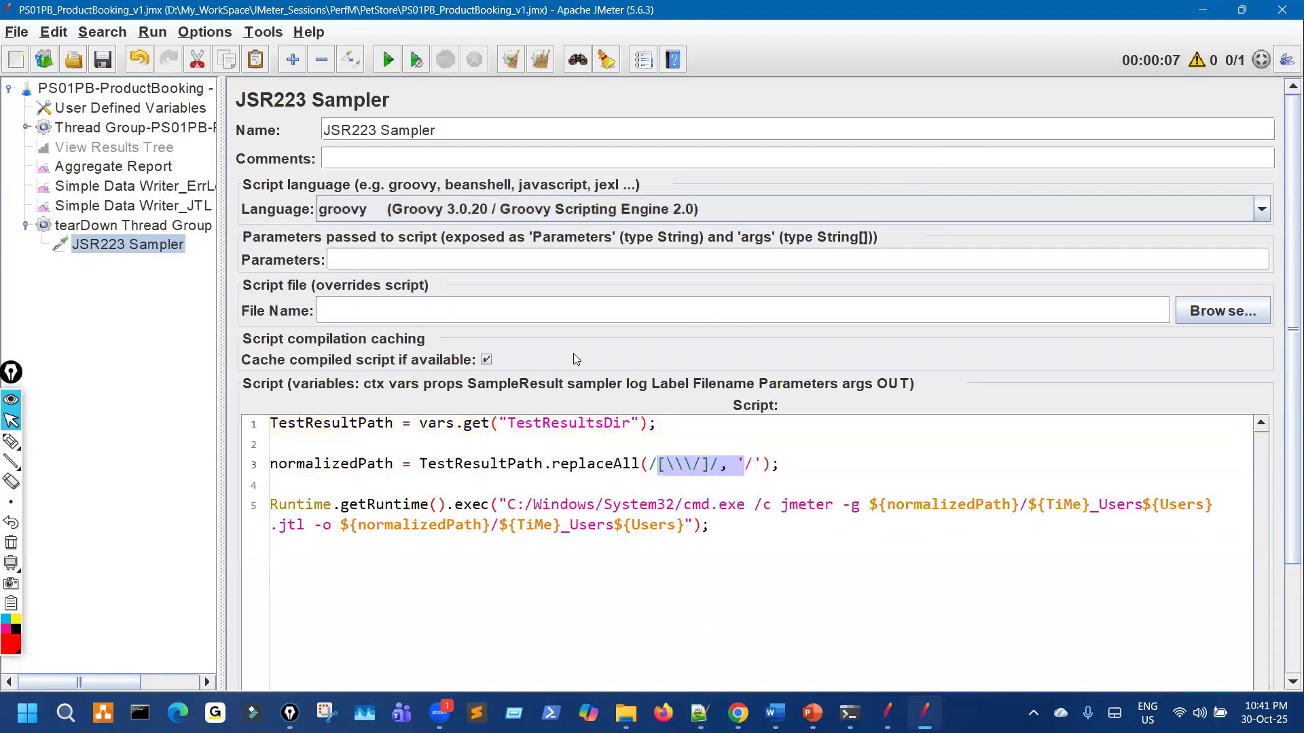
{"action": "left_click_drag", "start_coordinate": [801, 467], "coordinate": [613, 463]}
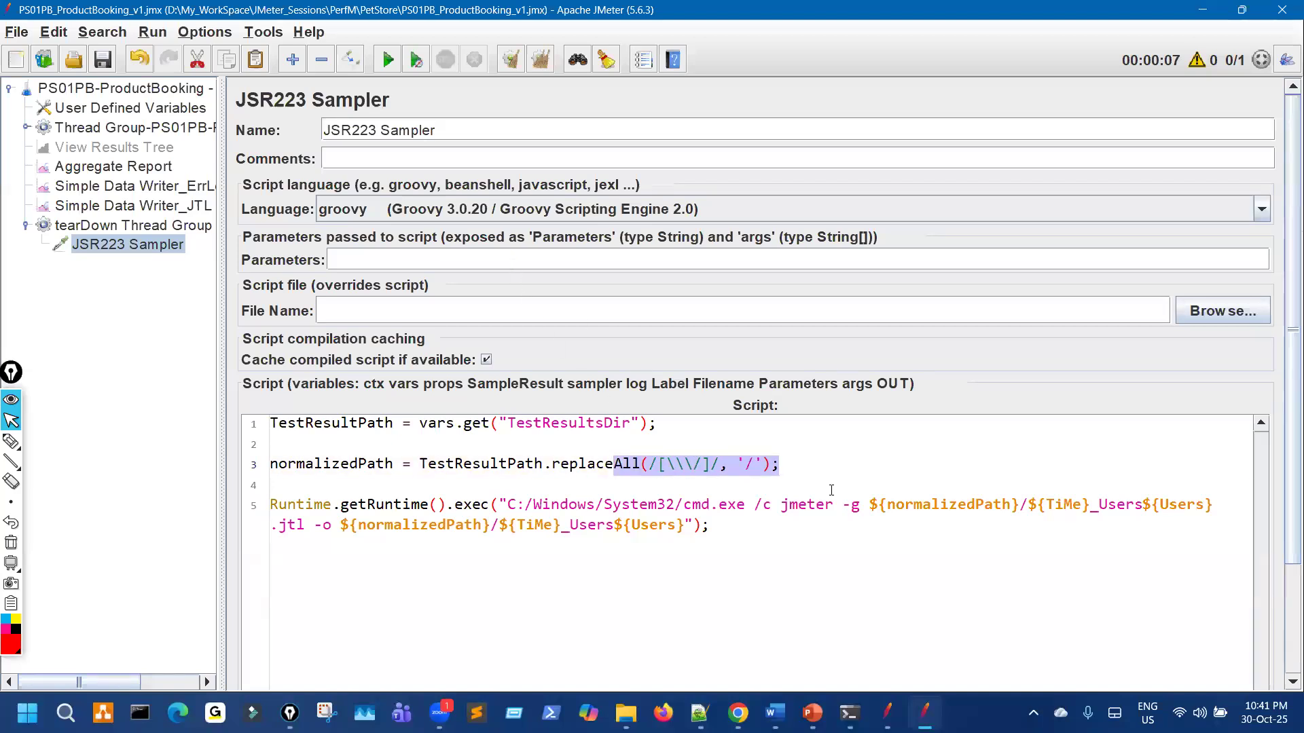
{"action": "left_click", "coordinate": [807, 472]}
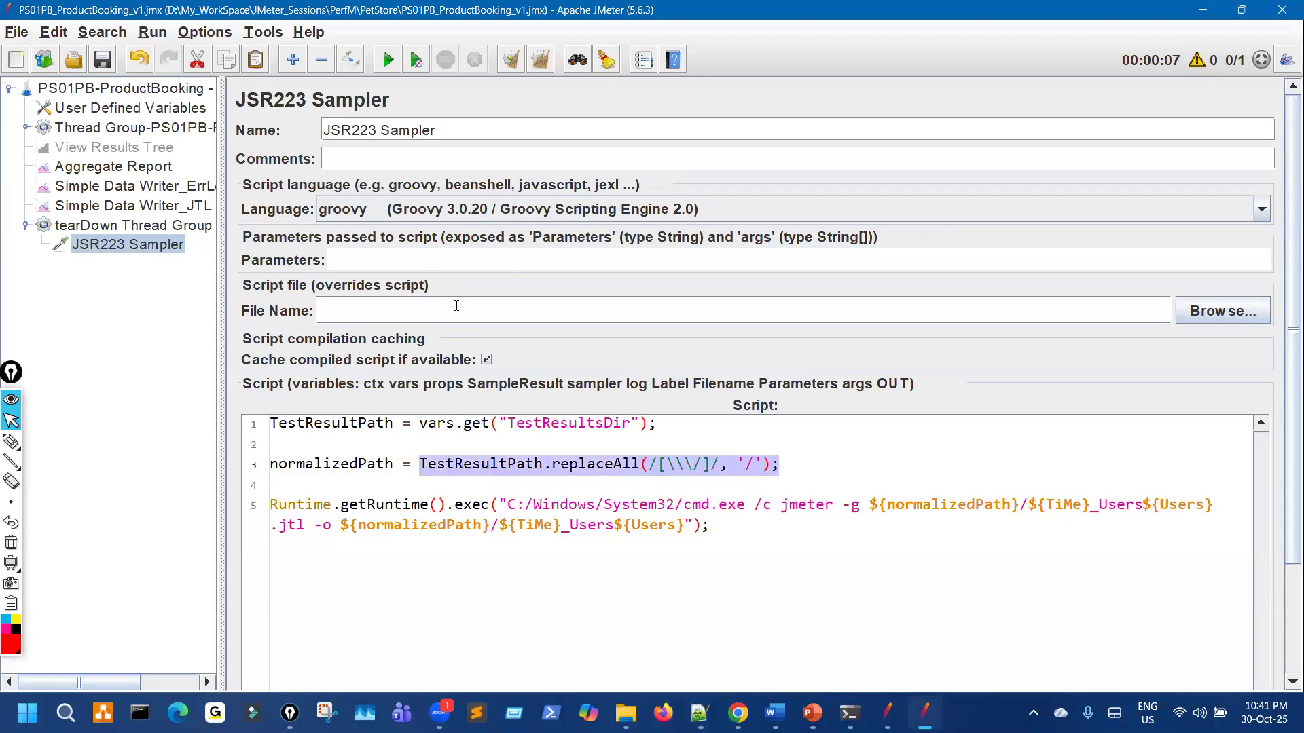
{"action": "left_click", "coordinate": [793, 464]}
{"action": "left_click", "coordinate": [484, 209]}
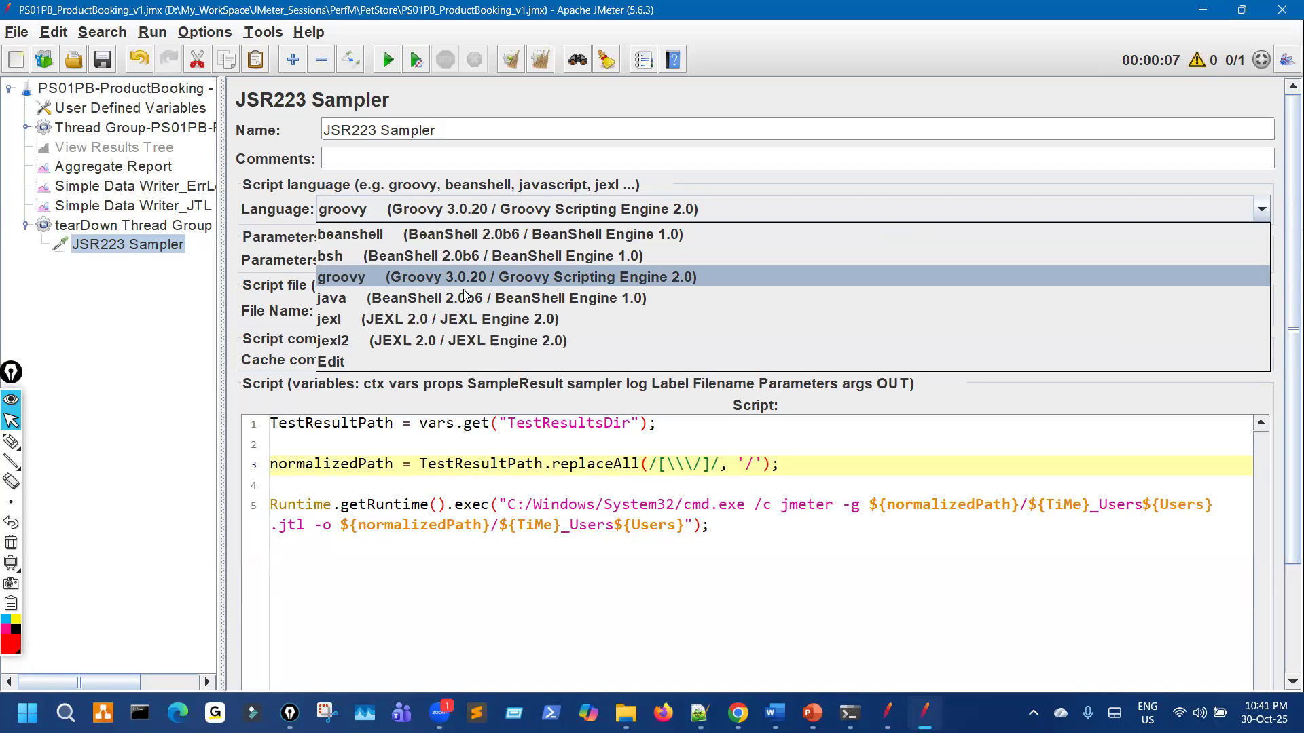
{"action": "left_click", "coordinate": [449, 282]}
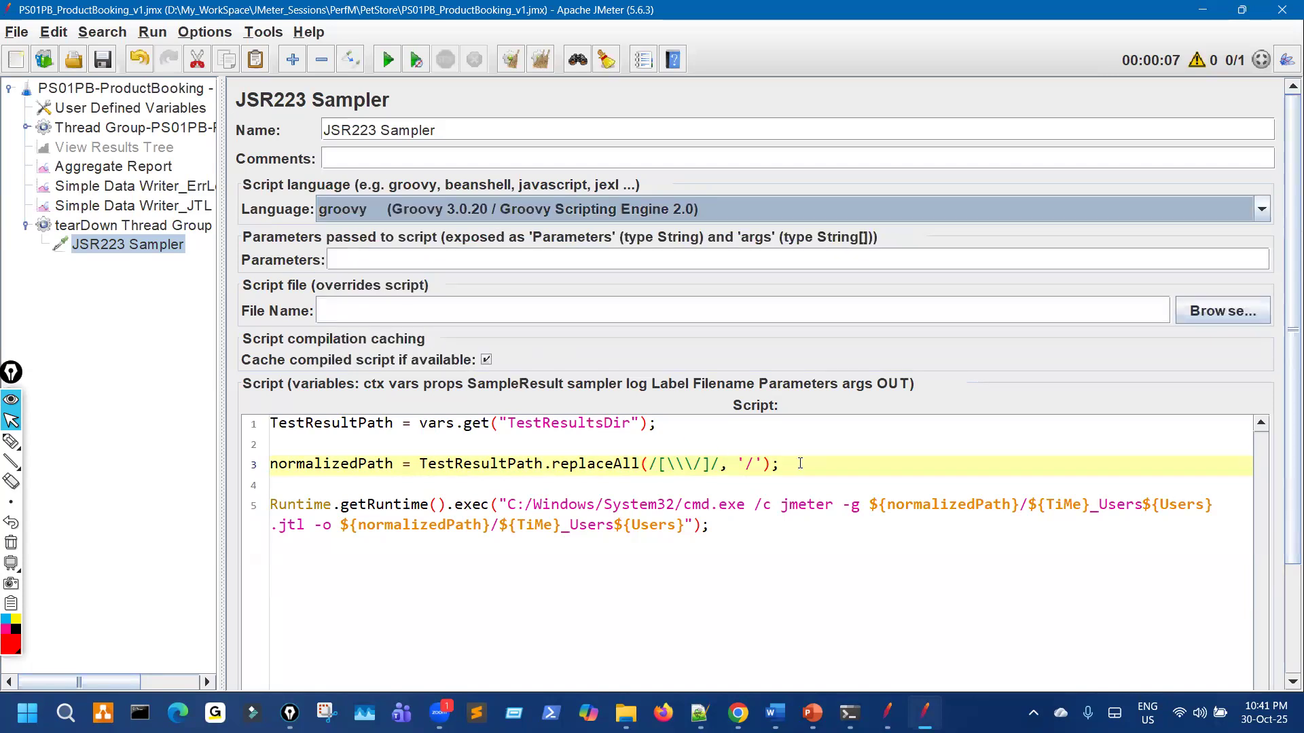
Step: Study the replaceAll(/[\\/]/, '/') call on the normalizedPath line 3
{"action": "left_click_drag", "start_coordinate": [800, 464], "coordinate": [393, 438]}
{"action": "left_click", "coordinate": [589, 472]}
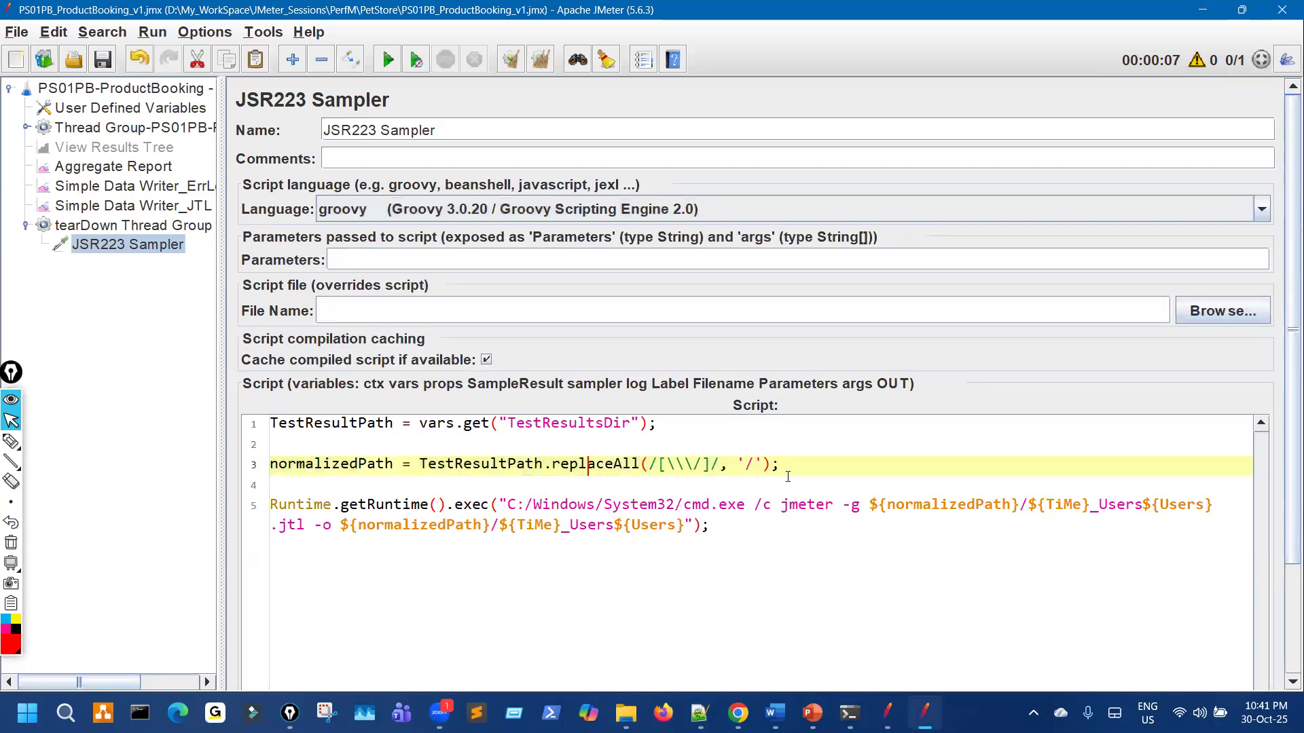
{"action": "left_click_drag", "start_coordinate": [801, 469], "coordinate": [334, 460]}
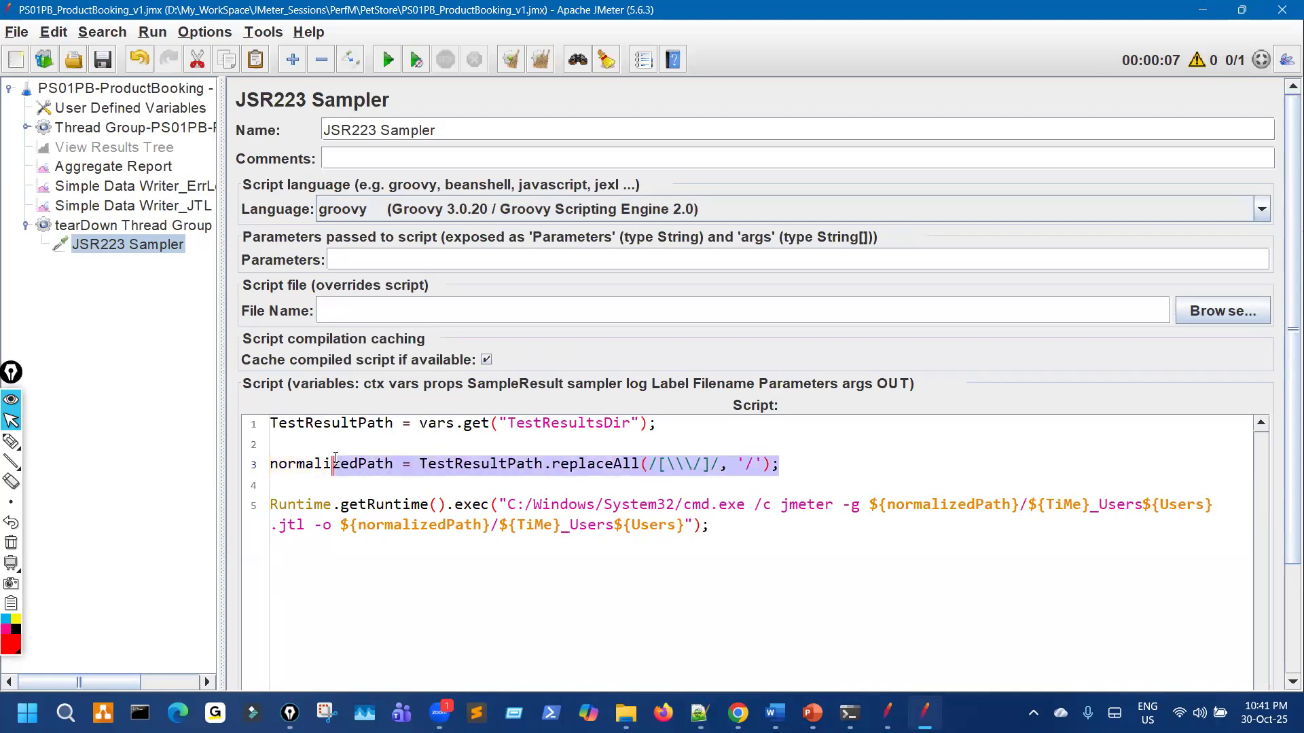
{"action": "left_click", "coordinate": [609, 484]}
{"action": "left_click_drag", "start_coordinate": [630, 467], "coordinate": [777, 469]}
{"action": "left_click_drag", "start_coordinate": [578, 465], "coordinate": [780, 467]}
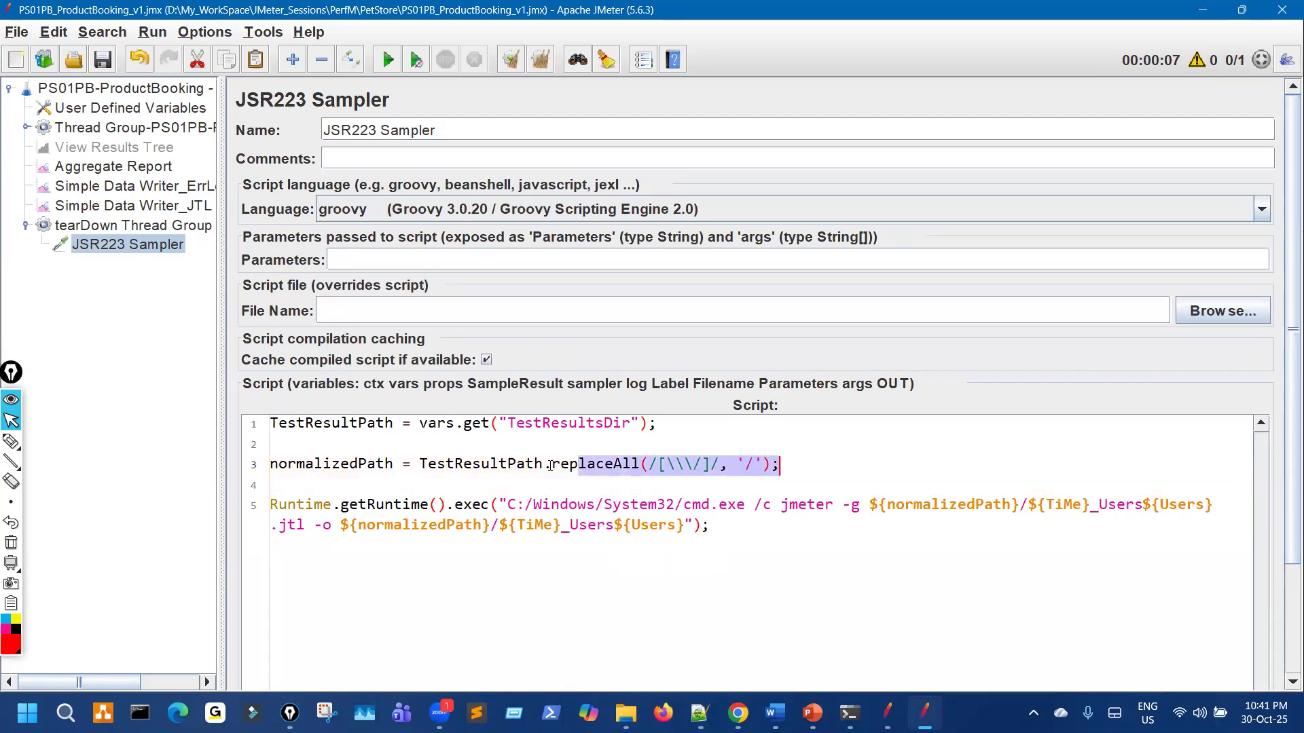
{"action": "left_click", "coordinate": [615, 465]}
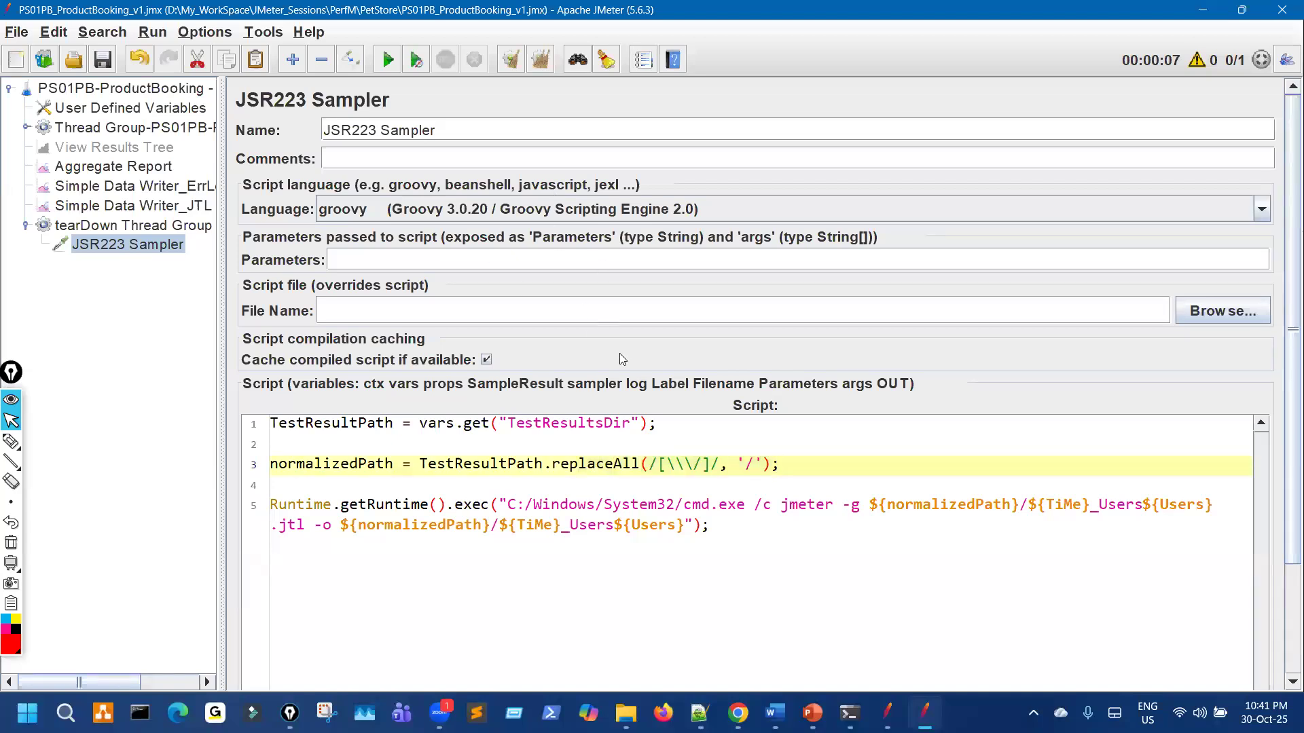
{"action": "left_click", "coordinate": [245, 455]}
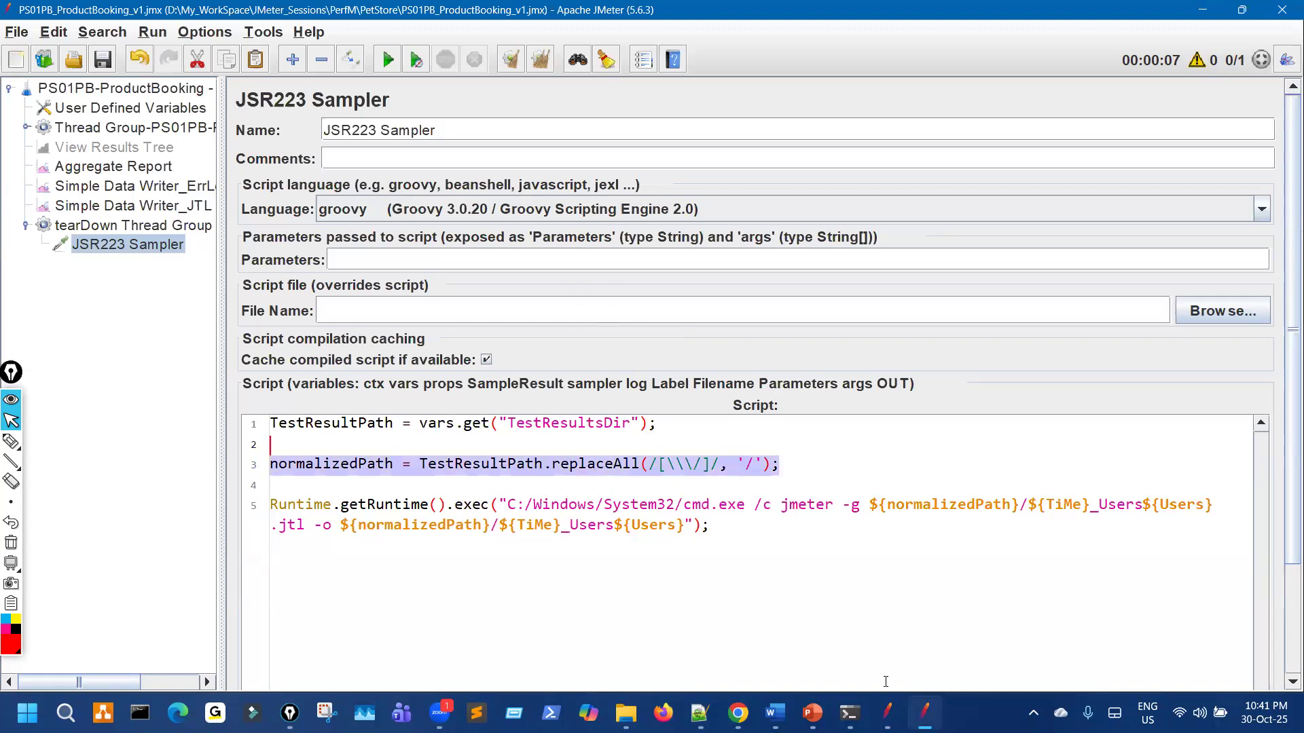
Step: Switch to the PS03TS plan, hide its log and widen the tree pane
{"action": "left_click", "coordinate": [887, 713]}
{"action": "left_click", "coordinate": [1197, 57]}
{"action": "left_click_drag", "start_coordinate": [261, 224], "coordinate": [272, 224]}
Step: Set the PS03TS tearDown JSR223 Sampler's language to groovy, then switch to File Explorer
{"action": "left_click", "coordinate": [148, 290]}
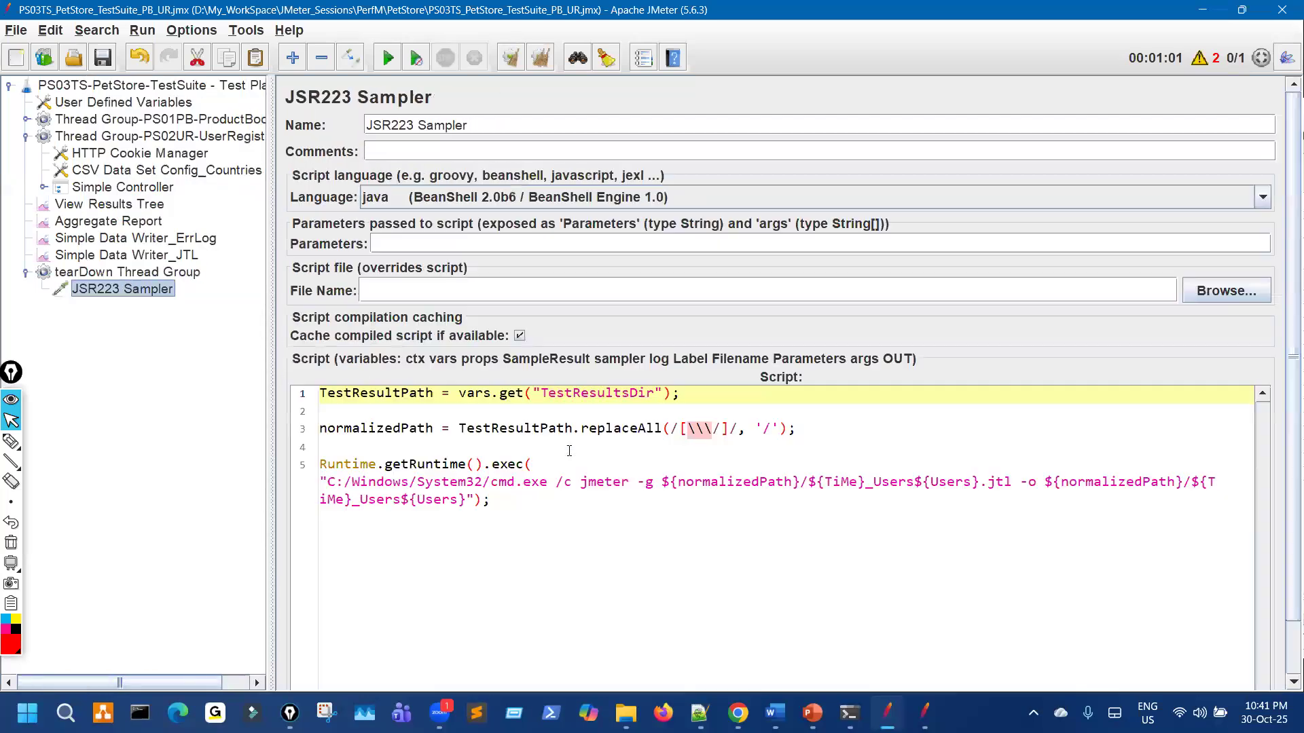
{"action": "left_click", "coordinate": [506, 197]}
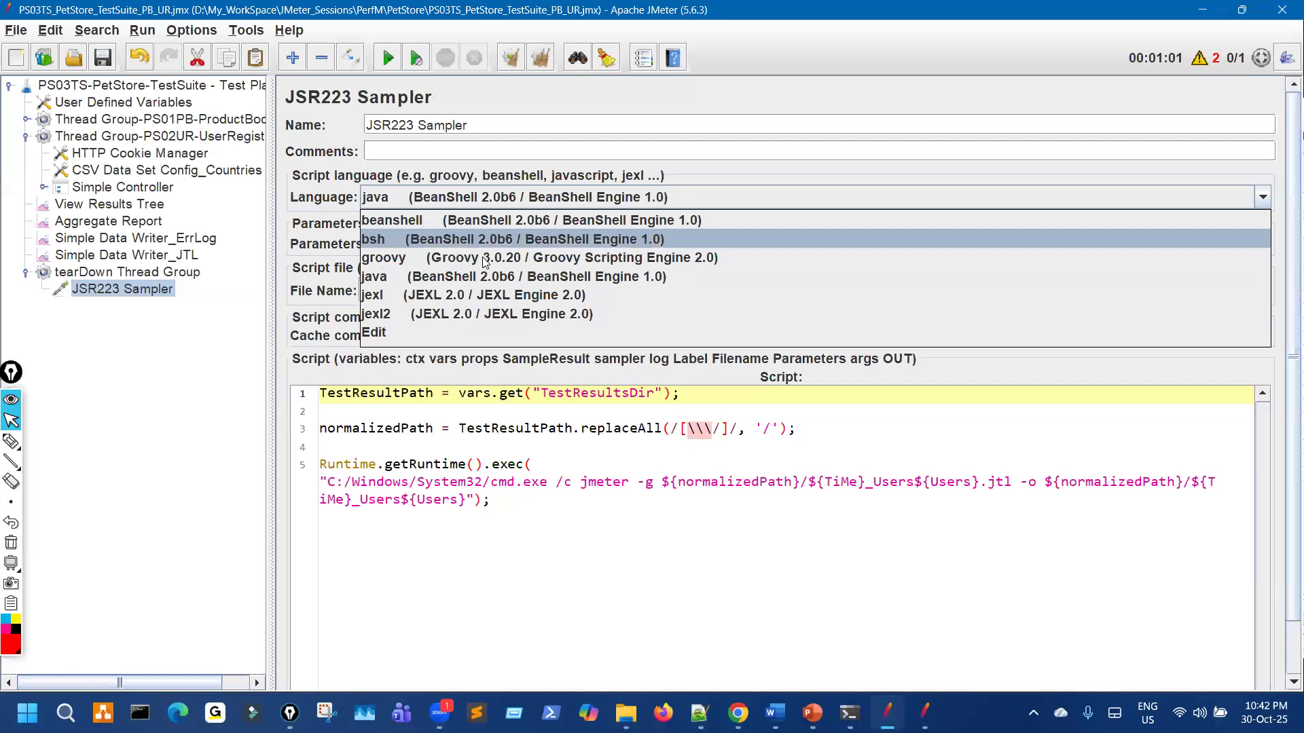
{"action": "left_click", "coordinate": [366, 261]}
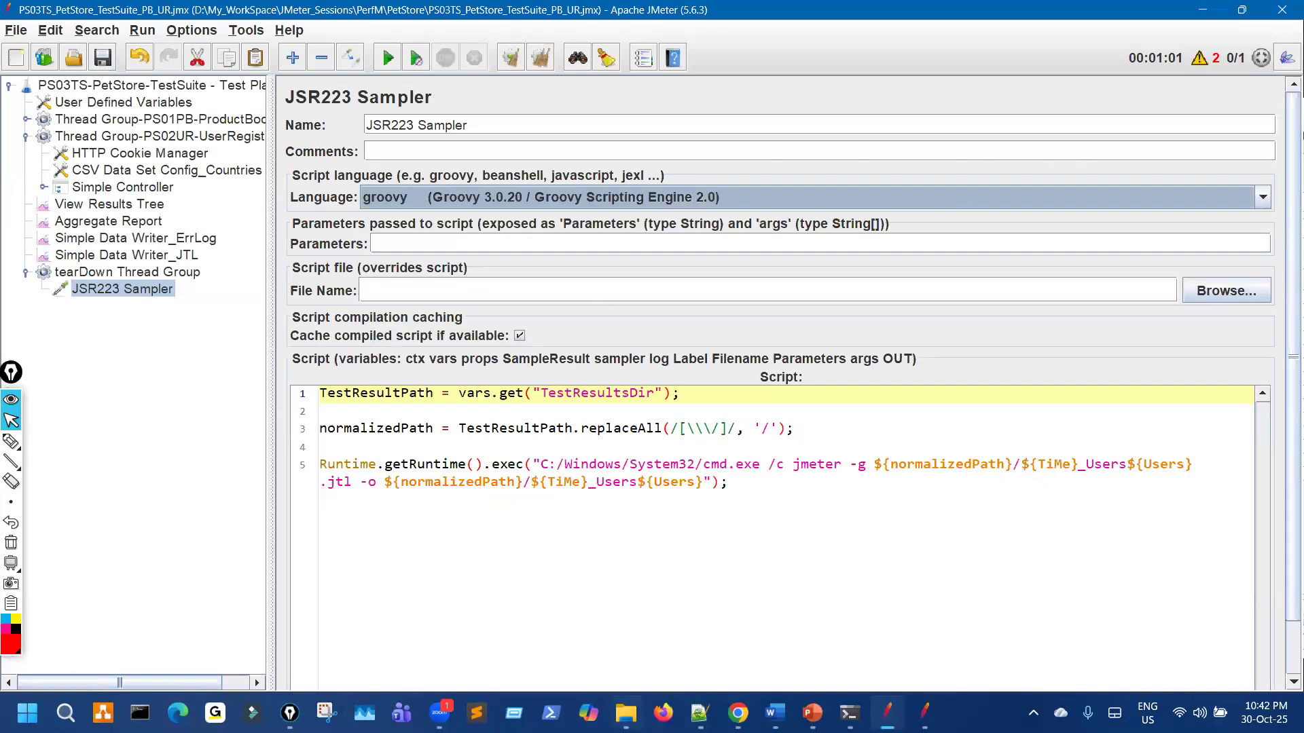
{"action": "key", "text": "alt+Tab"}
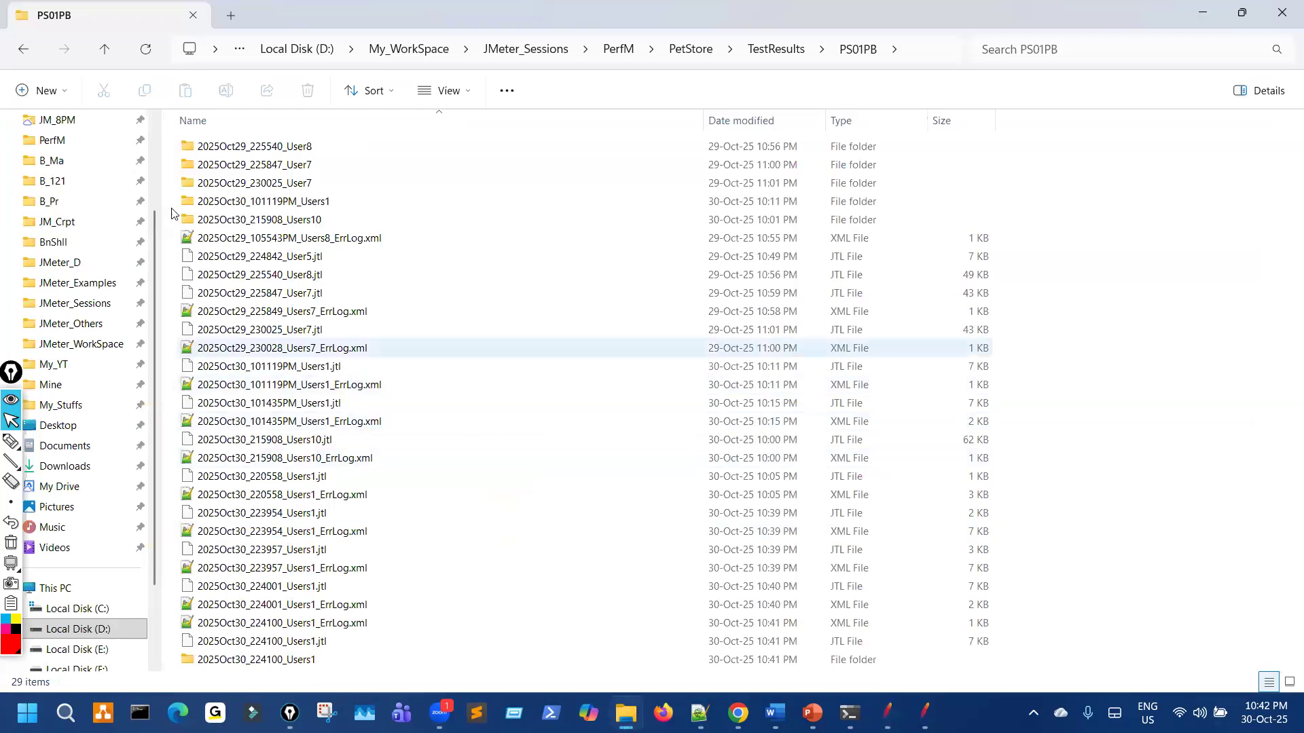
Step: Navigate through All_NEW_Is > PerfM > PetStore > TestResults to the PS03TS folder
{"action": "scroll", "coordinate": [148, 222], "scroll_direction": "up", "scroll_amount": 3}
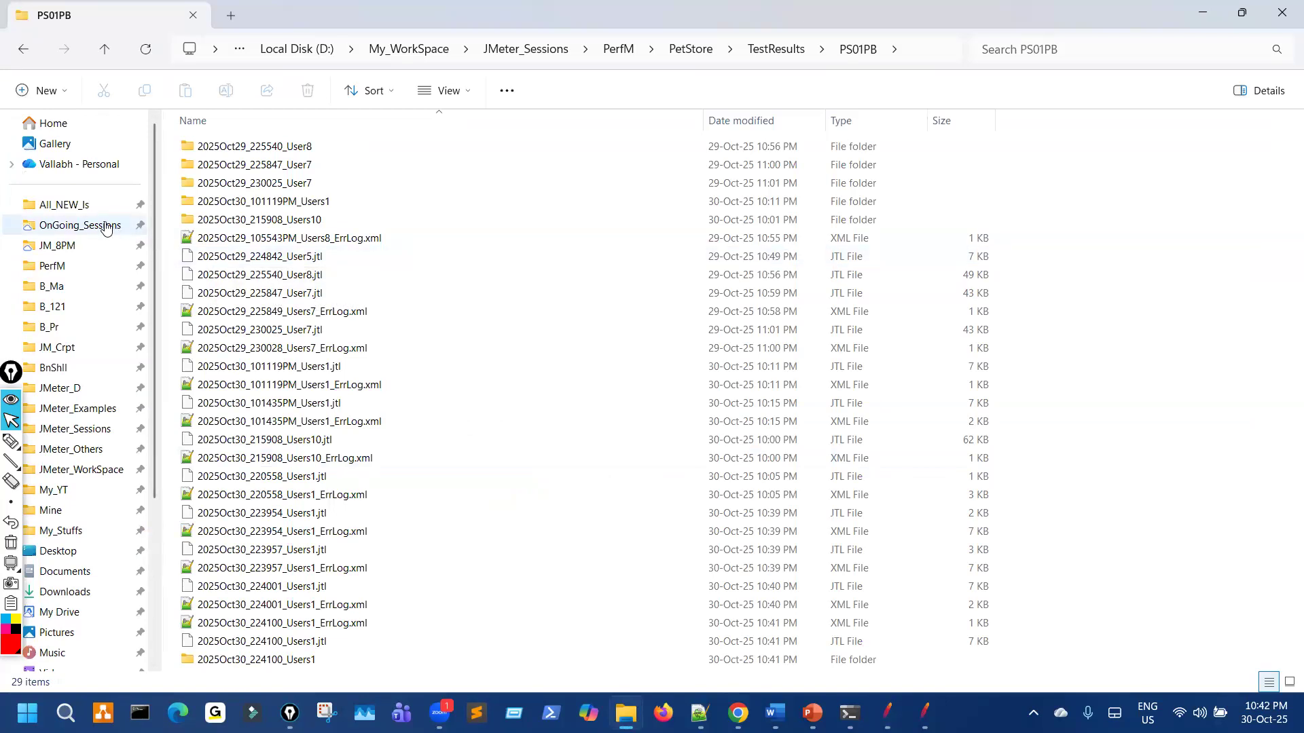
{"action": "left_click", "coordinate": [87, 204]}
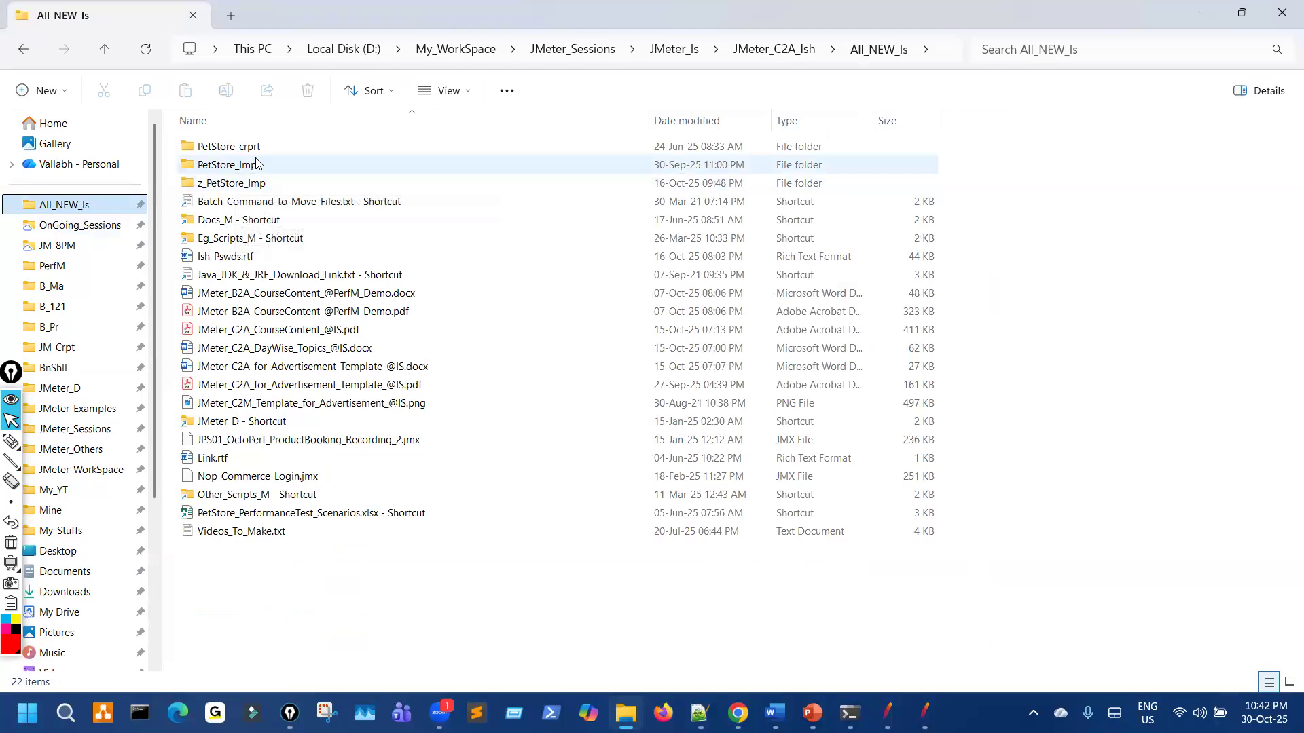
{"action": "left_click", "coordinate": [58, 270]}
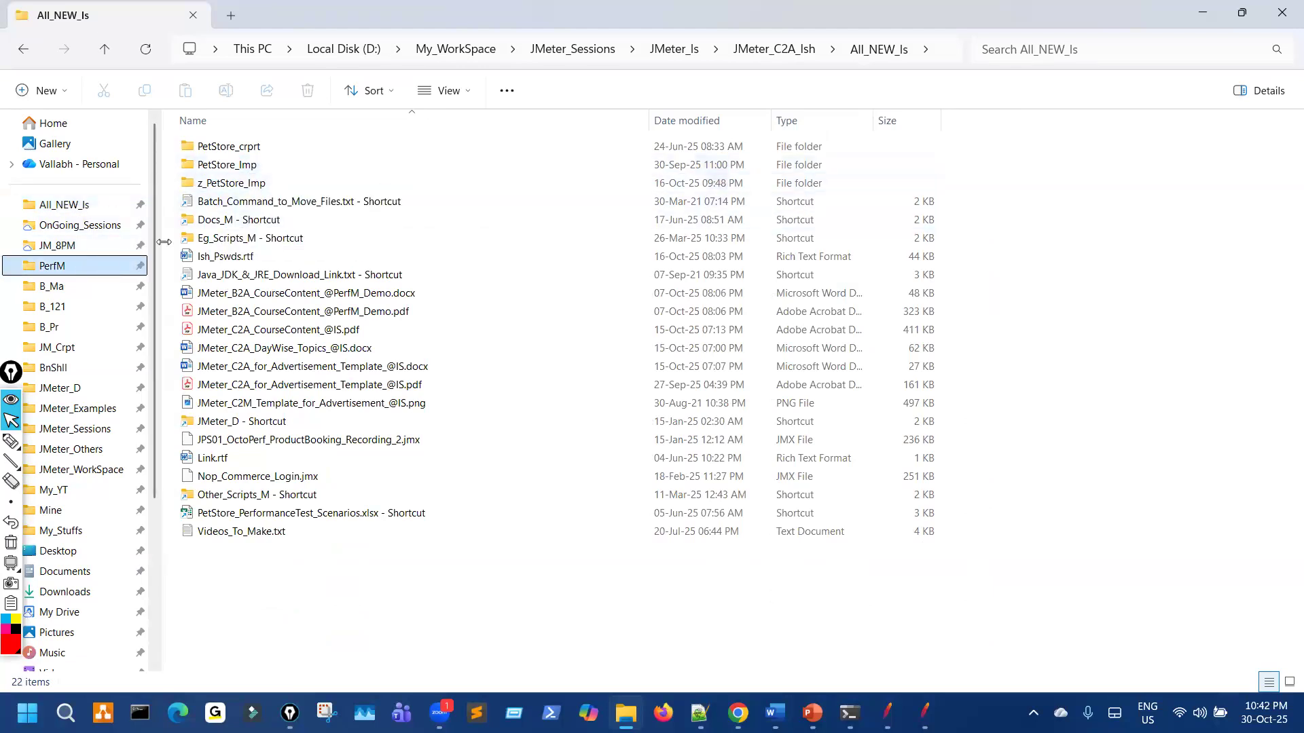
{"action": "double_click", "coordinate": [239, 166]}
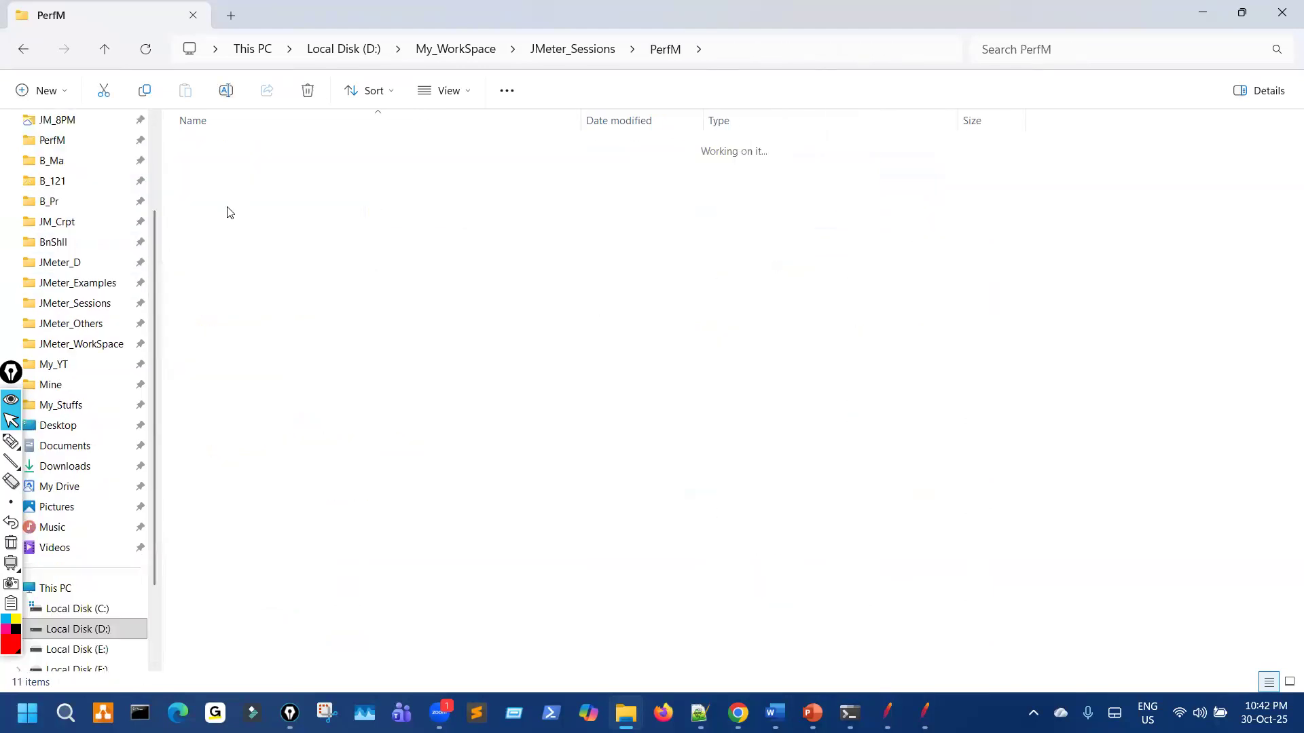
{"action": "double_click", "coordinate": [226, 167]}
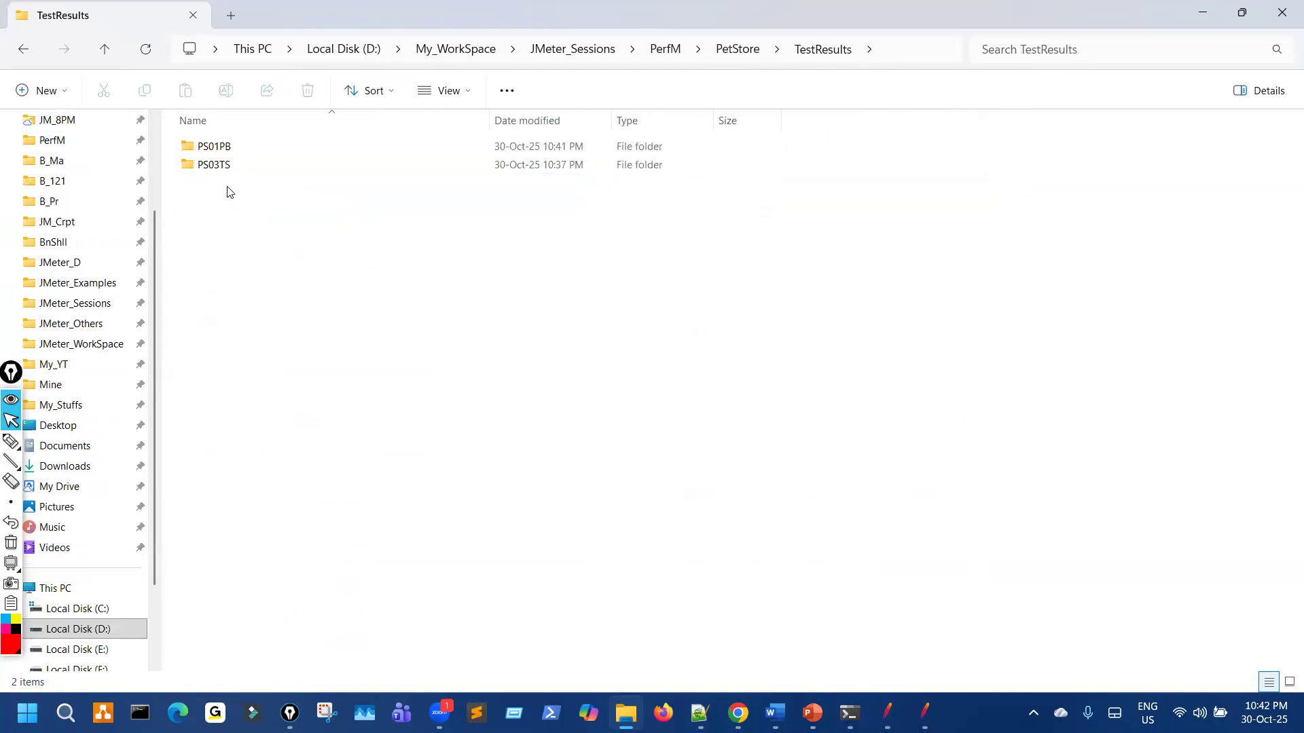
{"action": "double_click", "coordinate": [214, 165]}
Step: Delete the four old result files, then return to JMeter
{"action": "left_click_drag", "start_coordinate": [269, 291], "coordinate": [320, 121]}
{"action": "left_click", "coordinate": [307, 90]}
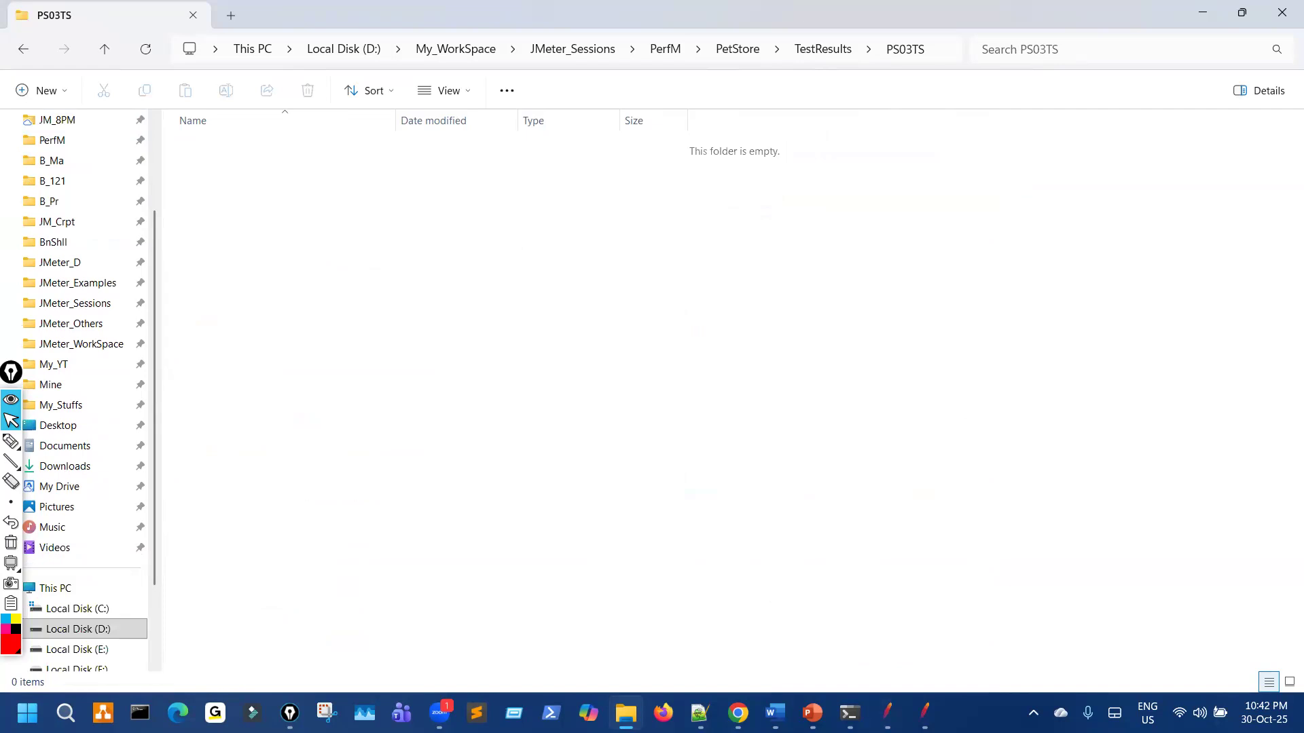
{"action": "key", "text": "alt+Tab"}
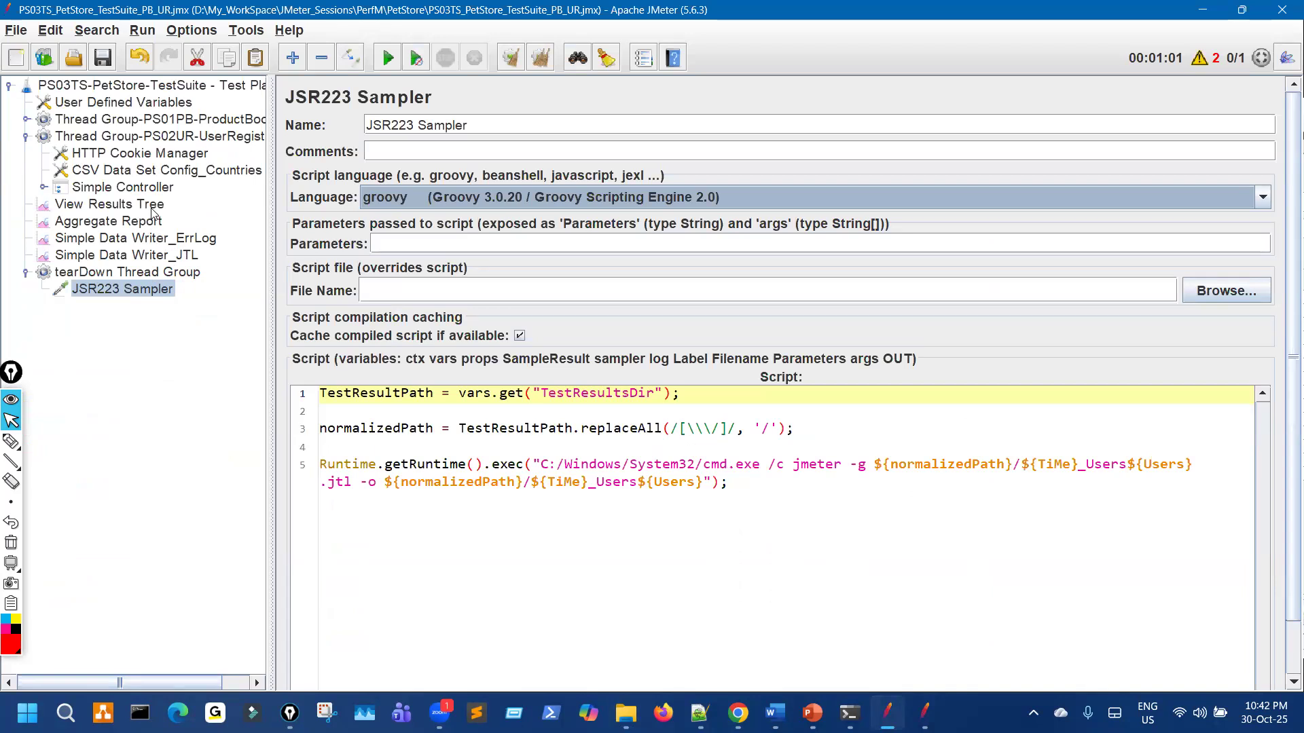
Step: Clear the previous results, rerun PS03TS, and show the Aggregate Report with a wider Label column
{"action": "left_click", "coordinate": [125, 205]}
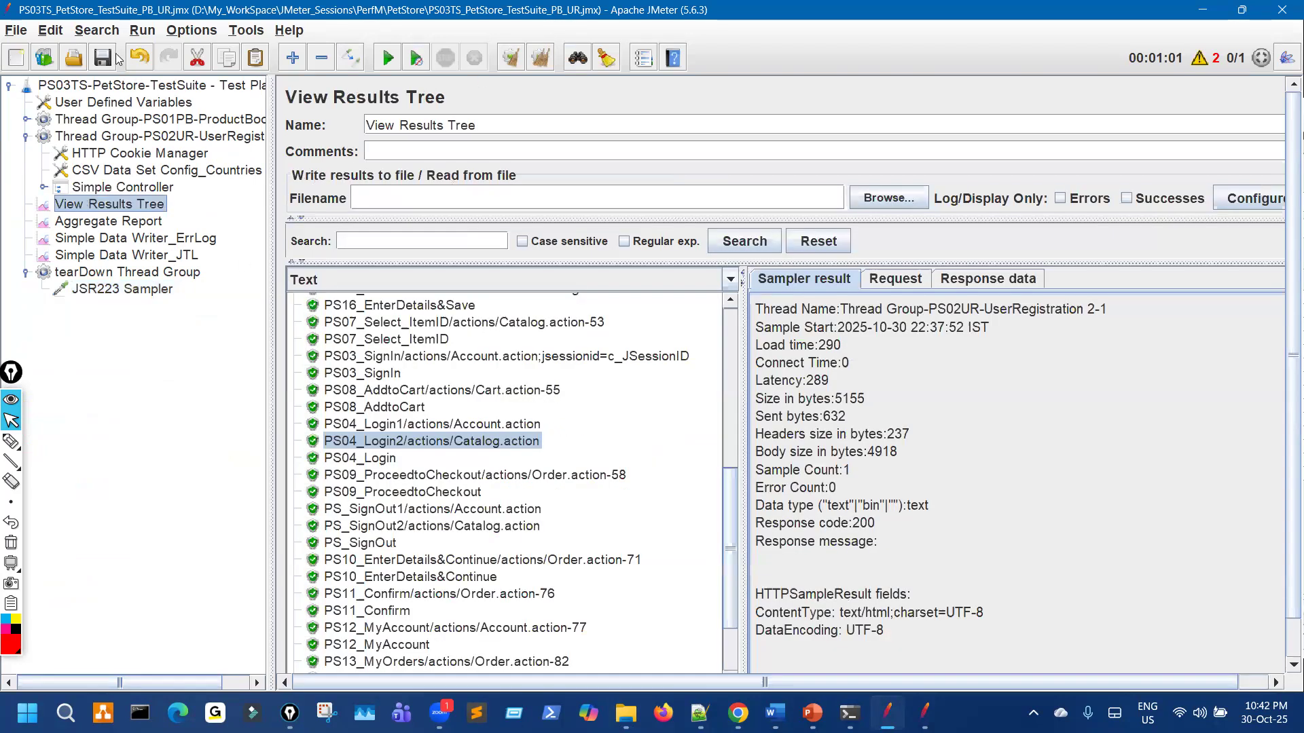
{"action": "key", "text": "ctrl+e"}
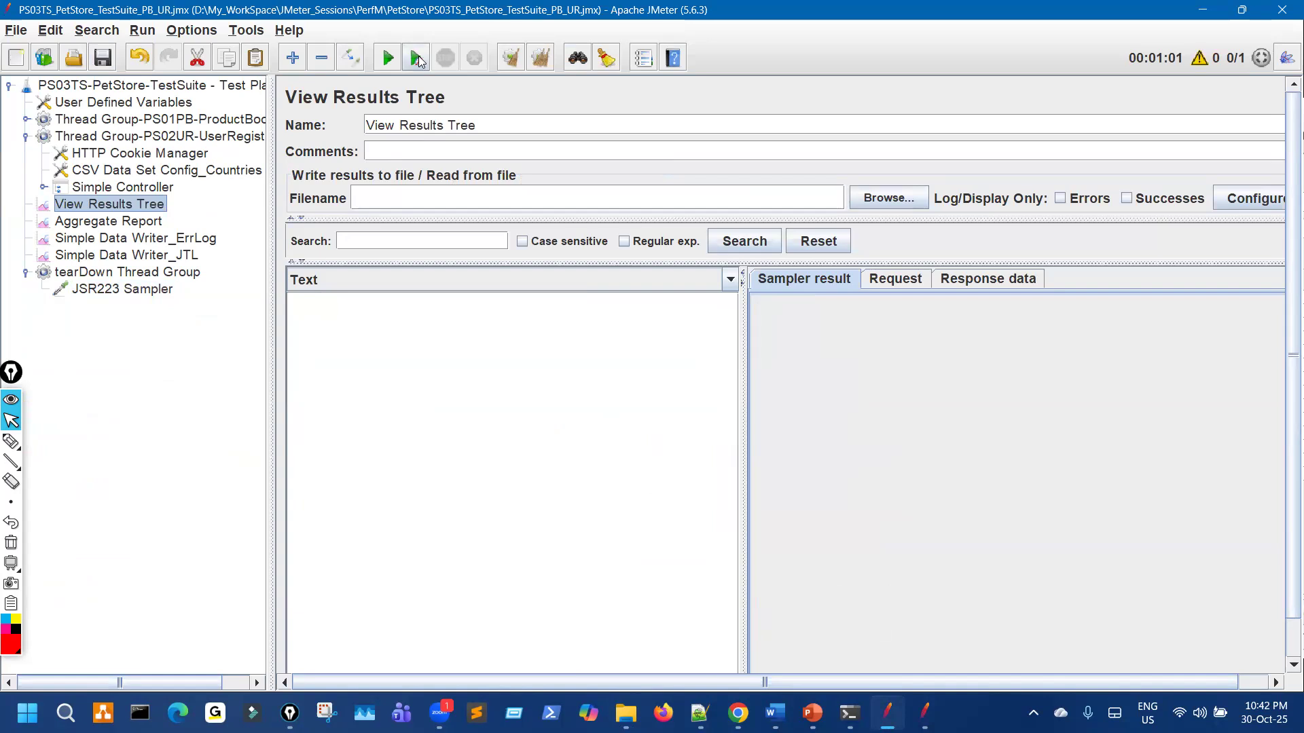
{"action": "key", "text": "ctrl+r"}
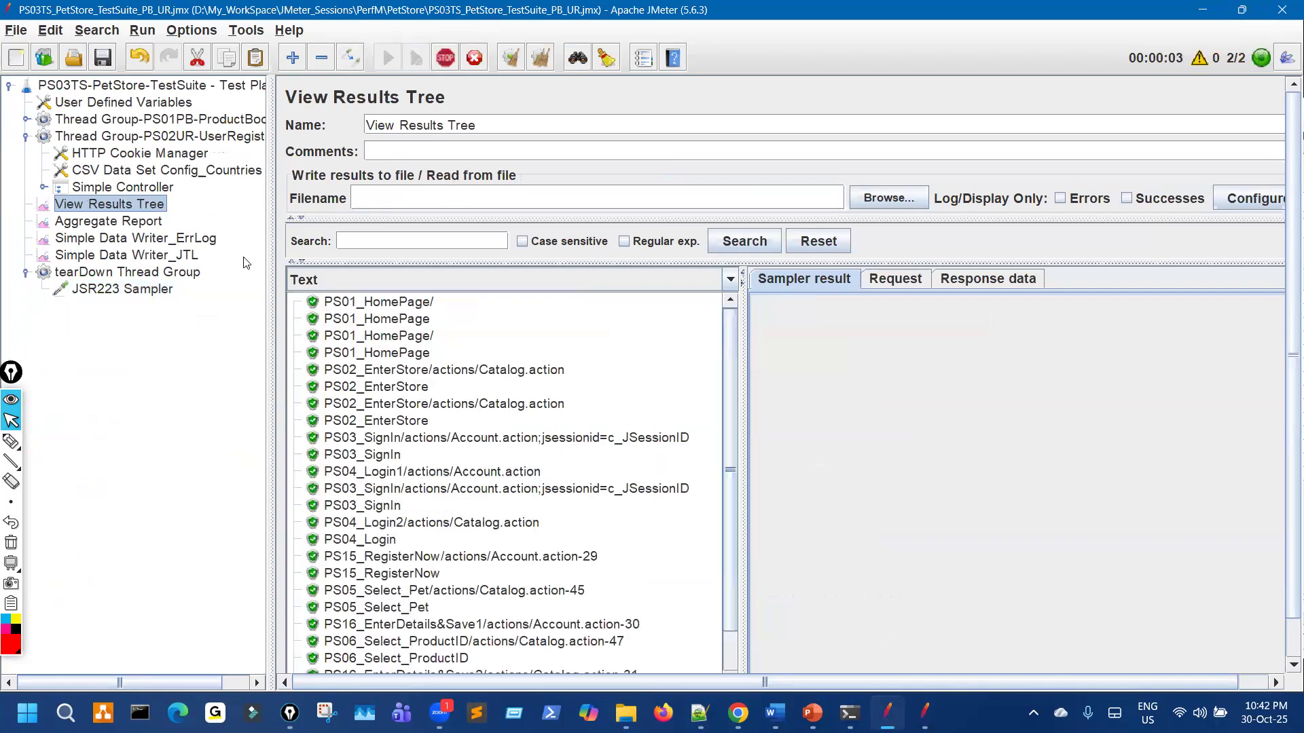
{"action": "left_click", "coordinate": [156, 225]}
{"action": "left_click_drag", "start_coordinate": [354, 234], "coordinate": [690, 230]}
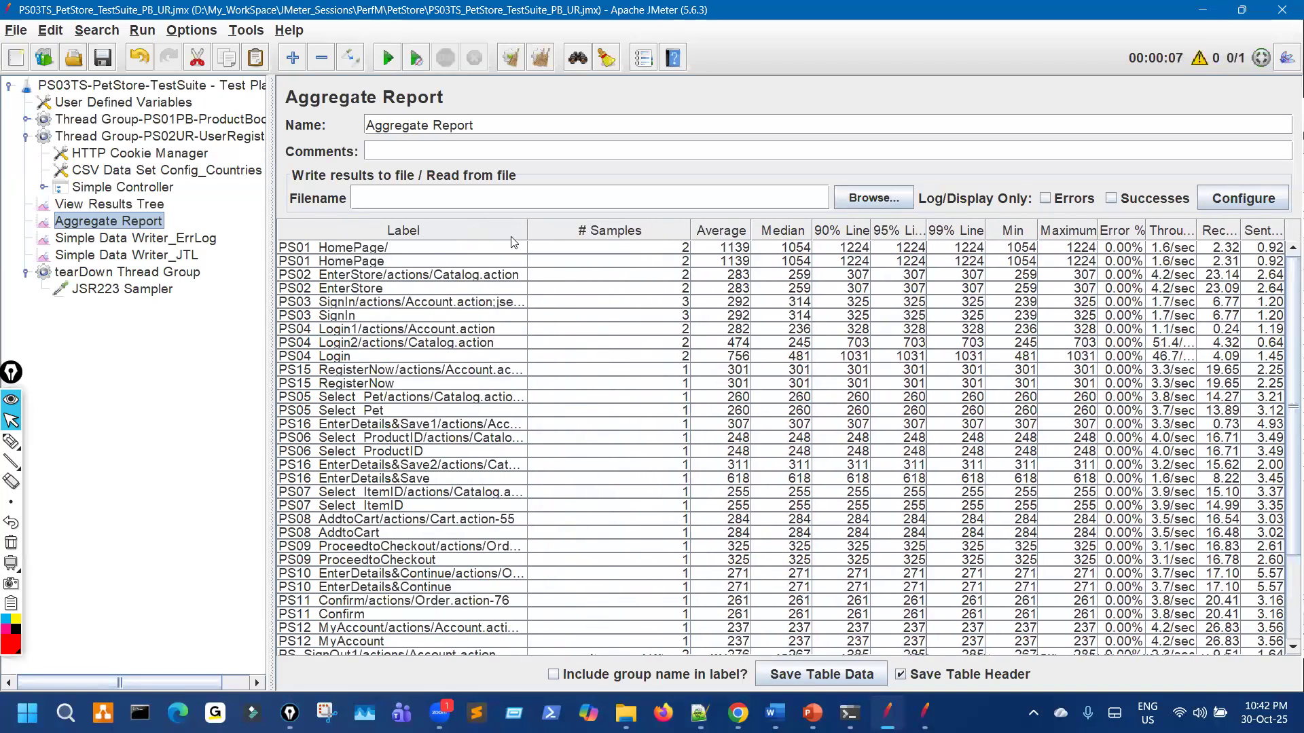
Step: Widen the Label column further and pen-mark the HomePage, EnterStore and SignIn labels
{"action": "left_click_drag", "start_coordinate": [524, 231], "coordinate": [636, 231]}
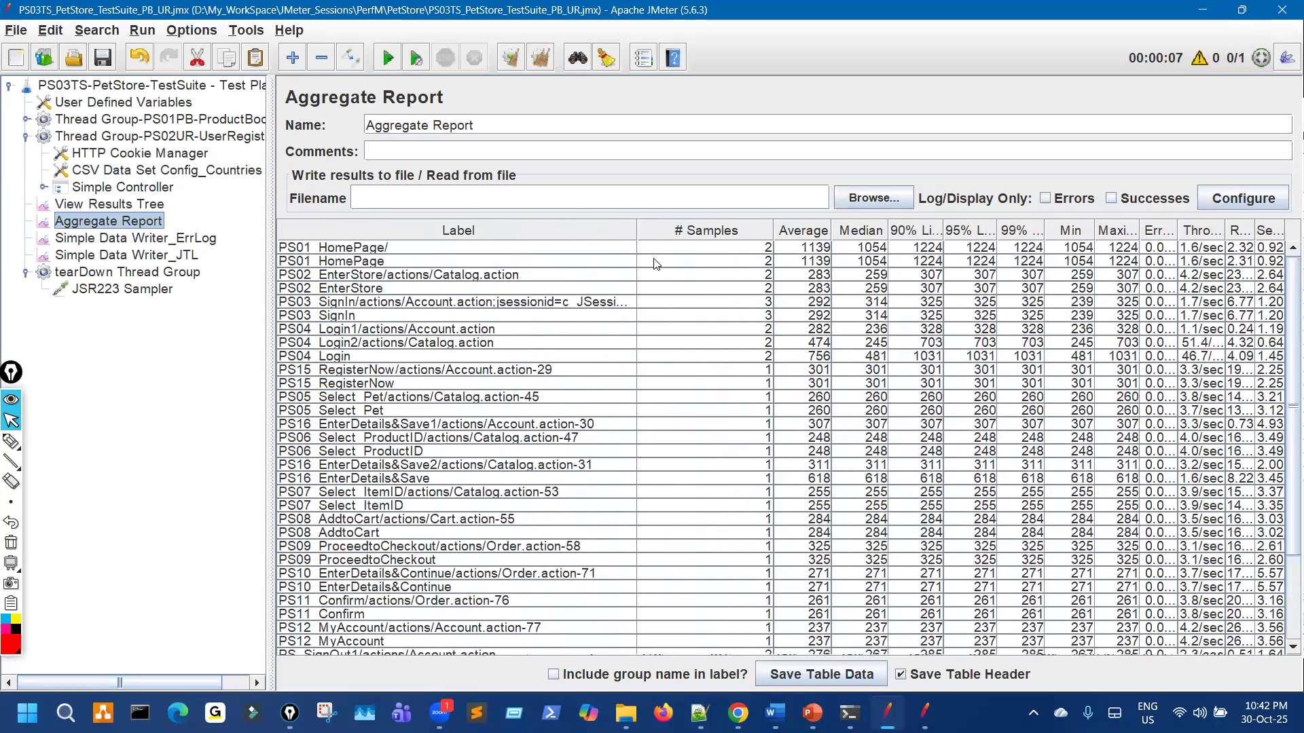
{"action": "scroll", "coordinate": [707, 393], "scroll_direction": "down", "scroll_amount": 3}
{"action": "scroll", "coordinate": [707, 394], "scroll_direction": "up", "scroll_amount": 3}
{"action": "left_click", "coordinate": [11, 442]}
{"action": "left_click_drag", "start_coordinate": [384, 239], "coordinate": [362, 255]}
{"action": "left_click_drag", "start_coordinate": [379, 279], "coordinate": [413, 259]}
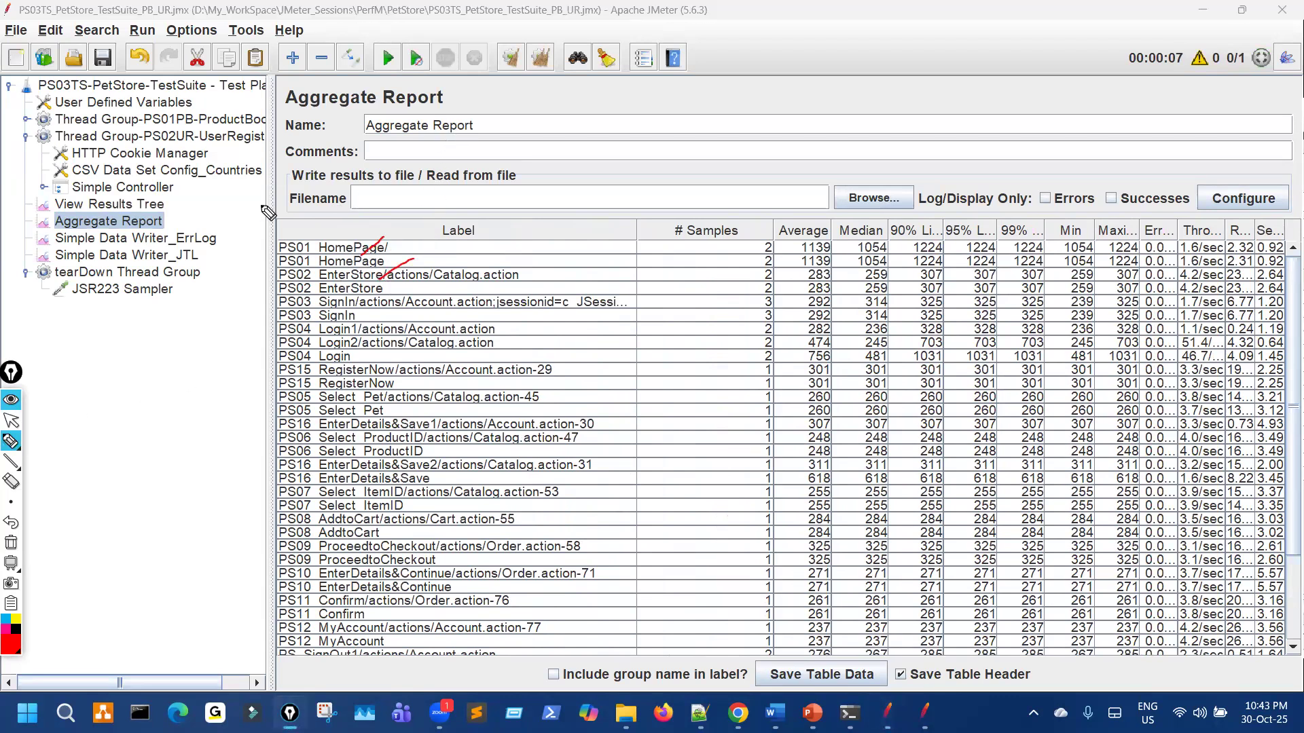
{"action": "mouse_move", "coordinate": [386, 335]}
{"action": "left_mouse_down"}
{"action": "mouse_move", "coordinate": [406, 325]}
{"action": "mouse_move", "coordinate": [369, 303]}
{"action": "left_mouse_up"}
Step: Annotate the test plan root, User Defined Variables, PS02UR entries and the report header
{"action": "mouse_move", "coordinate": [377, 654]}
{"action": "left_mouse_down"}
{"action": "mouse_move", "coordinate": [373, 668]}
{"action": "mouse_move", "coordinate": [372, 654]}
{"action": "left_mouse_up"}
{"action": "mouse_move", "coordinate": [180, 109]}
{"action": "left_mouse_down"}
{"action": "mouse_move", "coordinate": [191, 100]}
{"action": "mouse_move", "coordinate": [196, 133]}
{"action": "left_mouse_up"}
{"action": "left_click_drag", "start_coordinate": [480, 66], "coordinate": [495, 85]}
{"action": "left_click_drag", "start_coordinate": [381, 223], "coordinate": [383, 237]}
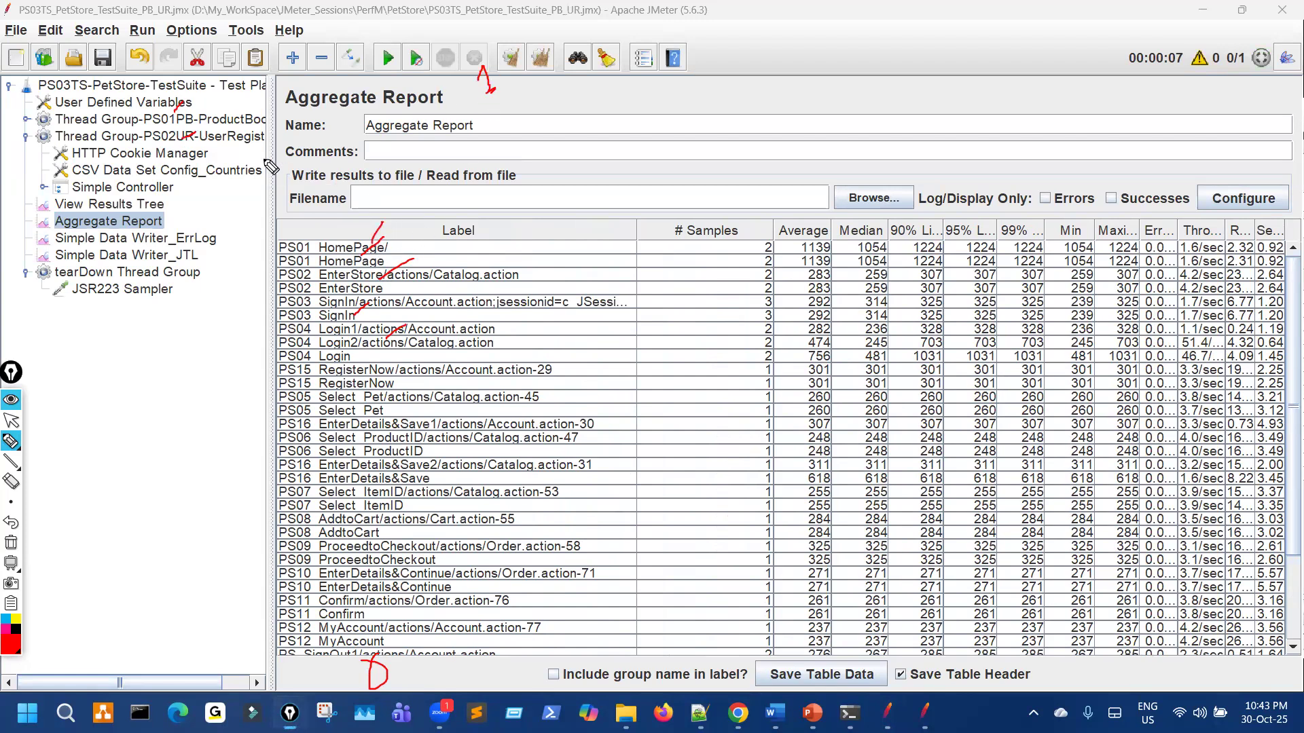
{"action": "left_click_drag", "start_coordinate": [230, 102], "coordinate": [249, 80]}
{"action": "mouse_move", "coordinate": [543, 129]}
{"action": "left_mouse_down"}
{"action": "mouse_move", "coordinate": [562, 106]}
{"action": "mouse_move", "coordinate": [556, 141]}
{"action": "left_mouse_up"}
{"action": "left_click_drag", "start_coordinate": [225, 146], "coordinate": [227, 172]}
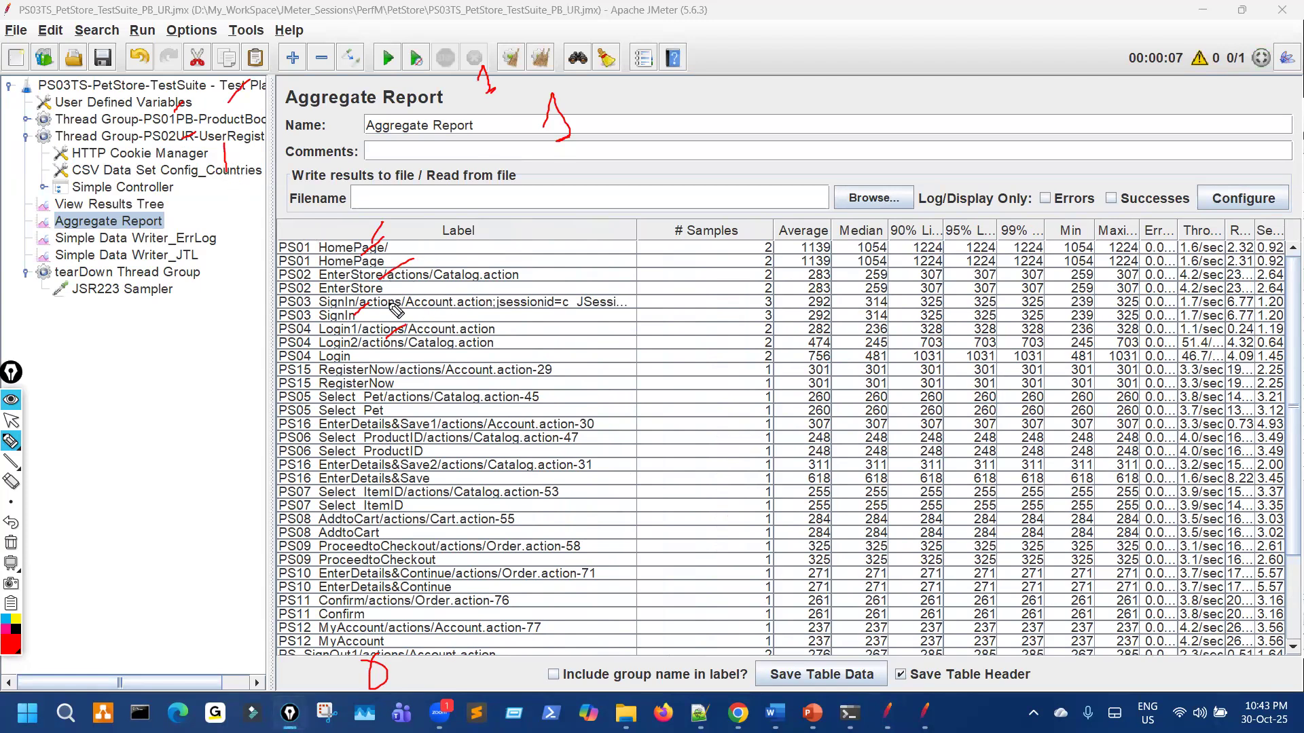
Step: Circle the sample counts, including 3 for PS03 SignIn, and expand the Simple Controller's transactions
{"action": "left_click_drag", "start_coordinate": [228, 116], "coordinate": [236, 111]}
{"action": "left_click_drag", "start_coordinate": [196, 155], "coordinate": [208, 145]}
{"action": "mouse_move", "coordinate": [749, 241]}
{"action": "left_mouse_down"}
{"action": "mouse_move", "coordinate": [751, 291]}
{"action": "mouse_move", "coordinate": [781, 266]}
{"action": "mouse_move", "coordinate": [750, 242]}
{"action": "left_mouse_up"}
{"action": "mouse_move", "coordinate": [419, 297]}
{"action": "left_mouse_down"}
{"action": "mouse_move", "coordinate": [422, 318]}
{"action": "mouse_move", "coordinate": [440, 307]}
{"action": "left_mouse_up"}
{"action": "mouse_move", "coordinate": [753, 297]}
{"action": "left_mouse_down"}
{"action": "mouse_move", "coordinate": [754, 327]}
{"action": "mouse_move", "coordinate": [781, 330]}
{"action": "mouse_move", "coordinate": [757, 297]}
{"action": "left_mouse_up"}
{"action": "left_click", "coordinate": [11, 420]}
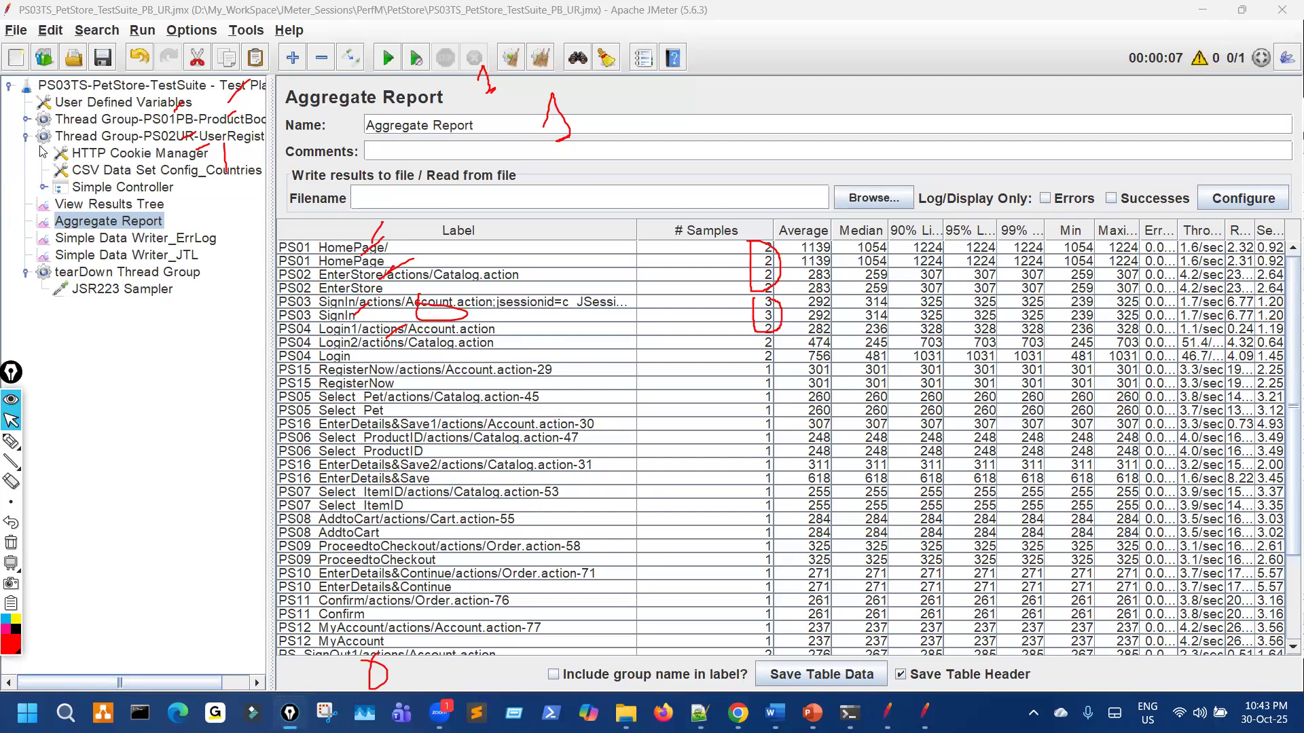
{"action": "left_click", "coordinate": [41, 189]}
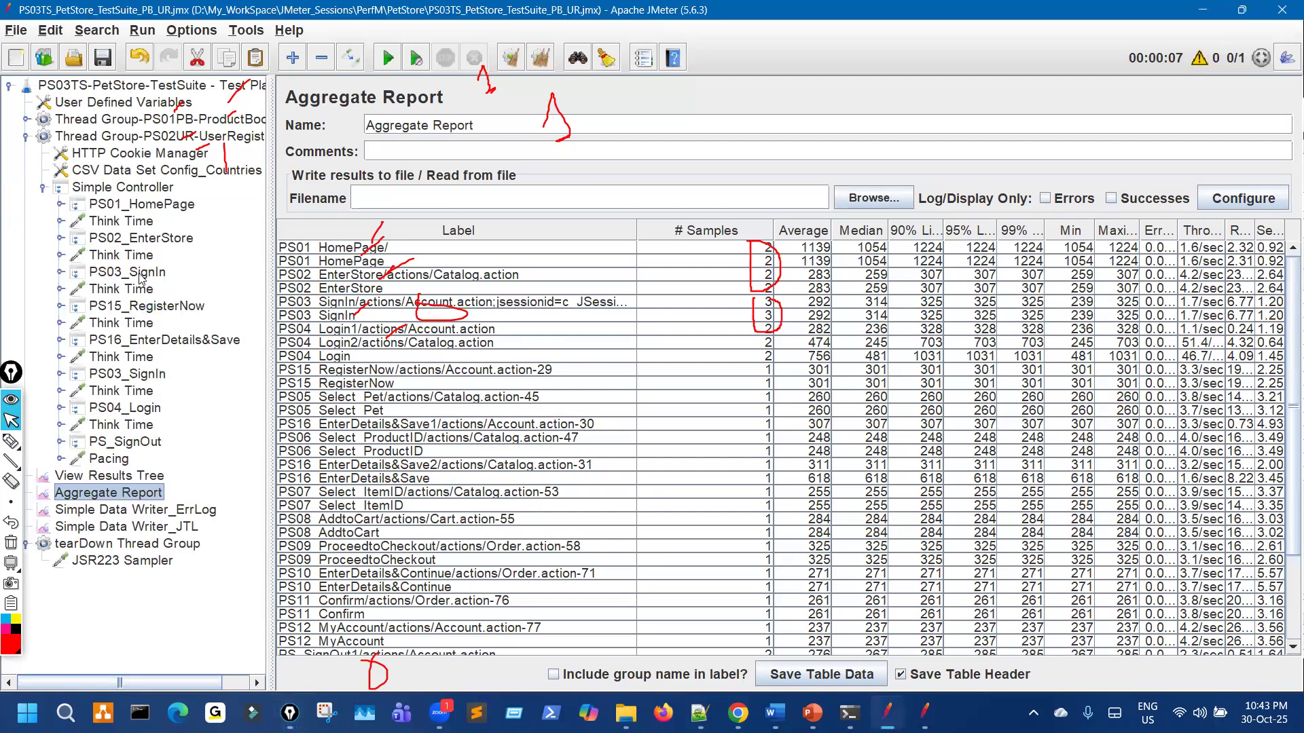
{"action": "left_click", "coordinate": [153, 376]}
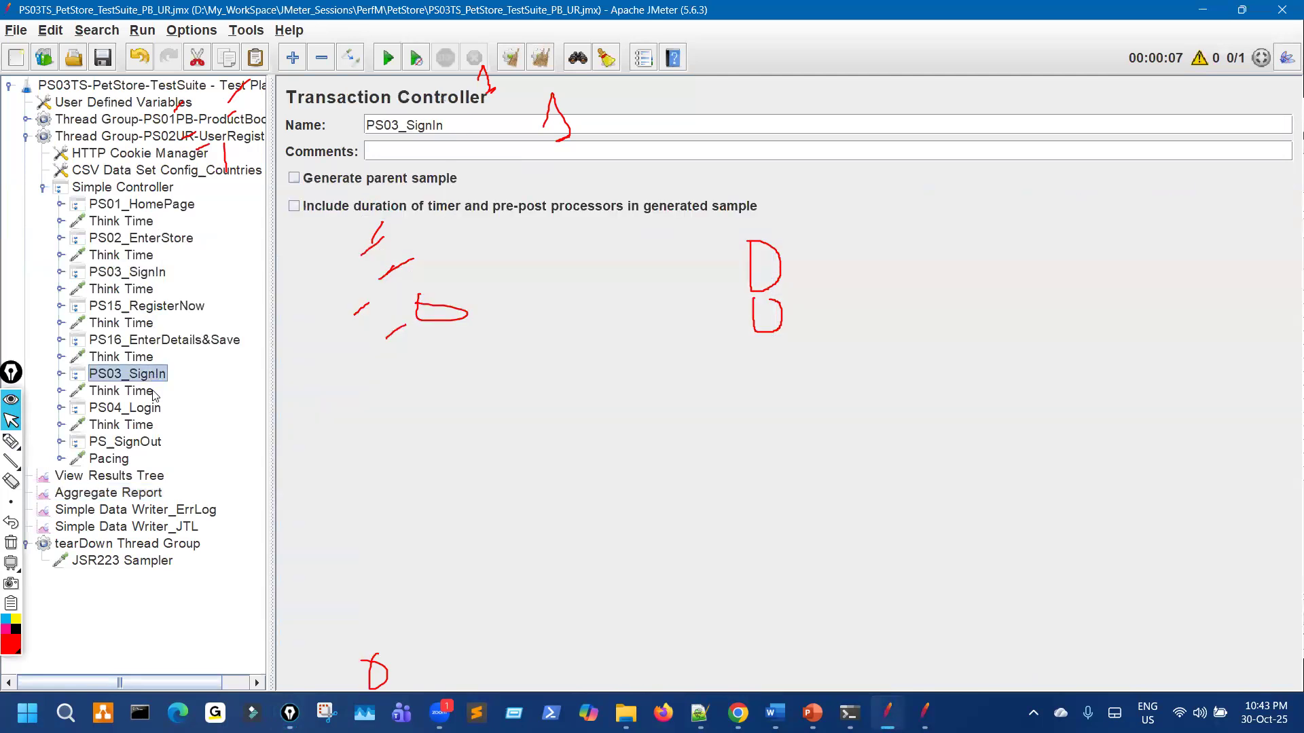
{"action": "left_click", "coordinate": [141, 491]}
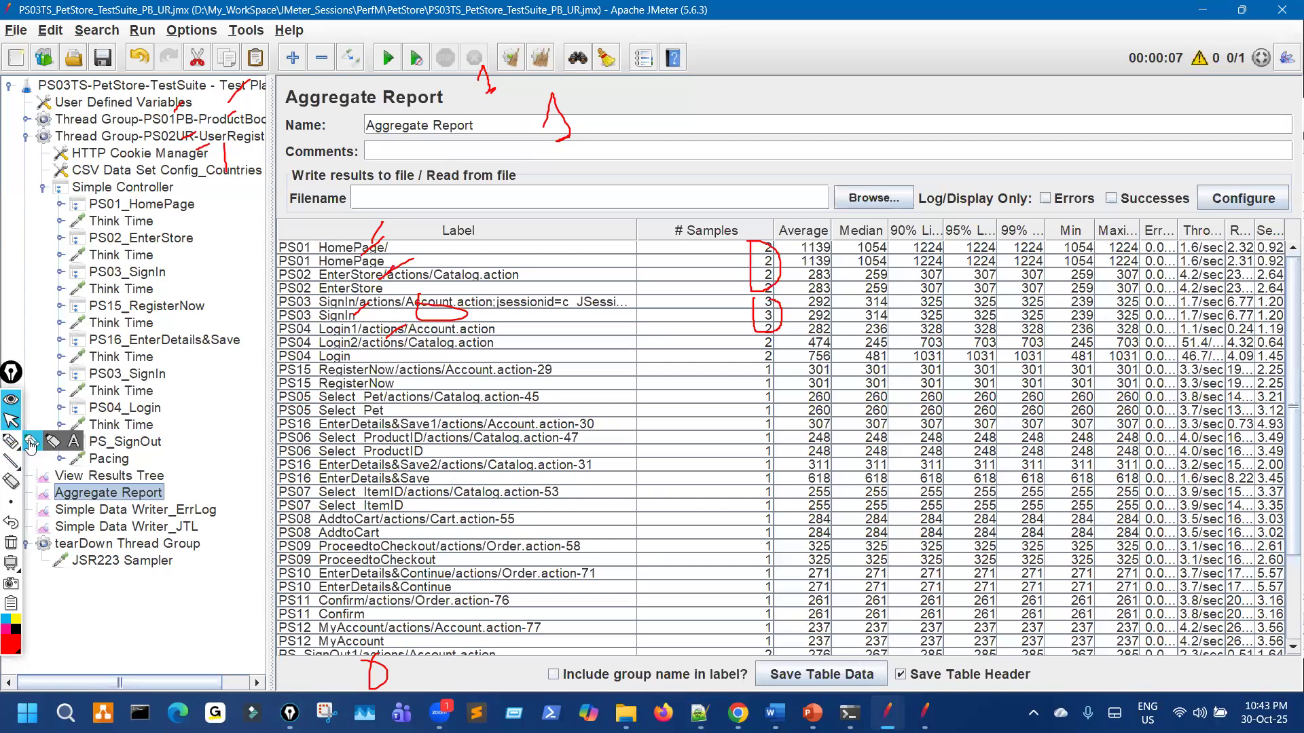
{"action": "left_click", "coordinate": [30, 445]}
{"action": "left_click_drag", "start_coordinate": [139, 260], "coordinate": [154, 282]}
{"action": "left_click_drag", "start_coordinate": [155, 367], "coordinate": [152, 341]}
{"action": "left_click_drag", "start_coordinate": [210, 144], "coordinate": [250, 136]}
{"action": "mouse_move", "coordinate": [772, 310]}
{"action": "left_mouse_down"}
{"action": "mouse_move", "coordinate": [764, 299]}
{"action": "mouse_move", "coordinate": [779, 302]}
{"action": "left_mouse_up"}
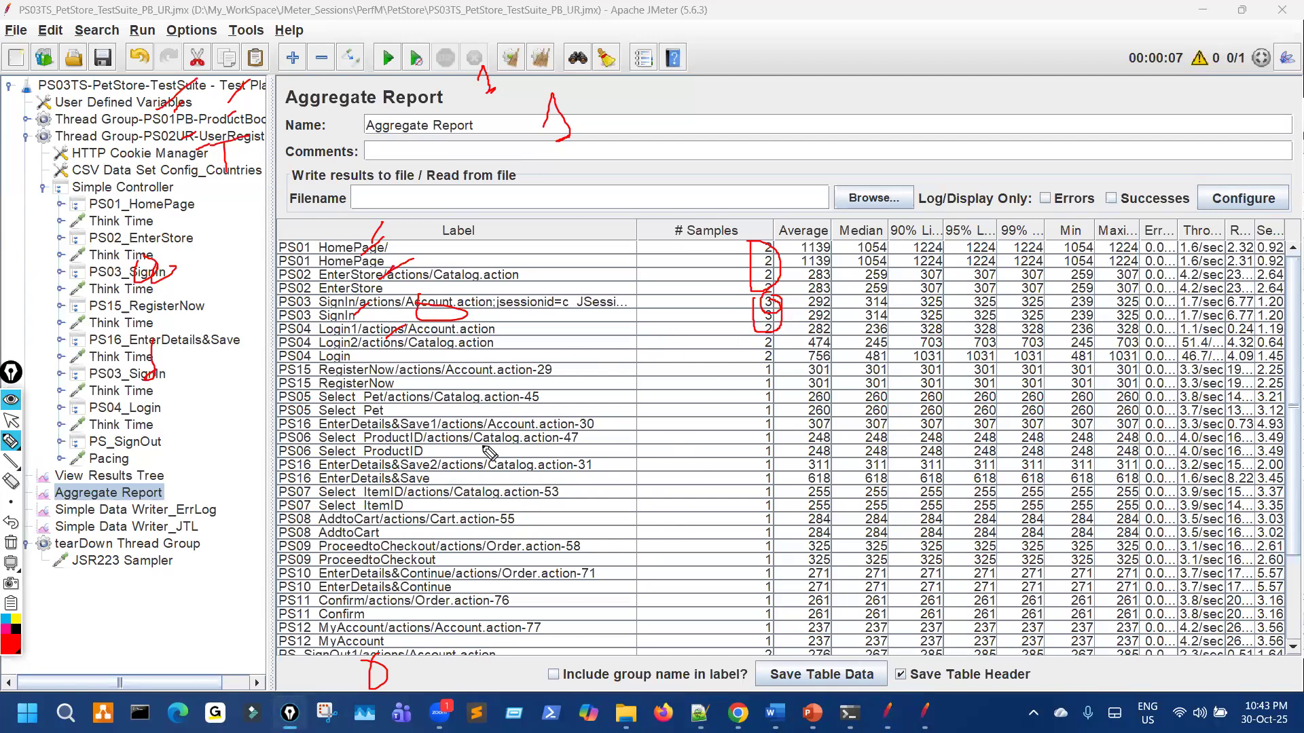
{"action": "left_click_drag", "start_coordinate": [752, 328], "coordinate": [766, 369]}
{"action": "left_click", "coordinate": [10, 523]}
{"action": "mouse_move", "coordinate": [10, 441]}
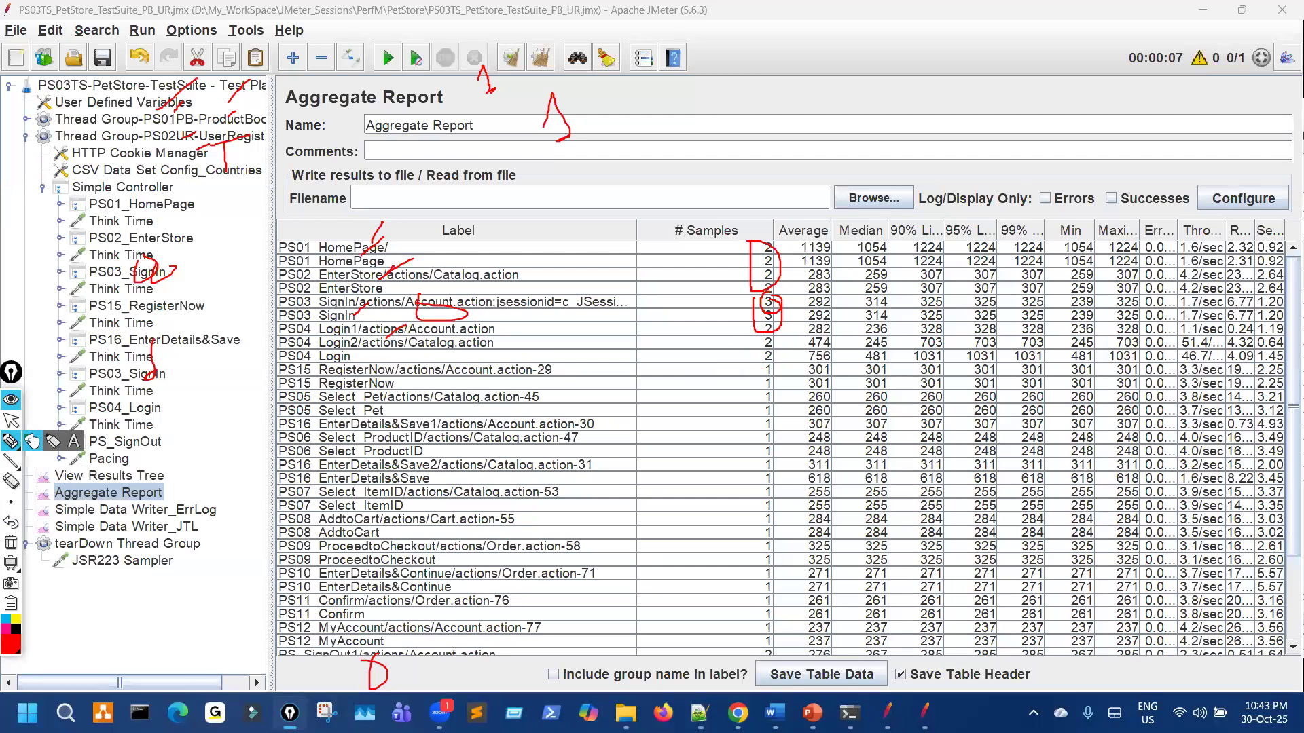
{"action": "left_click", "coordinate": [11, 542]}
{"action": "mouse_move", "coordinate": [765, 243]}
{"action": "left_mouse_down"}
{"action": "mouse_move", "coordinate": [778, 283]}
{"action": "mouse_move", "coordinate": [759, 298]}
{"action": "left_mouse_up"}
{"action": "left_click_drag", "start_coordinate": [588, 346], "coordinate": [541, 347]}
{"action": "left_click_drag", "start_coordinate": [753, 331], "coordinate": [751, 356]}
{"action": "left_click", "coordinate": [10, 422]}
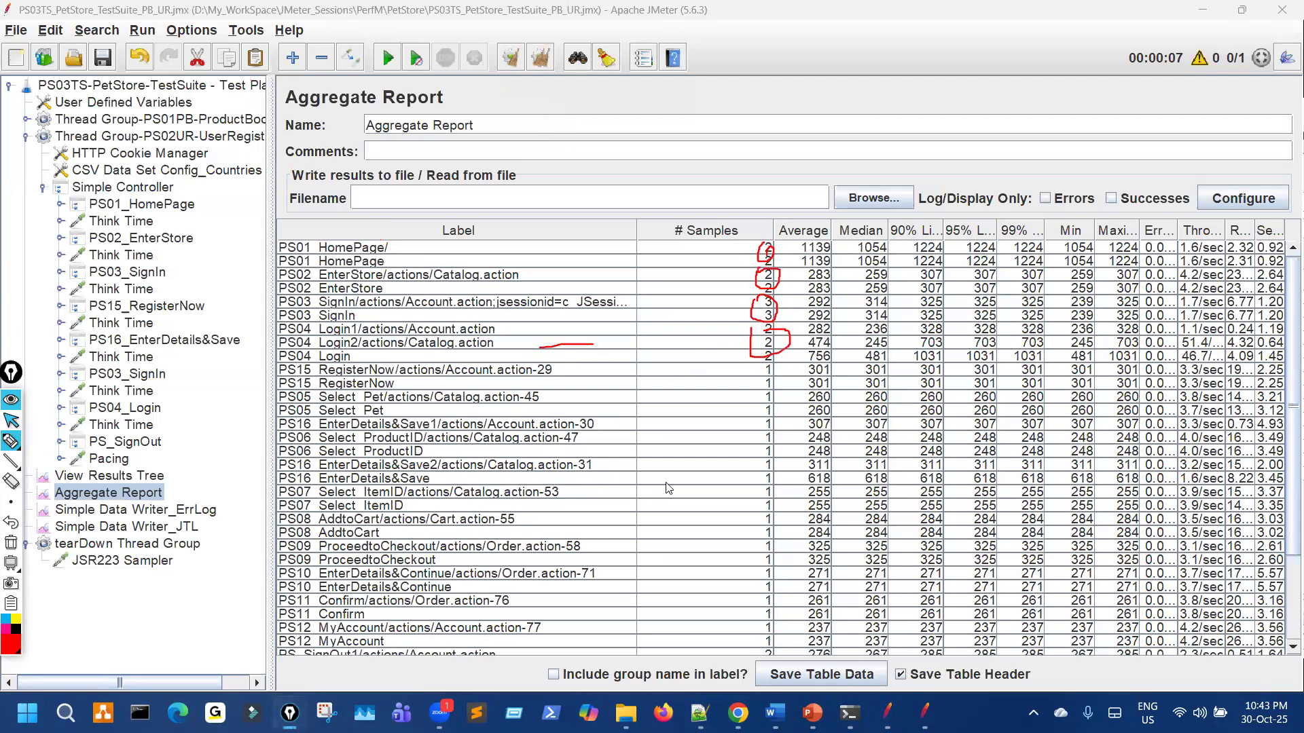
{"action": "scroll", "coordinate": [406, 574], "scroll_direction": "down", "scroll_amount": 3}
{"action": "left_click", "coordinate": [11, 441]}
{"action": "left_click_drag", "start_coordinate": [762, 596], "coordinate": [755, 589]}
{"action": "left_click_drag", "start_coordinate": [568, 597], "coordinate": [656, 601]}
{"action": "left_click_drag", "start_coordinate": [523, 535], "coordinate": [549, 534]}
{"action": "left_click_drag", "start_coordinate": [769, 539], "coordinate": [762, 544]}
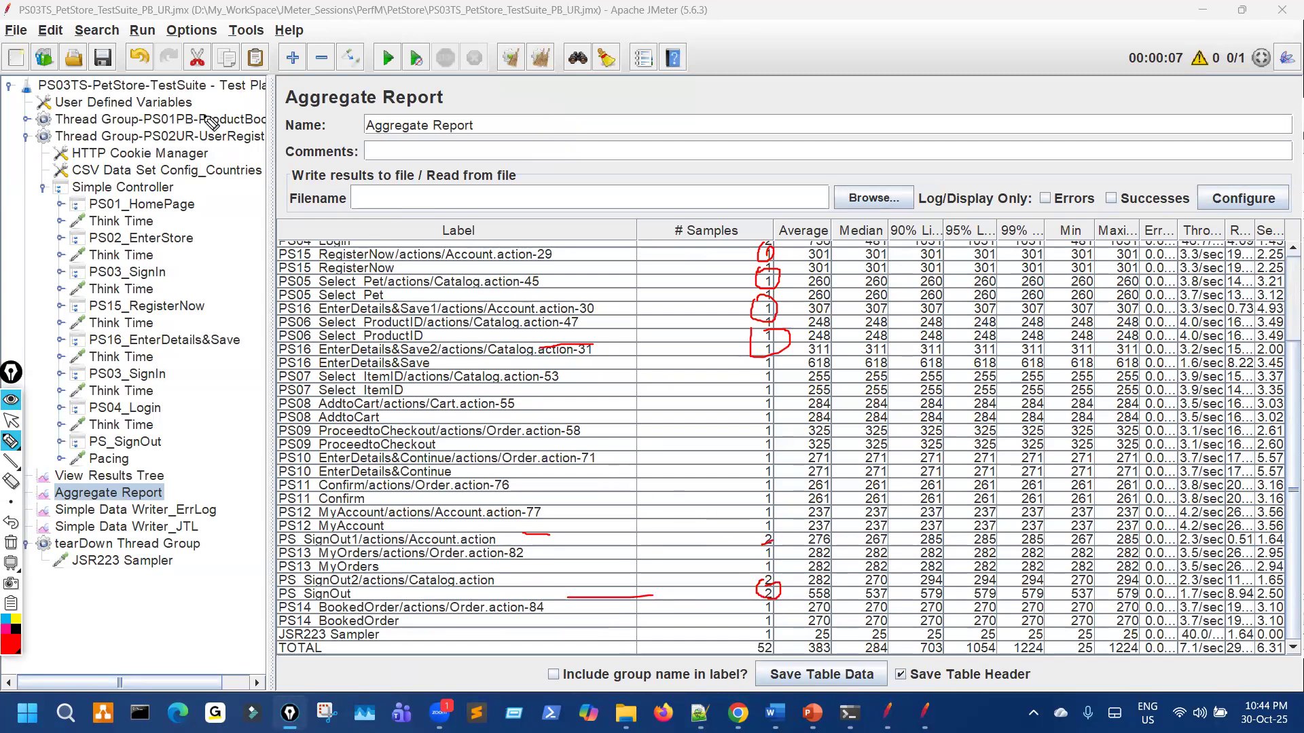
{"action": "mouse_move", "coordinate": [236, 95]}
{"action": "left_mouse_down"}
{"action": "mouse_move", "coordinate": [203, 114]}
{"action": "mouse_move", "coordinate": [215, 159]}
{"action": "left_mouse_up"}
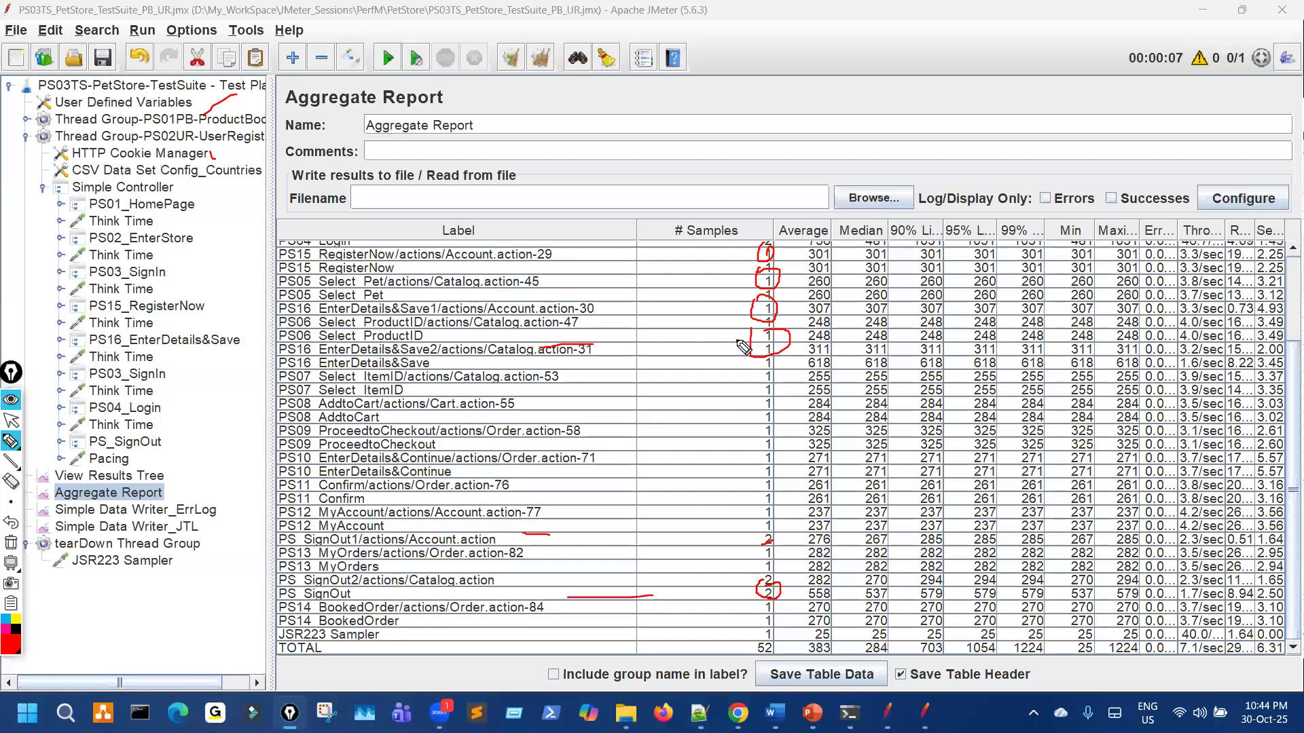
{"action": "left_click_drag", "start_coordinate": [753, 402], "coordinate": [770, 395]}
{"action": "left_click_drag", "start_coordinate": [737, 336], "coordinate": [748, 332]}
{"action": "left_click_drag", "start_coordinate": [278, 135], "coordinate": [219, 146]}
{"action": "mouse_move", "coordinate": [136, 301]}
{"action": "left_mouse_down"}
{"action": "mouse_move", "coordinate": [108, 305]}
{"action": "mouse_move", "coordinate": [113, 336]}
{"action": "left_mouse_up"}
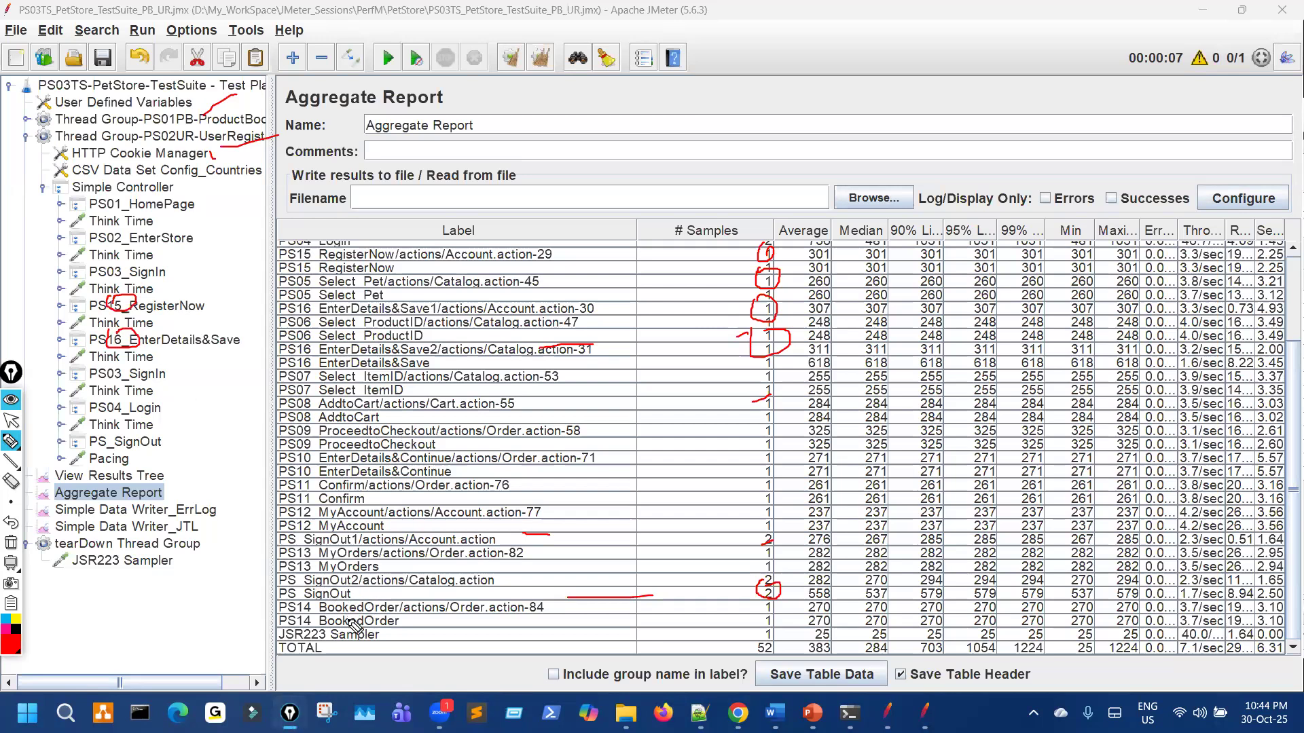
{"action": "left_click", "coordinate": [11, 420]}
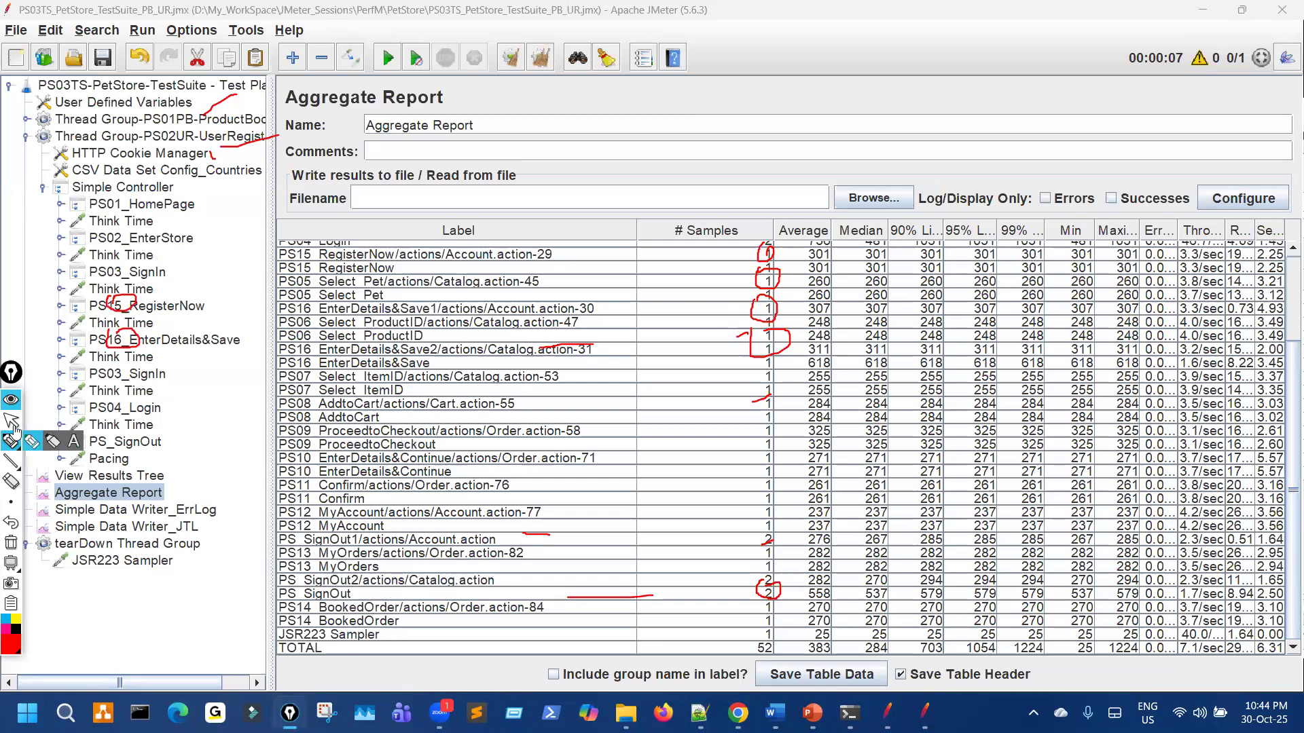
{"action": "scroll", "coordinate": [487, 479], "scroll_direction": "up", "scroll_amount": 3}
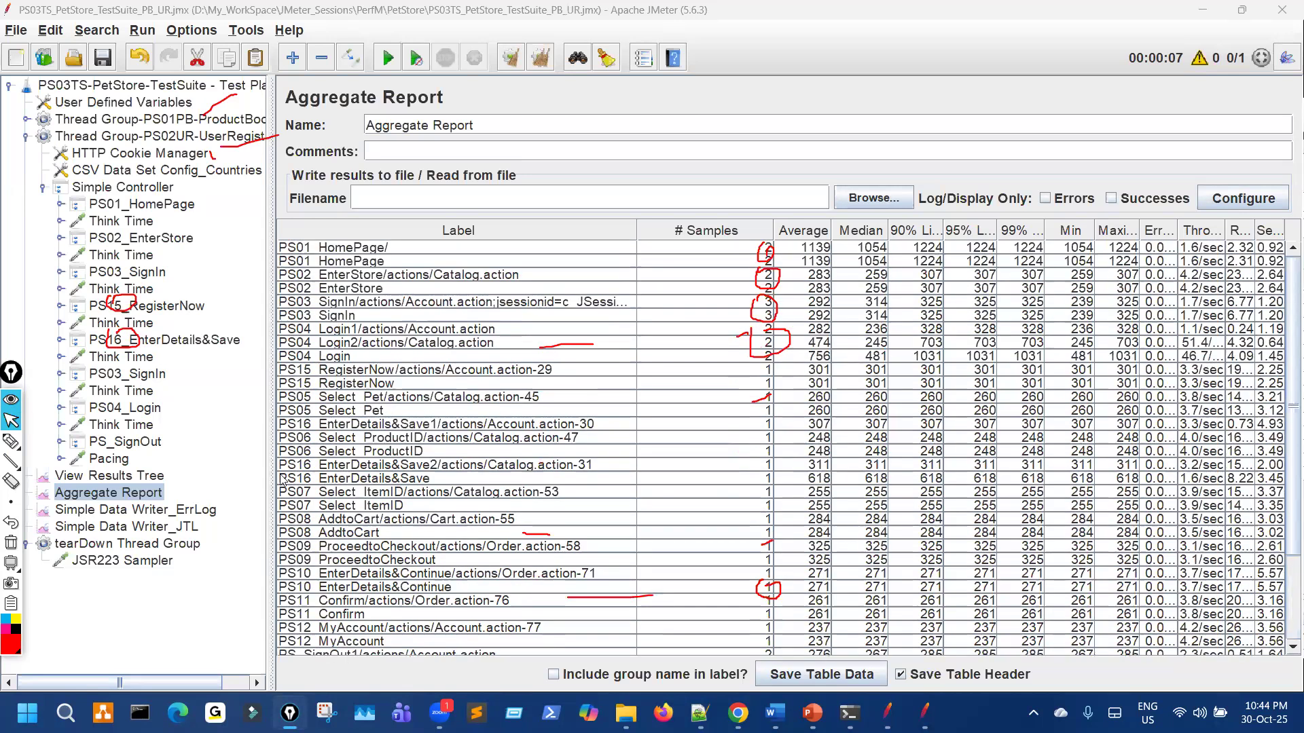
{"action": "left_click", "coordinate": [11, 441]}
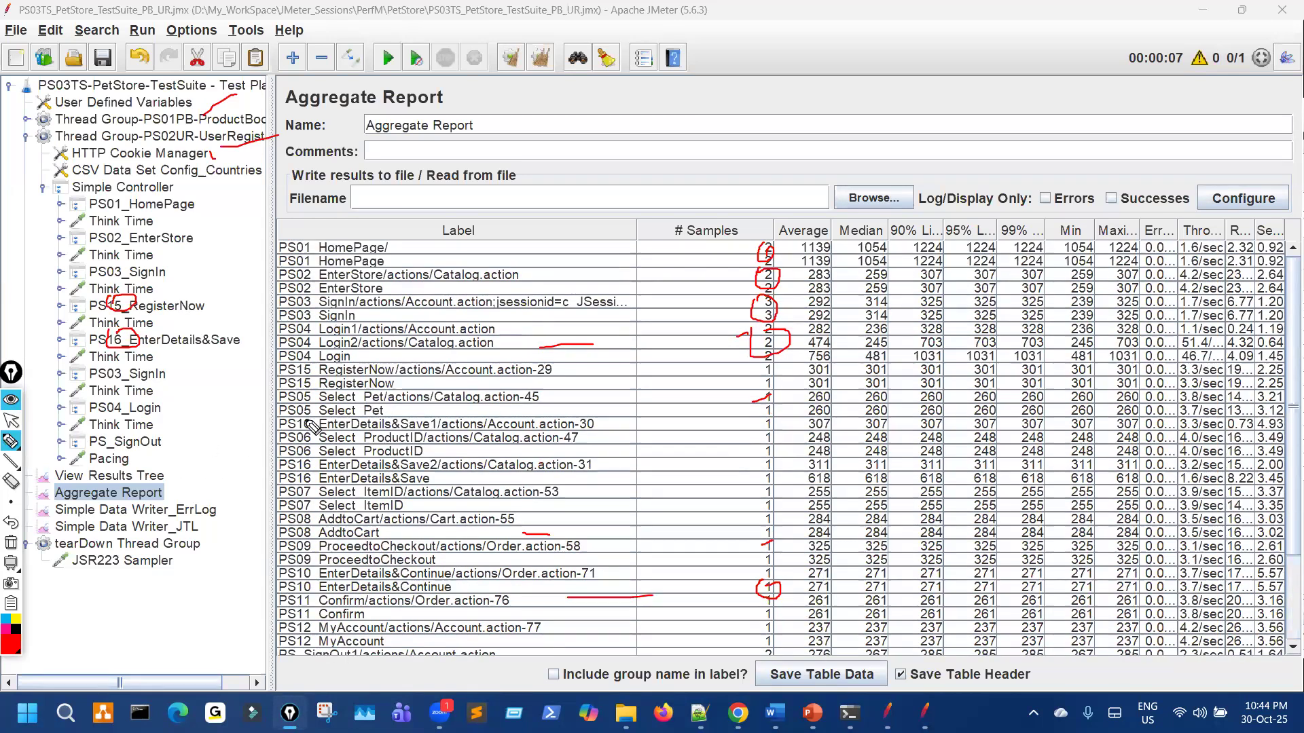
{"action": "mouse_move", "coordinate": [307, 419]}
{"action": "left_mouse_down"}
{"action": "mouse_move", "coordinate": [324, 422]}
{"action": "mouse_move", "coordinate": [311, 418]}
{"action": "left_mouse_up"}
{"action": "left_click_drag", "start_coordinate": [299, 367], "coordinate": [342, 359]}
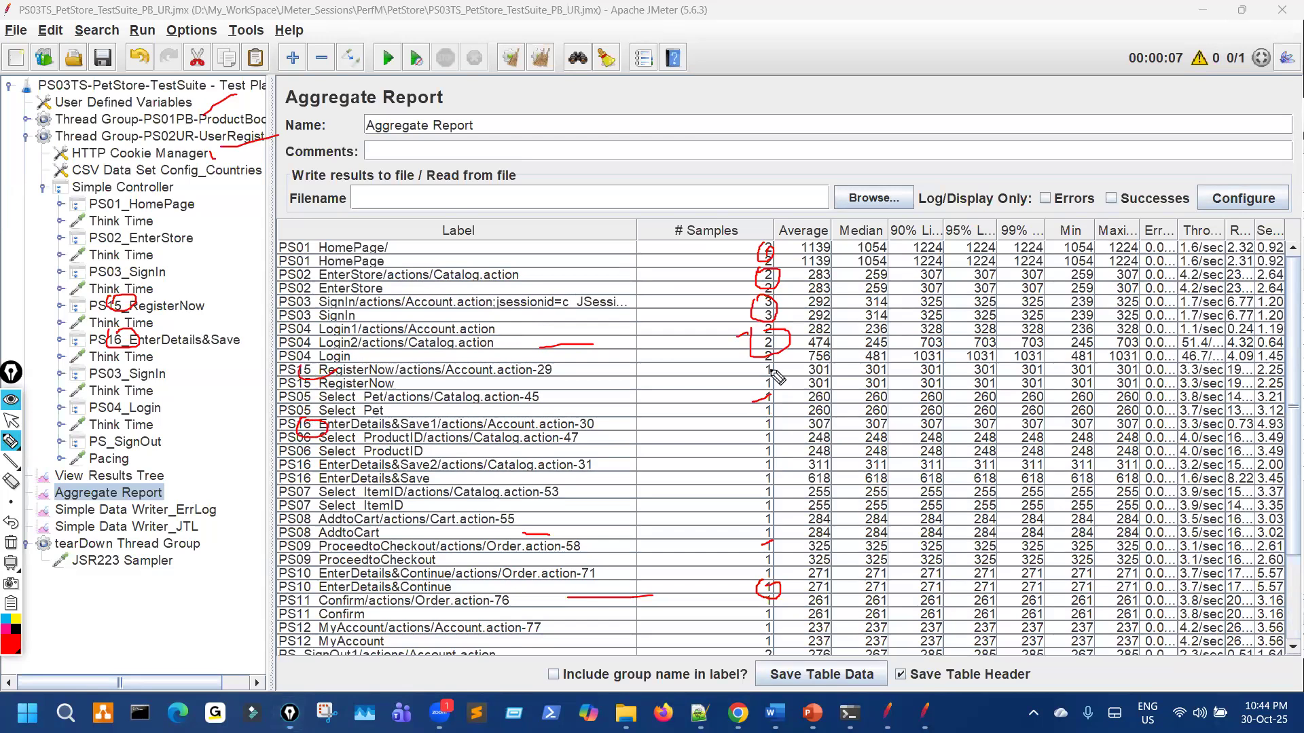
{"action": "left_click_drag", "start_coordinate": [766, 372], "coordinate": [787, 366]}
{"action": "mouse_move", "coordinate": [586, 440]}
{"action": "left_mouse_down"}
{"action": "mouse_move", "coordinate": [784, 421]}
{"action": "mouse_move", "coordinate": [761, 430]}
{"action": "left_mouse_up"}
{"action": "left_click_drag", "start_coordinate": [367, 486], "coordinate": [368, 542]}
{"action": "left_click_drag", "start_coordinate": [355, 599], "coordinate": [354, 644]}
{"action": "left_click_drag", "start_coordinate": [350, 517], "coordinate": [348, 494]}
{"action": "left_click_drag", "start_coordinate": [188, 115], "coordinate": [216, 109]}
{"action": "left_click_drag", "start_coordinate": [756, 589], "coordinate": [759, 617]}
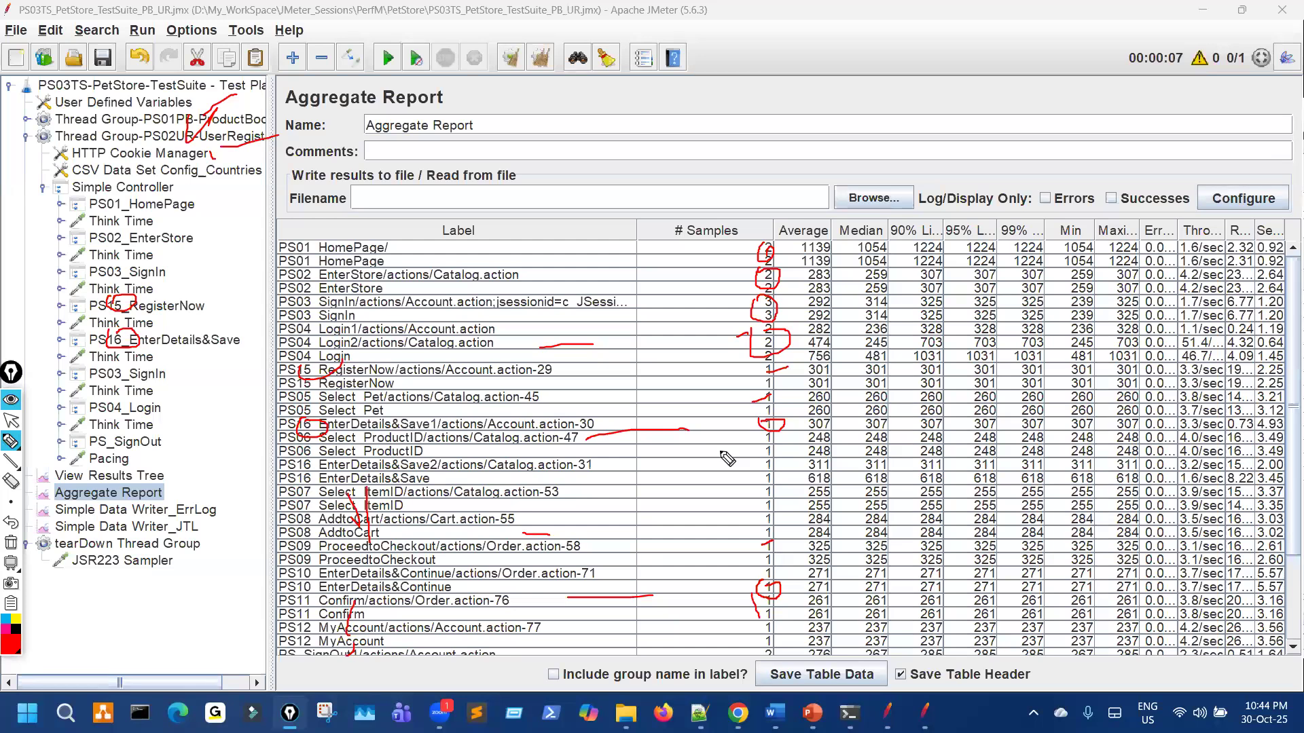
{"action": "key", "text": "Escape"}
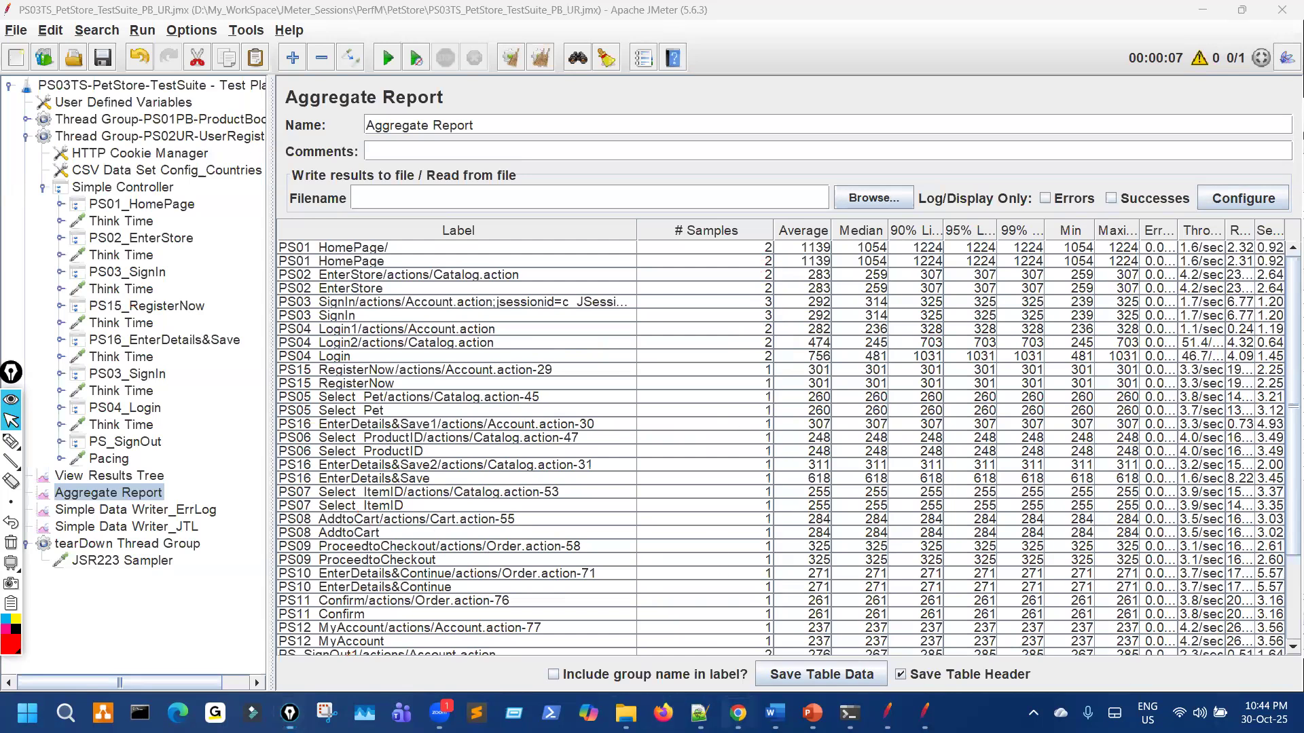
{"action": "left_click", "coordinate": [739, 713]}
Step: On slide 117, circle Browse a Product and write the UR and PB labels with 1000 users
{"action": "left_click", "coordinate": [813, 713]}
{"action": "scroll", "coordinate": [633, 459], "scroll_direction": "down", "scroll_amount": 1}
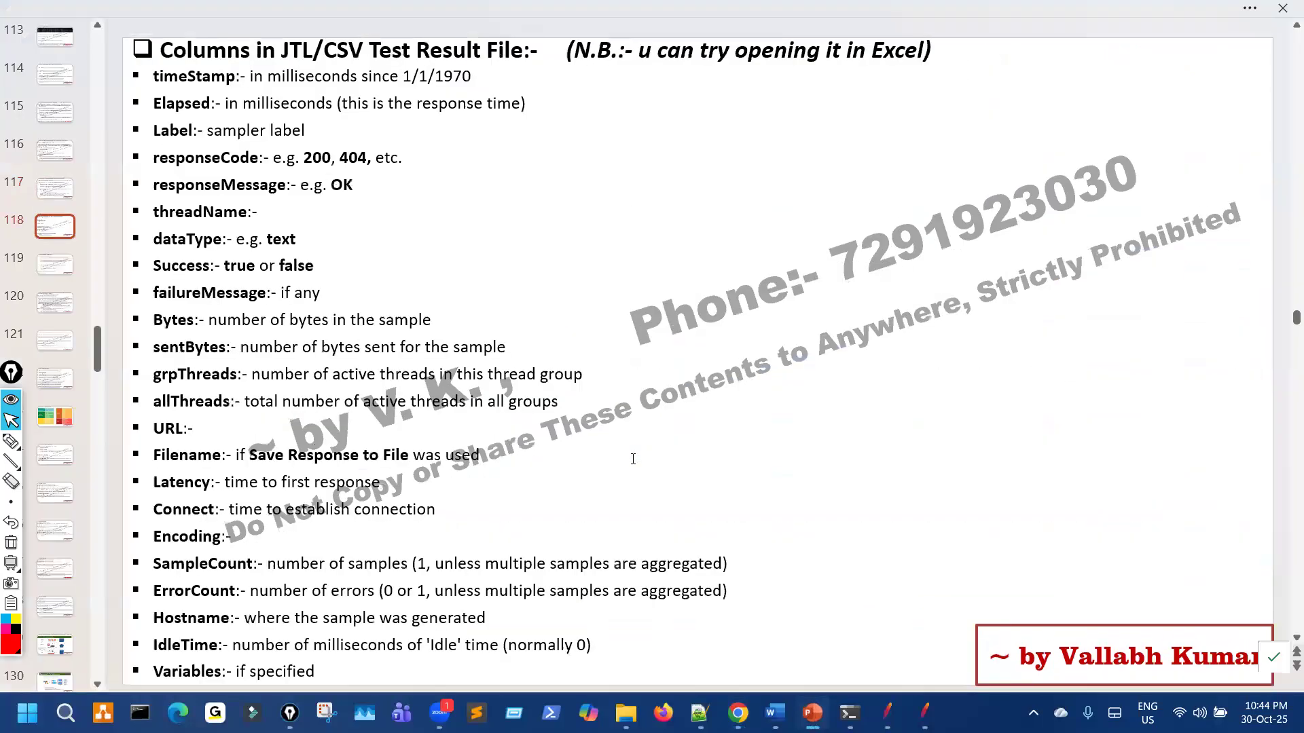
{"action": "scroll", "coordinate": [632, 460], "scroll_direction": "up", "scroll_amount": 1}
{"action": "left_click", "coordinate": [10, 442]}
{"action": "mouse_move", "coordinate": [632, 212]}
{"action": "left_mouse_down"}
{"action": "mouse_move", "coordinate": [646, 203]}
{"action": "mouse_move", "coordinate": [660, 282]}
{"action": "mouse_move", "coordinate": [614, 241]}
{"action": "mouse_move", "coordinate": [709, 282]}
{"action": "left_mouse_up"}
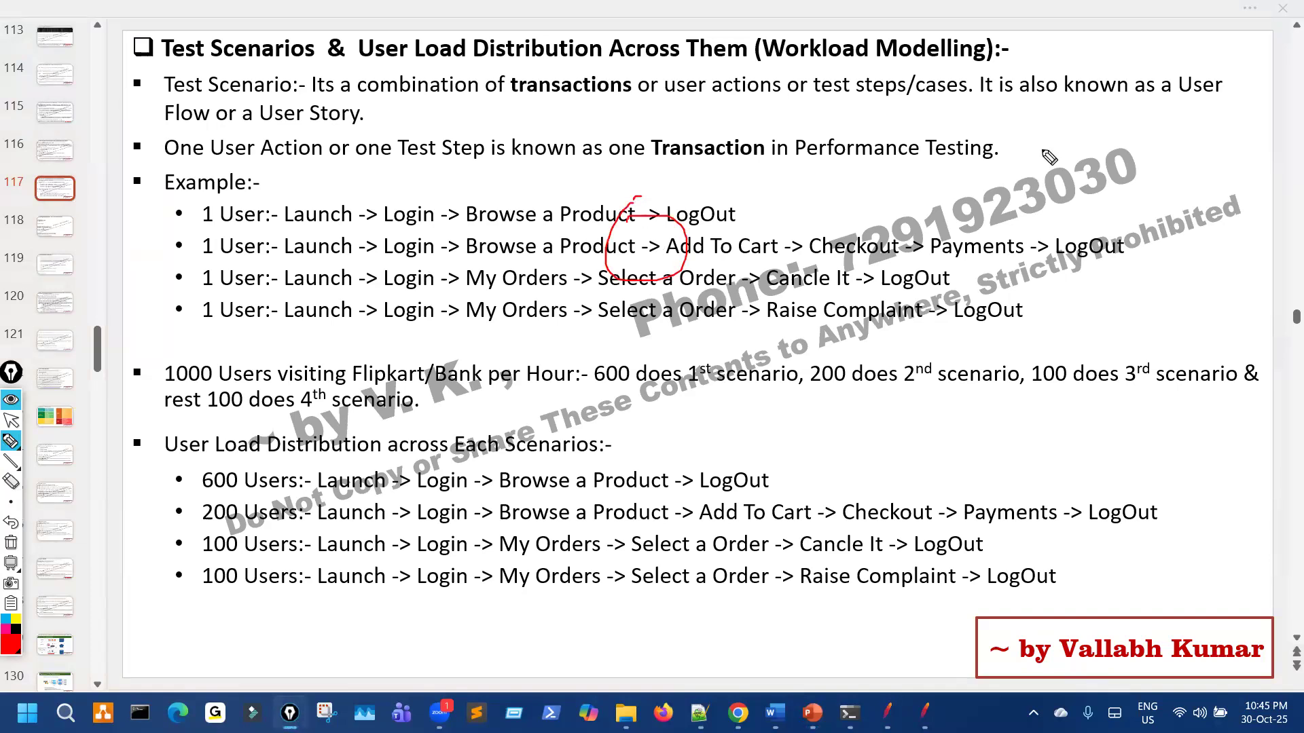
{"action": "mouse_move", "coordinate": [1051, 102]}
{"action": "left_mouse_down"}
{"action": "mouse_move", "coordinate": [1061, 139]}
{"action": "mouse_move", "coordinate": [1073, 101]}
{"action": "mouse_move", "coordinate": [1126, 122]}
{"action": "left_mouse_up"}
{"action": "mouse_move", "coordinate": [1085, 169]}
{"action": "left_mouse_down"}
{"action": "mouse_move", "coordinate": [1095, 219]}
{"action": "mouse_move", "coordinate": [1138, 175]}
{"action": "mouse_move", "coordinate": [1139, 199]}
{"action": "left_mouse_up"}
{"action": "mouse_move", "coordinate": [924, 445]}
{"action": "left_mouse_down"}
{"action": "mouse_move", "coordinate": [940, 487]}
{"action": "mouse_move", "coordinate": [948, 456]}
{"action": "mouse_move", "coordinate": [991, 446]}
{"action": "mouse_move", "coordinate": [1021, 408]}
{"action": "mouse_move", "coordinate": [1039, 277]}
{"action": "mouse_move", "coordinate": [1065, 224]}
{"action": "left_mouse_up"}
Step: Annotate the 1000-user split as 600 for PB and 400 for UR
{"action": "left_click_drag", "start_coordinate": [1143, 246], "coordinate": [1127, 316]}
{"action": "mouse_move", "coordinate": [1173, 272]}
{"action": "left_mouse_down"}
{"action": "mouse_move", "coordinate": [1165, 288]}
{"action": "mouse_move", "coordinate": [1178, 272]}
{"action": "left_mouse_up"}
{"action": "mouse_move", "coordinate": [1202, 258]}
{"action": "left_mouse_down"}
{"action": "mouse_move", "coordinate": [1192, 272]}
{"action": "mouse_move", "coordinate": [1200, 244]}
{"action": "left_mouse_up"}
{"action": "mouse_move", "coordinate": [1050, 305]}
{"action": "left_mouse_down"}
{"action": "mouse_move", "coordinate": [990, 133]}
{"action": "mouse_move", "coordinate": [976, 163]}
{"action": "left_mouse_up"}
{"action": "mouse_move", "coordinate": [968, 80]}
{"action": "left_mouse_down"}
{"action": "mouse_move", "coordinate": [992, 99]}
{"action": "mouse_move", "coordinate": [999, 71]}
{"action": "mouse_move", "coordinate": [1031, 63]}
{"action": "left_mouse_up"}
{"action": "mouse_move", "coordinate": [935, 413]}
{"action": "left_mouse_down"}
{"action": "mouse_move", "coordinate": [895, 502]}
{"action": "mouse_move", "coordinate": [963, 423]}
{"action": "left_mouse_up"}
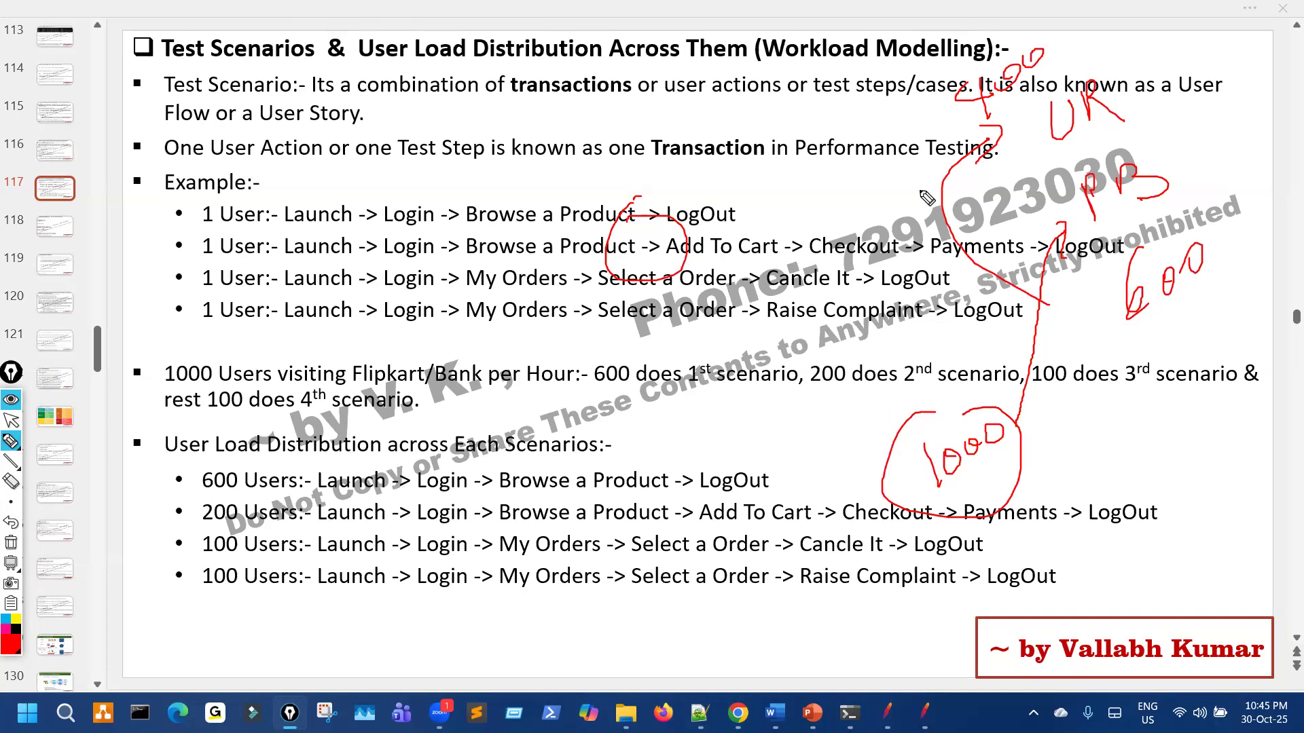
Step: Write 10, a 6-to-80 split near 600 Users, and 24 hr on the slide
{"action": "mouse_move", "coordinate": [651, 629]}
{"action": "left_mouse_down"}
{"action": "mouse_move", "coordinate": [664, 677]}
{"action": "mouse_move", "coordinate": [705, 621]}
{"action": "mouse_move", "coordinate": [717, 540]}
{"action": "mouse_move", "coordinate": [745, 588]}
{"action": "left_mouse_up"}
{"action": "mouse_move", "coordinate": [707, 437]}
{"action": "left_mouse_down"}
{"action": "mouse_move", "coordinate": [677, 477]}
{"action": "mouse_move", "coordinate": [757, 434]}
{"action": "mouse_move", "coordinate": [762, 452]}
{"action": "left_mouse_up"}
{"action": "mouse_move", "coordinate": [781, 420]}
{"action": "left_mouse_down"}
{"action": "mouse_move", "coordinate": [785, 436]}
{"action": "mouse_move", "coordinate": [785, 405]}
{"action": "left_mouse_up"}
{"action": "left_click_drag", "start_coordinate": [768, 382], "coordinate": [762, 400]}
{"action": "left_click_drag", "start_coordinate": [724, 591], "coordinate": [783, 626]}
{"action": "left_click_drag", "start_coordinate": [779, 613], "coordinate": [804, 646]}
{"action": "mouse_move", "coordinate": [820, 618]}
{"action": "left_mouse_down"}
{"action": "mouse_move", "coordinate": [813, 642]}
{"action": "mouse_move", "coordinate": [845, 640]}
{"action": "mouse_move", "coordinate": [830, 657]}
{"action": "left_mouse_up"}
{"action": "mouse_move", "coordinate": [857, 632]}
{"action": "left_mouse_down"}
{"action": "mouse_move", "coordinate": [872, 616]}
{"action": "mouse_move", "coordinate": [916, 617]}
{"action": "mouse_move", "coordinate": [936, 642]}
{"action": "left_mouse_up"}
Step: Circle the 10, 6-to-80 and 24 hr notes, then clear all the ink
{"action": "mouse_move", "coordinate": [660, 608]}
{"action": "left_mouse_down"}
{"action": "mouse_move", "coordinate": [676, 699]}
{"action": "mouse_move", "coordinate": [654, 608]}
{"action": "left_mouse_up"}
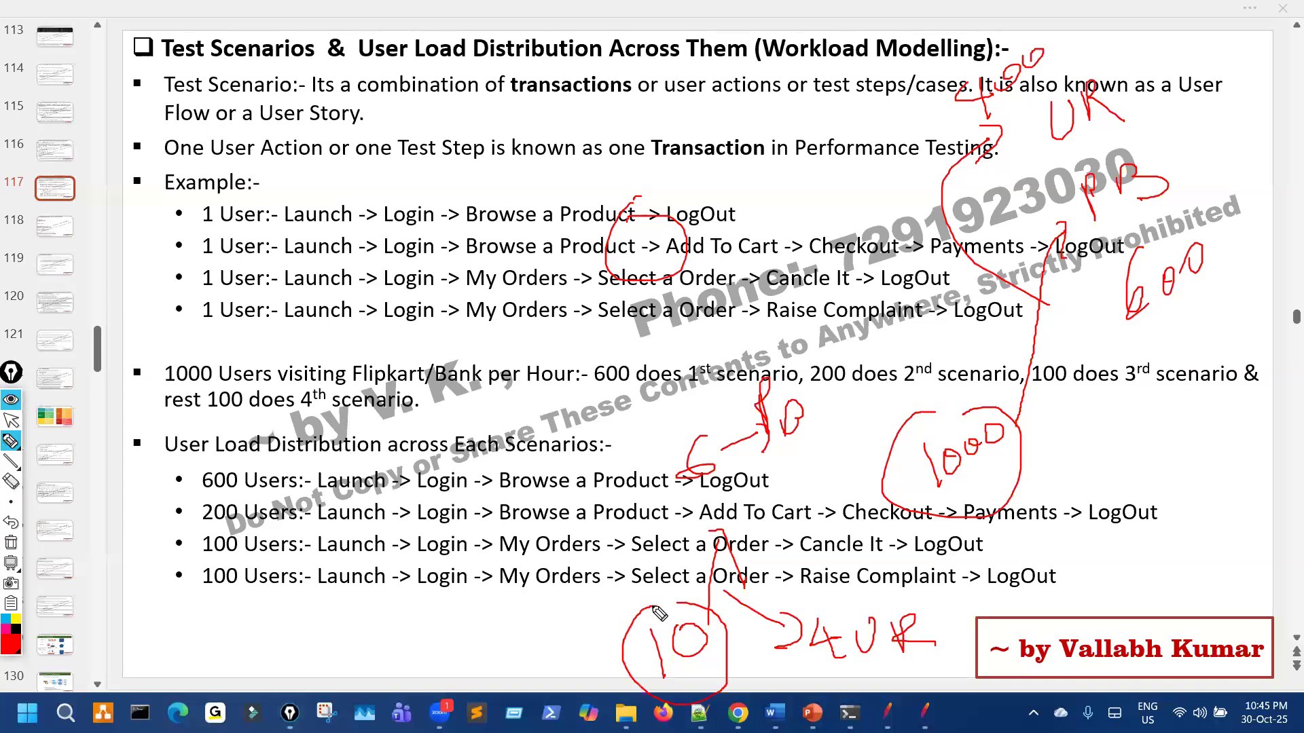
{"action": "left_click_drag", "start_coordinate": [684, 392], "coordinate": [812, 489]}
{"action": "left_click_drag", "start_coordinate": [755, 368], "coordinate": [813, 489]}
{"action": "mouse_move", "coordinate": [814, 602]}
{"action": "left_mouse_down"}
{"action": "mouse_move", "coordinate": [815, 694]}
{"action": "mouse_move", "coordinate": [857, 607]}
{"action": "left_mouse_up"}
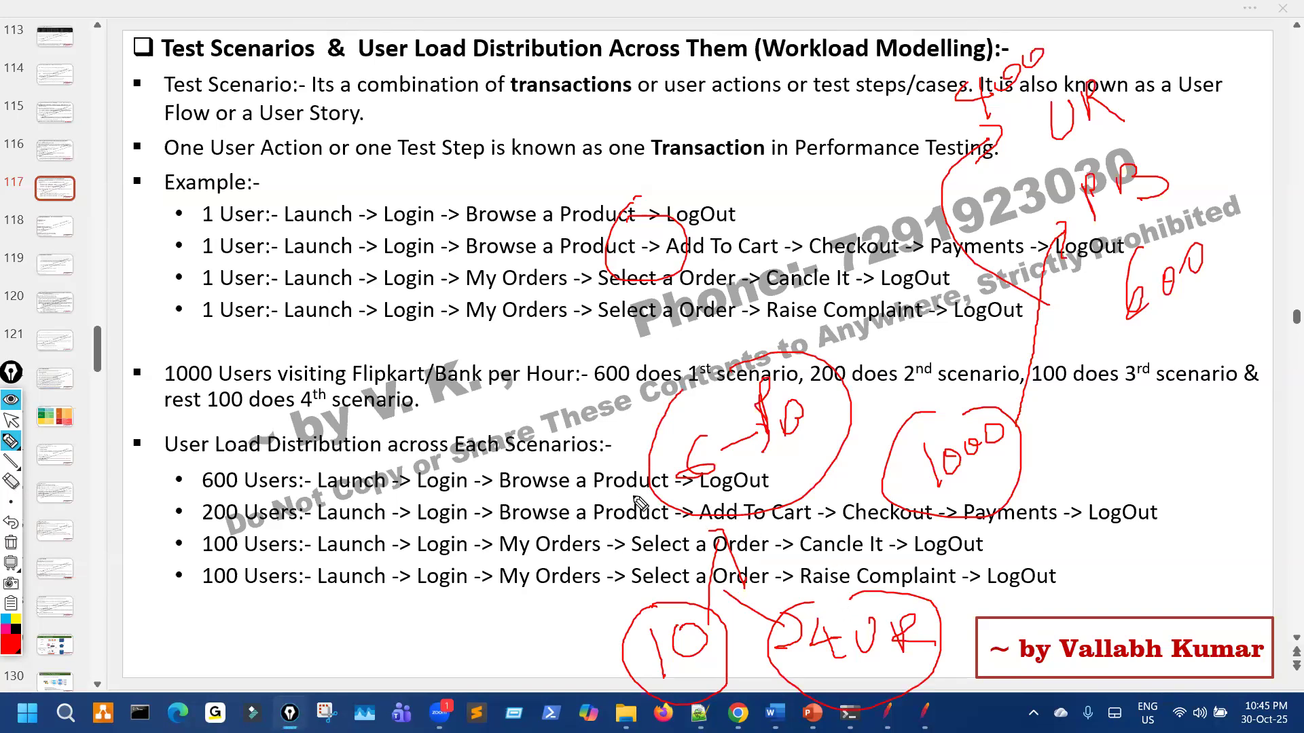
{"action": "mouse_move", "coordinate": [342, 640]}
{"action": "left_mouse_down"}
{"action": "mouse_move", "coordinate": [347, 675]}
{"action": "mouse_move", "coordinate": [364, 661]}
{"action": "left_mouse_up"}
{"action": "left_click_drag", "start_coordinate": [705, 426], "coordinate": [727, 480]}
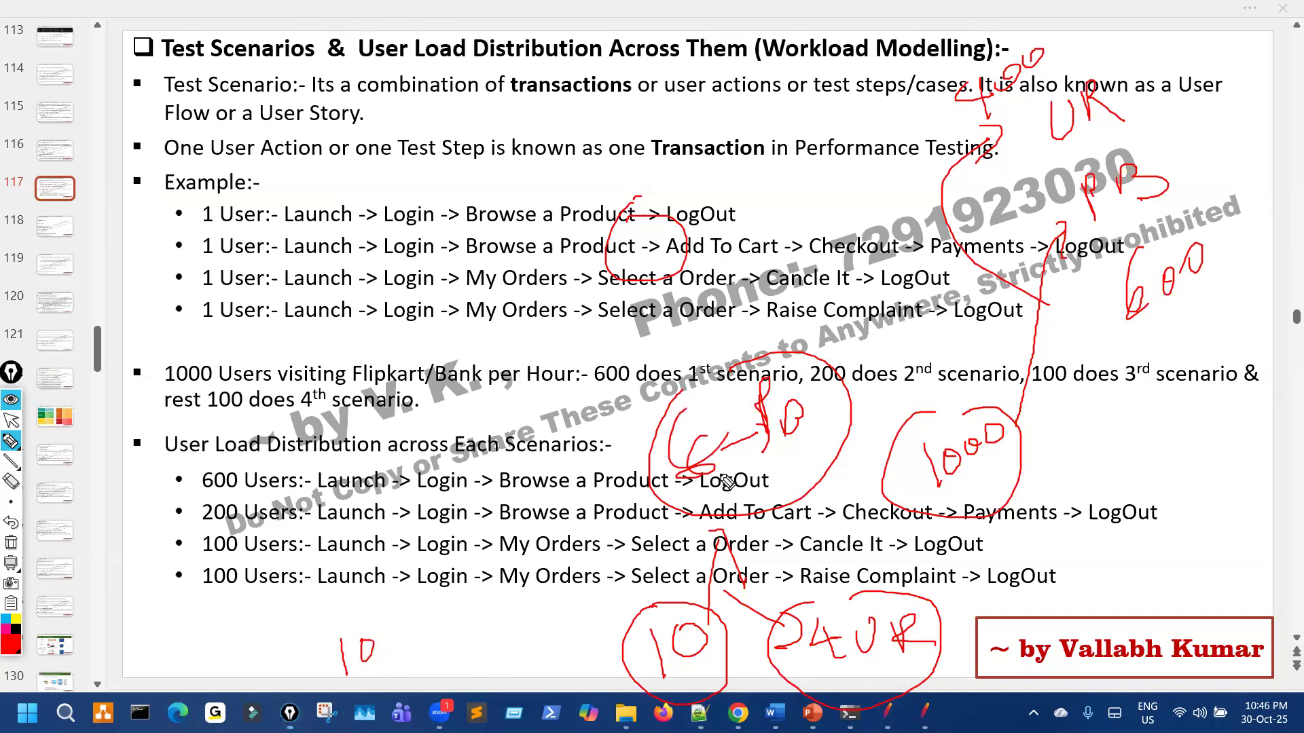
{"action": "key", "text": "Escape"}
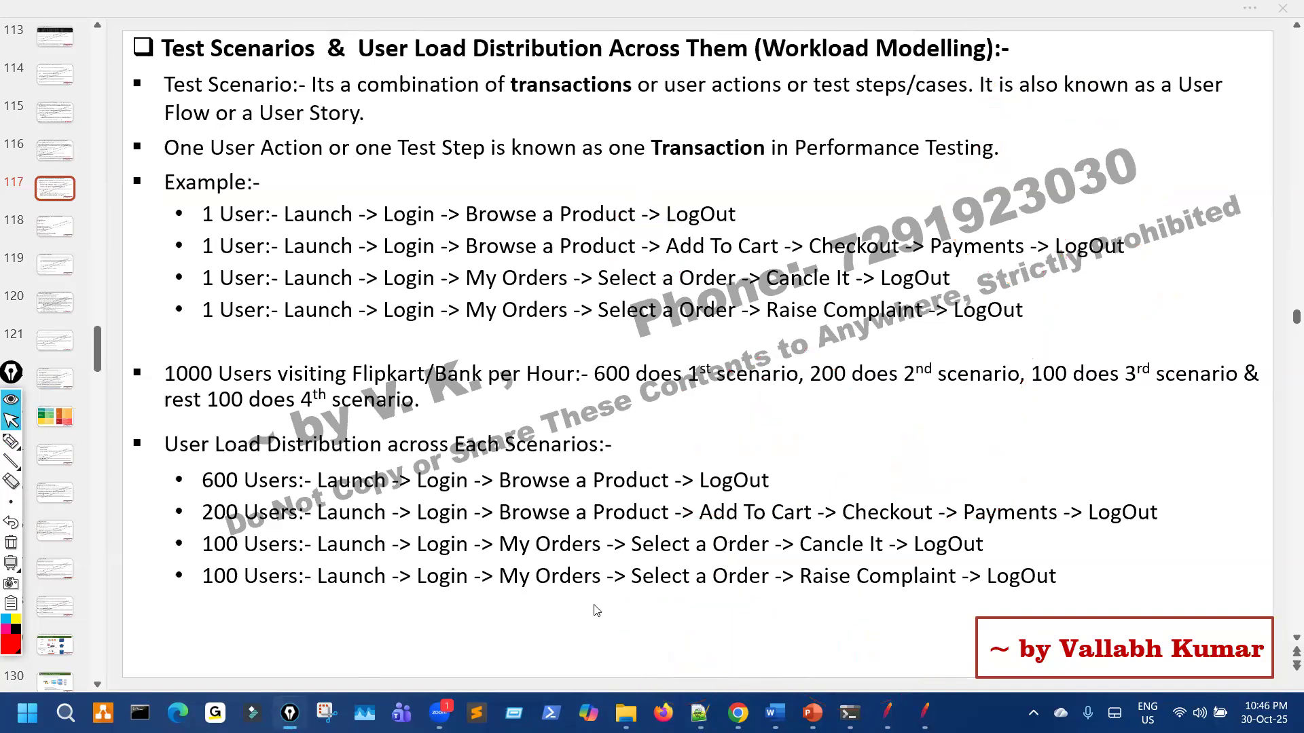
Step: On slide 116, circle and underline the rule naming common requests the same, then clear ink
{"action": "scroll", "coordinate": [650, 614], "scroll_direction": "up", "scroll_amount": 1}
{"action": "key", "text": "ctrl+shift+3"}
{"action": "mouse_move", "coordinate": [474, 137]}
{"action": "left_mouse_down"}
{"action": "mouse_move", "coordinate": [394, 201]}
{"action": "mouse_move", "coordinate": [650, 190]}
{"action": "mouse_move", "coordinate": [555, 151]}
{"action": "left_mouse_up"}
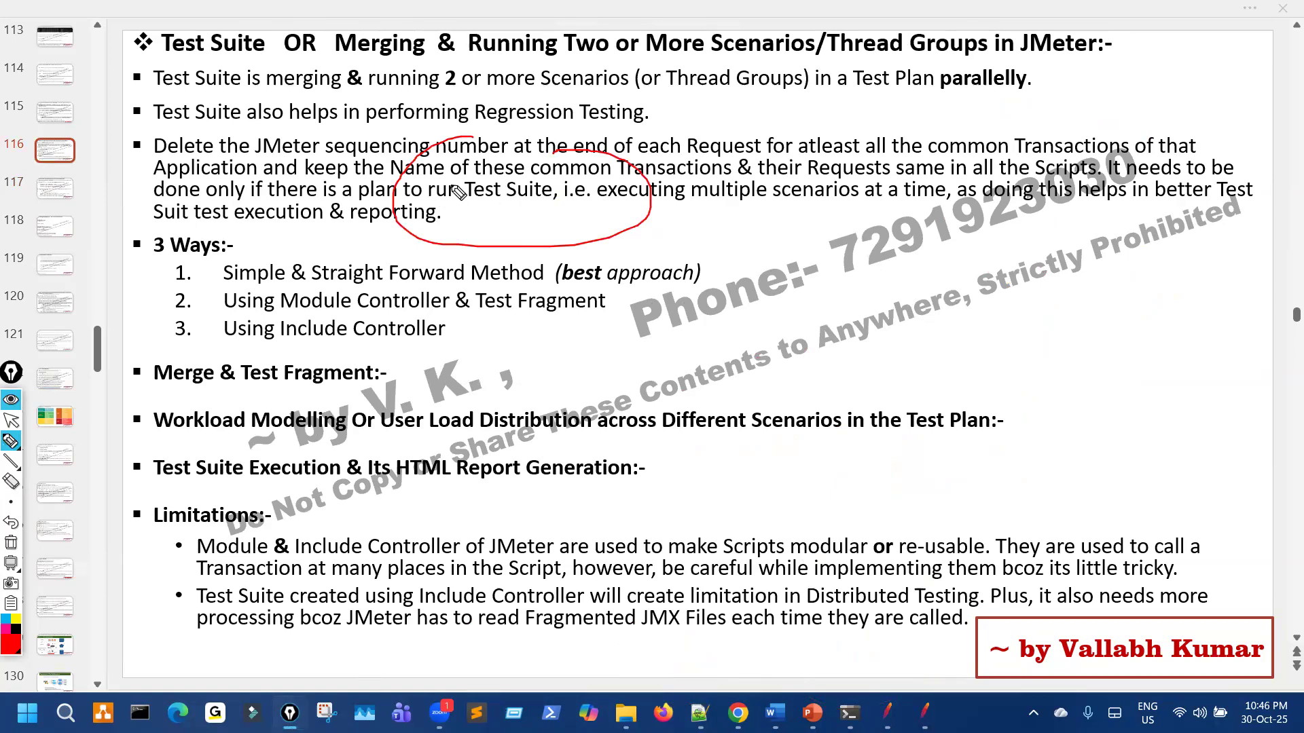
{"action": "left_click_drag", "start_coordinate": [768, 174], "coordinate": [978, 166]}
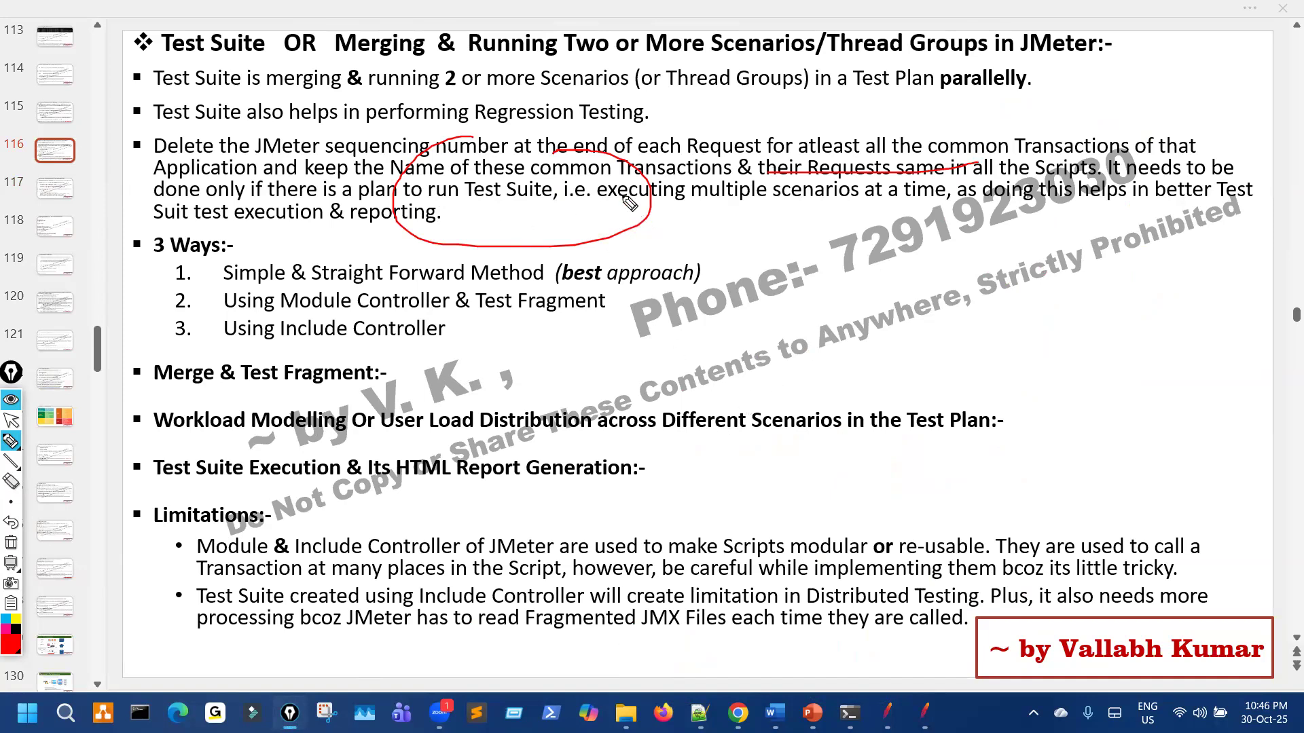
{"action": "left_click_drag", "start_coordinate": [424, 182], "coordinate": [596, 182]}
{"action": "mouse_move", "coordinate": [955, 143]}
{"action": "left_mouse_down"}
{"action": "mouse_move", "coordinate": [846, 196]}
{"action": "mouse_move", "coordinate": [915, 169]}
{"action": "left_mouse_up"}
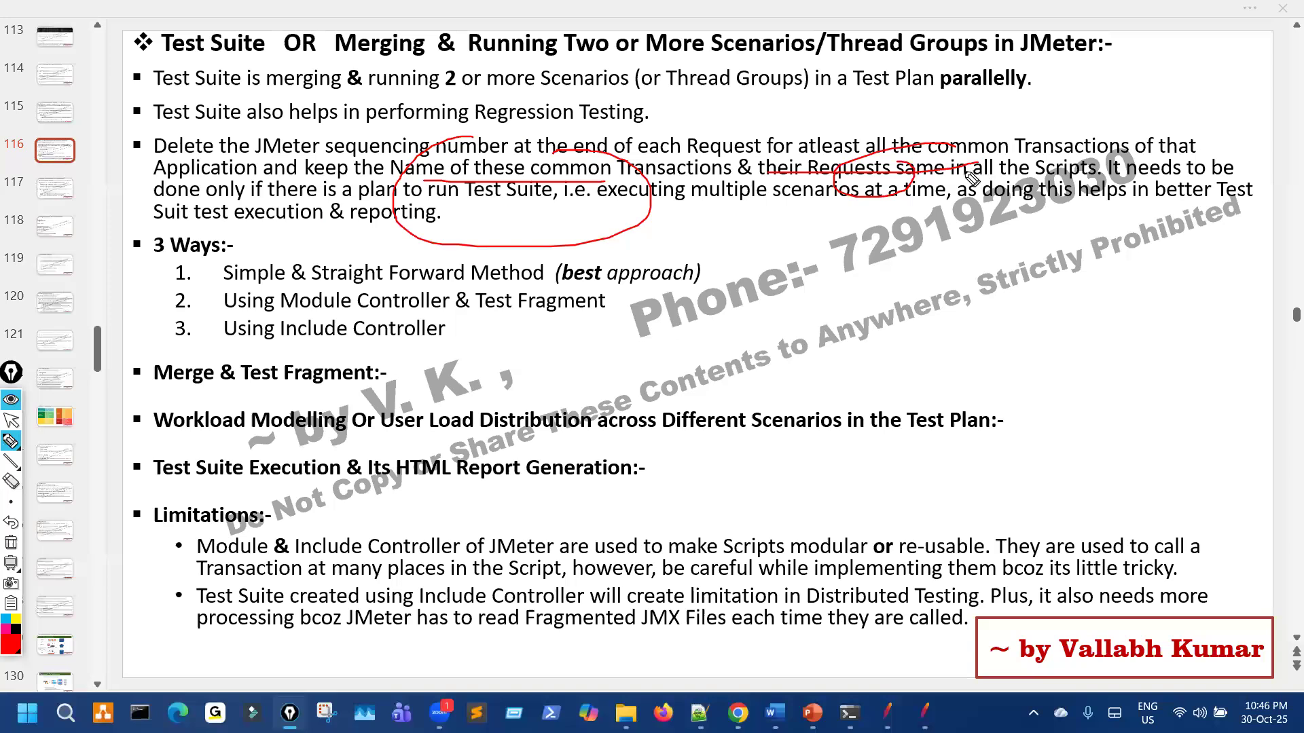
{"action": "key", "text": "ctrl+shift+7"}
{"action": "key", "text": "ctrl+shift+2"}
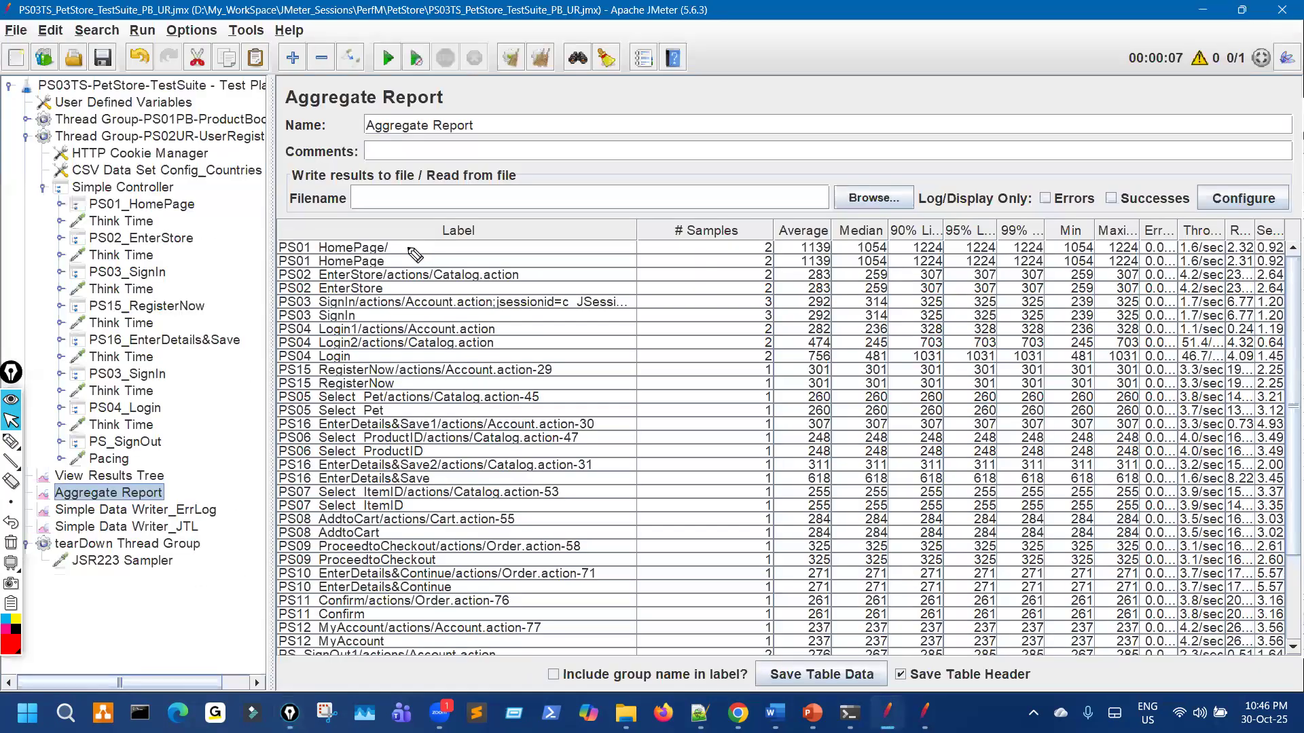
Step: In the Aggregate Report, mark the PS01 HomePage rows and underline the PS03 SignIn and PS04 Login1 rows
{"action": "left_click_drag", "start_coordinate": [408, 247], "coordinate": [457, 233]}
{"action": "left_click_drag", "start_coordinate": [519, 200], "coordinate": [557, 221]}
{"action": "mouse_move", "coordinate": [385, 330]}
{"action": "left_mouse_down"}
{"action": "mouse_move", "coordinate": [480, 314]}
{"action": "mouse_move", "coordinate": [604, 358]}
{"action": "left_mouse_up"}
{"action": "left_click_drag", "start_coordinate": [407, 243], "coordinate": [400, 252]}
{"action": "key", "text": "Escape"}
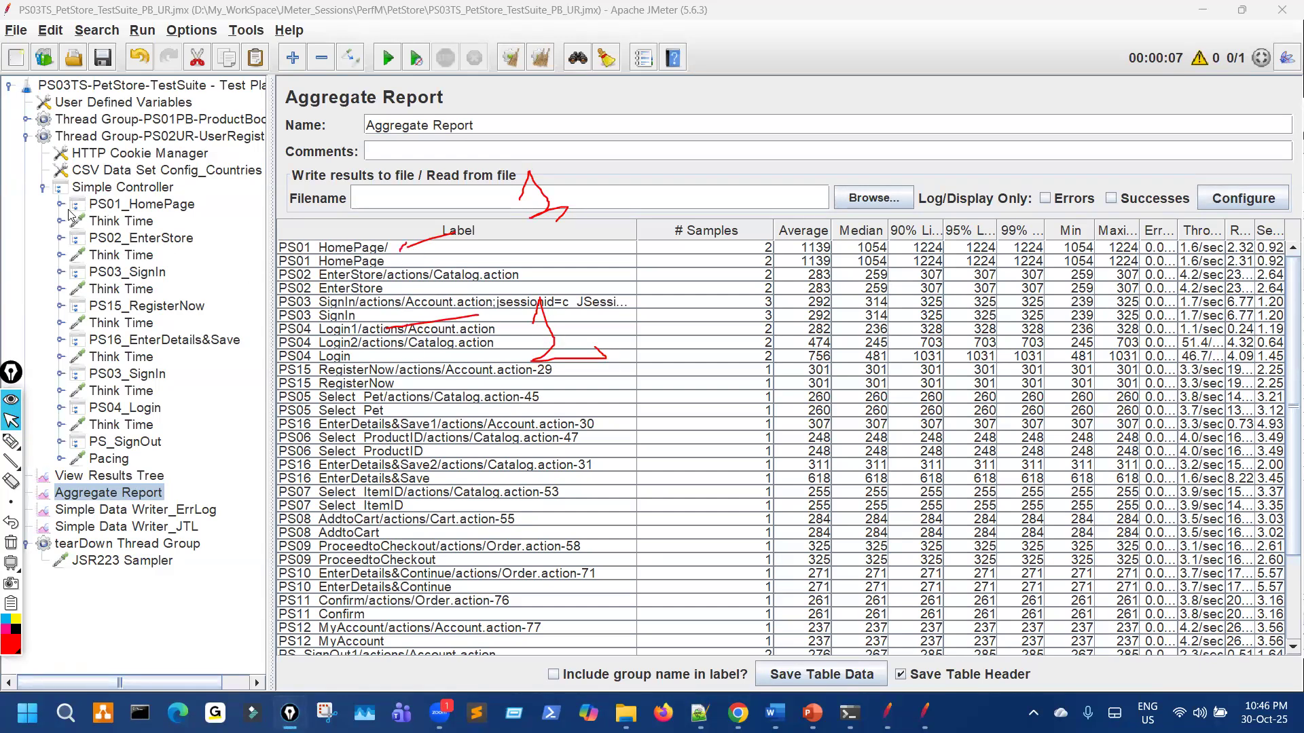
Step: Expand PS01_HomePage, widen the tree panel, and expand the ProductBooking thread group and Simple Controller
{"action": "left_click", "coordinate": [157, 210]}
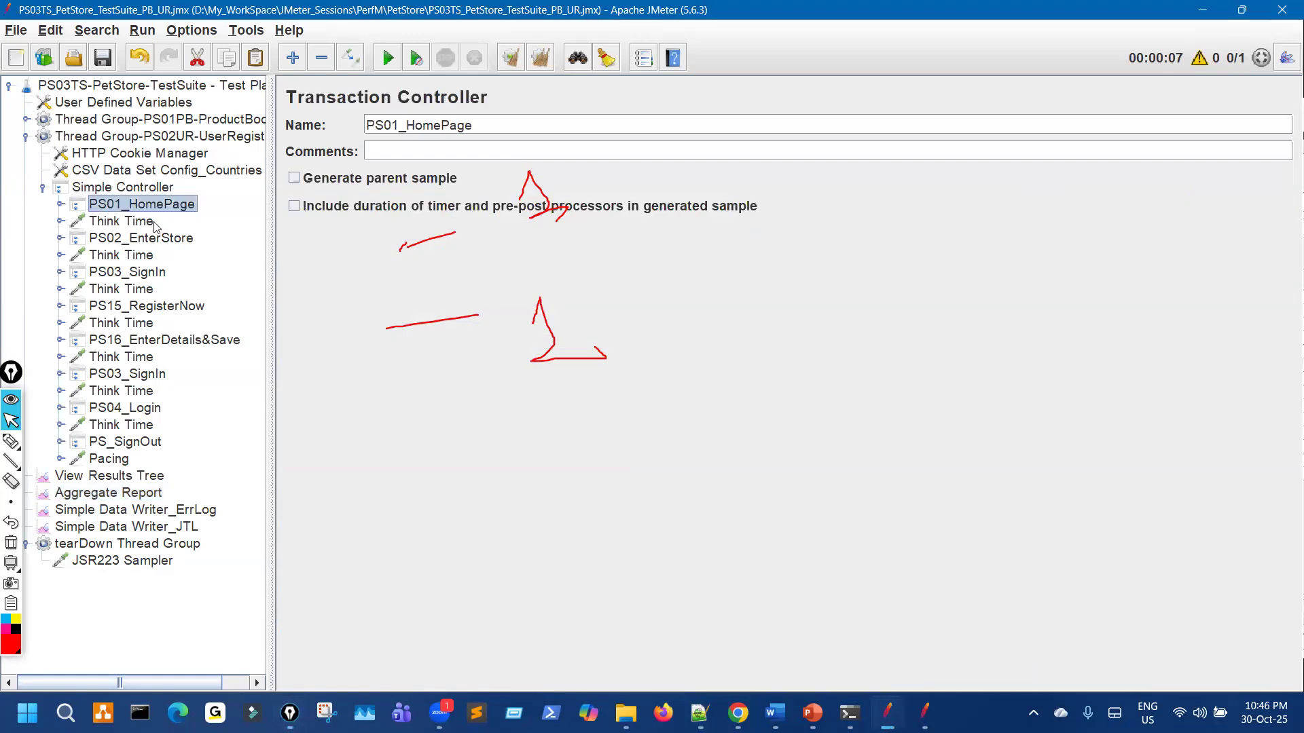
{"action": "key", "text": "Right"}
{"action": "left_click_drag", "start_coordinate": [272, 198], "coordinate": [343, 189]}
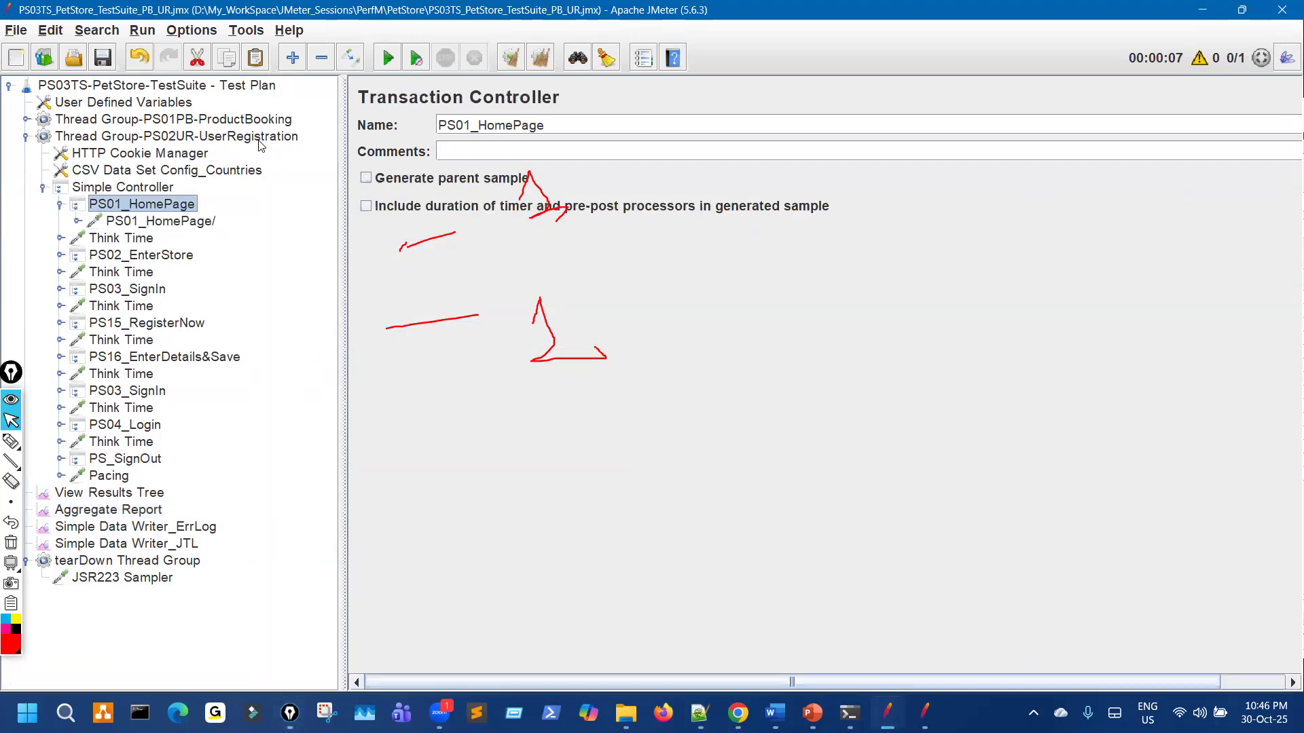
{"action": "left_click", "coordinate": [26, 120]}
{"action": "left_click", "coordinate": [44, 188]}
Step: Inspect ProductBooking's PS01_HomePage transaction and its HomePage/ request, then return to the Aggregate Report
{"action": "left_click", "coordinate": [148, 190]}
{"action": "left_click", "coordinate": [59, 191]}
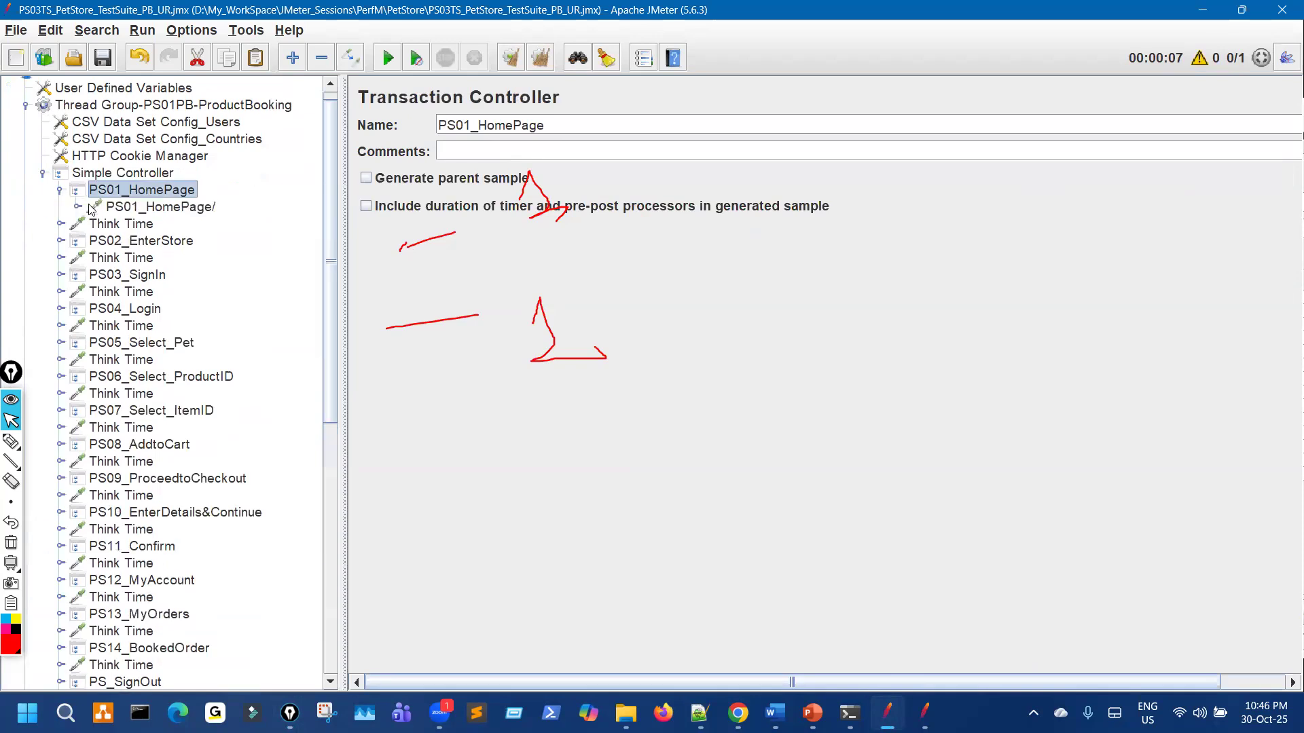
{"action": "left_click_drag", "start_coordinate": [547, 125], "coordinate": [446, 125]}
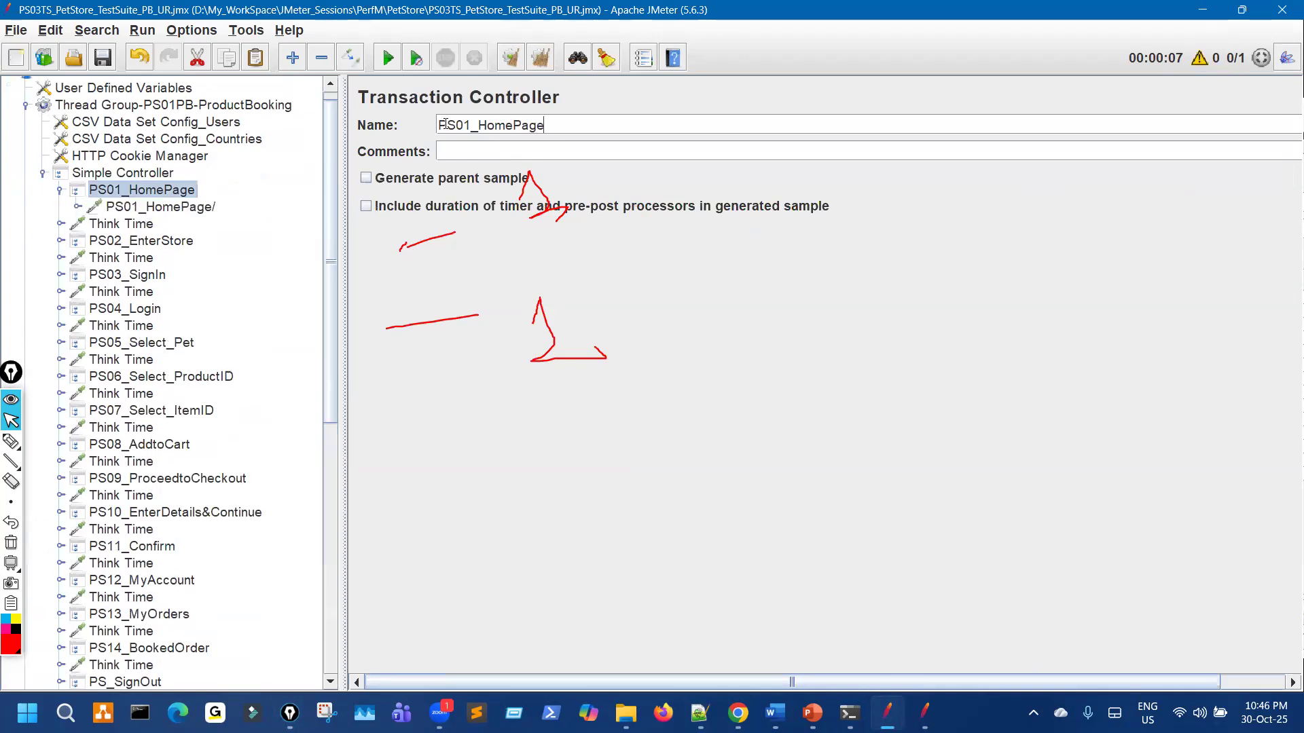
{"action": "left_click", "coordinate": [160, 206]}
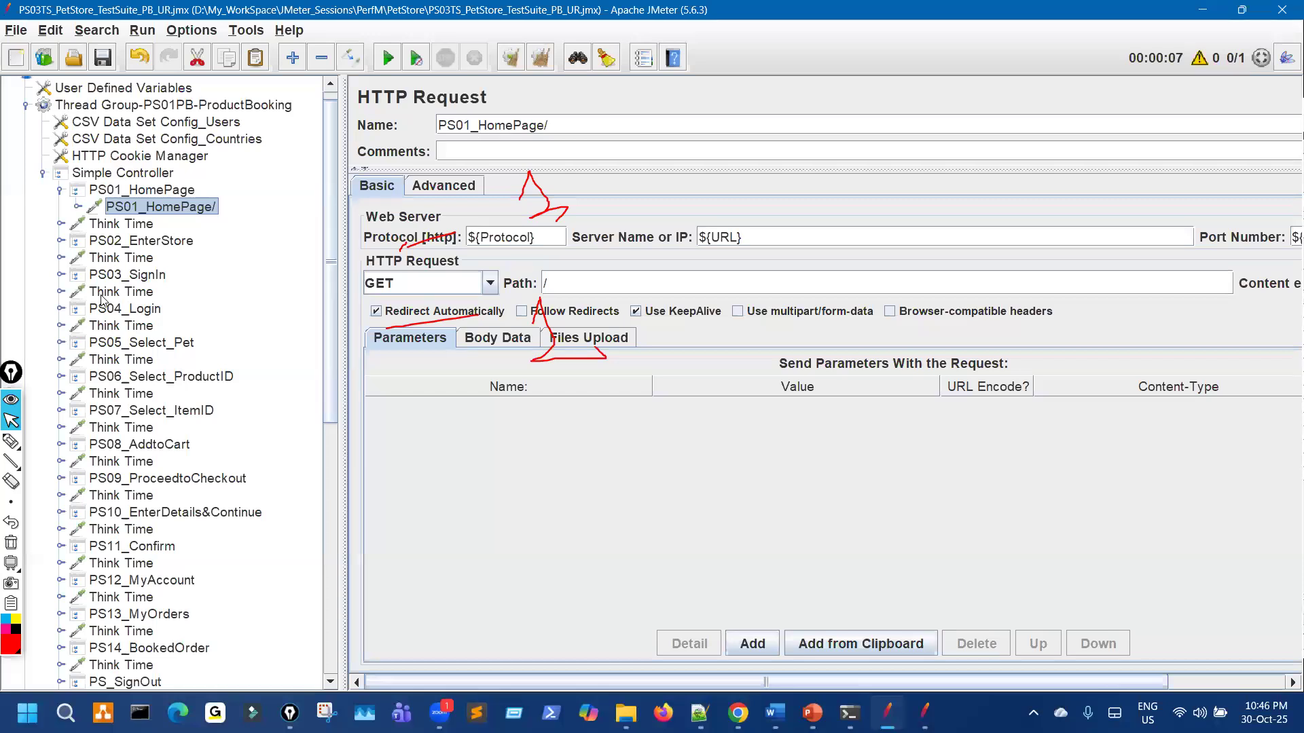
{"action": "scroll", "coordinate": [165, 442], "scroll_direction": "down", "scroll_amount": 9}
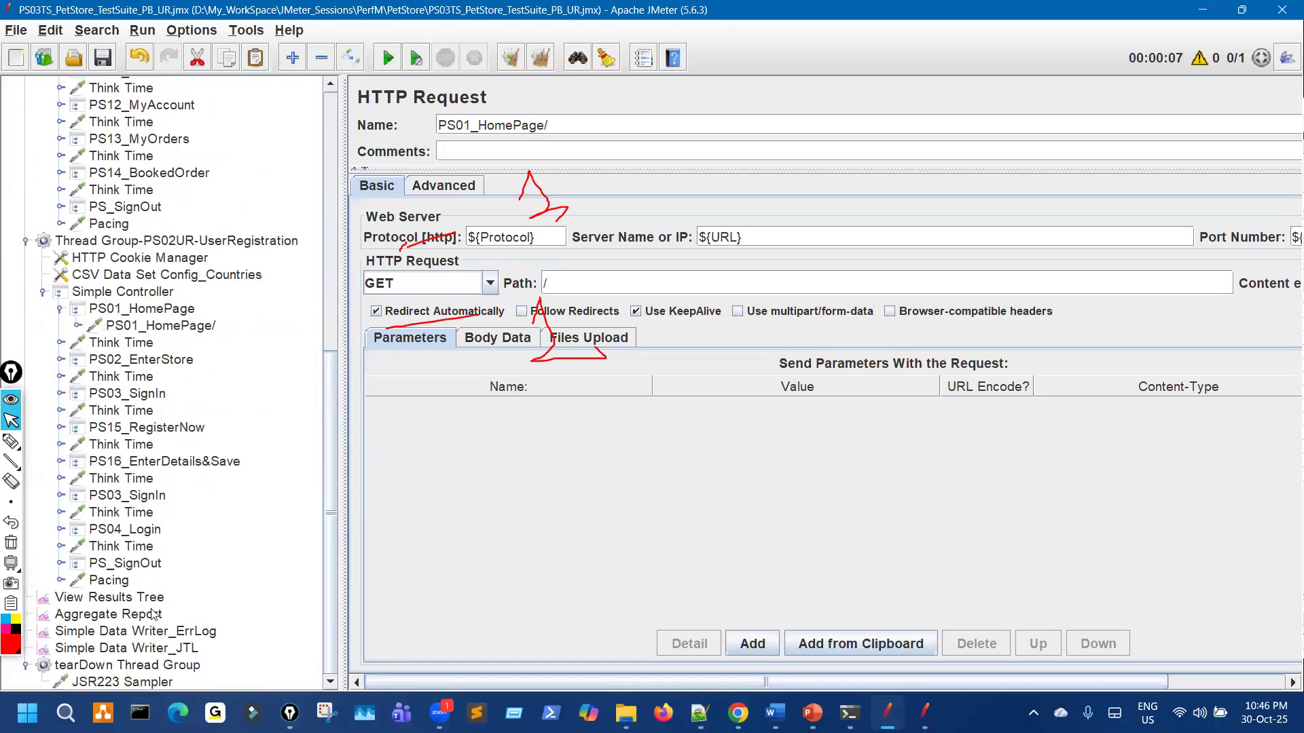
{"action": "left_click", "coordinate": [109, 615]}
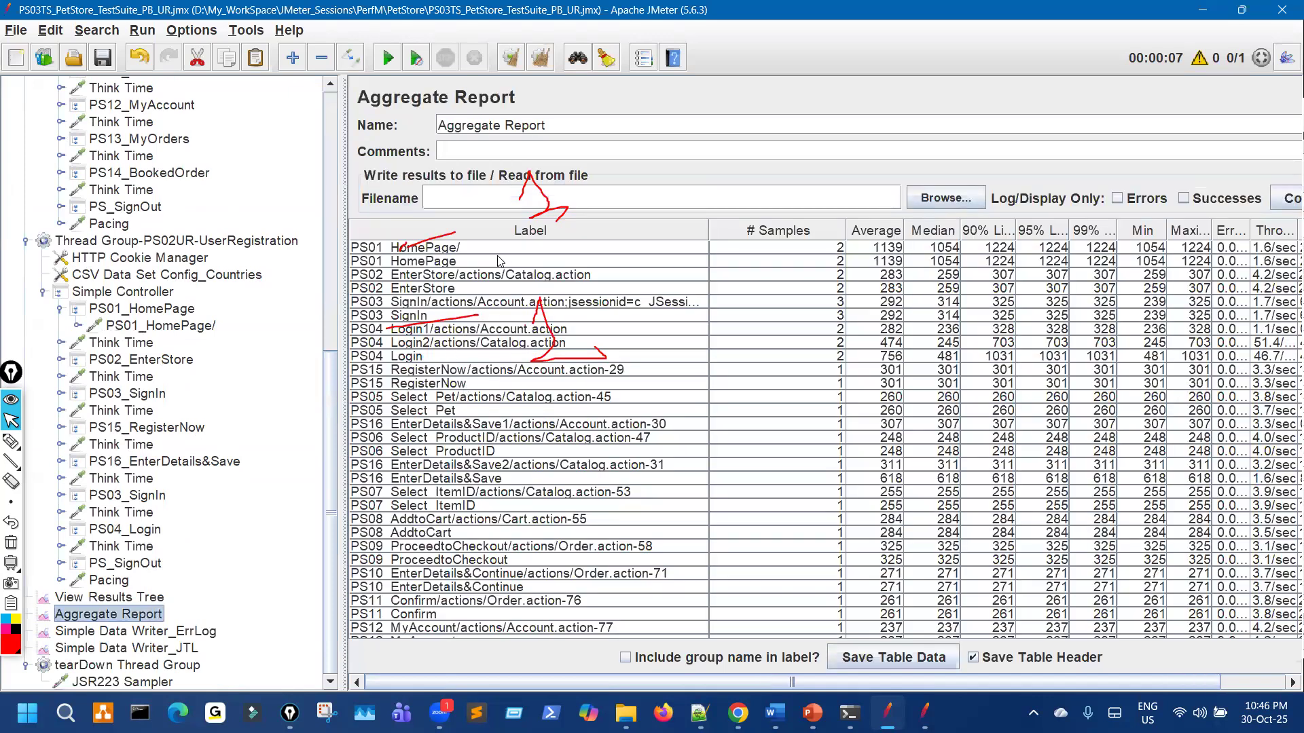
Step: Annotate the HomePage, EnterStore and Login report rows and the PS12_MyAccount and PS04_Login tree entries
{"action": "left_click_drag", "start_coordinate": [542, 207], "coordinate": [496, 239]}
{"action": "left_click_drag", "start_coordinate": [845, 234], "coordinate": [840, 243]}
{"action": "left_click_drag", "start_coordinate": [577, 279], "coordinate": [651, 271]}
{"action": "left_click_drag", "start_coordinate": [759, 286], "coordinate": [768, 295]}
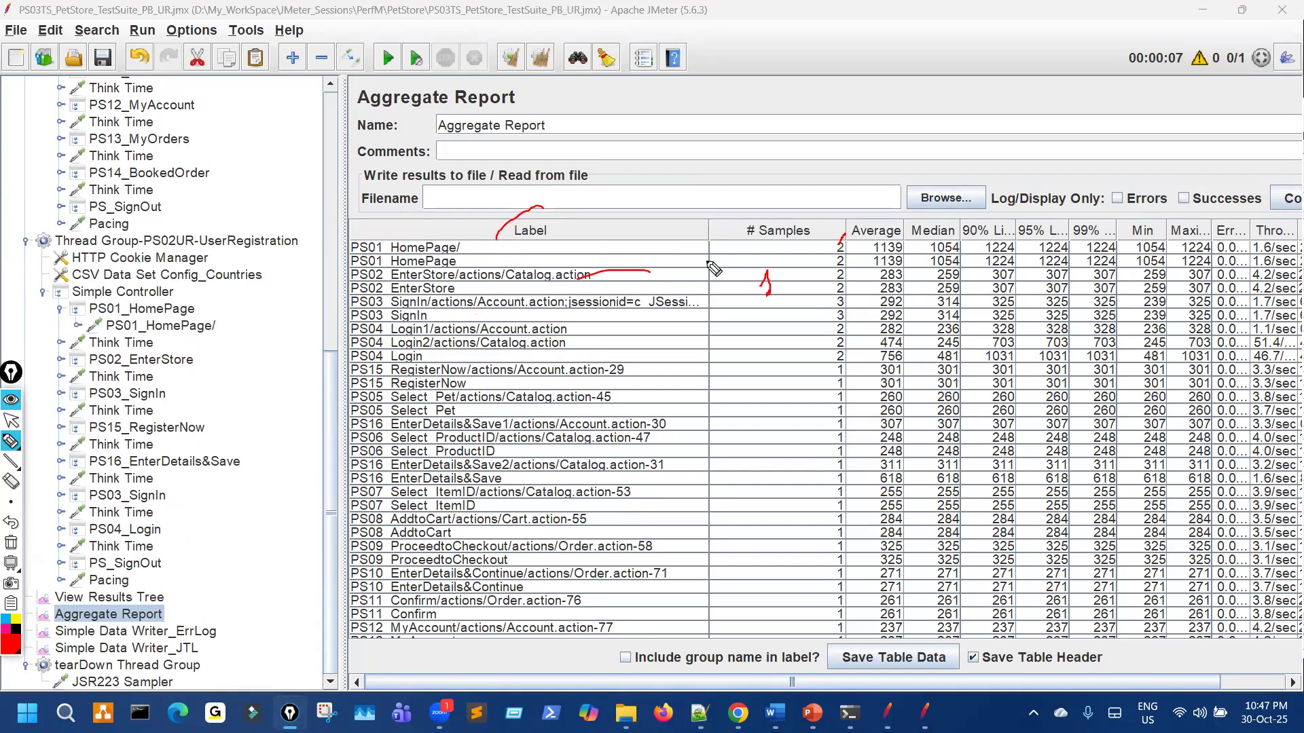
{"action": "left_click_drag", "start_coordinate": [440, 345], "coordinate": [460, 322]}
{"action": "left_click_drag", "start_coordinate": [196, 139], "coordinate": [171, 117]}
{"action": "left_click_drag", "start_coordinate": [241, 95], "coordinate": [253, 110]}
{"action": "mouse_move", "coordinate": [146, 516]}
{"action": "left_mouse_down"}
{"action": "mouse_move", "coordinate": [167, 512]}
{"action": "mouse_move", "coordinate": [171, 528]}
{"action": "left_mouse_up"}
{"action": "left_click_drag", "start_coordinate": [425, 291], "coordinate": [408, 299]}
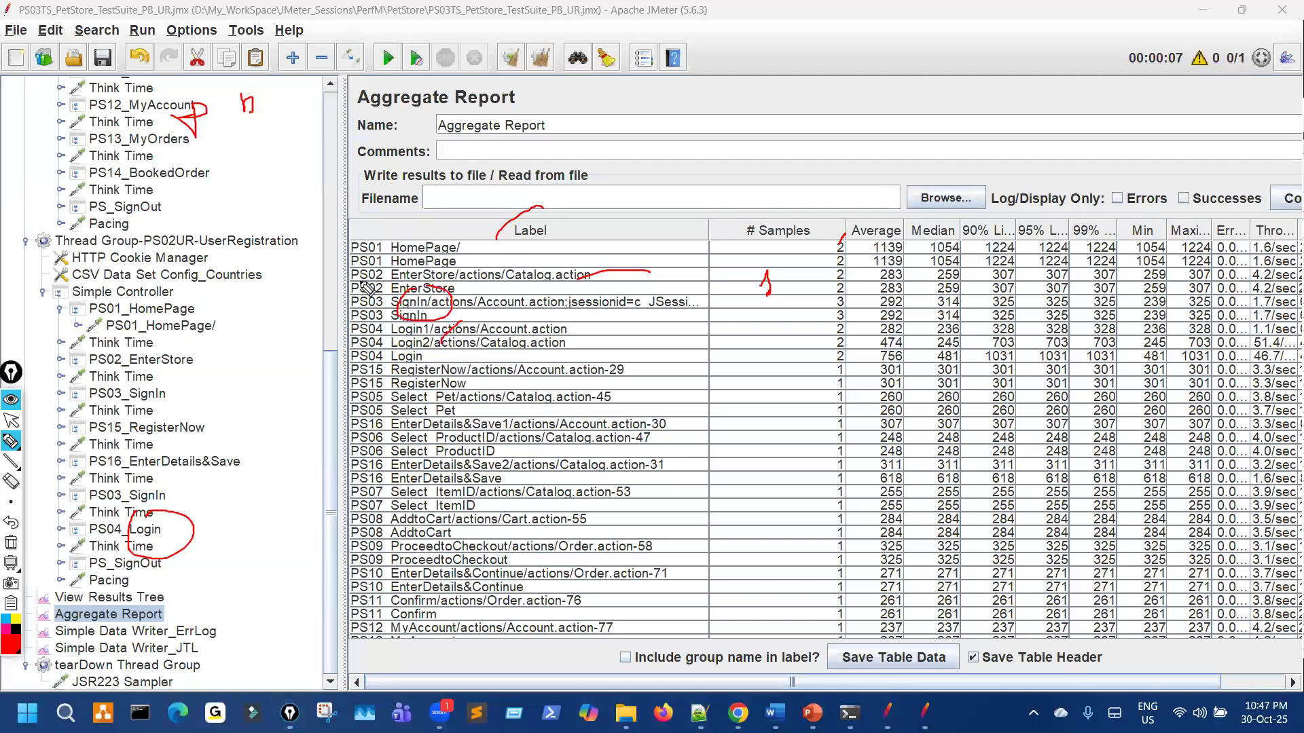
{"action": "left_click_drag", "start_coordinate": [156, 102], "coordinate": [160, 80]}
{"action": "mouse_move", "coordinate": [221, 145]}
{"action": "left_mouse_down"}
{"action": "mouse_move", "coordinate": [222, 160]}
{"action": "mouse_move", "coordinate": [224, 139]}
{"action": "left_mouse_up"}
Step: Mark EnterStore's count as 1, PS15 RegisterNow as 2, and the PS03_SignIn to PS16 tree entries
{"action": "left_click_drag", "start_coordinate": [182, 385], "coordinate": [141, 412]}
{"action": "left_click_drag", "start_coordinate": [170, 488], "coordinate": [183, 489]}
{"action": "mouse_move", "coordinate": [256, 451]}
{"action": "left_mouse_down"}
{"action": "mouse_move", "coordinate": [284, 468]}
{"action": "mouse_move", "coordinate": [259, 448]}
{"action": "left_mouse_up"}
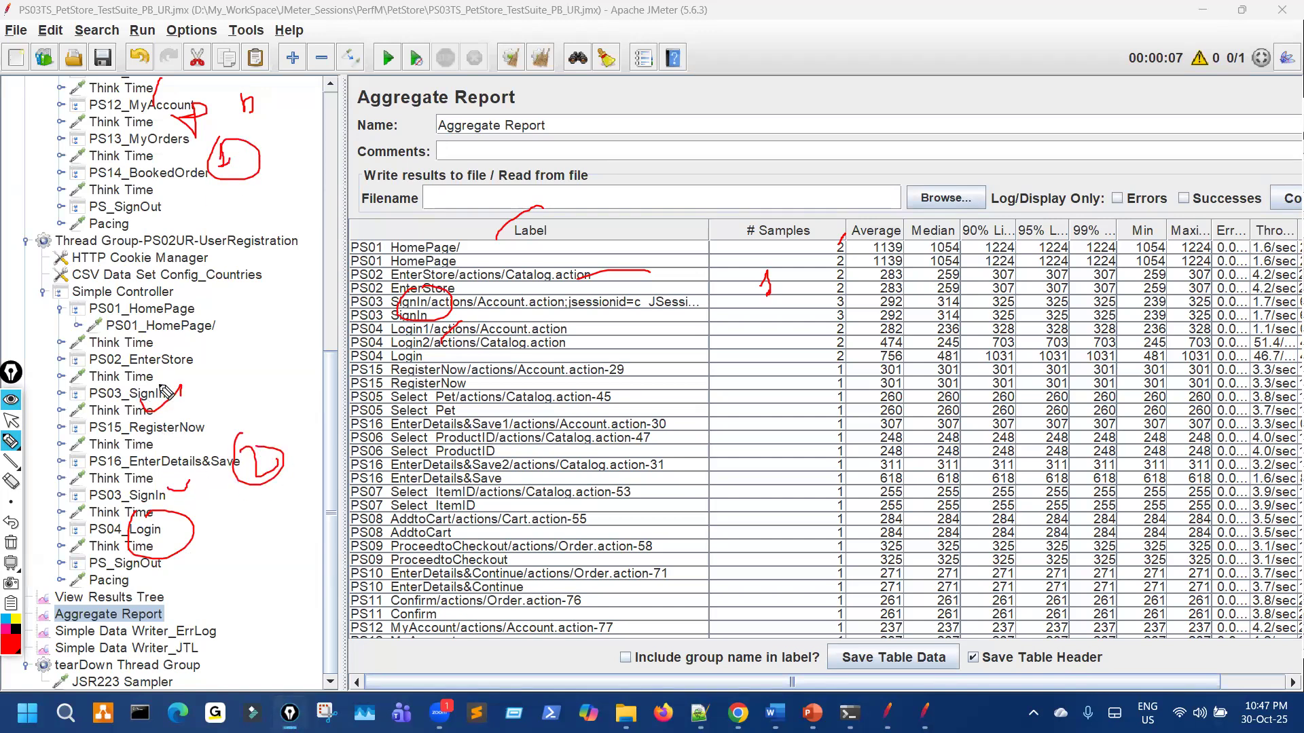
{"action": "left_click_drag", "start_coordinate": [231, 95], "coordinate": [267, 58]}
{"action": "left_click_drag", "start_coordinate": [168, 448], "coordinate": [234, 438]}
{"action": "left_click_drag", "start_coordinate": [453, 314], "coordinate": [629, 311]}
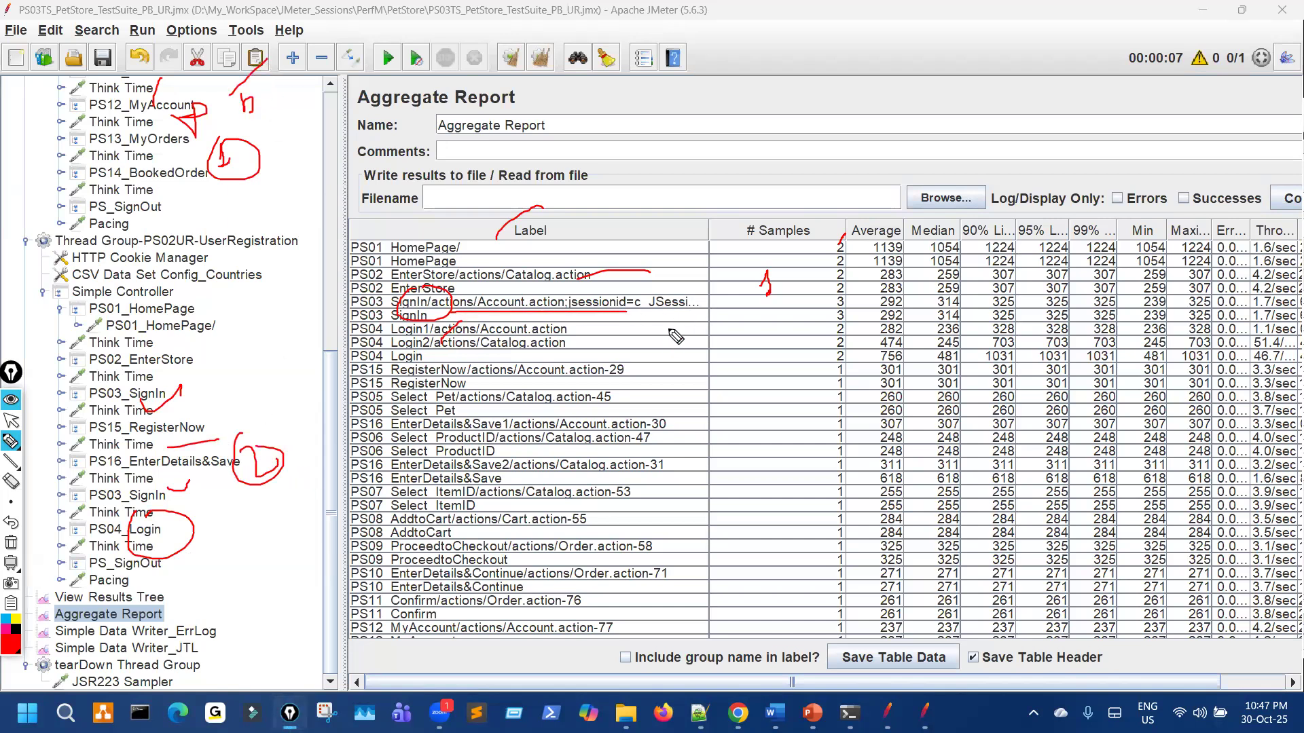
{"action": "left_click_drag", "start_coordinate": [673, 269], "coordinate": [651, 302]}
{"action": "mouse_move", "coordinate": [724, 274]}
{"action": "left_mouse_down"}
{"action": "mouse_move", "coordinate": [730, 258]}
{"action": "mouse_move", "coordinate": [738, 288]}
{"action": "left_mouse_up"}
{"action": "left_click_drag", "start_coordinate": [644, 362], "coordinate": [652, 397]}
{"action": "mouse_move", "coordinate": [752, 368]}
{"action": "left_mouse_down"}
{"action": "mouse_move", "coordinate": [763, 394]}
{"action": "mouse_move", "coordinate": [802, 393]}
{"action": "left_mouse_up"}
{"action": "left_click_drag", "start_coordinate": [169, 402], "coordinate": [173, 431]}
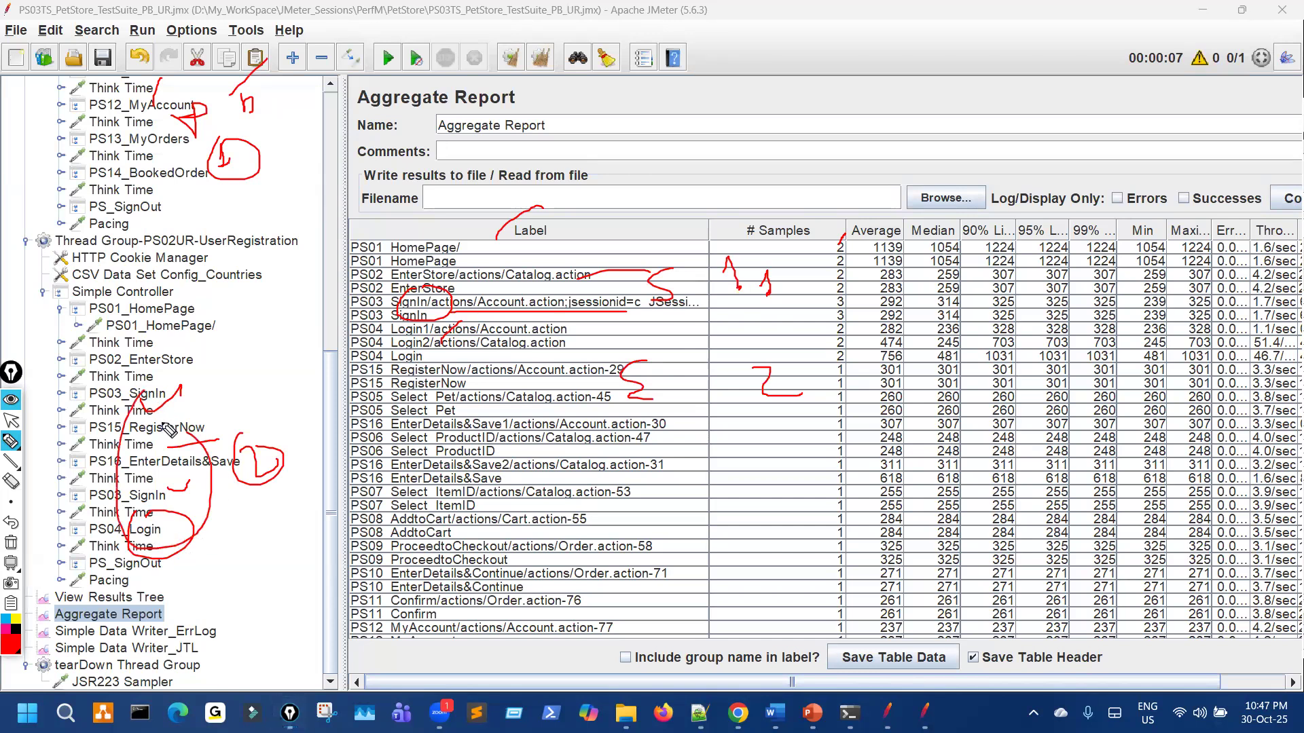
{"action": "left_click_drag", "start_coordinate": [176, 115], "coordinate": [203, 130]}
{"action": "left_click_drag", "start_coordinate": [611, 313], "coordinate": [692, 311]}
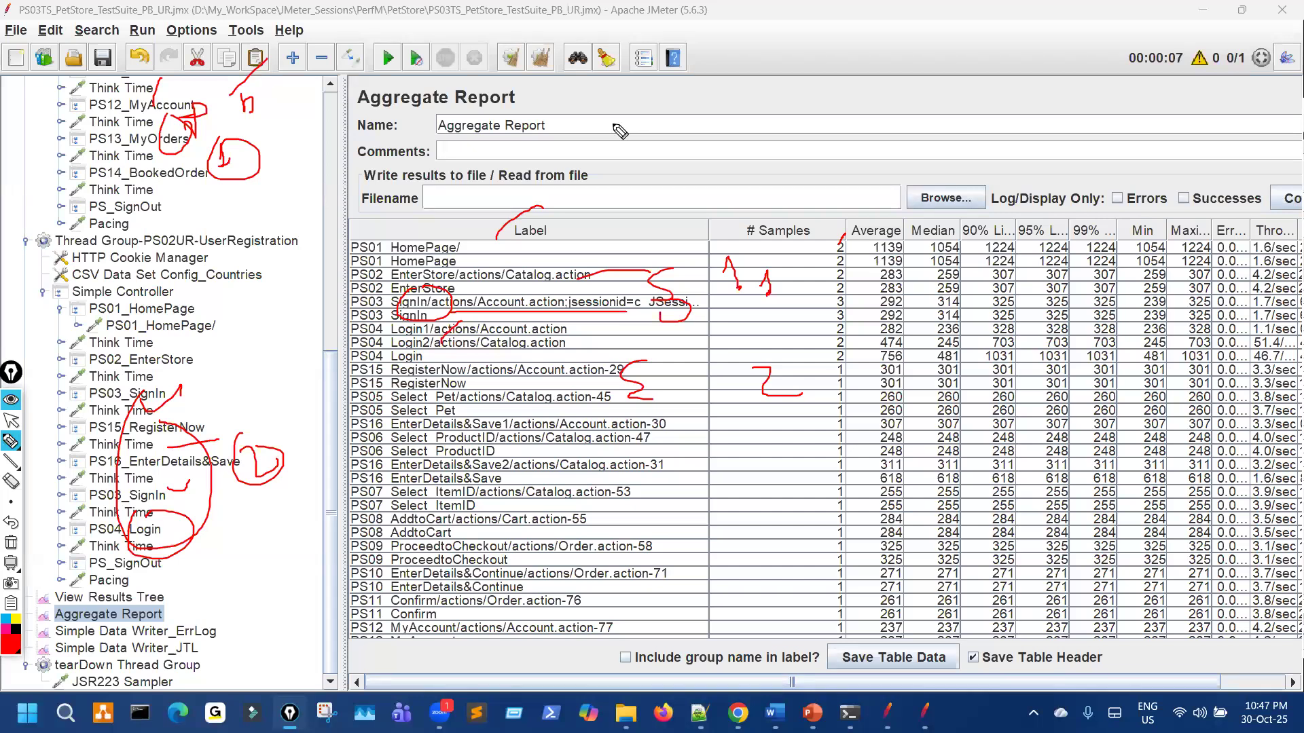
Step: Clear the annotations, circle the PS01 HomePage labels in red, and collapse the UserRegistration Simple Controller
{"action": "key", "text": "ctrl+shift+7"}
{"action": "key", "text": "ctrl+shift+1"}
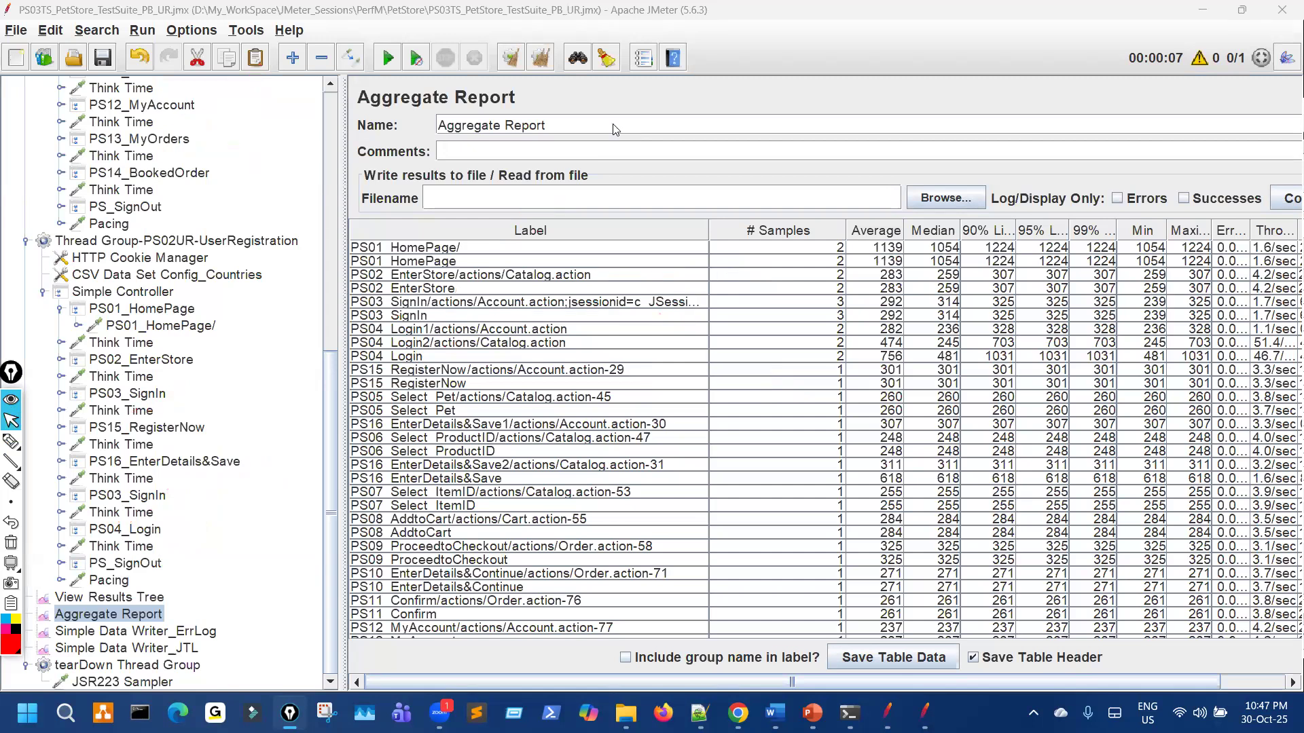
{"action": "left_click", "coordinate": [496, 248]}
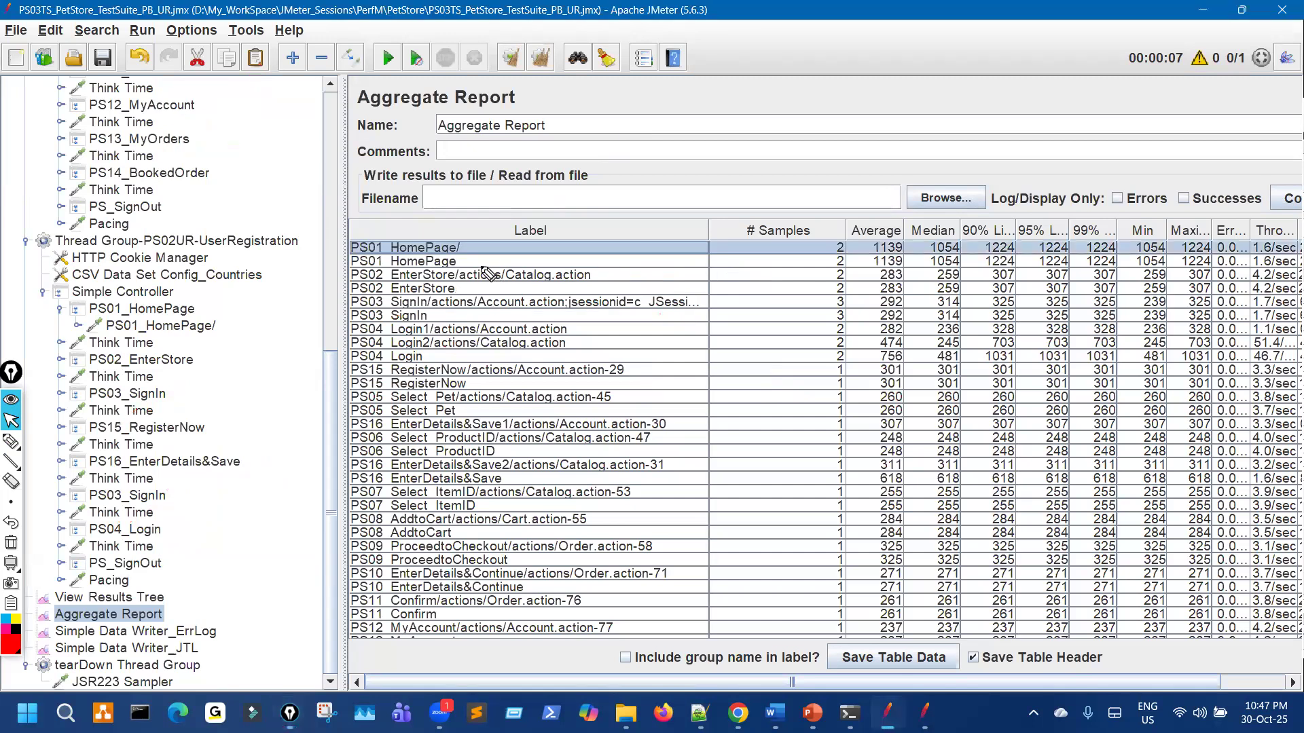
{"action": "key", "text": "ctrl+shift+3"}
{"action": "mouse_move", "coordinate": [462, 231]}
{"action": "left_mouse_down"}
{"action": "mouse_move", "coordinate": [500, 249]}
{"action": "mouse_move", "coordinate": [441, 239]}
{"action": "left_mouse_up"}
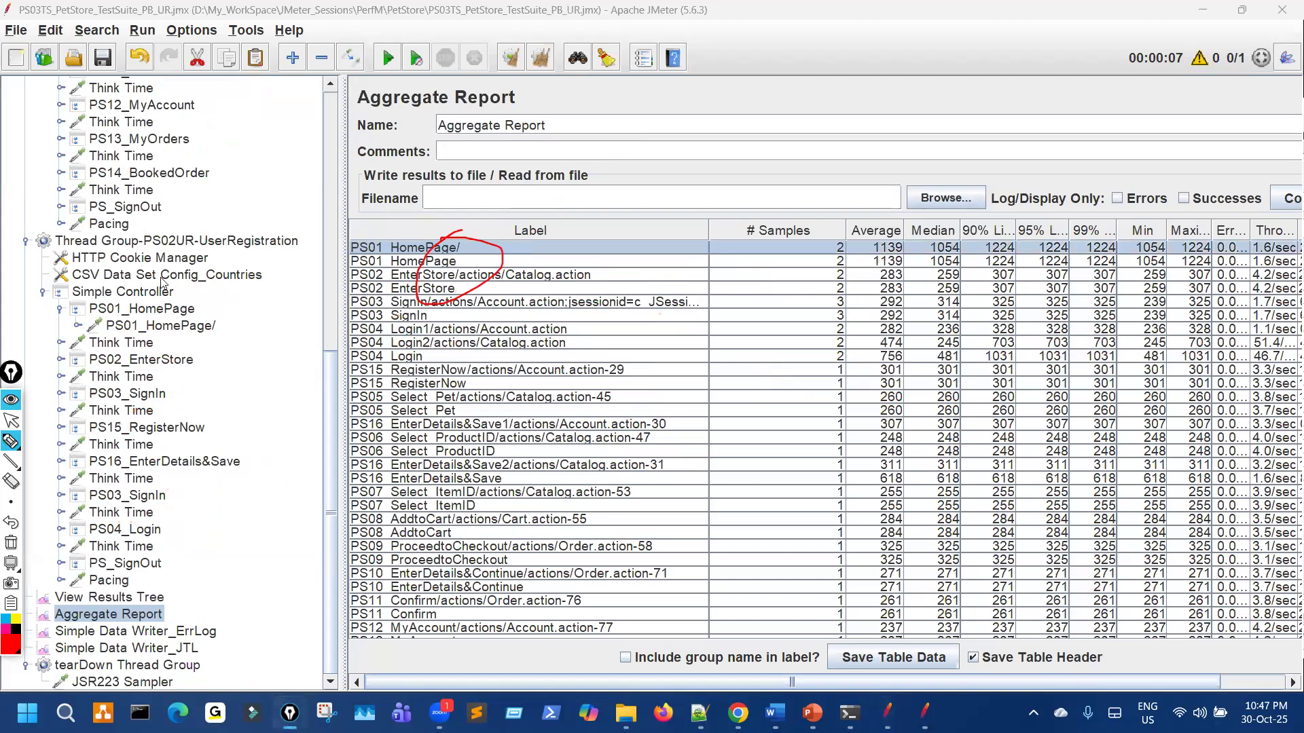
{"action": "key", "text": "ctrl+shift+1"}
{"action": "left_click", "coordinate": [43, 292]}
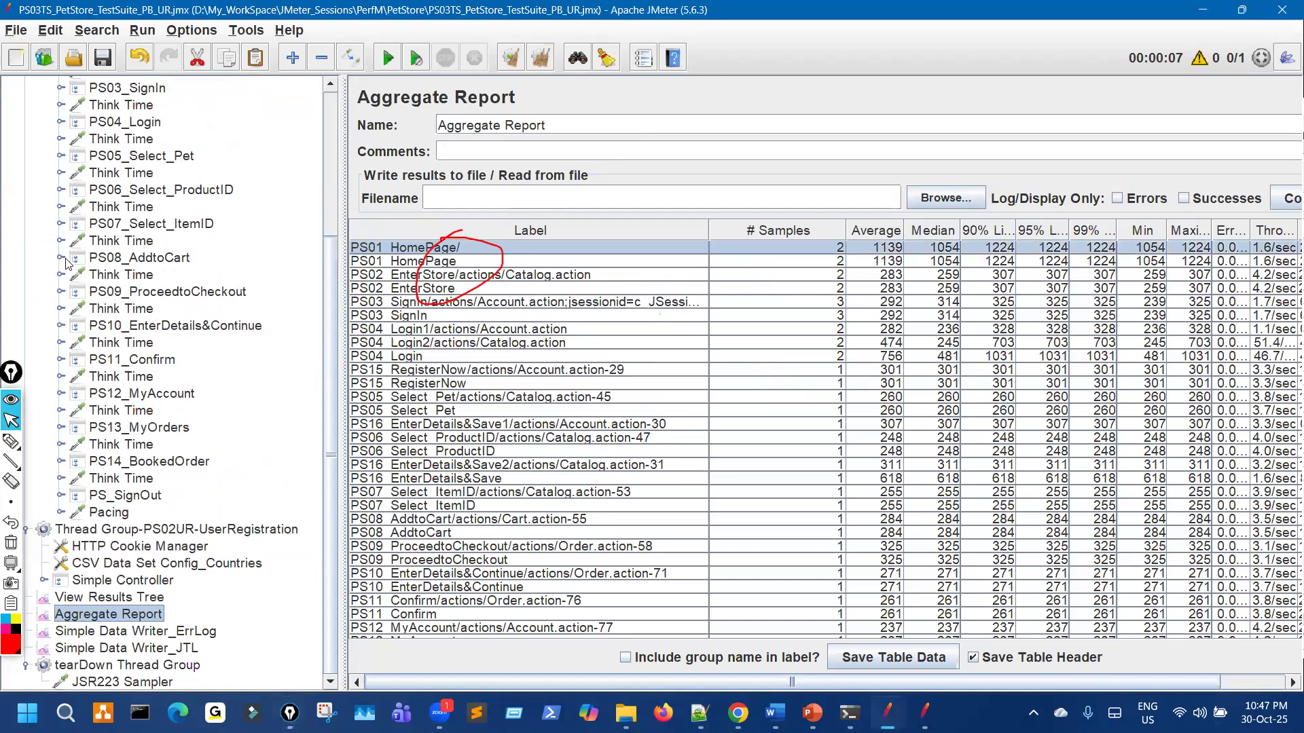
{"action": "scroll", "coordinate": [32, 142], "scroll_direction": "up", "scroll_amount": 3}
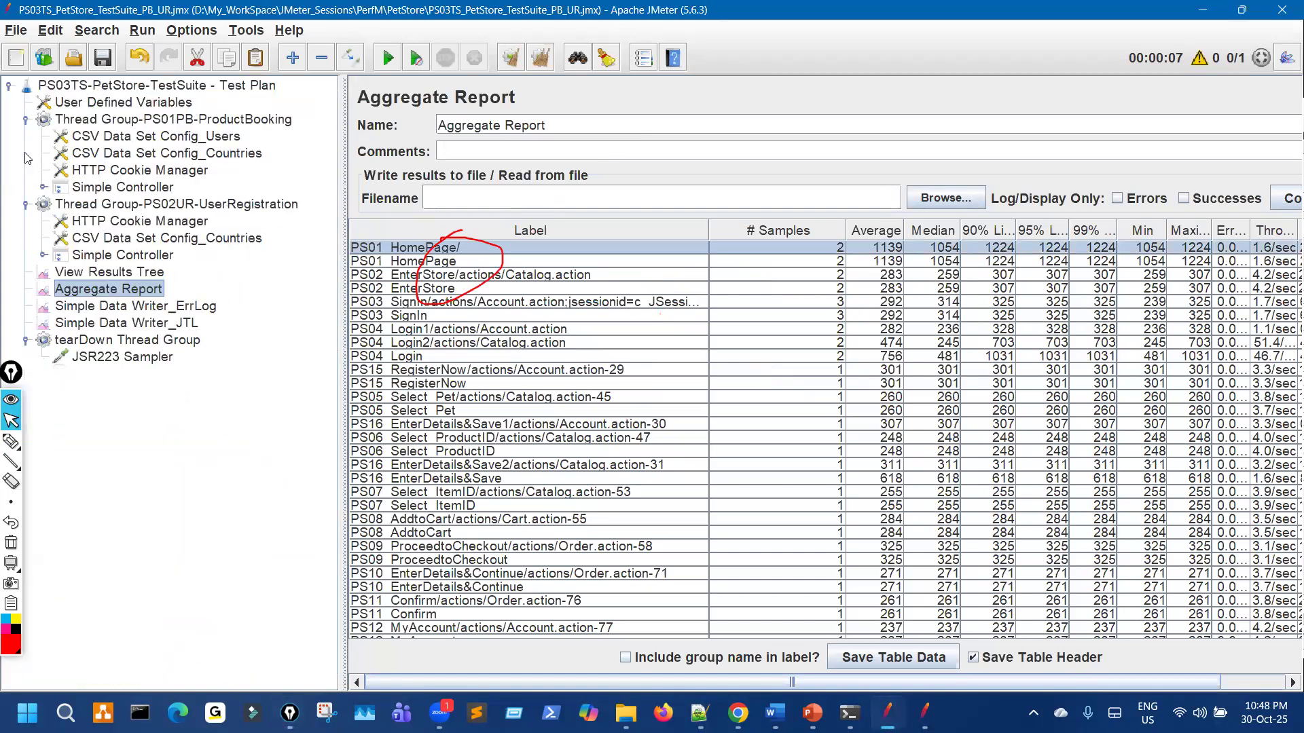
Step: Collapse both thread groups and review the Test Plan's User Defined Variables, including TestData2_Countries
{"action": "left_click", "coordinate": [26, 119]}
{"action": "left_click", "coordinate": [25, 136]}
{"action": "left_click", "coordinate": [173, 119]}
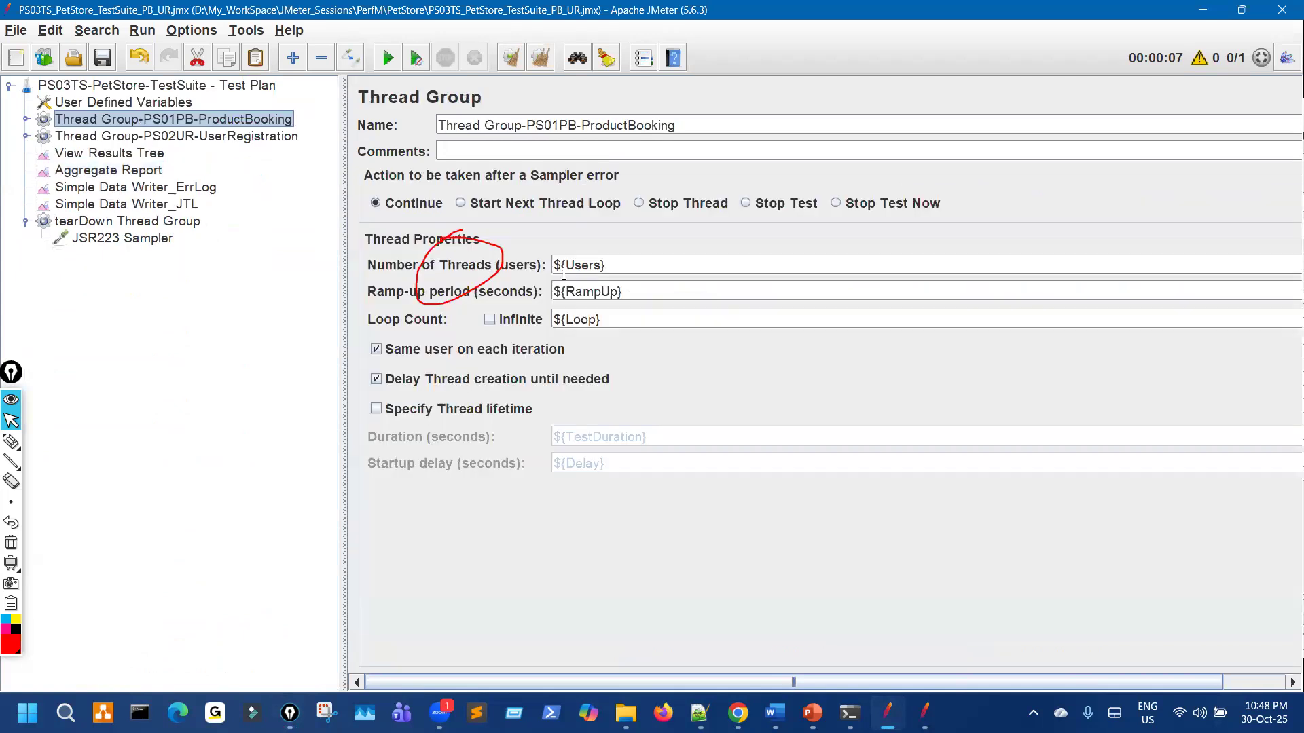
{"action": "key", "text": "ctrl+shift+7"}
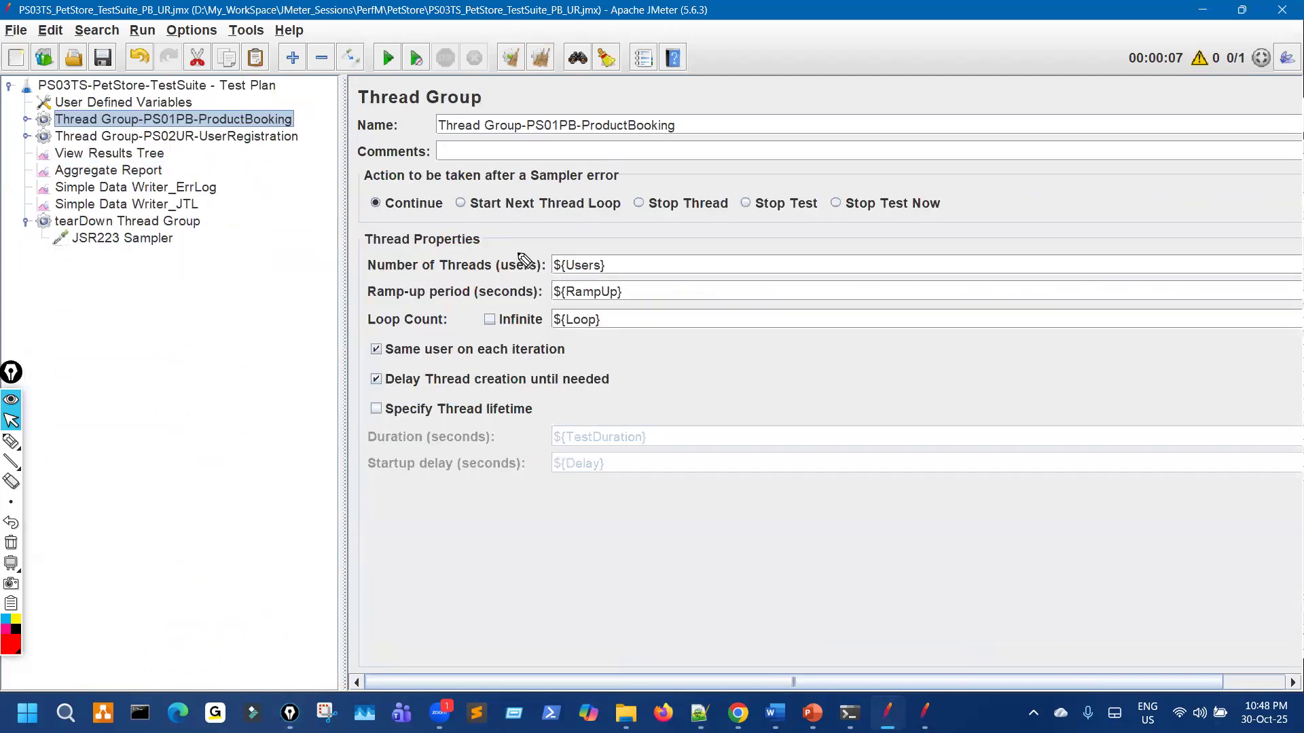
{"action": "left_click", "coordinate": [219, 87]}
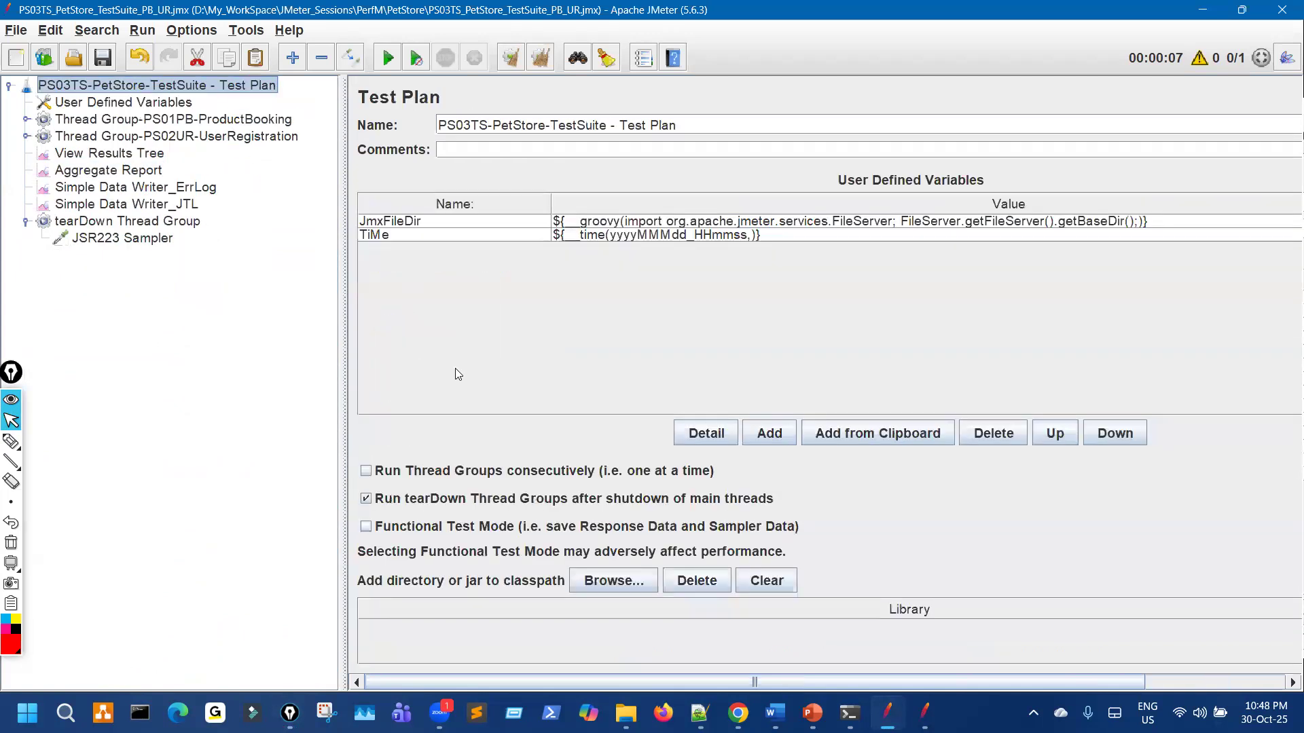
{"action": "left_click", "coordinate": [170, 105]}
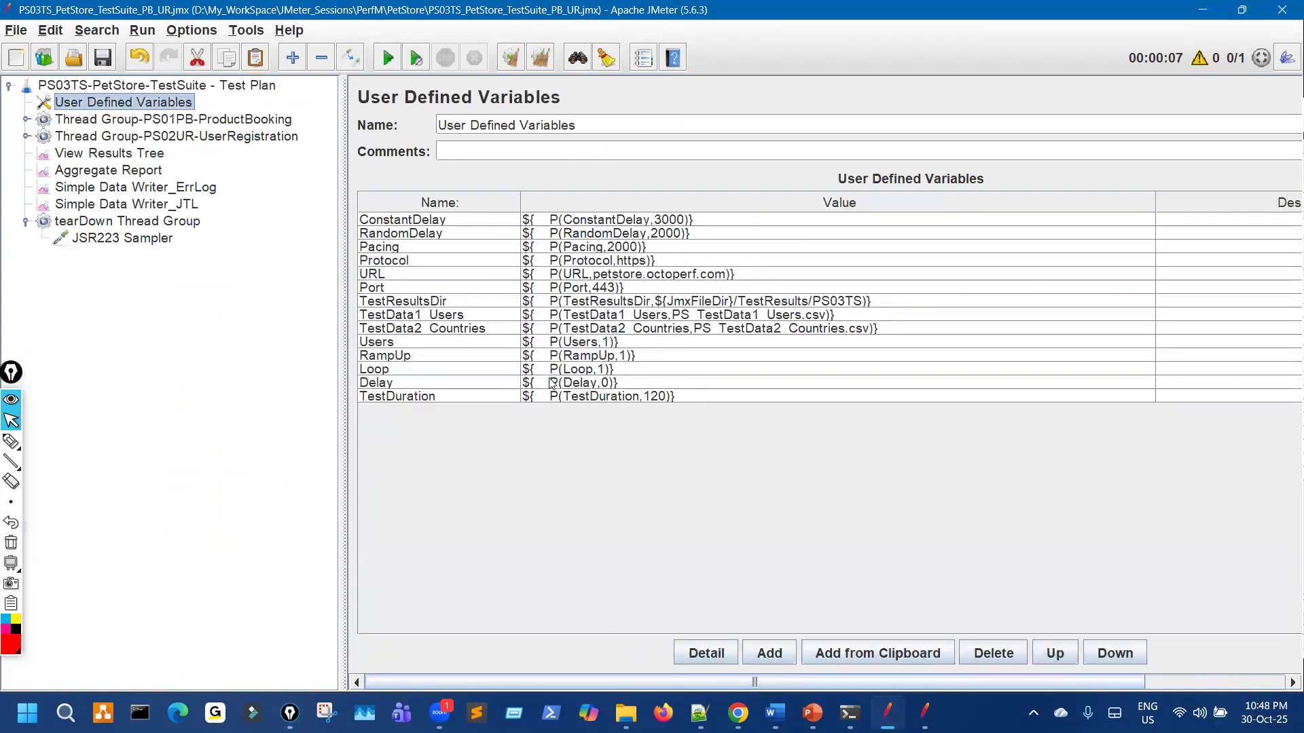
{"action": "left_click", "coordinate": [583, 331]}
Step: Replace ${Users} with 6 threads for ProductBooking and 4 threads for UserRegistration
{"action": "left_click", "coordinate": [208, 122]}
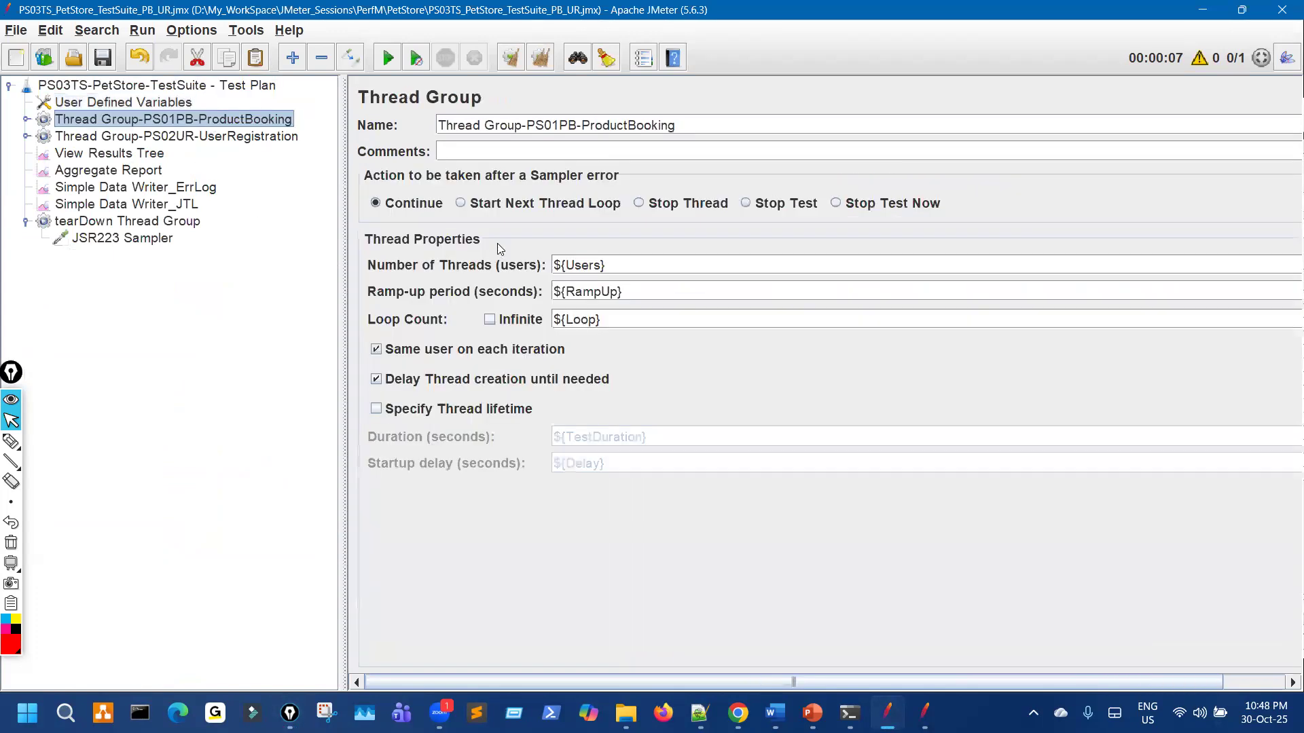
{"action": "left_click_drag", "start_coordinate": [629, 270], "coordinate": [422, 265]}
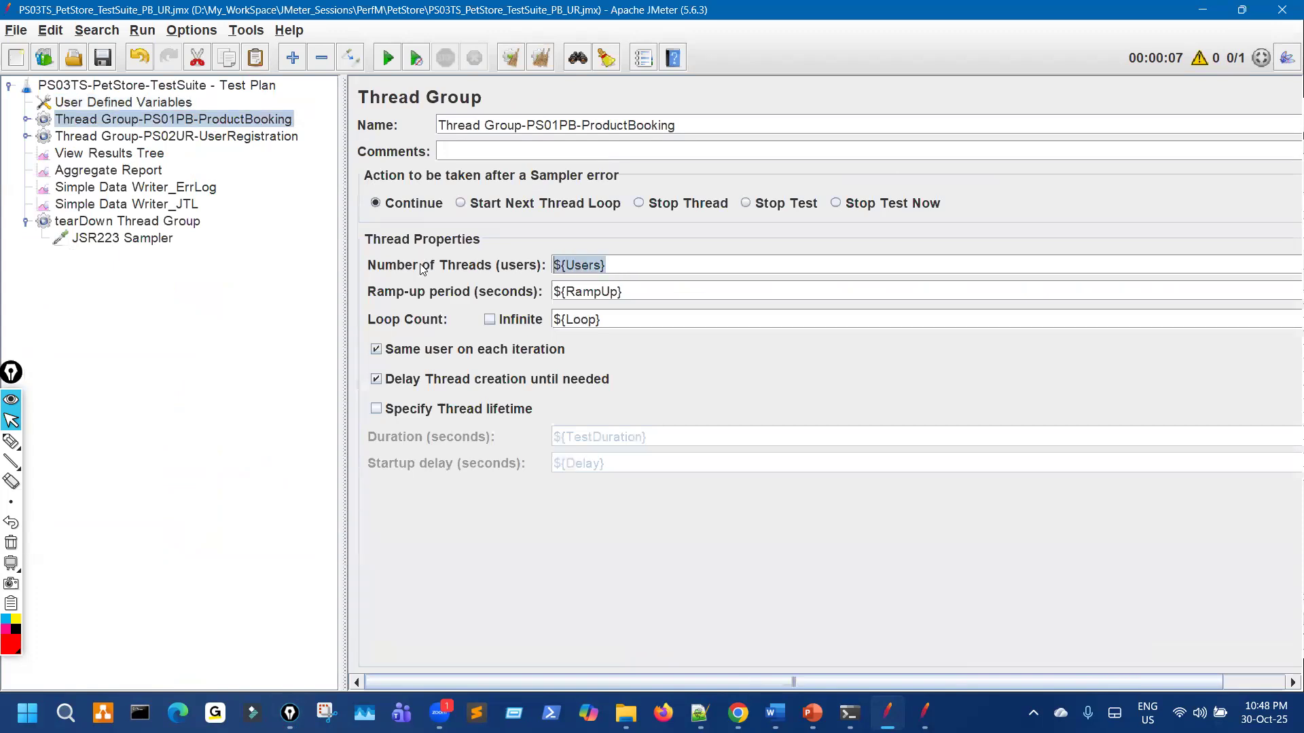
{"action": "type", "text": "6"}
{"action": "left_click", "coordinate": [252, 136]}
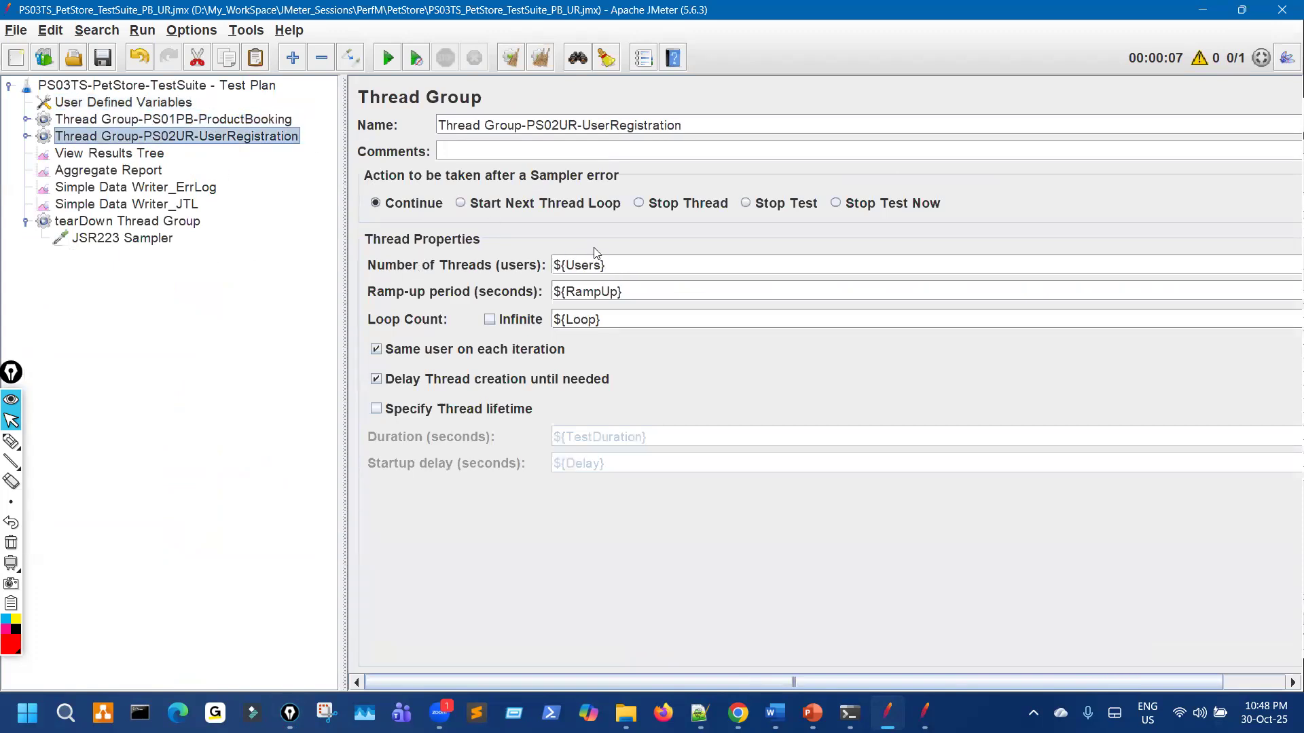
{"action": "left_click_drag", "start_coordinate": [611, 266], "coordinate": [499, 265]}
{"action": "type", "text": "4"}
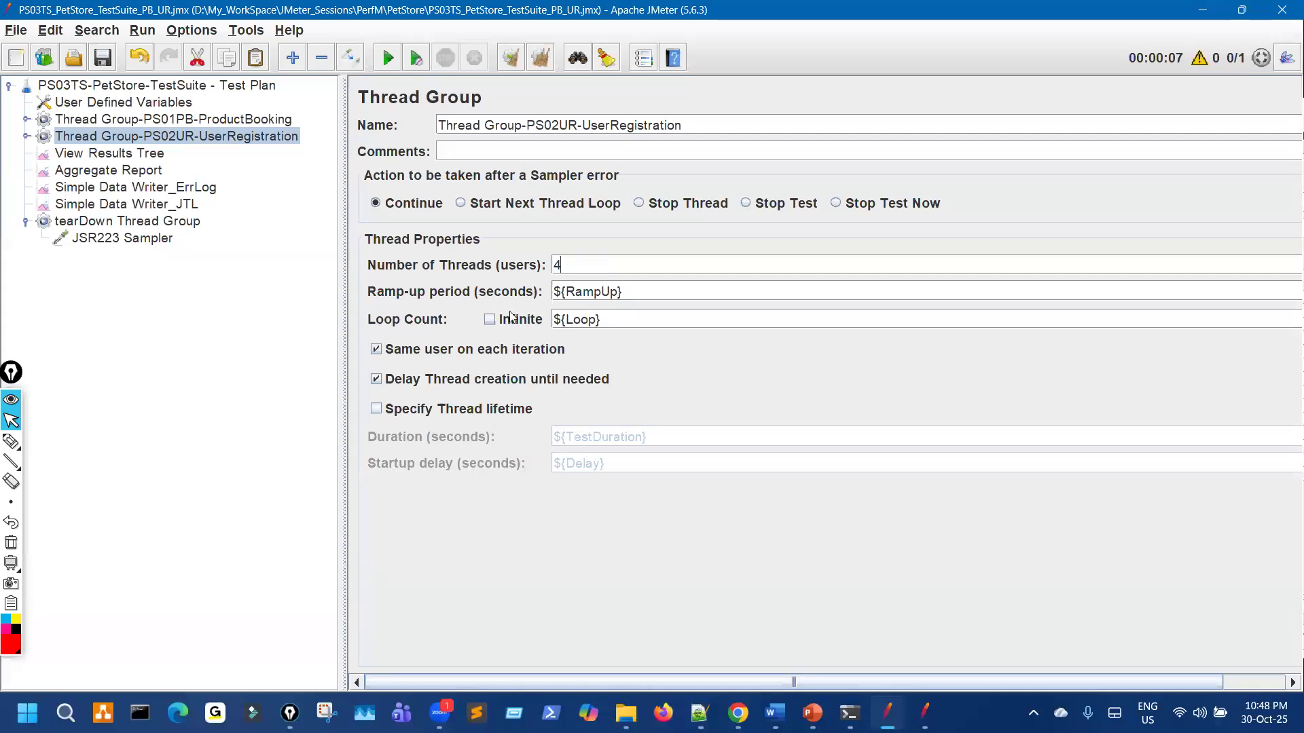
Step: Mark the thread groups in red ink with a 4 beside the tree, then clear it
{"action": "key", "text": "ctrl+shift+3"}
{"action": "mouse_move", "coordinate": [302, 90]}
{"action": "left_mouse_down"}
{"action": "mouse_move", "coordinate": [282, 114]}
{"action": "mouse_move", "coordinate": [286, 94]}
{"action": "left_mouse_up"}
{"action": "mouse_move", "coordinate": [272, 185]}
{"action": "left_mouse_down"}
{"action": "mouse_move", "coordinate": [269, 140]}
{"action": "mouse_move", "coordinate": [290, 234]}
{"action": "left_mouse_up"}
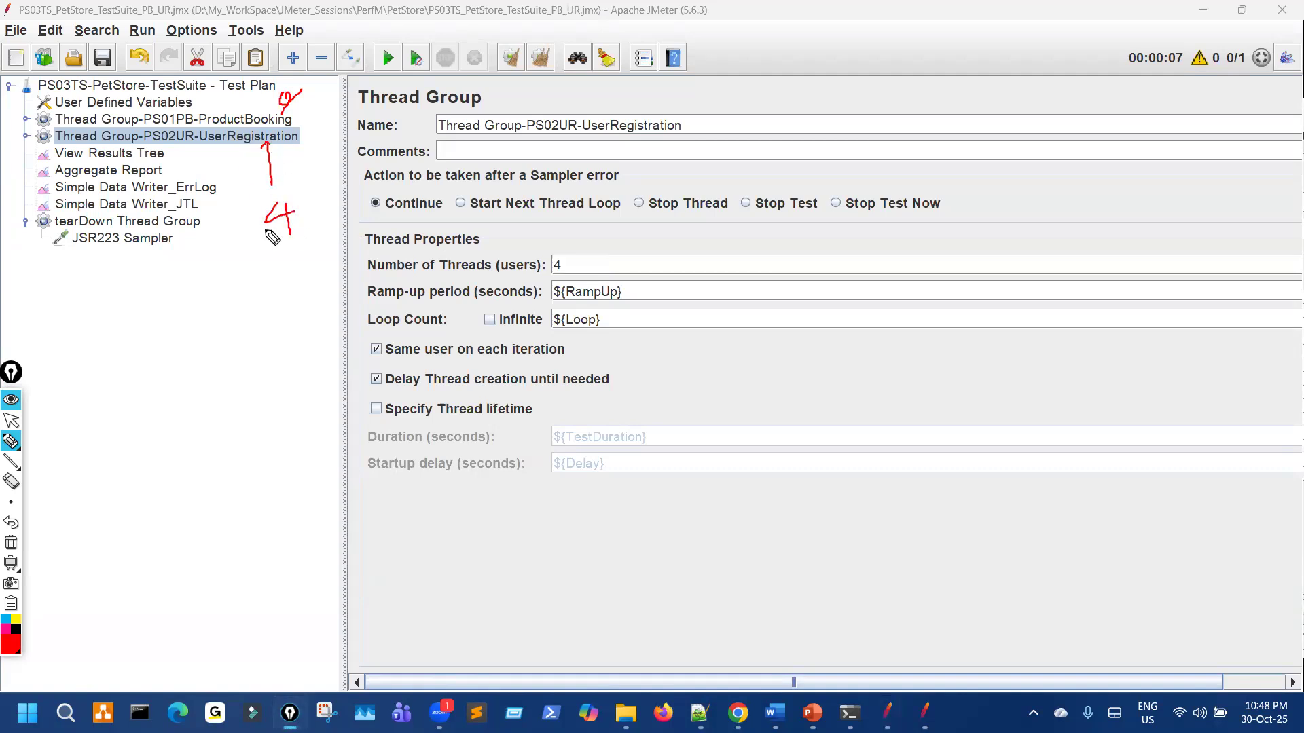
{"action": "left_click_drag", "start_coordinate": [163, 378], "coordinate": [183, 472]}
{"action": "left_click_drag", "start_coordinate": [205, 371], "coordinate": [222, 372]}
{"action": "key", "text": "ctrl+shift+7"}
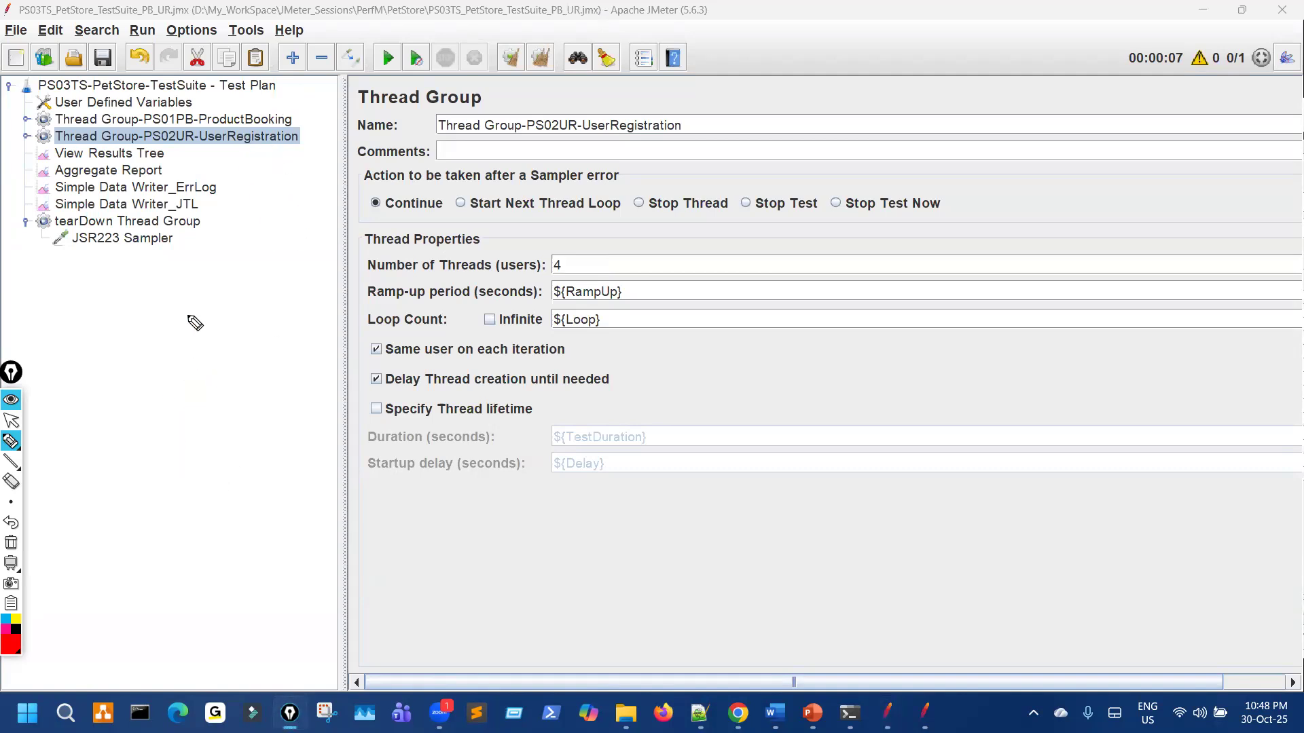
{"action": "key", "text": "ctrl+shift+2"}
Step: Clear all previous results, widen the results pane and start a new run on the Aggregate Report
{"action": "key", "text": "Down"}
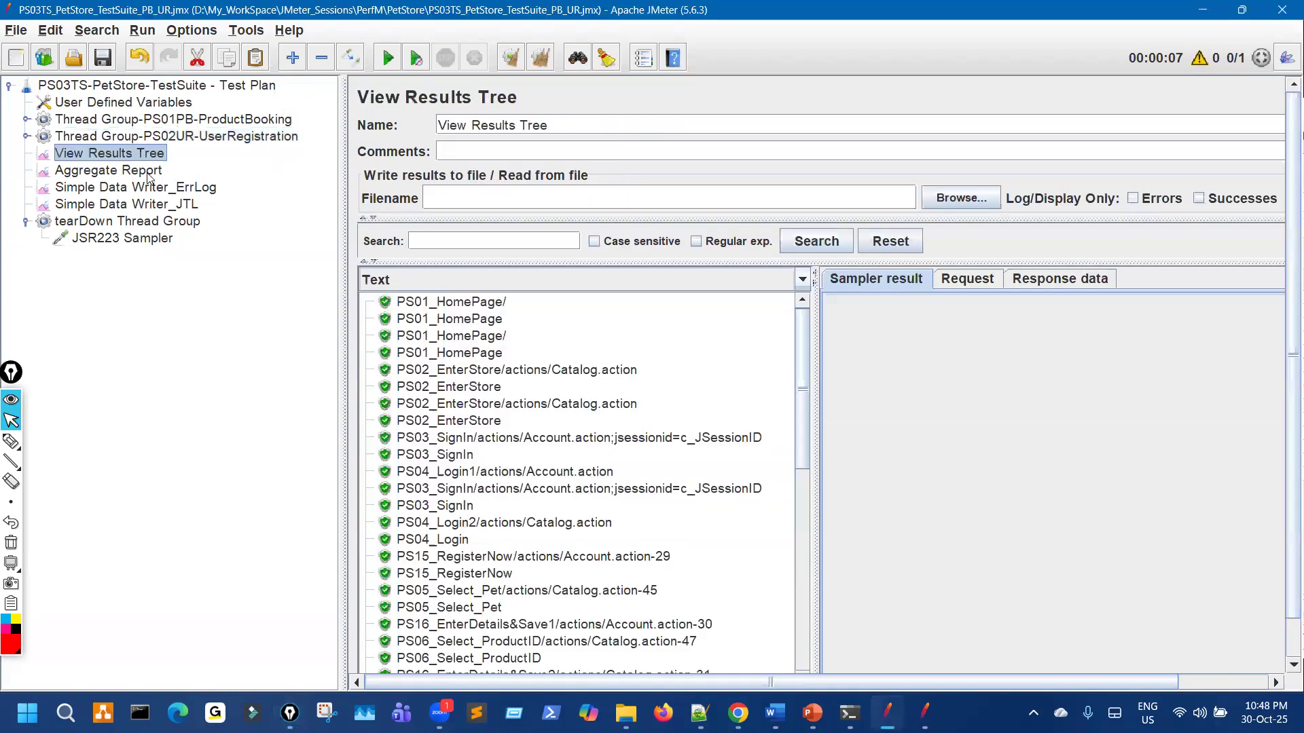
{"action": "key", "text": "Down"}
{"action": "left_click", "coordinate": [540, 58]}
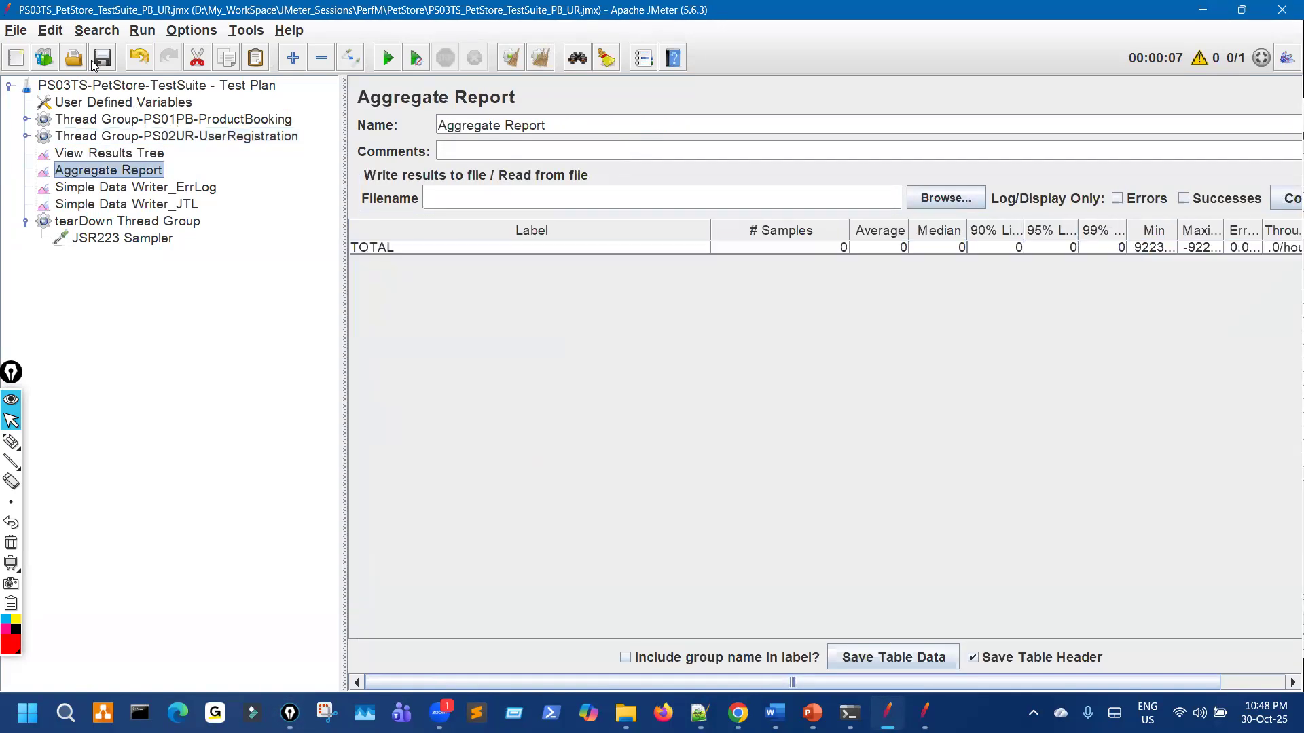
{"action": "key", "text": "Up"}
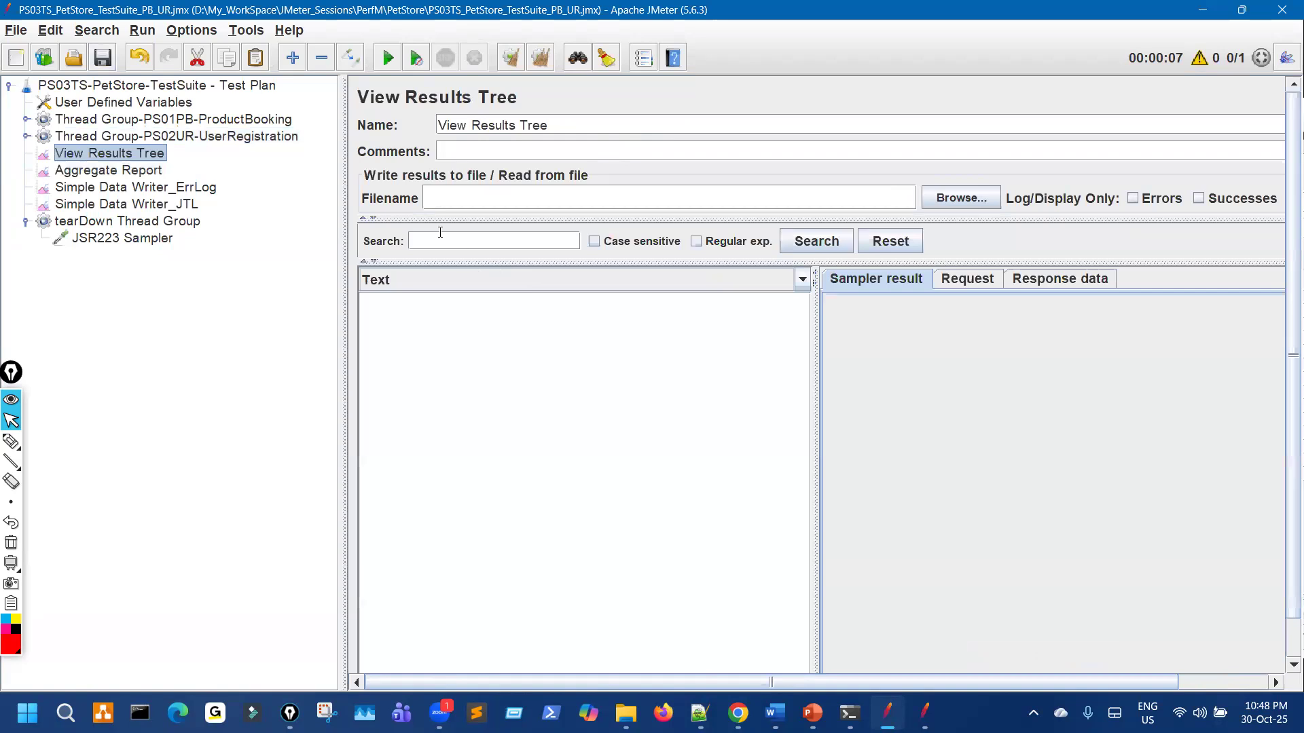
{"action": "left_click_drag", "start_coordinate": [274, 225], "coordinate": [261, 224]}
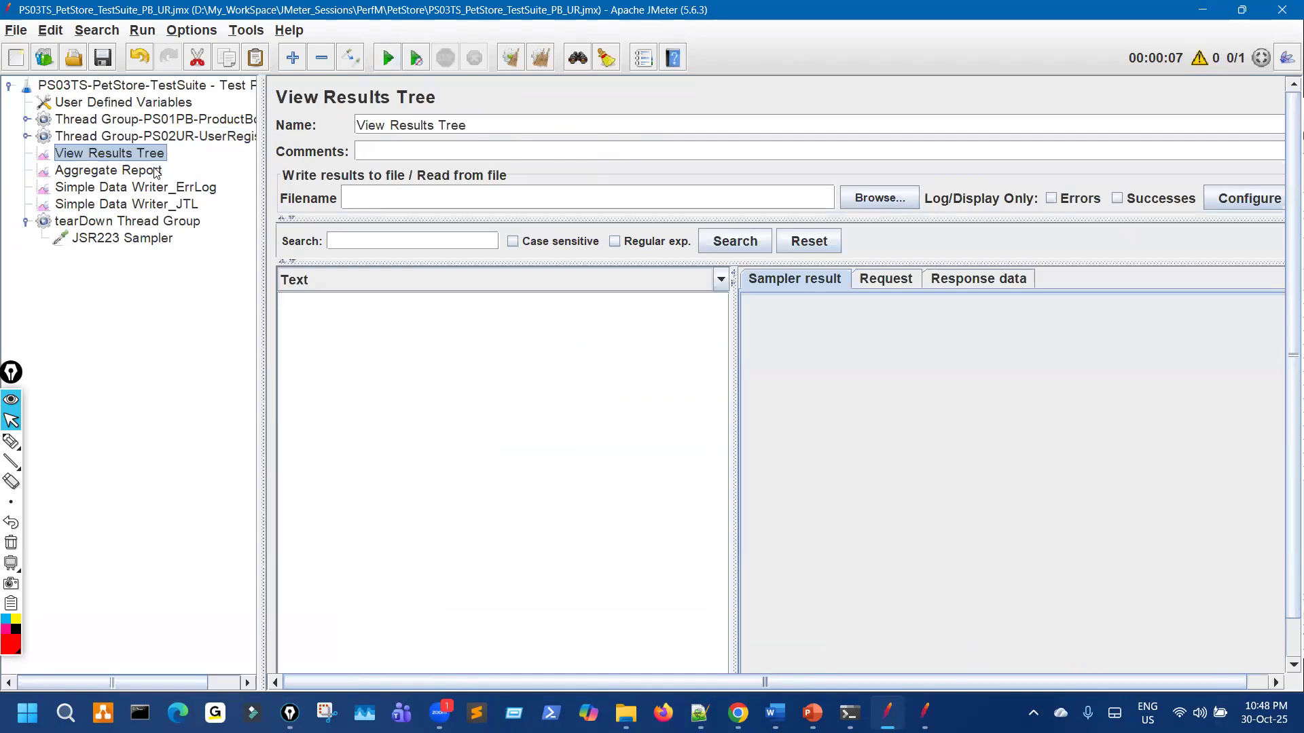
{"action": "key", "text": "Down"}
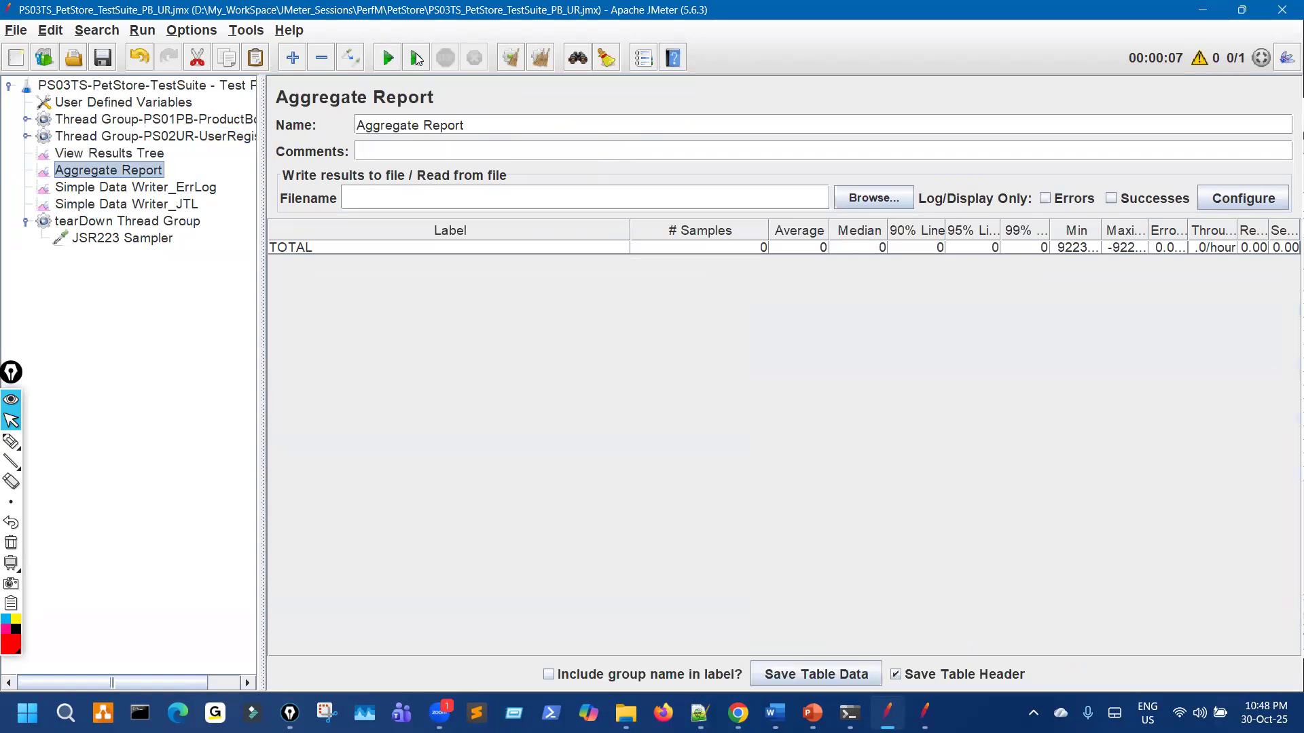
{"action": "key", "text": "ctrl+shift+3"}
Step: Mark the 10/10 running-threads count and the thread groups in red ink
{"action": "mouse_move", "coordinate": [1247, 21]}
{"action": "left_mouse_down"}
{"action": "mouse_move", "coordinate": [1142, 67]}
{"action": "mouse_move", "coordinate": [1249, 35]}
{"action": "left_mouse_up"}
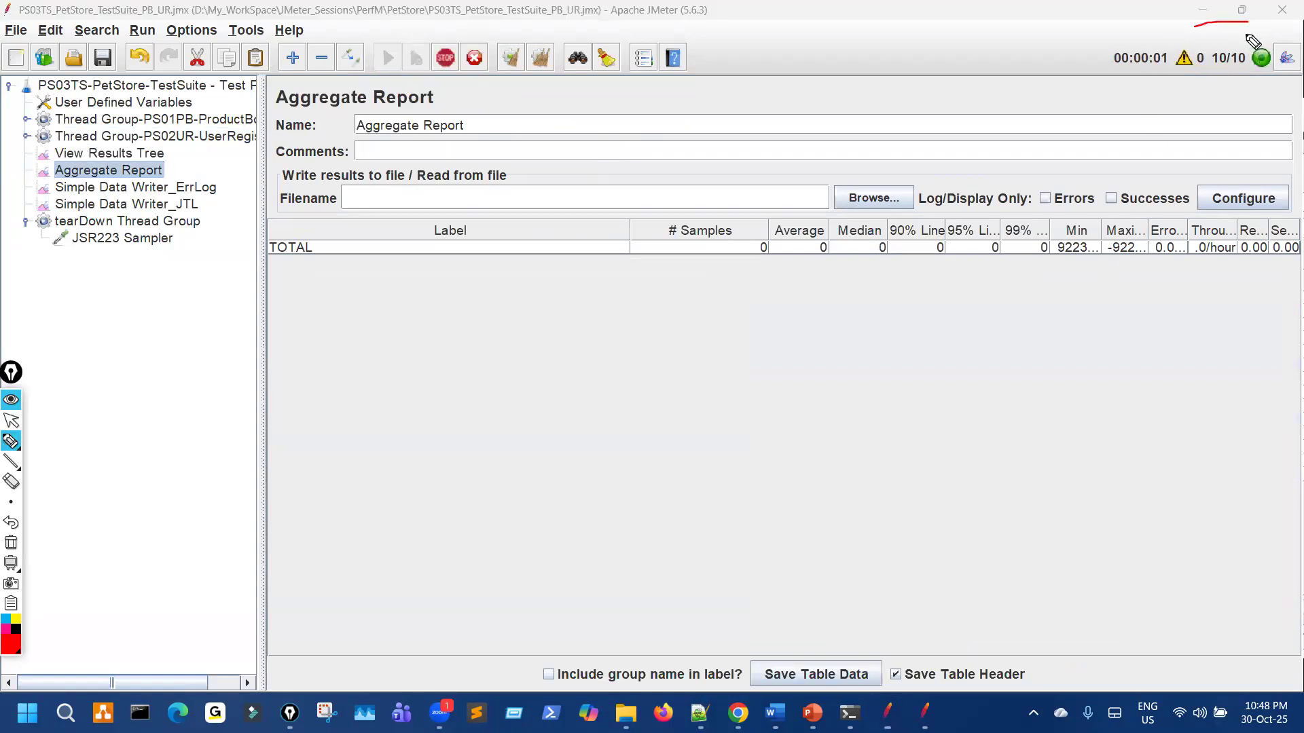
{"action": "mouse_move", "coordinate": [1162, 169]}
{"action": "left_mouse_down"}
{"action": "mouse_move", "coordinate": [1216, 76]}
{"action": "mouse_move", "coordinate": [1229, 70]}
{"action": "mouse_move", "coordinate": [1231, 86]}
{"action": "left_mouse_up"}
{"action": "mouse_move", "coordinate": [1218, 28]}
{"action": "left_mouse_down"}
{"action": "mouse_move", "coordinate": [1248, 43]}
{"action": "mouse_move", "coordinate": [1211, 41]}
{"action": "left_mouse_up"}
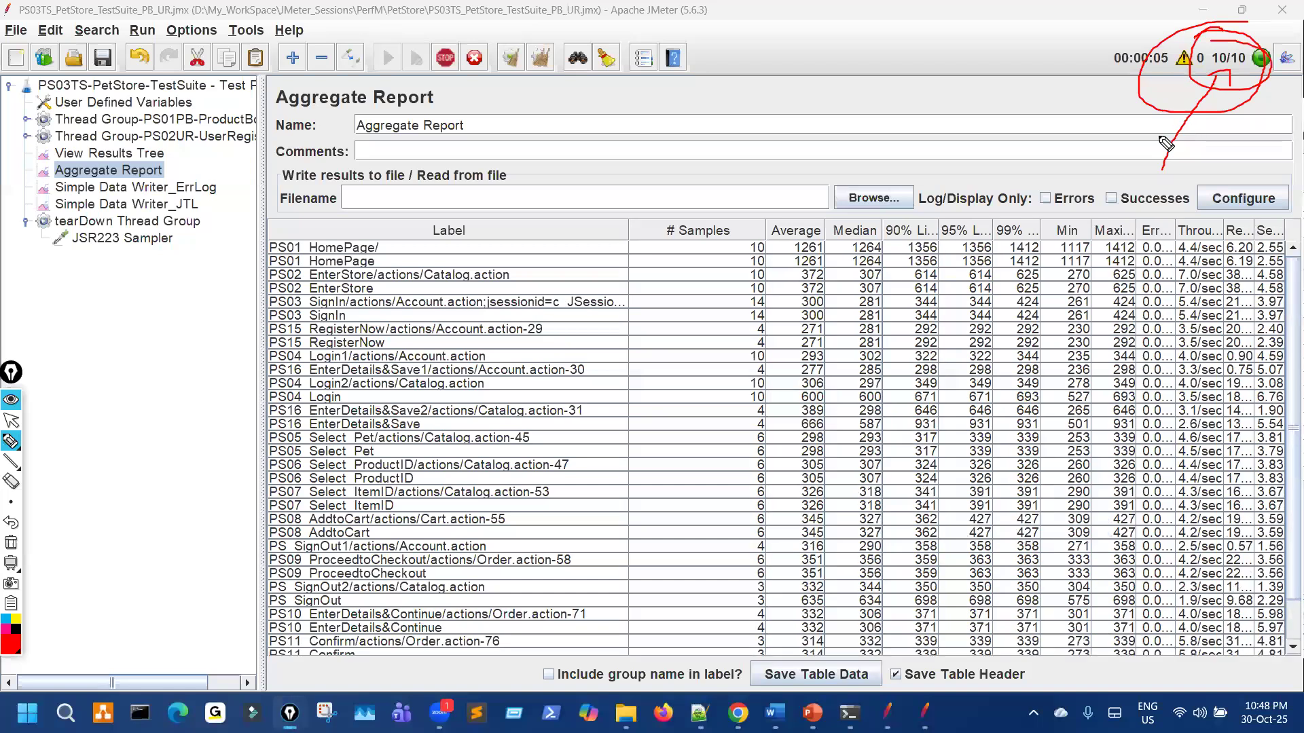
{"action": "left_click_drag", "start_coordinate": [222, 107], "coordinate": [252, 70]}
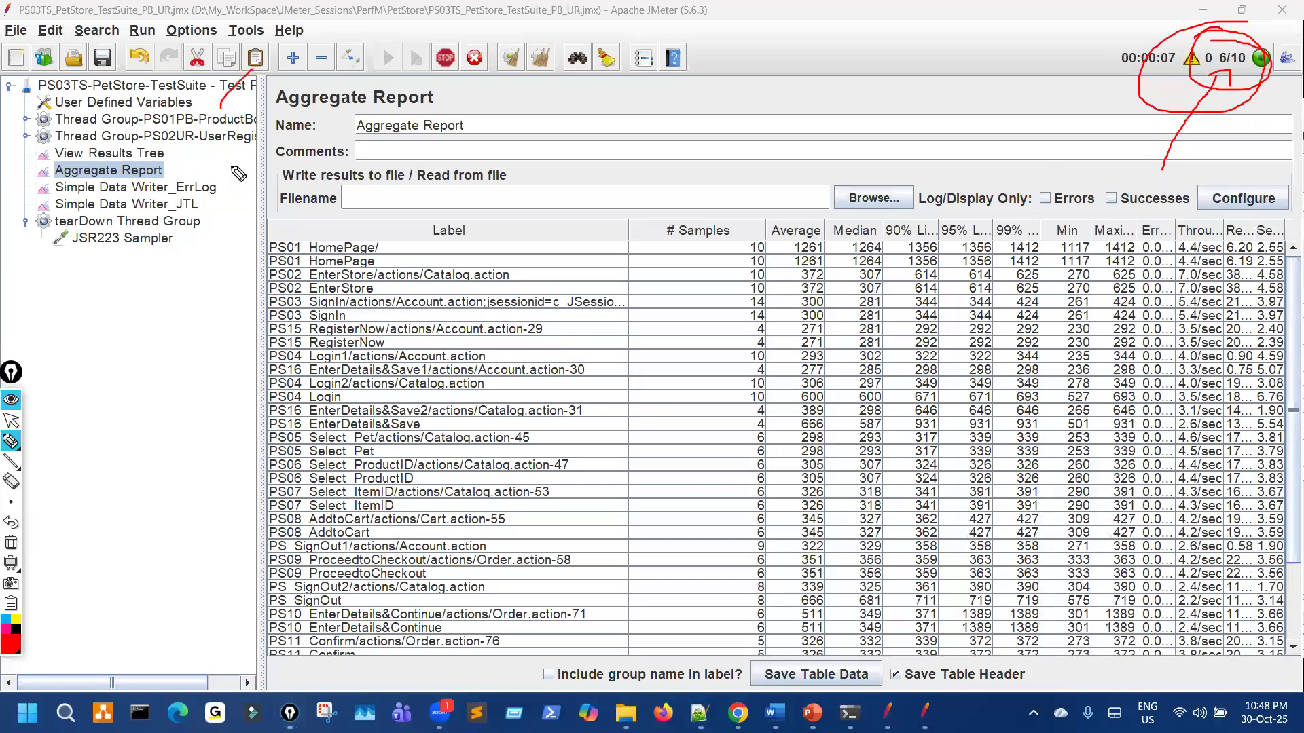
{"action": "left_click_drag", "start_coordinate": [227, 206], "coordinate": [227, 150]}
{"action": "left_click_drag", "start_coordinate": [213, 163], "coordinate": [235, 155]}
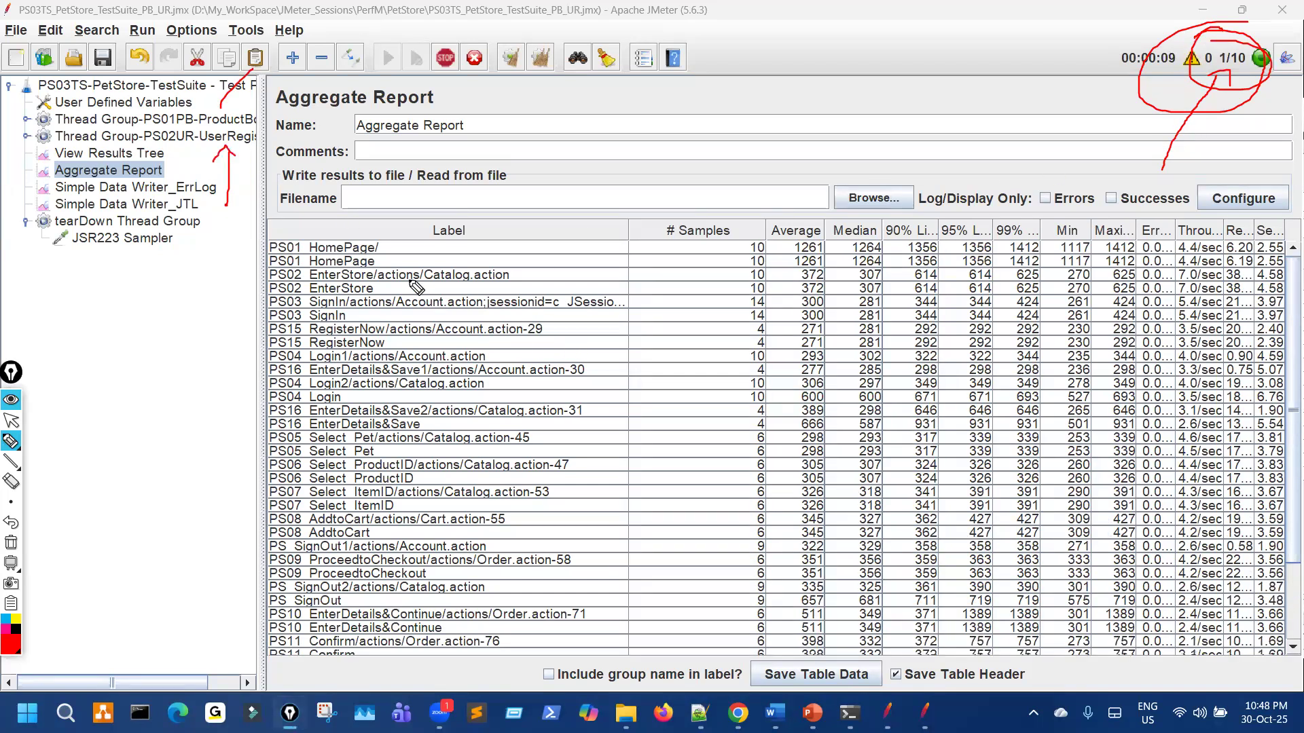
{"action": "key", "text": "ctrl+shift+7"}
Step: Circle the HomePage, EnterStore and 14 PS03 SignIn sample counts, noting 6 and 4 beside the tree
{"action": "mouse_move", "coordinate": [370, 236]}
{"action": "left_mouse_down"}
{"action": "mouse_move", "coordinate": [367, 269]}
{"action": "mouse_move", "coordinate": [680, 270]}
{"action": "mouse_move", "coordinate": [640, 215]}
{"action": "mouse_move", "coordinate": [538, 216]}
{"action": "left_mouse_up"}
{"action": "mouse_move", "coordinate": [466, 268]}
{"action": "left_mouse_down"}
{"action": "mouse_move", "coordinate": [415, 280]}
{"action": "mouse_move", "coordinate": [781, 272]}
{"action": "mouse_move", "coordinate": [618, 258]}
{"action": "left_mouse_up"}
{"action": "key", "text": "ctrl+shift+7"}
{"action": "mouse_move", "coordinate": [395, 297]}
{"action": "left_mouse_down"}
{"action": "mouse_move", "coordinate": [713, 327]}
{"action": "mouse_move", "coordinate": [733, 290]}
{"action": "mouse_move", "coordinate": [692, 286]}
{"action": "left_mouse_up"}
{"action": "left_click_drag", "start_coordinate": [483, 300], "coordinate": [402, 300]}
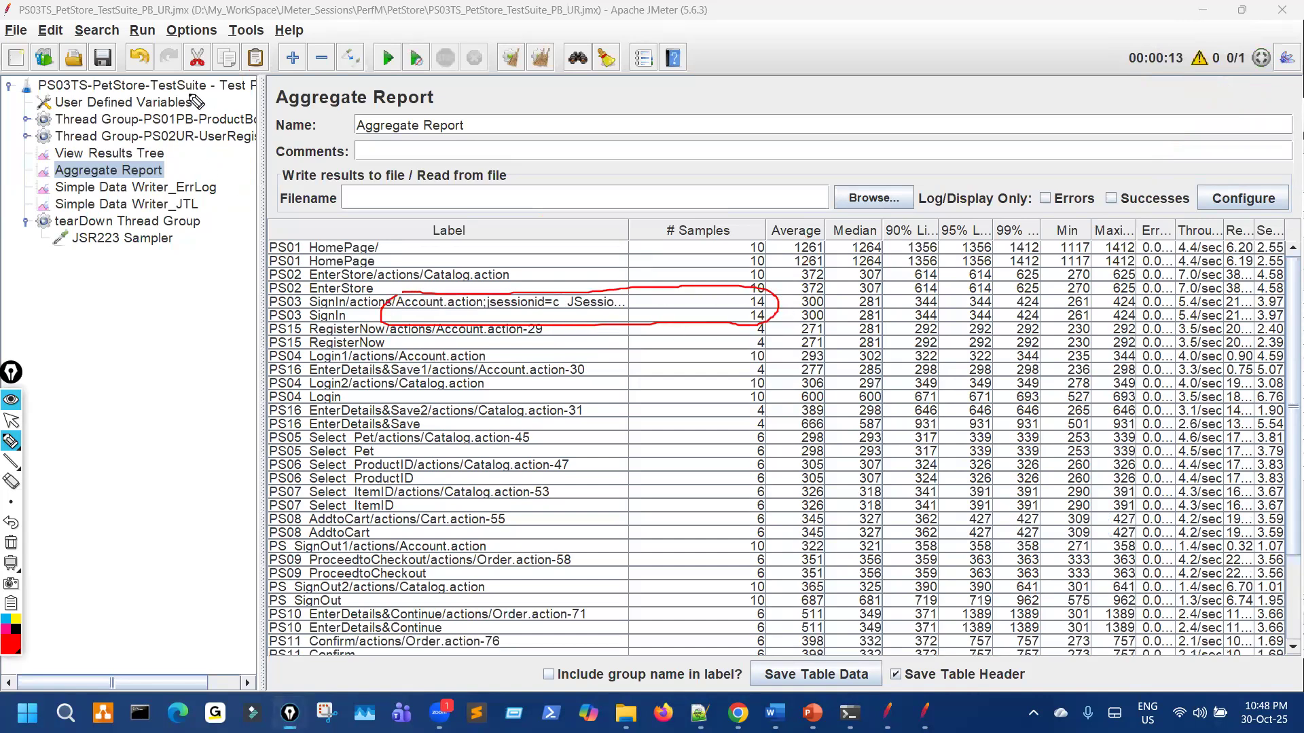
{"action": "left_click_drag", "start_coordinate": [208, 78], "coordinate": [175, 199]}
{"action": "left_click_drag", "start_coordinate": [151, 258], "coordinate": [160, 315]}
{"action": "mouse_move", "coordinate": [145, 382]}
{"action": "left_mouse_down"}
{"action": "mouse_move", "coordinate": [133, 410]}
{"action": "mouse_move", "coordinate": [158, 399]}
{"action": "mouse_move", "coordinate": [150, 430]}
{"action": "left_mouse_up"}
{"action": "mouse_move", "coordinate": [143, 360]}
{"action": "left_mouse_down"}
{"action": "mouse_move", "coordinate": [117, 429]}
{"action": "mouse_move", "coordinate": [166, 363]}
{"action": "left_mouse_up"}
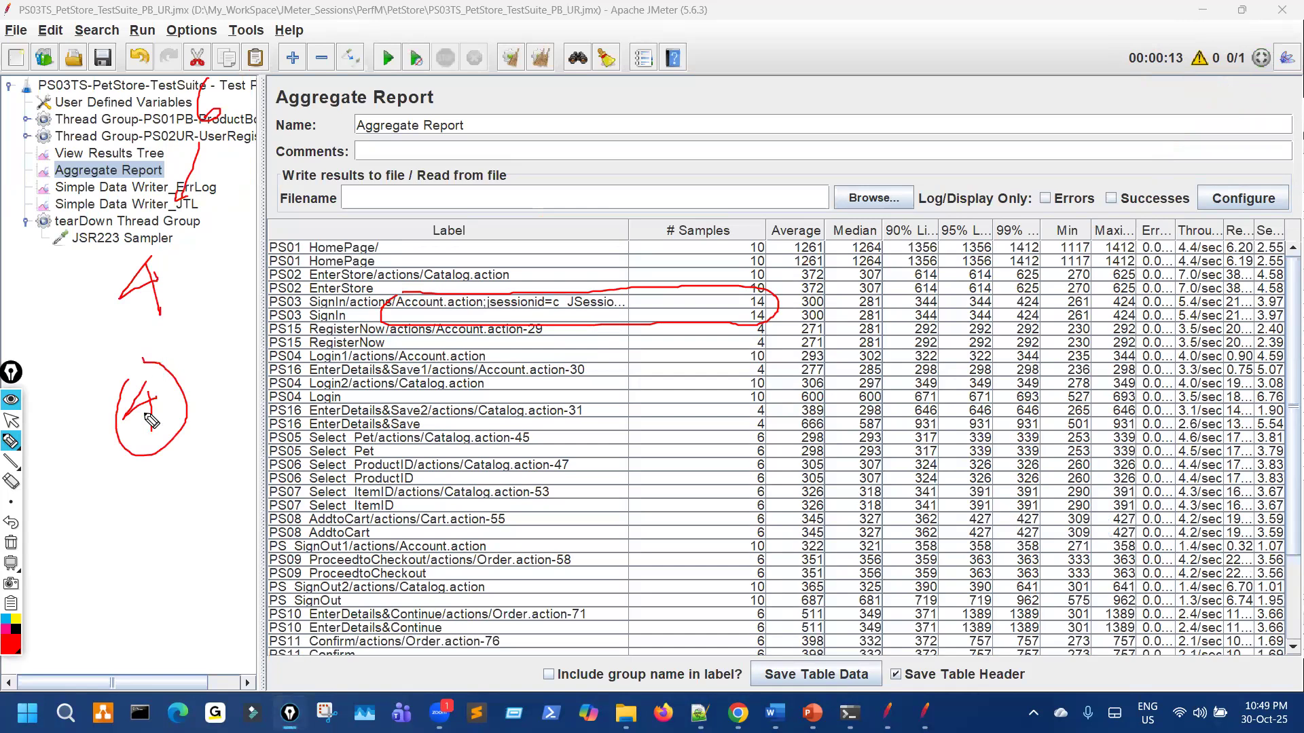
{"action": "left_click_drag", "start_coordinate": [754, 296], "coordinate": [757, 294]}
Step: Mark the PS04 Login1, PS16 EnterDetails&Save2 and PS15 RegisterNow rows, circling PS15's 4 samples
{"action": "key", "text": "ctrl+shift+7"}
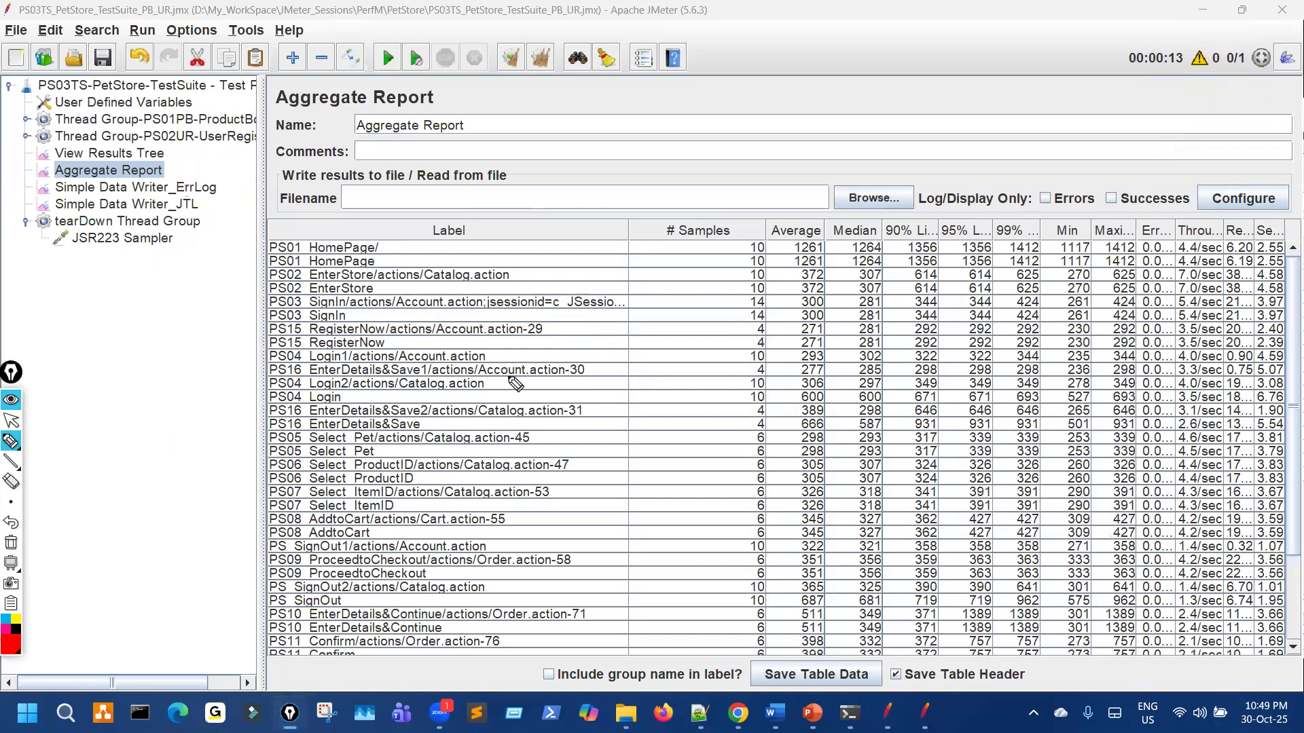
{"action": "mouse_move", "coordinate": [448, 356]}
{"action": "left_mouse_down"}
{"action": "mouse_move", "coordinate": [740, 363]}
{"action": "mouse_move", "coordinate": [781, 378]}
{"action": "mouse_move", "coordinate": [747, 392]}
{"action": "left_mouse_up"}
{"action": "key", "text": "ctrl+shift+7"}
{"action": "left_click_drag", "start_coordinate": [299, 413], "coordinate": [752, 406]}
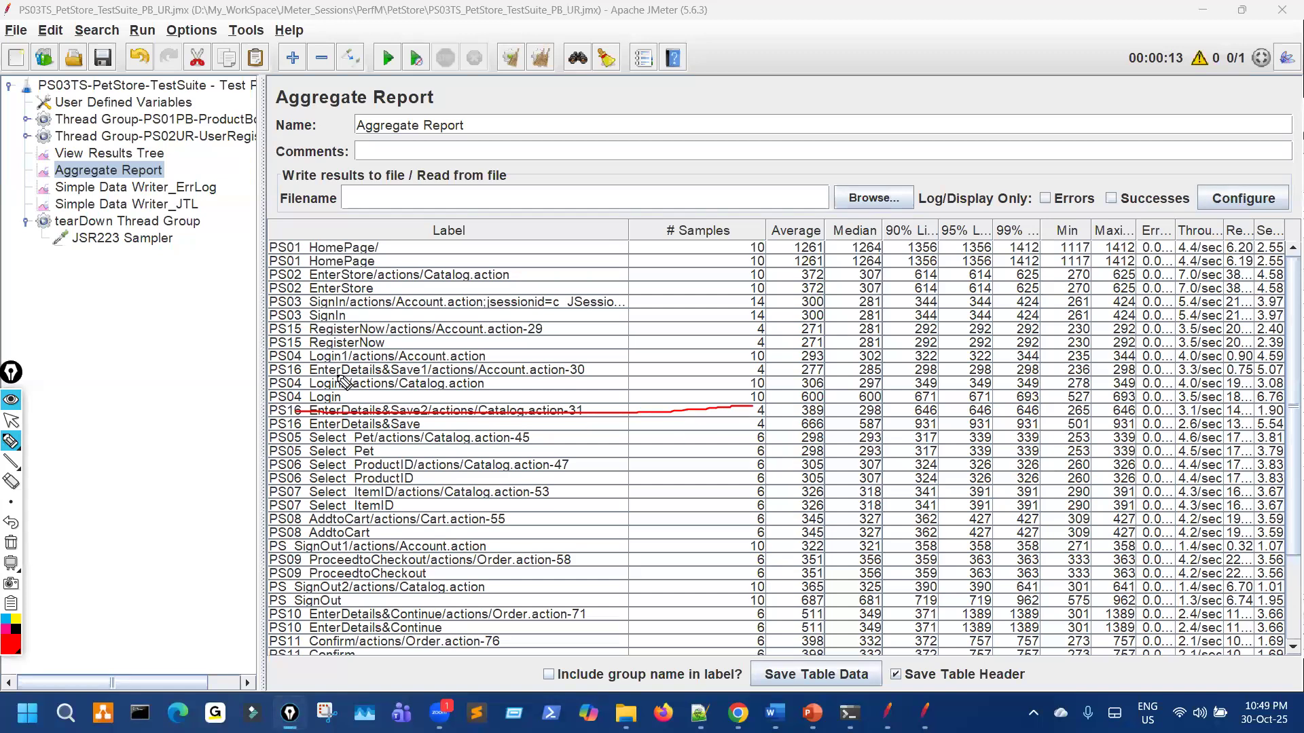
{"action": "mouse_move", "coordinate": [387, 331]}
{"action": "left_mouse_down"}
{"action": "mouse_move", "coordinate": [747, 332]}
{"action": "mouse_move", "coordinate": [786, 355]}
{"action": "left_mouse_up"}
{"action": "left_click_drag", "start_coordinate": [753, 395], "coordinate": [766, 412]}
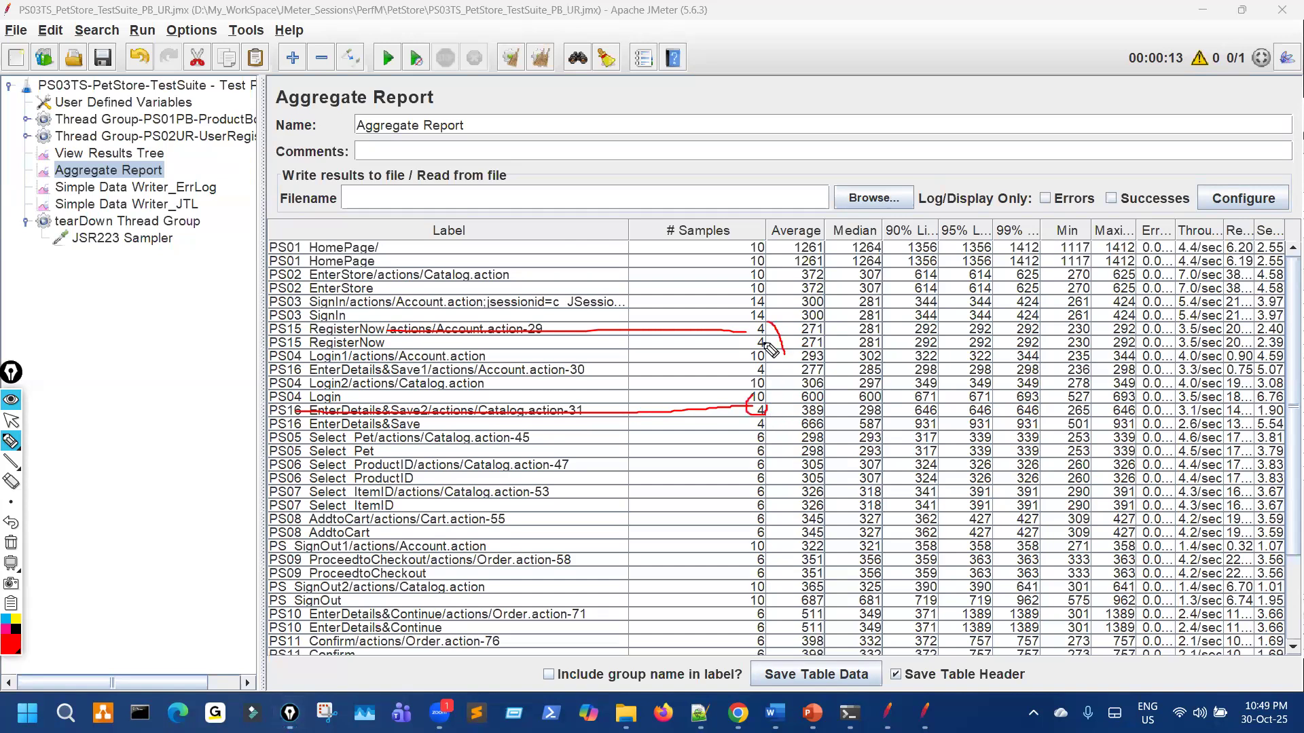
{"action": "left_click_drag", "start_coordinate": [761, 324], "coordinate": [764, 334]}
{"action": "key", "text": "ctrl+shift+7"}
Step: Circle the 6-sample counts for PS05 to PS08 and mark the ProductBooking thread group
{"action": "mouse_move", "coordinate": [363, 433]}
{"action": "left_mouse_down"}
{"action": "mouse_move", "coordinate": [374, 554]}
{"action": "mouse_move", "coordinate": [364, 440]}
{"action": "left_mouse_up"}
{"action": "left_click_drag", "start_coordinate": [646, 476], "coordinate": [750, 470]}
{"action": "left_click_drag", "start_coordinate": [759, 424], "coordinate": [756, 435]}
{"action": "mouse_move", "coordinate": [757, 532]}
{"action": "left_mouse_down"}
{"action": "mouse_move", "coordinate": [781, 489]}
{"action": "mouse_move", "coordinate": [762, 440]}
{"action": "left_mouse_up"}
{"action": "left_click_drag", "start_coordinate": [242, 95], "coordinate": [221, 117]}
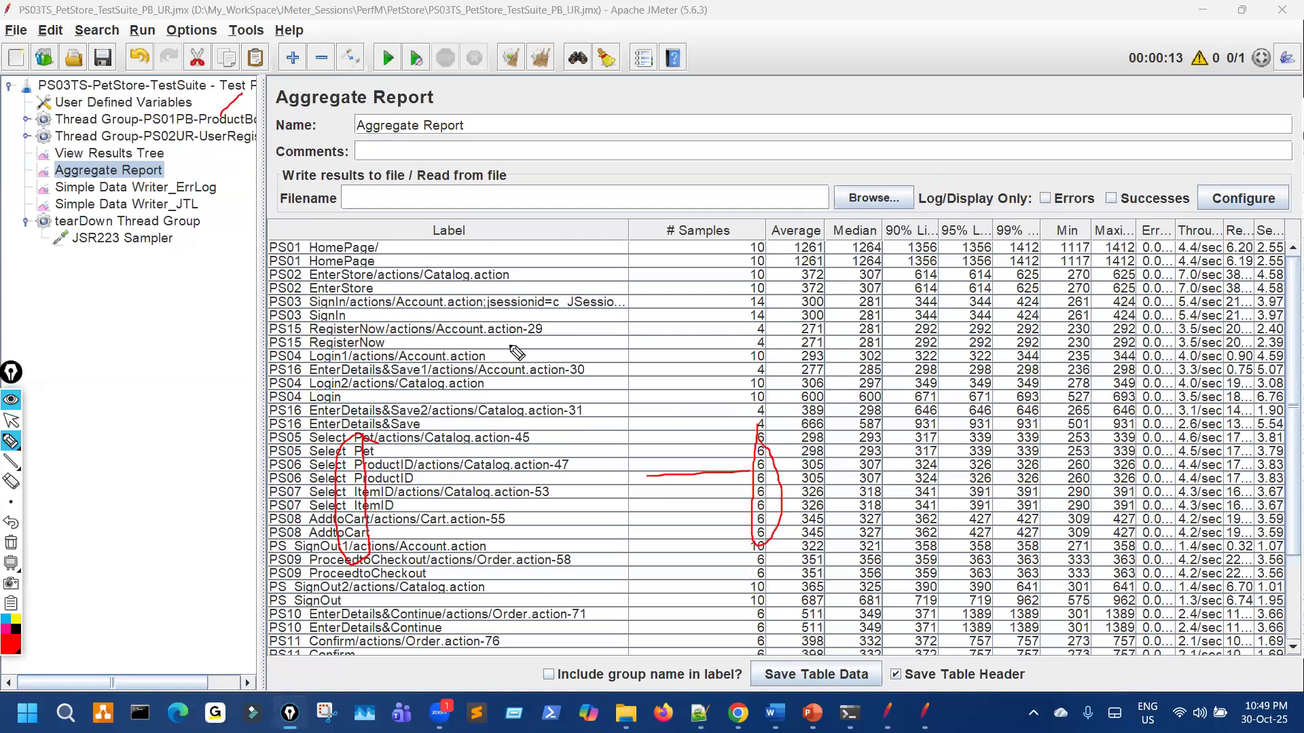
{"action": "key", "text": "Escape"}
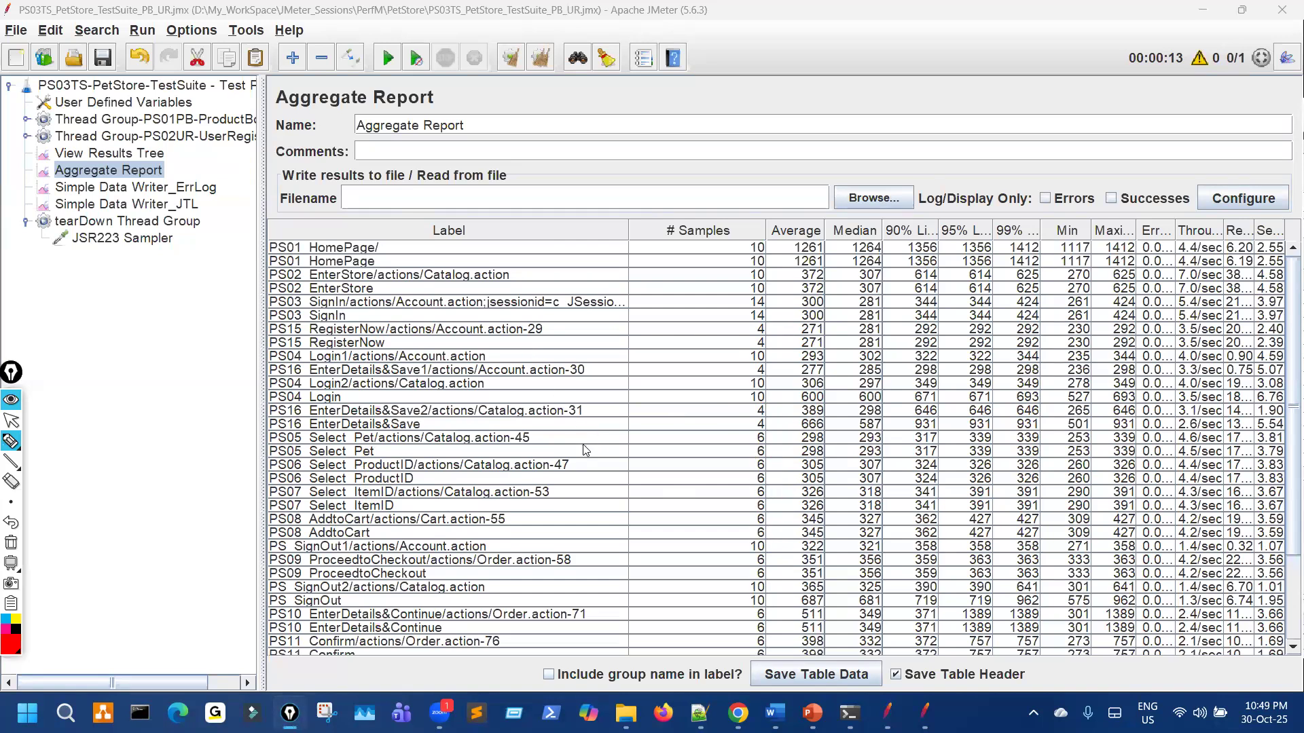
Step: Scroll down the Aggregate Report and circle the PS_SignOut rows' 10 samples
{"action": "scroll", "coordinate": [647, 466], "scroll_direction": "down", "scroll_amount": 3}
{"action": "key", "text": "ctrl+shift+3"}
{"action": "left_click_drag", "start_coordinate": [368, 435], "coordinate": [758, 428]}
{"action": "mouse_move", "coordinate": [450, 488]}
{"action": "left_mouse_down"}
{"action": "mouse_move", "coordinate": [781, 483]}
{"action": "mouse_move", "coordinate": [756, 487]}
{"action": "left_mouse_up"}
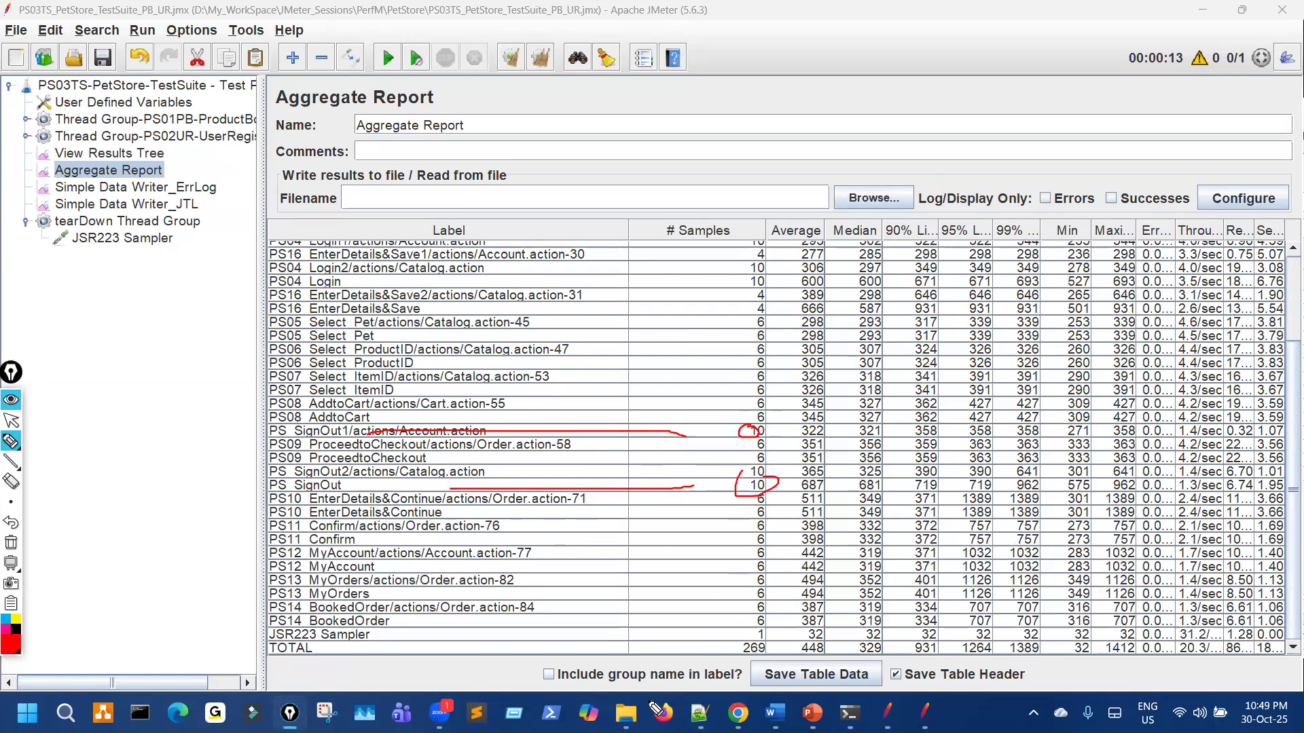
{"action": "key", "text": "ctrl+shift+1"}
Step: Open the 2025Oct30_224842_Users1 results folder from File Explorer
{"action": "left_click", "coordinate": [626, 712]}
{"action": "key", "text": "ctrl+shift+7"}
{"action": "key", "text": "ctrl+shift+2"}
{"action": "double_click", "coordinate": [299, 239]}
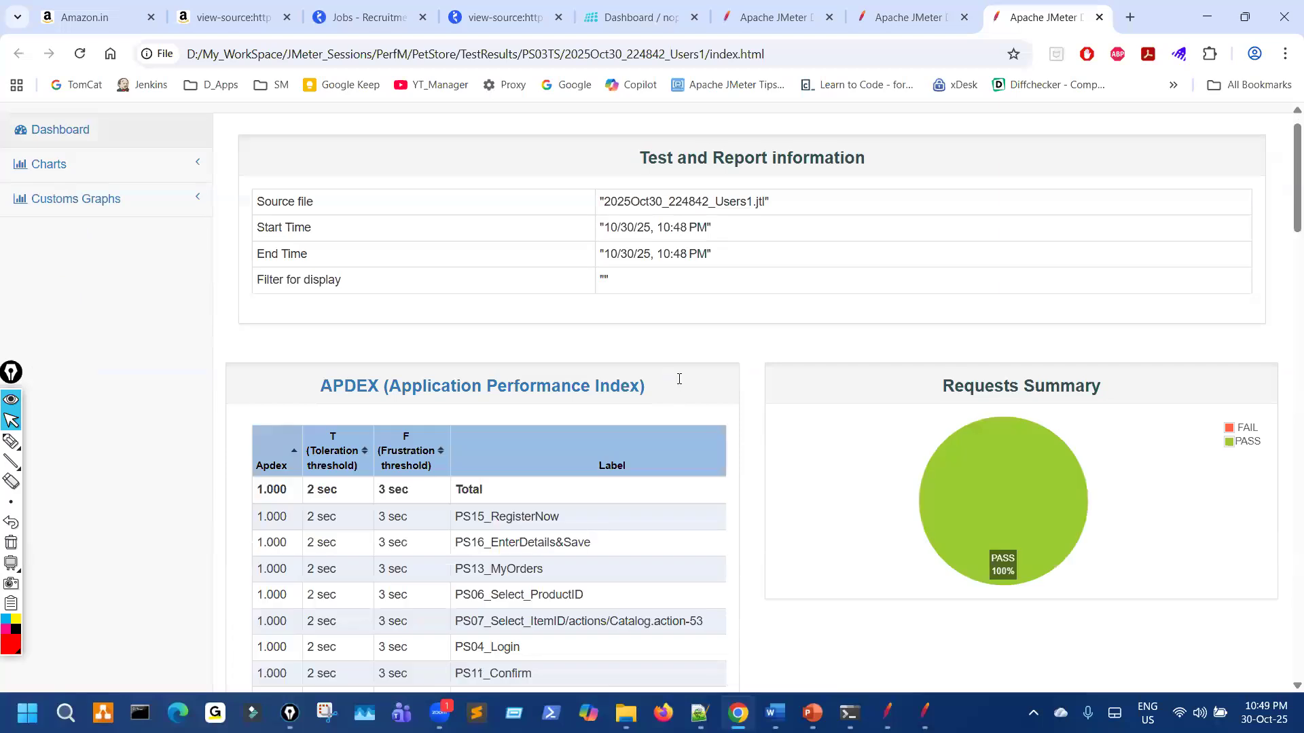
Step: Scroll to the dashboard Statistics table and mark the PS01_HomePage rows and their counts
{"action": "scroll", "coordinate": [679, 378], "scroll_direction": "down", "scroll_amount": 16}
{"action": "scroll", "coordinate": [699, 388], "scroll_direction": "down", "scroll_amount": 2}
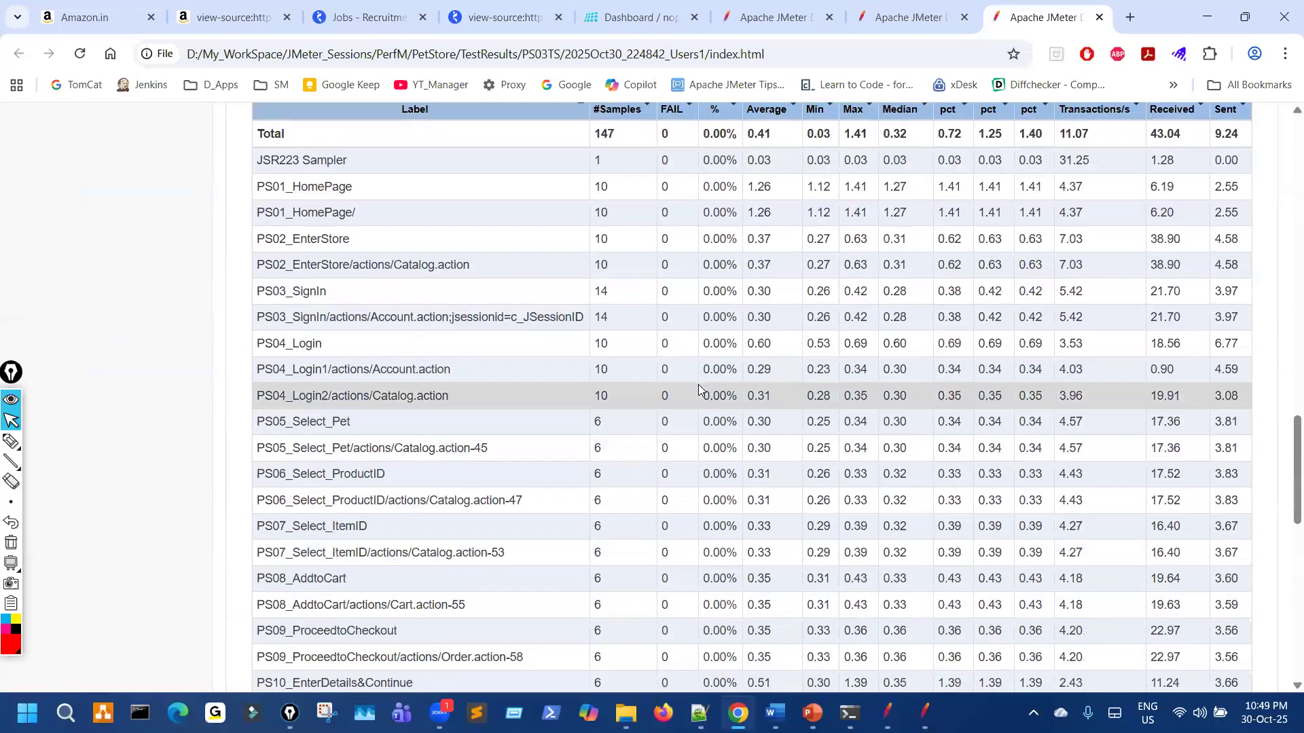
{"action": "key", "text": "ctrl+shift+3"}
{"action": "left_click_drag", "start_coordinate": [377, 199], "coordinate": [488, 199]}
{"action": "left_click_drag", "start_coordinate": [578, 190], "coordinate": [579, 245]}
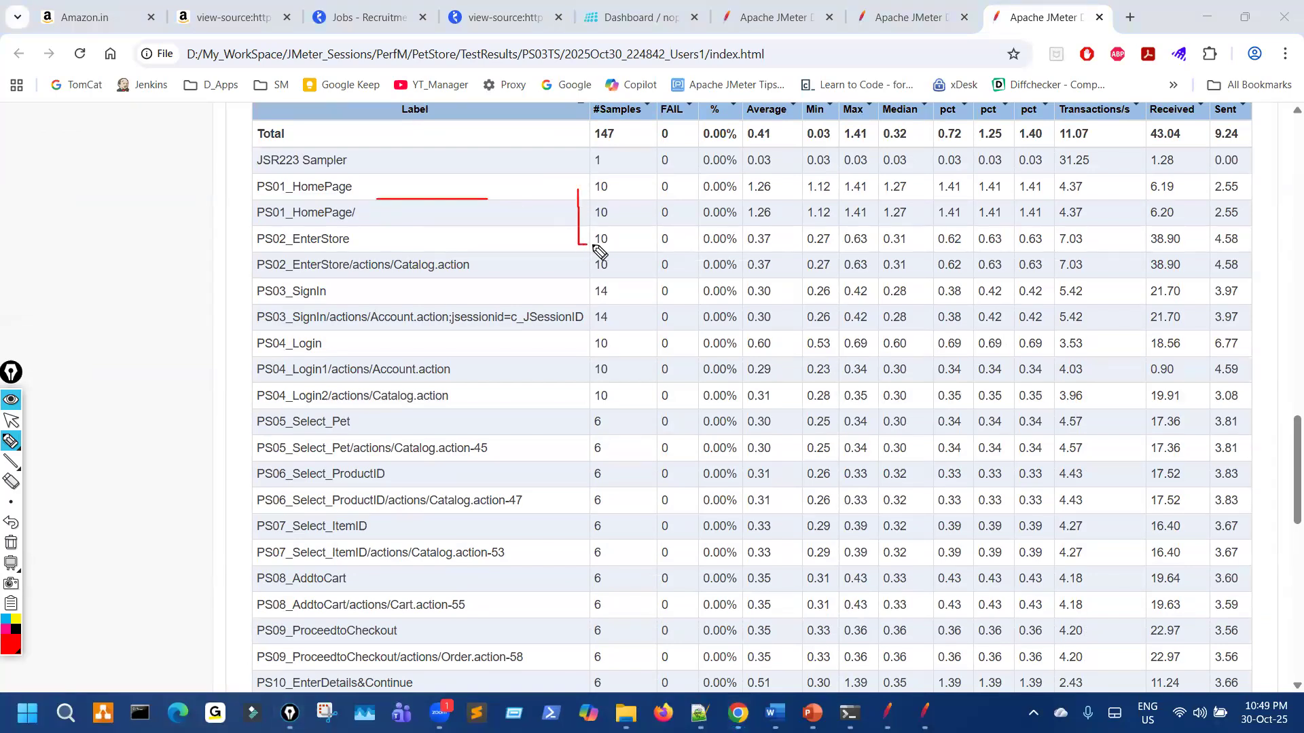
{"action": "left_click_drag", "start_coordinate": [997, 222], "coordinate": [1030, 216]}
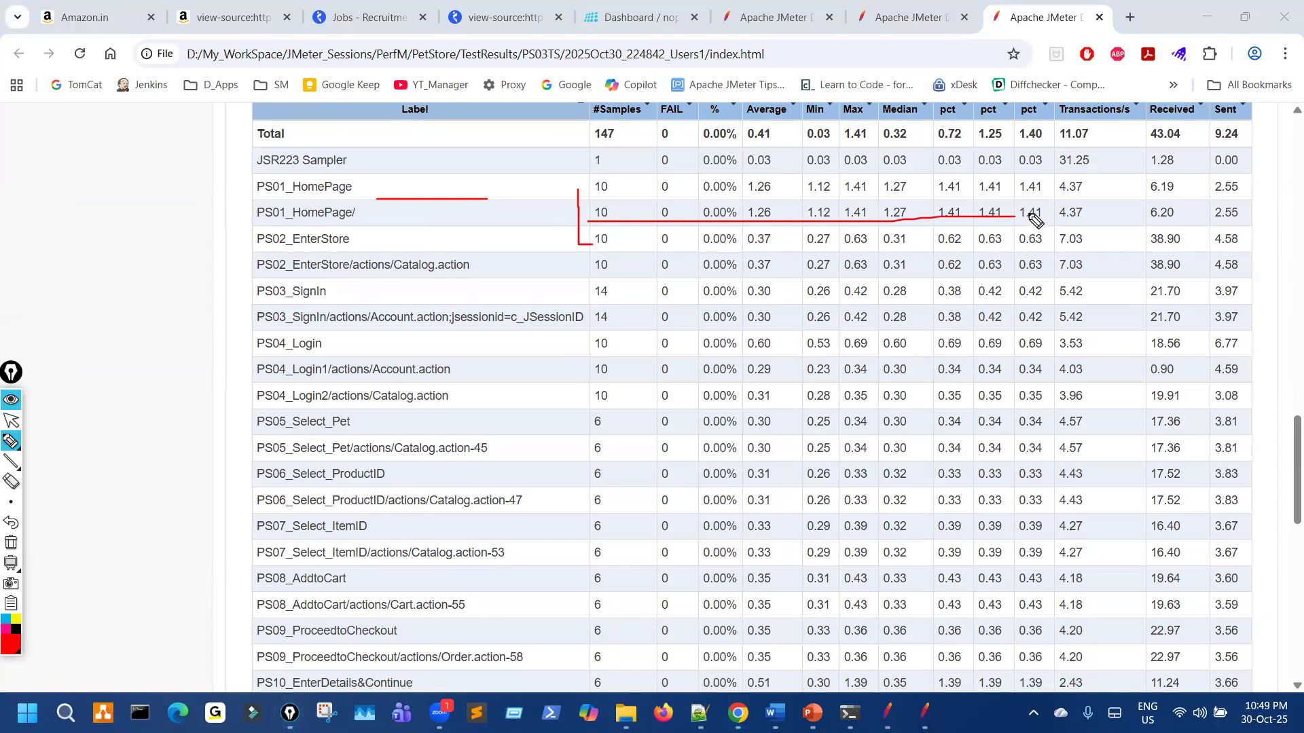
{"action": "mouse_move", "coordinate": [575, 258]}
{"action": "left_mouse_down"}
{"action": "mouse_move", "coordinate": [577, 235]}
{"action": "mouse_move", "coordinate": [604, 239]}
{"action": "left_mouse_up"}
Step: Circle the PS02 (10), PS03 (14), PS04 (10) and PS05–PS08 sample counts
{"action": "mouse_move", "coordinate": [584, 291]}
{"action": "left_mouse_down"}
{"action": "mouse_move", "coordinate": [583, 329]}
{"action": "mouse_move", "coordinate": [645, 325]}
{"action": "mouse_move", "coordinate": [623, 296]}
{"action": "left_mouse_up"}
{"action": "mouse_move", "coordinate": [716, 304]}
{"action": "left_mouse_down"}
{"action": "mouse_move", "coordinate": [726, 341]}
{"action": "mouse_move", "coordinate": [764, 341]}
{"action": "left_mouse_up"}
{"action": "mouse_move", "coordinate": [790, 320]}
{"action": "left_mouse_down"}
{"action": "mouse_move", "coordinate": [879, 321]}
{"action": "mouse_move", "coordinate": [970, 280]}
{"action": "left_mouse_up"}
{"action": "mouse_move", "coordinate": [572, 343]}
{"action": "left_mouse_down"}
{"action": "mouse_move", "coordinate": [620, 373]}
{"action": "mouse_move", "coordinate": [597, 346]}
{"action": "left_mouse_up"}
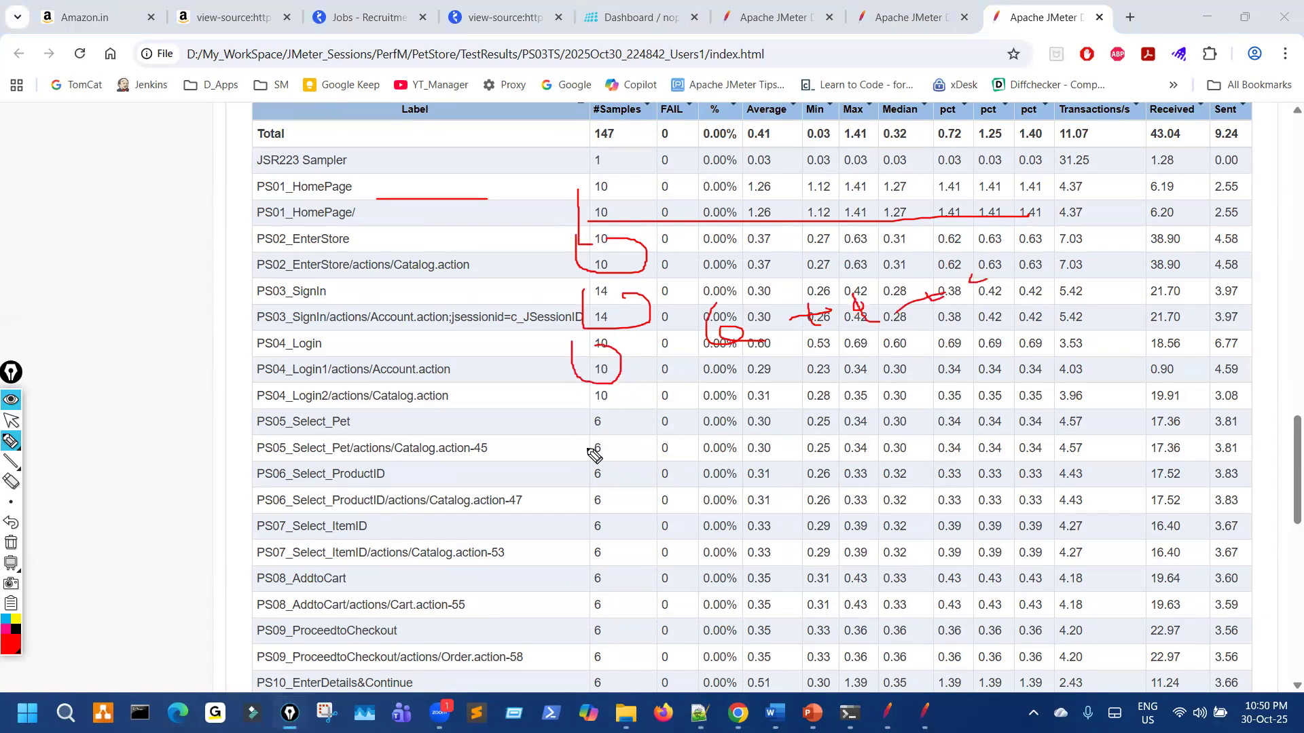
{"action": "mouse_move", "coordinate": [580, 422]}
{"action": "left_mouse_down"}
{"action": "mouse_move", "coordinate": [577, 608]}
{"action": "mouse_move", "coordinate": [631, 599]}
{"action": "left_mouse_up"}
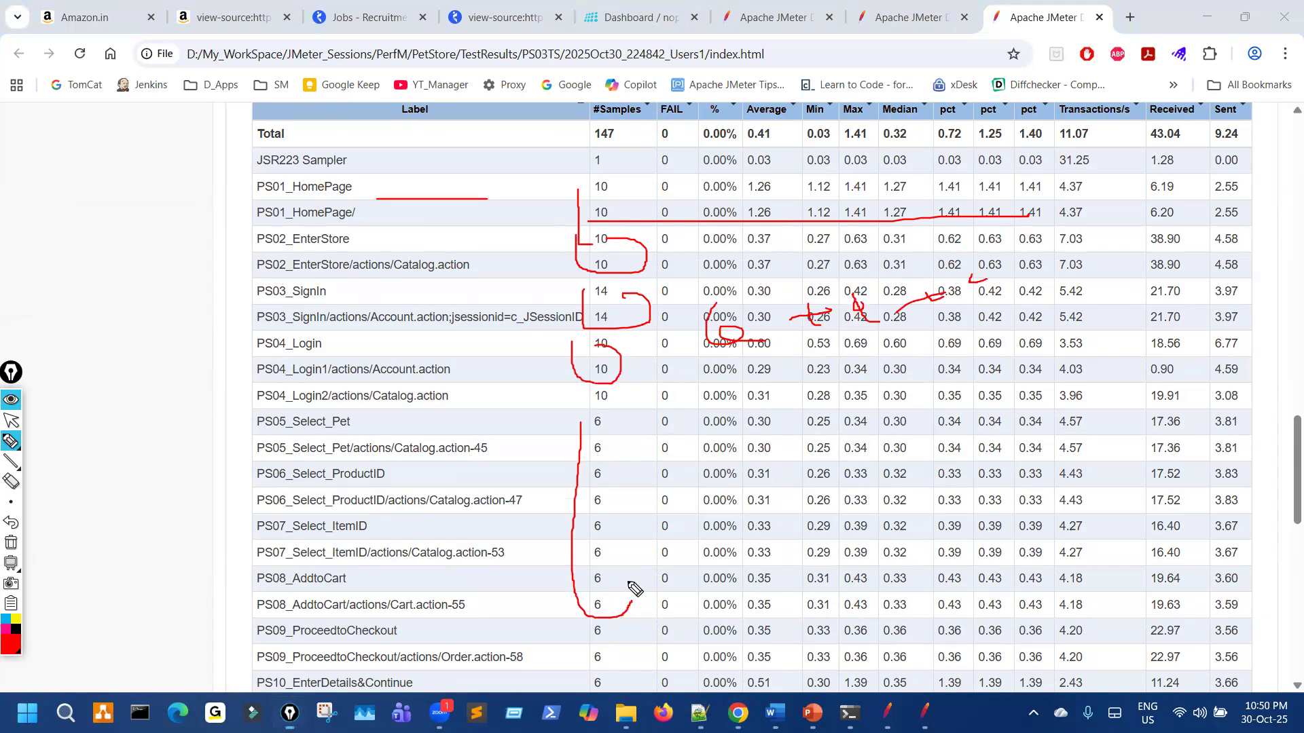
{"action": "key", "text": "ctrl+shift+7"}
{"action": "key", "text": "ctrl+shift+2"}
Step: Label the PS15/PS16 rows 'UR' with counts of 4 and circle PS_SignOut's 10 samples
{"action": "scroll", "coordinate": [634, 512], "scroll_direction": "down", "scroll_amount": 7}
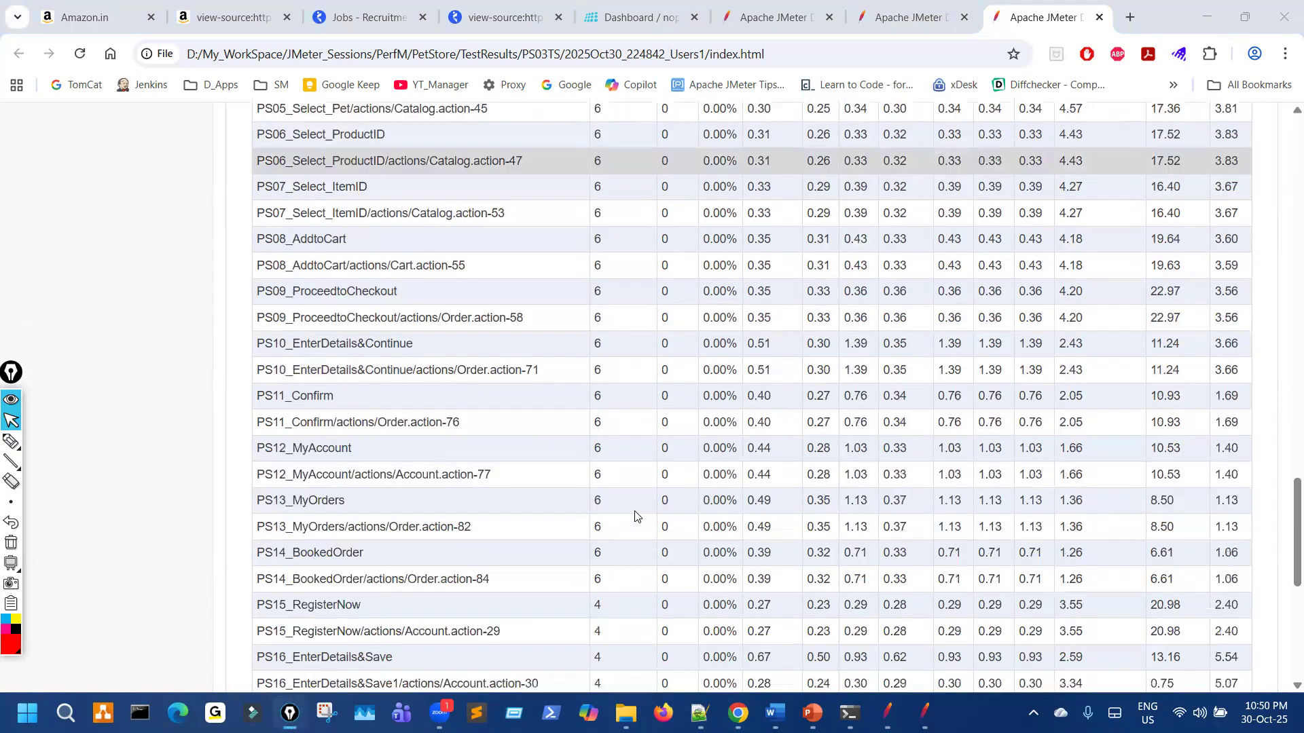
{"action": "scroll", "coordinate": [634, 516], "scroll_direction": "down", "scroll_amount": 1}
{"action": "key", "text": "ctrl+shift+3"}
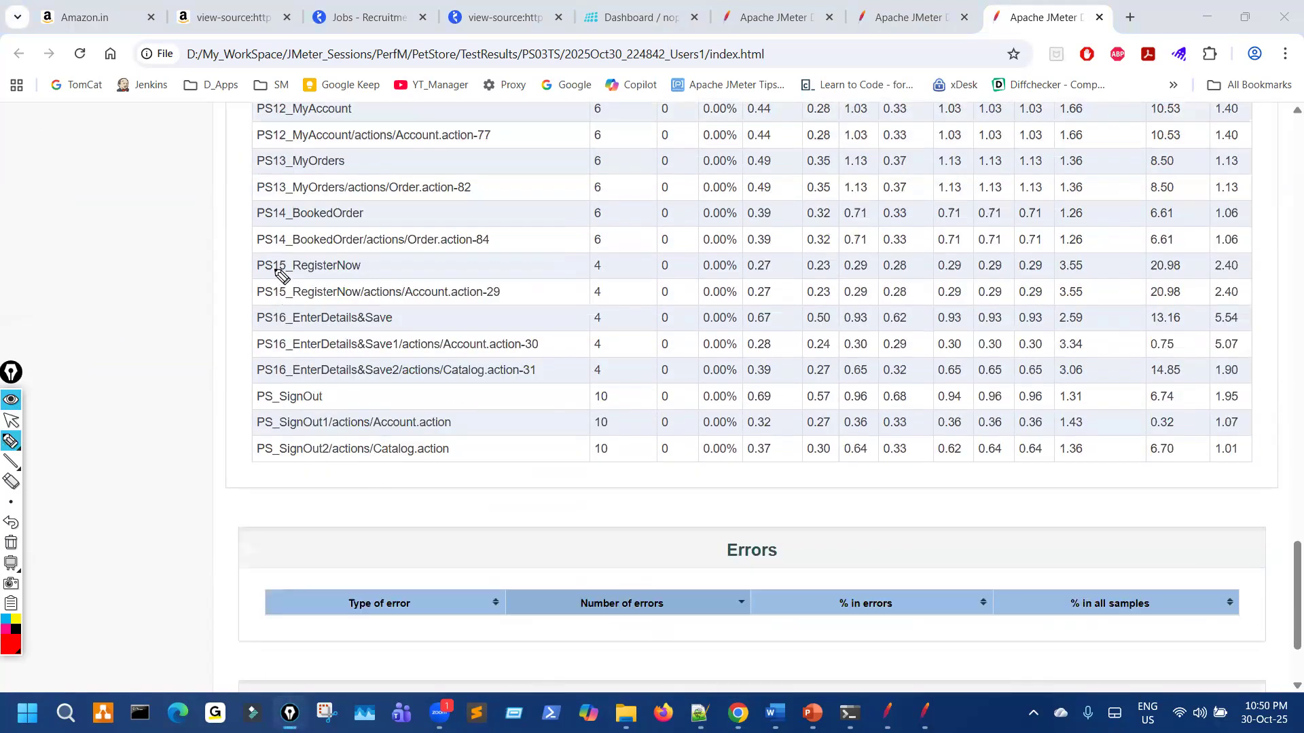
{"action": "mouse_move", "coordinate": [269, 373]}
{"action": "left_mouse_down"}
{"action": "mouse_move", "coordinate": [298, 267]}
{"action": "mouse_move", "coordinate": [270, 297]}
{"action": "left_mouse_up"}
{"action": "mouse_move", "coordinate": [136, 332]}
{"action": "left_mouse_down"}
{"action": "mouse_move", "coordinate": [167, 331]}
{"action": "mouse_move", "coordinate": [204, 369]}
{"action": "left_mouse_up"}
{"action": "left_click_drag", "start_coordinate": [197, 336], "coordinate": [279, 360]}
{"action": "mouse_move", "coordinate": [593, 290]}
{"action": "left_mouse_down"}
{"action": "mouse_move", "coordinate": [586, 374]}
{"action": "mouse_move", "coordinate": [632, 297]}
{"action": "mouse_move", "coordinate": [594, 279]}
{"action": "left_mouse_up"}
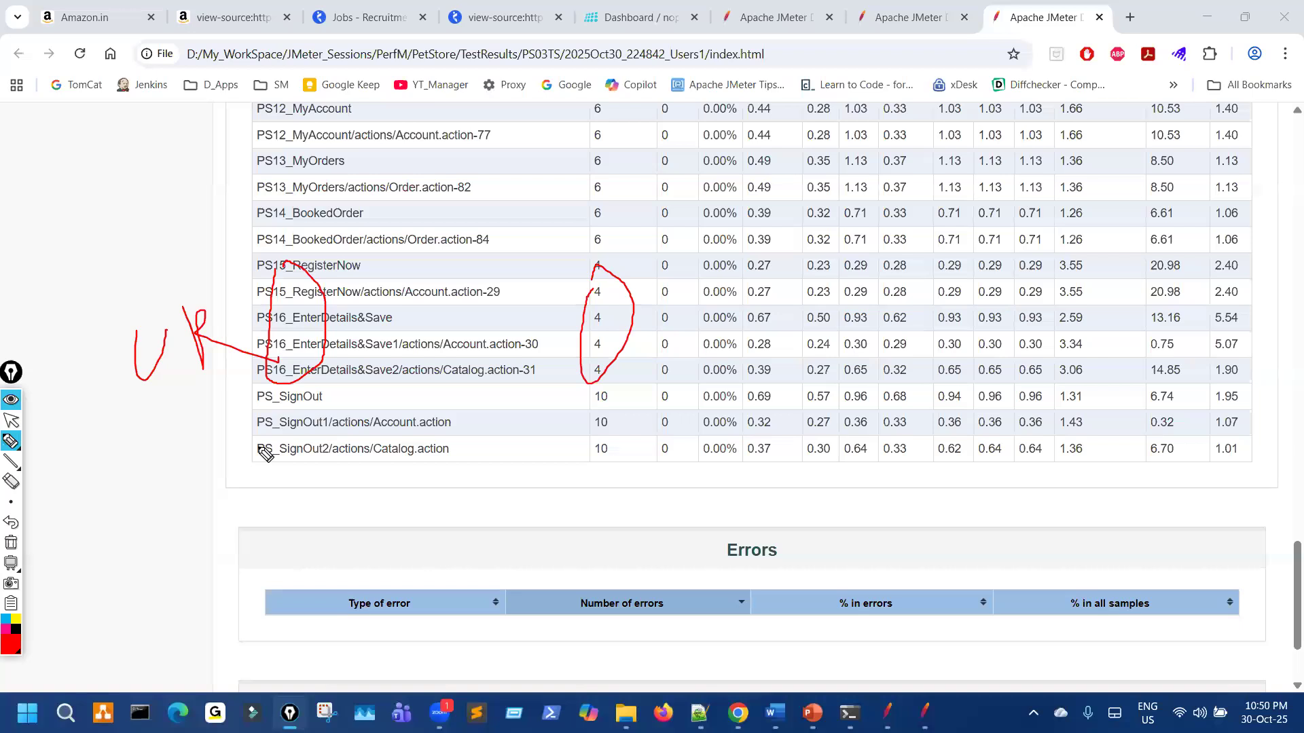
{"action": "mouse_move", "coordinate": [271, 404]}
{"action": "left_mouse_down"}
{"action": "mouse_move", "coordinate": [289, 489]}
{"action": "mouse_move", "coordinate": [354, 410]}
{"action": "left_mouse_up"}
{"action": "left_click_drag", "start_coordinate": [592, 394], "coordinate": [601, 385]}
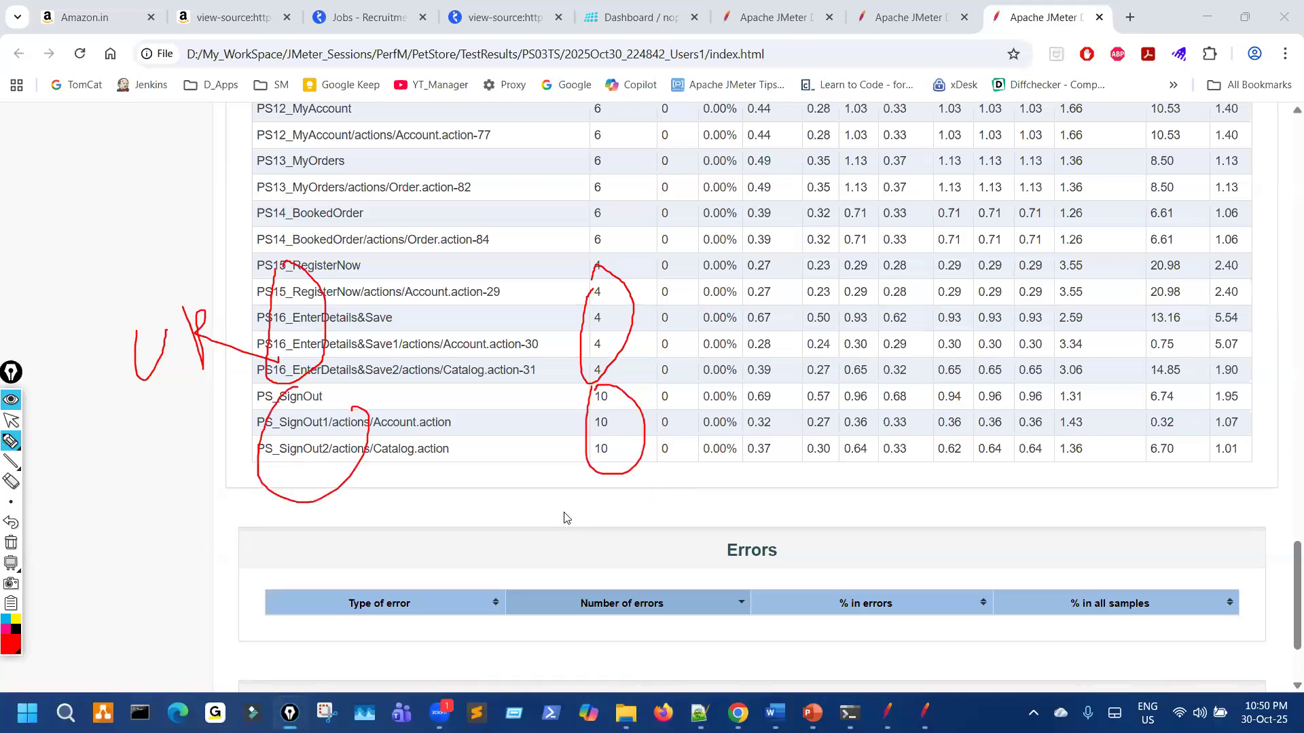
{"action": "key", "text": "ctrl+shift+7"}
{"action": "key", "text": "ctrl+shift+2"}
Step: Scroll back up and bracket the PS01 to PS06 rows in the Statistics table
{"action": "scroll", "coordinate": [361, 294], "scroll_direction": "up", "scroll_amount": 9}
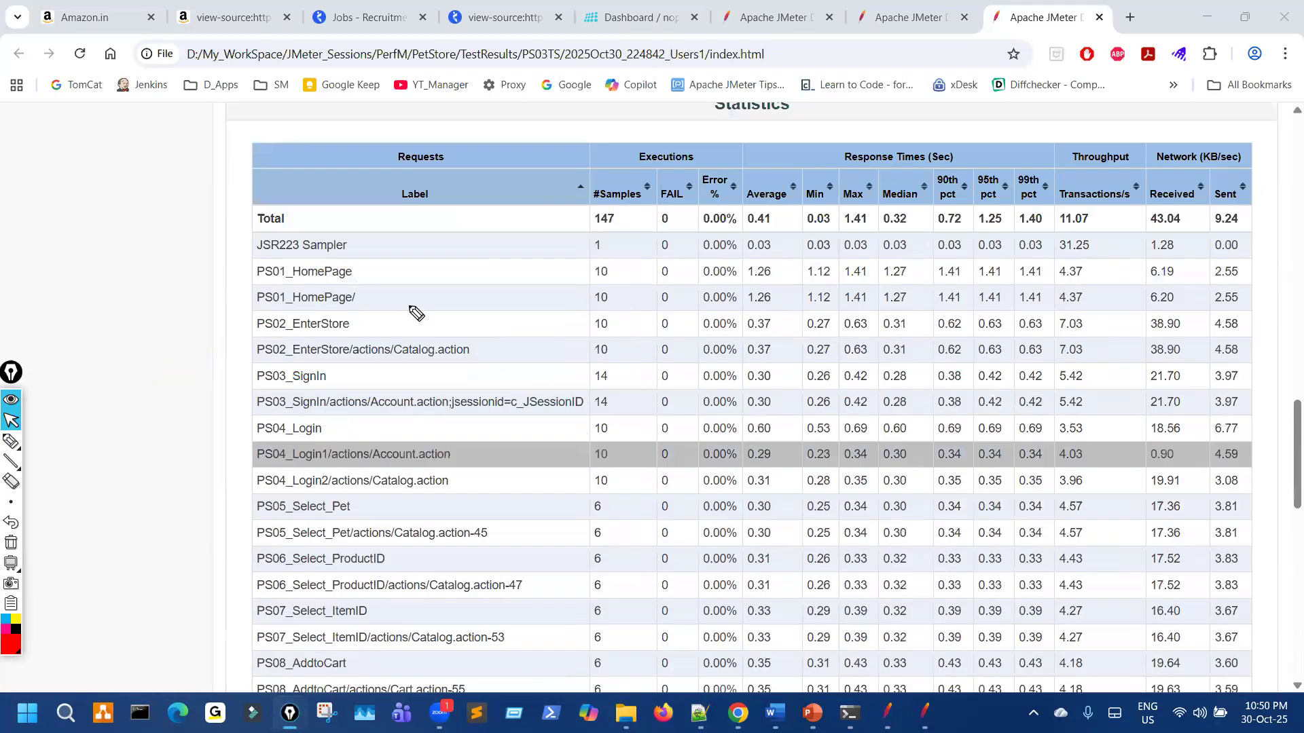
{"action": "key", "text": "ctrl+shift+3"}
{"action": "left_click_drag", "start_coordinate": [354, 276], "coordinate": [364, 303]}
{"action": "key", "text": "ctrl+shift+7"}
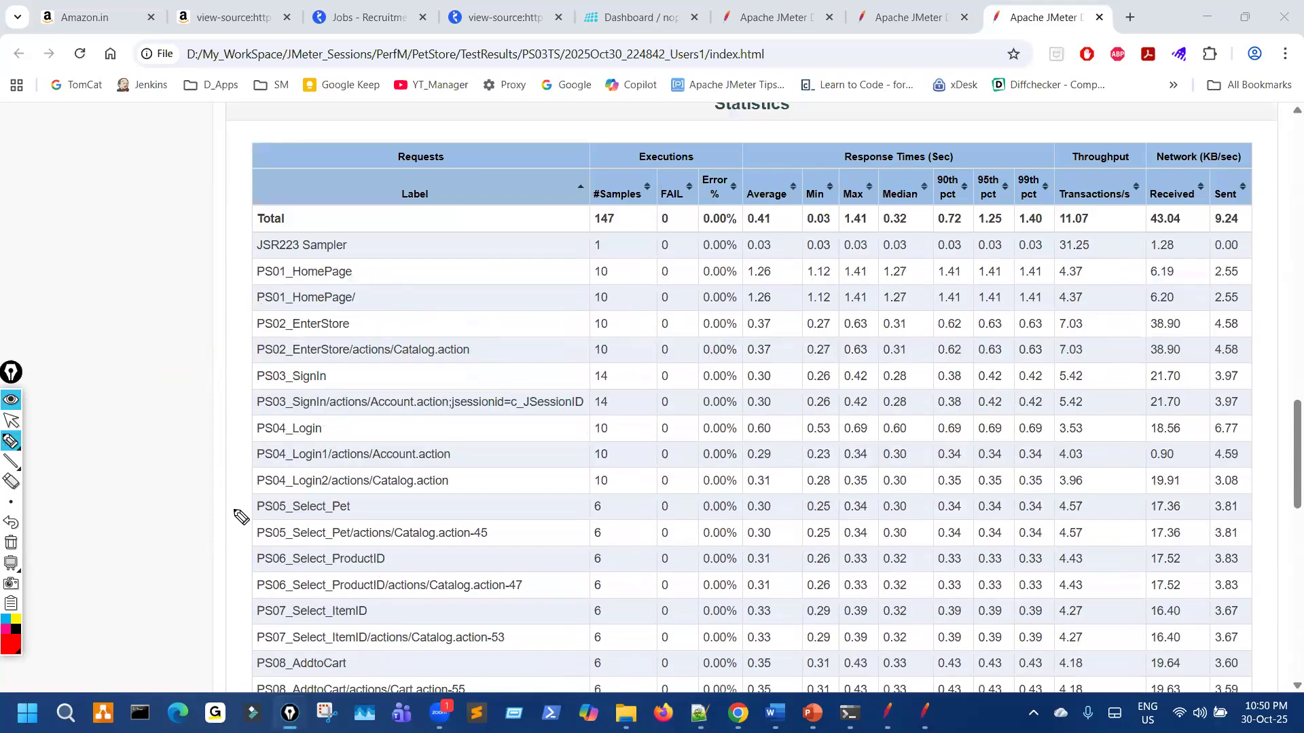
{"action": "left_click_drag", "start_coordinate": [239, 585], "coordinate": [243, 277]}
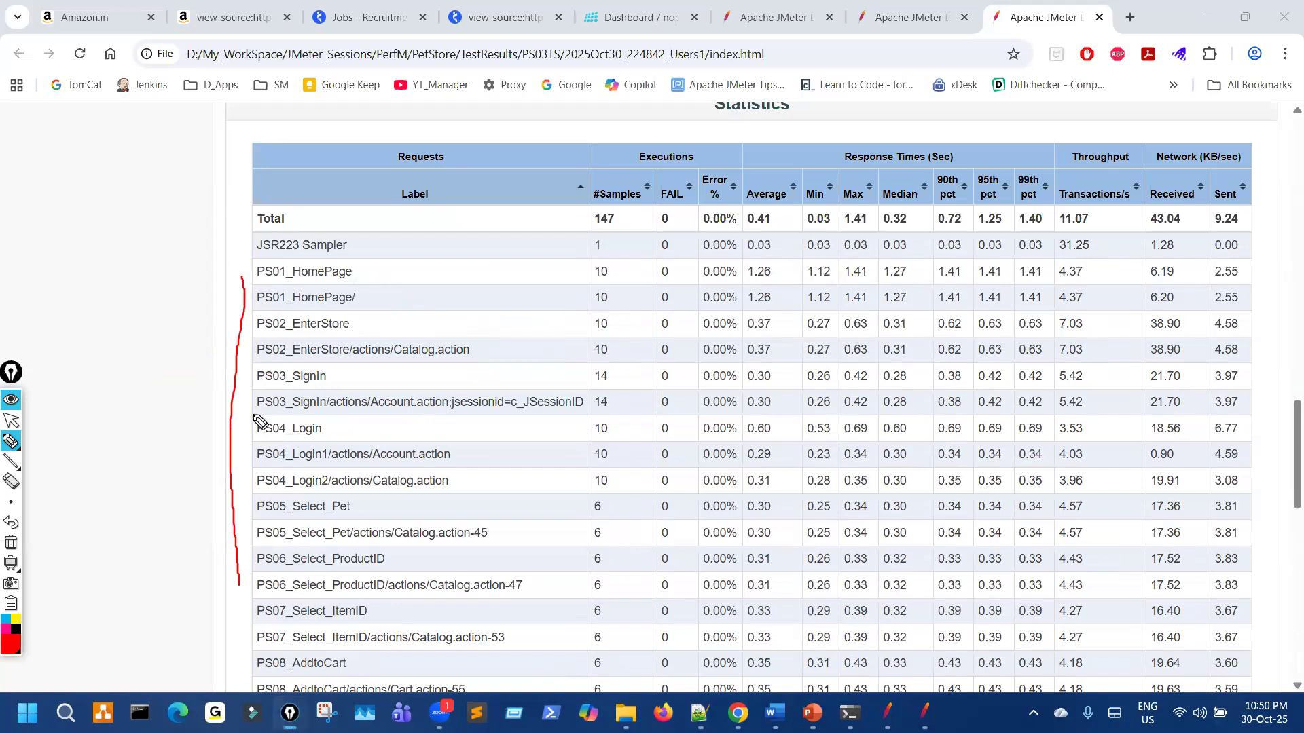
{"action": "key", "text": "ctrl+shift+7"}
{"action": "key", "text": "ctrl+shift+2"}
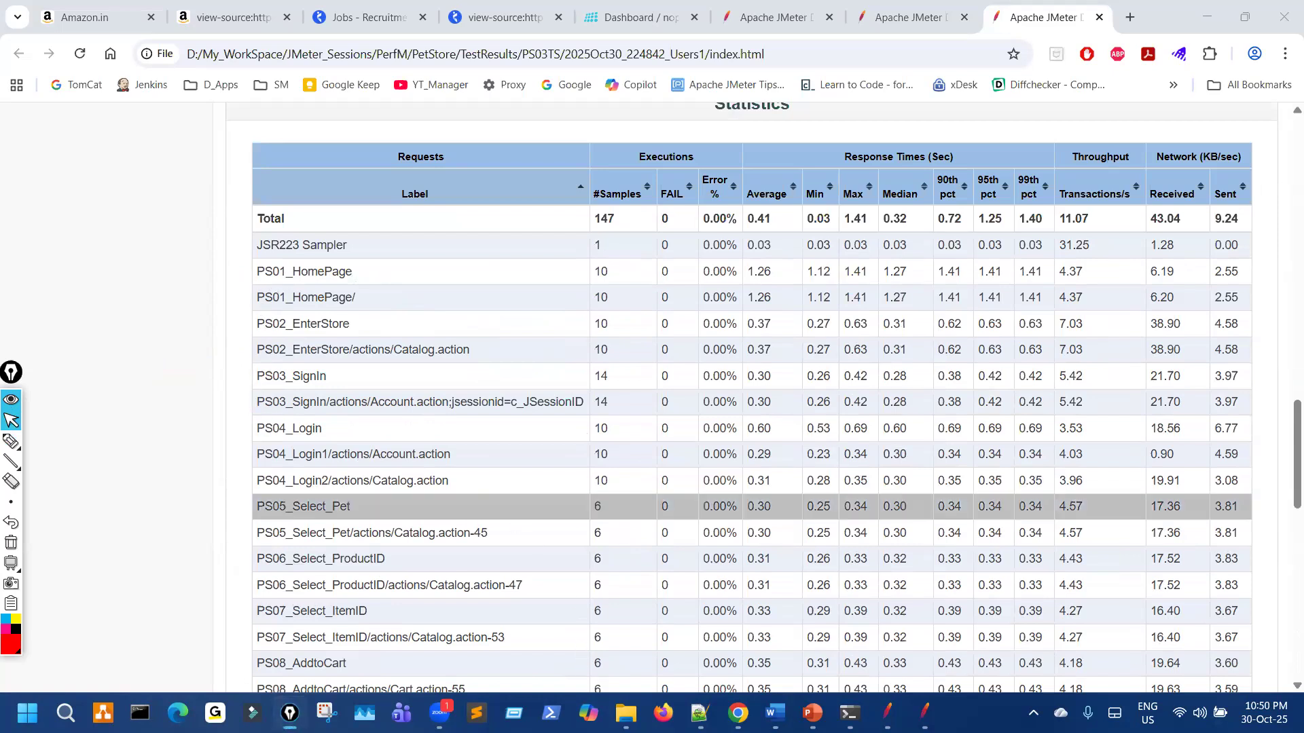
Step: Go back to the PetStore folder and open PetStore_PerformanceTest_Scenarios.xlsx
{"action": "key", "text": "alt+Tab"}
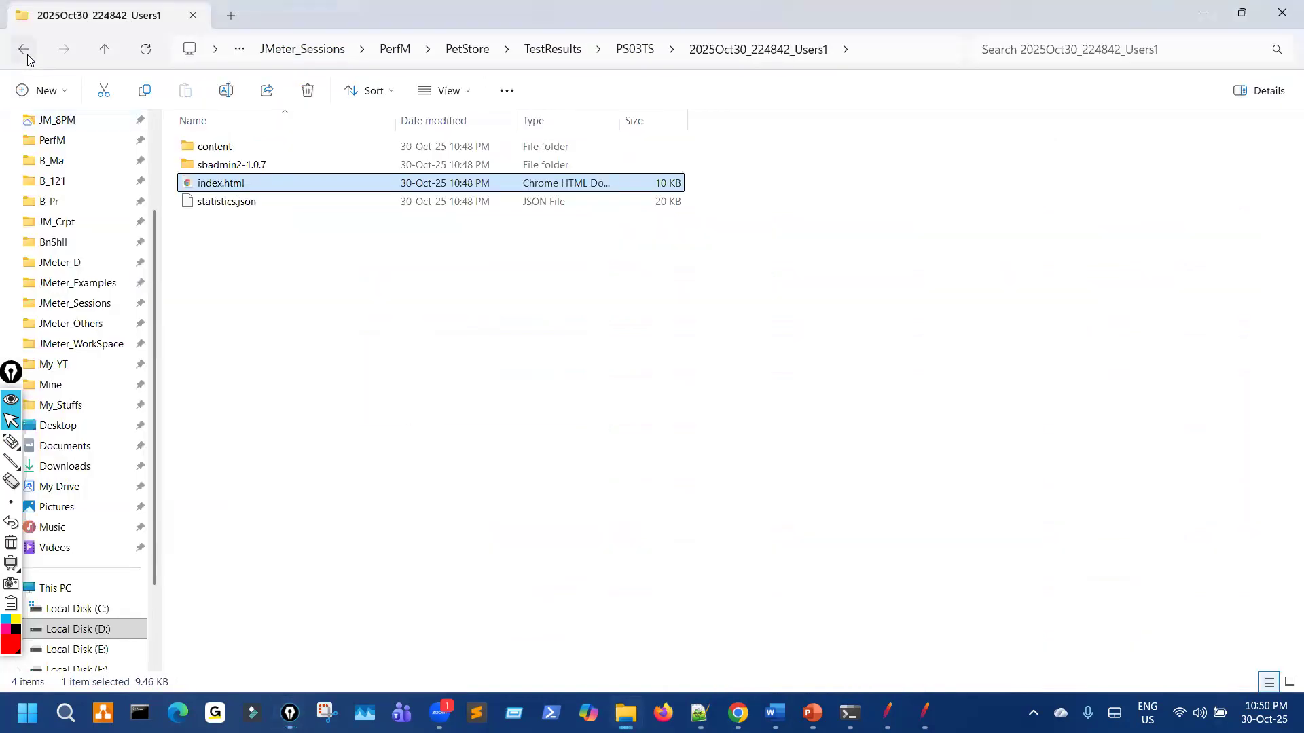
{"action": "left_click", "coordinate": [25, 51]}
{"action": "left_click", "coordinate": [25, 50]}
{"action": "left_click", "coordinate": [26, 53]}
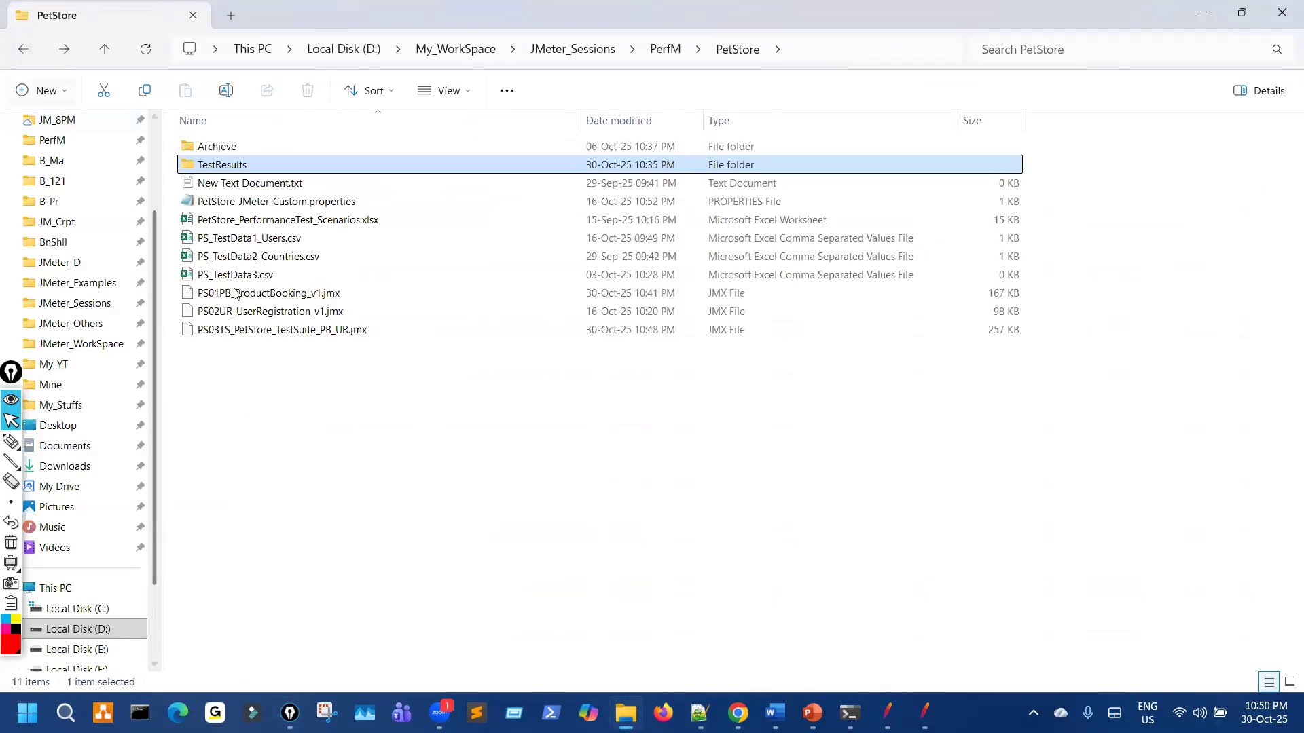
{"action": "double_click", "coordinate": [281, 220]}
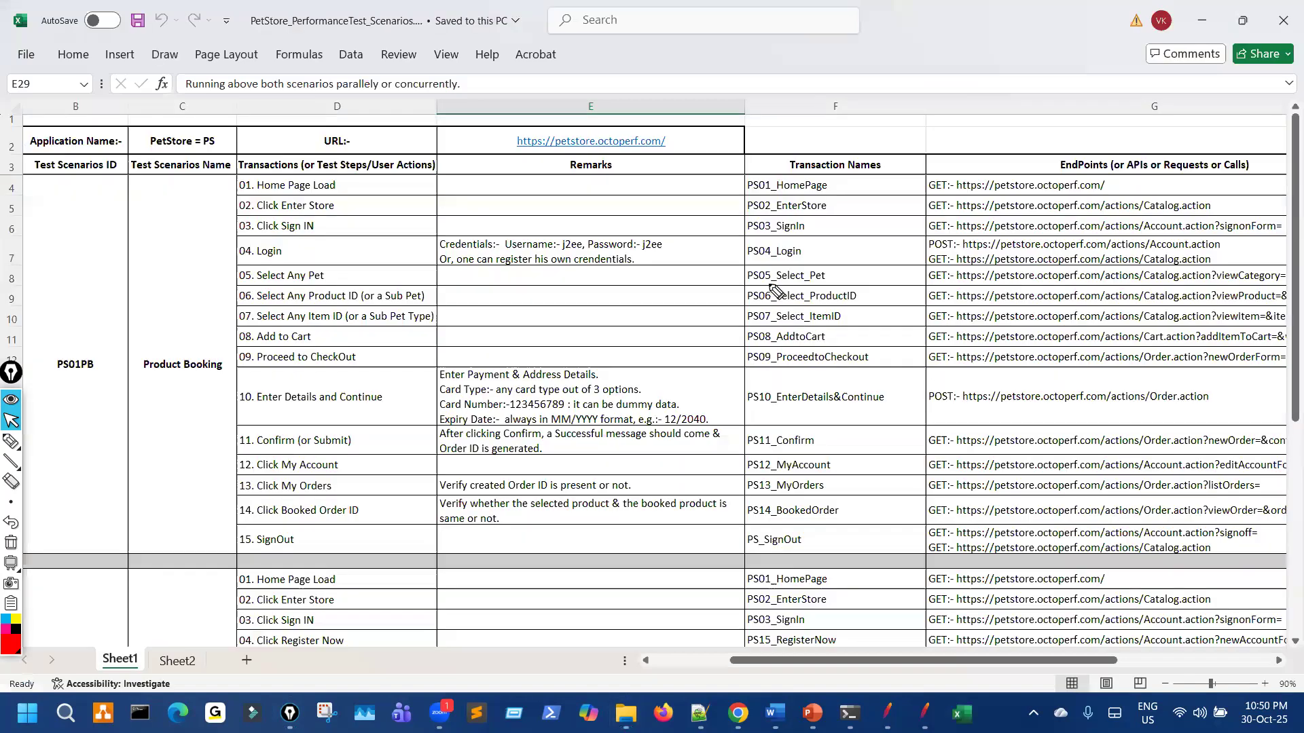
Step: Tick the Product Booking scenario and circle PS14 in the Transaction Names column
{"action": "key", "text": "ctrl+shift+3"}
{"action": "left_click_drag", "start_coordinate": [193, 341], "coordinate": [270, 299]}
{"action": "mouse_move", "coordinate": [739, 187]}
{"action": "left_mouse_down"}
{"action": "mouse_move", "coordinate": [747, 503]}
{"action": "mouse_move", "coordinate": [775, 527]}
{"action": "mouse_move", "coordinate": [770, 496]}
{"action": "left_mouse_up"}
{"action": "key", "text": "ctrl+shift+7"}
{"action": "key", "text": "ctrl+shift+2"}
Step: Mark PS15, PS16 and the PS01/PS02 transaction names on the scenario sheet
{"action": "scroll", "coordinate": [829, 516], "scroll_direction": "down", "scroll_amount": 3}
{"action": "key", "text": "ctrl+shift+3"}
{"action": "left_click_drag", "start_coordinate": [738, 461], "coordinate": [779, 465]}
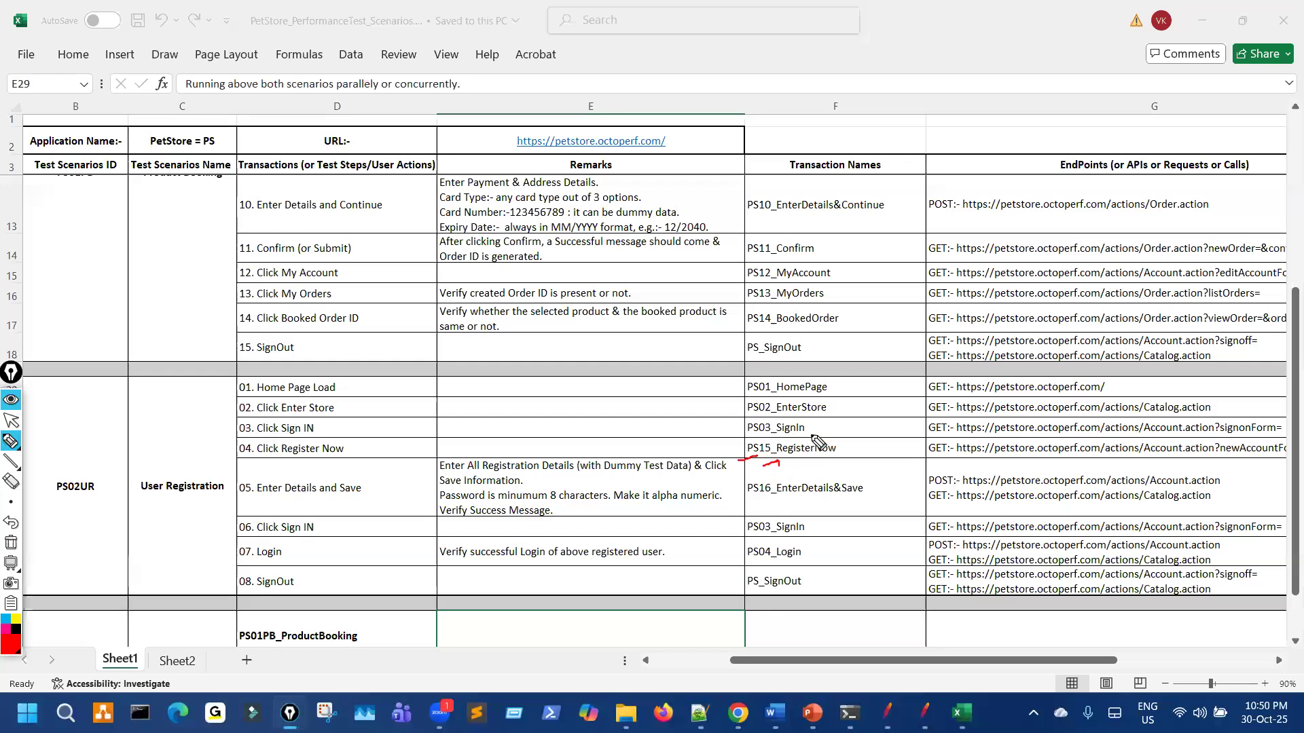
{"action": "scroll", "coordinate": [825, 437], "scroll_direction": "up", "scroll_amount": 2}
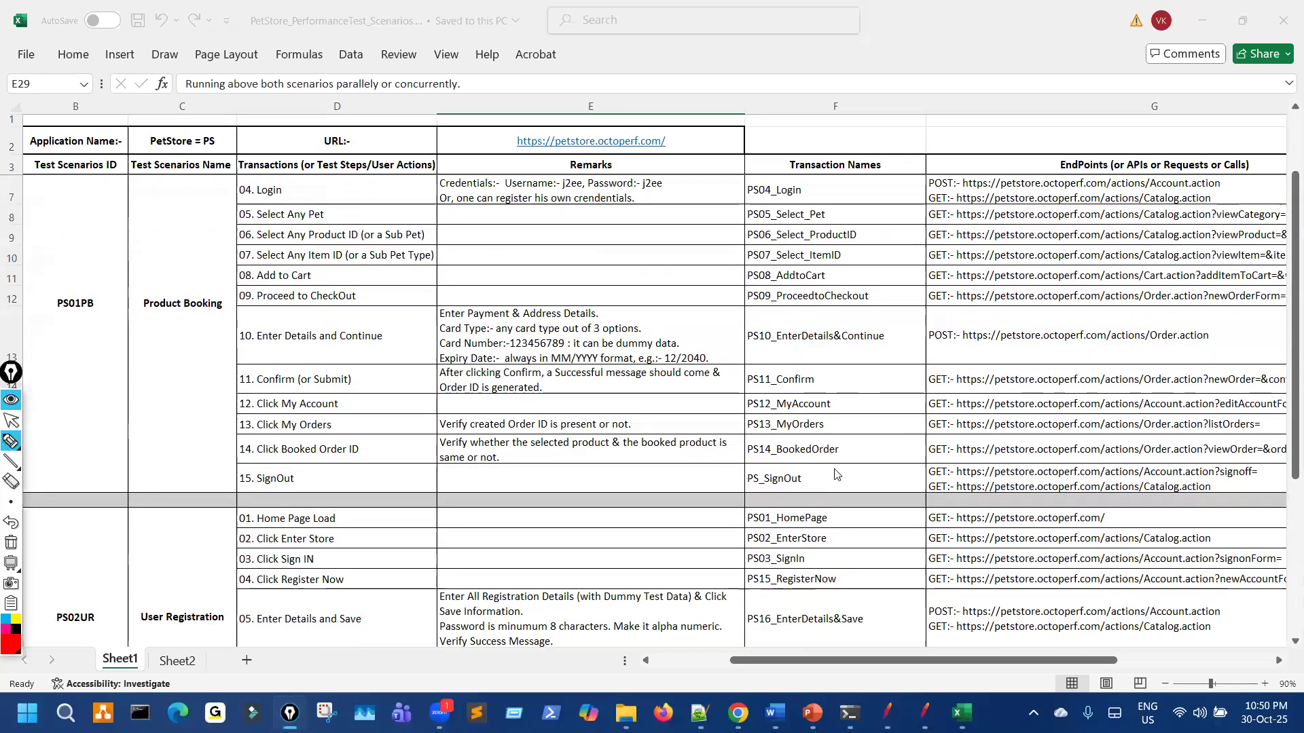
{"action": "scroll", "coordinate": [842, 477], "scroll_direction": "down", "scroll_amount": 2}
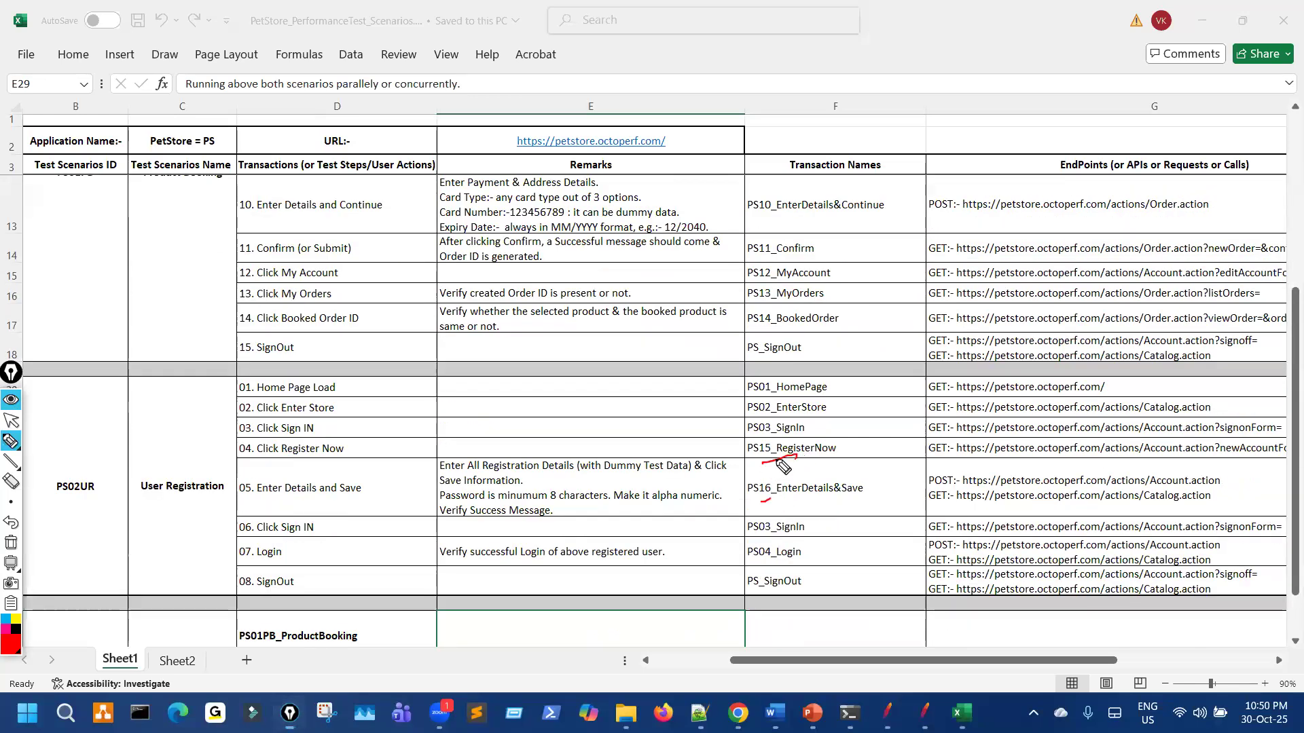
{"action": "left_click_drag", "start_coordinate": [784, 459], "coordinate": [774, 500]}
{"action": "mouse_move", "coordinate": [781, 368]}
{"action": "left_mouse_down"}
{"action": "mouse_move", "coordinate": [756, 410]}
{"action": "mouse_move", "coordinate": [774, 389]}
{"action": "left_mouse_up"}
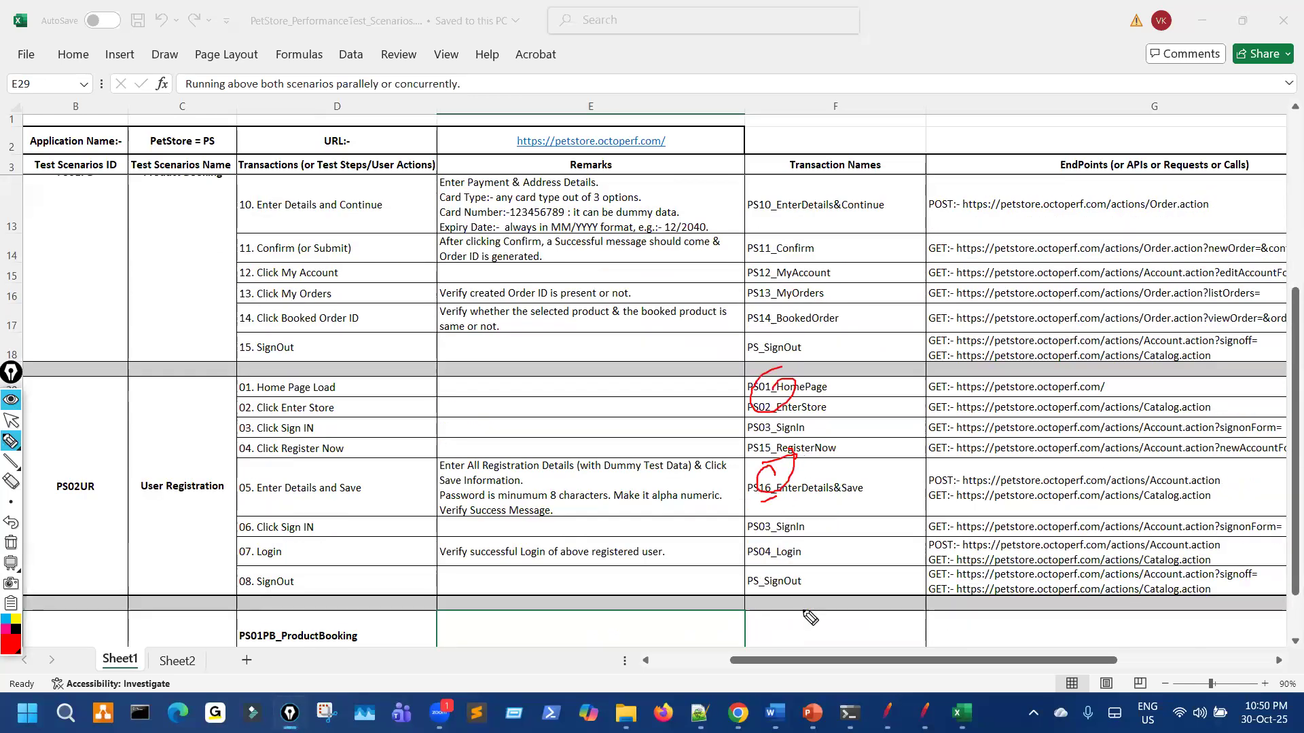
Step: Return to the dashboard in Chrome and bracket the statistics rows on the left
{"action": "left_click", "coordinate": [738, 713]}
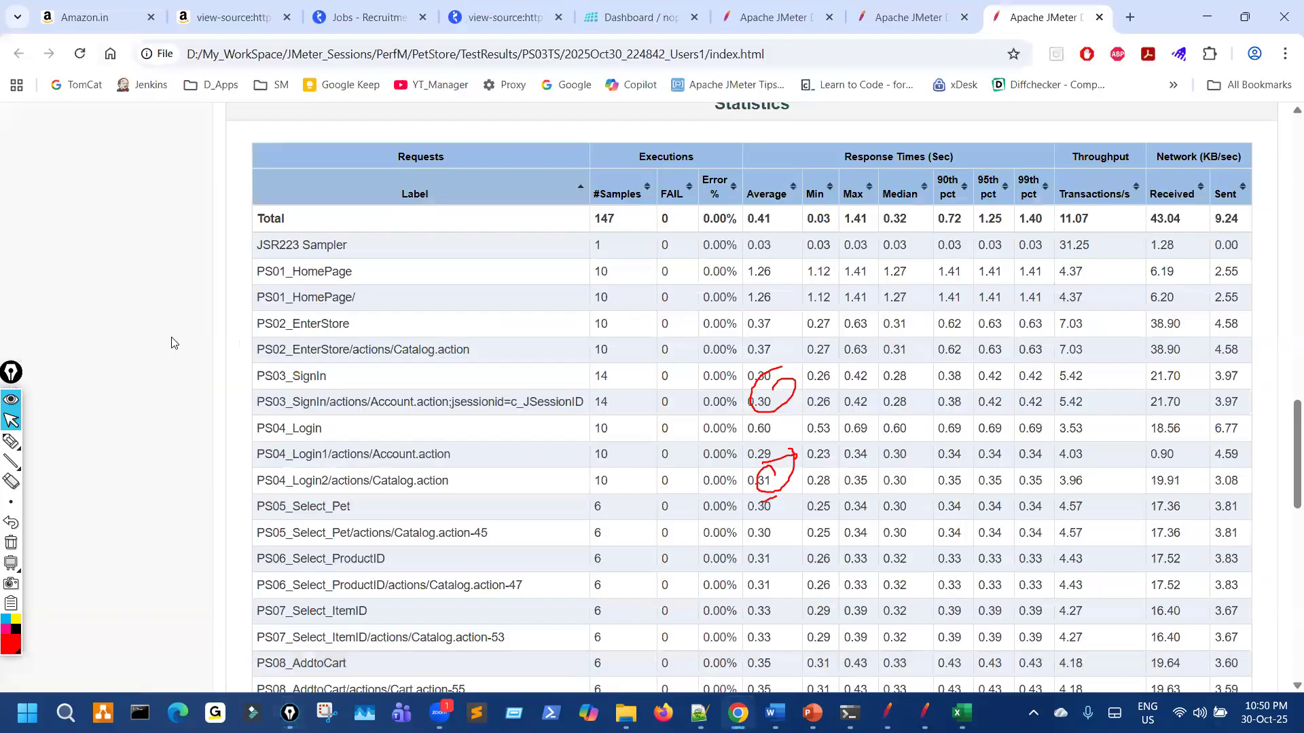
{"action": "key", "text": "ctrl+shift+7"}
{"action": "key", "text": "ctrl+shift+3"}
{"action": "left_click_drag", "start_coordinate": [244, 276], "coordinate": [225, 461]}
Step: Scroll the Statistics table and mark the PS14_BookedOrder, PS15_RegisterNow and PS16 Save2 rows
{"action": "scroll", "coordinate": [213, 332], "scroll_direction": "down", "scroll_amount": 5}
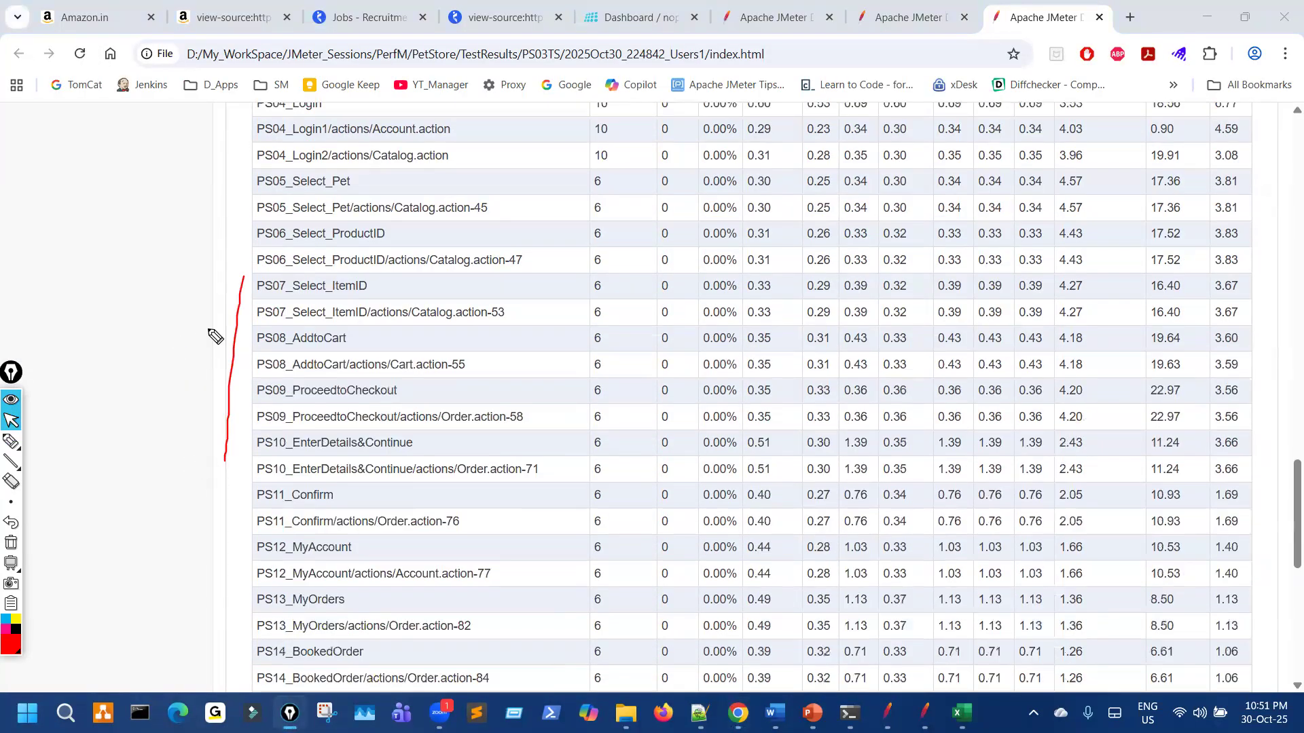
{"action": "left_click_drag", "start_coordinate": [242, 217], "coordinate": [264, 569]}
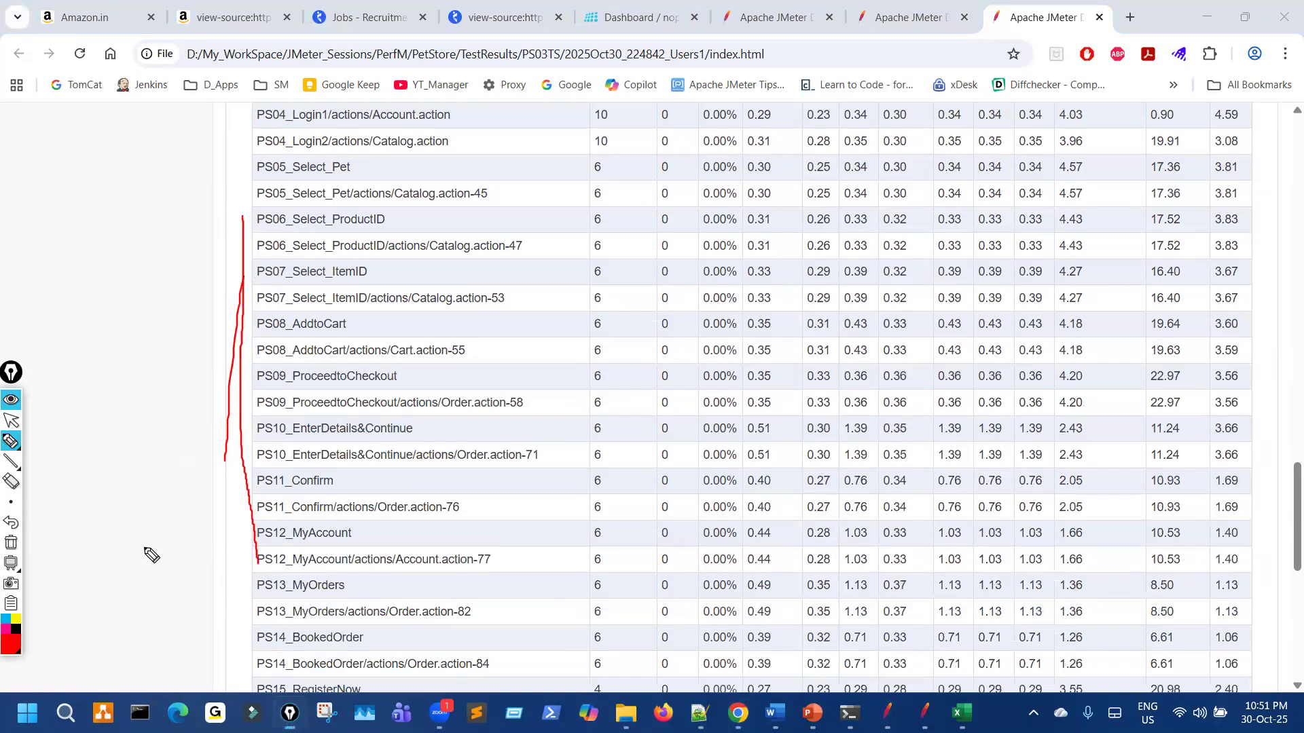
{"action": "key", "text": "ctrl+shift+7"}
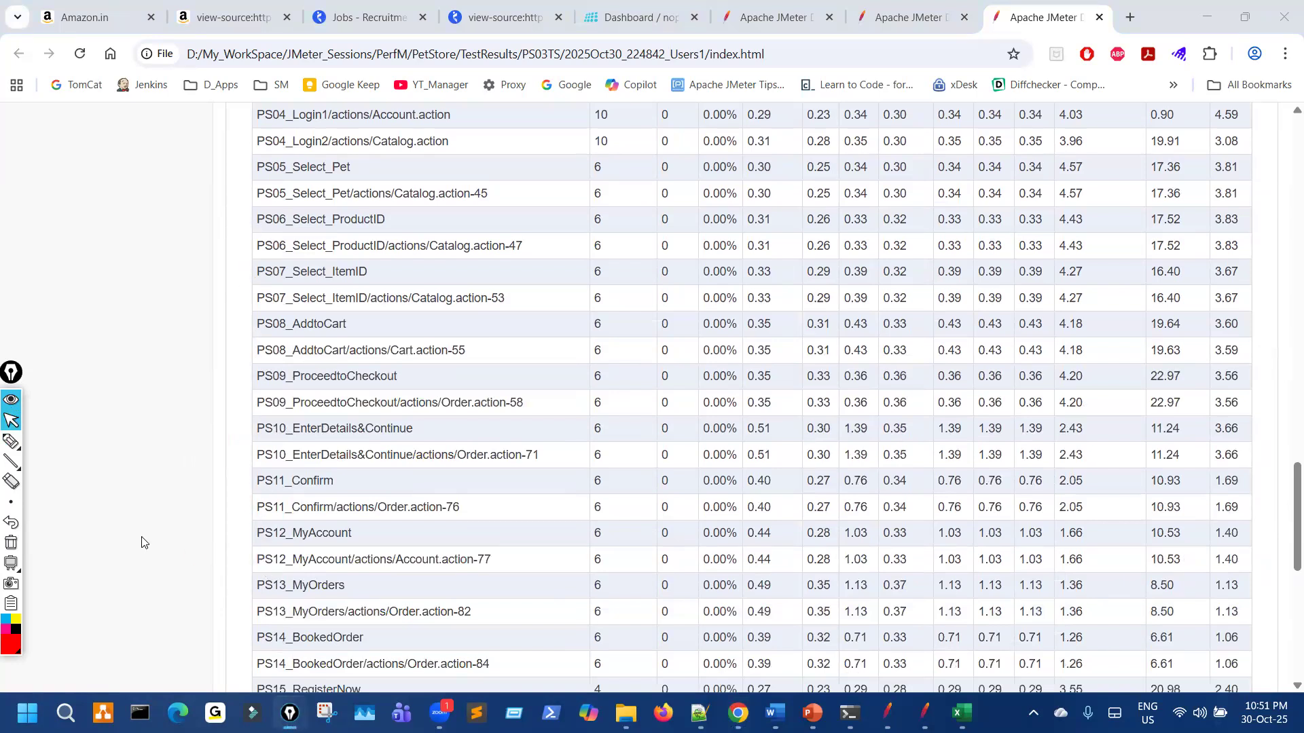
{"action": "scroll", "coordinate": [140, 542], "scroll_direction": "down", "scroll_amount": 4}
{"action": "mouse_move", "coordinate": [268, 419]}
{"action": "left_mouse_down"}
{"action": "mouse_move", "coordinate": [568, 410]}
{"action": "mouse_move", "coordinate": [620, 399]}
{"action": "mouse_move", "coordinate": [619, 377]}
{"action": "left_mouse_up"}
{"action": "left_click_drag", "start_coordinate": [264, 447], "coordinate": [274, 448]}
{"action": "left_click_drag", "start_coordinate": [267, 538], "coordinate": [316, 520]}
{"action": "mouse_move", "coordinate": [331, 422]}
{"action": "left_mouse_down"}
{"action": "mouse_move", "coordinate": [279, 503]}
{"action": "mouse_move", "coordinate": [429, 470]}
{"action": "left_mouse_up"}
Step: Circle the PS_SignOut rows and their count of 10, then bring the Excel workbook forward
{"action": "mouse_move", "coordinate": [263, 561]}
{"action": "left_mouse_down"}
{"action": "mouse_move", "coordinate": [350, 628]}
{"action": "mouse_move", "coordinate": [325, 578]}
{"action": "left_mouse_up"}
{"action": "left_click_drag", "start_coordinate": [529, 589], "coordinate": [605, 624]}
{"action": "key", "text": "ctrl+shift+7"}
{"action": "mouse_move", "coordinate": [271, 559]}
{"action": "left_mouse_down"}
{"action": "mouse_move", "coordinate": [284, 584]}
{"action": "mouse_move", "coordinate": [261, 570]}
{"action": "mouse_move", "coordinate": [294, 622]}
{"action": "left_mouse_up"}
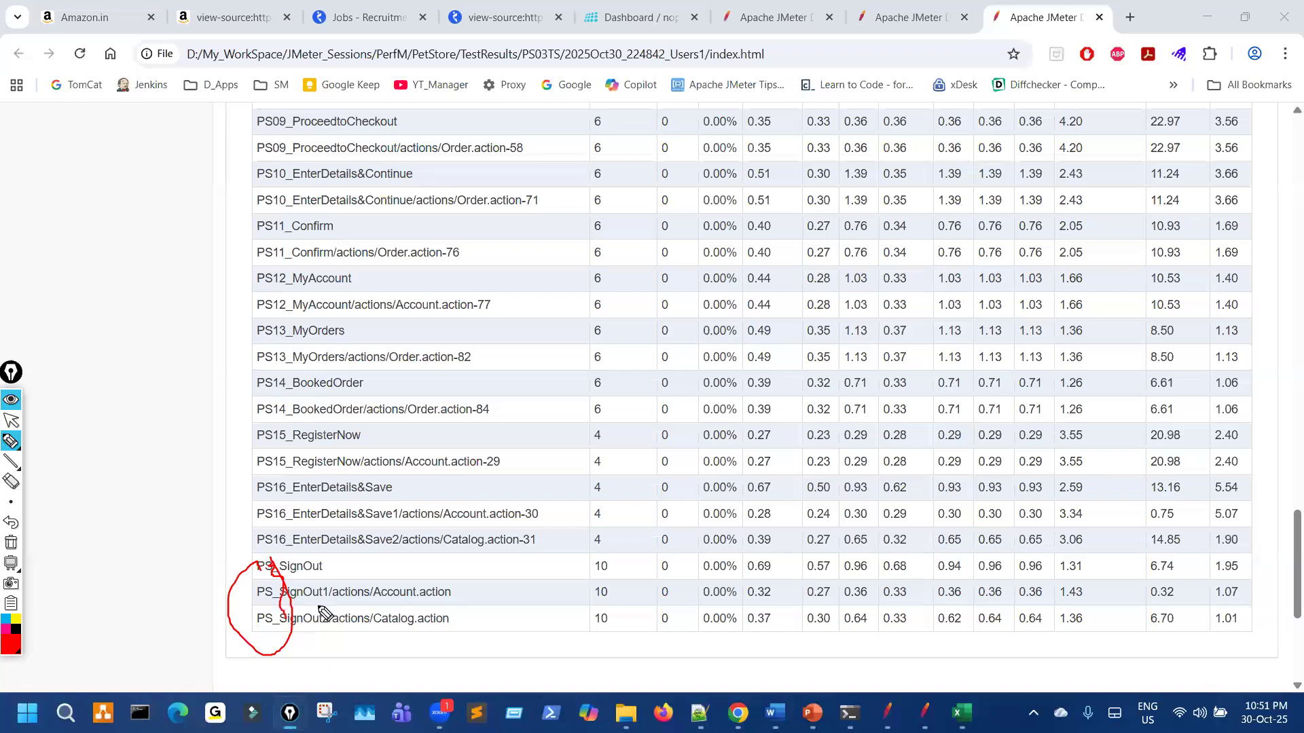
{"action": "key", "text": "ctrl+shift+2"}
{"action": "left_click", "coordinate": [958, 705]}
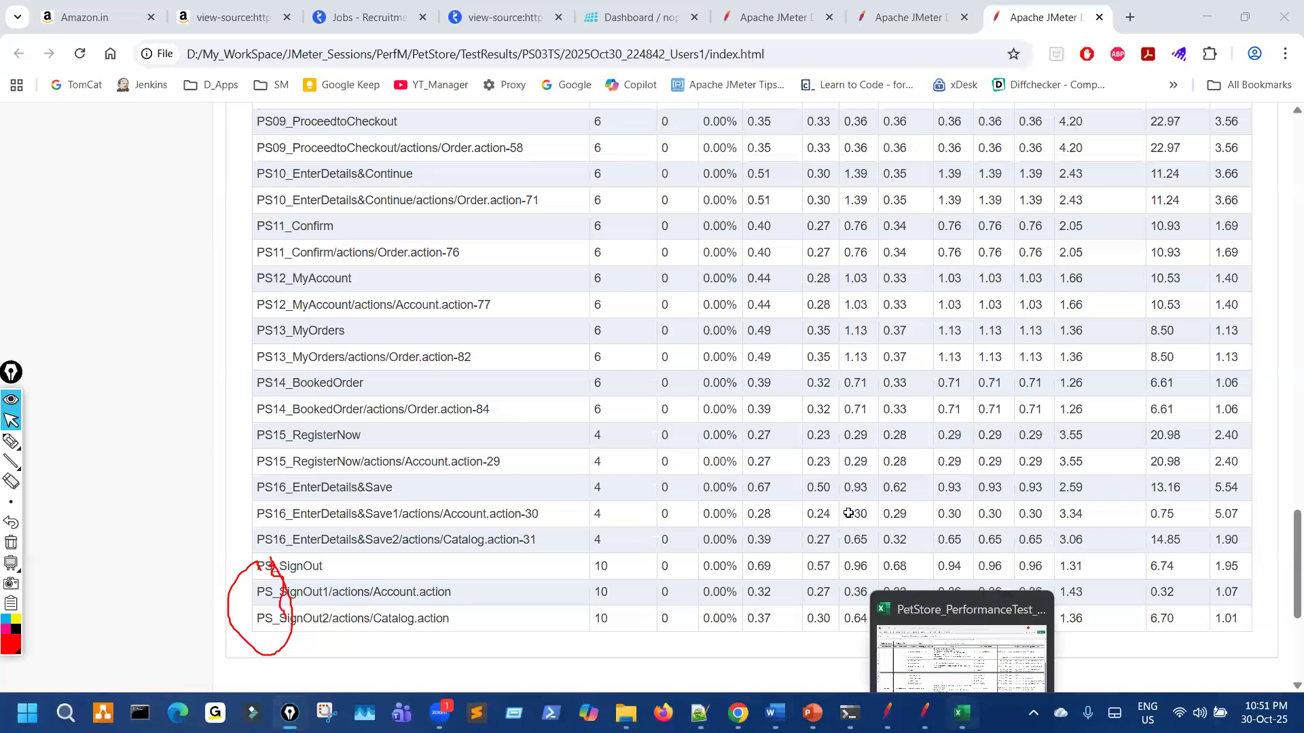
{"action": "key", "text": "ctrl+shift+3"}
Step: Mark PS14, PS16 and PS_SignOut in Transaction Names, then switch back to the dashboard
{"action": "left_click_drag", "start_coordinate": [762, 344], "coordinate": [760, 356]}
{"action": "left_click_drag", "start_coordinate": [763, 328], "coordinate": [780, 325]}
{"action": "left_click_drag", "start_coordinate": [770, 484], "coordinate": [762, 495]}
{"action": "left_click_drag", "start_coordinate": [751, 358], "coordinate": [820, 342]}
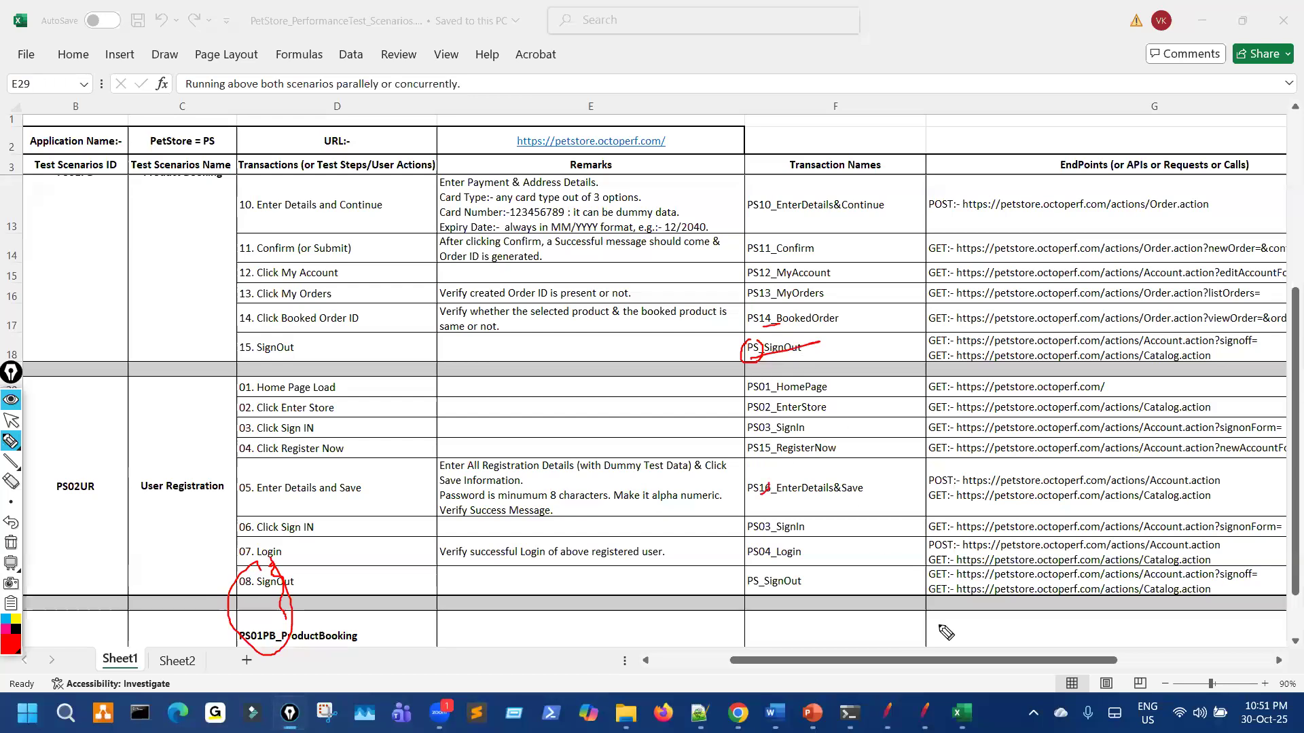
{"action": "left_click", "coordinate": [11, 421]}
{"action": "key", "text": "alt+Tab"}
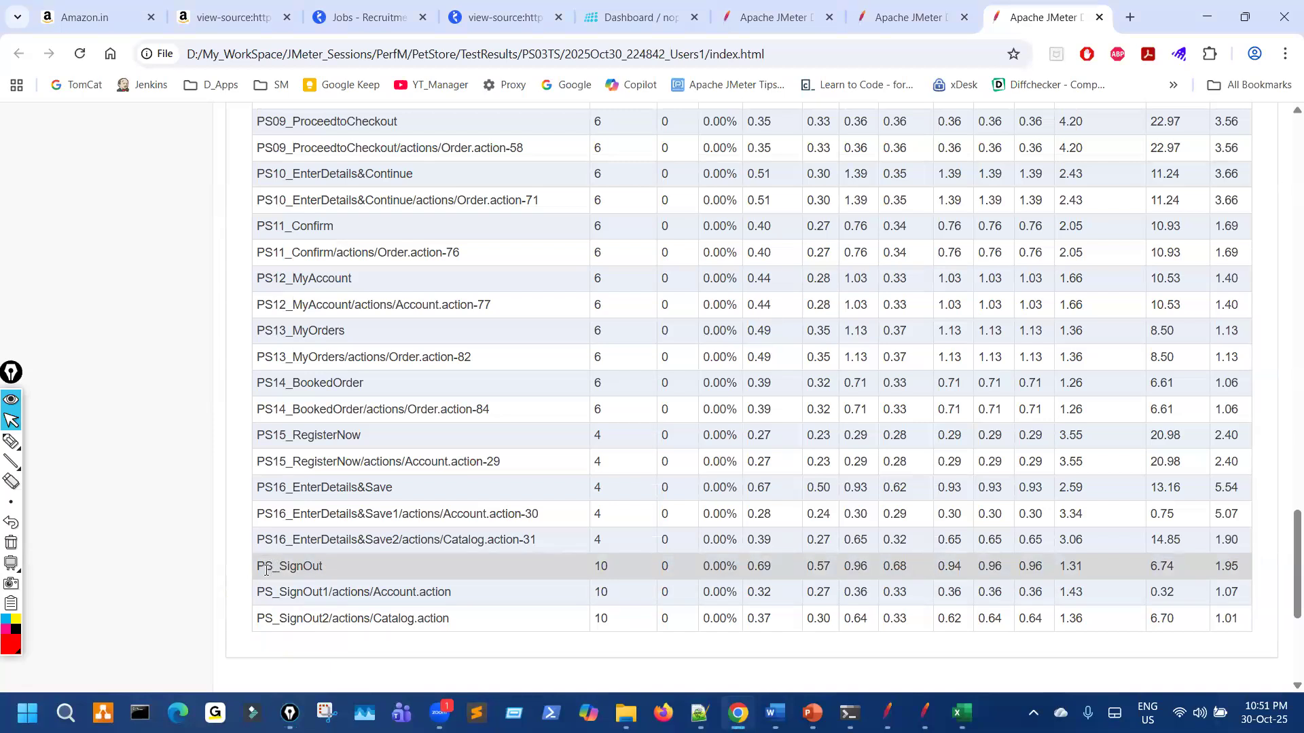
Step: Scroll the Statistics table to the top and bring up slide 116, highlighting its JMeter sequencing text
{"action": "scroll", "coordinate": [276, 576], "scroll_direction": "up", "scroll_amount": 8}
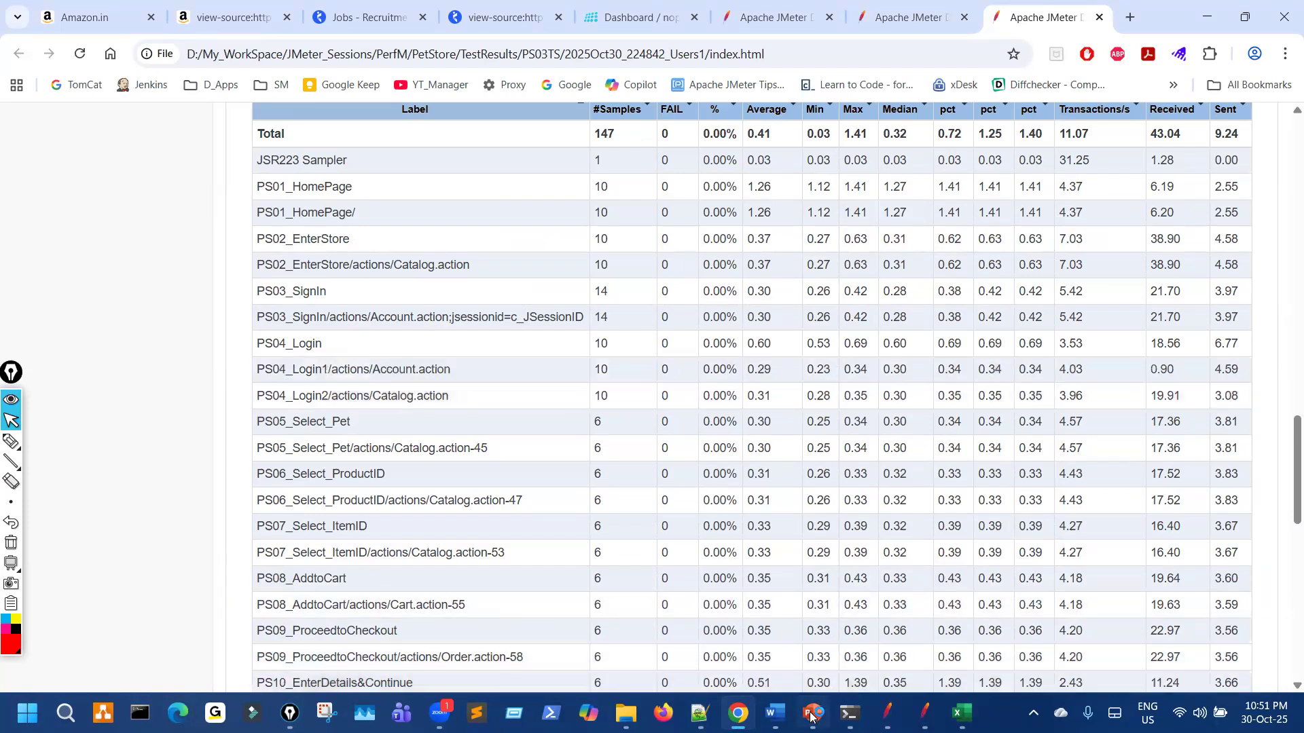
{"action": "key", "text": "alt+Tab"}
{"action": "left_click_drag", "start_coordinate": [256, 146], "coordinate": [554, 190]}
Step: Highlight 'of these common Transactions & their Requests same' on slide 116
{"action": "left_click", "coordinate": [762, 184]}
{"action": "left_click_drag", "start_coordinate": [736, 167], "coordinate": [949, 167]}
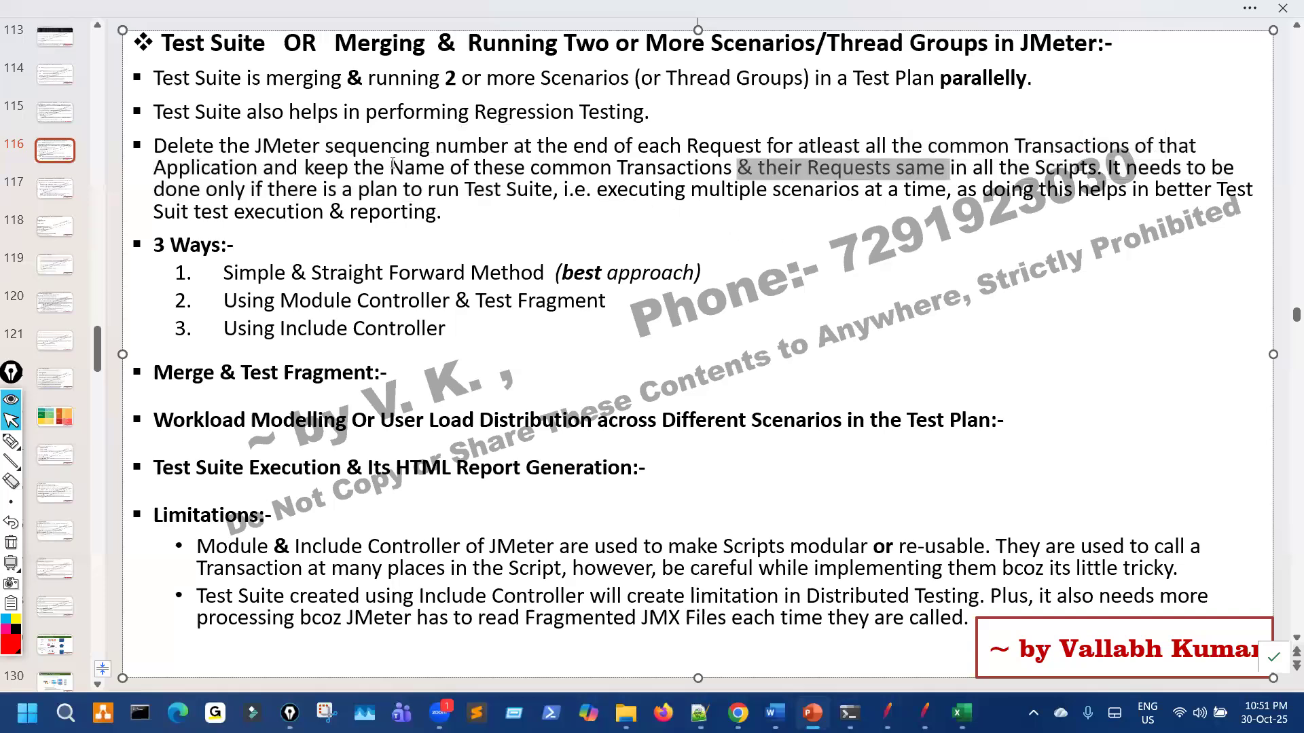
{"action": "left_click_drag", "start_coordinate": [450, 167], "coordinate": [950, 168]}
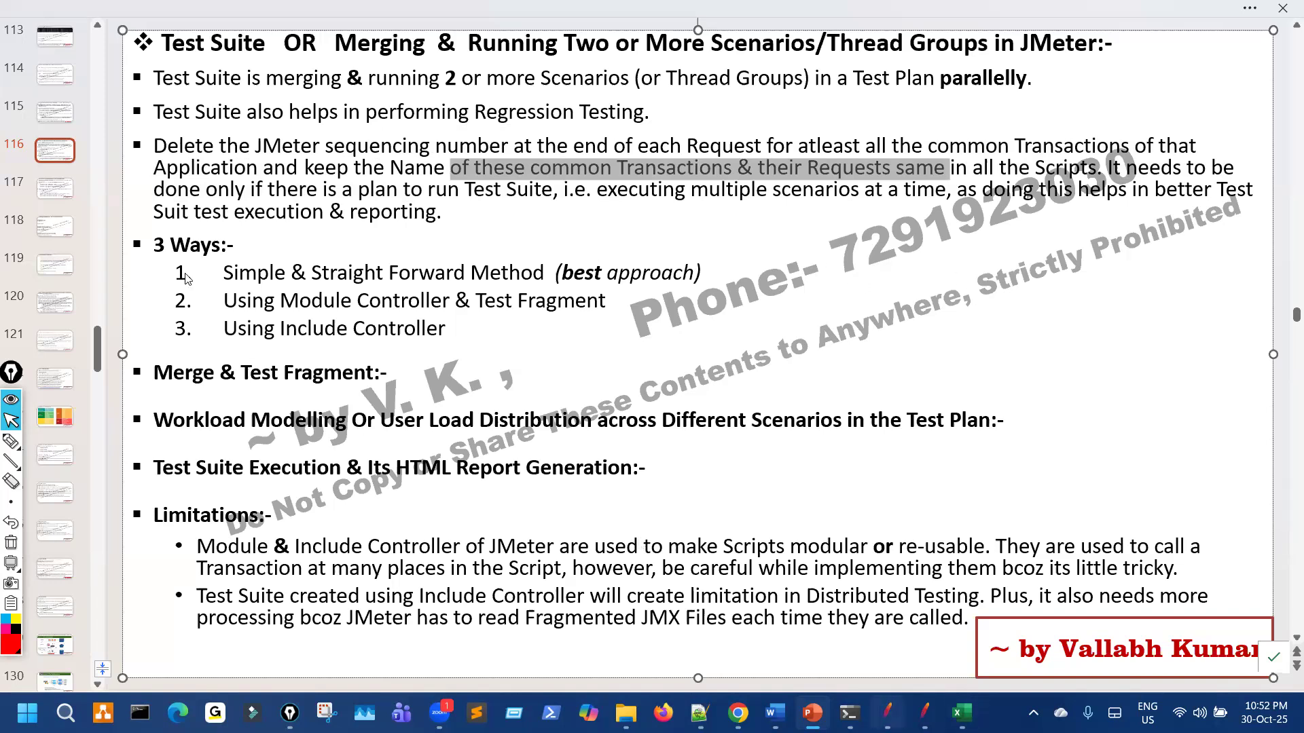
Step: Switch from PowerPoint's Test Suite slide back to JMeter's PetStore Aggregate Report
{"action": "key", "text": "alt+Tab"}
Step: Review the ProductBooking and UserRegistration thread groups' settings, highlighting the ProductBooking thread count
{"action": "left_click", "coordinate": [26, 220]}
{"action": "left_click", "coordinate": [213, 117]}
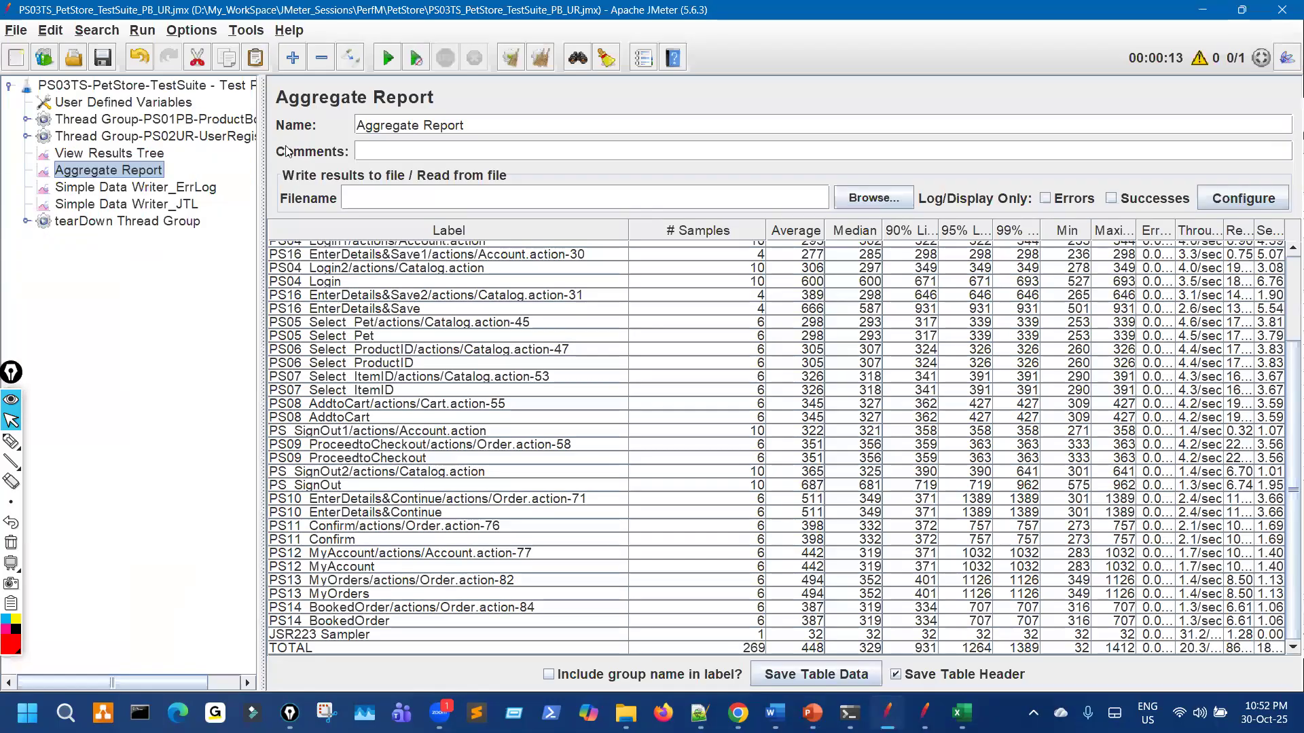
{"action": "left_click_drag", "start_coordinate": [485, 265], "coordinate": [422, 263]}
{"action": "left_click", "coordinate": [253, 139]}
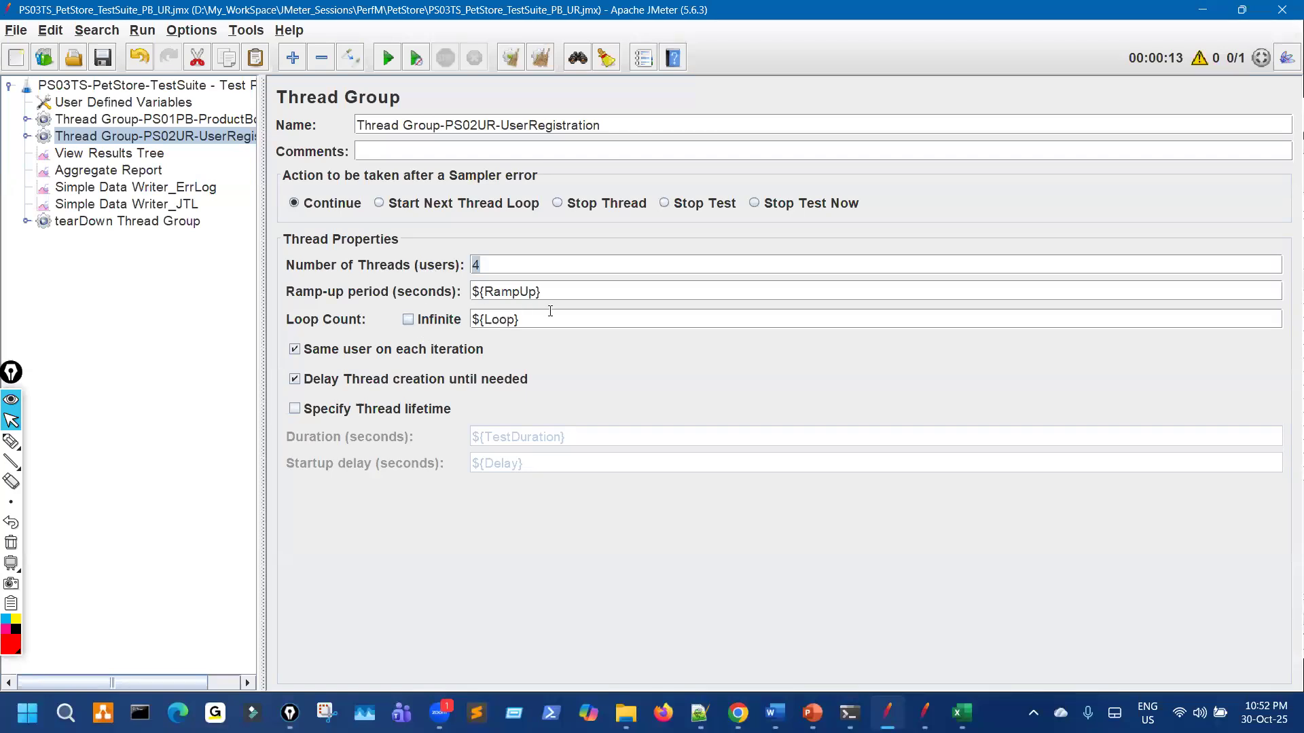
Step: View the suite's User Defined Variables, restore the window down, and start a new empty Test Plan
{"action": "left_click", "coordinate": [169, 103]}
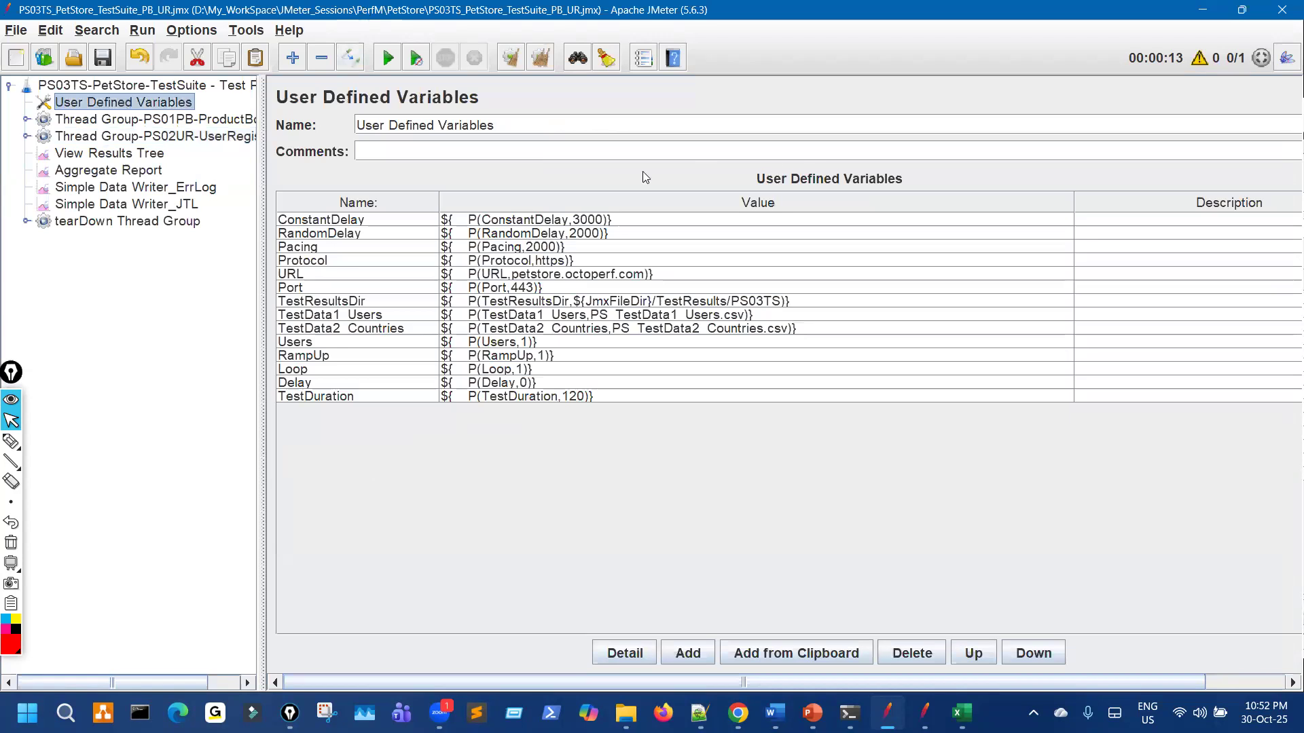
{"action": "key", "text": "super+Down"}
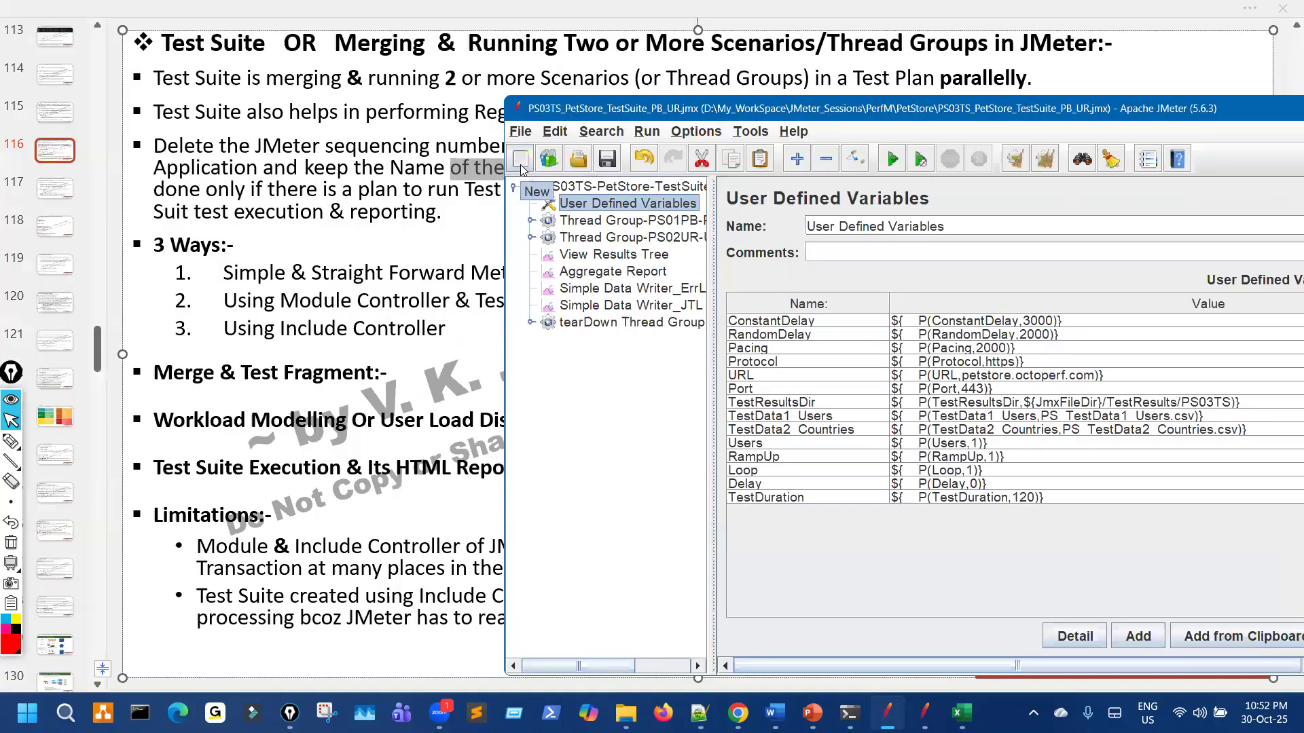
{"action": "left_click", "coordinate": [521, 163]}
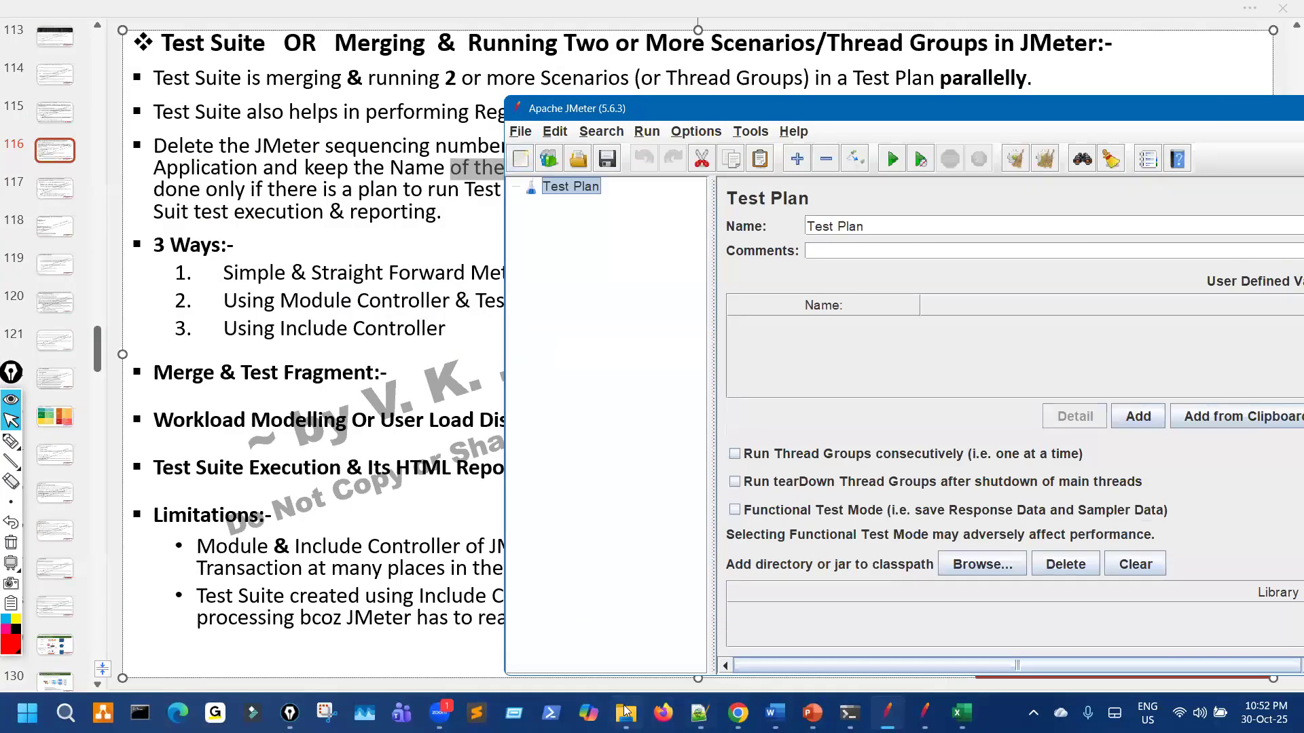
Step: Drag PS03TS_PetStore_TestSuite_PB_UR_v1.jmx from OnGoing_Sessions > JM_9PM > z_PetStore_Imp into a maximized JMeter
{"action": "key", "text": "alt+Tab"}
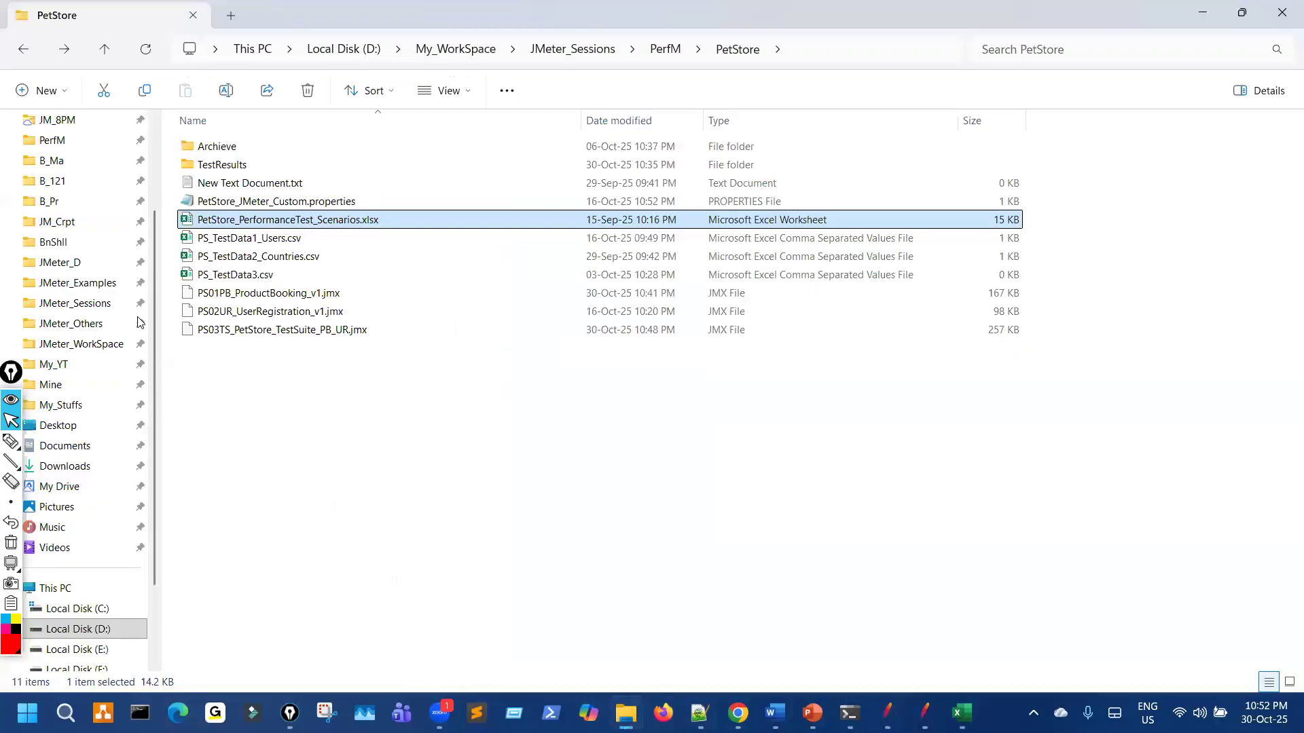
{"action": "scroll", "coordinate": [79, 159], "scroll_direction": "up", "scroll_amount": 1}
{"action": "left_click", "coordinate": [81, 161]}
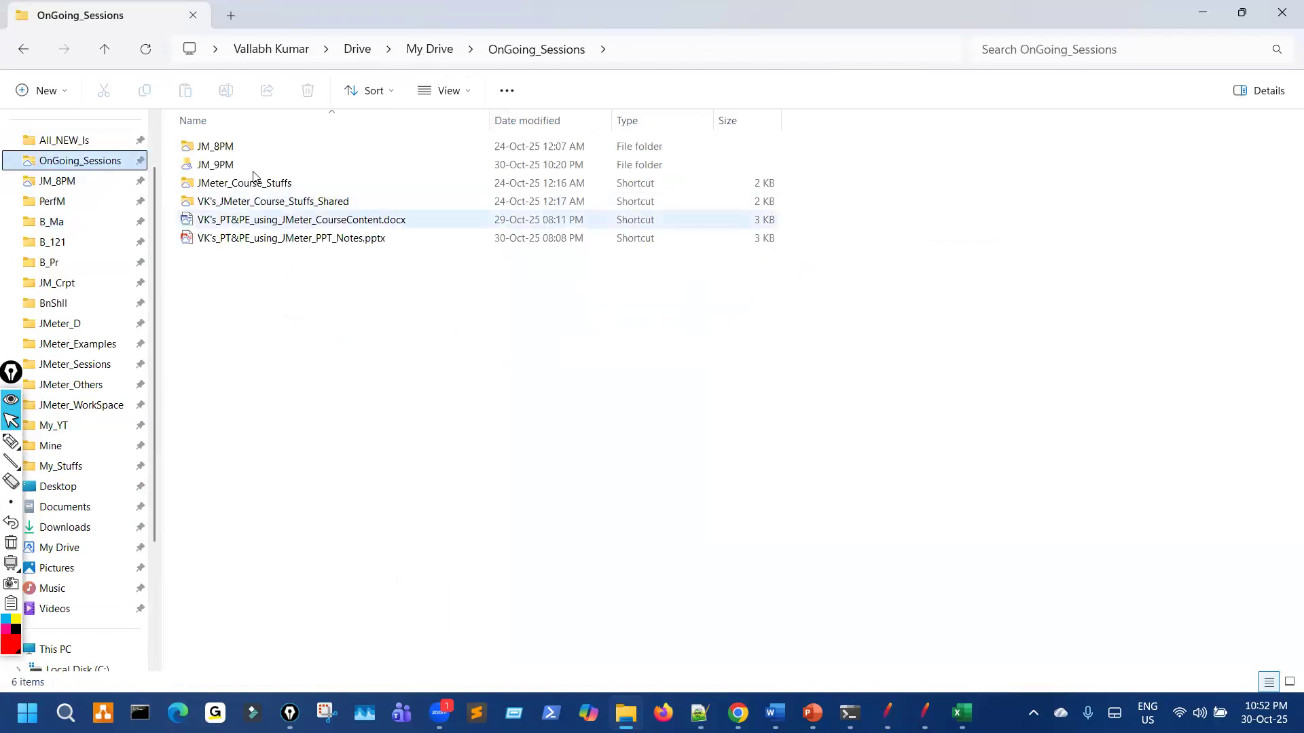
{"action": "double_click", "coordinate": [247, 188]}
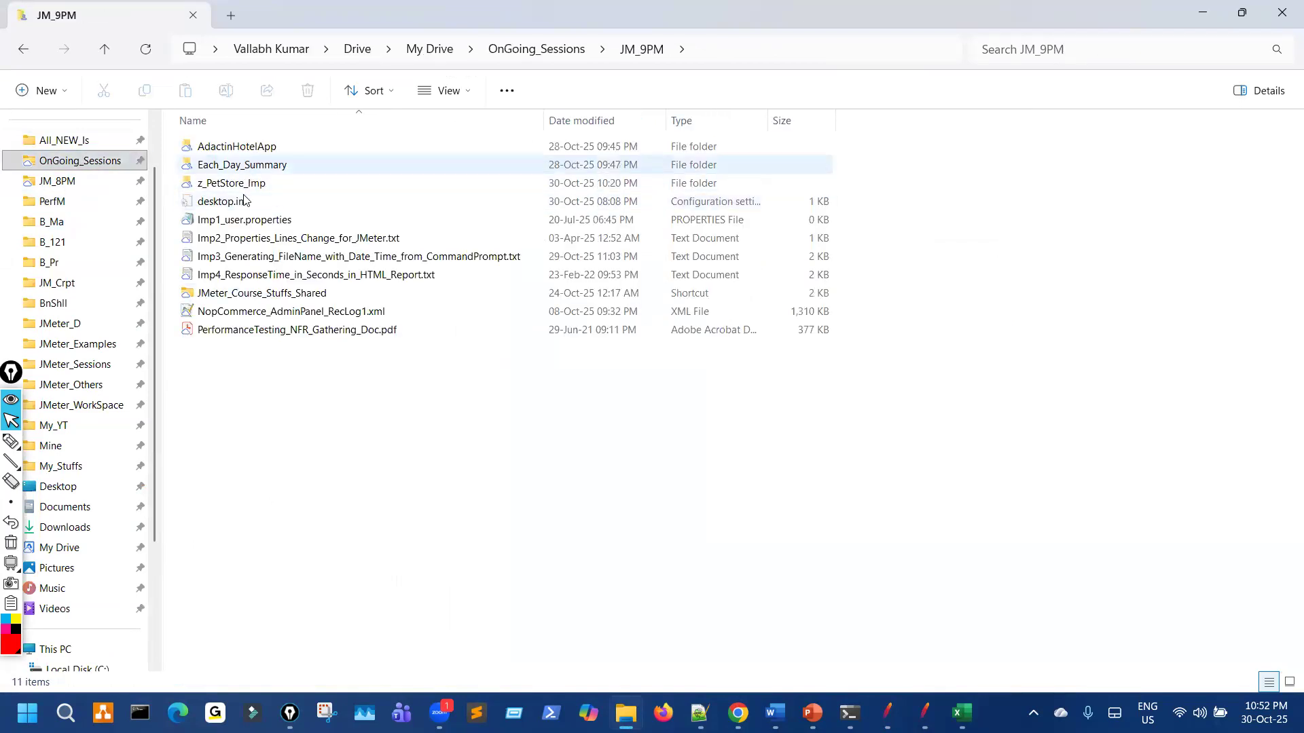
{"action": "left_click", "coordinate": [887, 712]}
{"action": "scroll", "coordinate": [384, 478], "scroll_direction": "down", "scroll_amount": 1}
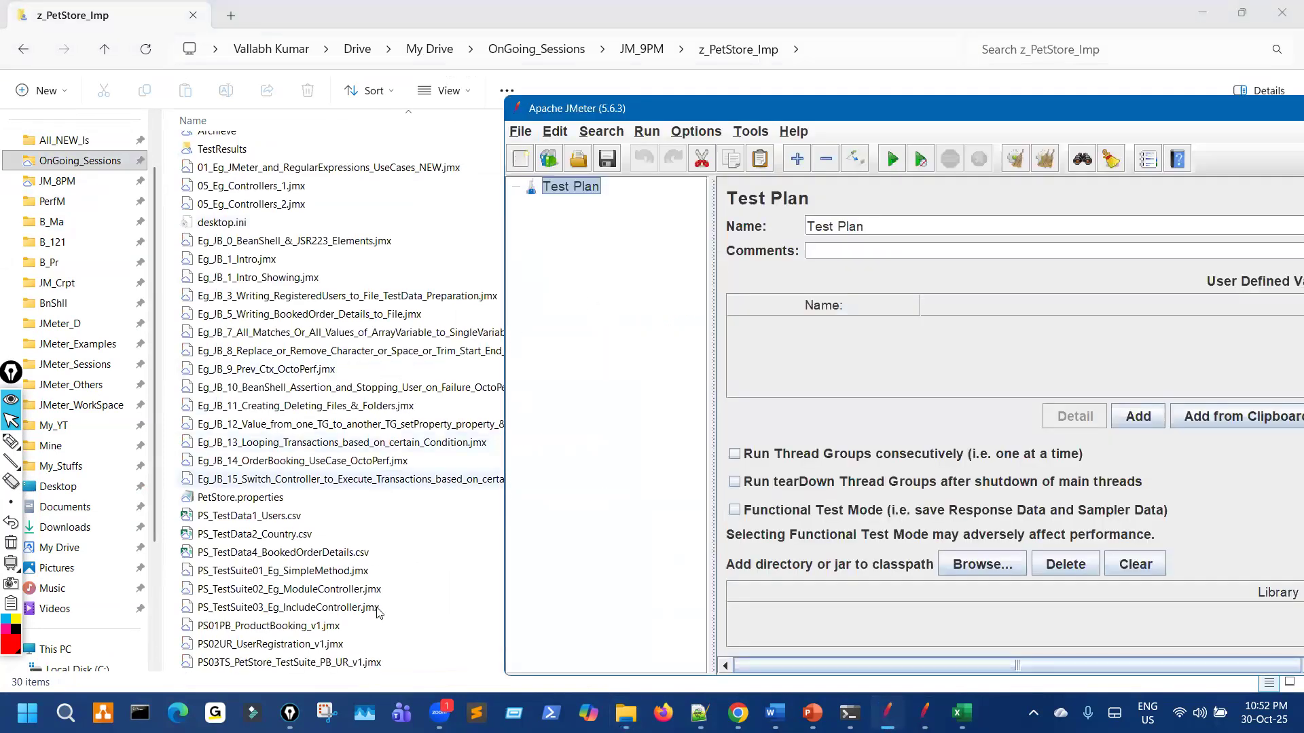
{"action": "left_click_drag", "start_coordinate": [359, 664], "coordinate": [717, 167]}
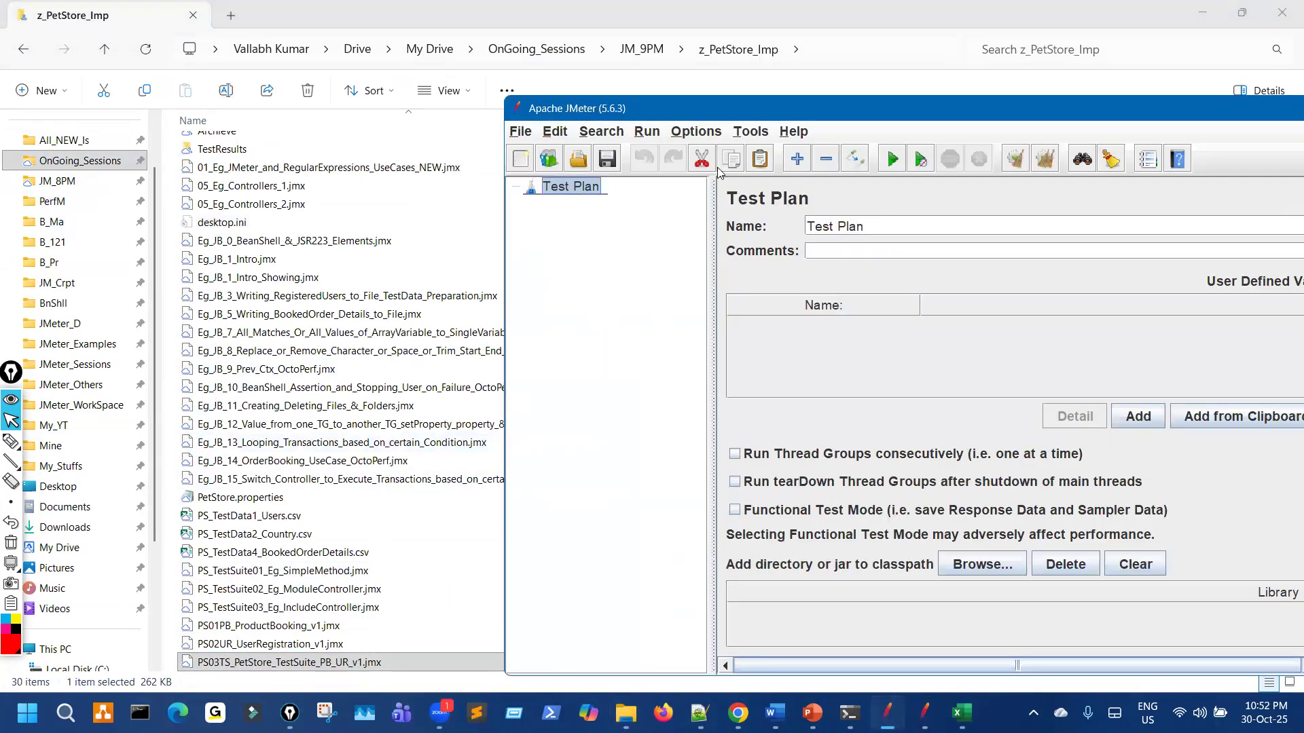
{"action": "left_click_drag", "start_coordinate": [650, 104], "coordinate": [652, 102]}
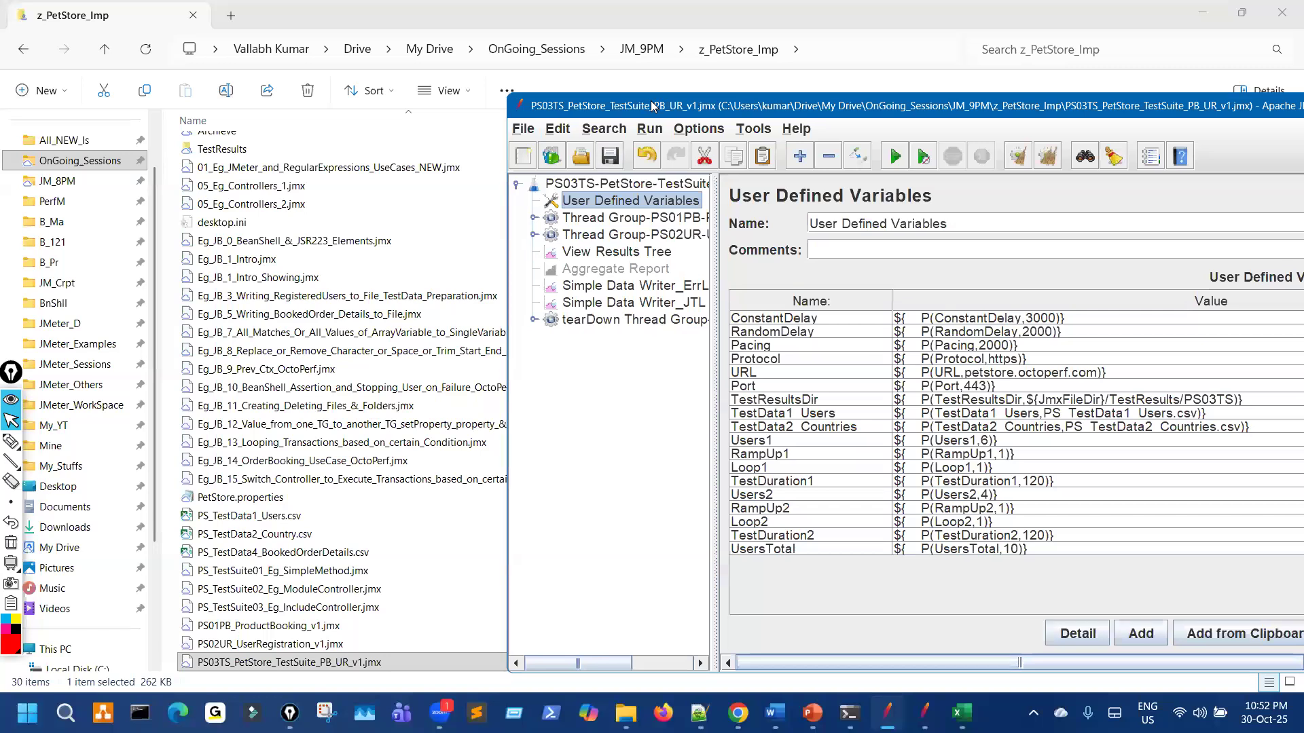
{"action": "key", "text": "super+Up"}
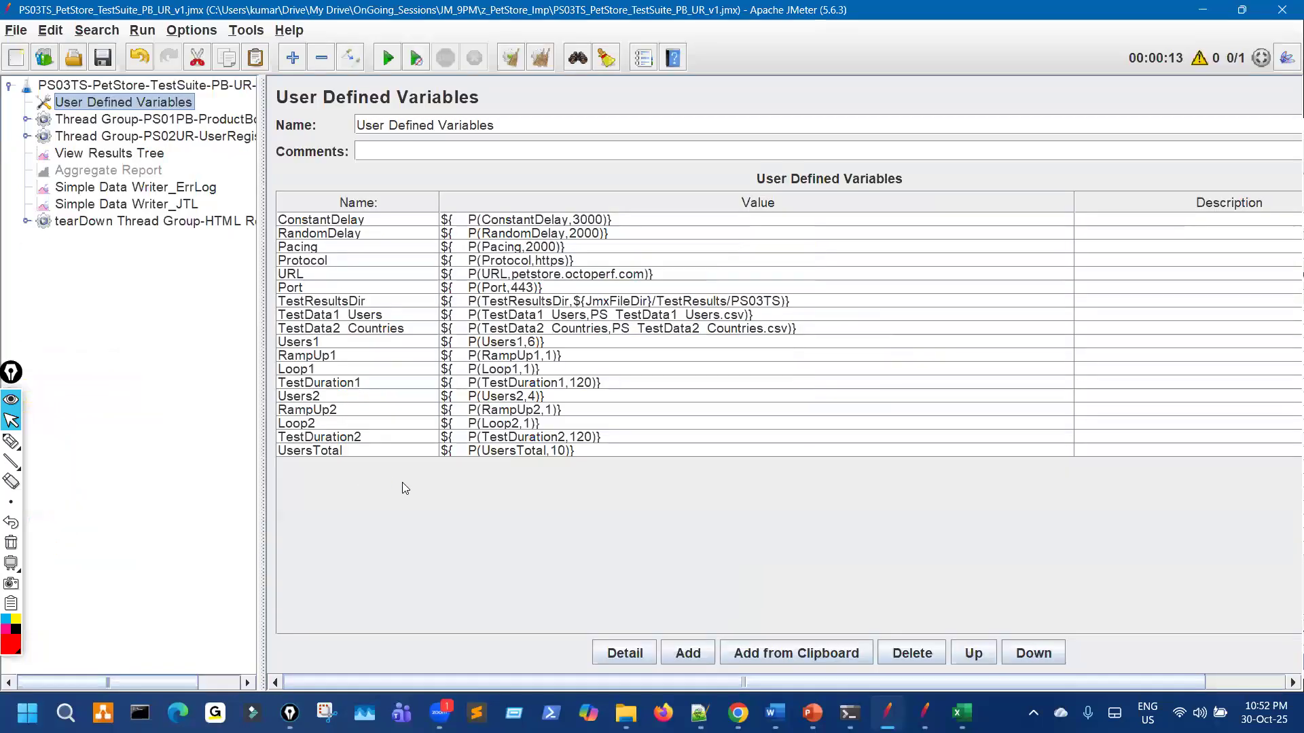
Step: Annotate the Users1, RampUp1, Loop1 and TestDuration1 user defined variables
{"action": "key", "text": "ctrl+shift+3"}
{"action": "left_click_drag", "start_coordinate": [318, 346], "coordinate": [403, 347]}
{"action": "left_click_drag", "start_coordinate": [529, 353], "coordinate": [539, 352]}
{"action": "left_click_drag", "start_coordinate": [327, 364], "coordinate": [527, 364]}
{"action": "mouse_move", "coordinate": [299, 376]}
{"action": "left_mouse_down"}
{"action": "mouse_move", "coordinate": [577, 375]}
{"action": "mouse_move", "coordinate": [561, 387]}
{"action": "left_mouse_up"}
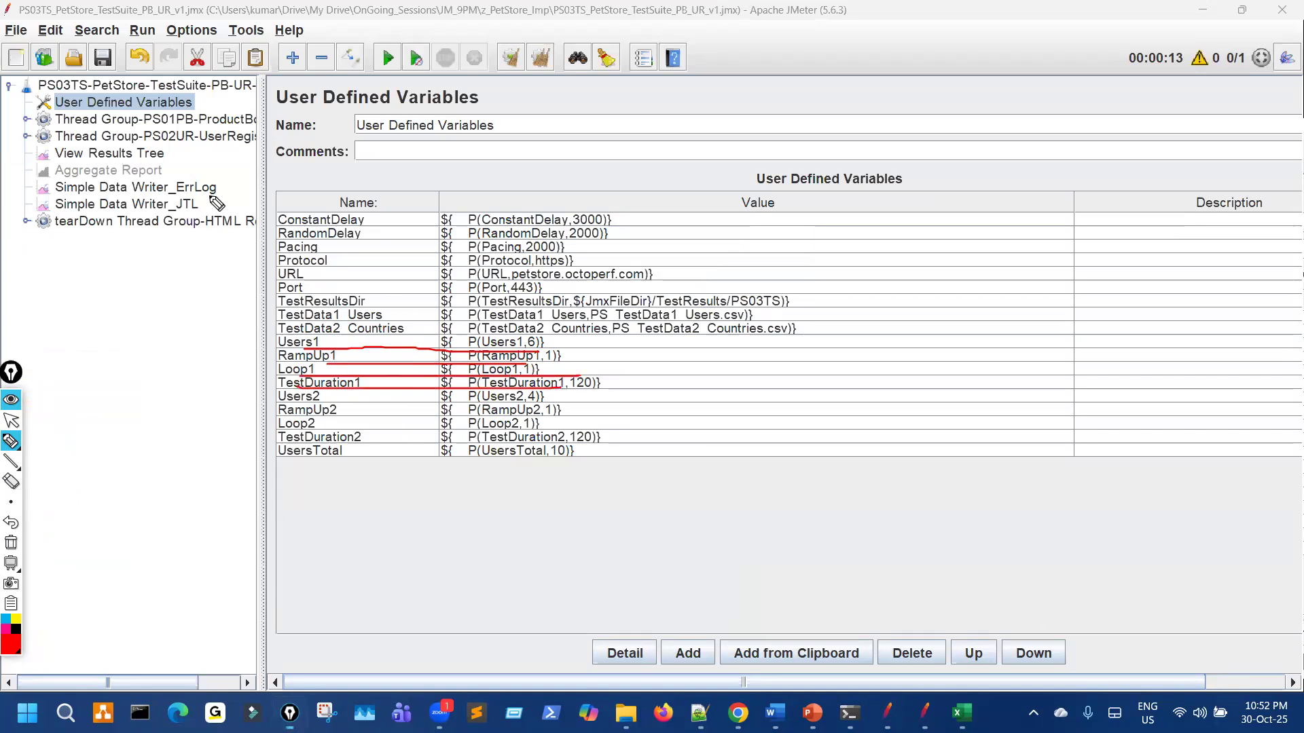
{"action": "key", "text": "ctrl+shift+7"}
{"action": "mouse_move", "coordinate": [317, 331]}
{"action": "left_mouse_down"}
{"action": "mouse_move", "coordinate": [339, 405]}
{"action": "mouse_move", "coordinate": [304, 339]}
{"action": "left_mouse_up"}
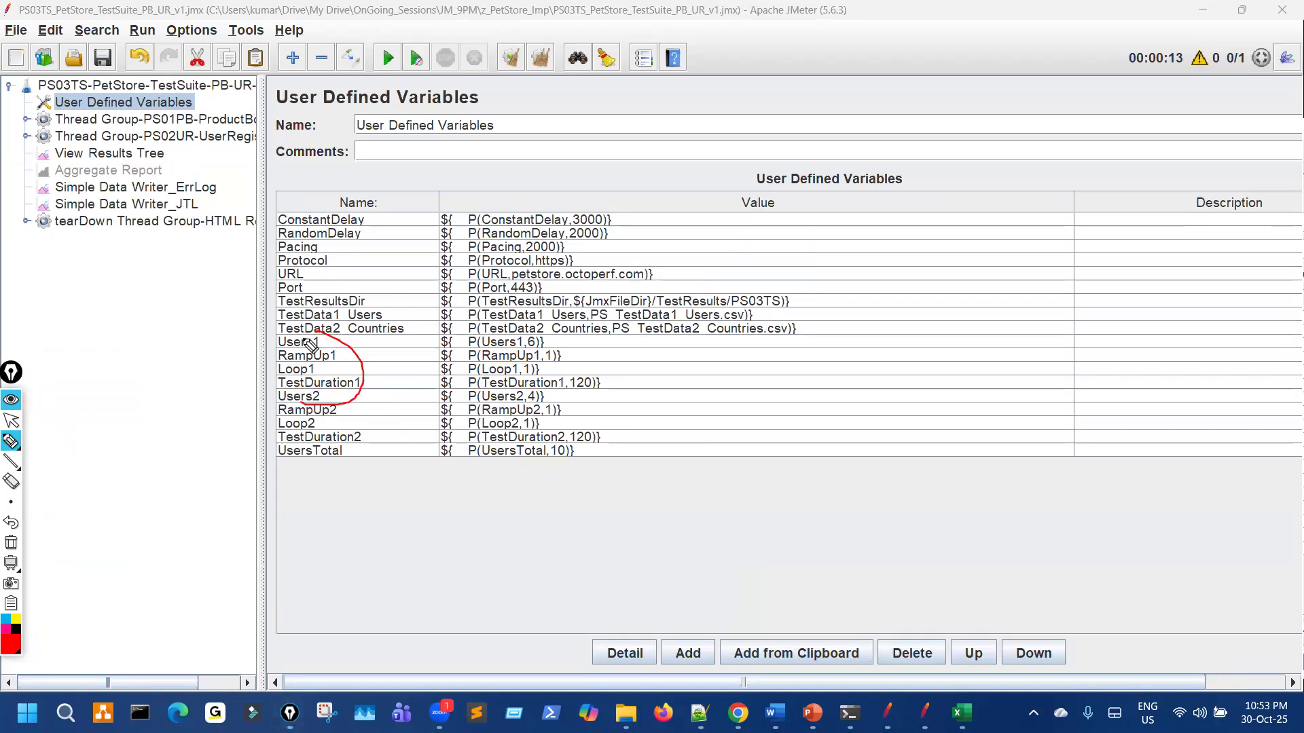
{"action": "key", "text": "ctrl+shift+7"}
{"action": "key", "text": "ctrl+shift+2"}
Step: Show the ProductBooking thread group and mark its ${Users1}, ${RampUp1} and ${Loop1} fields
{"action": "left_click", "coordinate": [146, 119]}
{"action": "key", "text": "ctrl+shift+3"}
{"action": "left_click_drag", "start_coordinate": [519, 259], "coordinate": [528, 248]}
{"action": "left_click_drag", "start_coordinate": [532, 297], "coordinate": [541, 287]}
{"action": "left_click_drag", "start_coordinate": [521, 331], "coordinate": [542, 312]}
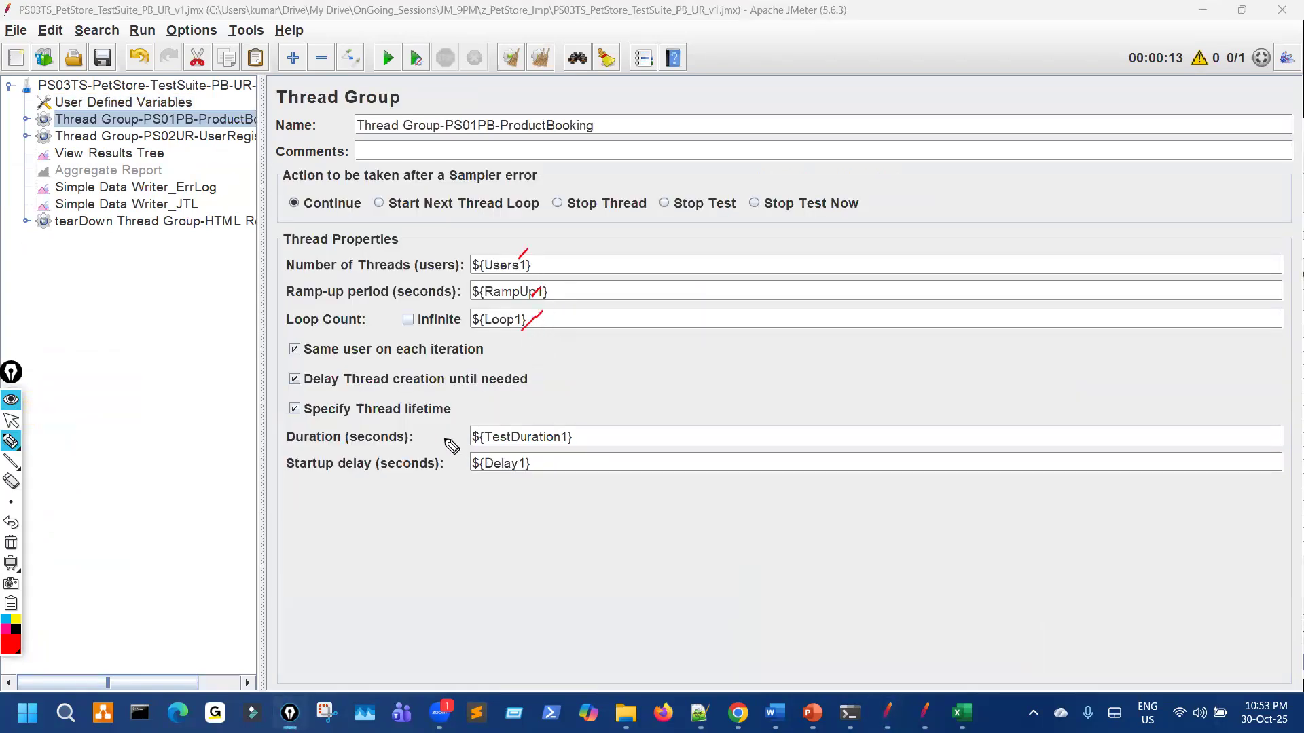
{"action": "key", "text": "ctrl+shift+2"}
Step: Uncheck ProductBooking's Specify Thread lifetime, mark ${TestDuration1}, then show the Test Plan settings
{"action": "left_click", "coordinate": [419, 417]}
{"action": "key", "text": "ctrl+shift+3"}
{"action": "mouse_move", "coordinate": [539, 446]}
{"action": "left_mouse_down"}
{"action": "mouse_move", "coordinate": [551, 438]}
{"action": "mouse_move", "coordinate": [517, 477]}
{"action": "left_mouse_up"}
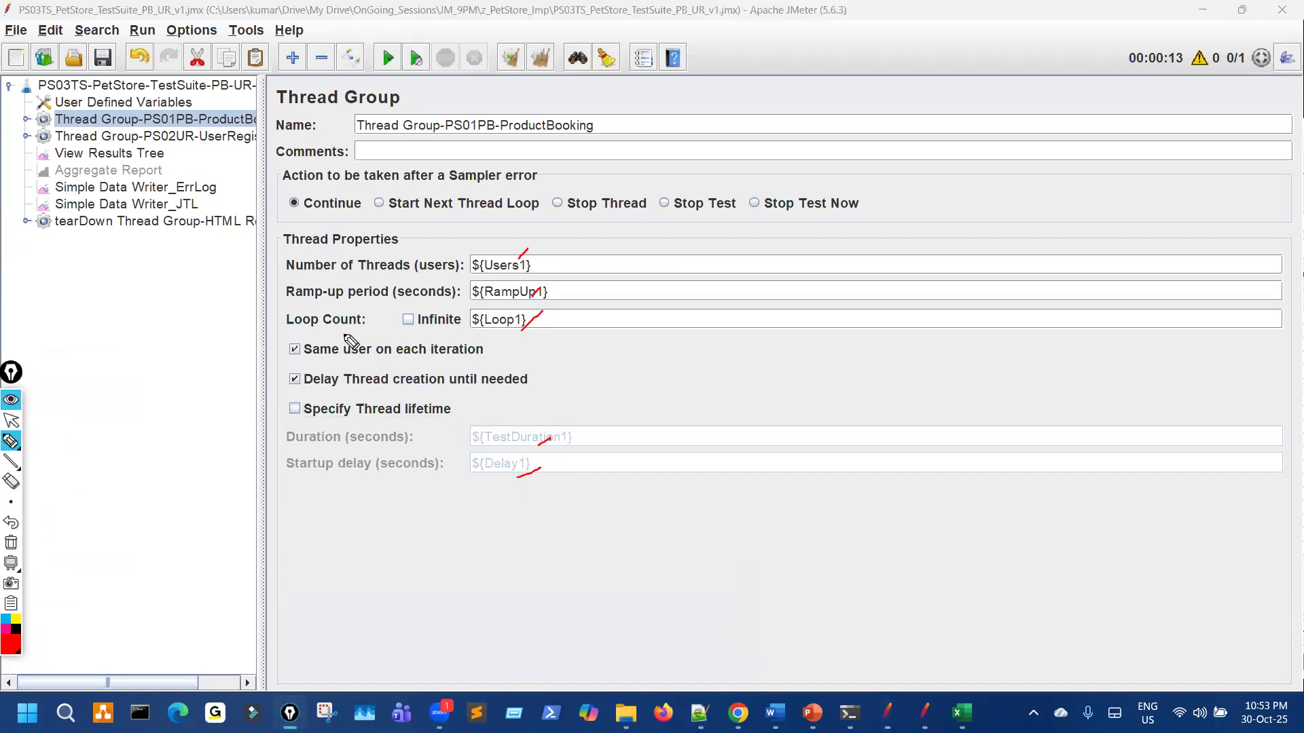
{"action": "key", "text": "ctrl+shift+2"}
{"action": "left_click", "coordinate": [191, 91]}
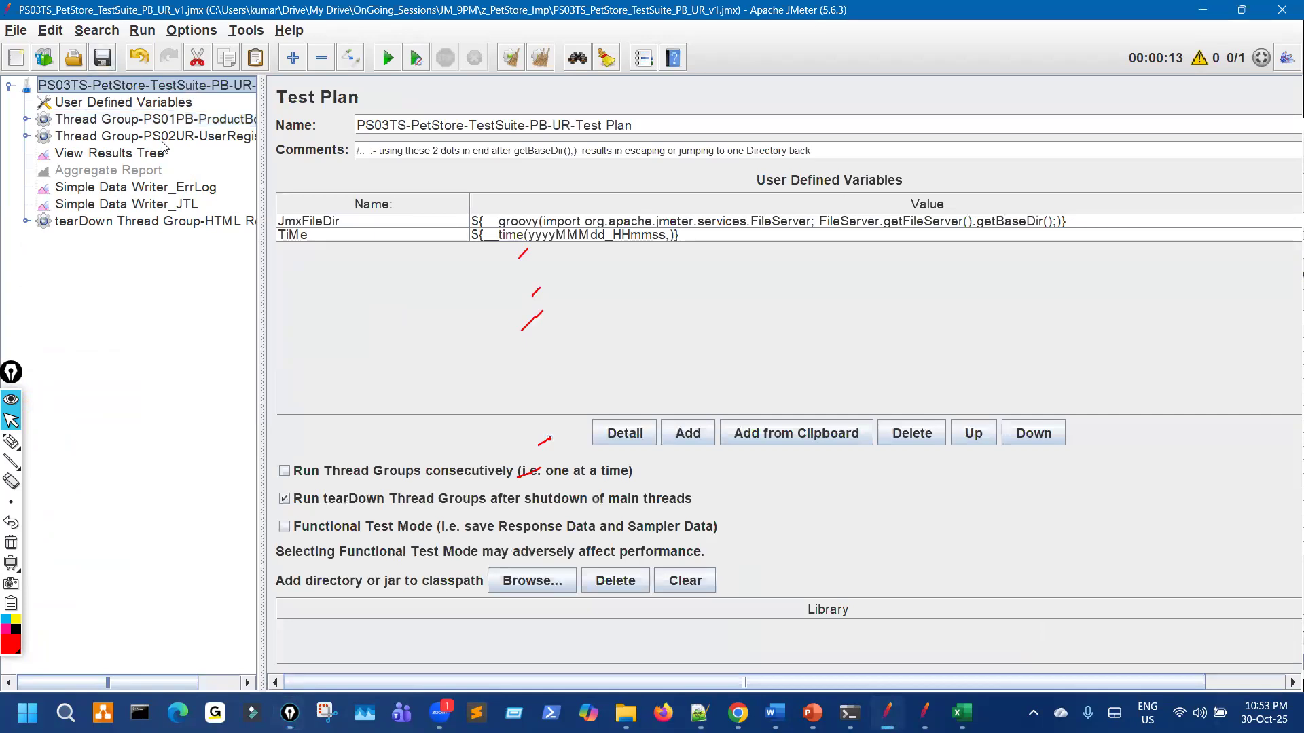
Step: Underline the RampUp2, Loop2 and TestDuration2 user defined variables
{"action": "left_click", "coordinate": [173, 107]}
{"action": "key", "text": "ctrl+shift+1"}
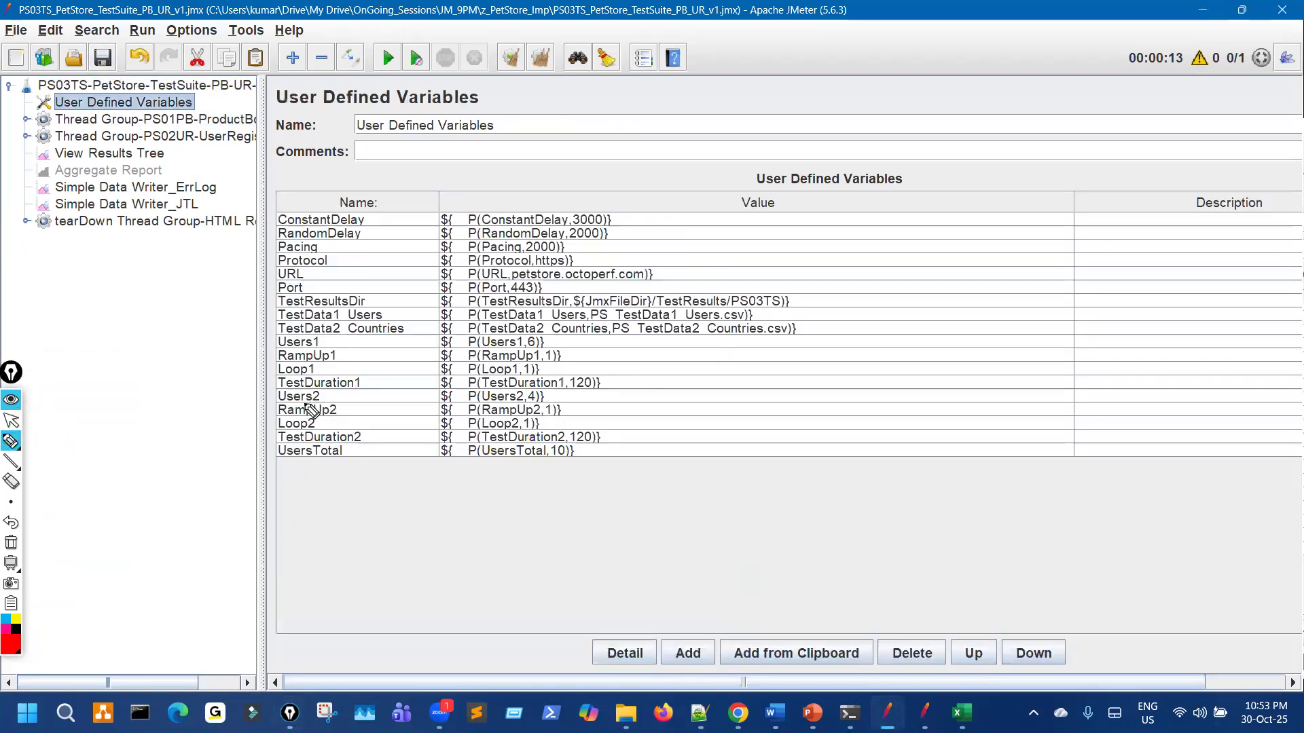
{"action": "left_click_drag", "start_coordinate": [304, 404], "coordinate": [529, 408]}
{"action": "mouse_move", "coordinate": [322, 421]}
{"action": "left_mouse_down"}
{"action": "mouse_move", "coordinate": [428, 420]}
{"action": "mouse_move", "coordinate": [353, 430]}
{"action": "left_mouse_up"}
{"action": "left_click_drag", "start_coordinate": [356, 441], "coordinate": [399, 435]}
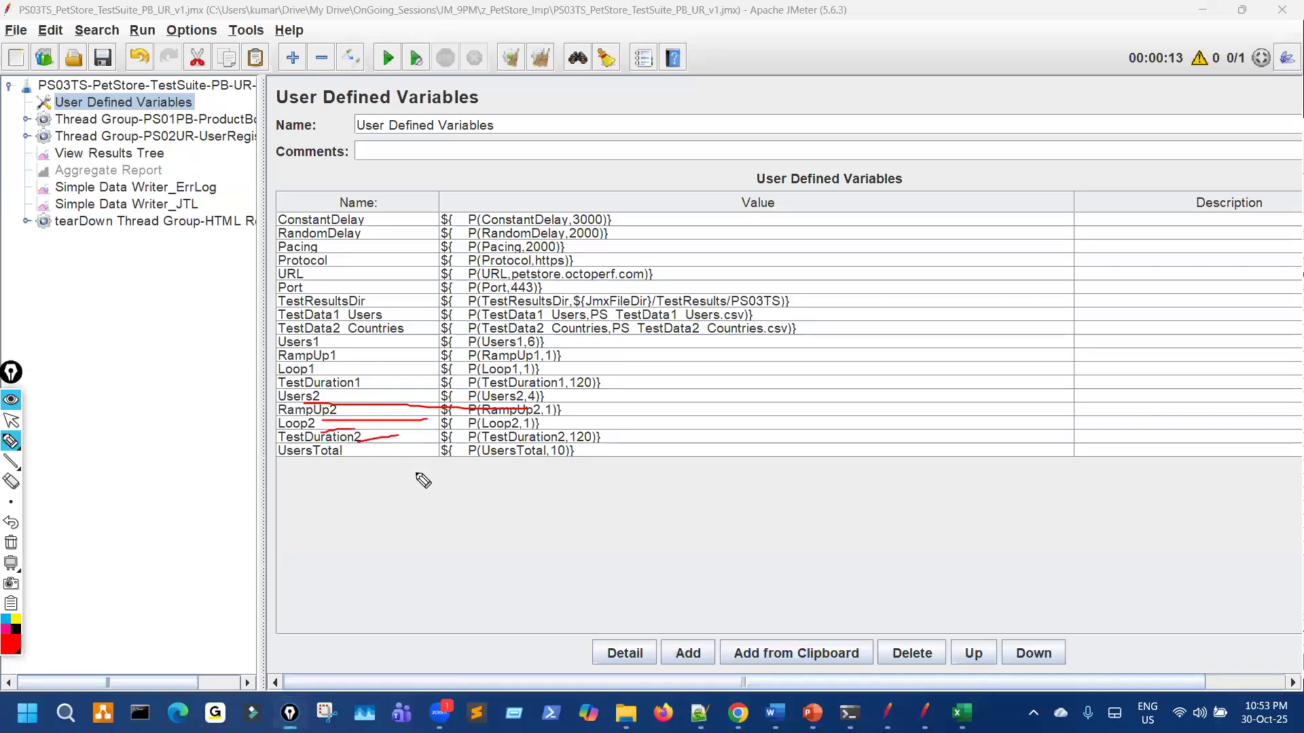
{"action": "key", "text": "ctrl+shift+1"}
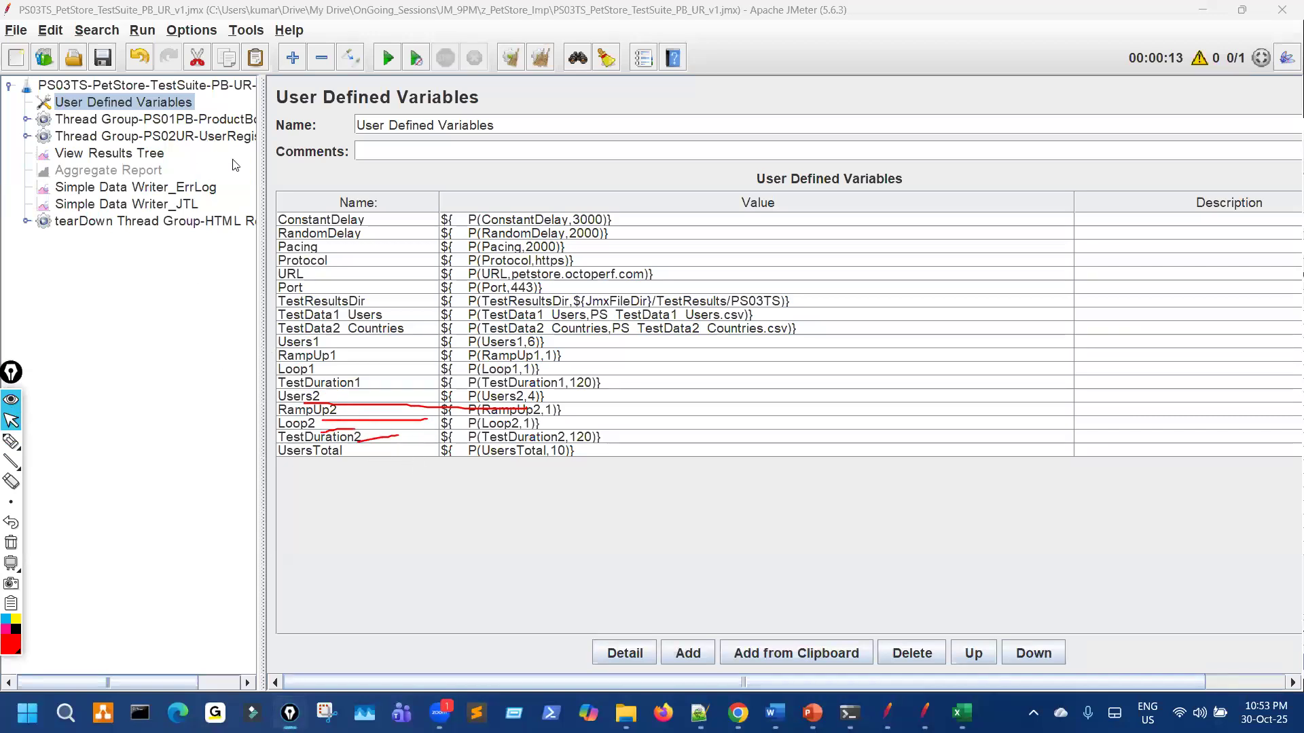
Step: Uncheck UserRegistration's Specify Thread lifetime and check-mark its ${Users2}, ${RampUp2} and ${Loop2} fields
{"action": "left_click", "coordinate": [227, 138]}
{"action": "key", "text": "ctrl+shift+7"}
{"action": "left_click", "coordinate": [422, 410]}
{"action": "key", "text": "ctrl+shift+3"}
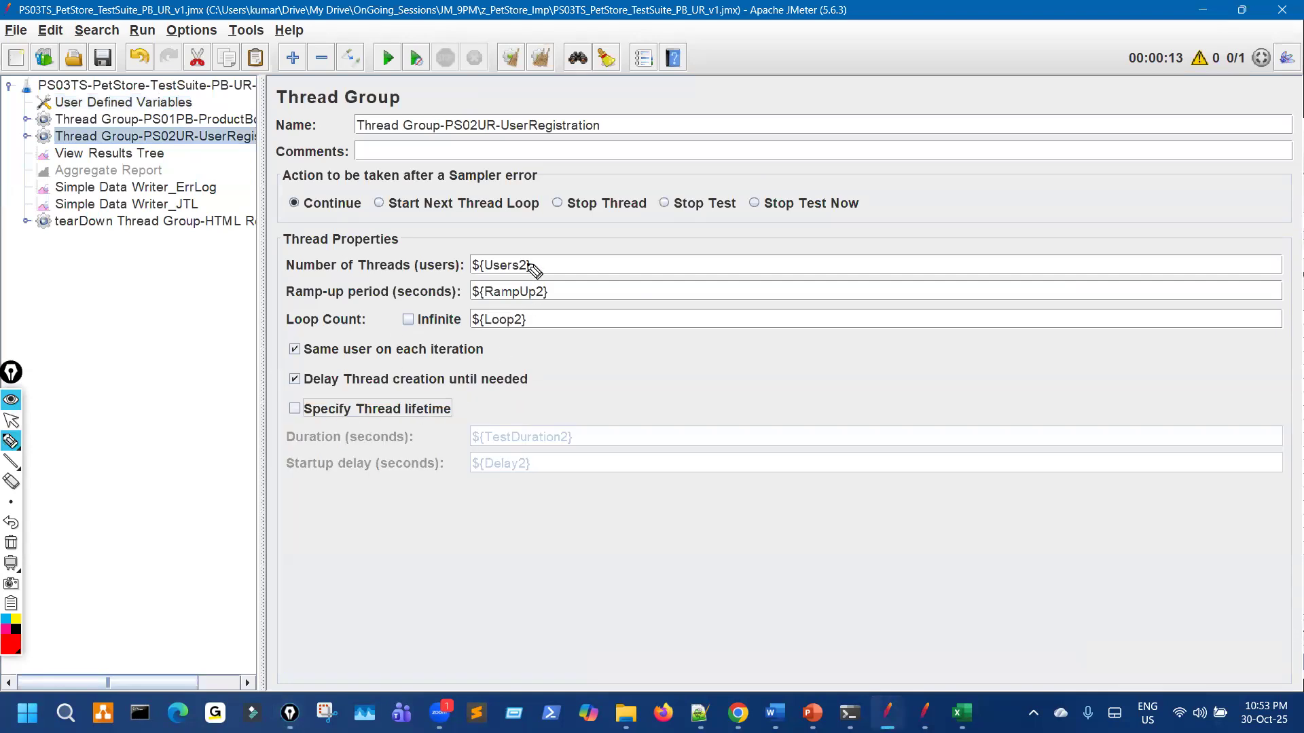
{"action": "left_click_drag", "start_coordinate": [528, 256], "coordinate": [559, 239]}
{"action": "left_click_drag", "start_coordinate": [553, 291], "coordinate": [596, 266]}
{"action": "left_click_drag", "start_coordinate": [535, 326], "coordinate": [595, 304]}
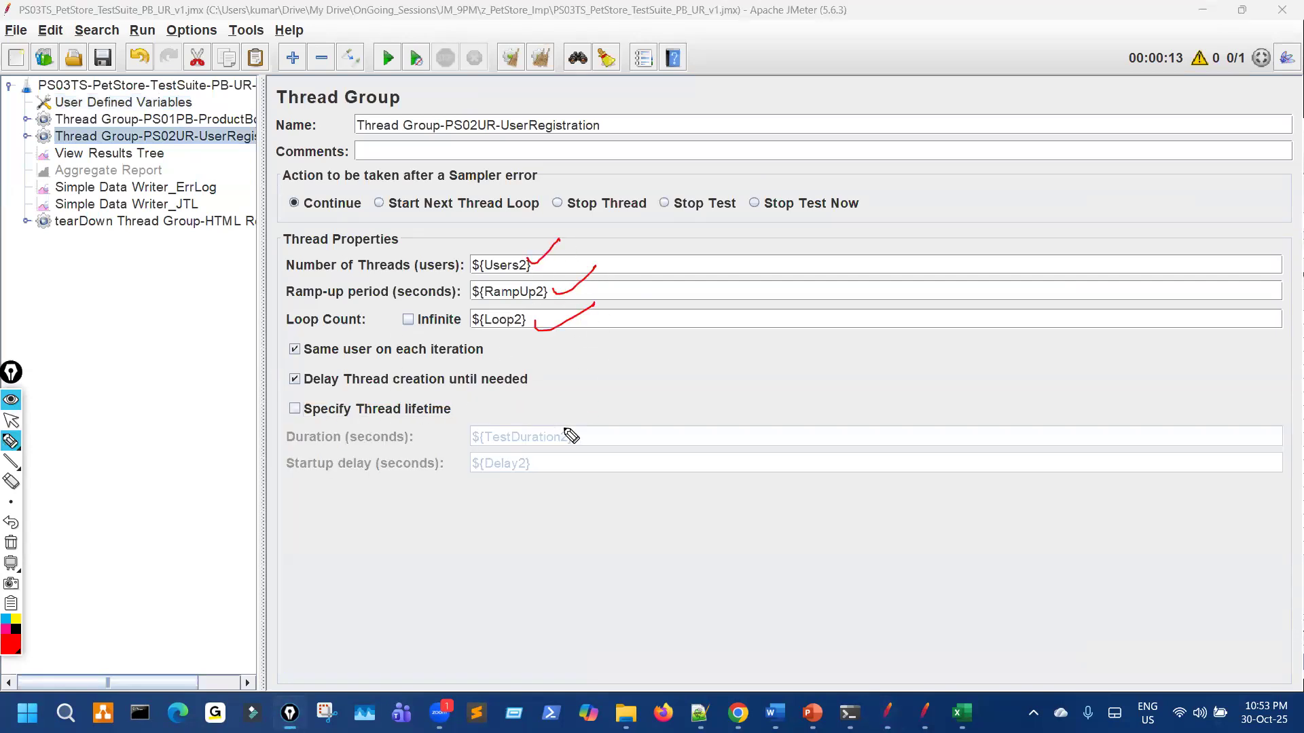
{"action": "key", "text": "ctrl+shift+7"}
Step: Mark the Users1 default 6 and Users2 default 4, write V3, and bracket Users1 through UsersTotal
{"action": "key", "text": "ctrl+shift+1"}
{"action": "left_click", "coordinate": [166, 103]}
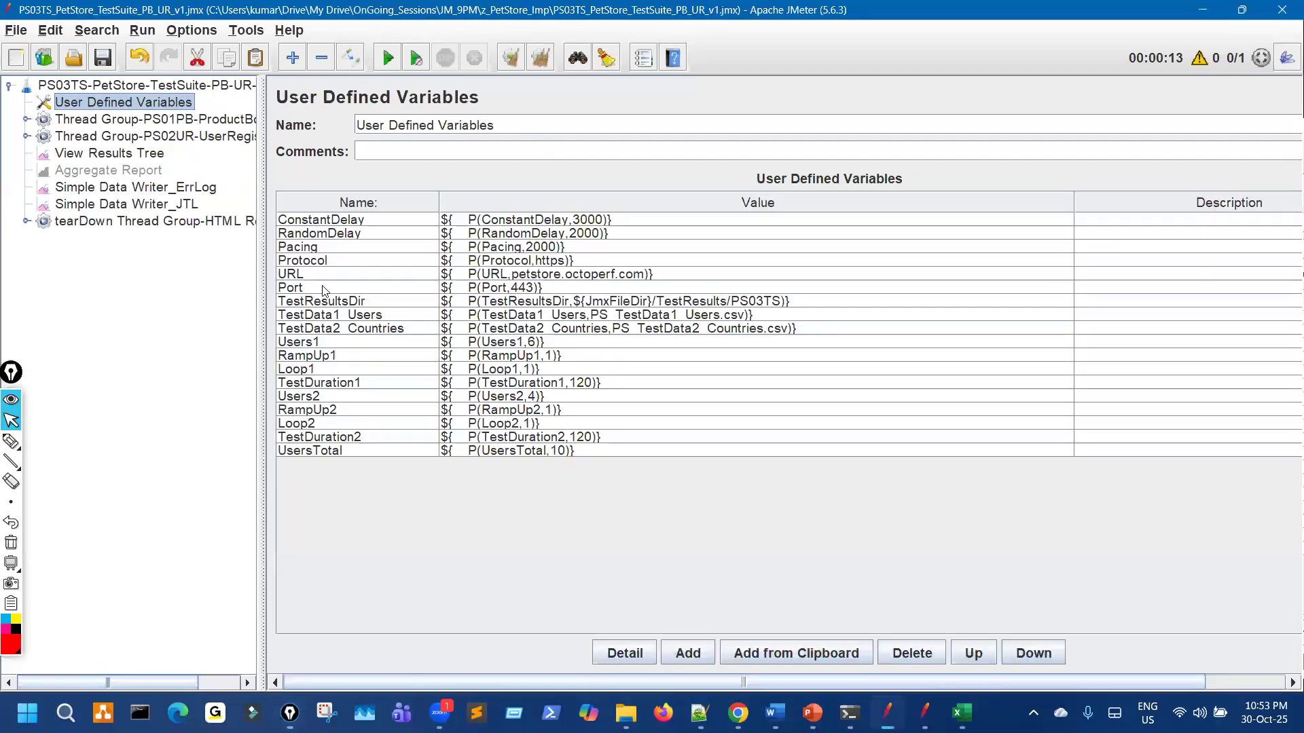
{"action": "key", "text": "ctrl+shift+3"}
{"action": "left_click_drag", "start_coordinate": [337, 344], "coordinate": [442, 343]}
{"action": "left_click", "coordinate": [521, 329]}
{"action": "left_click_drag", "start_coordinate": [528, 359], "coordinate": [537, 331]}
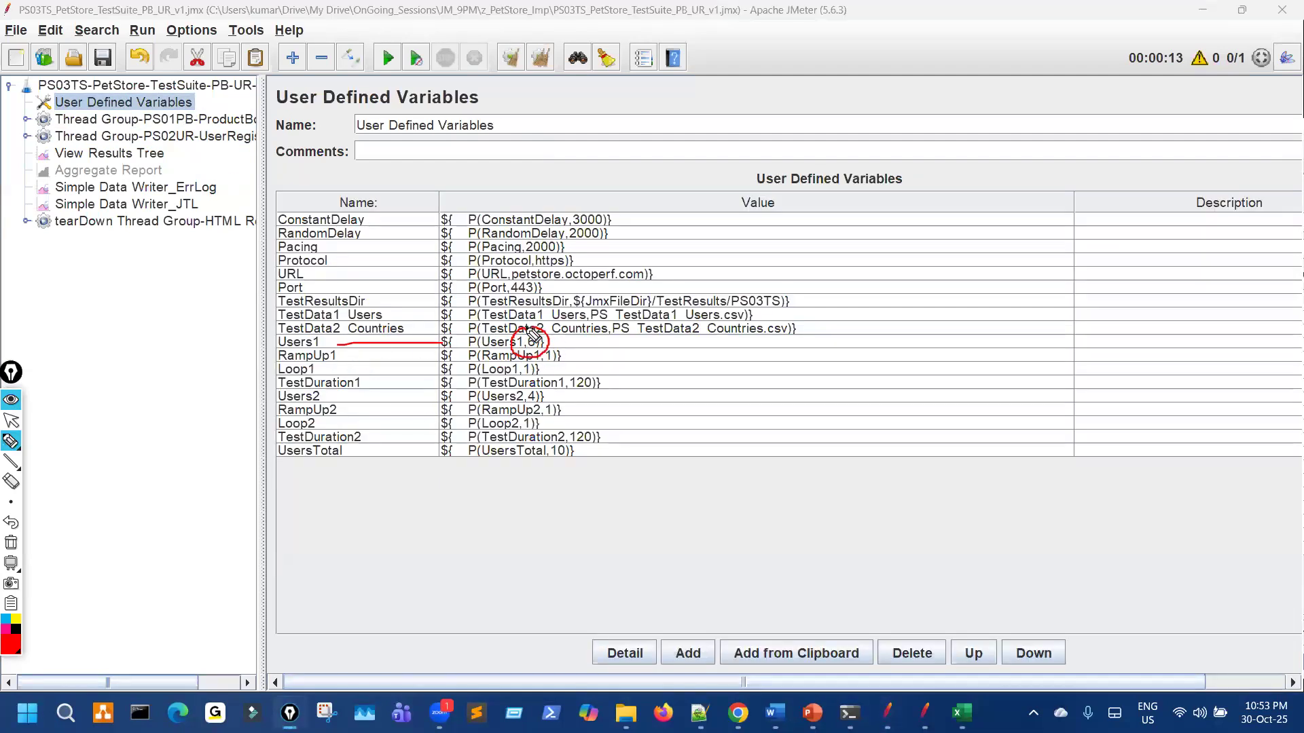
{"action": "left_click_drag", "start_coordinate": [344, 408], "coordinate": [432, 406]}
{"action": "mouse_move", "coordinate": [536, 398]}
{"action": "left_mouse_down"}
{"action": "mouse_move", "coordinate": [529, 421]}
{"action": "mouse_move", "coordinate": [543, 400]}
{"action": "left_mouse_up"}
{"action": "left_click_drag", "start_coordinate": [171, 280], "coordinate": [174, 354]}
{"action": "mouse_move", "coordinate": [373, 538]}
{"action": "left_mouse_down"}
{"action": "mouse_move", "coordinate": [401, 548]}
{"action": "mouse_move", "coordinate": [438, 607]}
{"action": "mouse_move", "coordinate": [438, 649]}
{"action": "left_mouse_up"}
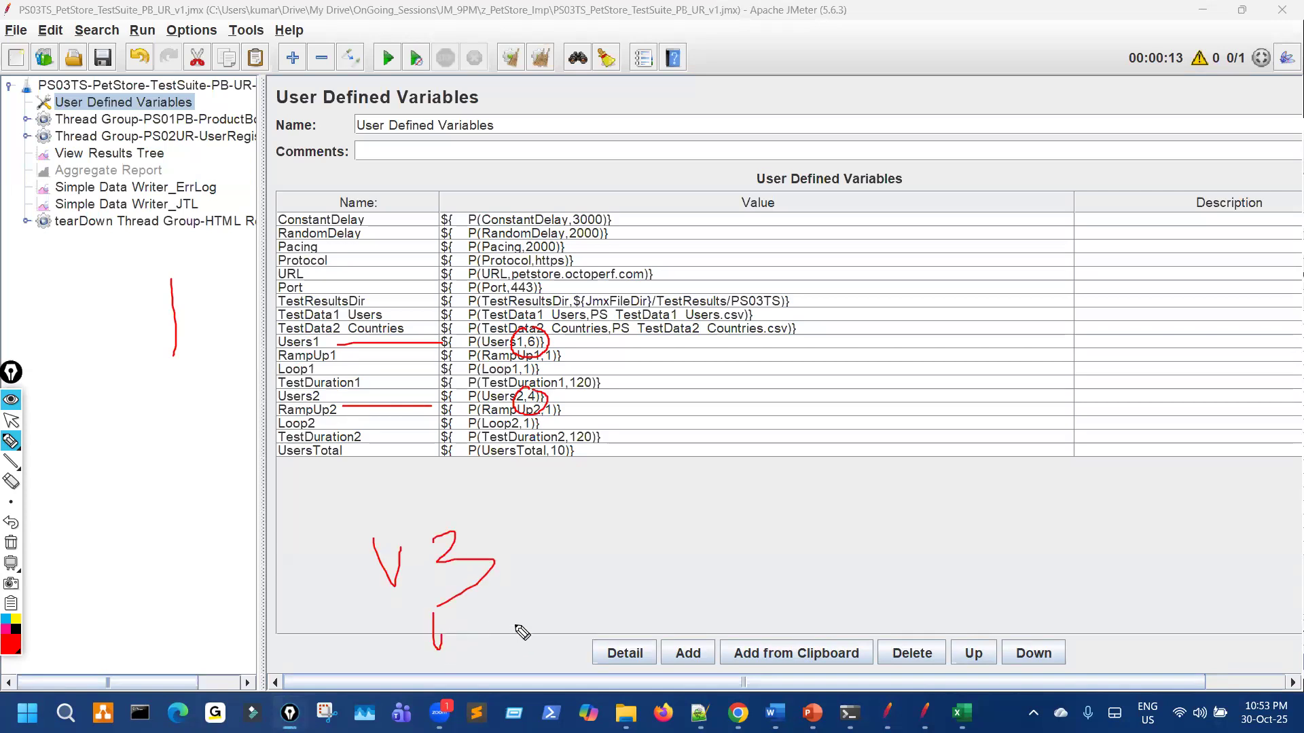
{"action": "left_click", "coordinate": [307, 337]}
{"action": "mouse_move", "coordinate": [328, 357]}
{"action": "left_mouse_down"}
{"action": "mouse_move", "coordinate": [343, 445]}
{"action": "mouse_move", "coordinate": [299, 402]}
{"action": "left_mouse_up"}
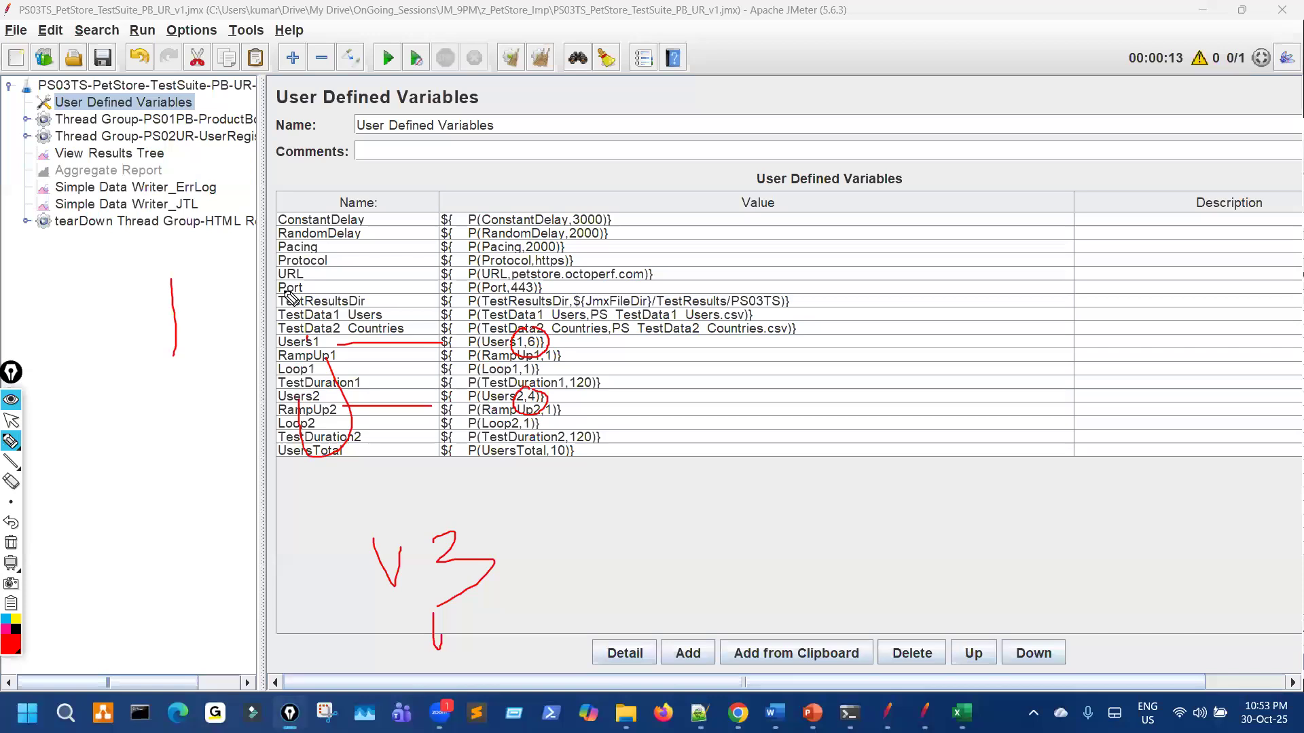
Step: Circle the ProductBooking and UserRegistration thread properties, then return to the User Defined Variables
{"action": "key", "text": "ctrl+shift+7"}
{"action": "key", "text": "ctrl+shift+2"}
{"action": "left_click", "coordinate": [217, 118]}
{"action": "key", "text": "ctrl+shift+3"}
{"action": "mouse_move", "coordinate": [495, 244]}
{"action": "left_mouse_down"}
{"action": "mouse_move", "coordinate": [553, 427]}
{"action": "mouse_move", "coordinate": [484, 282]}
{"action": "left_mouse_up"}
{"action": "key", "text": "ctrl+shift+7"}
{"action": "key", "text": "ctrl+shift+2"}
{"action": "left_click", "coordinate": [220, 136]}
{"action": "key", "text": "ctrl+shift+3"}
{"action": "mouse_move", "coordinate": [494, 222]}
{"action": "left_mouse_down"}
{"action": "mouse_move", "coordinate": [437, 510]}
{"action": "mouse_move", "coordinate": [597, 278]}
{"action": "mouse_move", "coordinate": [484, 205]}
{"action": "left_mouse_up"}
{"action": "key", "text": "ctrl+shift+2"}
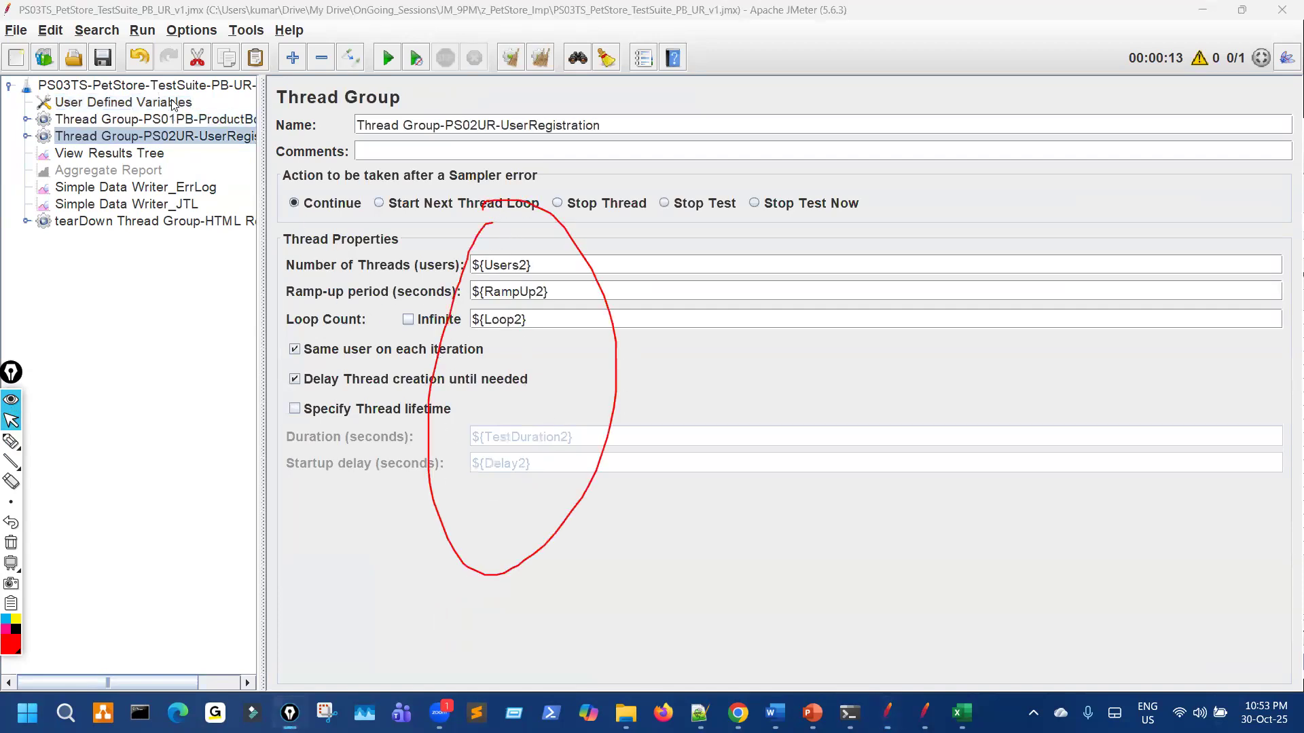
{"action": "left_click", "coordinate": [173, 103]}
{"action": "key", "text": "ctrl+shift+7"}
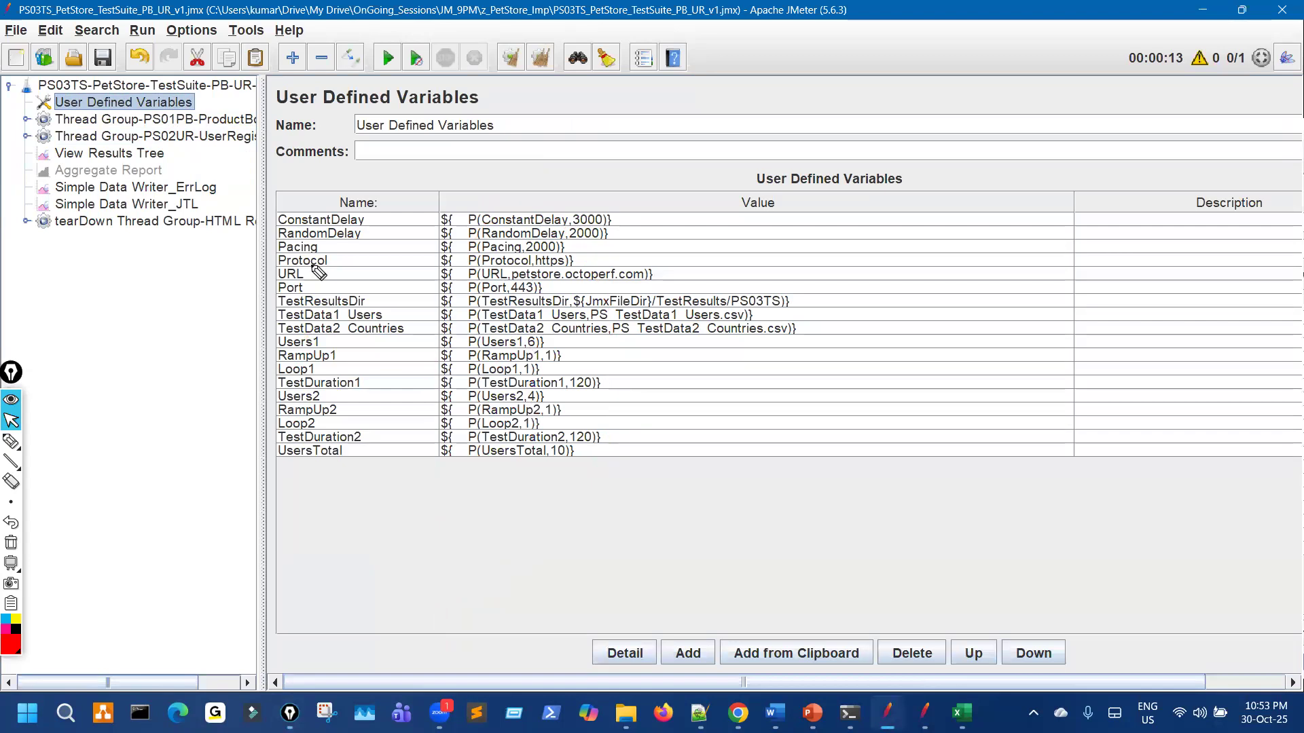
Step: Widen the test tree and sketch an arrow and C, D and Cv notes around it
{"action": "left_click_drag", "start_coordinate": [262, 182], "coordinate": [596, 151]}
{"action": "key", "text": "ctrl+shift+3"}
{"action": "mouse_move", "coordinate": [345, 72]}
{"action": "left_mouse_down"}
{"action": "mouse_move", "coordinate": [291, 108]}
{"action": "mouse_move", "coordinate": [313, 113]}
{"action": "mouse_move", "coordinate": [275, 166]}
{"action": "mouse_move", "coordinate": [300, 219]}
{"action": "left_mouse_up"}
{"action": "left_click_drag", "start_coordinate": [290, 140], "coordinate": [321, 181]}
{"action": "left_click_drag", "start_coordinate": [274, 306], "coordinate": [305, 350]}
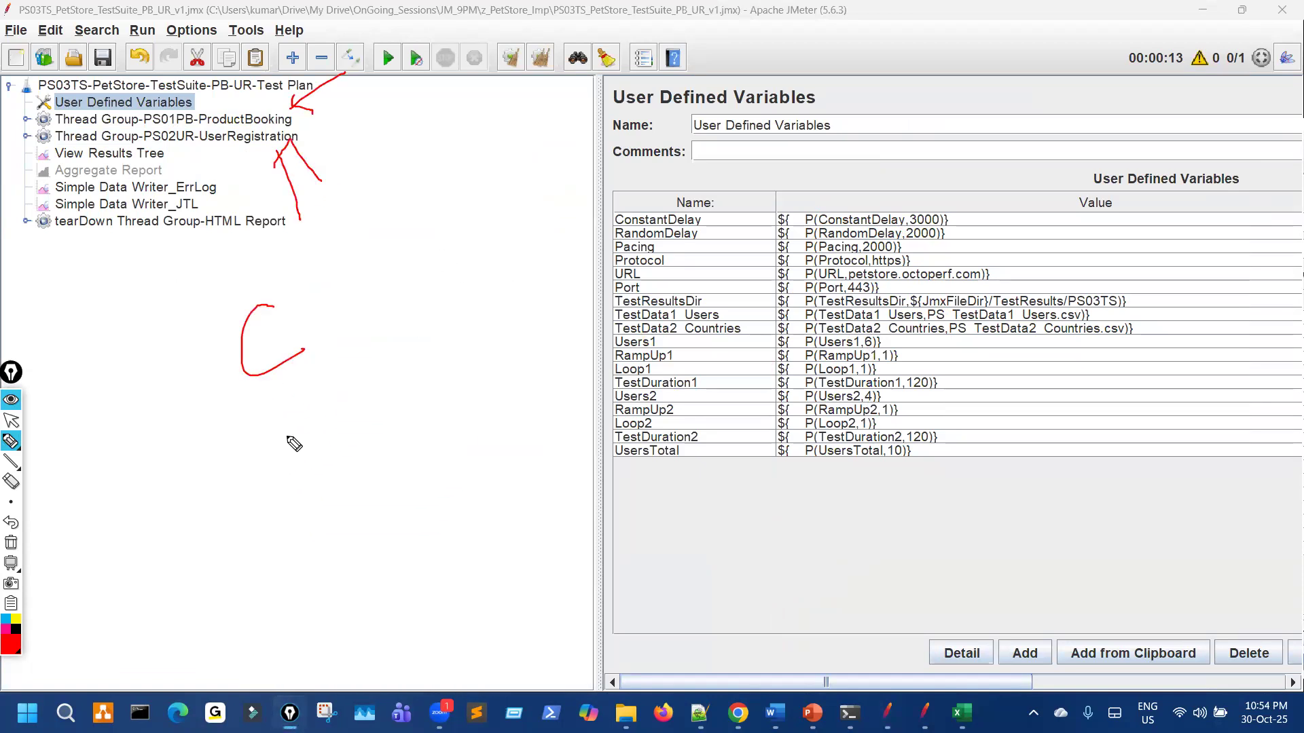
{"action": "left_click_drag", "start_coordinate": [194, 519], "coordinate": [193, 562]}
{"action": "left_click_drag", "start_coordinate": [187, 563], "coordinate": [362, 599]}
{"action": "left_click_drag", "start_coordinate": [330, 460], "coordinate": [362, 501]}
{"action": "left_click_drag", "start_coordinate": [223, 603], "coordinate": [314, 579]}
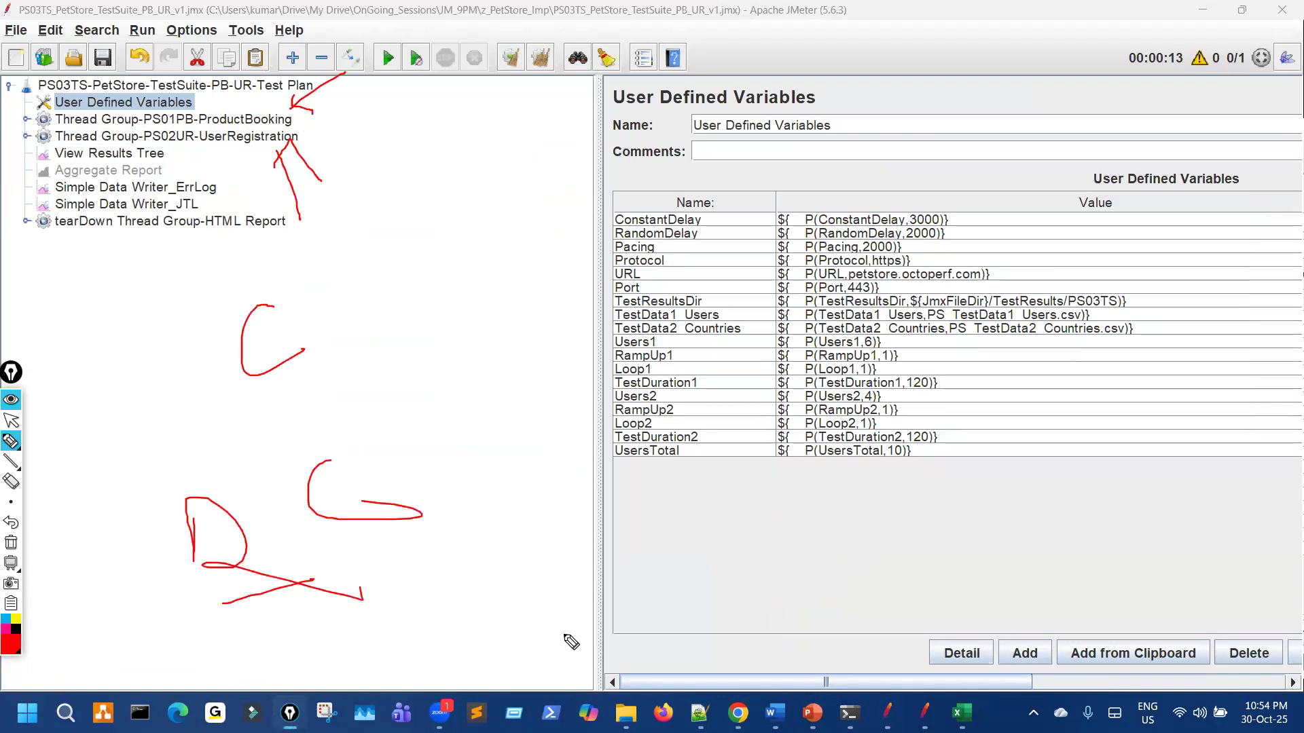
{"action": "mouse_move", "coordinate": [690, 583]}
{"action": "left_mouse_down"}
{"action": "mouse_move", "coordinate": [735, 615]}
{"action": "mouse_move", "coordinate": [779, 615]}
{"action": "mouse_move", "coordinate": [796, 572]}
{"action": "left_mouse_up"}
{"action": "left_click_drag", "start_coordinate": [799, 554], "coordinate": [772, 577]}
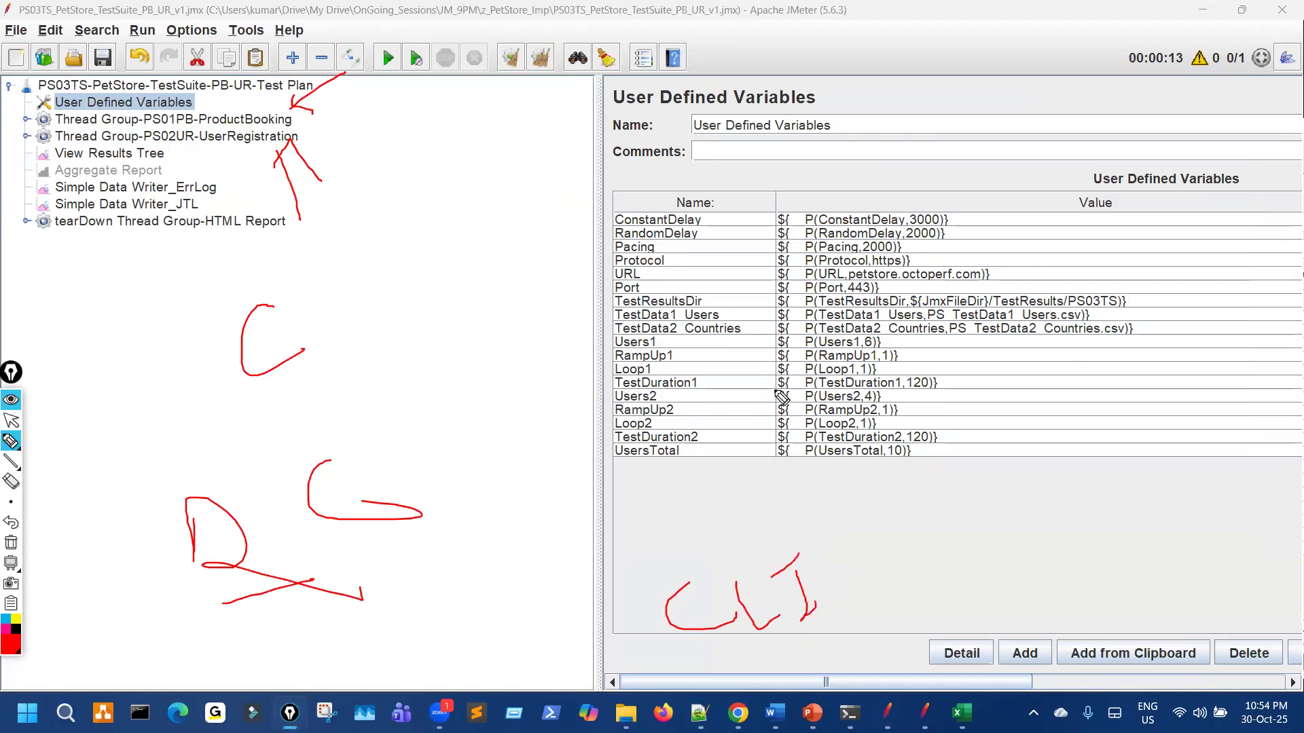
Step: Circle the Users1 default of 6 and Users2 default of 4, then clear the annotations
{"action": "mouse_move", "coordinate": [871, 342]}
{"action": "left_mouse_down"}
{"action": "mouse_move", "coordinate": [873, 360]}
{"action": "mouse_move", "coordinate": [876, 326]}
{"action": "left_mouse_up"}
{"action": "left_click_drag", "start_coordinate": [864, 406], "coordinate": [872, 399]}
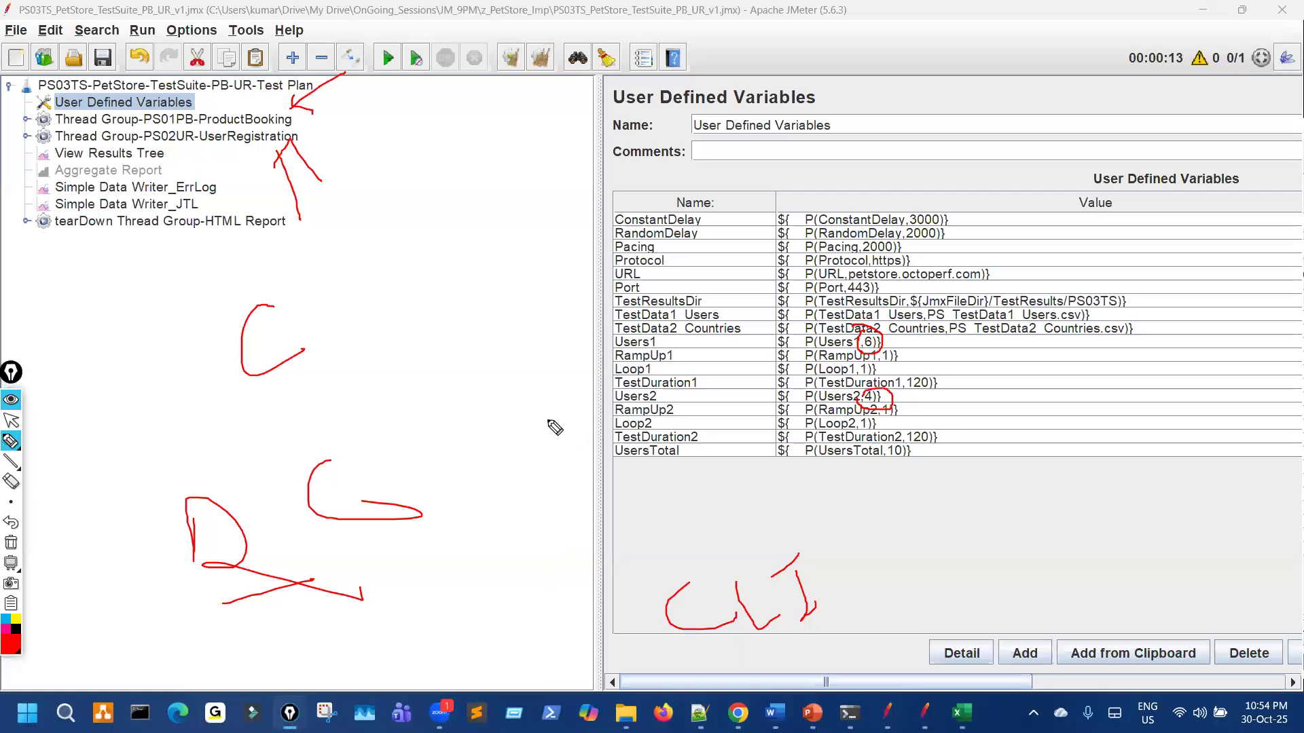
{"action": "key", "text": "ctrl+shift+7"}
{"action": "key", "text": "ctrl+shift+2"}
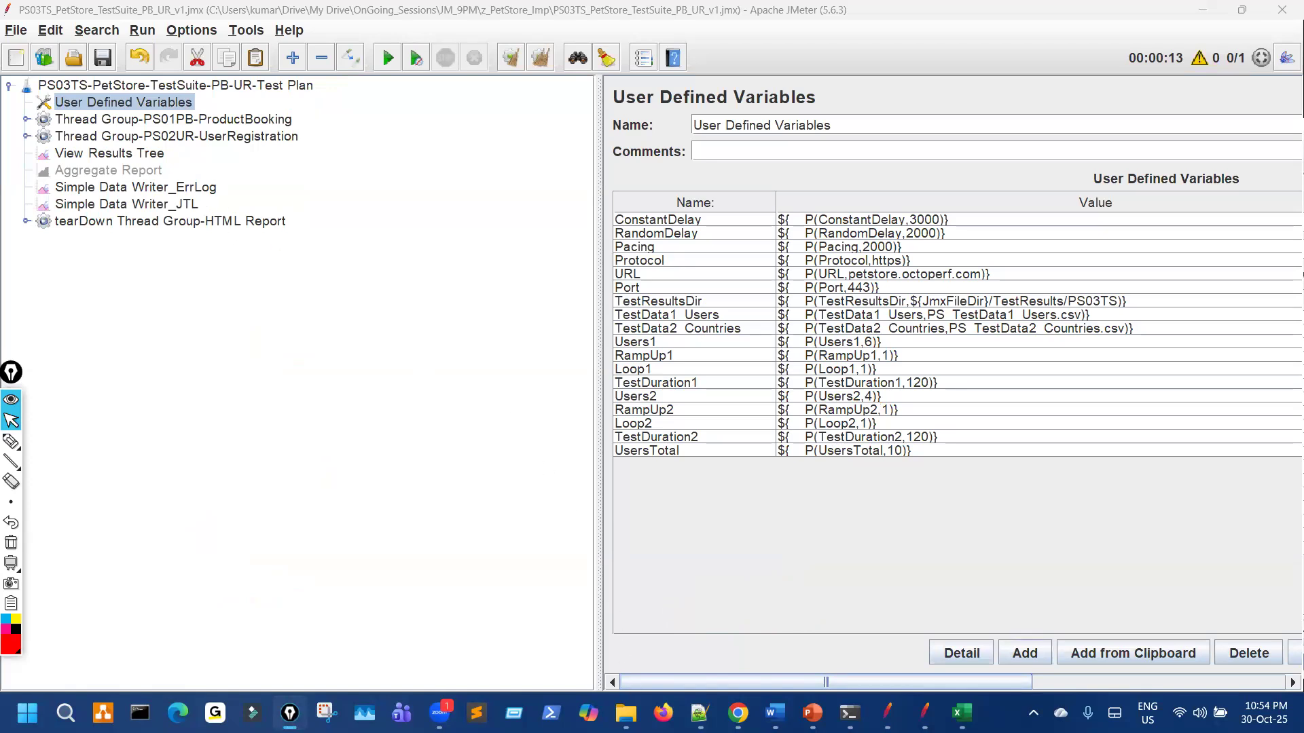
Step: Browse PerfM > PetStore > TestResults > PS03TS in File Explorer
{"action": "mouse_move", "coordinate": [625, 713]}
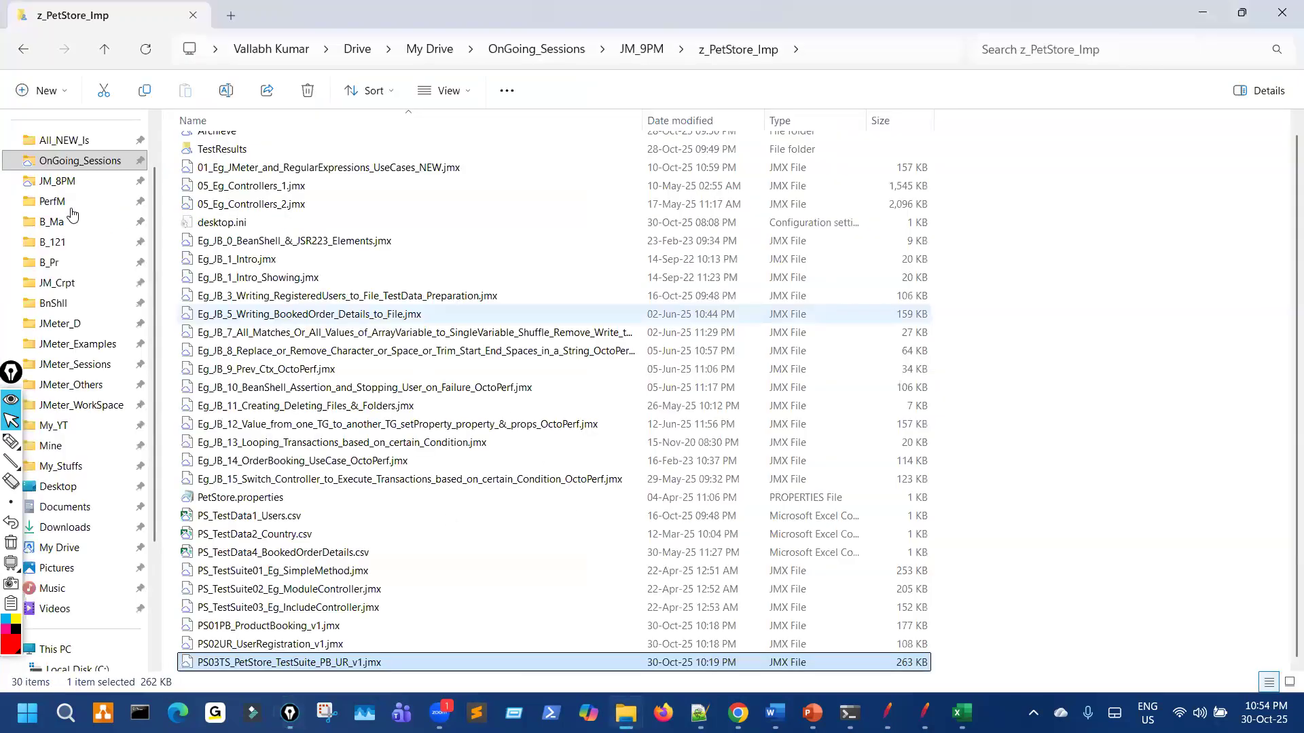
{"action": "left_click", "coordinate": [55, 202]}
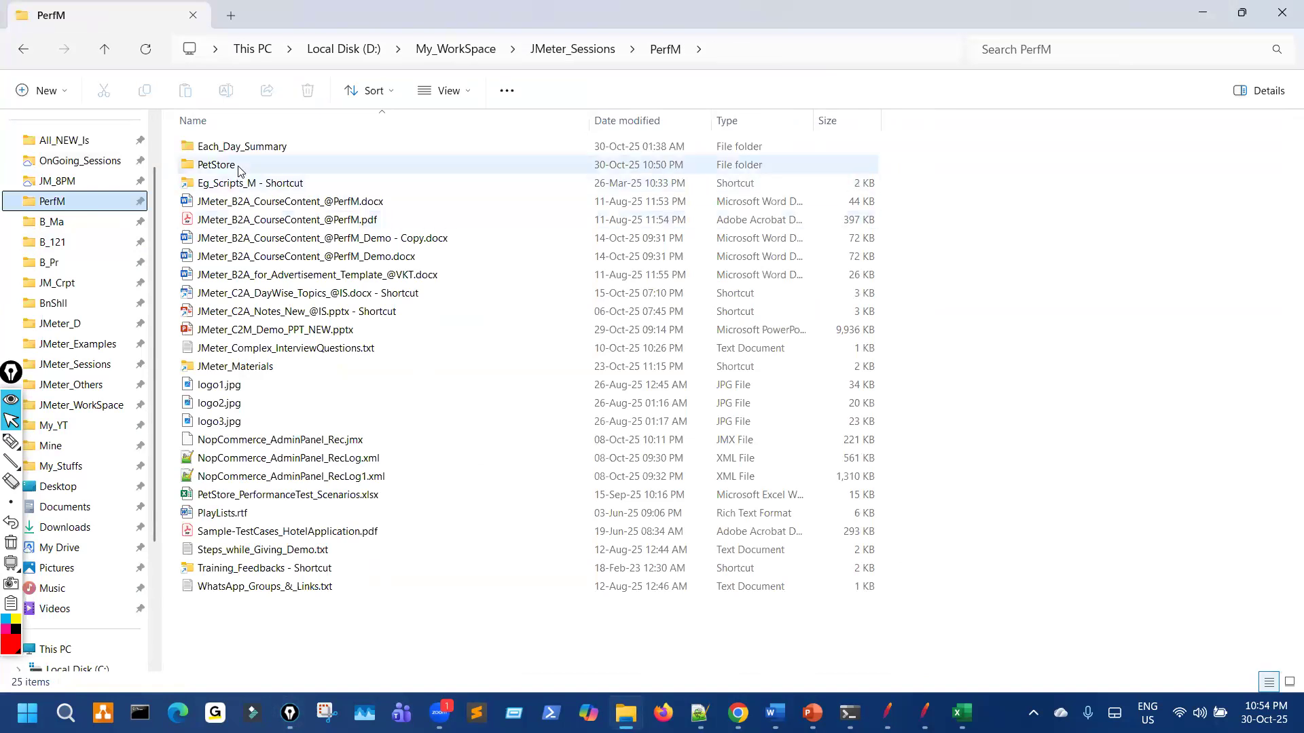
{"action": "double_click", "coordinate": [234, 165]}
{"action": "double_click", "coordinate": [226, 168]}
{"action": "double_click", "coordinate": [227, 165]}
Step: Annotate the two runs' JTL and error-log files, then bring the JMeter suite back
{"action": "key", "text": "ctrl+shift+3"}
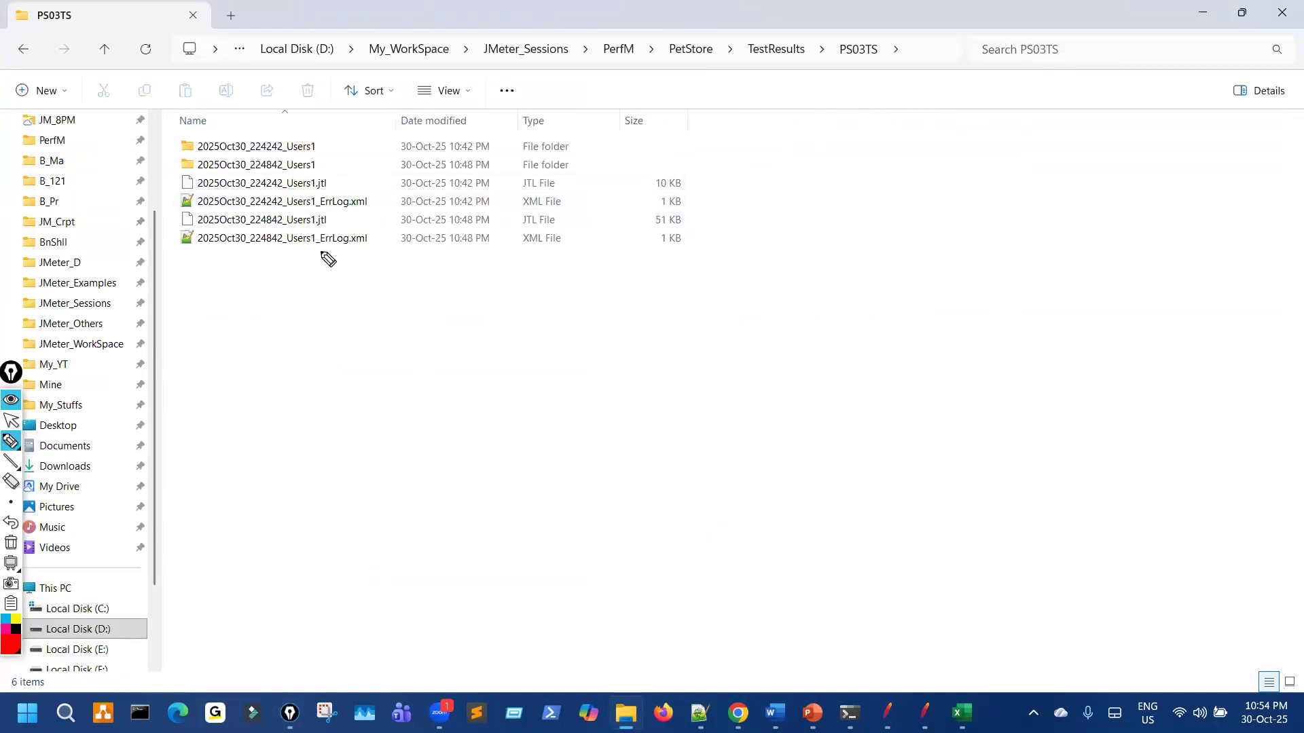
{"action": "left_click_drag", "start_coordinate": [305, 265], "coordinate": [304, 312]}
{"action": "mouse_move", "coordinate": [334, 372]}
{"action": "left_mouse_down"}
{"action": "mouse_move", "coordinate": [338, 406]}
{"action": "mouse_move", "coordinate": [336, 384]}
{"action": "left_mouse_up"}
{"action": "mouse_move", "coordinate": [324, 436]}
{"action": "left_mouse_down"}
{"action": "mouse_move", "coordinate": [352, 421]}
{"action": "mouse_move", "coordinate": [364, 434]}
{"action": "left_mouse_up"}
{"action": "key", "text": "ctrl+shift+7"}
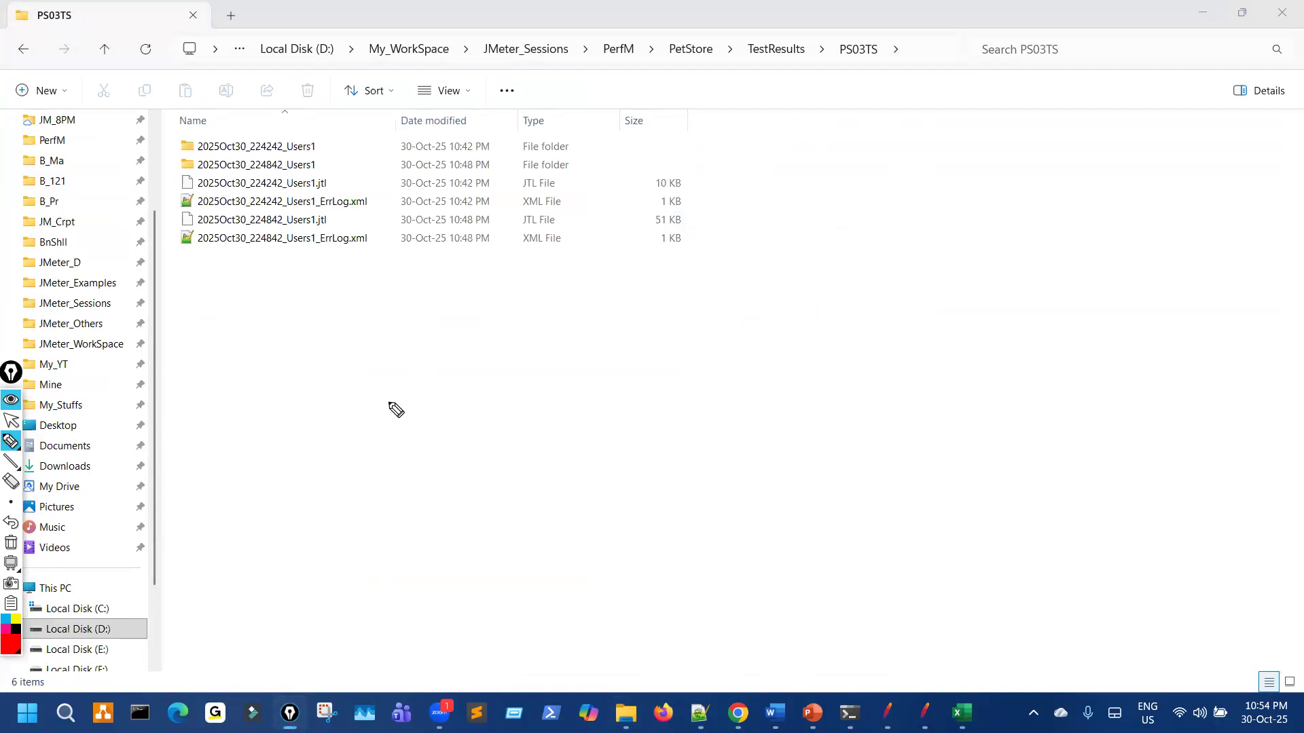
{"action": "key", "text": "ctrl+shift+2"}
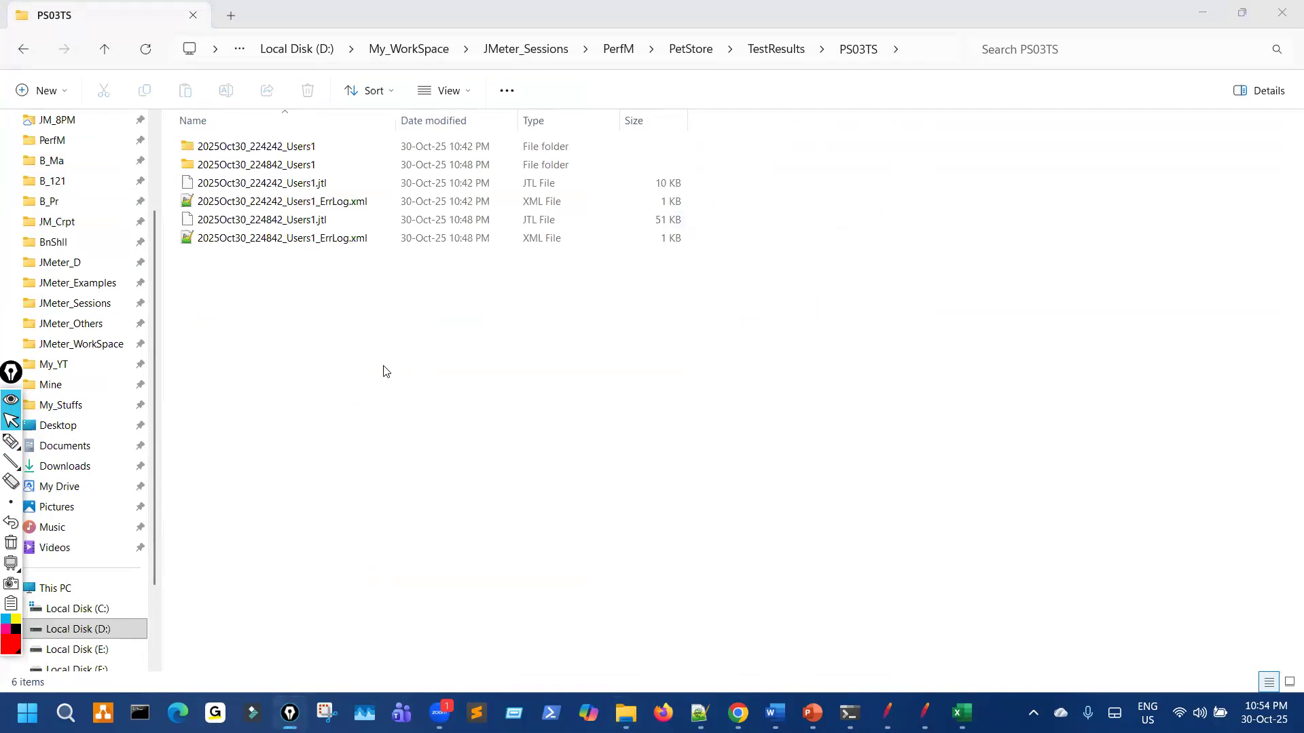
{"action": "left_click_drag", "start_coordinate": [312, 230], "coordinate": [311, 231]}
{"action": "key", "text": "ctrl+shift+7"}
{"action": "key", "text": "ctrl+shift+2"}
{"action": "left_click", "coordinate": [886, 713]}
Step: Widen the variables table and annotate the variable entries
{"action": "left_click_drag", "start_coordinate": [598, 208], "coordinate": [400, 191]}
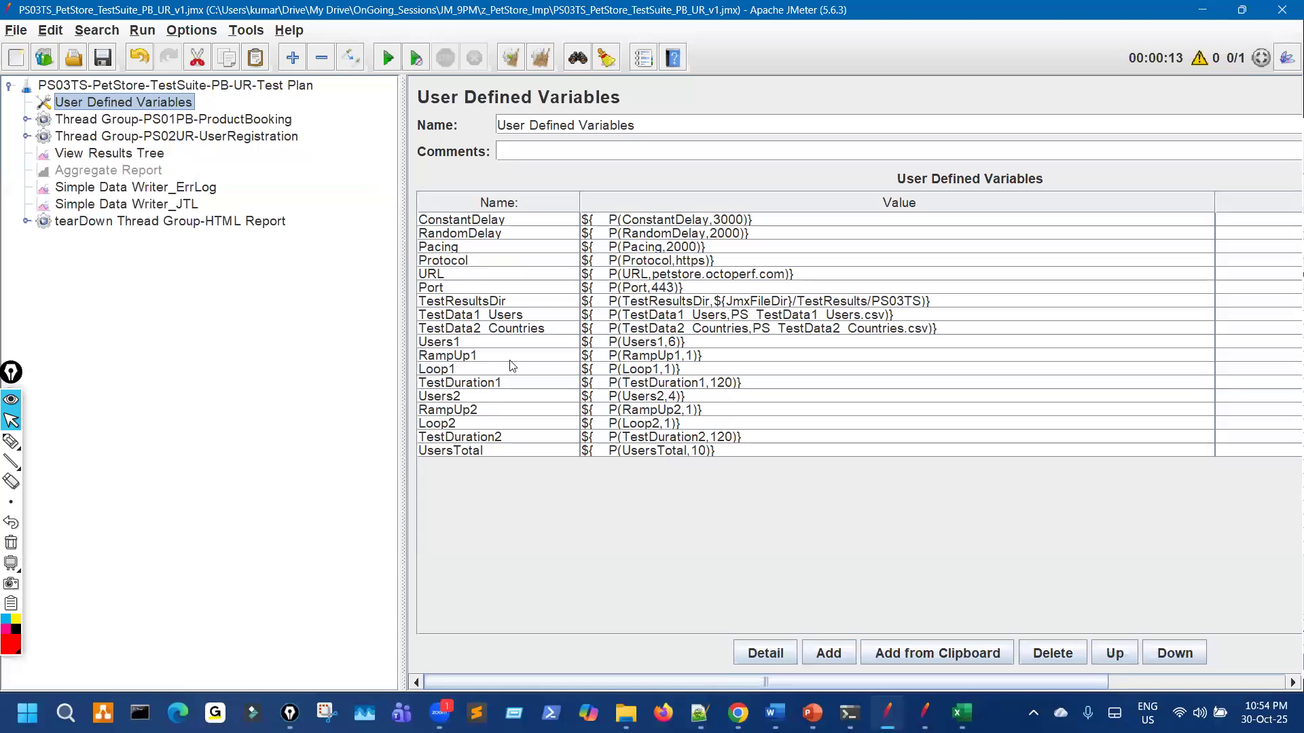
{"action": "key", "text": "ctrl+shift+1"}
{"action": "left_click_drag", "start_coordinate": [554, 556], "coordinate": [639, 574]}
{"action": "left_click_drag", "start_coordinate": [739, 547], "coordinate": [764, 541]}
{"action": "mouse_move", "coordinate": [883, 524]}
{"action": "left_mouse_down"}
{"action": "mouse_move", "coordinate": [891, 503]}
{"action": "mouse_move", "coordinate": [906, 524]}
{"action": "left_mouse_up"}
{"action": "mouse_move", "coordinate": [895, 477]}
{"action": "left_mouse_down"}
{"action": "mouse_move", "coordinate": [910, 519]}
{"action": "mouse_move", "coordinate": [878, 480]}
{"action": "left_mouse_up"}
{"action": "key", "text": "ctrl+shift+7"}
{"action": "key", "text": "ctrl+shift+2"}
Step: Show the ErrLog data writer and mark its ${UsersTotal} filename reference
{"action": "left_click", "coordinate": [202, 188]}
{"action": "key", "text": "ctrl+shift+3"}
{"action": "key", "text": "ctrl+shift+2"}
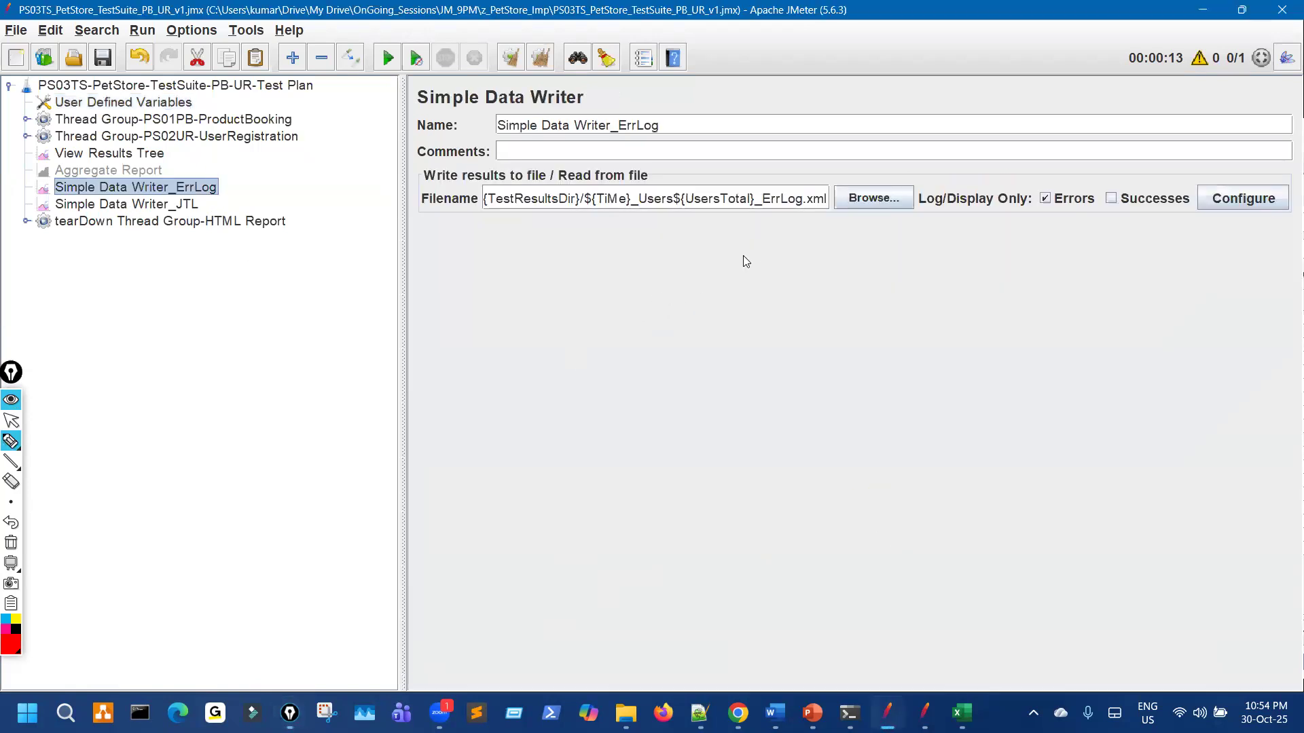
{"action": "left_click_drag", "start_coordinate": [649, 208], "coordinate": [703, 189]}
{"action": "mouse_move", "coordinate": [719, 141]}
{"action": "left_mouse_down"}
{"action": "mouse_move", "coordinate": [719, 157]}
{"action": "mouse_move", "coordinate": [738, 163]}
{"action": "left_mouse_up"}
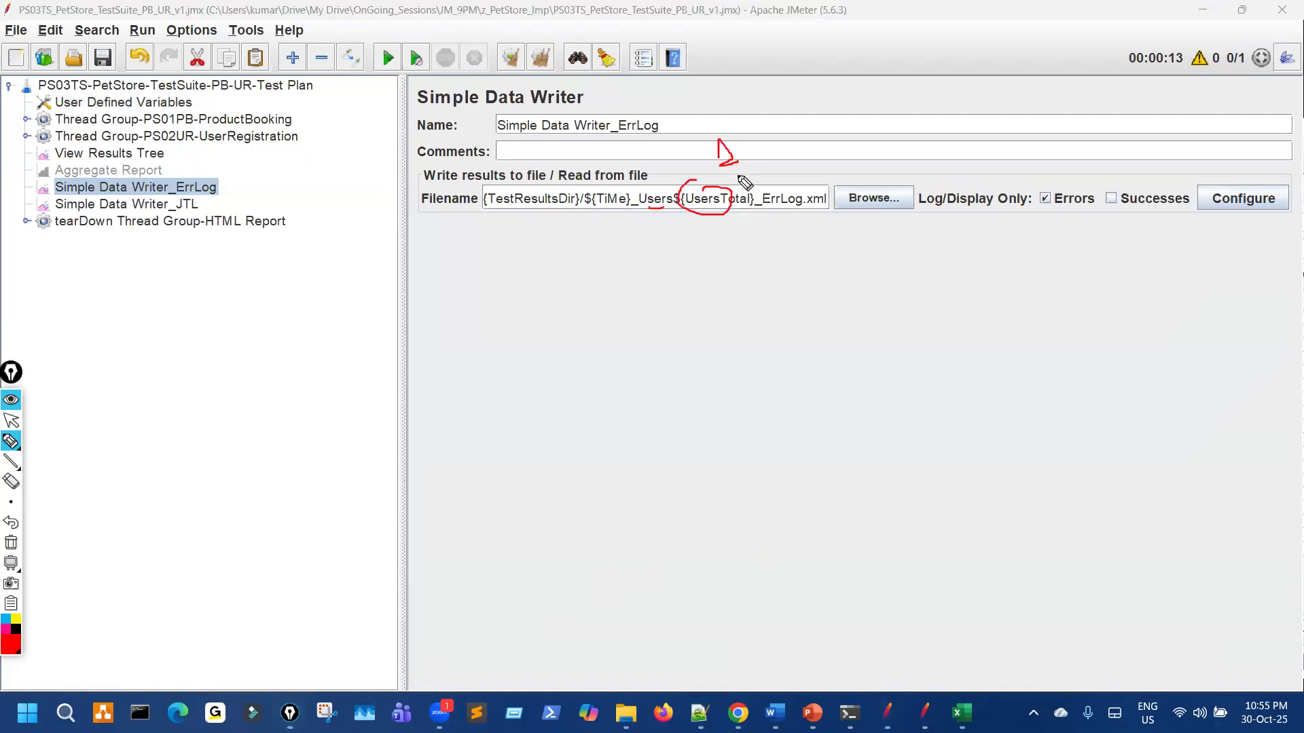
Step: Return to User Defined Variables and select the UsersTotal name text for editing
{"action": "left_click", "coordinate": [180, 106]}
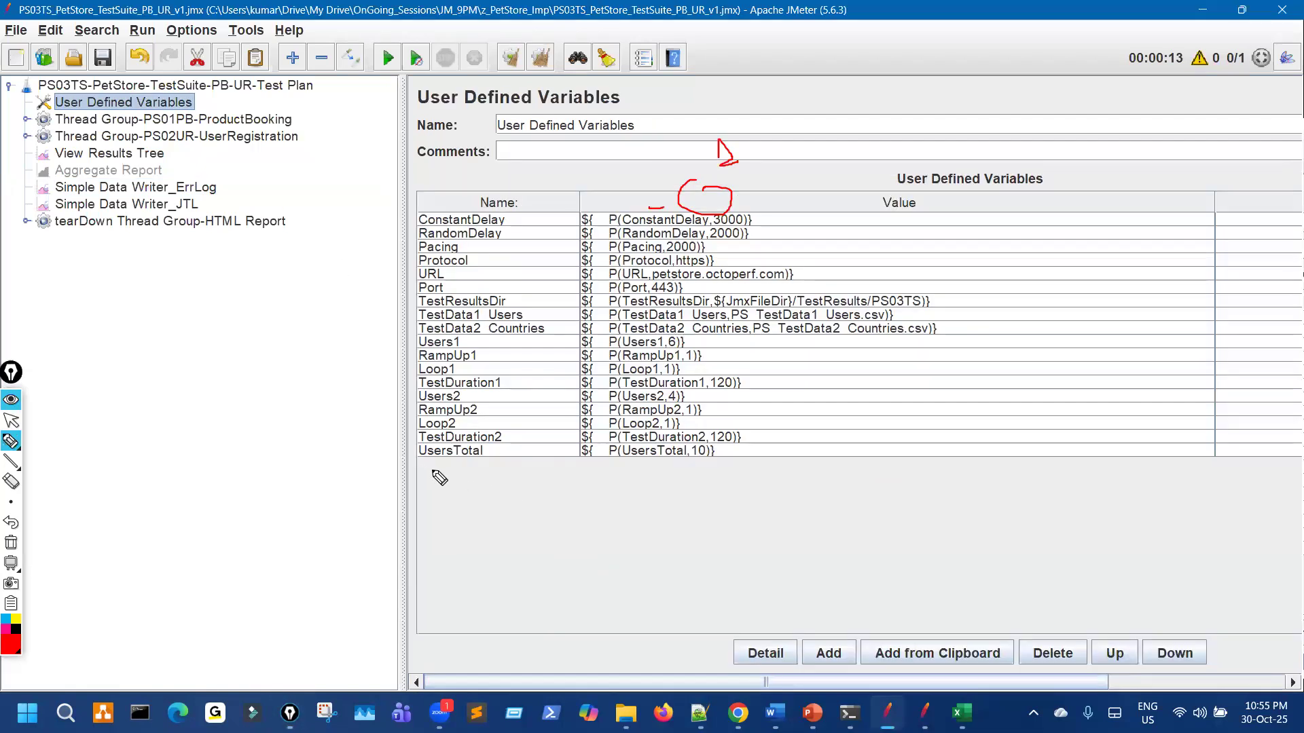
{"action": "mouse_move", "coordinate": [506, 467]}
{"action": "left_mouse_down"}
{"action": "mouse_move", "coordinate": [452, 441]}
{"action": "mouse_move", "coordinate": [427, 474]}
{"action": "left_mouse_up"}
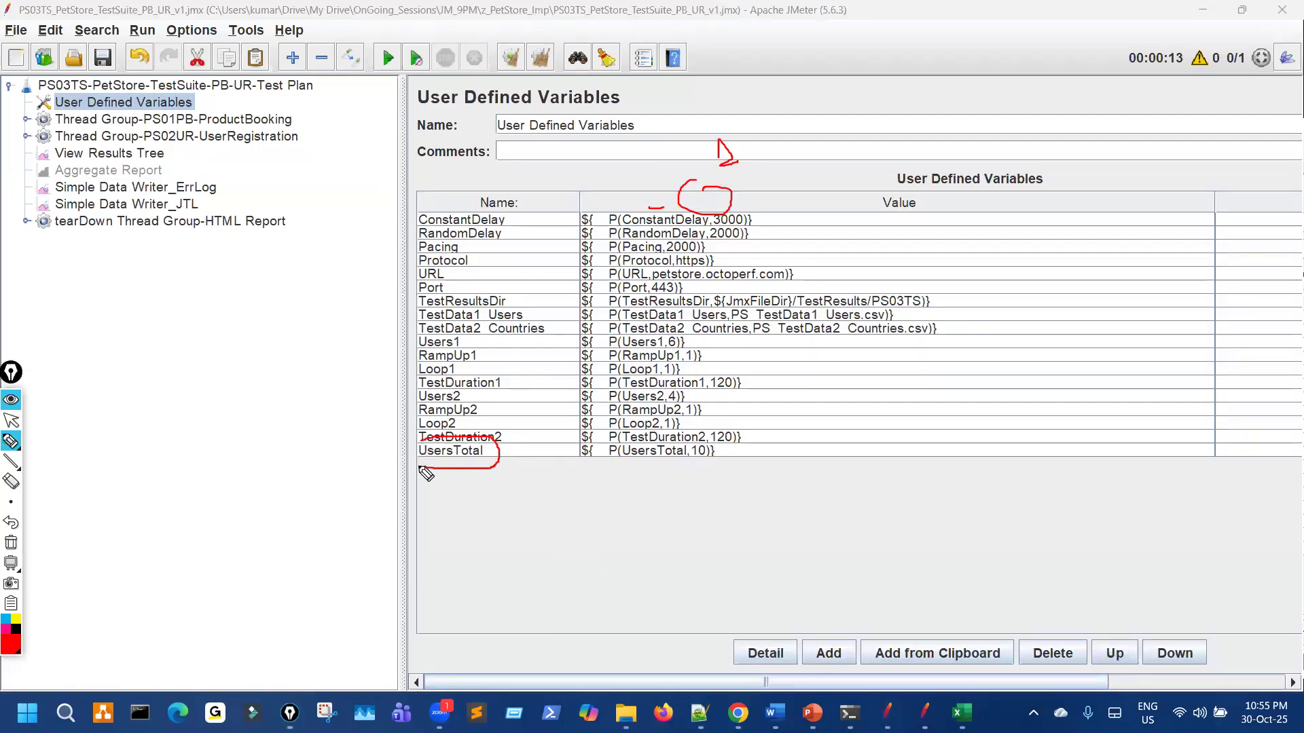
{"action": "mouse_move", "coordinate": [431, 547]}
{"action": "left_mouse_down"}
{"action": "mouse_move", "coordinate": [450, 484]}
{"action": "mouse_move", "coordinate": [460, 508]}
{"action": "left_mouse_up"}
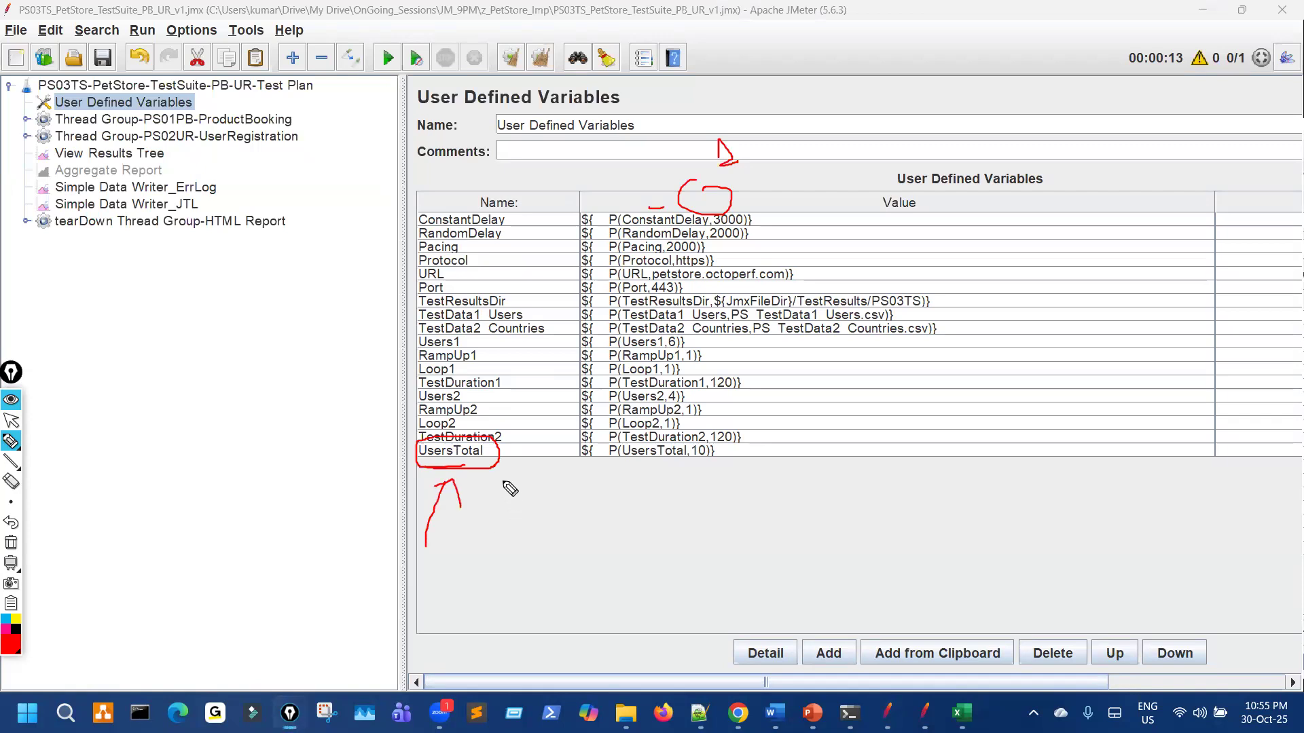
{"action": "key", "text": "ctrl+shift+7"}
{"action": "key", "text": "ctrl+shift+2"}
{"action": "double_click", "coordinate": [489, 449]}
{"action": "left_click_drag", "start_coordinate": [494, 450], "coordinate": [396, 449]}
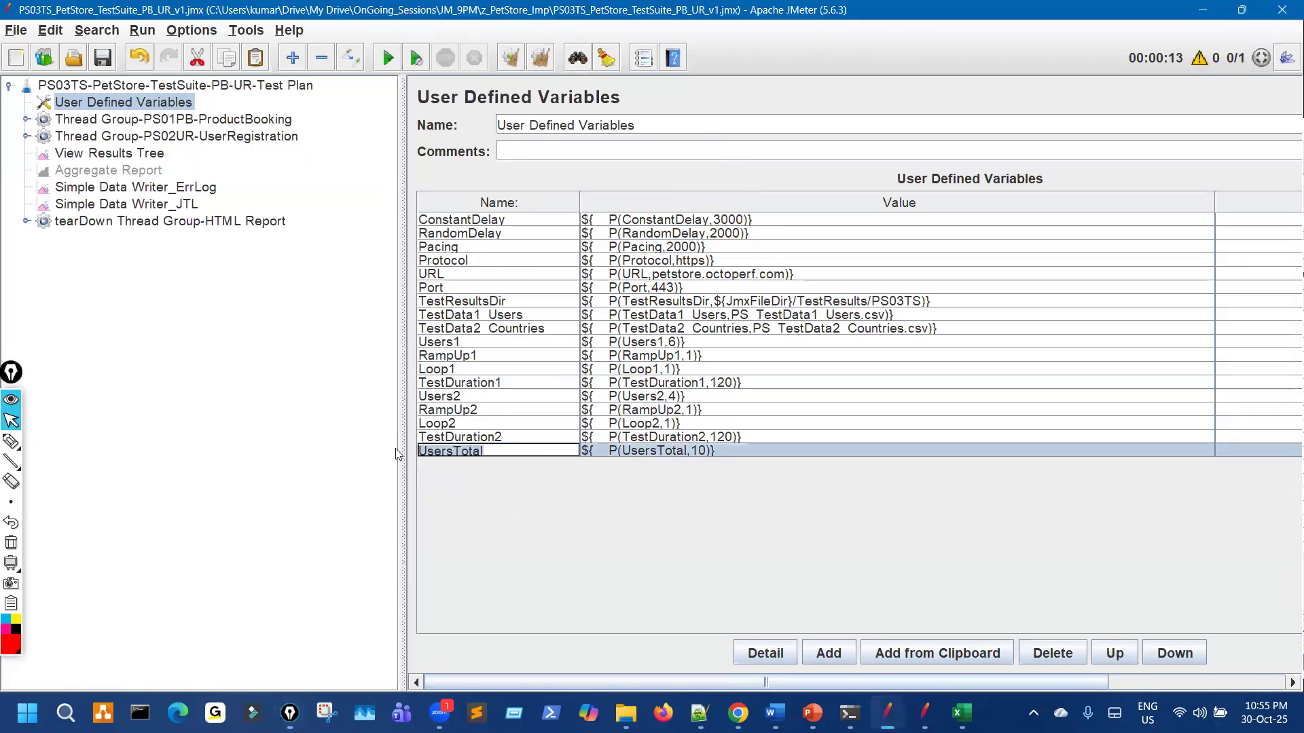
Step: Rename the UsersTotal variable to TotalUsers and update its value expression to match
{"action": "left_click", "coordinate": [428, 453]}
{"action": "key", "text": "BackSpace"}
{"action": "key", "text": "BackSpace"}
{"action": "key", "text": "BackSpace"}
{"action": "key", "text": "BackSpace"}
{"action": "key", "text": "BackSpace"}
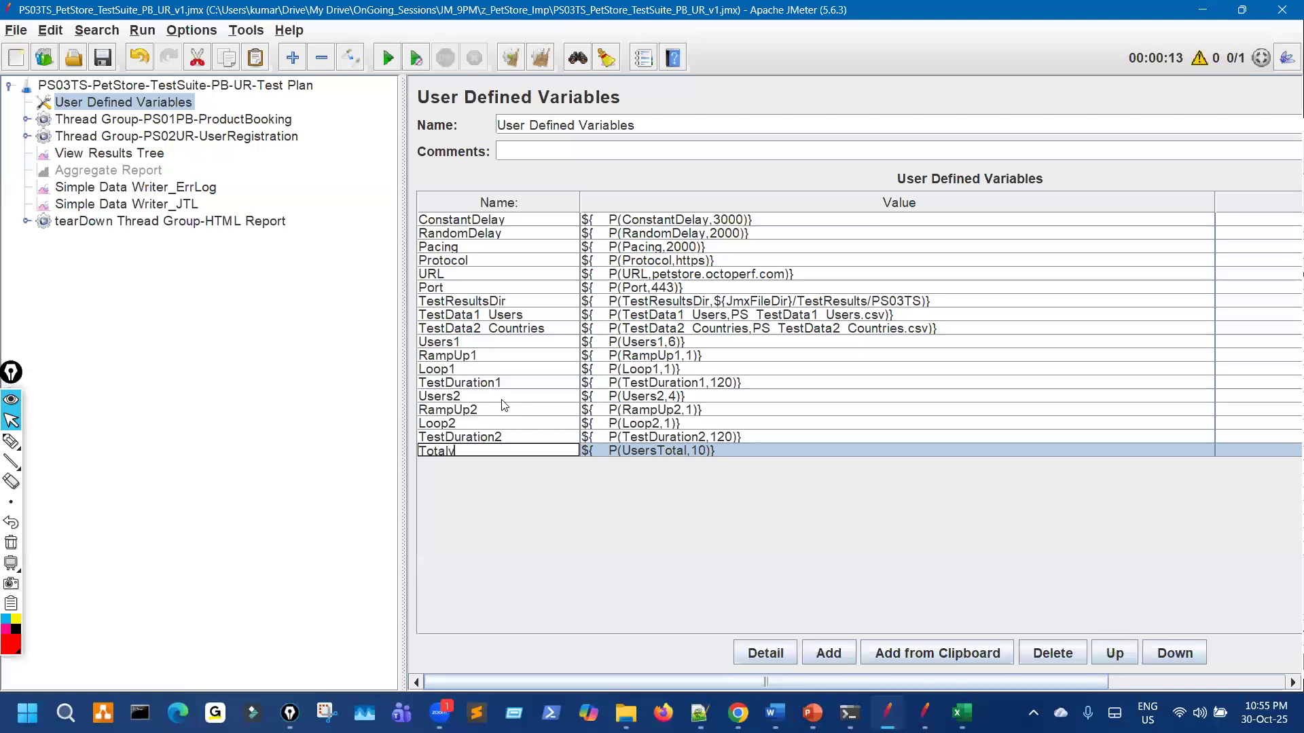
{"action": "type", "text": "Users"}
{"action": "double_click", "coordinate": [463, 449]}
{"action": "key", "text": "ctrl+c"}
{"action": "double_click", "coordinate": [653, 450]}
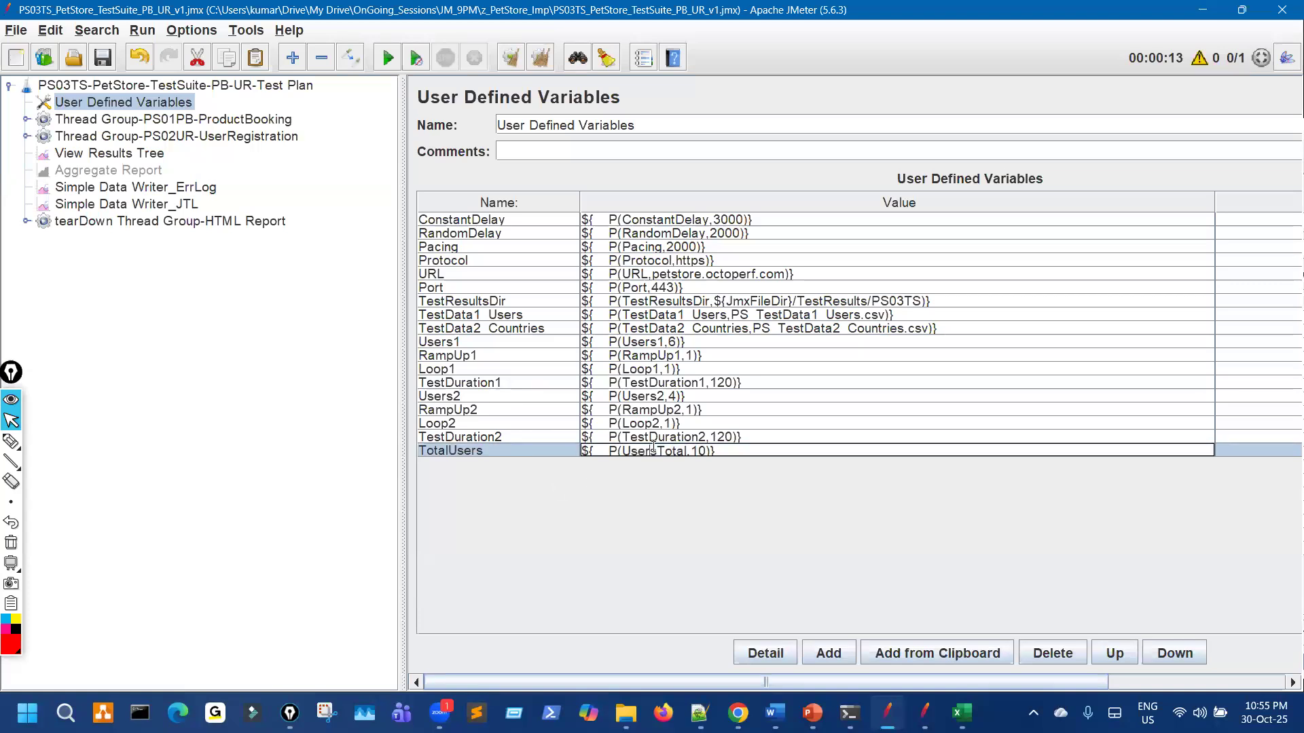
{"action": "double_click", "coordinate": [654, 450]}
{"action": "key", "text": "ctrl+v"}
Step: Replace UsersTotal with TotalUsers in the error-log and JTL data writer filenames
{"action": "left_click", "coordinate": [190, 186]}
{"action": "left_click", "coordinate": [708, 197]}
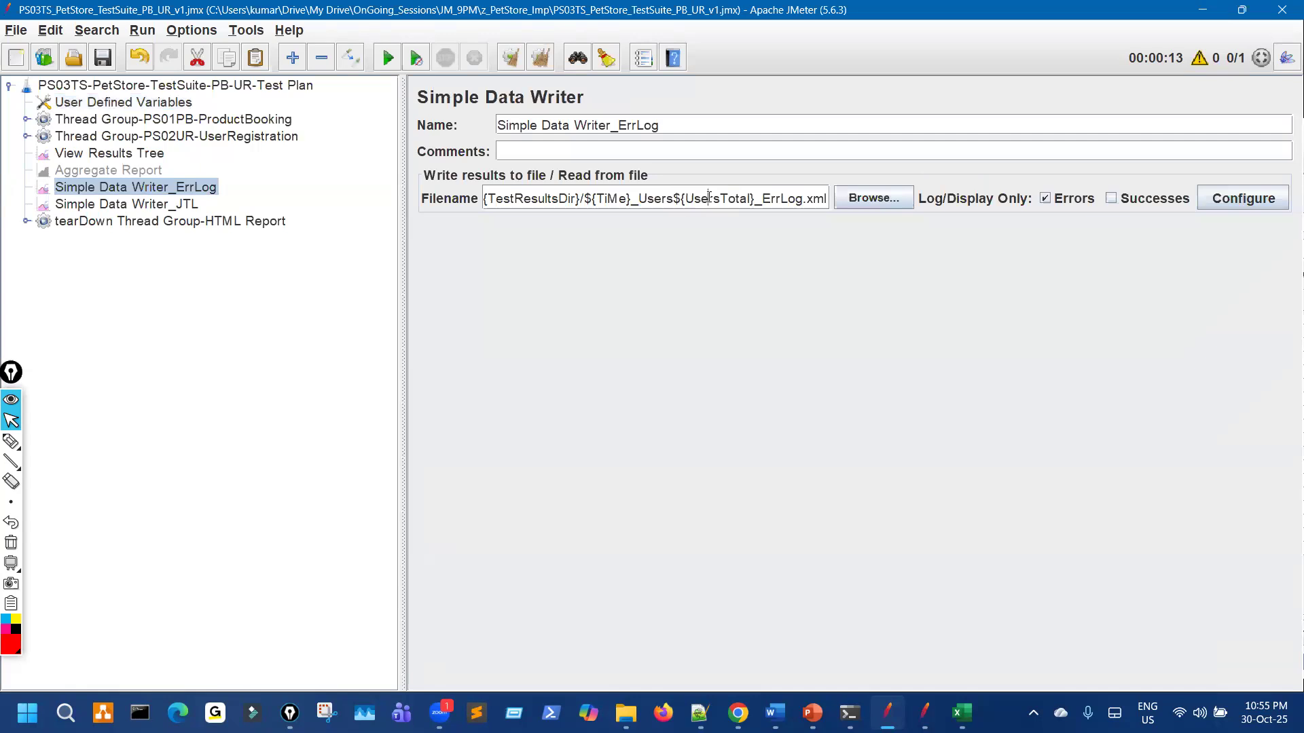
{"action": "double_click", "coordinate": [708, 198]}
{"action": "key", "text": "ctrl+v"}
{"action": "left_click", "coordinate": [192, 205]}
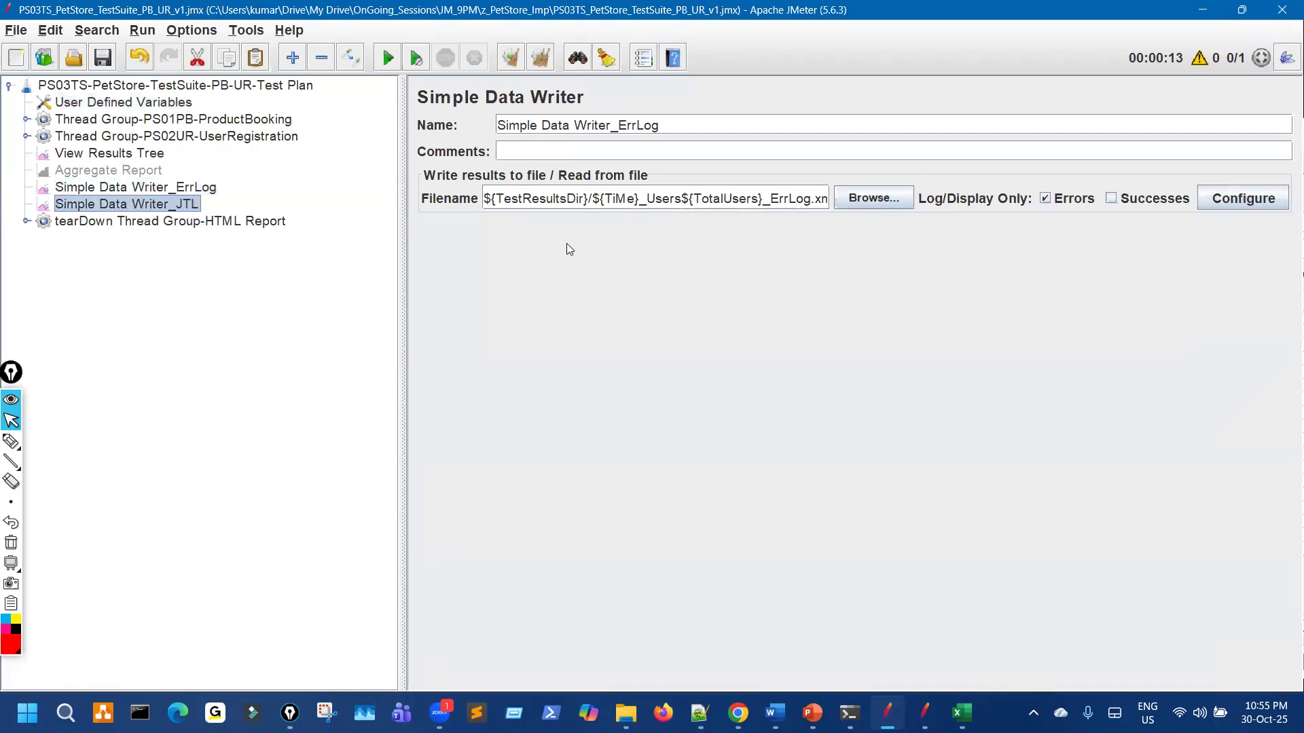
{"action": "double_click", "coordinate": [718, 200]}
{"action": "key", "text": "ctrl+v"}
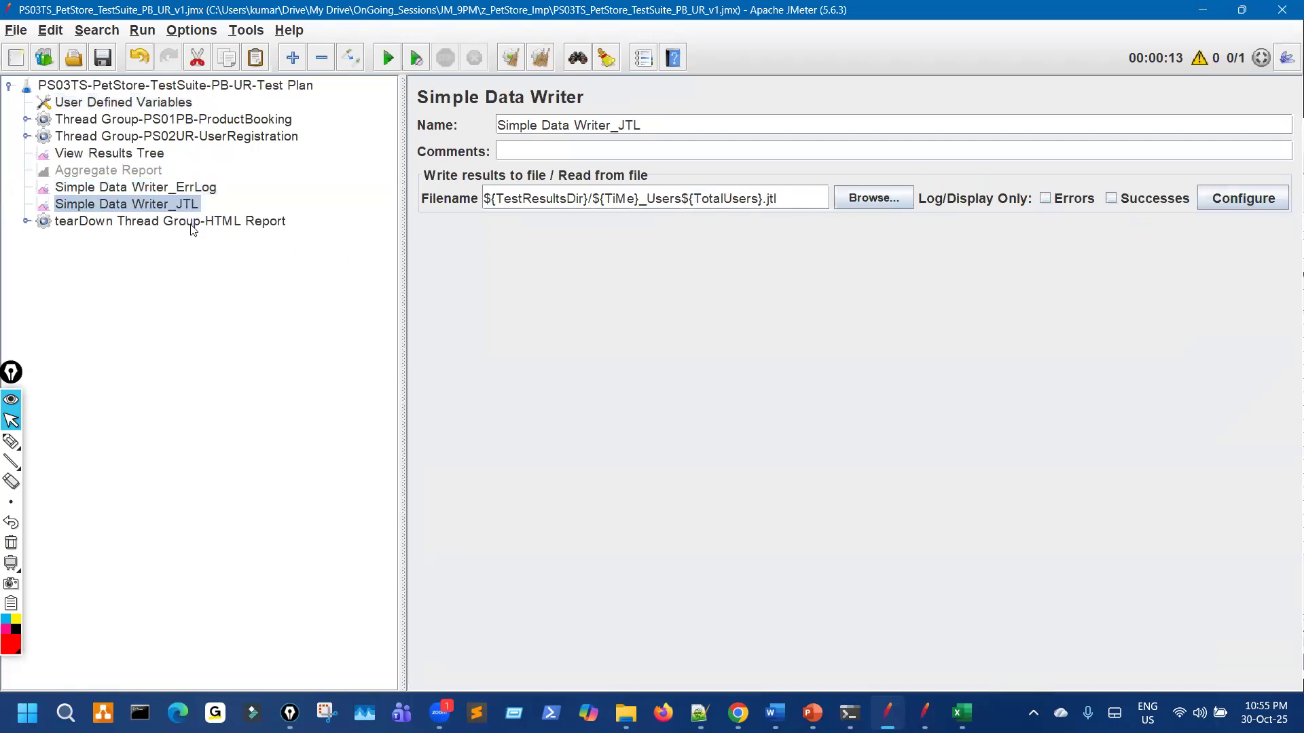
Step: Replace the four UsersTotal references in the tearDown JSR223 Sampler script with TotalUsers
{"action": "left_click", "coordinate": [95, 222]}
{"action": "key", "text": "Right"}
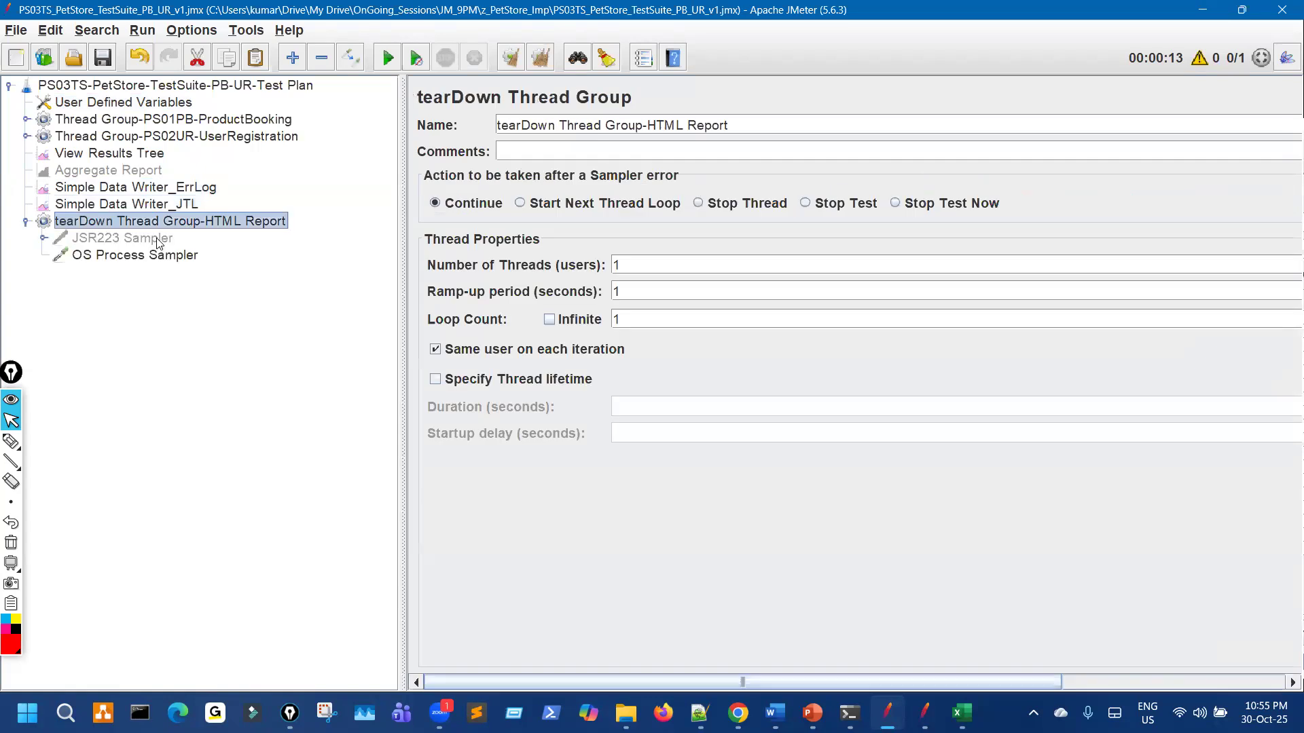
{"action": "left_click", "coordinate": [162, 241]}
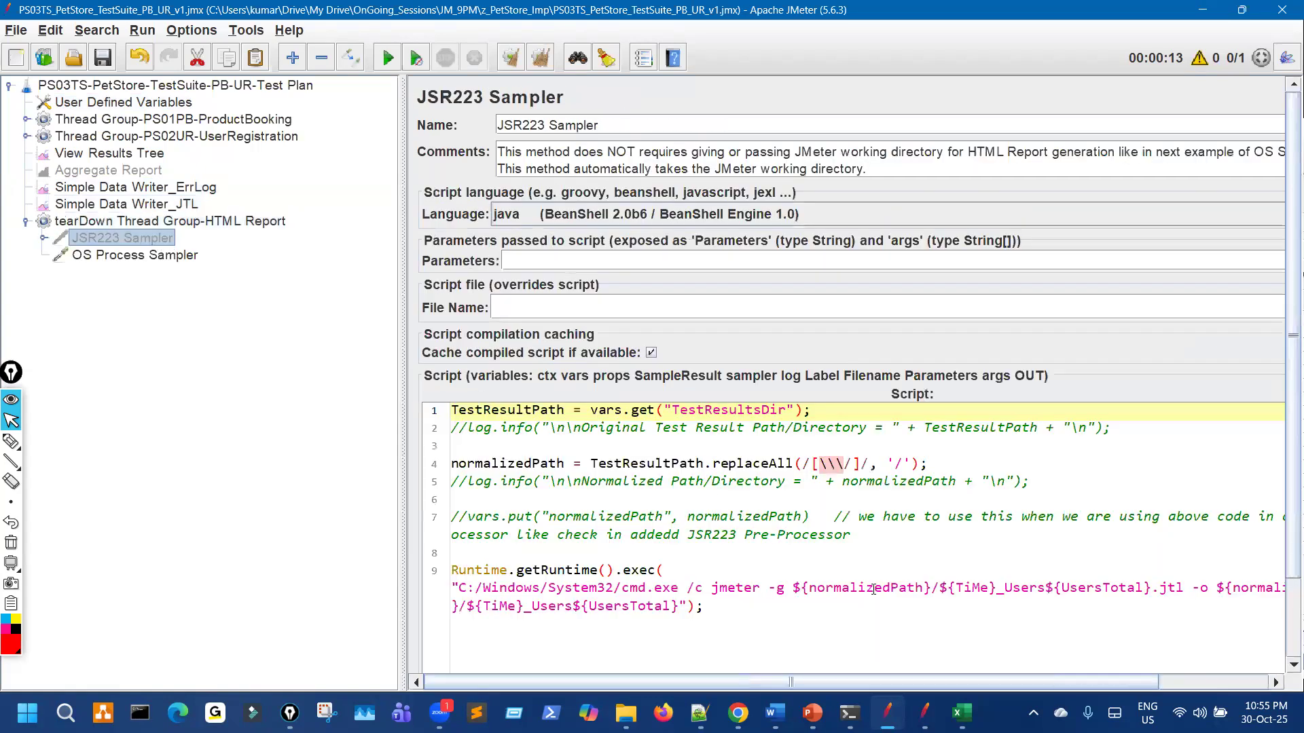
{"action": "double_click", "coordinate": [1099, 587]}
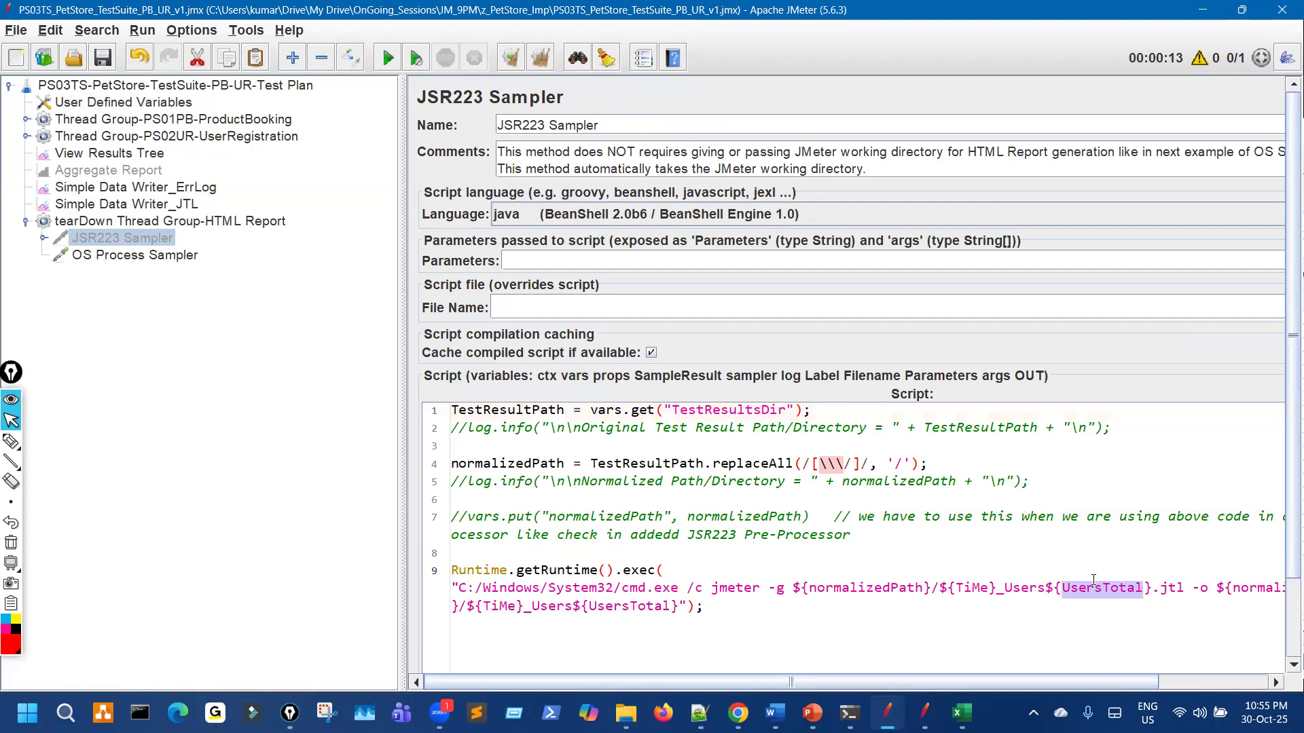
{"action": "key", "text": "ctrl+v"}
{"action": "double_click", "coordinate": [617, 604]}
{"action": "key", "text": "ctrl+v"}
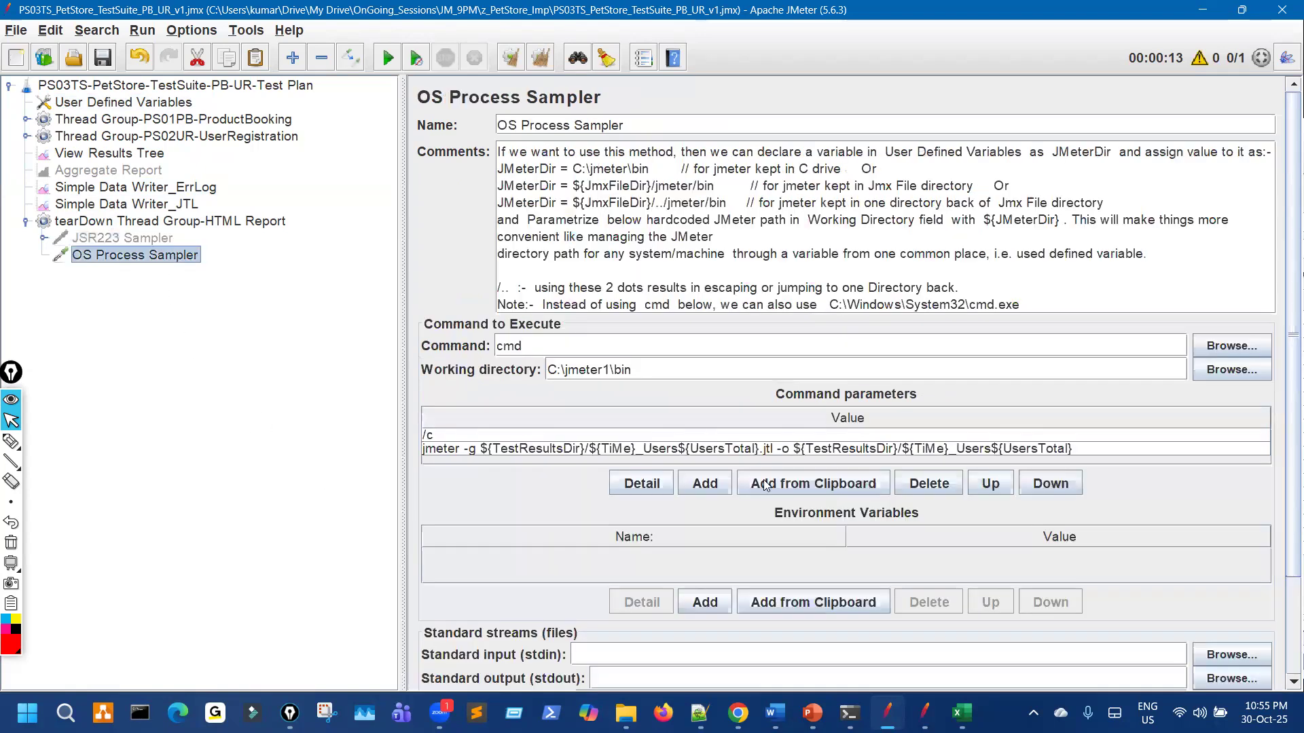
{"action": "double_click", "coordinate": [718, 448]}
{"action": "key", "text": "ctrl+v"}
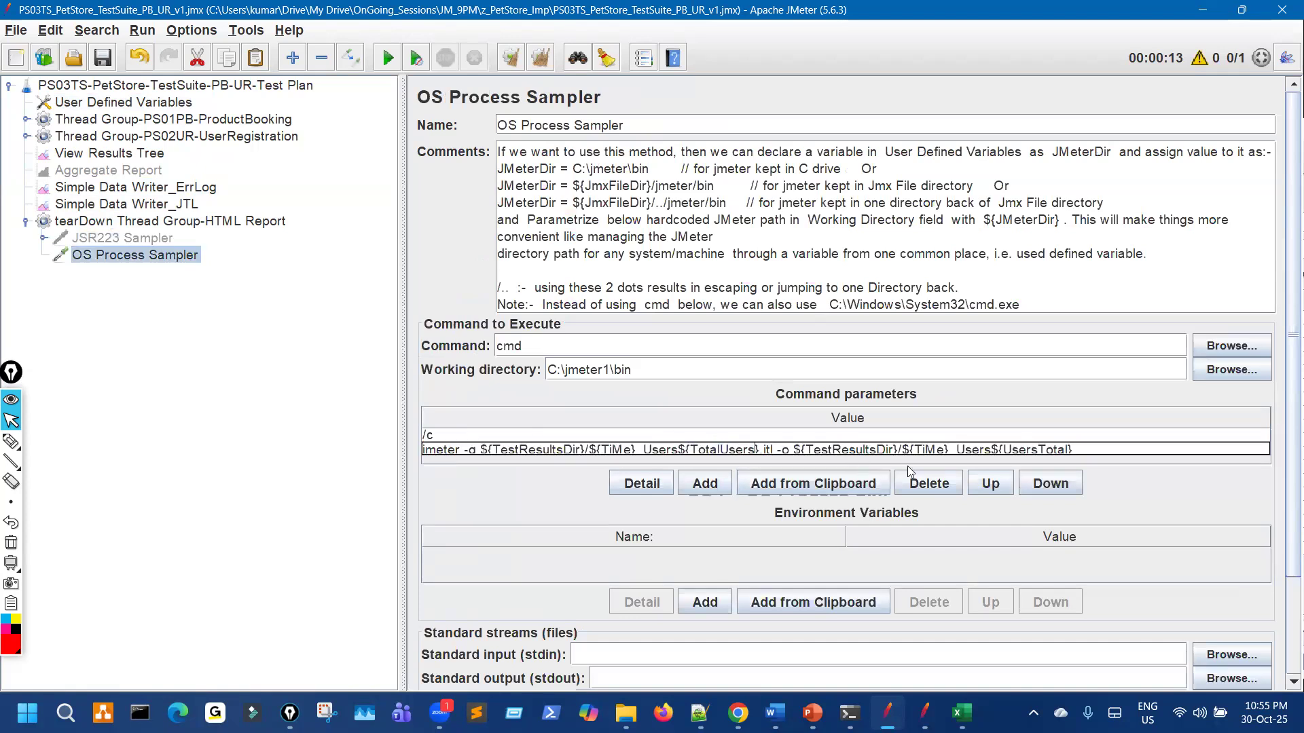
{"action": "double_click", "coordinate": [1030, 448]}
{"action": "key", "text": "ctrl+v"}
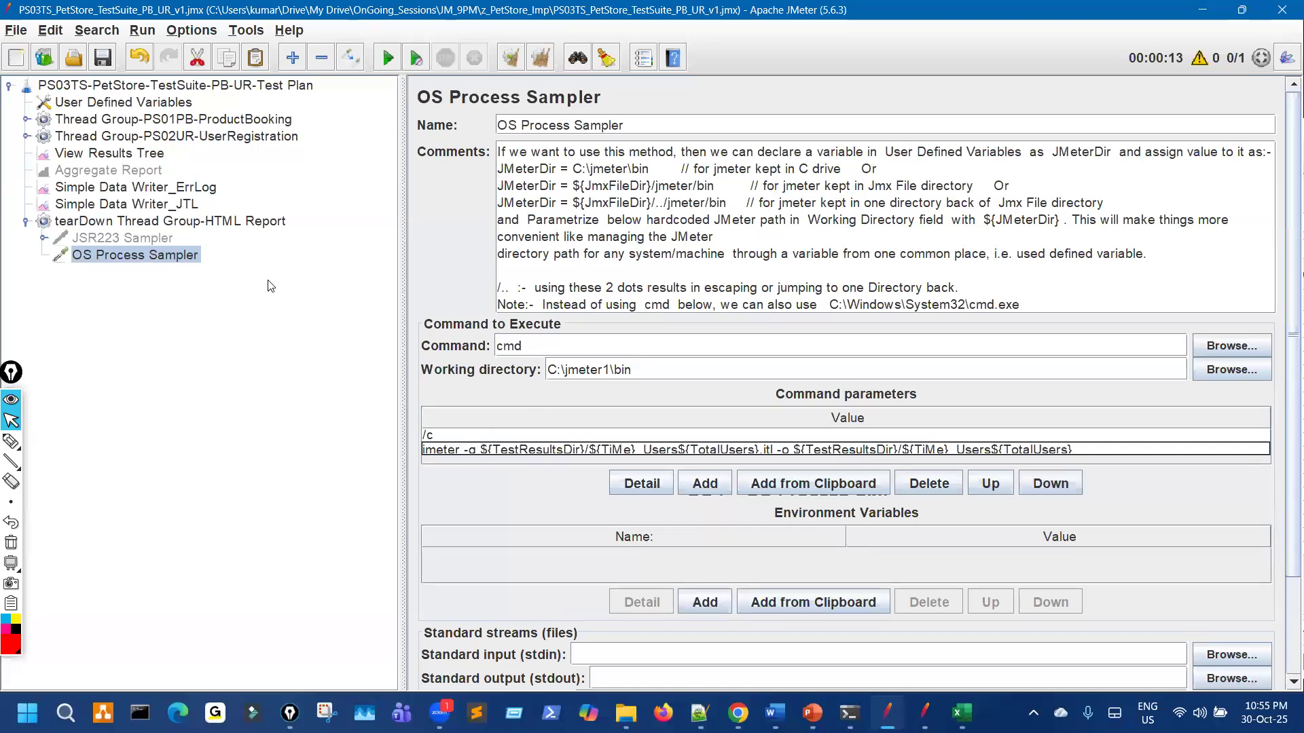
Step: Set the JSR223 Sampler's script language to groovy
{"action": "left_click", "coordinate": [171, 240]}
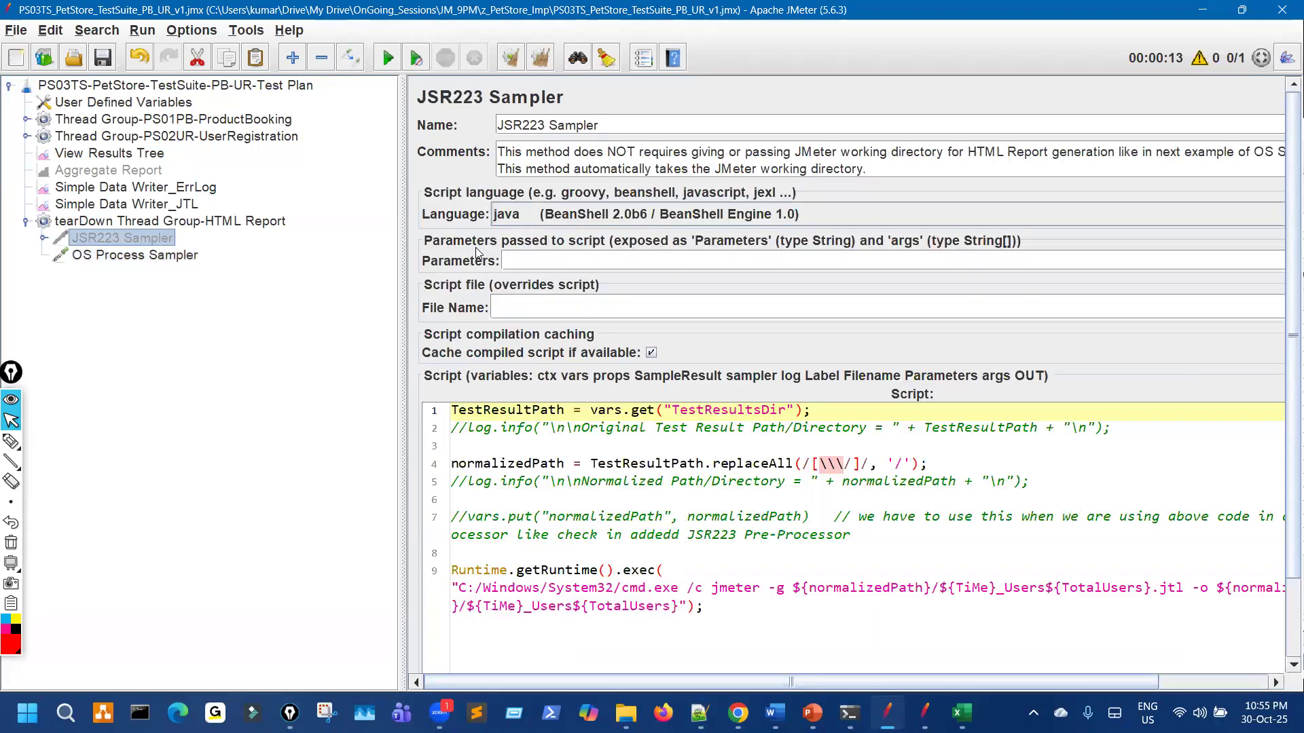
{"action": "left_click", "coordinate": [563, 216]}
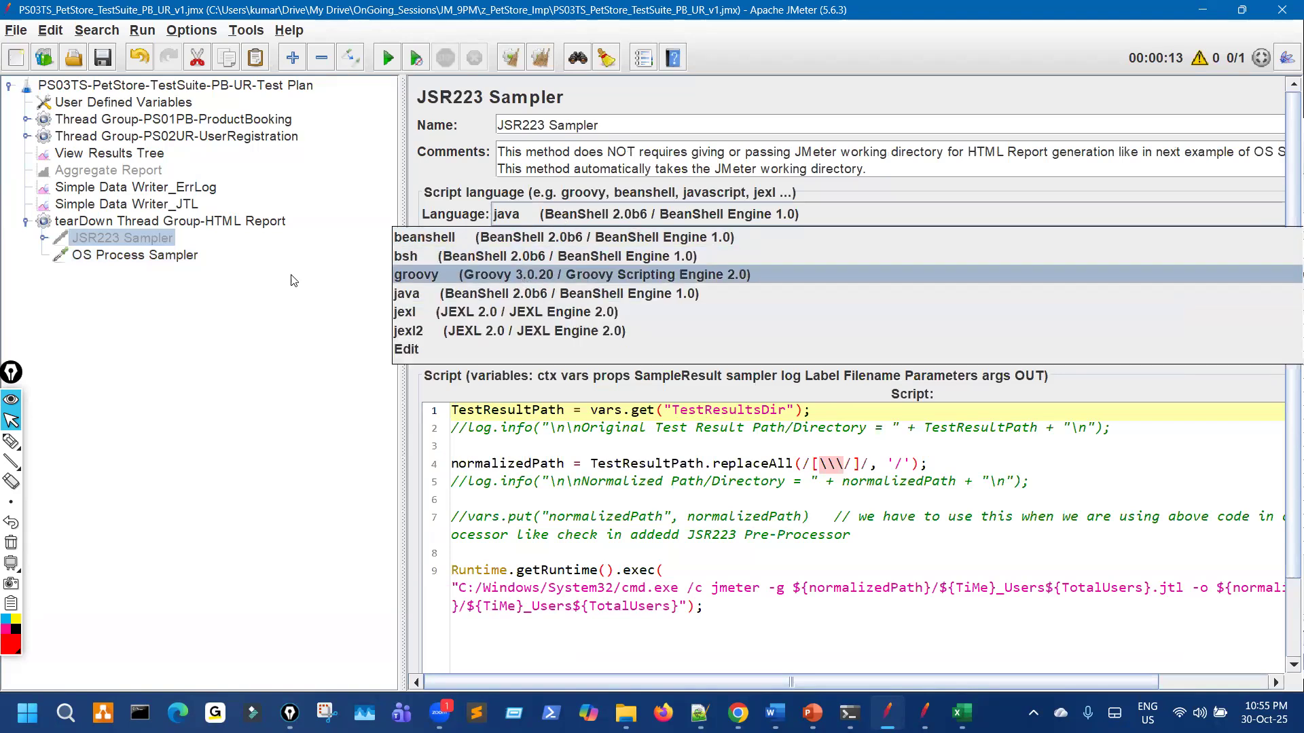
{"action": "key", "text": "Return"}
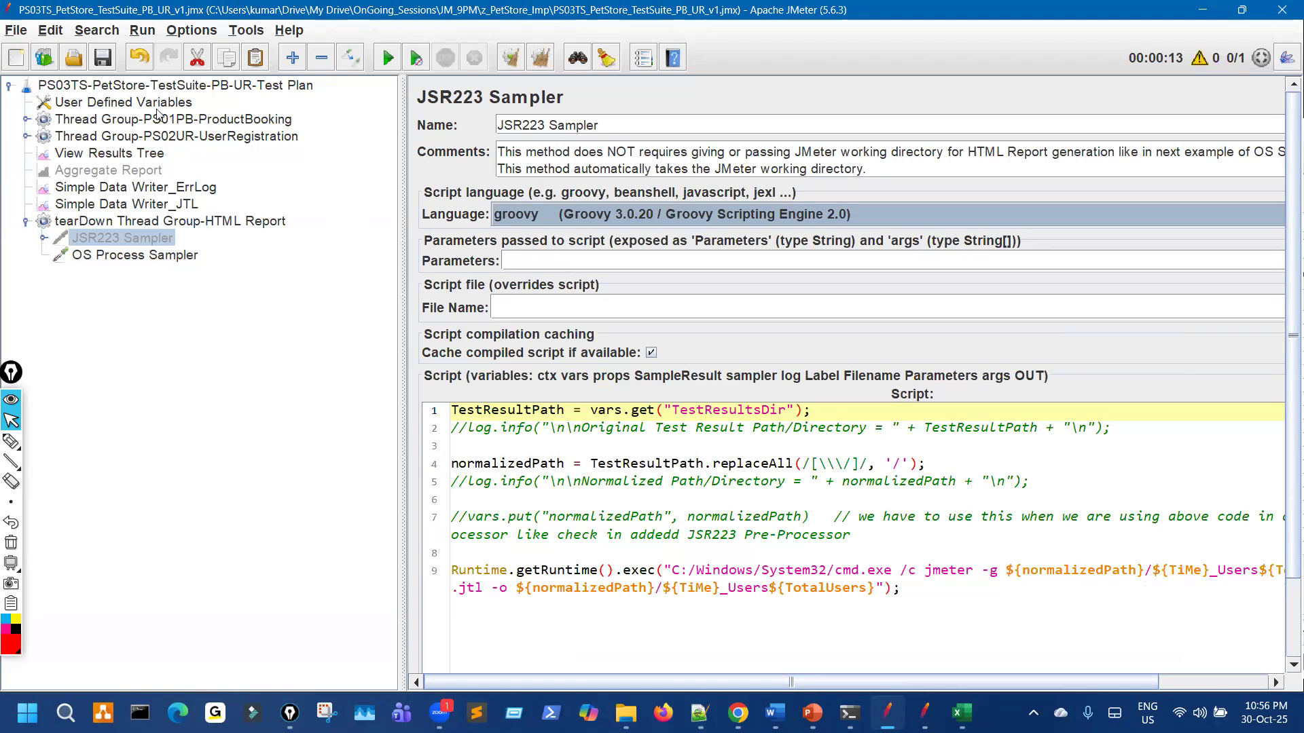
Step: Recheck the TotalUsers variable and writer filenames, then replace the suite with an empty Test Plan
{"action": "left_click", "coordinate": [157, 107]}
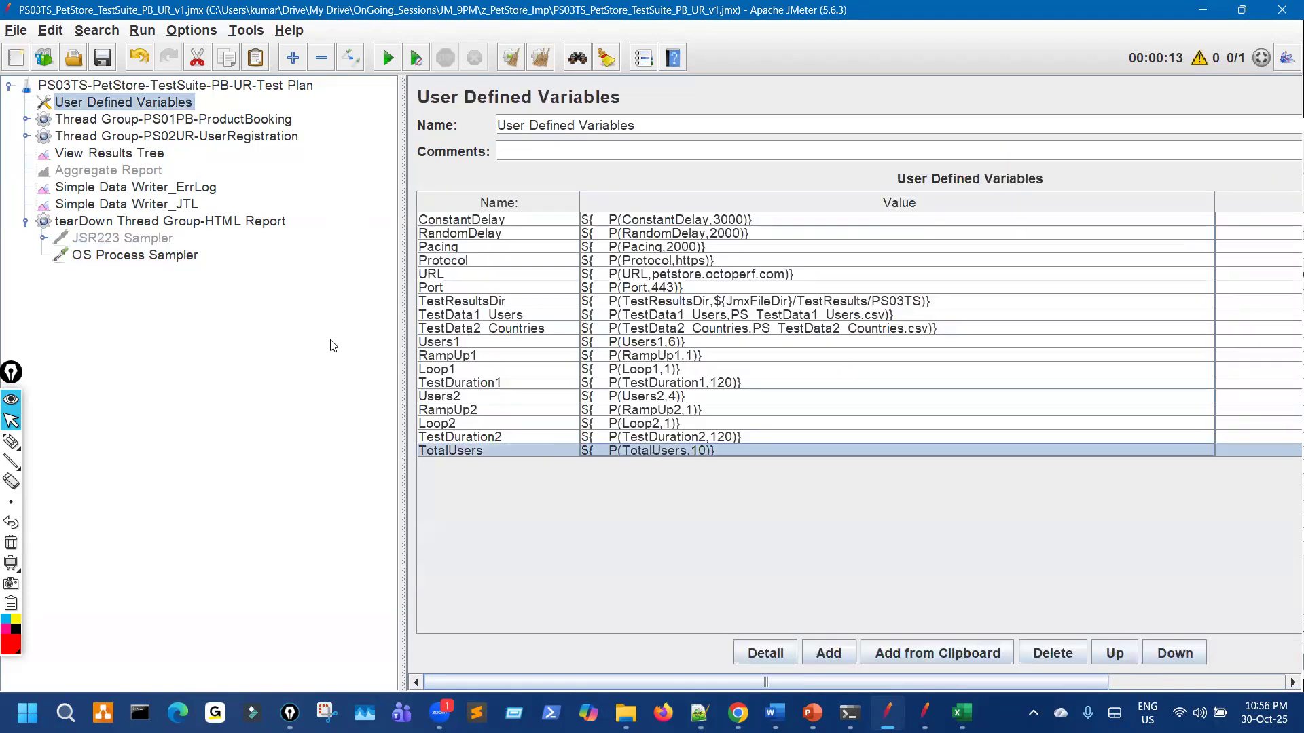
{"action": "left_click", "coordinate": [178, 191]}
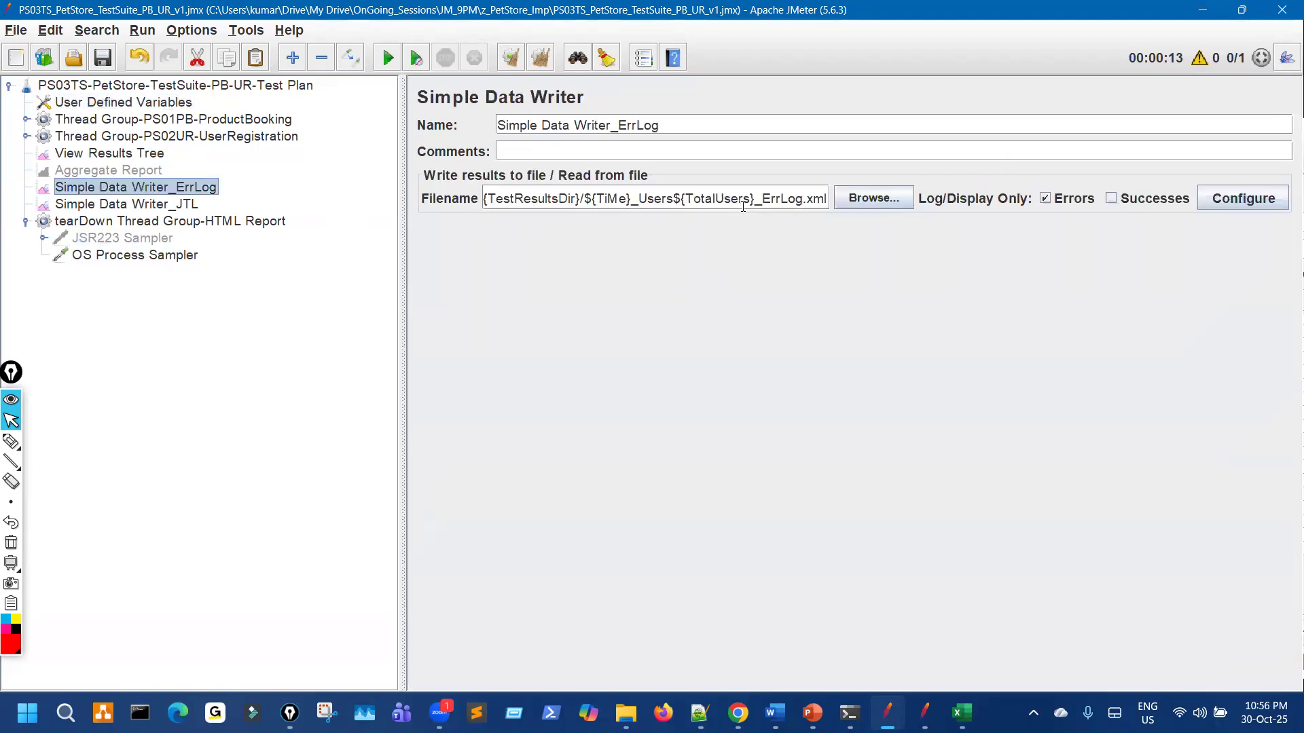
{"action": "left_click_drag", "start_coordinate": [828, 202], "coordinate": [685, 203]}
{"action": "left_click", "coordinate": [190, 206]}
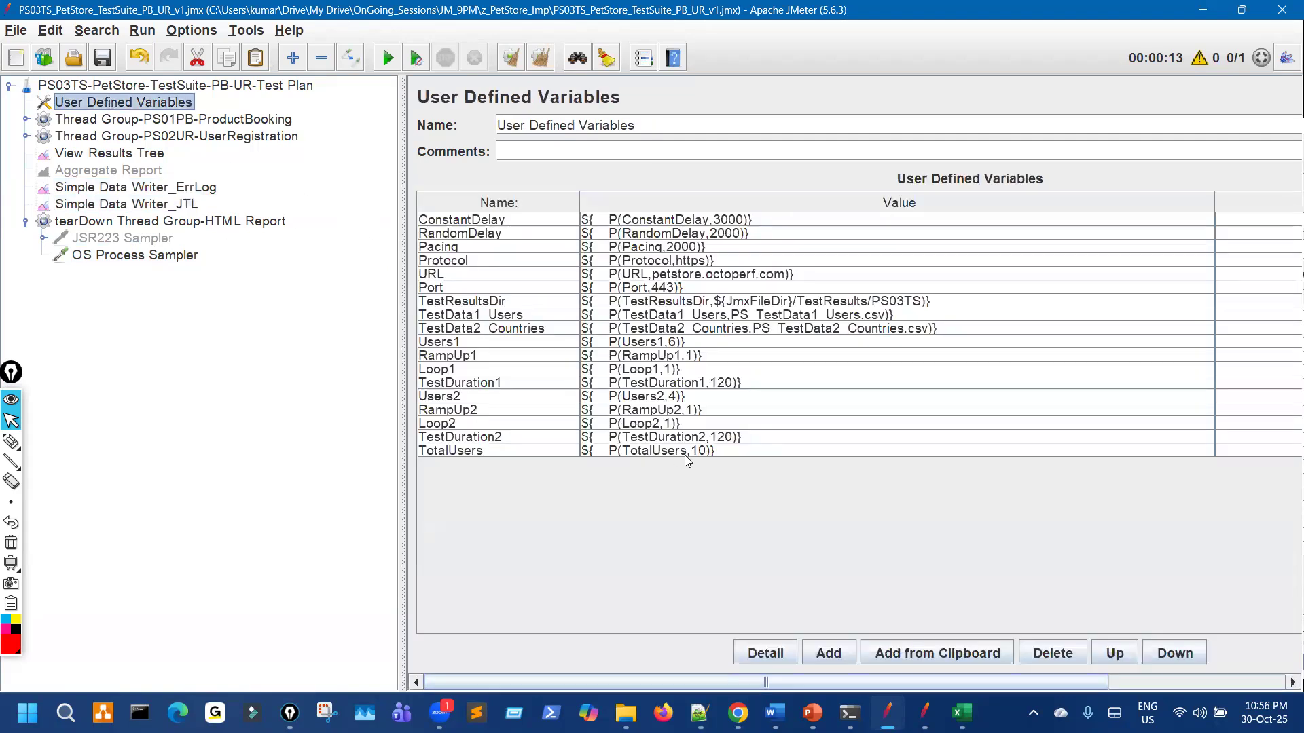
{"action": "left_click", "coordinate": [684, 453]}
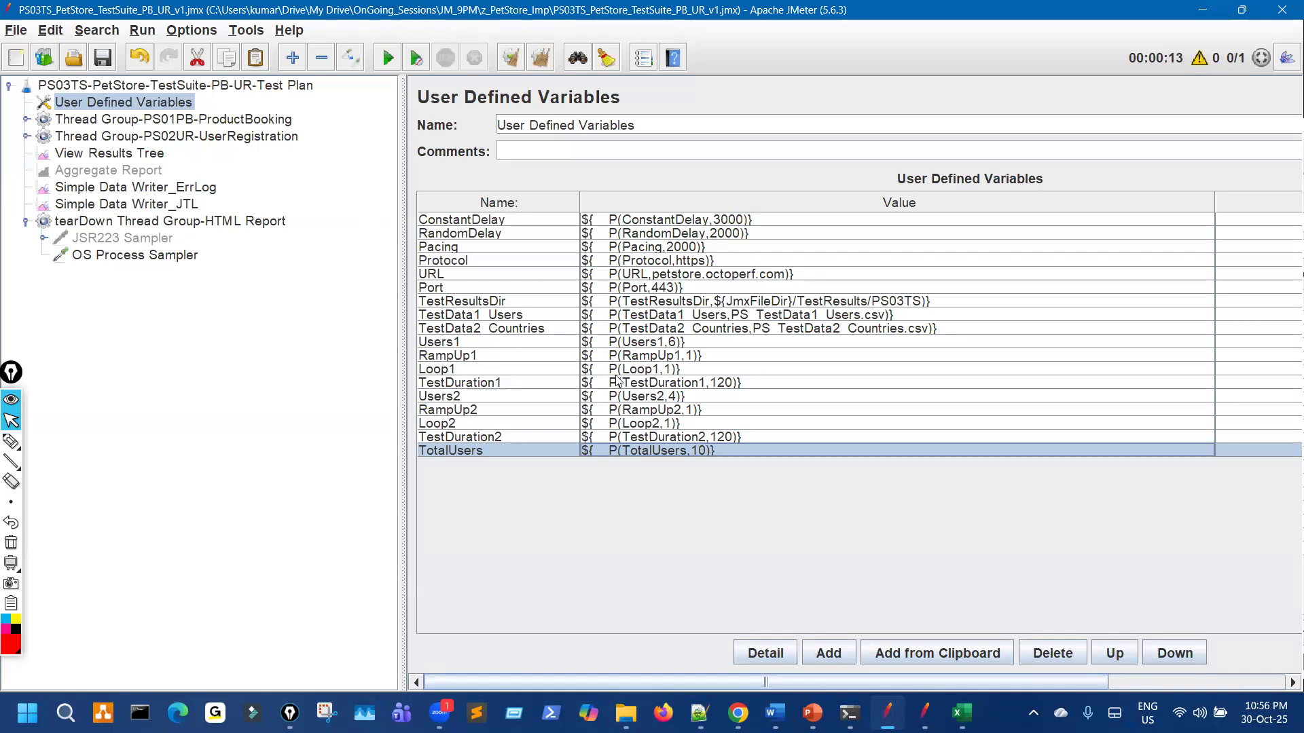
{"action": "left_click", "coordinate": [16, 59]}
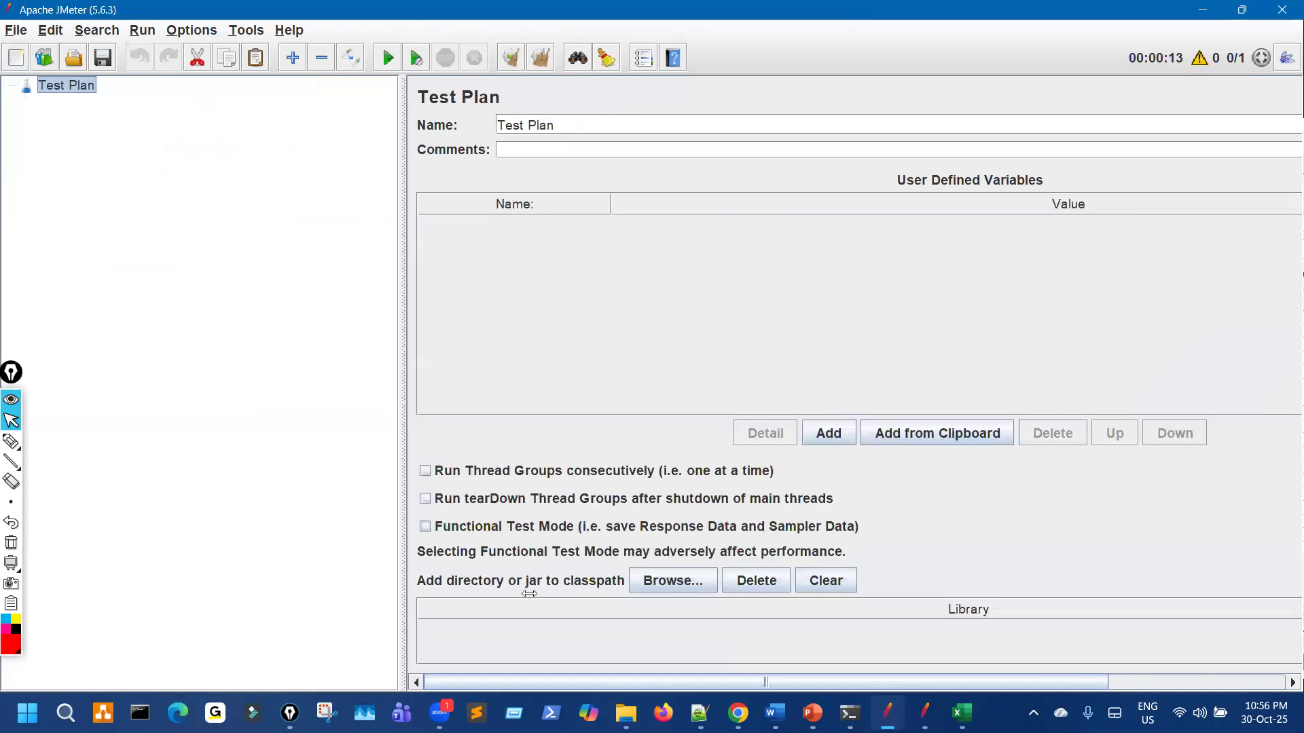
Step: Copy PS03TS_PetStore_TestSuite_PB_UR_v1.jmx from the JM_9PM z_PetStore_Imp folder
{"action": "left_click", "coordinate": [626, 713]}
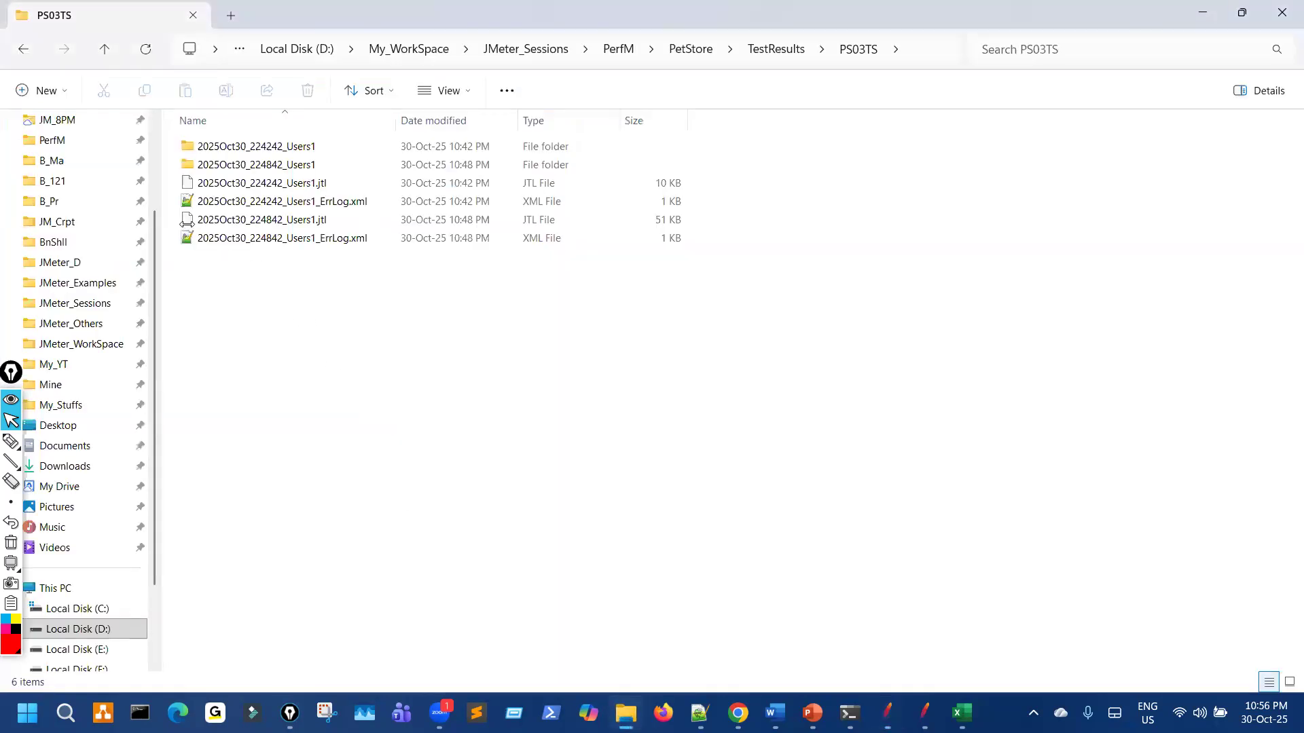
{"action": "scroll", "coordinate": [135, 268], "scroll_direction": "up", "scroll_amount": 3}
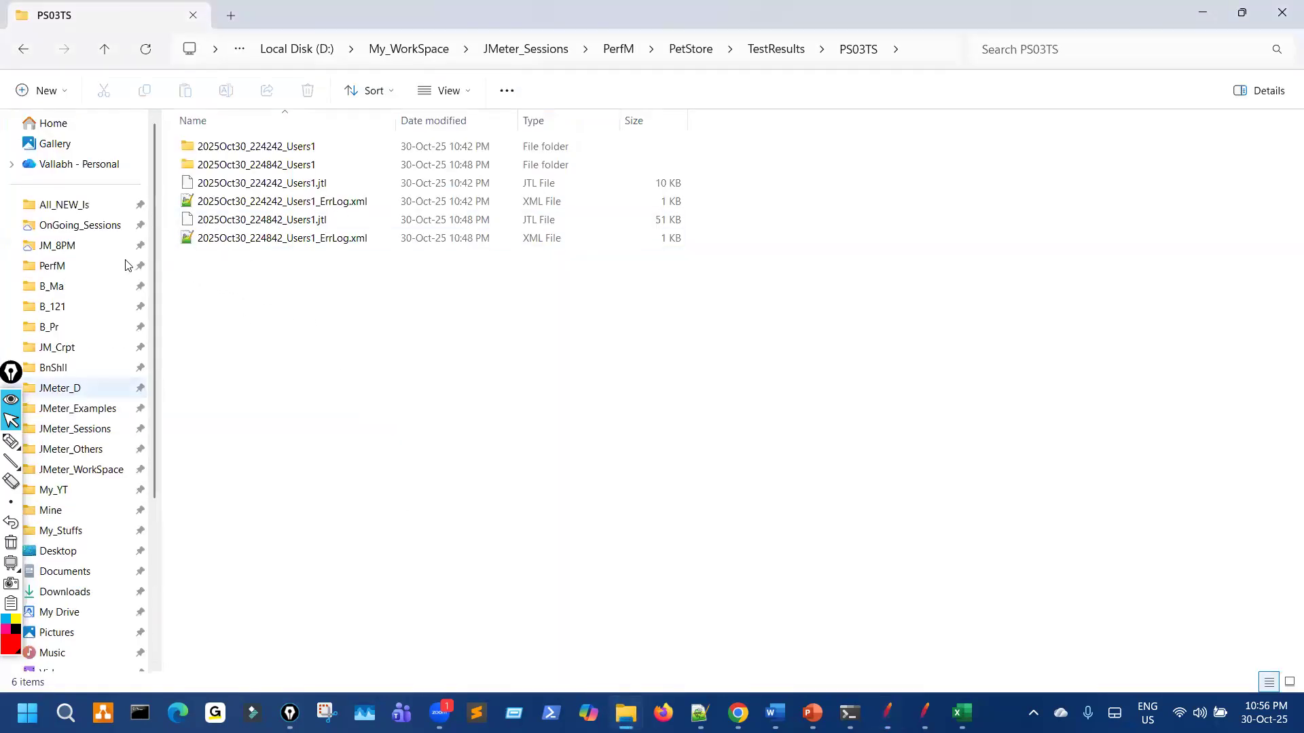
{"action": "left_click", "coordinate": [107, 227]}
{"action": "left_click", "coordinate": [256, 168]}
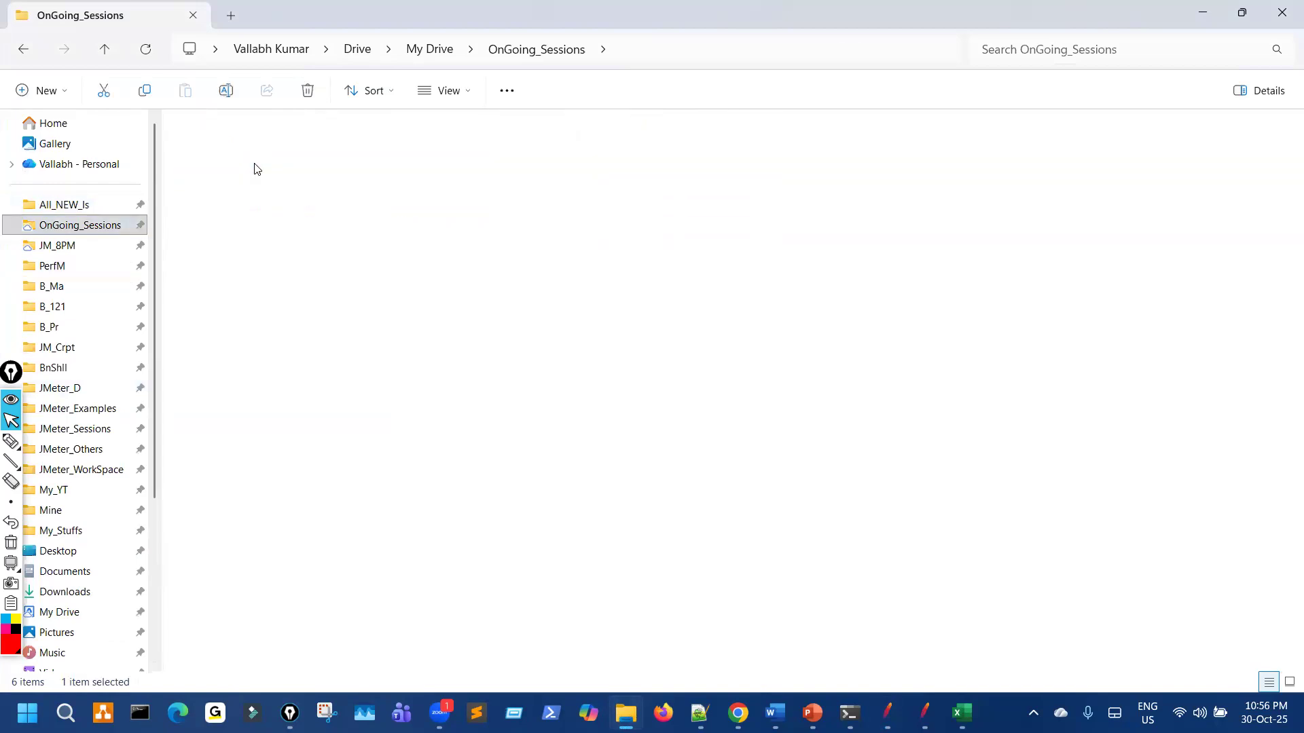
{"action": "double_click", "coordinate": [256, 169]}
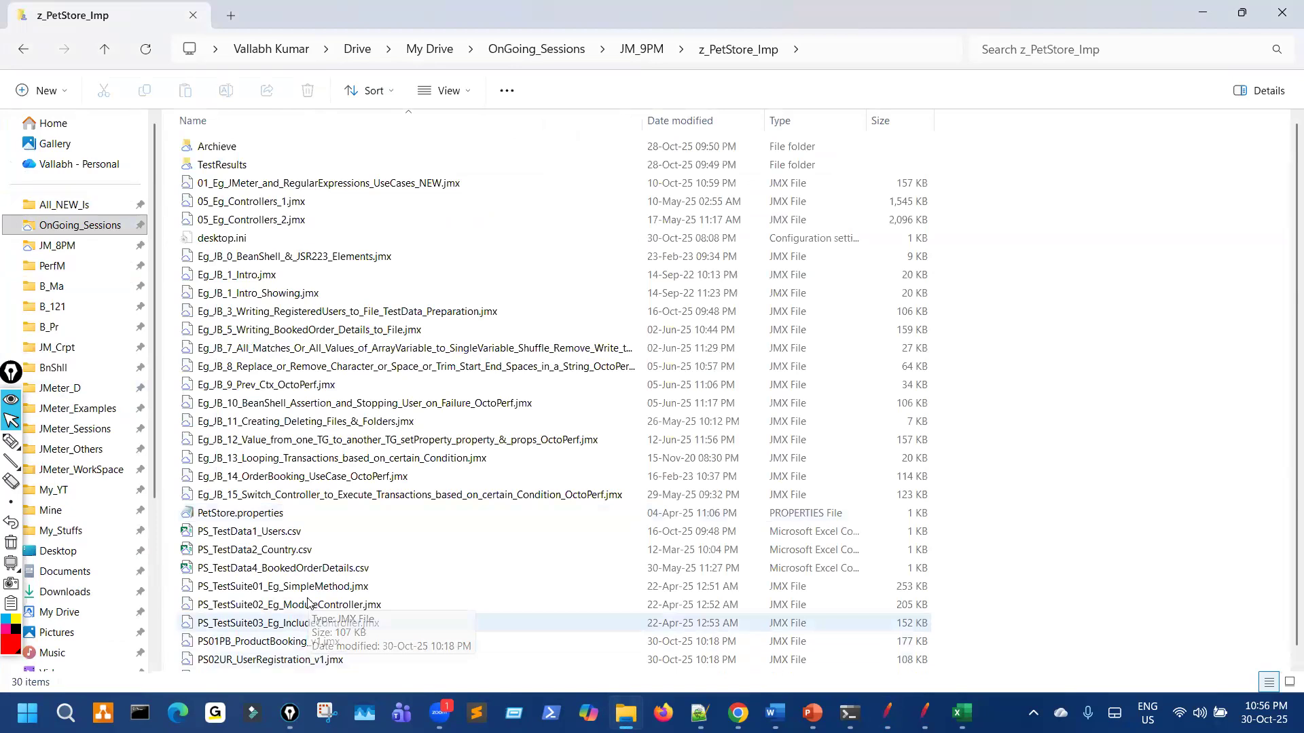
{"action": "key", "text": "ctrl+c"}
Step: Paste the v1 suite into PerfM\PetStore and drag it onto JMeter to open it
{"action": "left_click", "coordinate": [86, 262]}
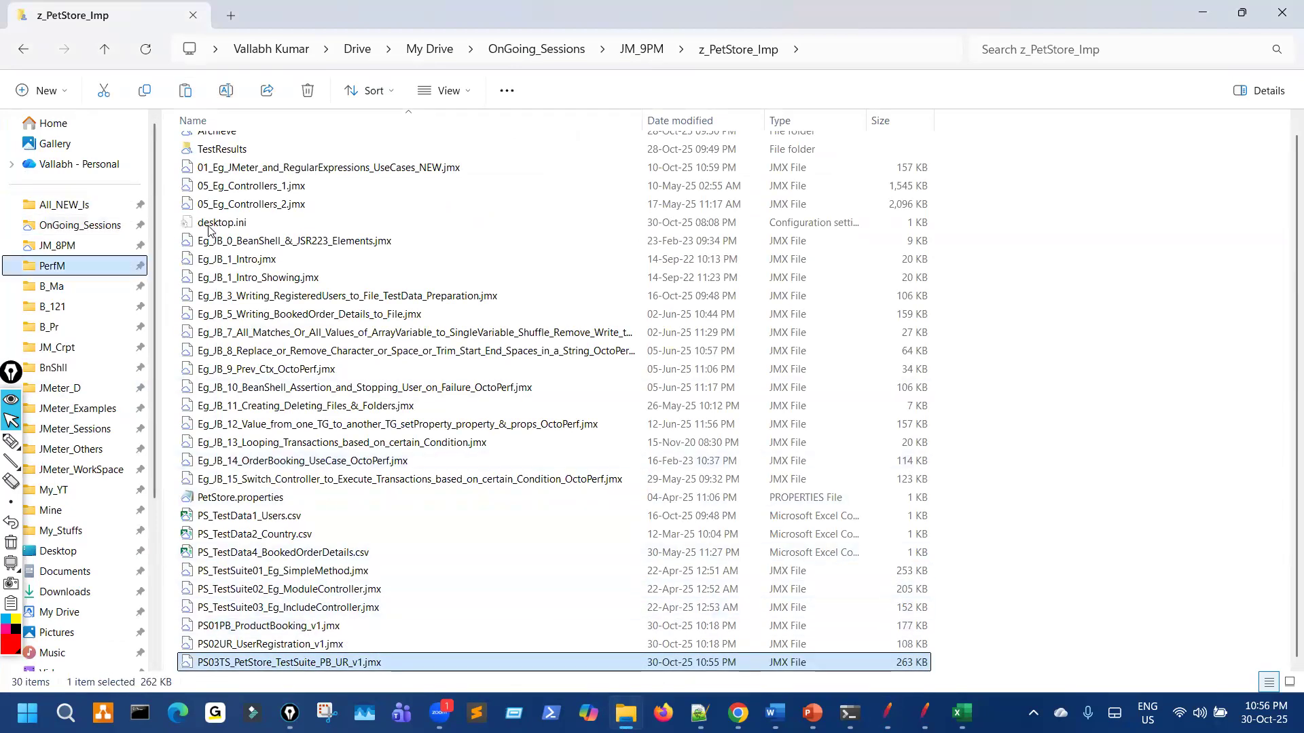
{"action": "double_click", "coordinate": [222, 164]}
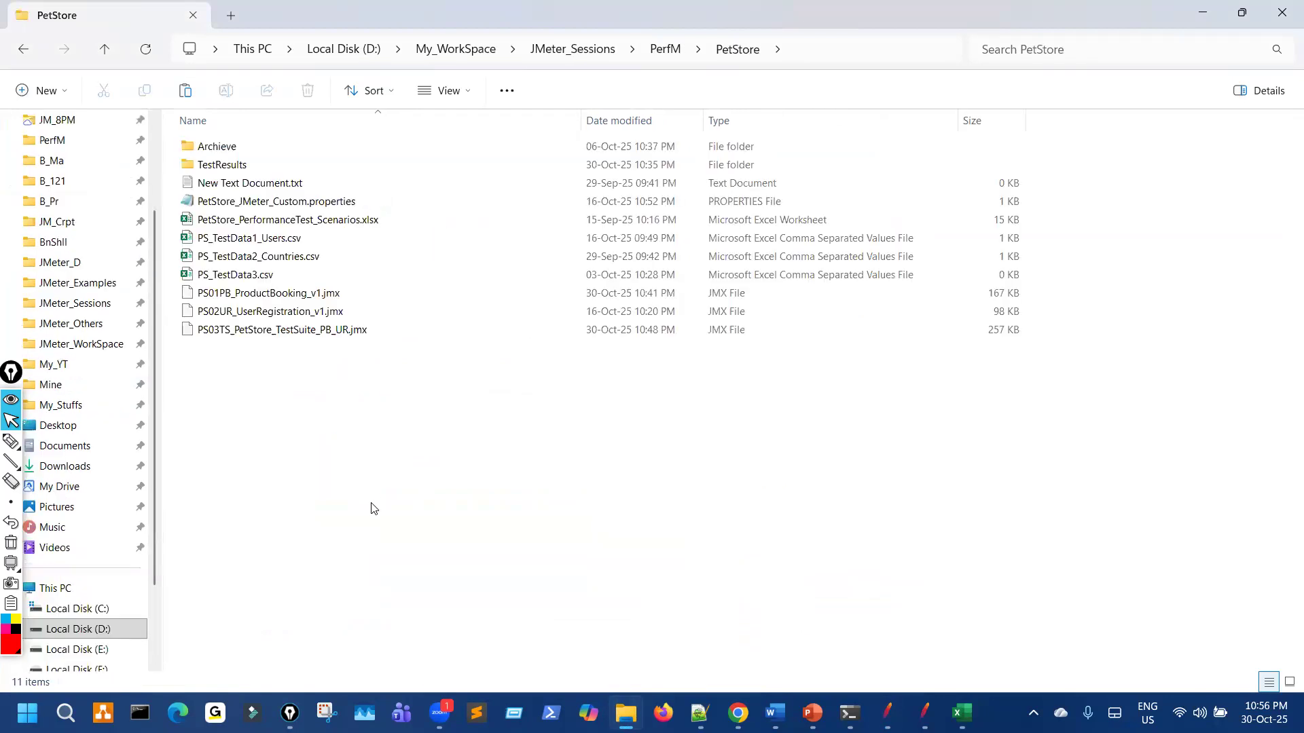
{"action": "key", "text": "ctrl+v"}
{"action": "key", "text": "alt+Tab"}
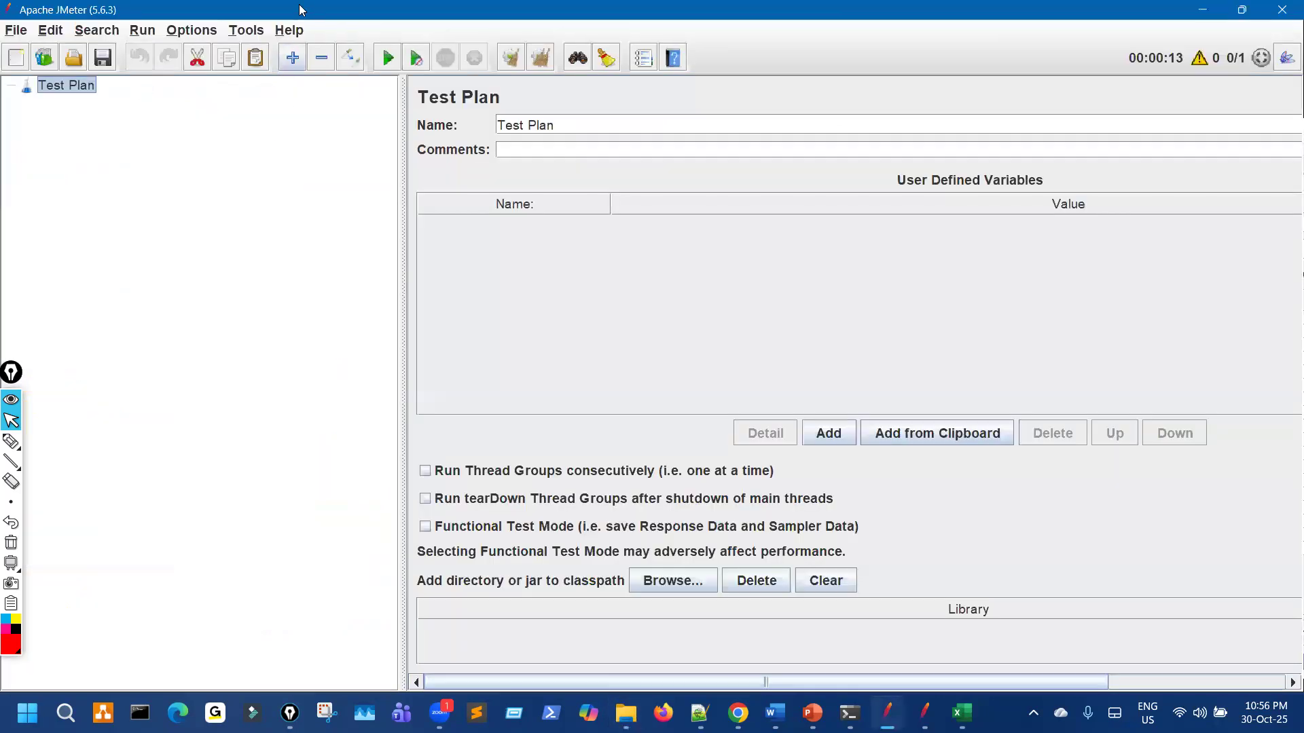
{"action": "key", "text": "super+Down"}
{"action": "left_click_drag", "start_coordinate": [372, 348], "coordinate": [533, 324]}
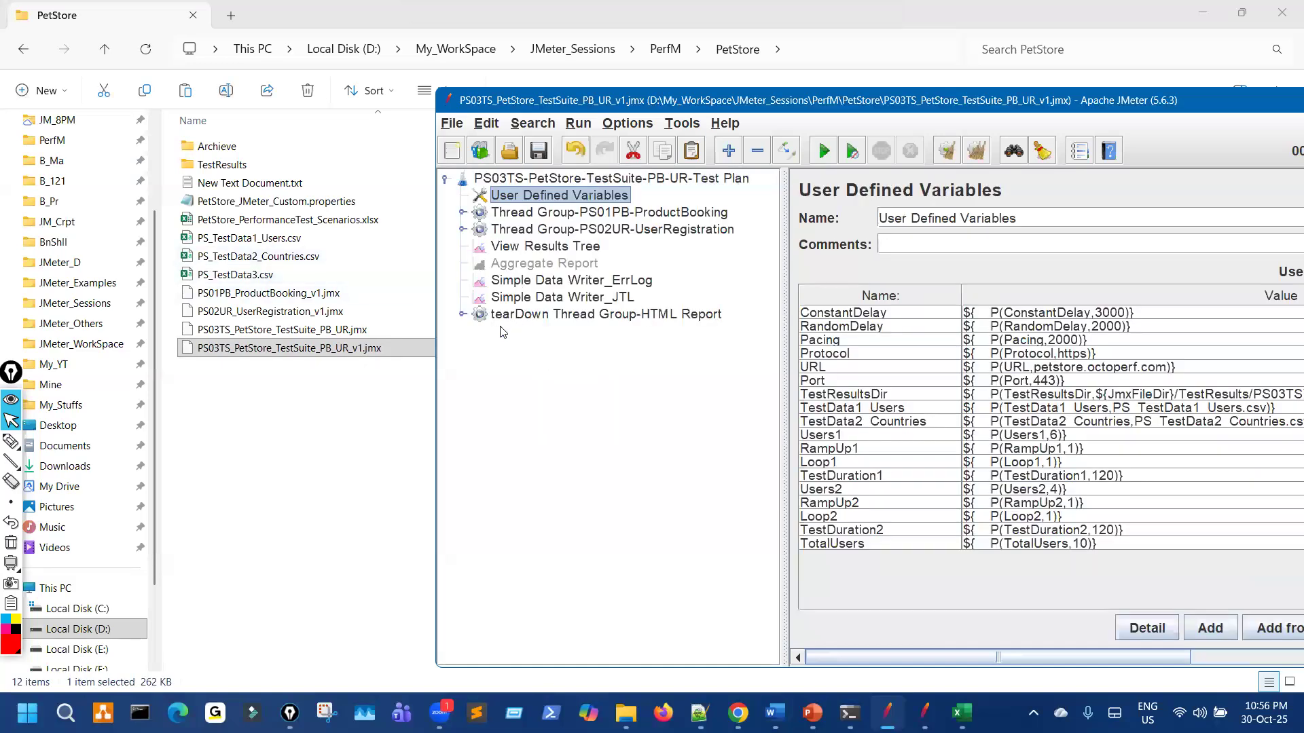
Step: Disable View Results Tree and check the Users10 result files in the PS03TS TestResults folder
{"action": "left_click", "coordinate": [574, 248]}
{"action": "key", "text": "ctrl+t"}
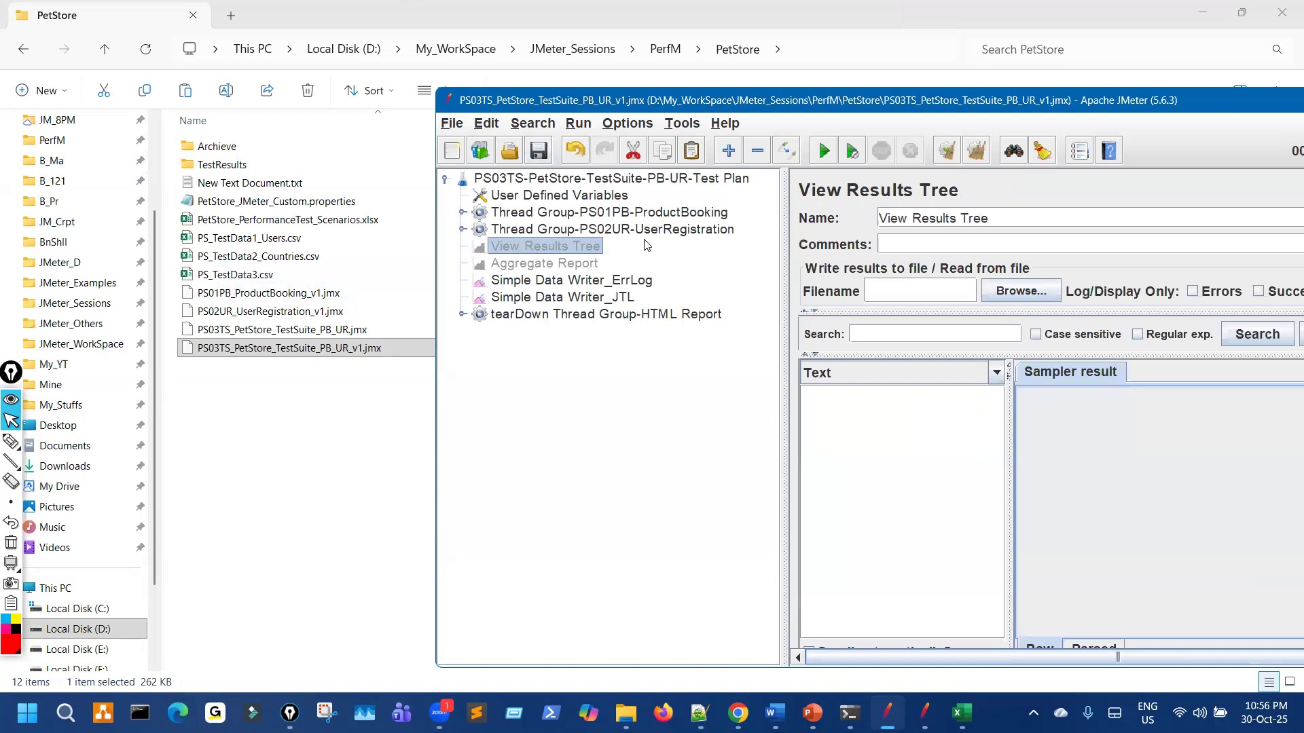
{"action": "left_click", "coordinate": [246, 165]}
{"action": "double_click", "coordinate": [246, 166]}
{"action": "double_click", "coordinate": [227, 164]}
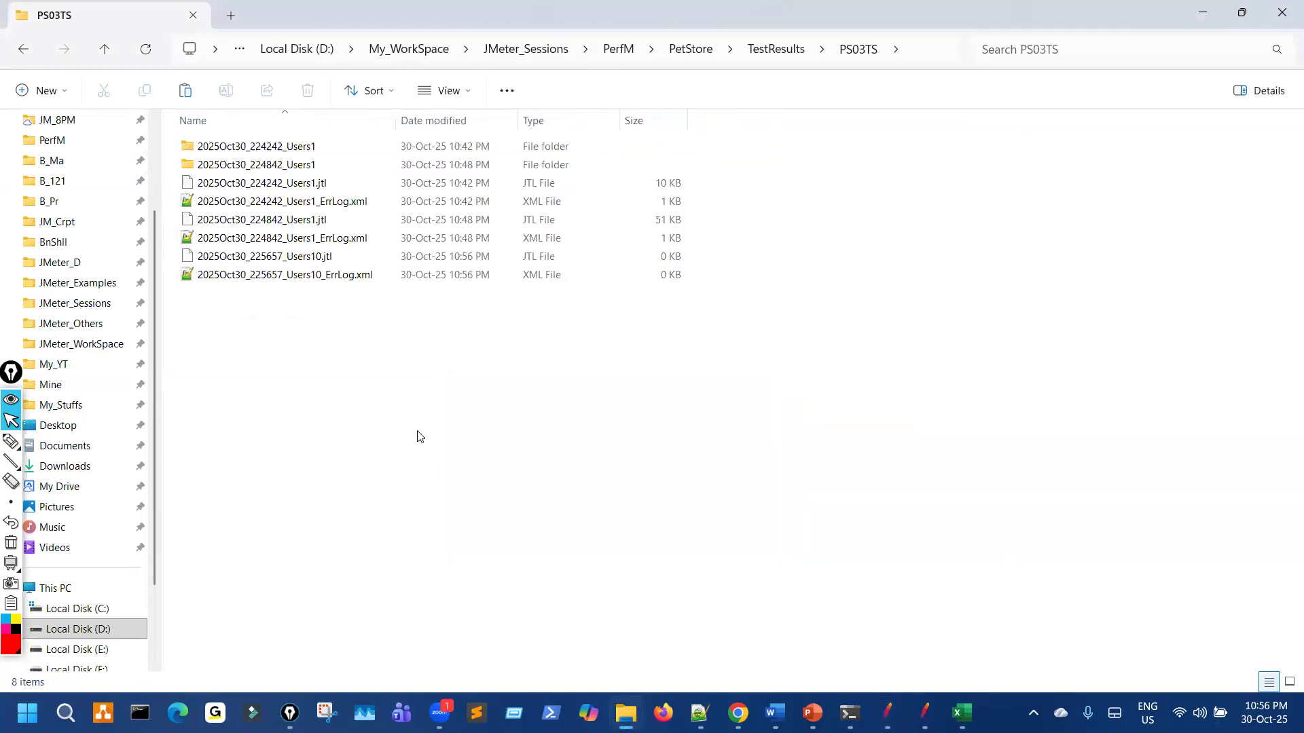
{"action": "mouse_move", "coordinate": [324, 267]}
{"action": "left_mouse_down"}
{"action": "mouse_move", "coordinate": [314, 276]}
{"action": "mouse_move", "coordinate": [326, 271]}
{"action": "left_mouse_up"}
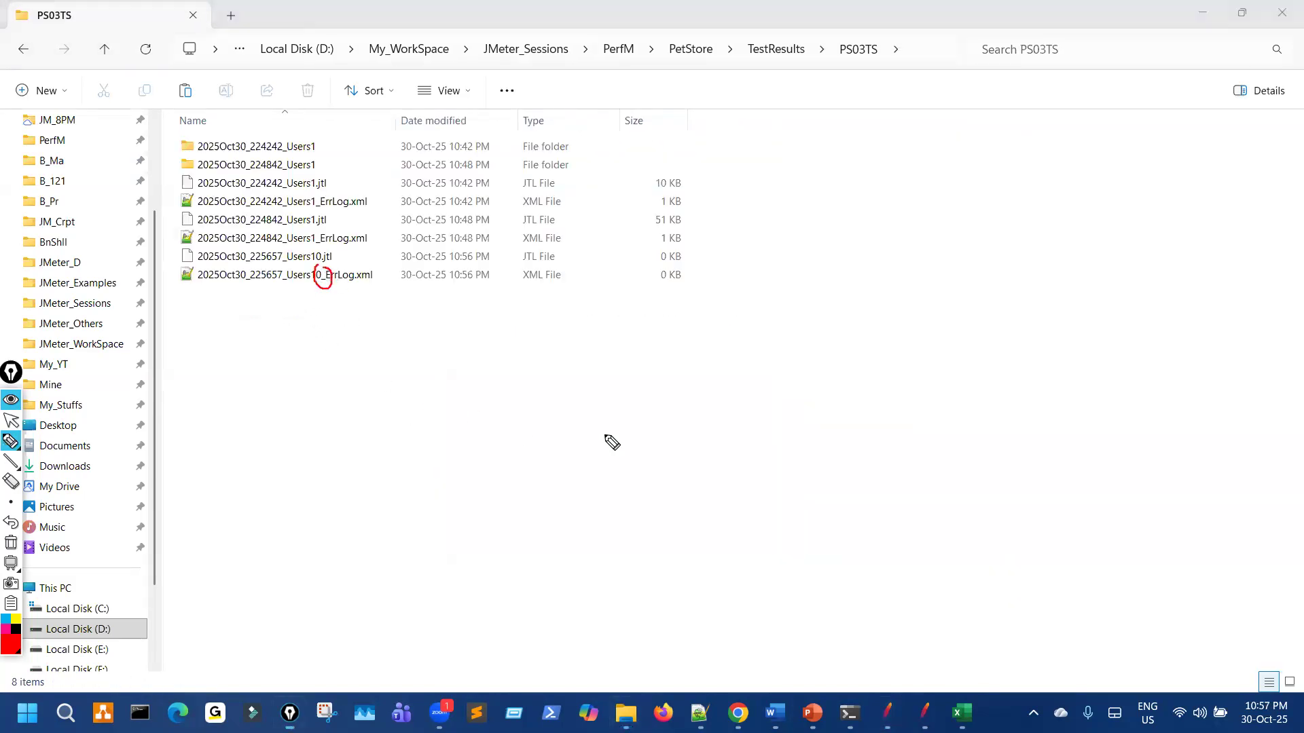
{"action": "key", "text": "ctrl+shift+7"}
{"action": "key", "text": "ctrl+shift+2"}
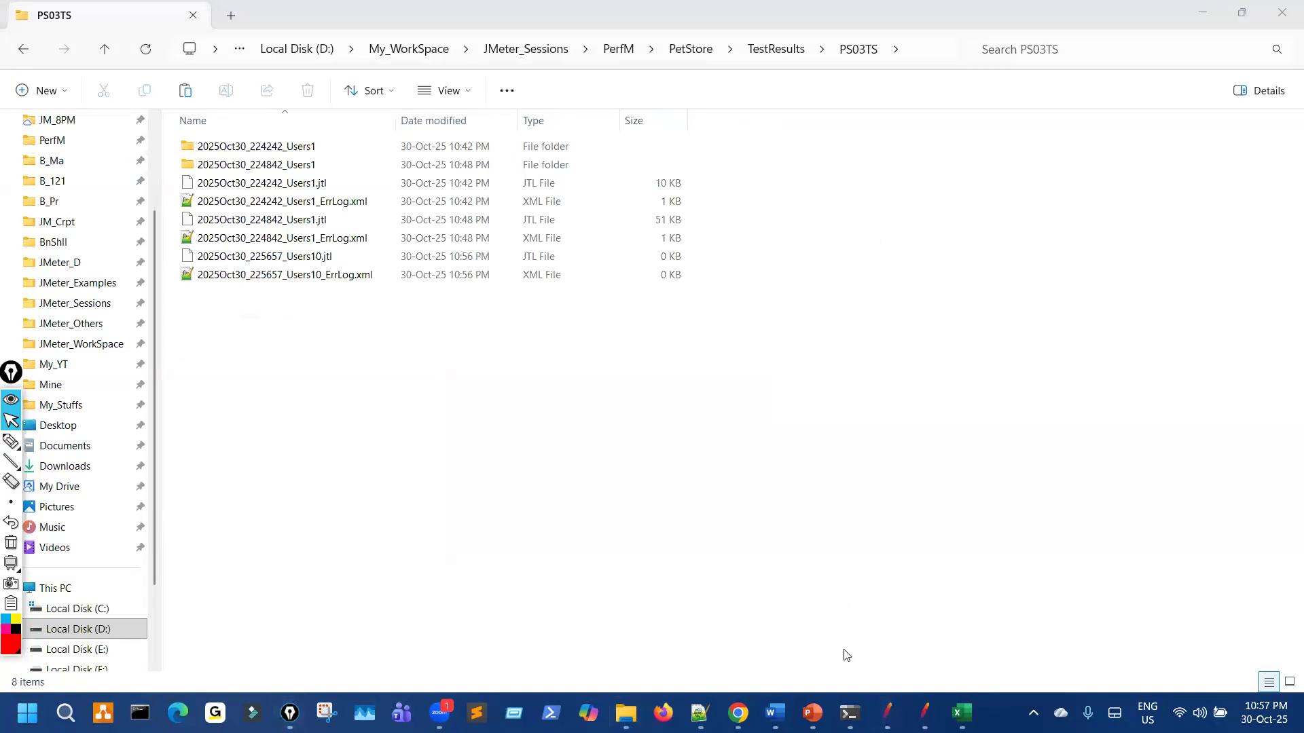
Step: Maximize JMeter and highlight the Users1 and Loop1 User Defined Variables
{"action": "left_click", "coordinate": [887, 714]}
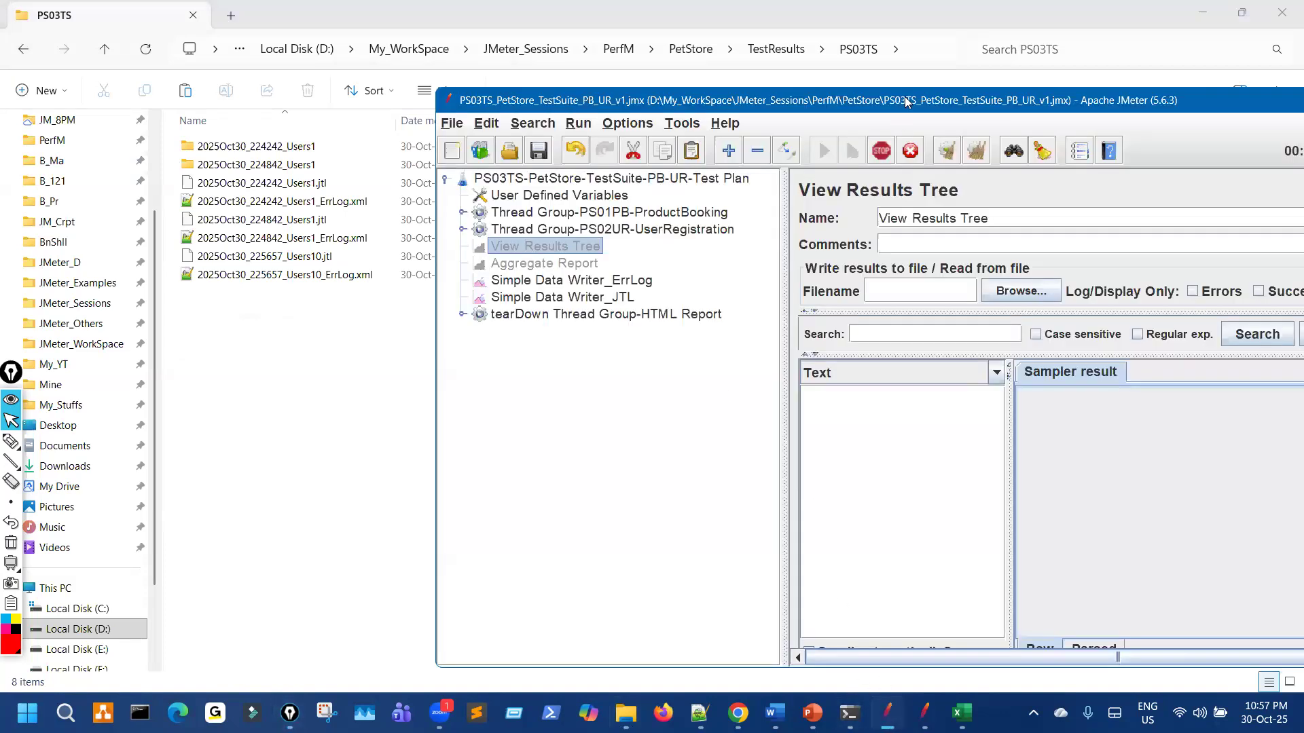
{"action": "key", "text": "super+Up"}
{"action": "left_click", "coordinate": [124, 102]}
{"action": "key", "text": "ctrl+shift+3"}
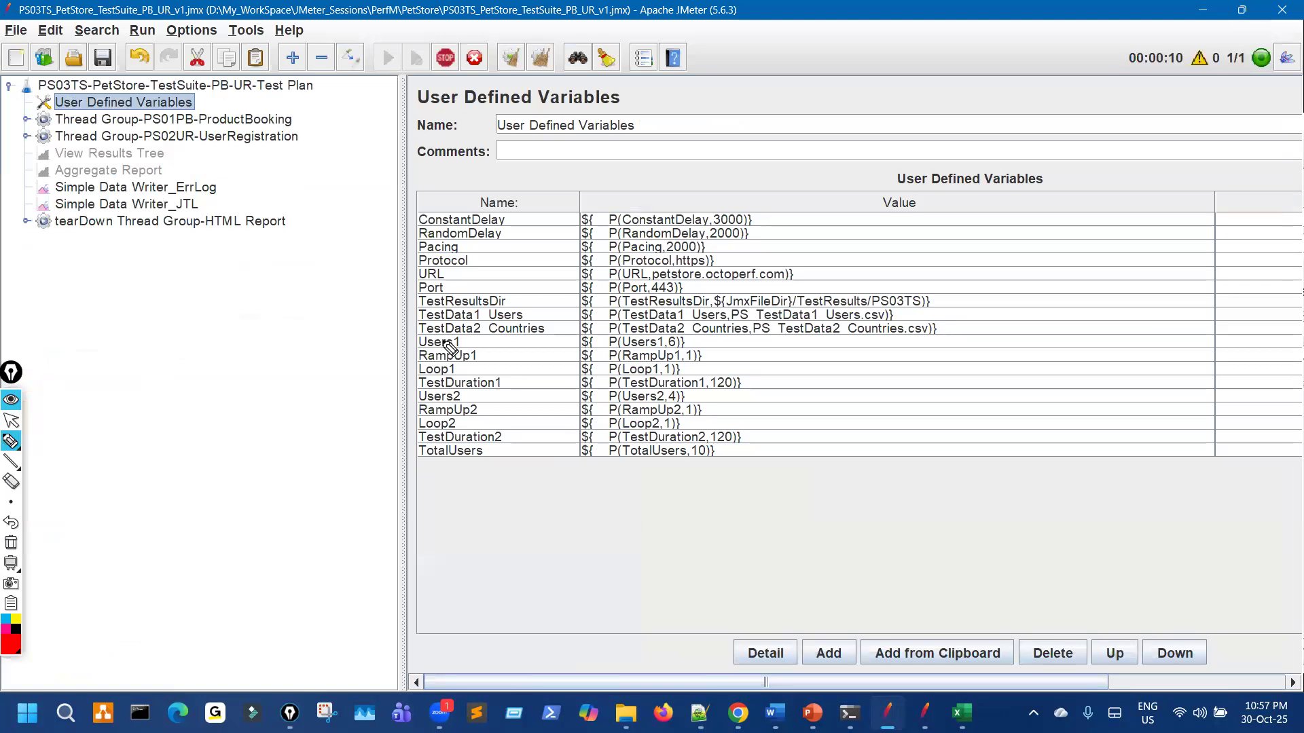
{"action": "left_click_drag", "start_coordinate": [450, 344], "coordinate": [469, 338]}
{"action": "left_click_drag", "start_coordinate": [462, 375], "coordinate": [478, 370]}
{"action": "key", "text": "ctrl+shift+7"}
{"action": "key", "text": "ctrl+shift+2"}
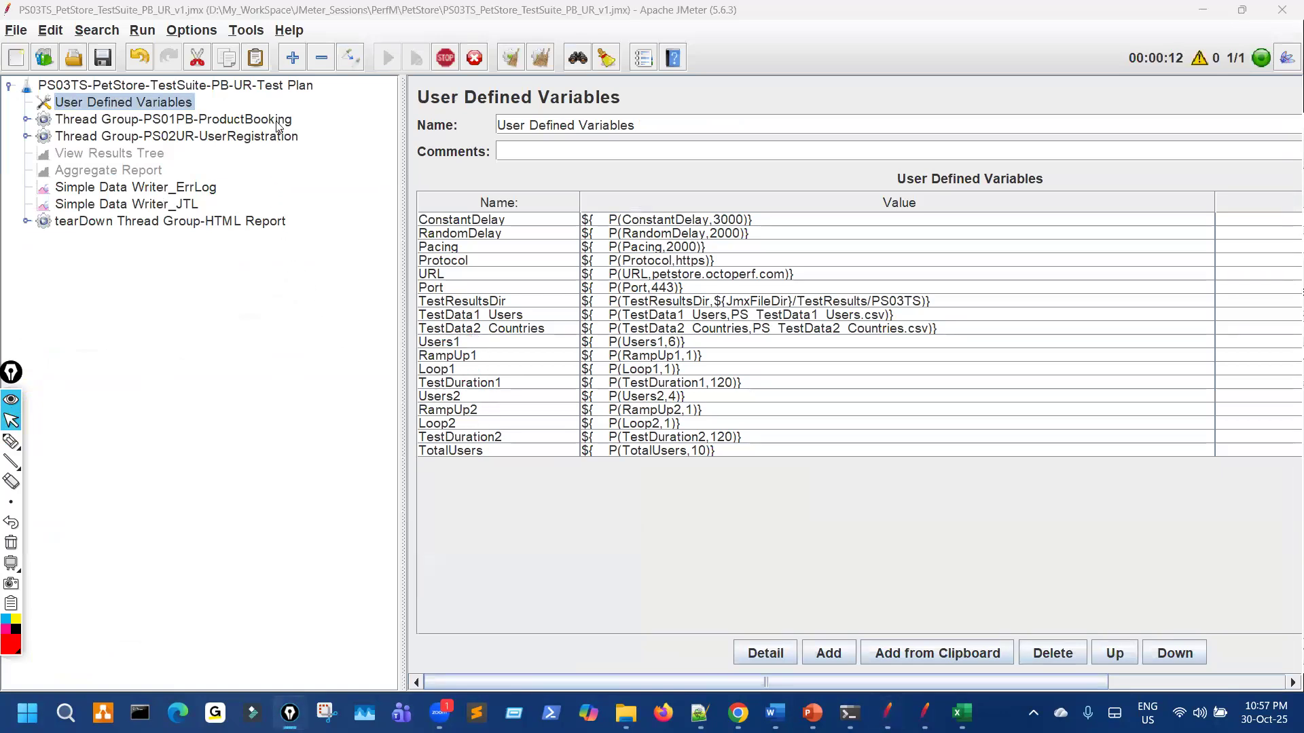
Step: Review the PS01PB ProductBooking and PS02UR UserRegistration thread groups, marking their Users1 and Loop1 settings
{"action": "left_click", "coordinate": [178, 120]}
{"action": "key", "text": "ctrl+shift+3"}
{"action": "left_click_drag", "start_coordinate": [667, 273], "coordinate": [604, 266]}
{"action": "mouse_move", "coordinate": [621, 321]}
{"action": "left_mouse_down"}
{"action": "mouse_move", "coordinate": [657, 319]}
{"action": "mouse_move", "coordinate": [658, 269]}
{"action": "mouse_move", "coordinate": [659, 322]}
{"action": "left_mouse_up"}
{"action": "key", "text": "ctrl+shift+7"}
{"action": "key", "text": "ctrl+shift+2"}
{"action": "left_click", "coordinate": [283, 139]}
{"action": "key", "text": "ctrl+shift+3"}
{"action": "key", "text": "ctrl+shift+7"}
{"action": "key", "text": "ctrl+shift+2"}
Step: Highlight {TotalUsers} in the Simple Data Writer_ErrLog filename
{"action": "left_click", "coordinate": [213, 188]}
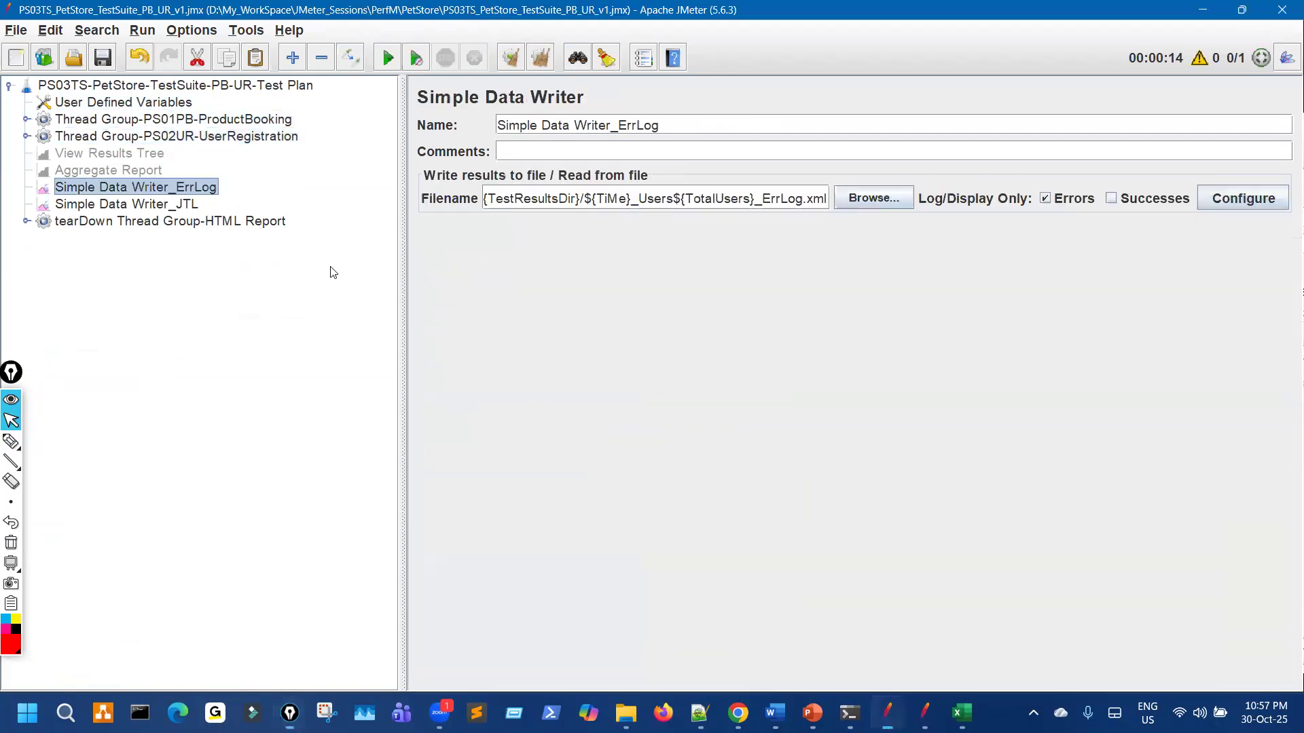
{"action": "key", "text": "ctrl+shift+3"}
{"action": "mouse_move", "coordinate": [761, 185]}
{"action": "left_mouse_down"}
{"action": "mouse_move", "coordinate": [681, 194]}
{"action": "mouse_move", "coordinate": [769, 212]}
{"action": "left_mouse_up"}
{"action": "key", "text": "ctrl+shift+7"}
{"action": "key", "text": "ctrl+shift+2"}
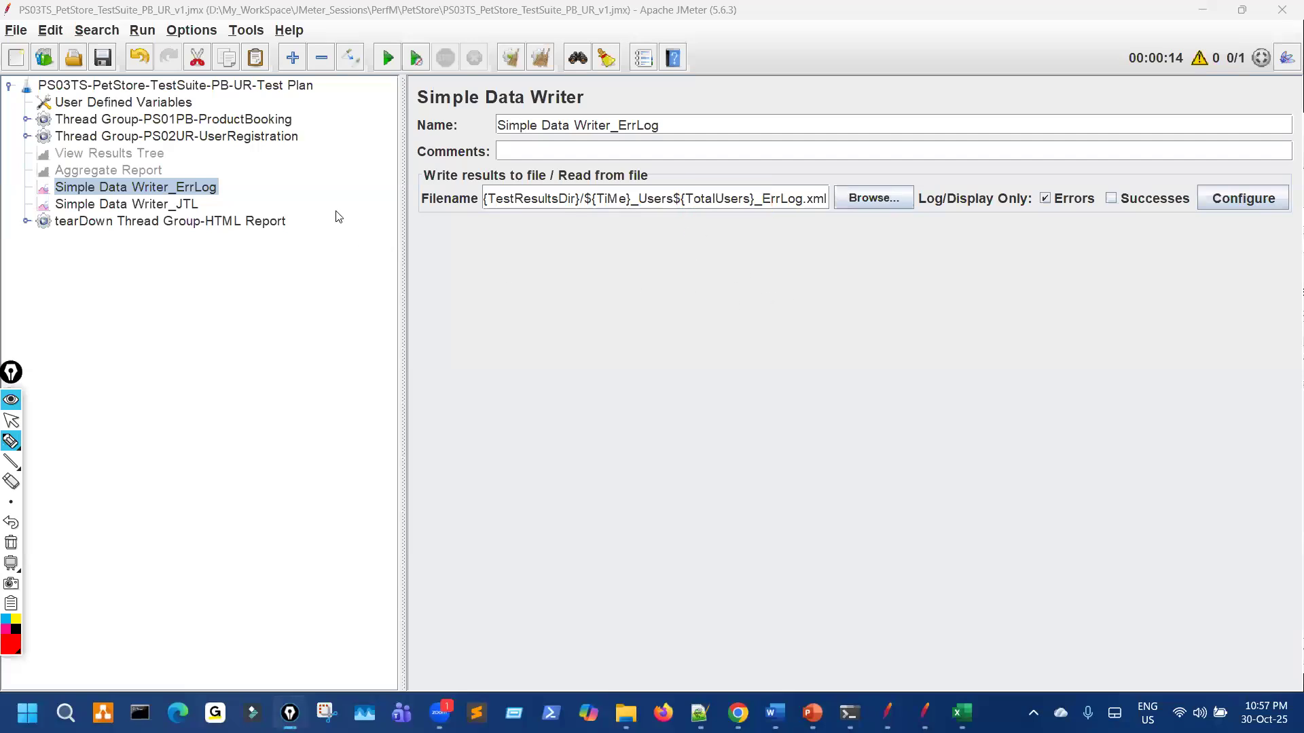
{"action": "key", "text": "ctrl+shift+2"}
Step: Mark the new Users10 report folder, then maximize JMeter and view the Simple Data Writer_JTL settings
{"action": "key", "text": "ctrl+shift+3"}
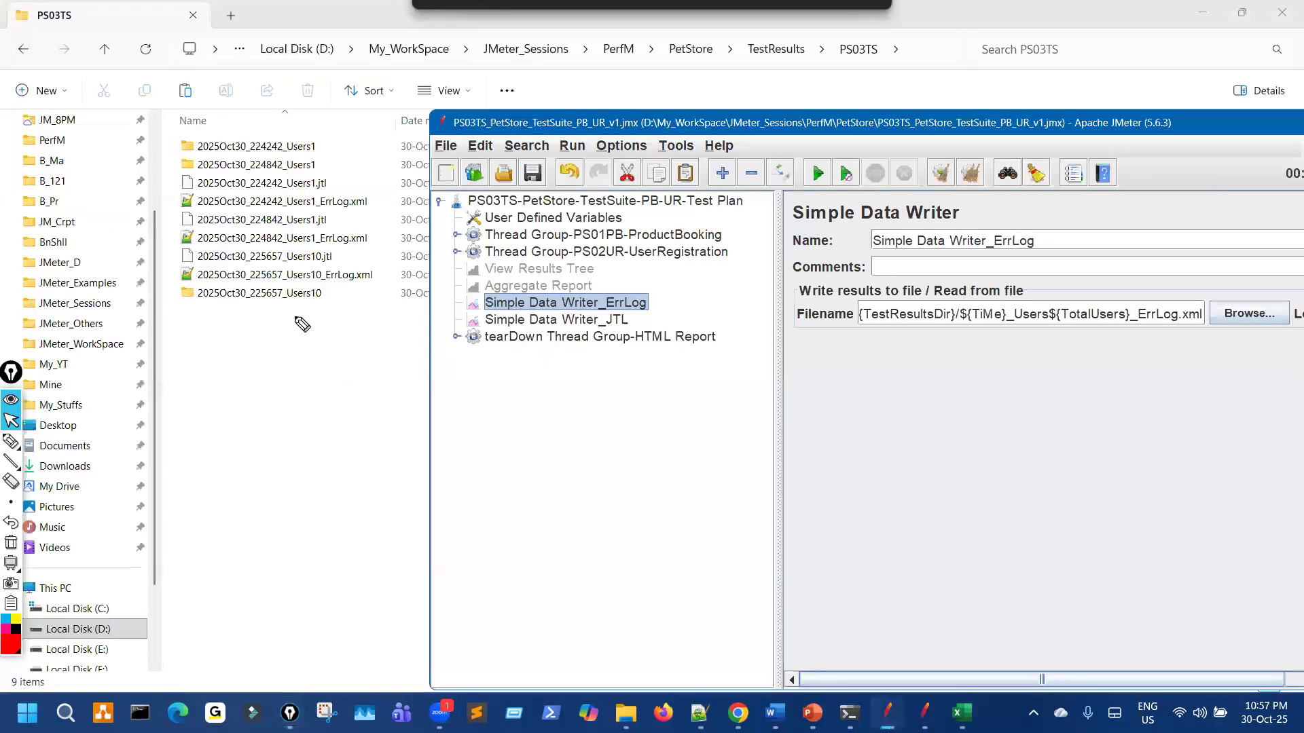
{"action": "left_click_drag", "start_coordinate": [295, 316], "coordinate": [309, 287]}
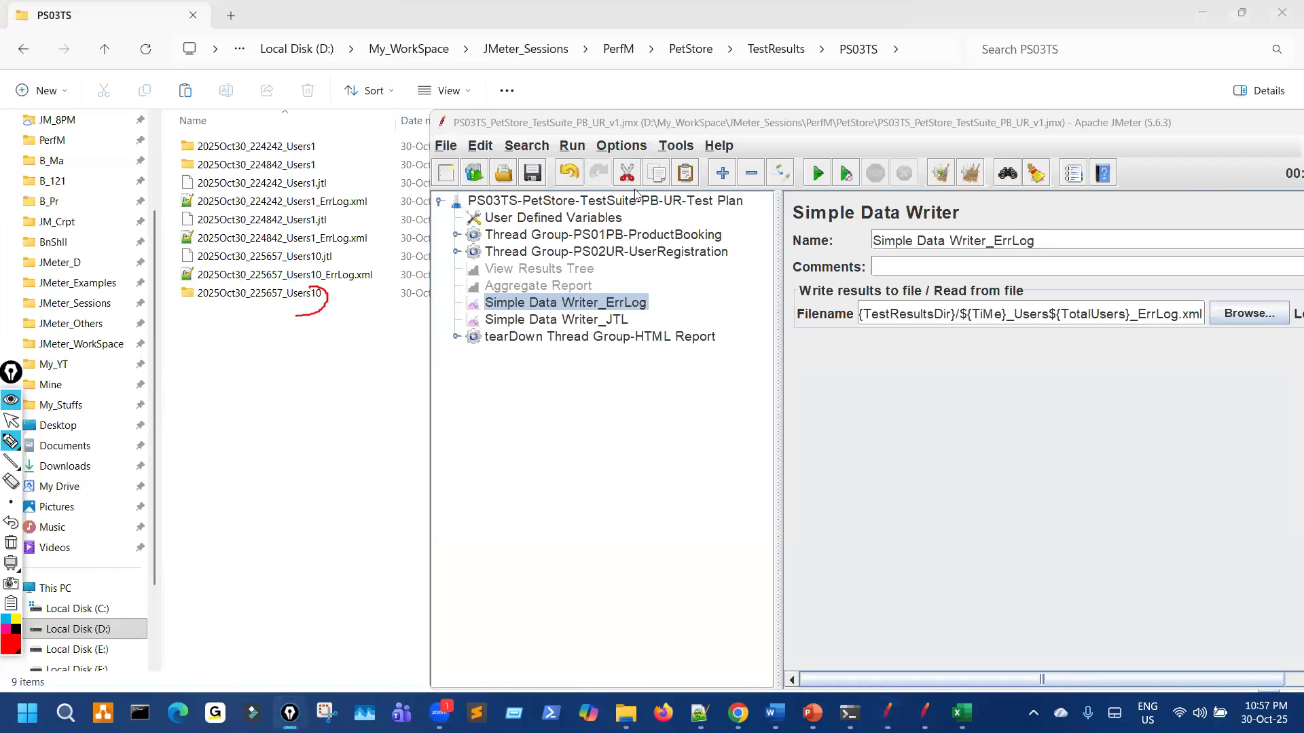
{"action": "key", "text": "ctrl+shift+2"}
{"action": "double_click", "coordinate": [673, 124]}
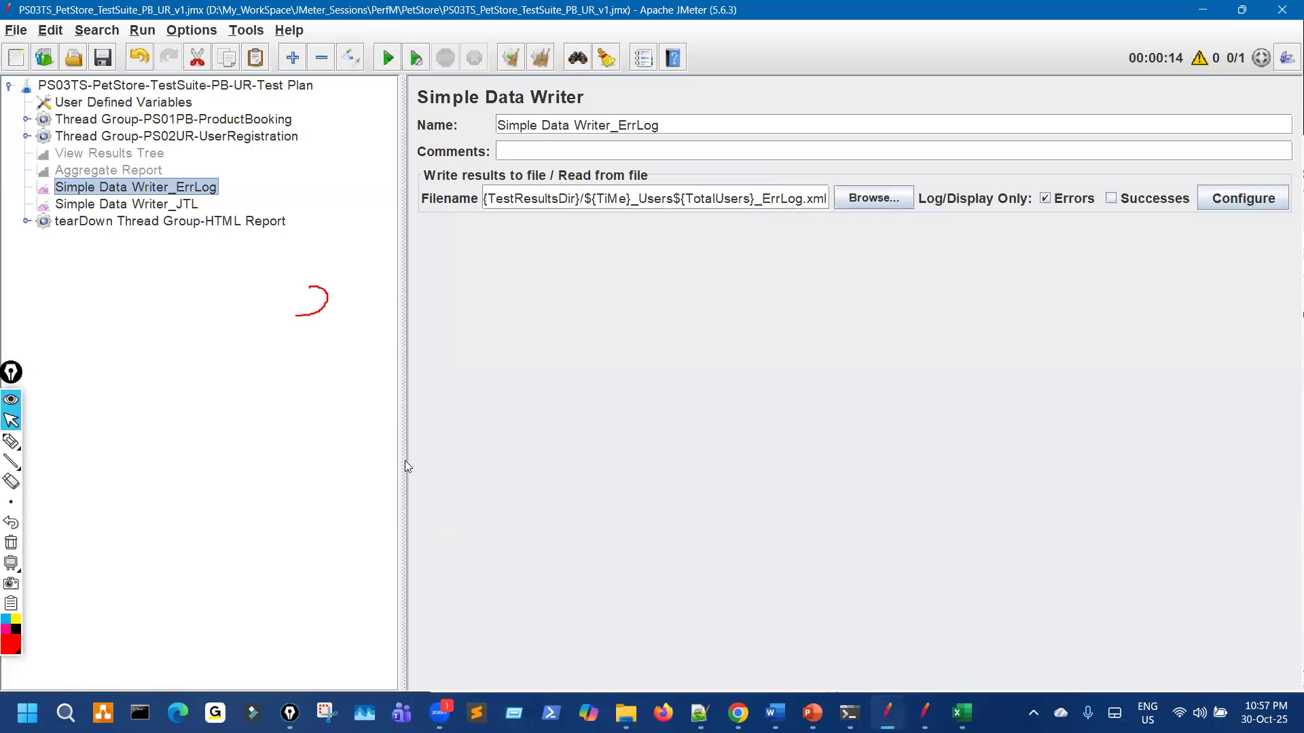
{"action": "left_click", "coordinate": [169, 208]}
Step: Disable the OS Process Sampler, enable the JSR223 Sampler in tearDown, and rerun the test
{"action": "left_click", "coordinate": [155, 224]}
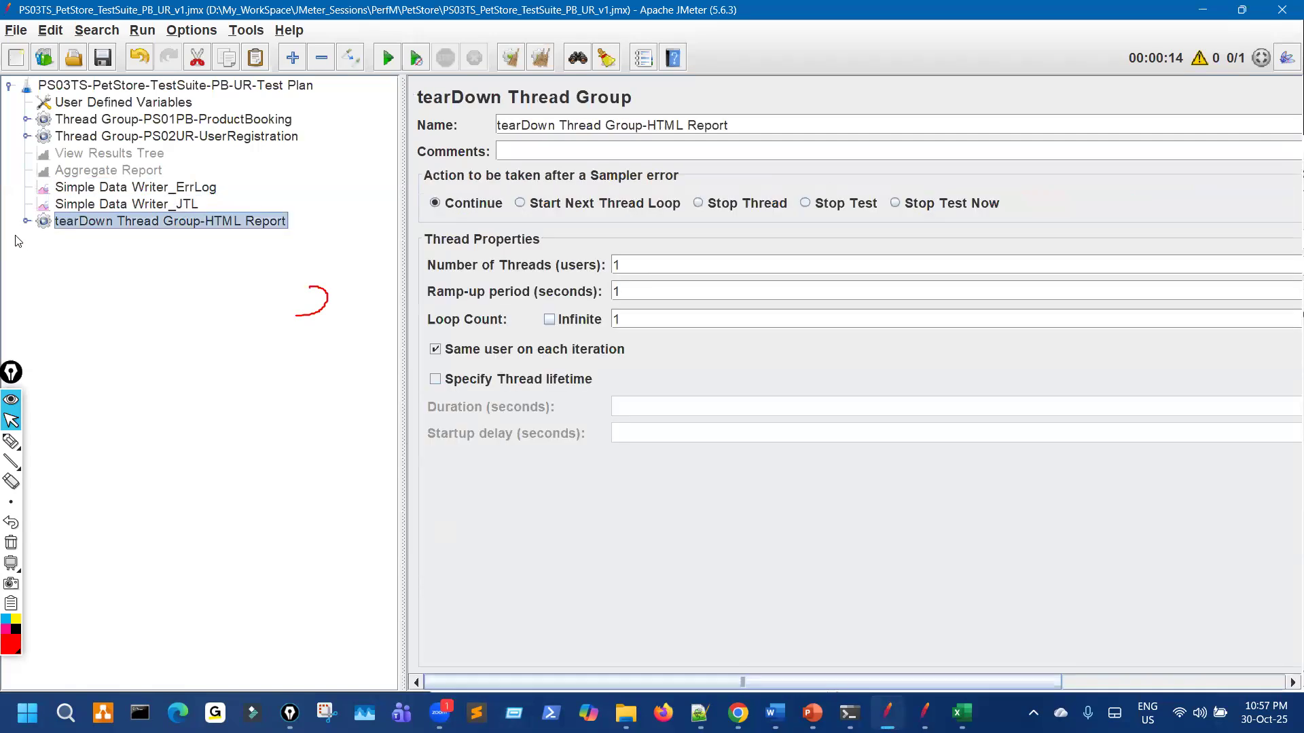
{"action": "left_click", "coordinate": [26, 222]}
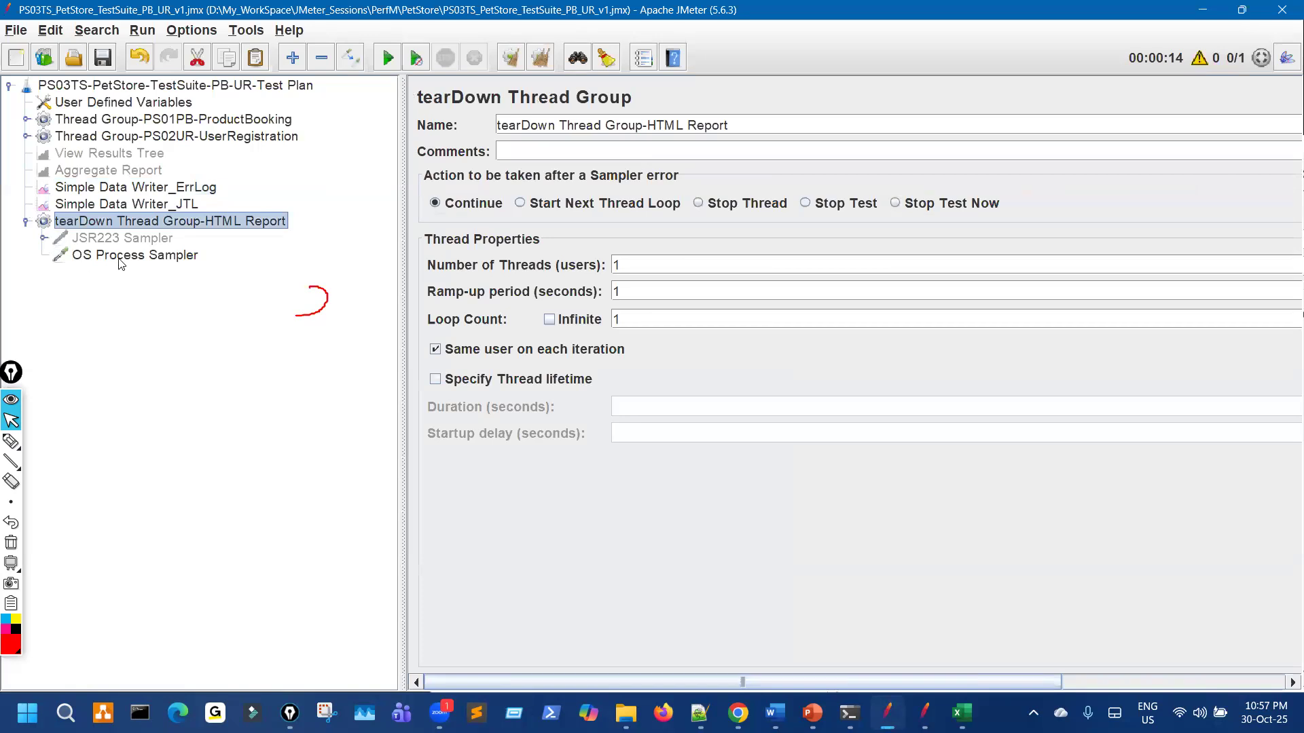
{"action": "left_click", "coordinate": [148, 260]}
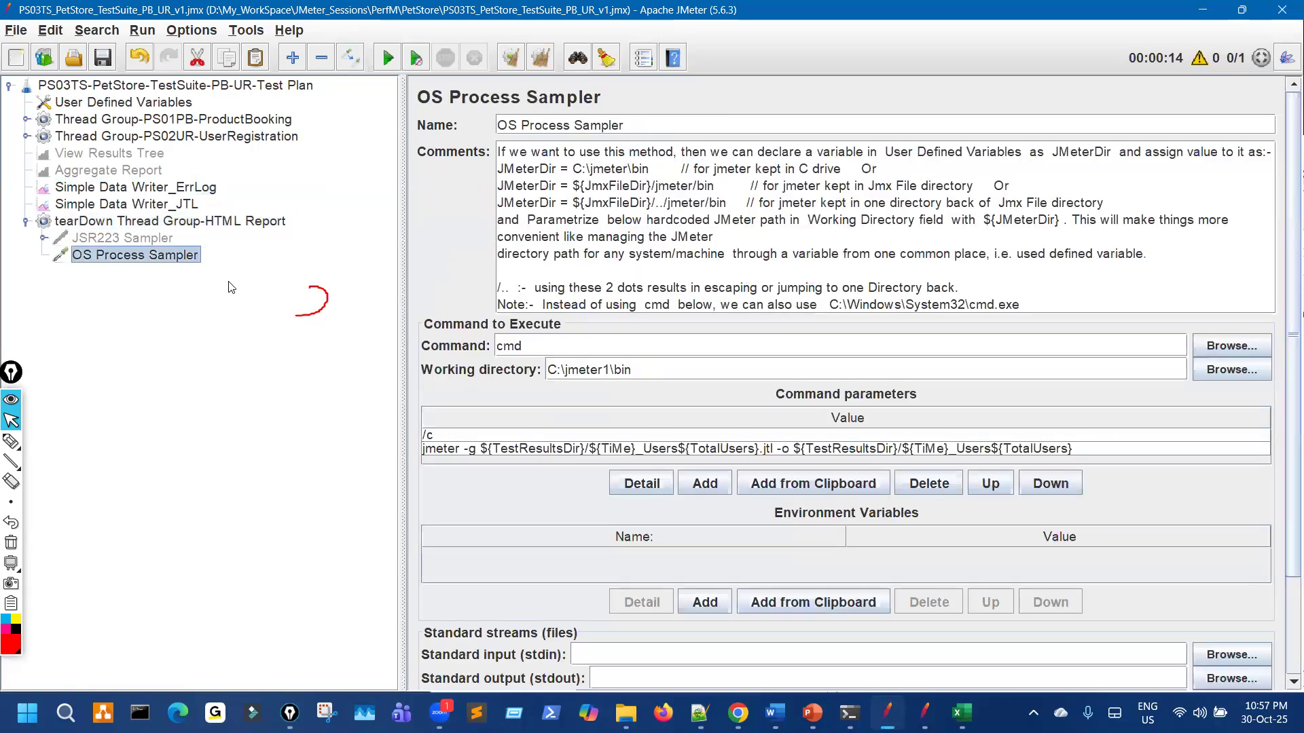
{"action": "left_click", "coordinate": [347, 64]}
{"action": "left_click", "coordinate": [136, 238]}
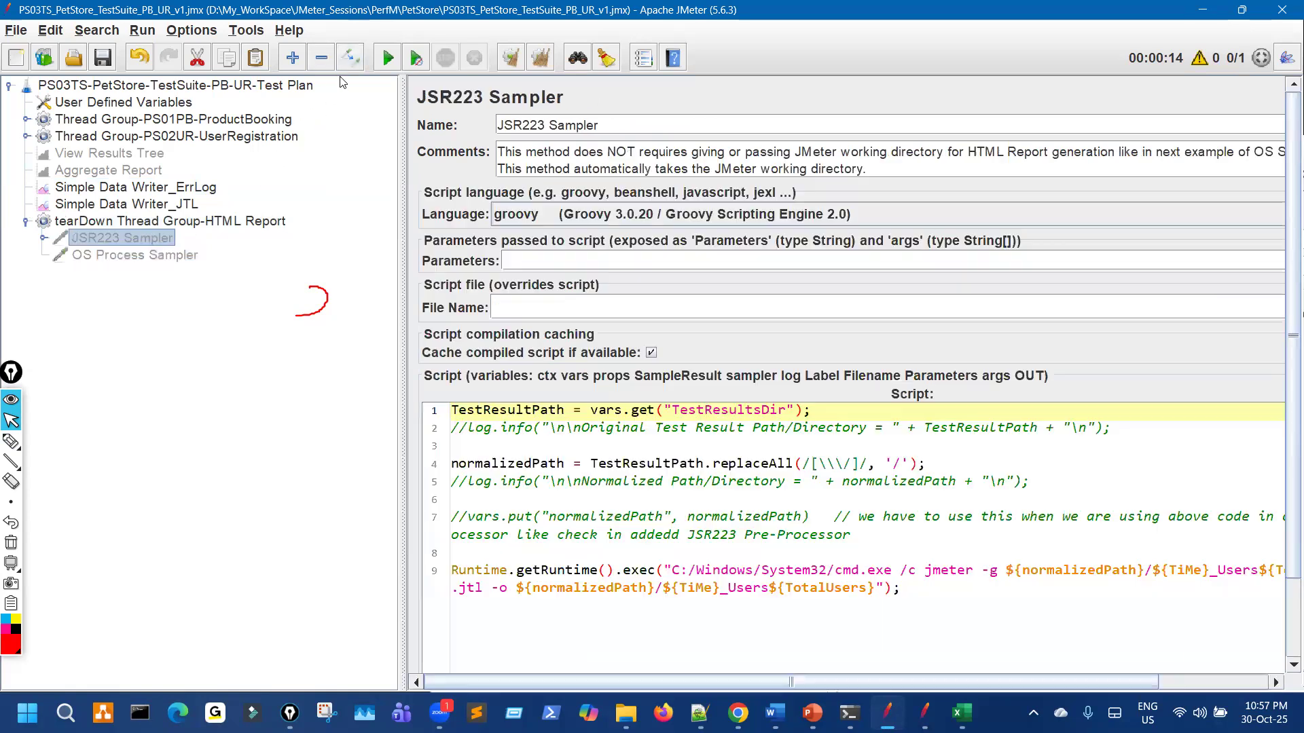
{"action": "left_click", "coordinate": [348, 65]}
{"action": "key", "text": "ctrl+r"}
Step: Open index.html from the 2025Oct30_225657_Users10 report folder in the browser
{"action": "double_click", "coordinate": [344, 16]}
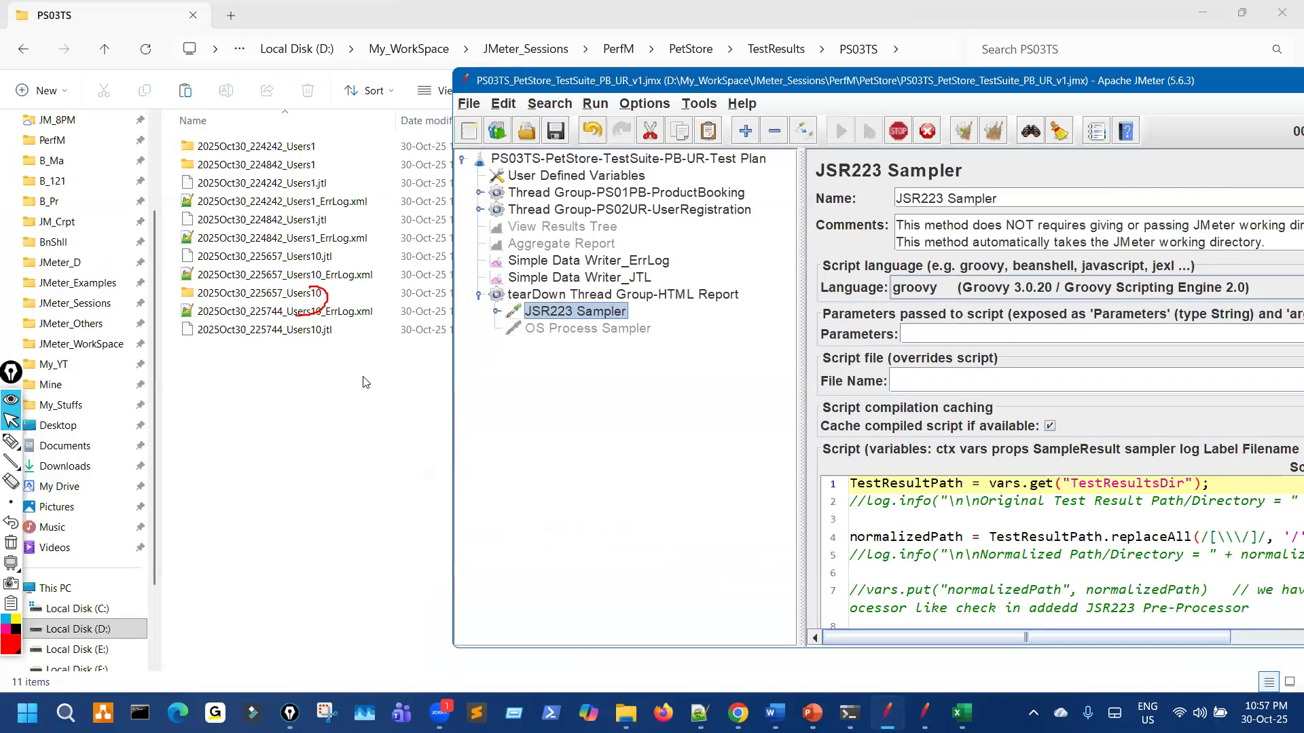
{"action": "left_click", "coordinate": [363, 378]}
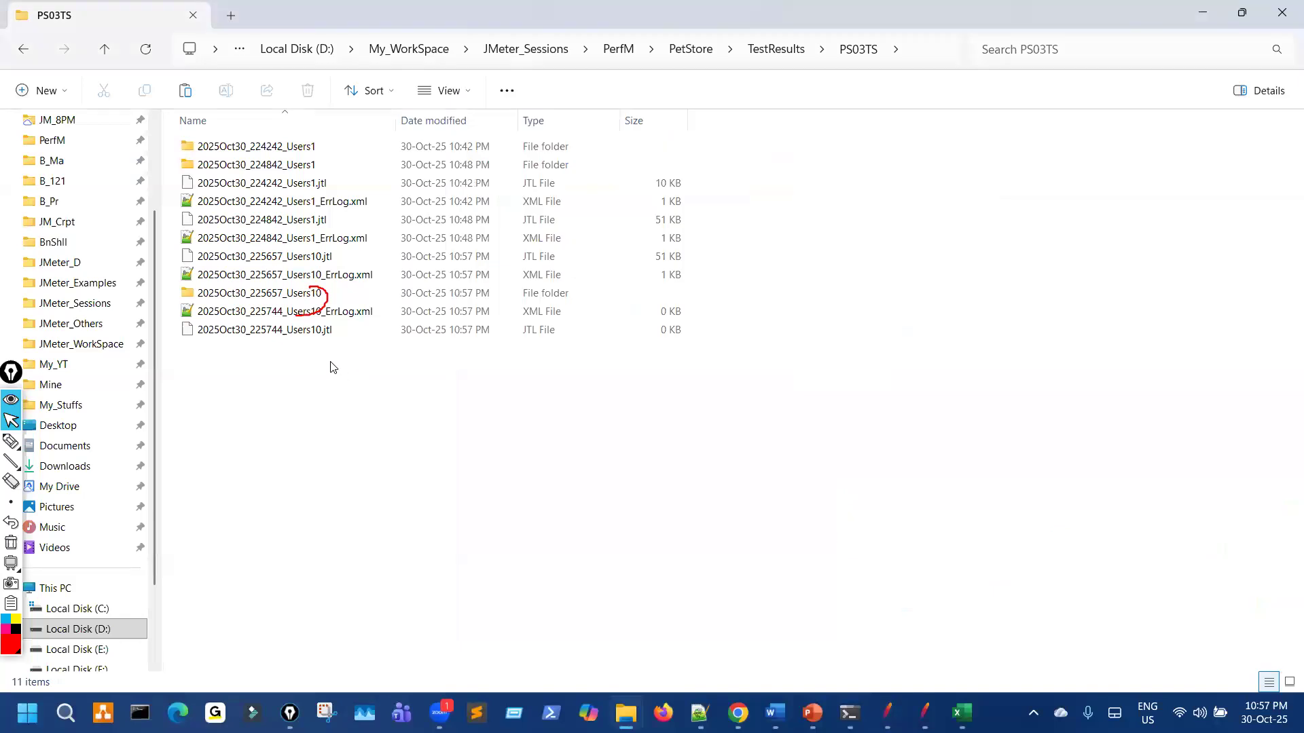
{"action": "double_click", "coordinate": [302, 294]}
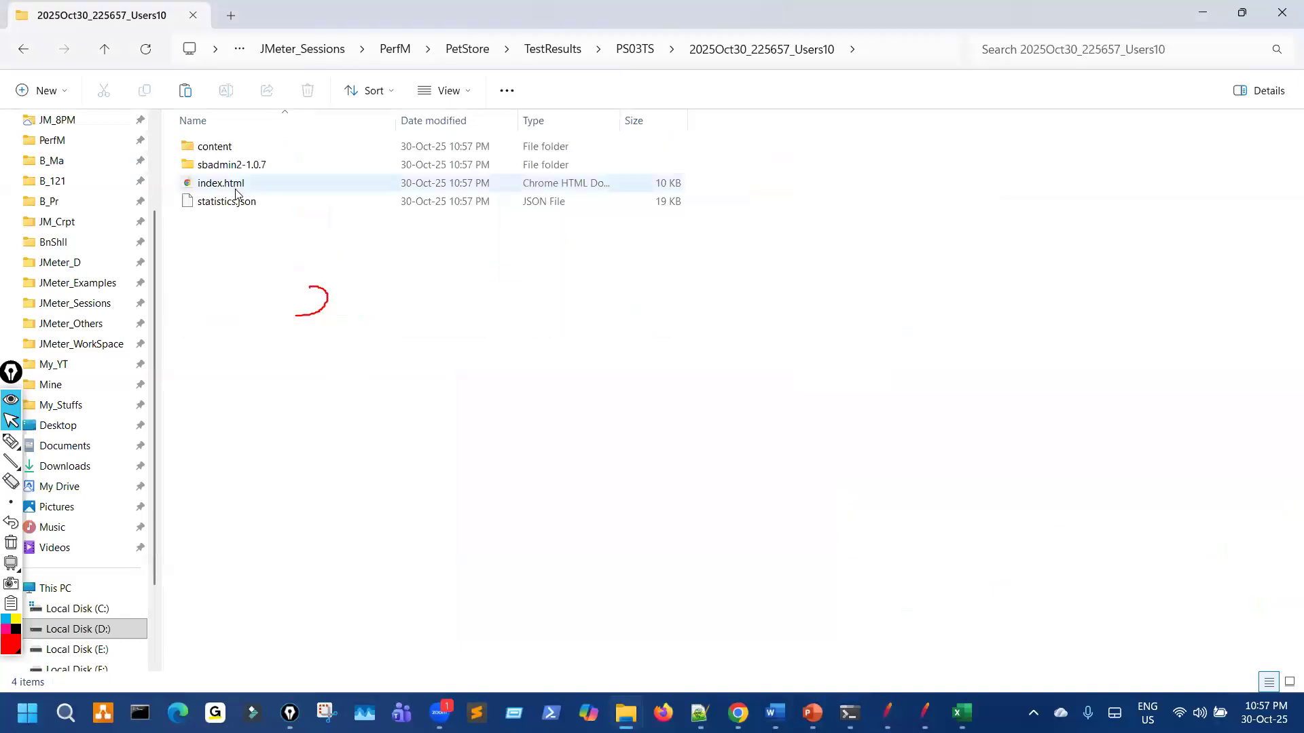
{"action": "left_click", "coordinate": [236, 191]}
{"action": "key", "text": "Return"}
Step: Scroll through the dashboard, return Explorer to the PS03TS folder, and switch back to JMeter
{"action": "scroll", "coordinate": [823, 480], "scroll_direction": "down", "scroll_amount": 15}
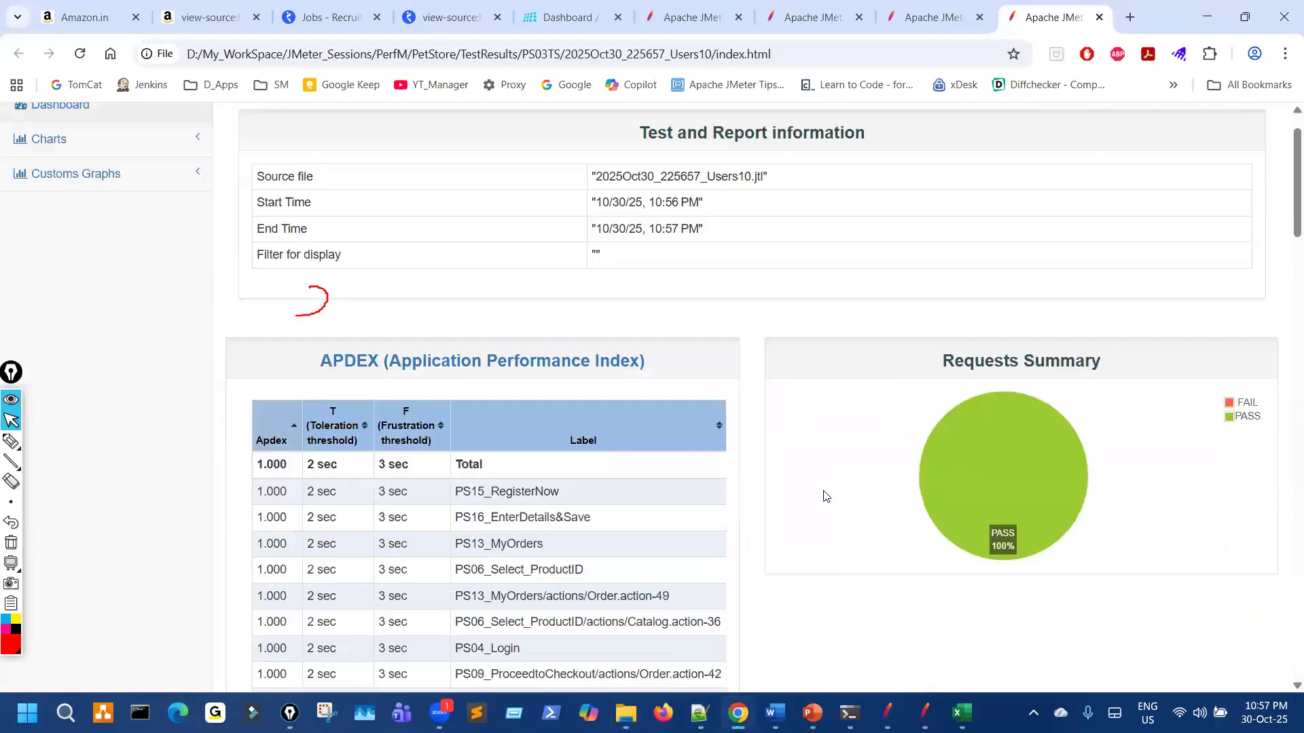
{"action": "scroll", "coordinate": [823, 521], "scroll_direction": "down", "scroll_amount": 10}
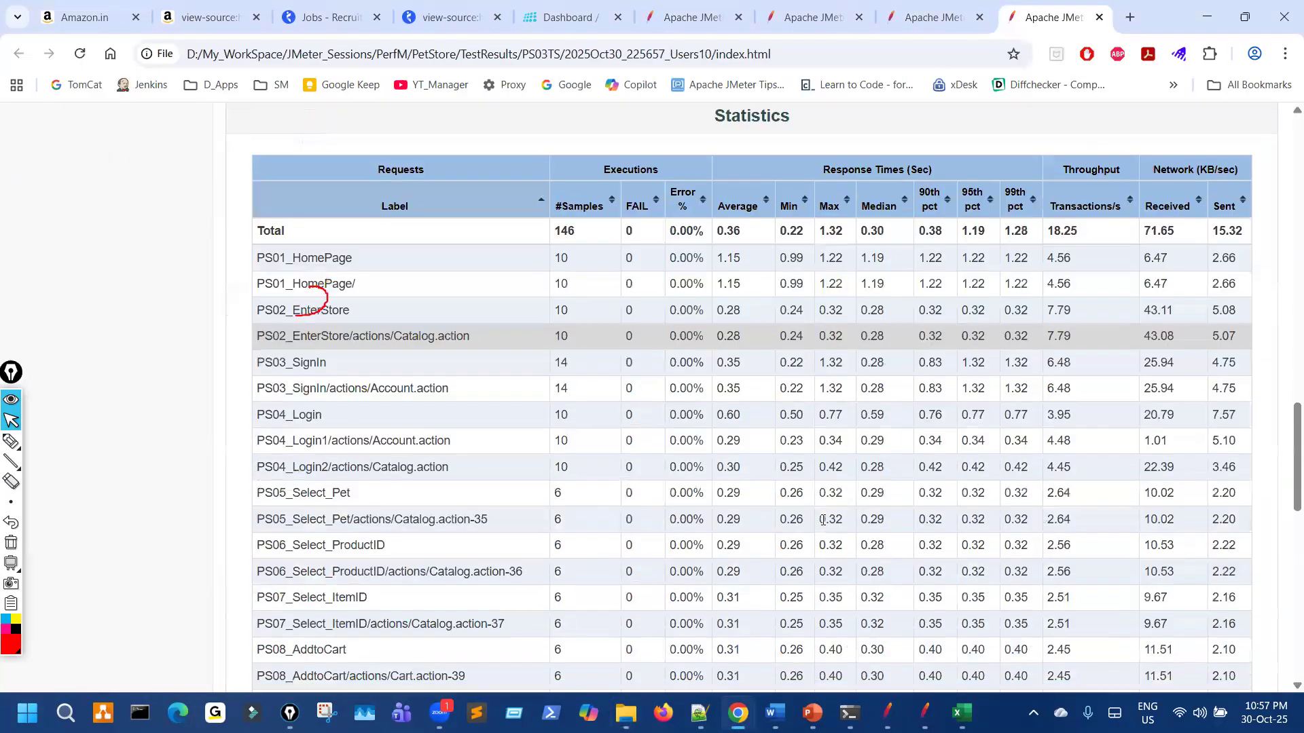
{"action": "scroll", "coordinate": [822, 541], "scroll_direction": "down", "scroll_amount": 7}
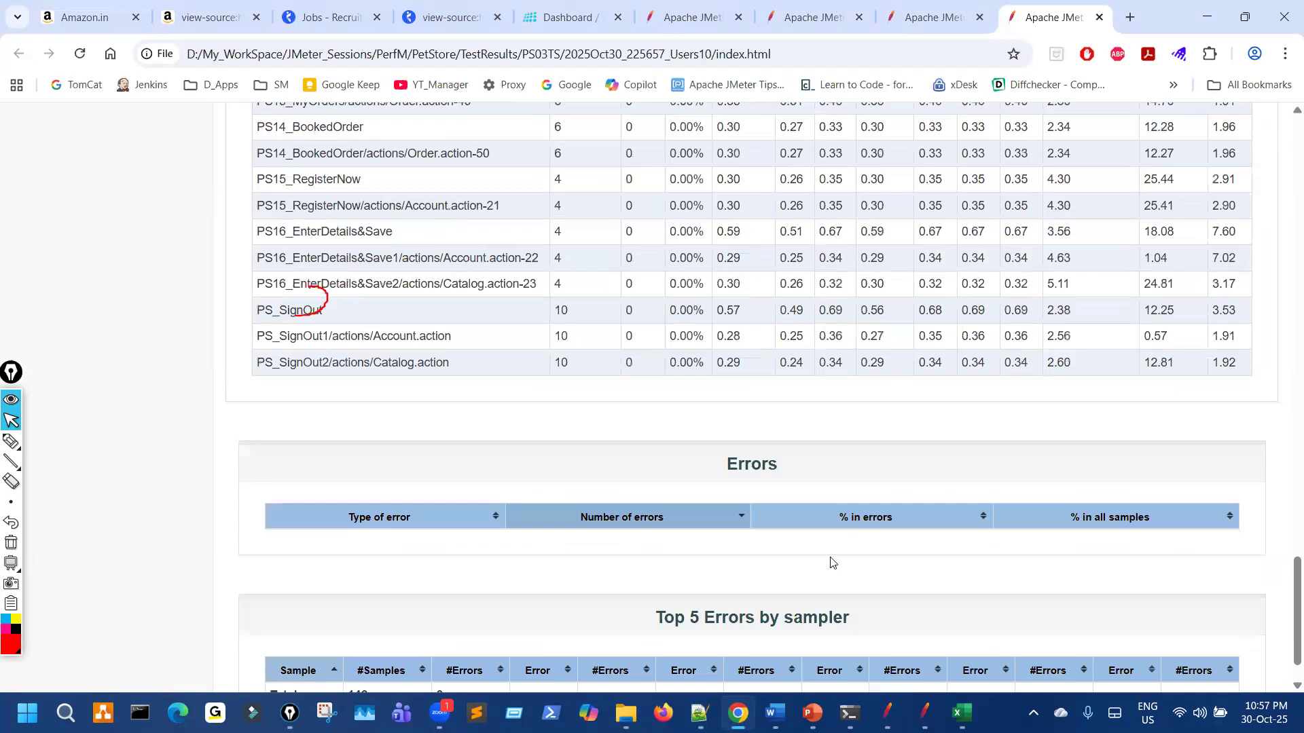
{"action": "left_click", "coordinate": [626, 714]}
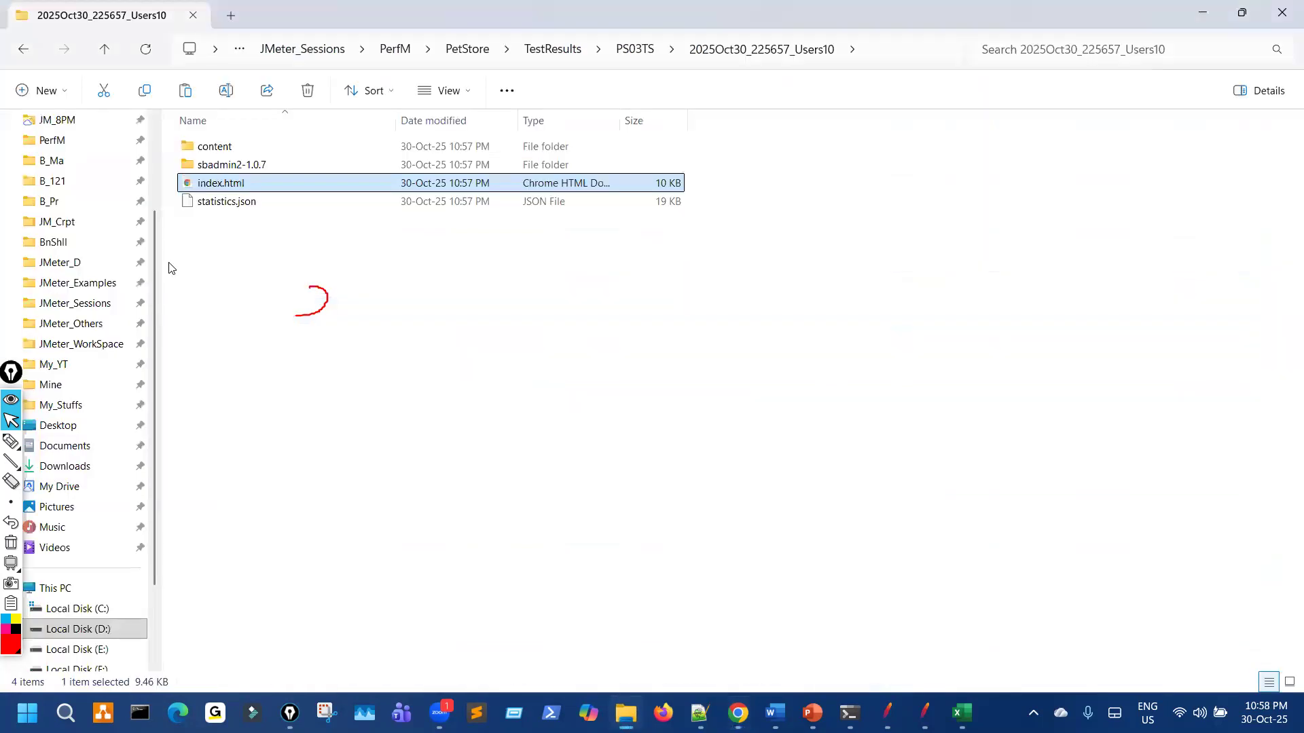
{"action": "left_click", "coordinate": [23, 49]}
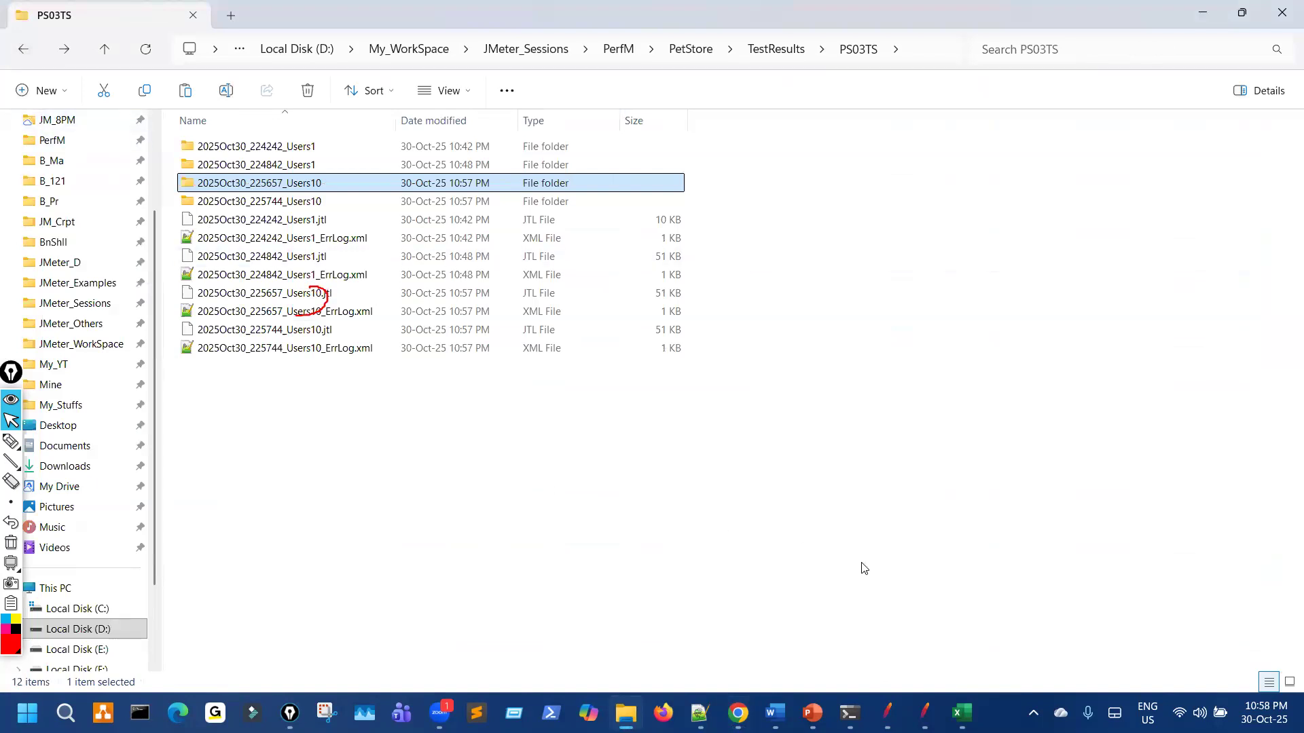
{"action": "key", "text": "alt+Tab"}
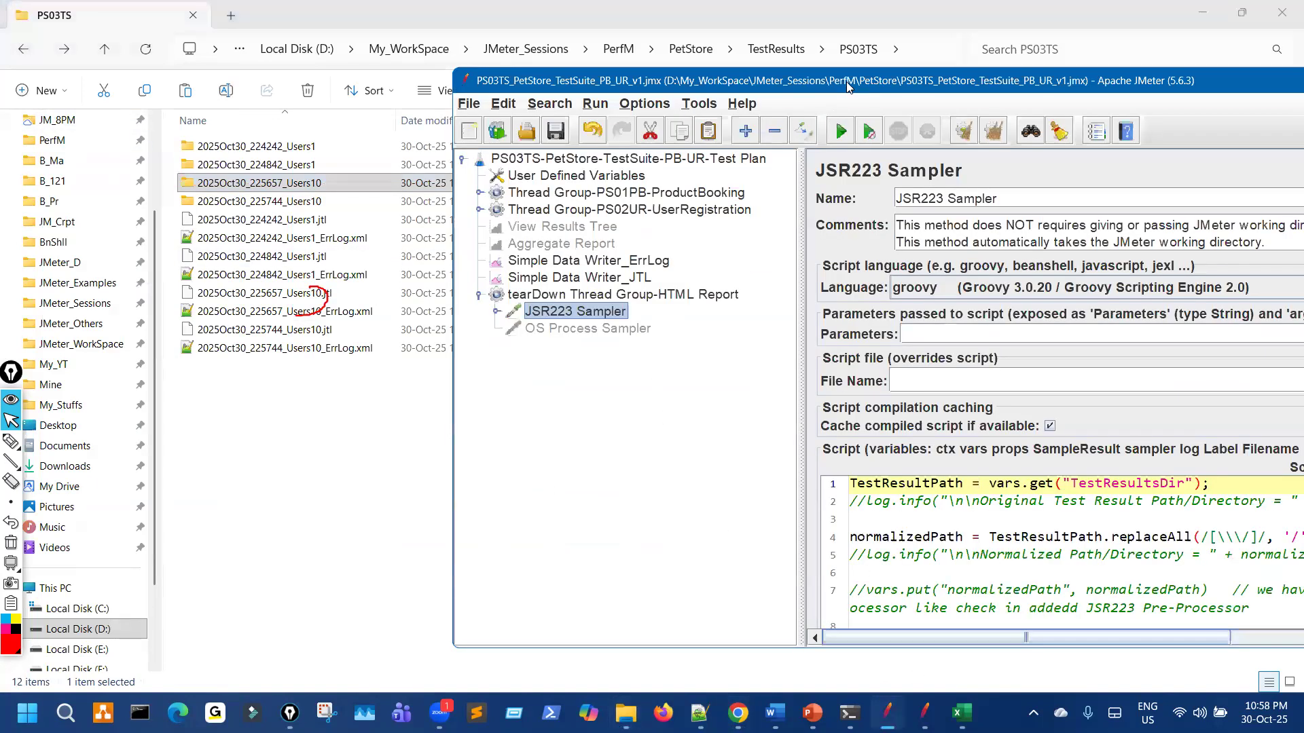
Step: Maximize JMeter and compare the JTL writer, ErrLog writer and tearDown thread group settings
{"action": "key", "text": "super+Up"}
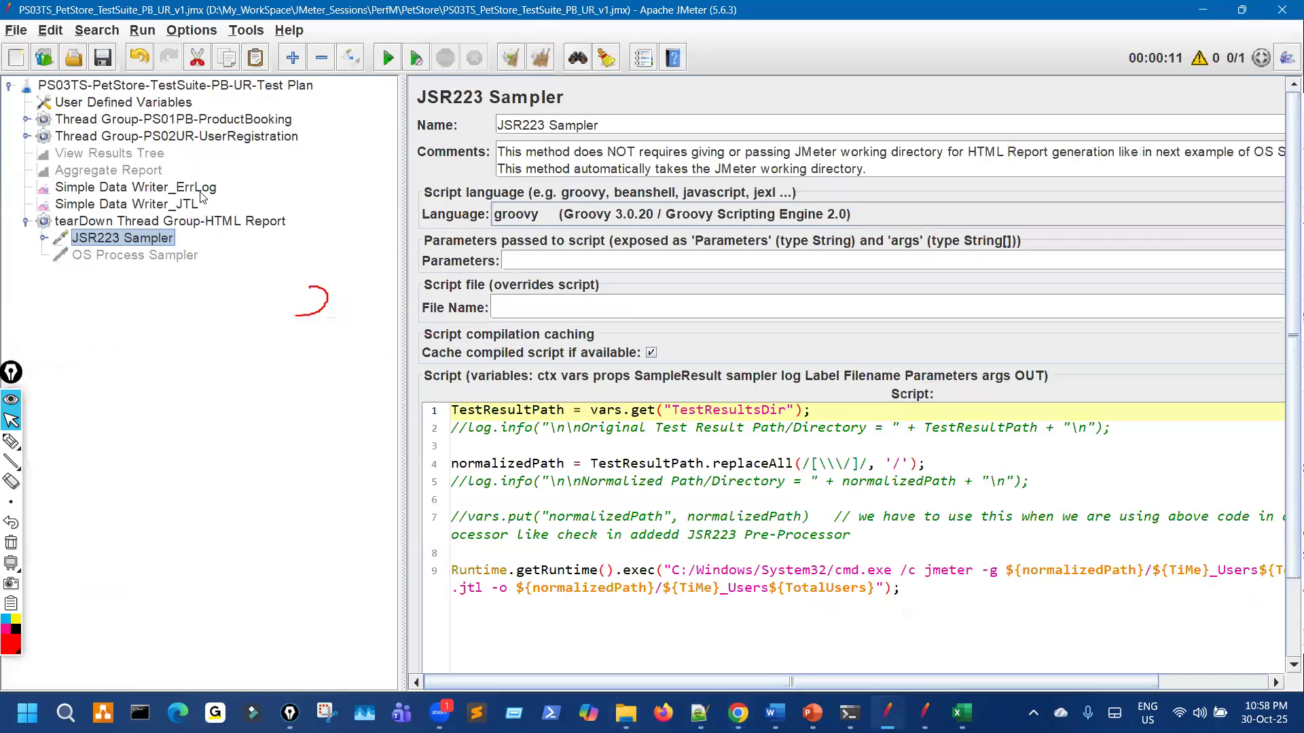
{"action": "left_click", "coordinate": [191, 205]}
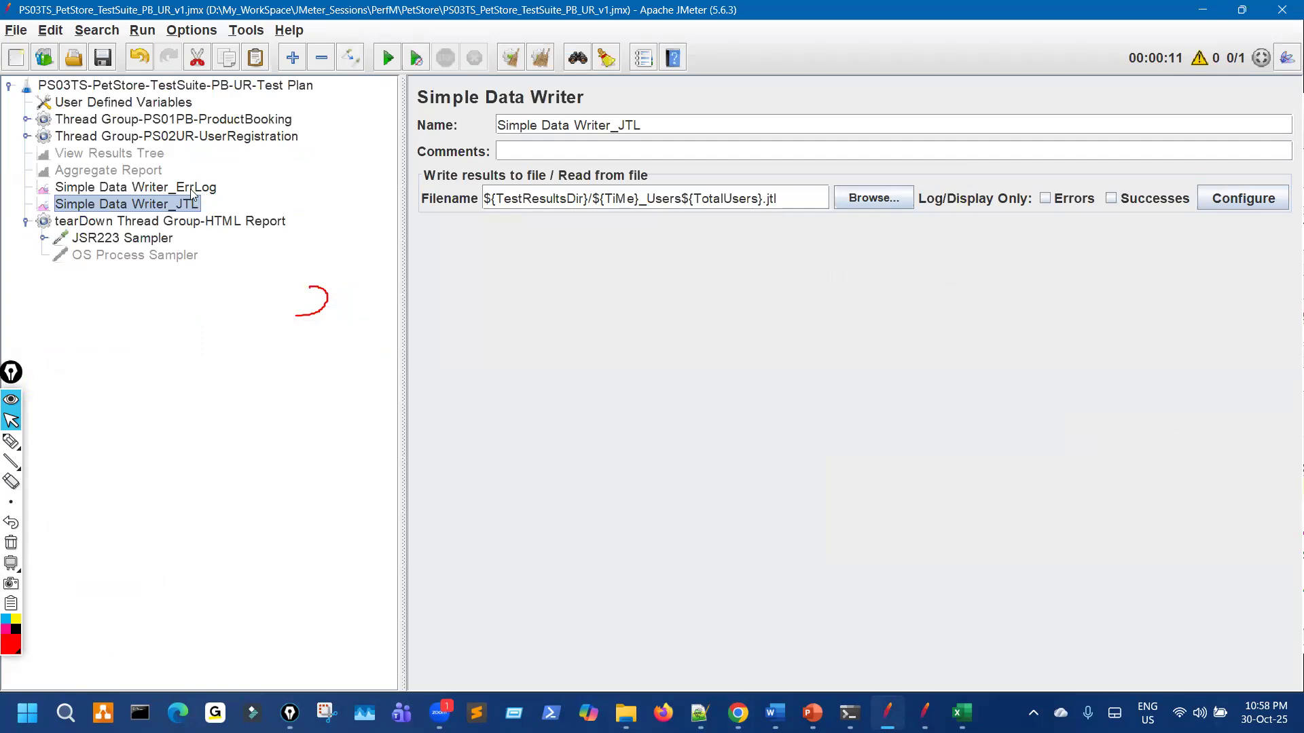
{"action": "left_click", "coordinate": [191, 187]}
{"action": "left_click", "coordinate": [186, 204]}
{"action": "left_click", "coordinate": [190, 222]}
{"action": "left_click", "coordinate": [186, 204]}
{"action": "left_click", "coordinate": [185, 221]}
{"action": "left_click", "coordinate": [186, 187]}
{"action": "left_click", "coordinate": [186, 203]}
{"action": "left_click", "coordinate": [185, 222]}
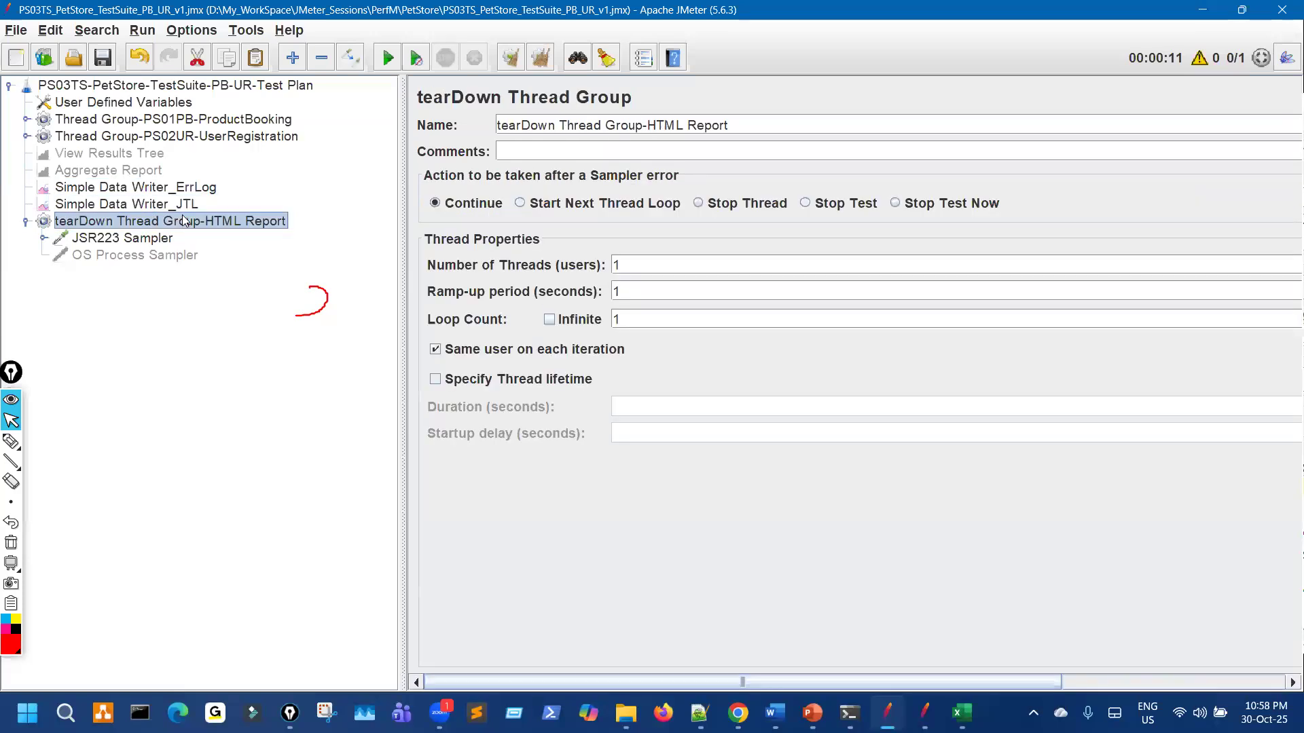
{"action": "left_click", "coordinate": [190, 207]}
{"action": "left_click", "coordinate": [195, 221]}
{"action": "left_click", "coordinate": [190, 205]}
{"action": "left_click", "coordinate": [190, 221]}
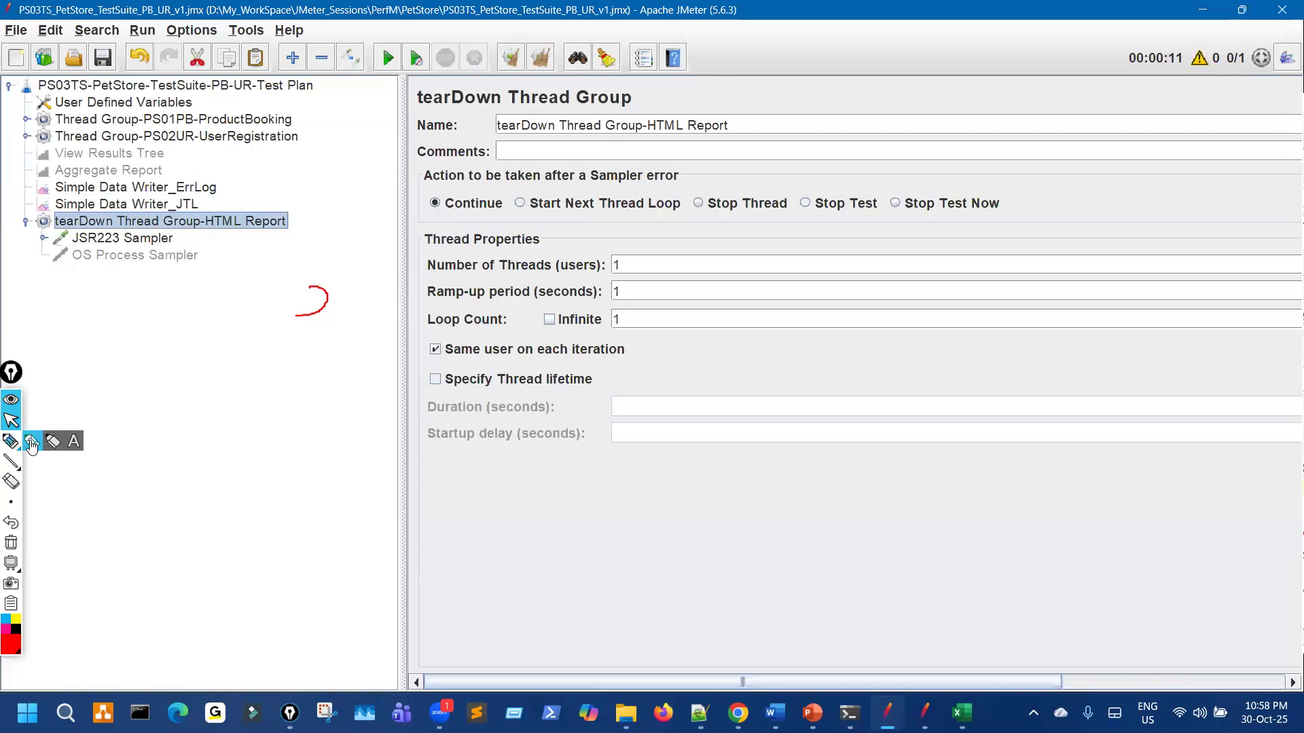
Step: Mark the tearDown startup delay and duration fields and the JTL writer in red, then show ErrLog settings
{"action": "left_click", "coordinate": [31, 445]}
{"action": "mouse_move", "coordinate": [279, 414]}
{"action": "left_mouse_down"}
{"action": "mouse_move", "coordinate": [373, 498]}
{"action": "mouse_move", "coordinate": [381, 554]}
{"action": "left_mouse_up"}
{"action": "left_click_drag", "start_coordinate": [399, 416], "coordinate": [440, 427]}
{"action": "left_click_drag", "start_coordinate": [496, 466], "coordinate": [442, 393]}
{"action": "left_click_drag", "start_coordinate": [742, 428], "coordinate": [770, 489]}
{"action": "left_click_drag", "start_coordinate": [795, 440], "coordinate": [804, 457]}
{"action": "left_click_drag", "start_coordinate": [885, 577], "coordinate": [849, 525]}
{"action": "left_click_drag", "start_coordinate": [906, 547], "coordinate": [918, 529]}
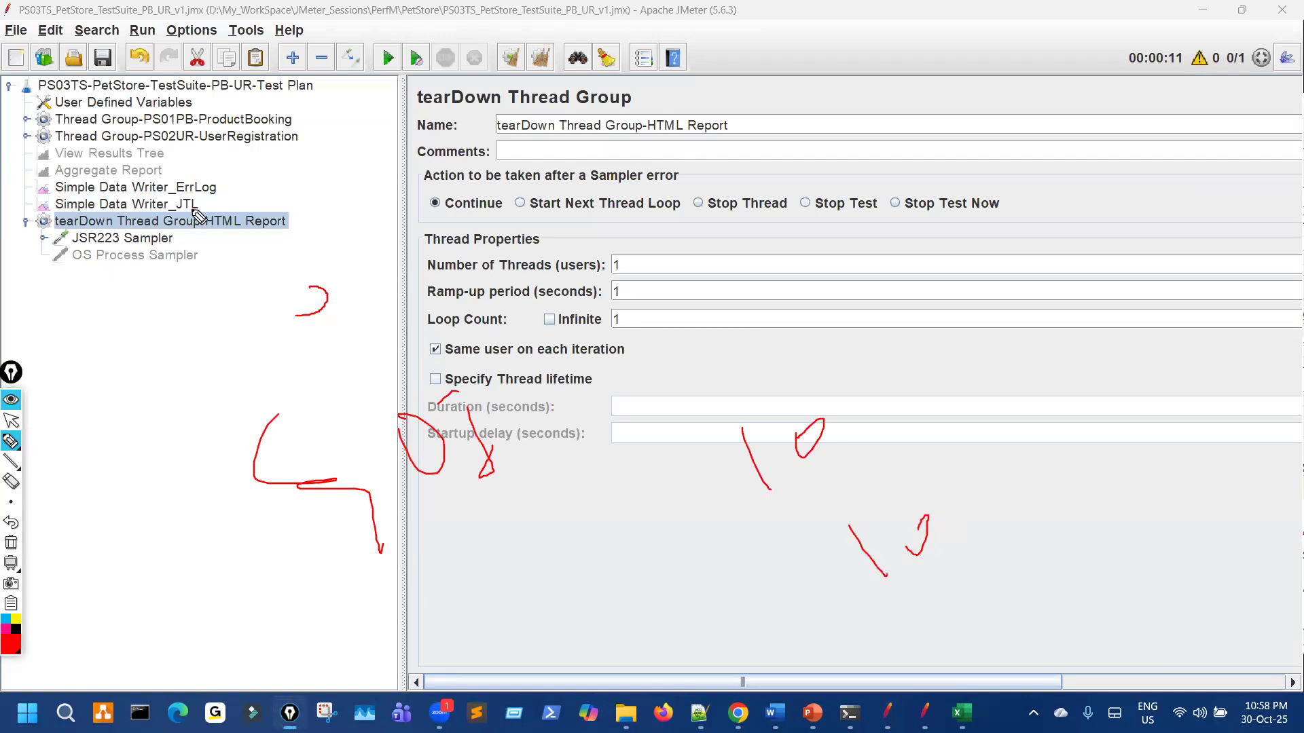
{"action": "mouse_move", "coordinate": [200, 211]}
{"action": "left_mouse_down"}
{"action": "mouse_move", "coordinate": [151, 204]}
{"action": "mouse_move", "coordinate": [222, 212]}
{"action": "mouse_move", "coordinate": [189, 240]}
{"action": "mouse_move", "coordinate": [159, 206]}
{"action": "mouse_move", "coordinate": [153, 218]}
{"action": "left_mouse_up"}
{"action": "left_click", "coordinate": [11, 420]}
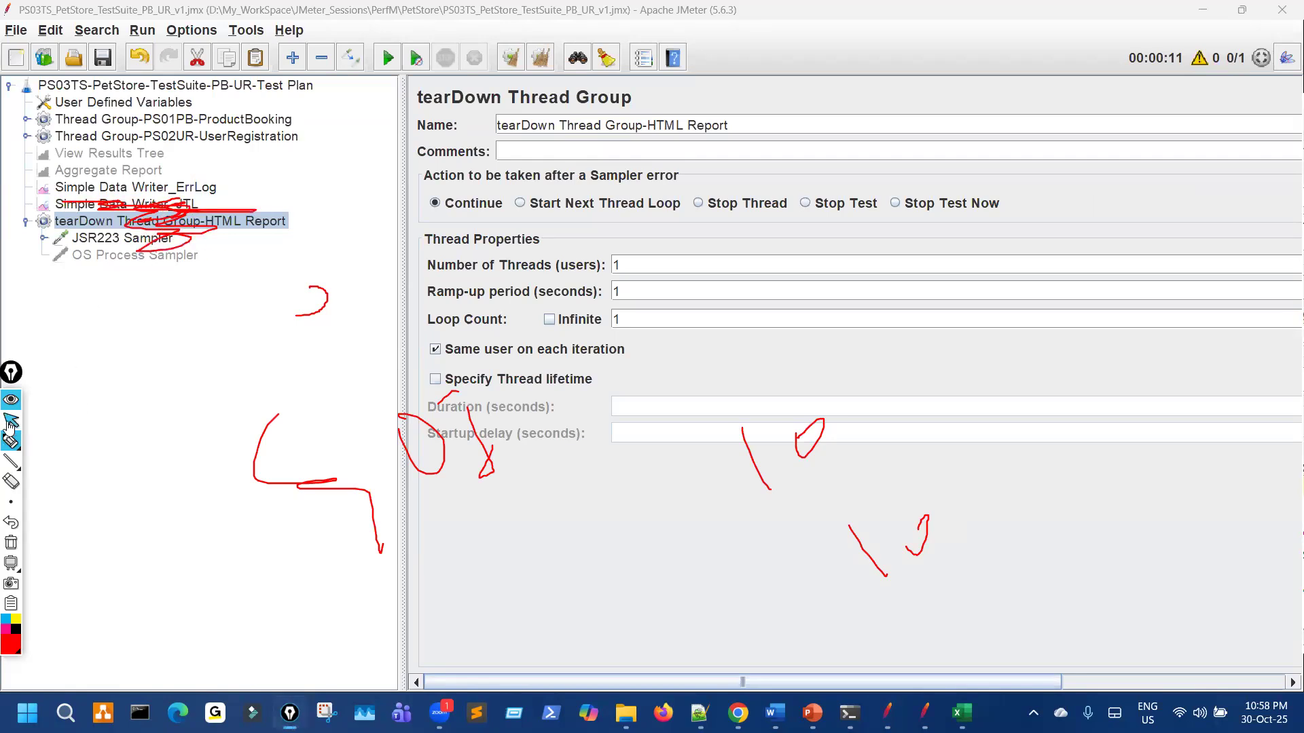
{"action": "left_click", "coordinate": [237, 194]}
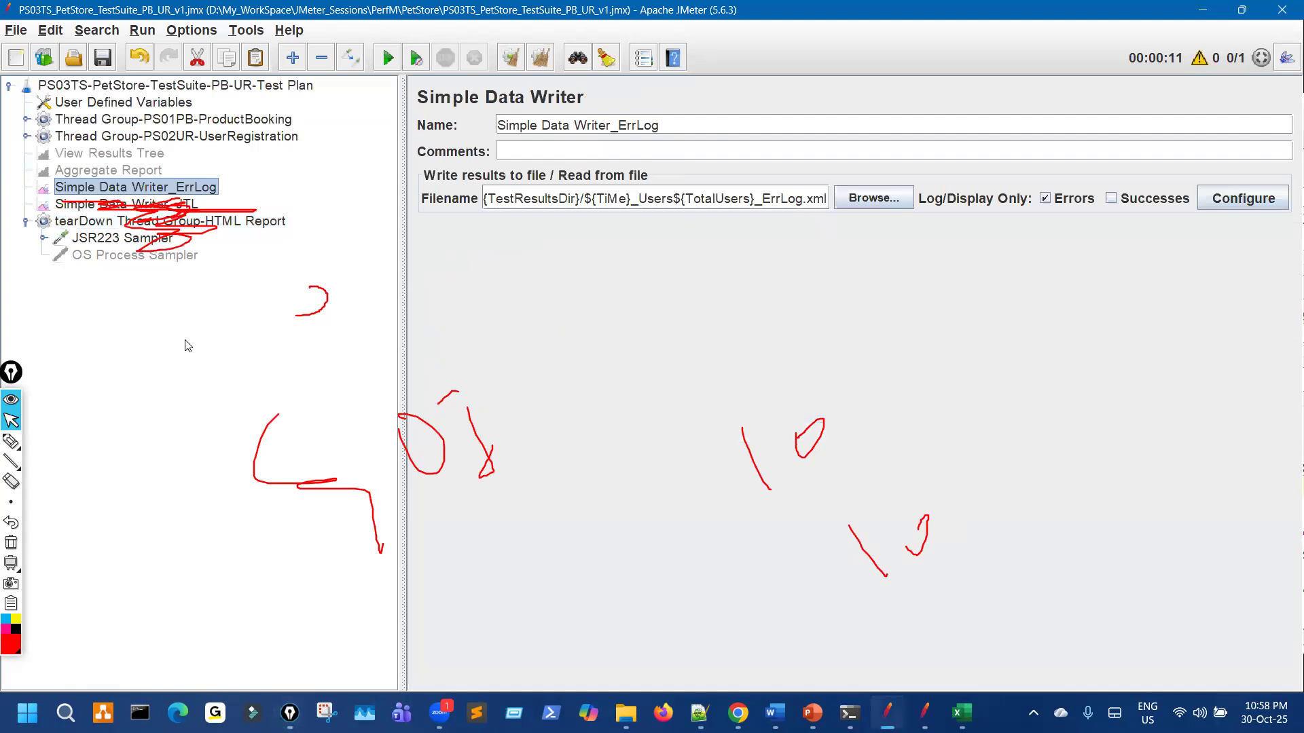
Step: Circle TestResultsDir, TiMe and TotalUsers in the ErrLog filename in red
{"action": "left_click", "coordinate": [11, 442]}
{"action": "left_click_drag", "start_coordinate": [257, 158], "coordinate": [218, 182]}
{"action": "left_click_drag", "start_coordinate": [526, 188], "coordinate": [537, 196]}
{"action": "left_click_drag", "start_coordinate": [313, 93], "coordinate": [325, 78]}
{"action": "mouse_move", "coordinate": [611, 216]}
{"action": "left_mouse_down"}
{"action": "mouse_move", "coordinate": [679, 217]}
{"action": "mouse_move", "coordinate": [609, 170]}
{"action": "mouse_move", "coordinate": [589, 172]}
{"action": "left_mouse_up"}
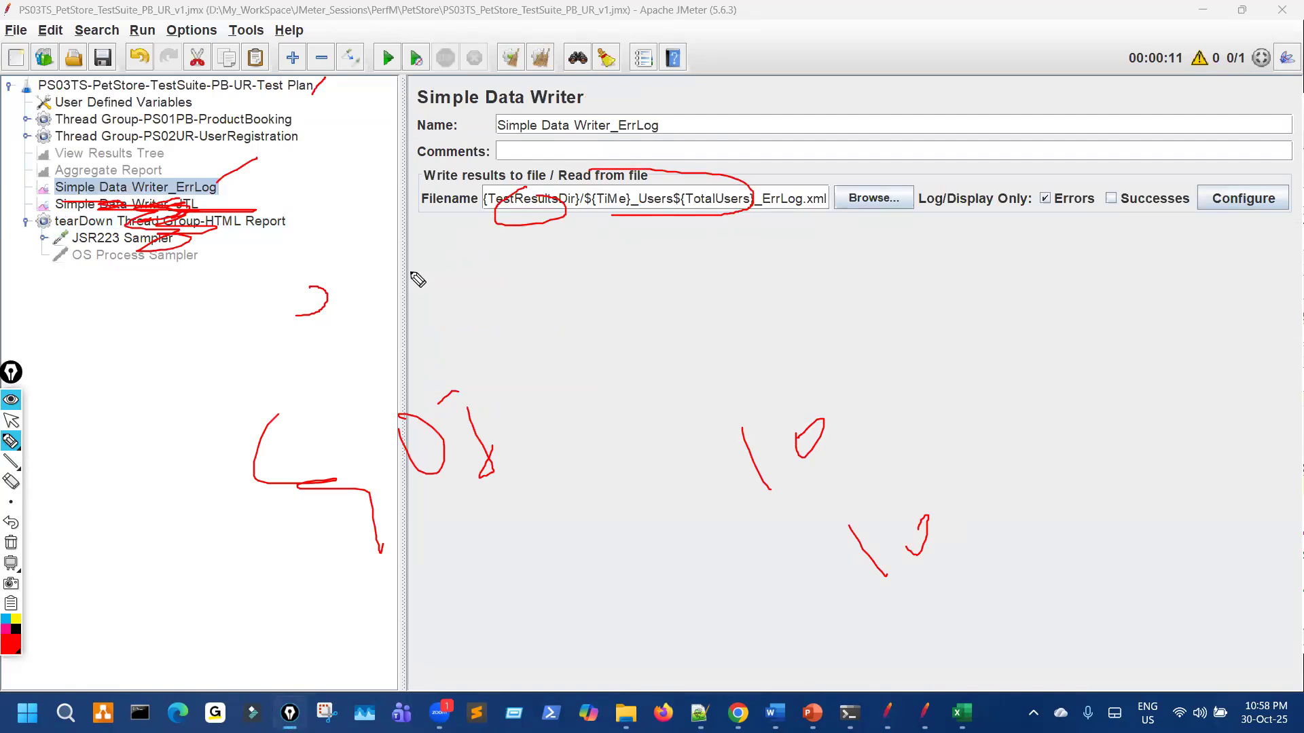
{"action": "left_click_drag", "start_coordinate": [241, 185], "coordinate": [318, 164]}
Step: Stop annotating, select the Test Plan node, and clear all red marks
{"action": "key", "text": "ctrl+shift+2"}
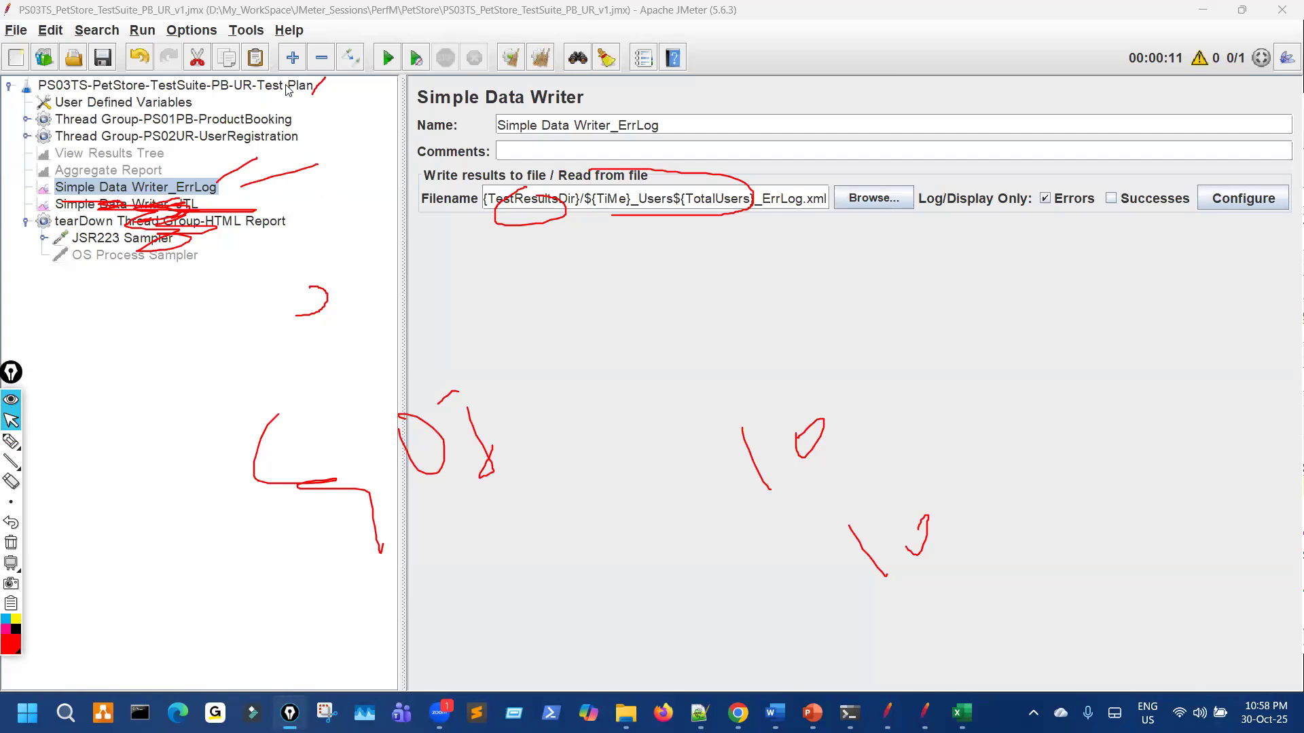
{"action": "left_click", "coordinate": [286, 85]}
{"action": "key", "text": "ctrl+shift+7"}
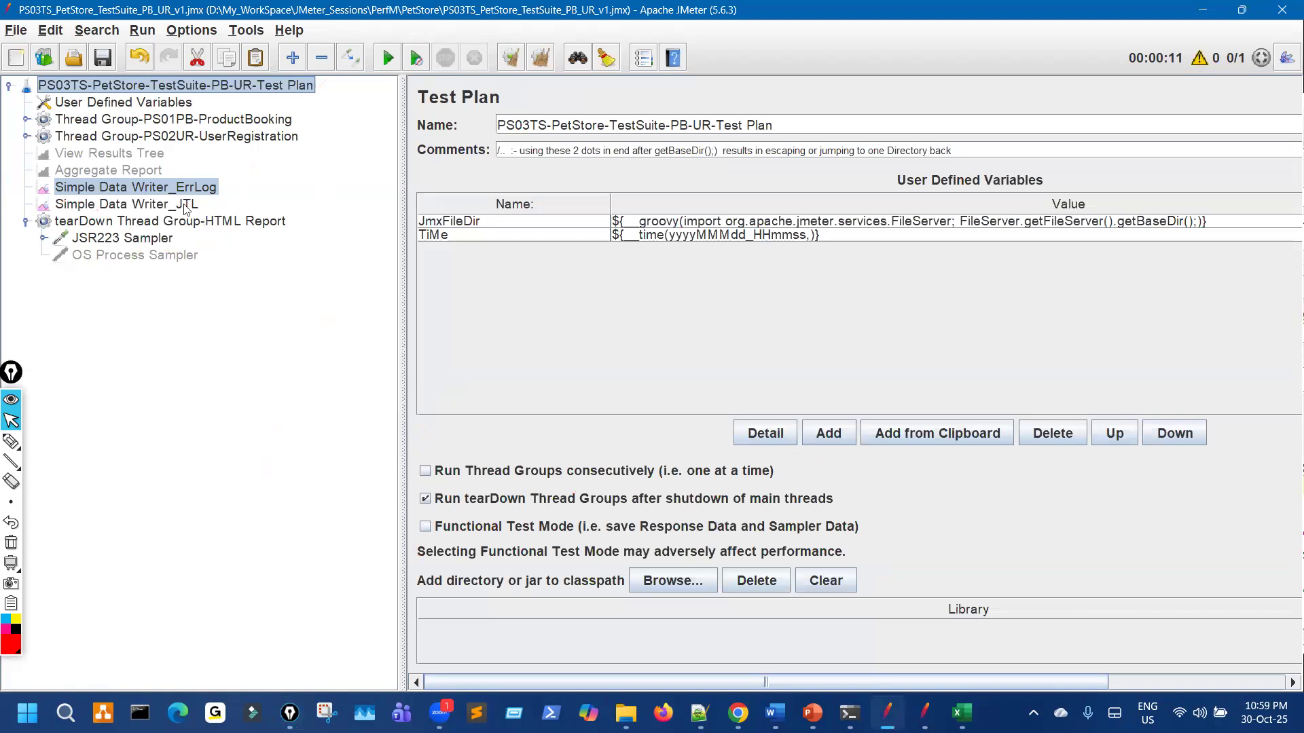
Step: Review the User Defined Variables and the ProductBooking and UserRegistration thread groups
{"action": "left_click", "coordinate": [162, 106]}
{"action": "left_click", "coordinate": [188, 126]}
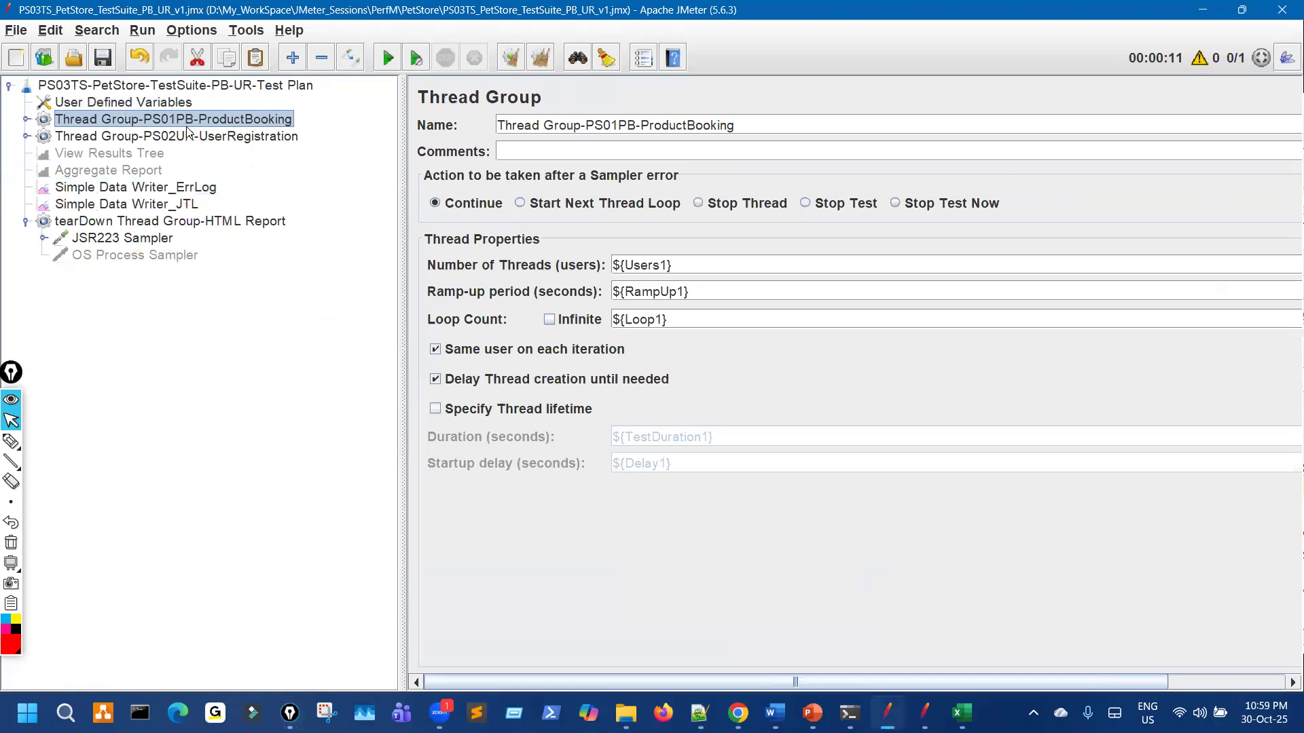
{"action": "left_click", "coordinate": [191, 136]}
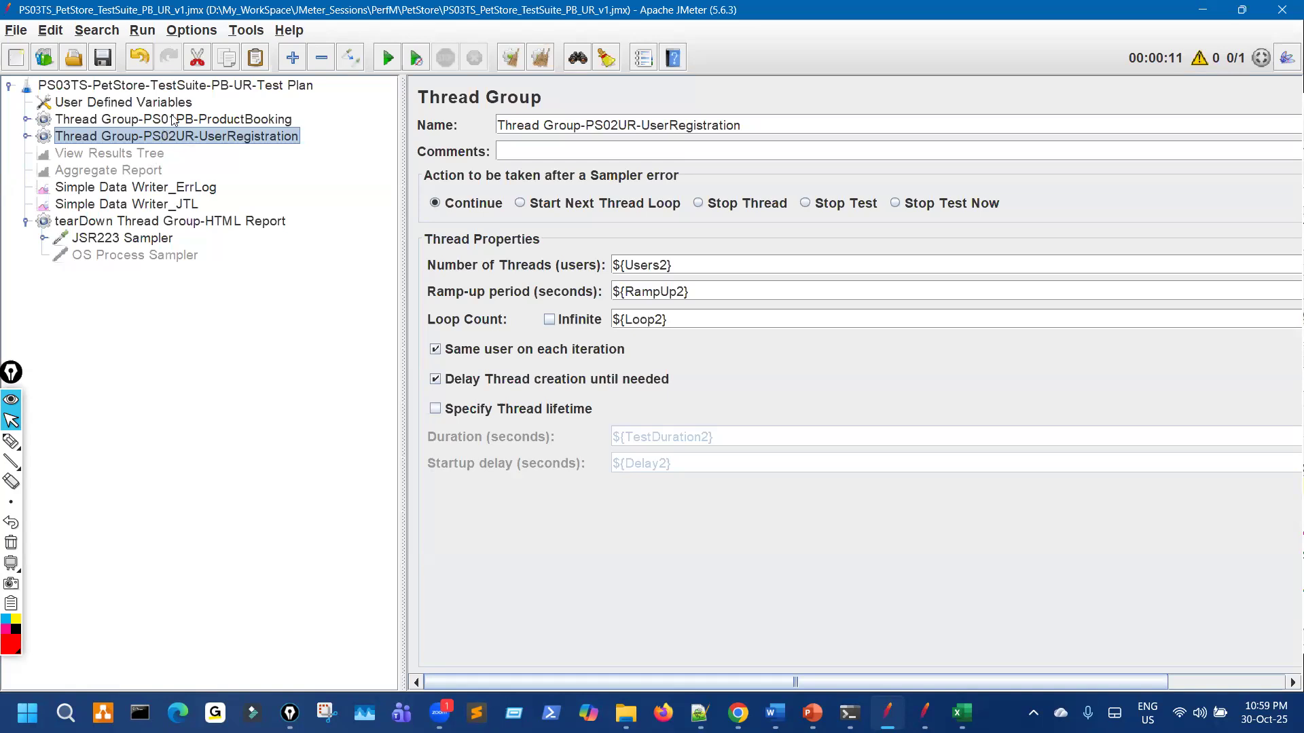
Step: Go over the Users1, Loop1, Loop2, TestDuration2 and TotalUsers variables, collapse tearDown, and restore JMeter's window
{"action": "left_click", "coordinate": [180, 105]}
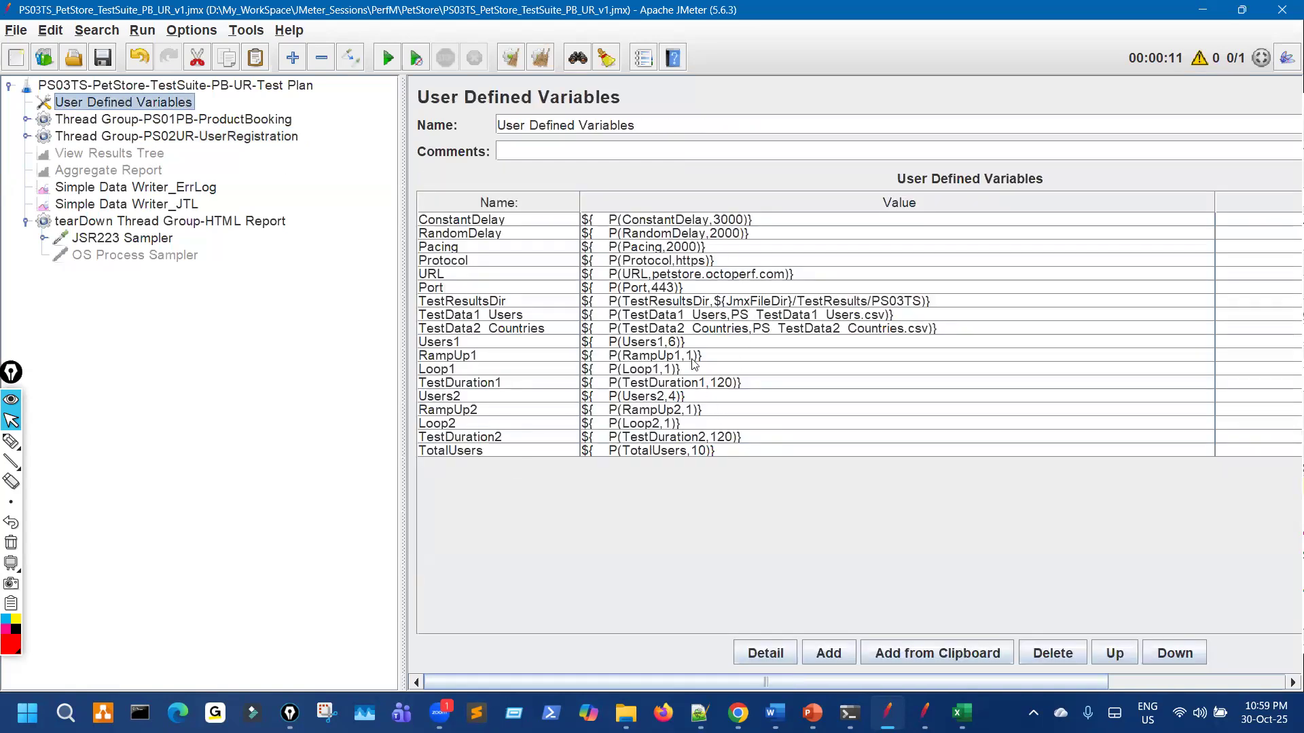
{"action": "left_click", "coordinate": [474, 343]}
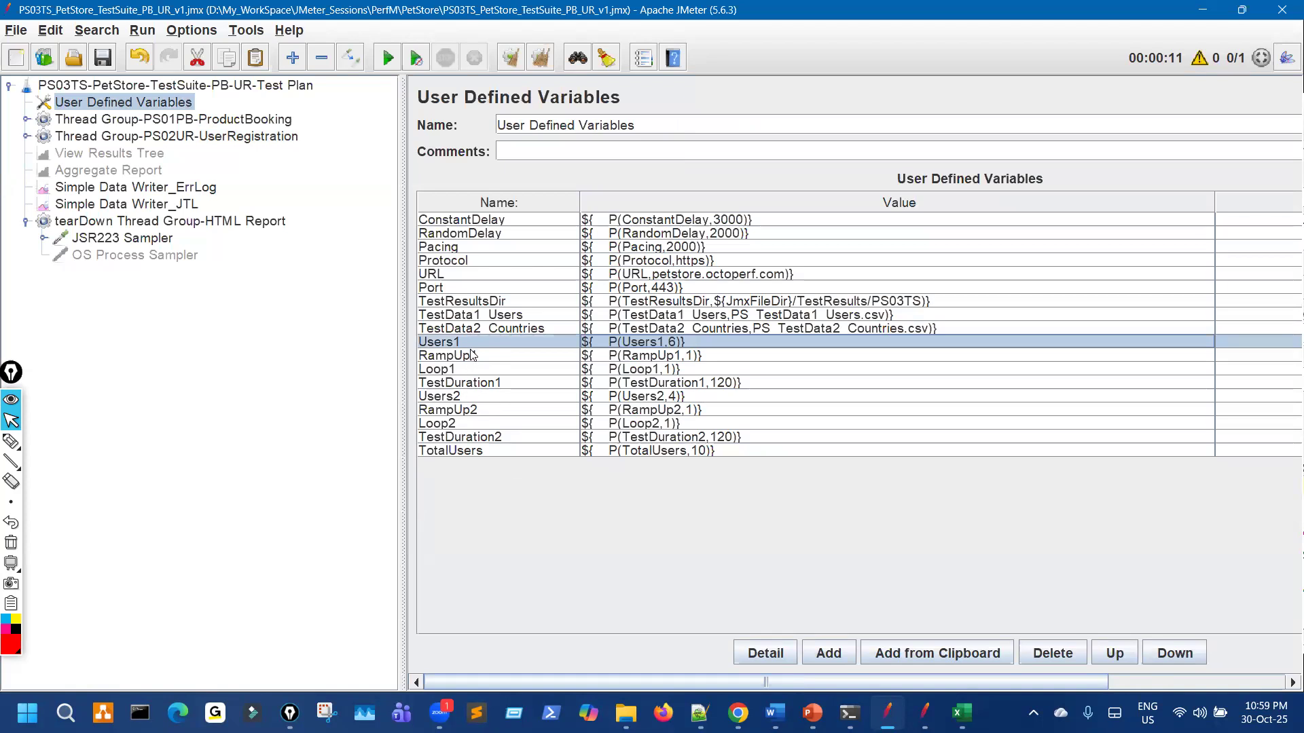
{"action": "left_click", "coordinate": [473, 371]}
{"action": "left_click_drag", "start_coordinate": [478, 425], "coordinate": [478, 438]}
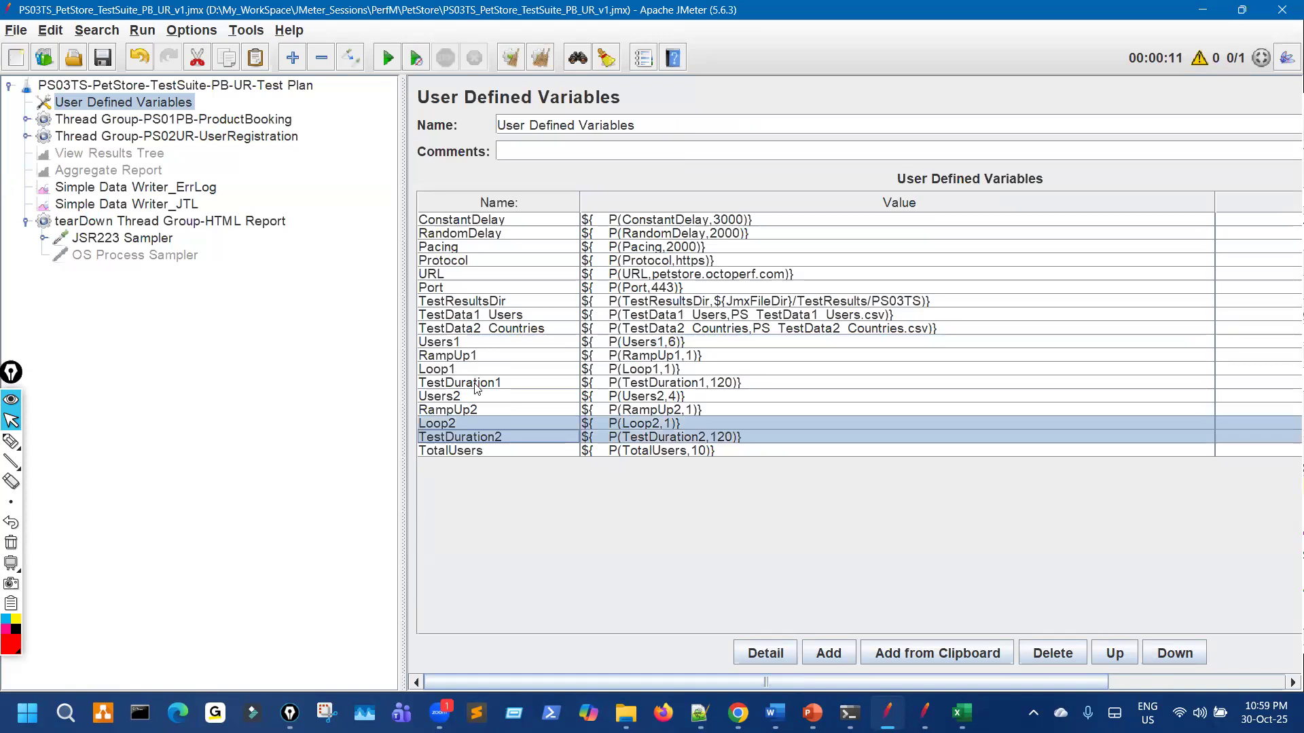
{"action": "left_click", "coordinate": [518, 451]}
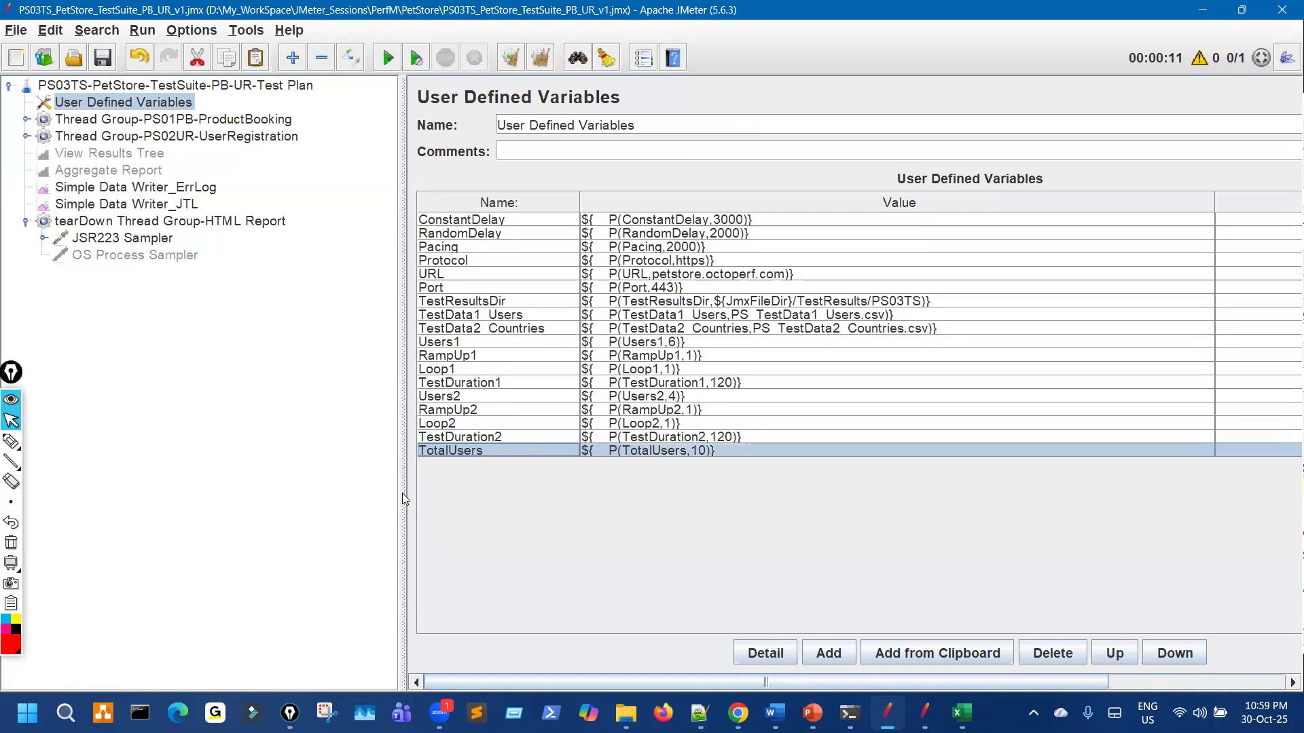
{"action": "left_click", "coordinate": [25, 222]}
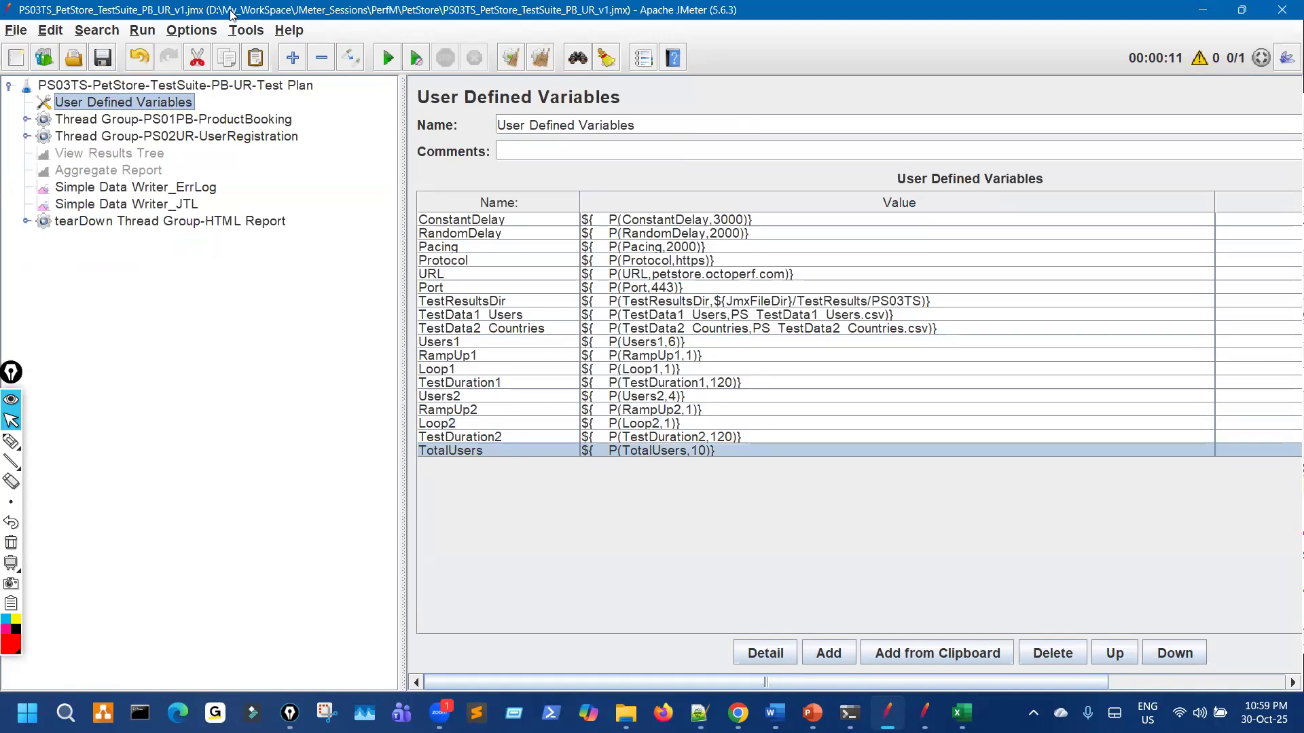
{"action": "key", "text": "super+Down"}
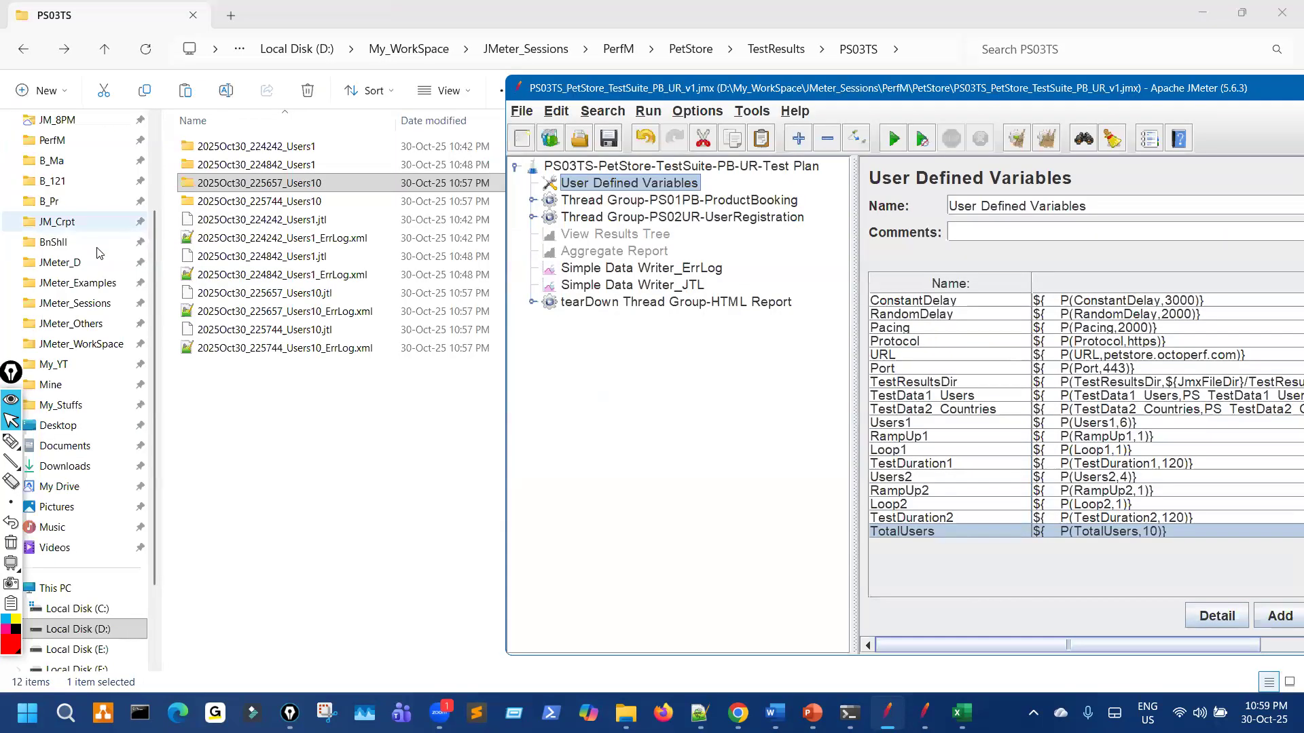
Step: Navigate through OnGoing_Sessions and JM_9PM into the z_PetStore_Imp folder of PetStore scripts
{"action": "scroll", "coordinate": [99, 253], "scroll_direction": "up", "scroll_amount": 2}
{"action": "left_click", "coordinate": [80, 224]}
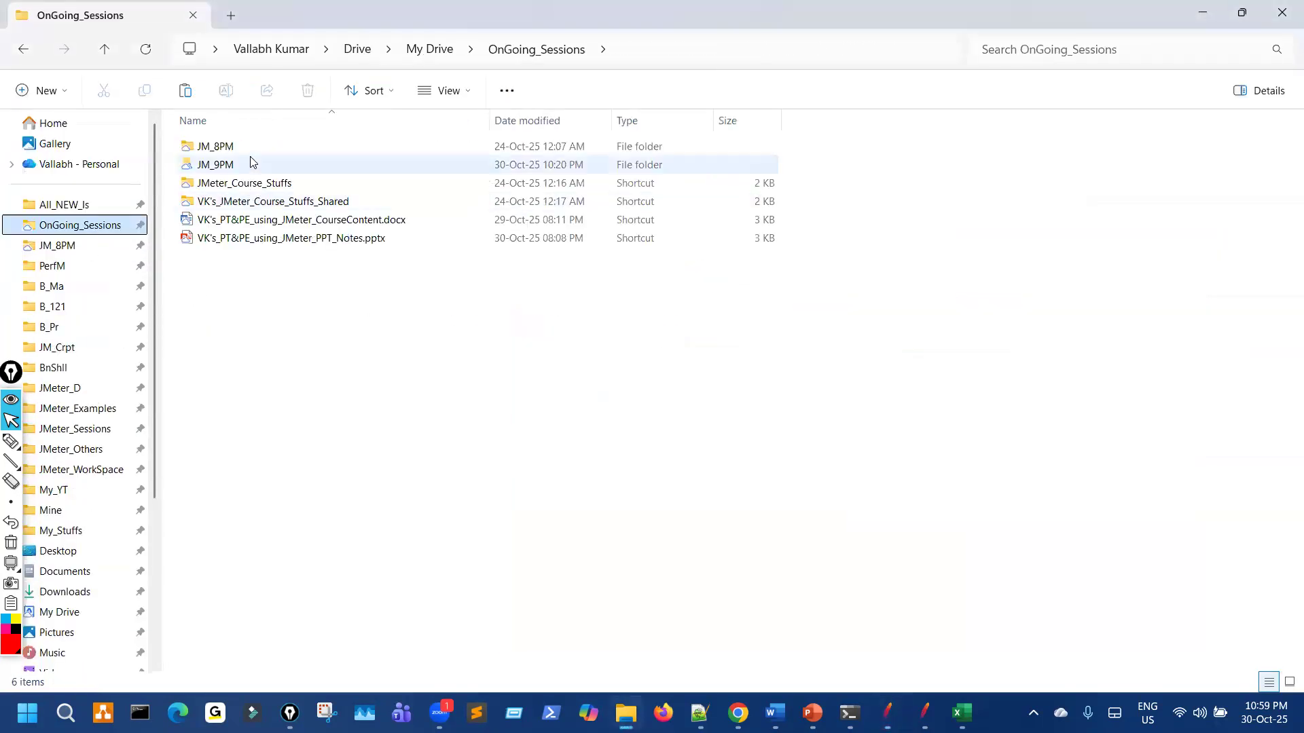
{"action": "double_click", "coordinate": [250, 158]}
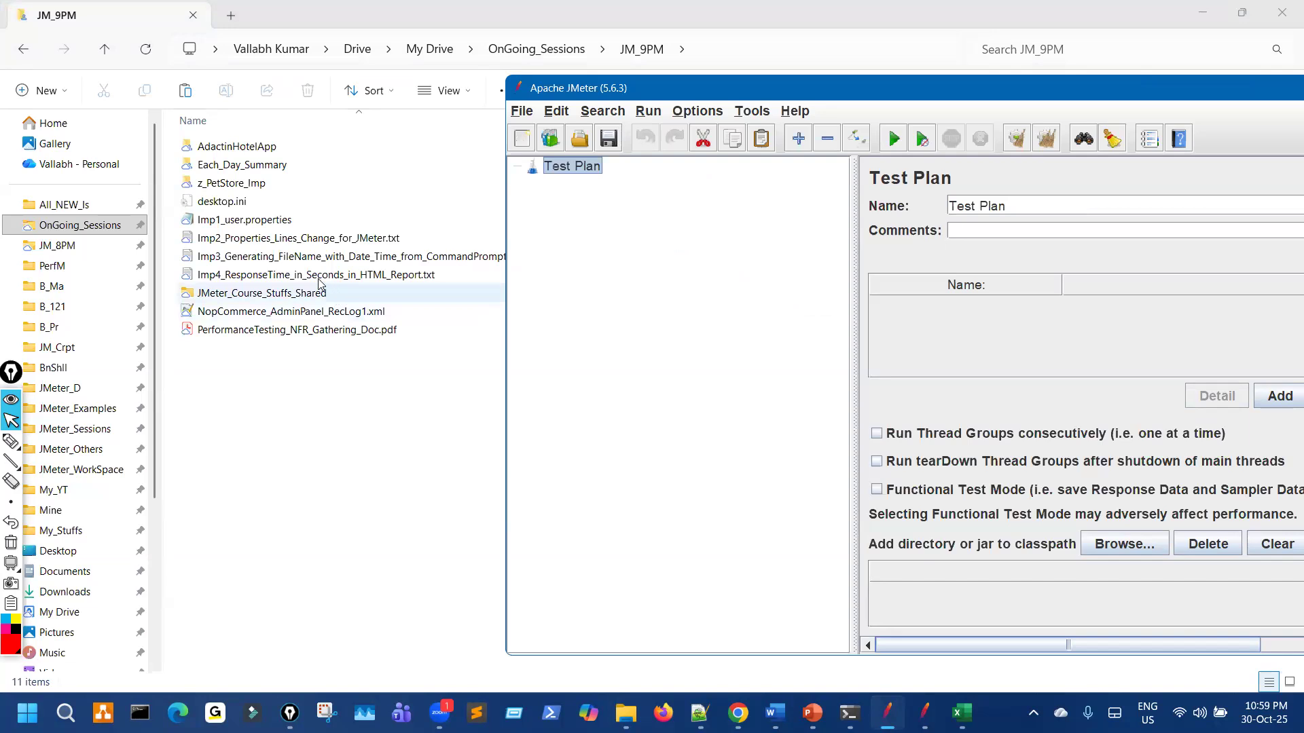
{"action": "left_click", "coordinate": [216, 183]}
{"action": "key", "text": "Return"}
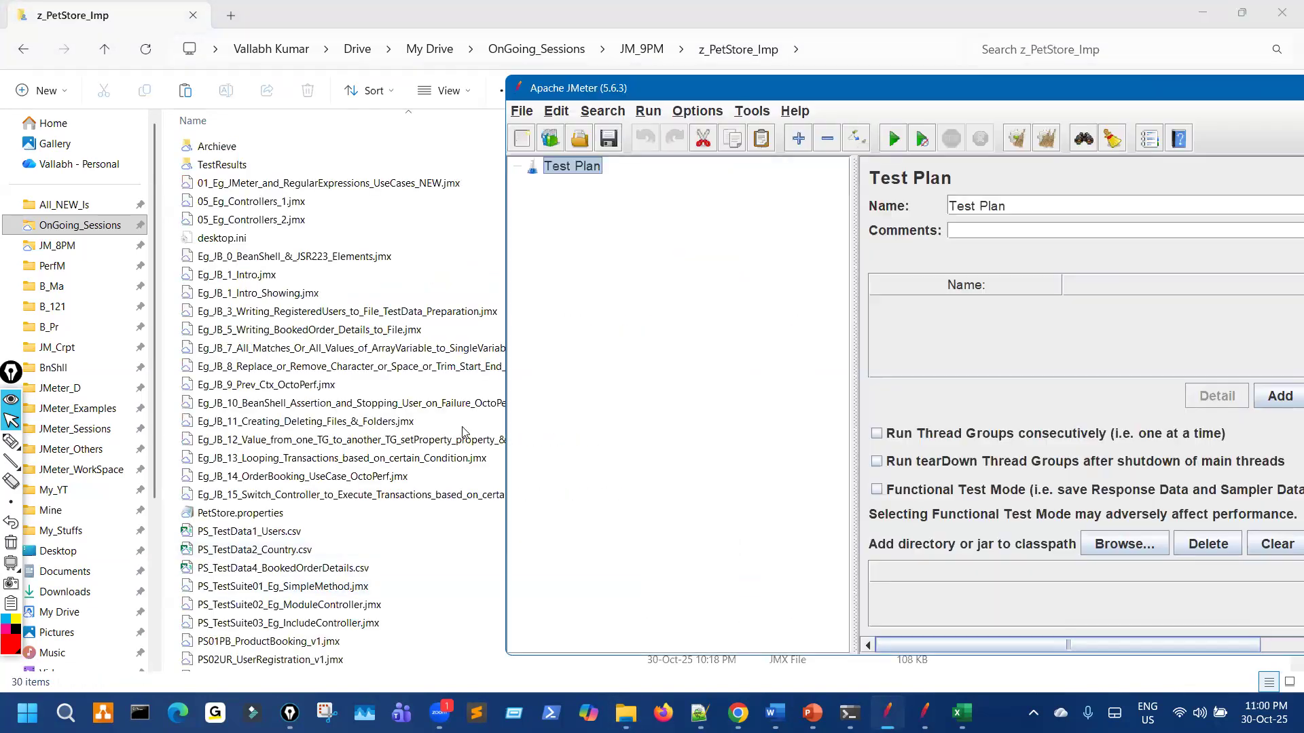
{"action": "left_click", "coordinate": [888, 713]}
Step: Load PS01PB_ProductBooking_v1.jmx and set its tearDown JSR223 Sampler language to groovy
{"action": "scroll", "coordinate": [440, 613], "scroll_direction": "down", "scroll_amount": 2}
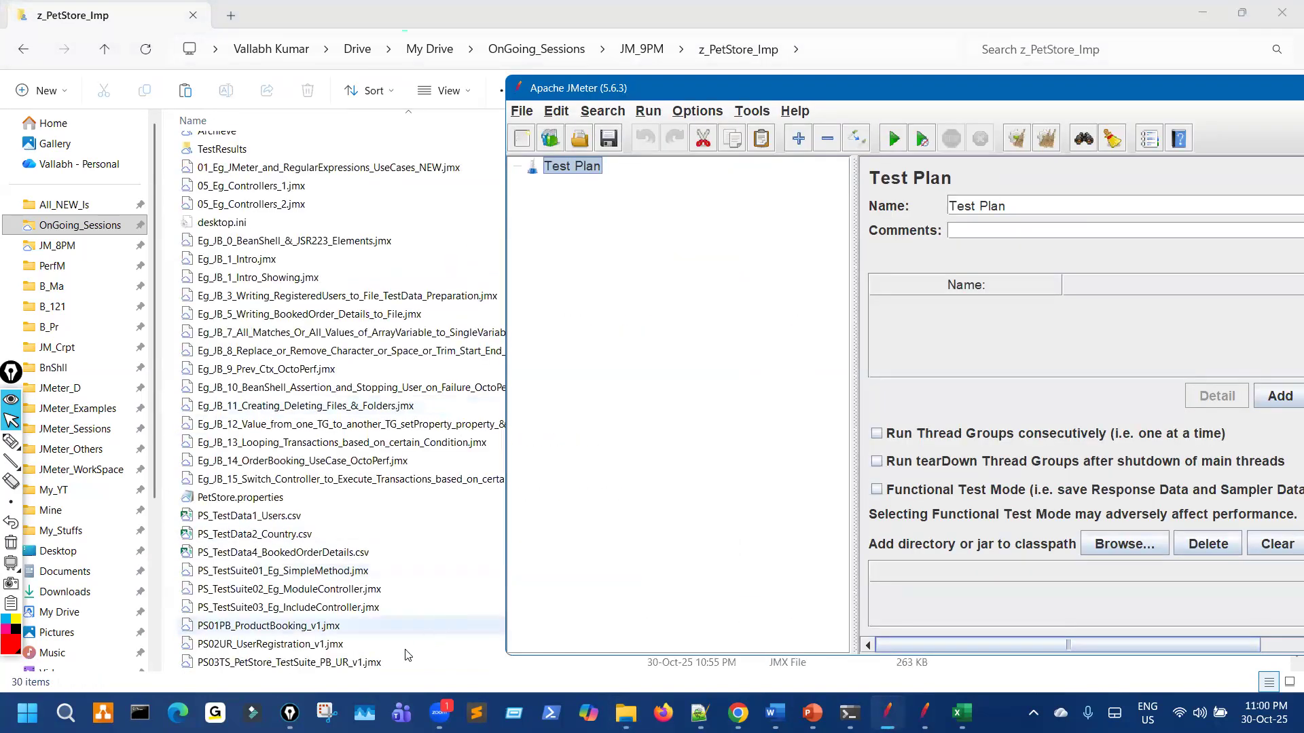
{"action": "left_click_drag", "start_coordinate": [319, 628], "coordinate": [678, 358]}
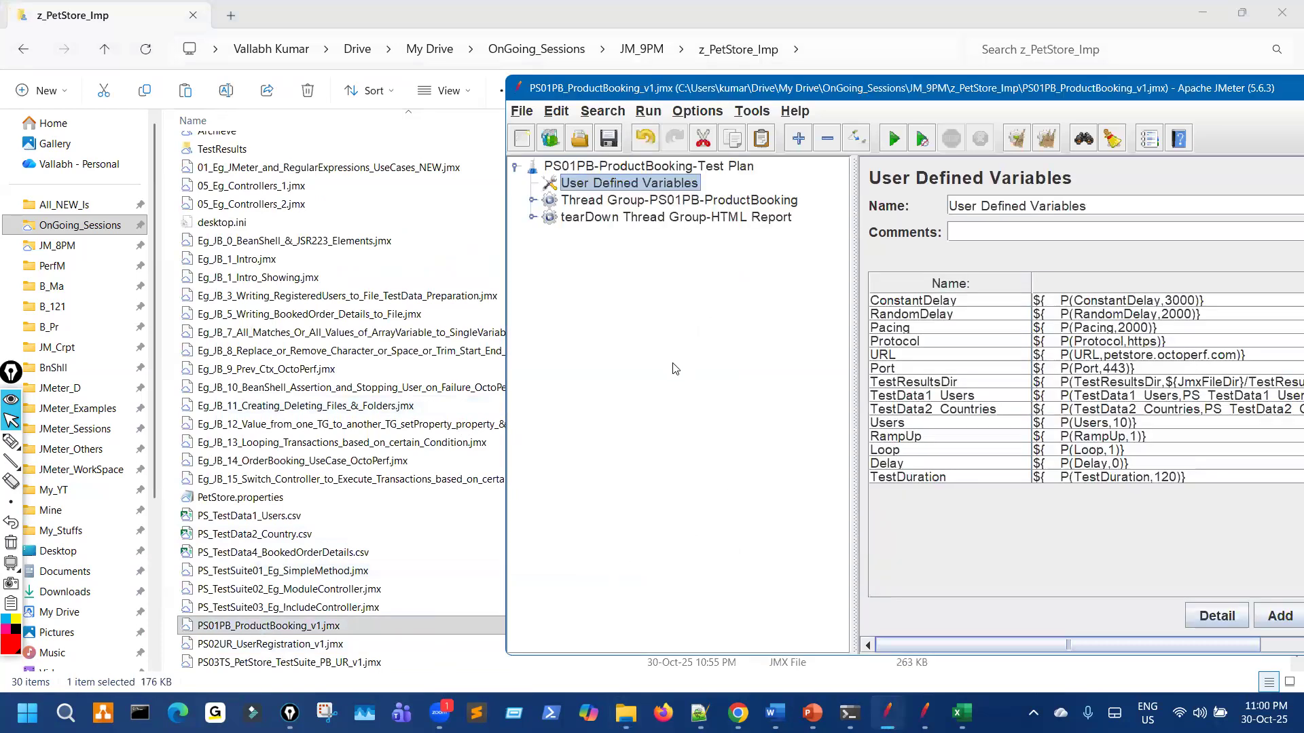
{"action": "left_click", "coordinate": [533, 217]}
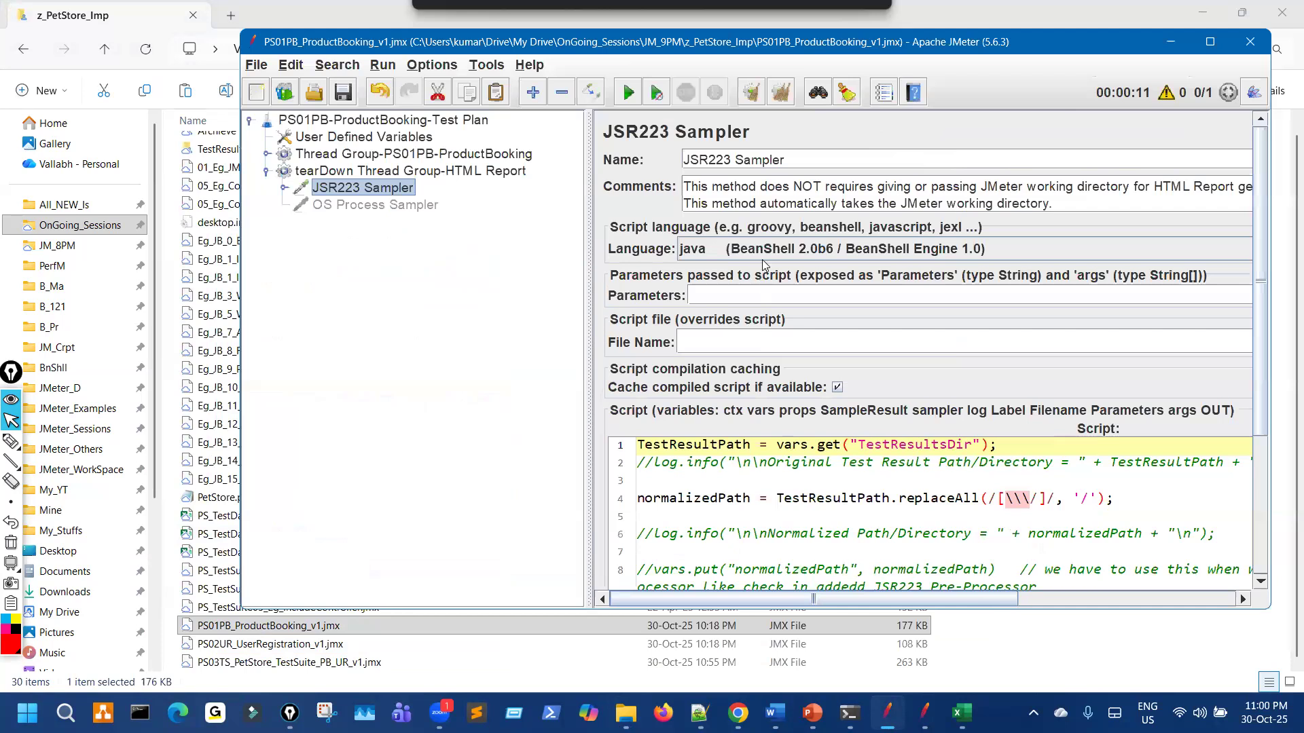
{"action": "left_click", "coordinate": [700, 248]}
{"action": "left_click", "coordinate": [699, 305]}
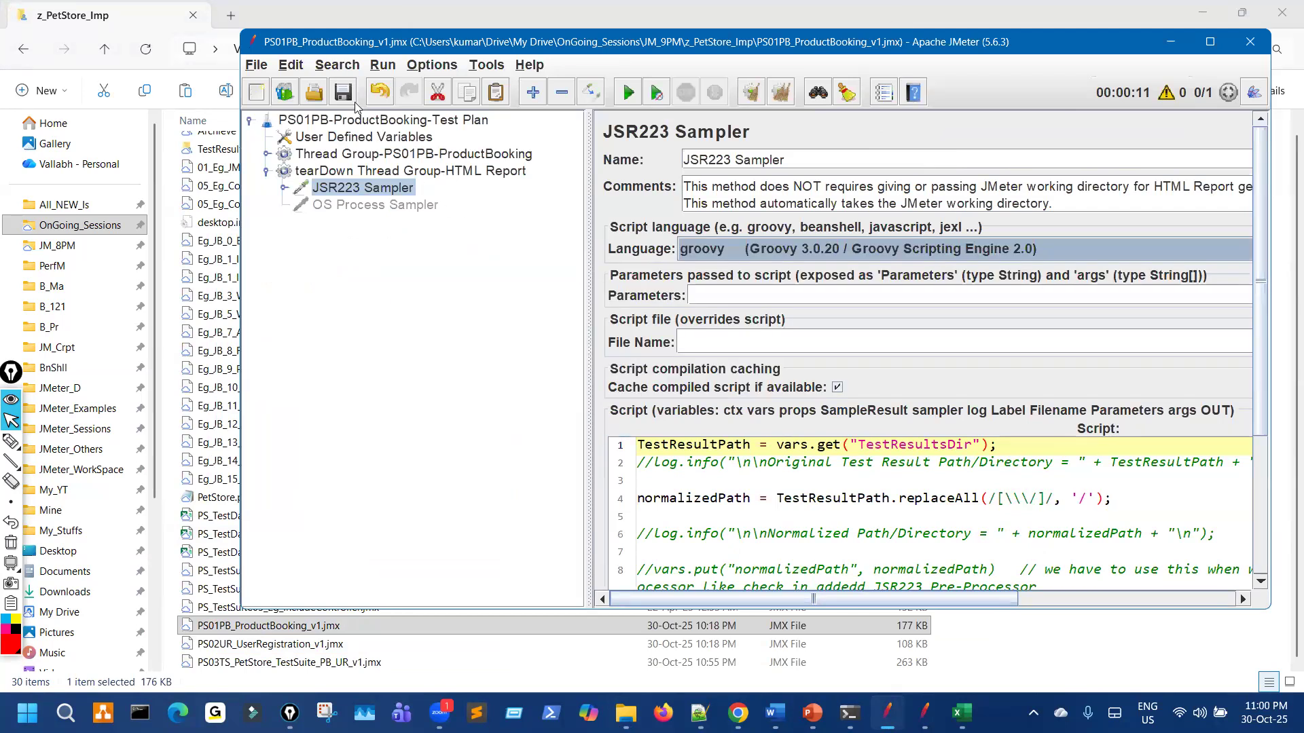
Step: In a fresh plan, load PS02UR_UserRegistration_v1.jmx, set its JSR223 Sampler to groovy, and save
{"action": "left_click", "coordinate": [257, 92]}
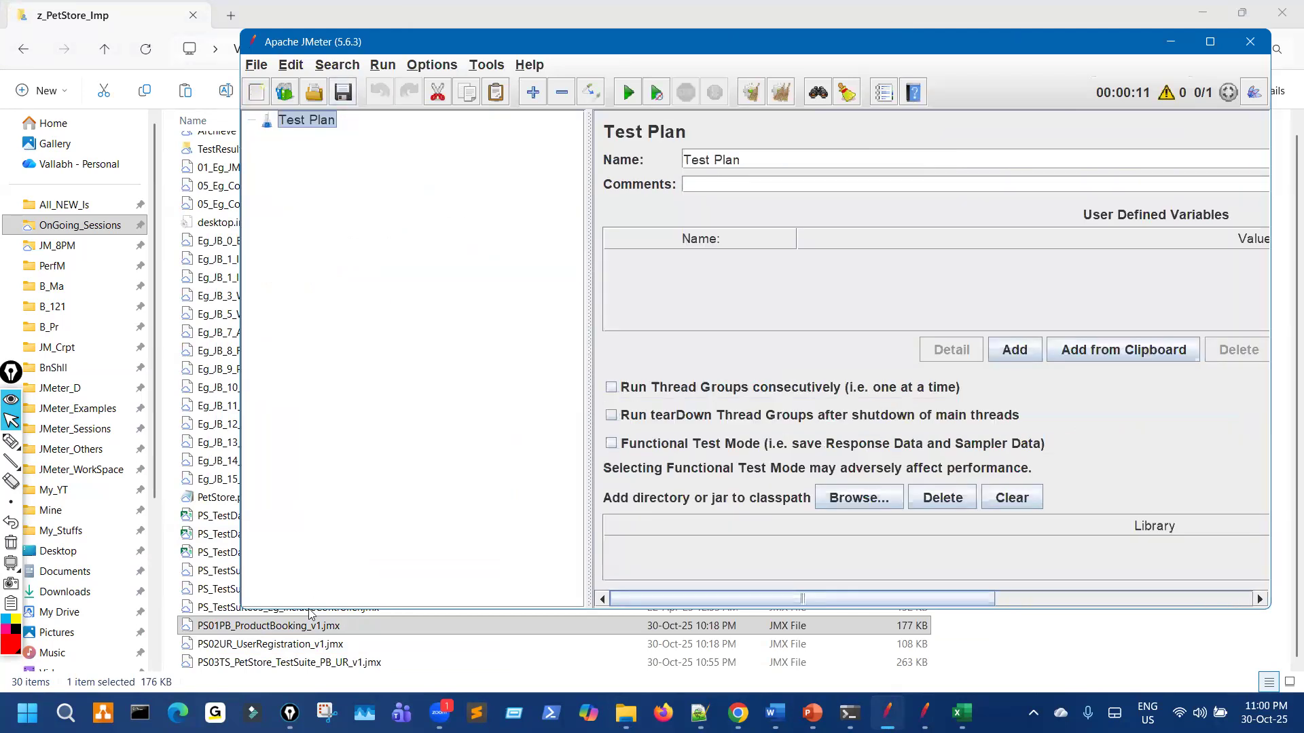
{"action": "left_click_drag", "start_coordinate": [285, 644], "coordinate": [379, 452]}
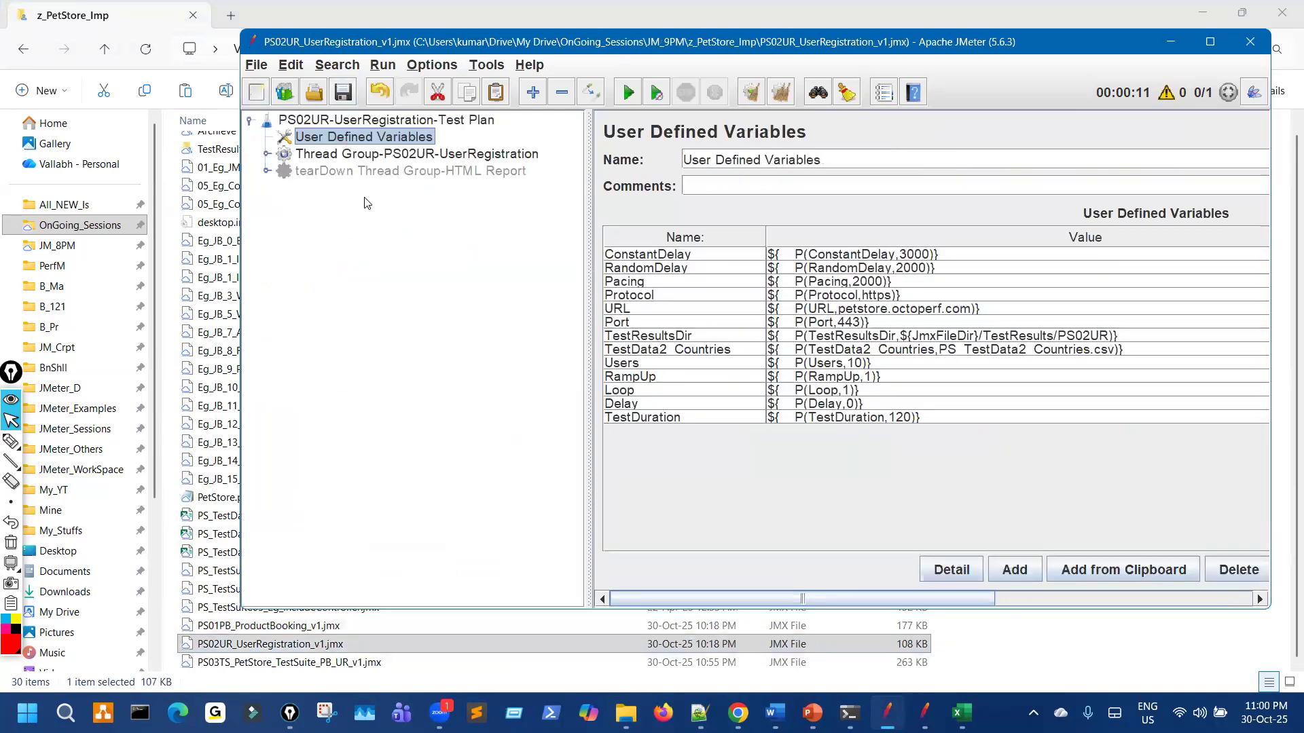
{"action": "left_click", "coordinate": [267, 171]}
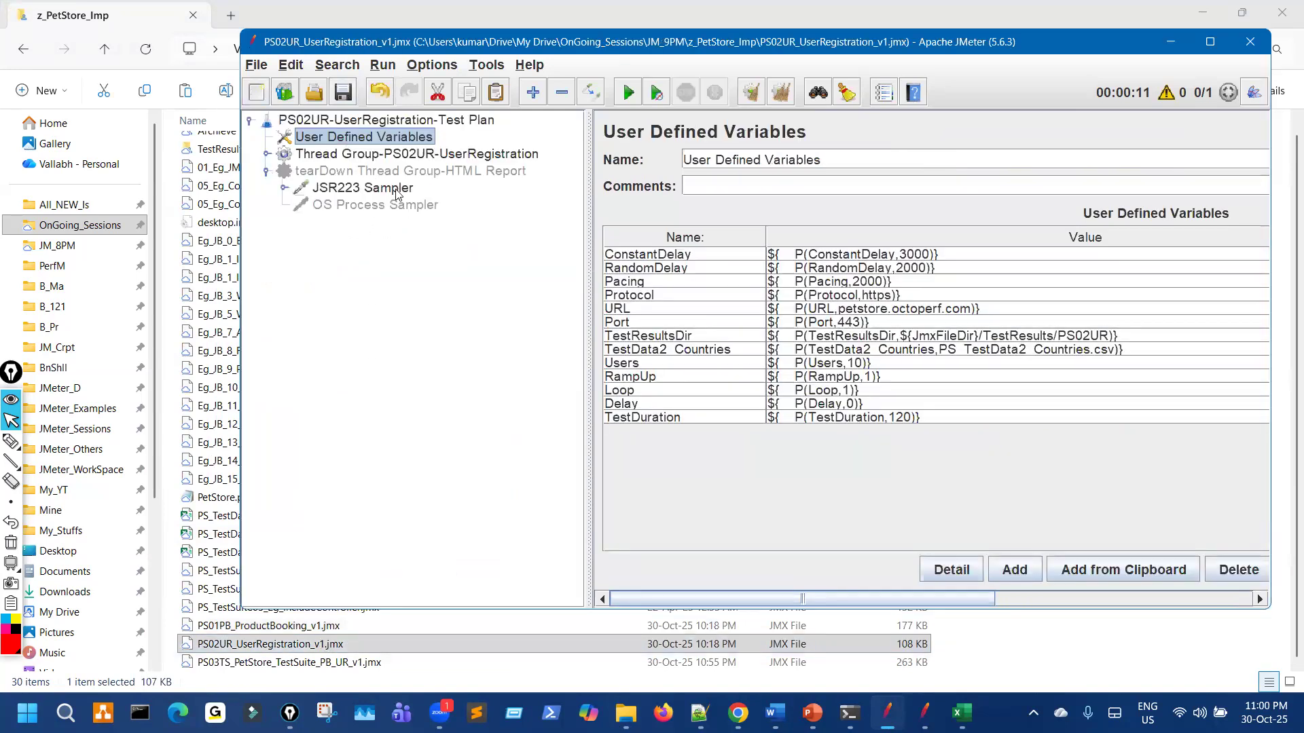
{"action": "left_click", "coordinate": [397, 190]}
{"action": "left_click", "coordinate": [693, 248]}
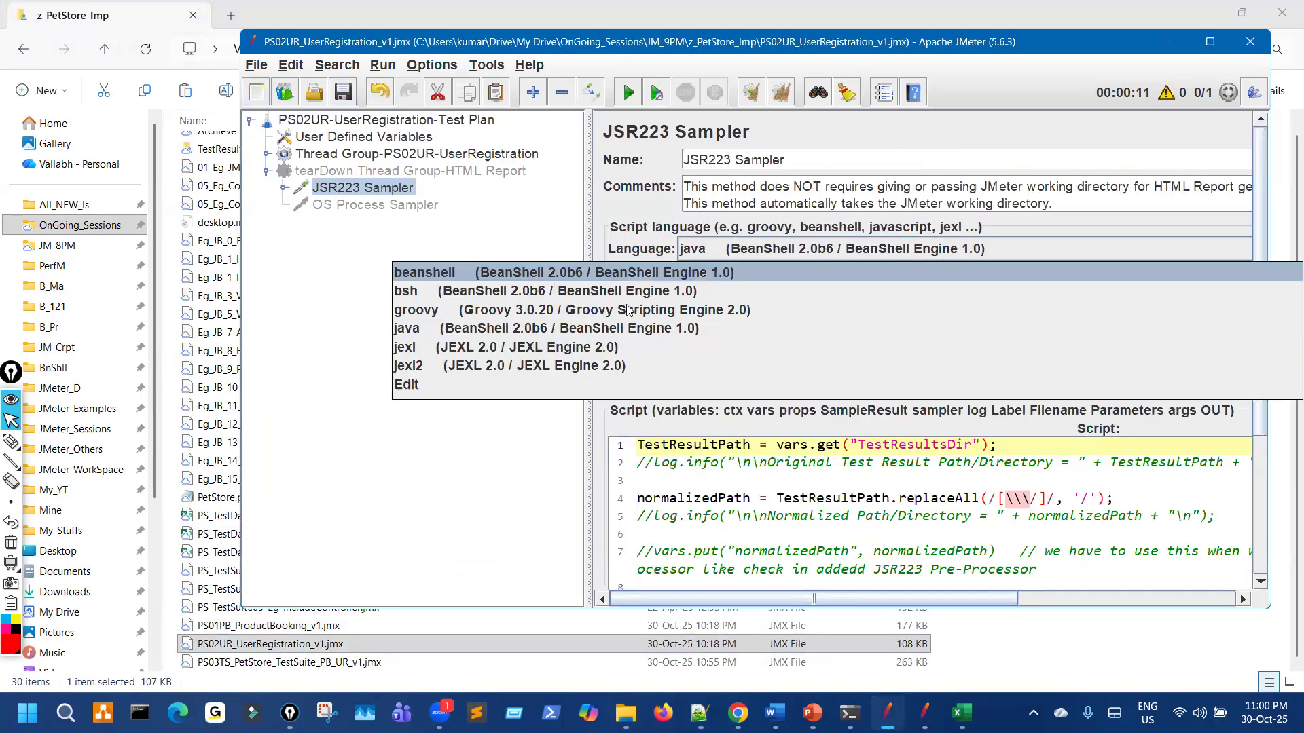
{"action": "left_click", "coordinate": [632, 307]}
{"action": "left_click", "coordinate": [341, 93]}
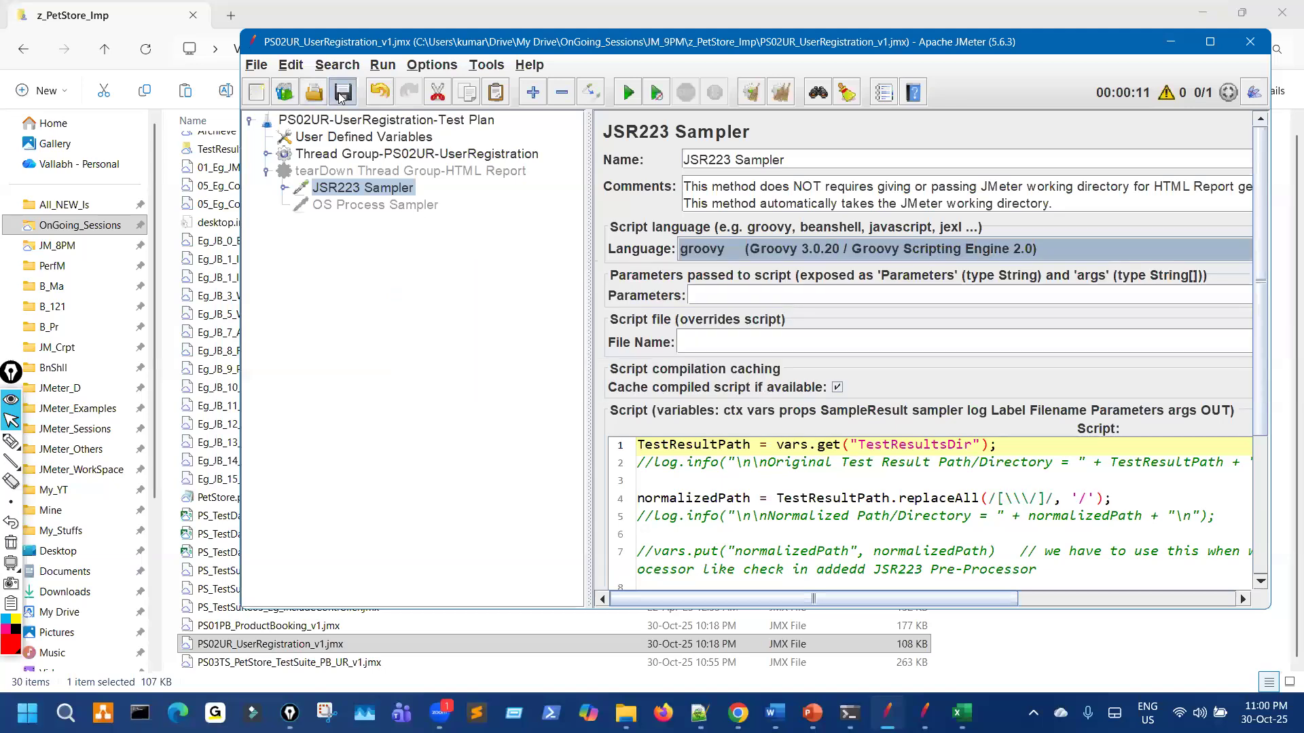
Step: Load the PS03TS PetStore test suite, confirm its JSR223 Sampler uses groovy, save and close it
{"action": "left_click", "coordinate": [256, 95]}
{"action": "left_click_drag", "start_coordinate": [311, 662], "coordinate": [377, 266]}
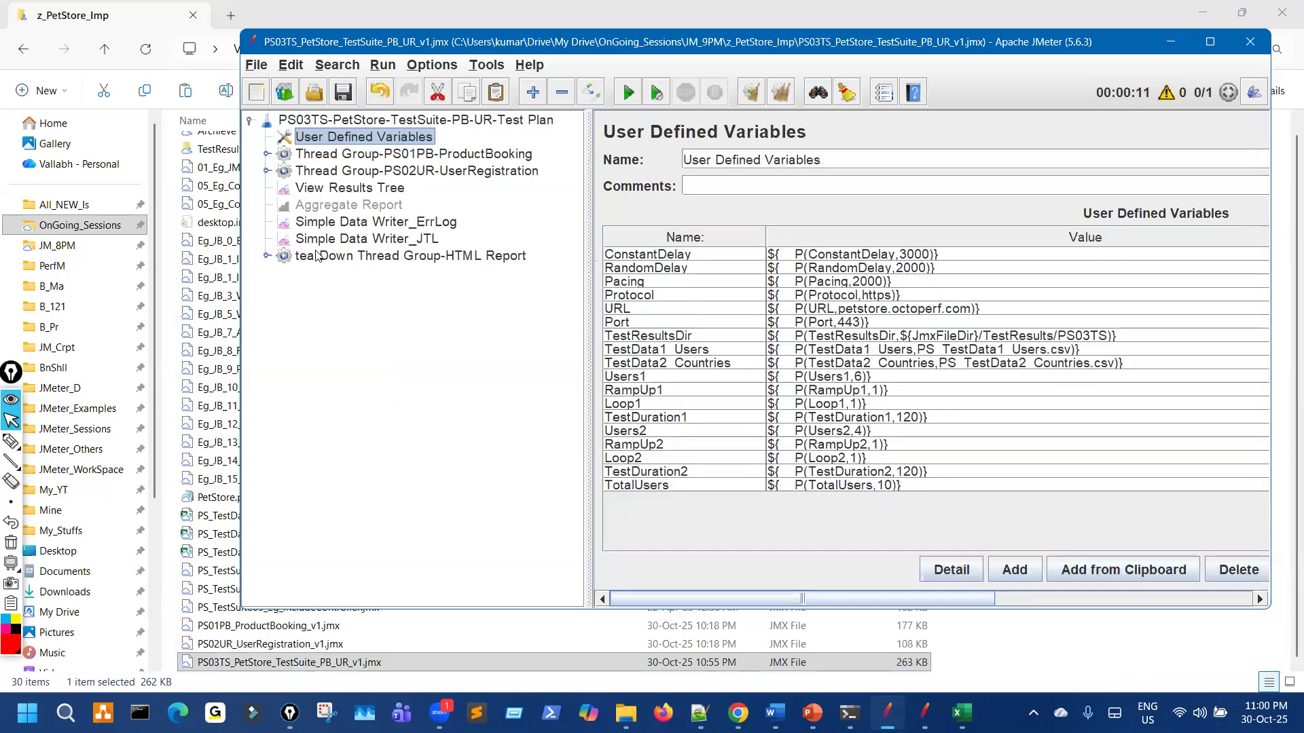
{"action": "left_click", "coordinate": [268, 257]}
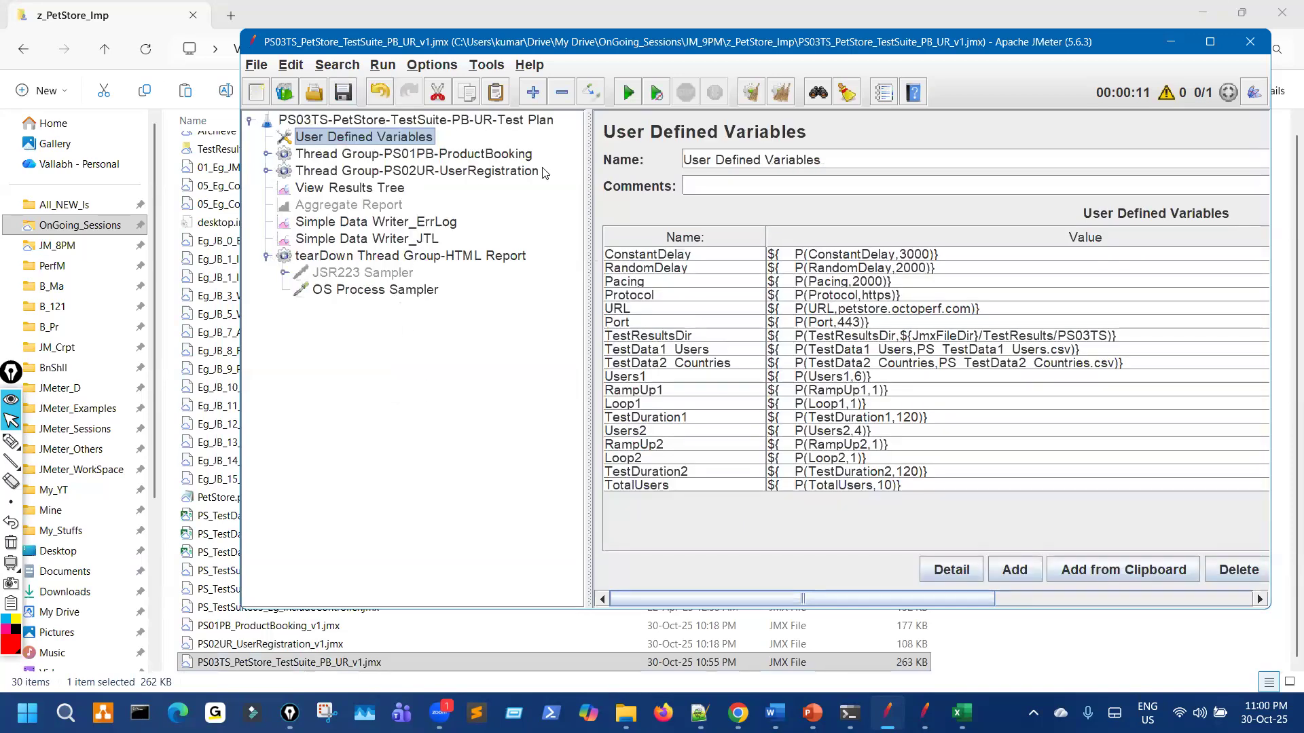
{"action": "left_click", "coordinate": [367, 273]}
{"action": "left_click", "coordinate": [433, 290]}
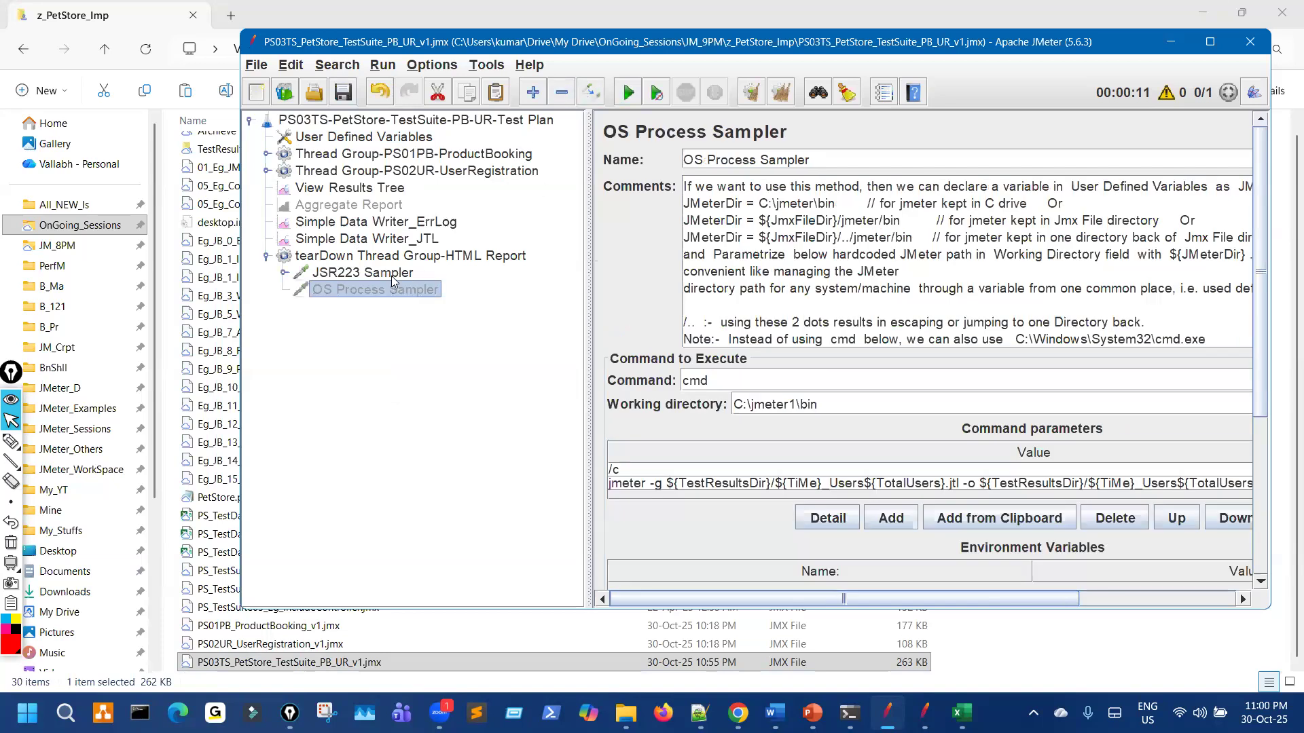
{"action": "left_click", "coordinate": [392, 275]}
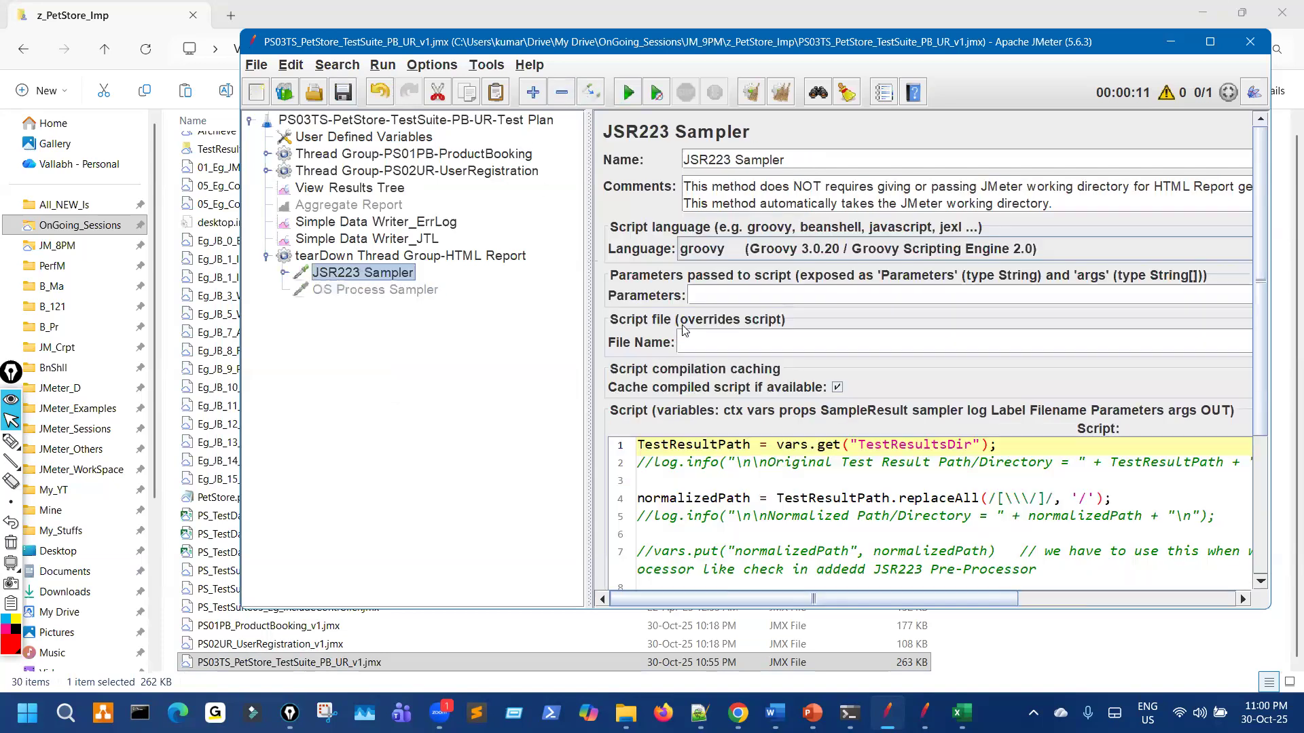
{"action": "left_click", "coordinate": [343, 92]}
{"action": "left_click", "coordinate": [432, 124]}
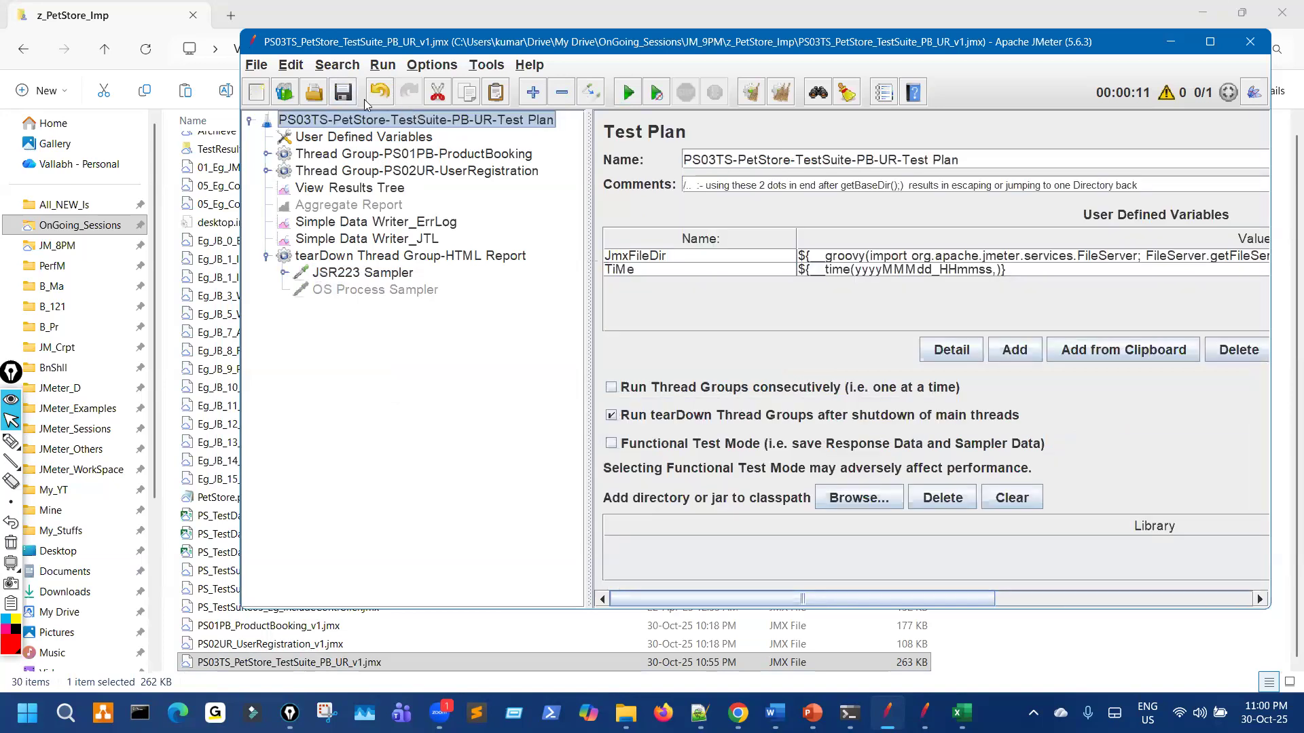
{"action": "left_click", "coordinate": [264, 100]}
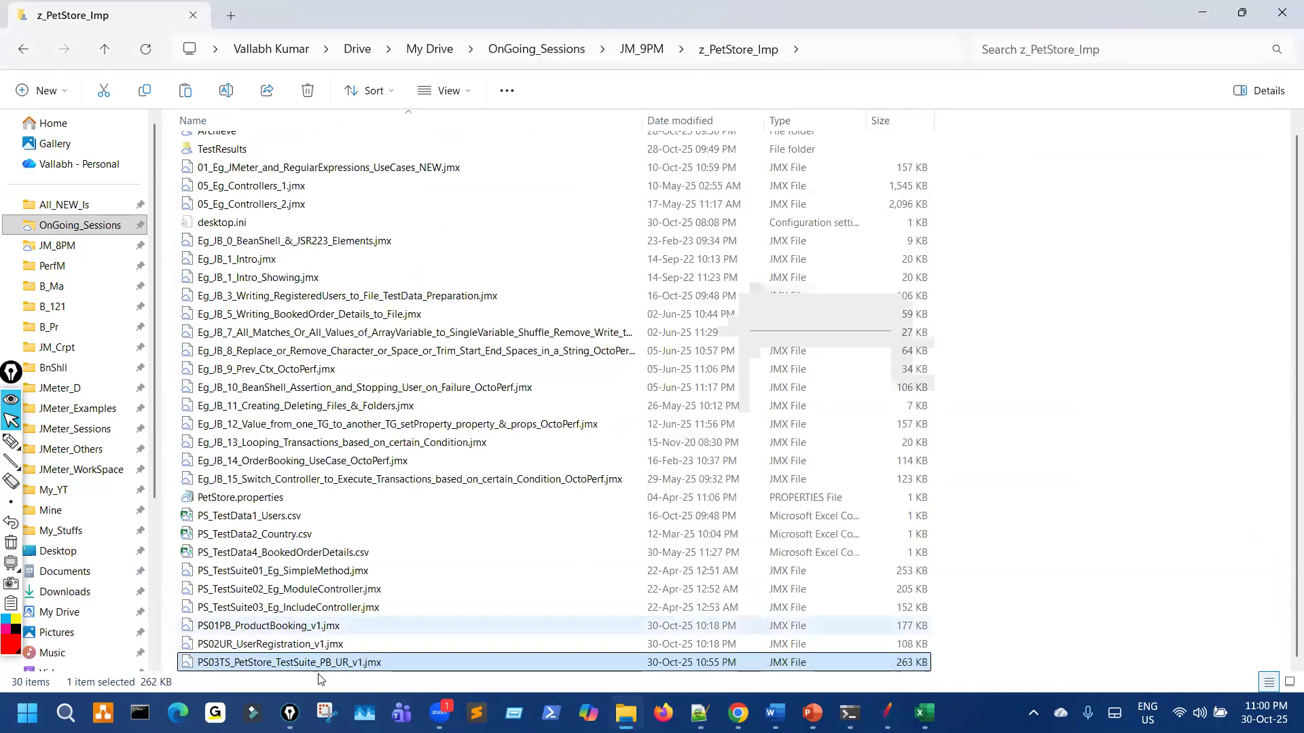
Step: Close JMeter and select the PS03TS PetStore test suite file in Explorer
{"action": "left_click", "coordinate": [320, 644]}
{"action": "left_click", "coordinate": [320, 663]}
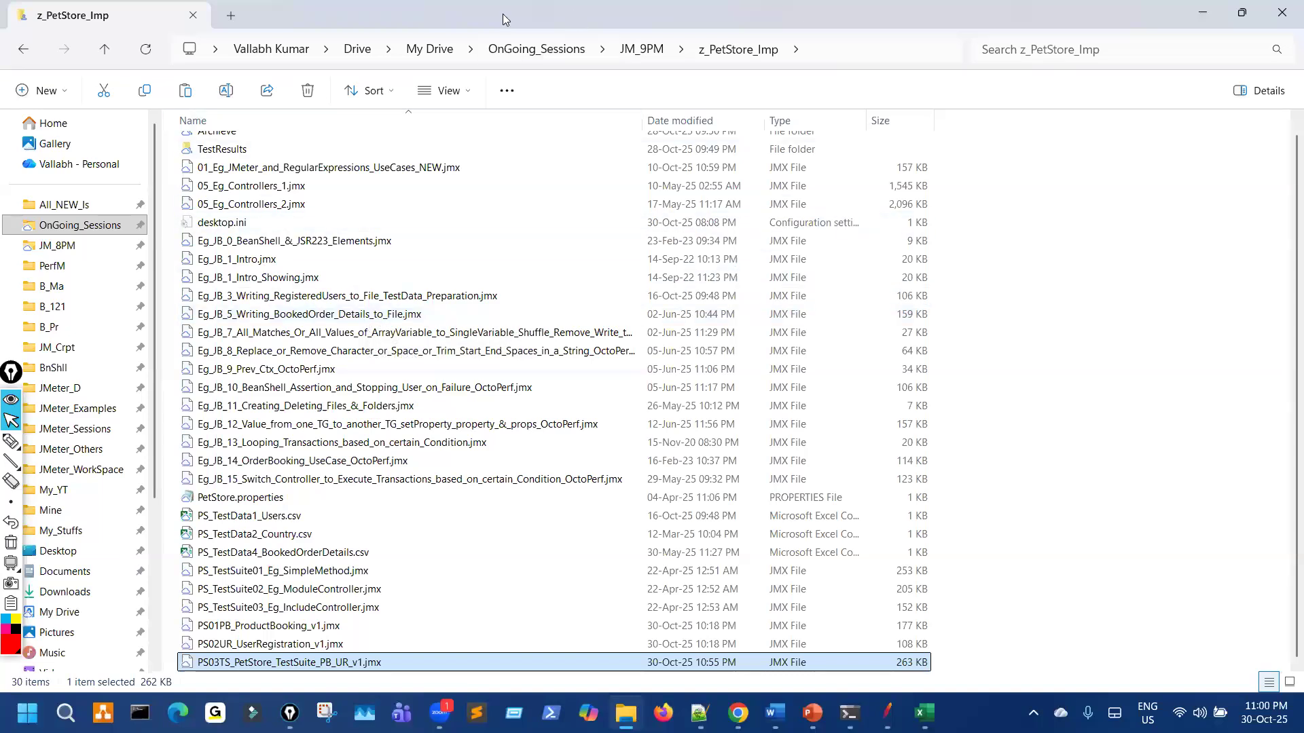
{"action": "key", "text": "alt+Tab"}
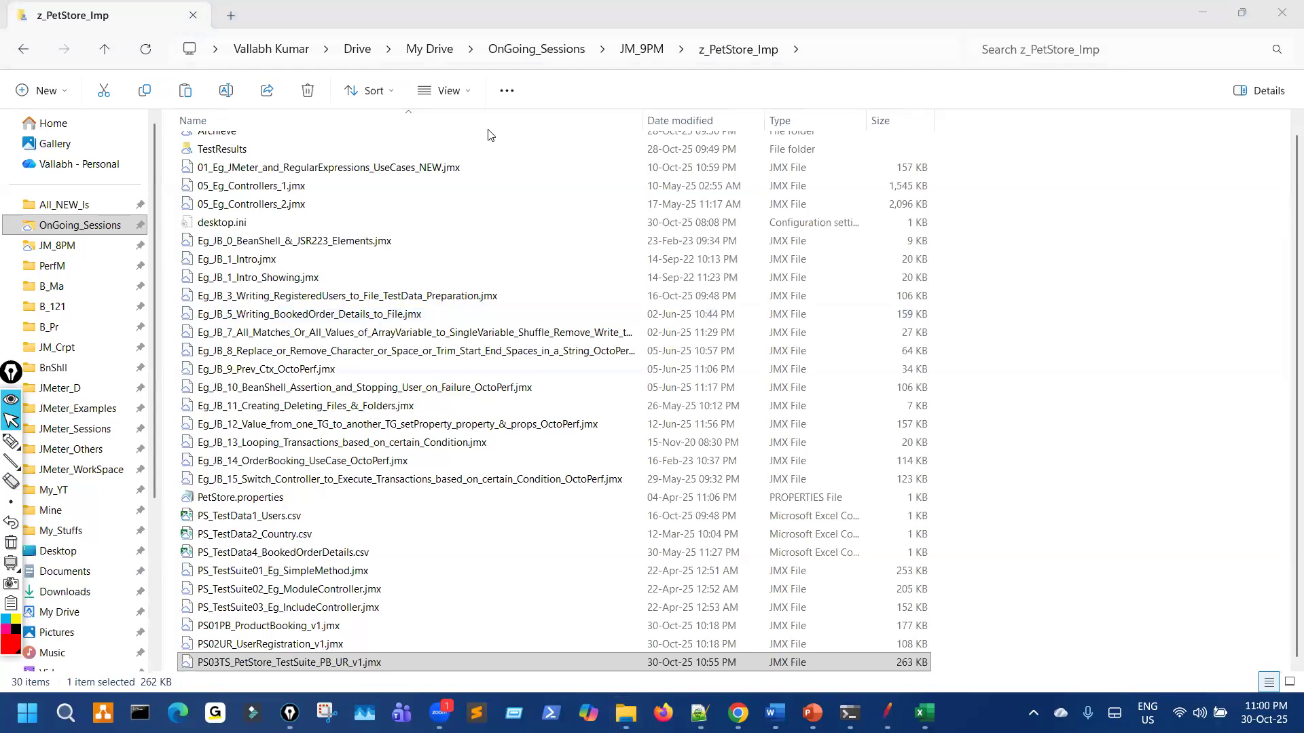
Step: Step through PS01PB_ProductBooking_v1.jmx and PS02UR_UserRegistration_v1.jmx, ending on the PS03TS suite file
{"action": "left_click", "coordinate": [337, 611]}
{"action": "left_click", "coordinate": [331, 625]}
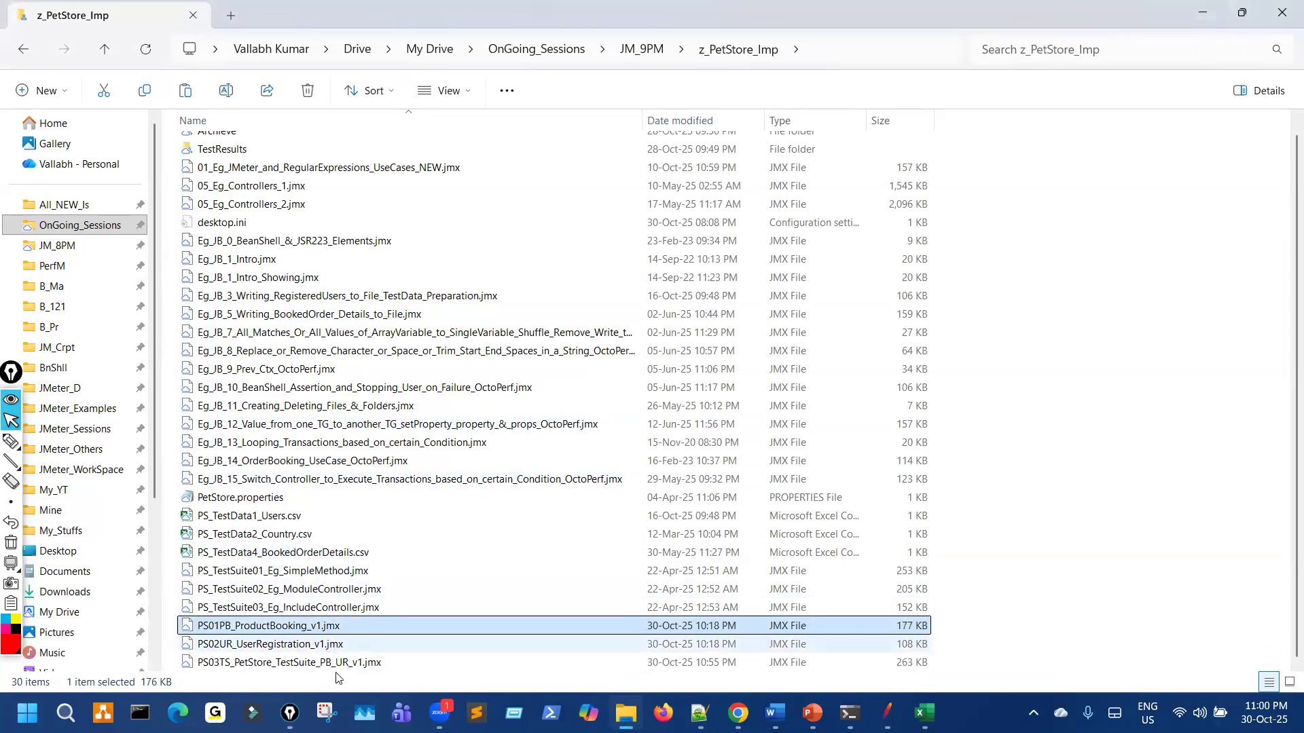
{"action": "key", "text": "Down"}
{"action": "left_click", "coordinate": [348, 659]}
{"action": "left_click", "coordinate": [351, 631]}
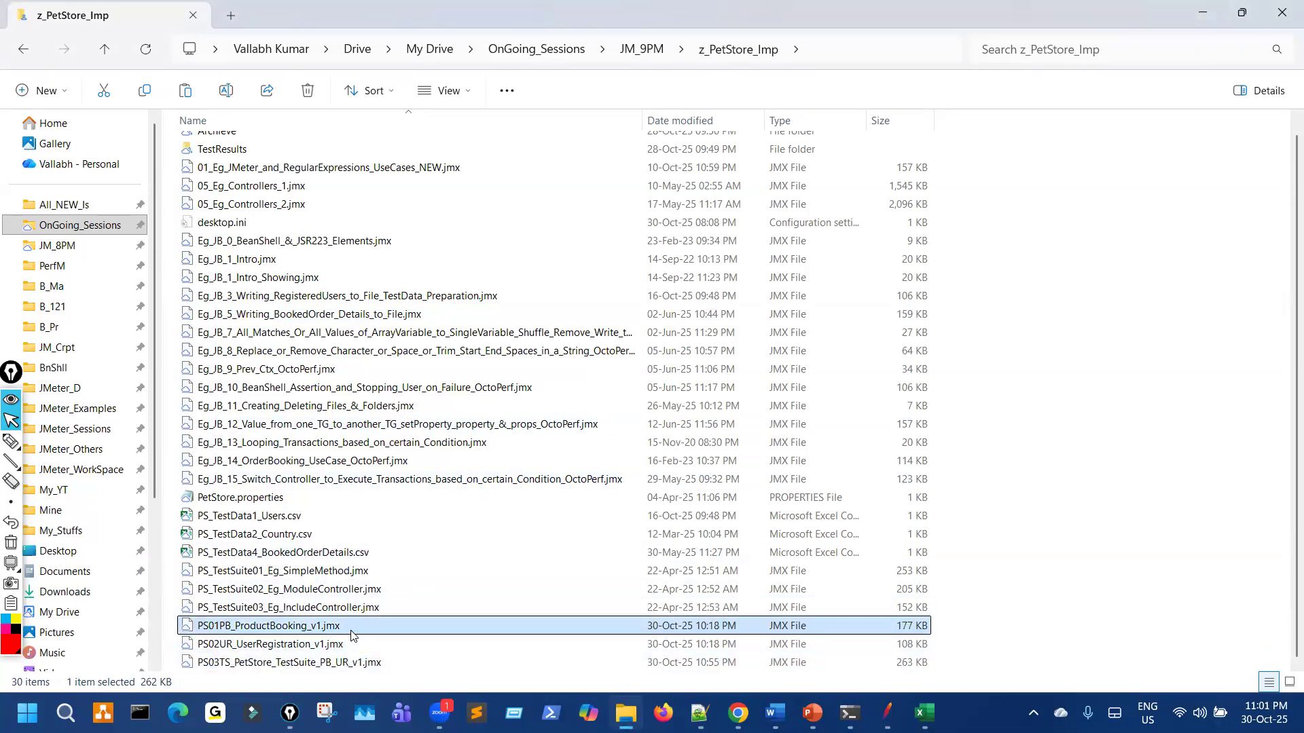
{"action": "left_click", "coordinate": [343, 648]}
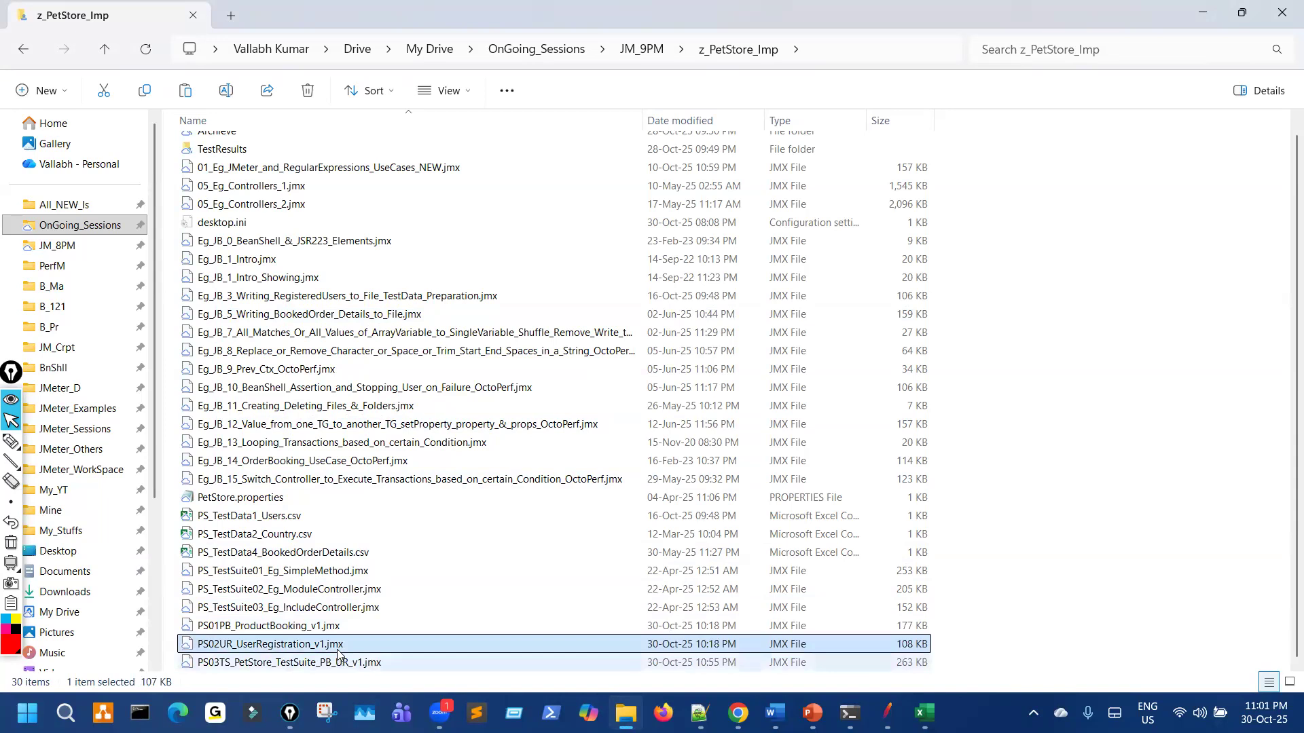
{"action": "left_click", "coordinate": [367, 628]}
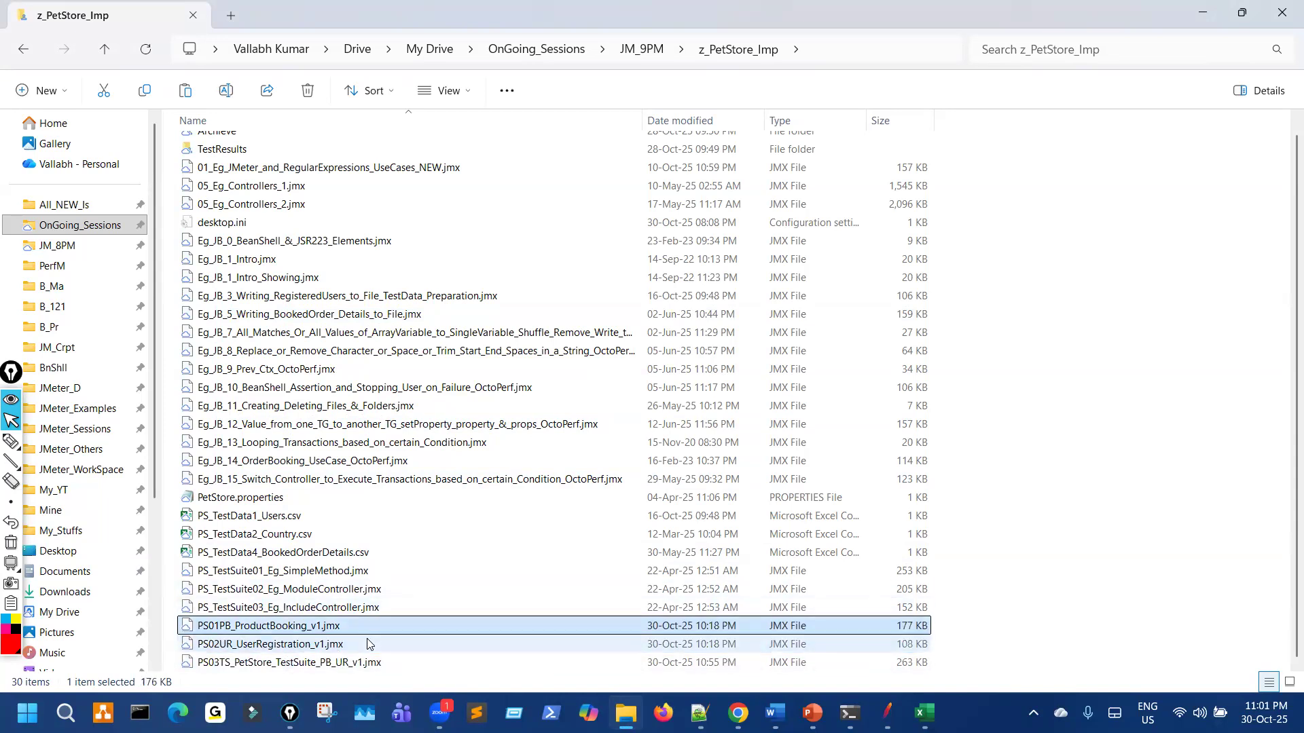
{"action": "left_click", "coordinate": [367, 644]}
{"action": "key", "text": "Down"}
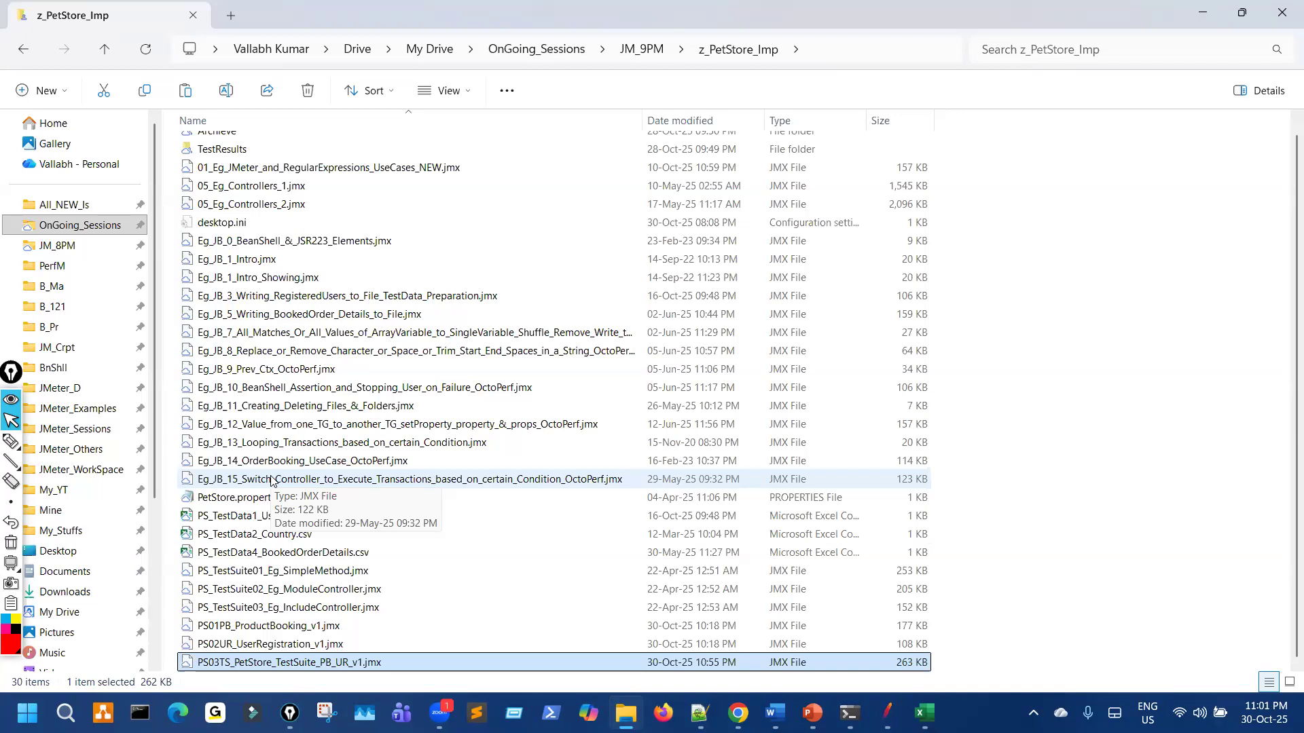
{"action": "key", "text": "alt+Tab"}
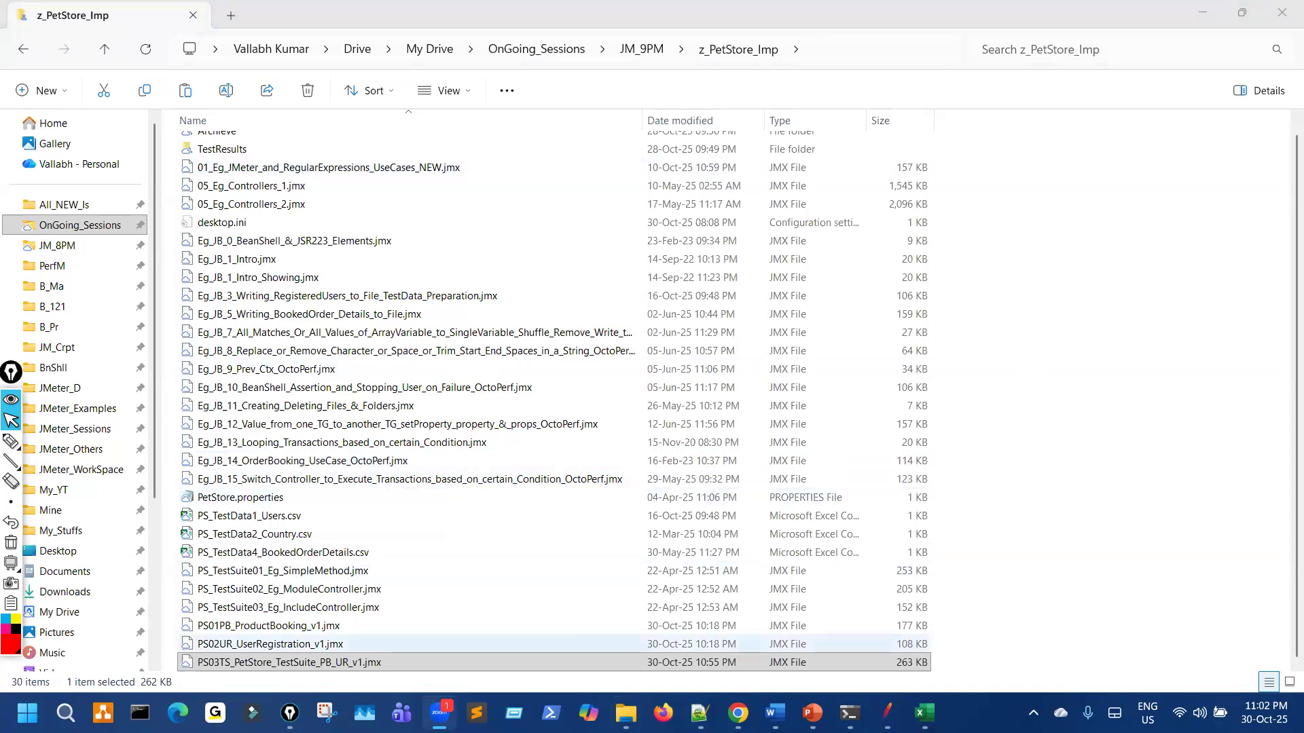
Step: Bring up the PowerPoint course slides and highlight the test suite methods lines
{"action": "mouse_move", "coordinate": [812, 713]}
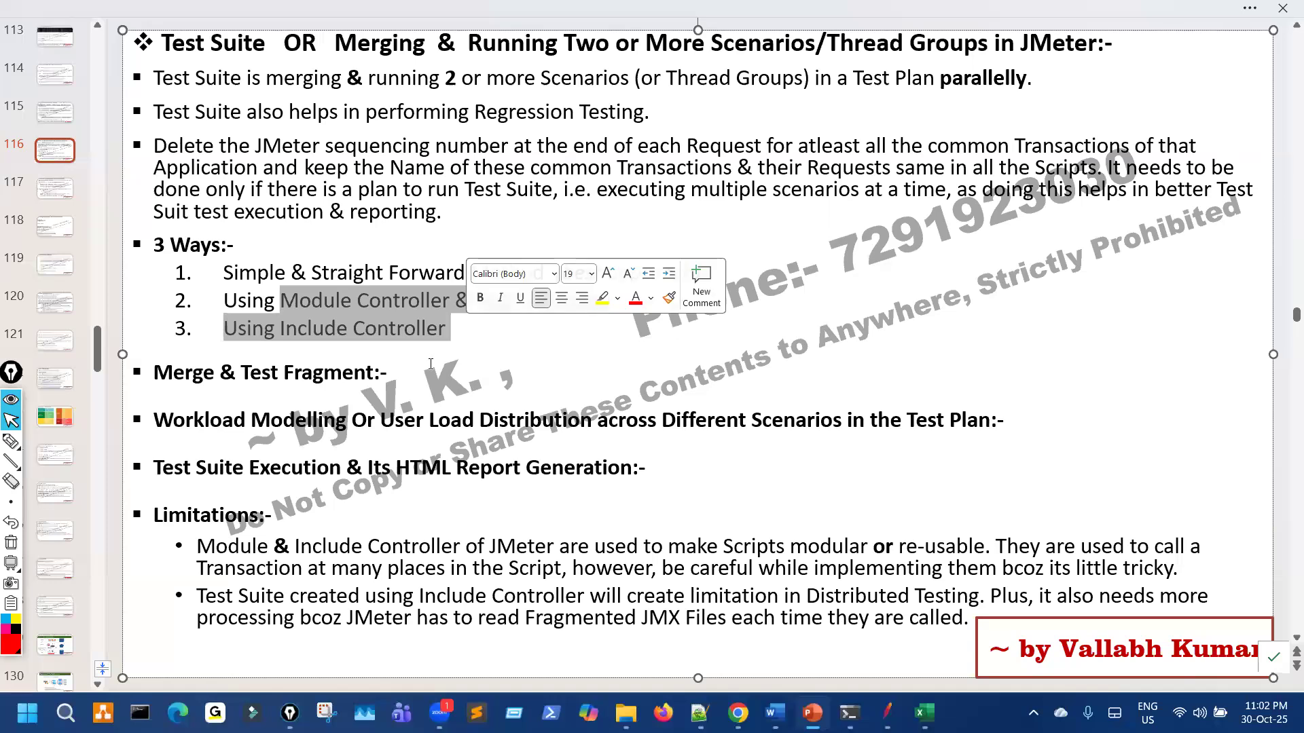
{"action": "left_click", "coordinate": [430, 364]}
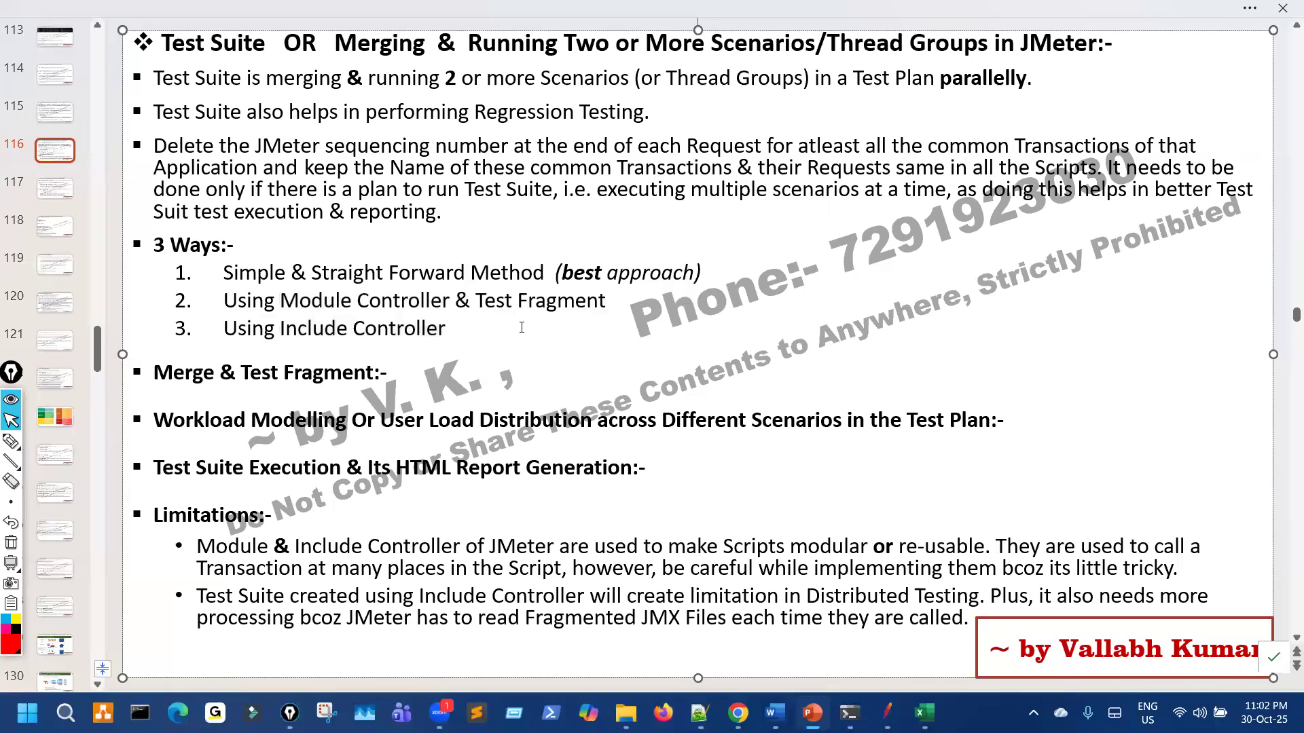
{"action": "left_click_drag", "start_coordinate": [371, 310], "coordinate": [470, 343]}
{"action": "left_click", "coordinate": [473, 342]}
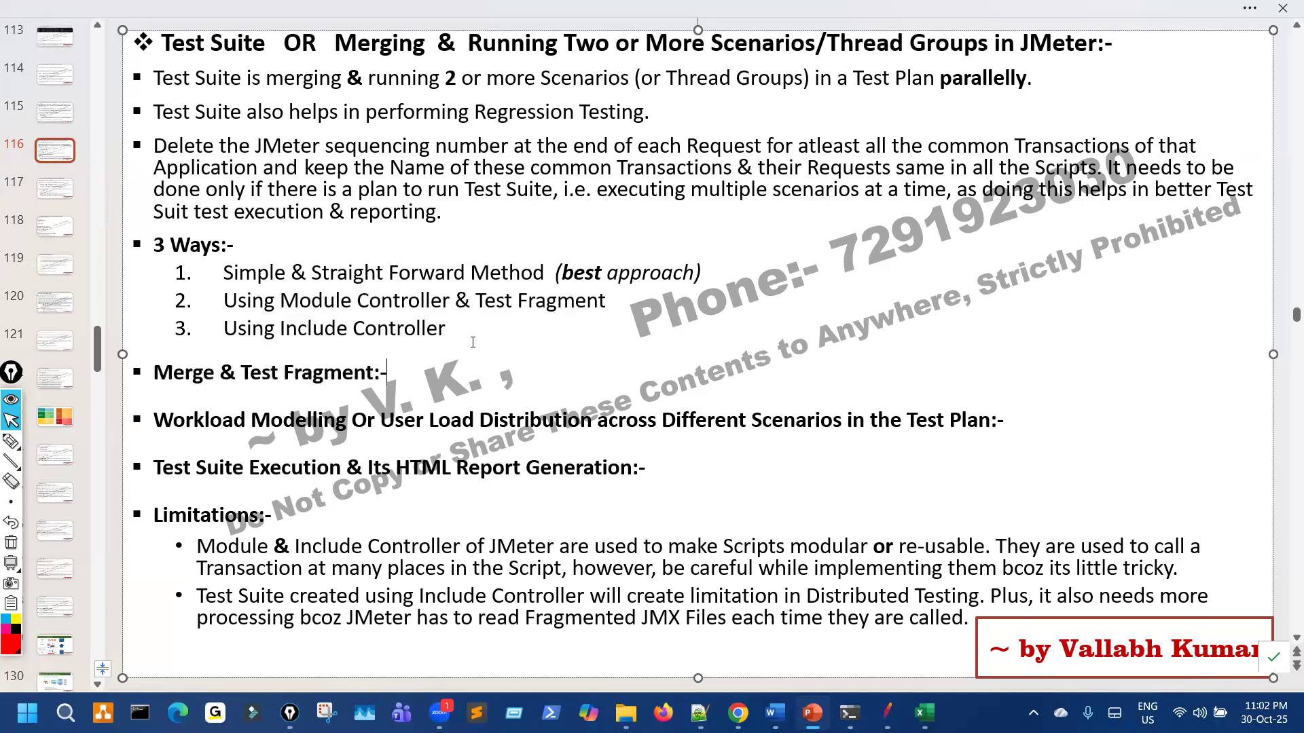
{"action": "left_click", "coordinate": [604, 27]}
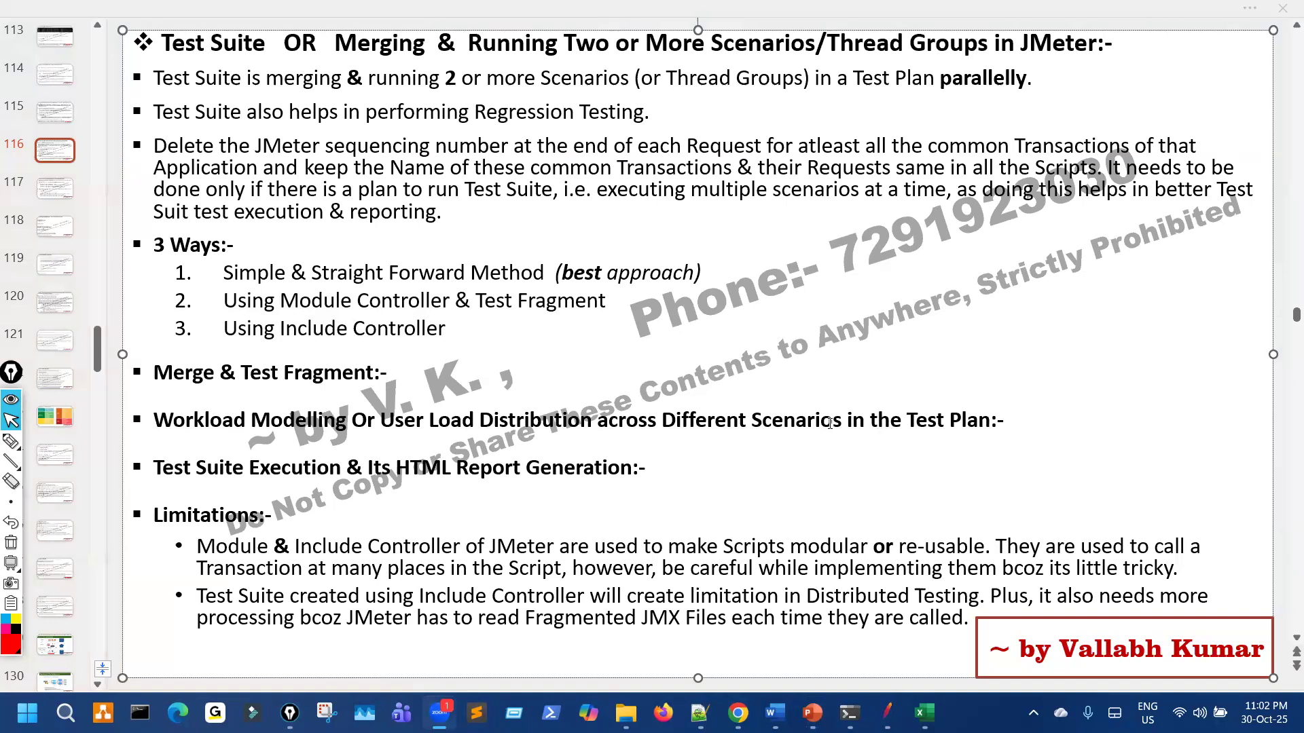
Step: Scroll down the slides, marking the why-90% question, to slide 144 on element scope
{"action": "scroll", "coordinate": [508, 356], "scroll_direction": "down", "scroll_amount": 3}
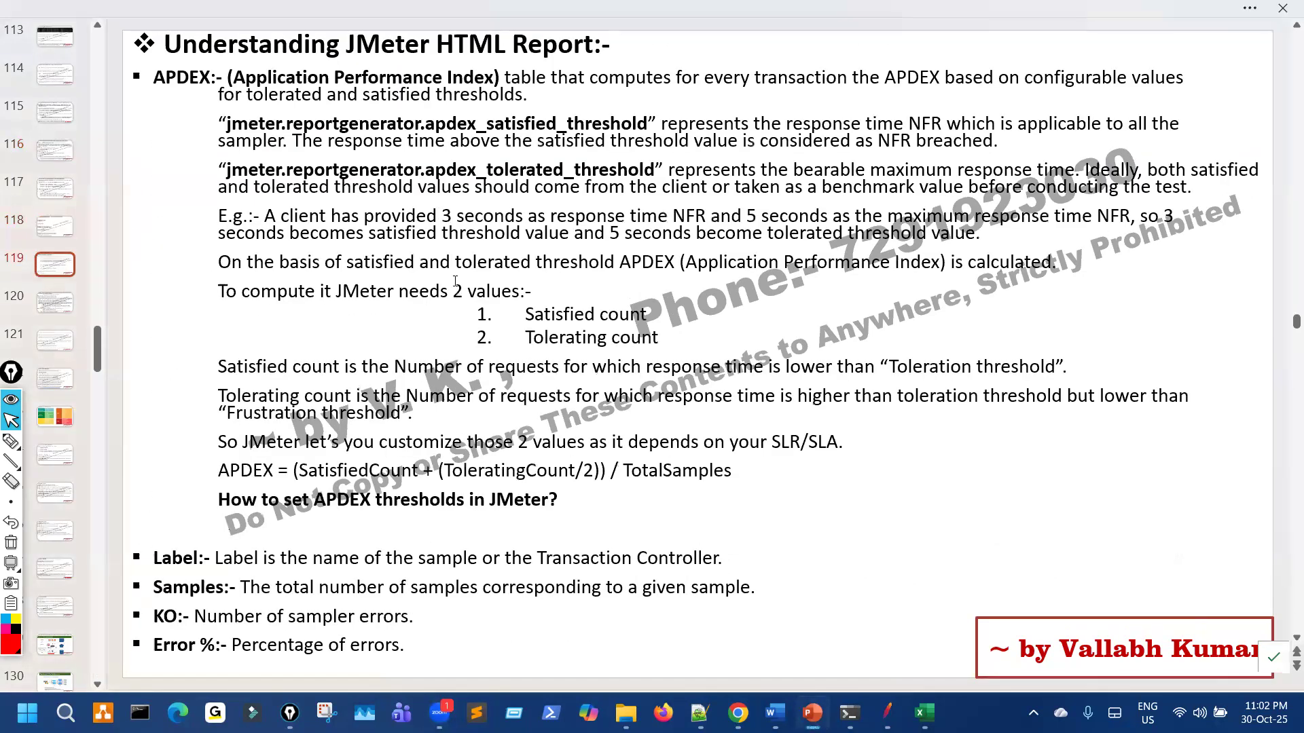
{"action": "scroll", "coordinate": [302, 311], "scroll_direction": "down", "scroll_amount": 1}
{"action": "left_click_drag", "start_coordinate": [251, 299], "coordinate": [499, 299]}
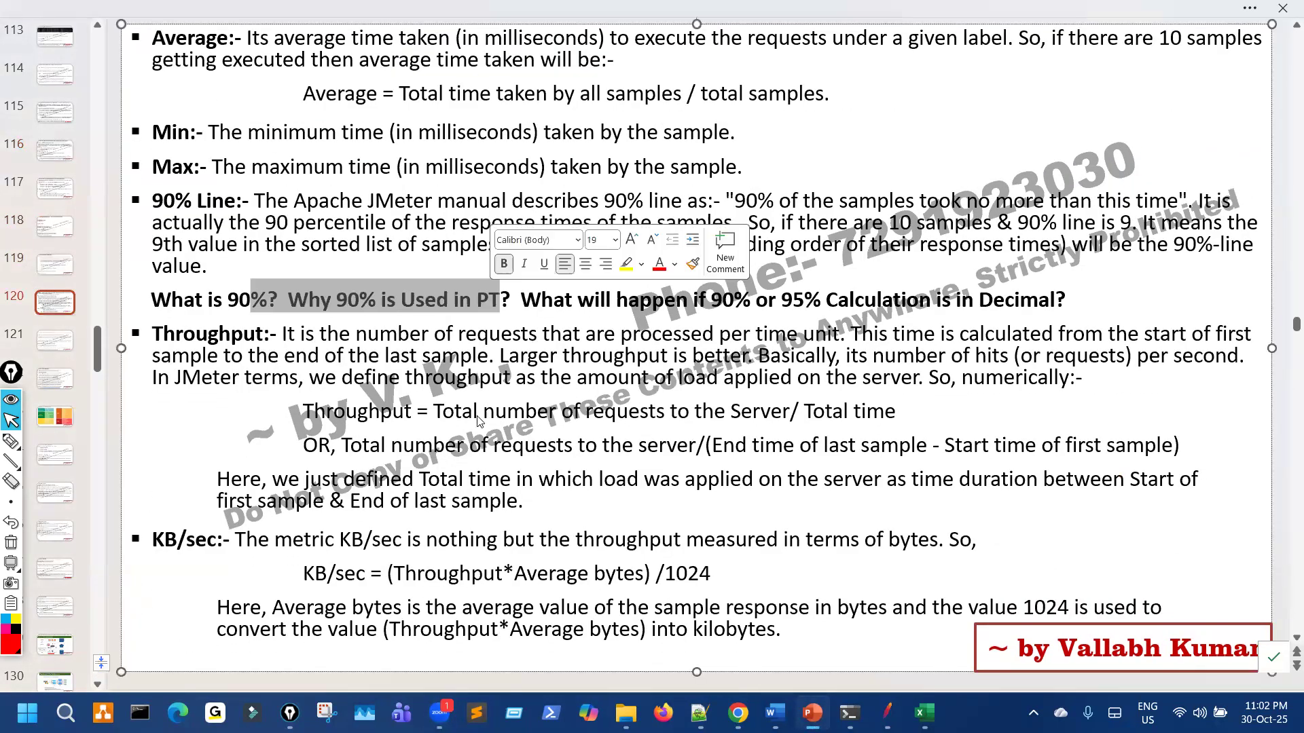
{"action": "scroll", "coordinate": [477, 424], "scroll_direction": "down", "scroll_amount": 2}
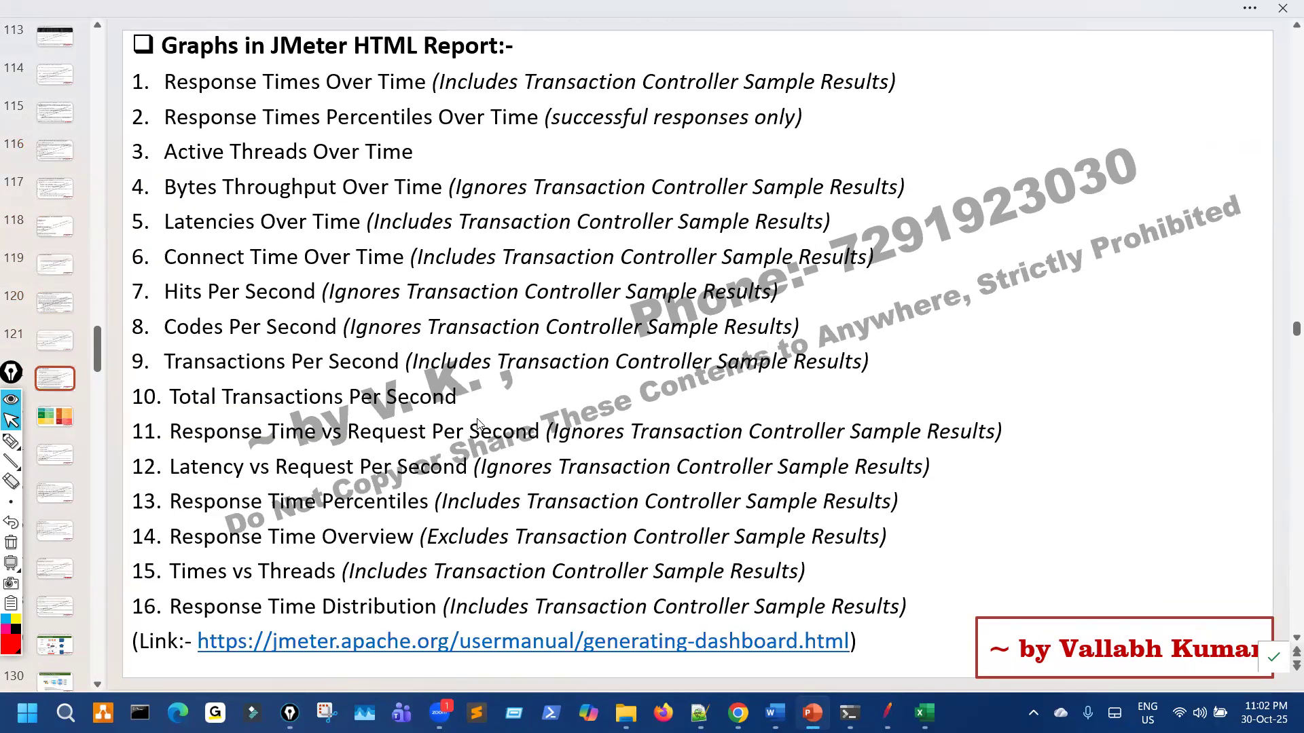
{"action": "scroll", "coordinate": [478, 424], "scroll_direction": "down", "scroll_amount": 1}
{"action": "scroll", "coordinate": [477, 421], "scroll_direction": "down", "scroll_amount": 1}
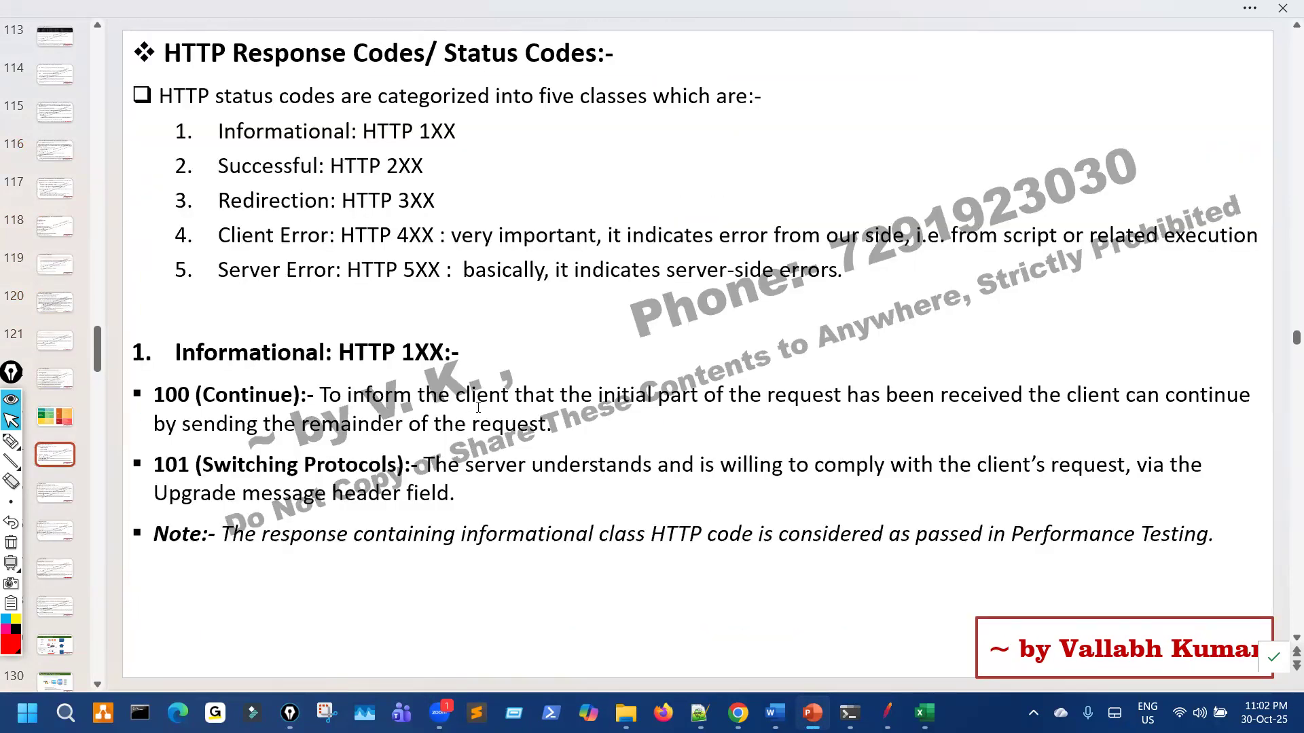
{"action": "scroll", "coordinate": [480, 408], "scroll_direction": "down", "scroll_amount": 3}
{"action": "scroll", "coordinate": [480, 405], "scroll_direction": "down", "scroll_amount": 3}
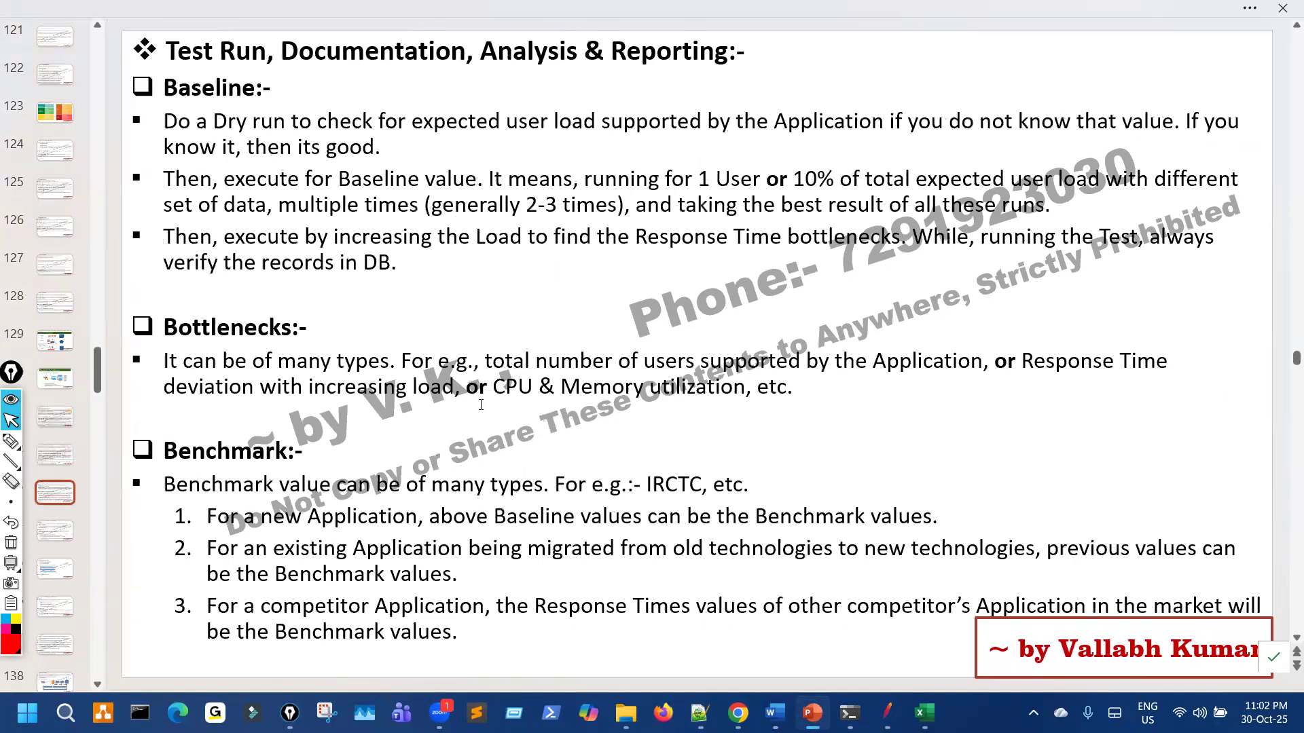
{"action": "scroll", "coordinate": [434, 310], "scroll_direction": "down", "scroll_amount": 4}
{"action": "scroll", "coordinate": [435, 273], "scroll_direction": "down", "scroll_amount": 2}
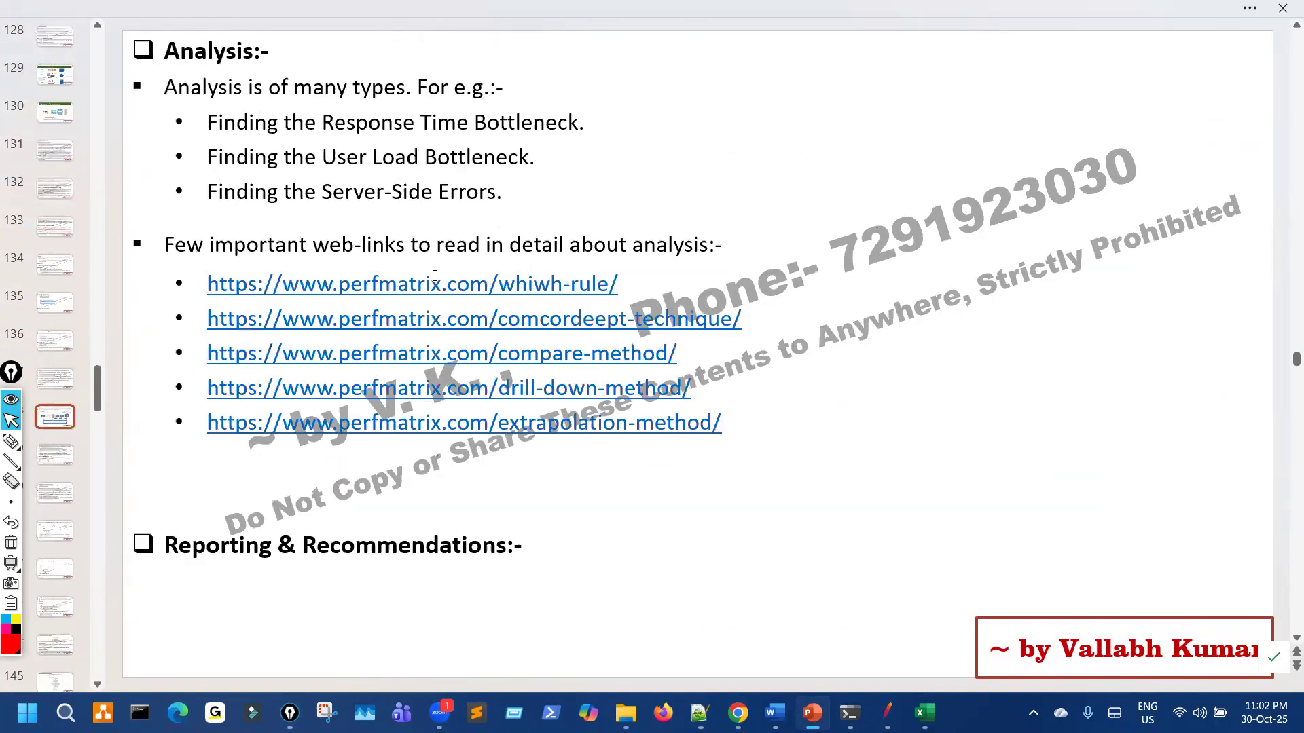
{"action": "scroll", "coordinate": [346, 102], "scroll_direction": "up", "scroll_amount": 2}
{"action": "scroll", "coordinate": [421, 294], "scroll_direction": "up", "scroll_amount": 3}
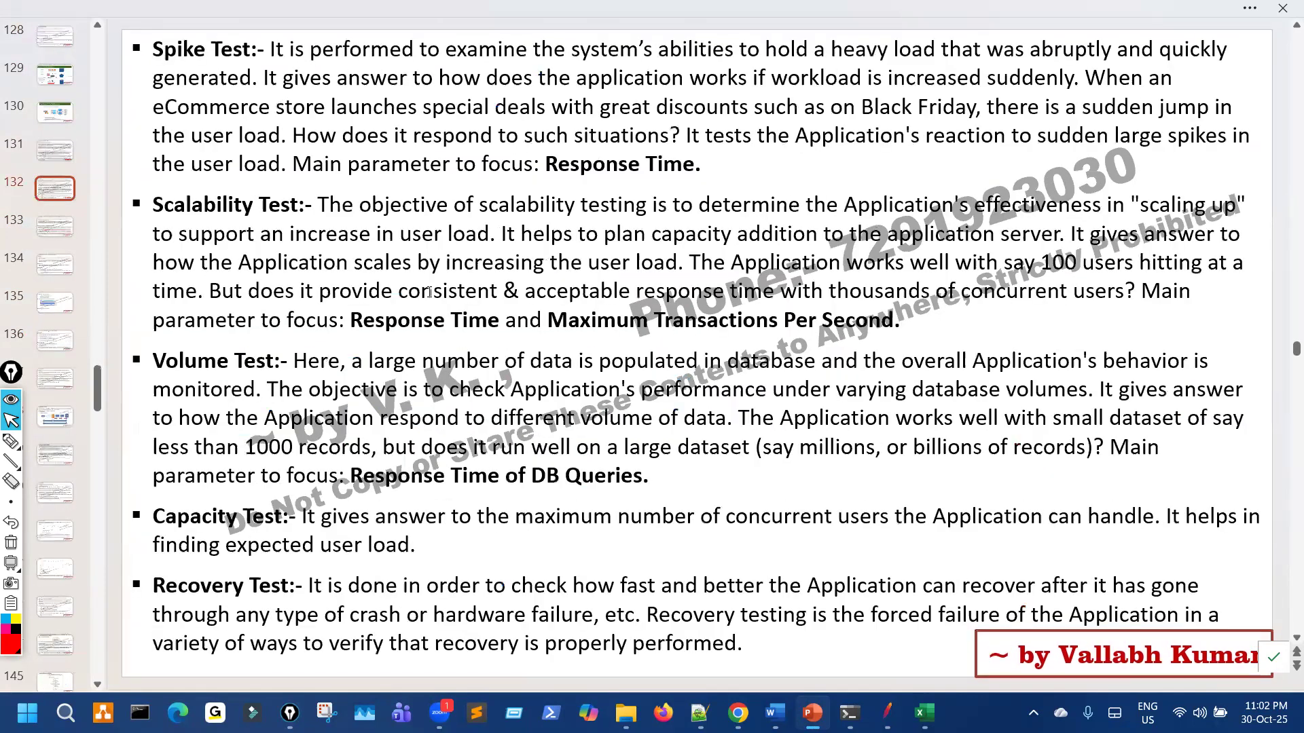
{"action": "scroll", "coordinate": [429, 292], "scroll_direction": "down", "scroll_amount": 3}
{"action": "scroll", "coordinate": [431, 291], "scroll_direction": "up", "scroll_amount": 4}
{"action": "scroll", "coordinate": [438, 290], "scroll_direction": "down", "scroll_amount": 1}
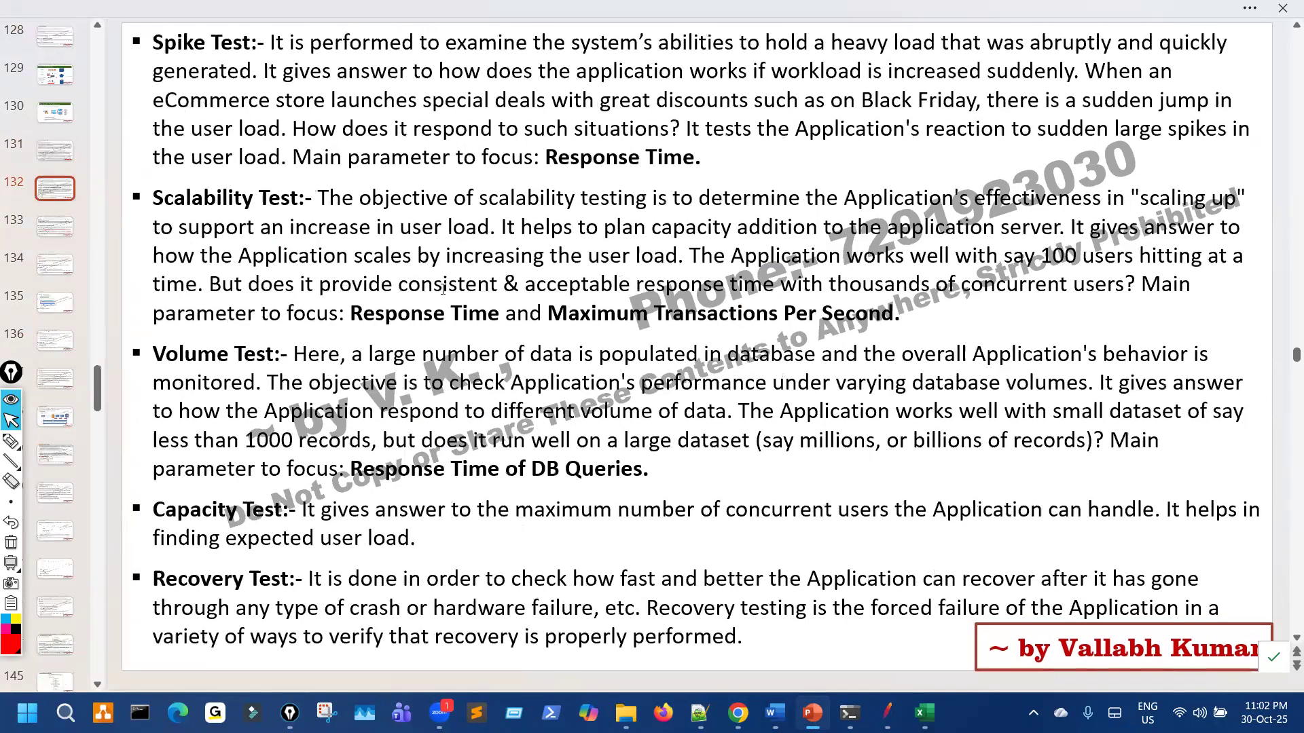
{"action": "scroll", "coordinate": [442, 289], "scroll_direction": "down", "scroll_amount": 1}
{"action": "scroll", "coordinate": [407, 272], "scroll_direction": "down", "scroll_amount": 2}
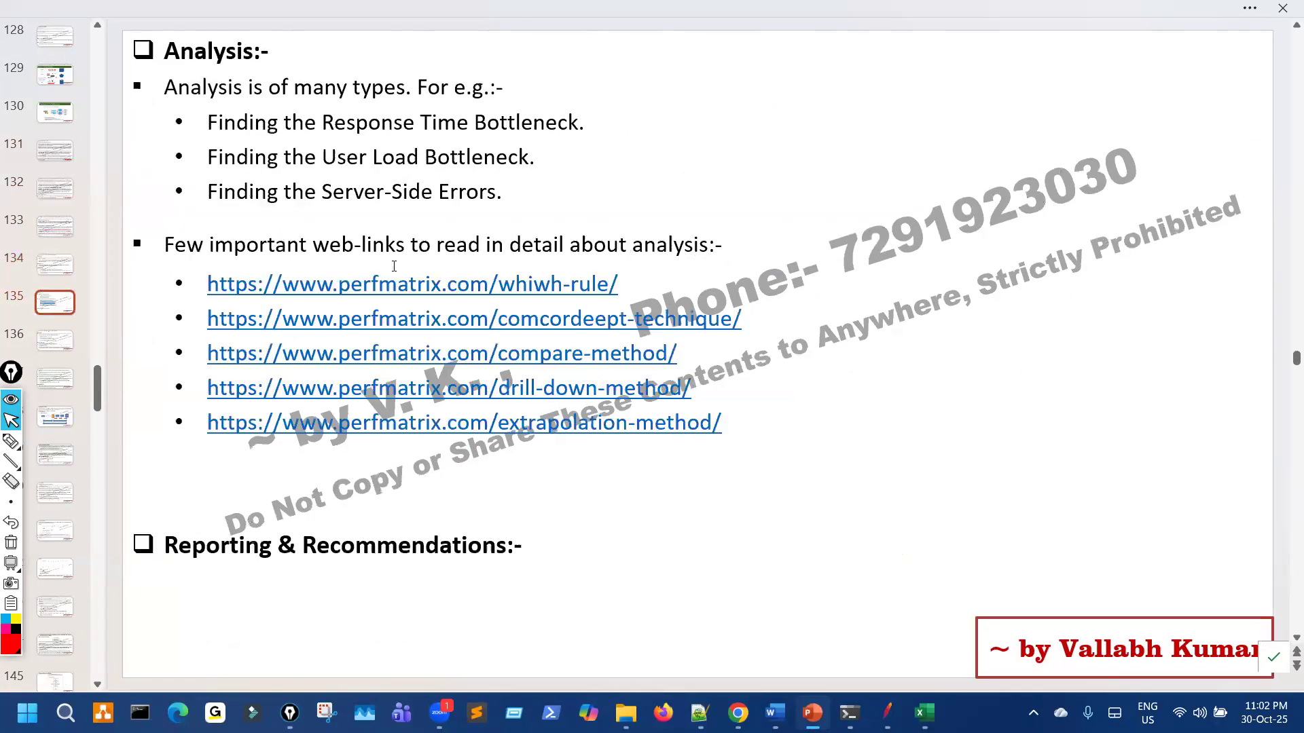
{"action": "scroll", "coordinate": [321, 229], "scroll_direction": "down", "scroll_amount": 1}
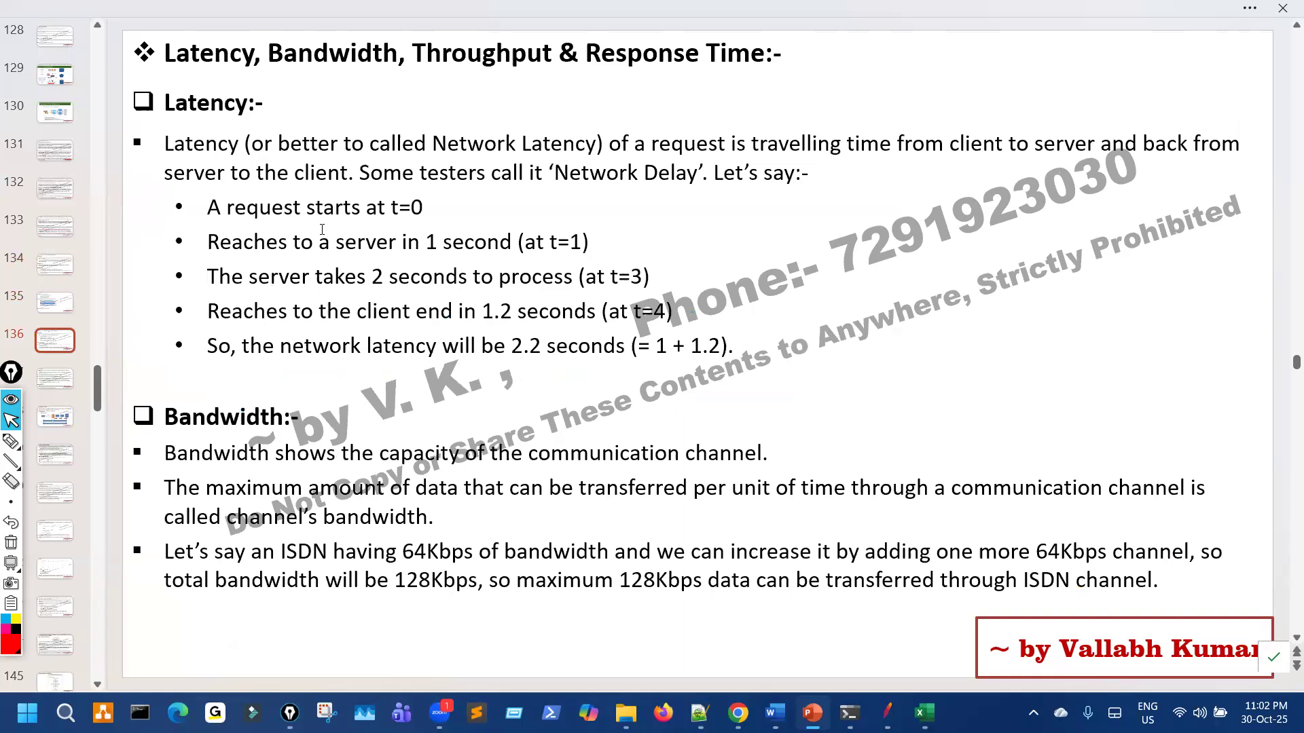
{"action": "scroll", "coordinate": [322, 230], "scroll_direction": "down", "scroll_amount": 2}
{"action": "scroll", "coordinate": [292, 272], "scroll_direction": "down", "scroll_amount": 8}
{"action": "scroll", "coordinate": [310, 272], "scroll_direction": "up", "scroll_amount": 2}
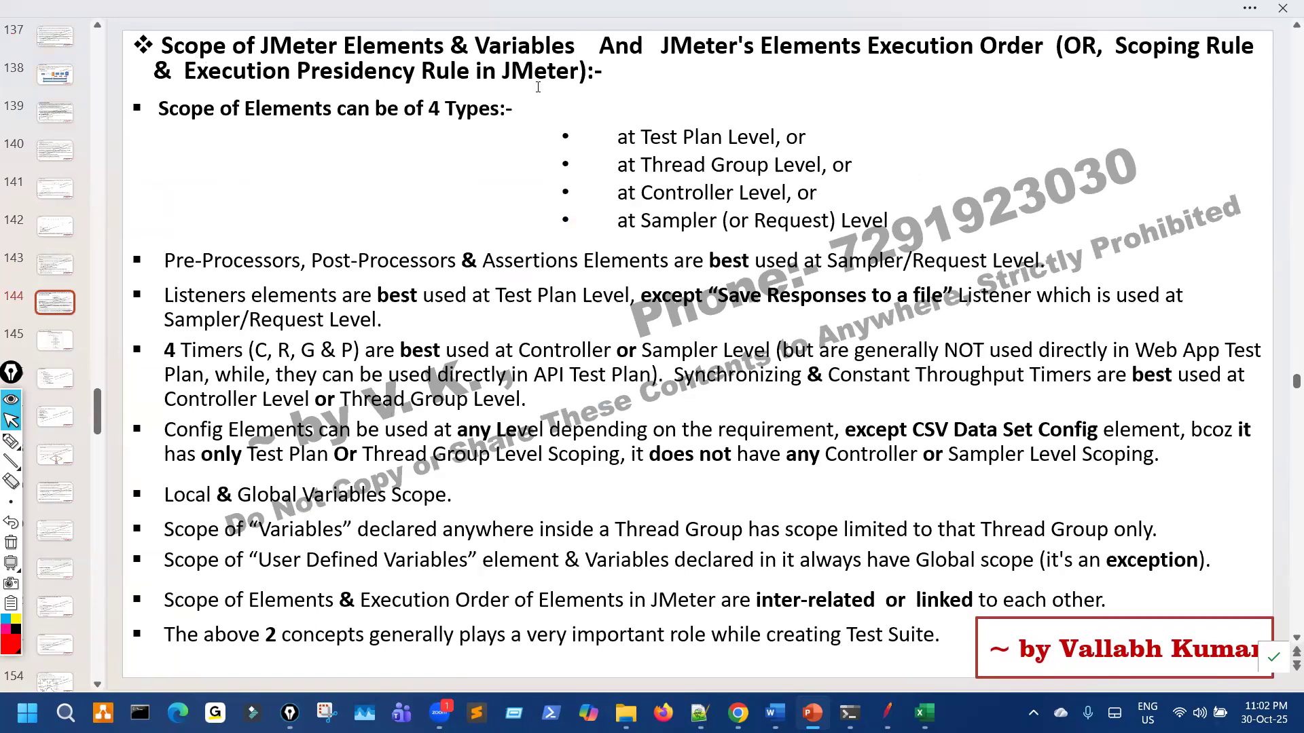